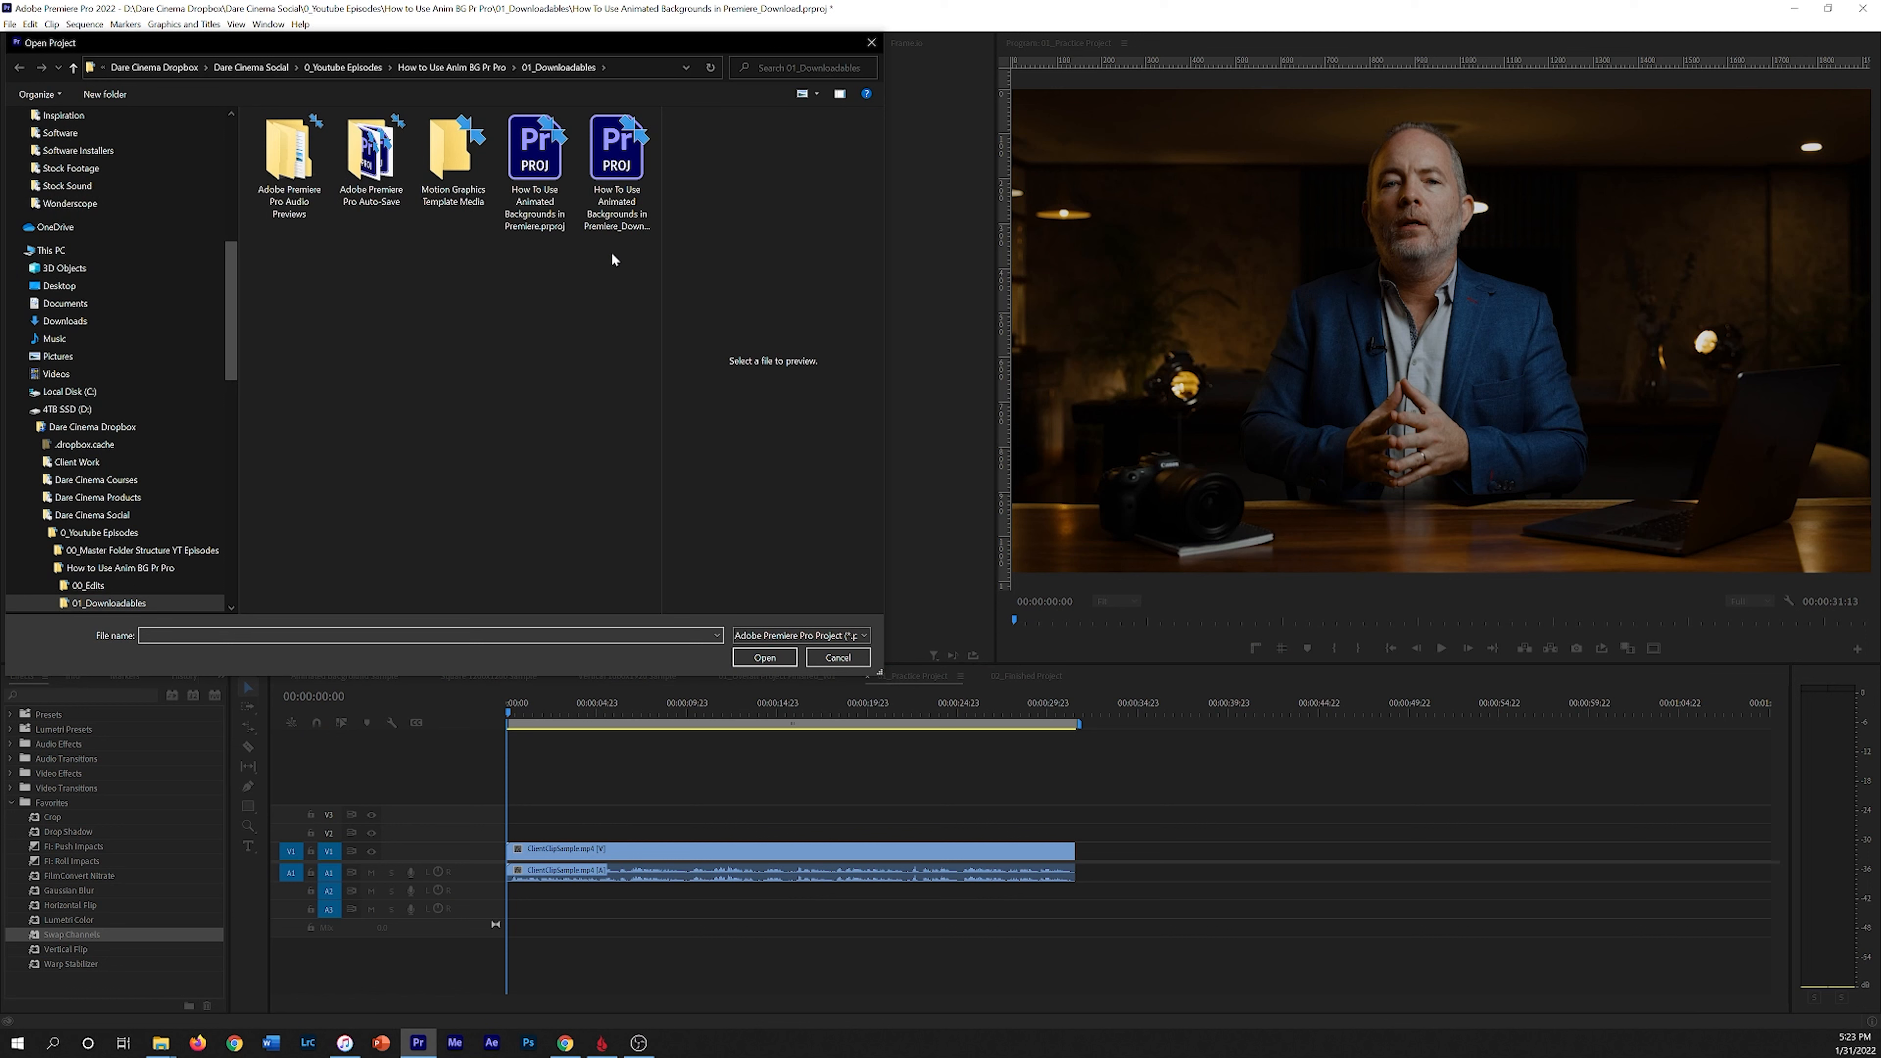
Step: Close the Open Project dialog and play back the 02_Finished Project sequence as a reference
click(838, 658)
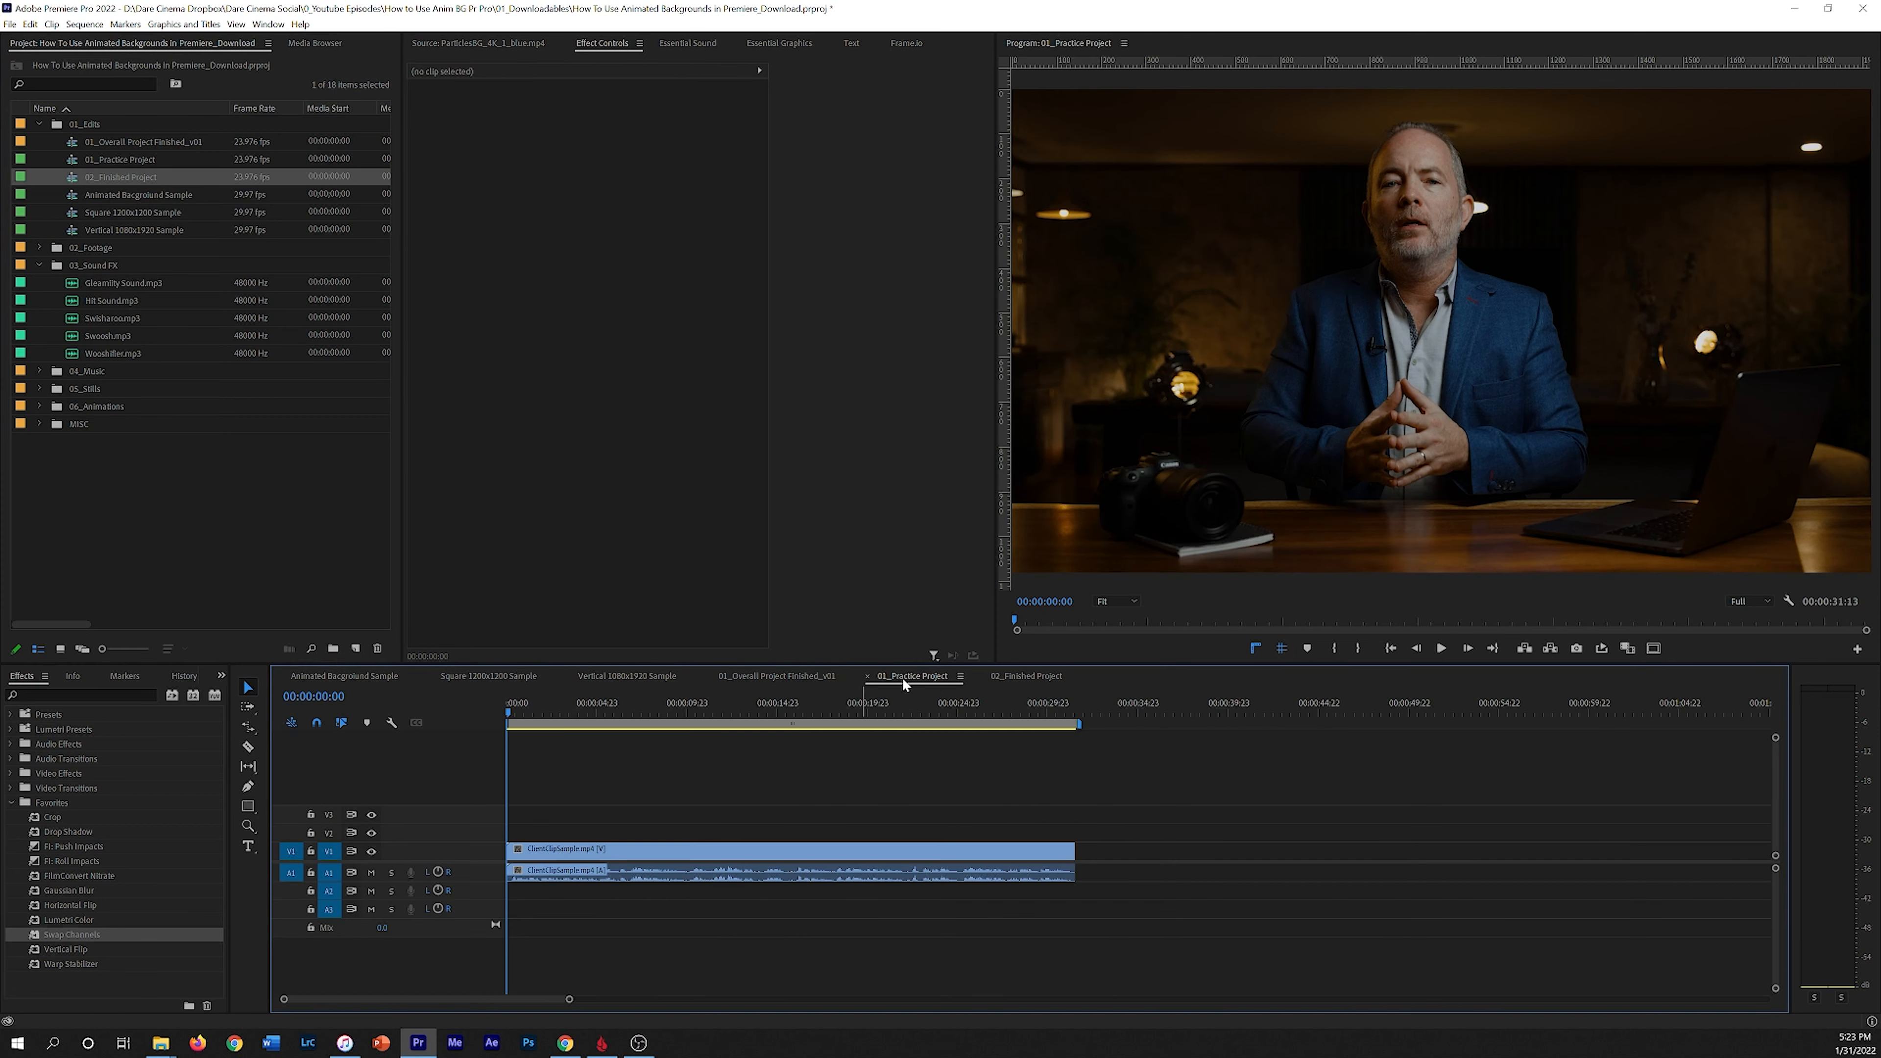
click(1013, 677)
drag(730, 708, 488, 704)
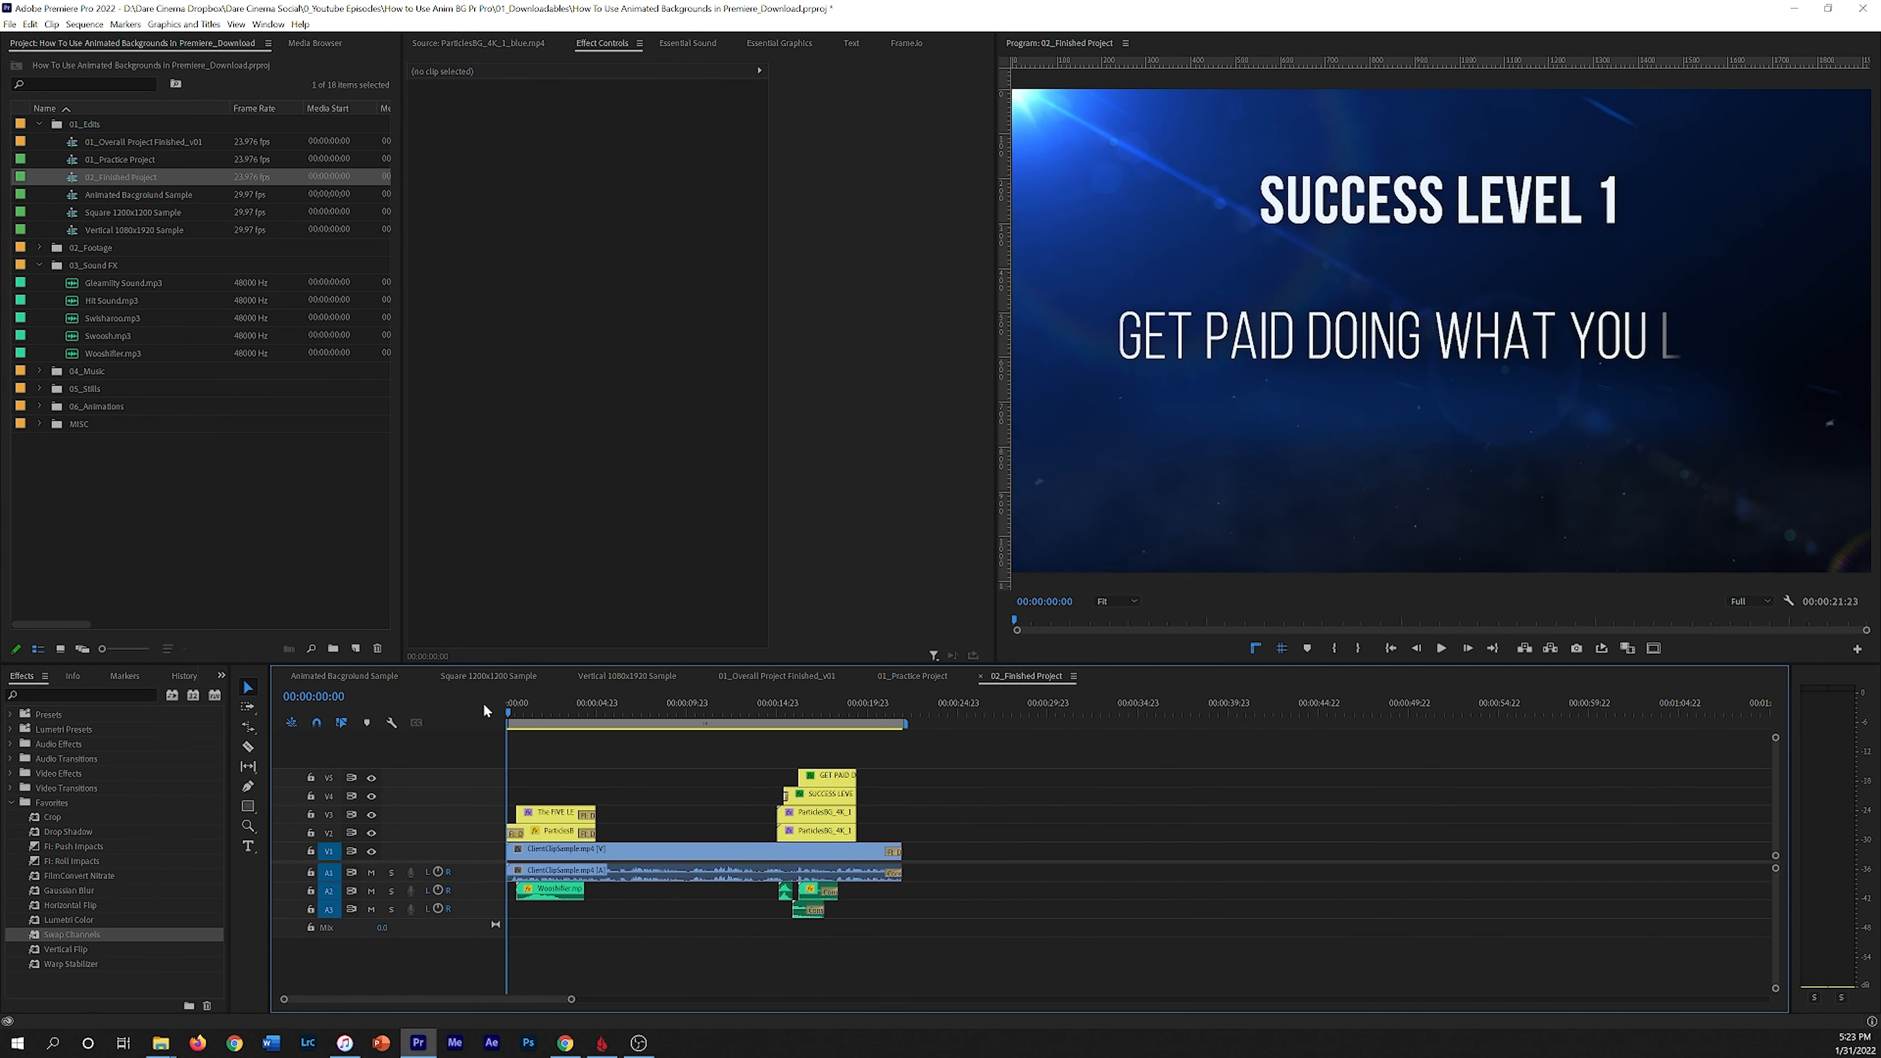
key(space)
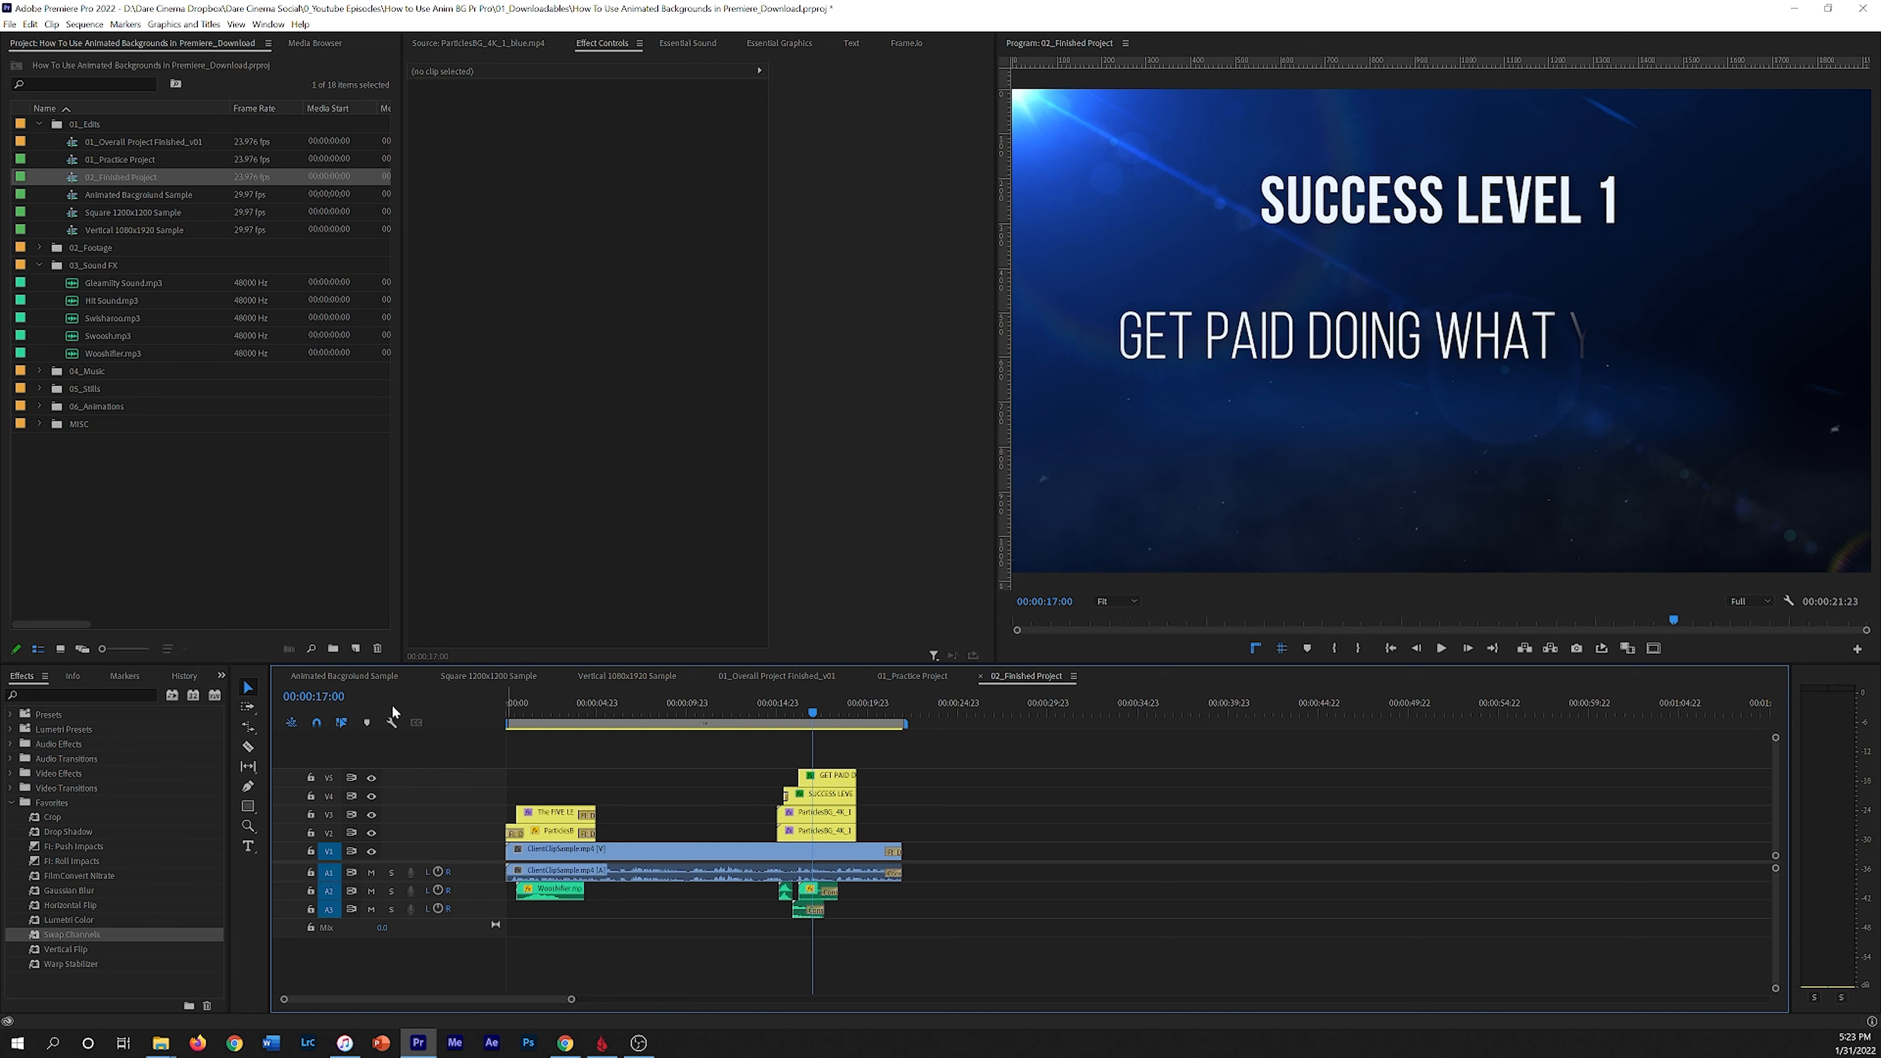
Step: Switch to the 01_Practice Project sequence and expand the 06_Animations bin in the project
click(912, 675)
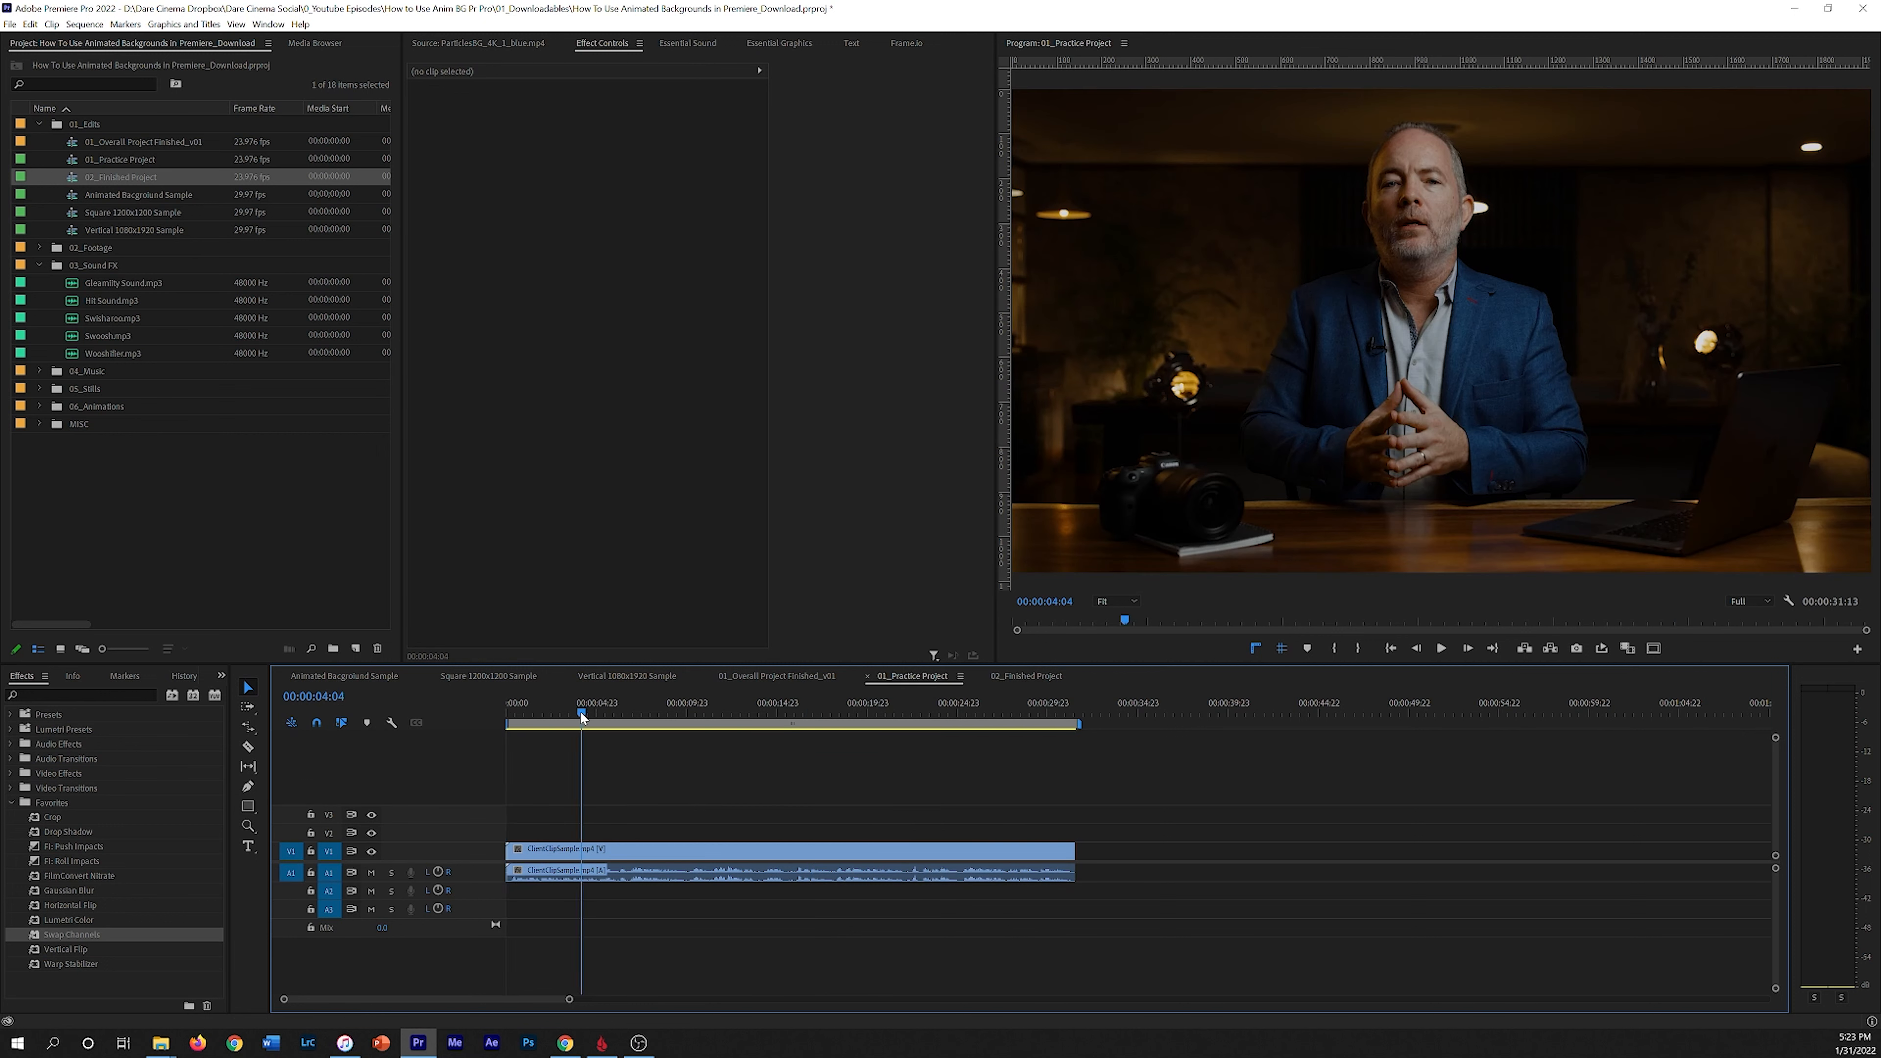
click(39, 265)
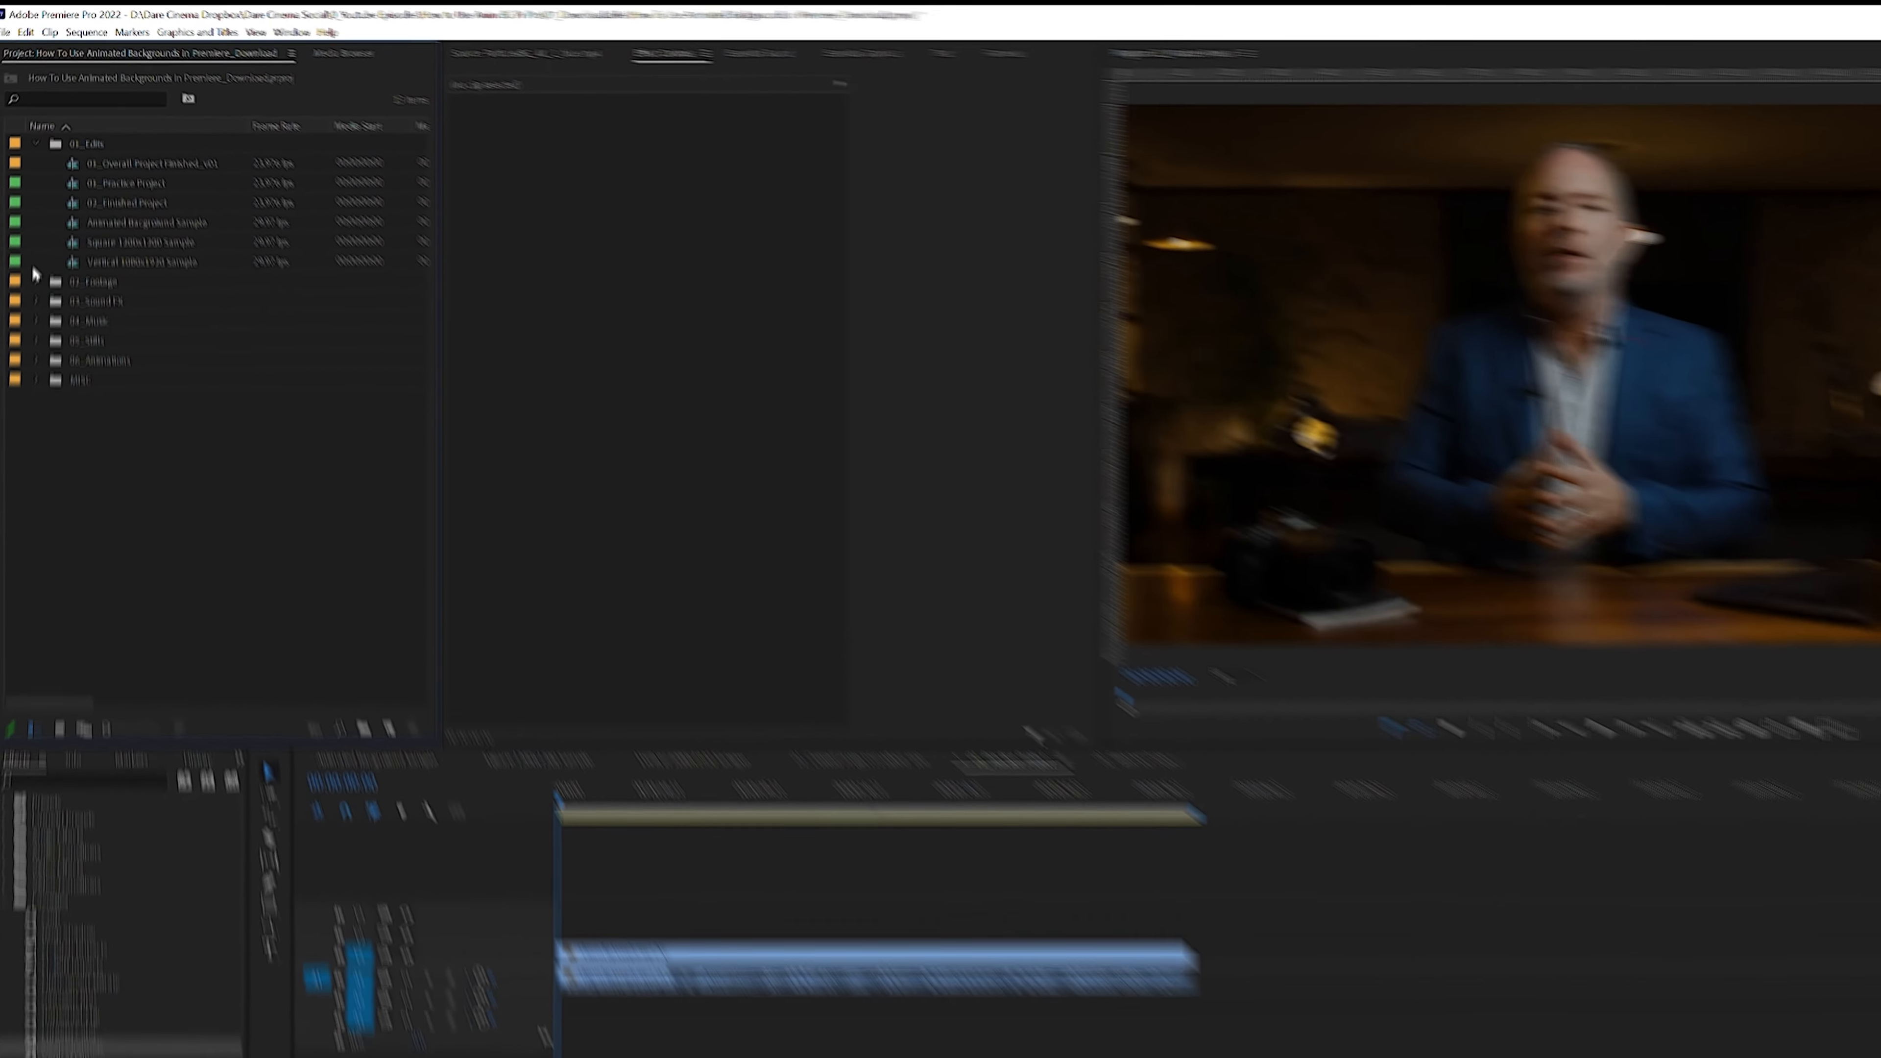
click(86, 321)
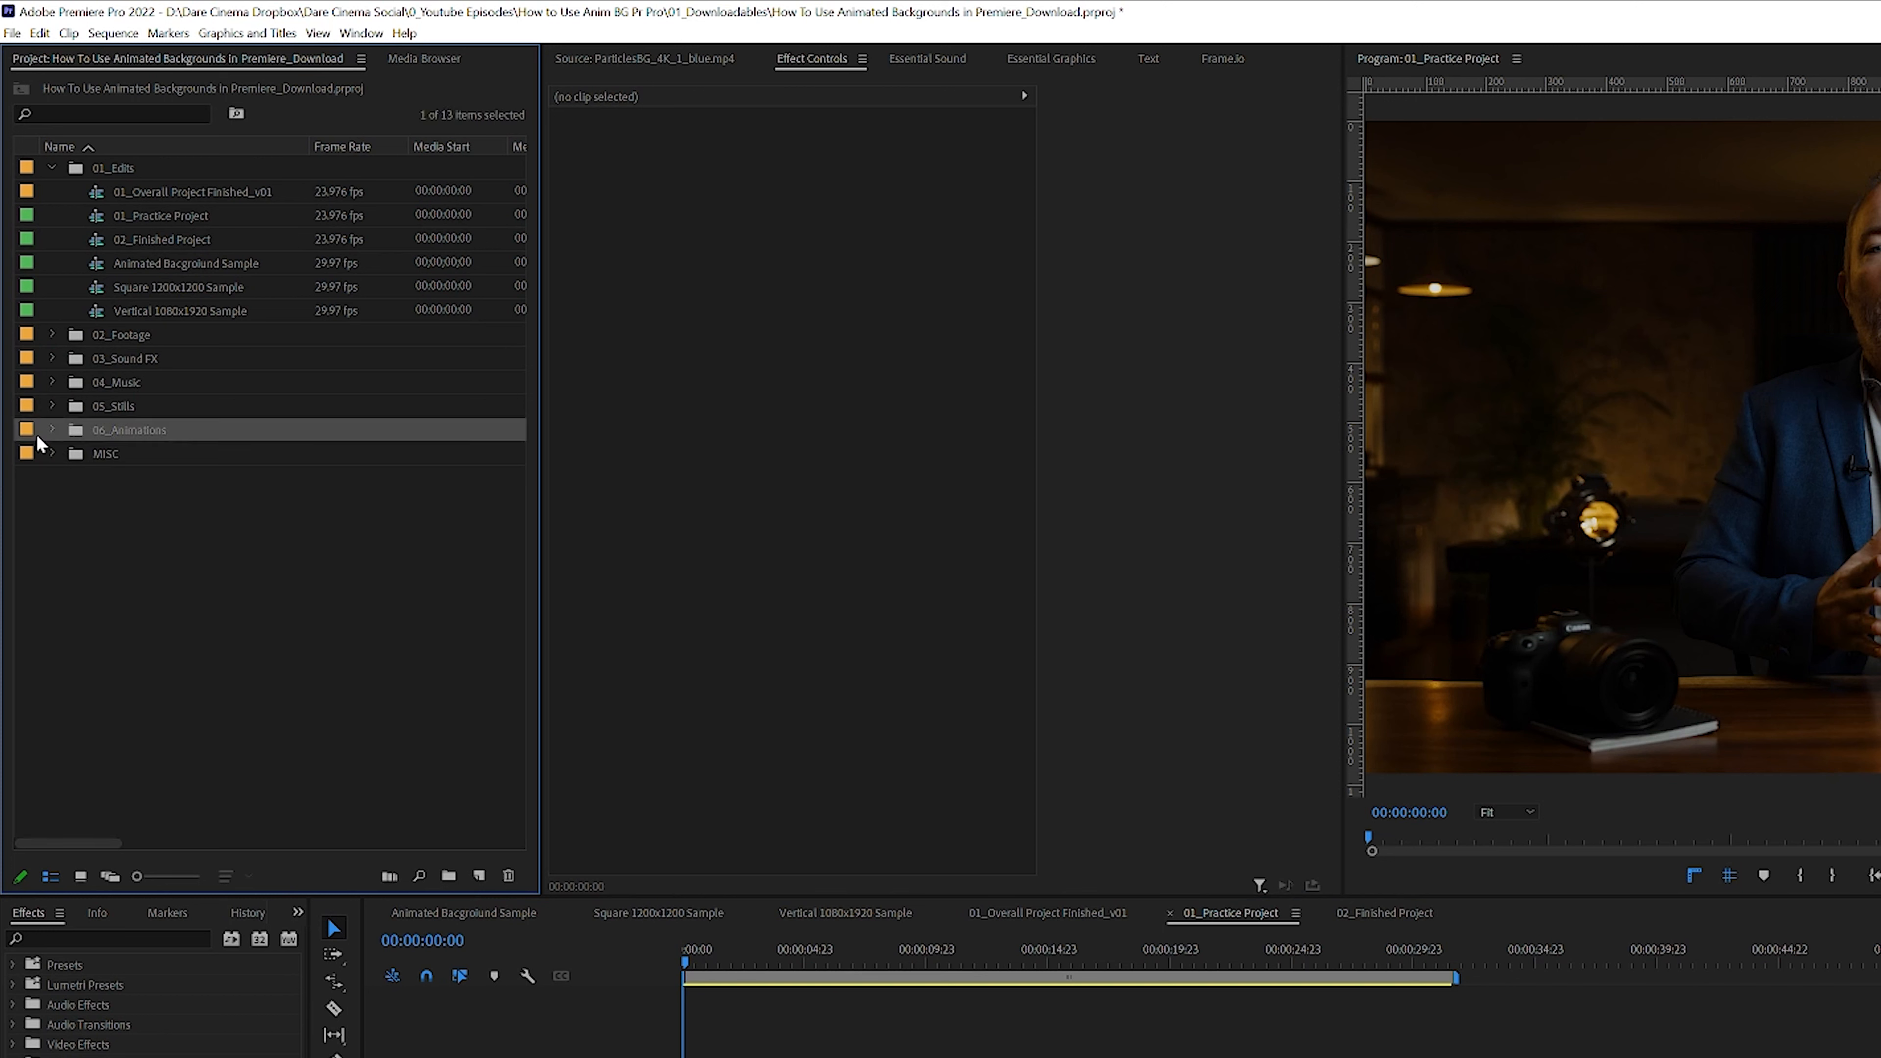
click(52, 429)
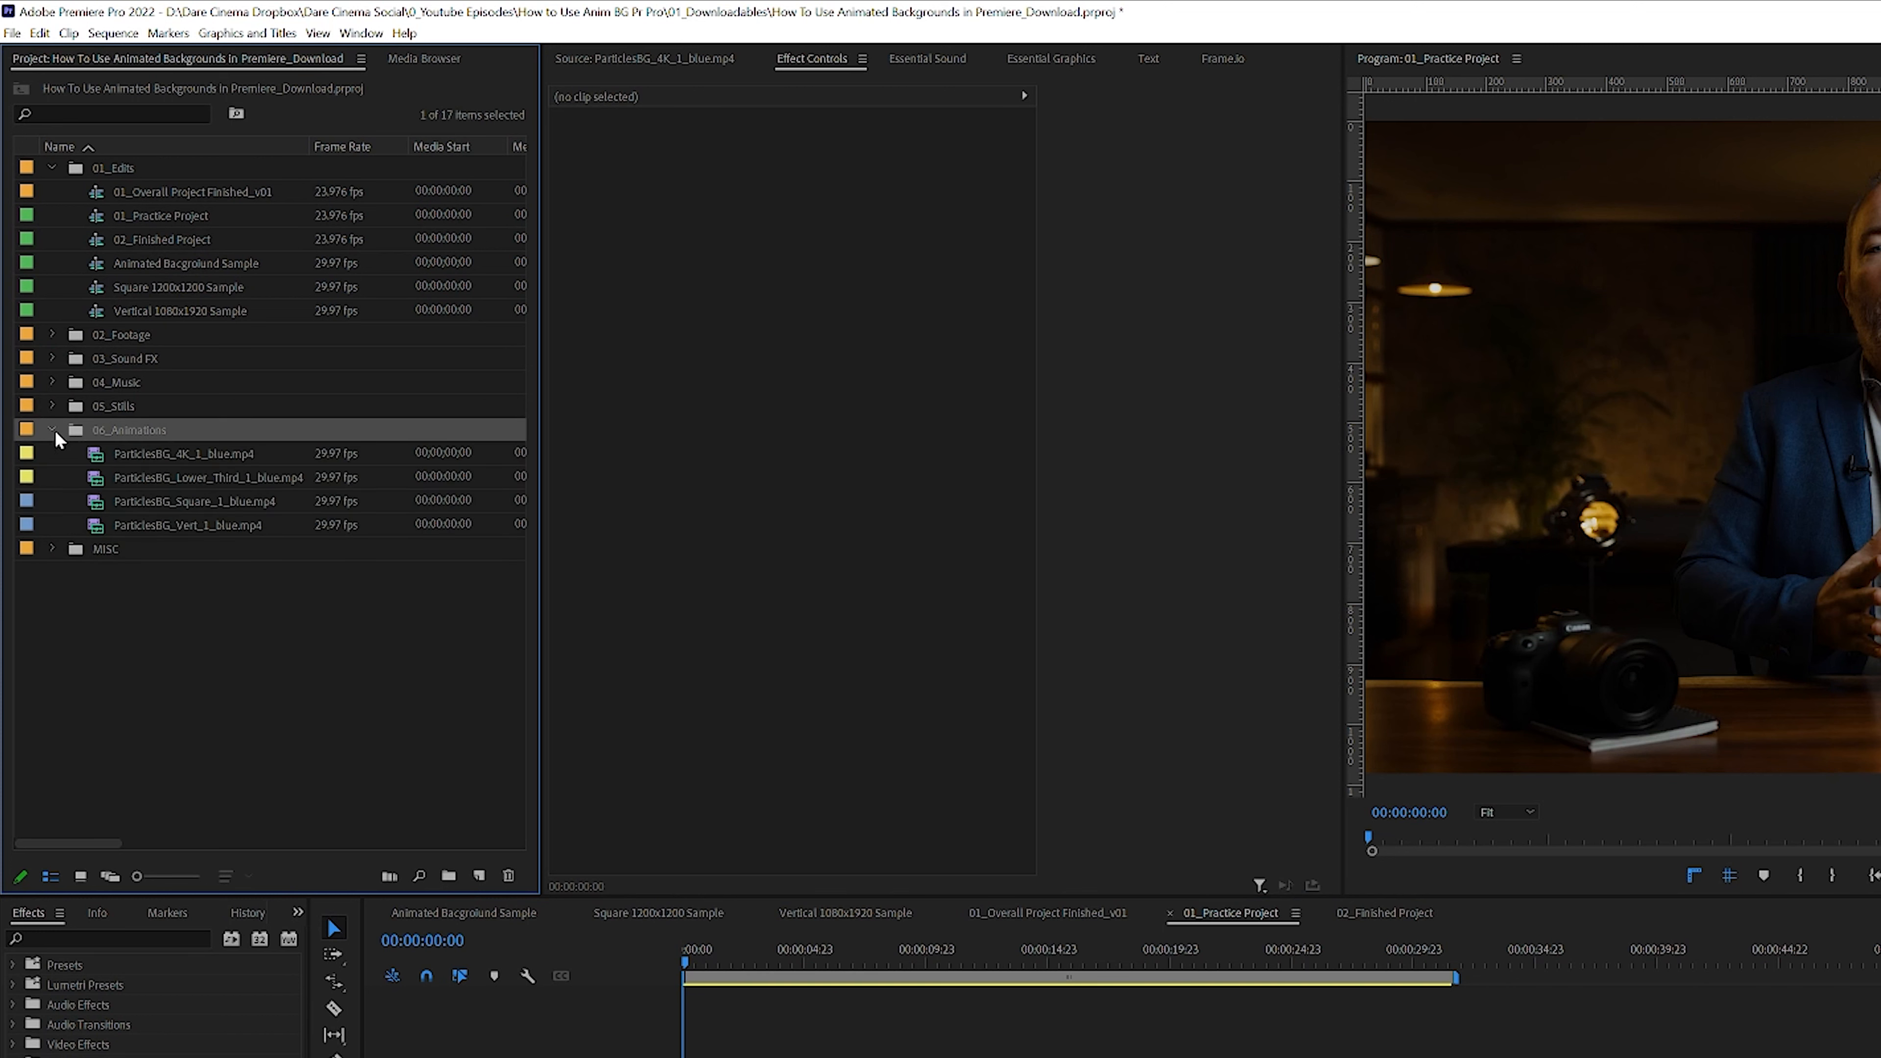
Step: Preview each of the four ParticlesBG animation clips in the source monitor
click(198, 454)
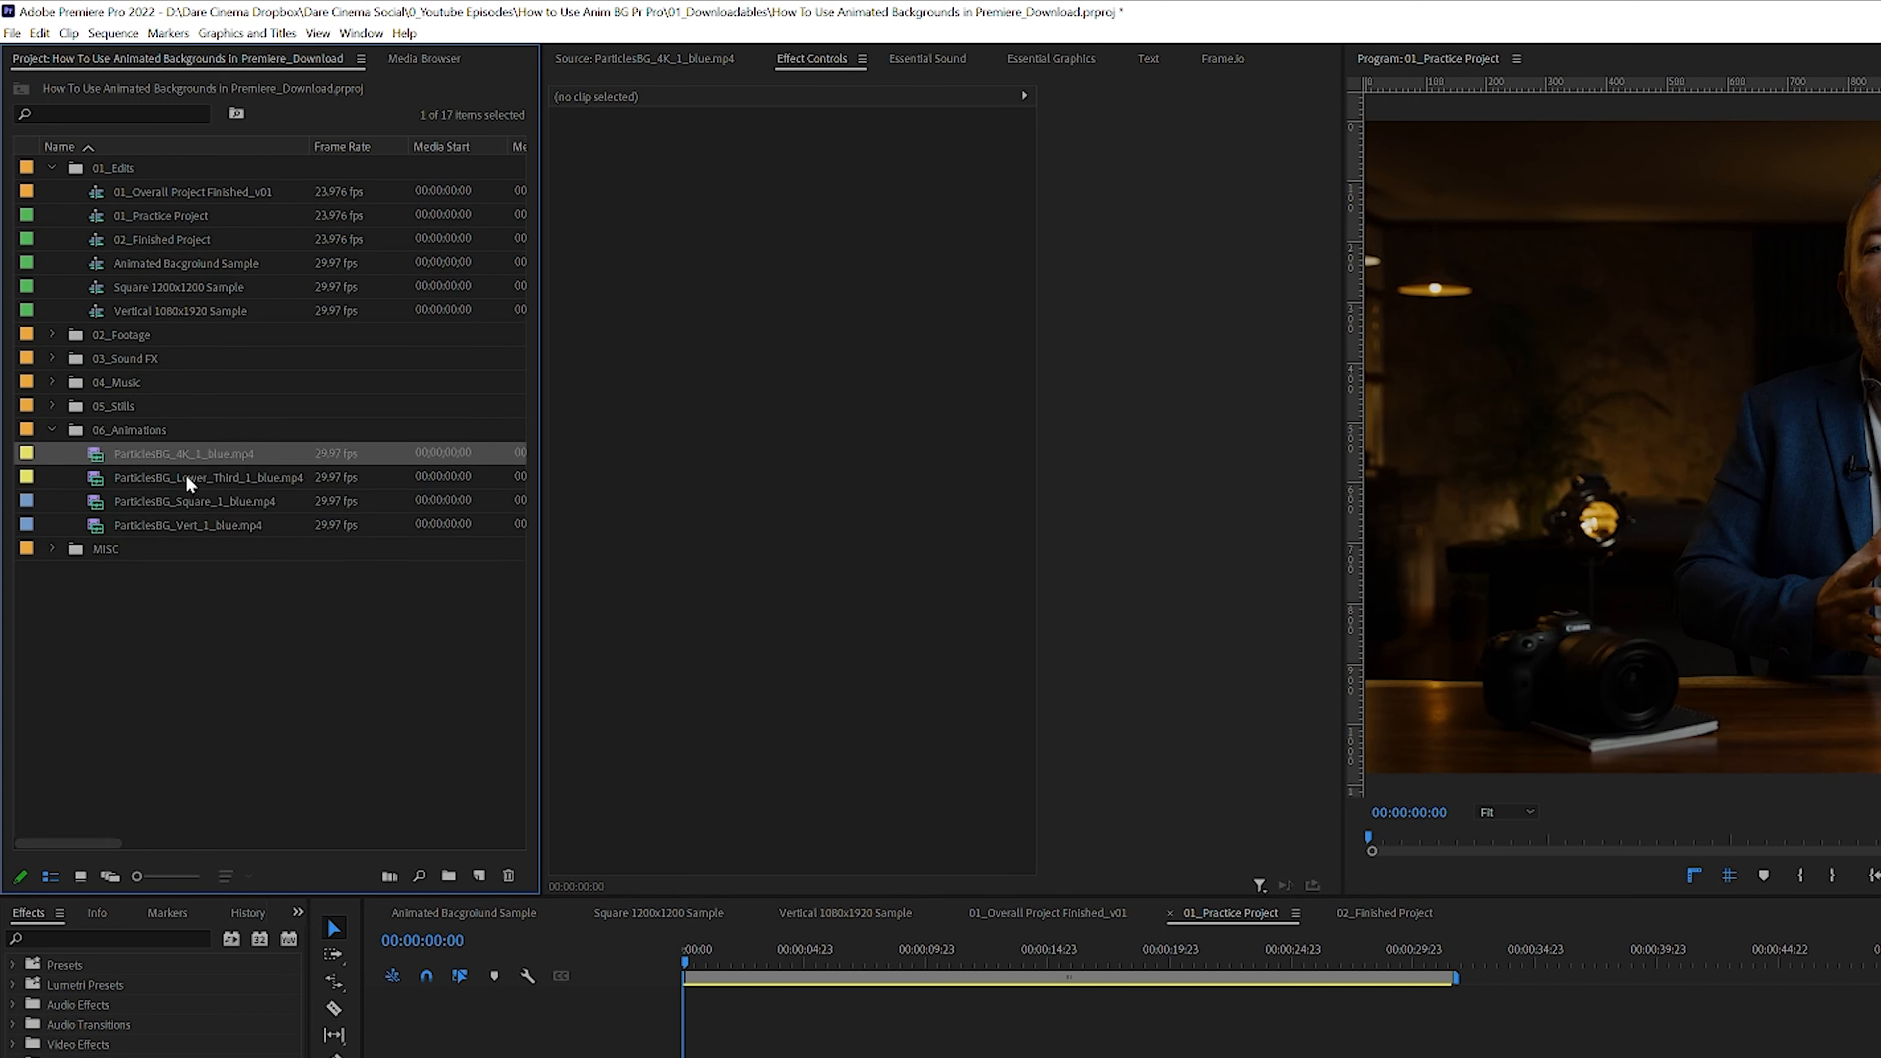
click(166, 479)
click(165, 501)
click(163, 522)
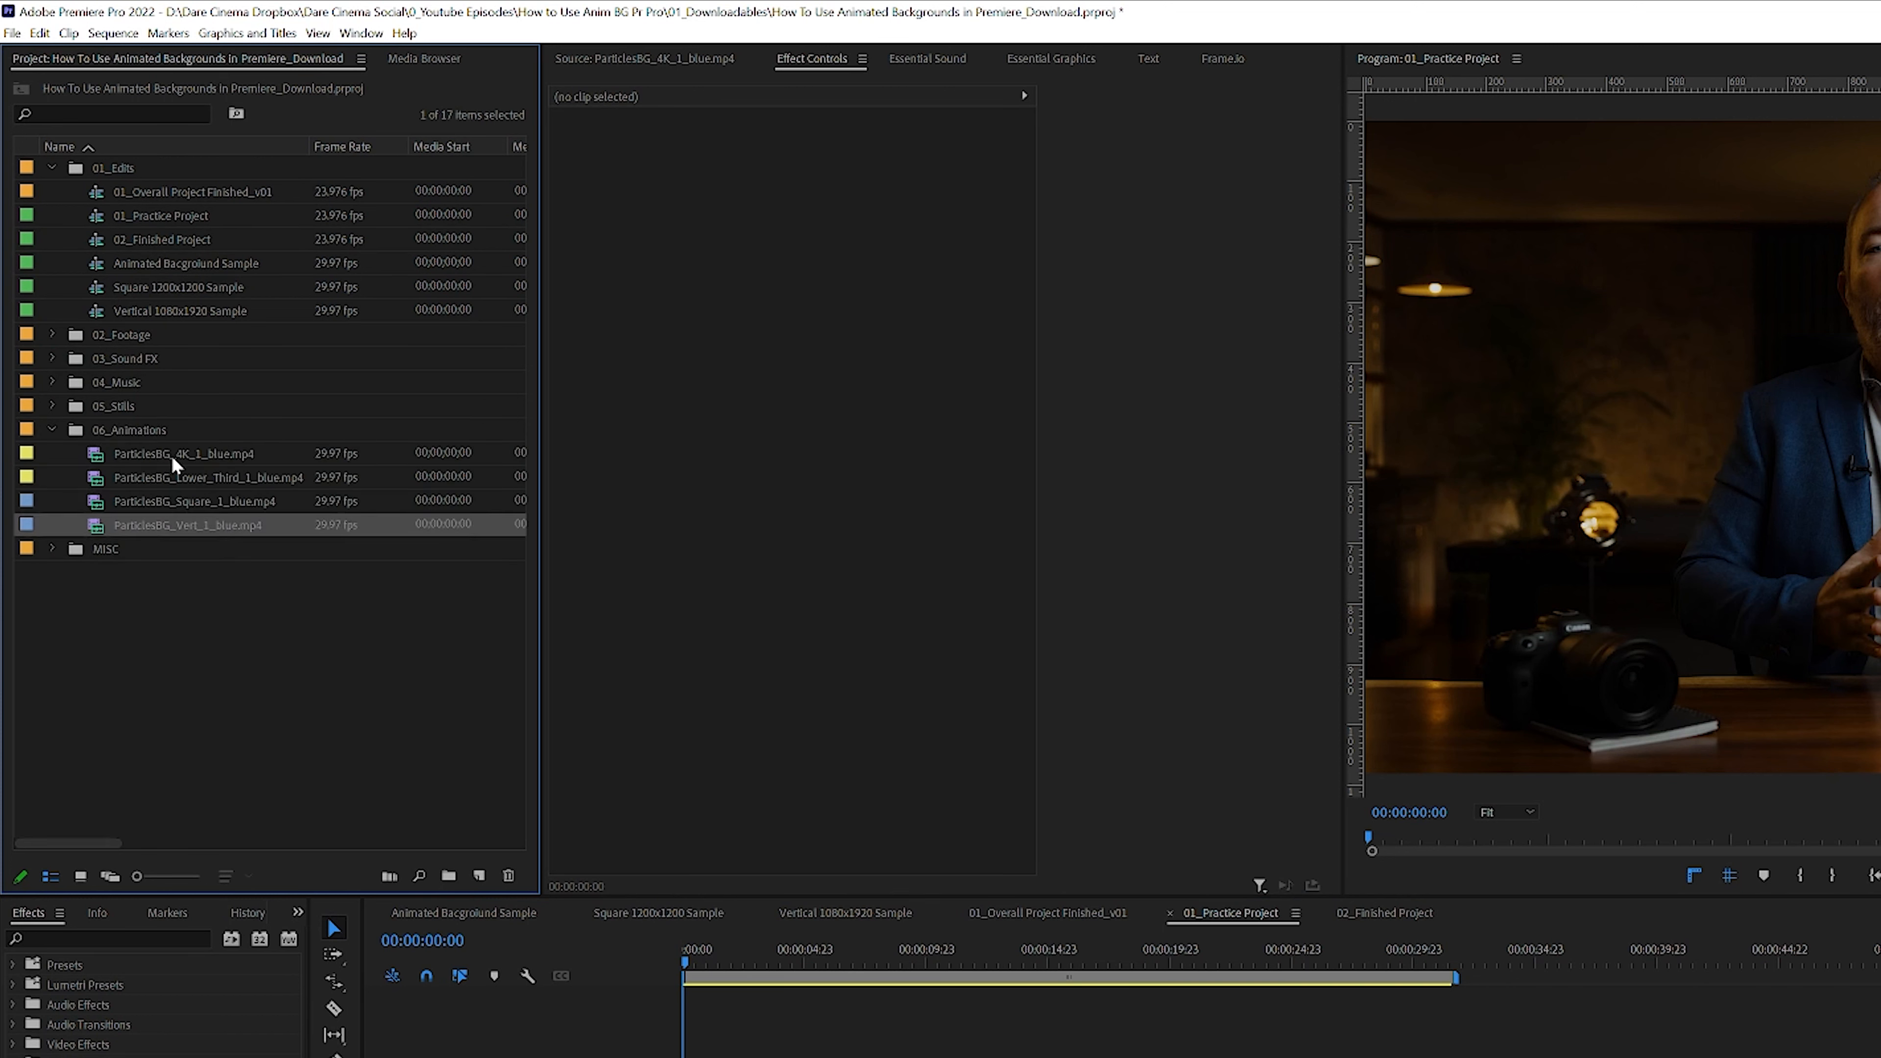
click(156, 454)
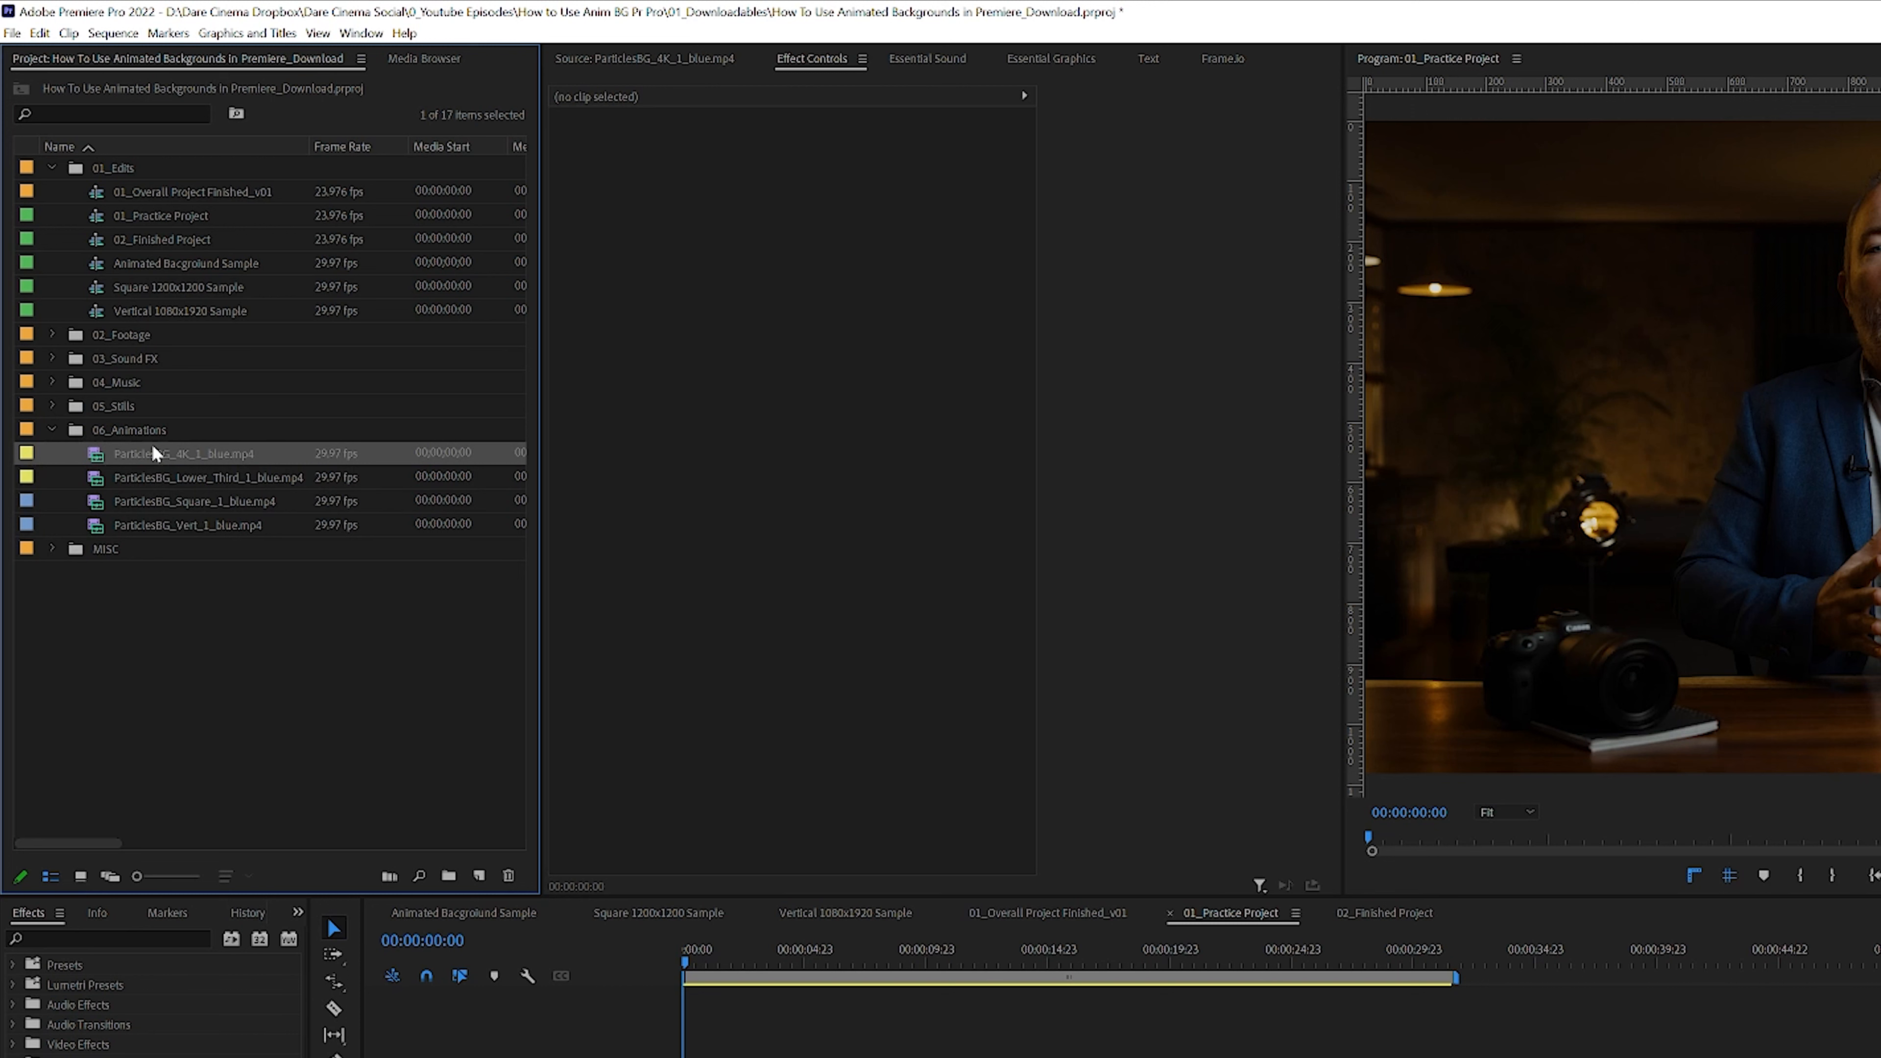
double_click(94, 454)
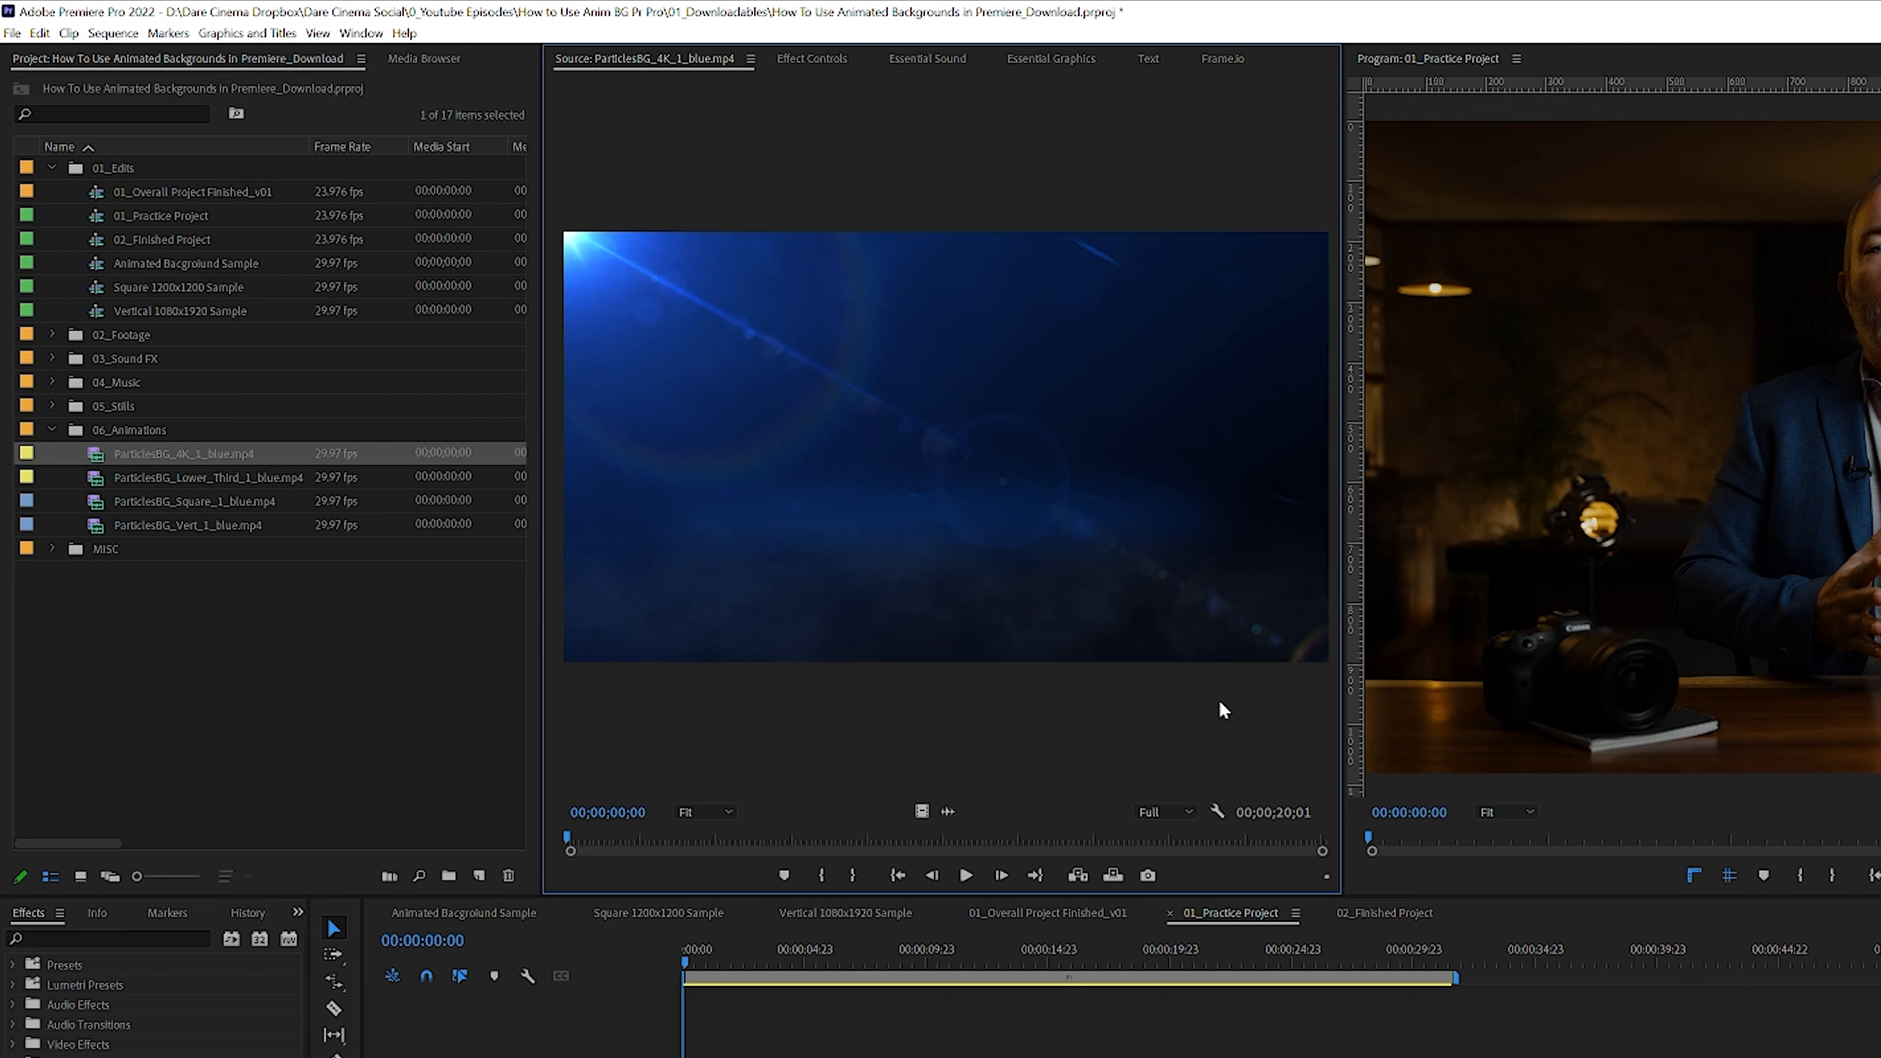
double_click(98, 480)
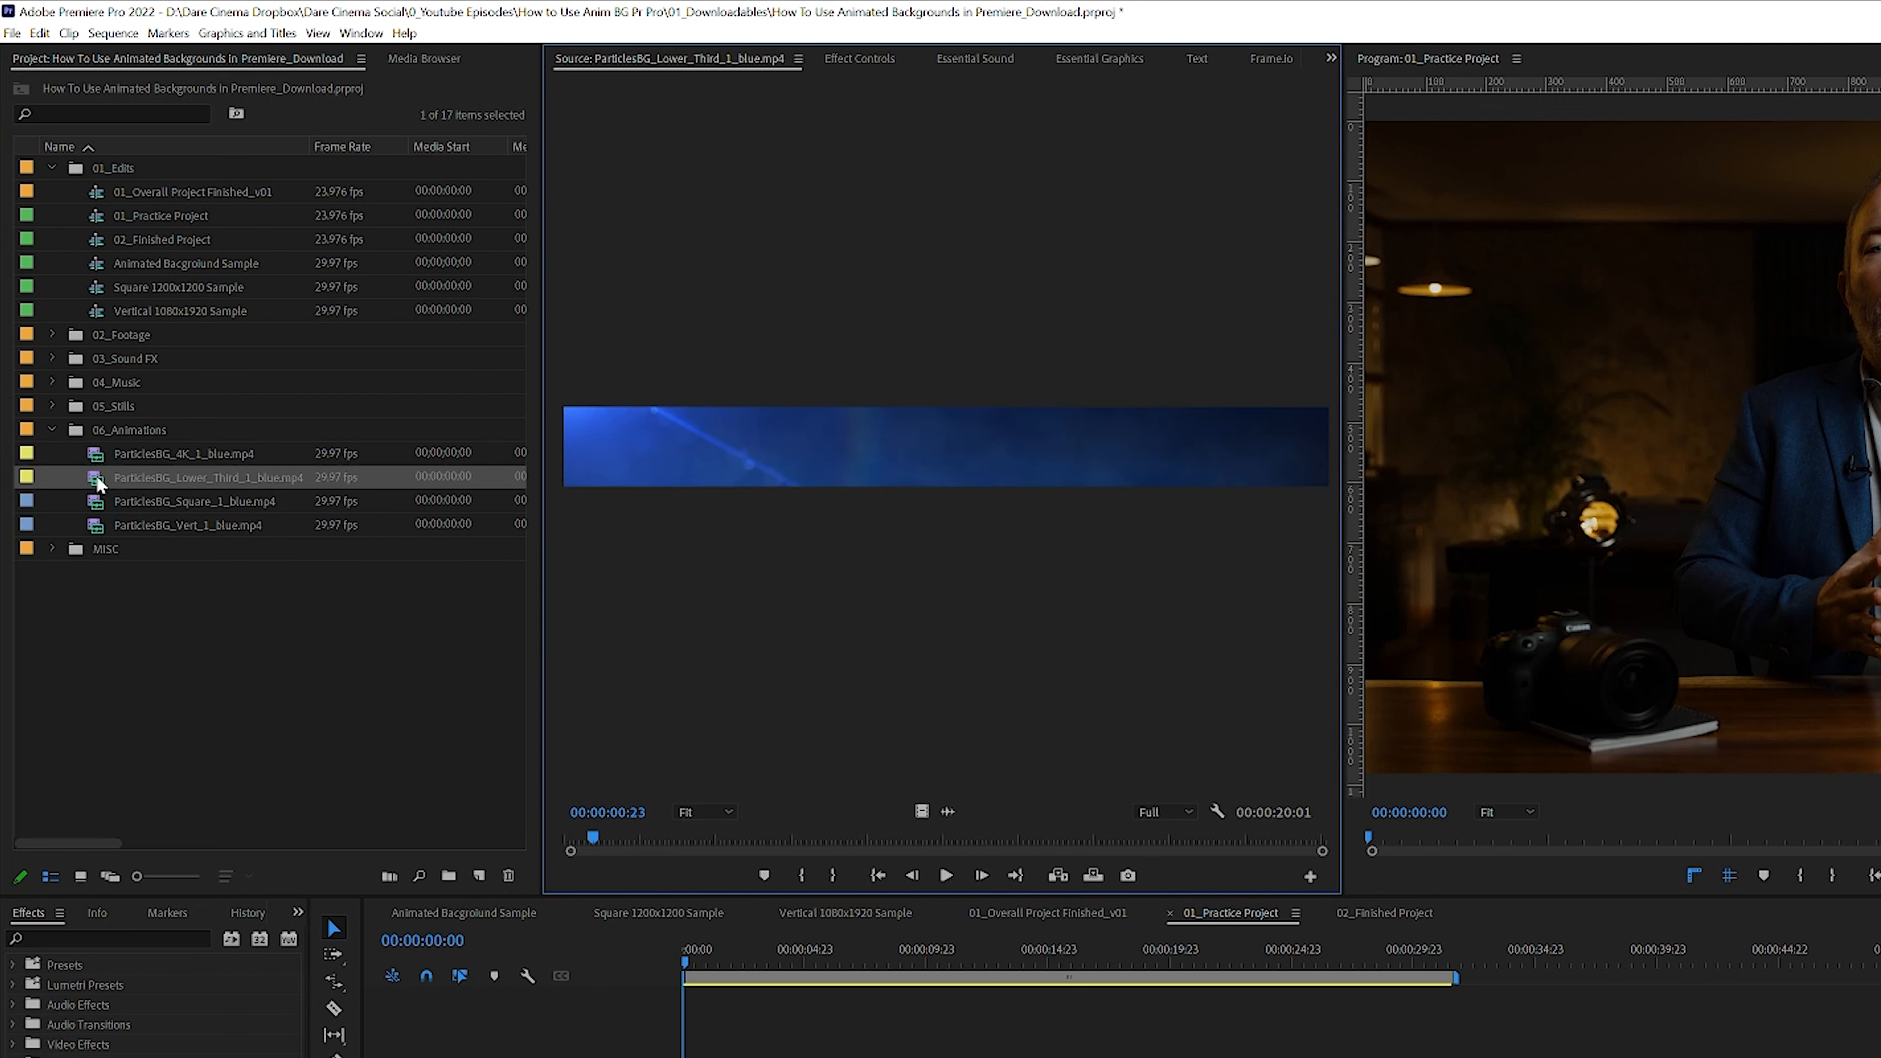
double_click(88, 504)
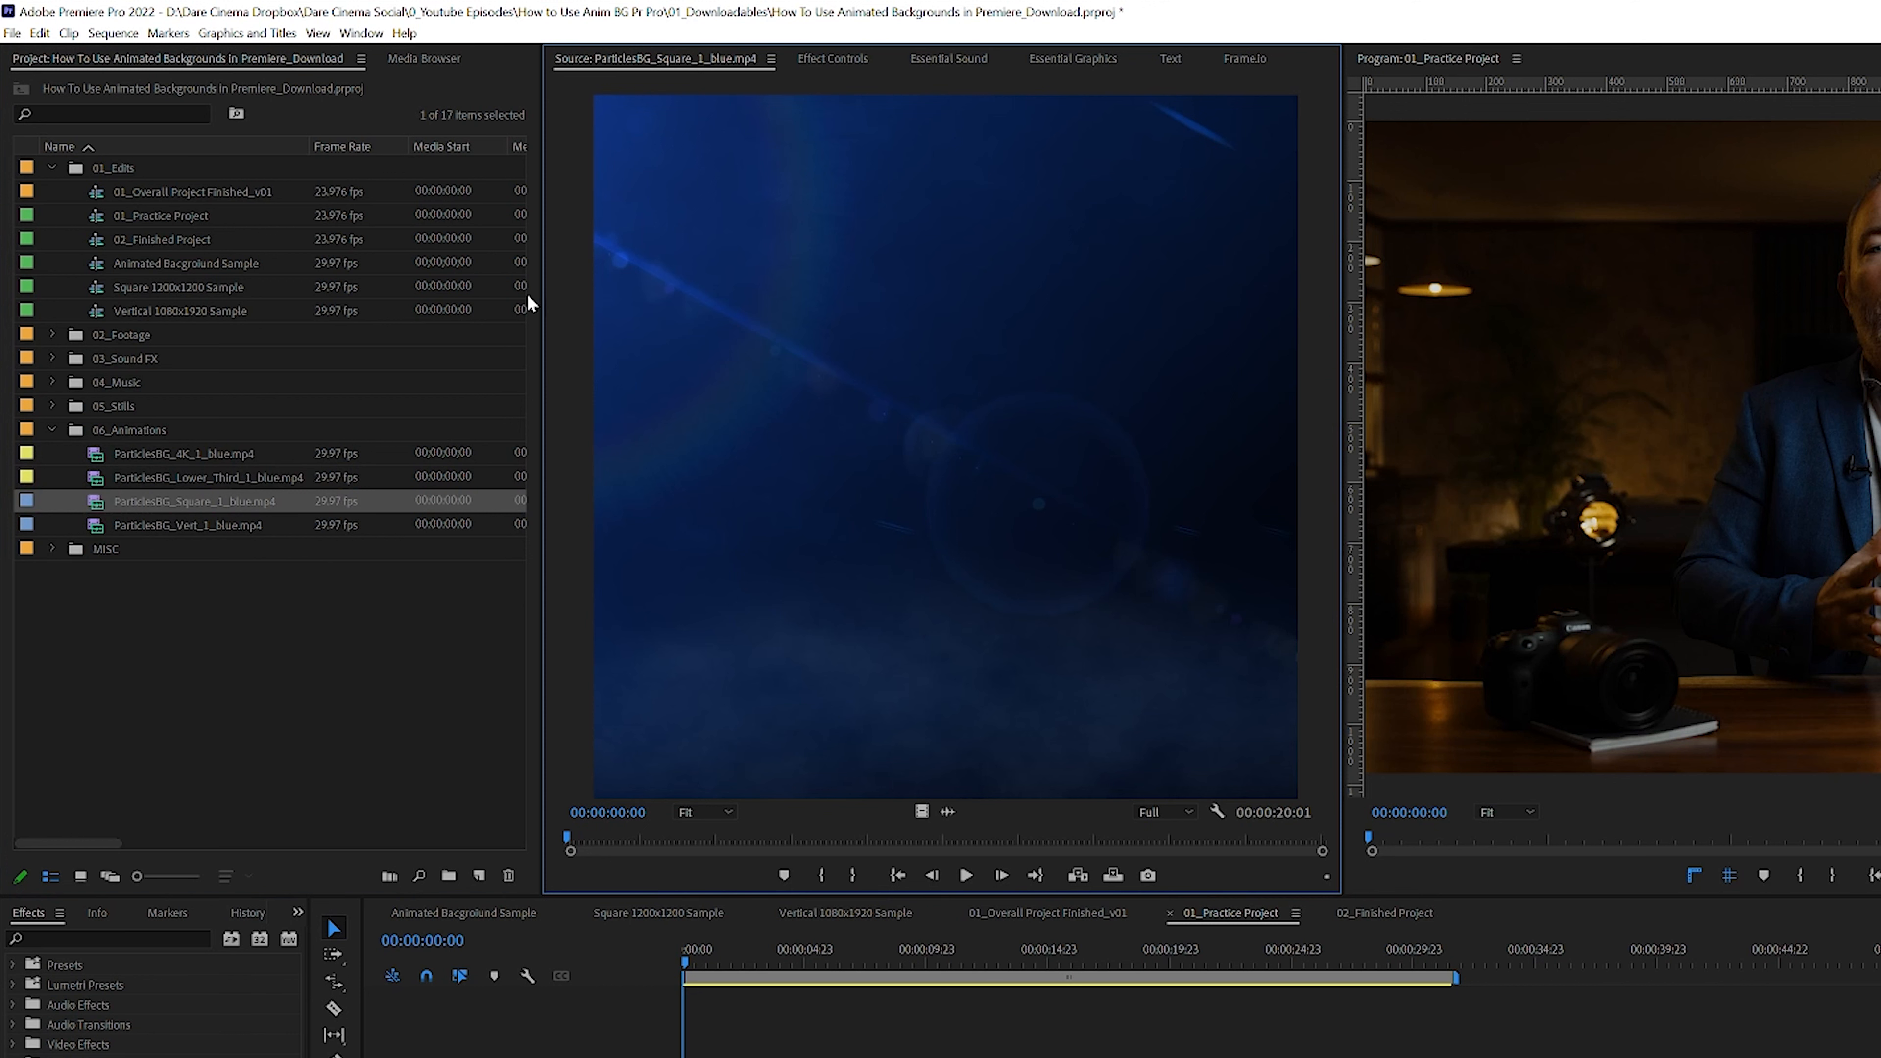
double_click(167, 527)
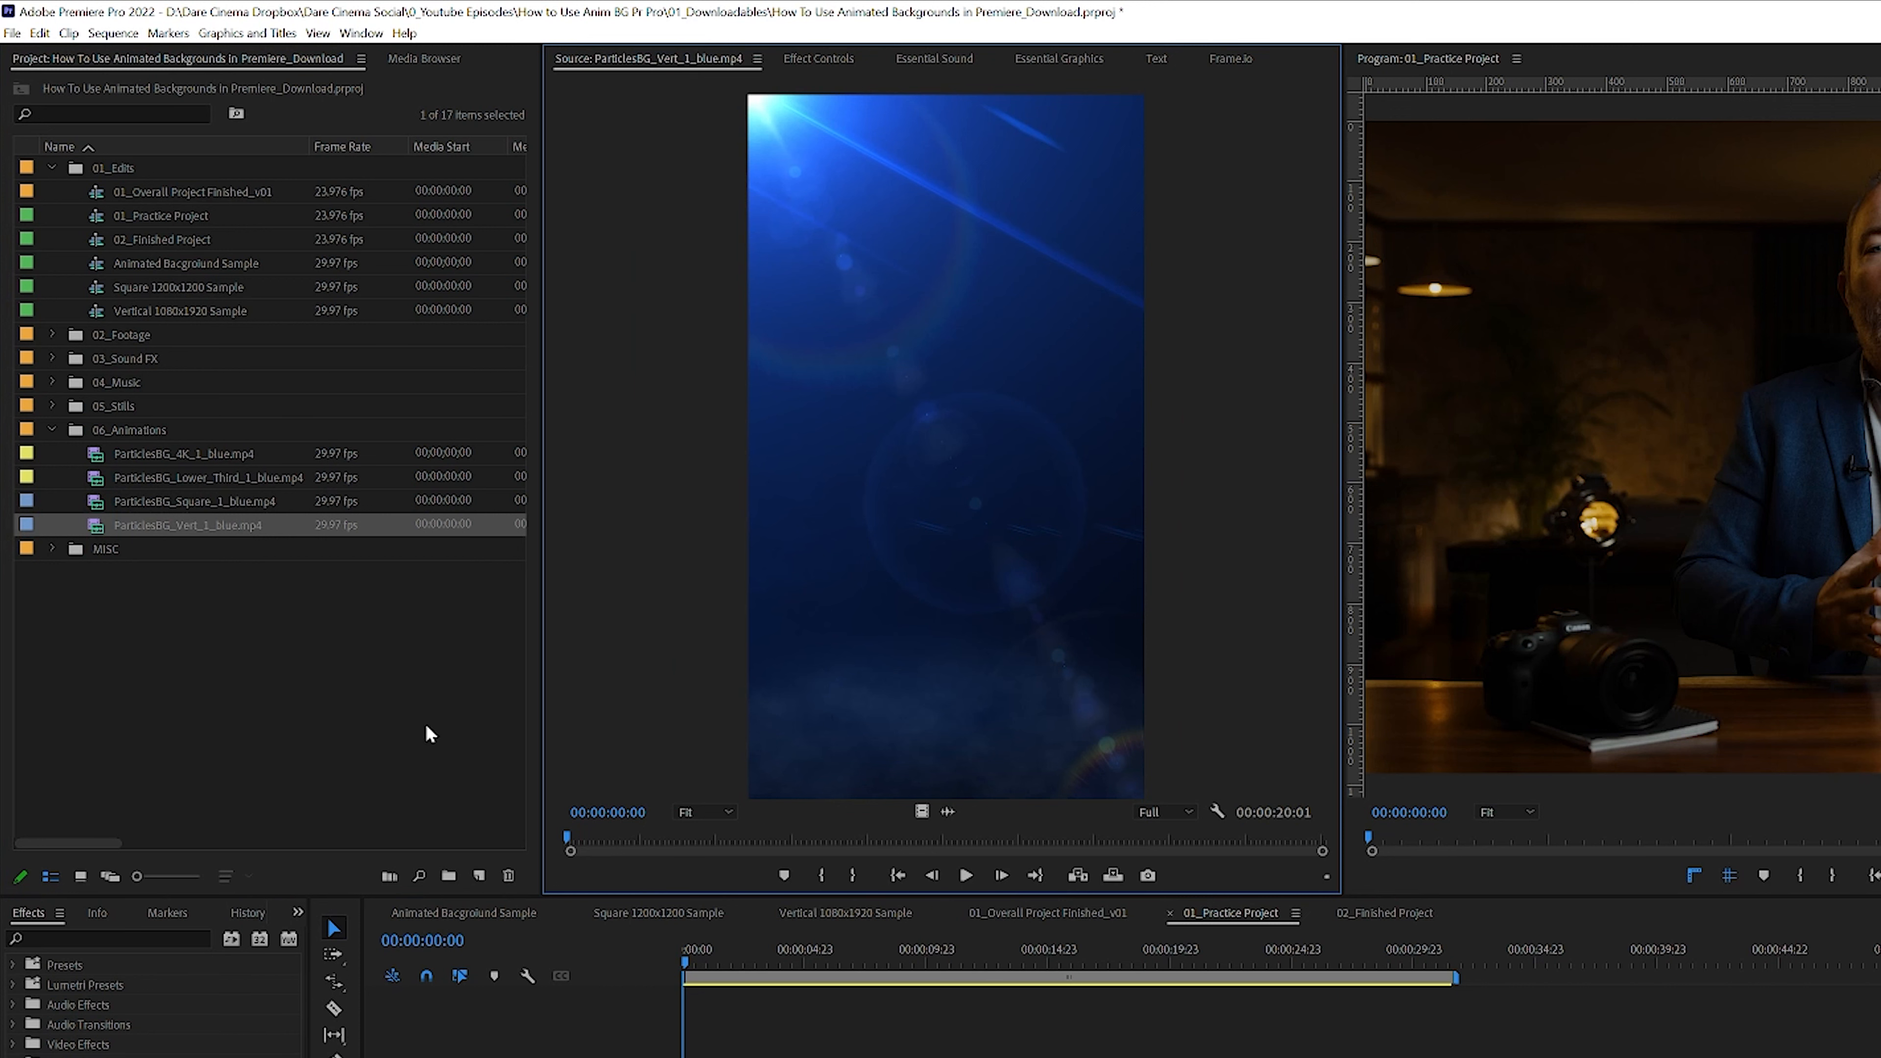
double_click(137, 455)
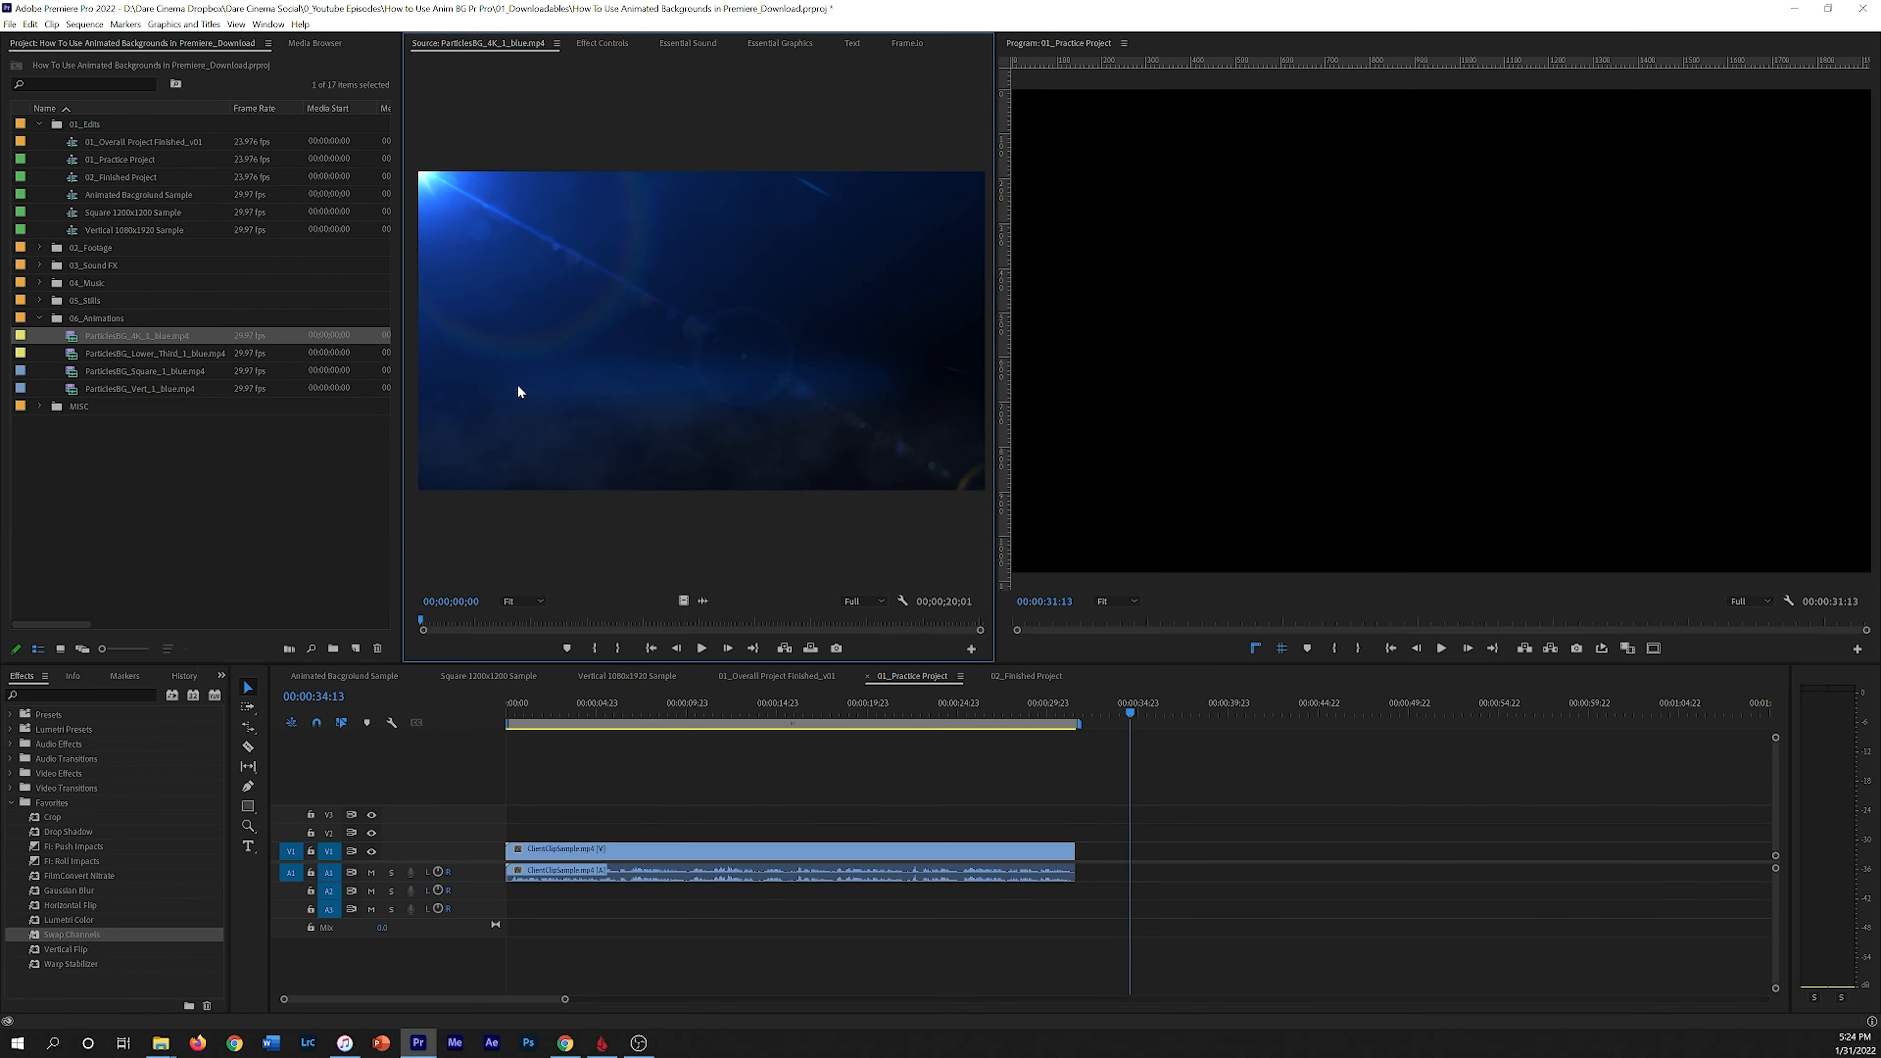
Step: Place ParticlesBG_4K_1_blue.mp4 on track V1 right after the interview clip in the sequence
drag(736, 720, 819, 713)
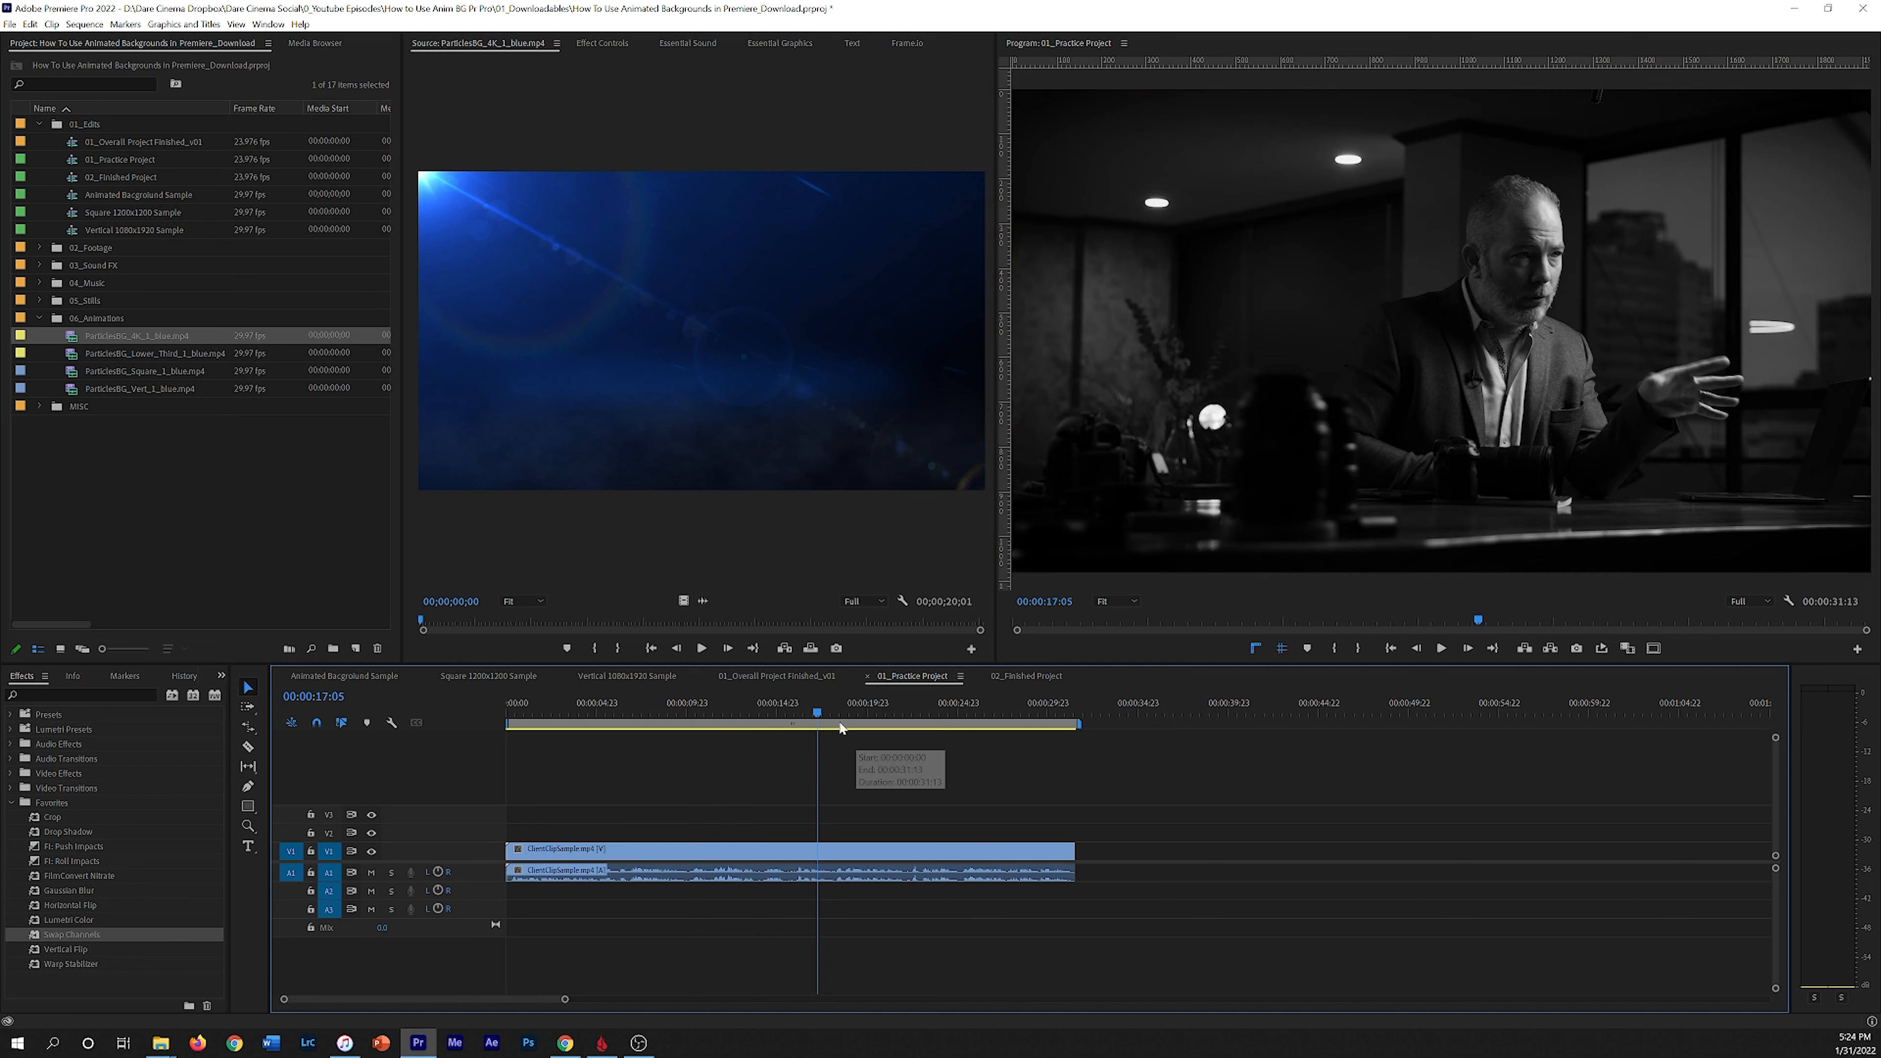
click(725, 710)
drag(682, 597, 1100, 851)
click(1119, 716)
drag(1163, 716, 1259, 716)
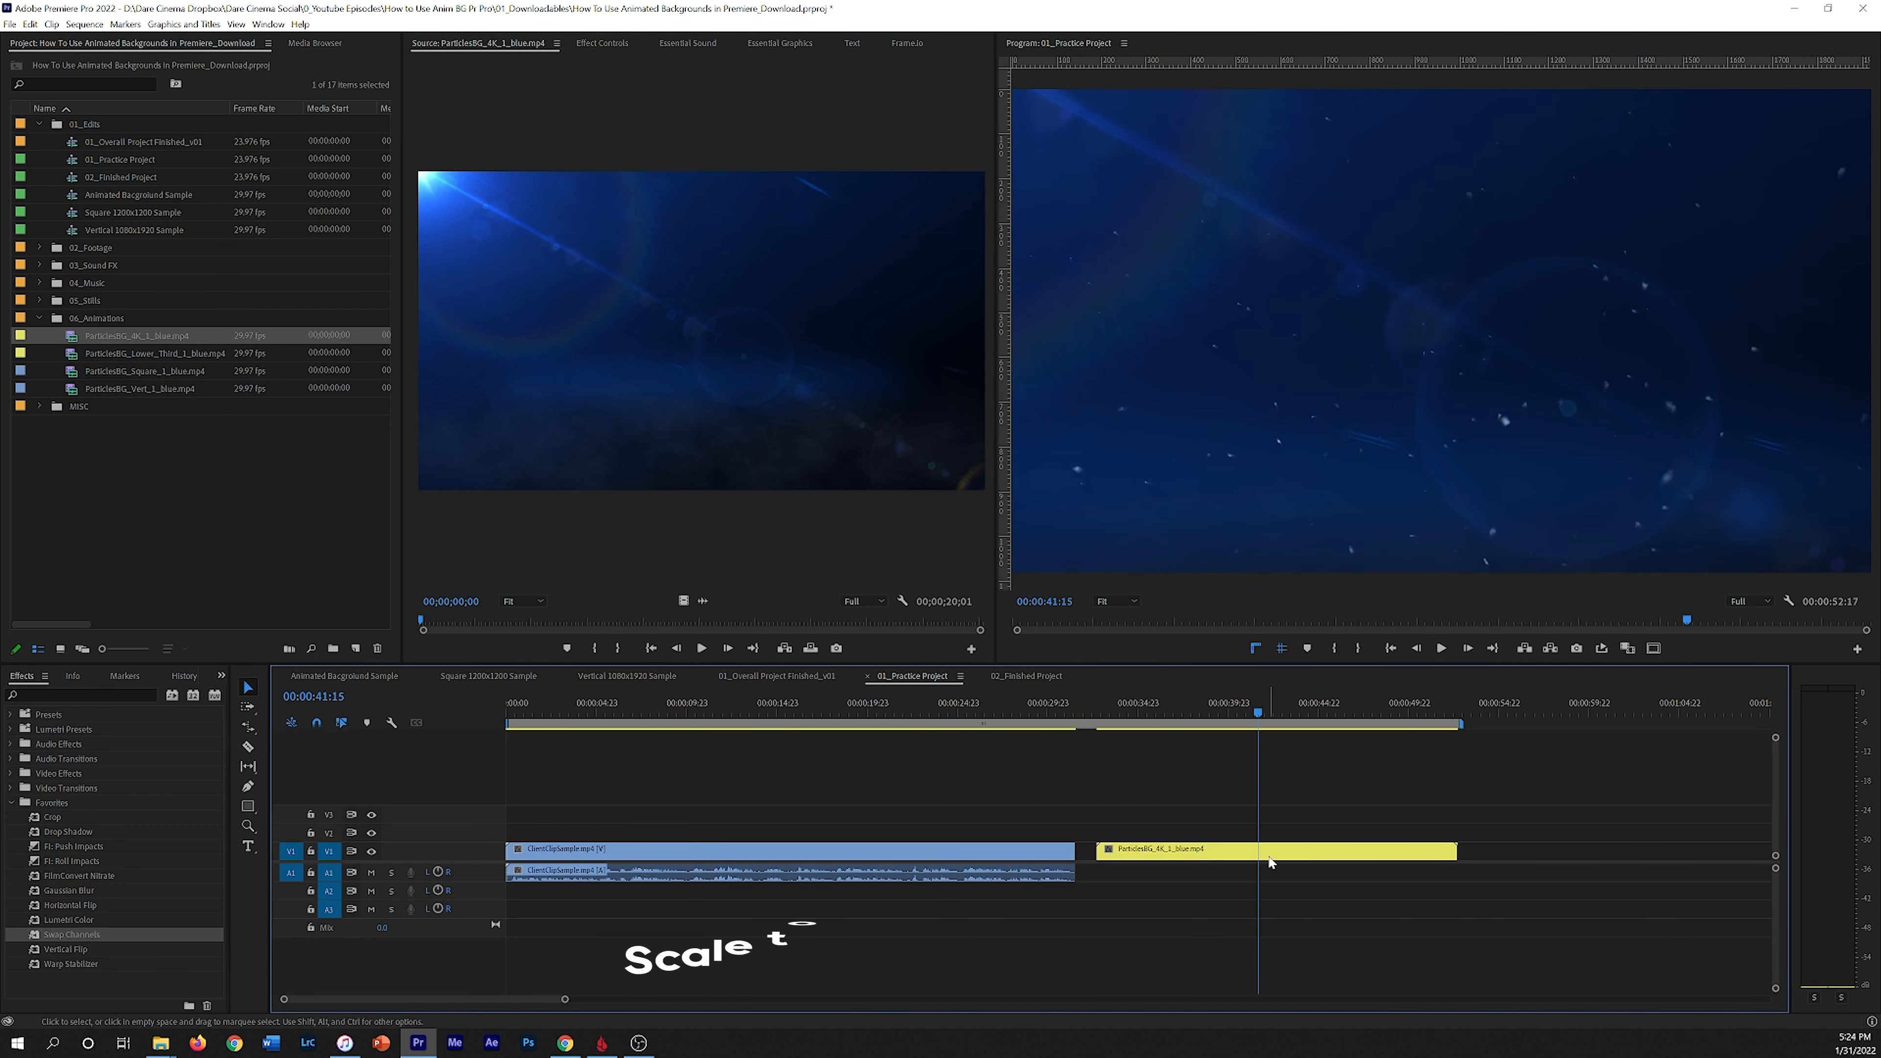
Step: Scale the particles clip to frame size and move it up to track V3
right_click(1268, 850)
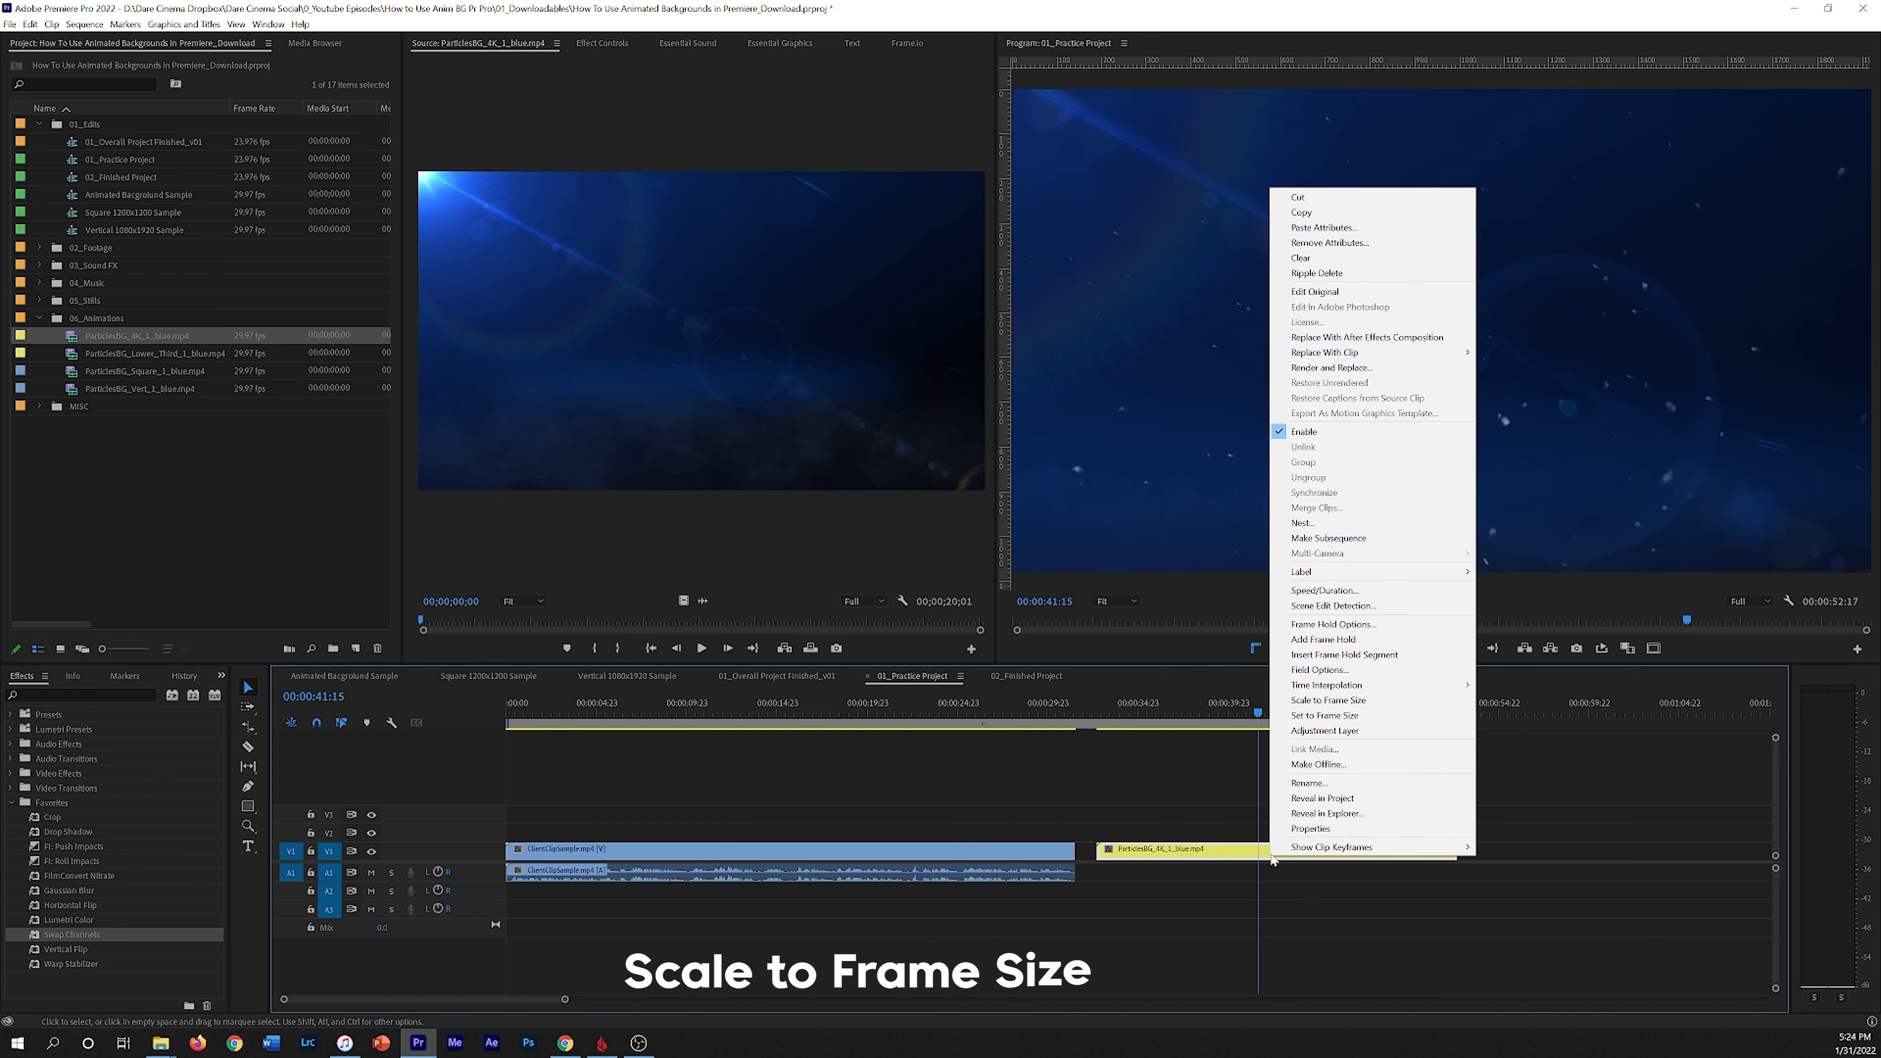
click(1384, 700)
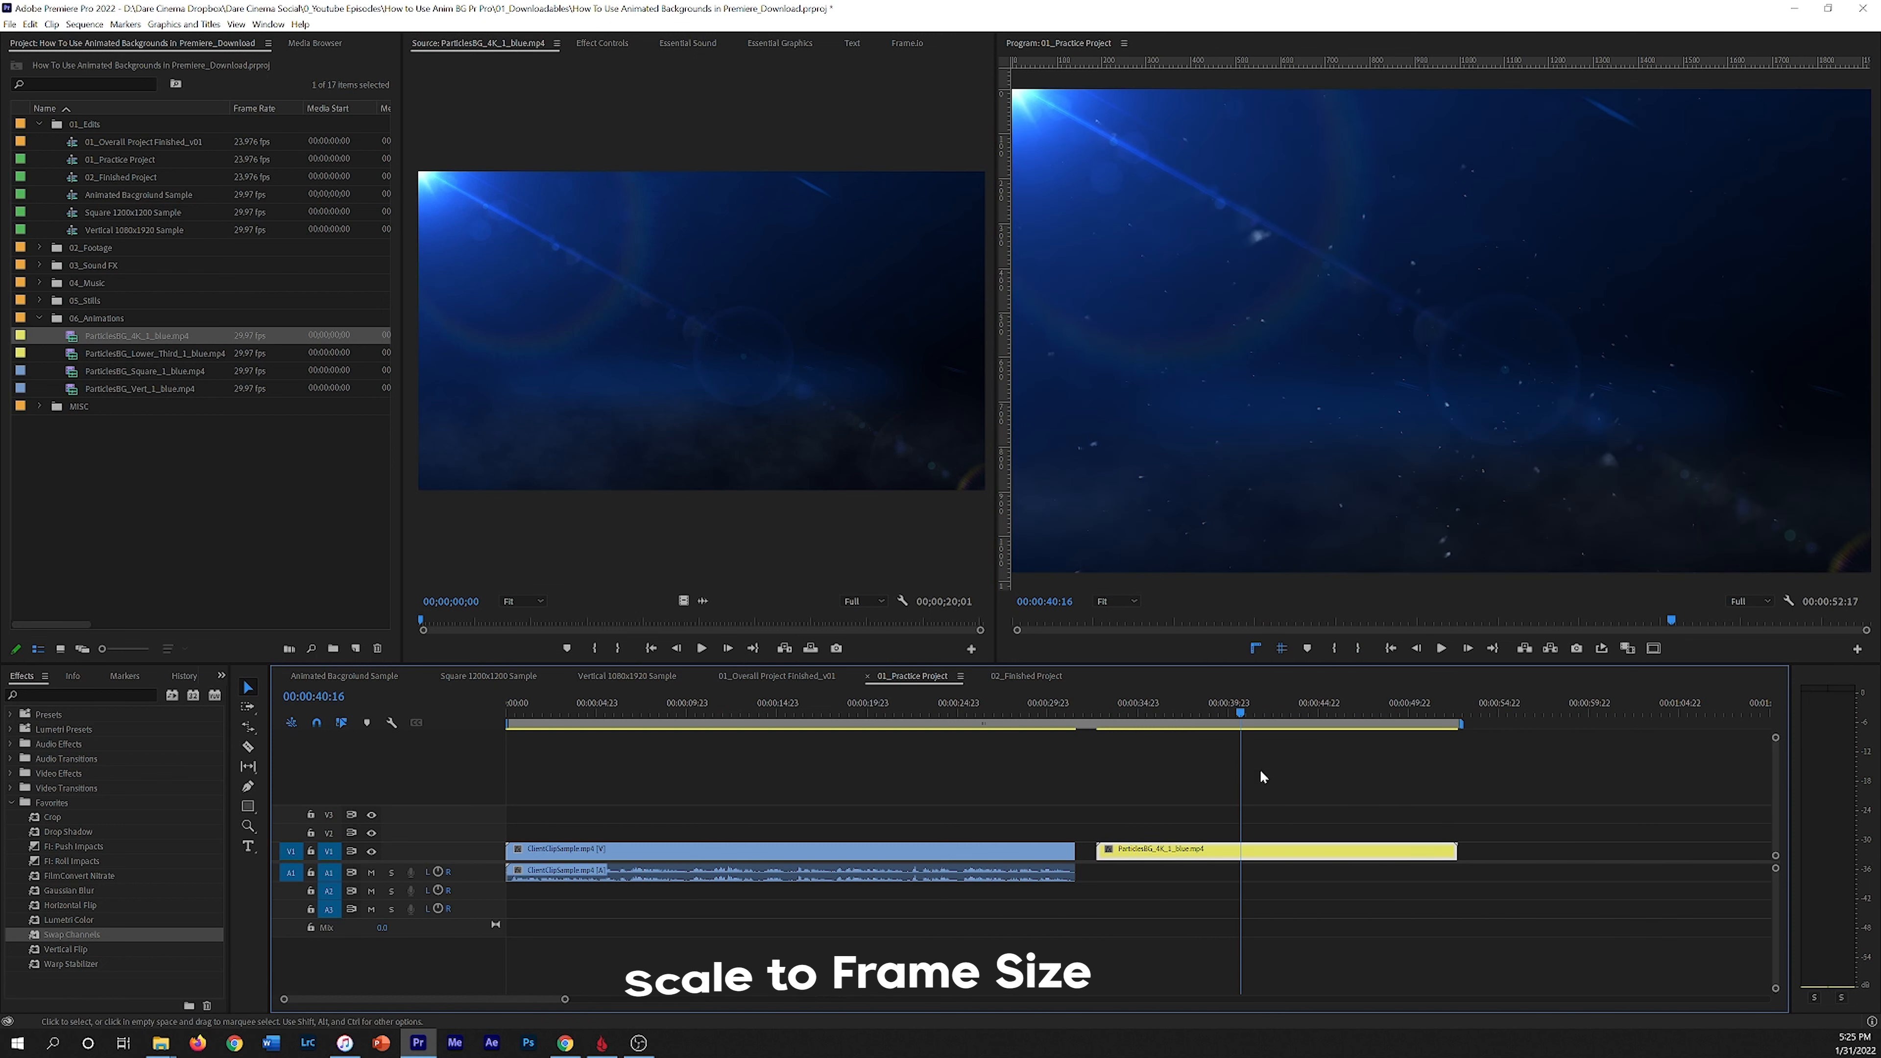
mouse_move(1253, 856)
mouse_down()
mouse_move(1008, 819)
mouse_move(1254, 819)
mouse_up()
drag(1230, 708, 1272, 711)
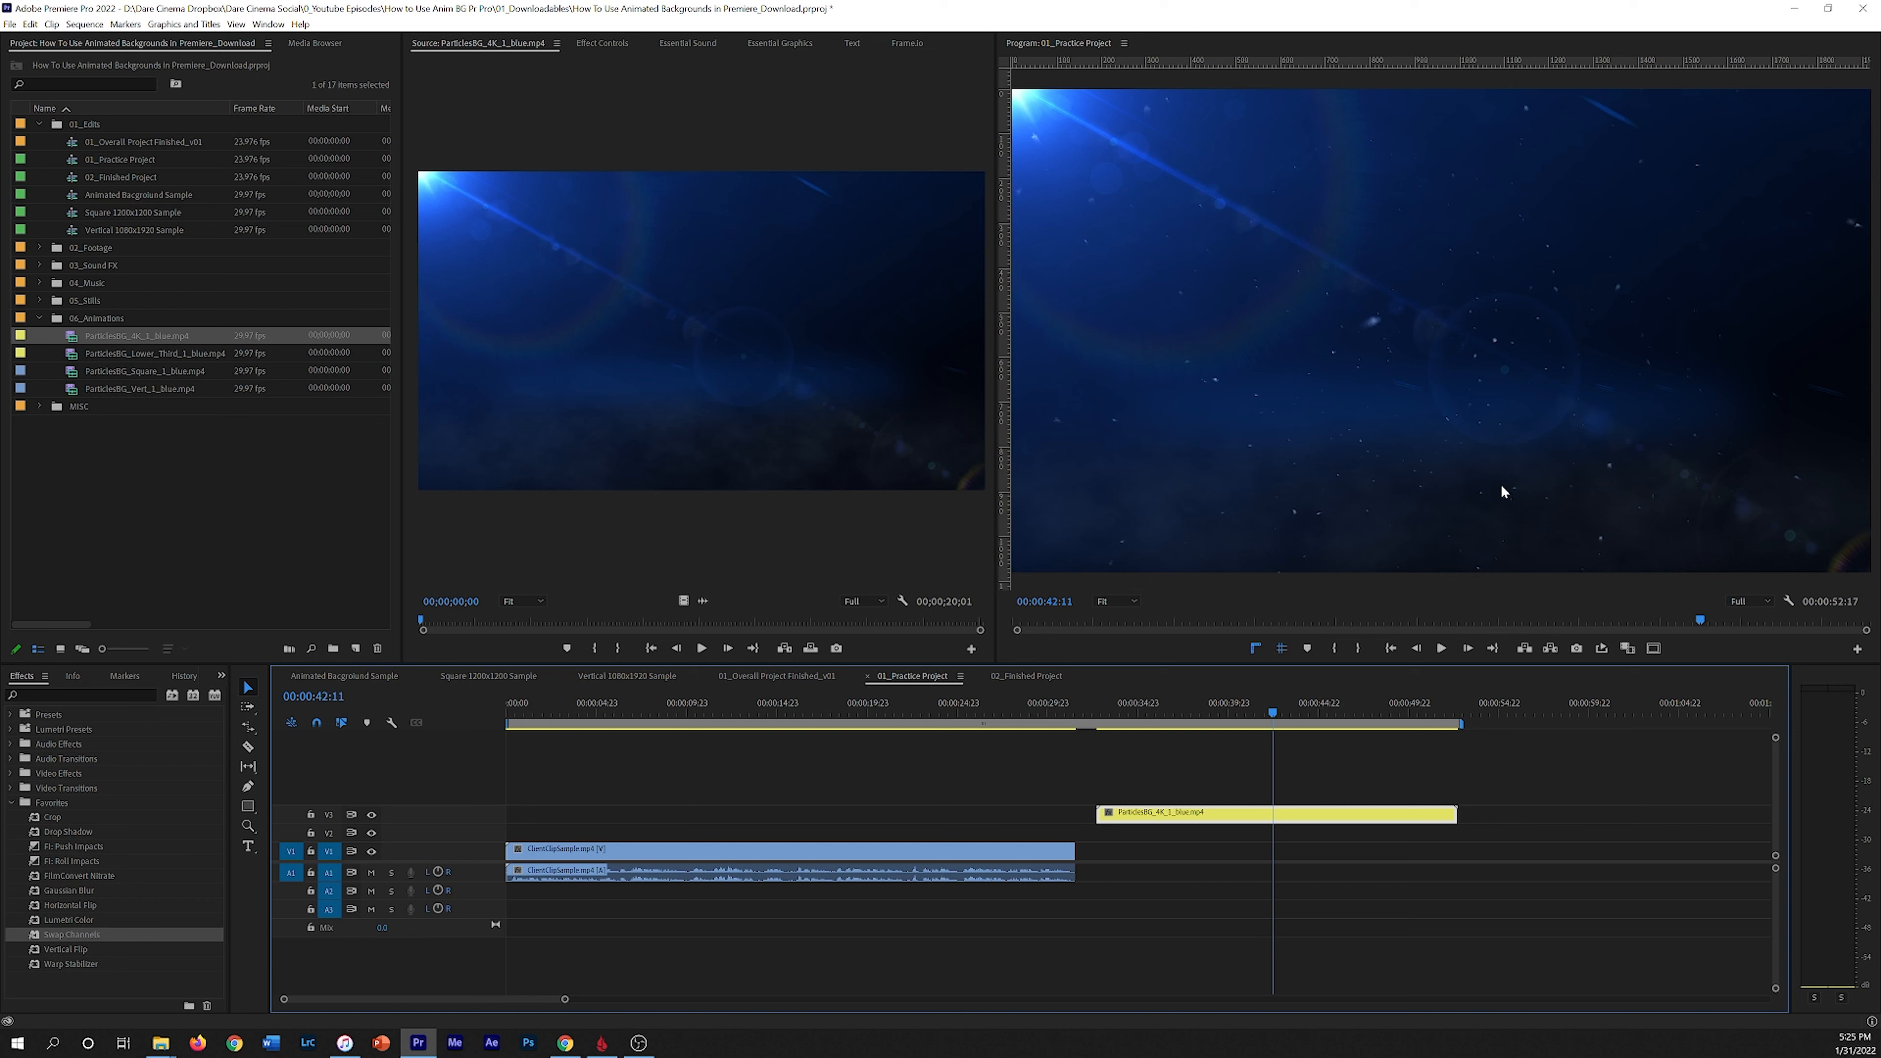
Step: Set the particles clip's rotation to 180 in its effect controls
click(601, 43)
drag(1222, 710, 1152, 707)
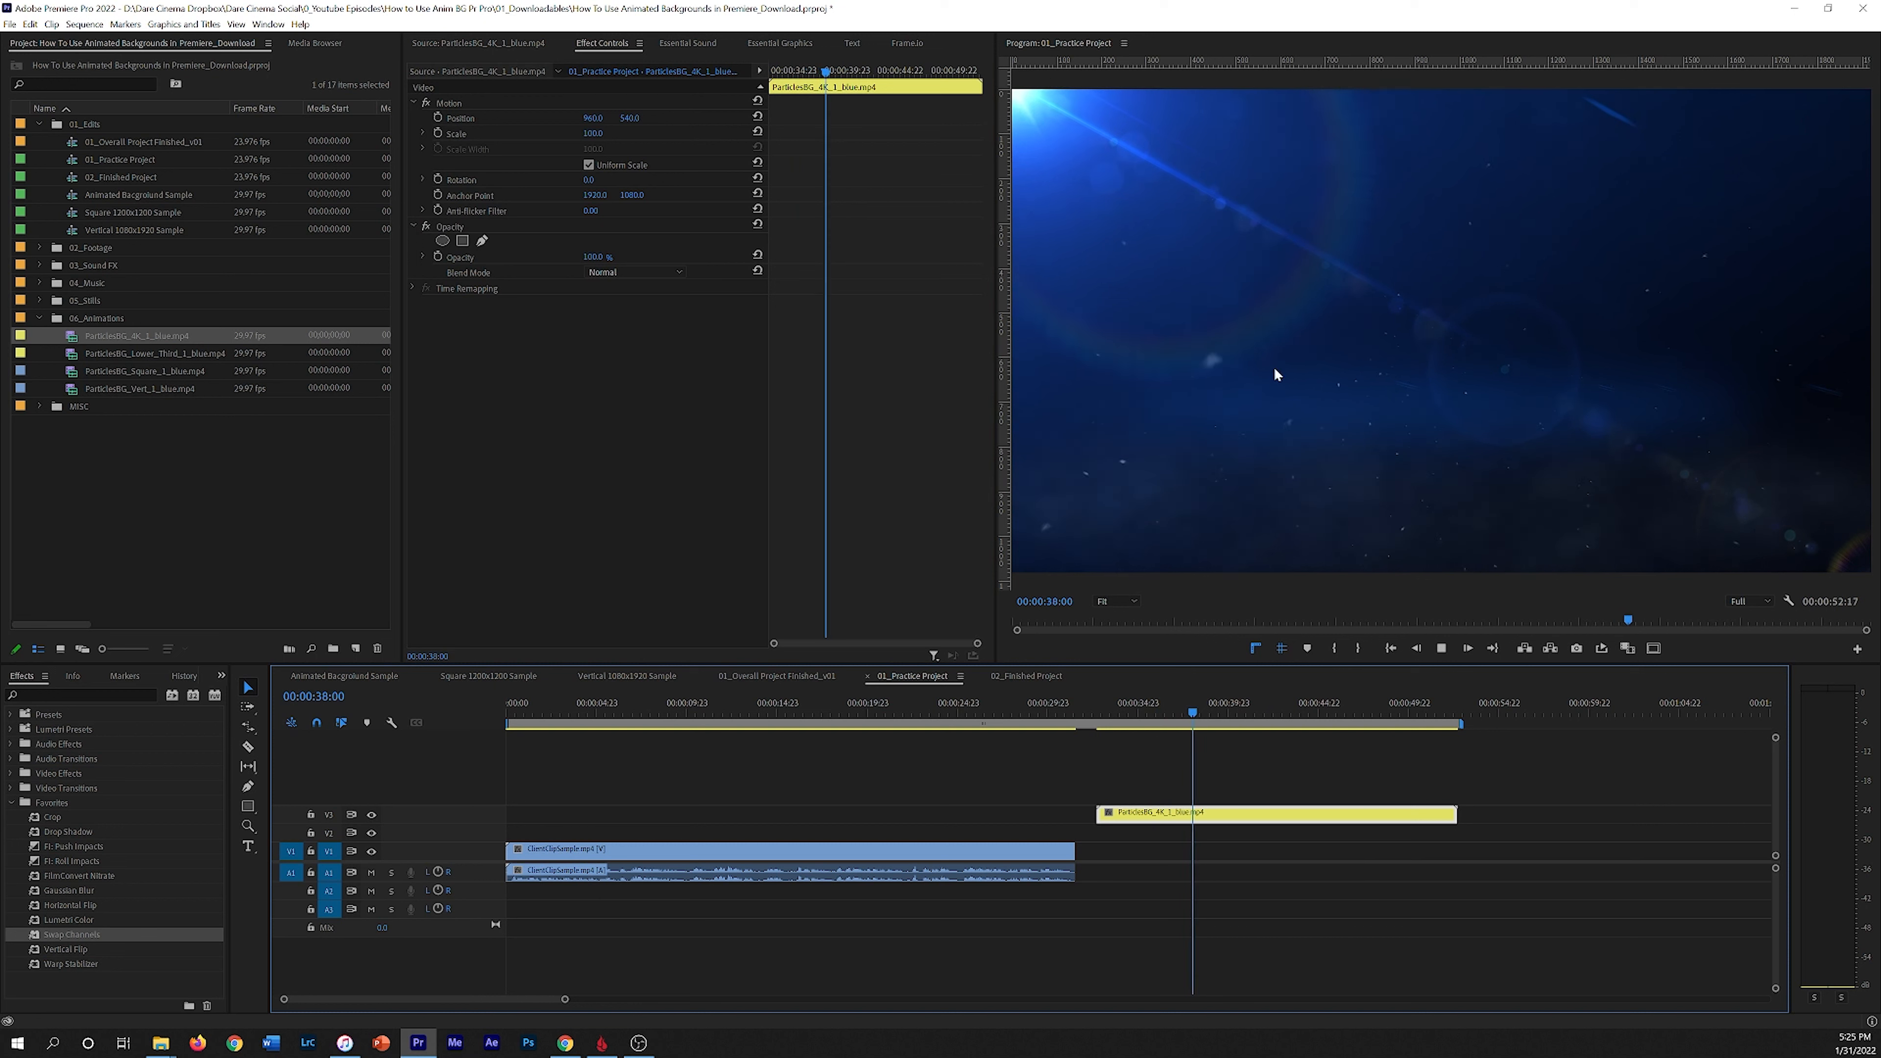
click(1204, 713)
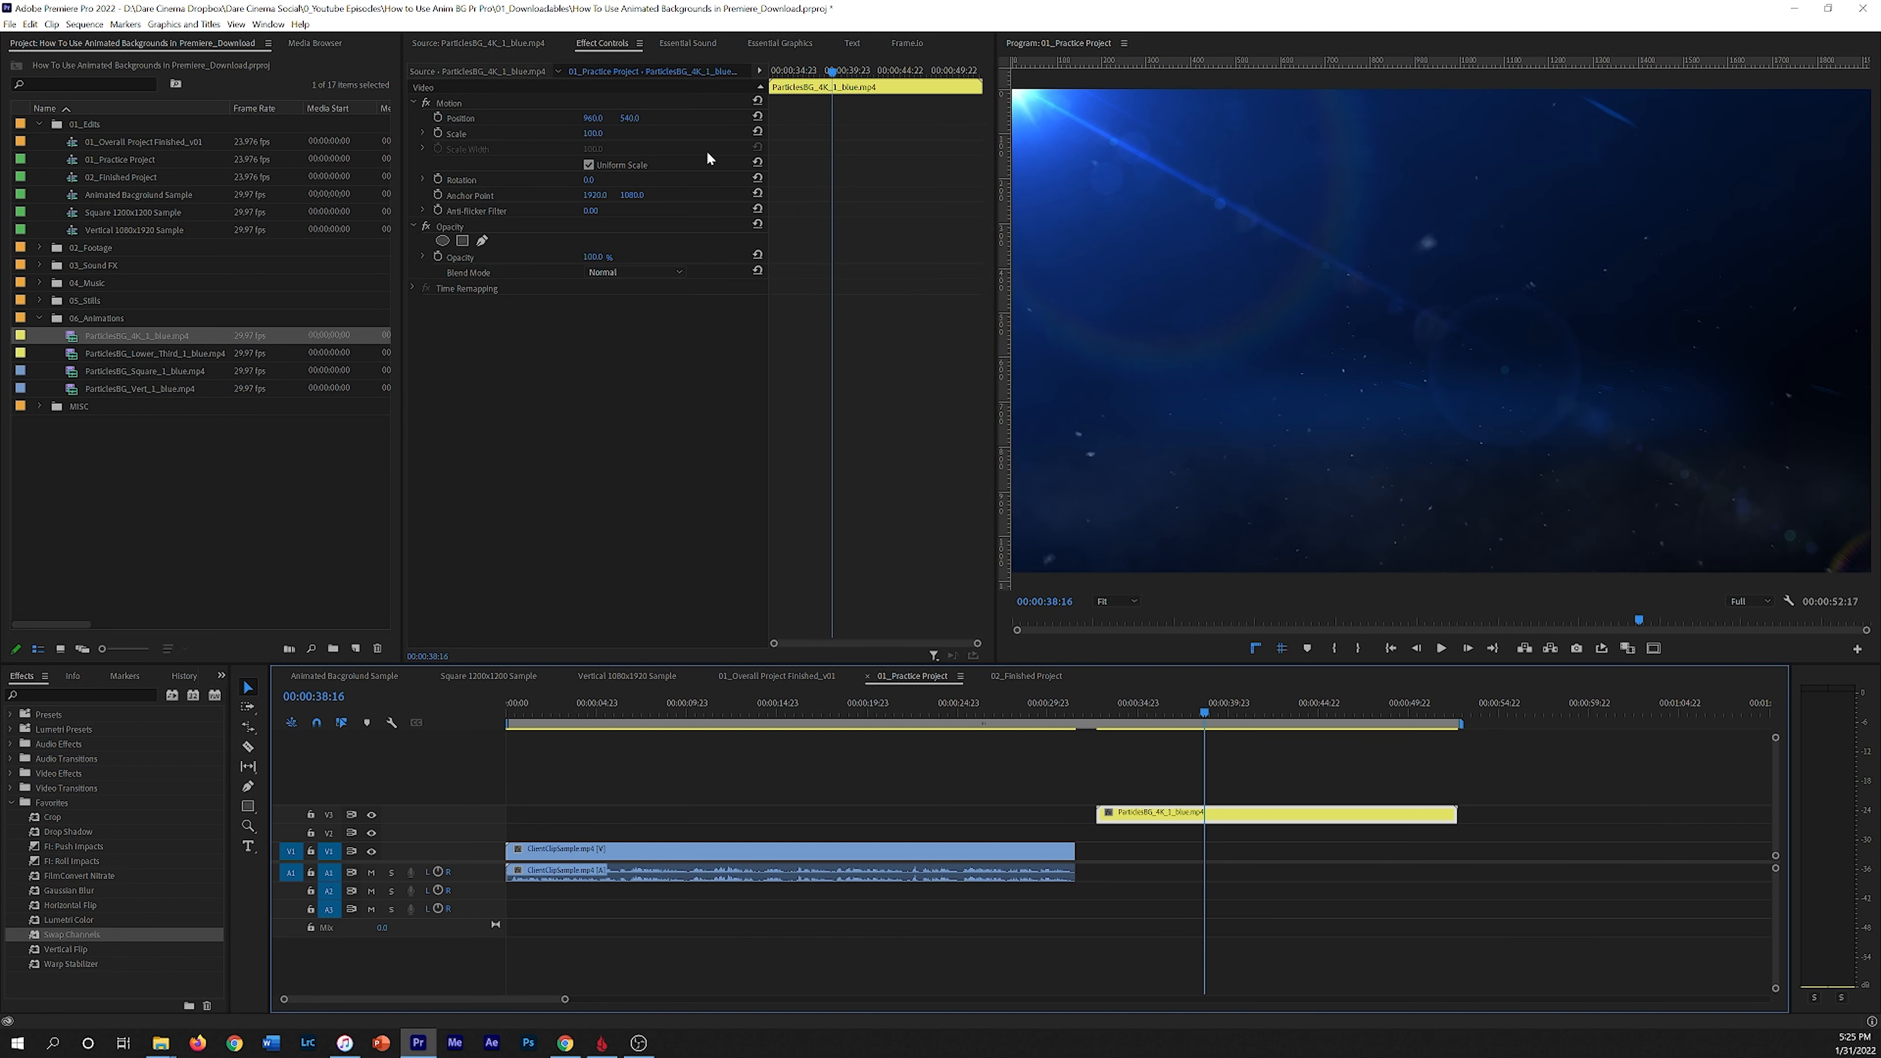
click(595, 178)
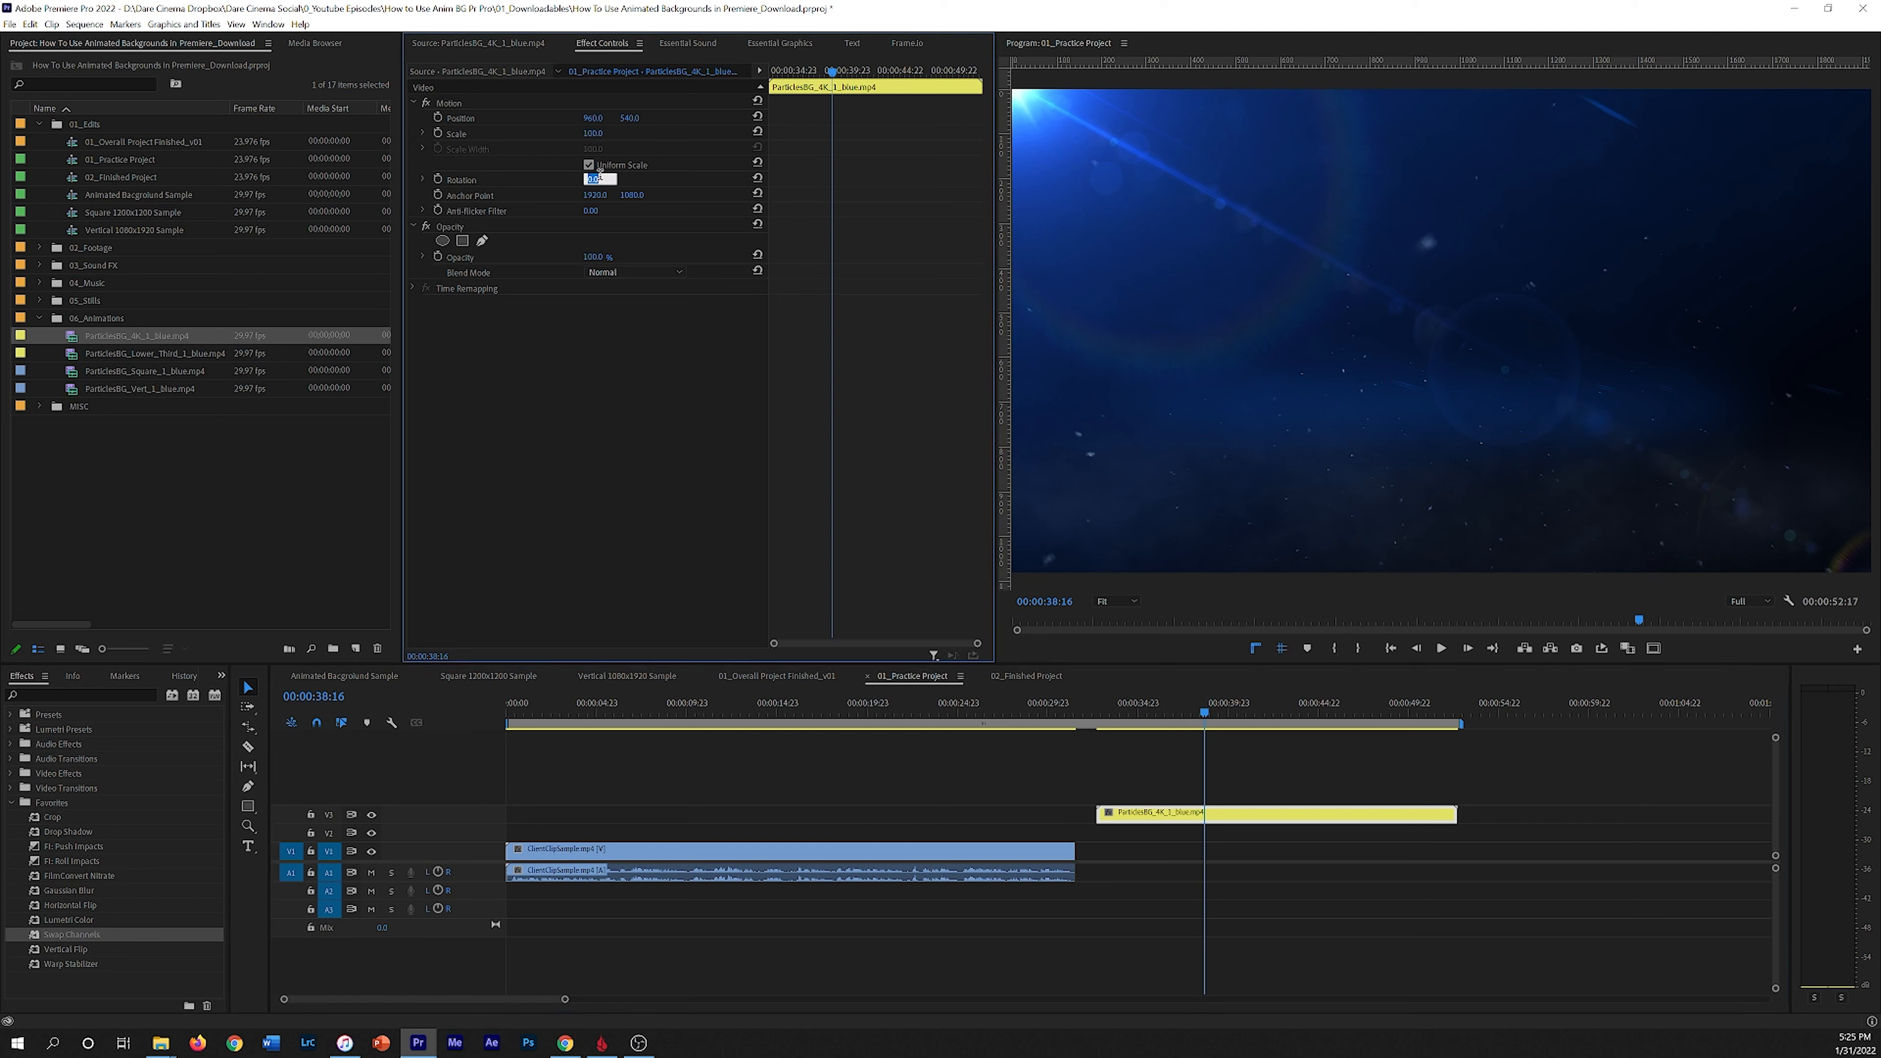
text(180)
key(Return)
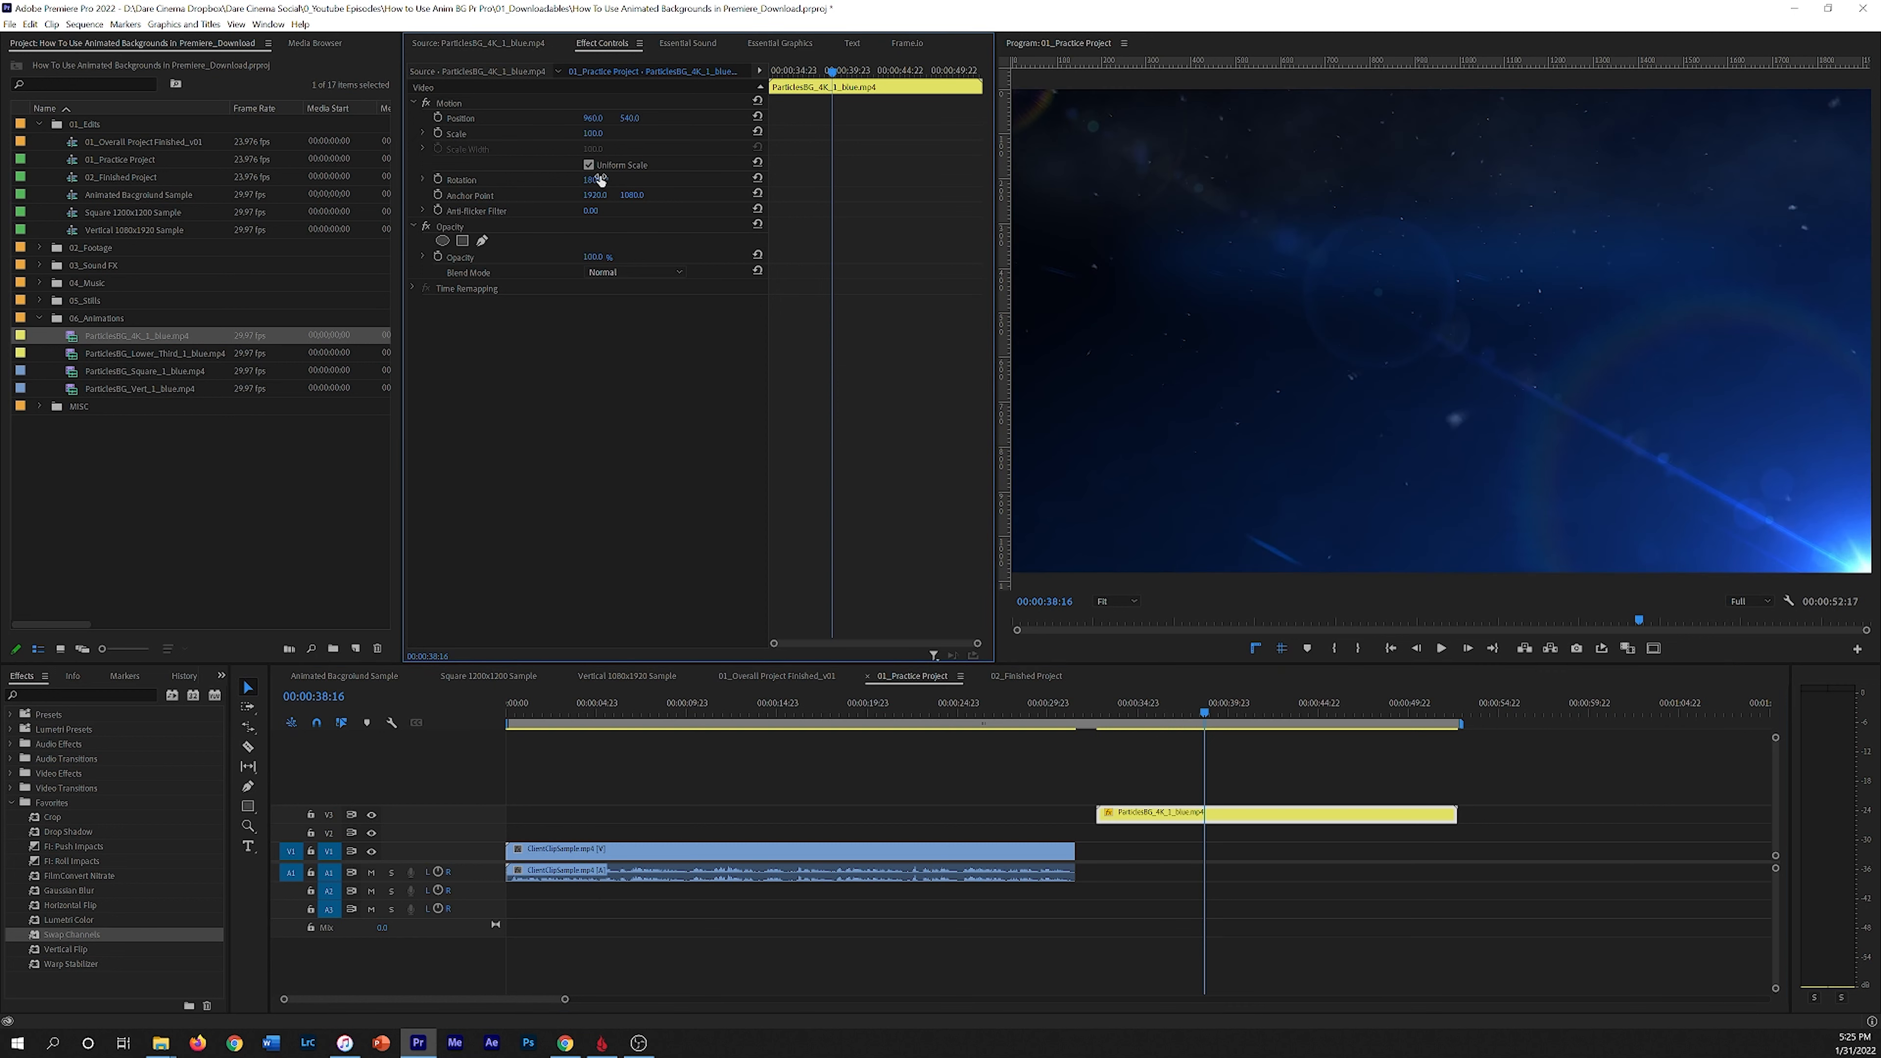
Step: Play the clip and set its scale to 137
click(1149, 706)
key(space)
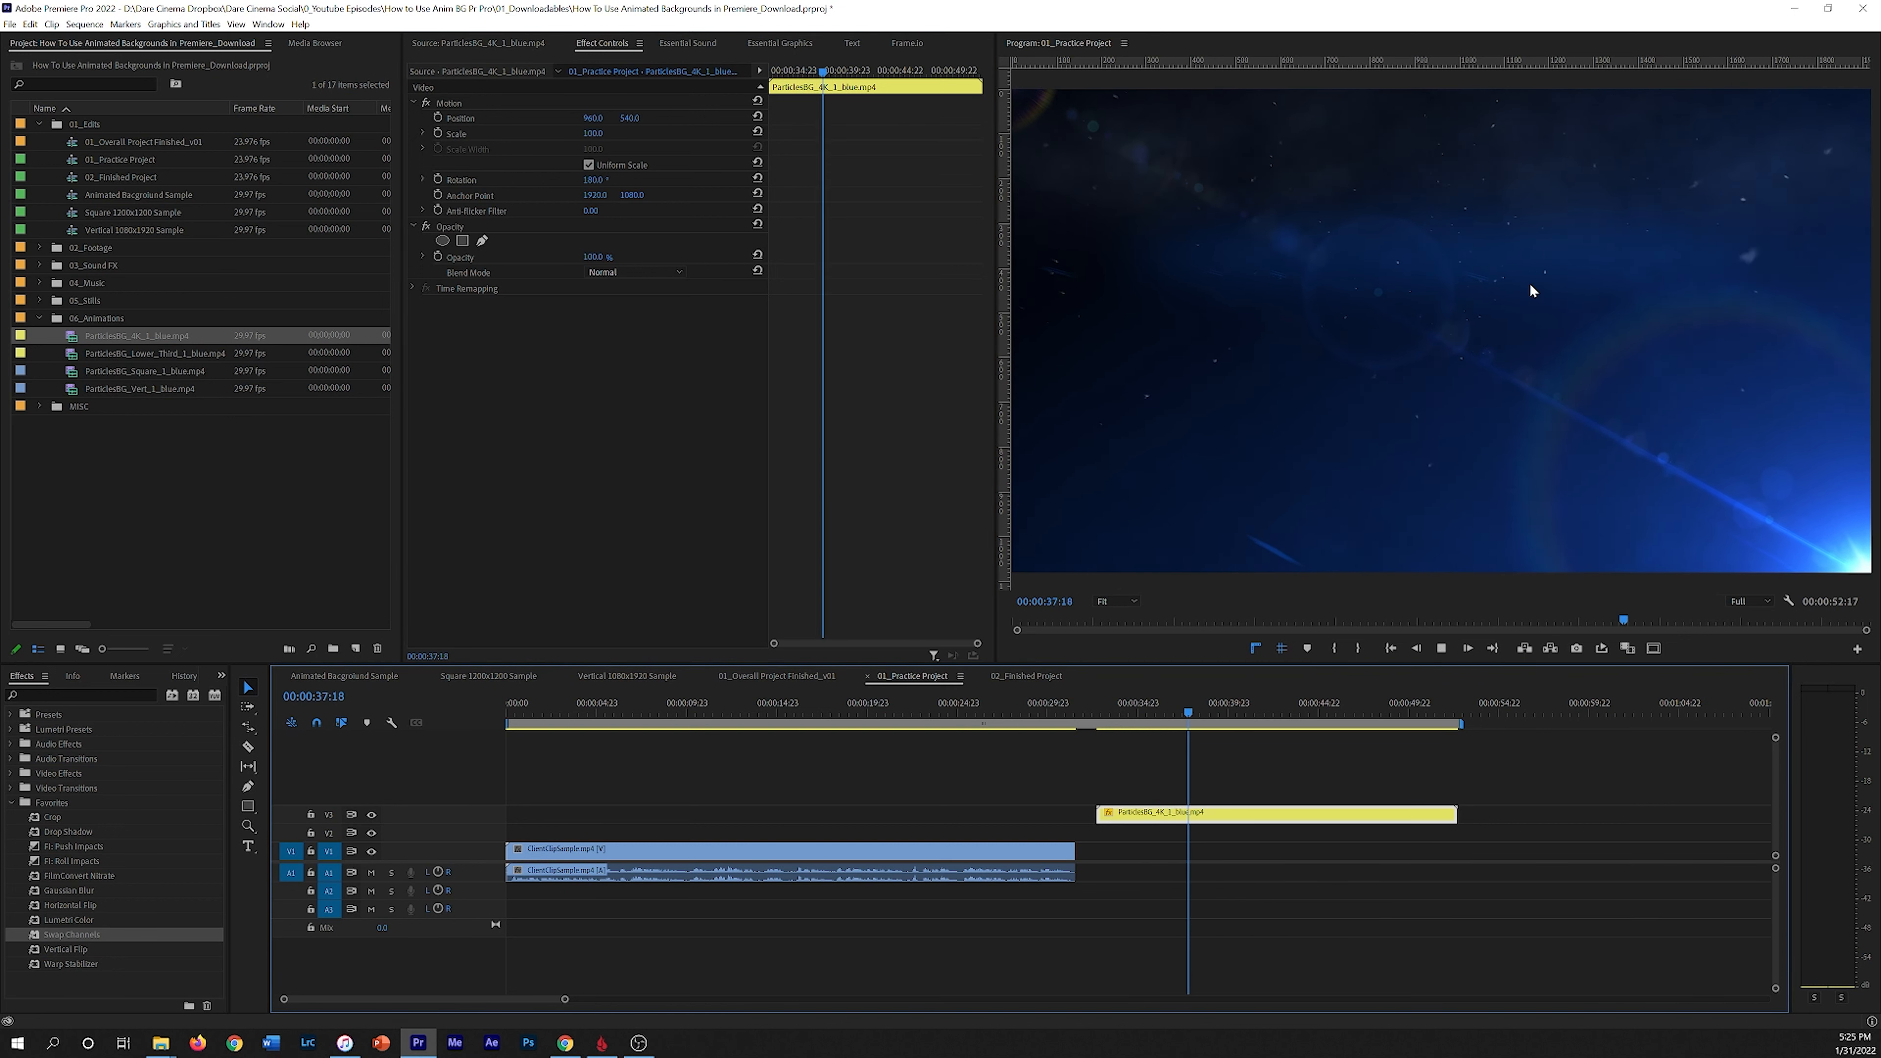
key(space)
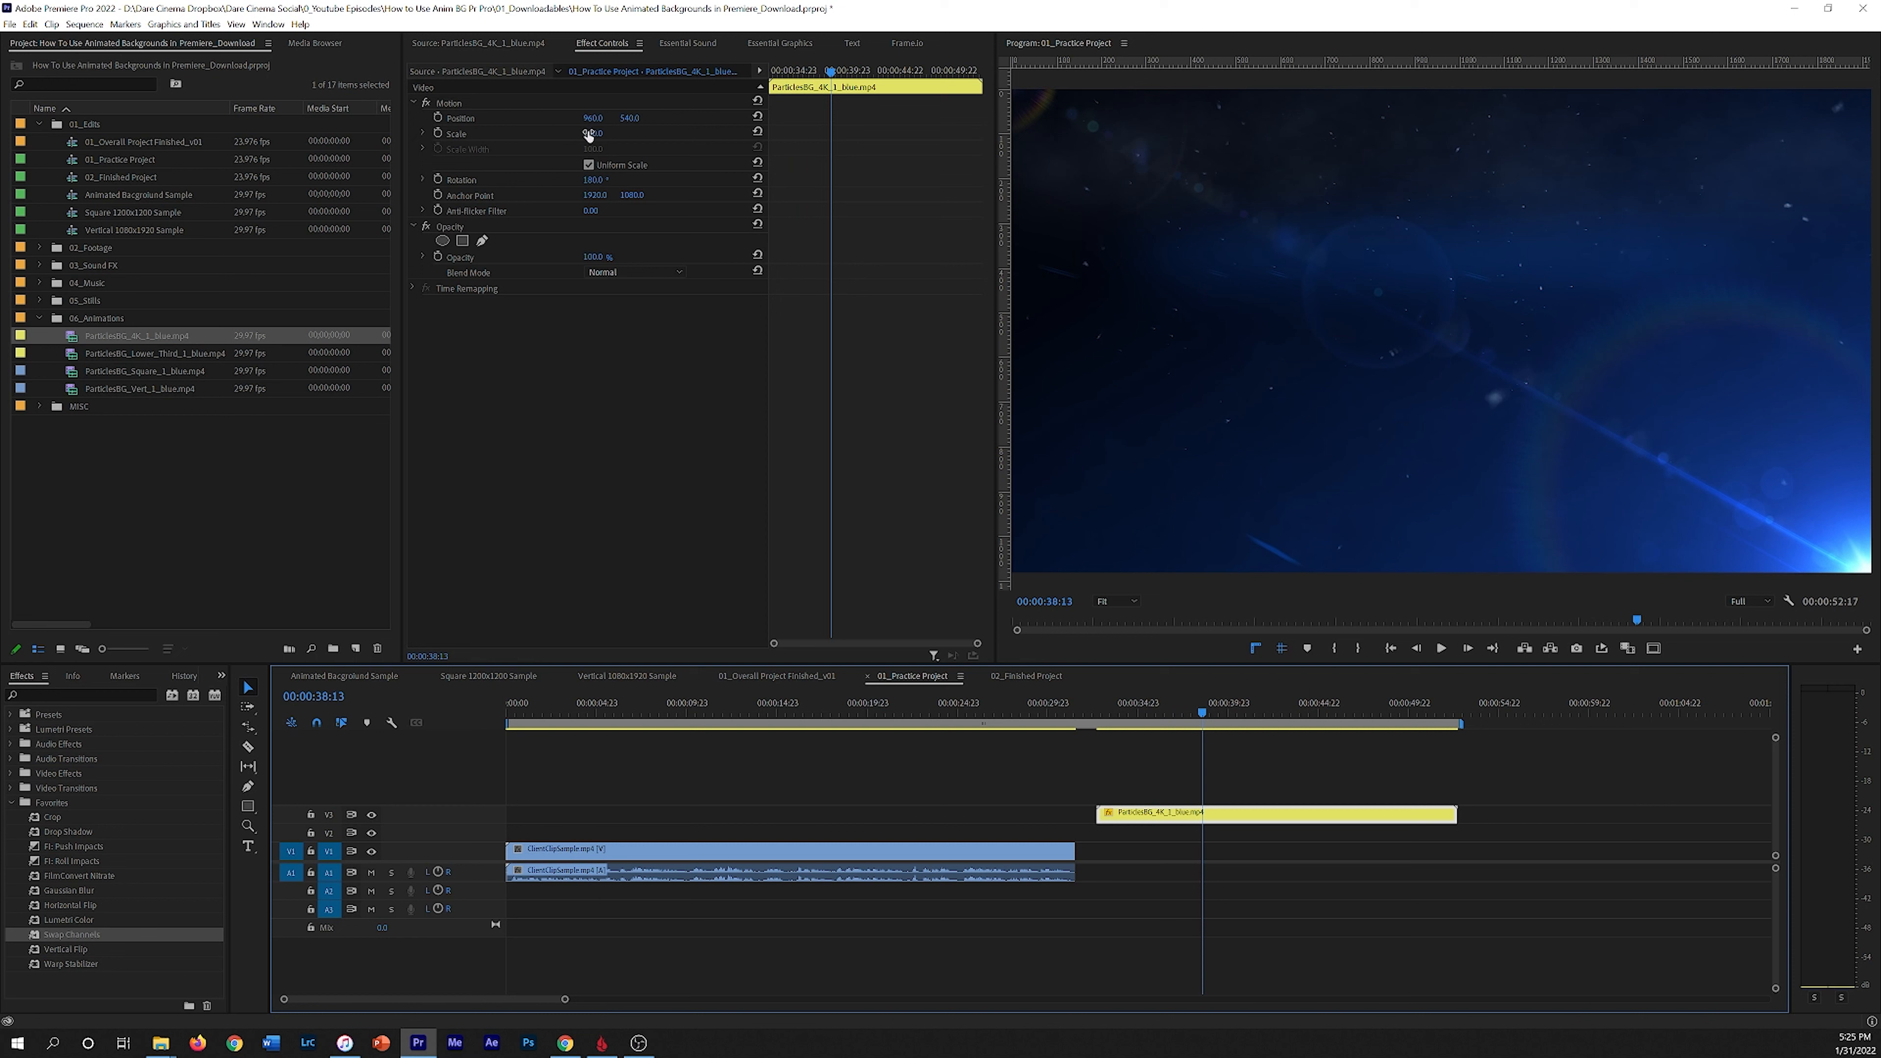
drag(592, 134, 619, 133)
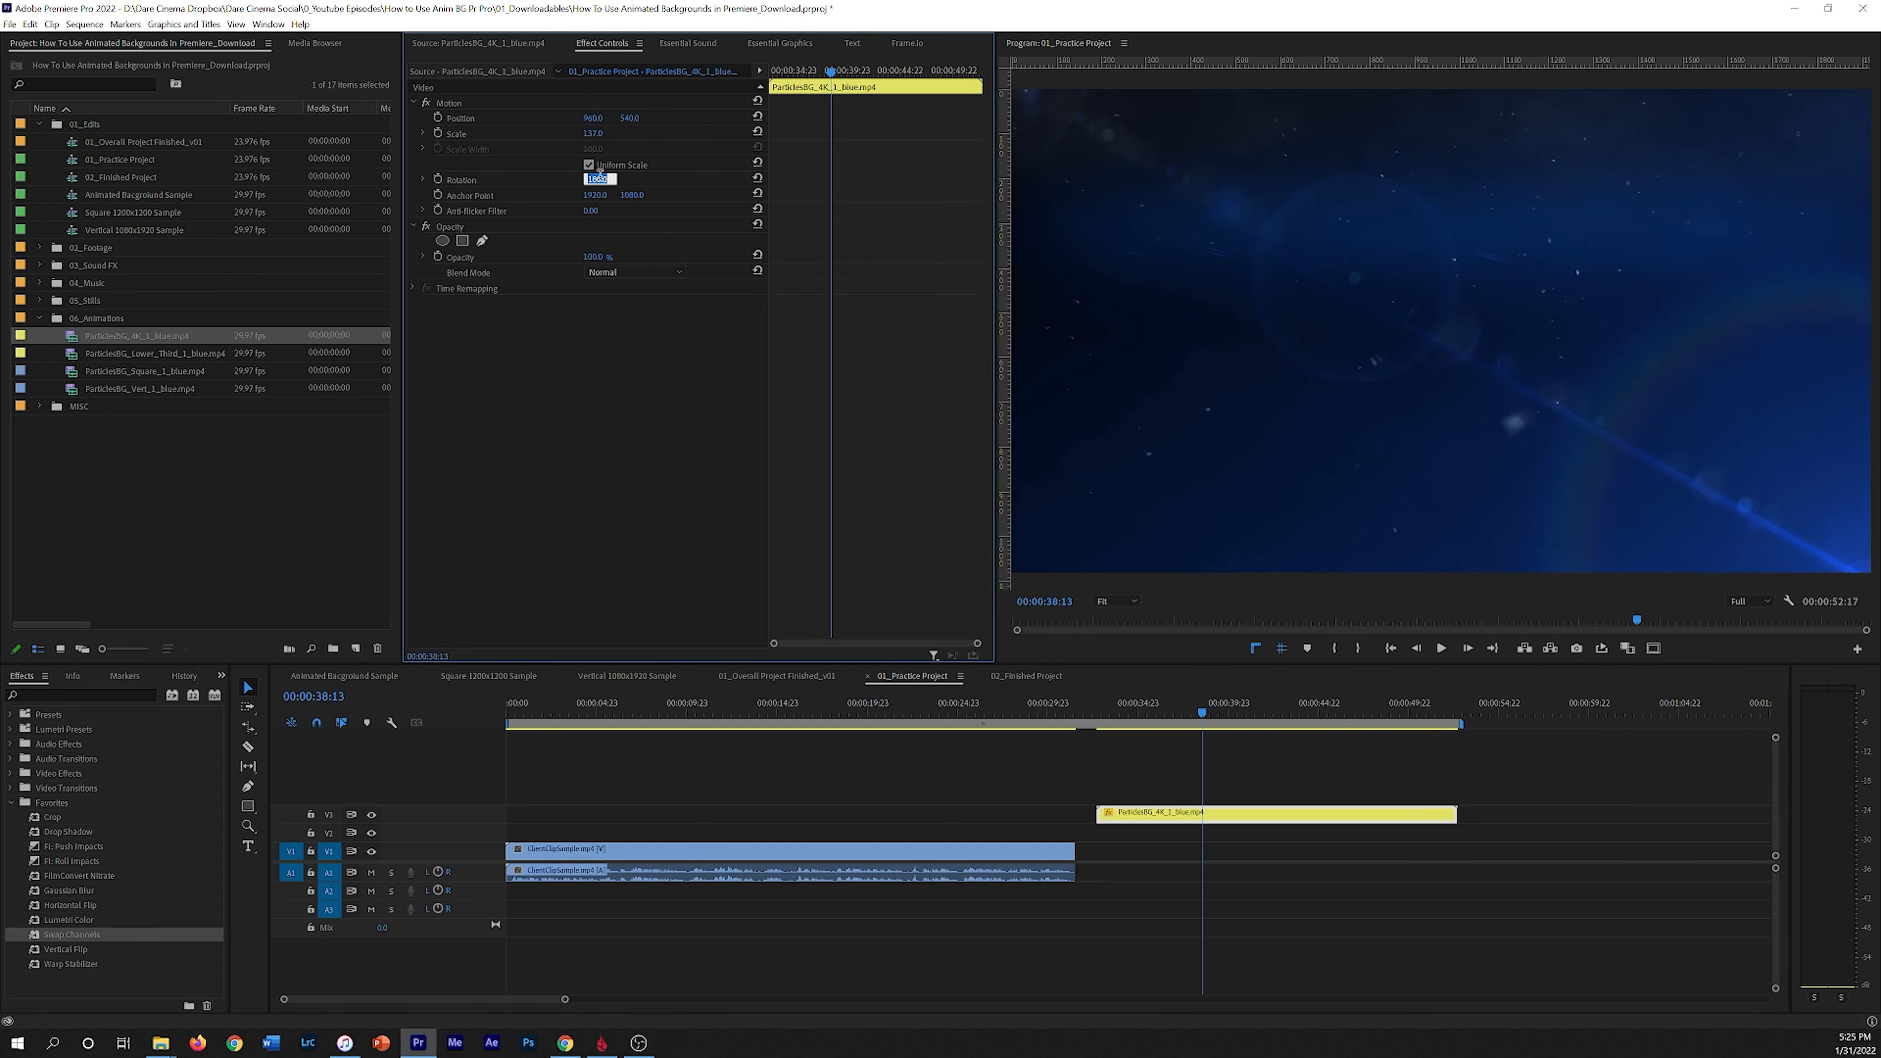
key(Return)
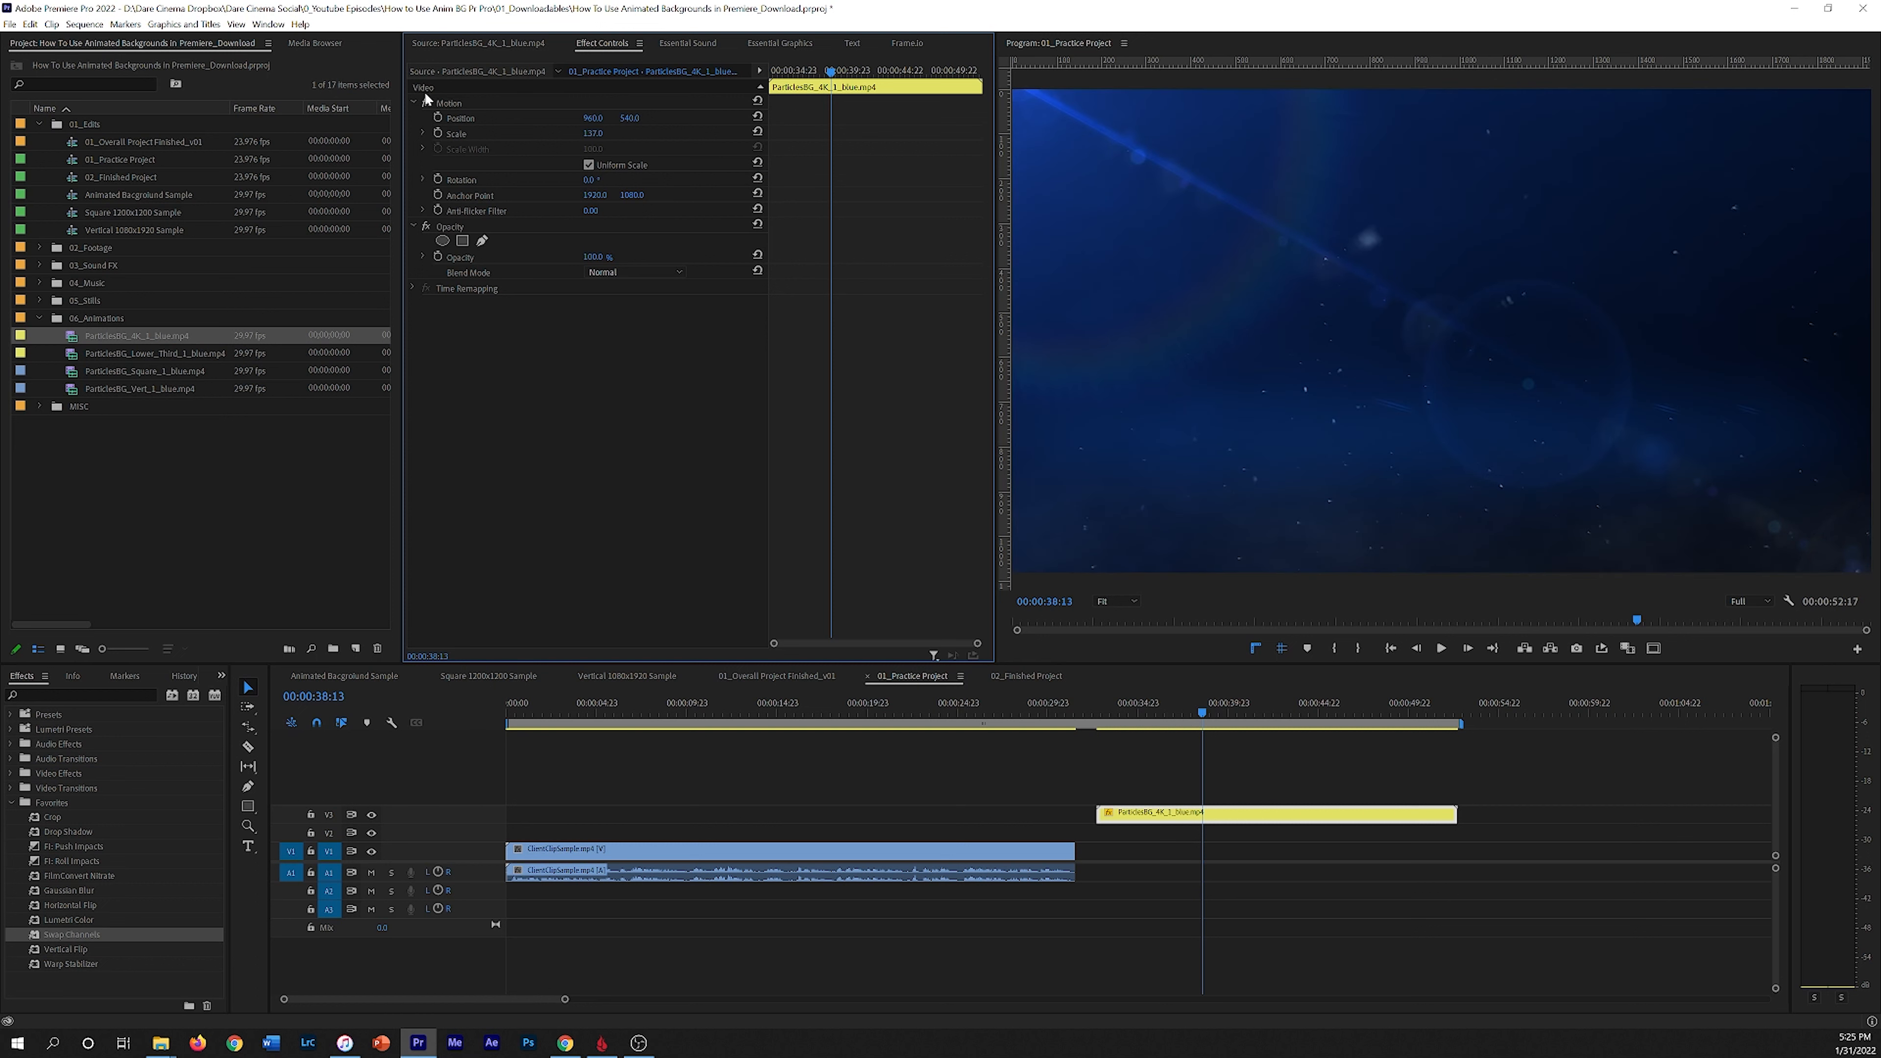
Step: Reset the particles clip's scale and Motion properties to their defaults
drag(1218, 704, 1173, 704)
drag(598, 138, 541, 137)
click(757, 101)
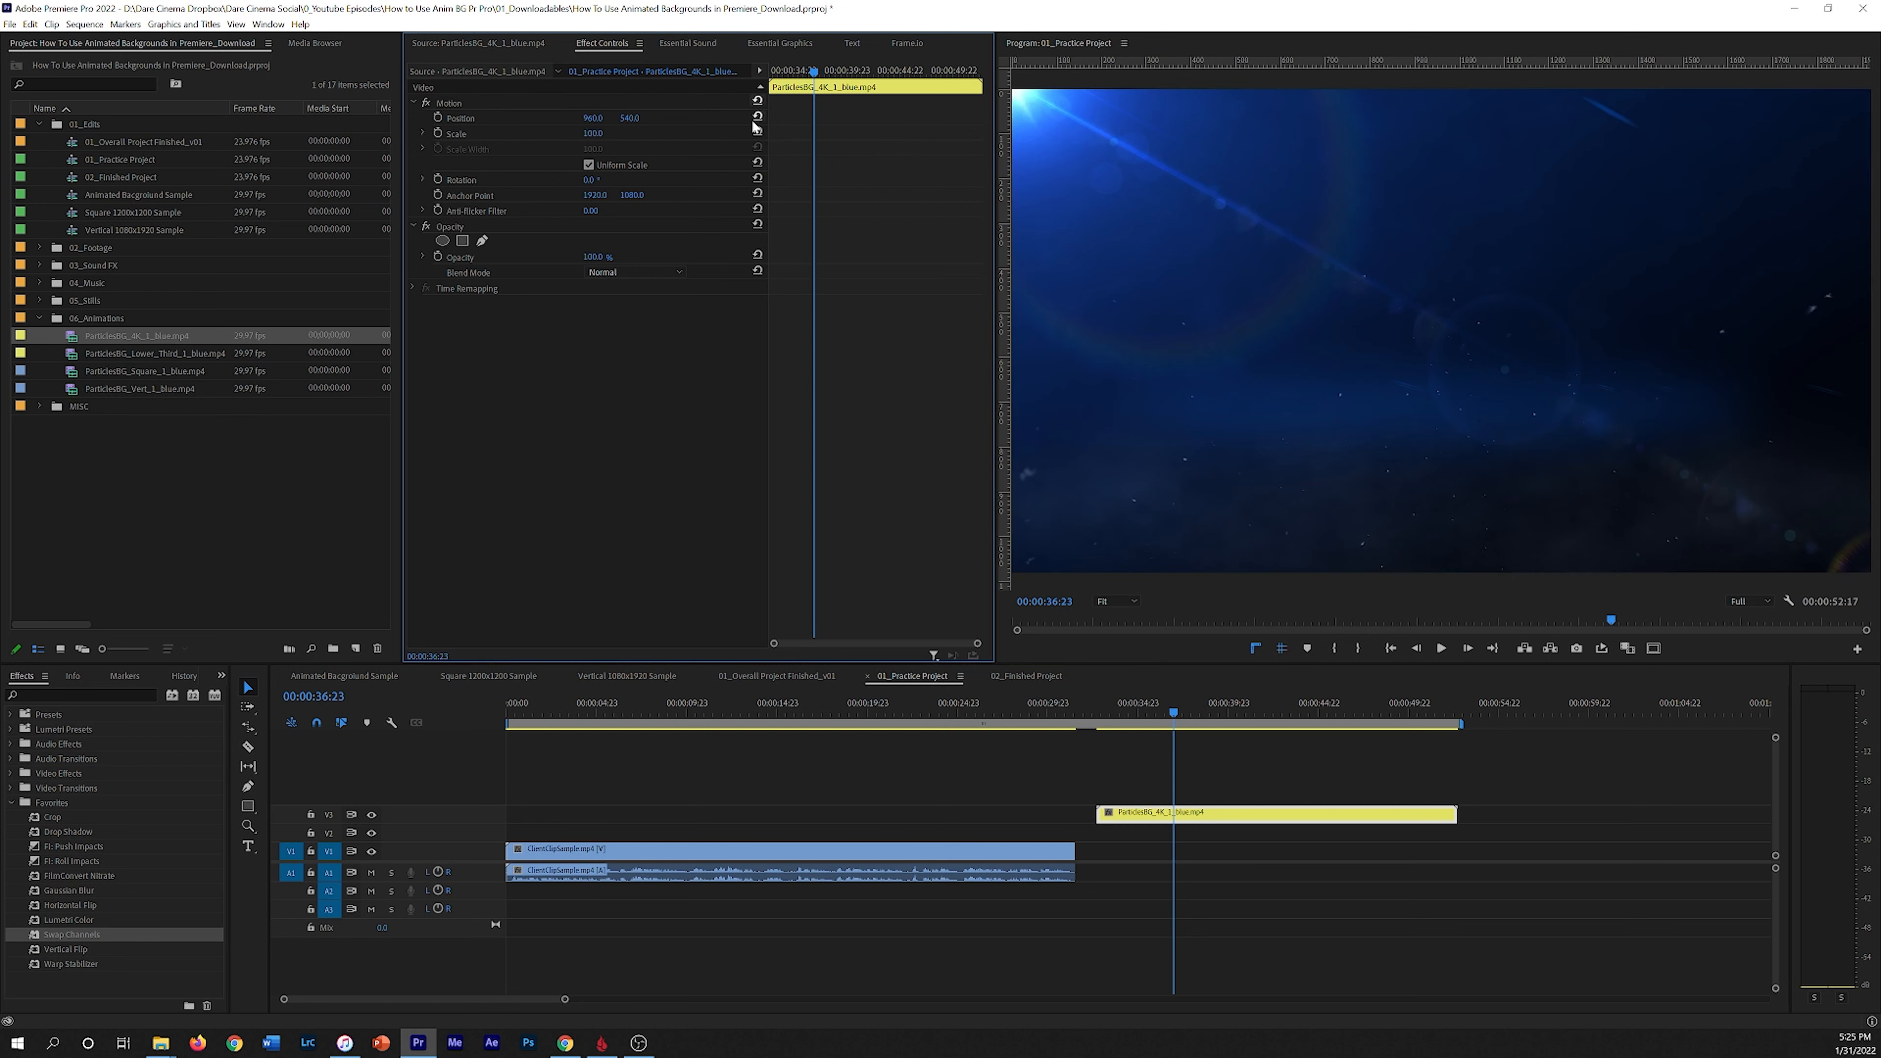
Step: Play back the particles clip in the sequence to review its motion
drag(1147, 702, 1143, 701)
key(space)
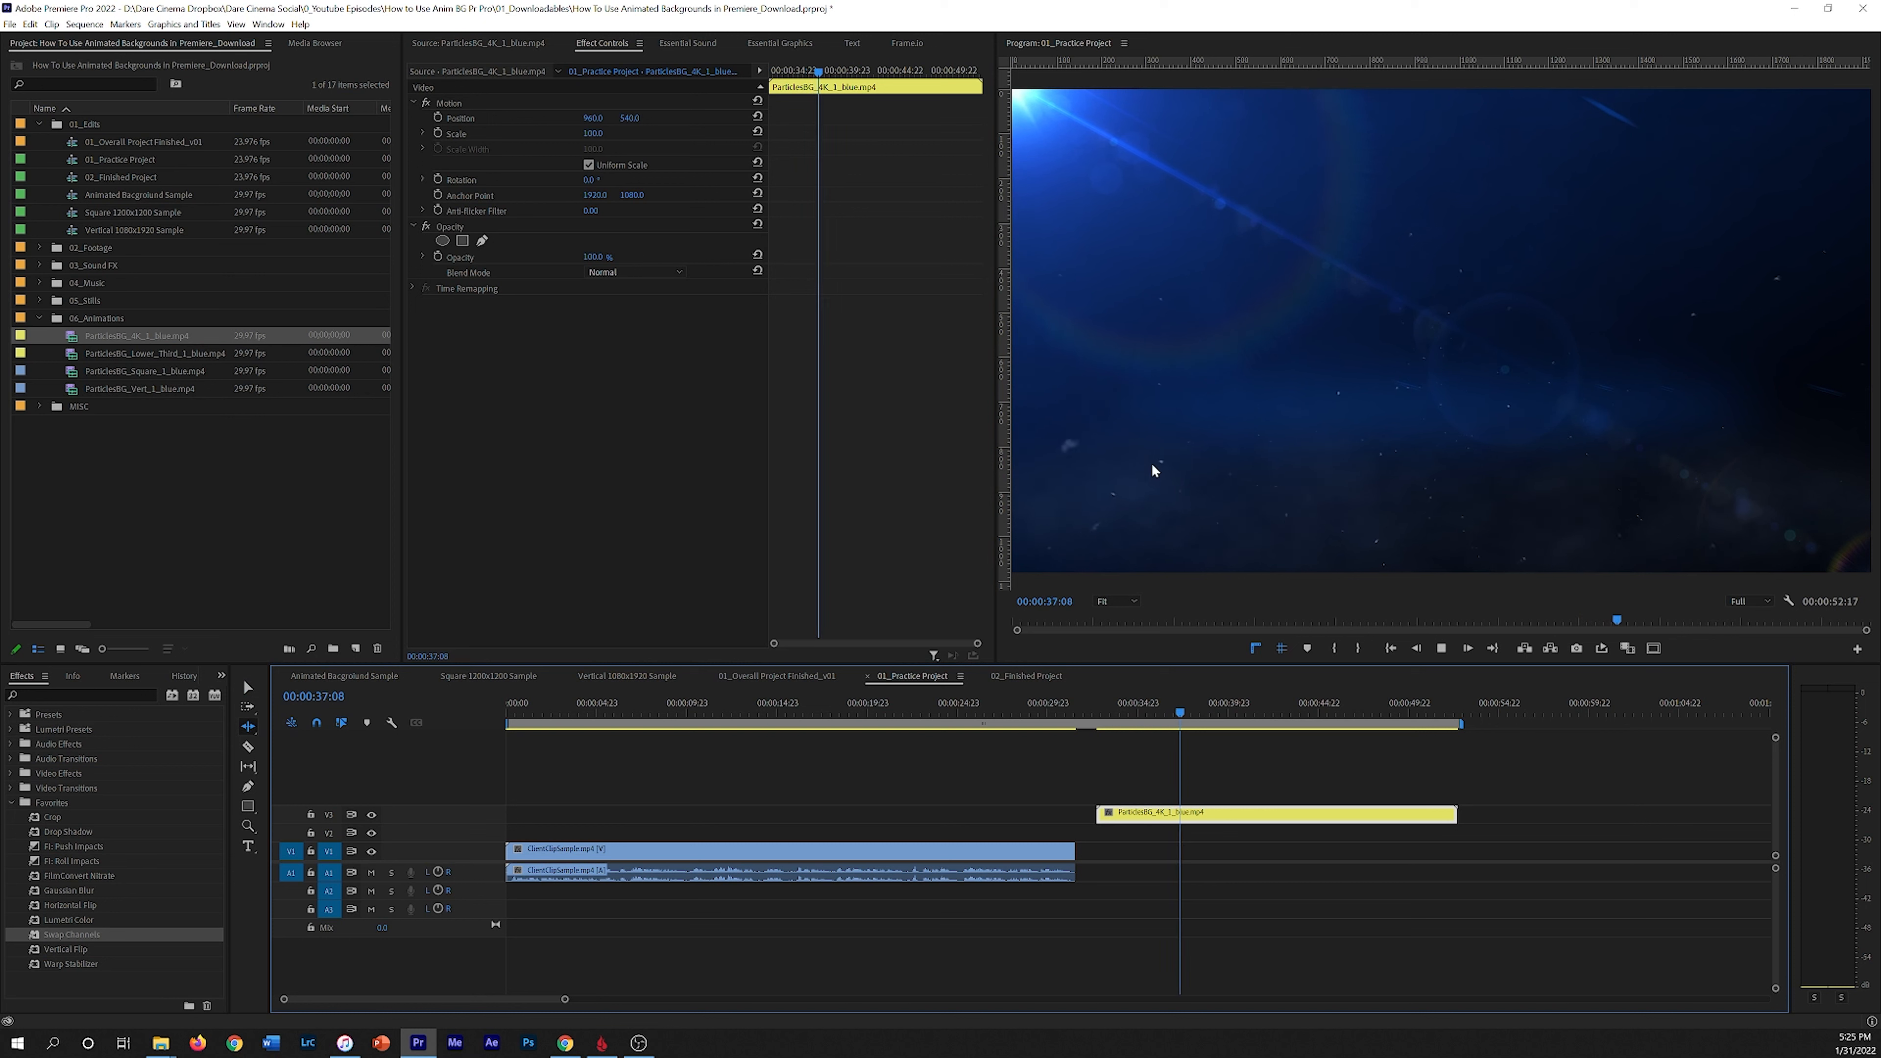
drag(1222, 700, 1102, 725)
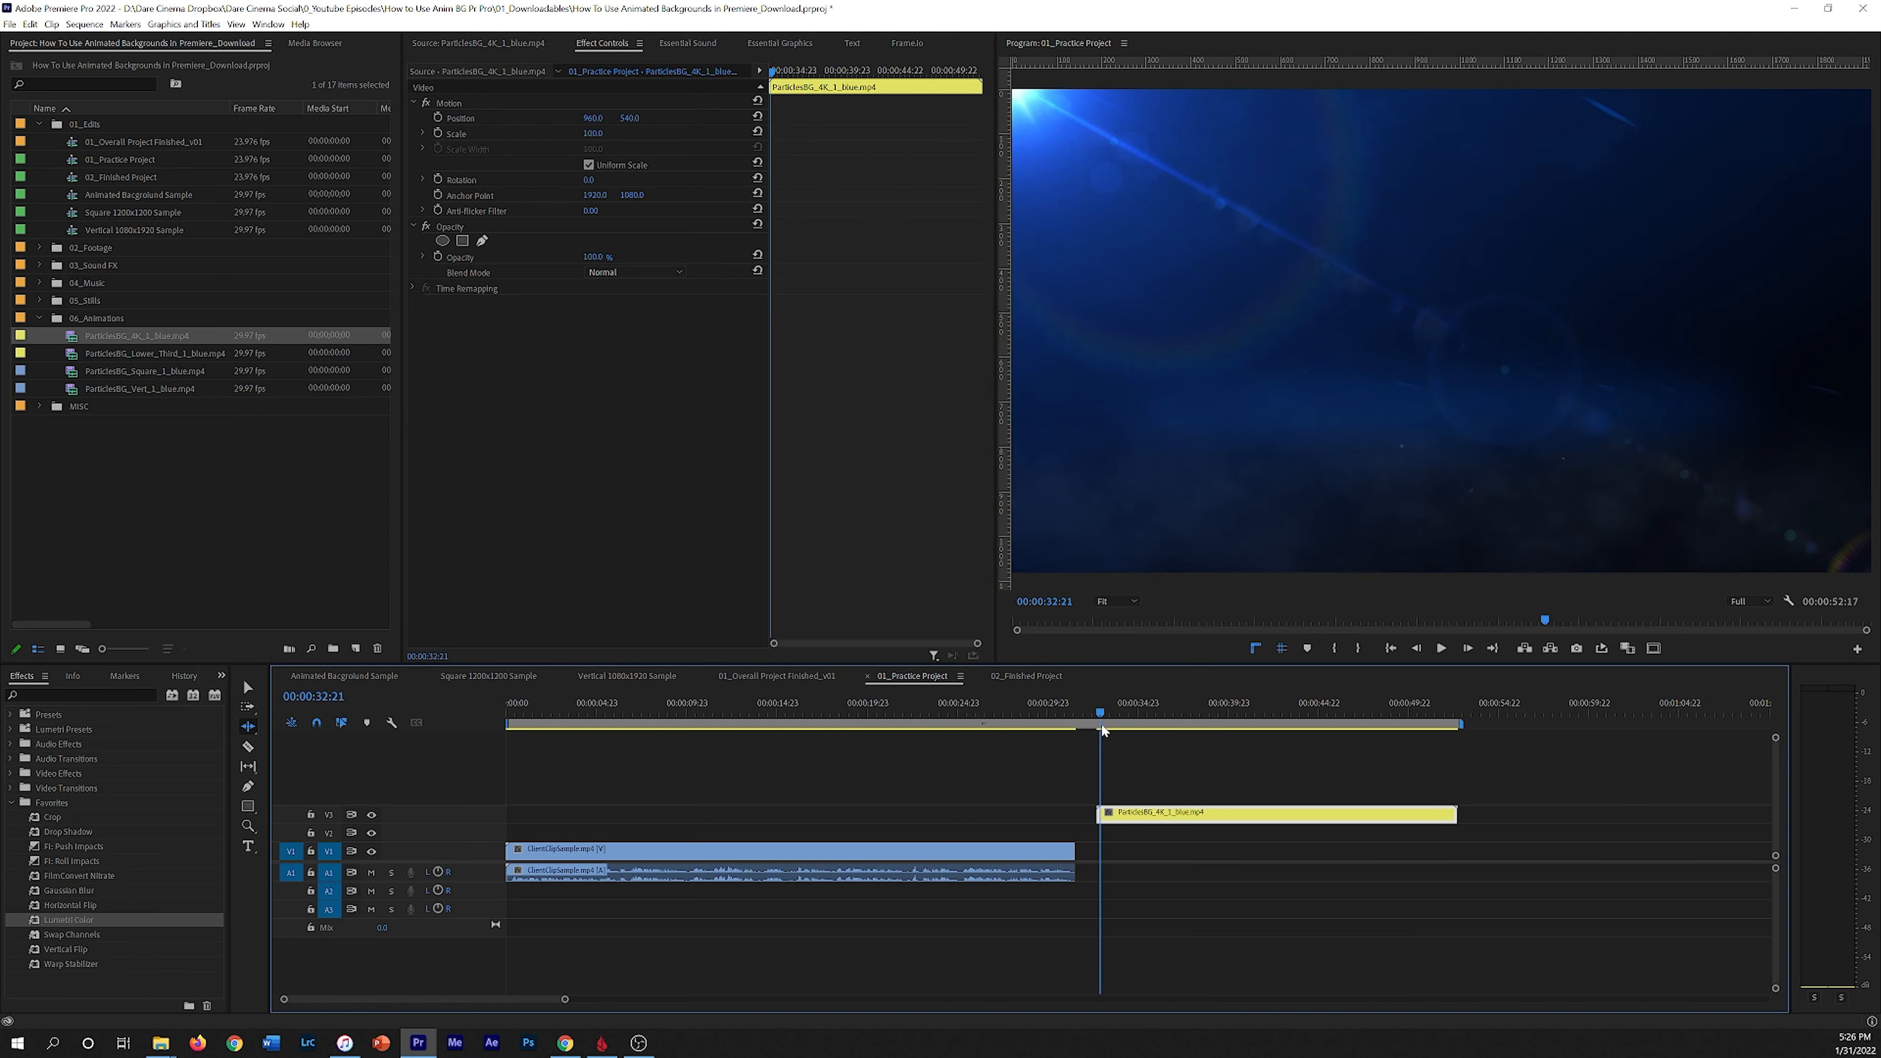
key(space)
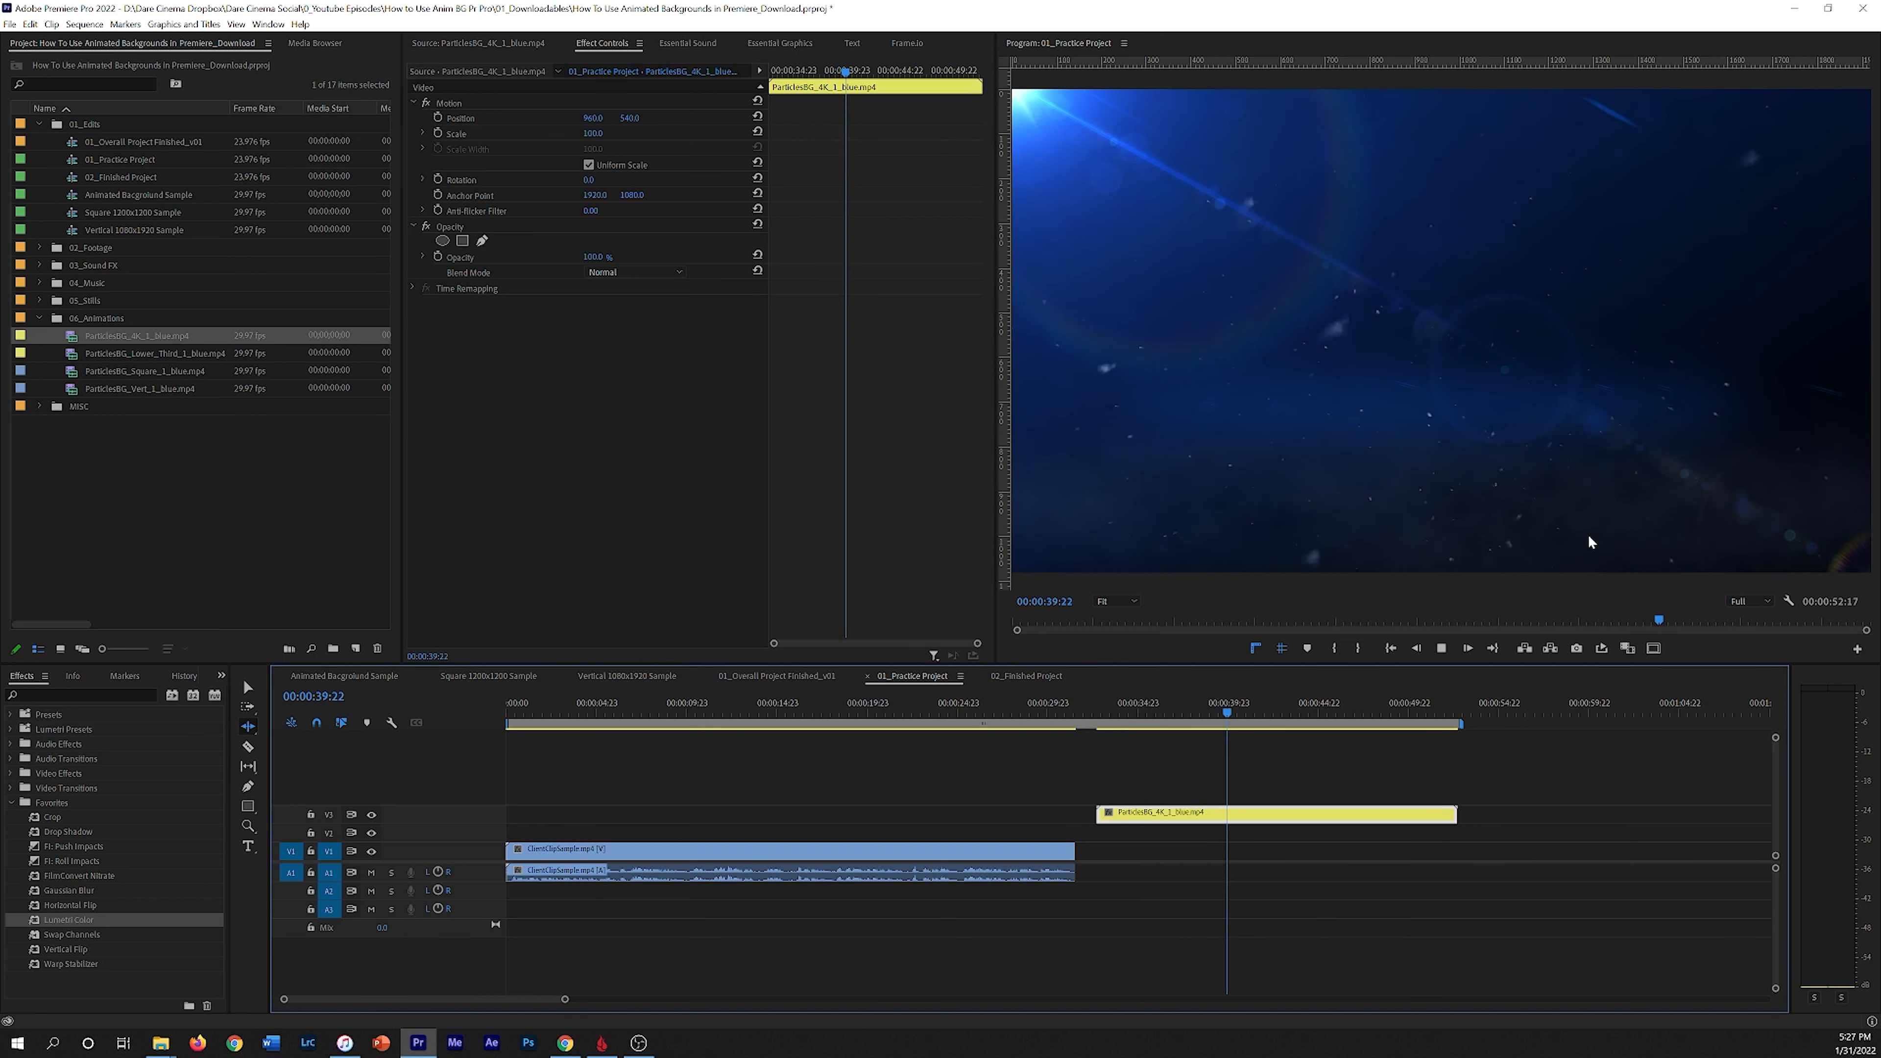
key(space)
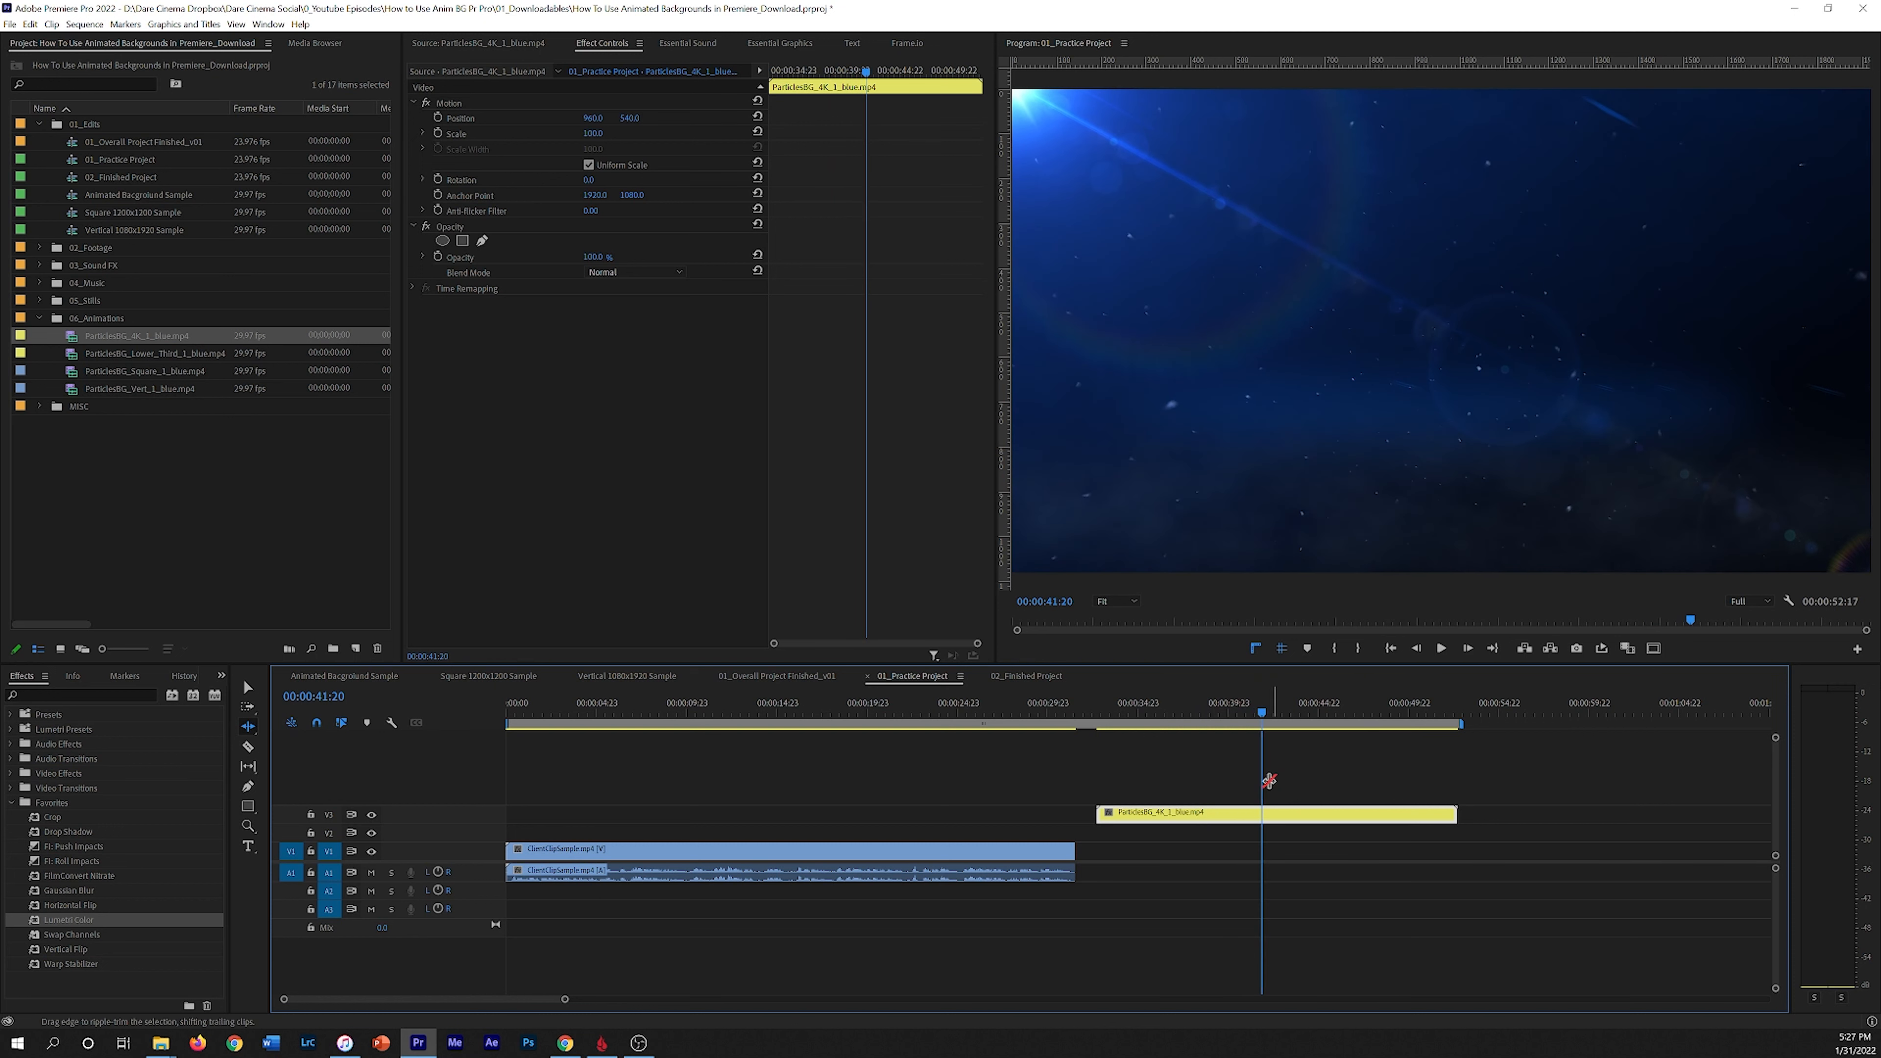
Step: Reverse the particles clip's speed in Clip Speed / Duration and play it back
key(v)
right_click(1226, 820)
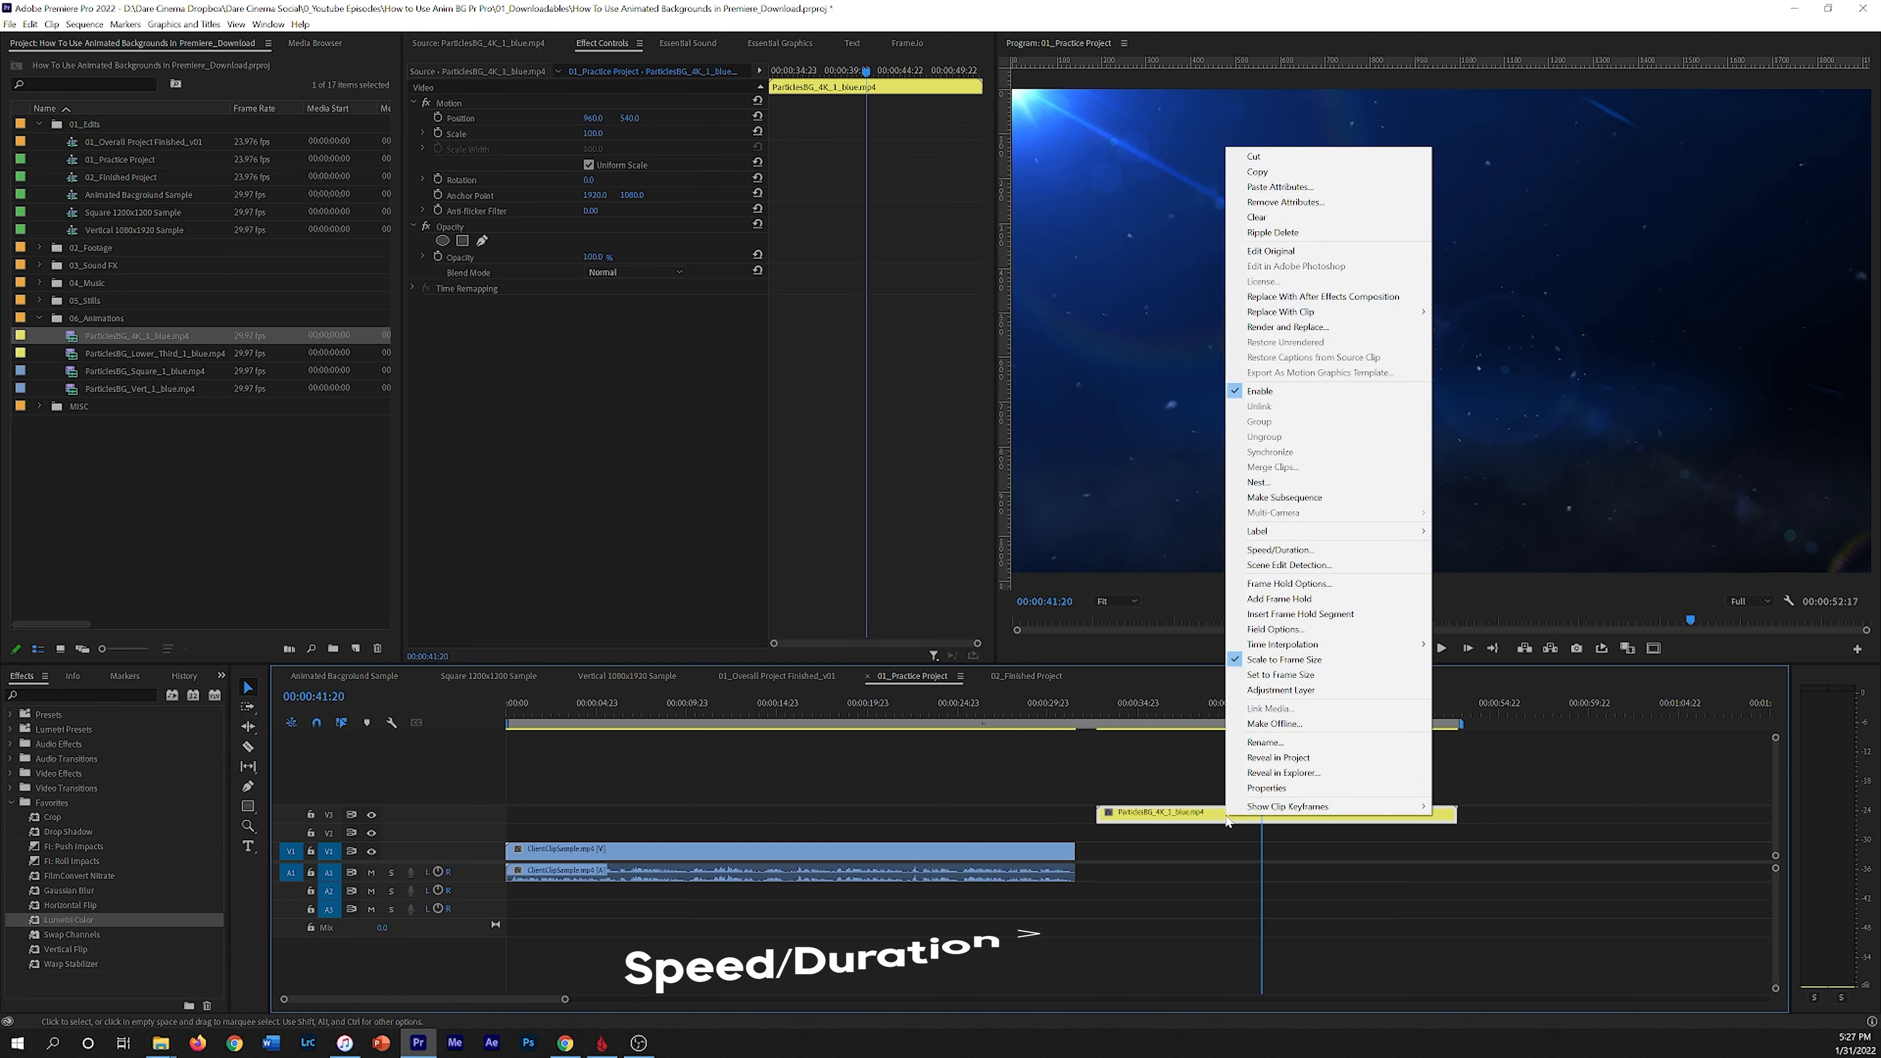
click(1374, 551)
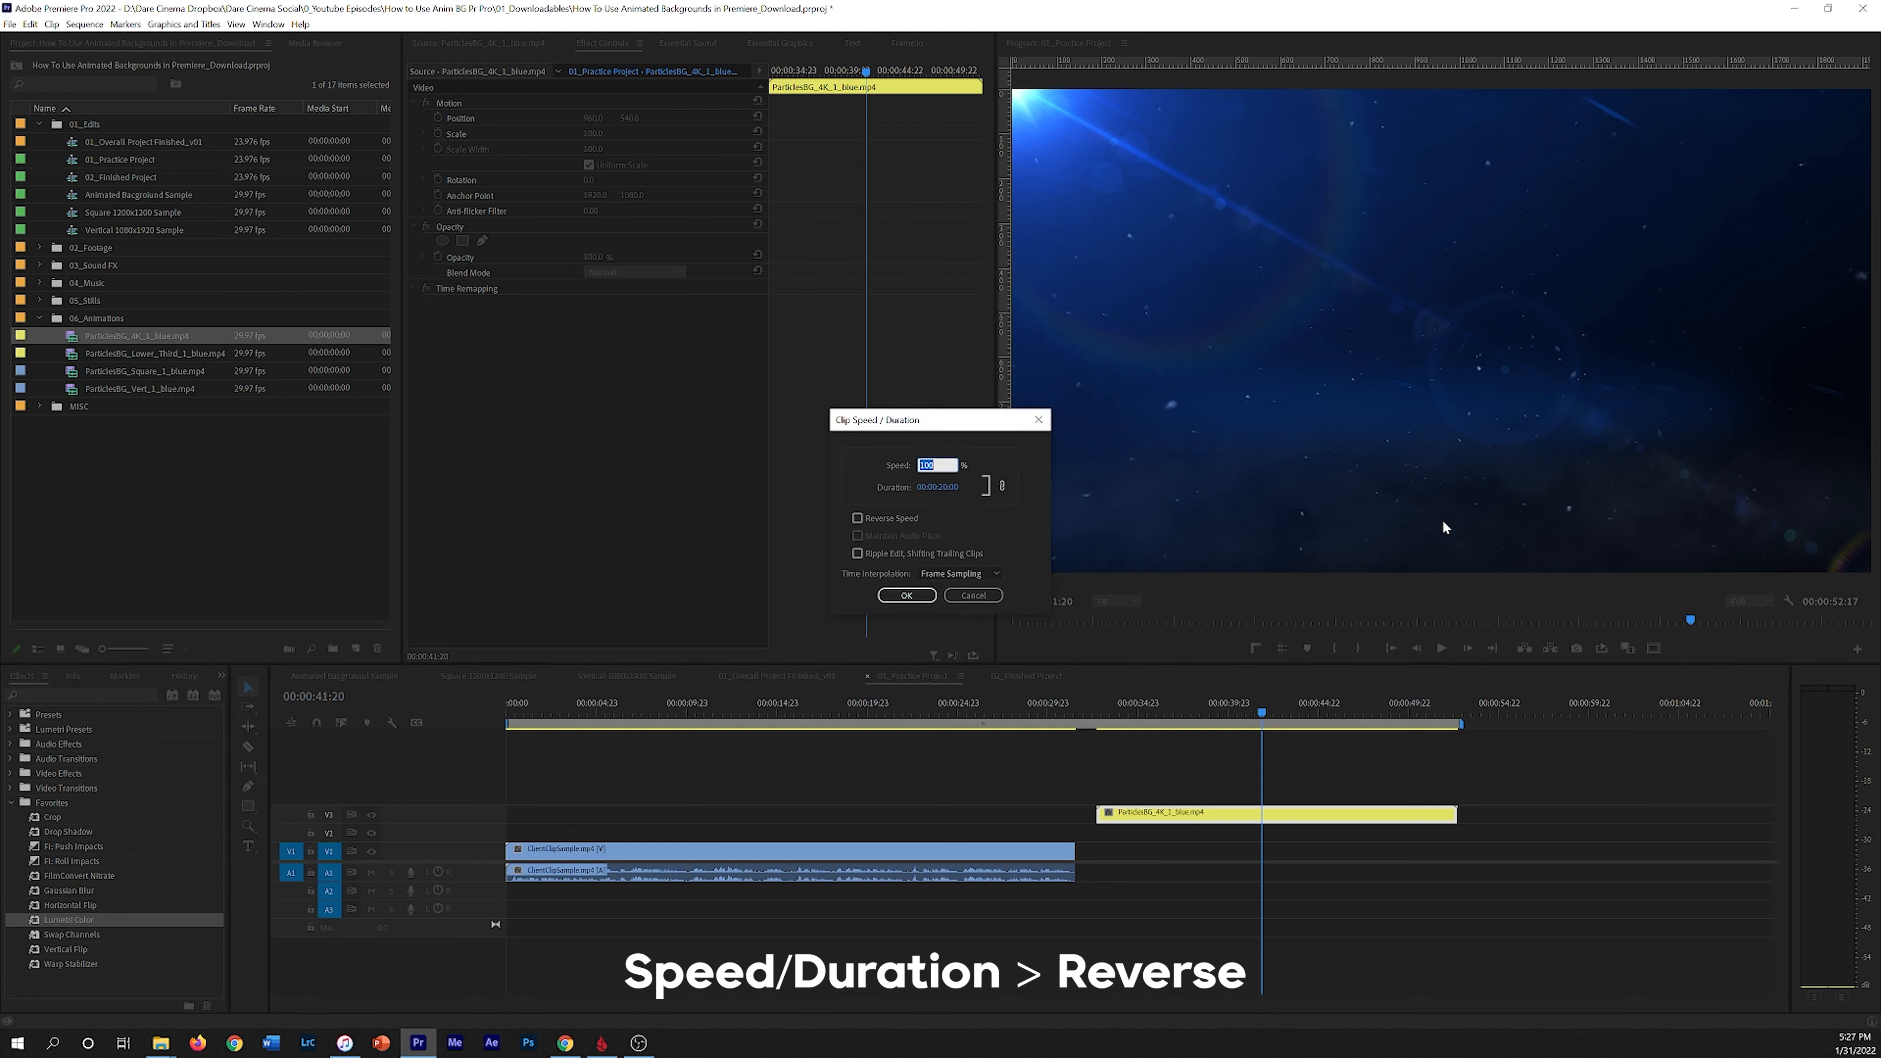
click(888, 522)
click(908, 595)
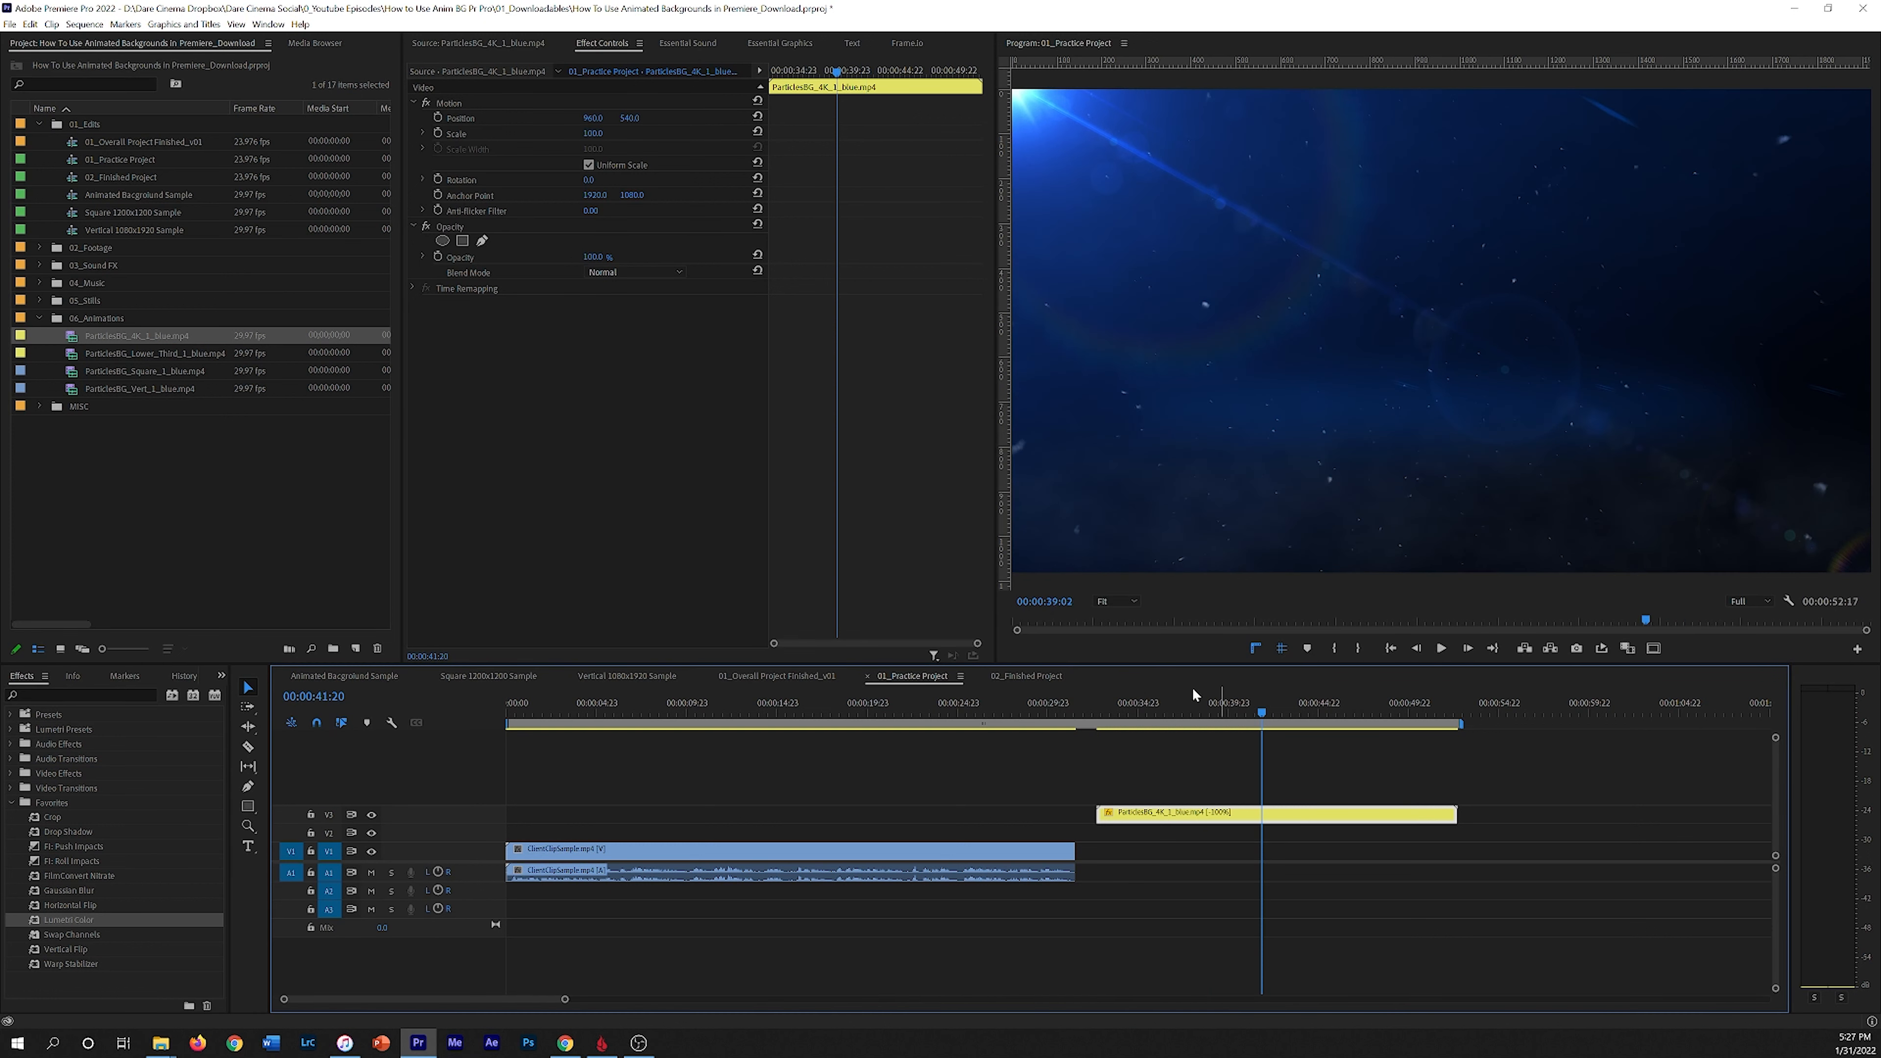
click(1104, 703)
key(space)
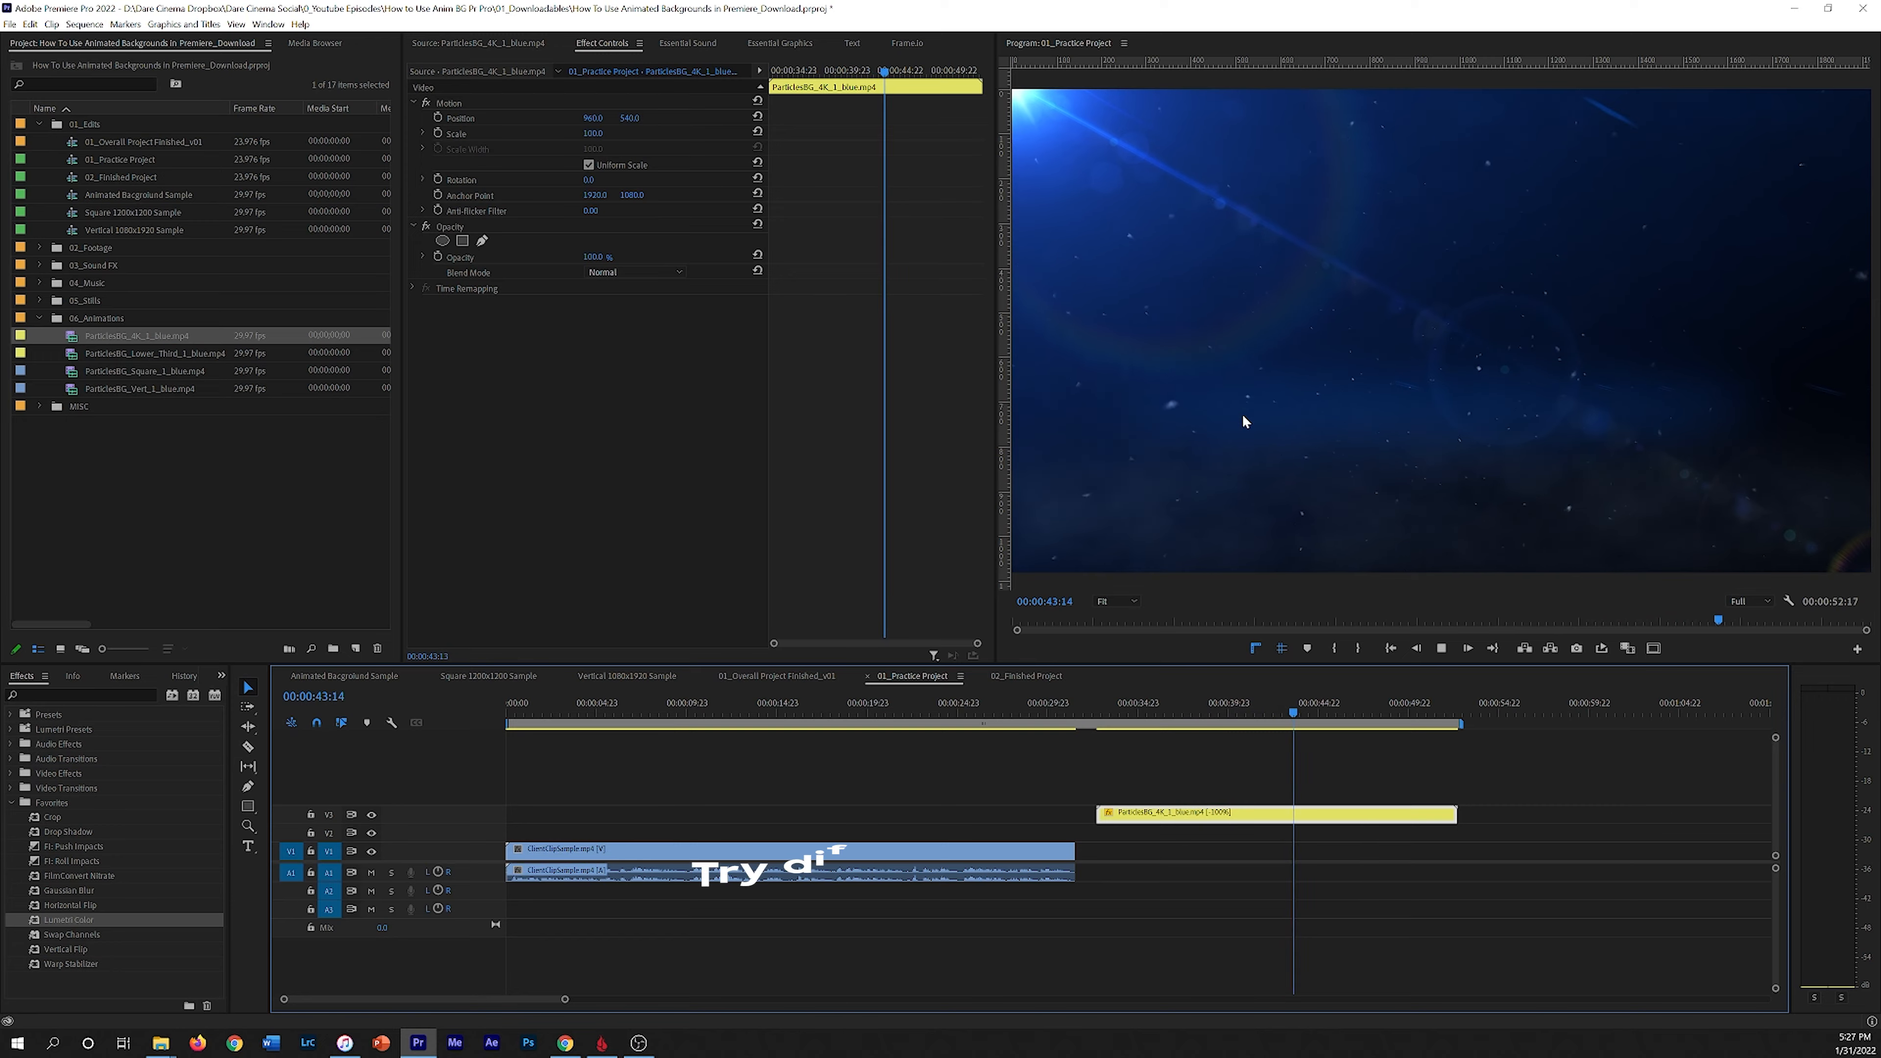
Step: Undo the particles clip's reverse speed change
key(grave)
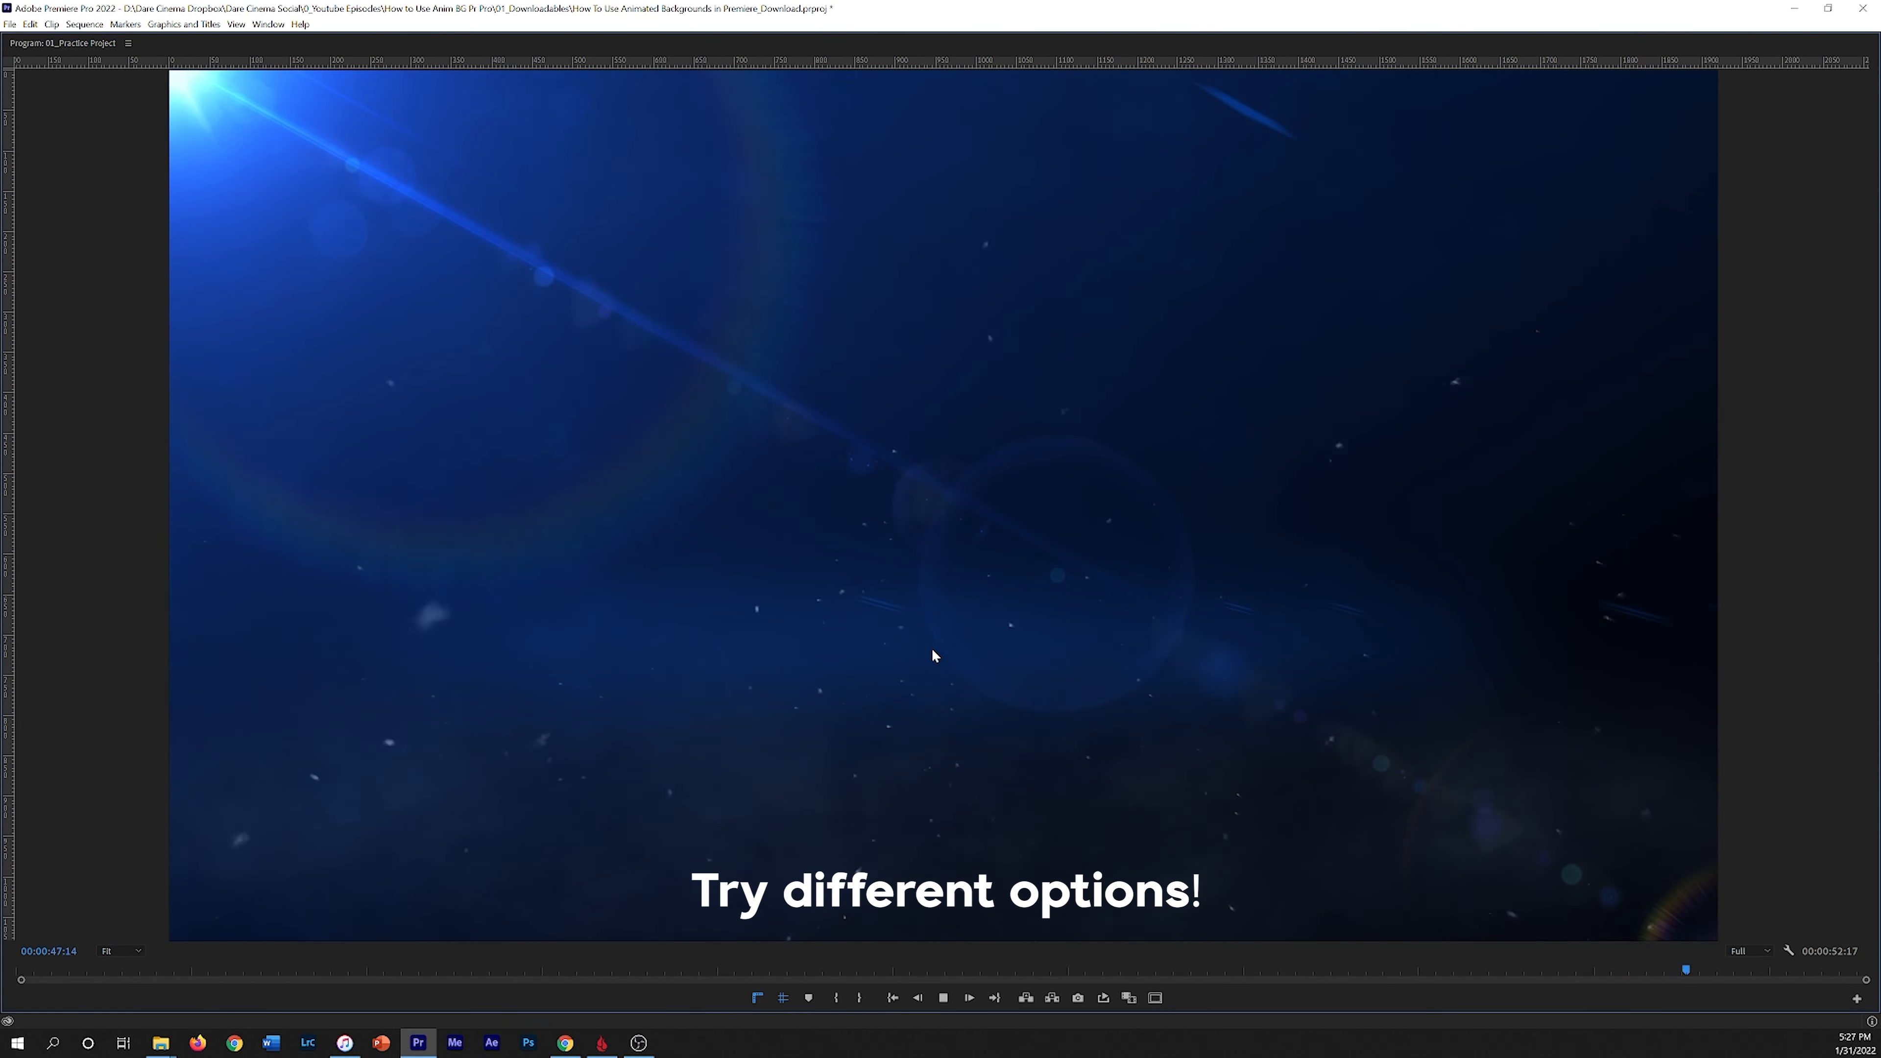
key(grave)
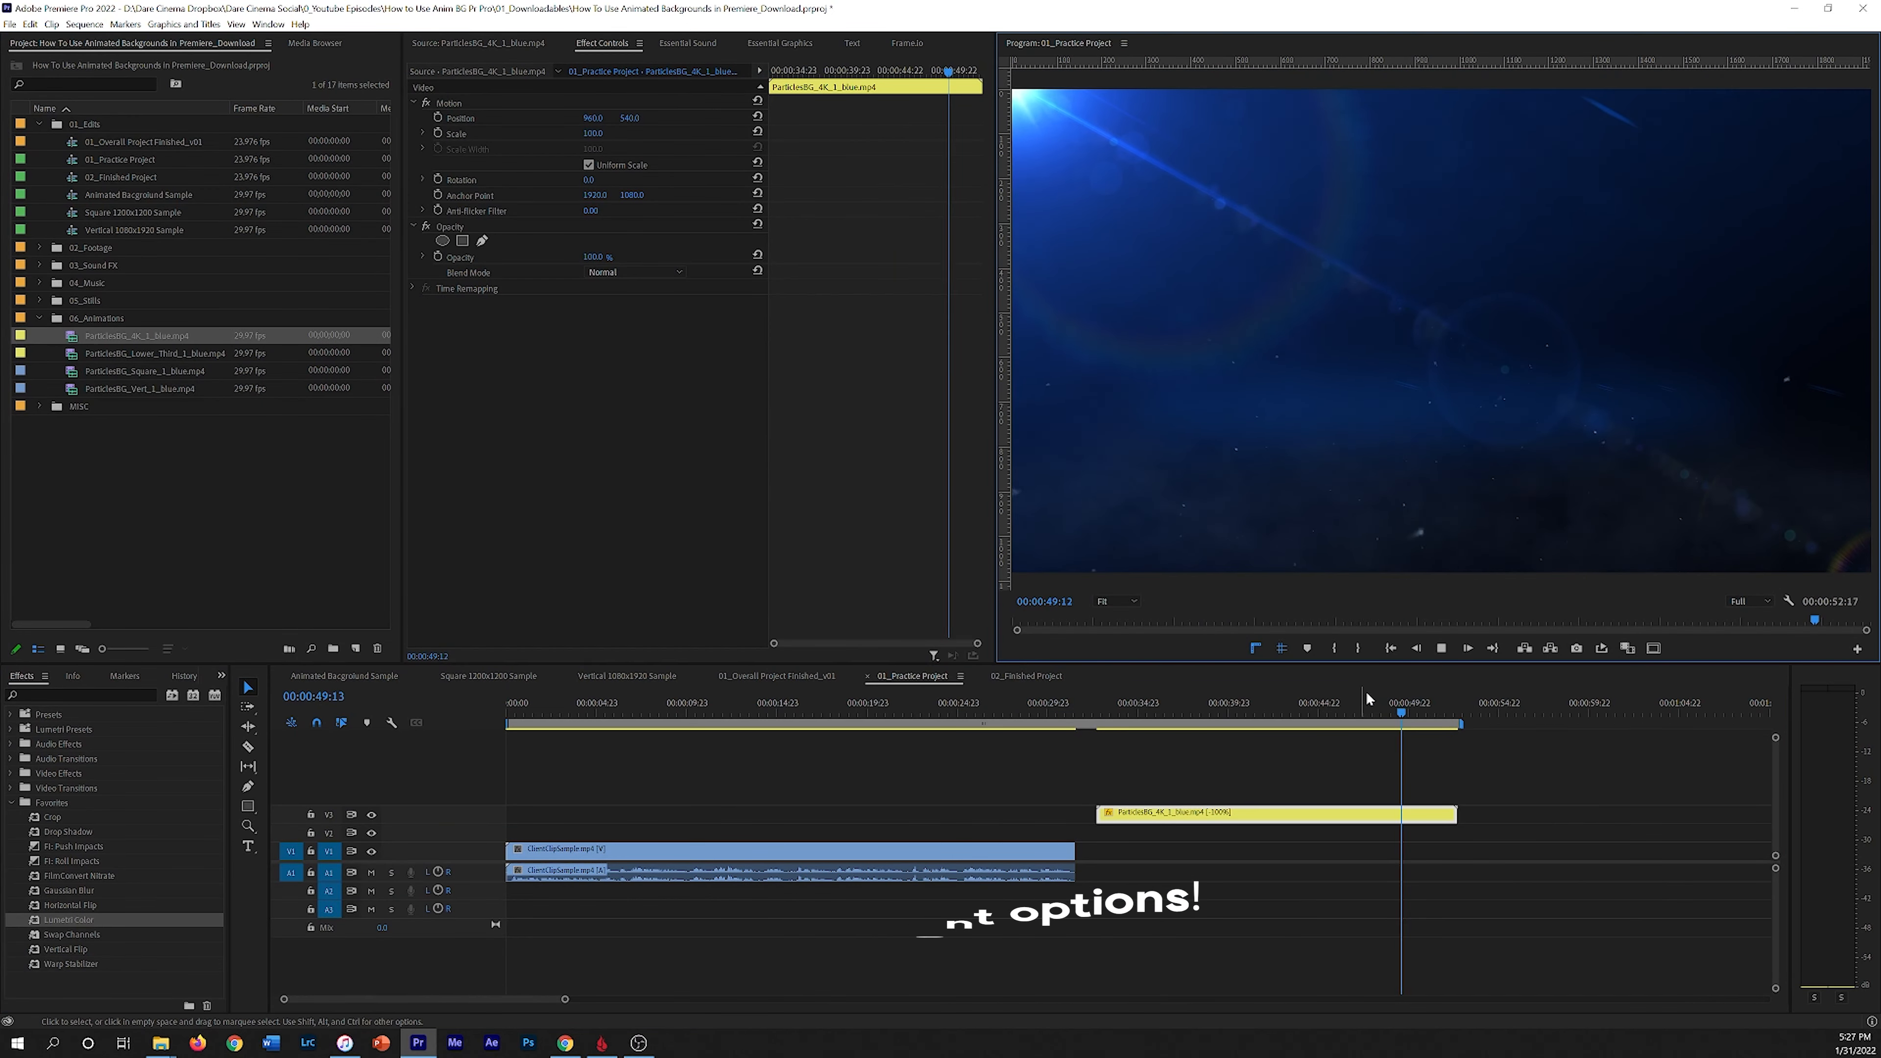
click(1218, 712)
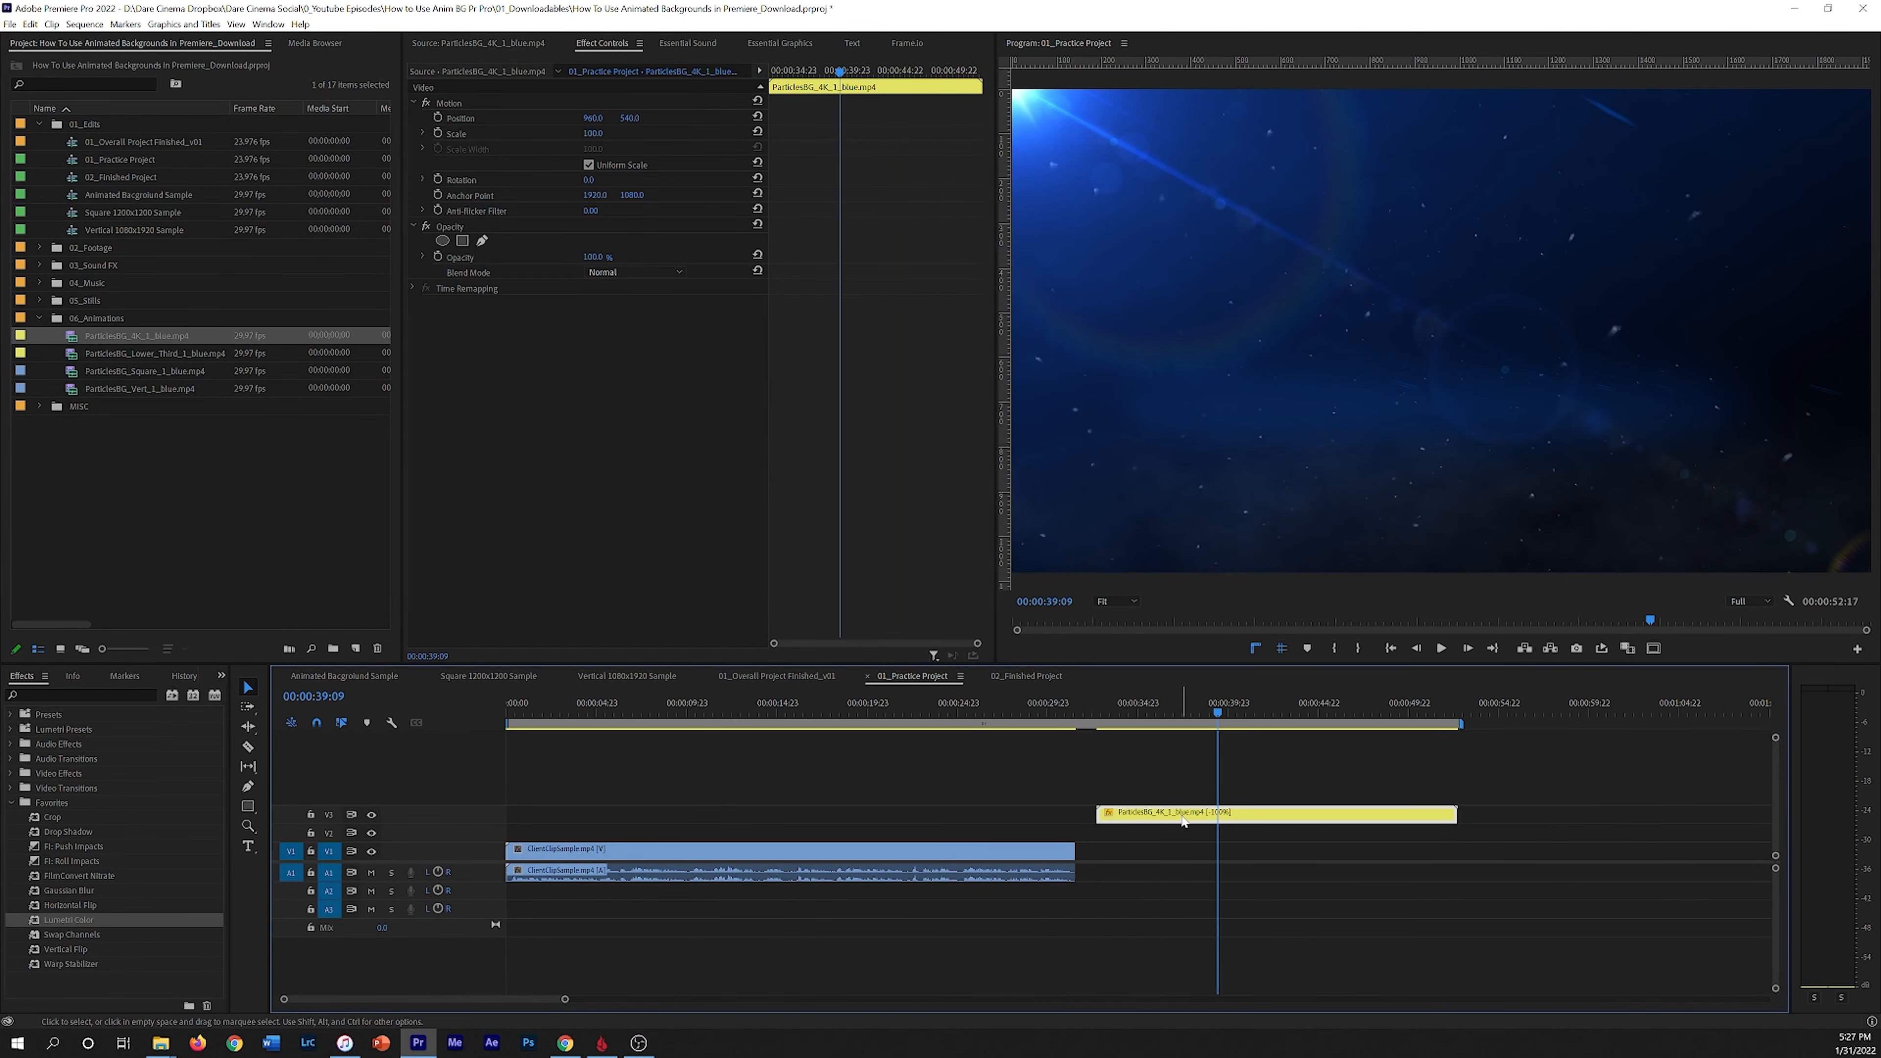
key(ctrl+z)
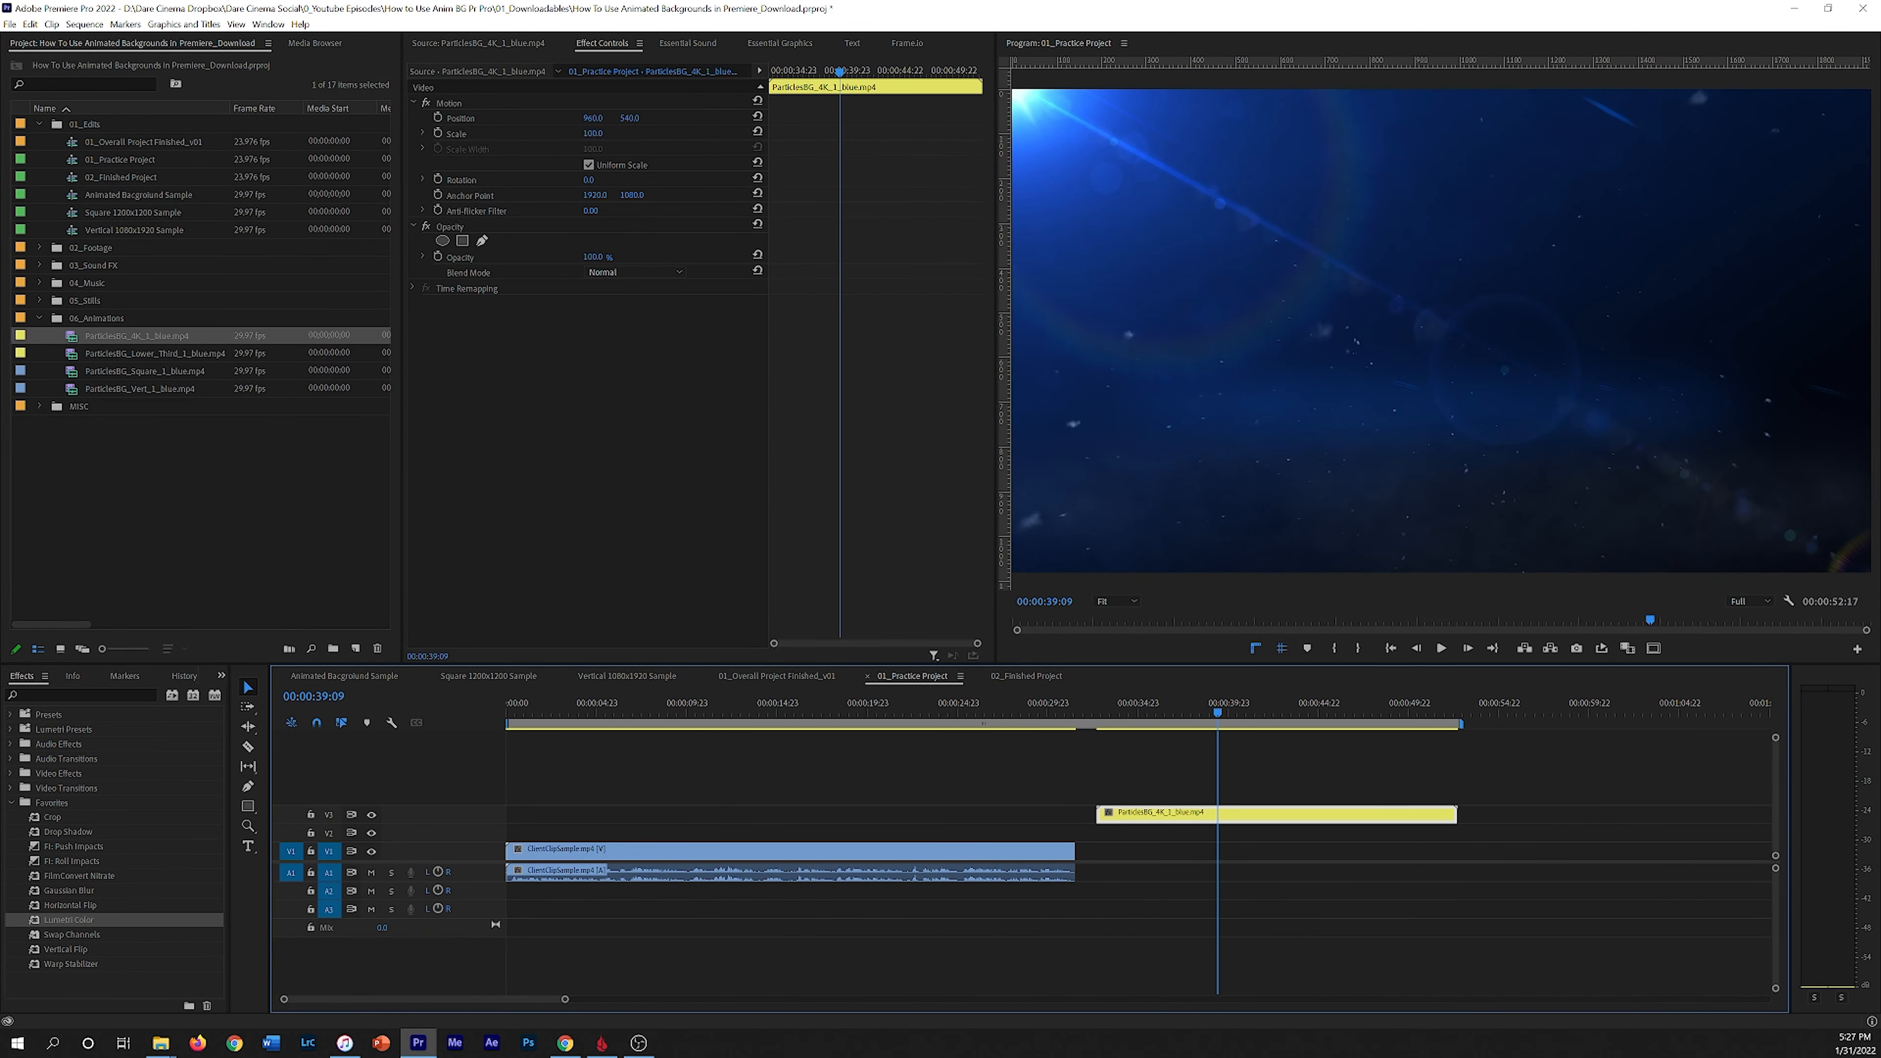
Step: Scrub and play through the interview sequence to review the footage
drag(930, 708, 727, 799)
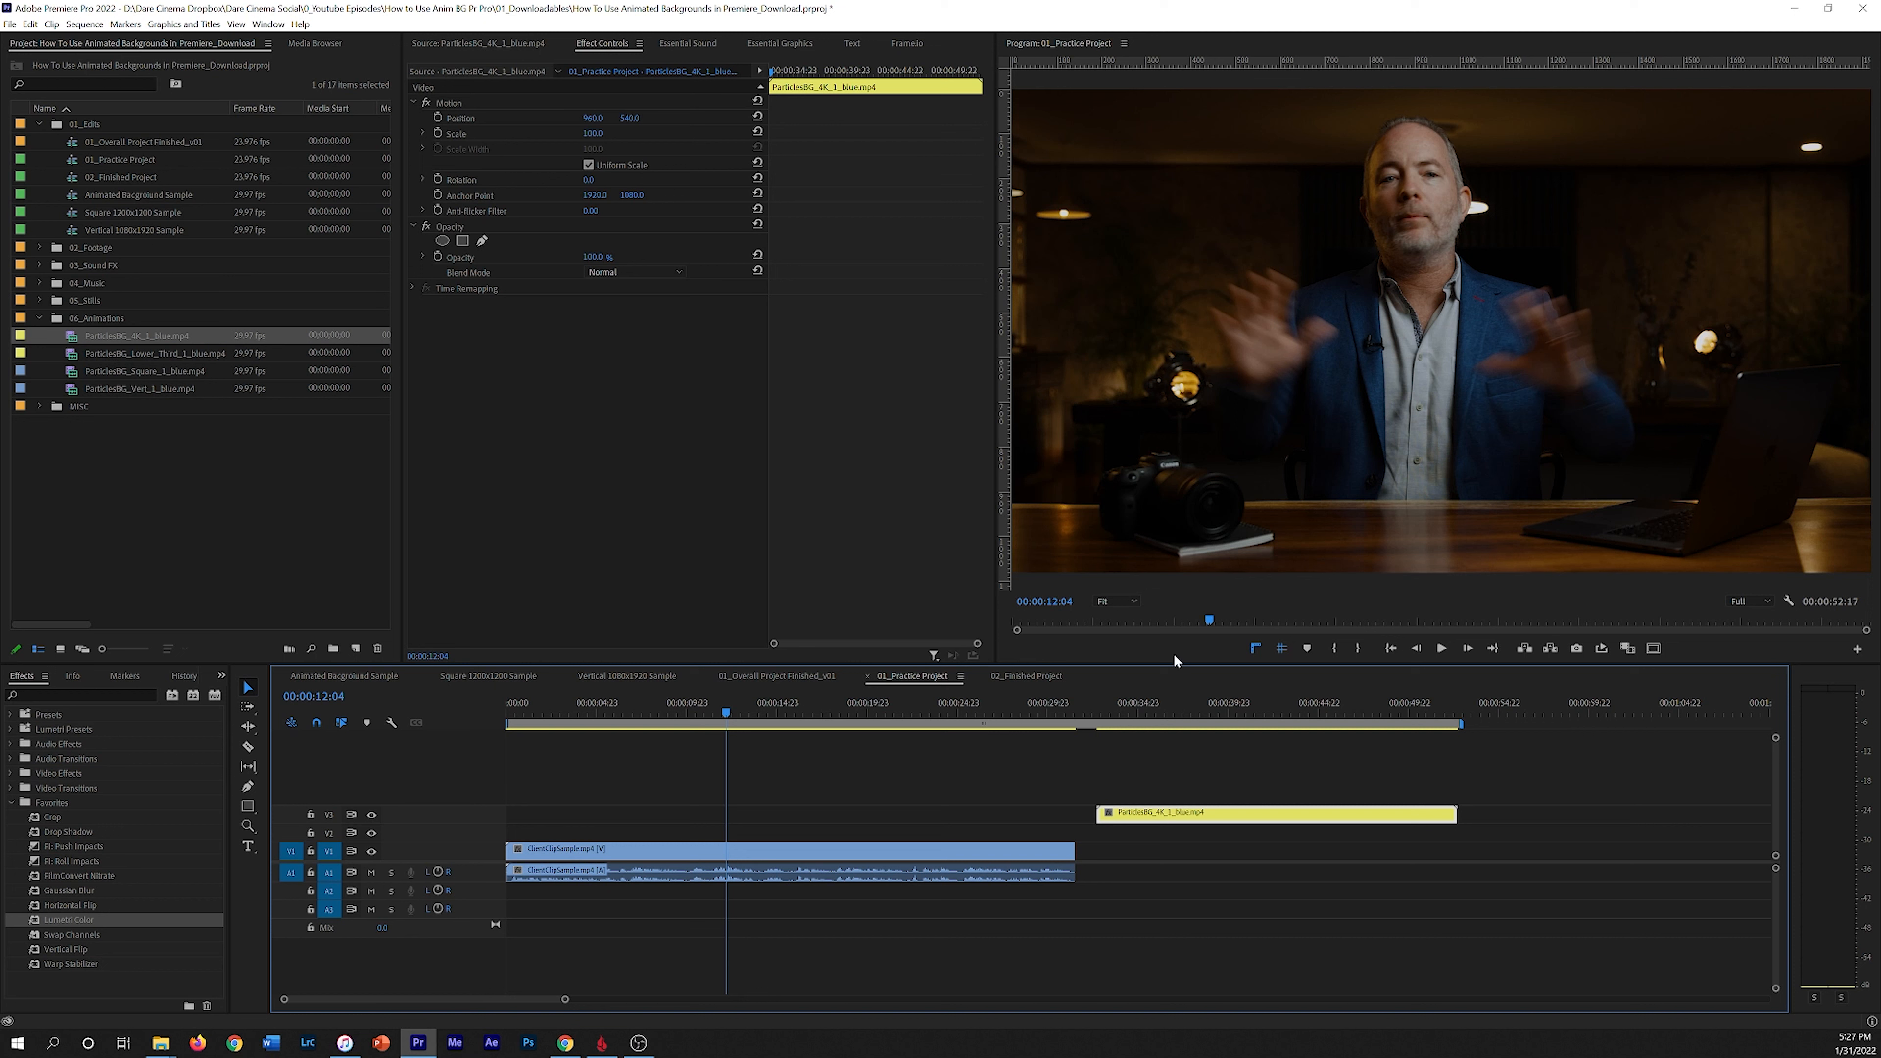
mouse_move(731, 708)
mouse_down()
mouse_move(821, 689)
mouse_move(745, 693)
mouse_up()
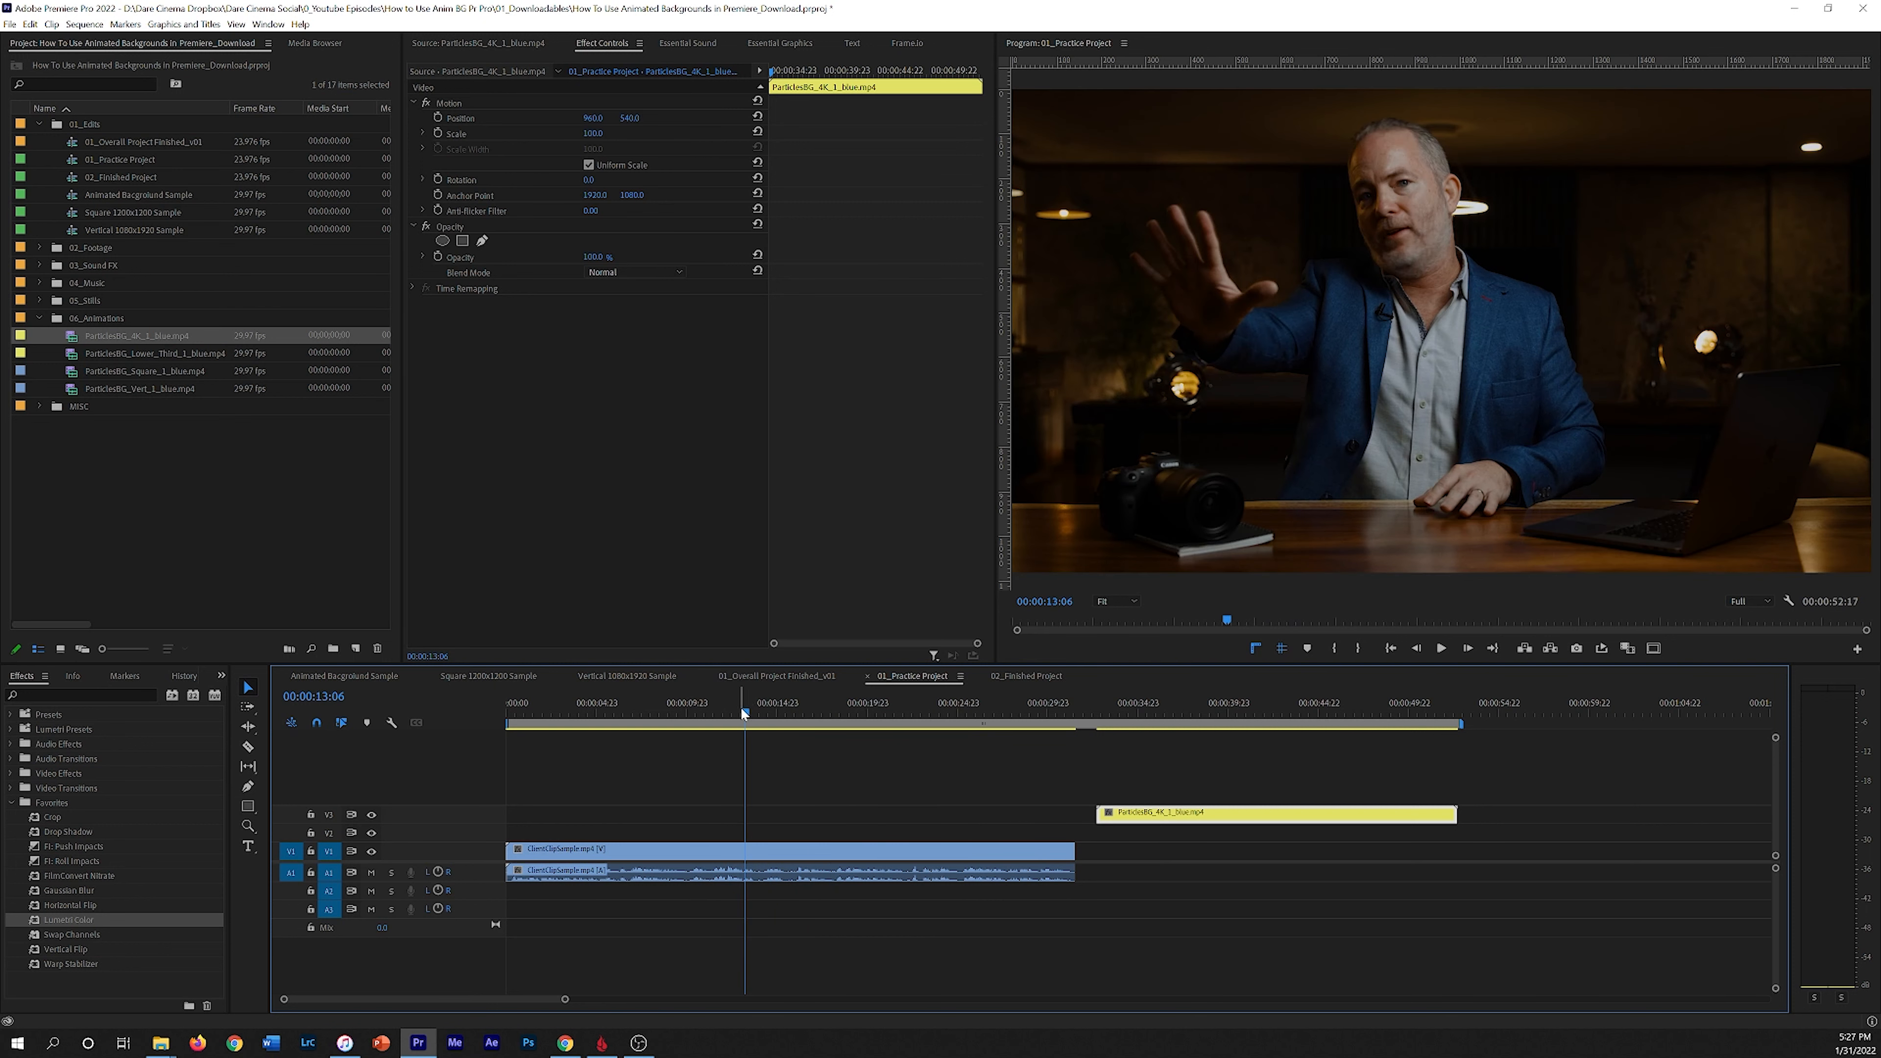
key(space)
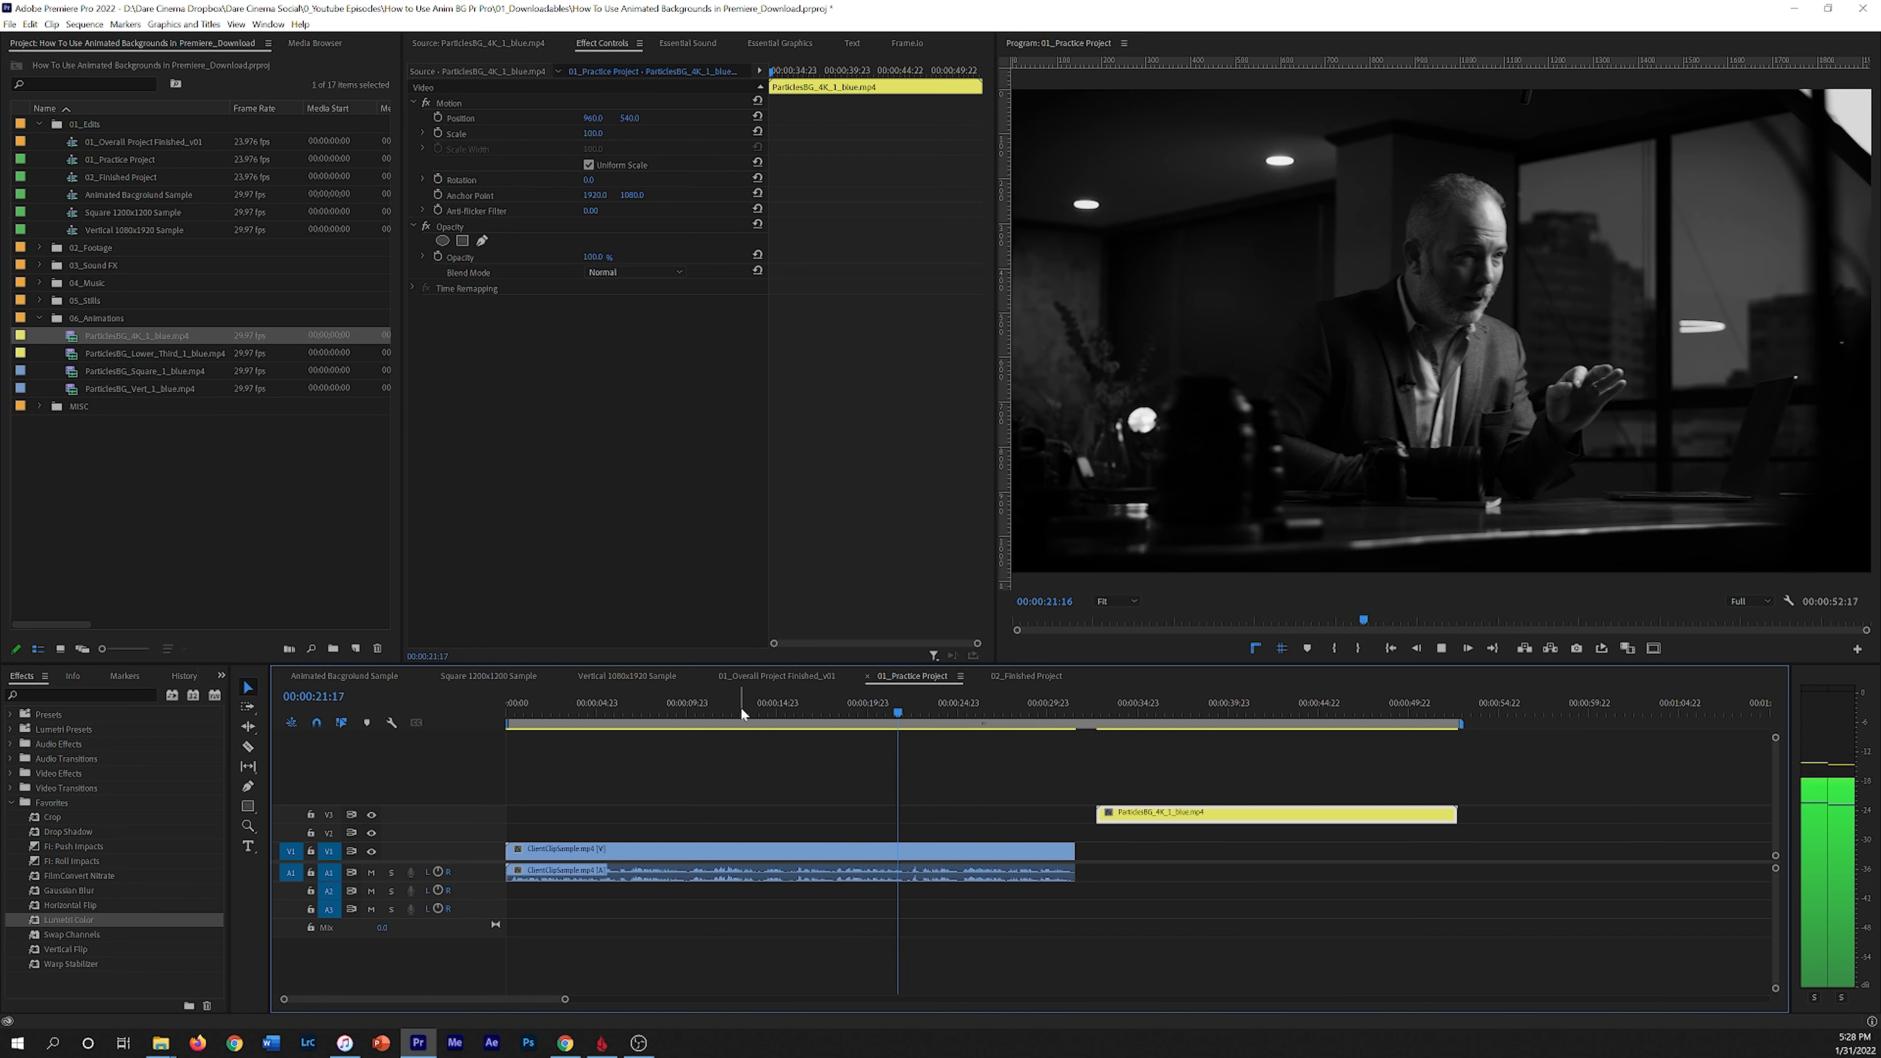
key(space)
drag(922, 719, 755, 730)
click(603, 732)
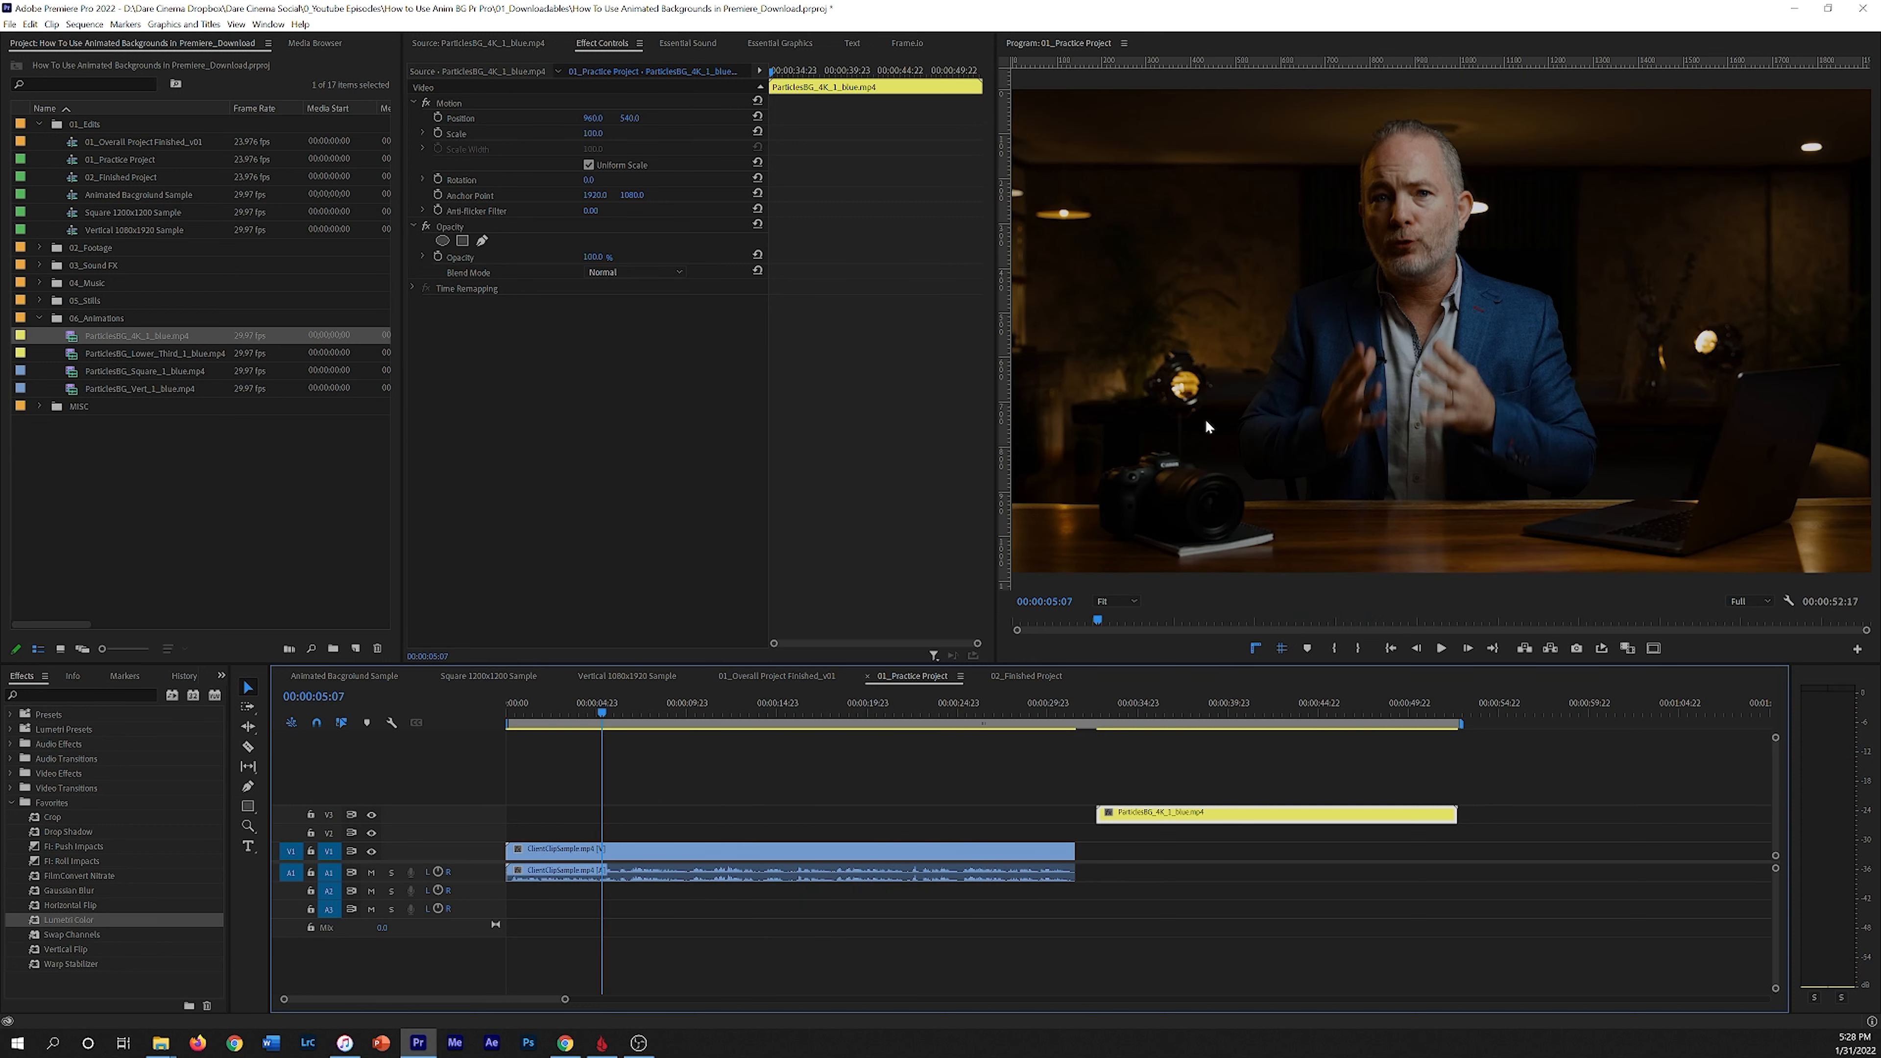
key(grave)
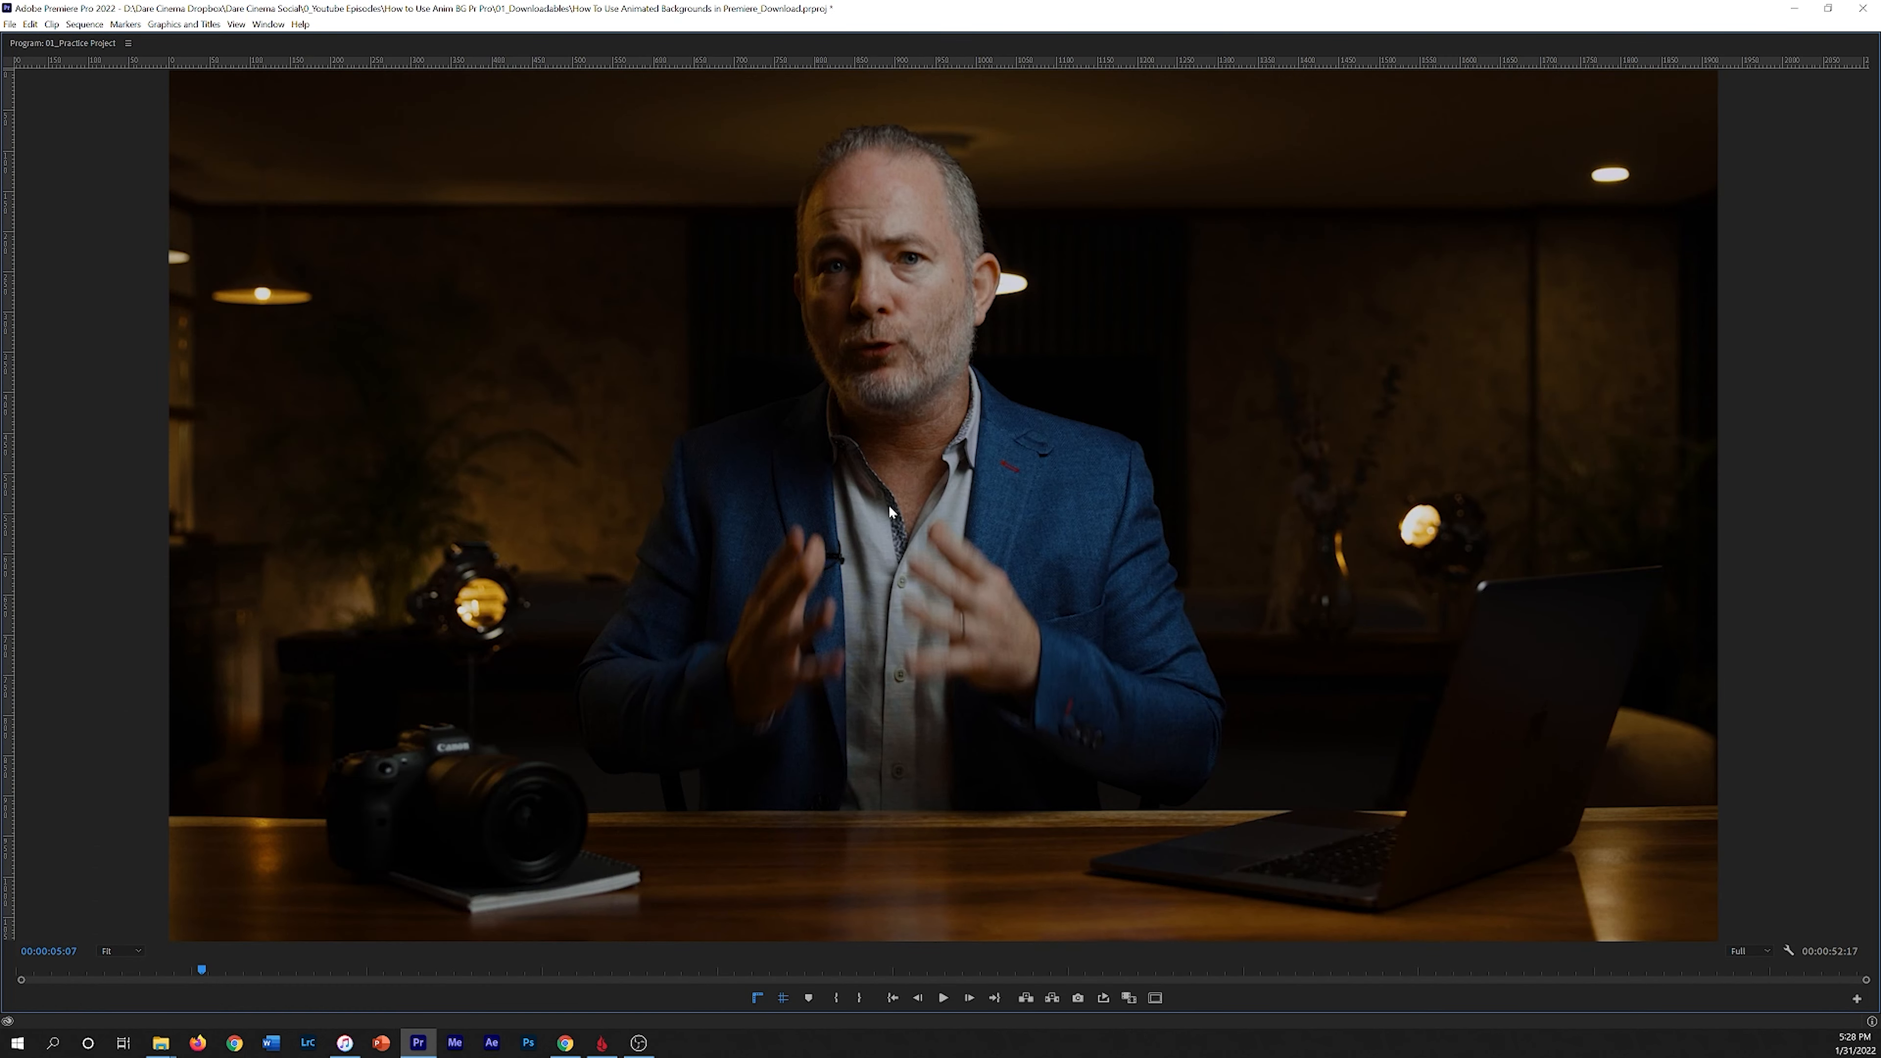
drag(231, 973, 335, 957)
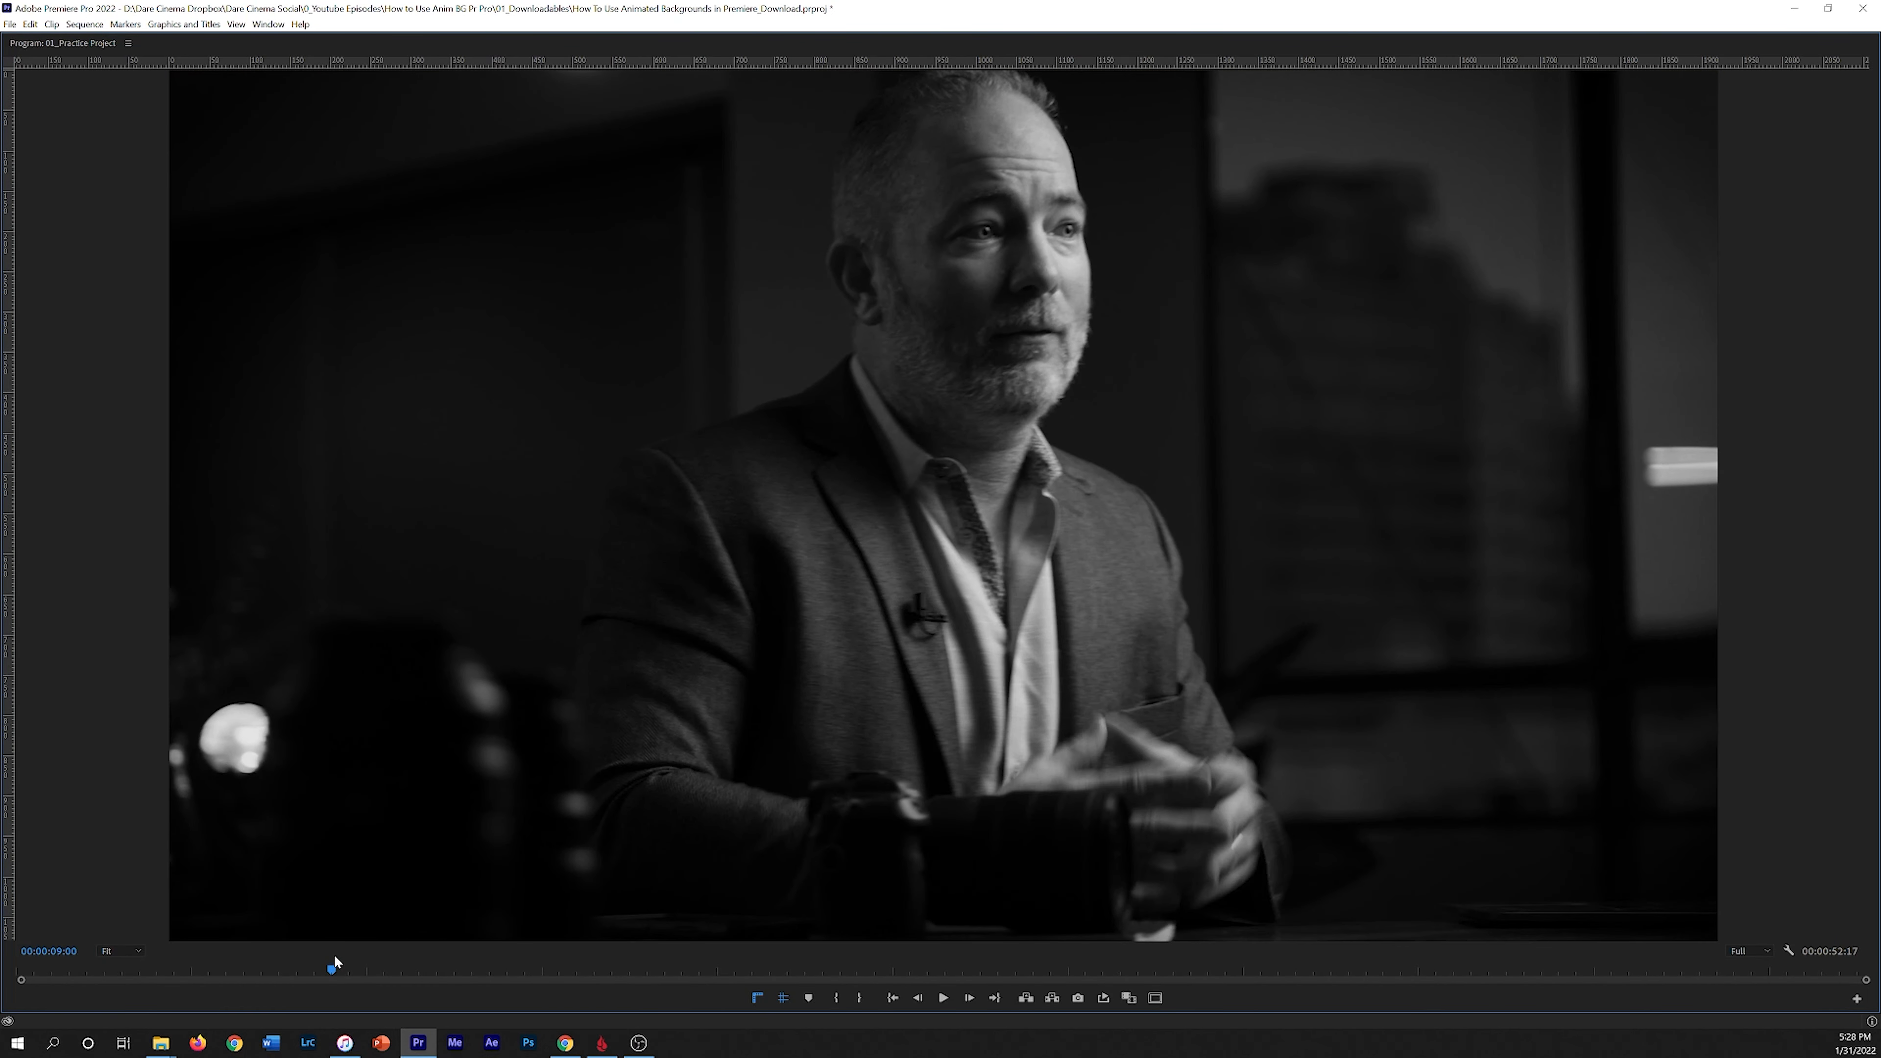
drag(449, 959, 544, 957)
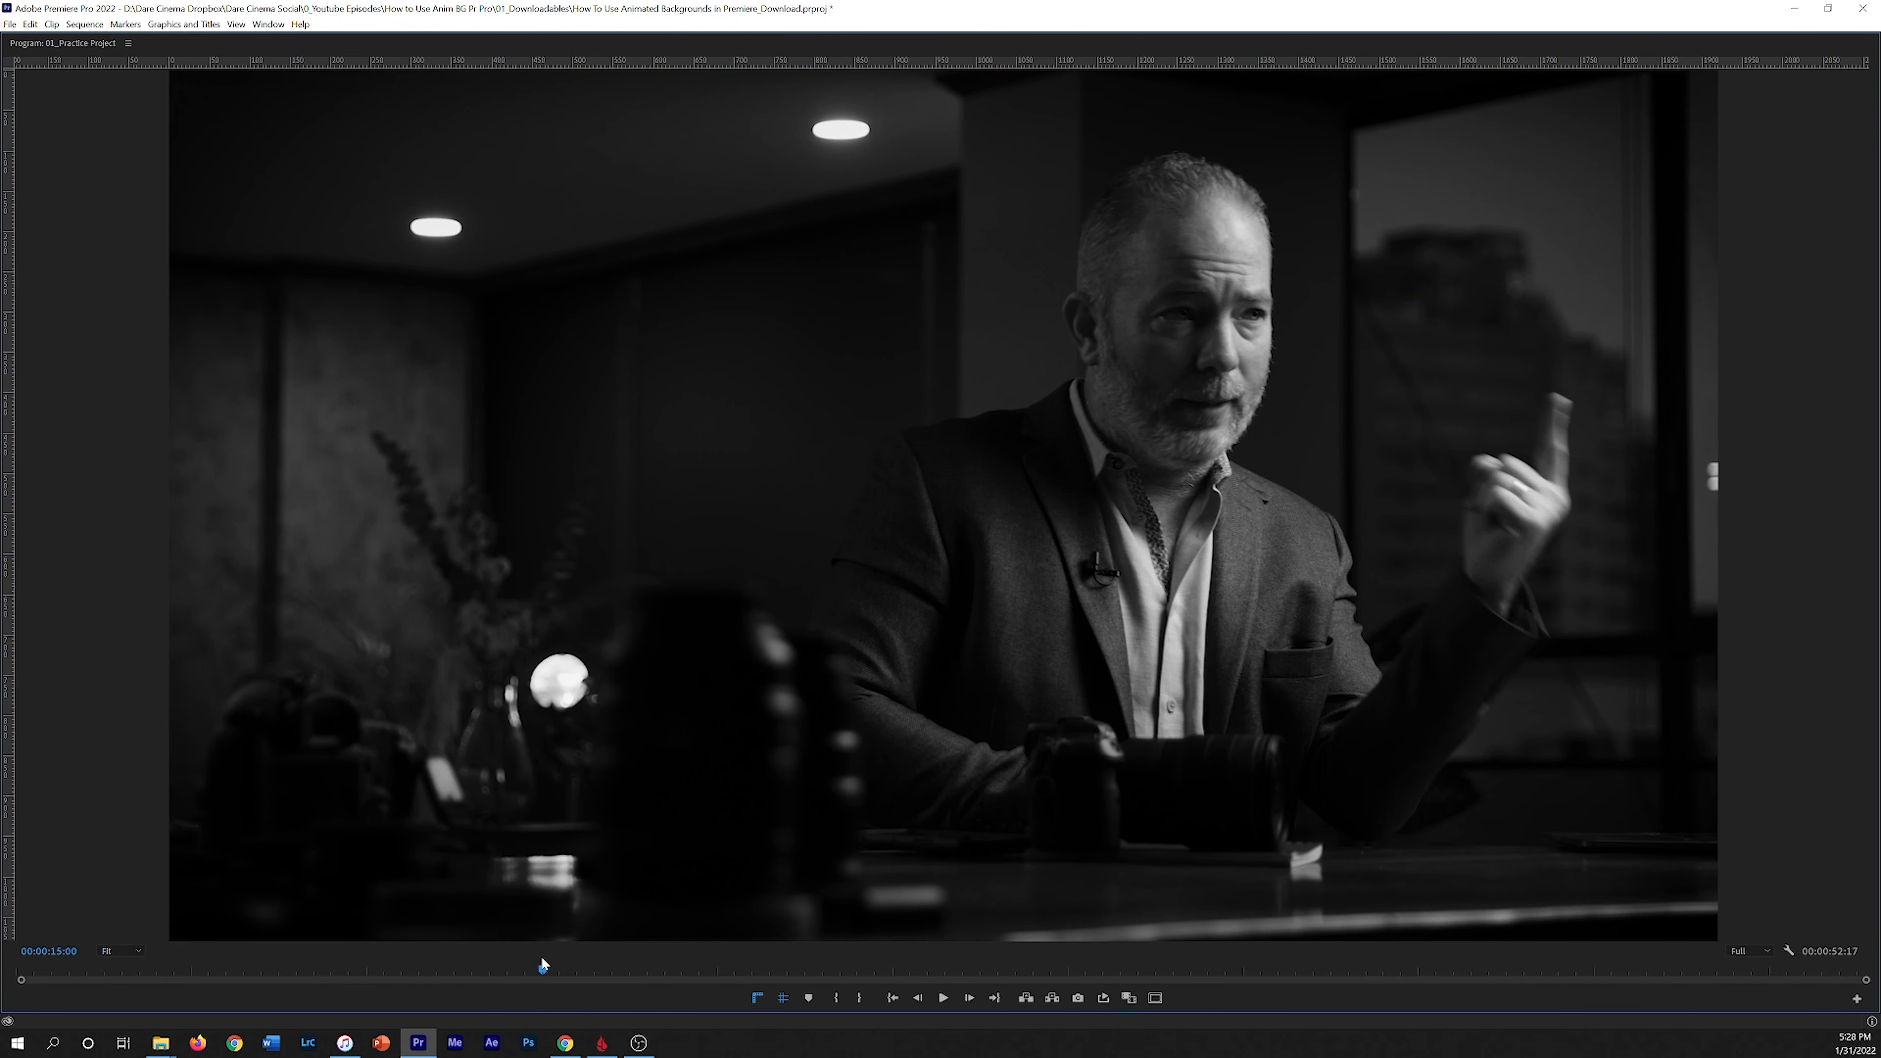
key(grave)
drag(805, 706, 842, 694)
drag(888, 691, 832, 712)
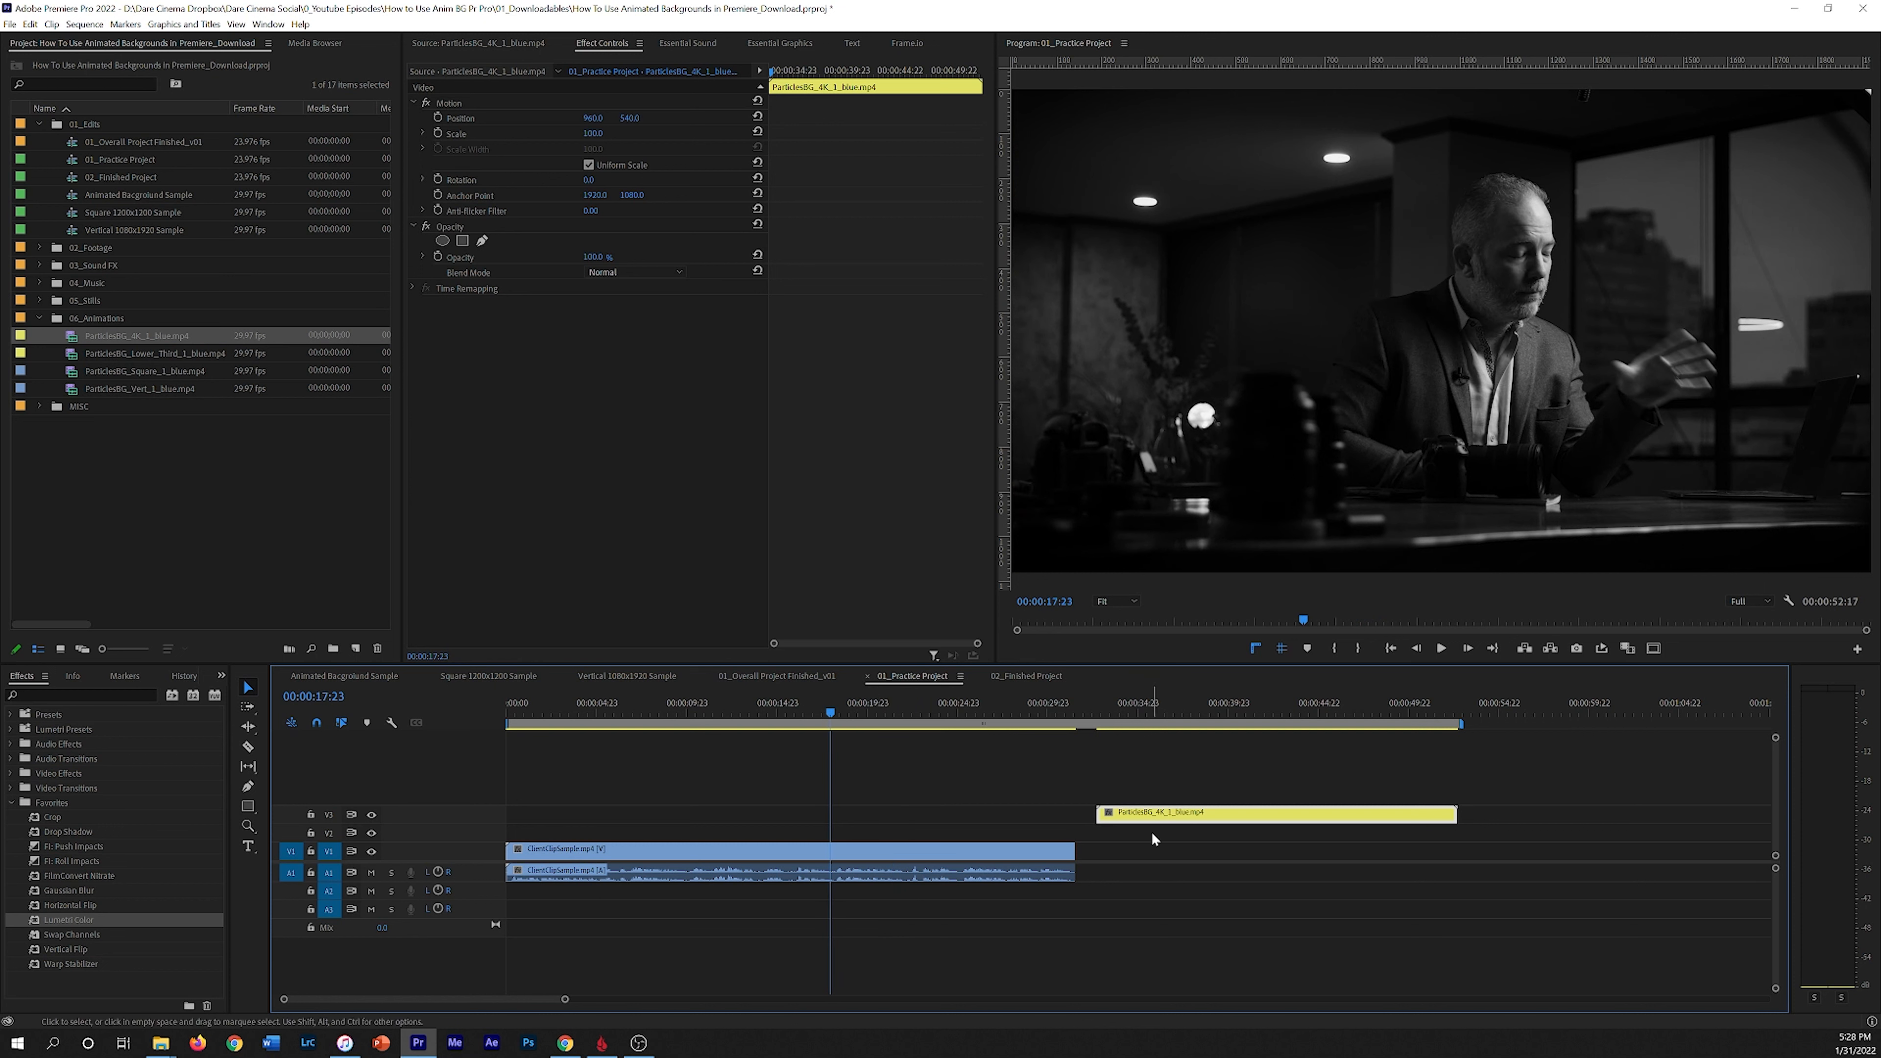
key(space)
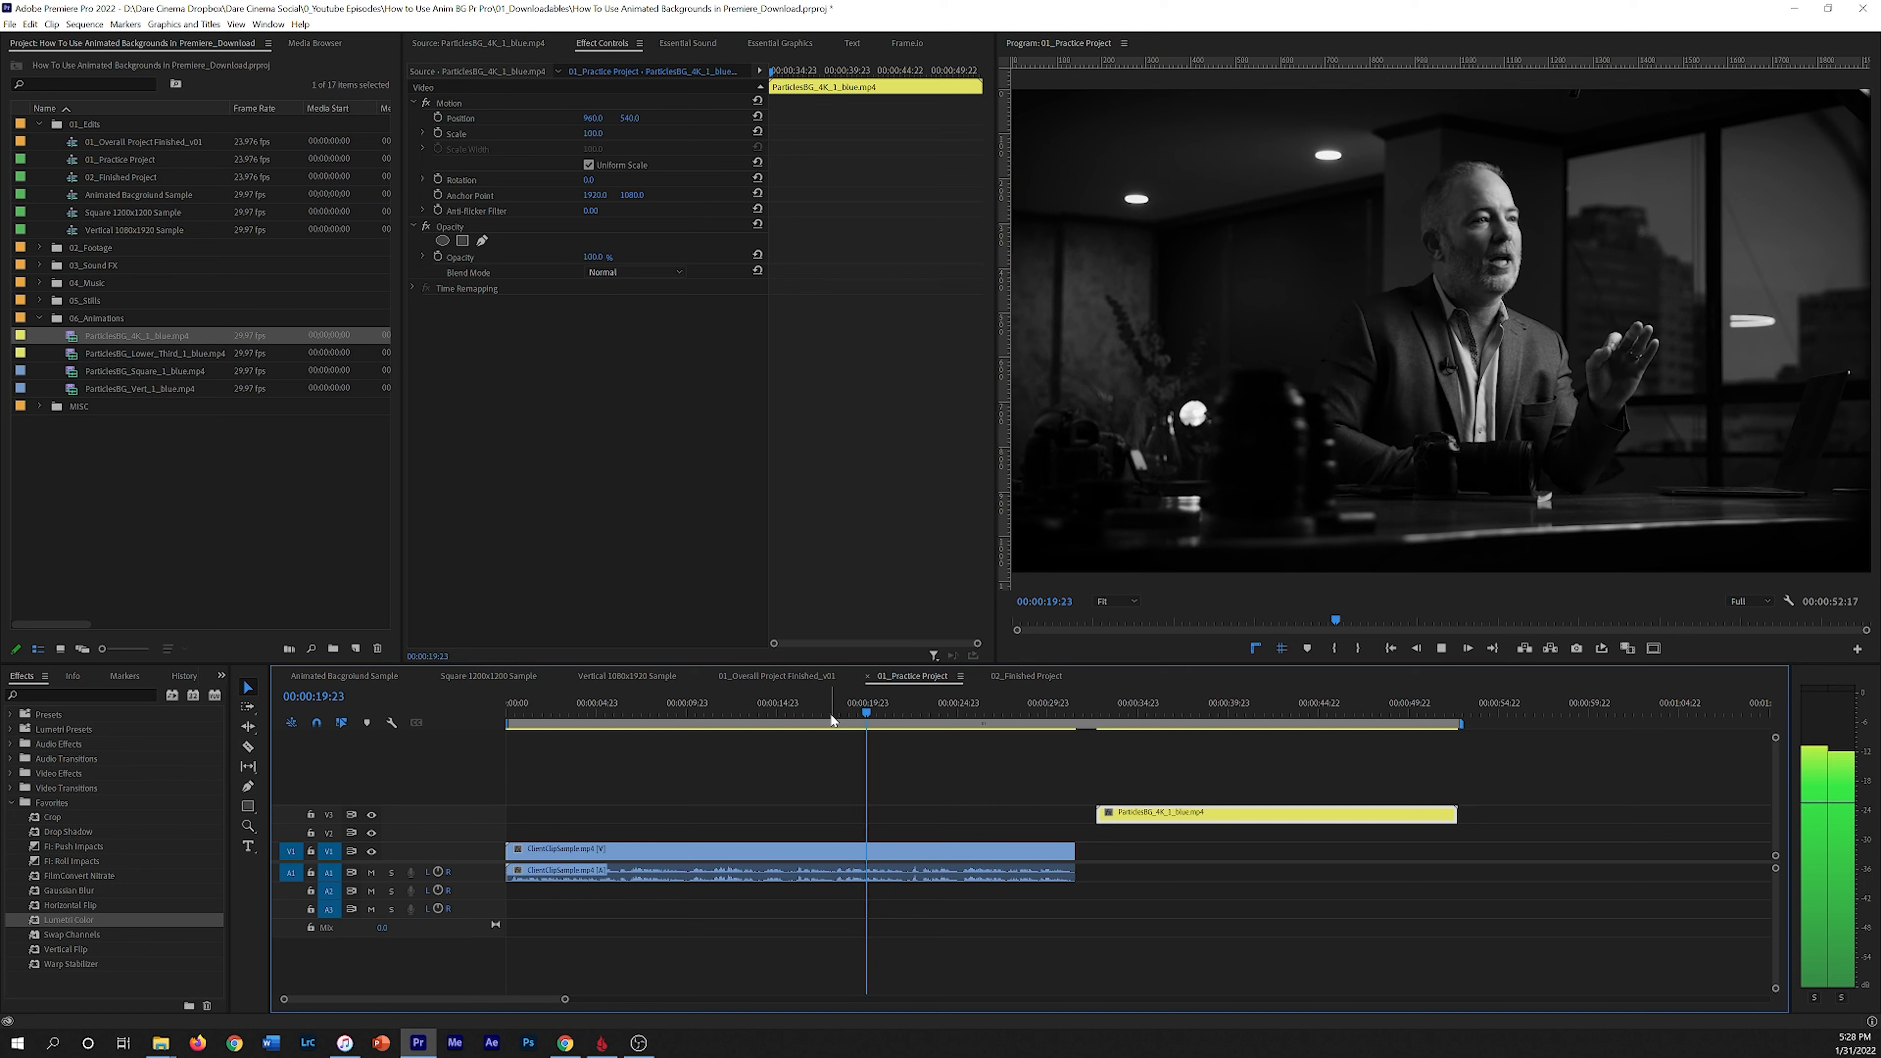
click(749, 713)
key(space)
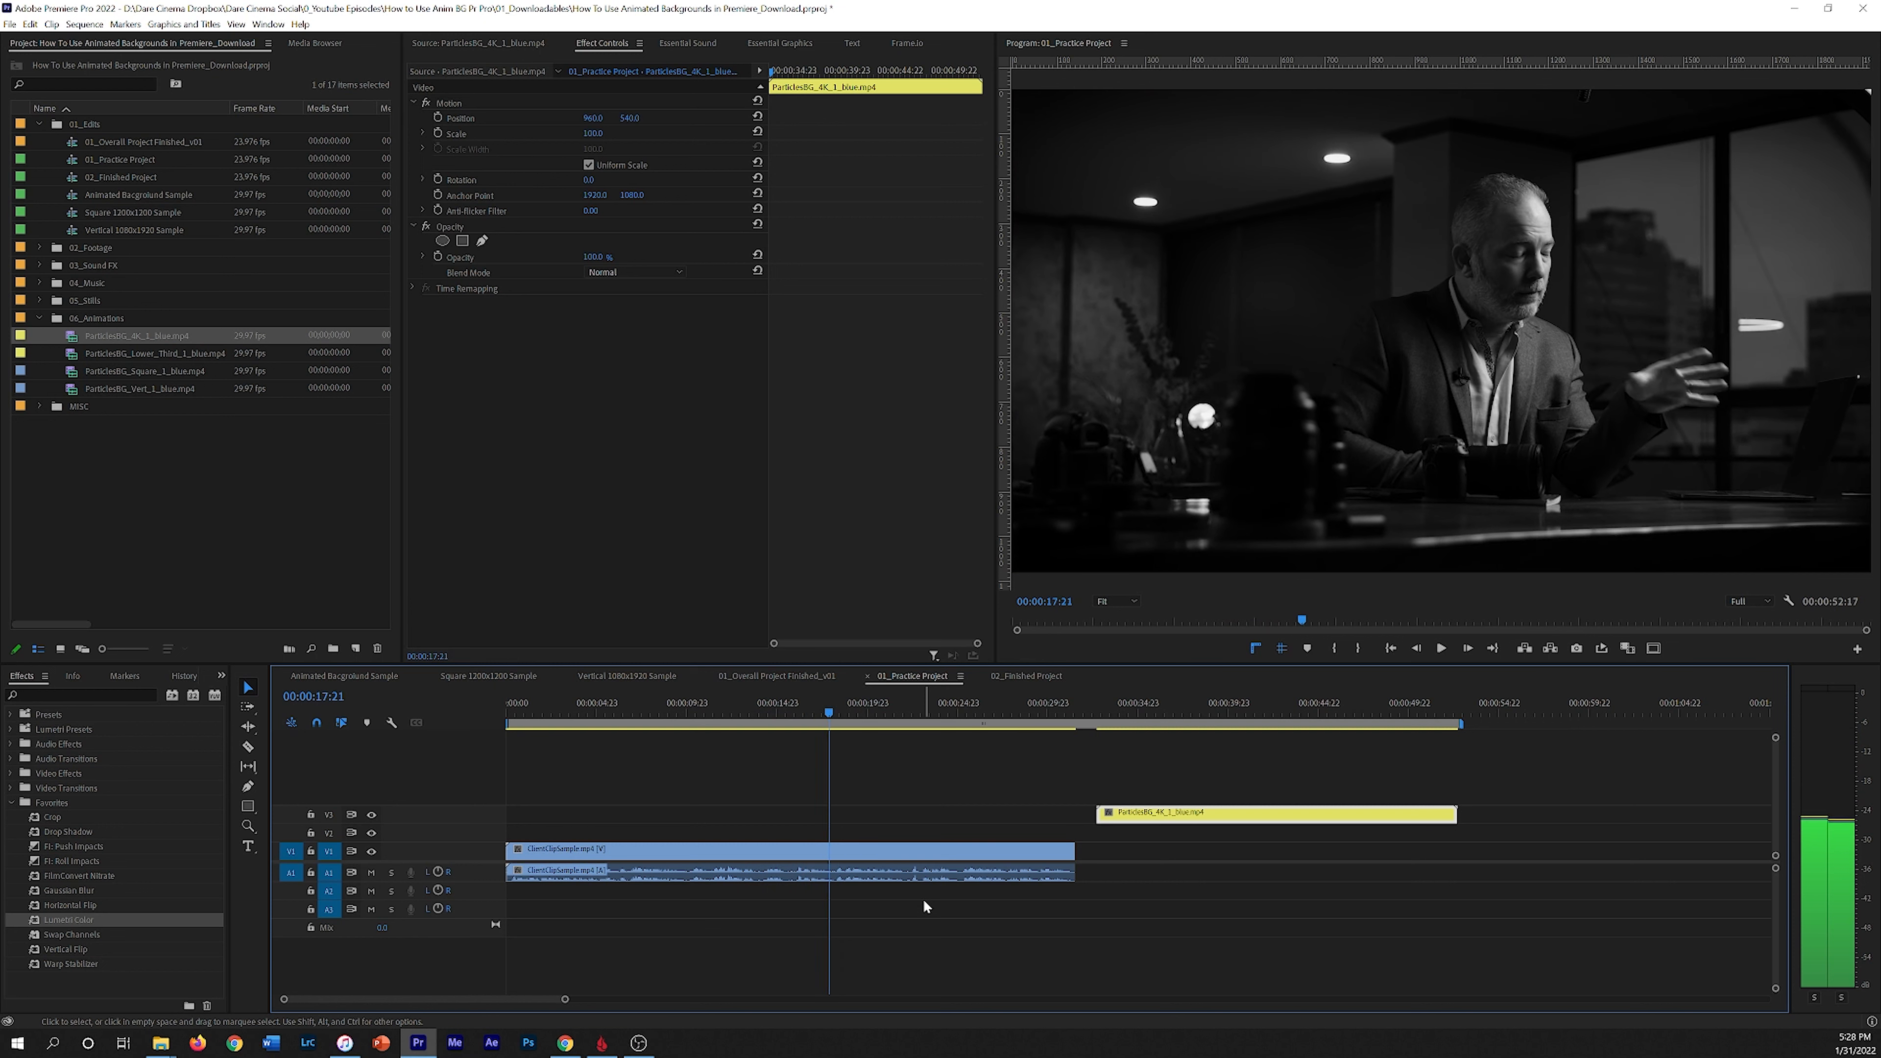
Step: Move the particles clip down to track V2 so it starts around 15 seconds into the sequence
drag(1200, 815, 920, 842)
drag(756, 706, 779, 720)
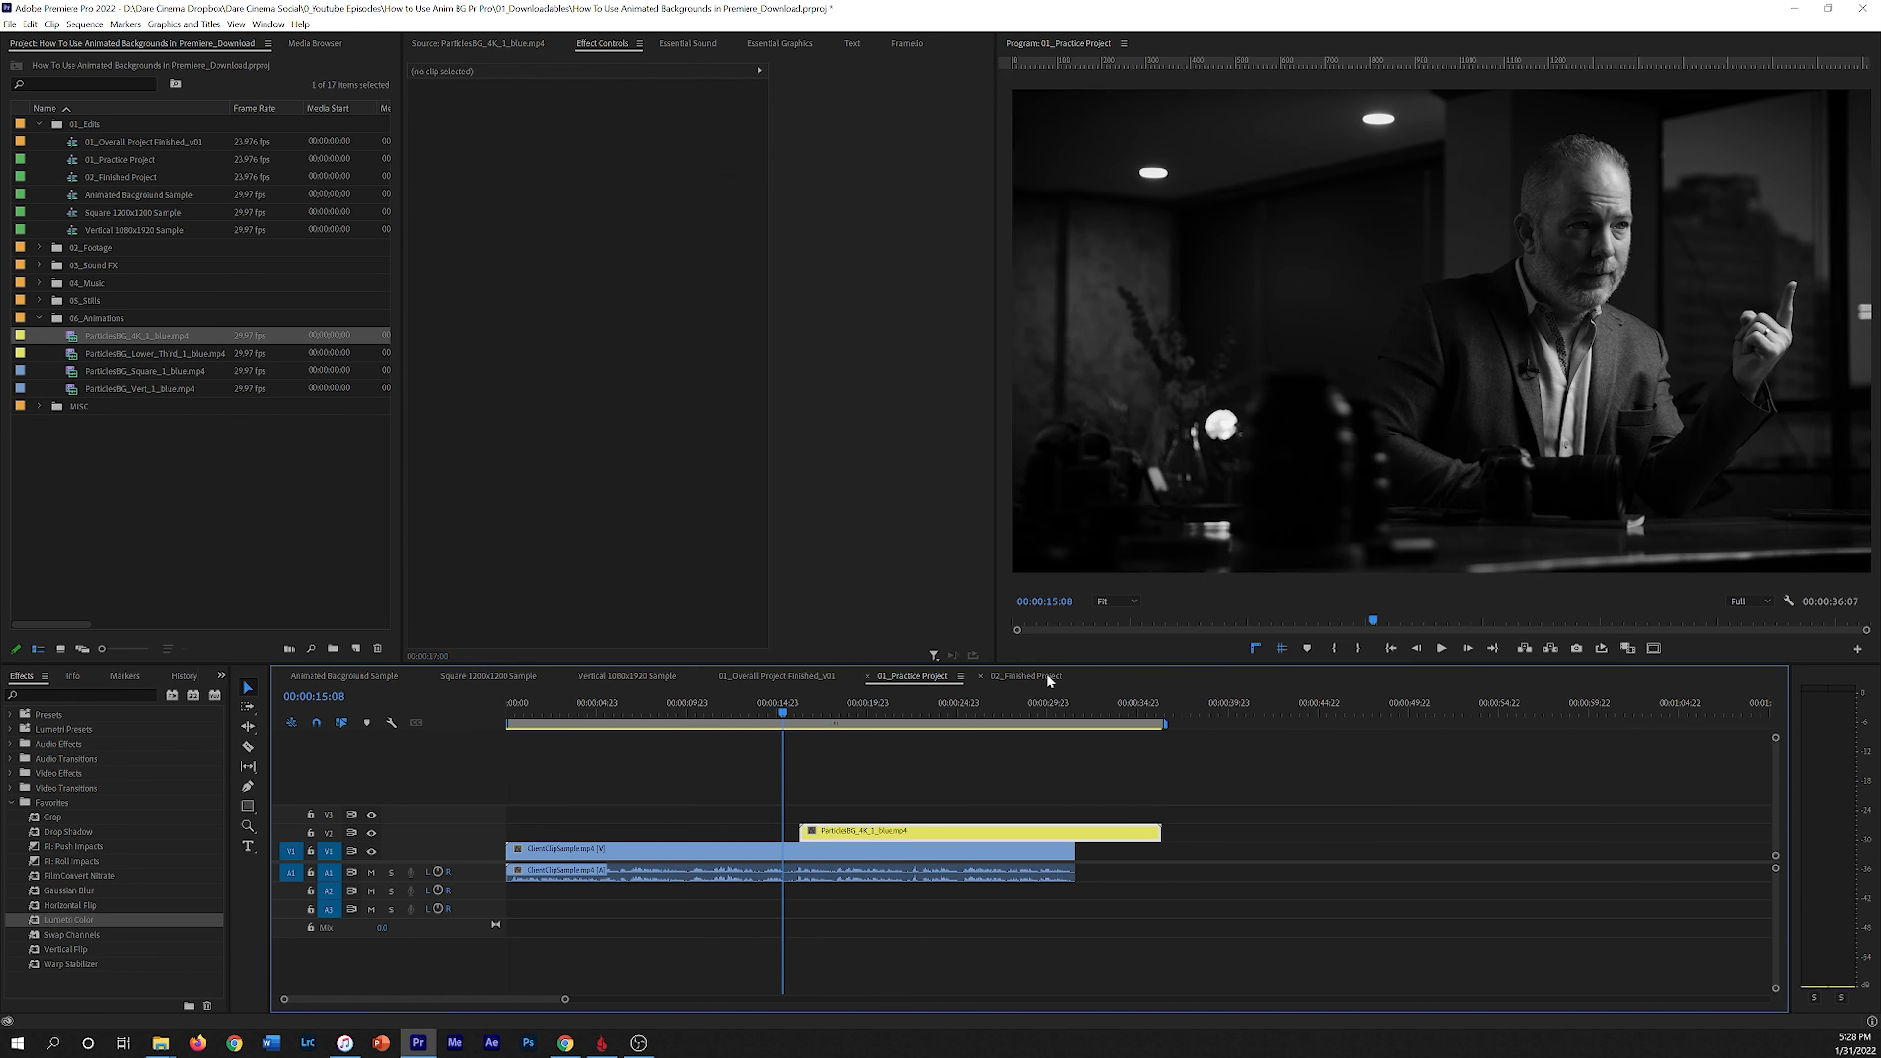
Step: Open the finished project sequence and play through its particle background title section for reference, then return to the practice sequence
click(1047, 675)
drag(783, 707, 770, 708)
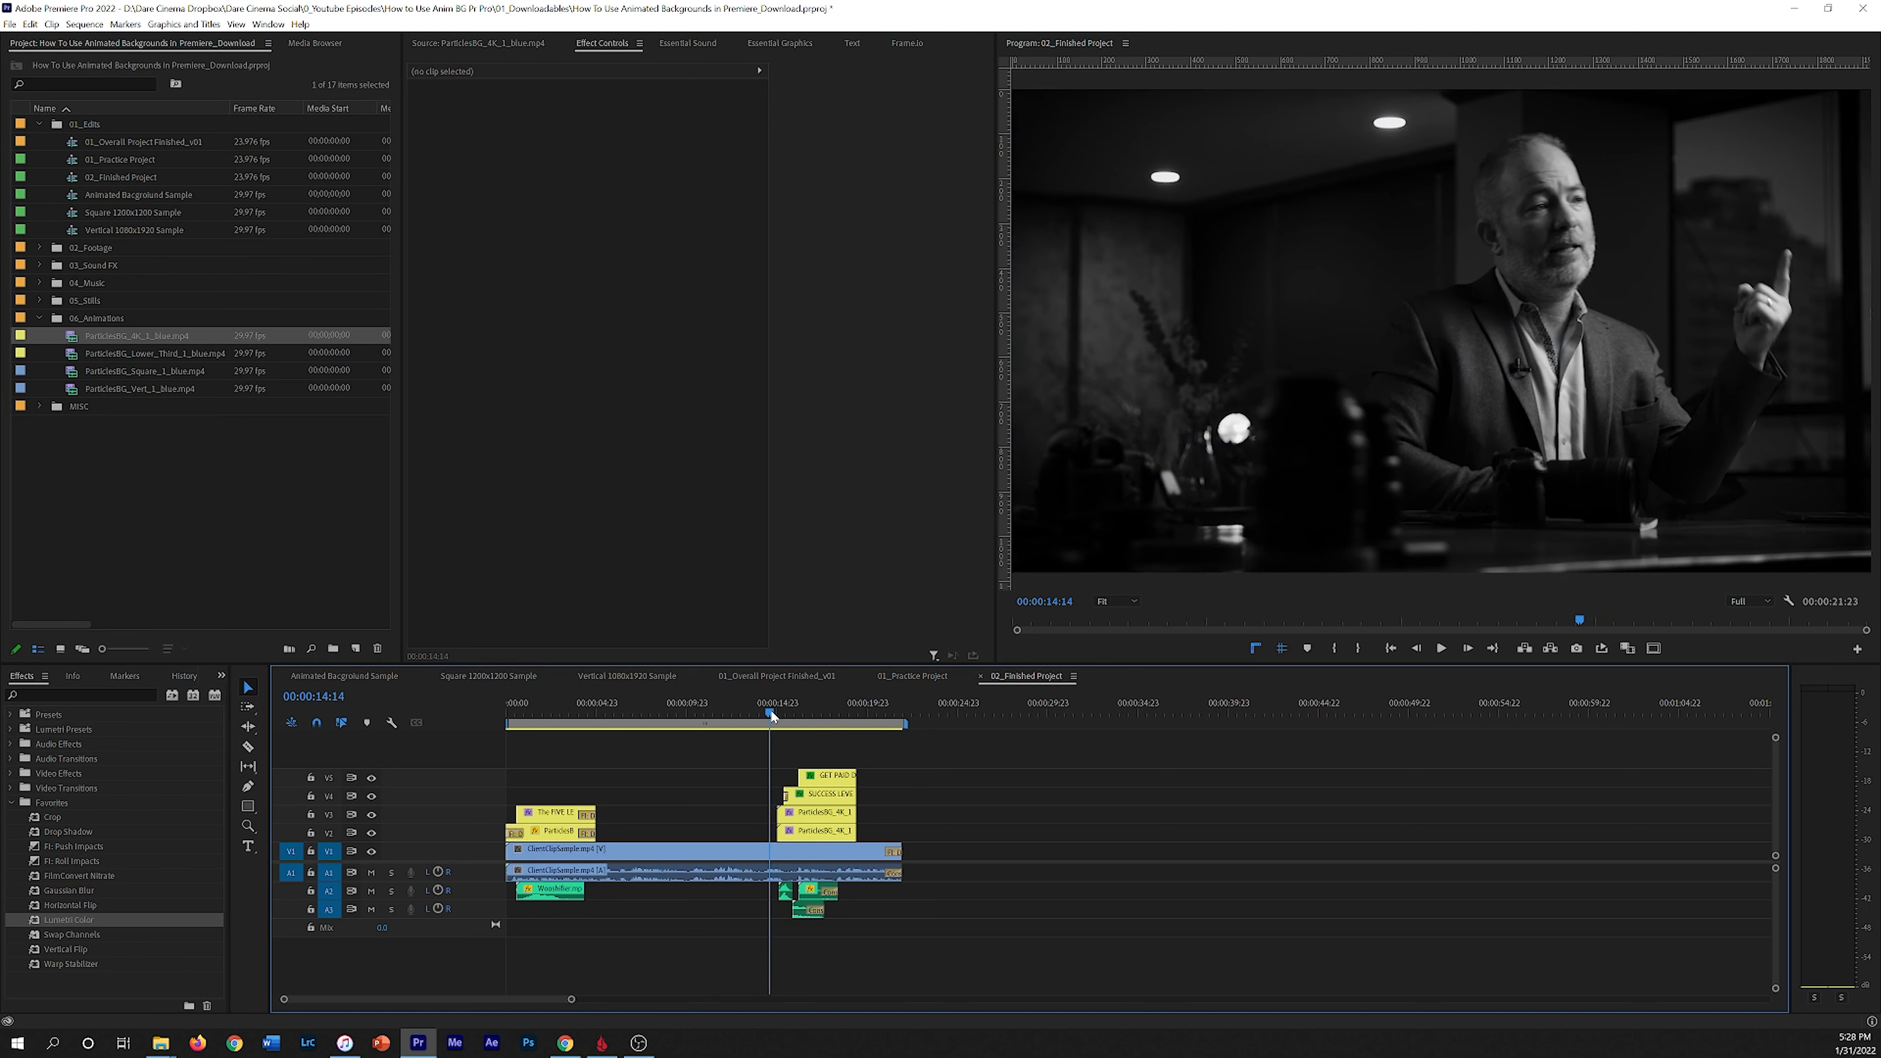
click(825, 832)
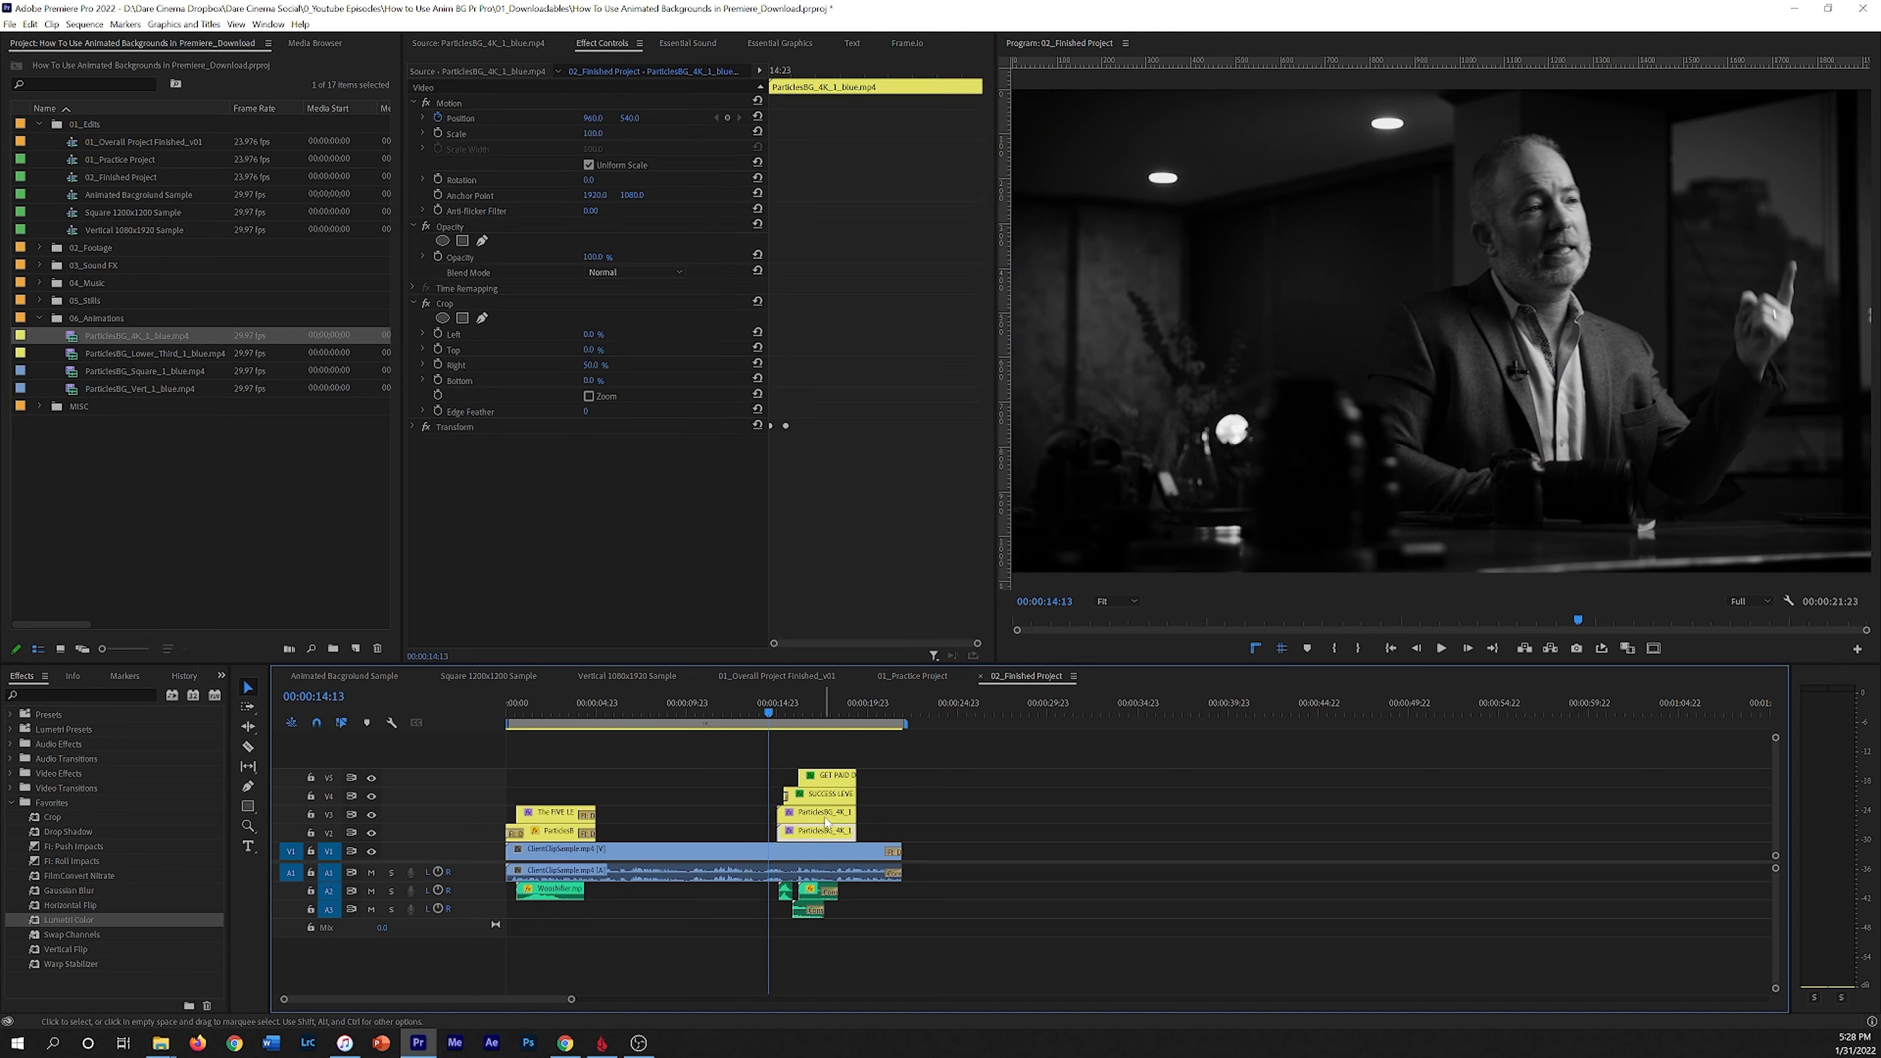
click(833, 798)
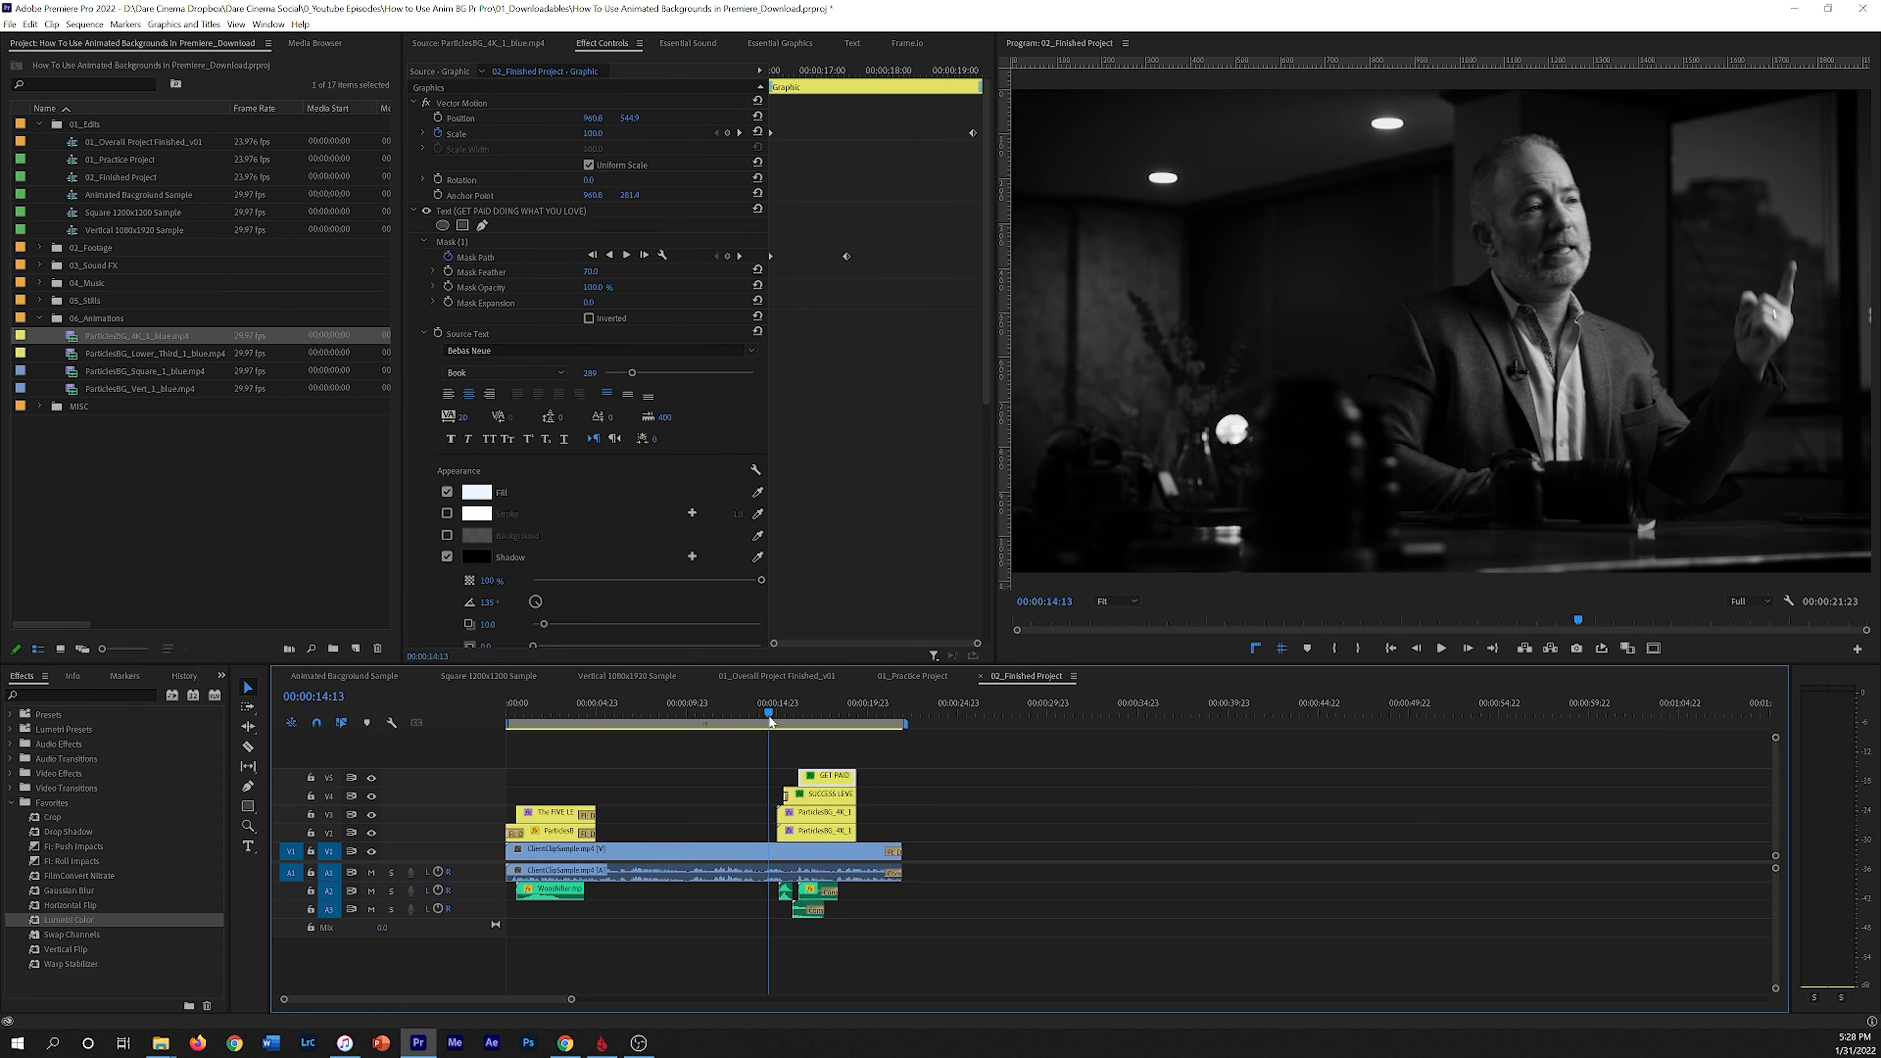
drag(770, 723, 774, 720)
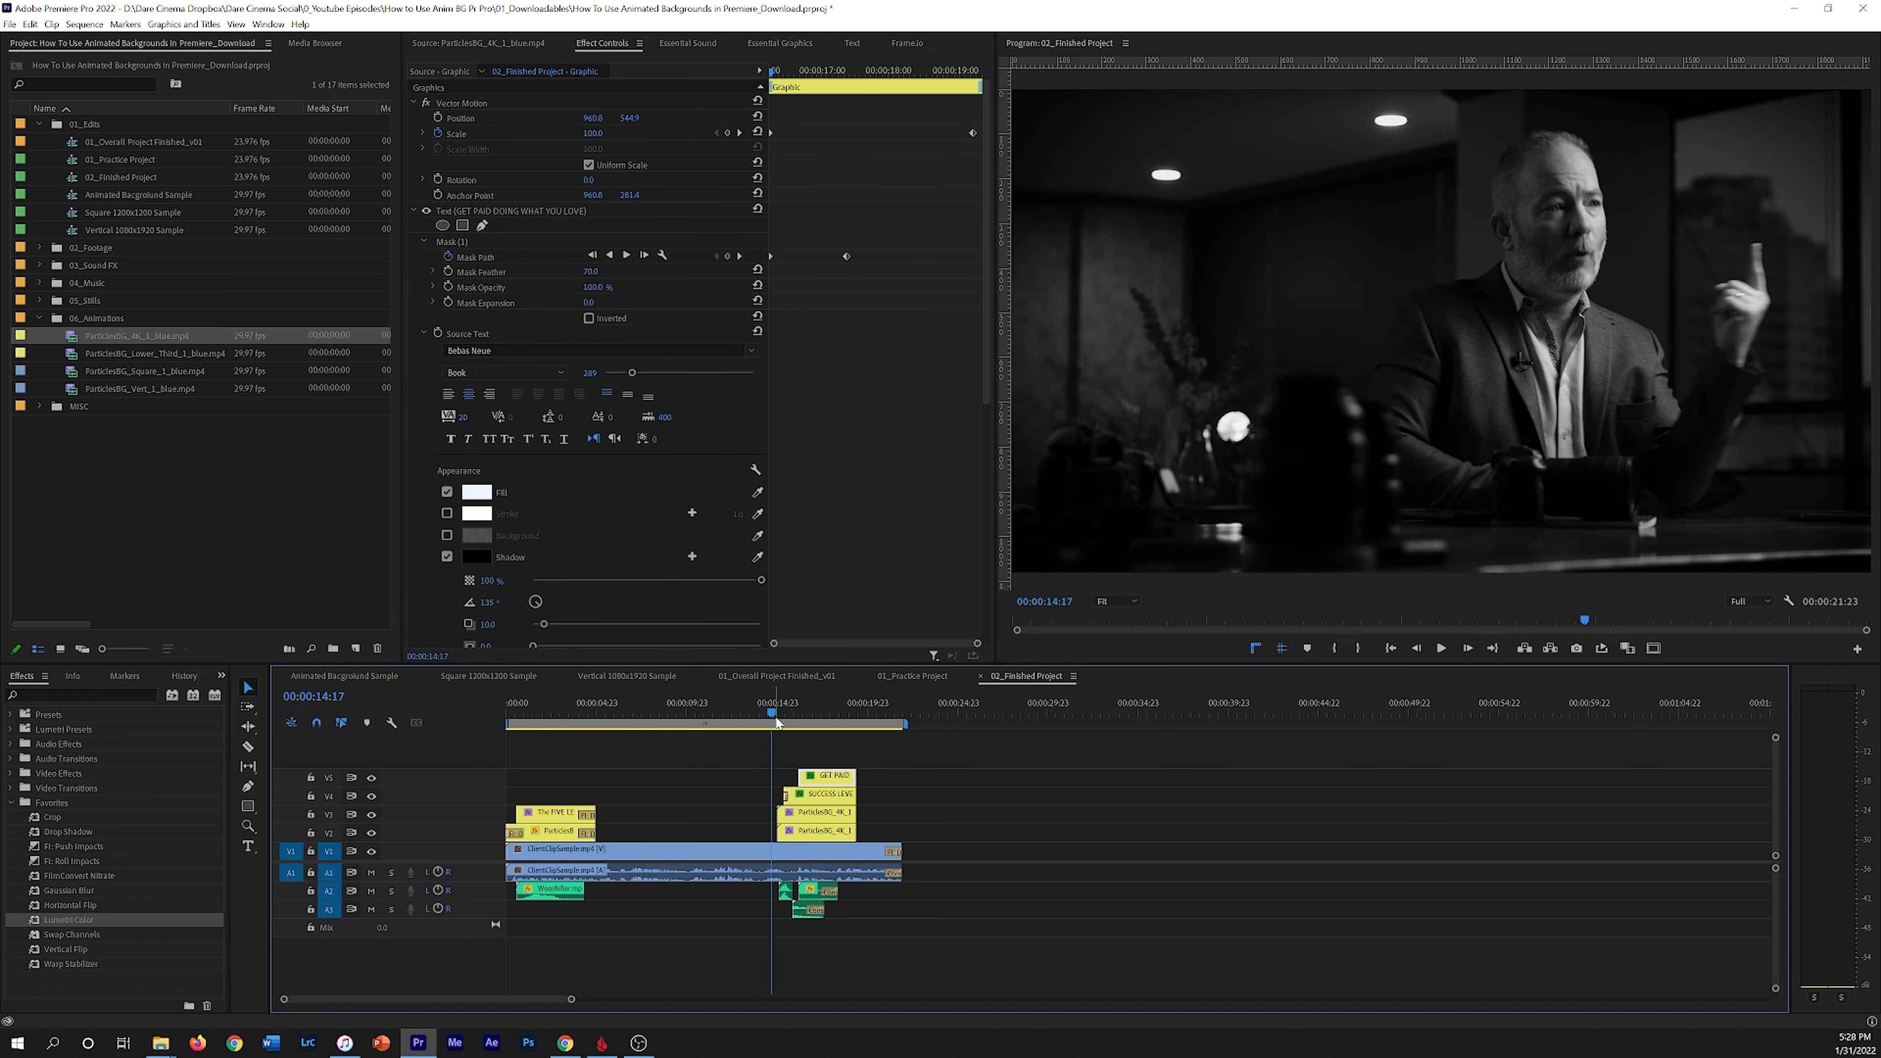
key(space)
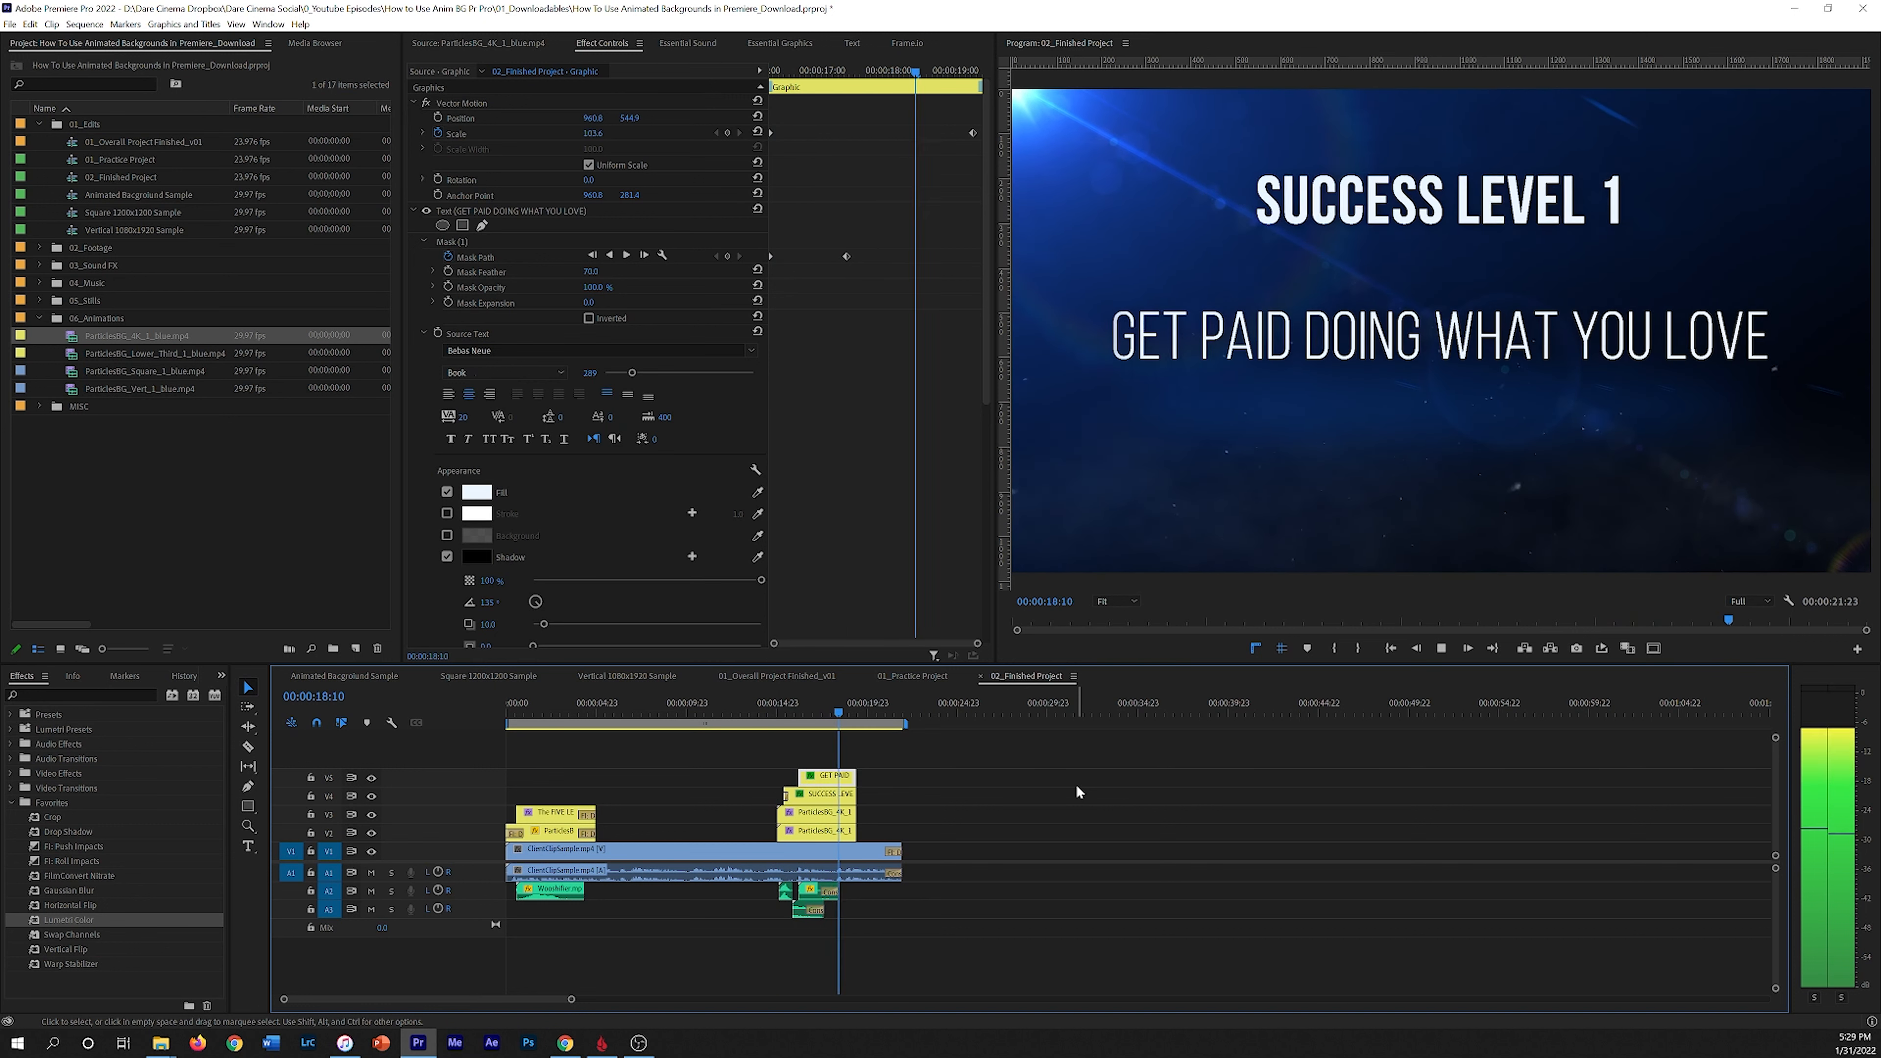
click(849, 713)
drag(850, 712, 783, 725)
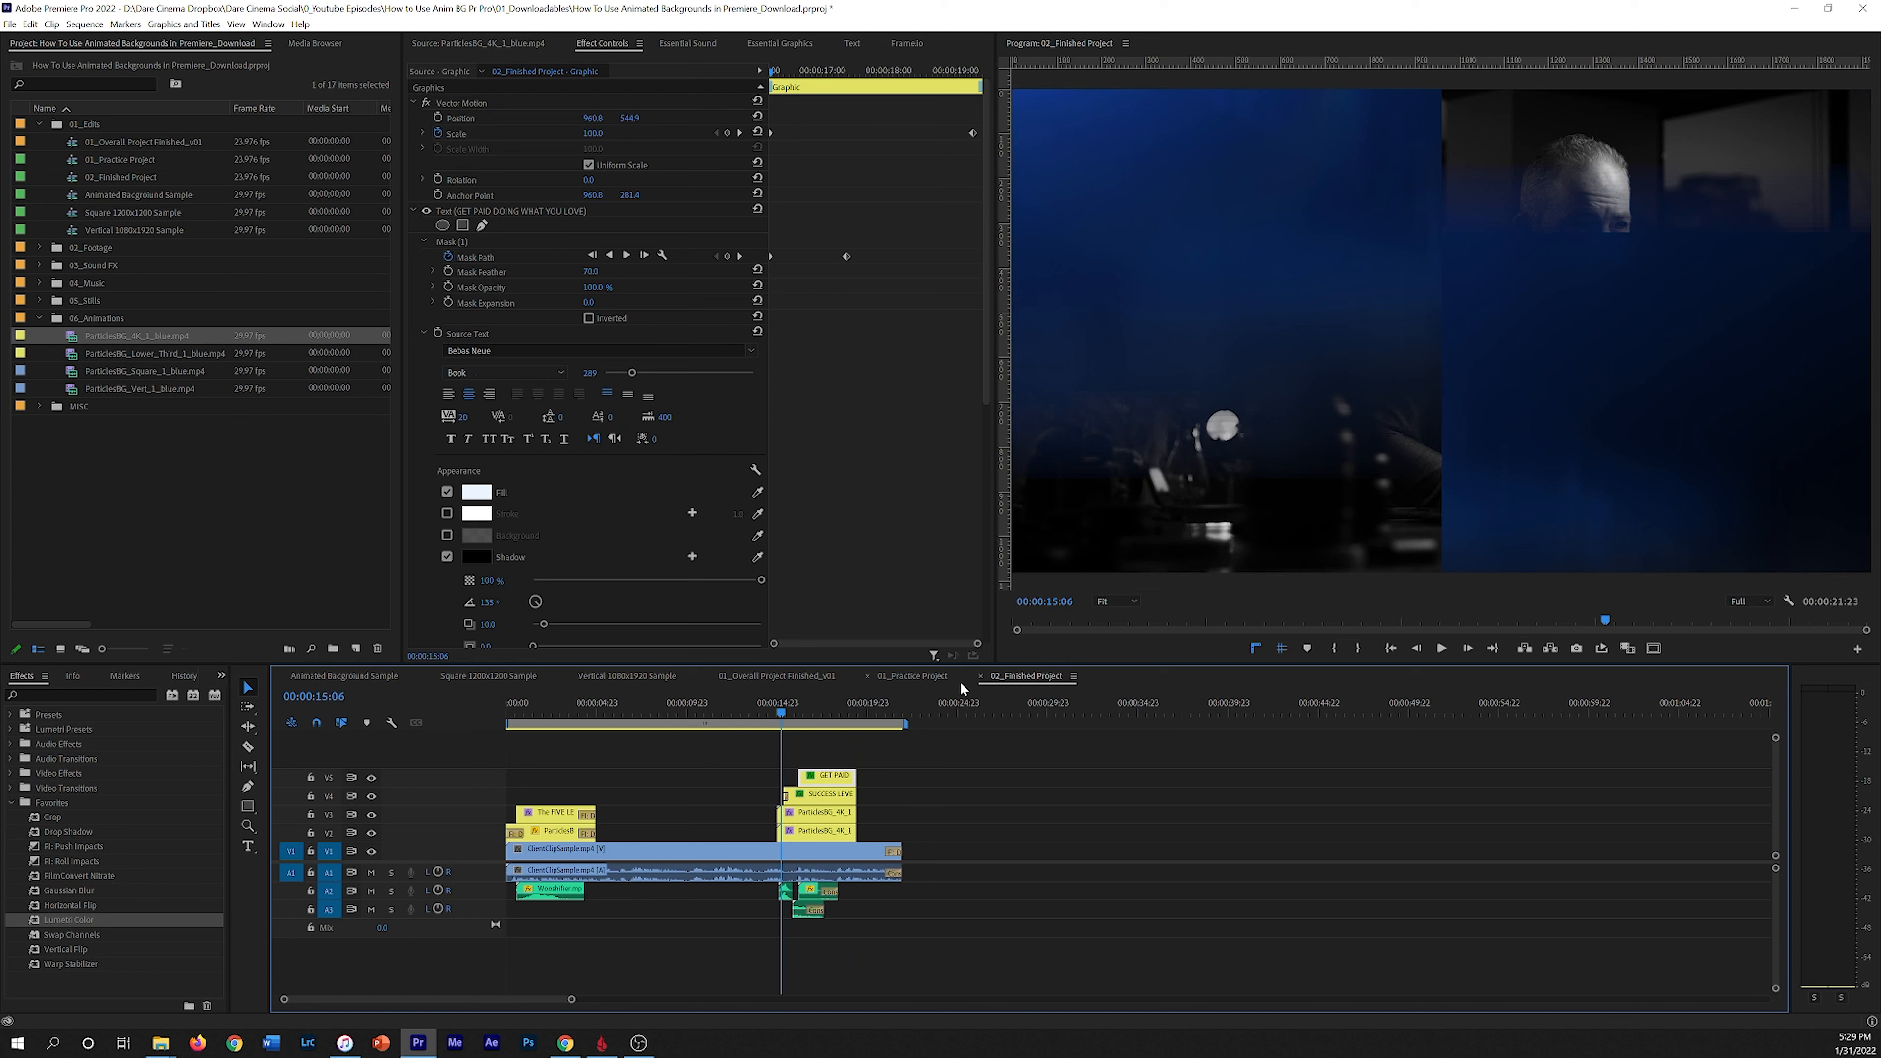
click(805, 674)
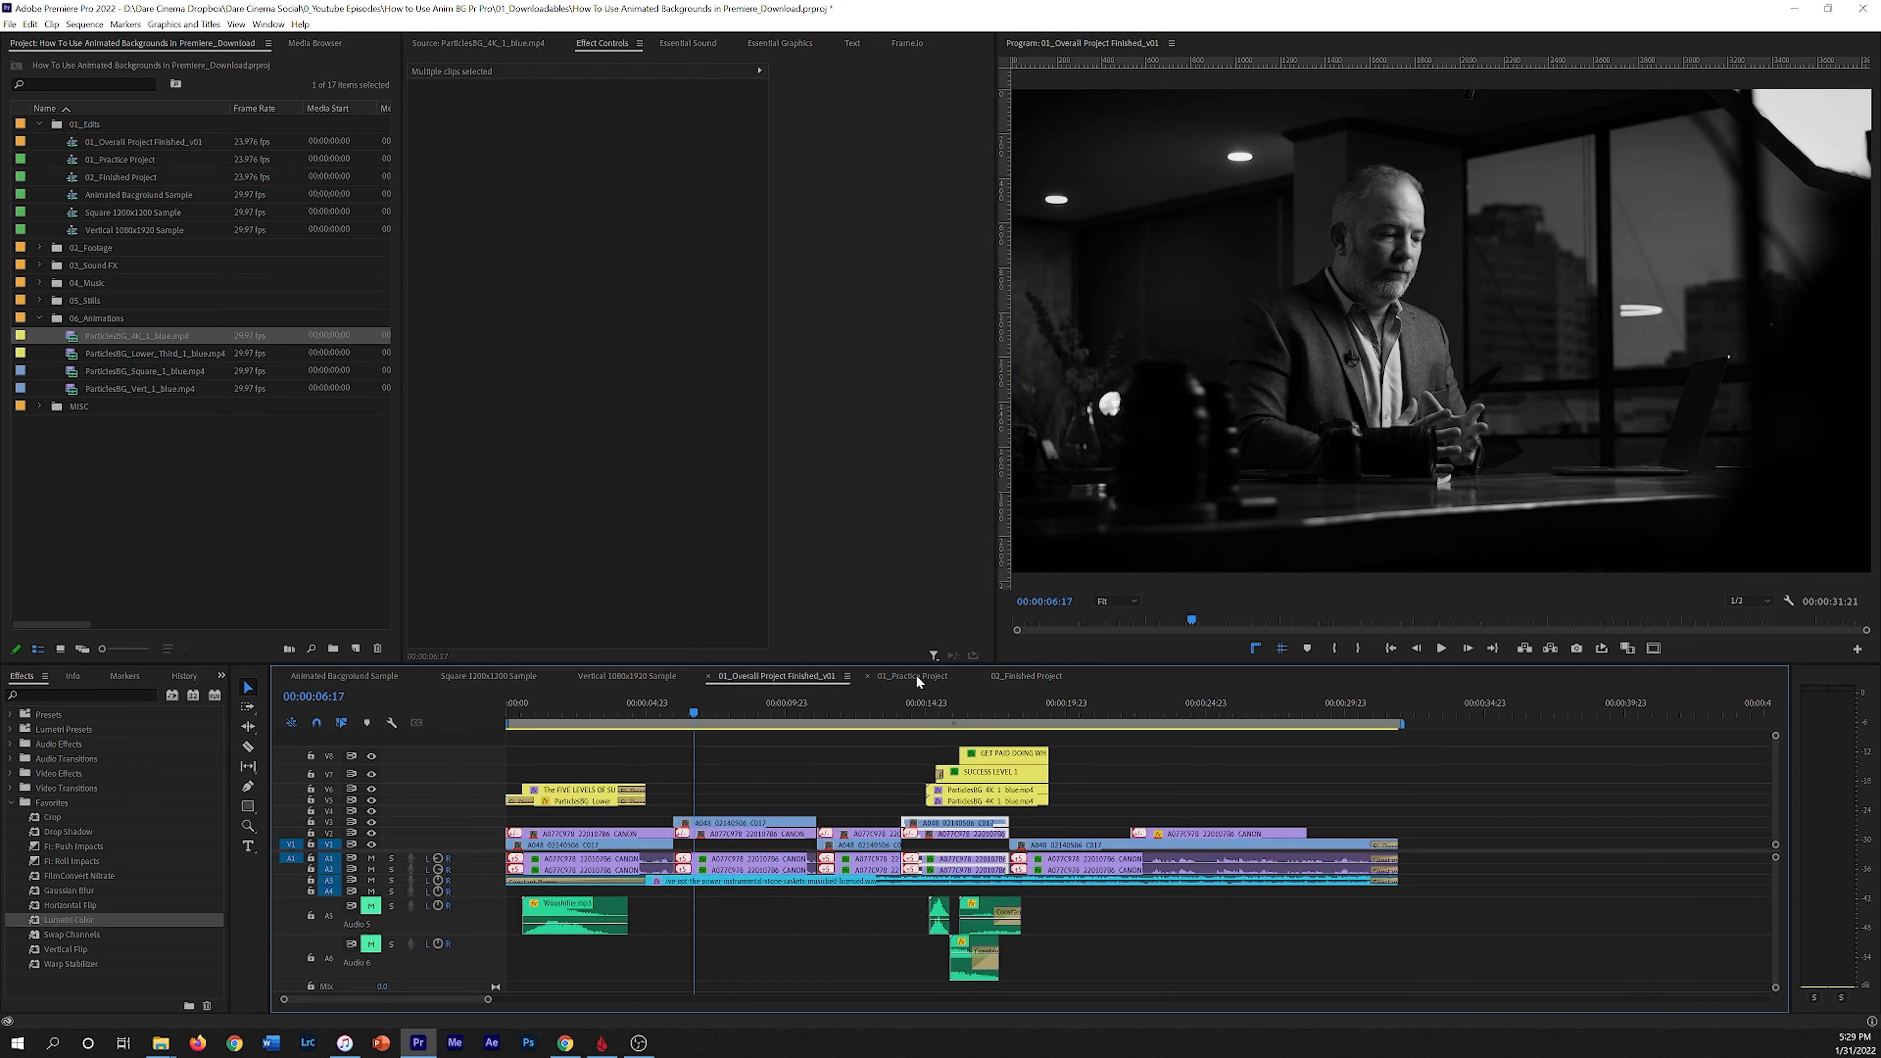
click(914, 675)
Step: Add Position keyframes on the particles clip at 00:00:16:07 and about two seconds later
drag(774, 704, 799, 700)
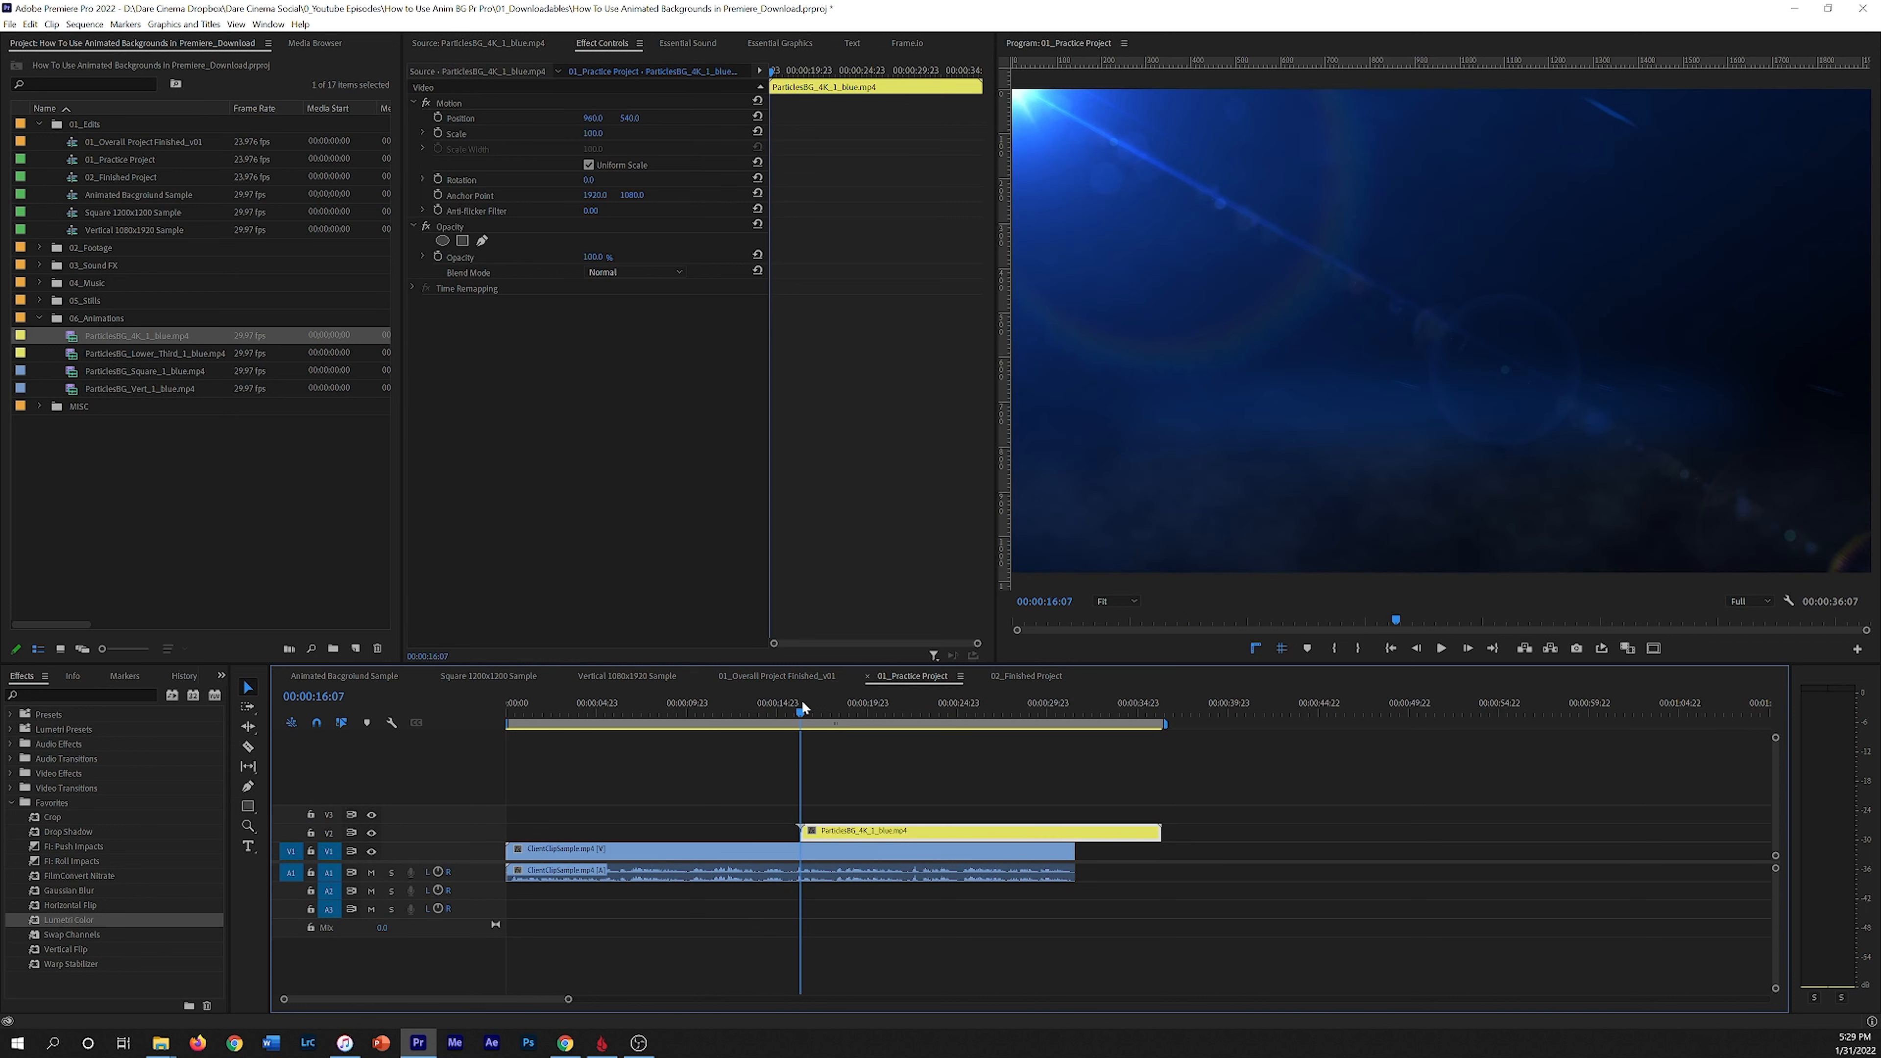
click(800, 708)
click(438, 118)
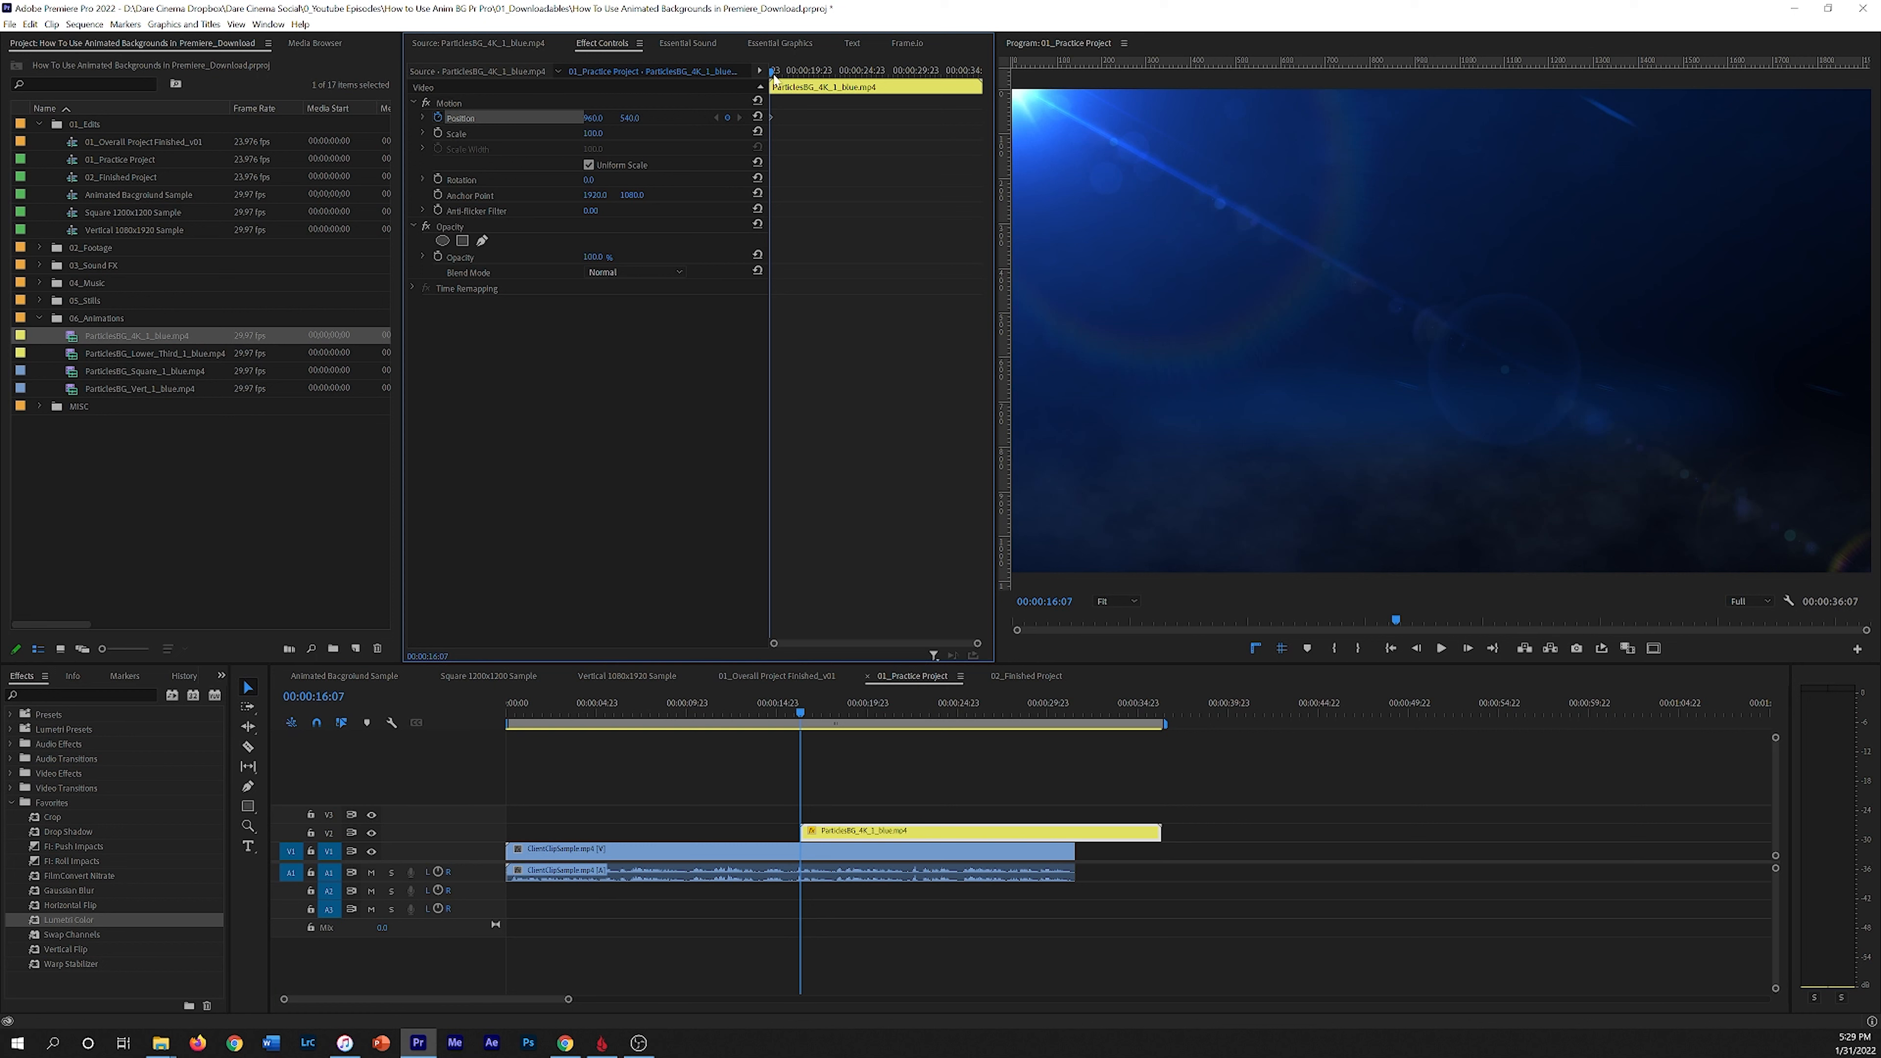
drag(776, 72, 797, 72)
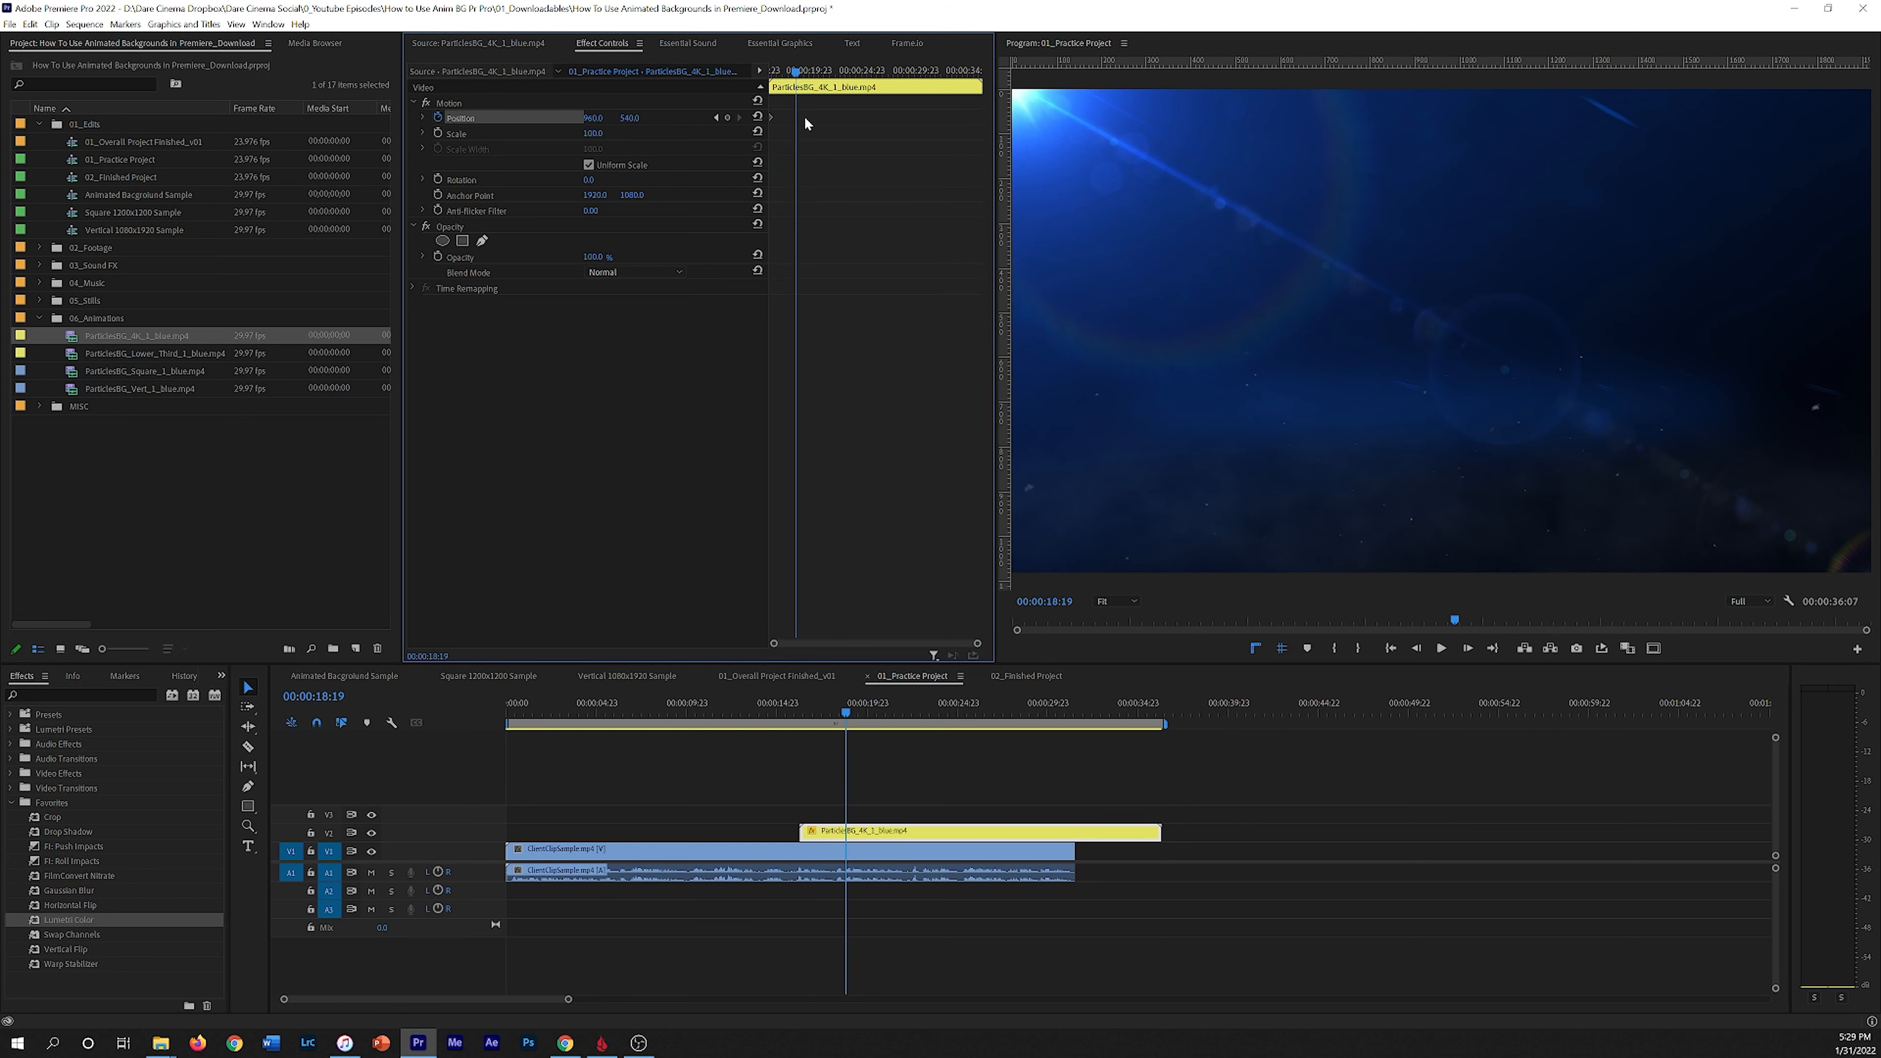
click(867, 836)
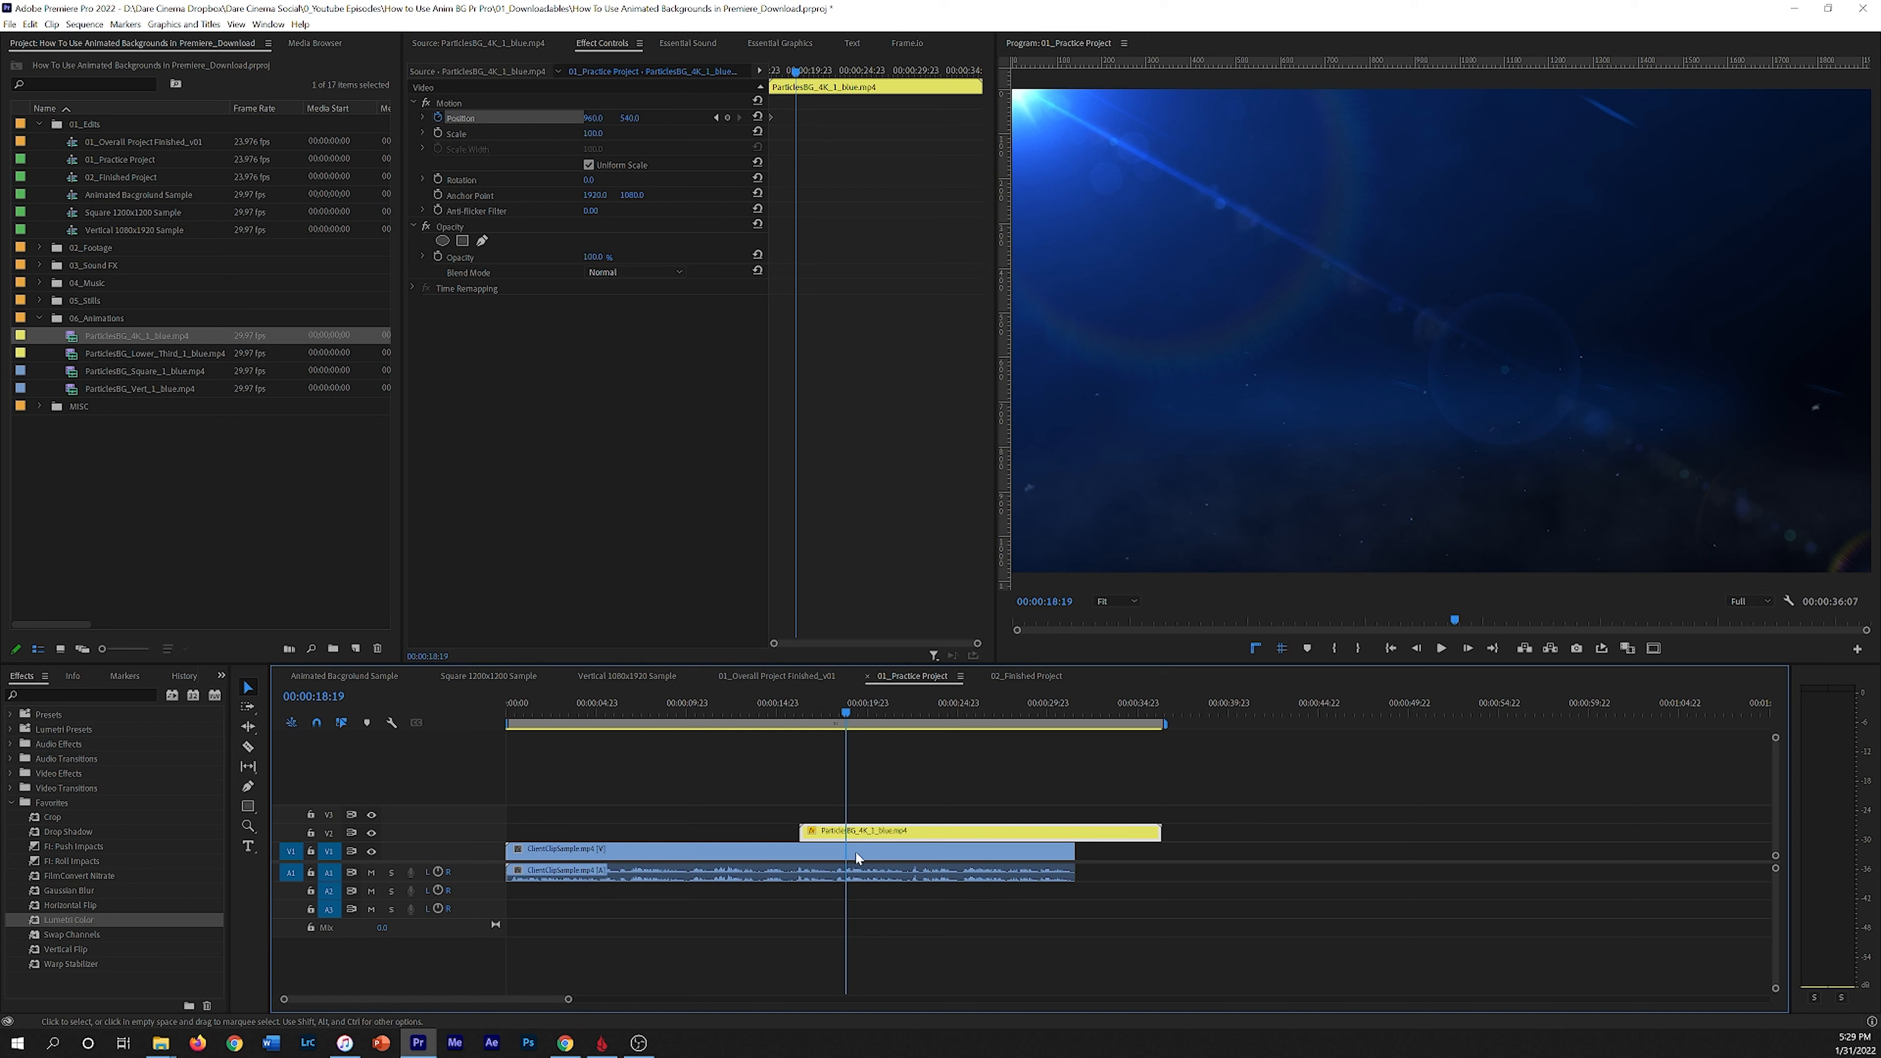
click(728, 117)
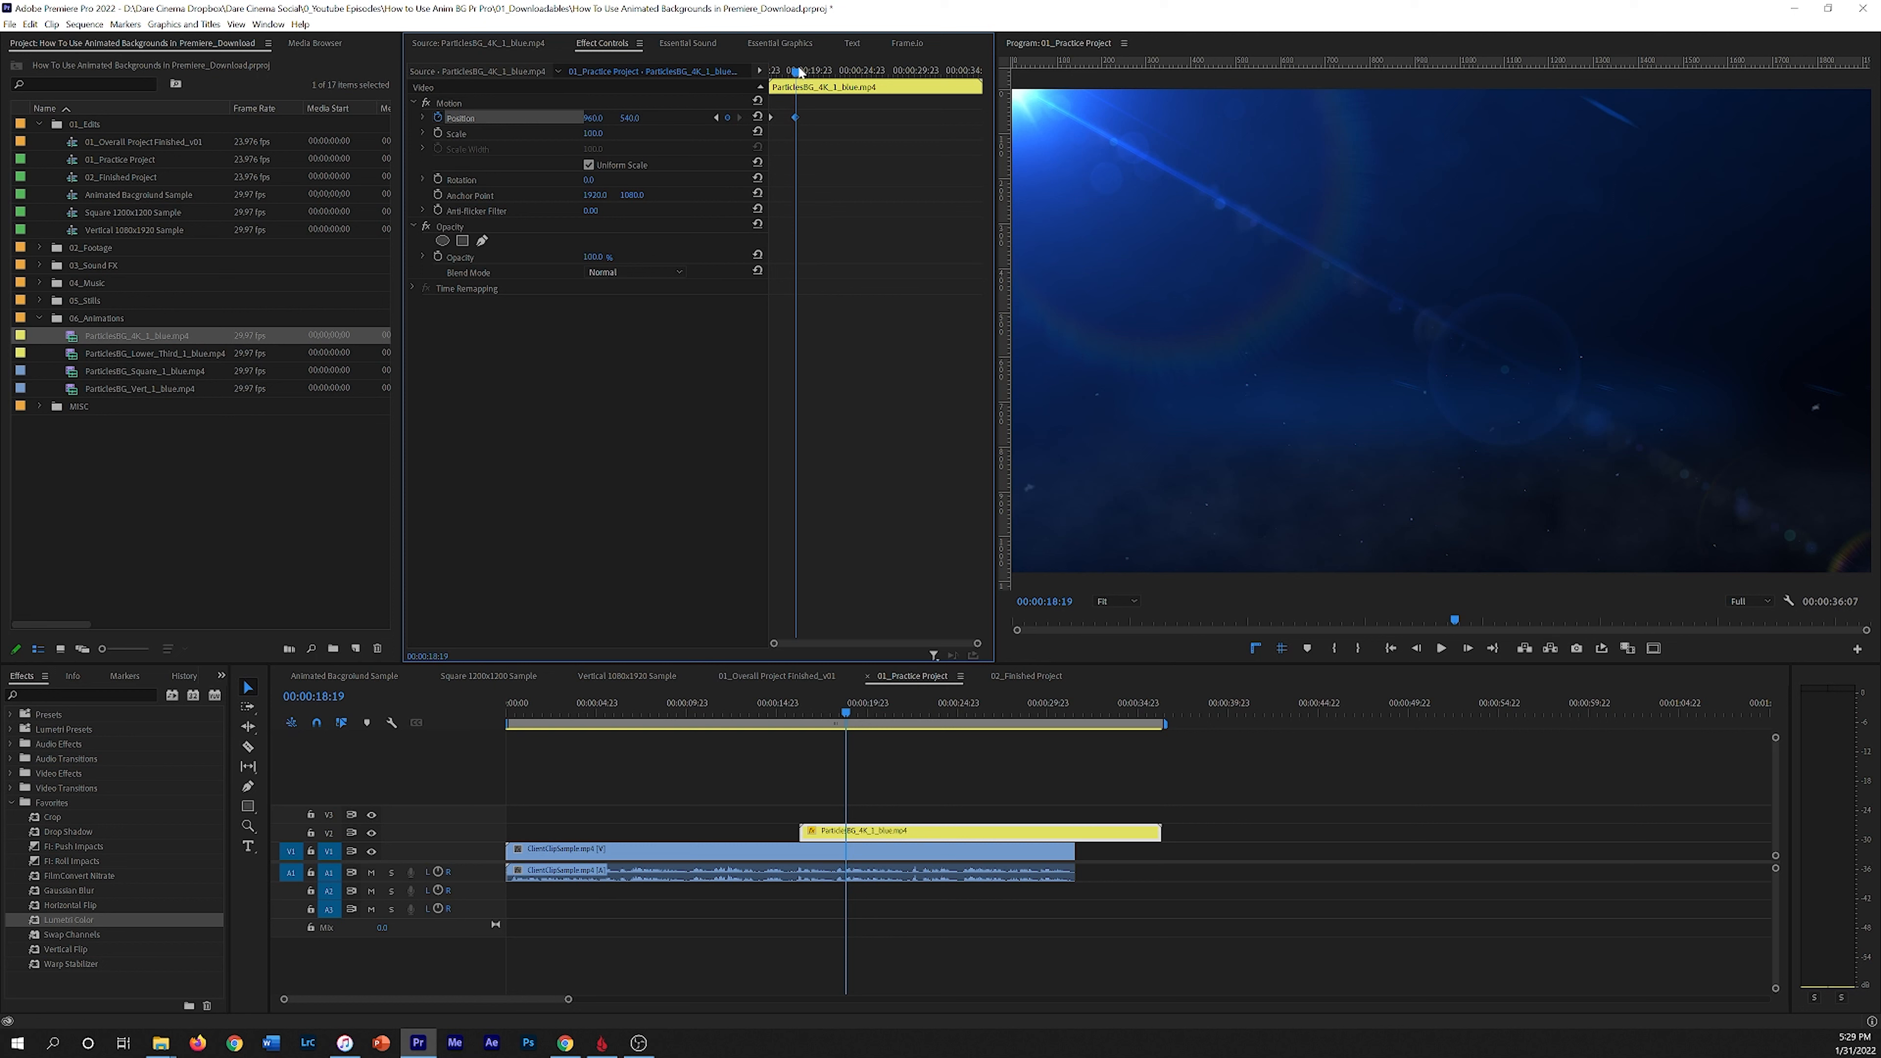
Step: Set the first Position keyframe's vertical value to about -552 so the particles slide in from above, and play it back
drag(796, 72, 776, 76)
drag(638, 120, 109, 120)
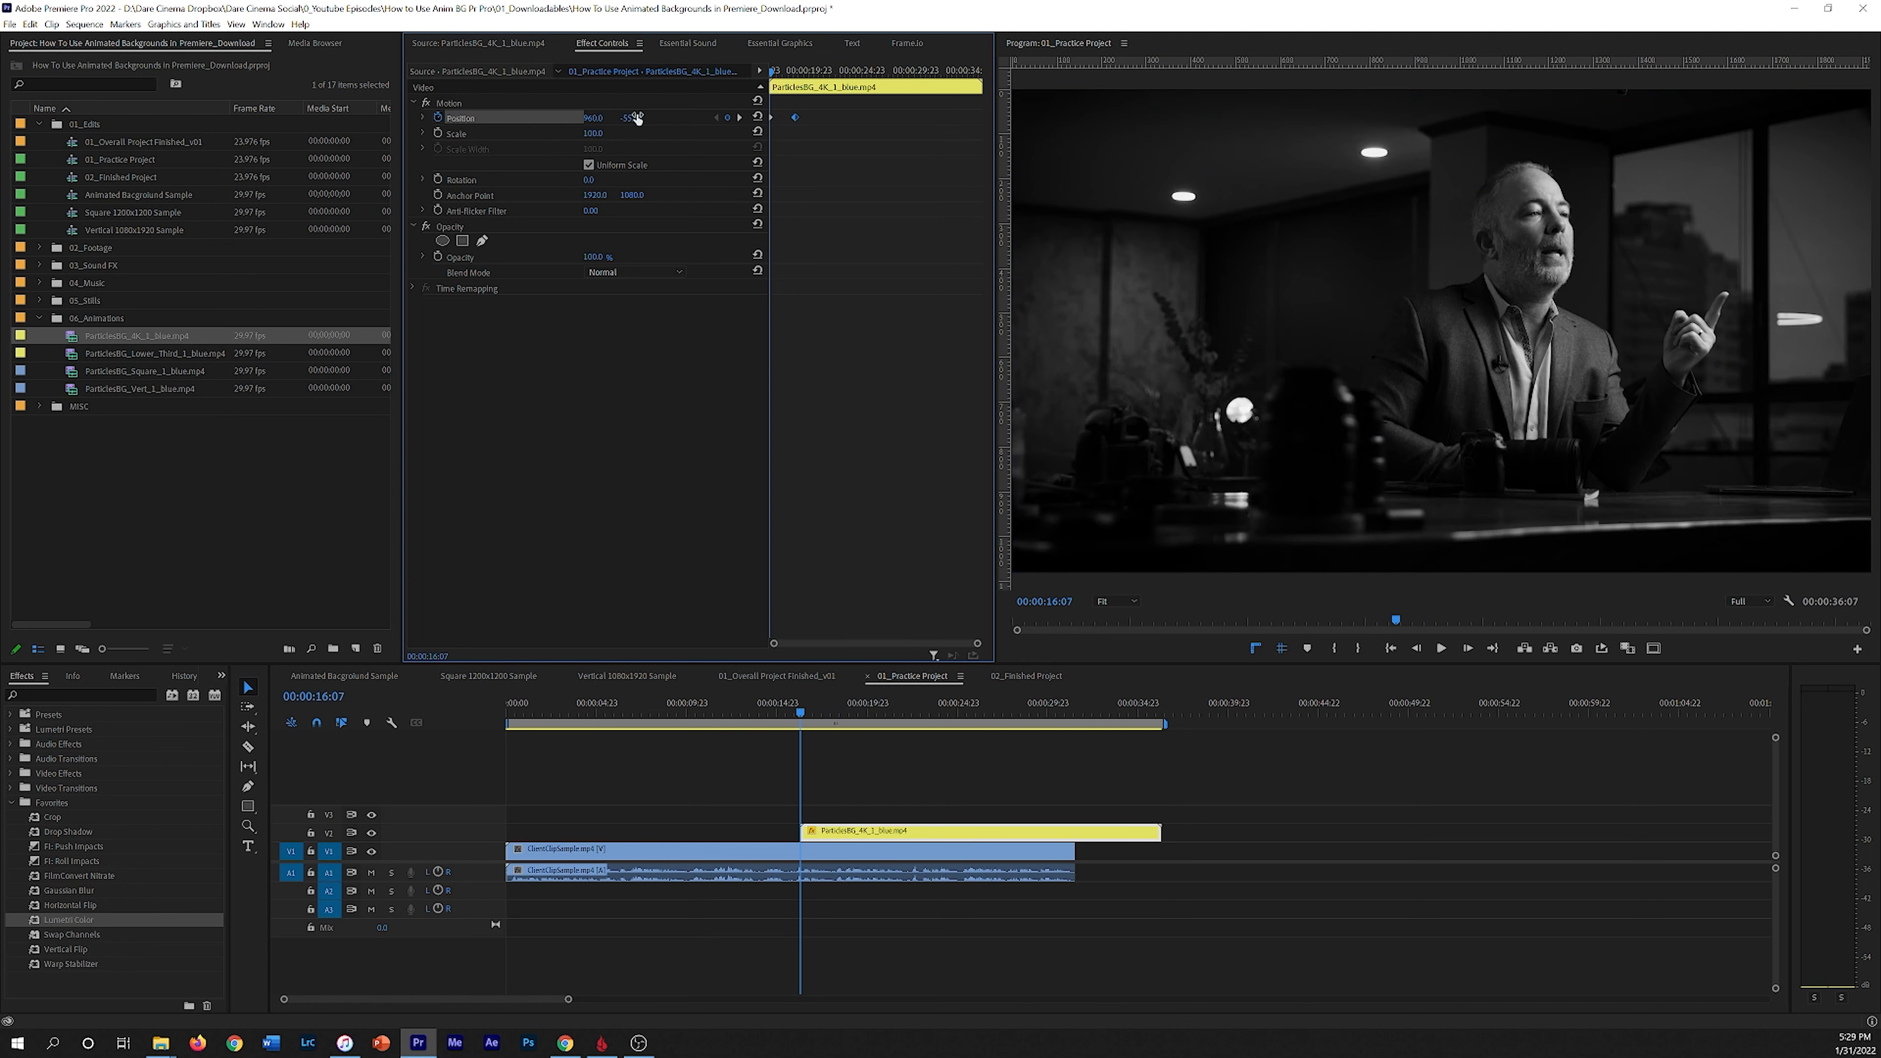
click(771, 713)
key(space)
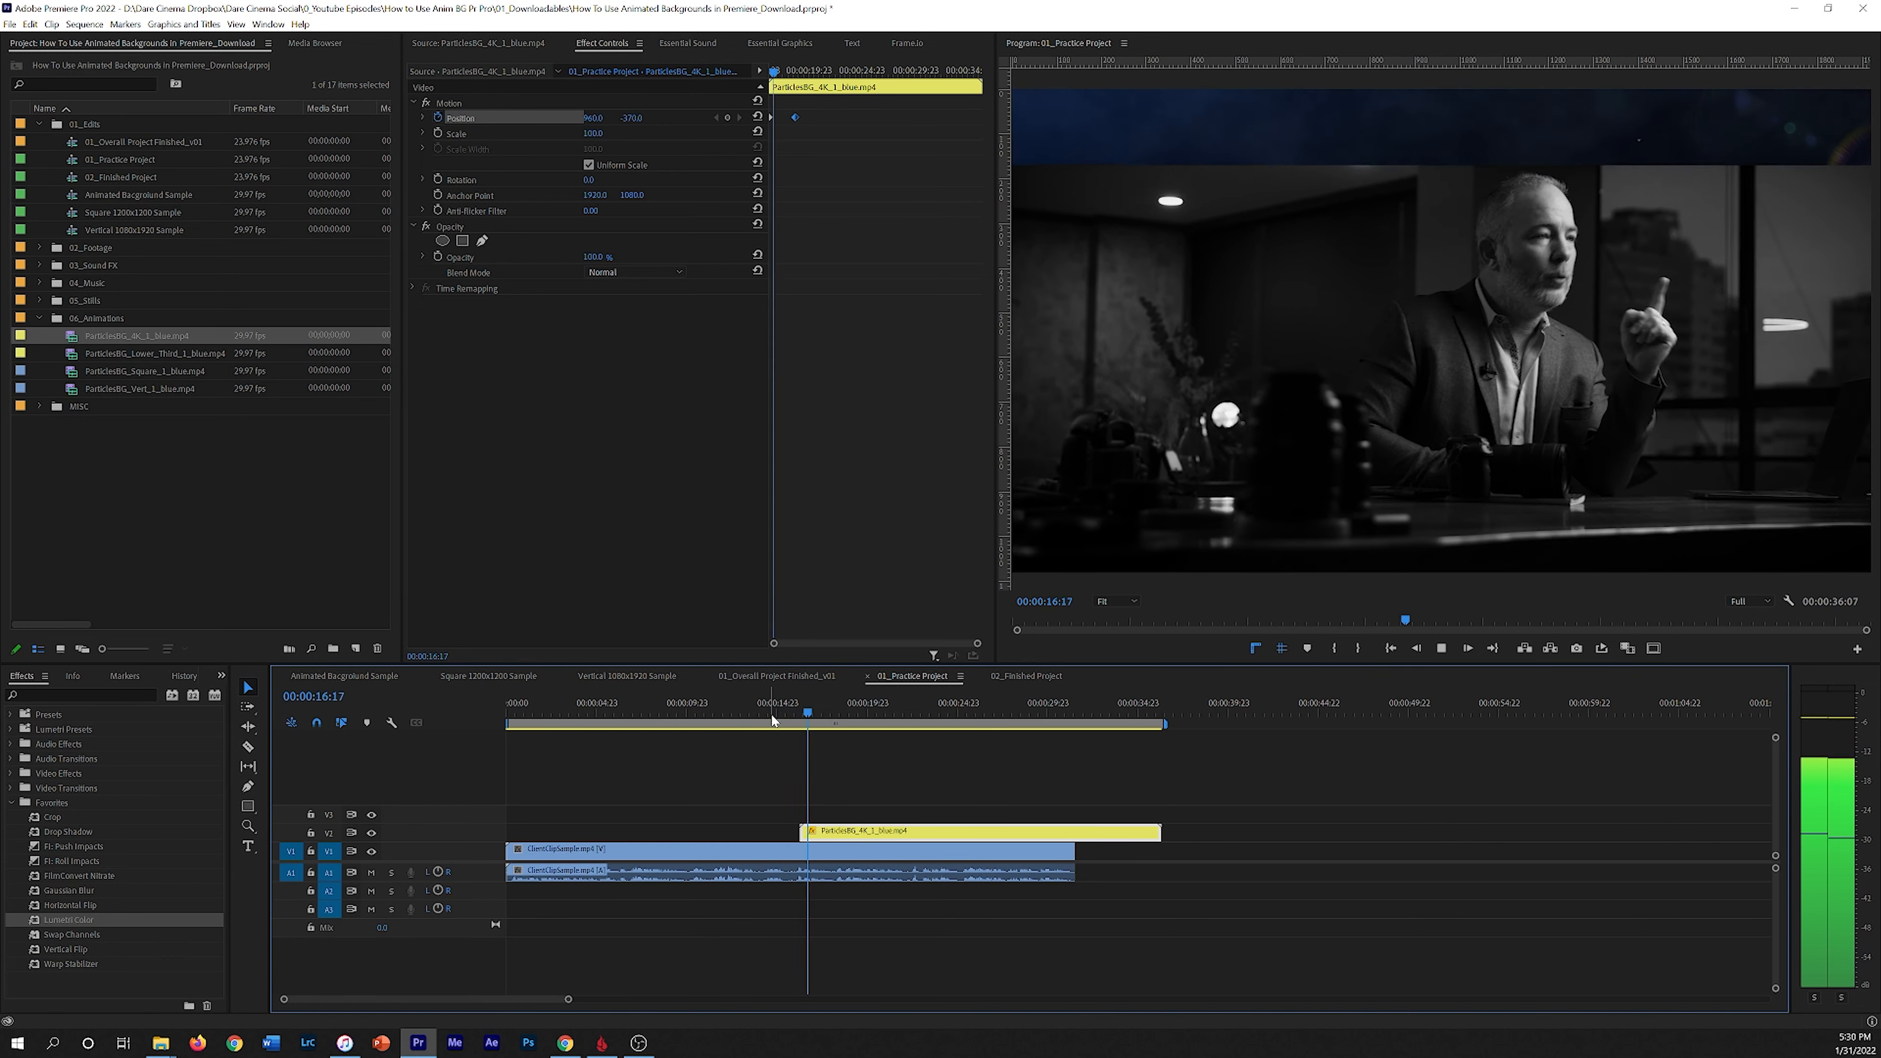
key(space)
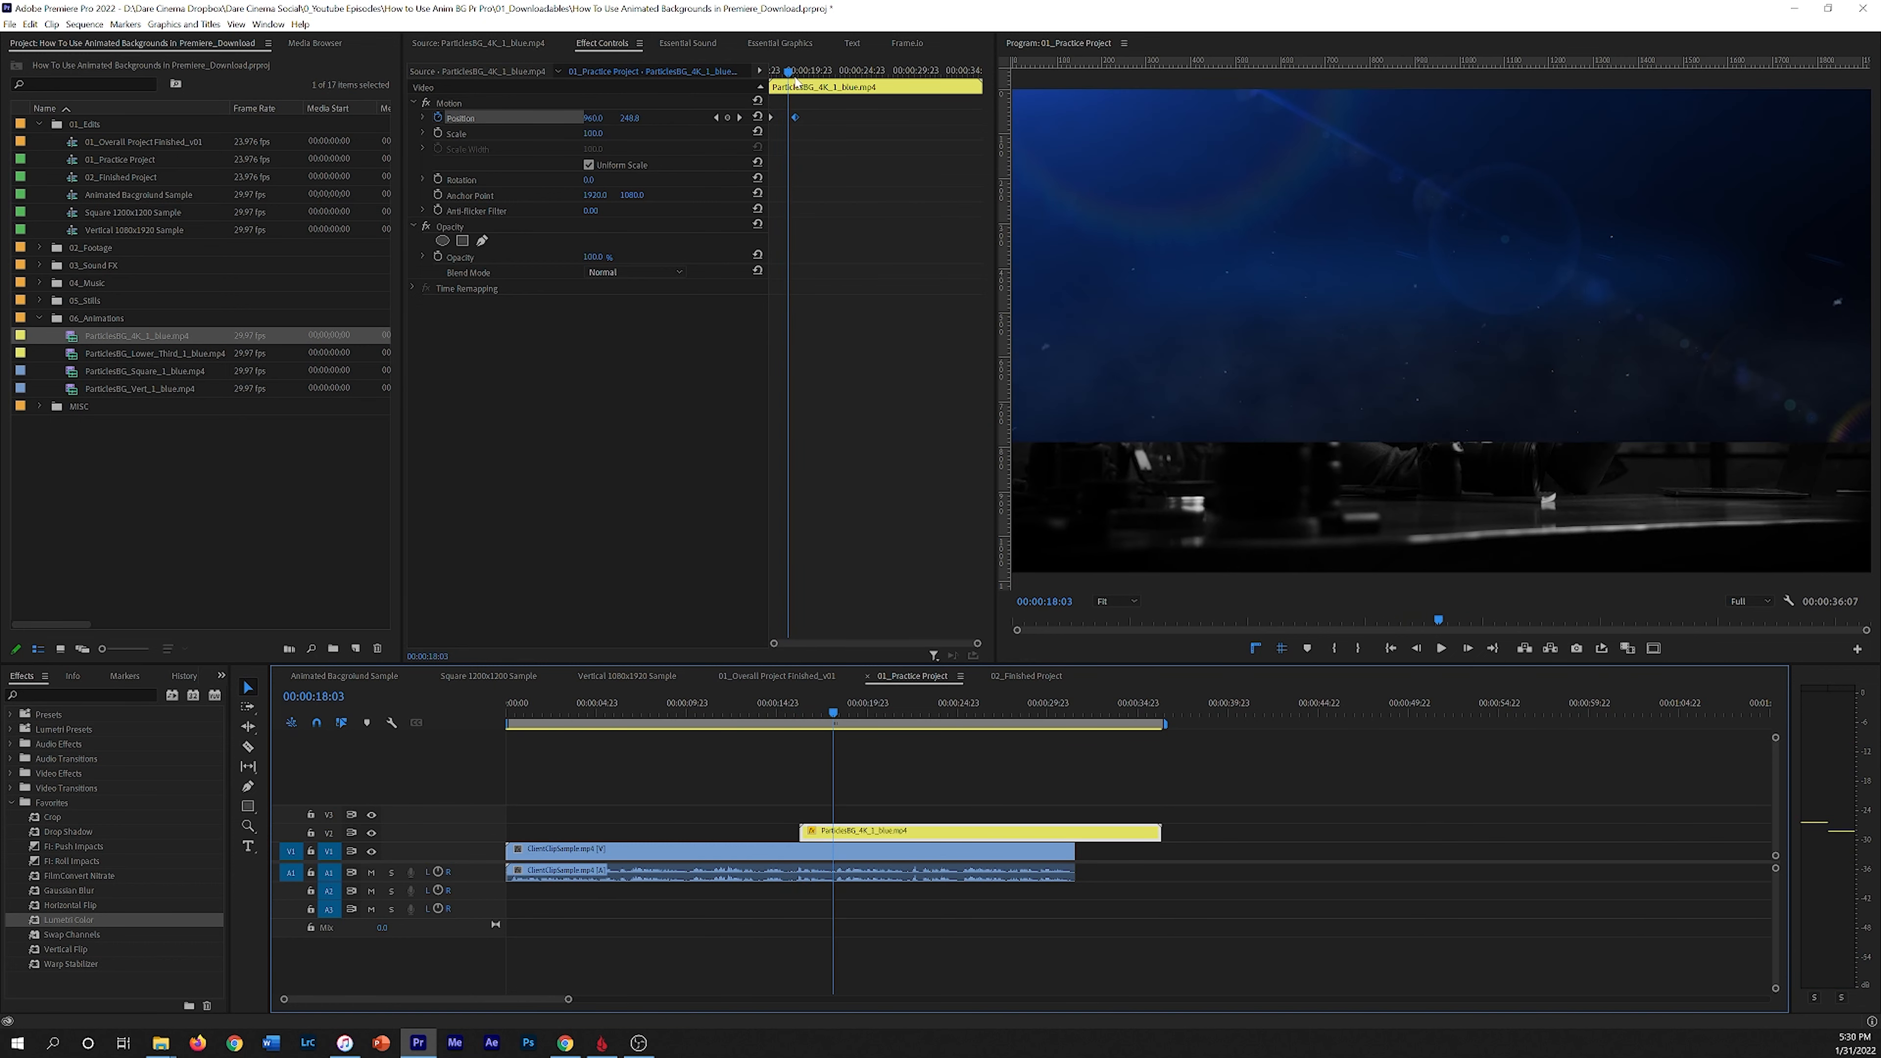
Step: Drag the second Position keyframe earlier to shorten the particles' slide-in, reviewing the playback
drag(790, 74, 740, 75)
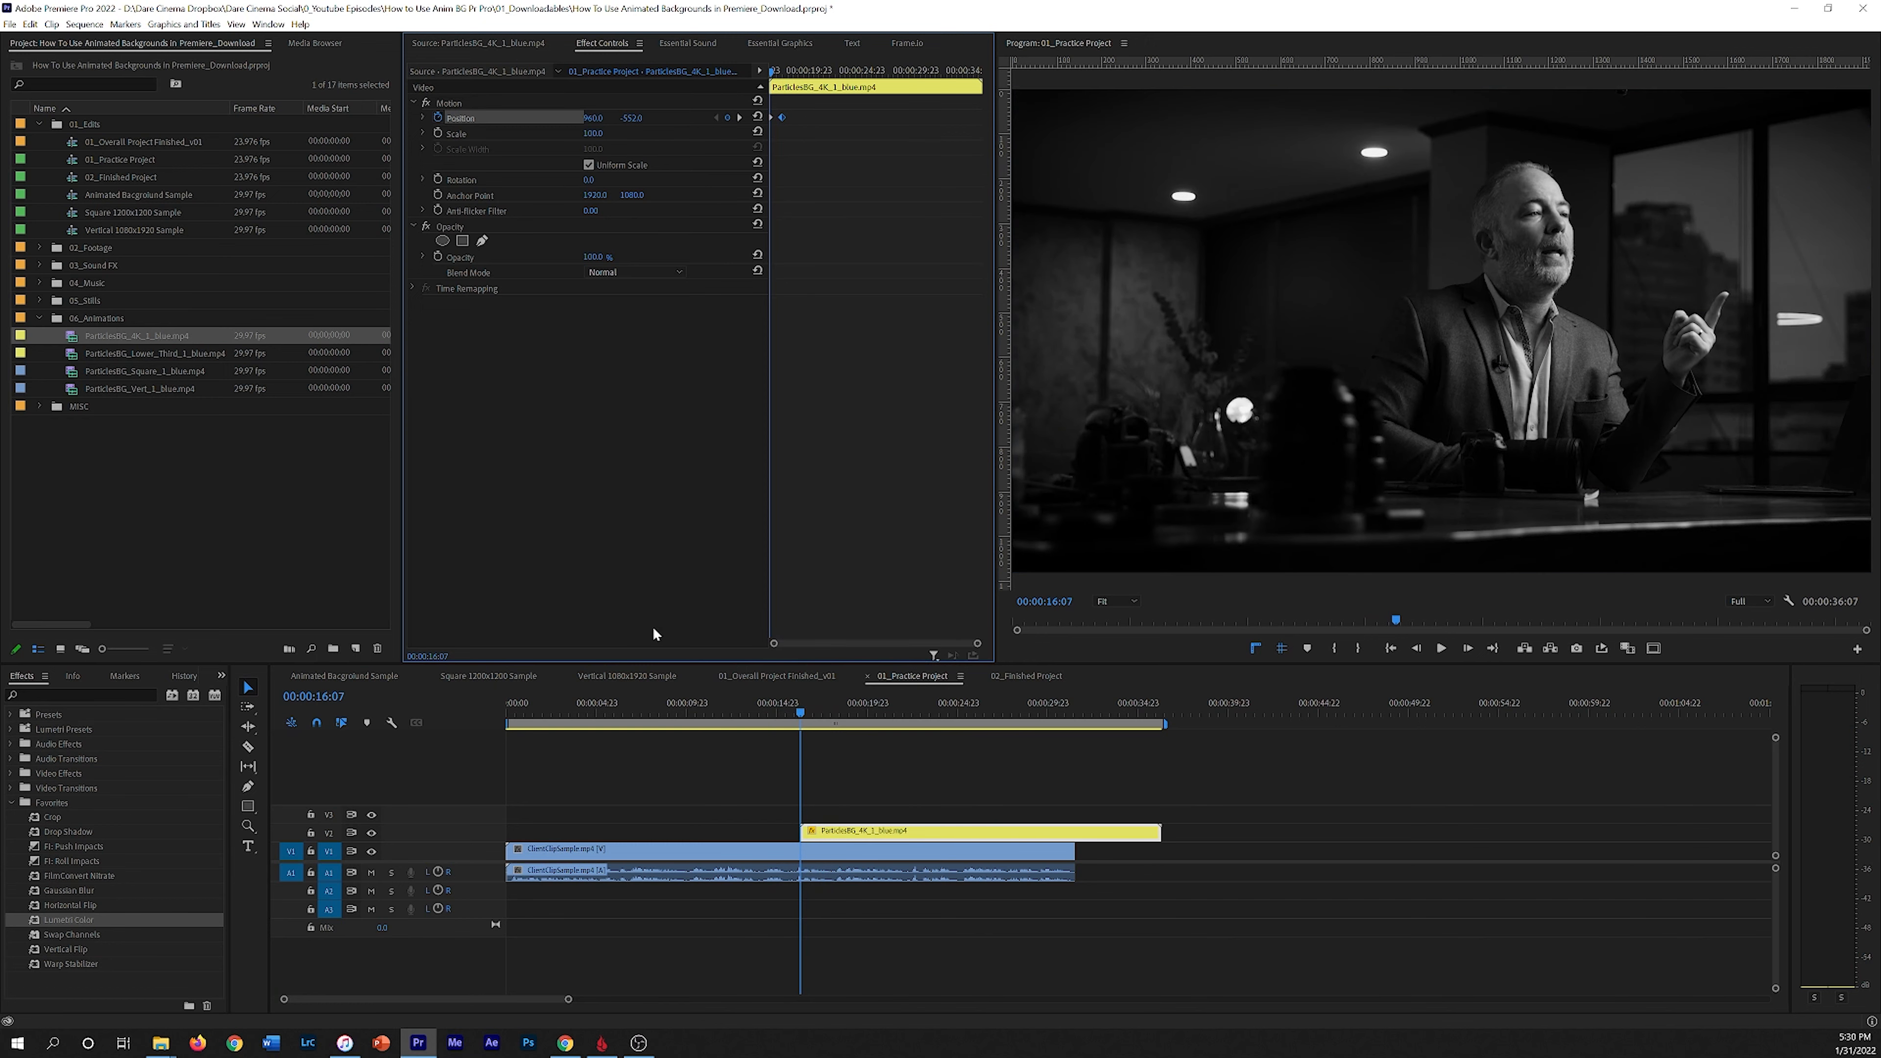
key(space)
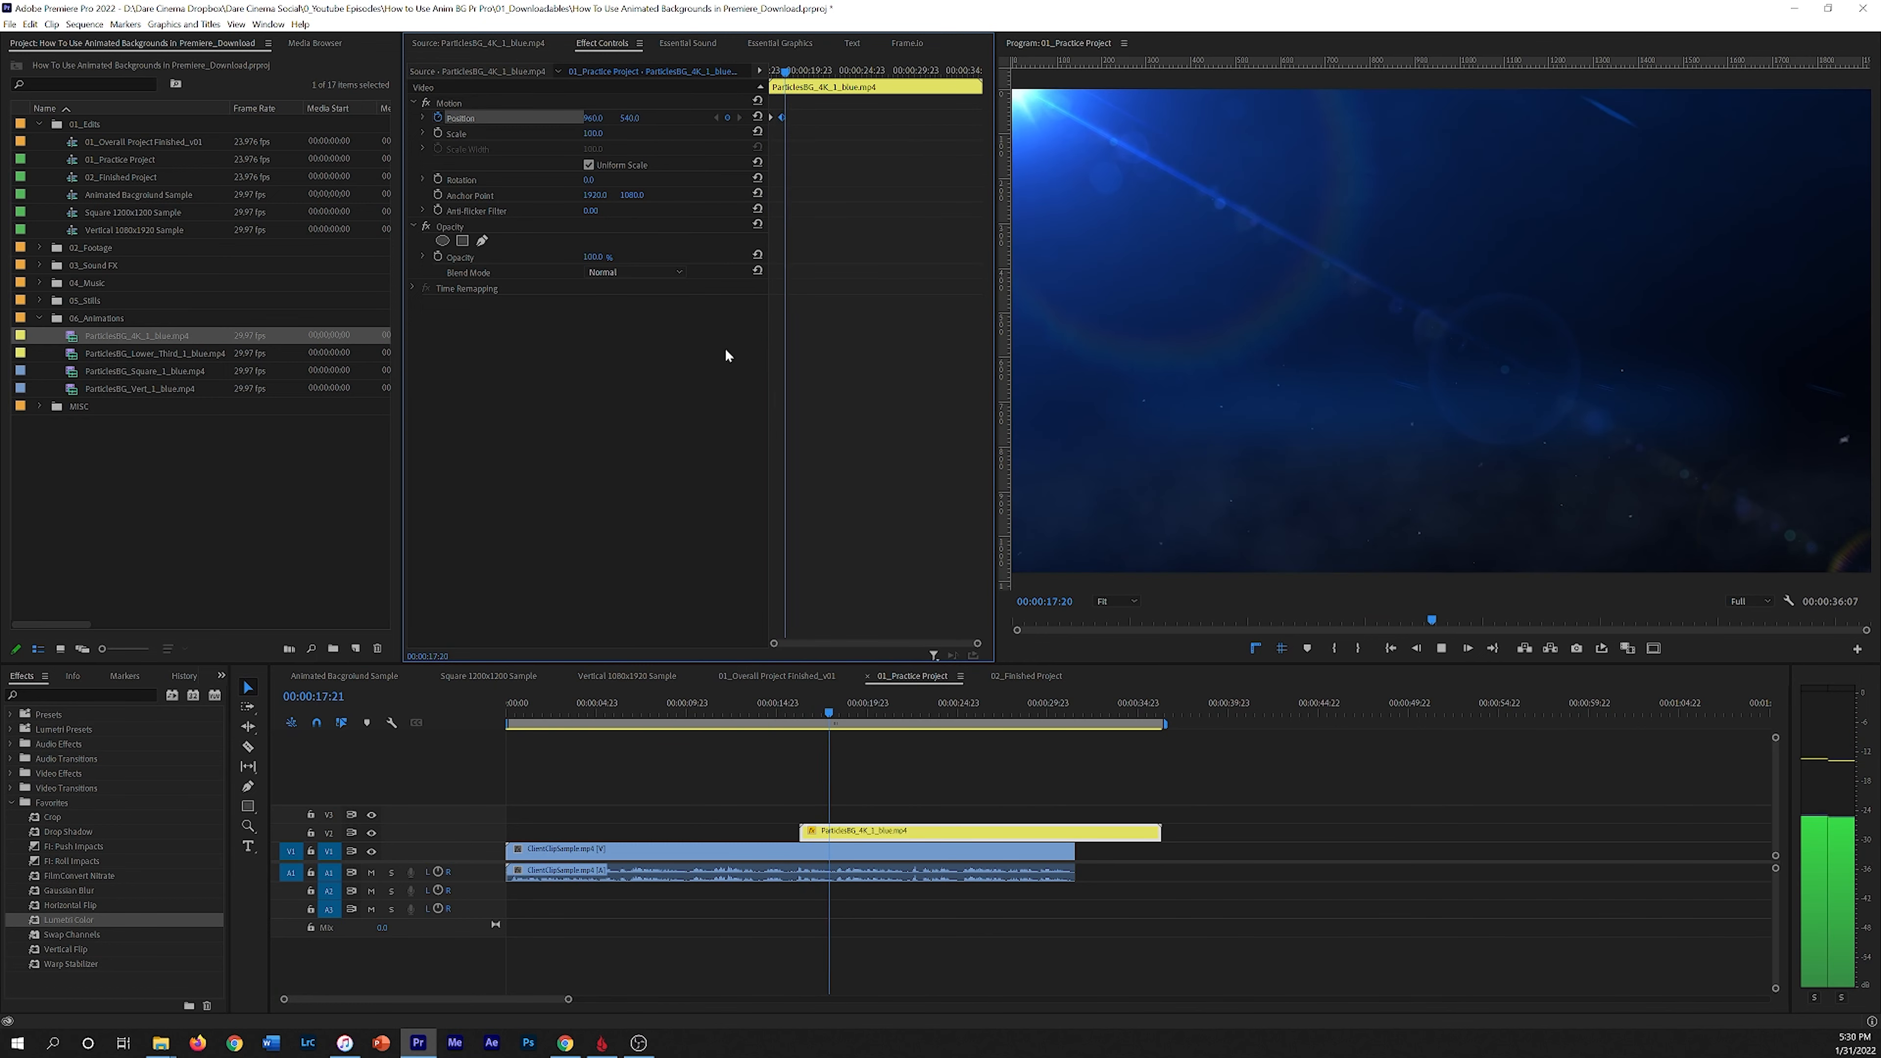
key(space)
drag(774, 643, 827, 644)
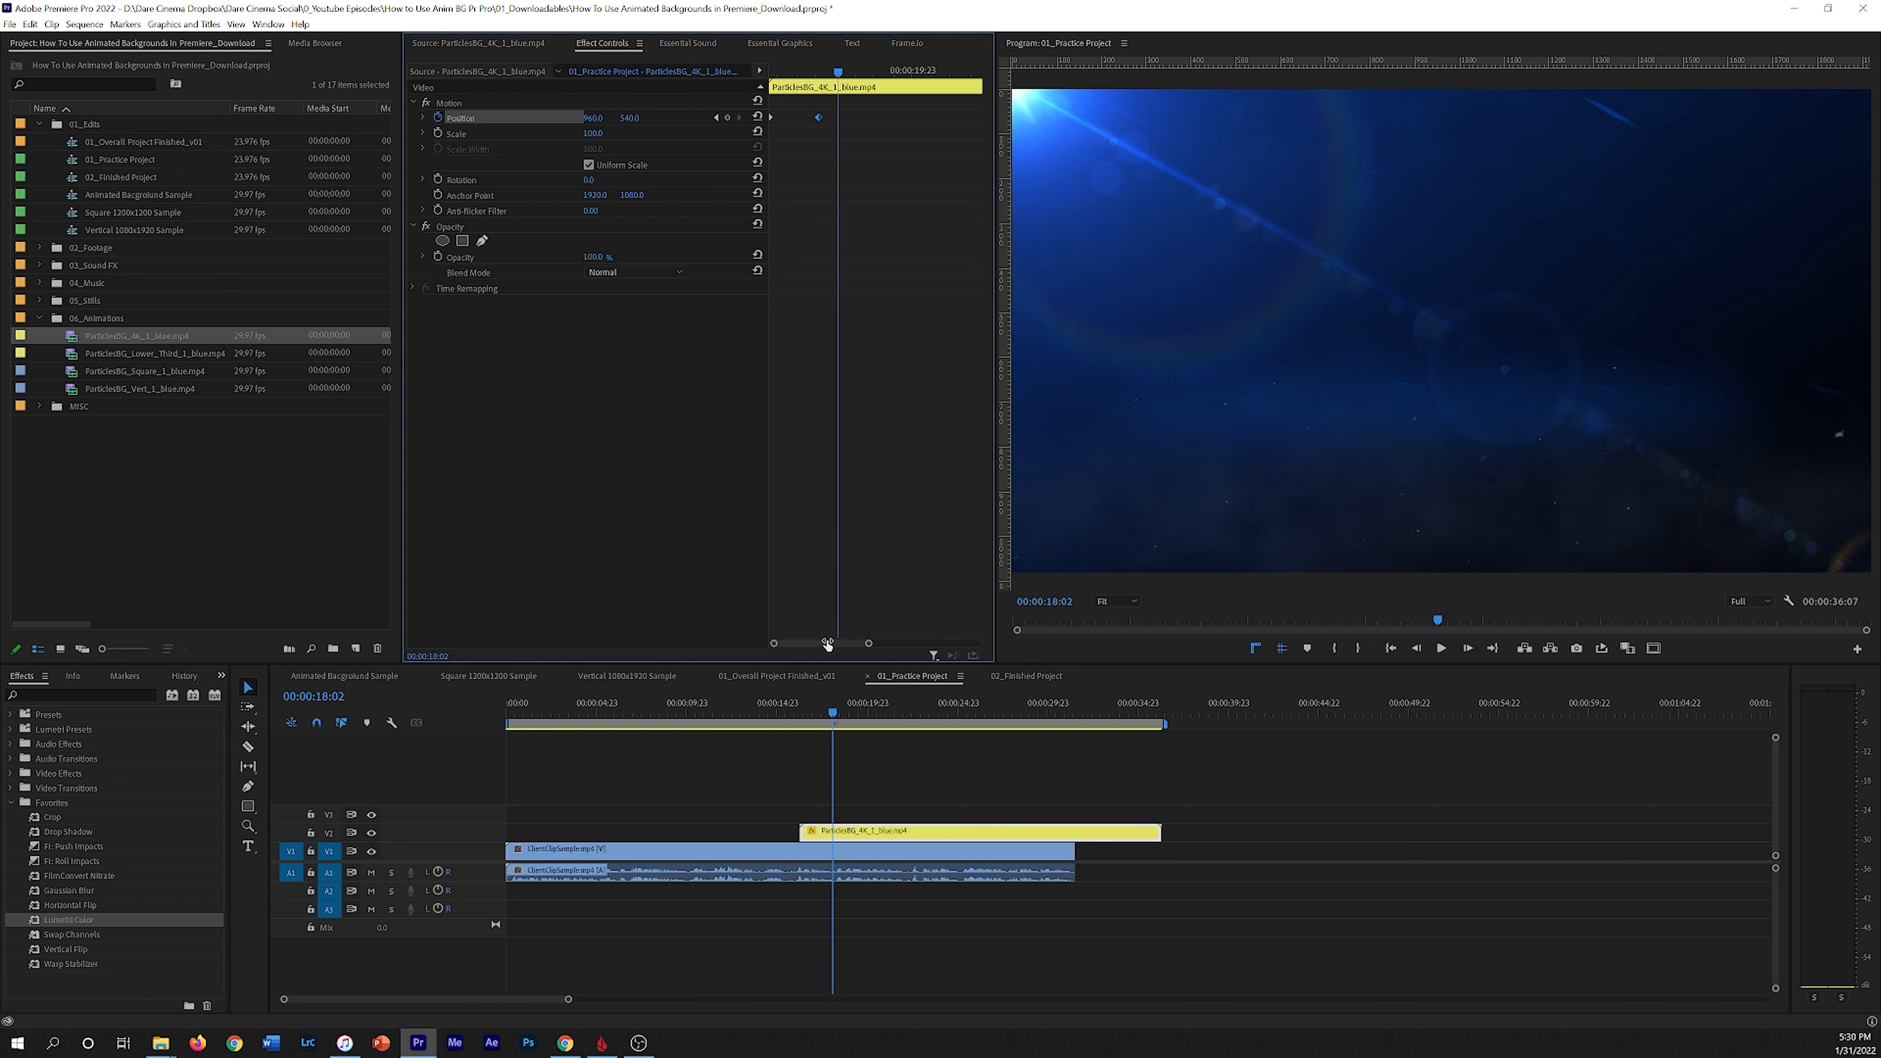
drag(834, 88, 741, 65)
key(space)
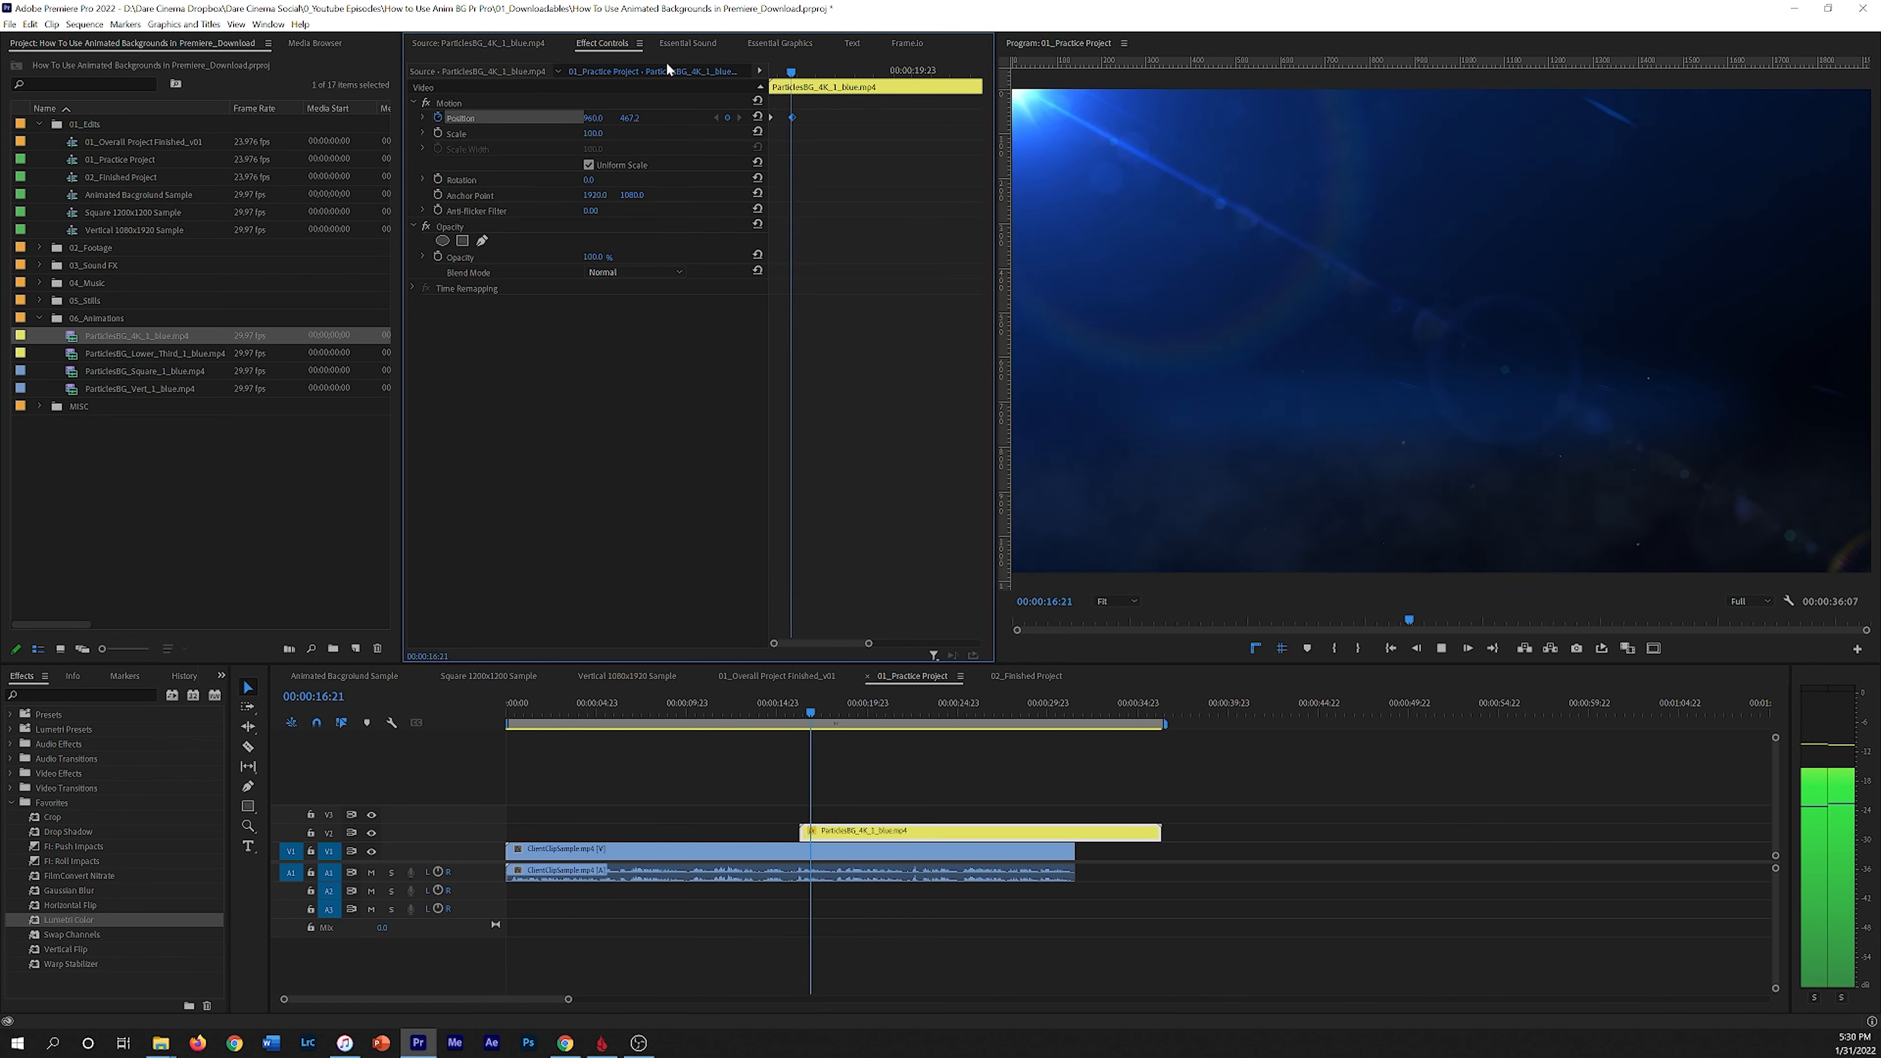
key(space)
drag(825, 72, 787, 117)
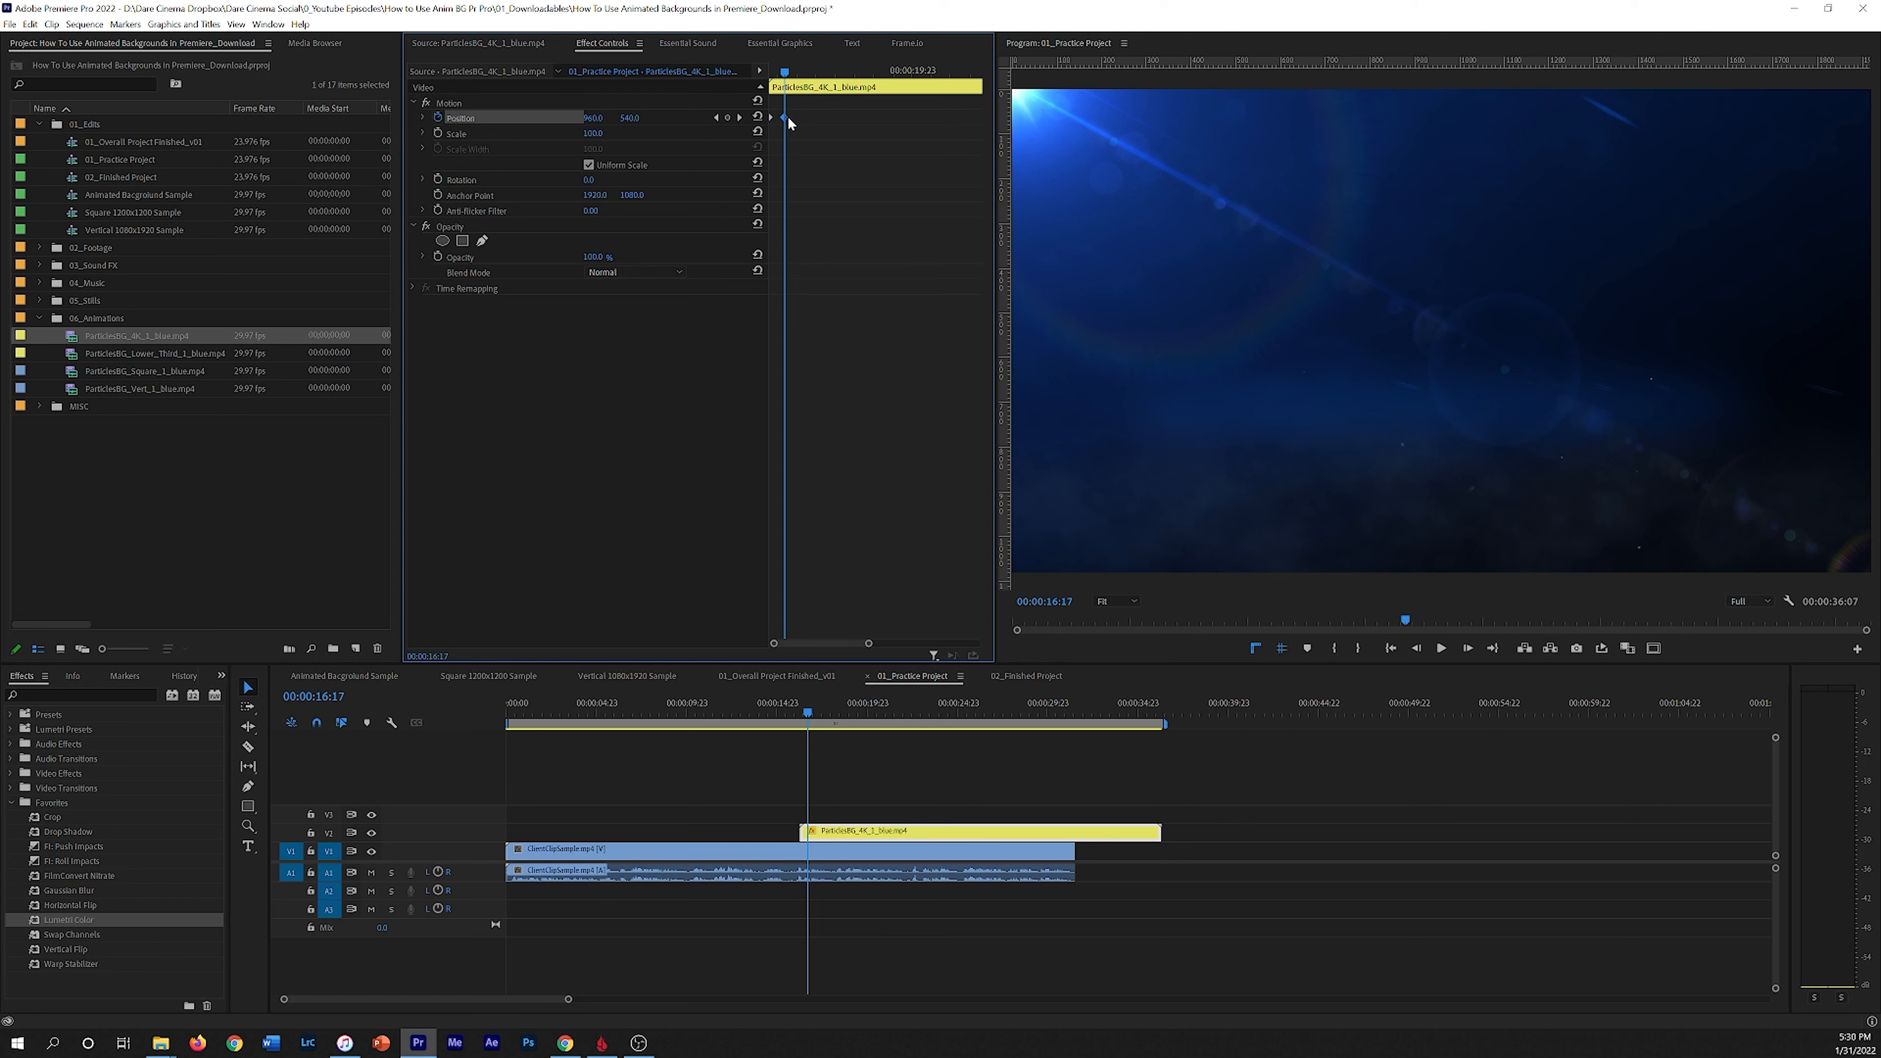
Step: Play and scrub through the particles clip's Position animation to review the slide-in timing
key(space)
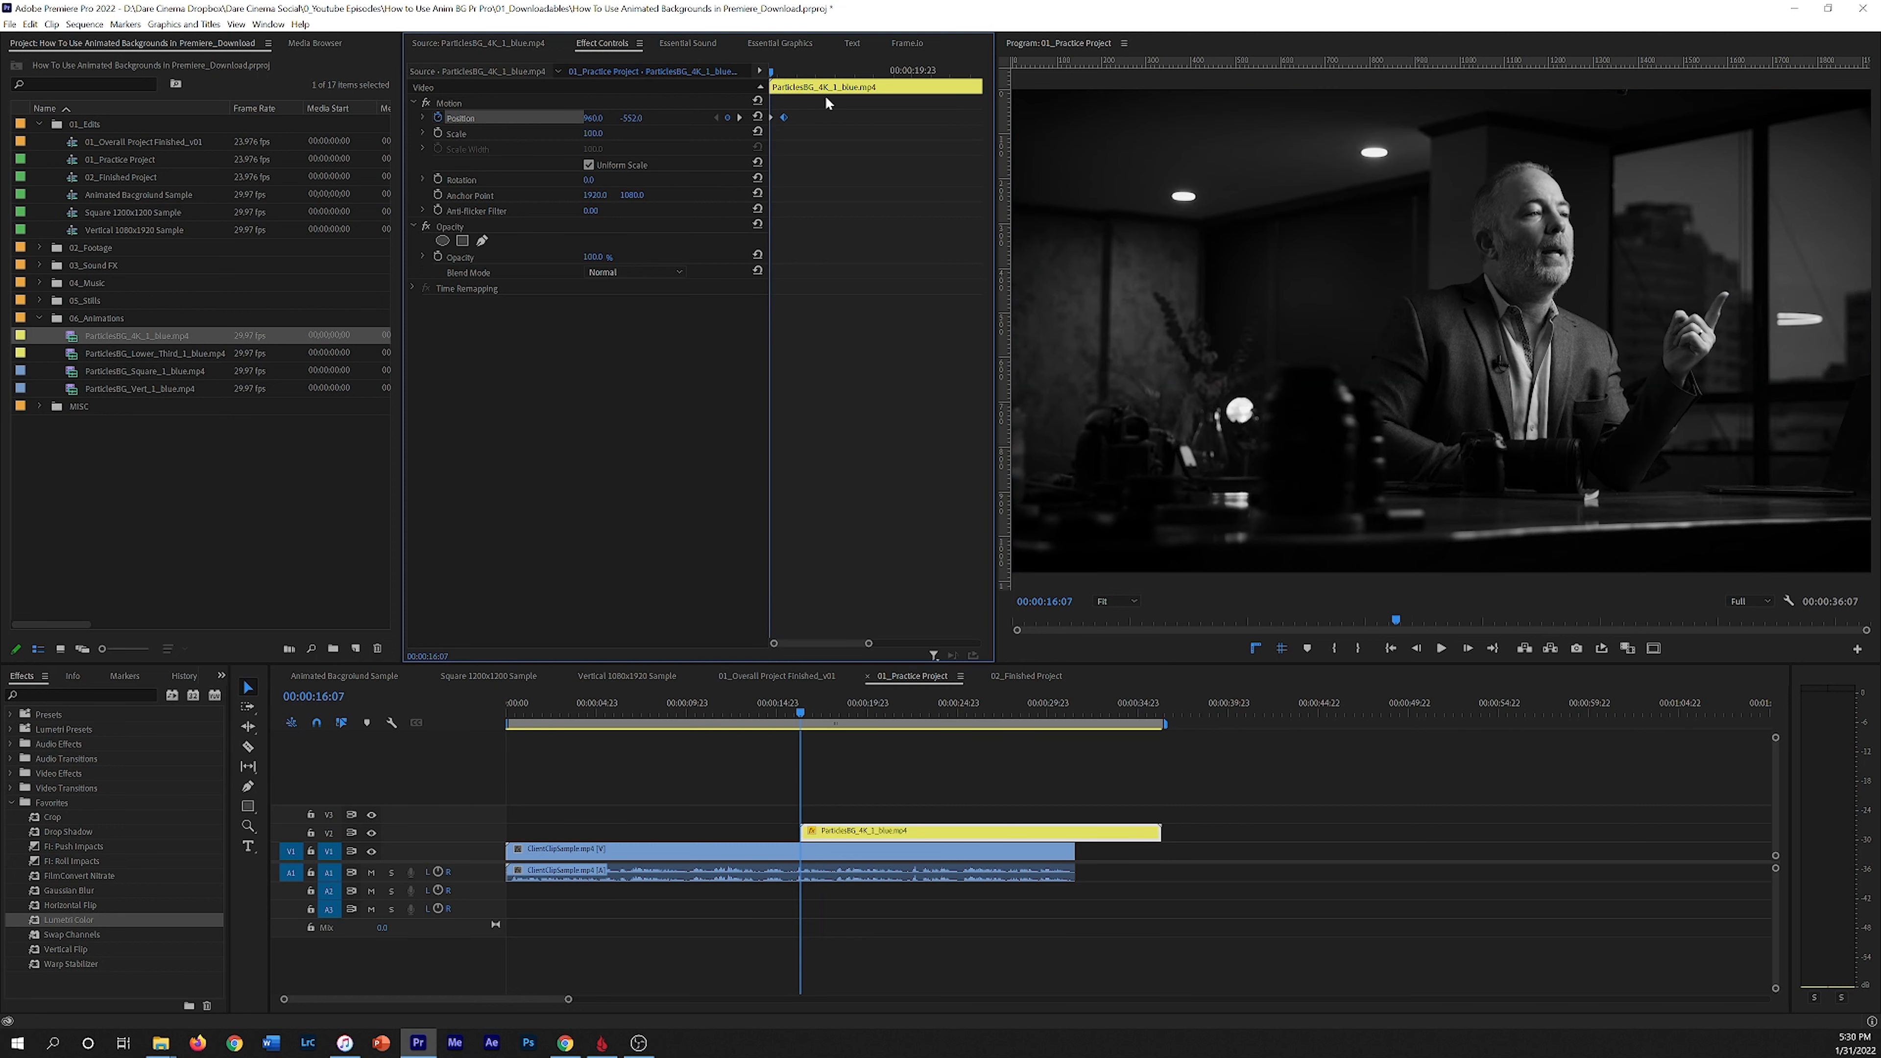
key(space)
drag(832, 72, 687, 77)
key(space)
key(space)
drag(827, 72, 700, 86)
click(785, 72)
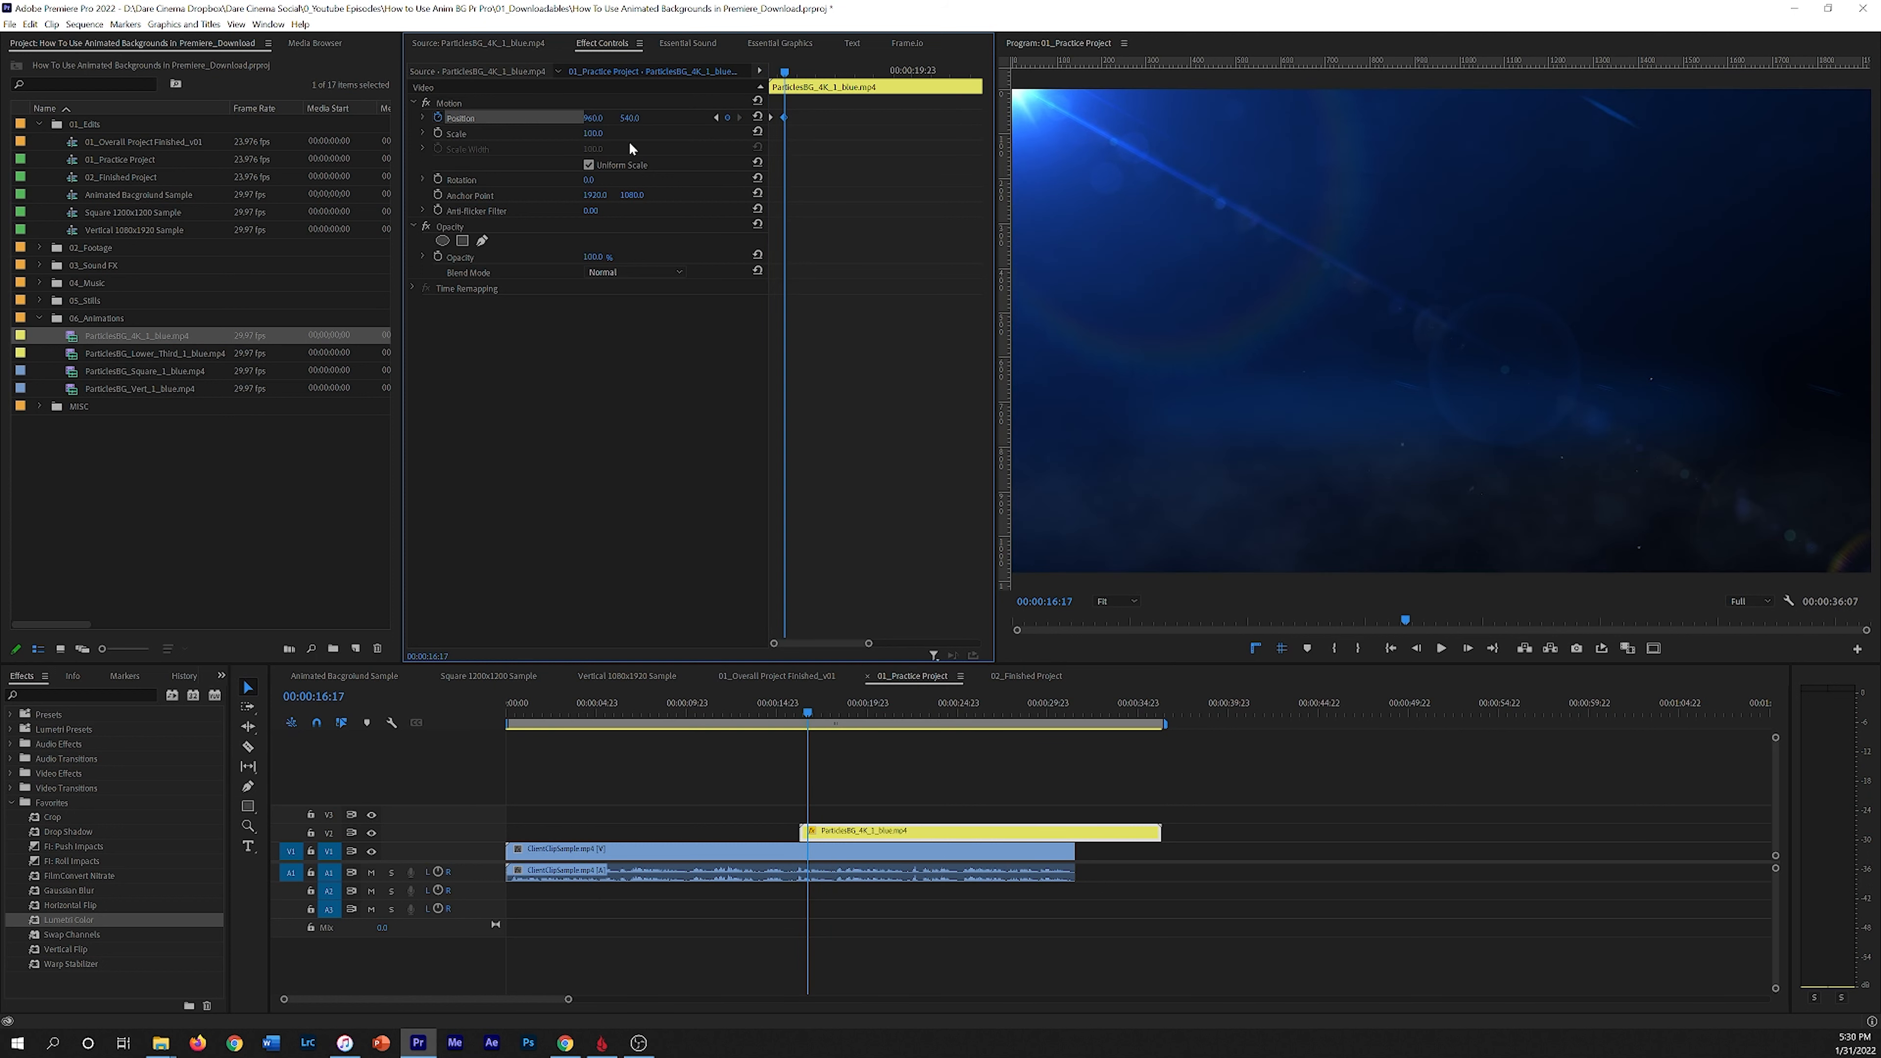
mouse_move(593, 117)
mouse_down()
mouse_move(518, 117)
mouse_move(651, 117)
mouse_move(474, 117)
mouse_move(627, 130)
mouse_up()
click(716, 117)
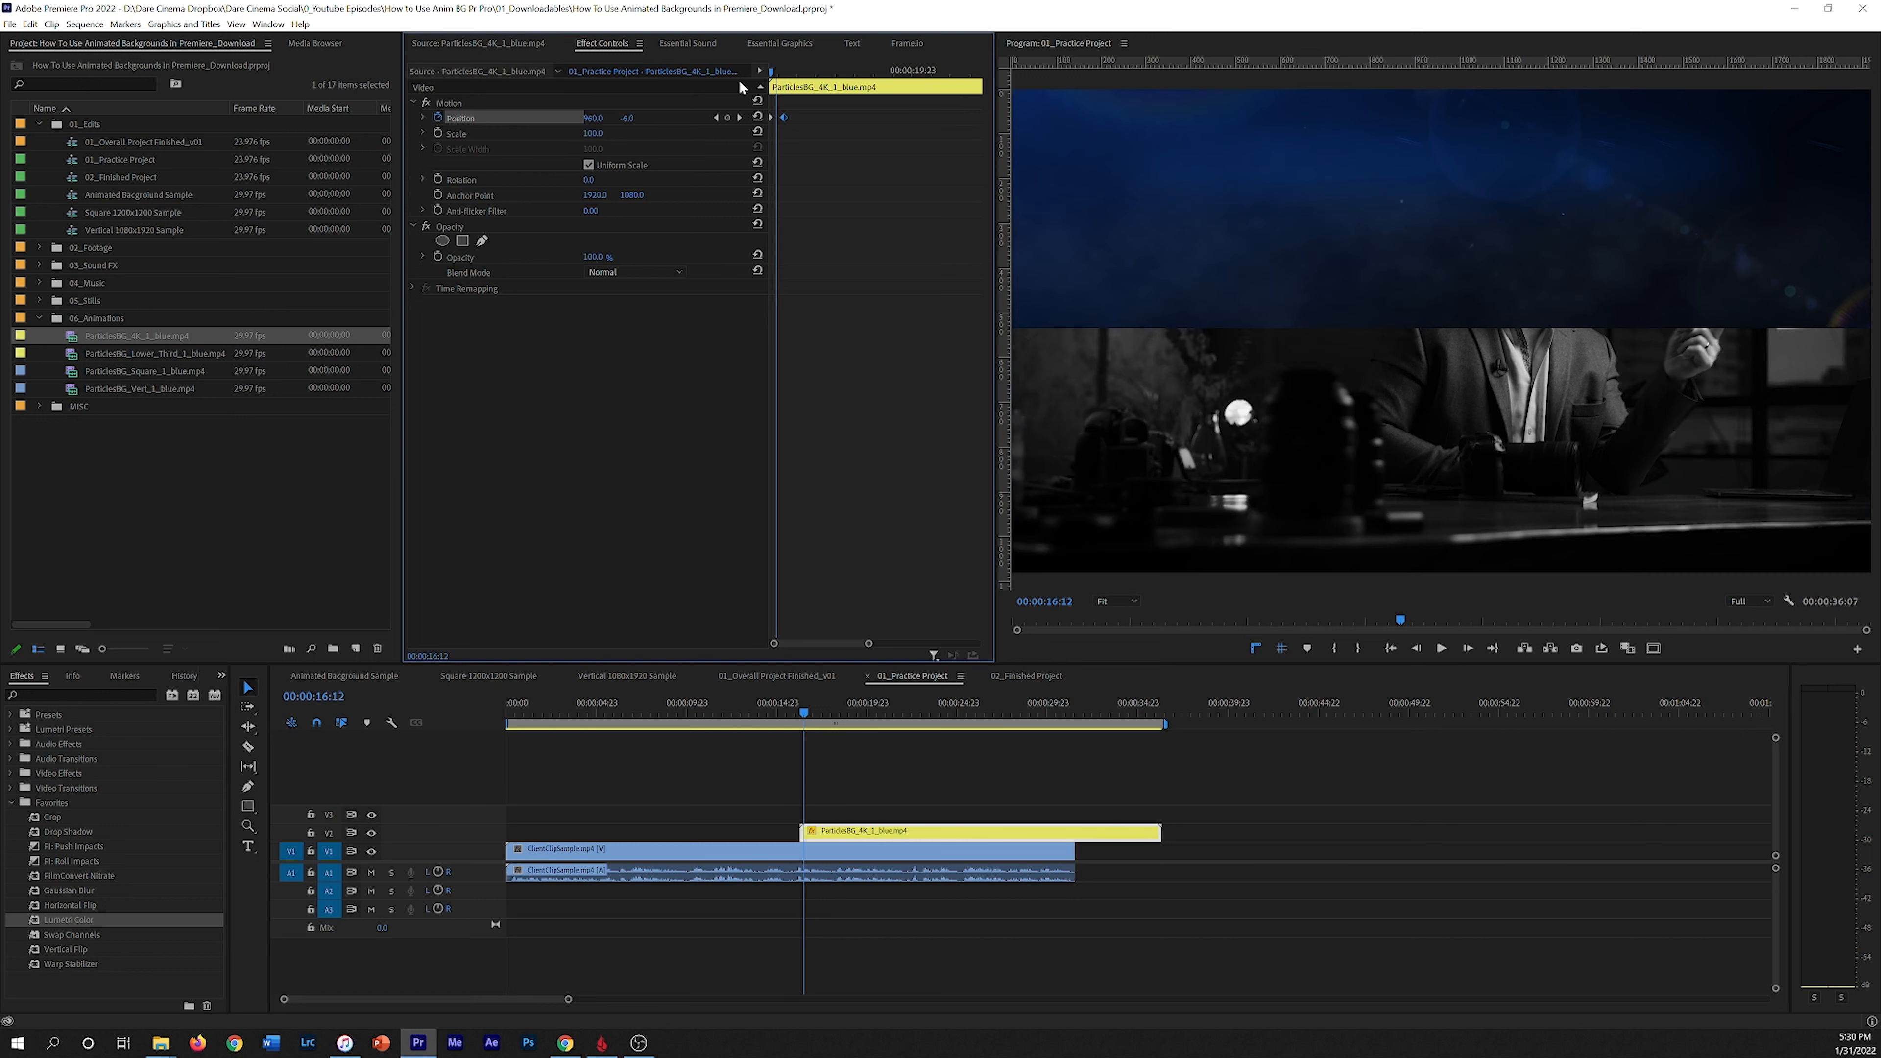
drag(772, 71, 785, 72)
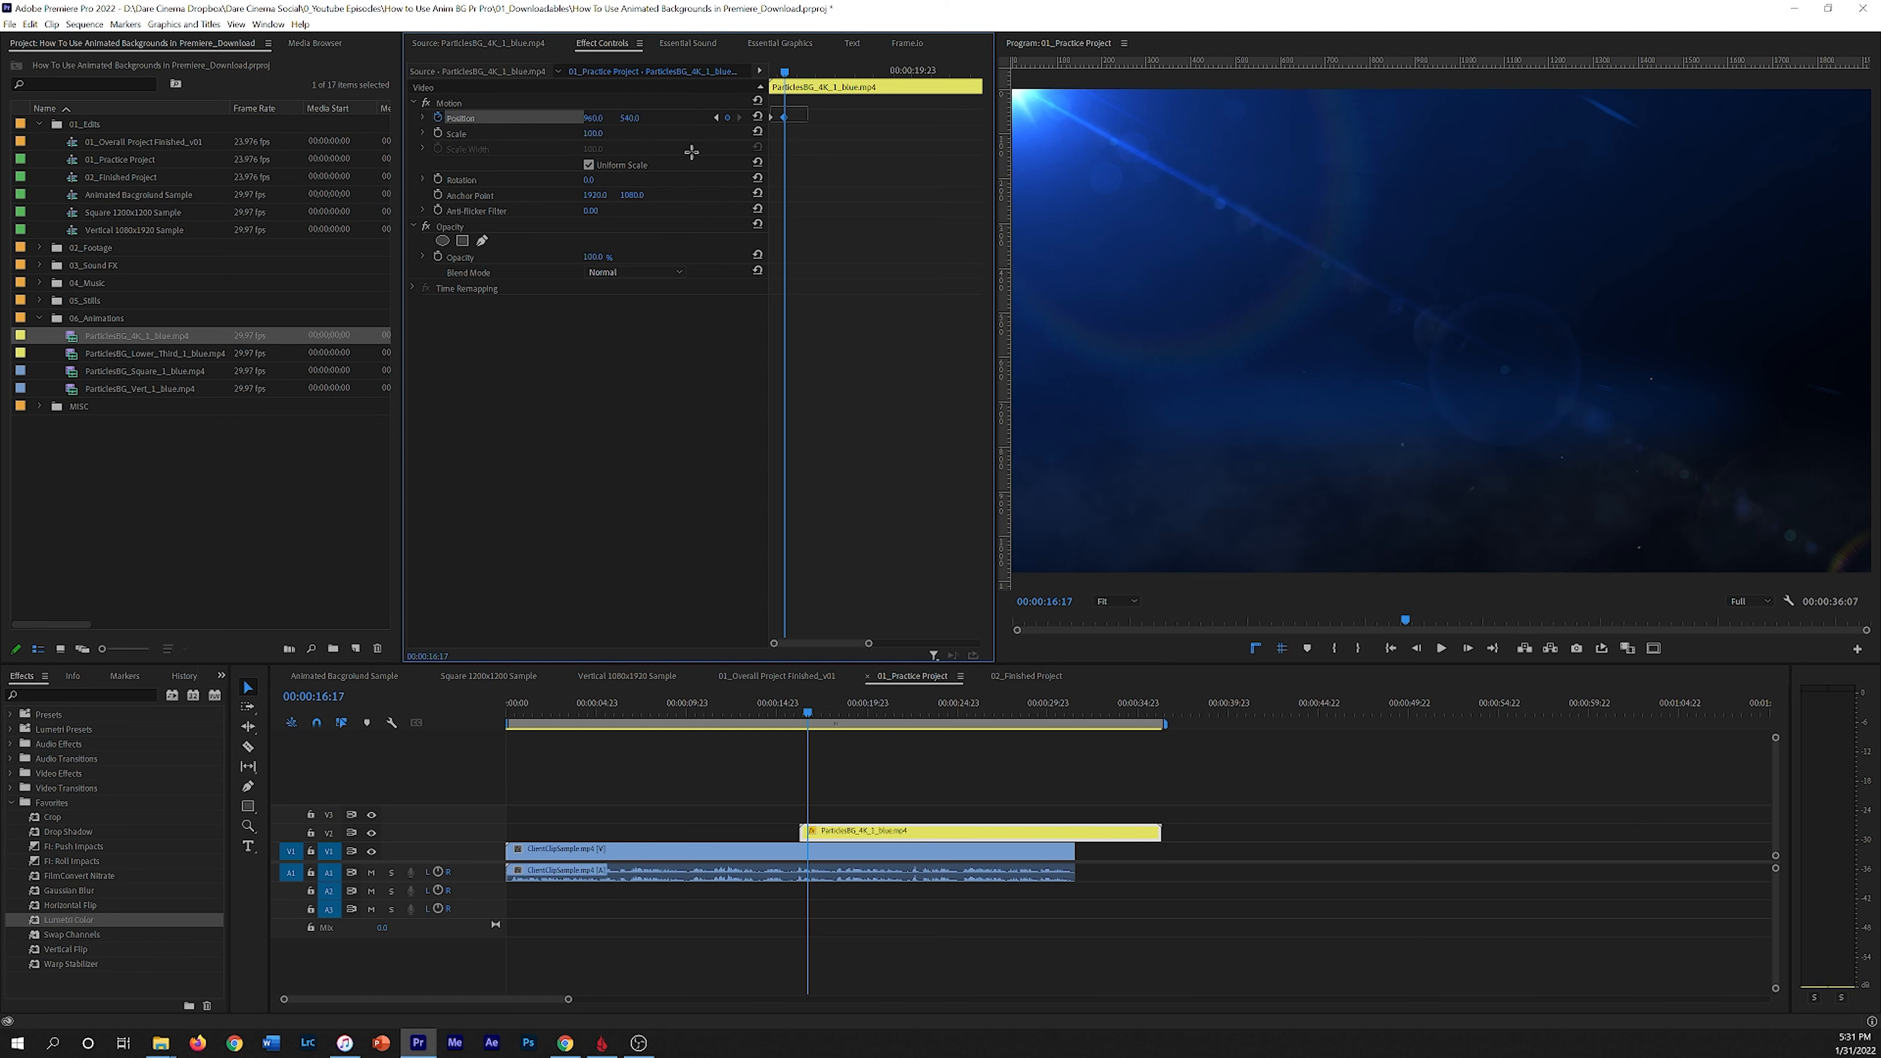
Step: Switch to the finished project sequence and scrub through its particle title section for reference
click(1026, 675)
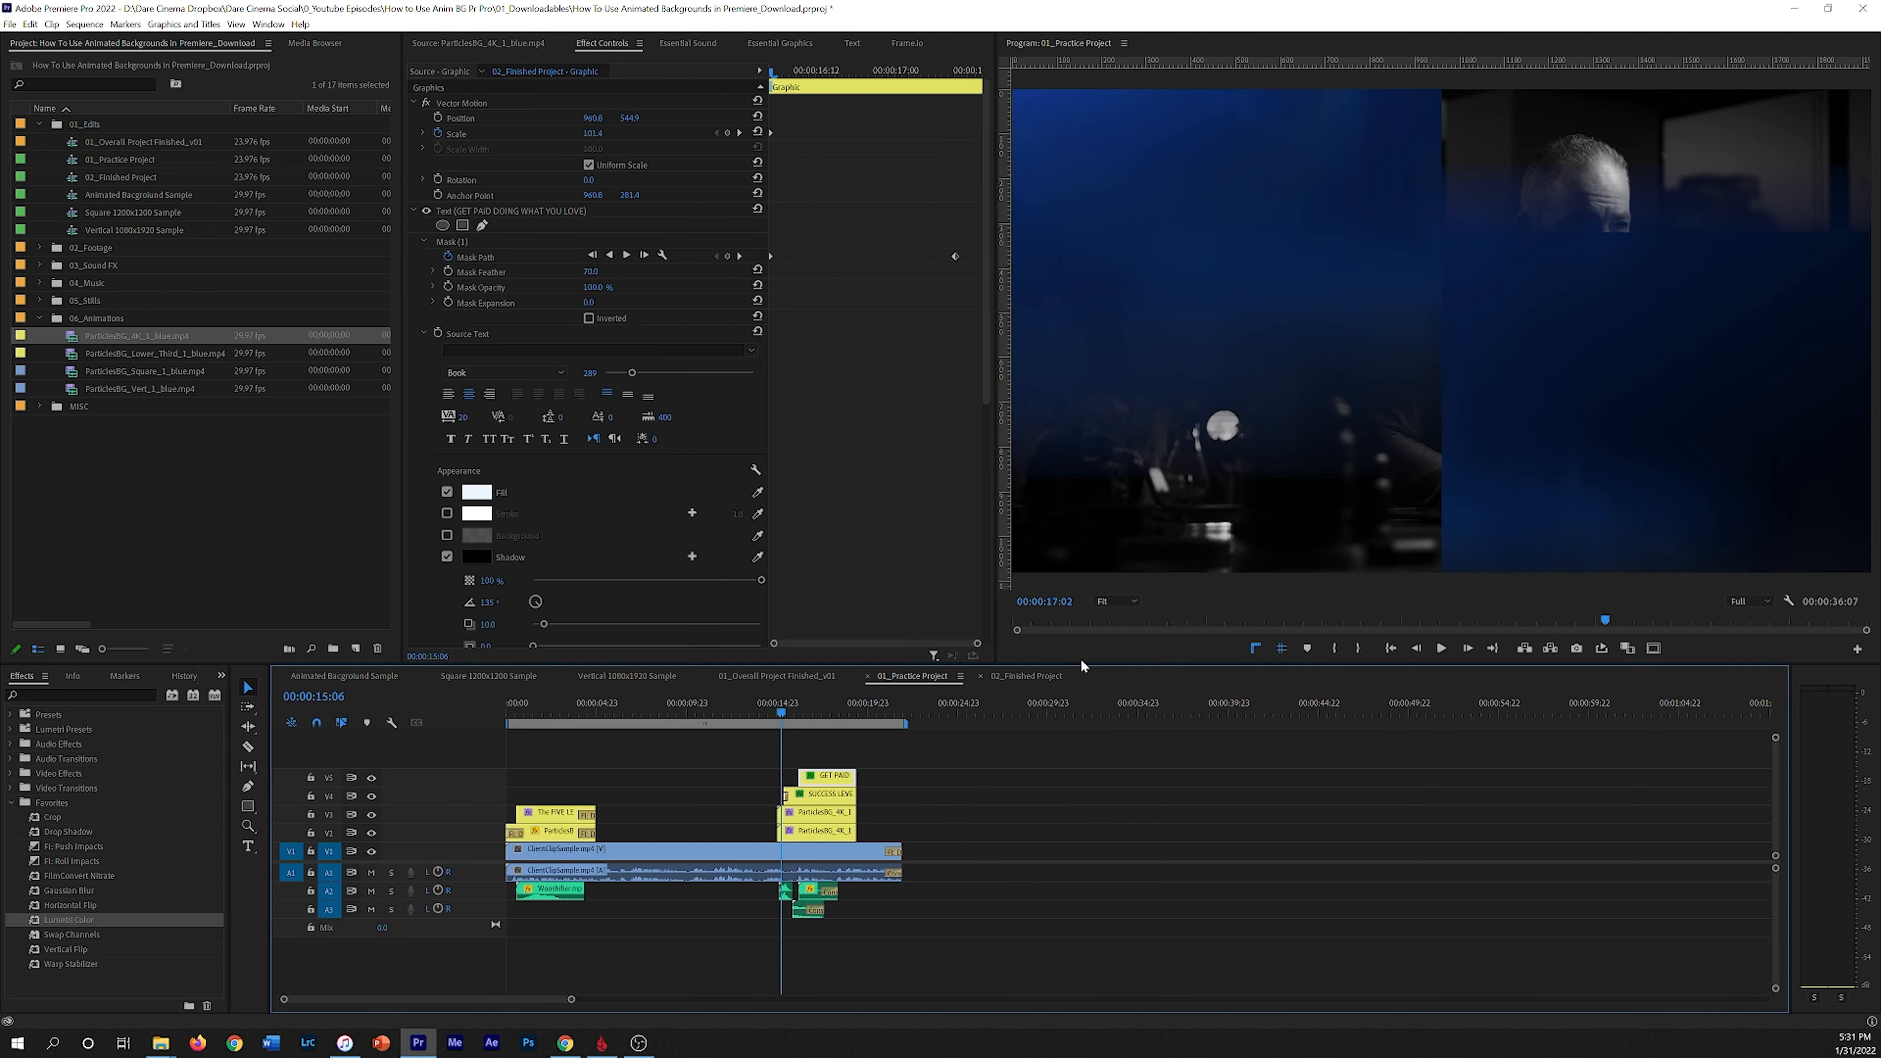
drag(782, 705, 773, 707)
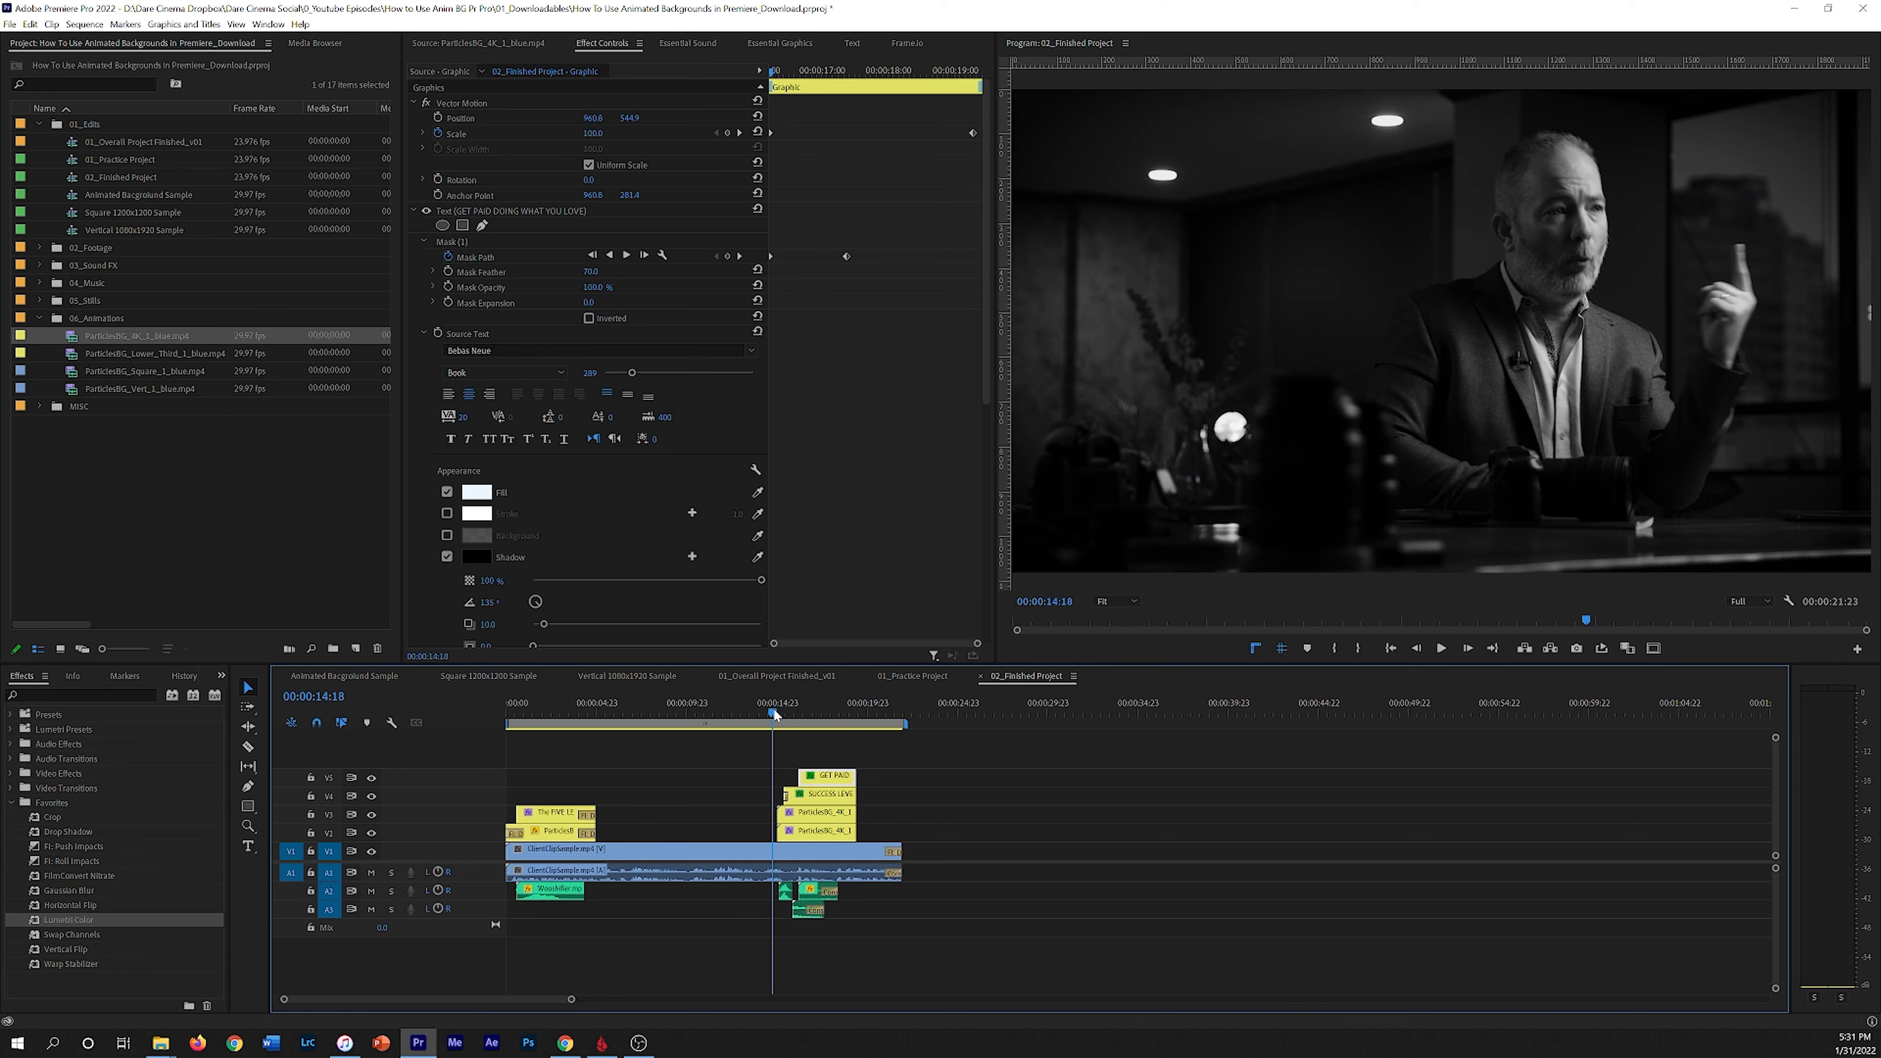
key(space)
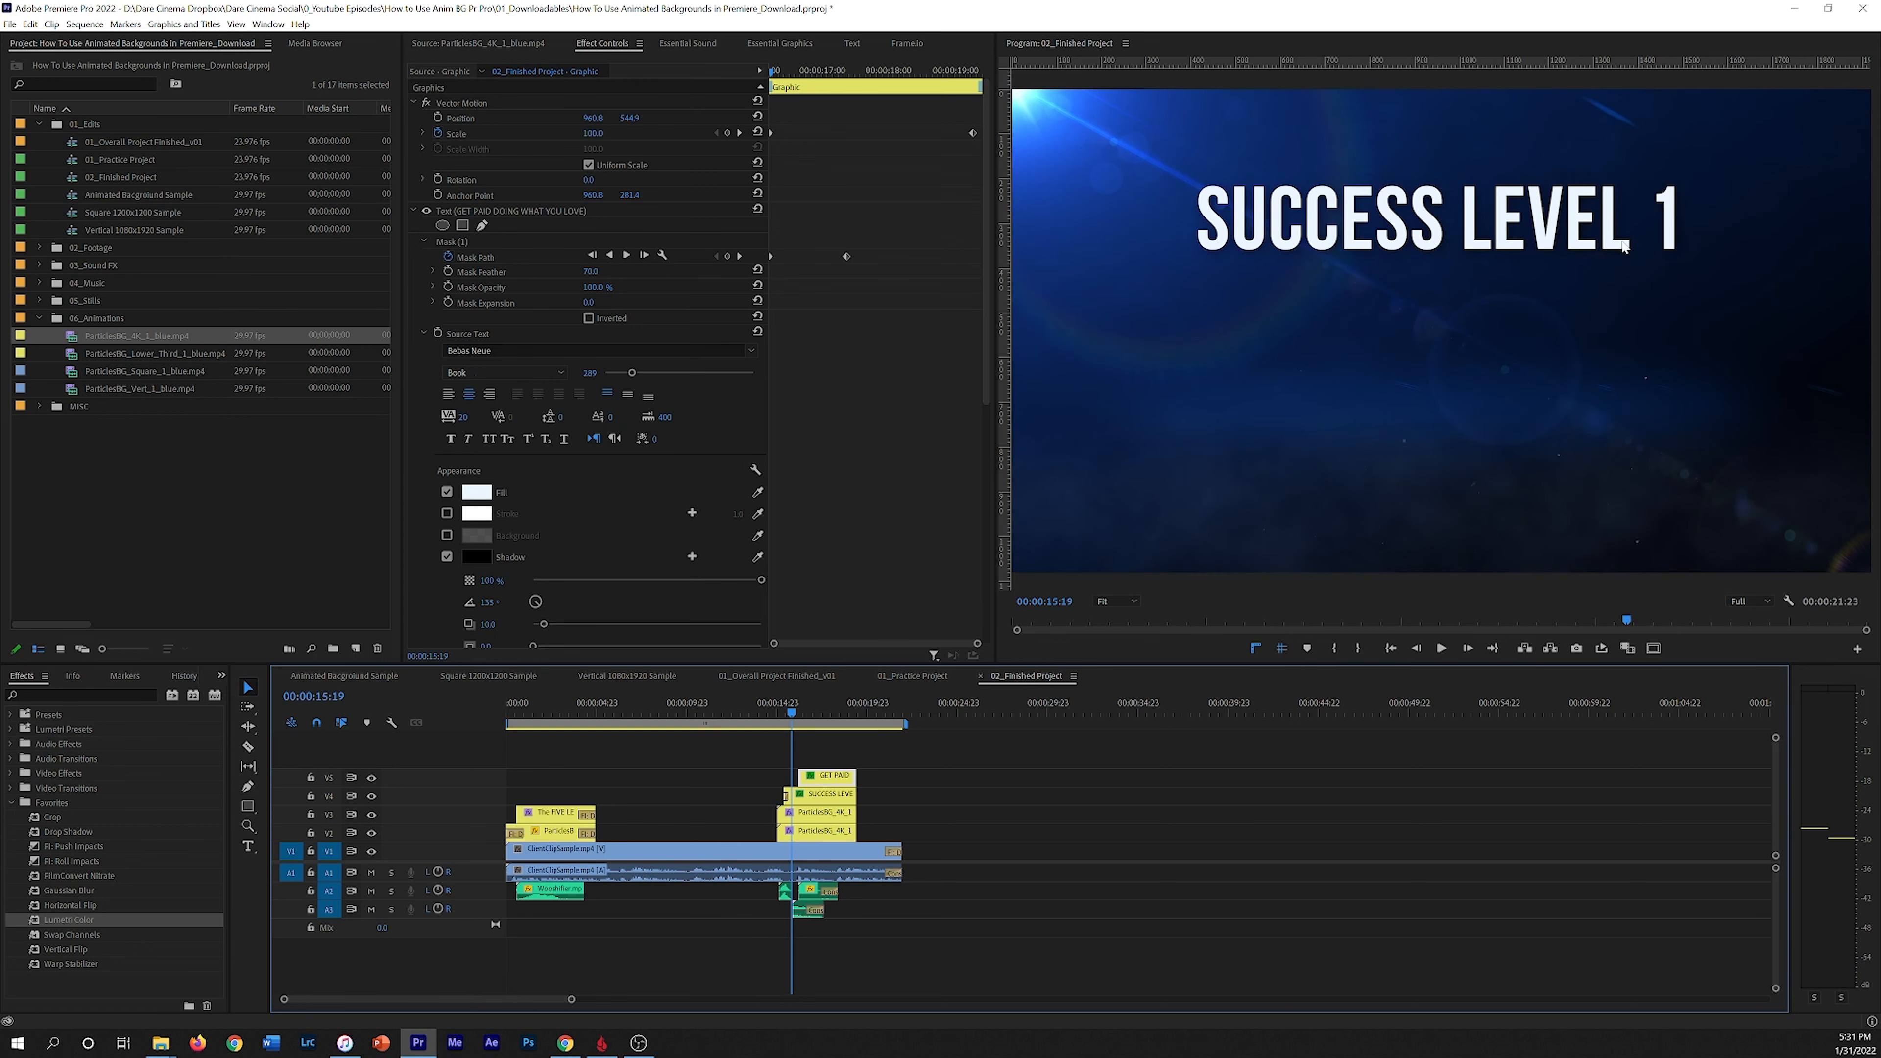
drag(791, 719, 779, 722)
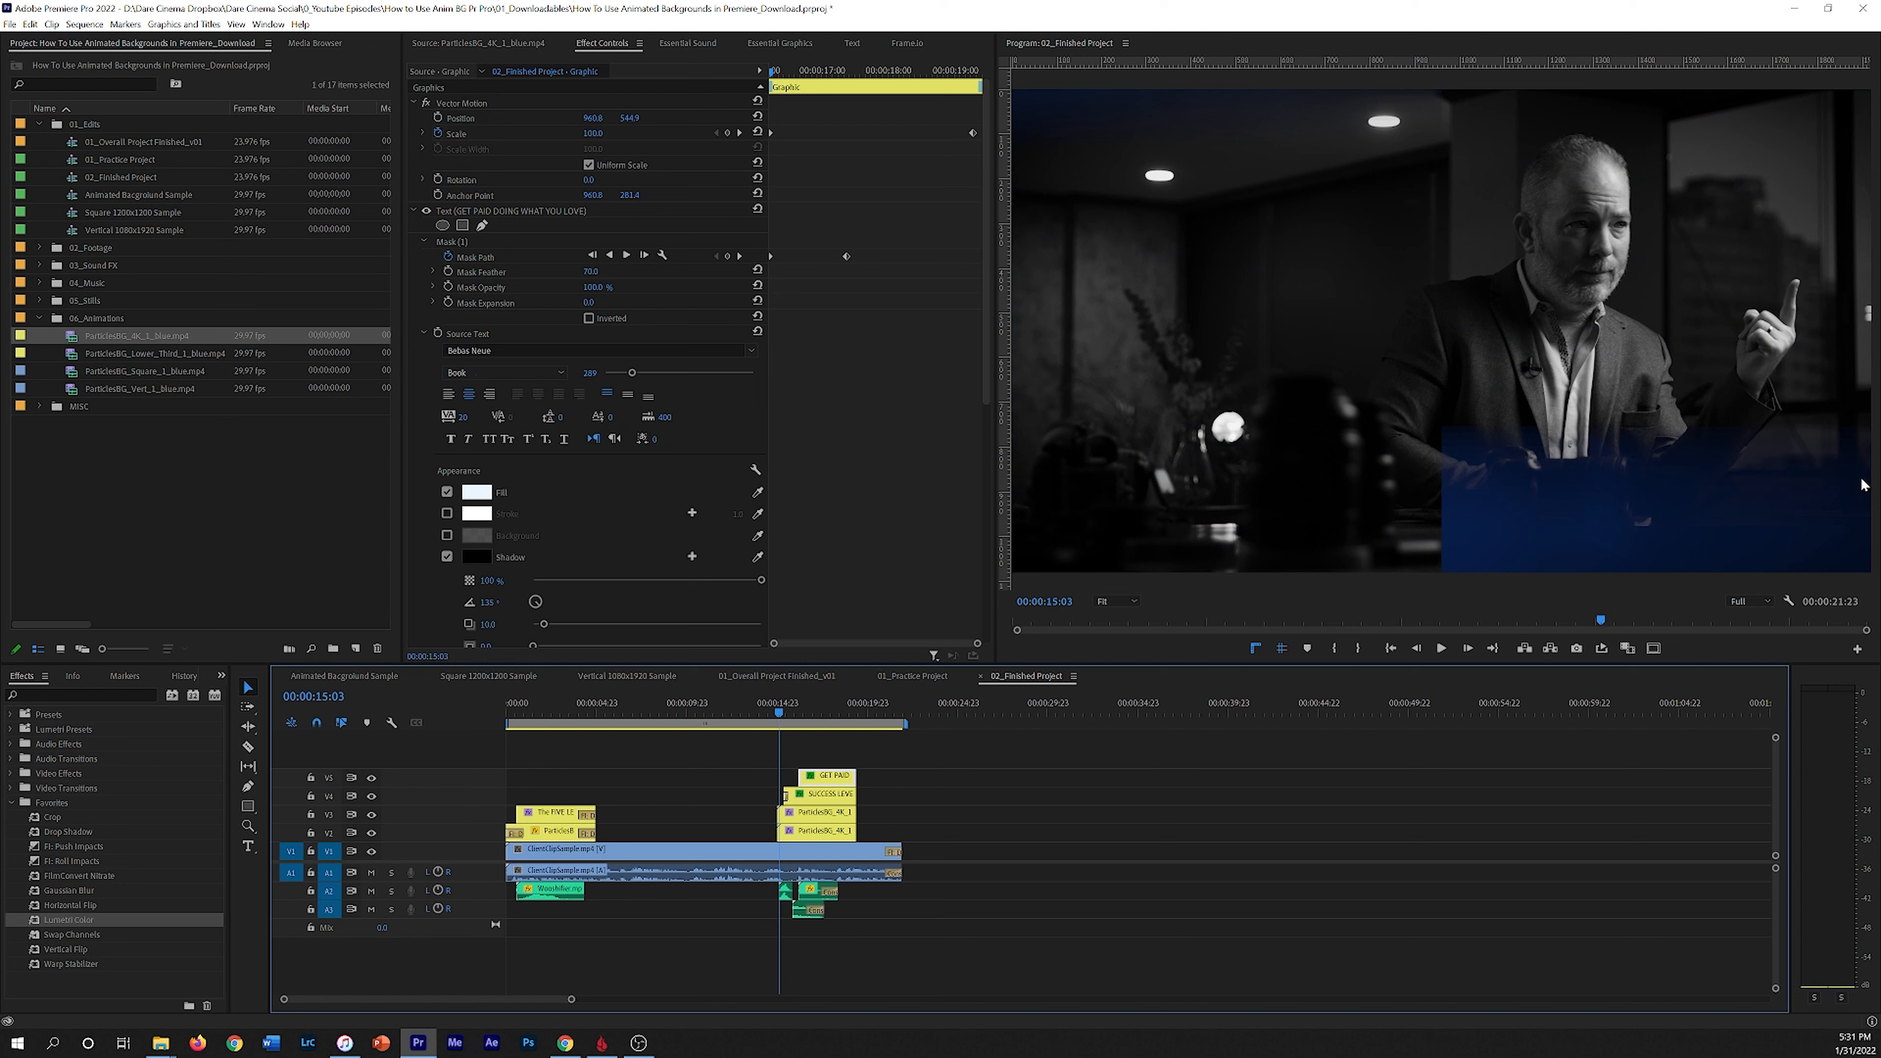
drag(772, 706, 788, 704)
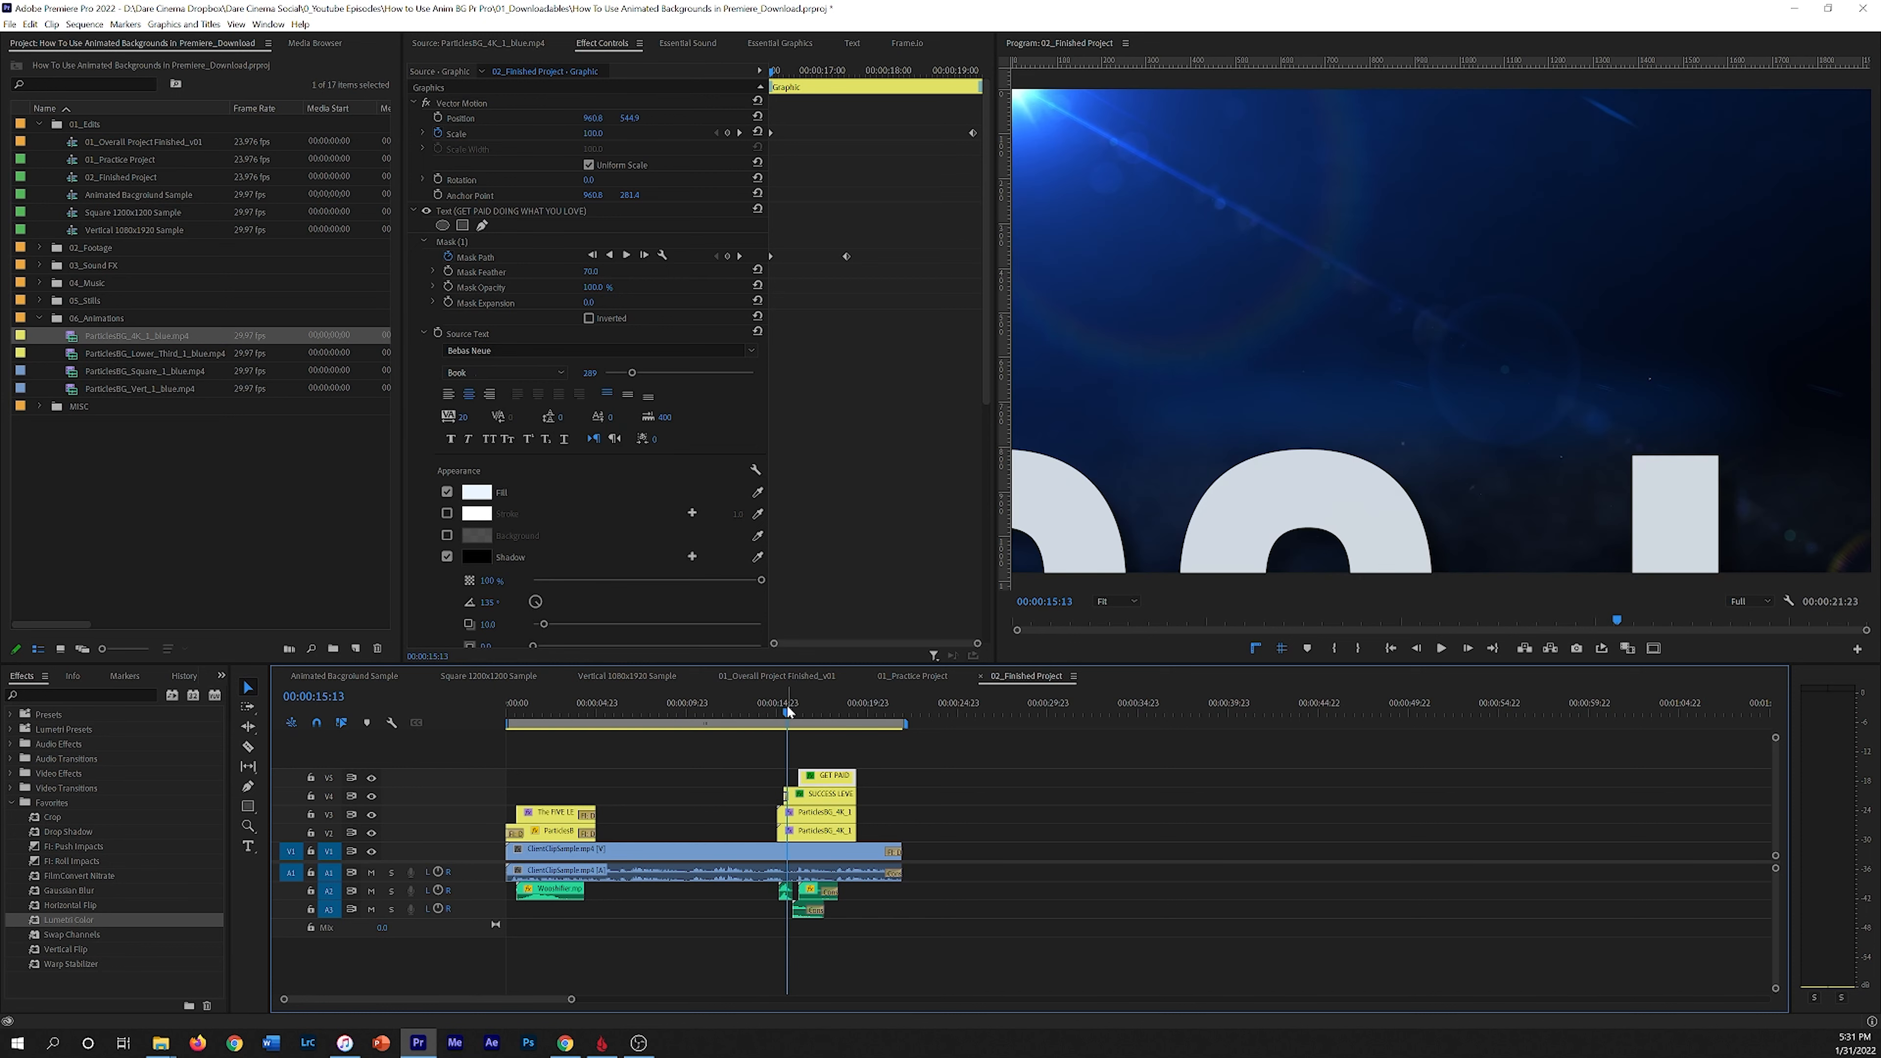
Step: Return to the practice sequence and apply the Transform effect to the particles clip
click(930, 675)
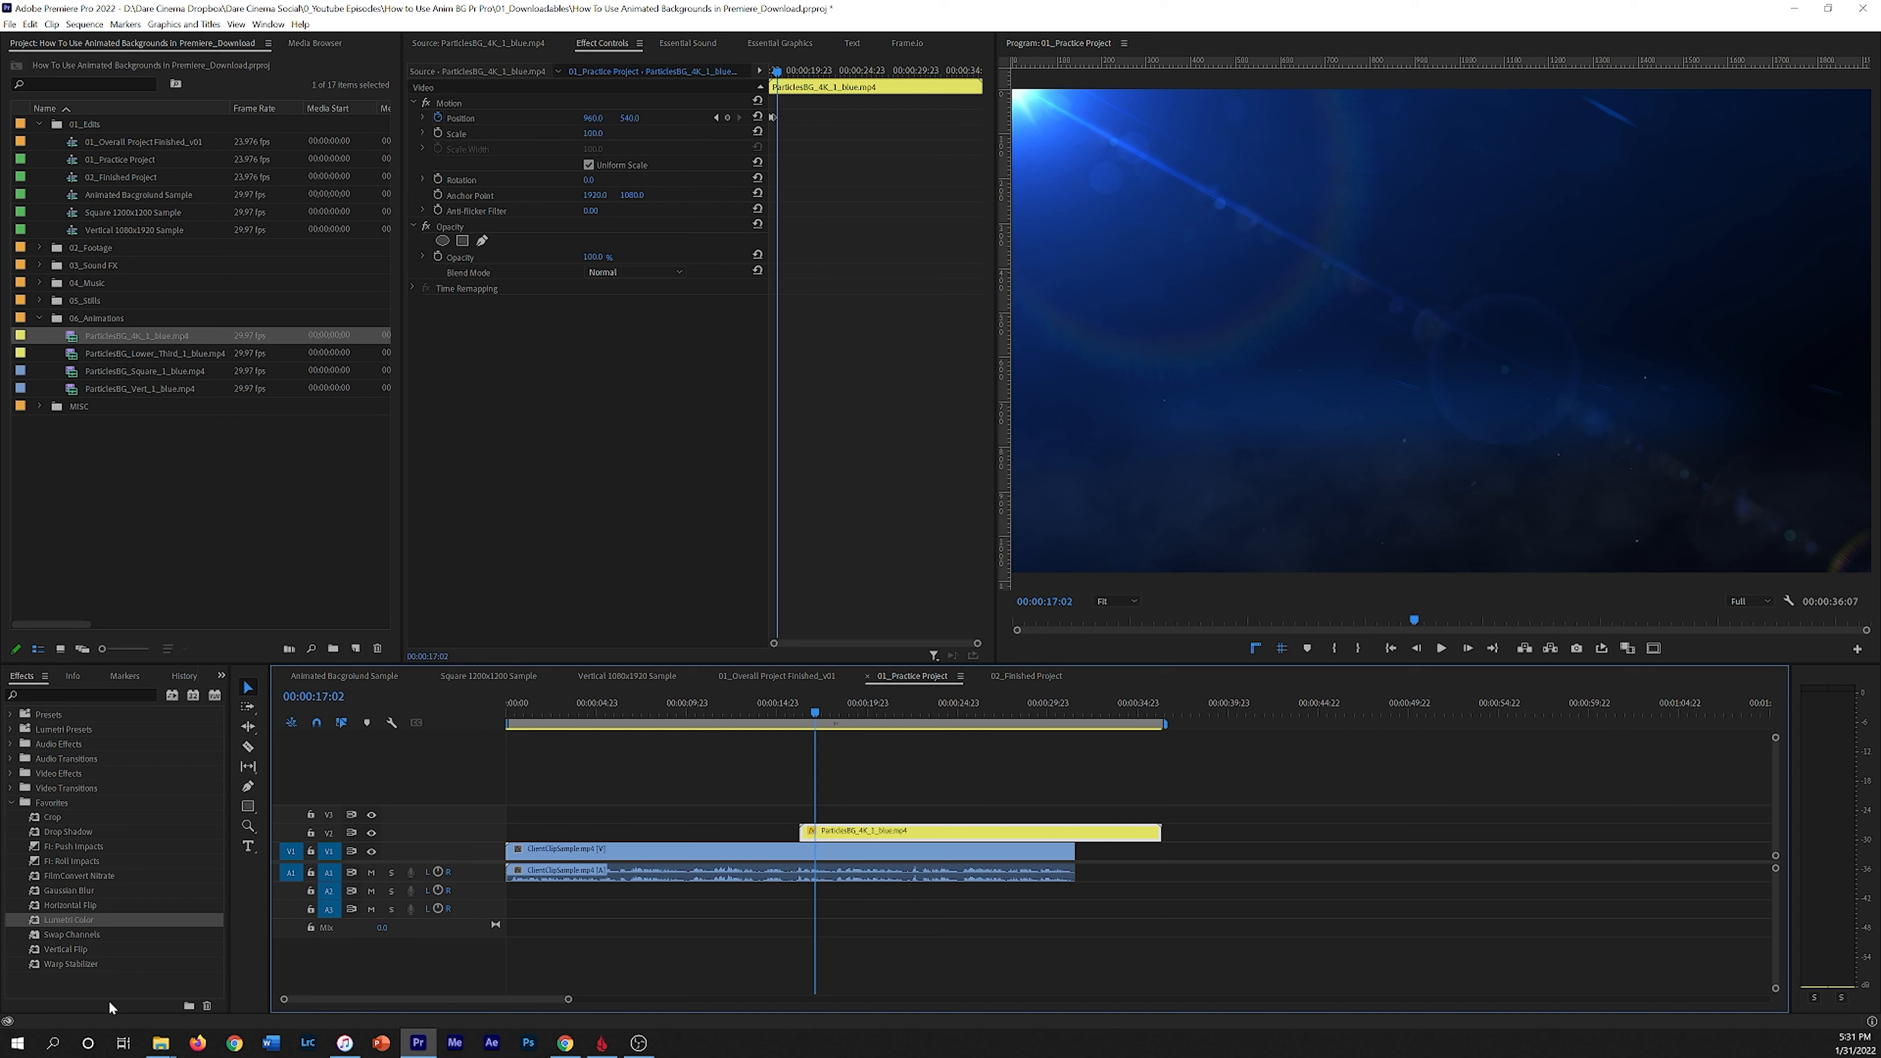
click(79, 696)
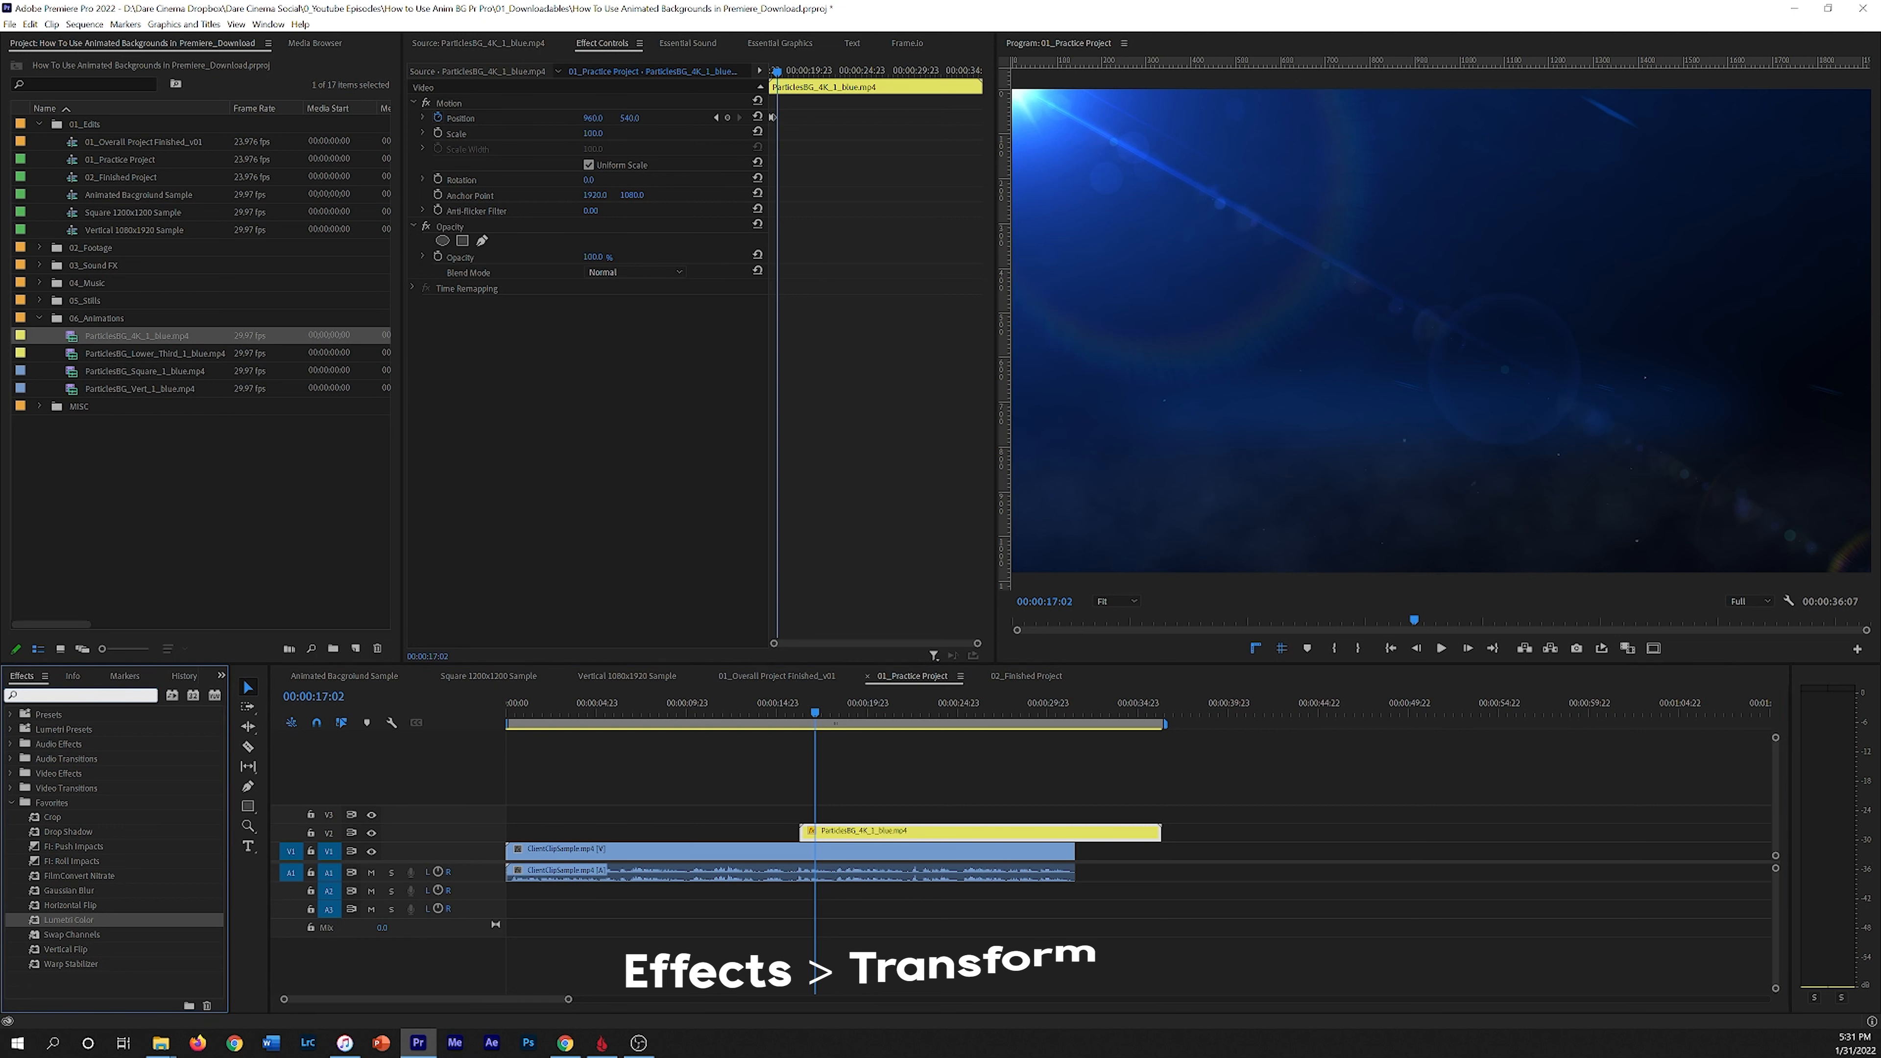
text(transform)
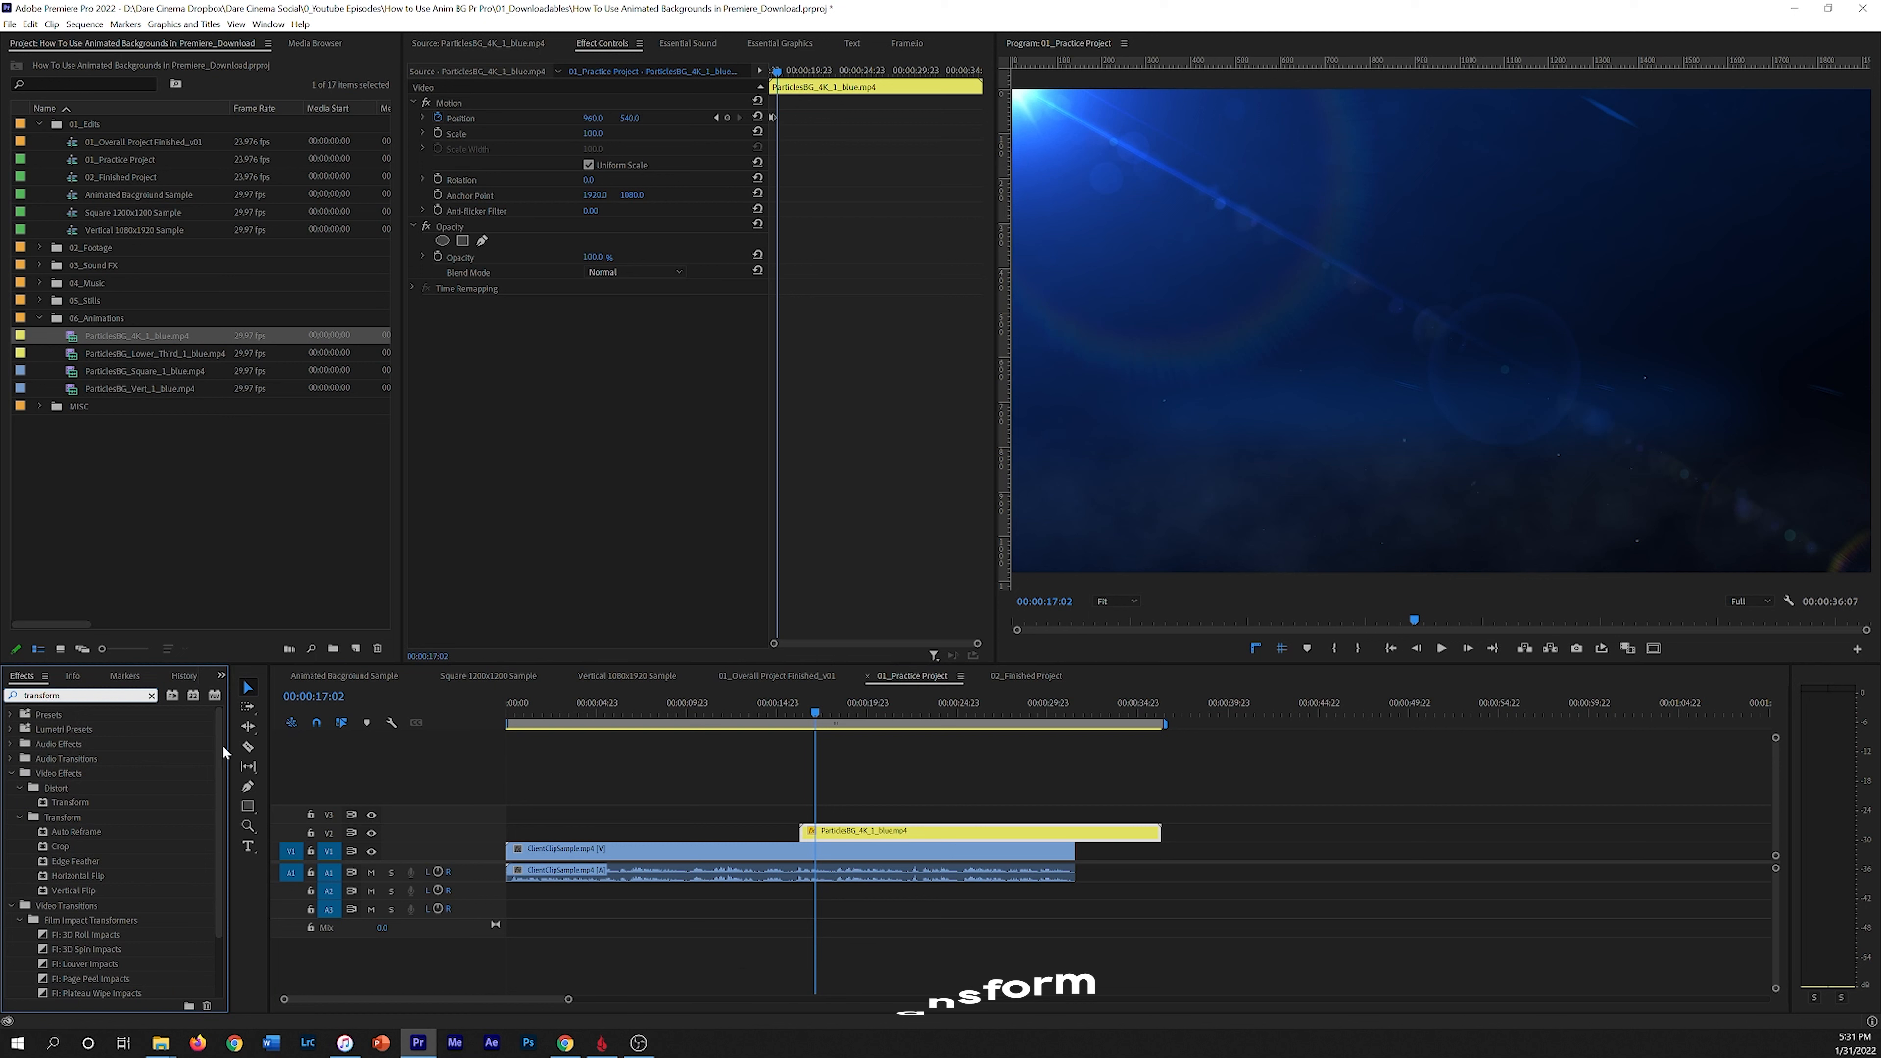
click(82, 803)
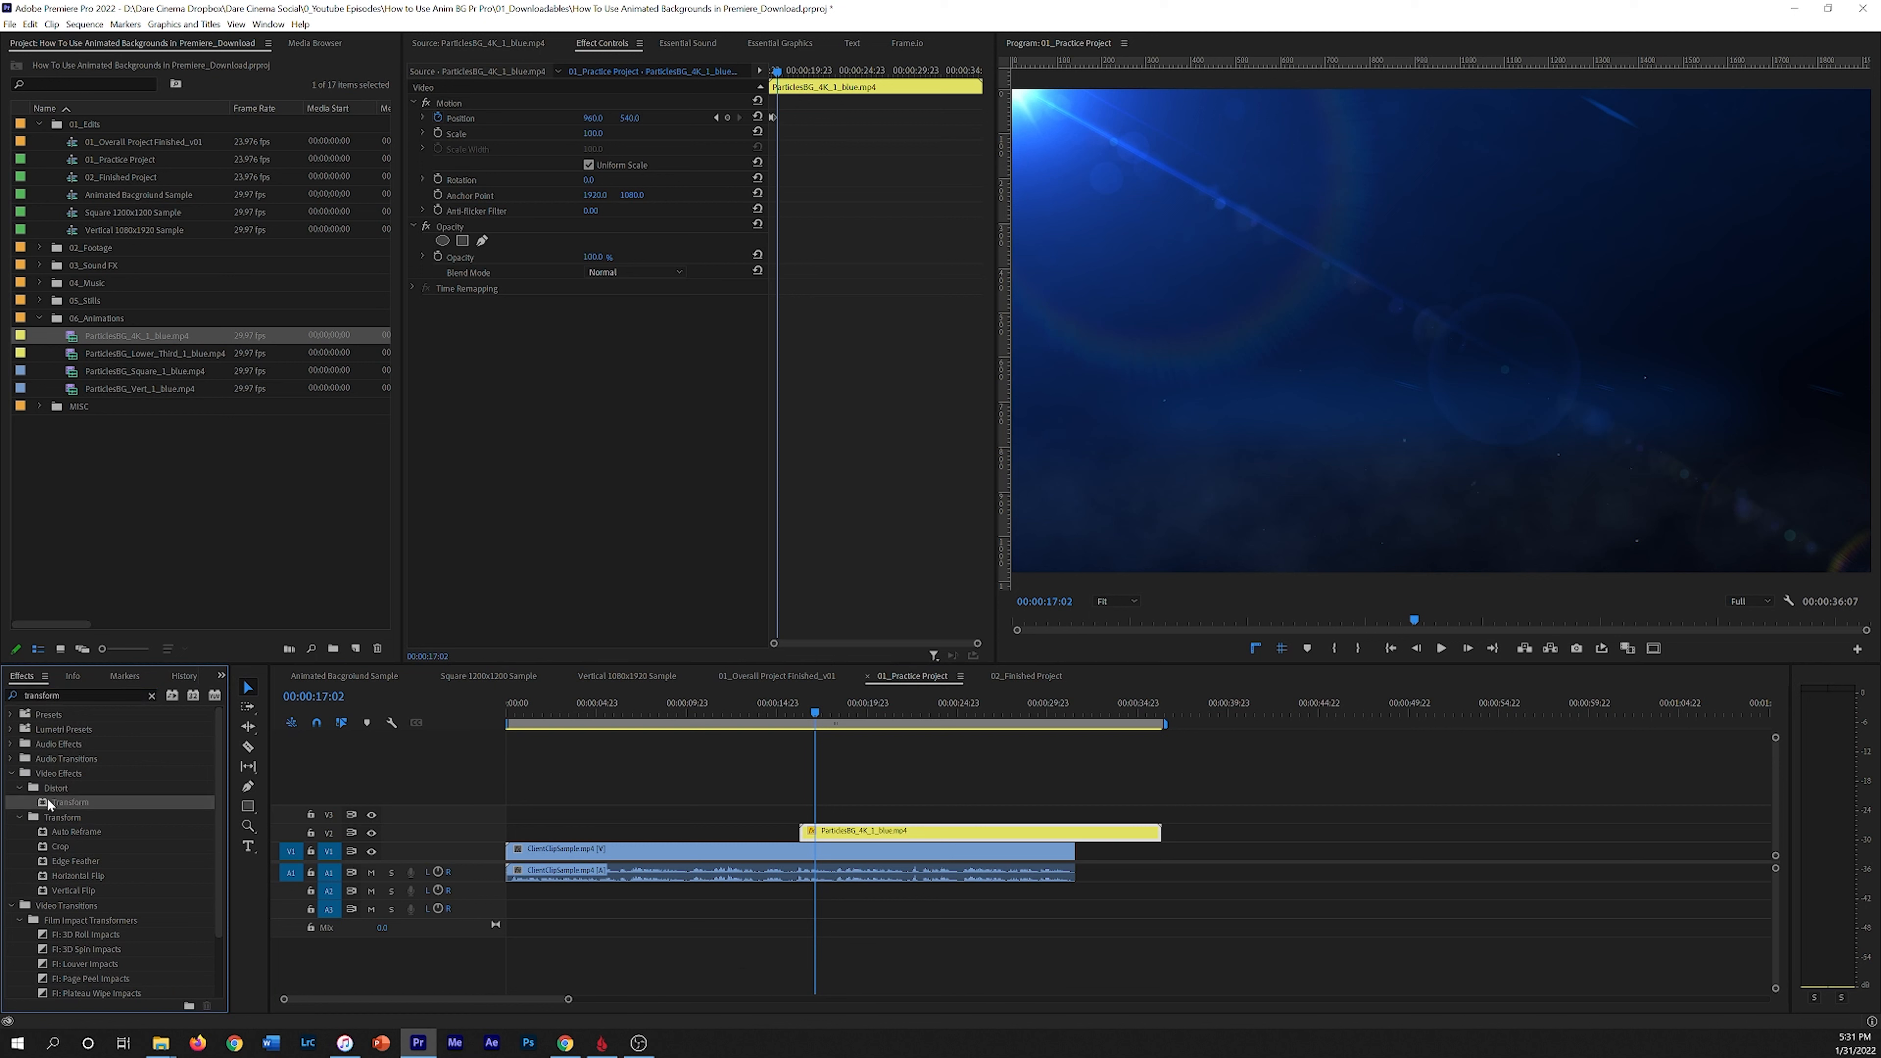
drag(63, 807, 919, 829)
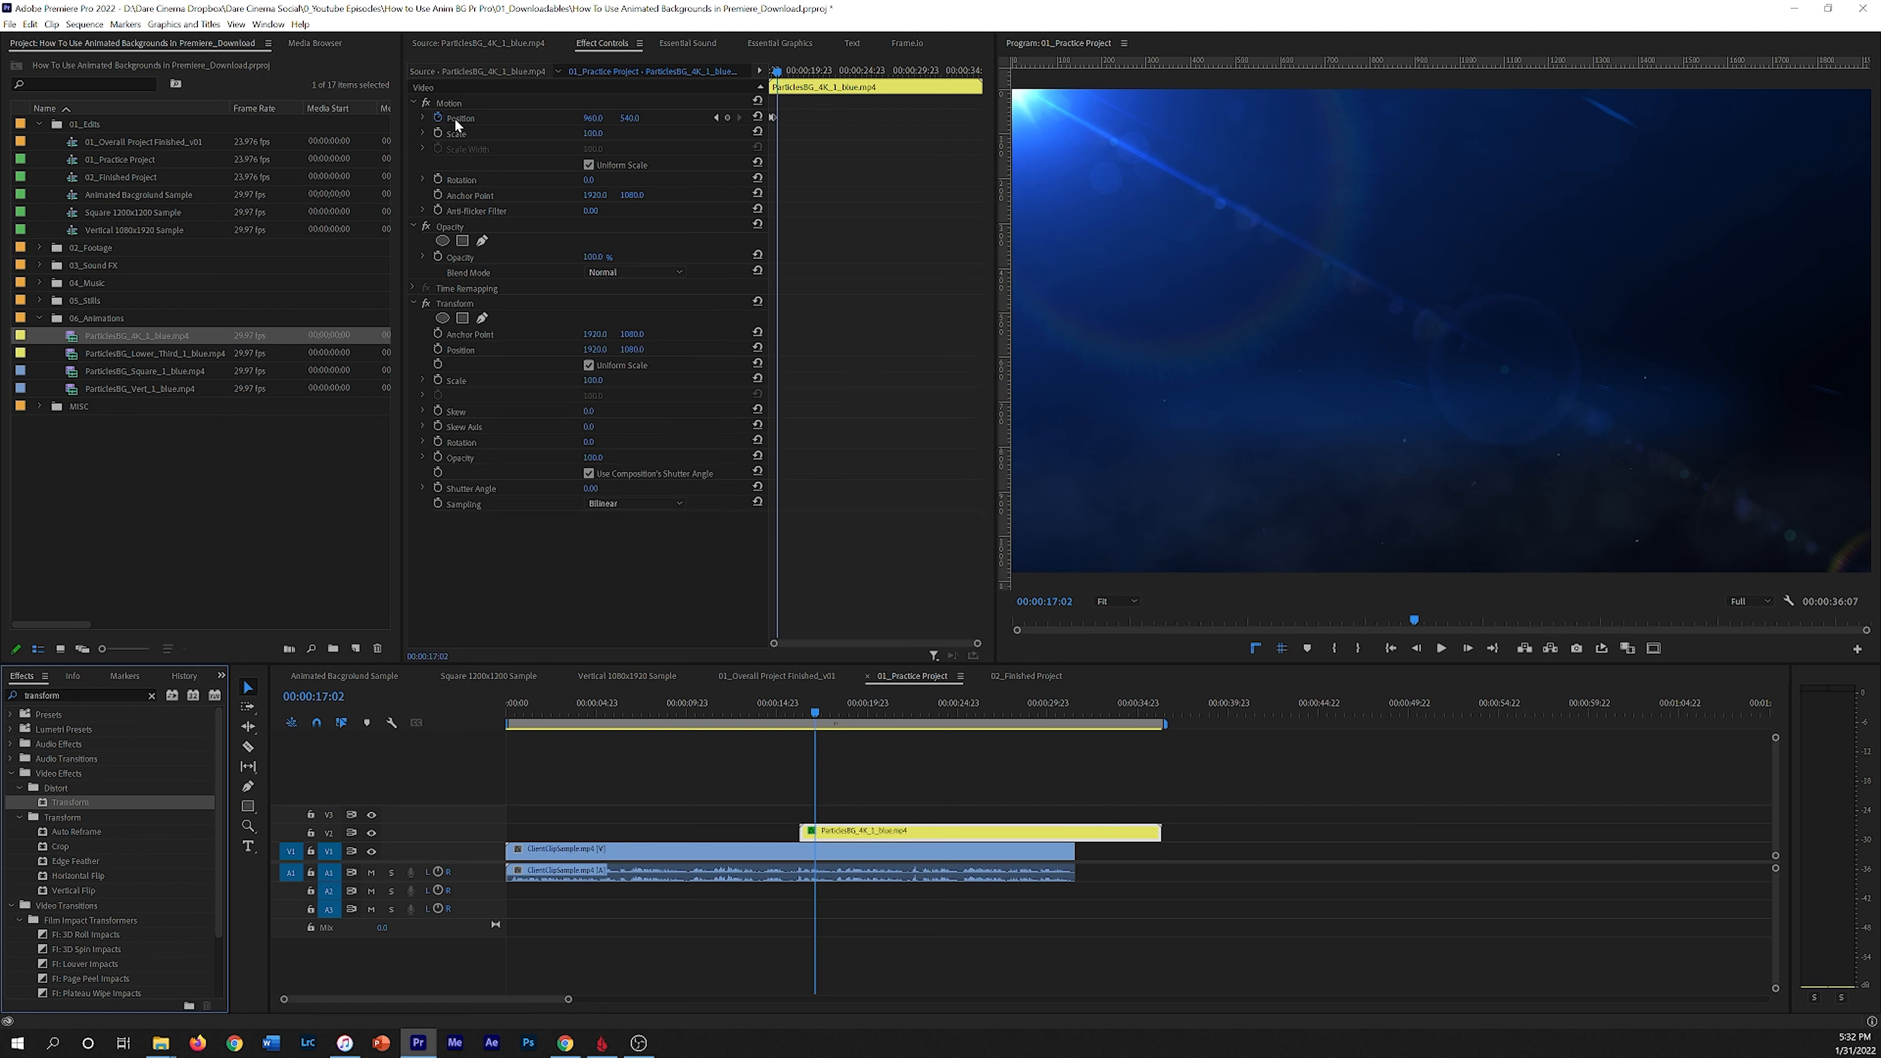
Step: Remove the Position keyframes from the particles clip's Motion properties
click(774, 113)
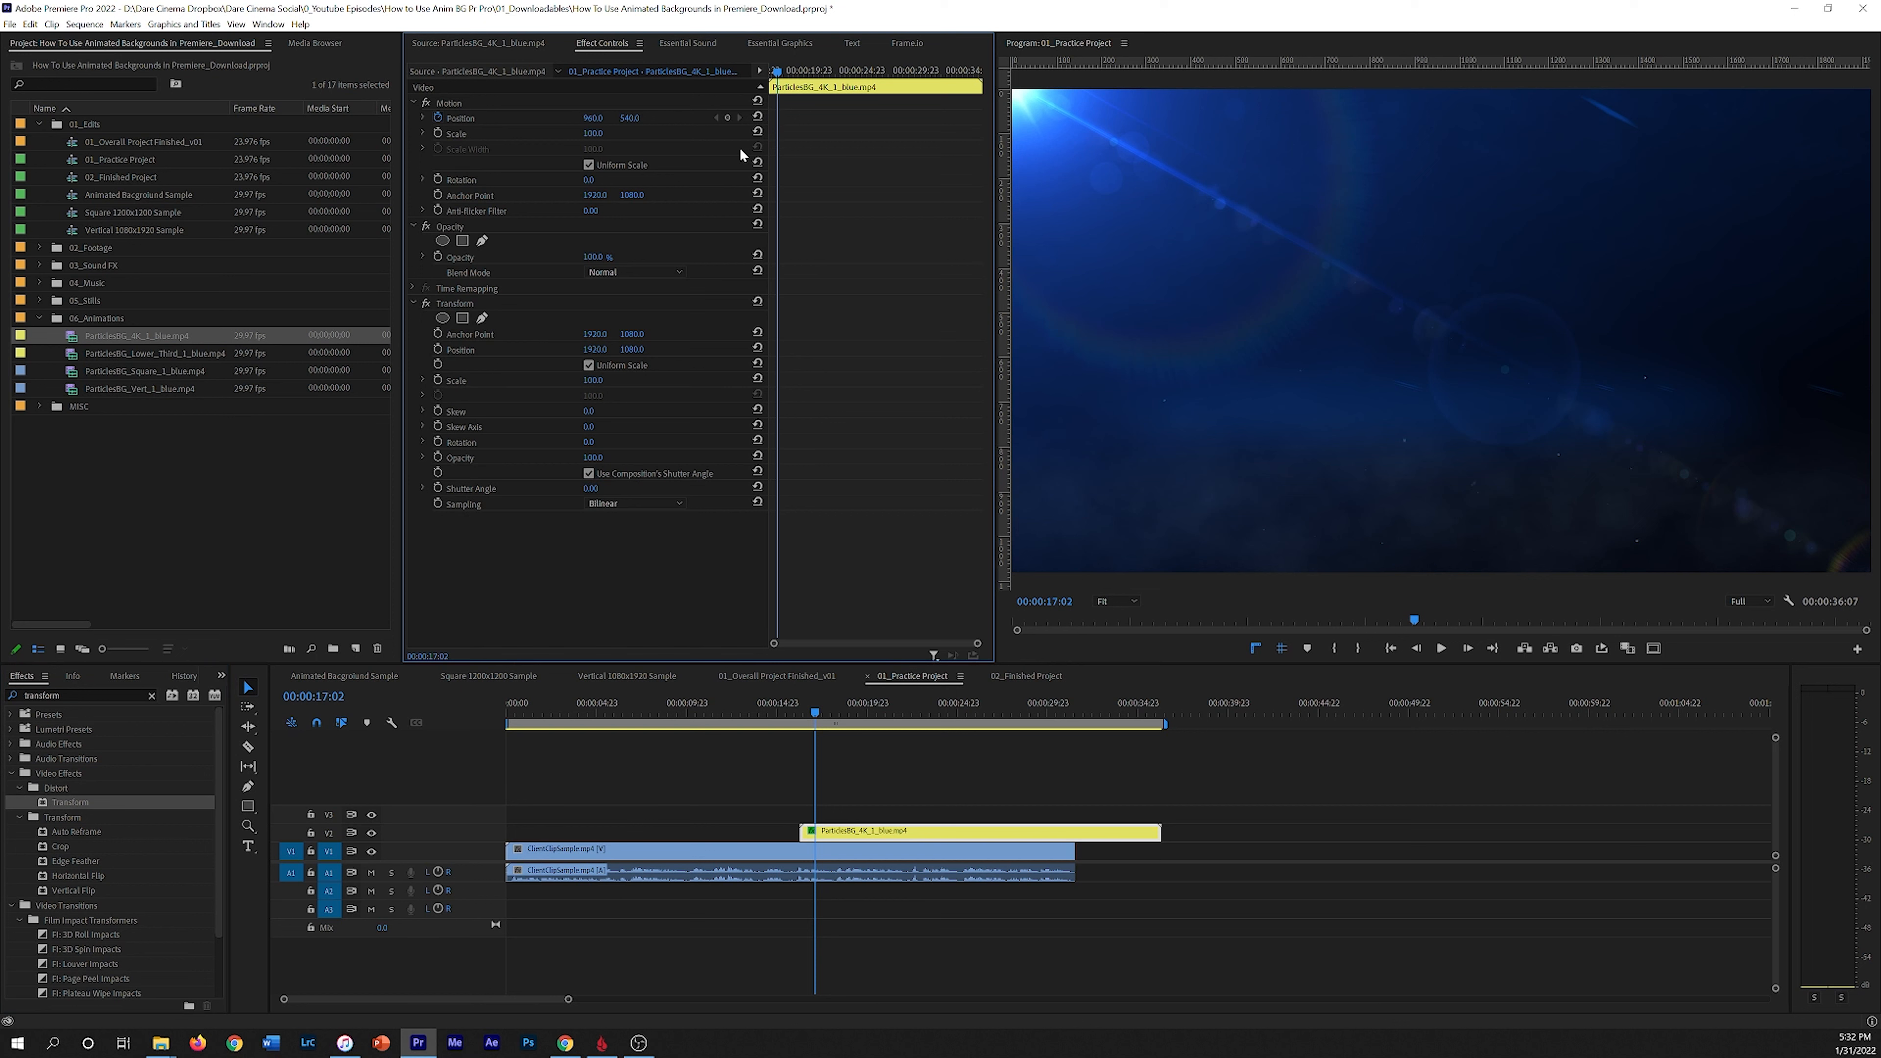
click(448, 117)
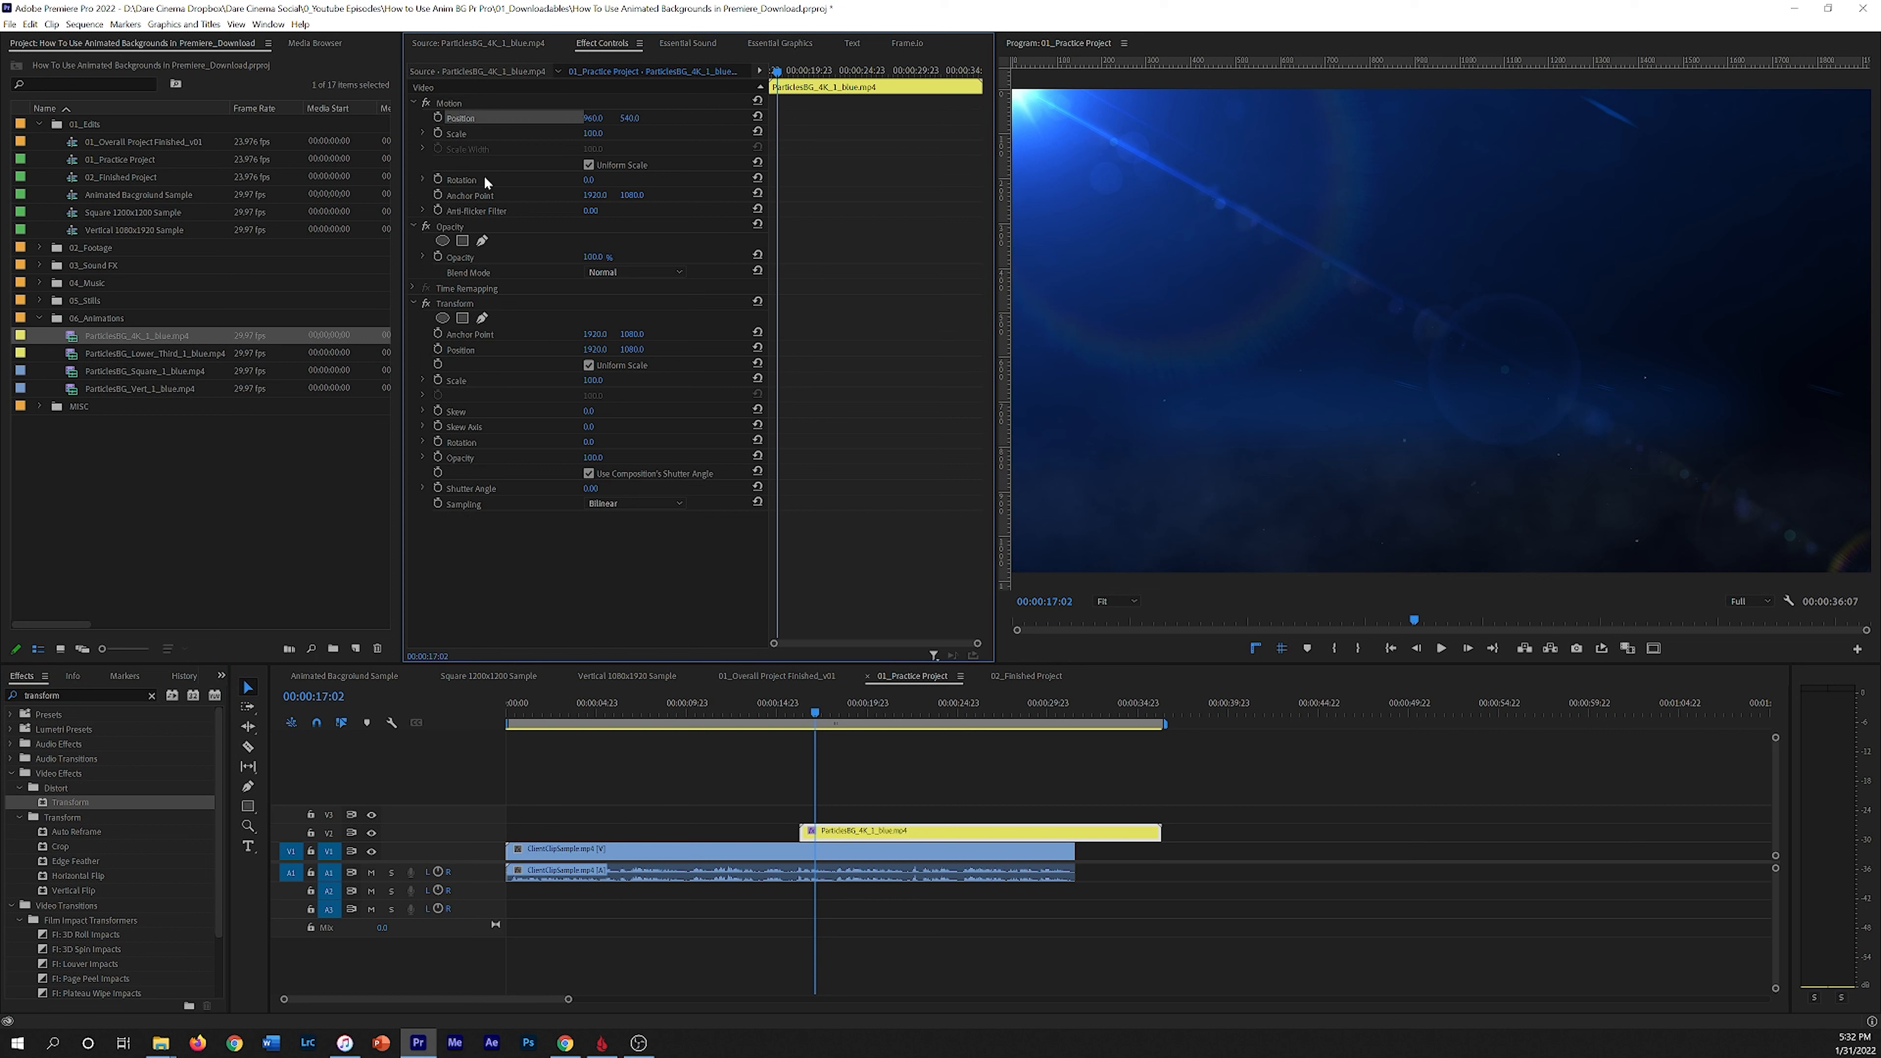
drag(783, 71, 727, 114)
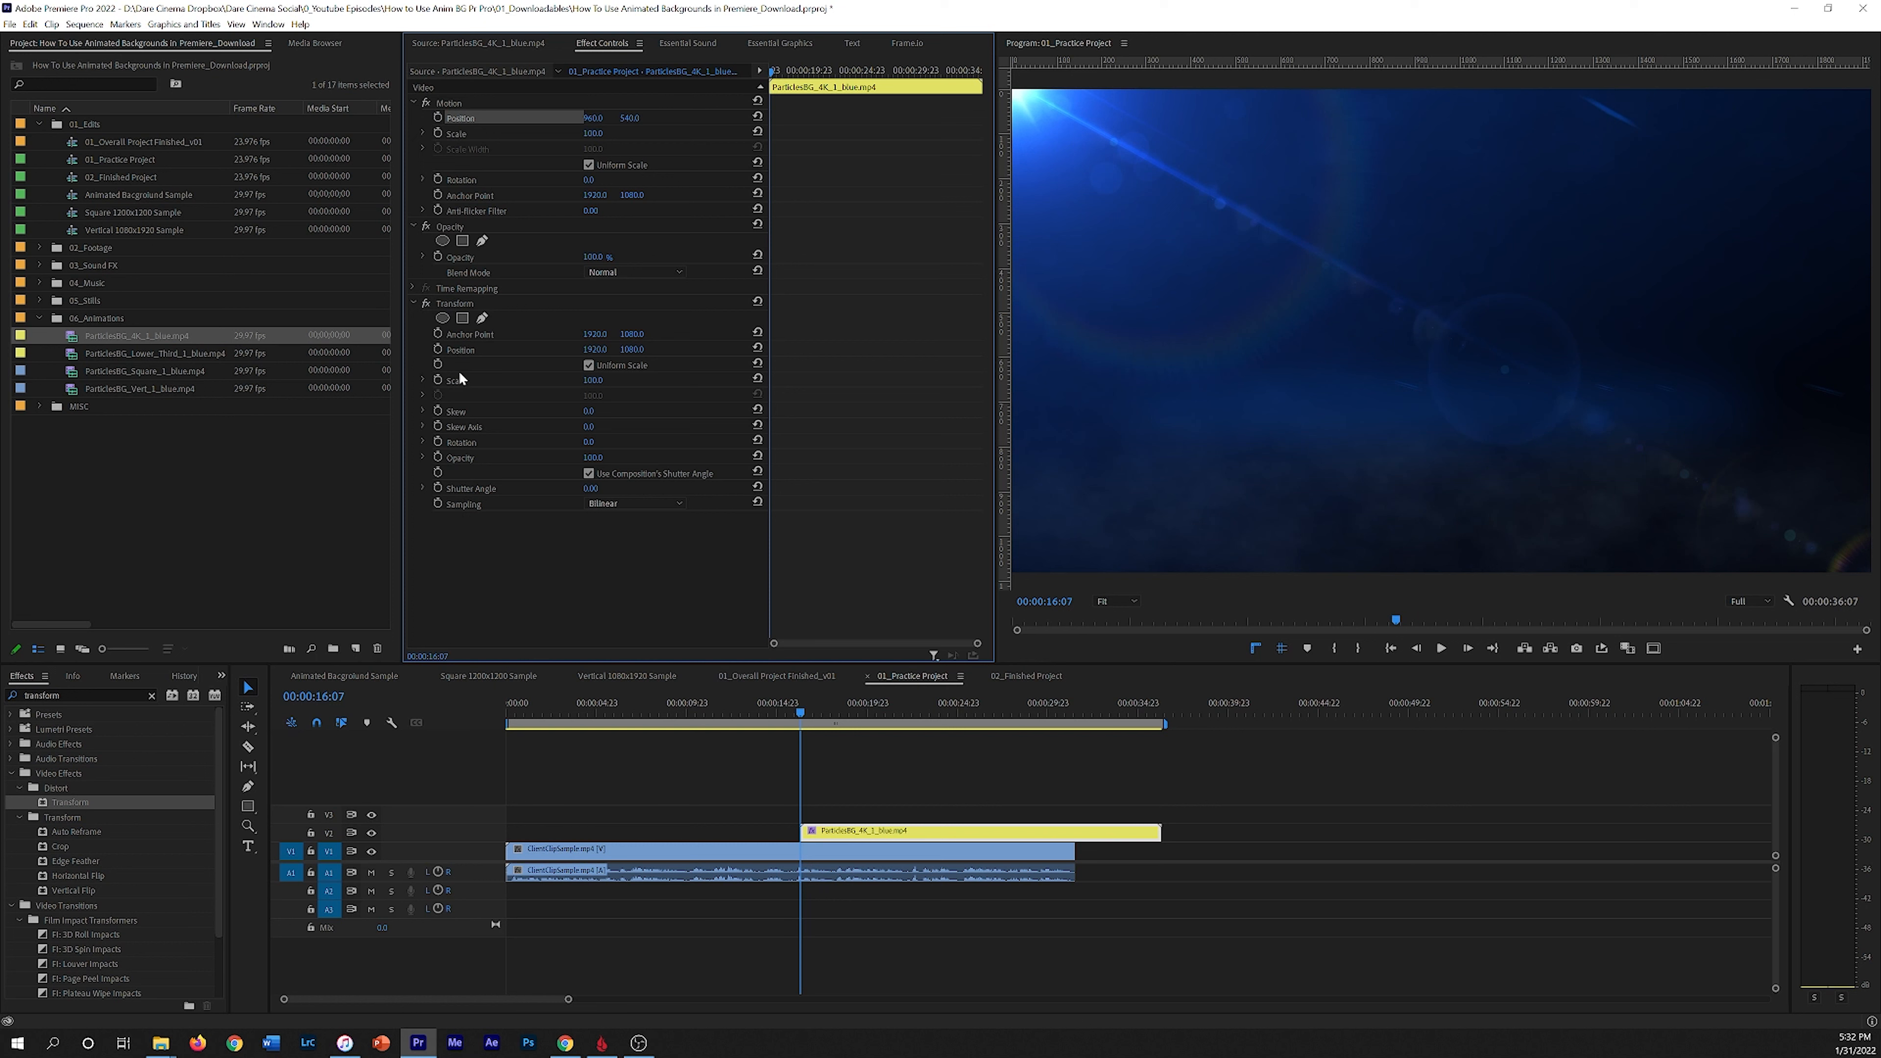
Step: Add Transform Position keyframes at 00:00:16:21 and at 00:00:16:07 with a vertical value of about -1082, previewing the slide-in
key(space)
key(space)
click(439, 349)
click(439, 349)
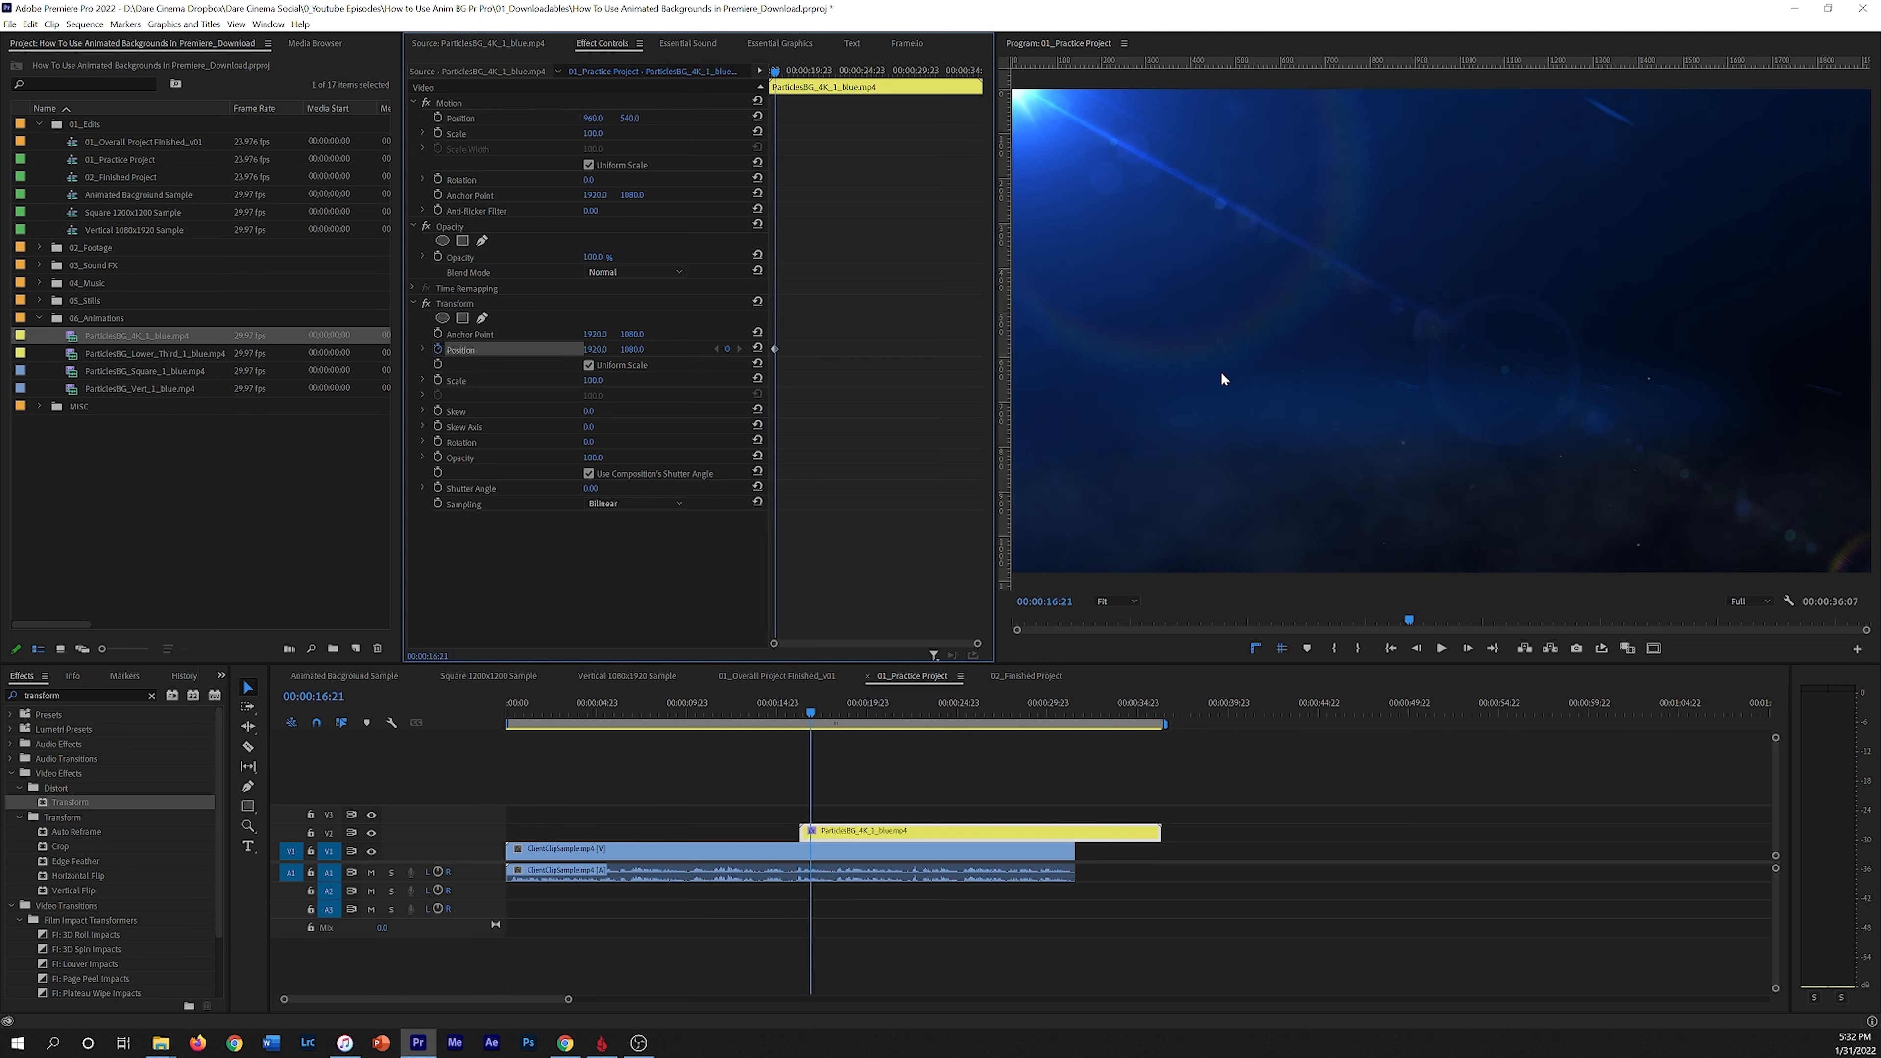
drag(811, 716, 800, 710)
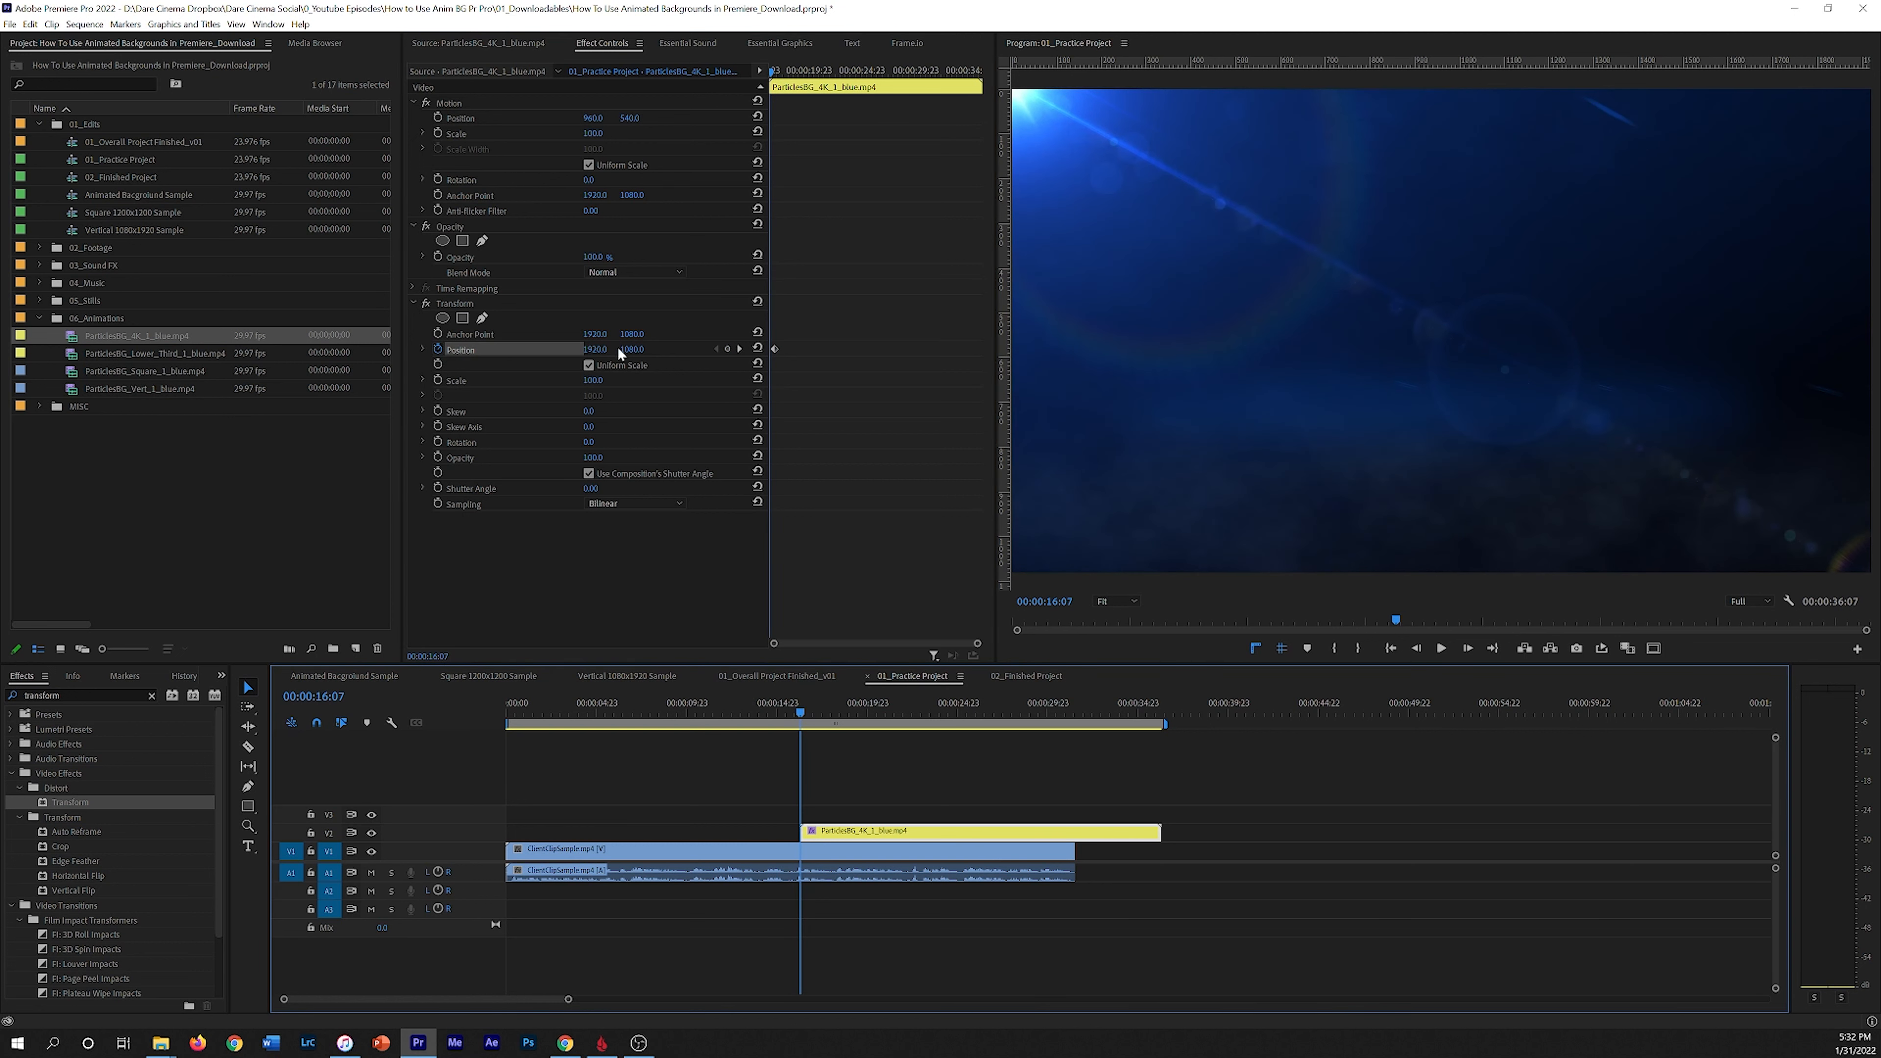
drag(643, 353, 329, 353)
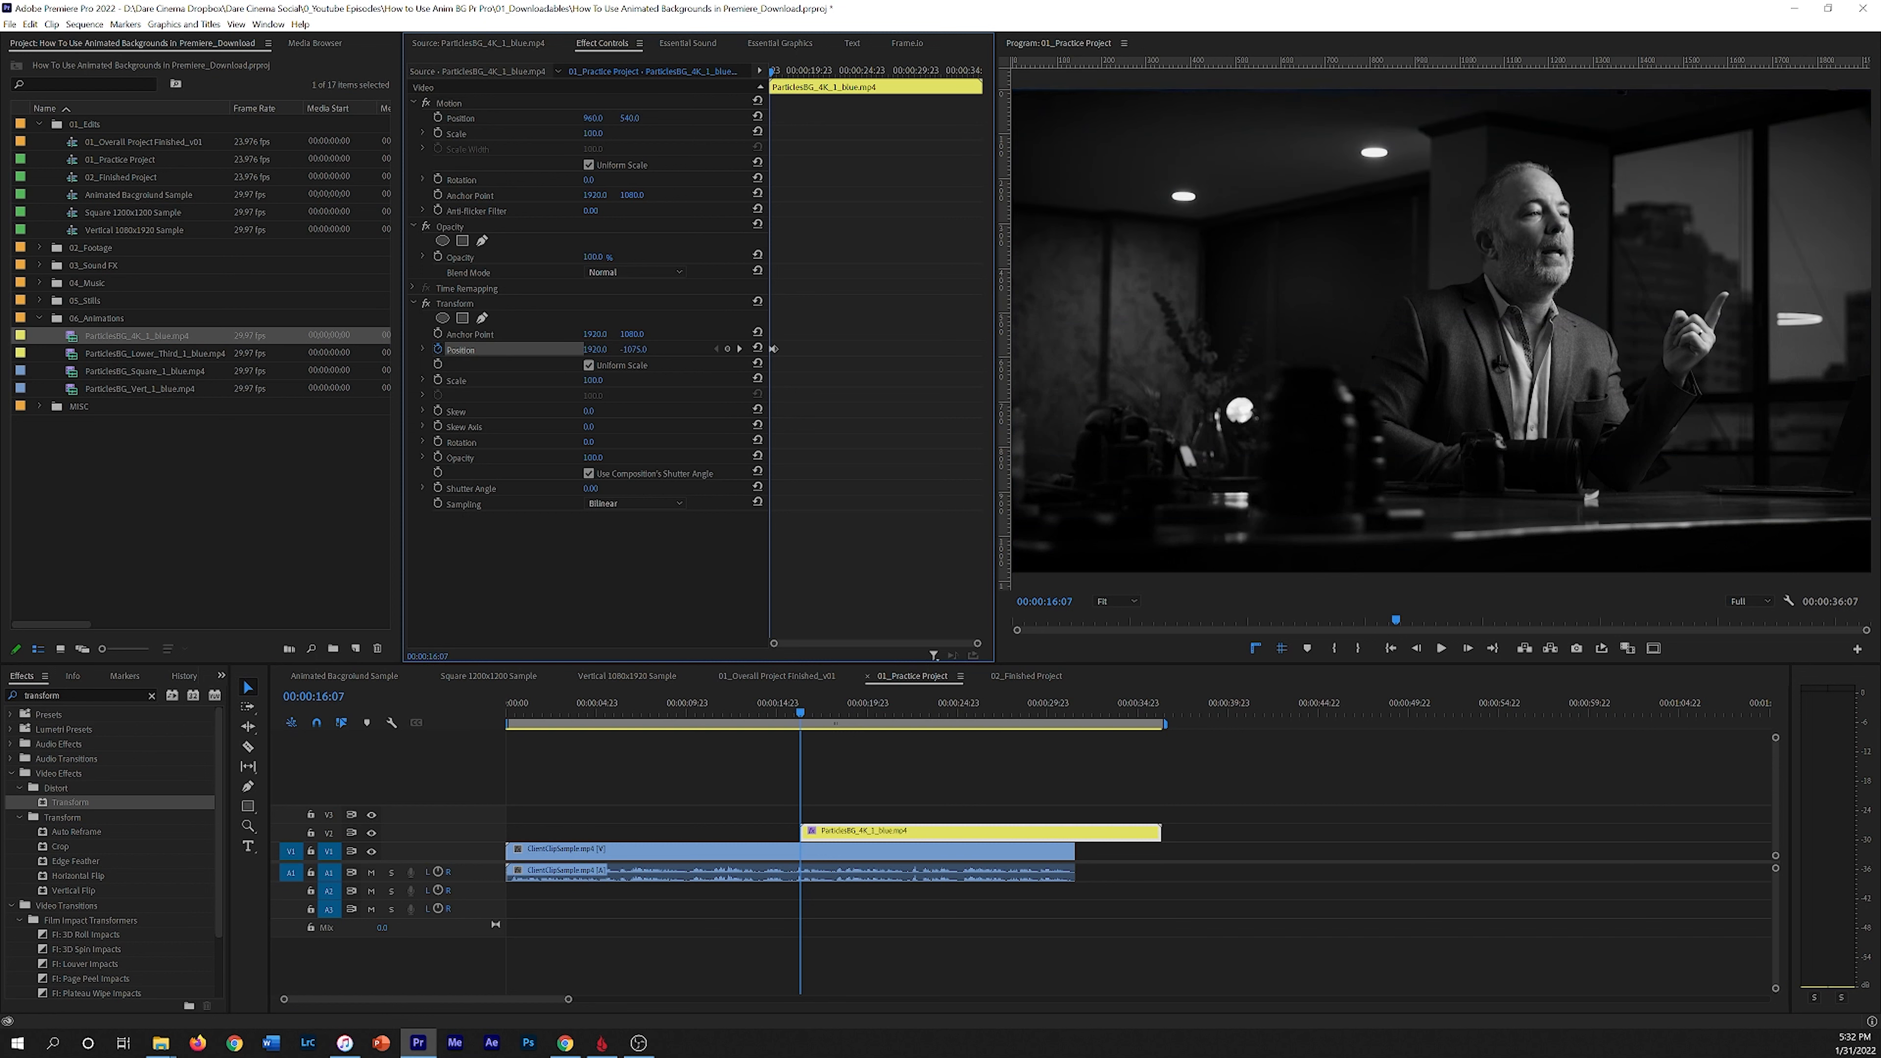
key(space)
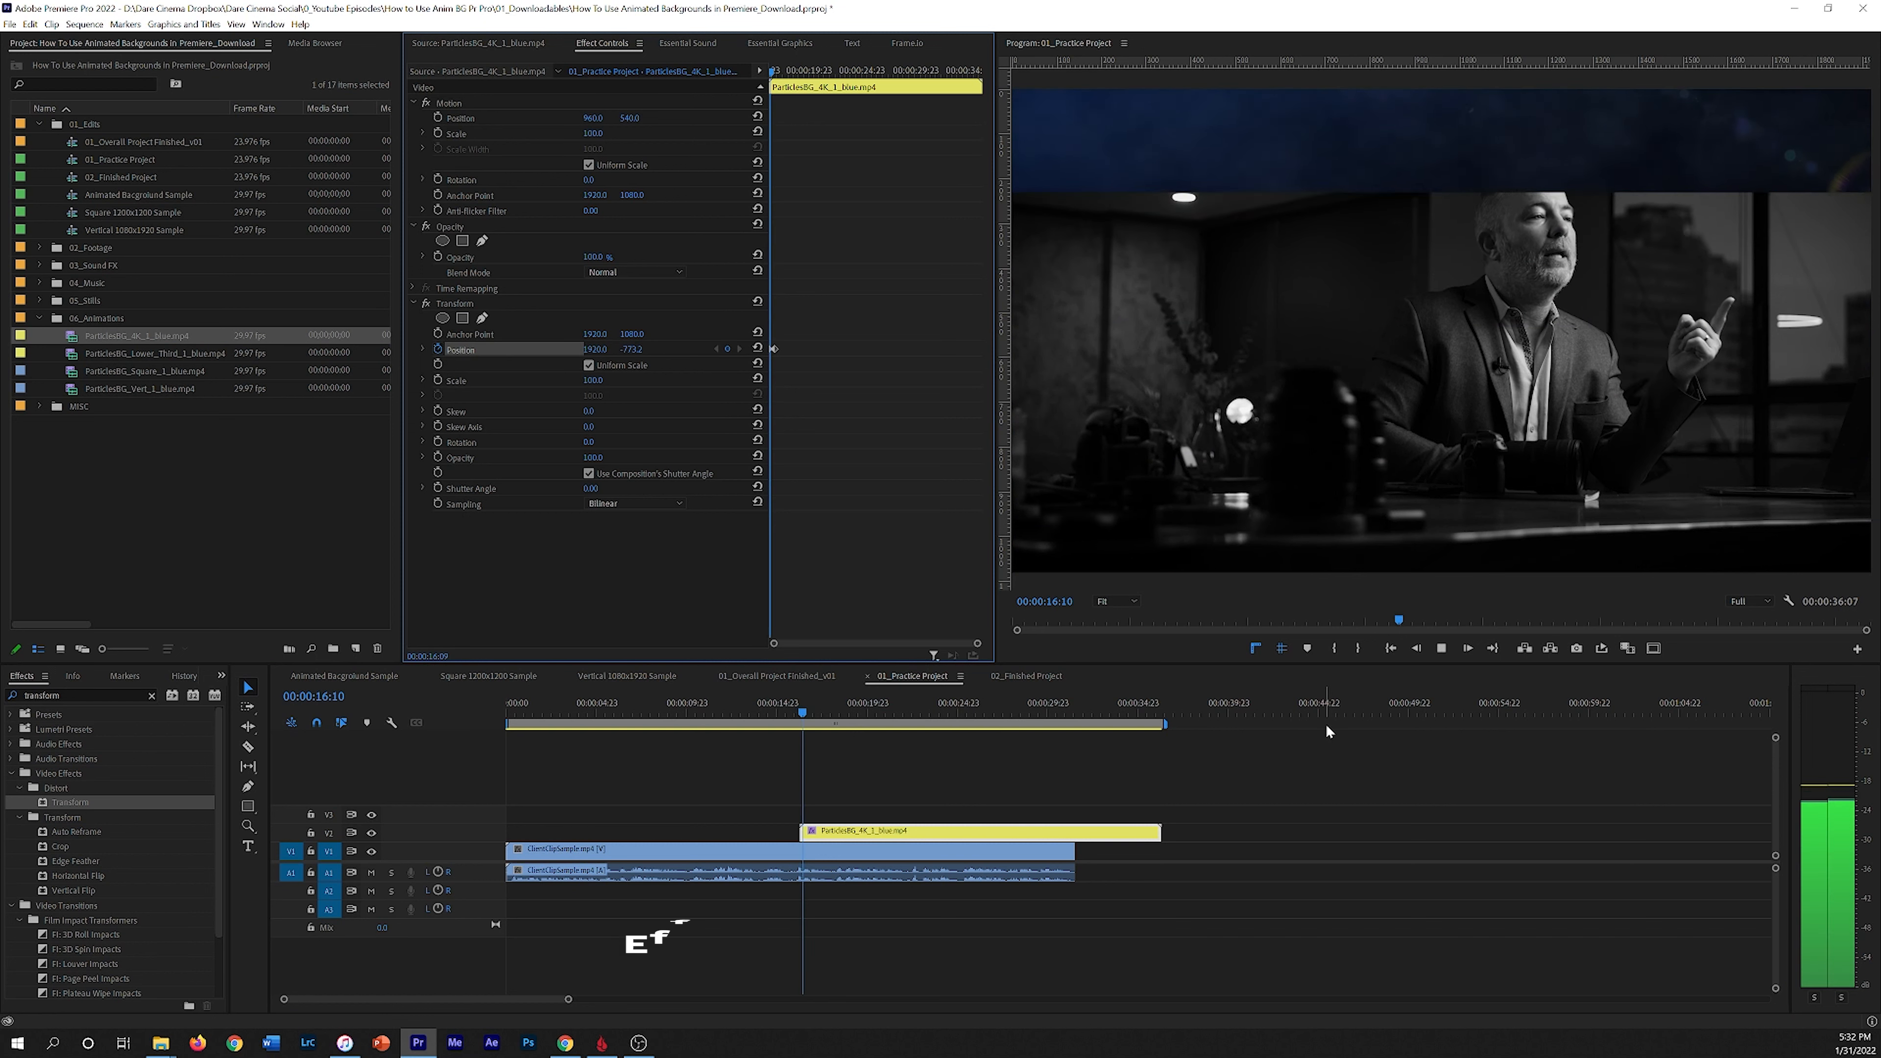
drag(814, 707, 795, 713)
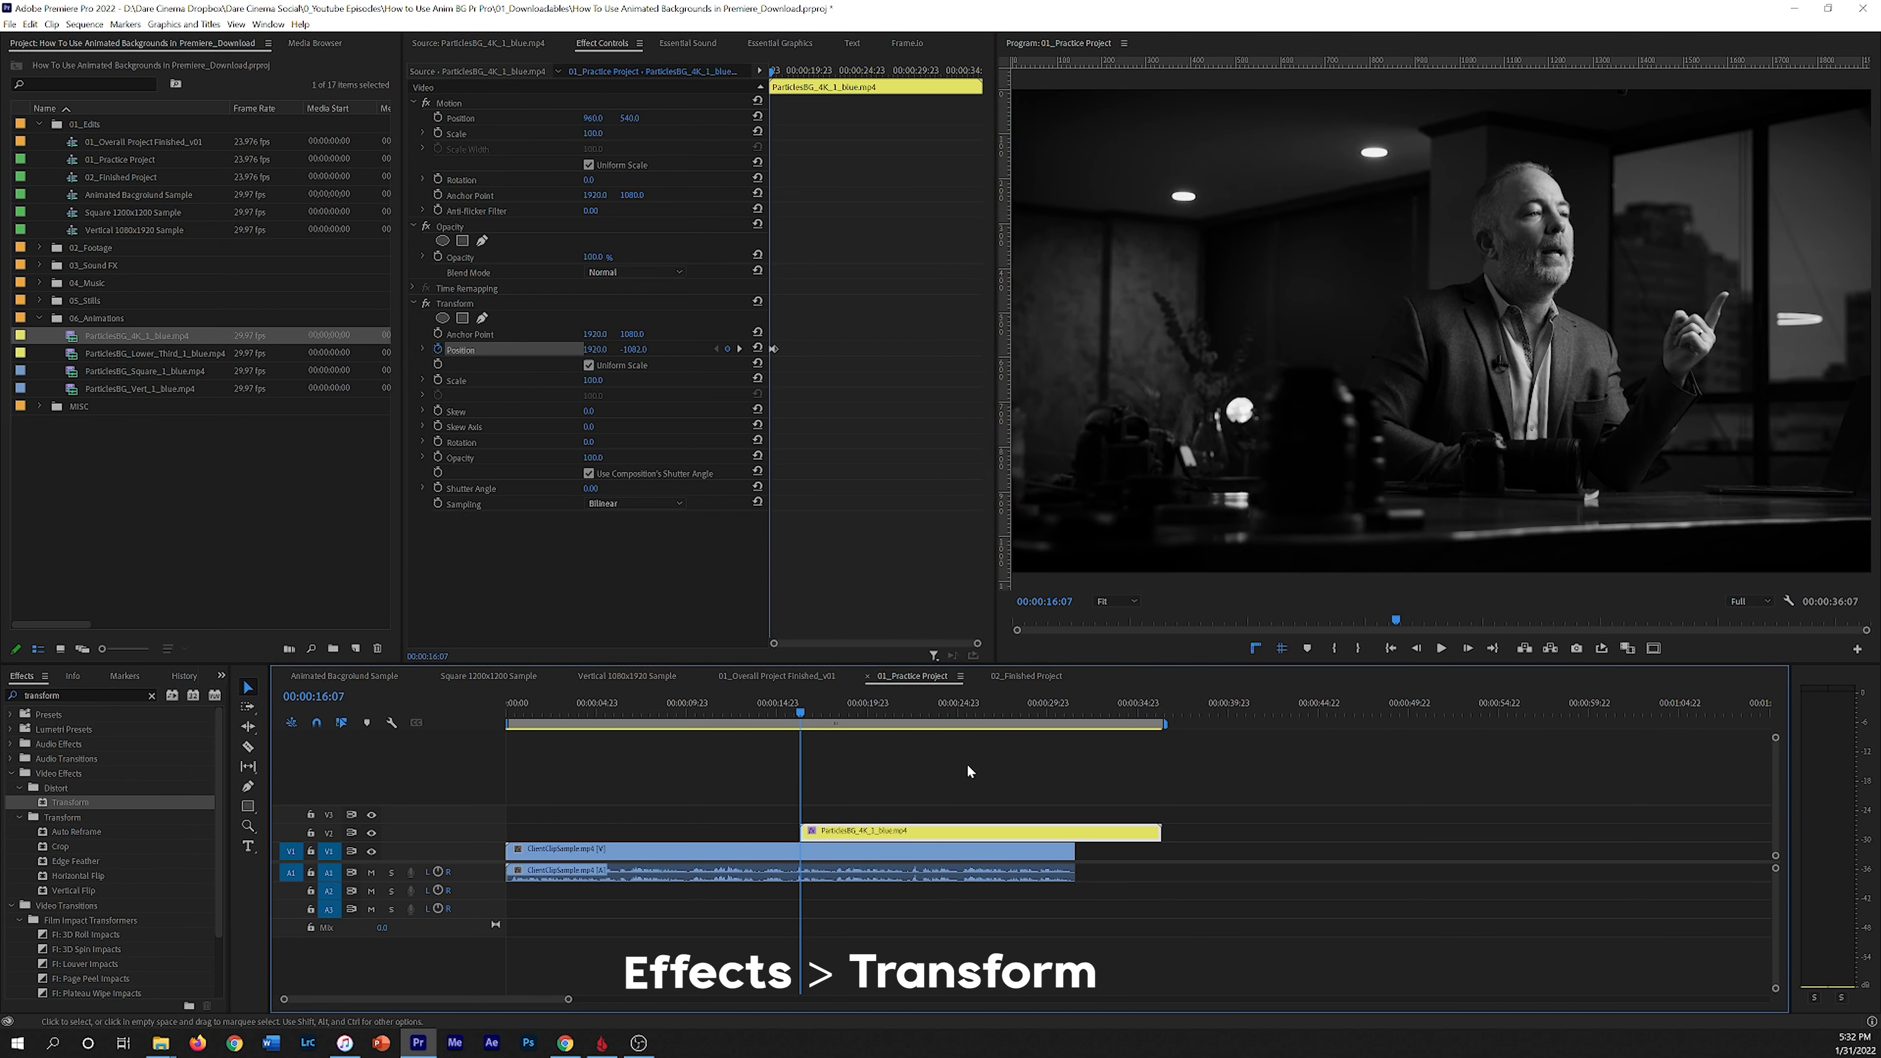
Step: Disable Use Composition's Shutter Angle and set the Transform Shutter Angle to 360, scrubbing to preview the motion blur
click(620, 473)
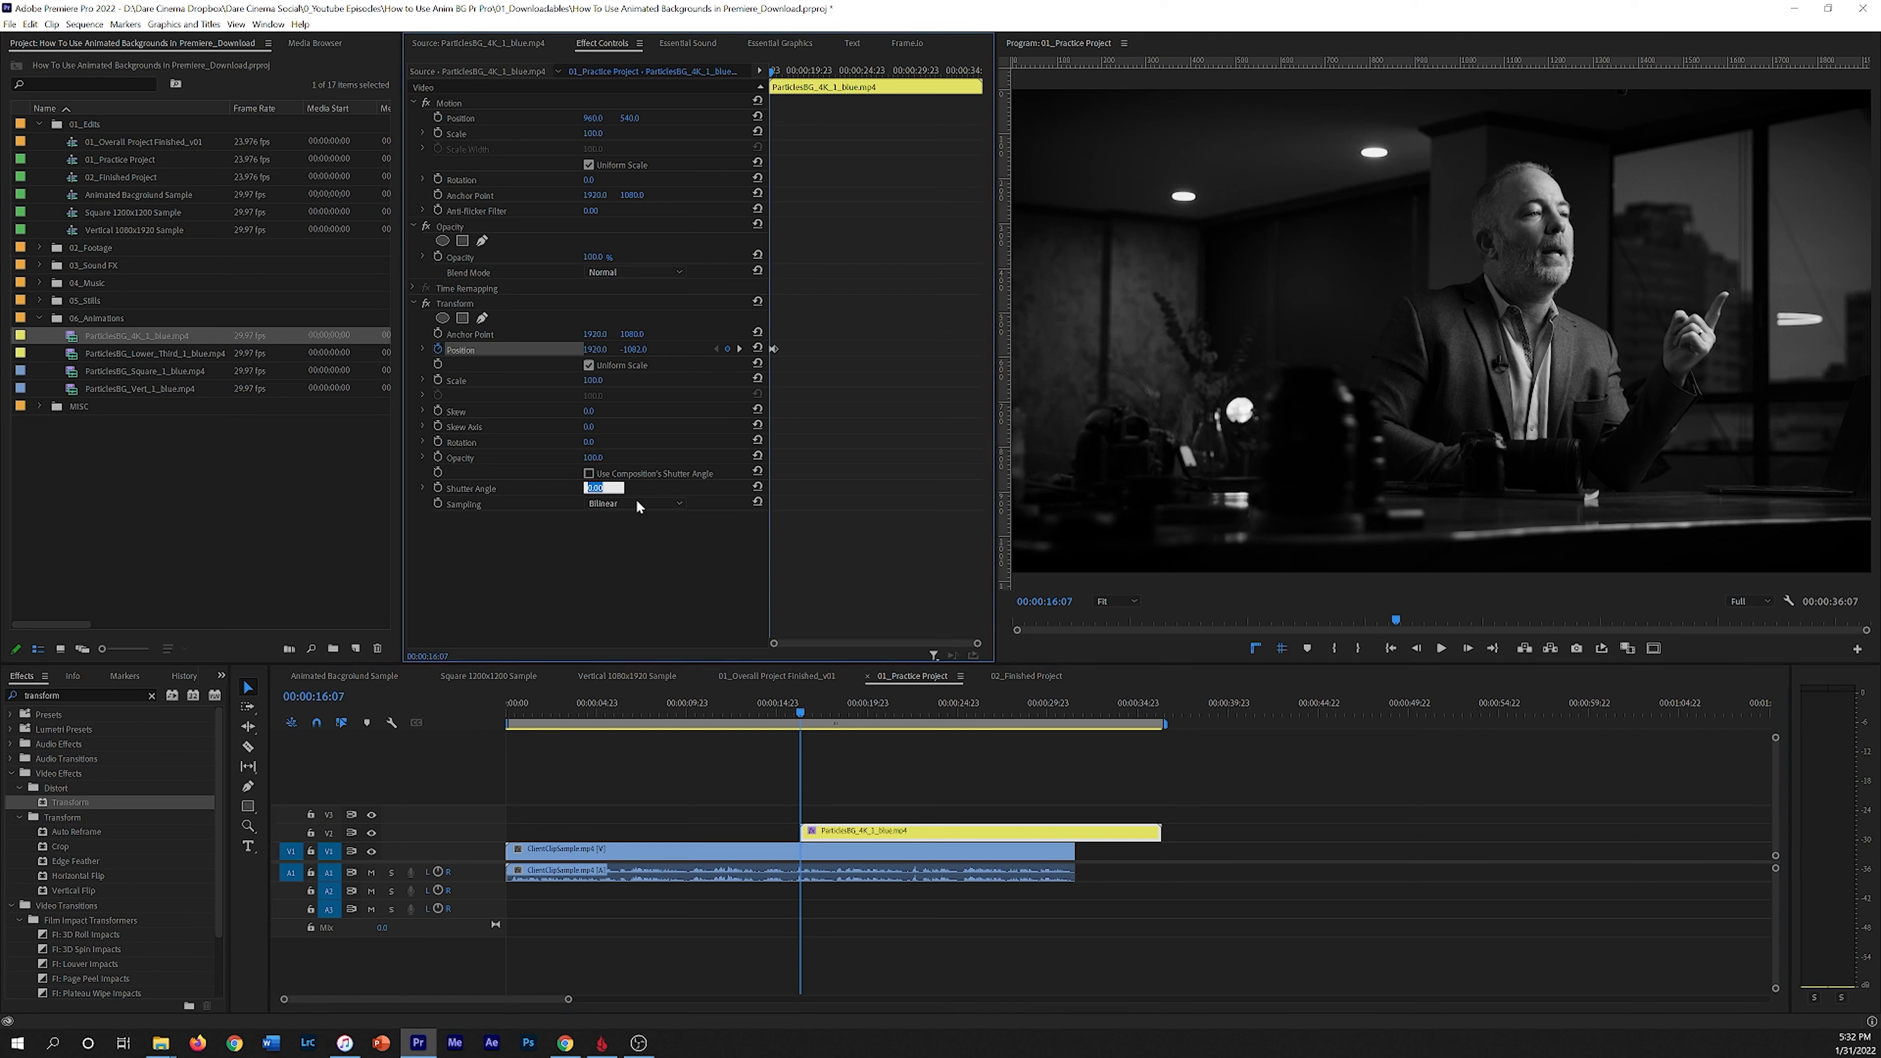
text(36)
drag(801, 713, 809, 715)
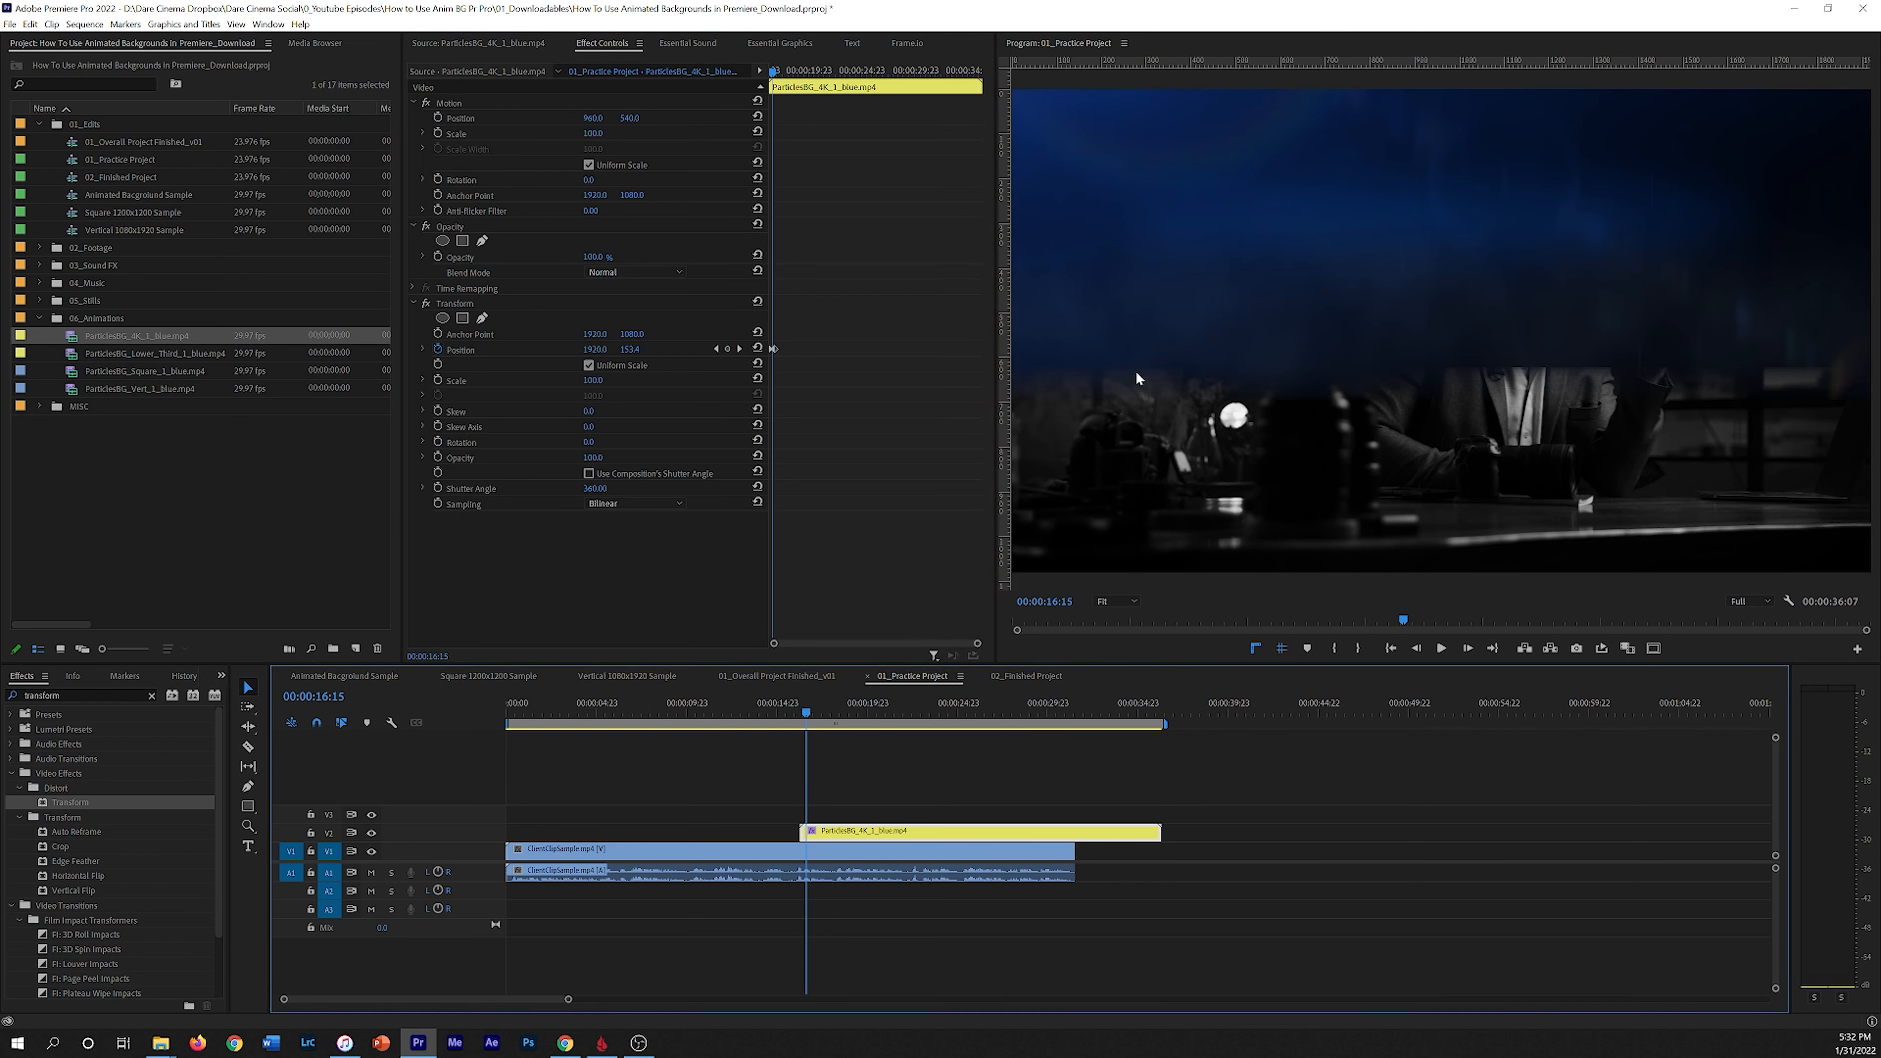
drag(772, 72, 775, 73)
Step: Duplicate the particles clip onto the track above and apply the Crop effect to the upper copy
drag(845, 836, 848, 812)
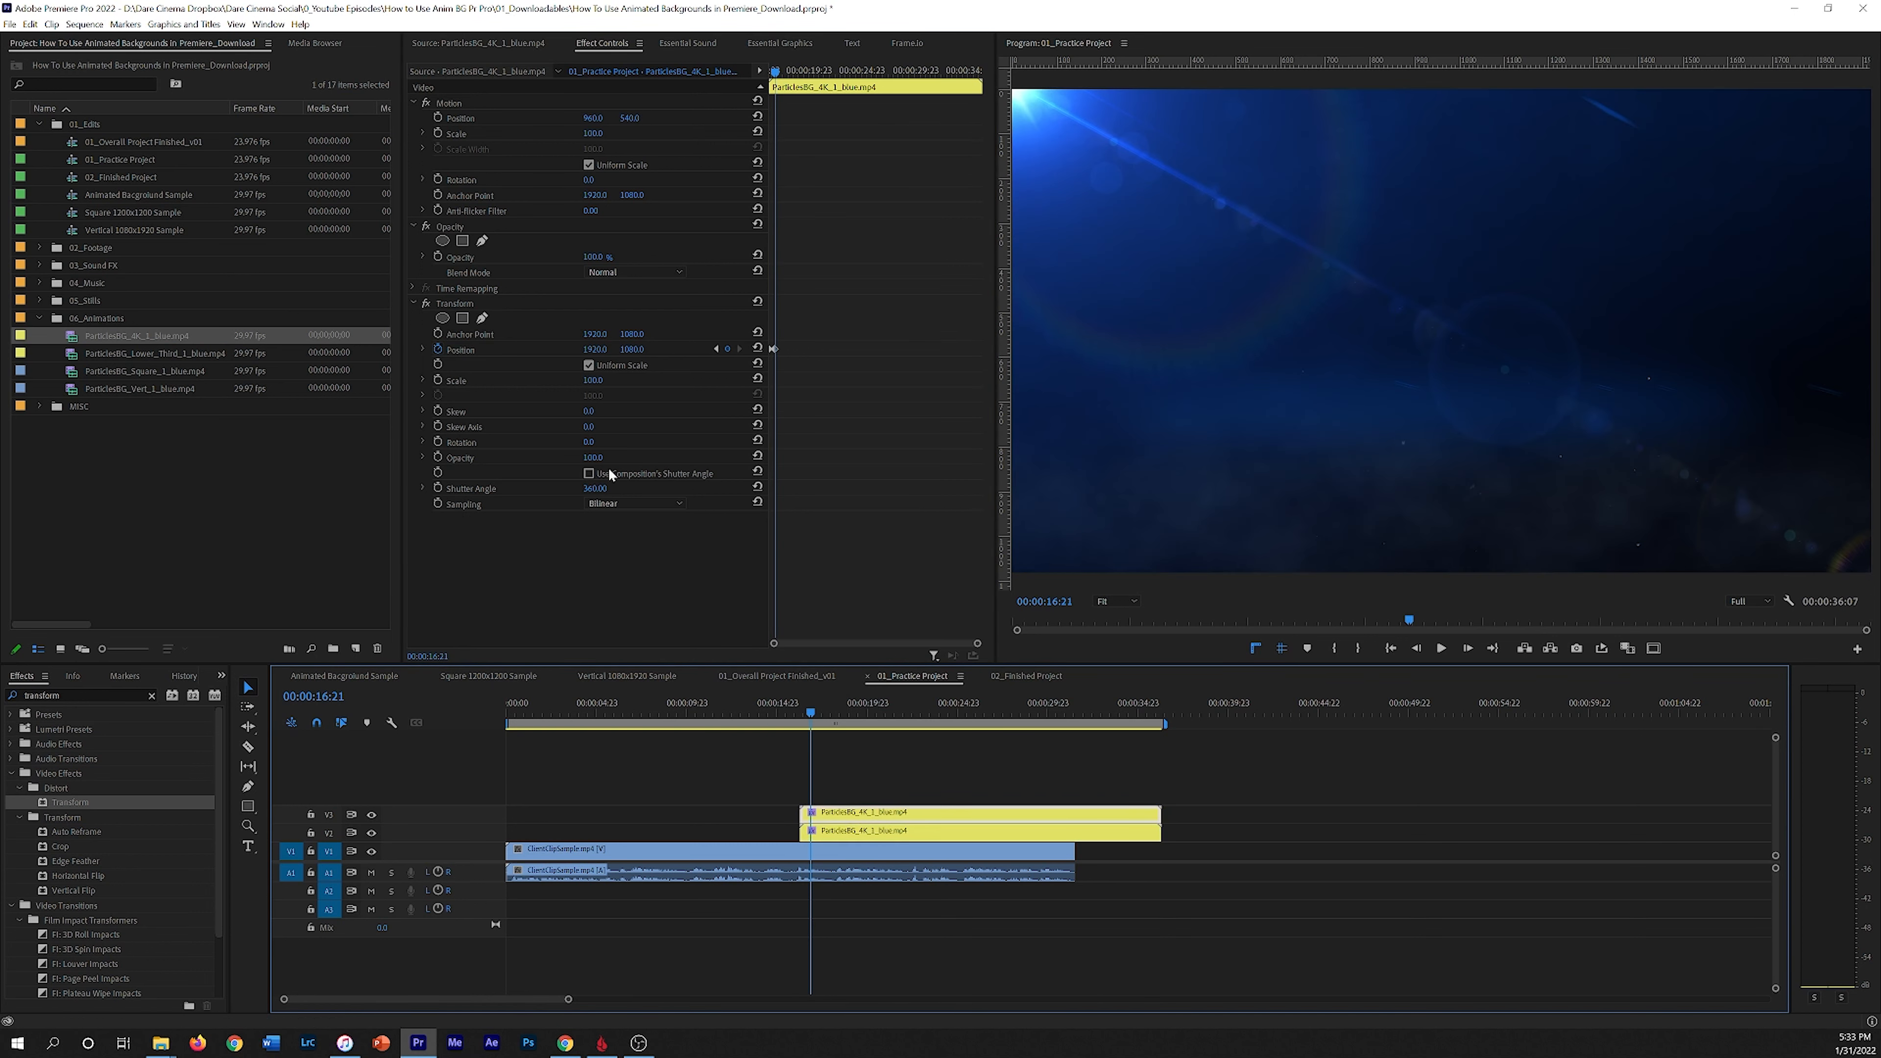
click(151, 697)
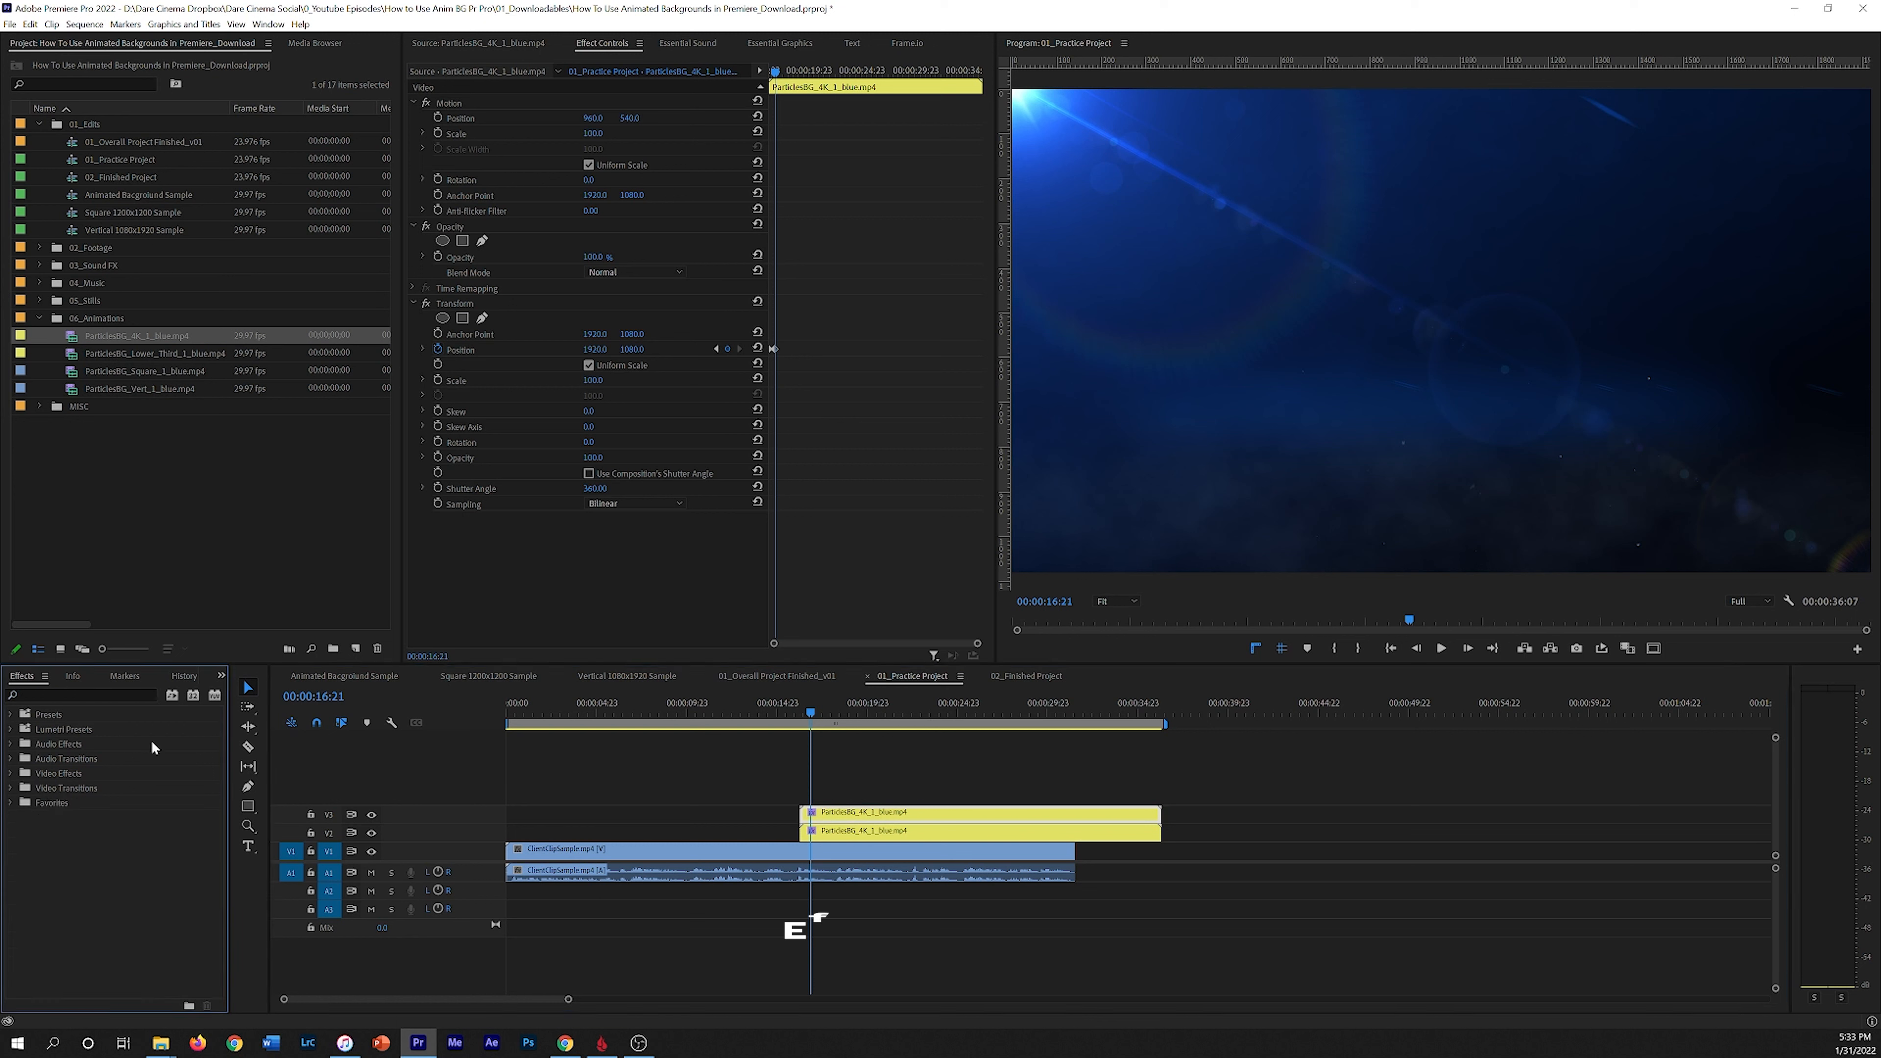
drag(48, 823, 68, 820)
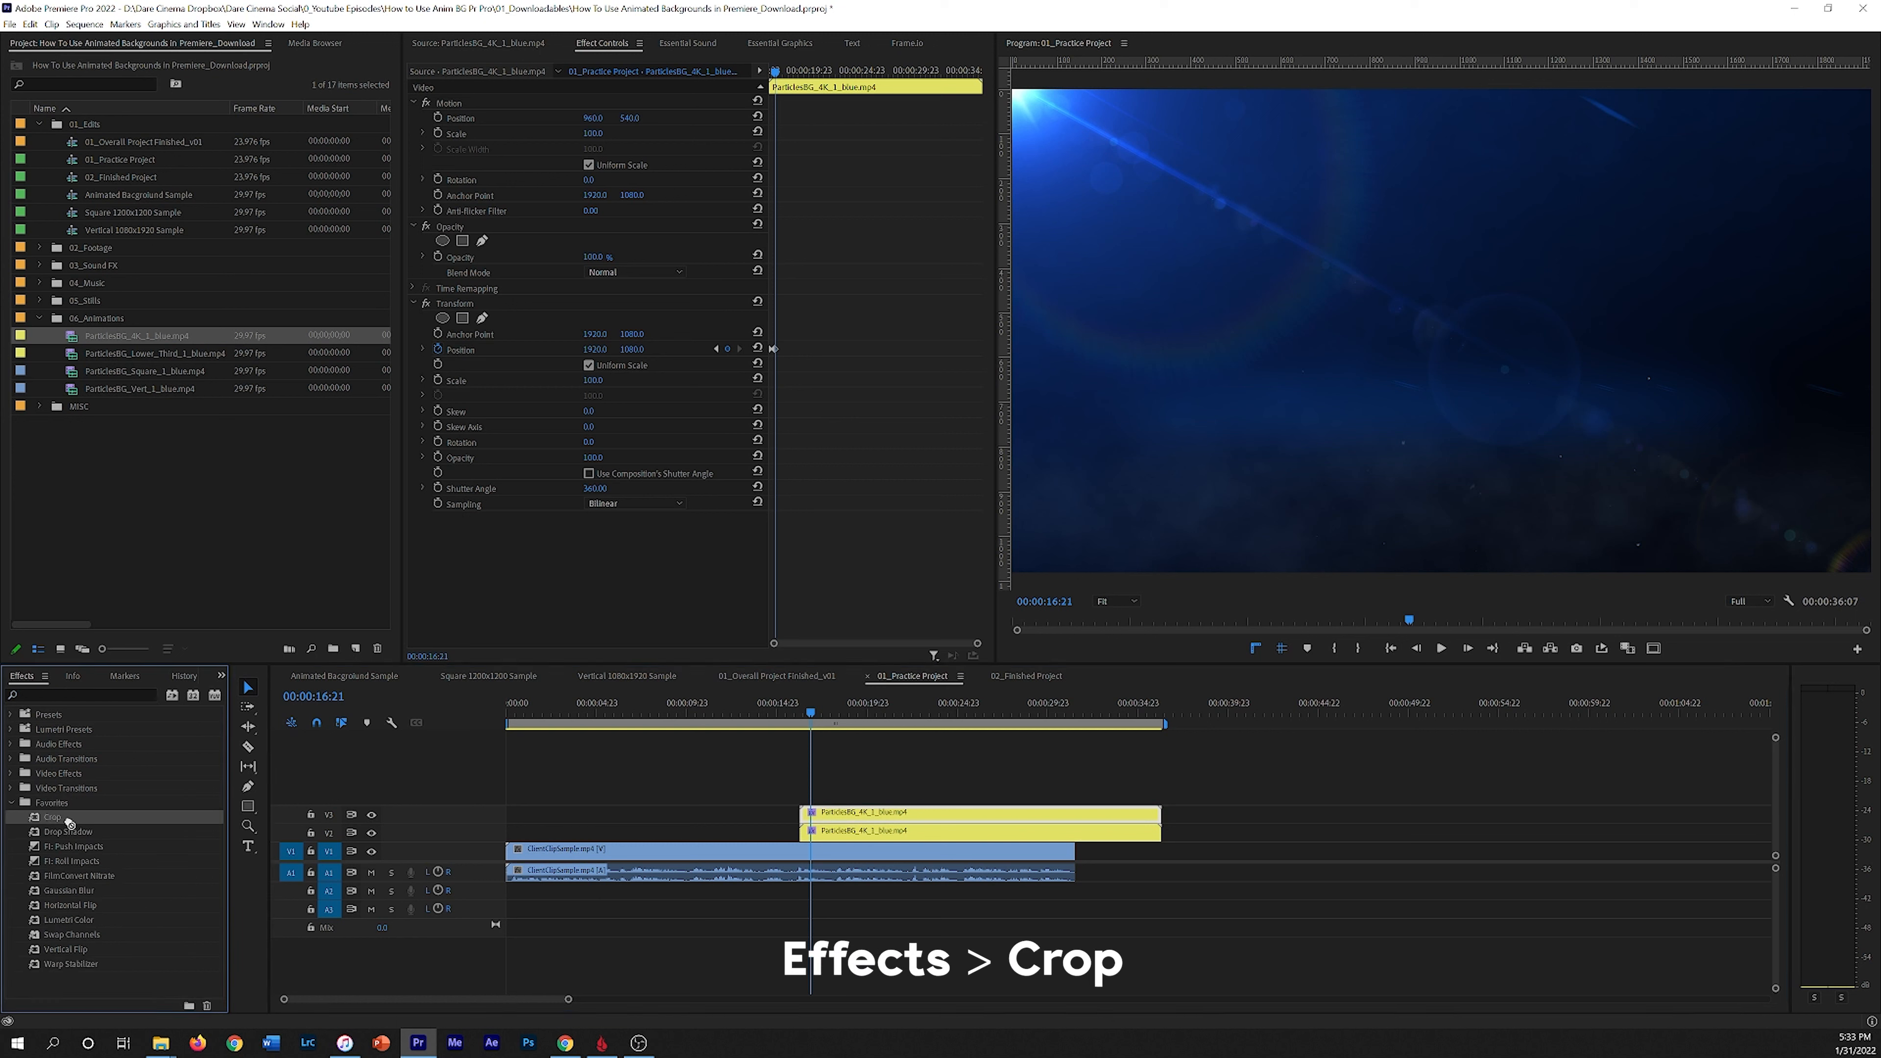
drag(860, 813, 862, 816)
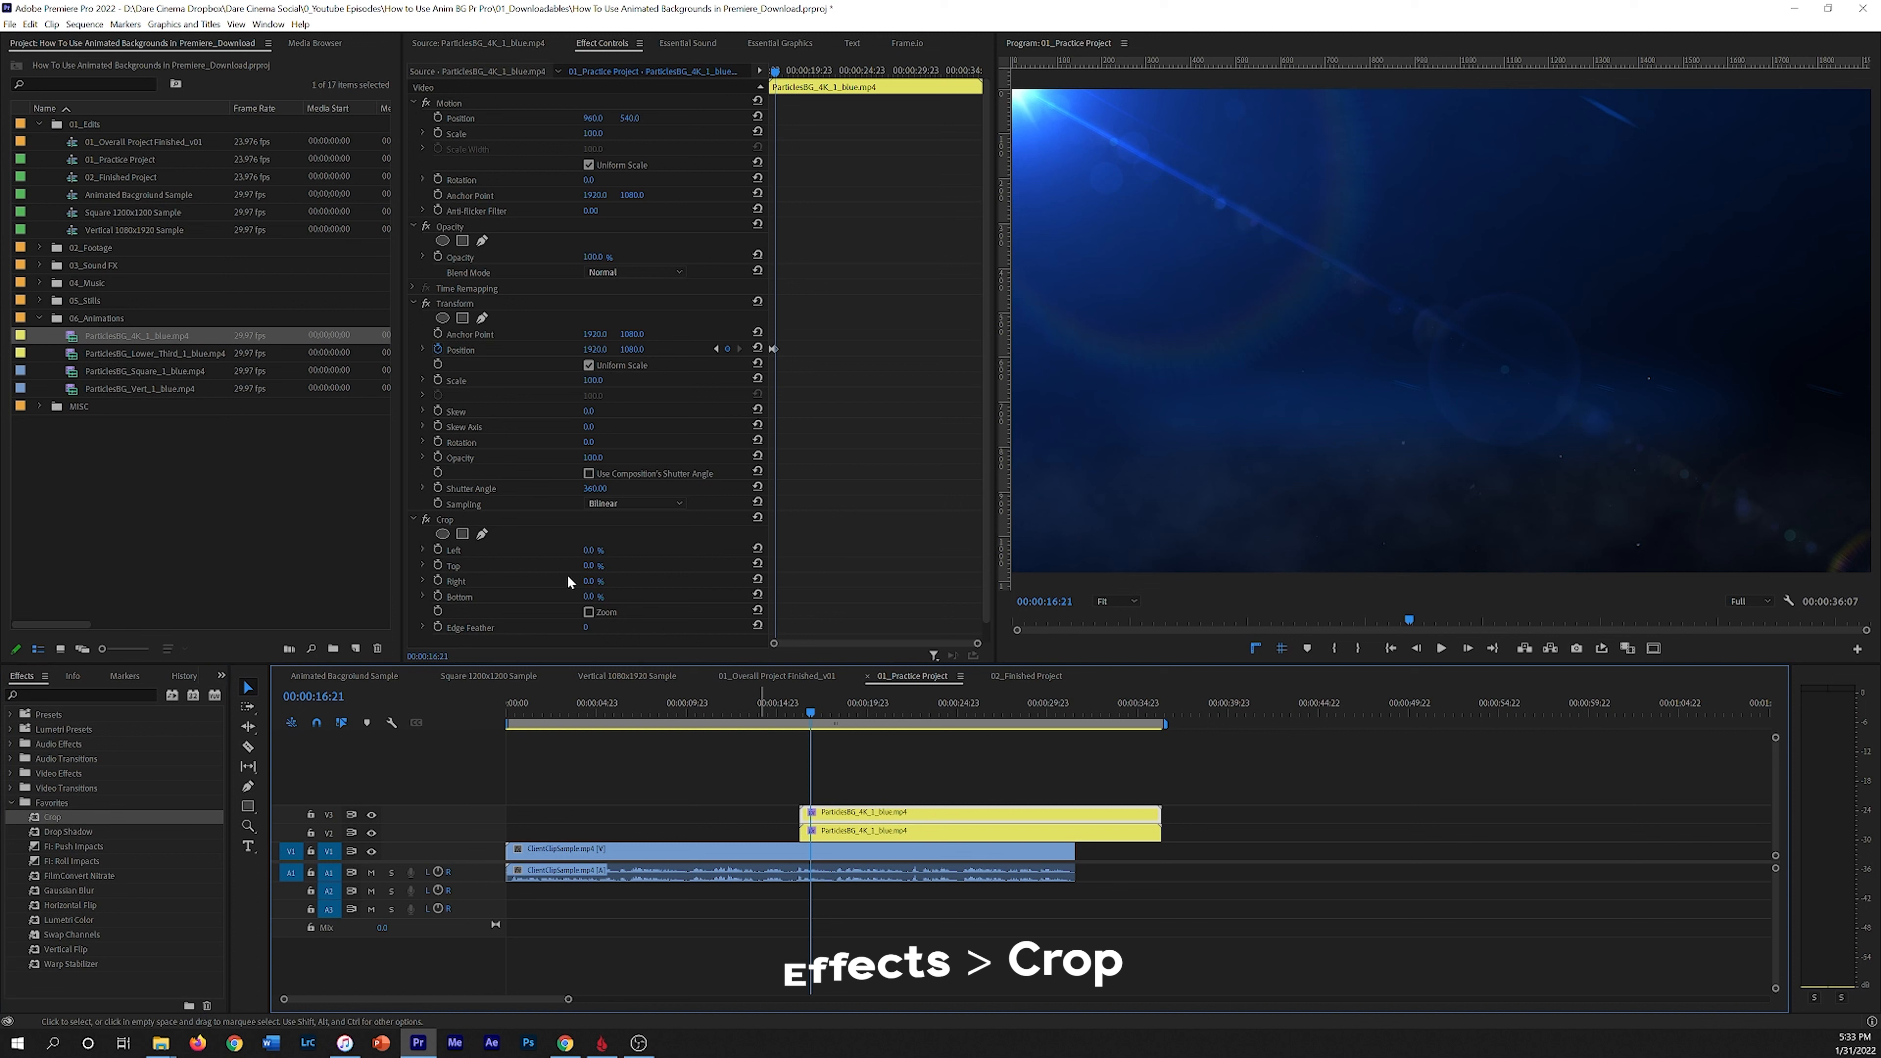
Step: Crop the upper particles copy's left side by 50%
click(590, 550)
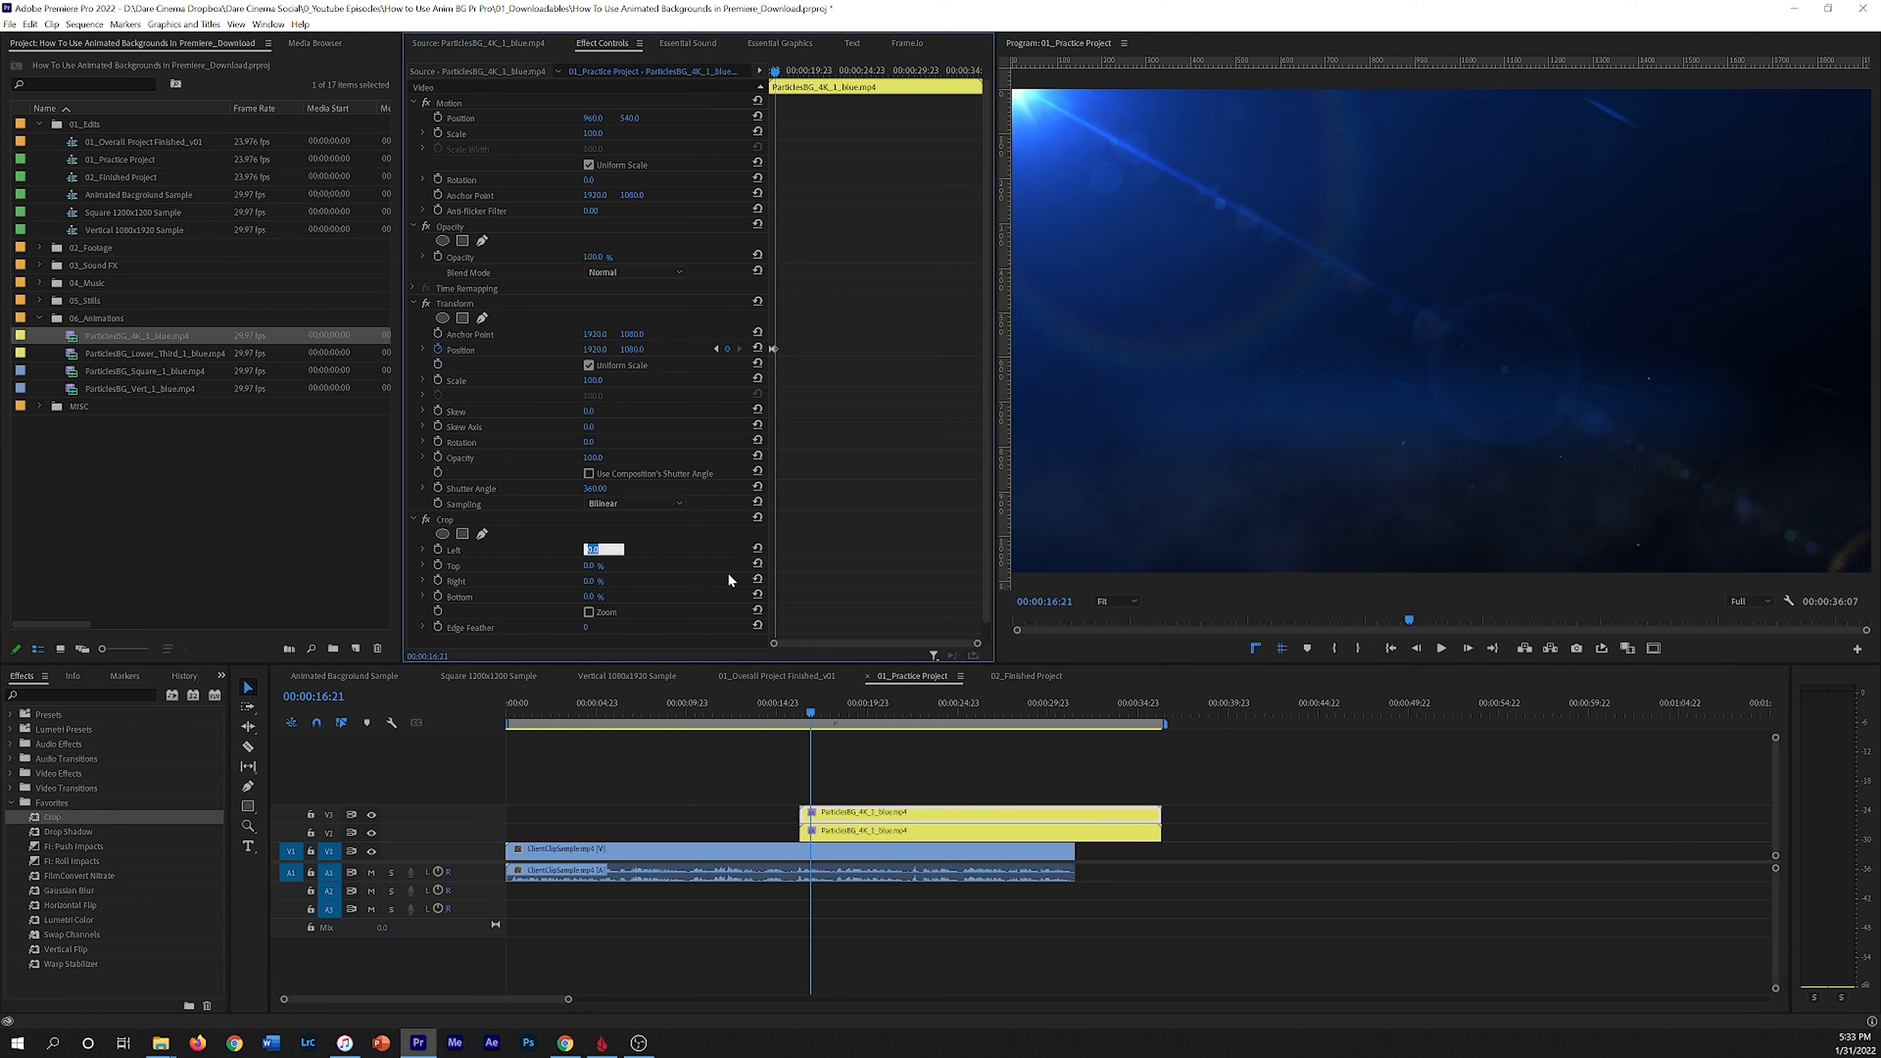
text(50)
key(Return)
Step: Apply Crop to the lower particles clip and crop its right side by 50%
click(827, 835)
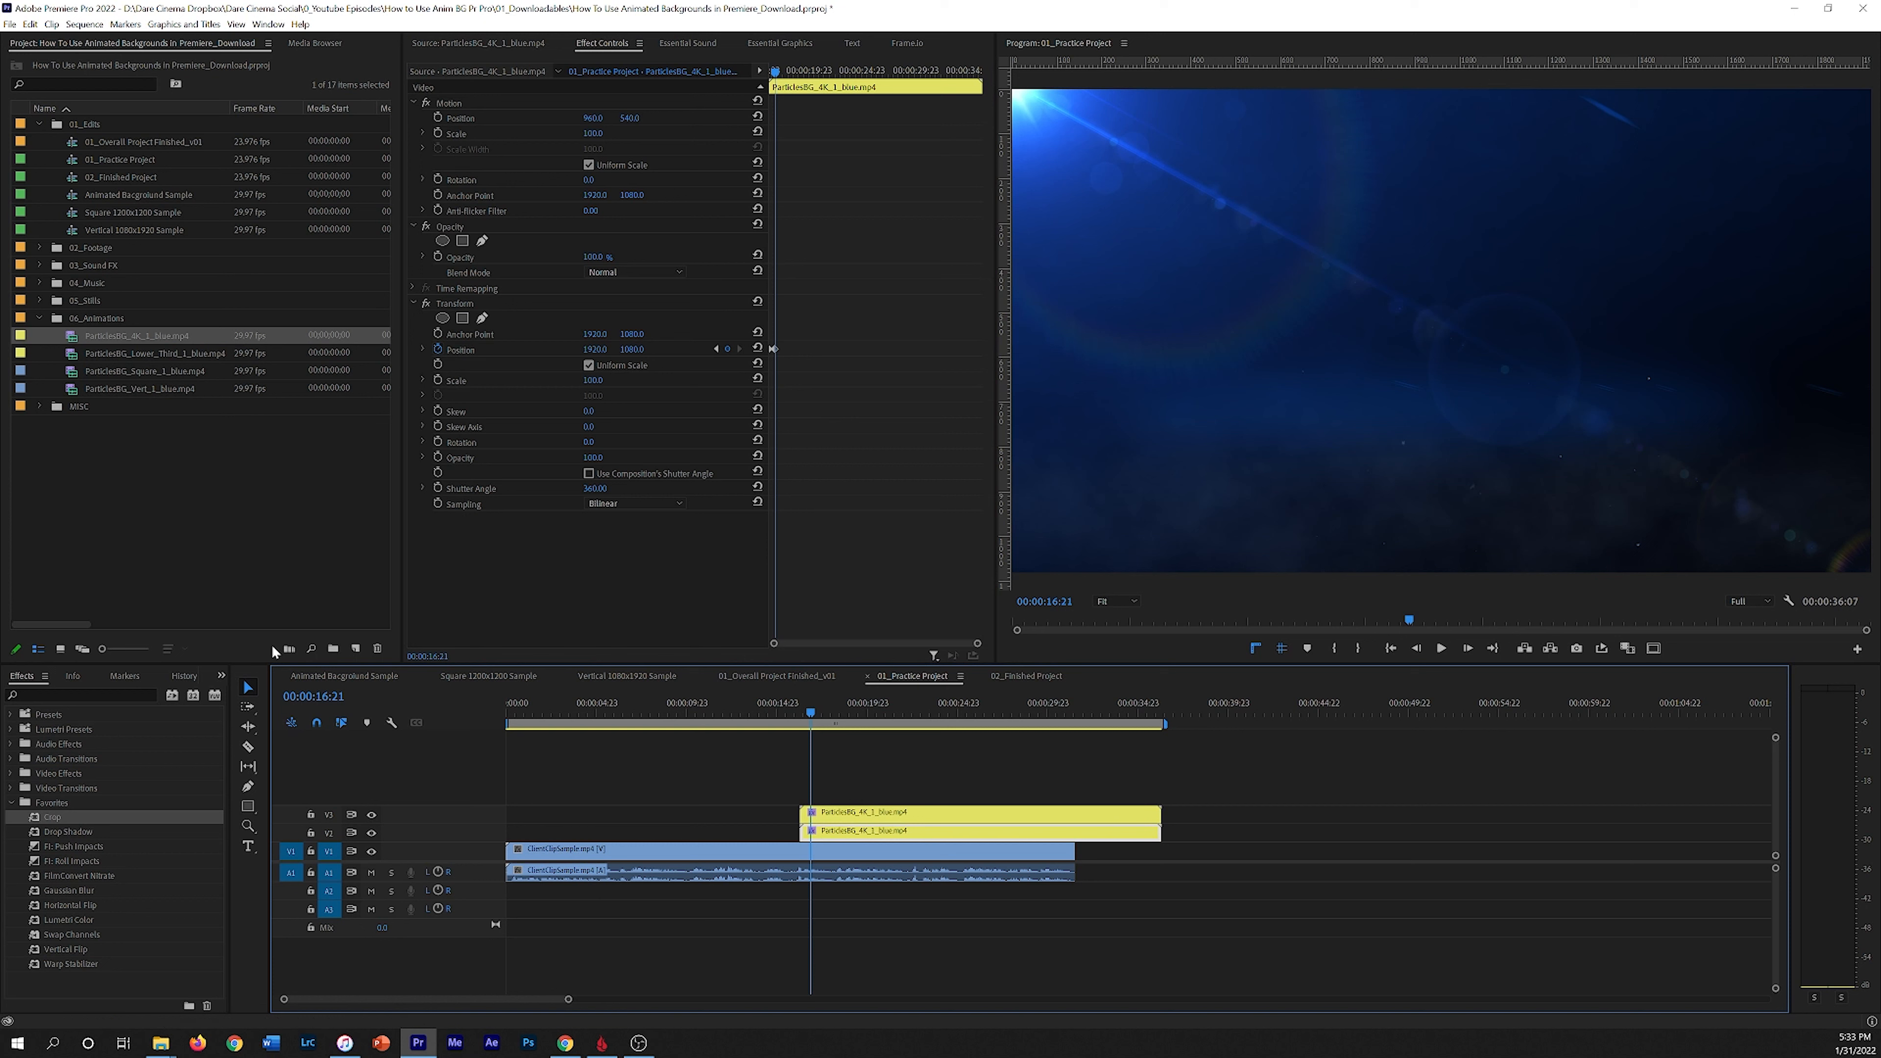
drag(53, 824, 874, 831)
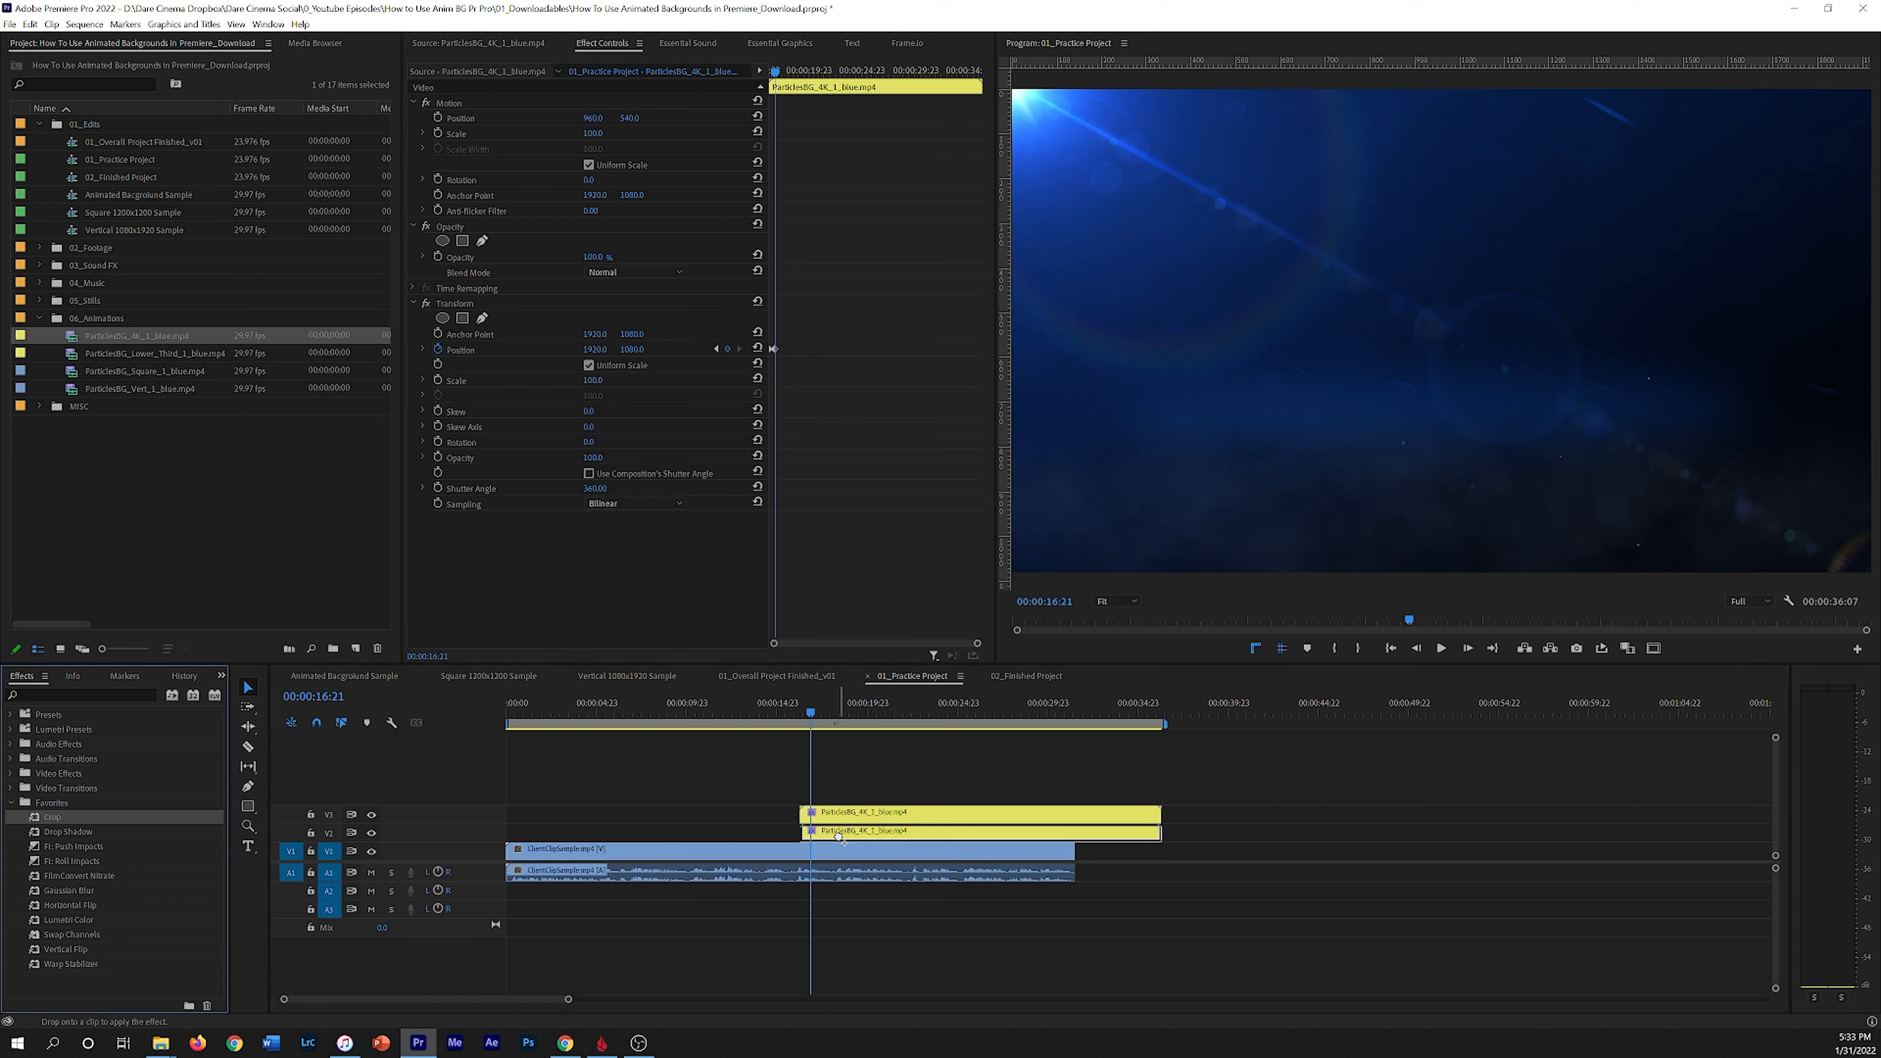
click(602, 580)
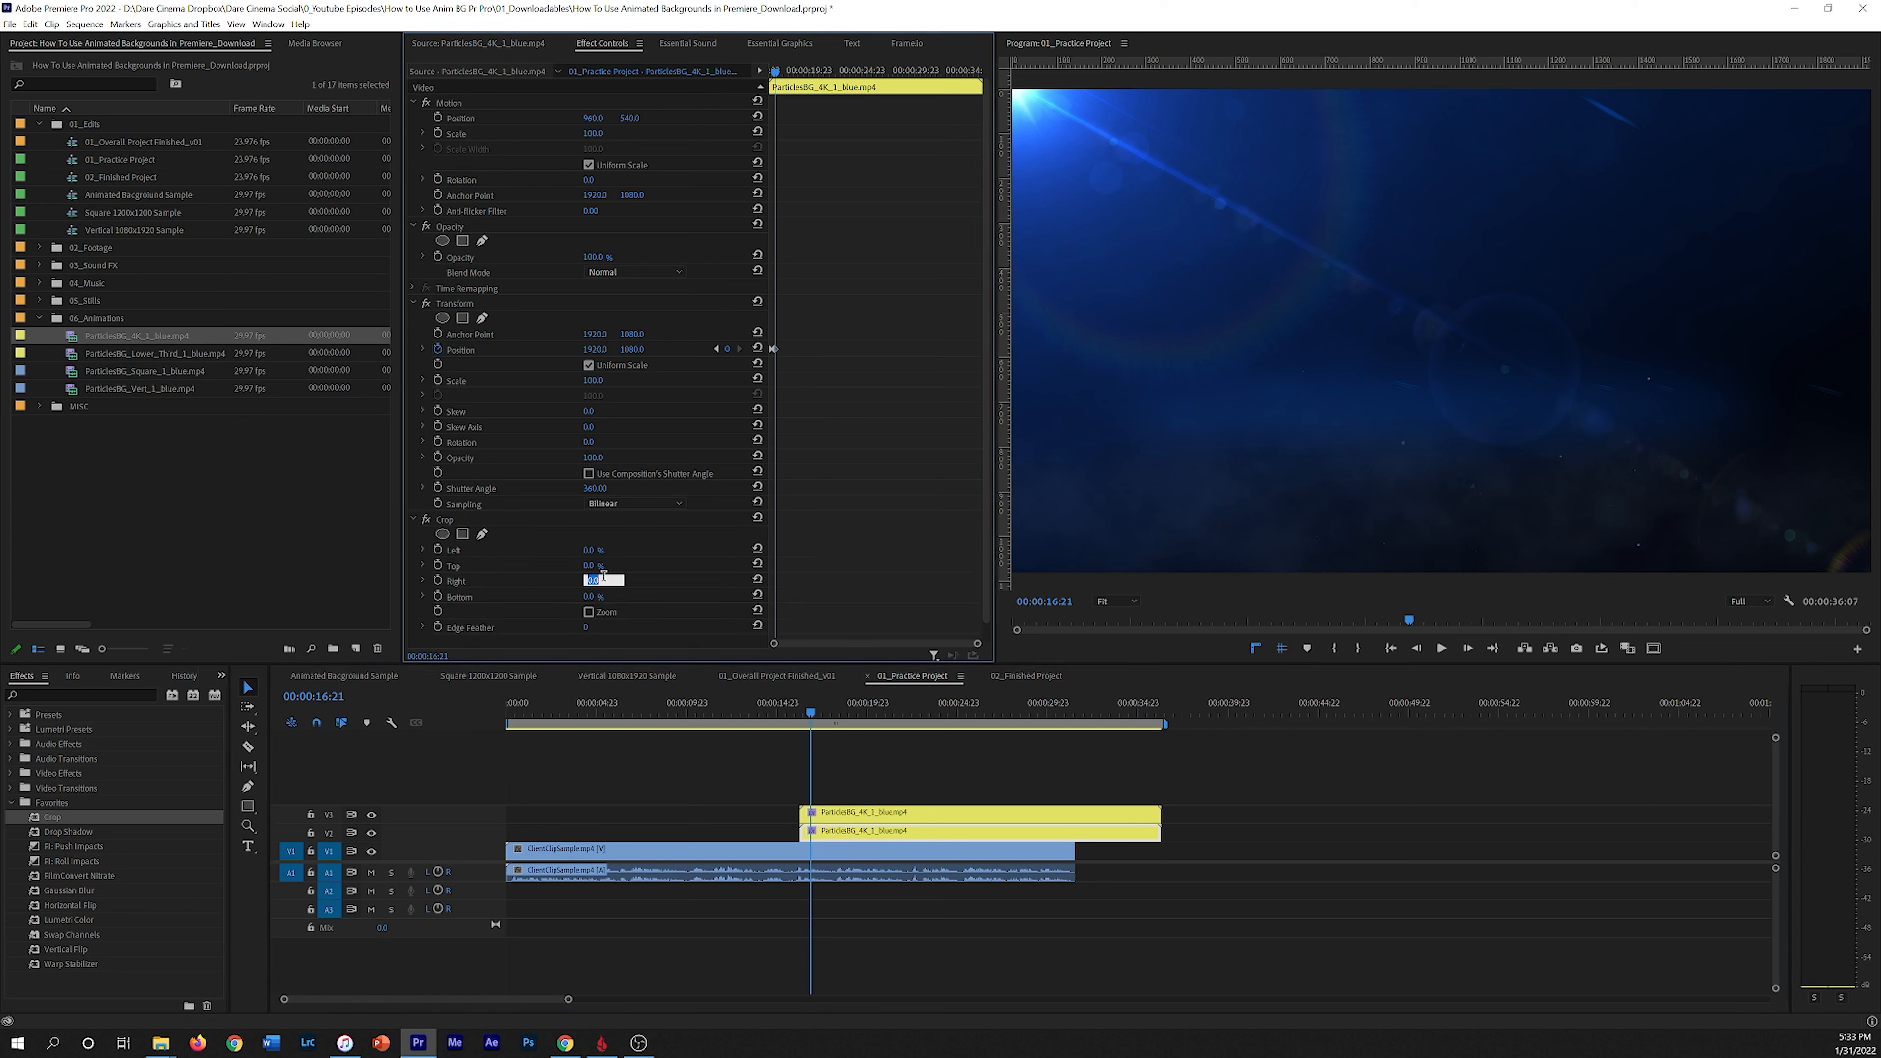
text(50)
key(Return)
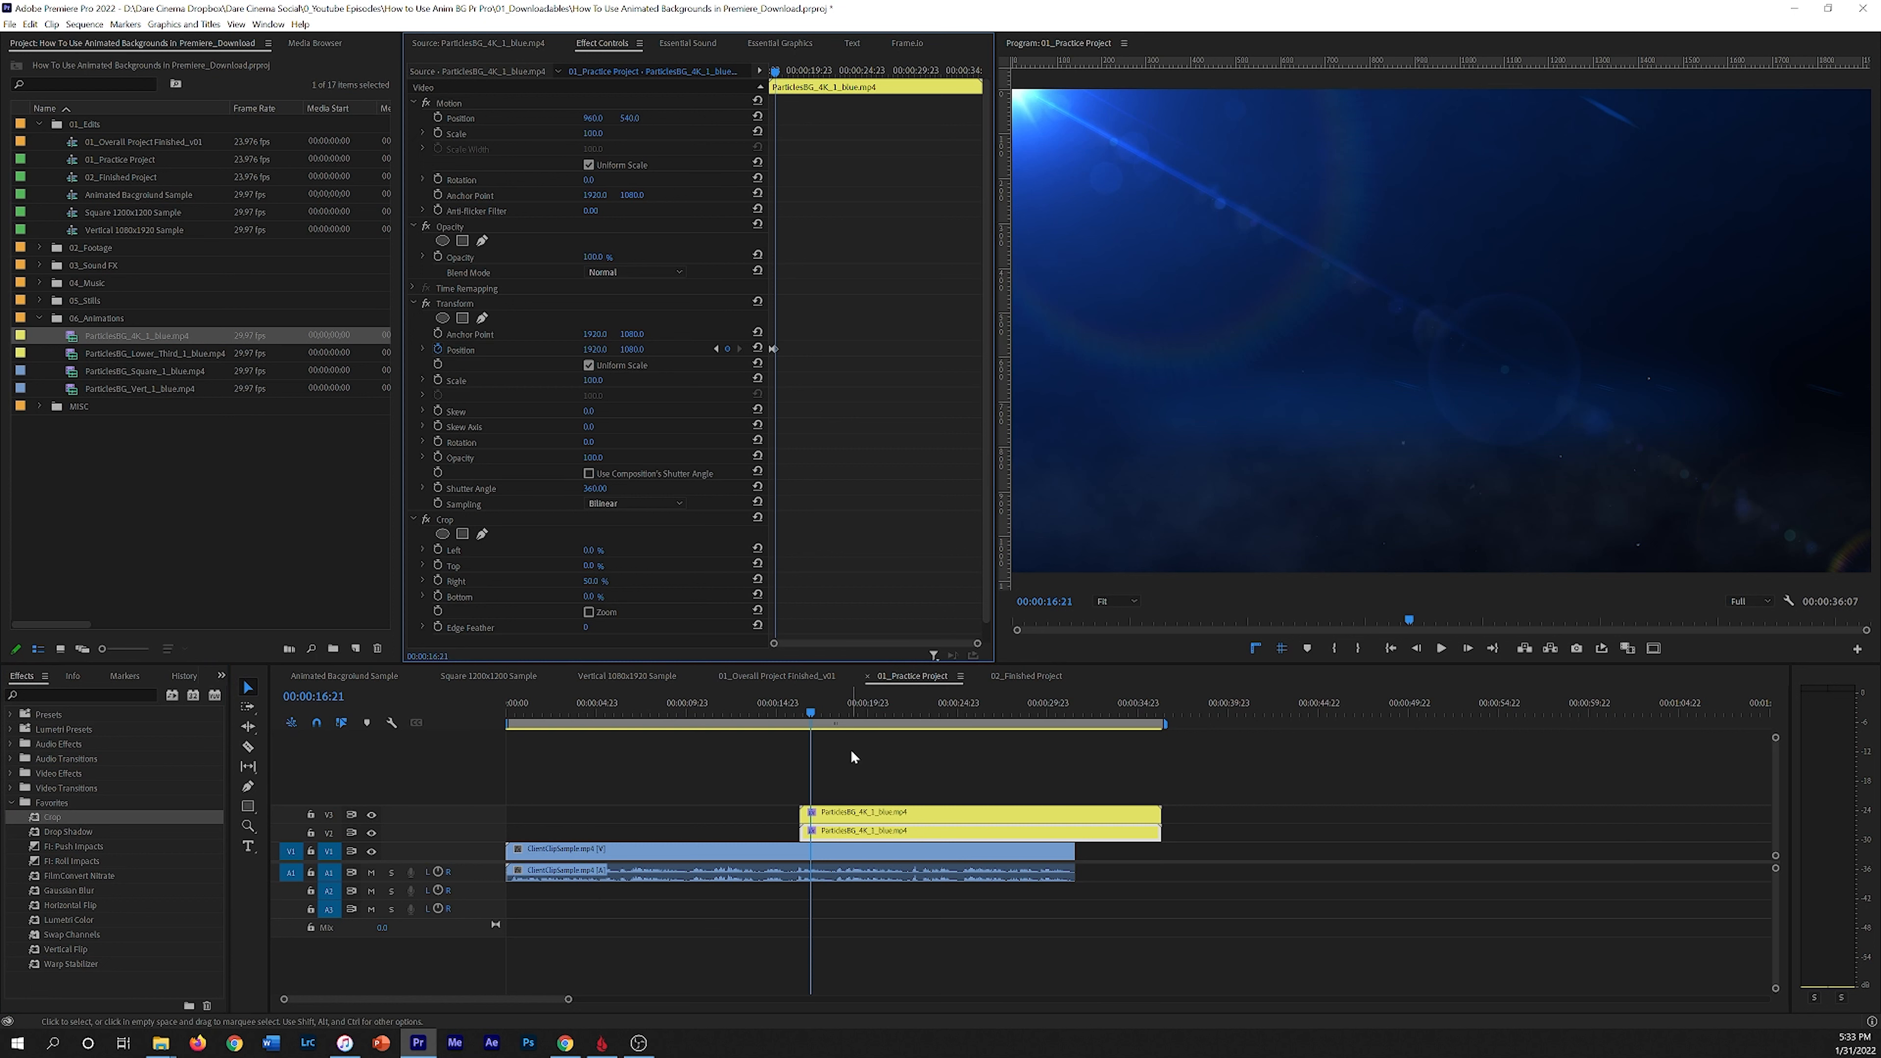
Step: Play the split particles slide-in from the start of the clips
click(803, 709)
key(space)
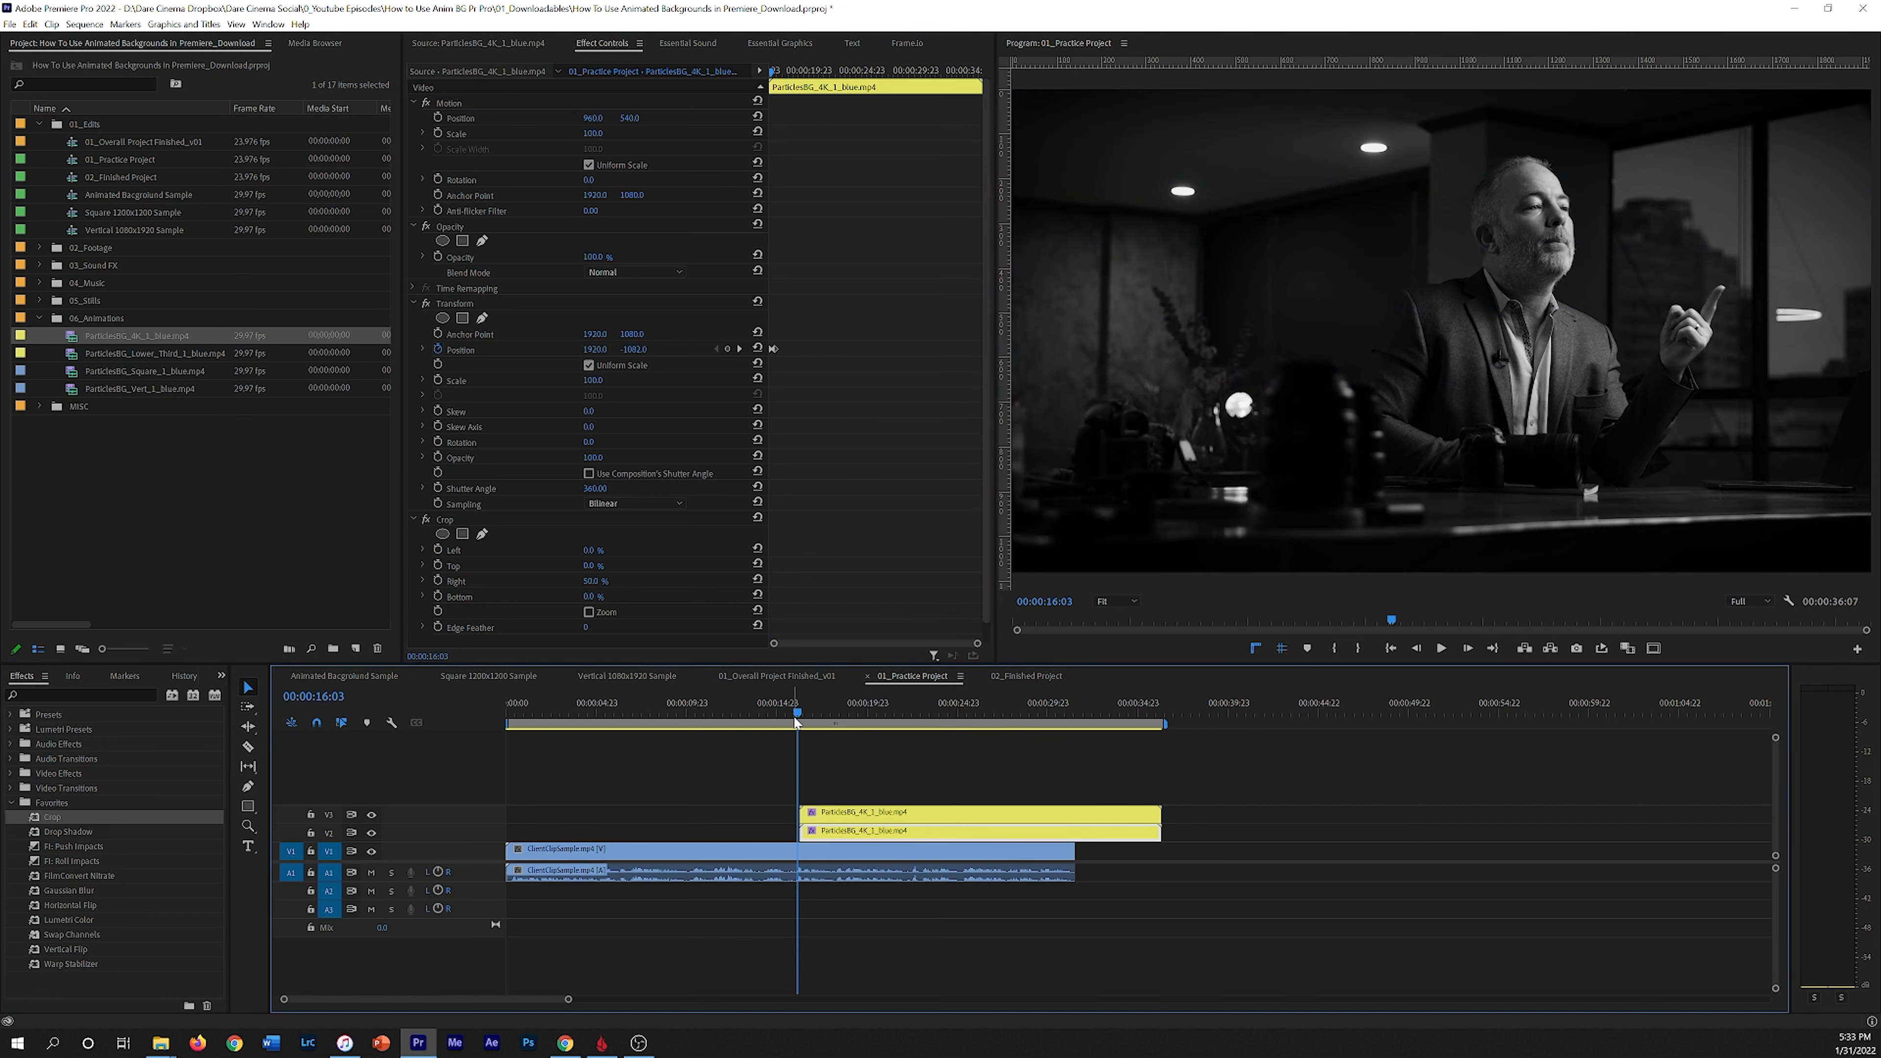
key(space)
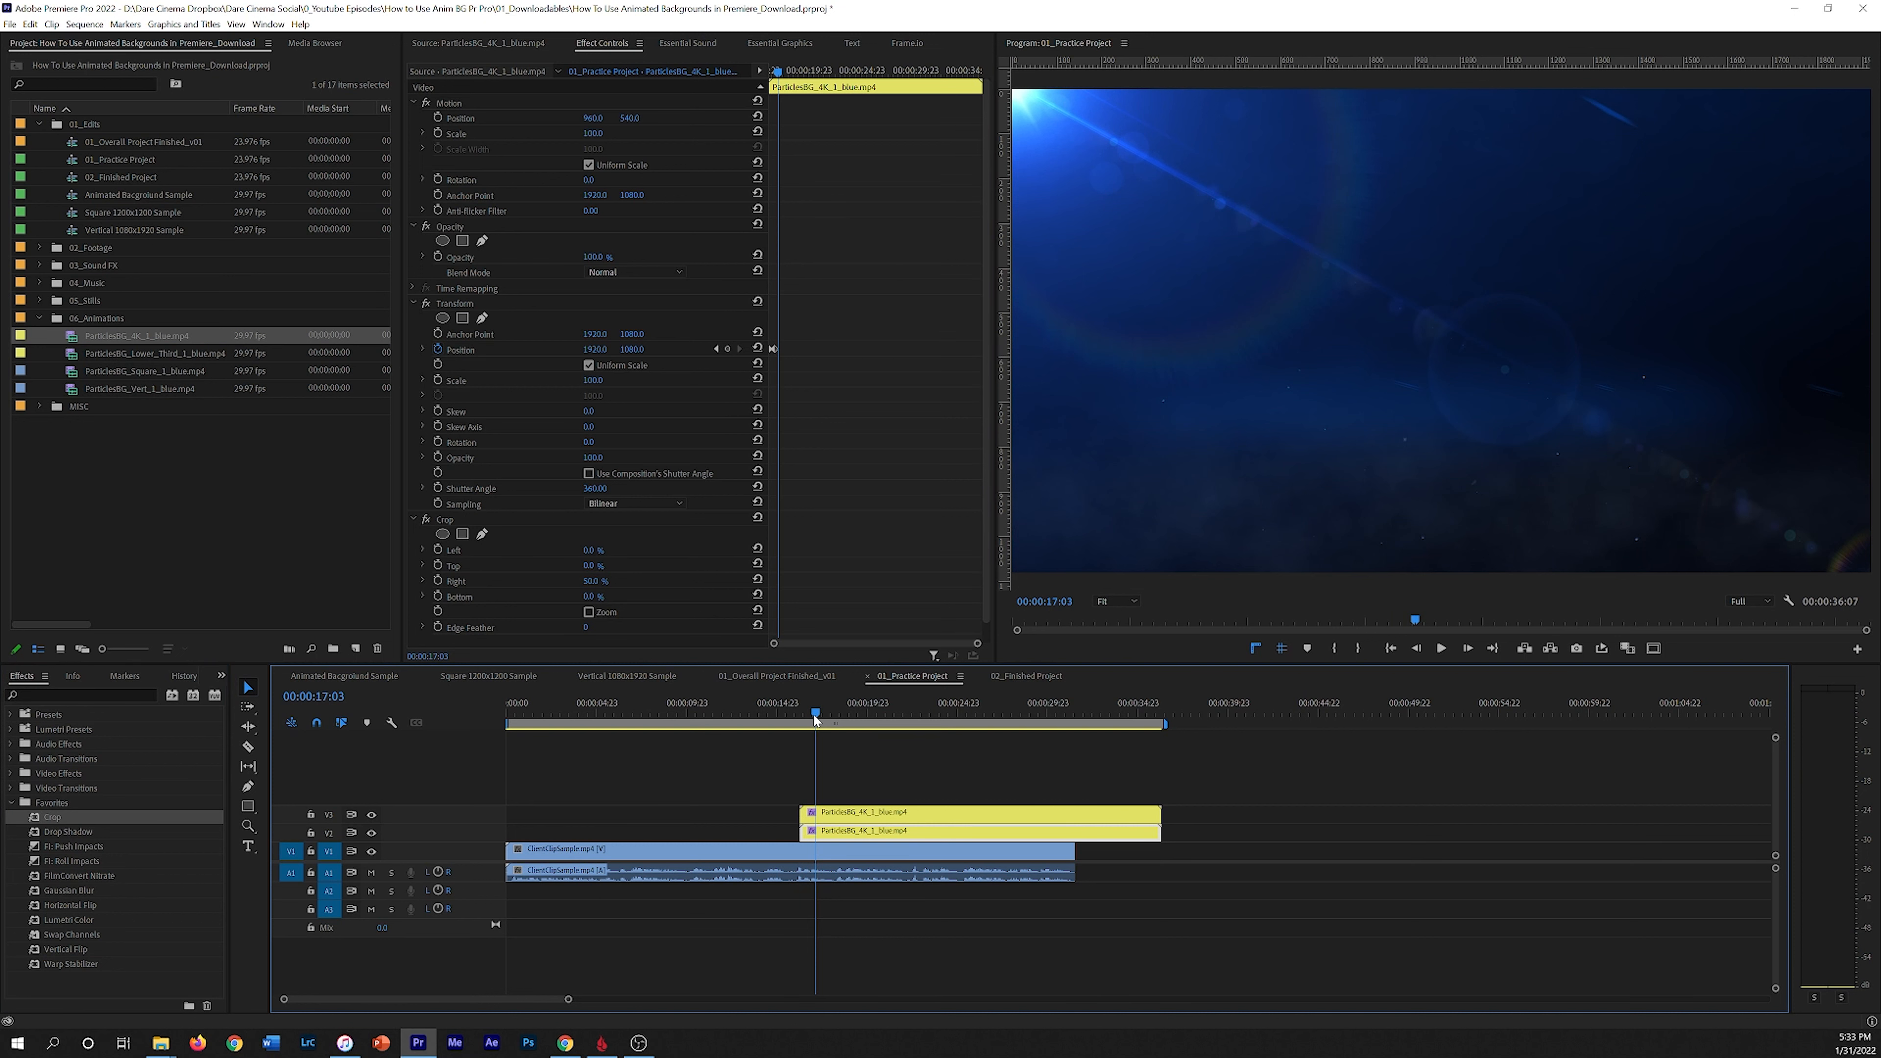
Step: Play the sequence from just before the particles slide-in
click(799, 718)
key(space)
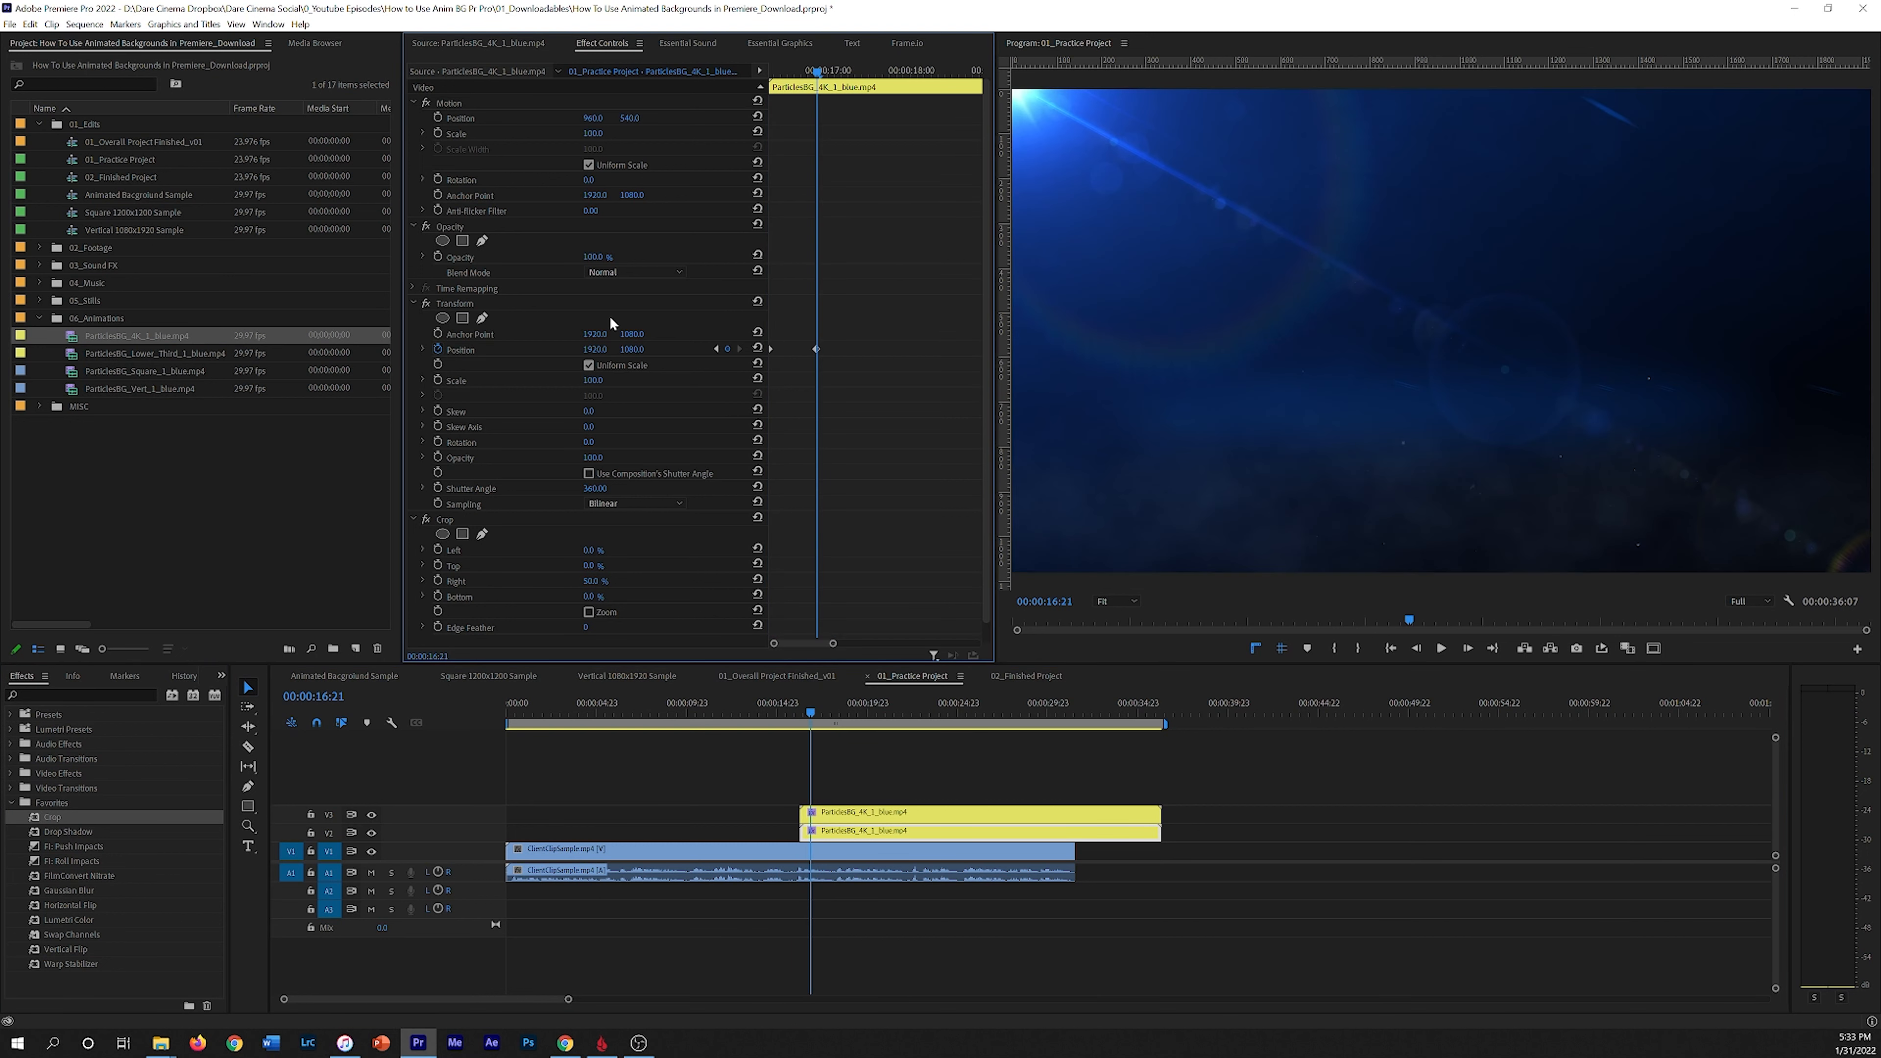
Step: On the particles clip's first keyframe, set the Transform Position vertical value to 4000
click(888, 835)
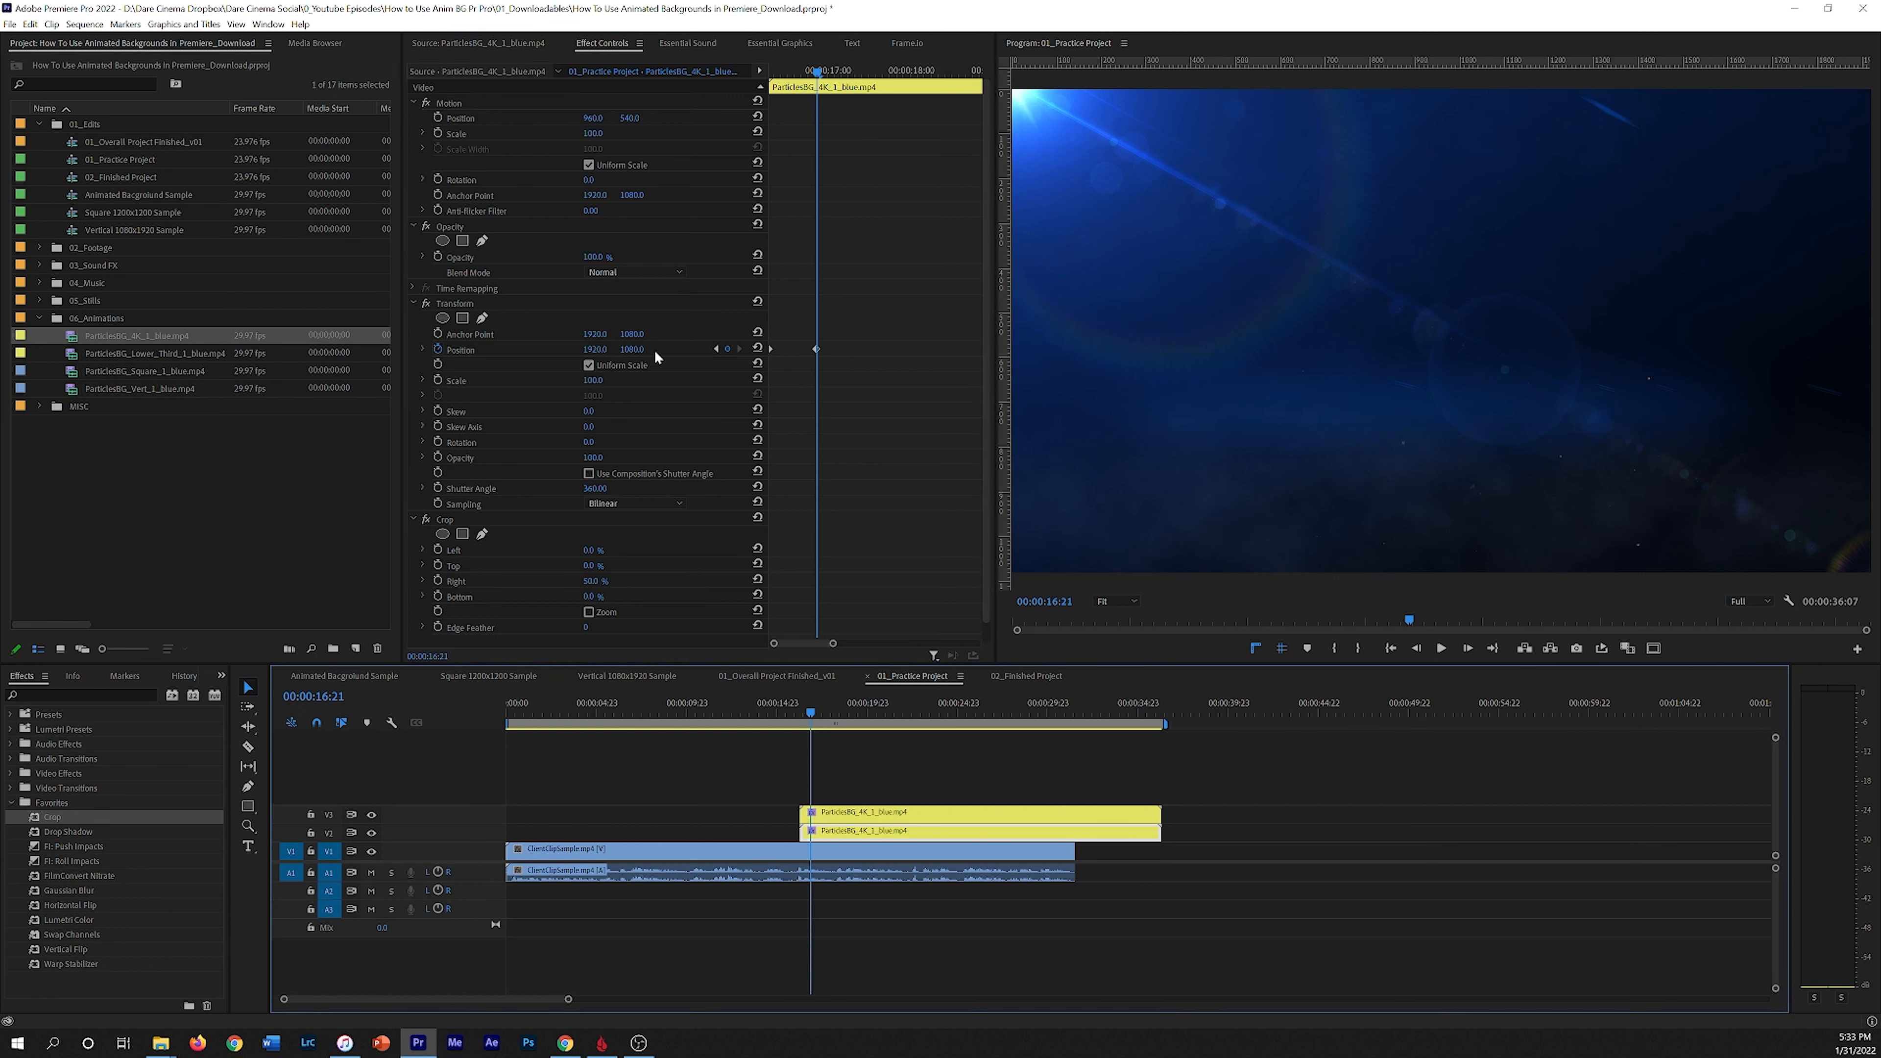
drag(819, 72, 714, 84)
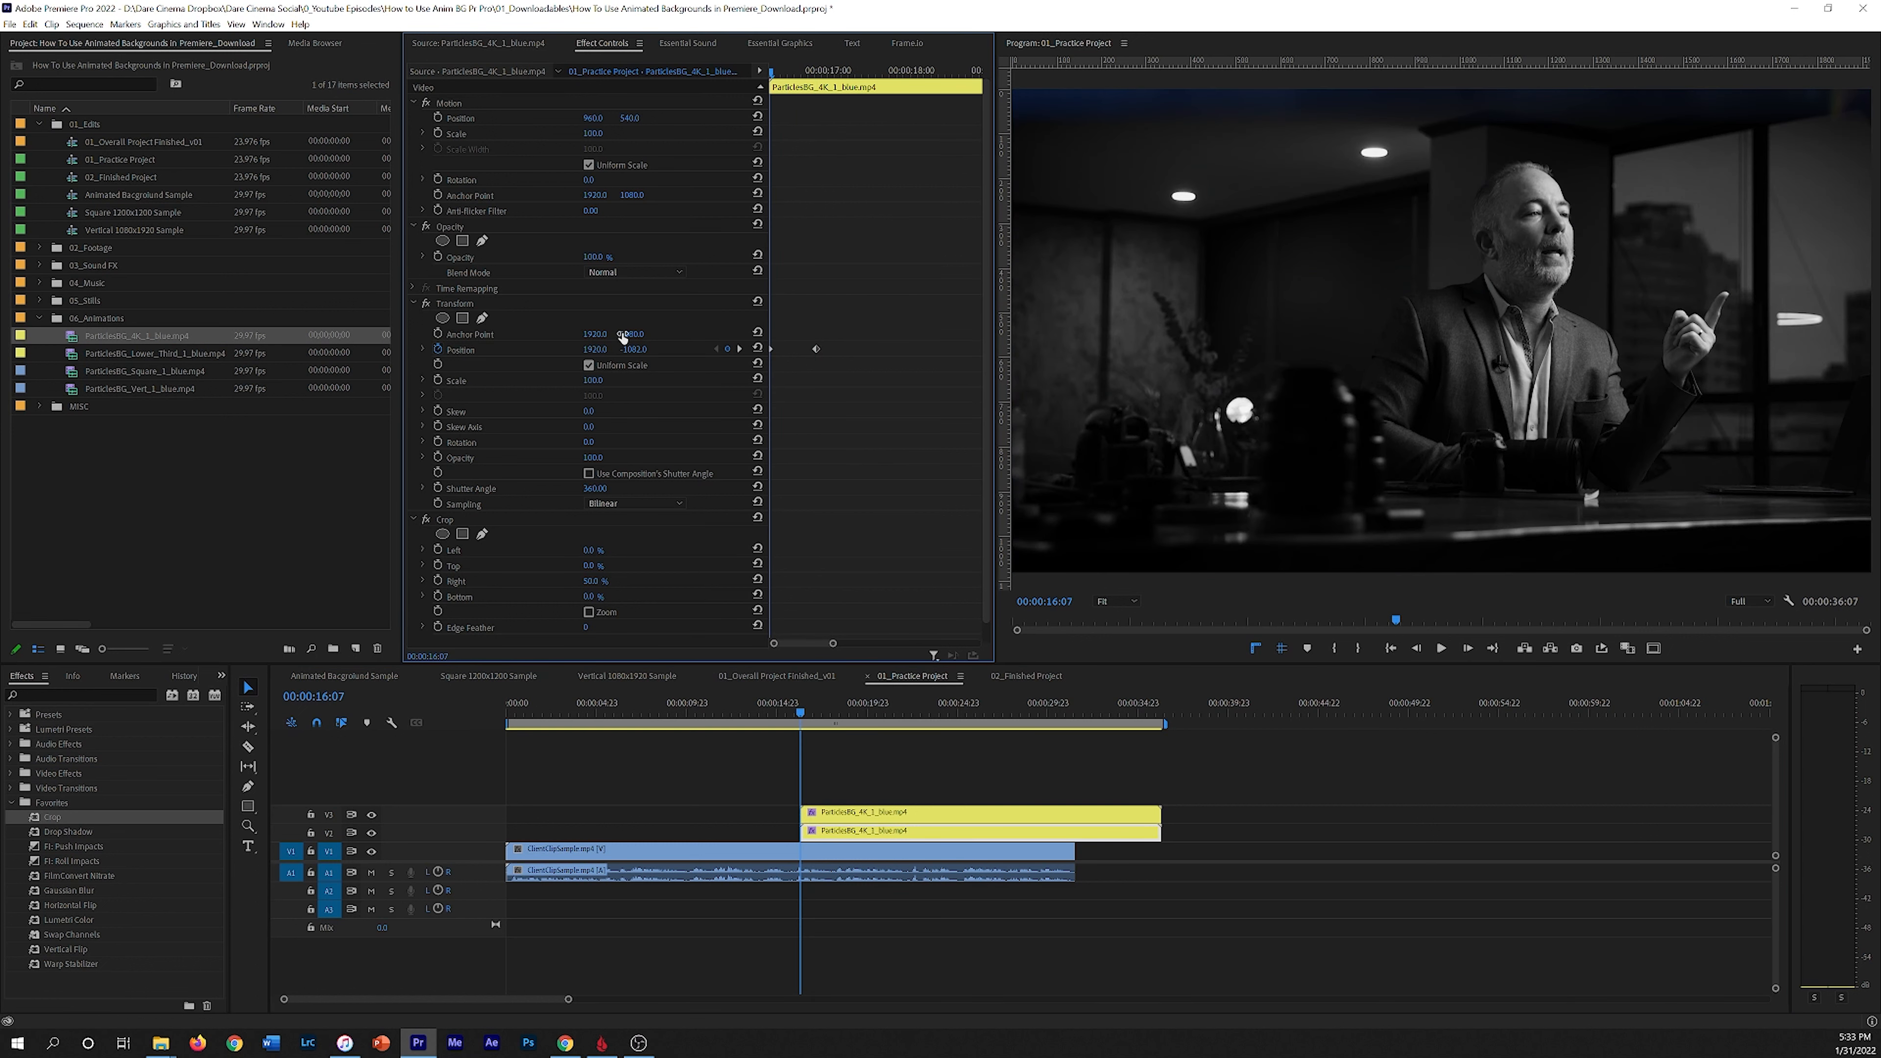
drag(633, 349, 1007, 348)
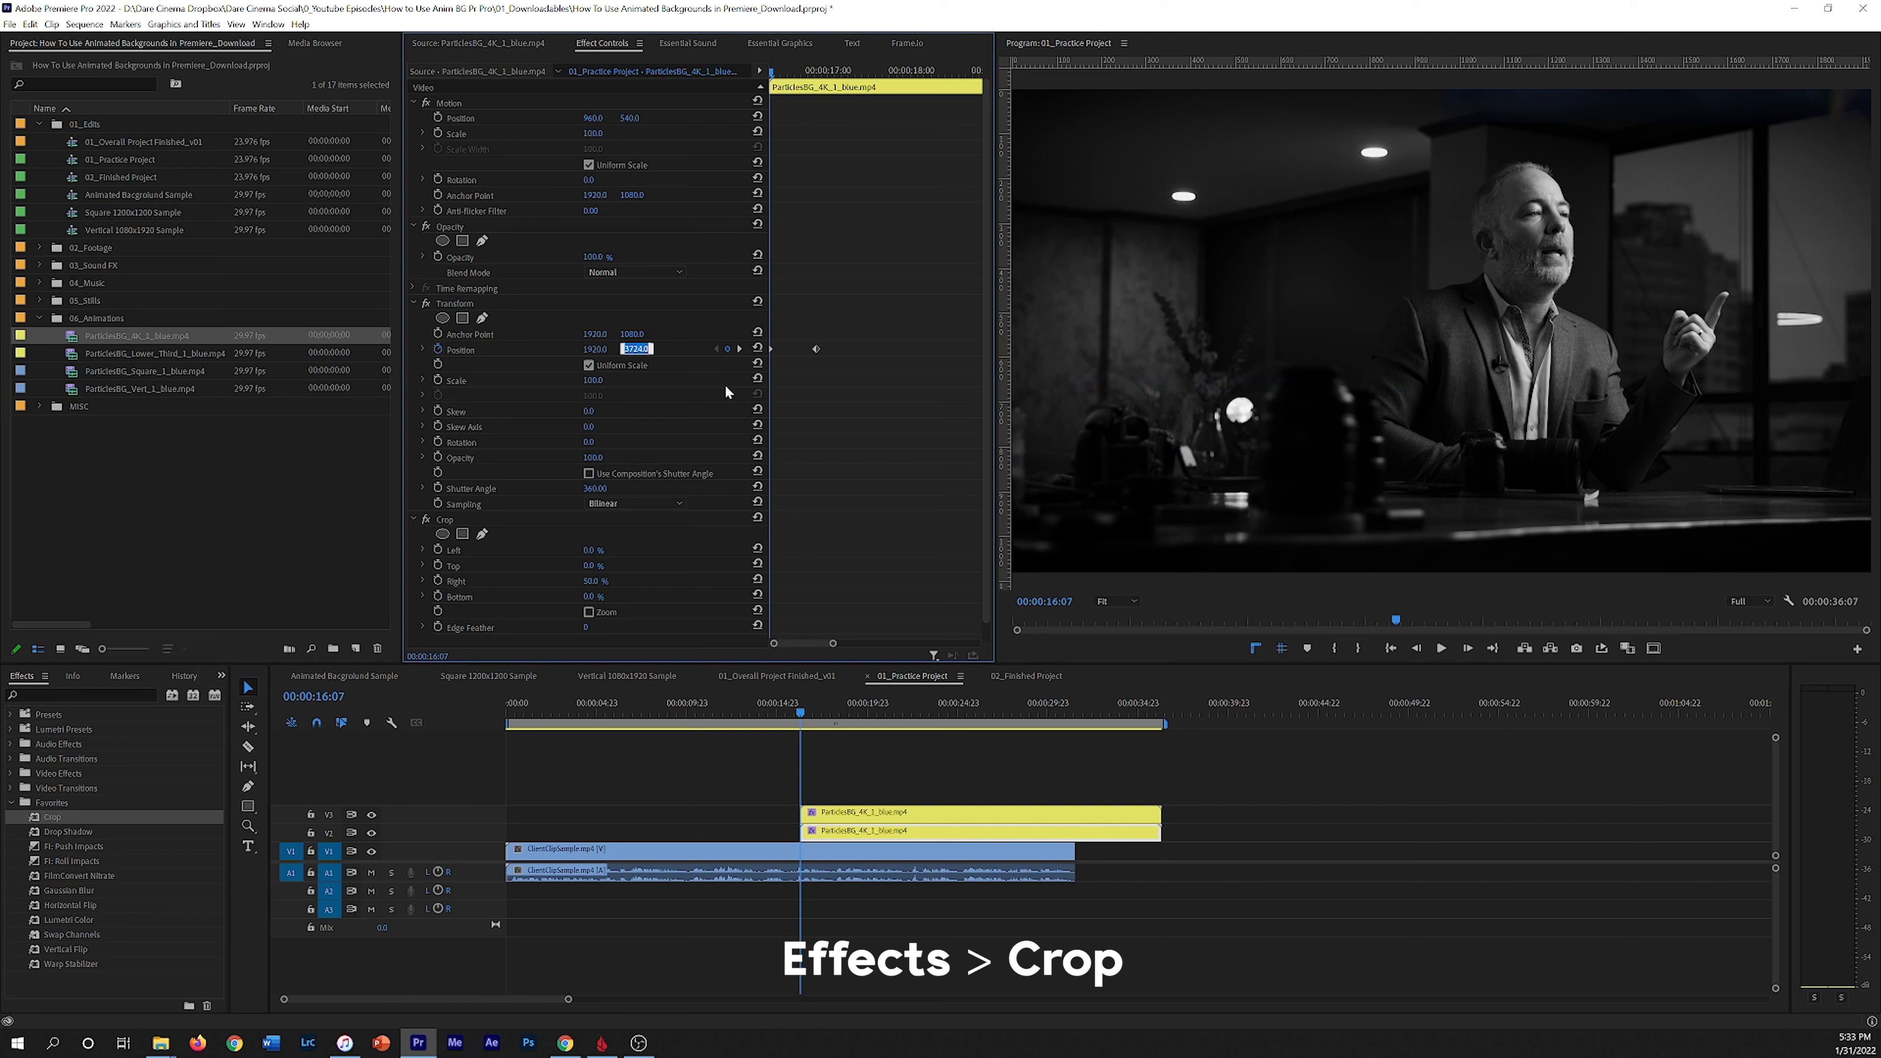
text(000)
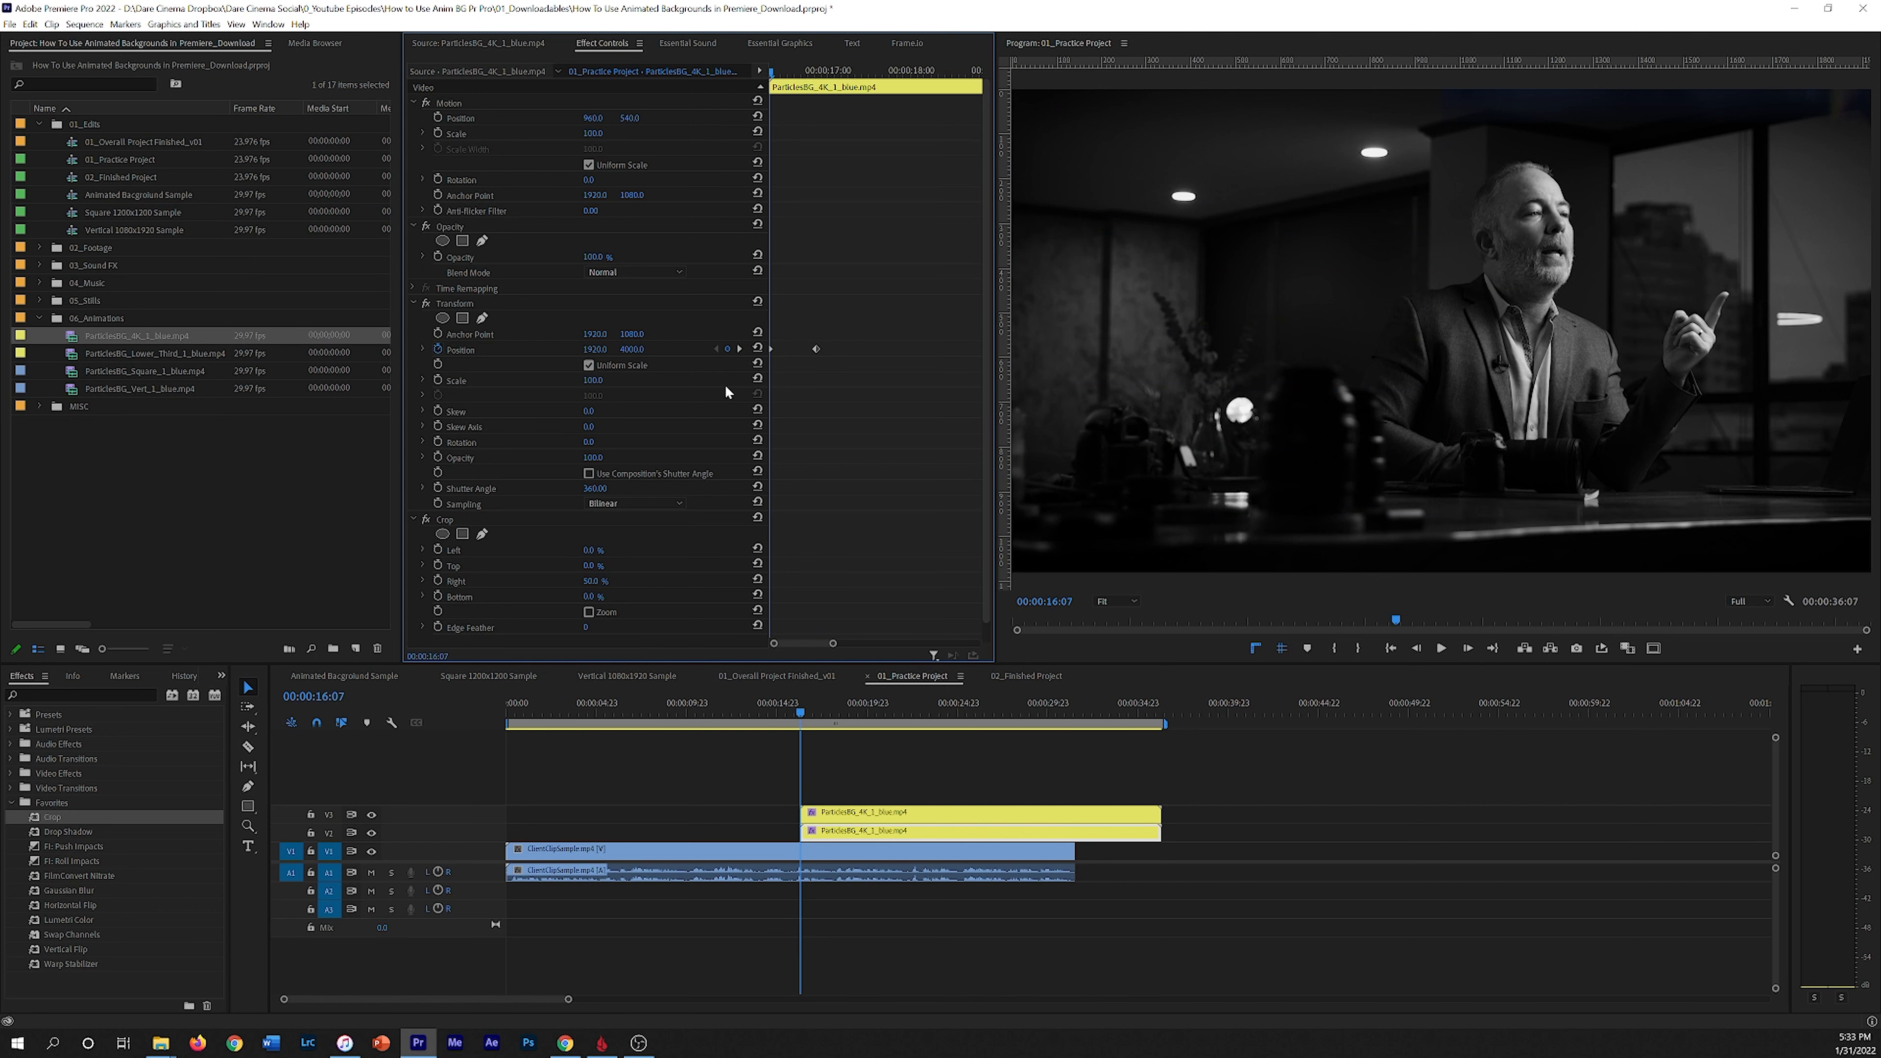
Step: Preview the revised particles slide-in around the start of the clips
key(space)
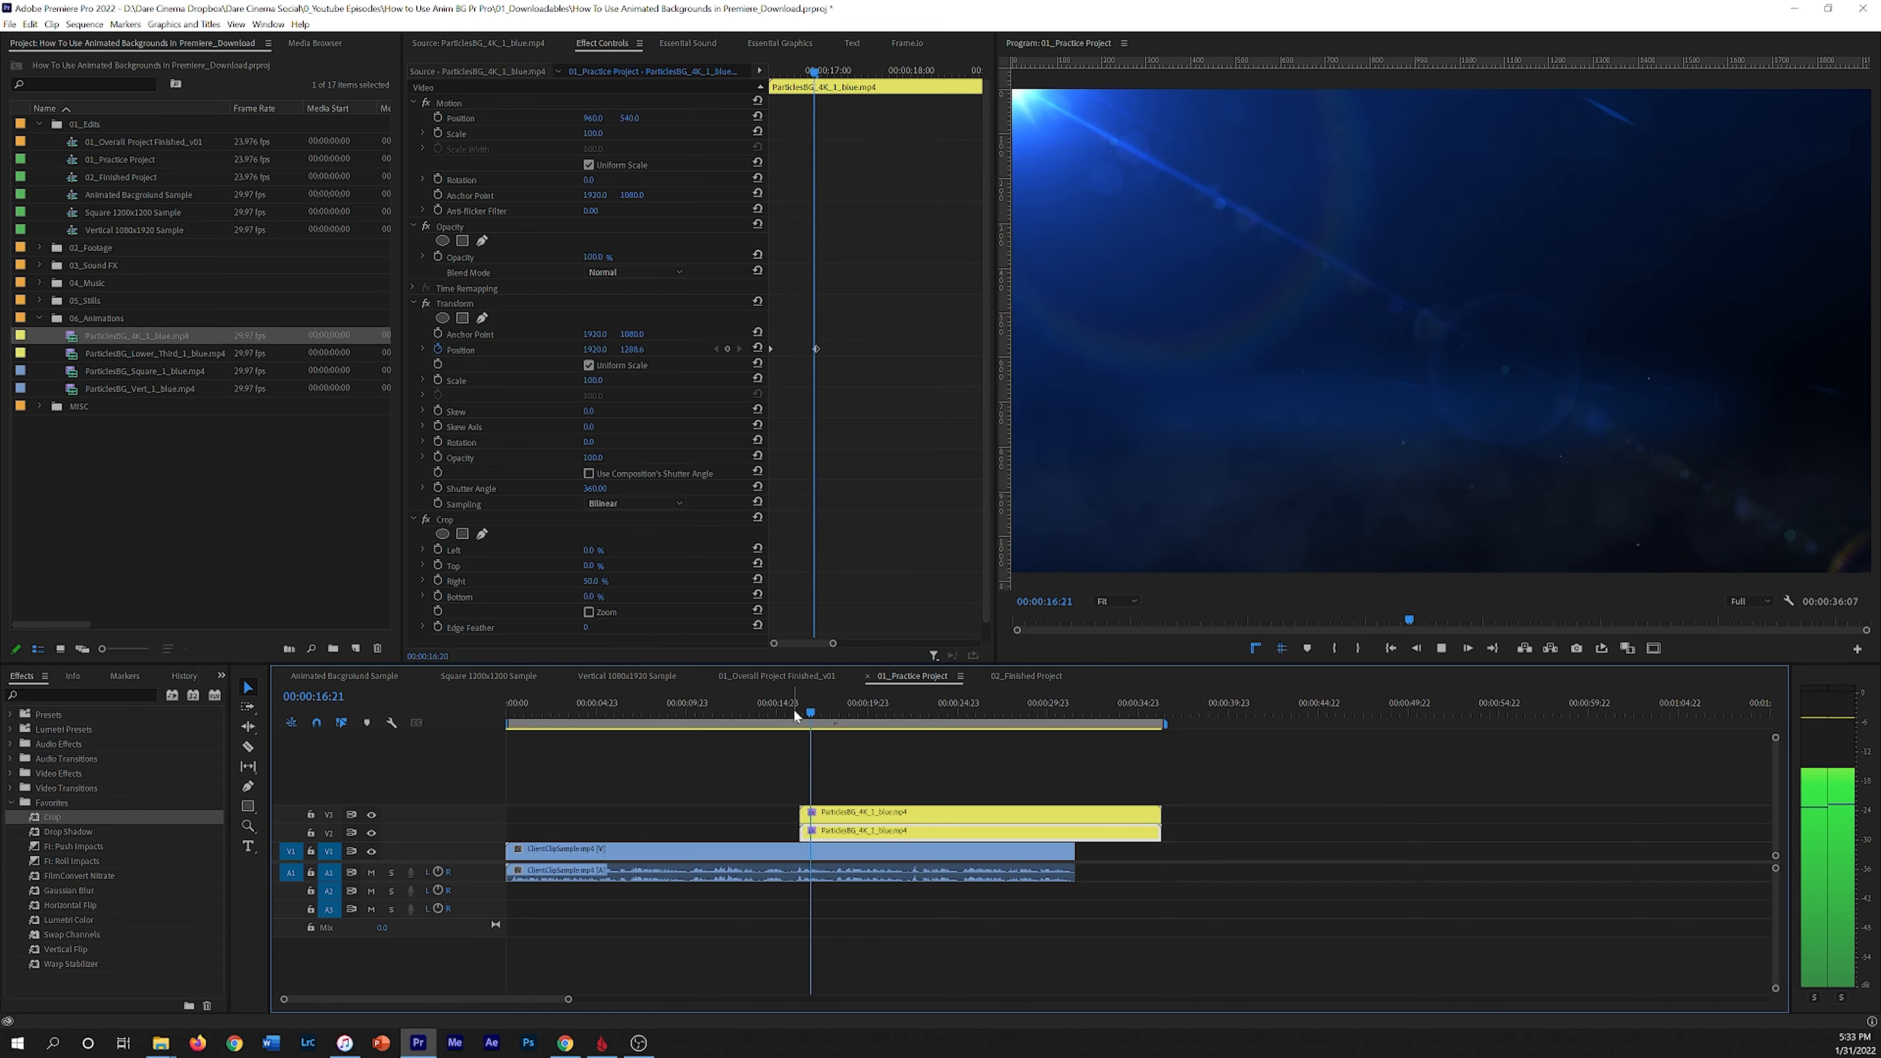
key(space)
drag(834, 709, 800, 709)
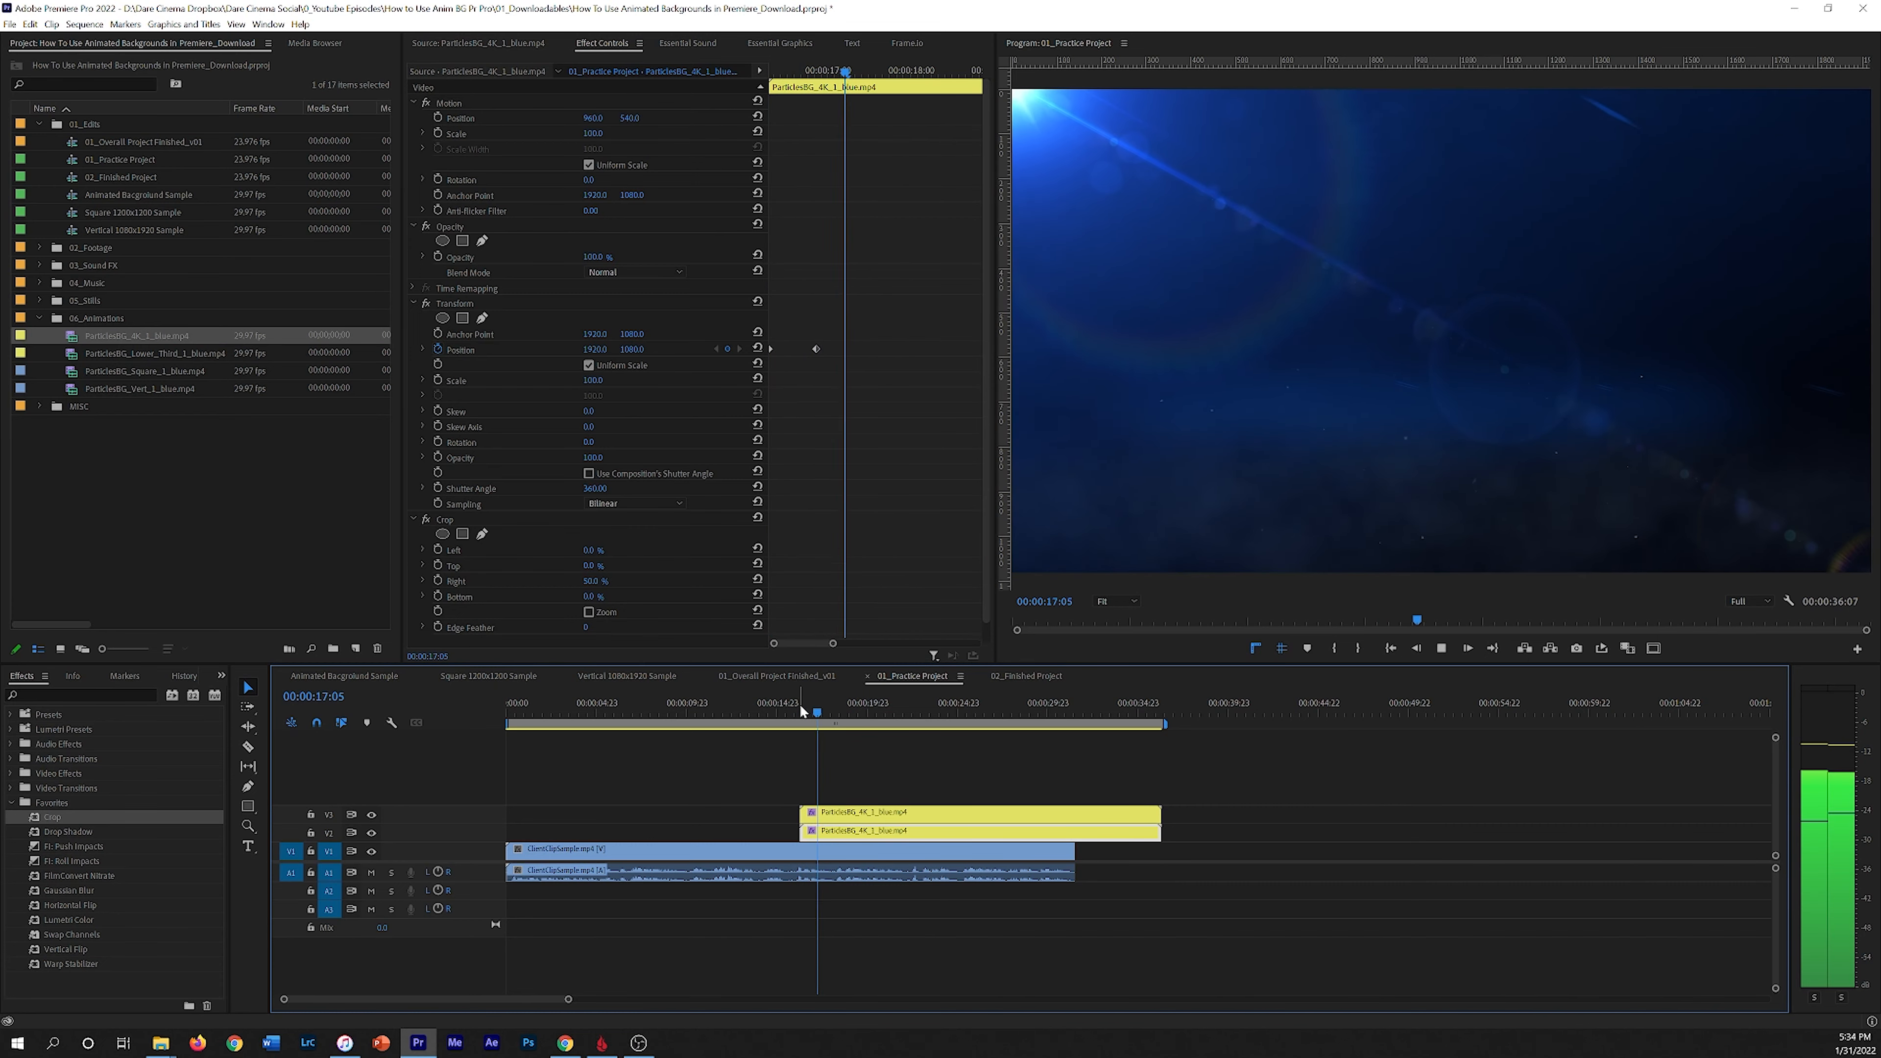
key(space)
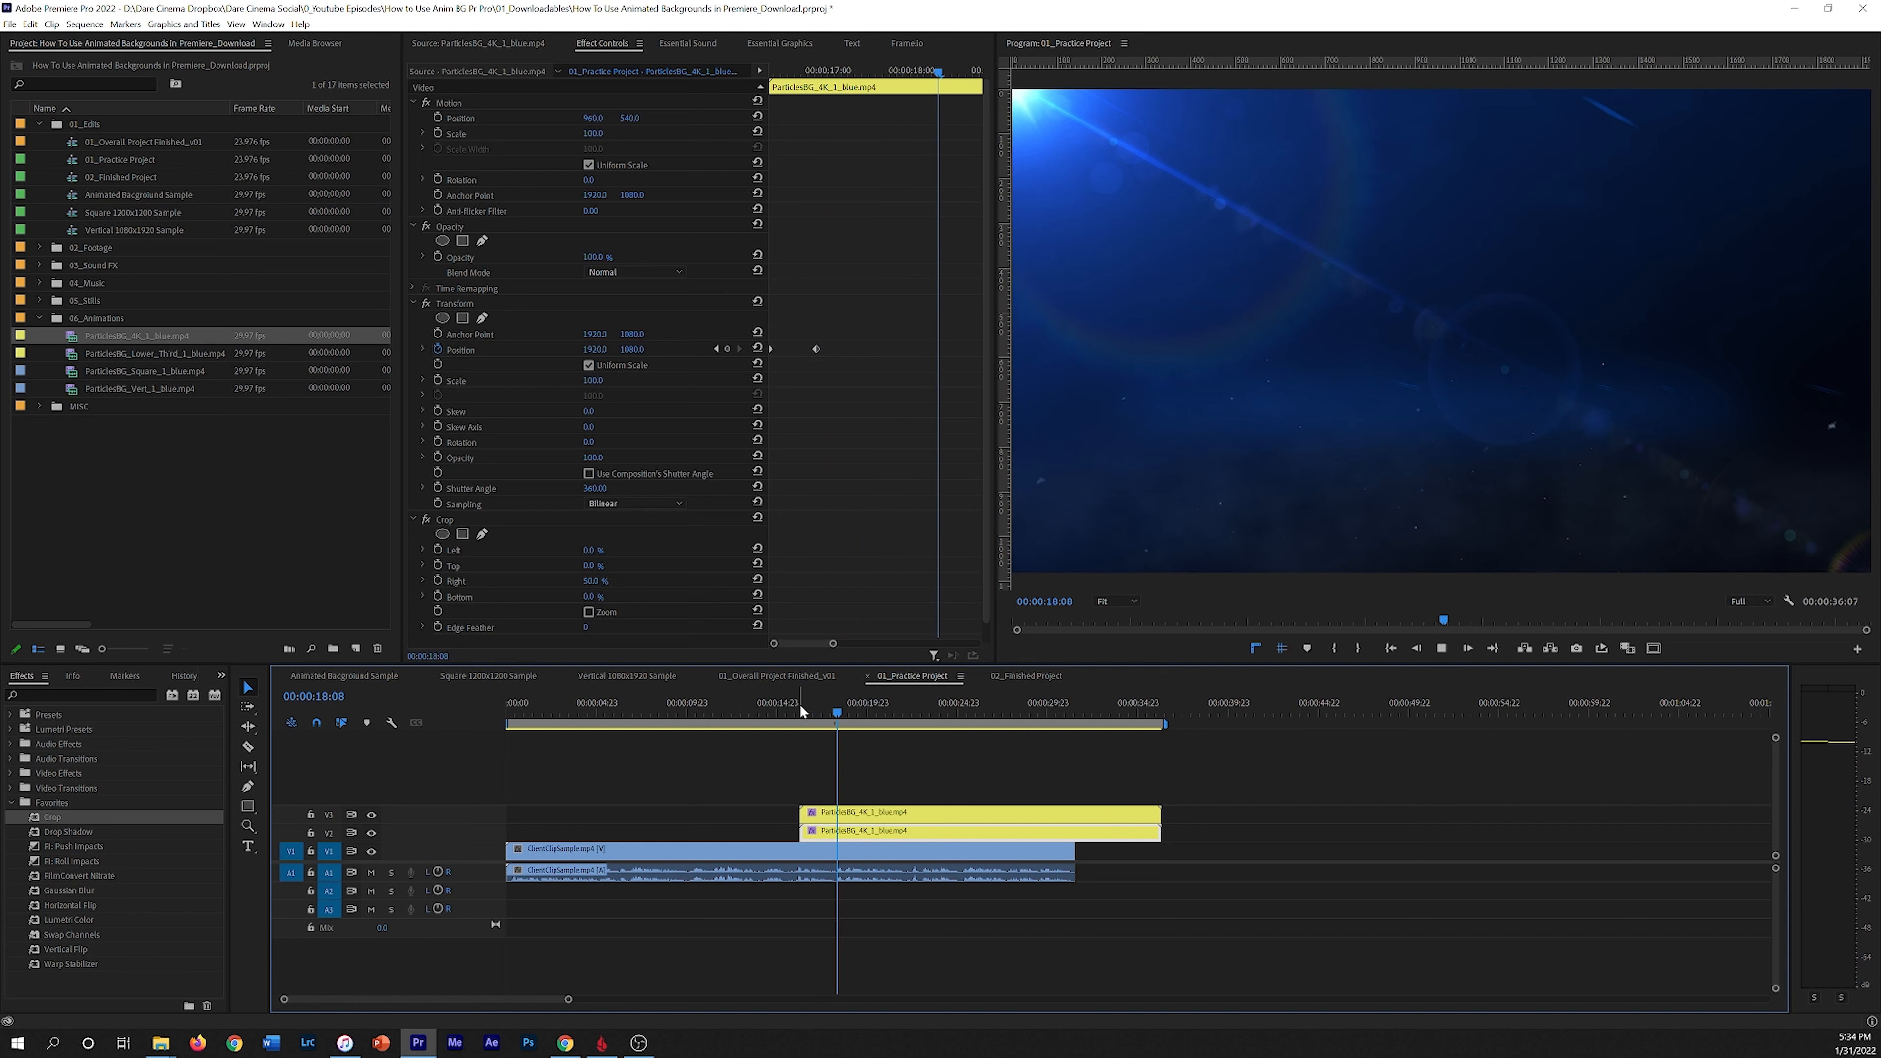
key(space)
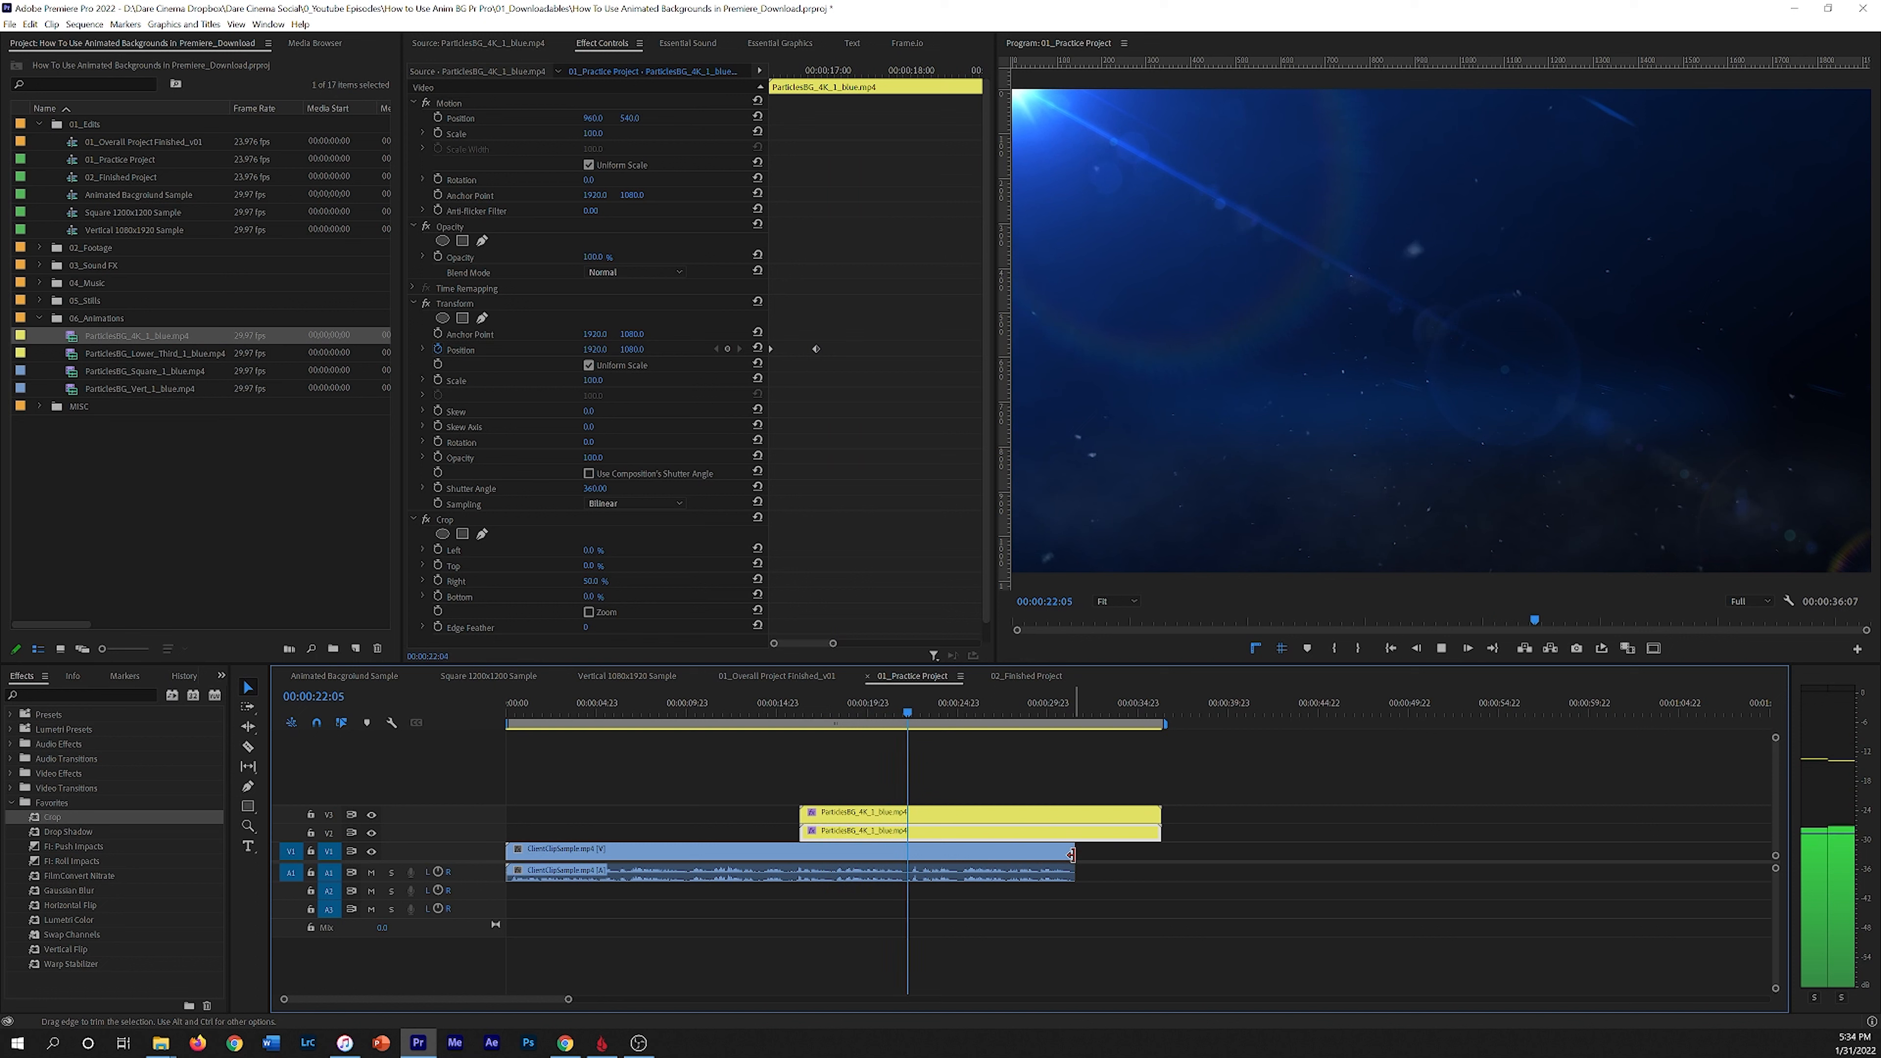
key(space)
Step: Trim the ends of both particles clips shorter and play back the result
drag(1136, 847, 916, 803)
click(896, 703)
key(space)
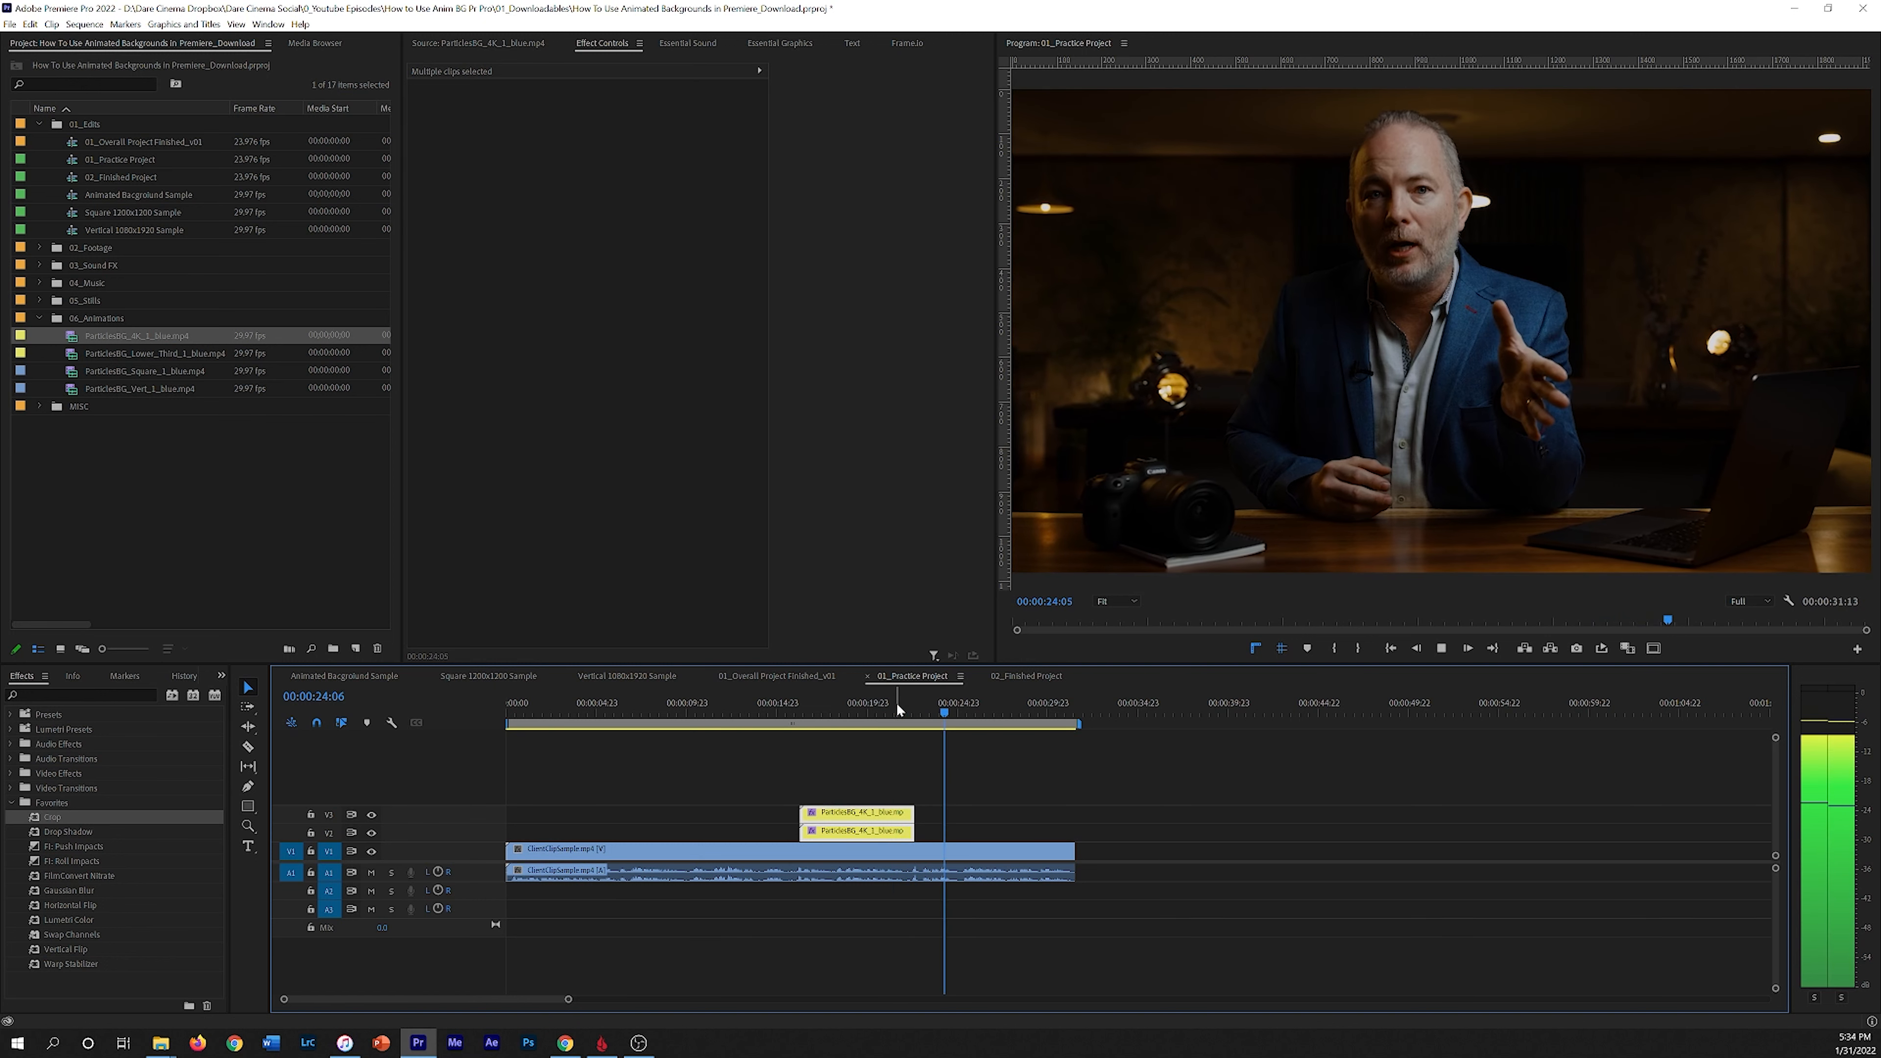
drag(840, 708, 797, 711)
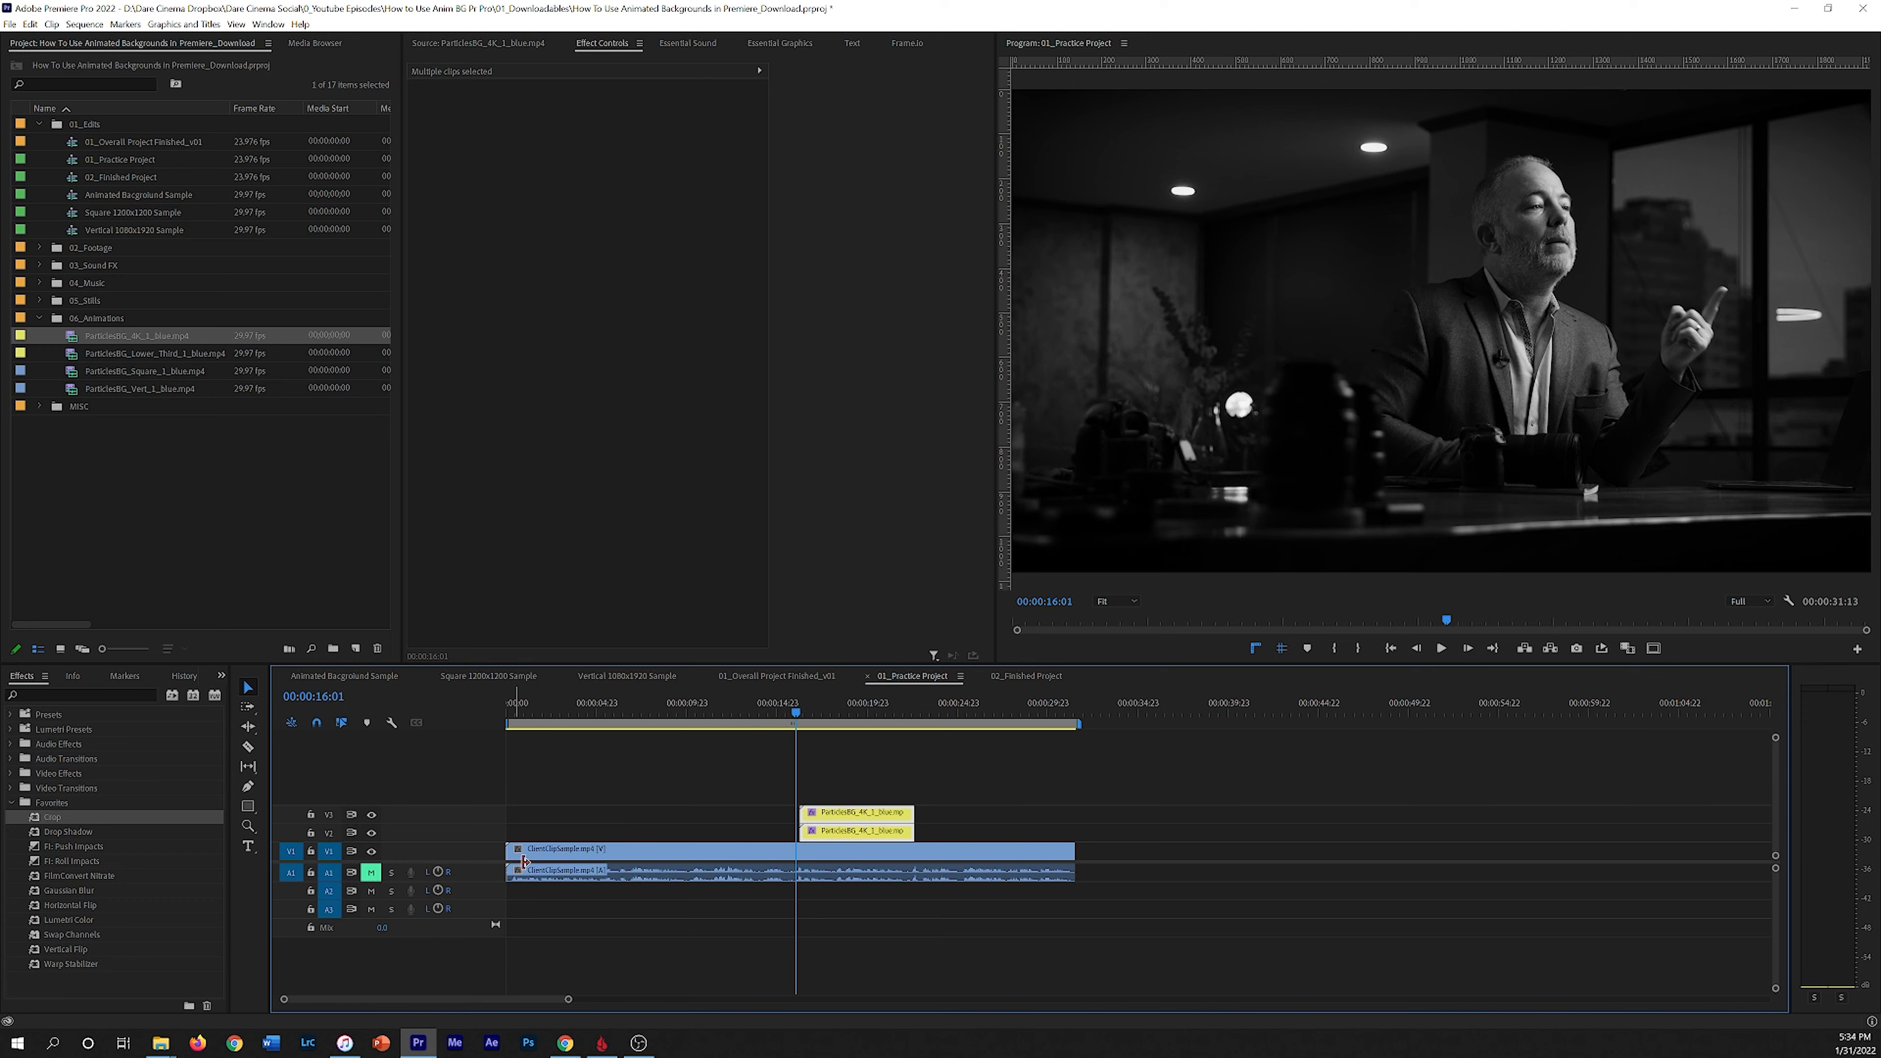
key(space)
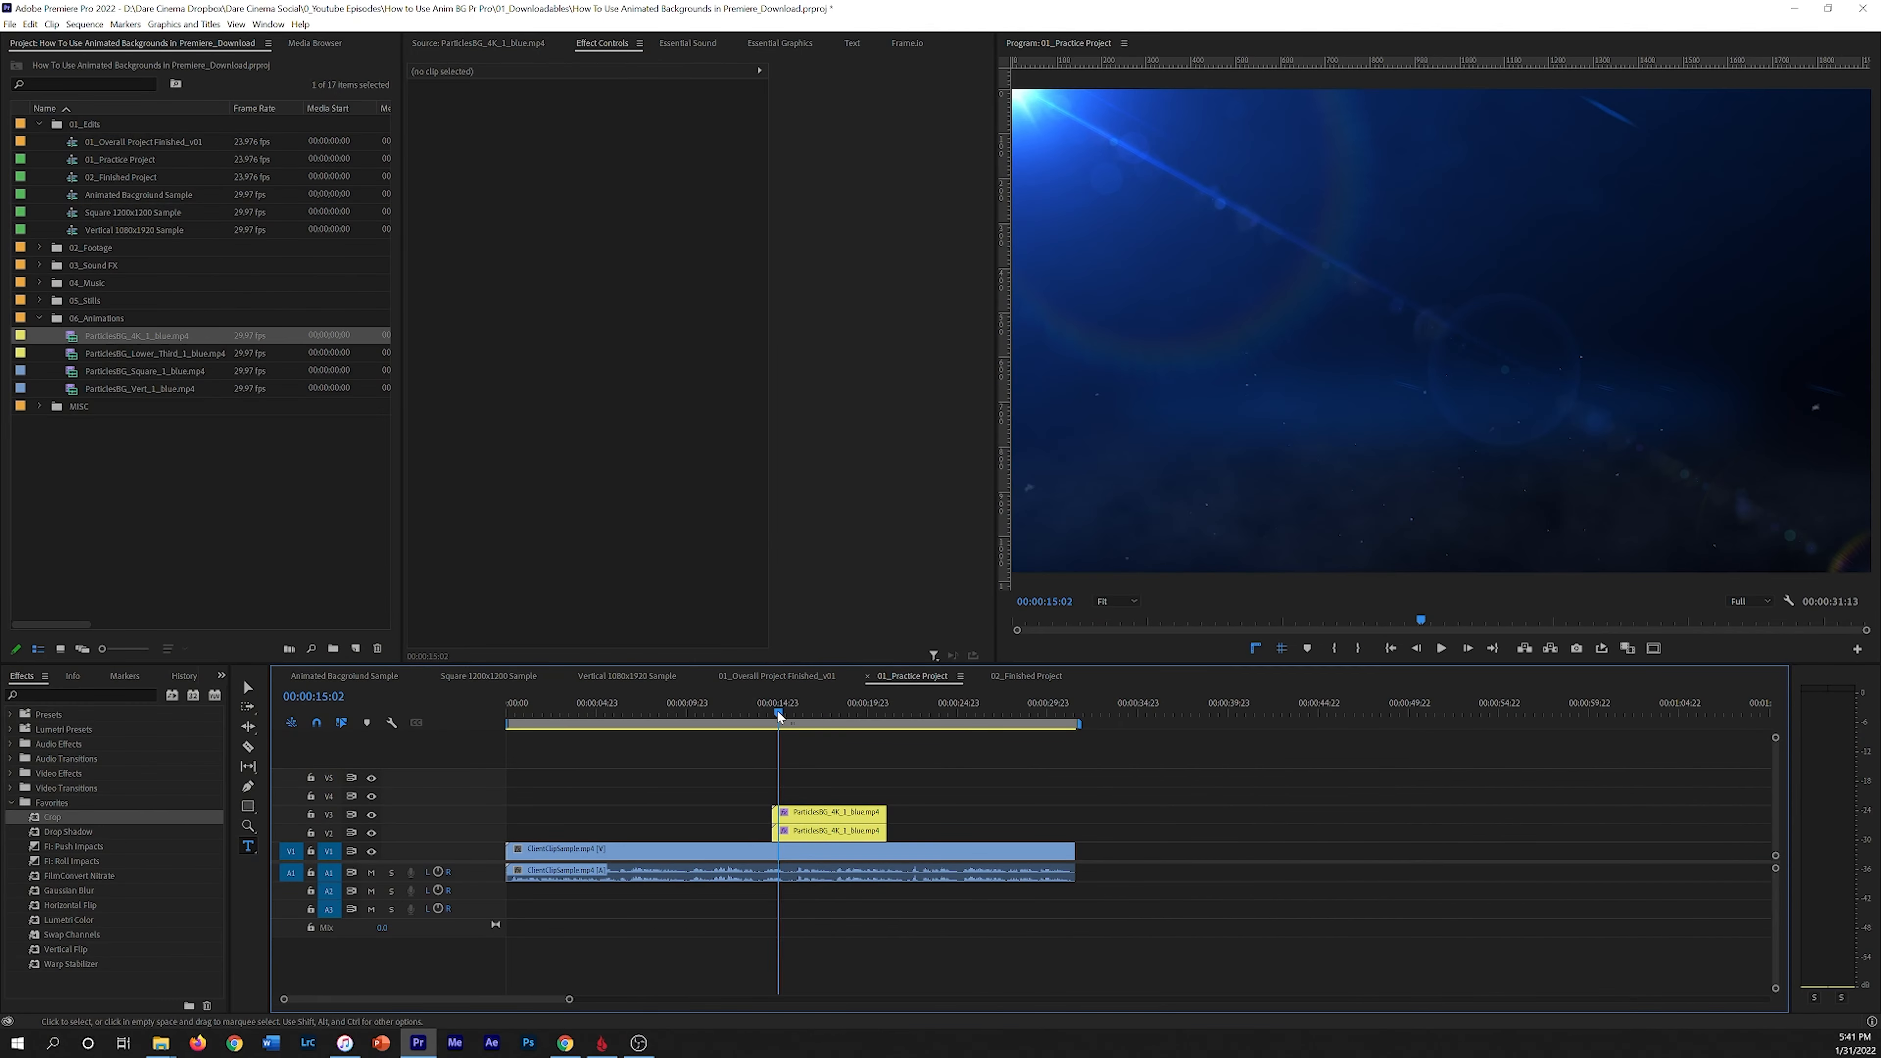
Step: Play and scrub through the particles background section of the sequence
key(space)
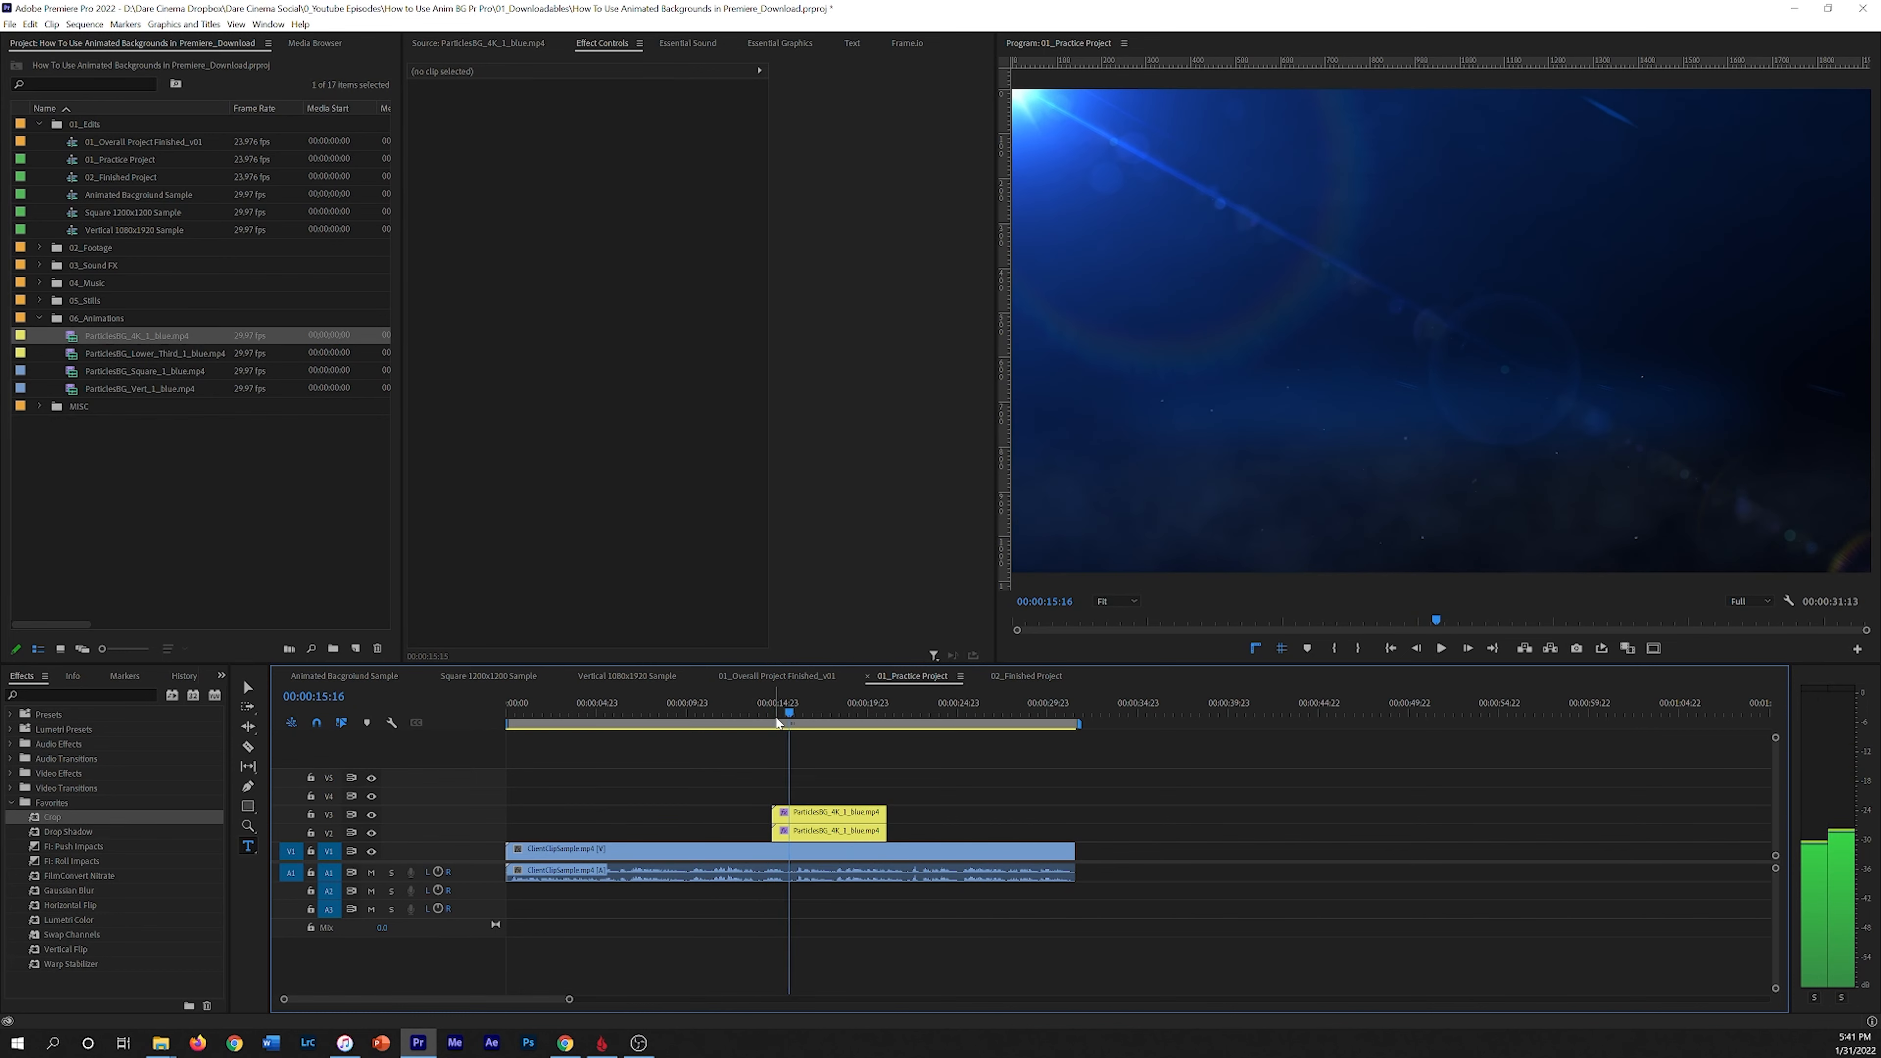
key(space)
click(810, 710)
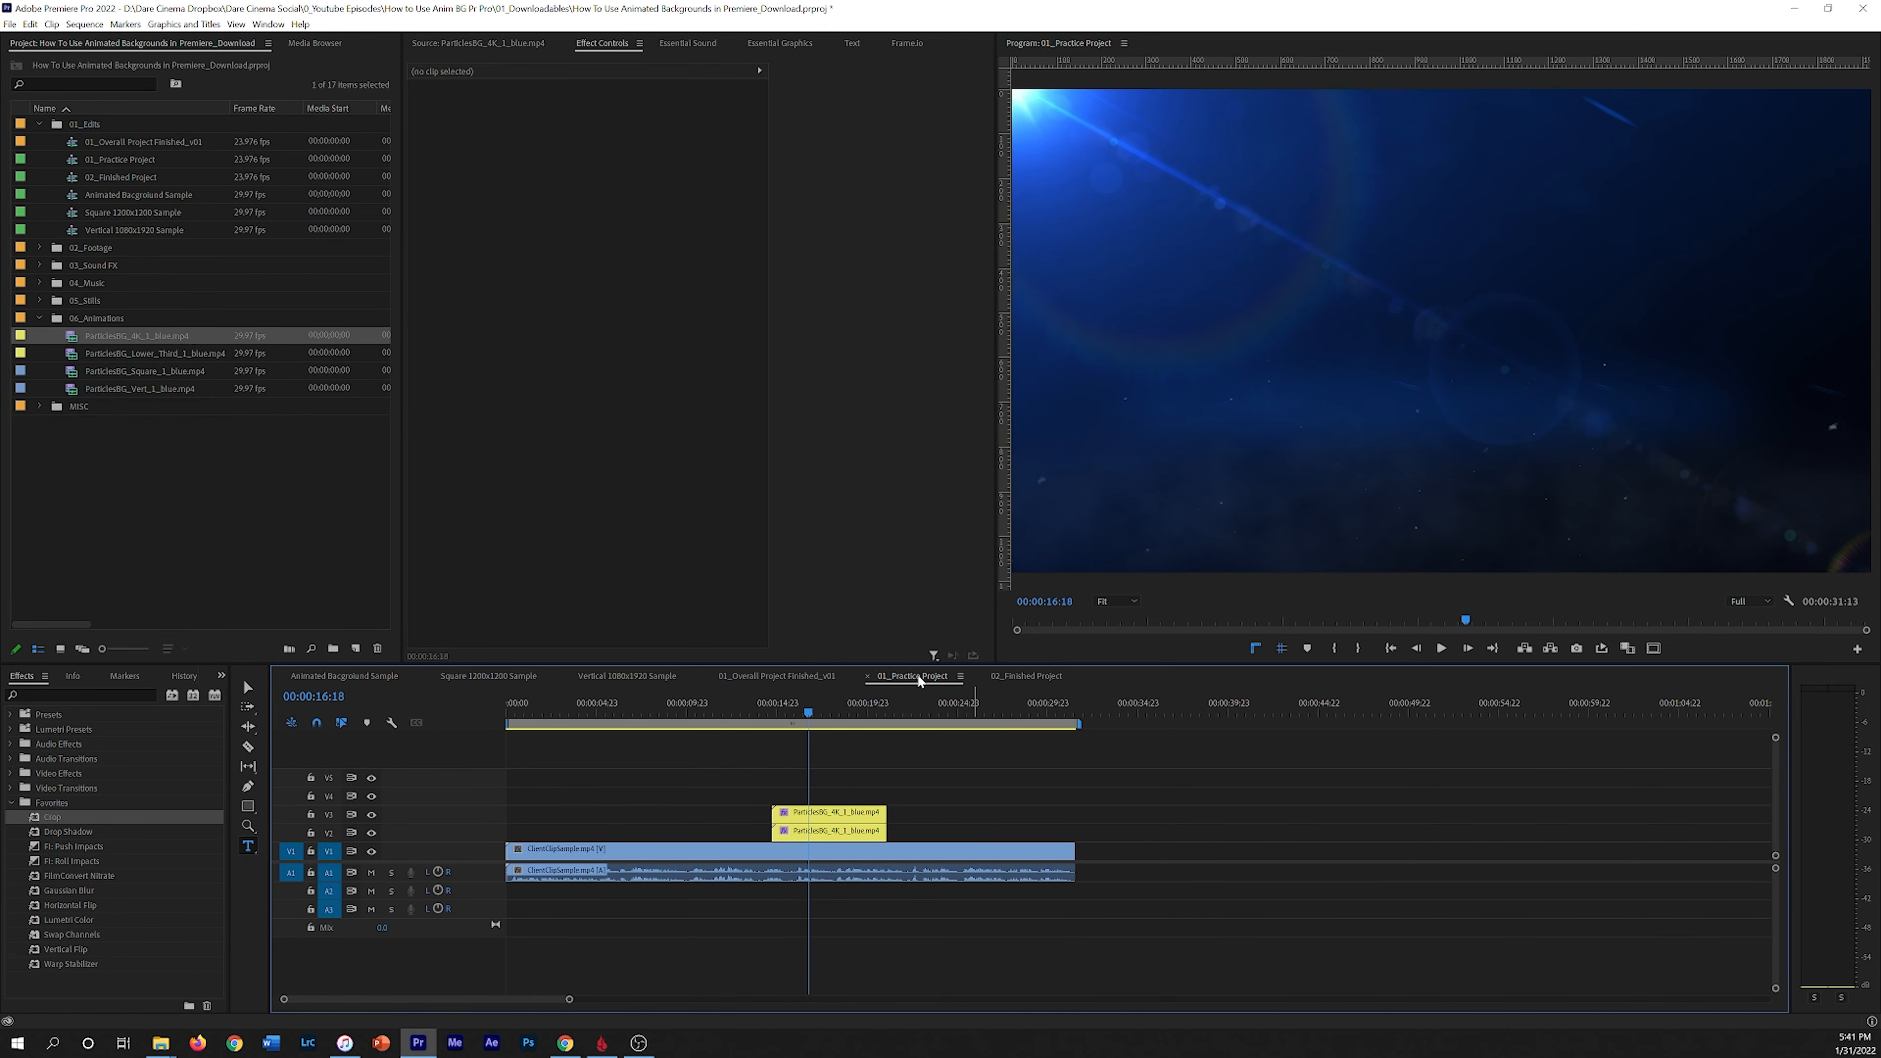
Step: Open the 02_Finished Project sequence, play its title animation for reference, and return to 01_Practice Project
click(1043, 675)
drag(785, 714, 774, 722)
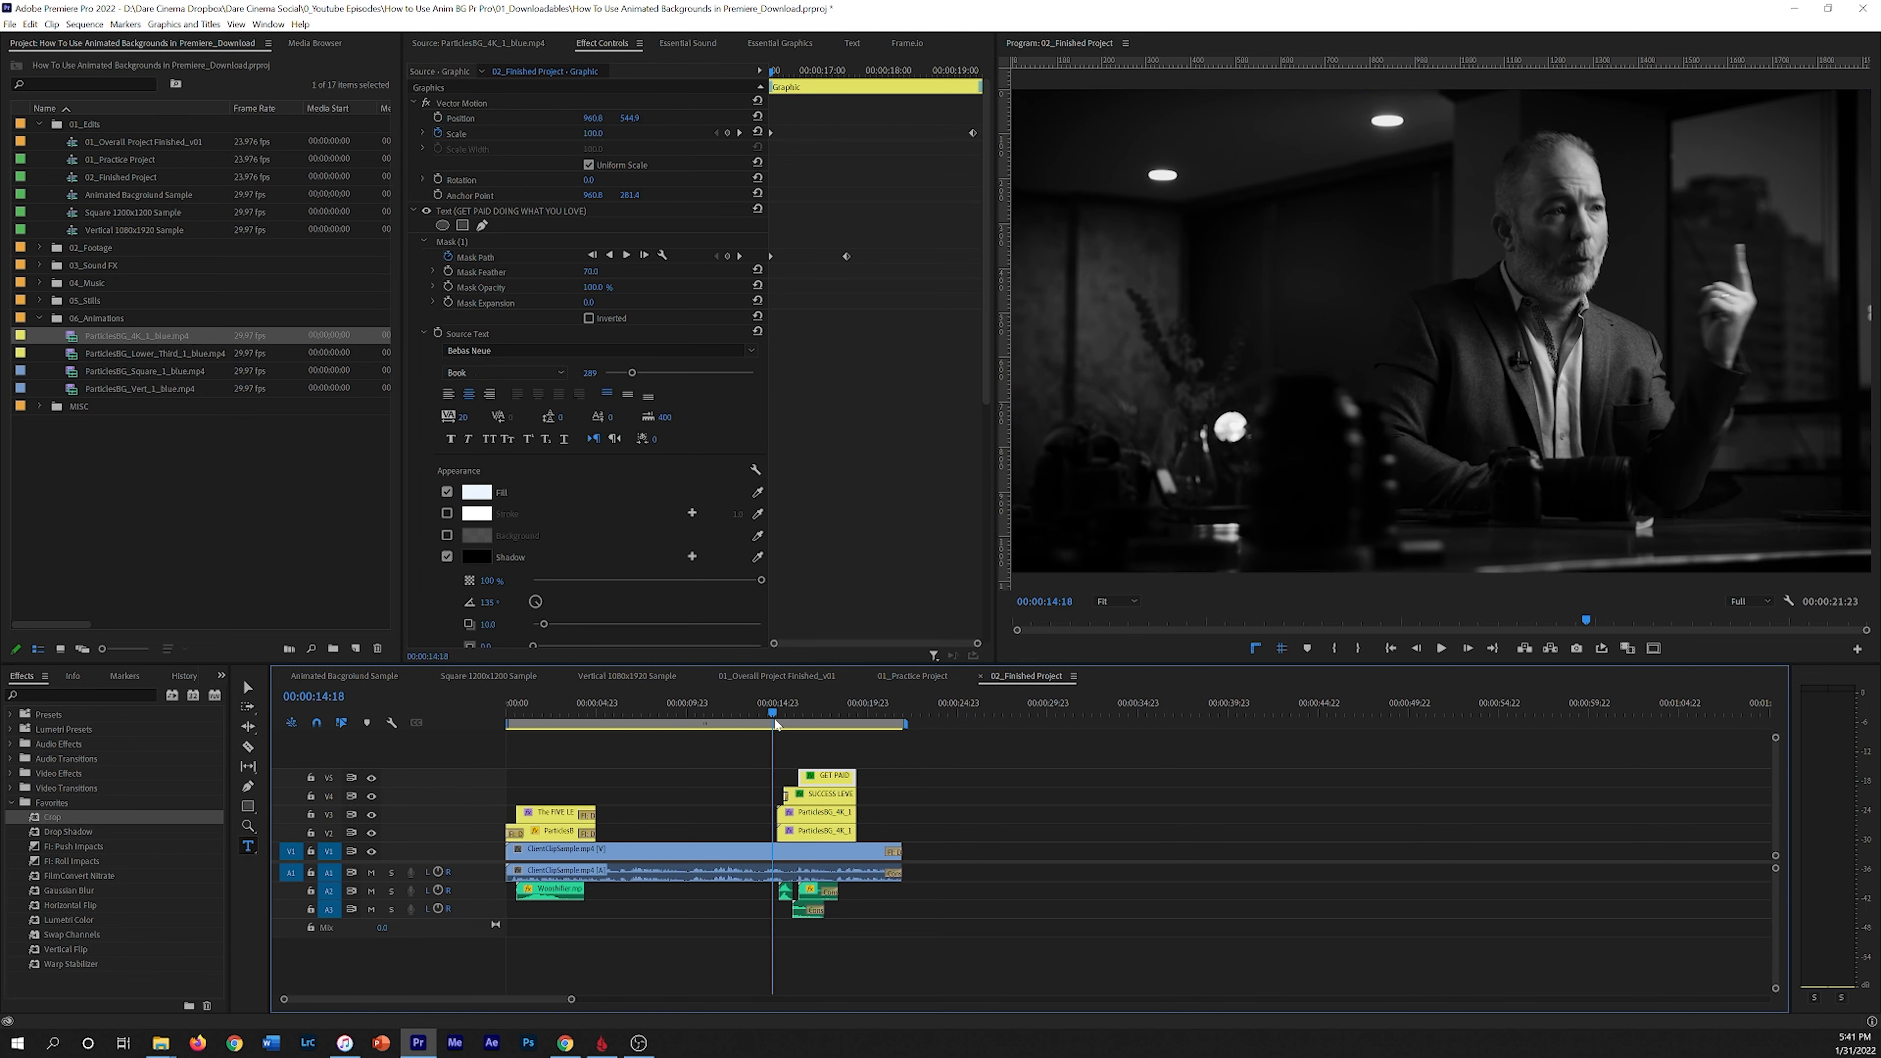
key(space)
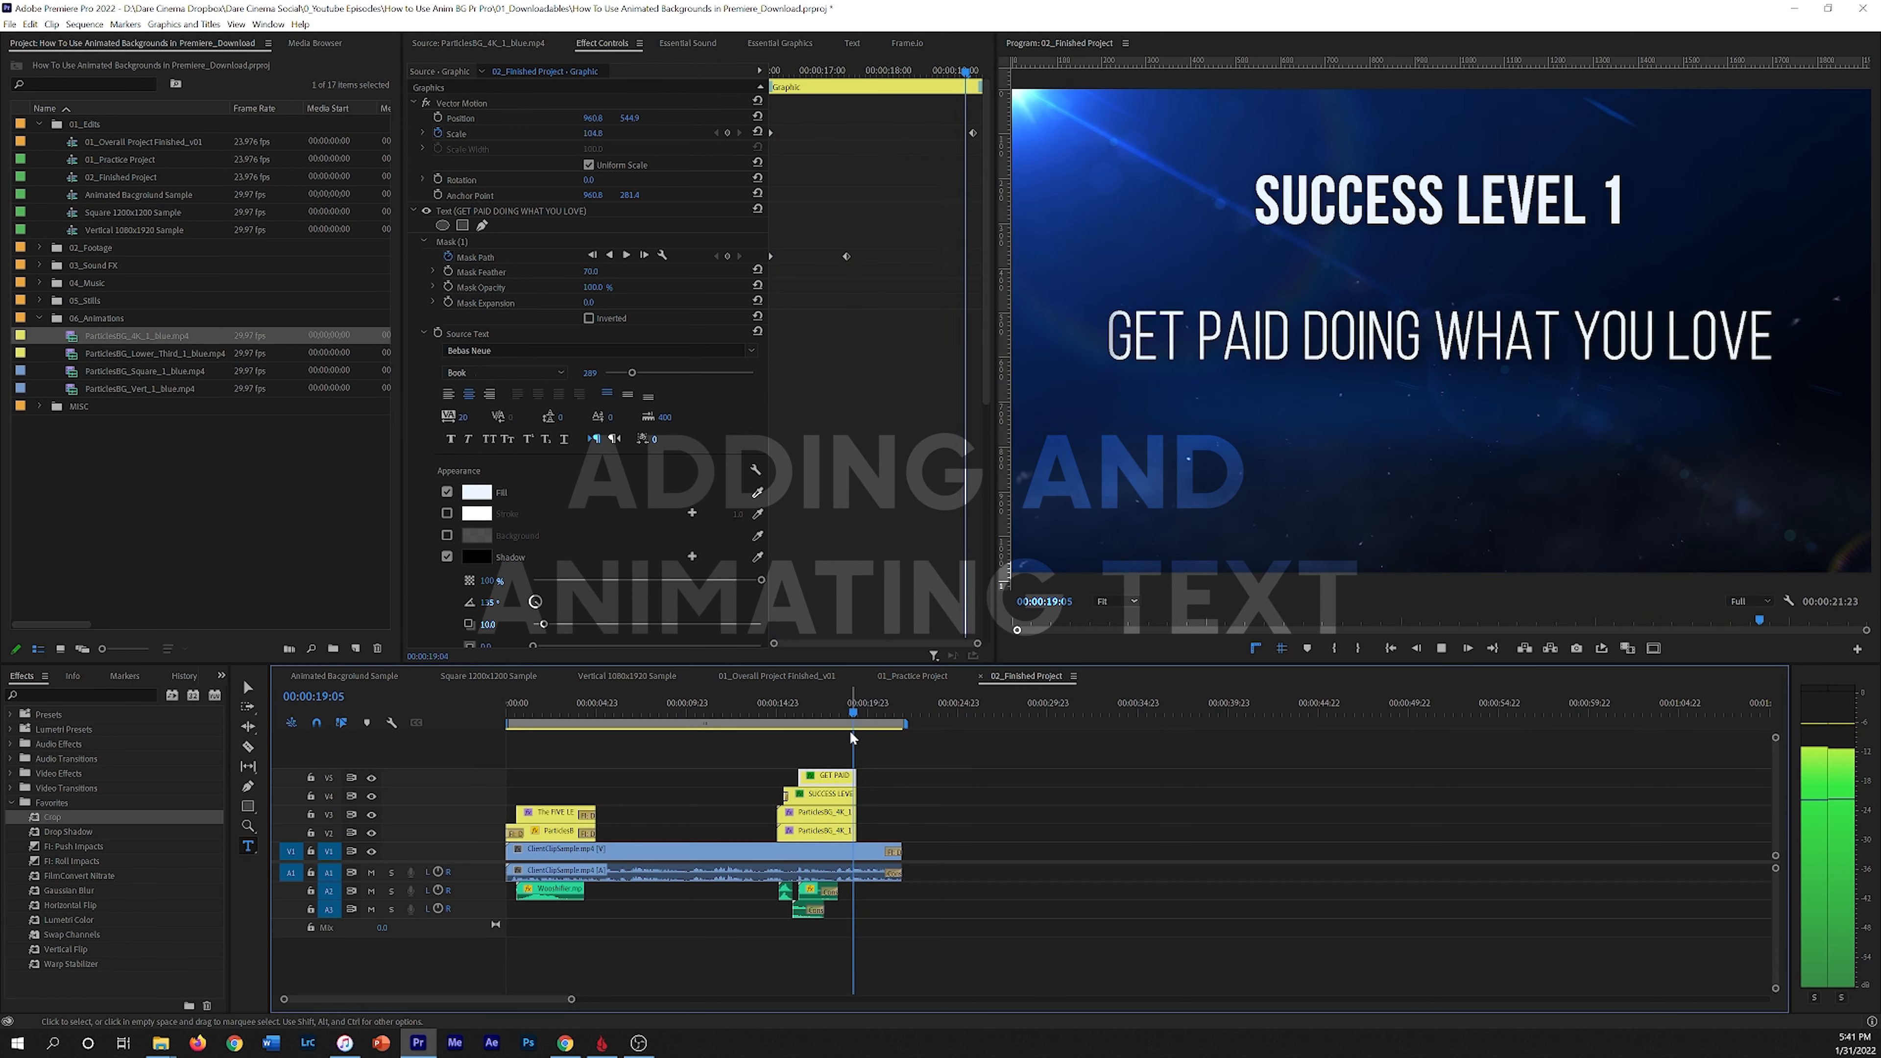
key(space)
click(837, 713)
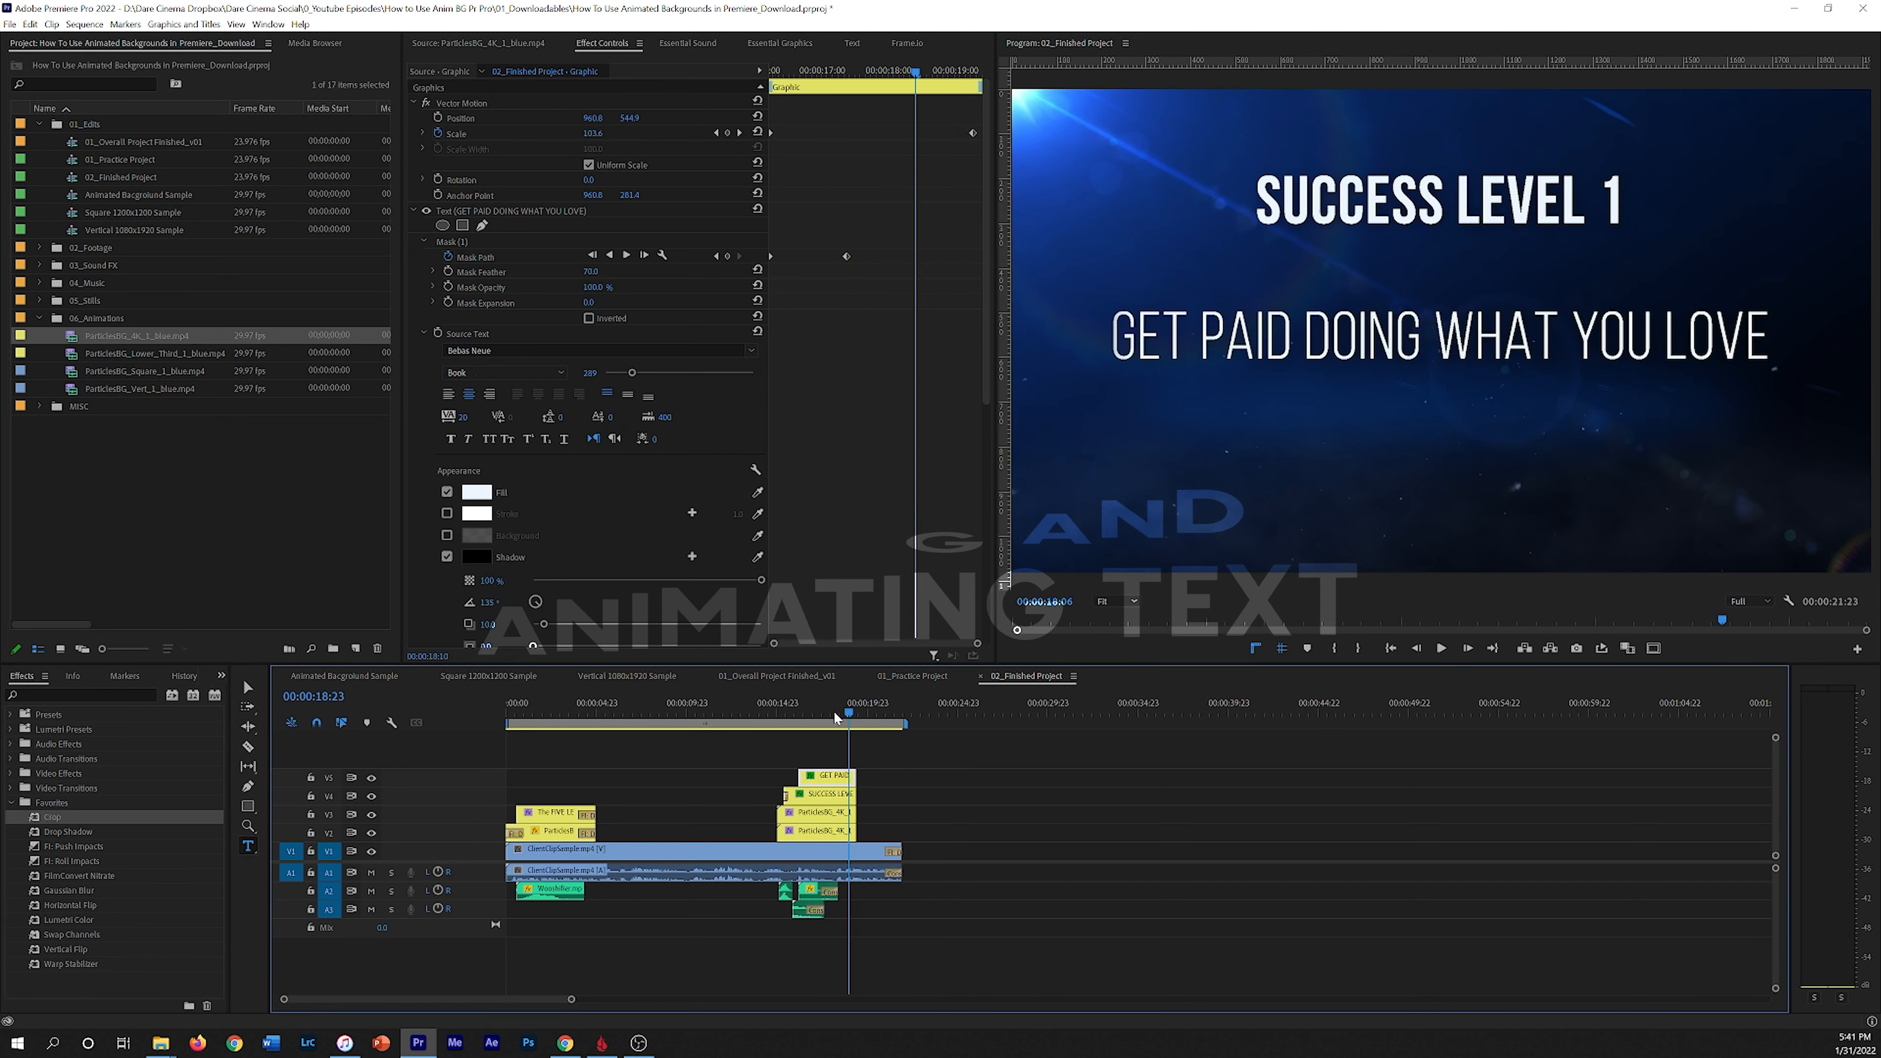
click(913, 675)
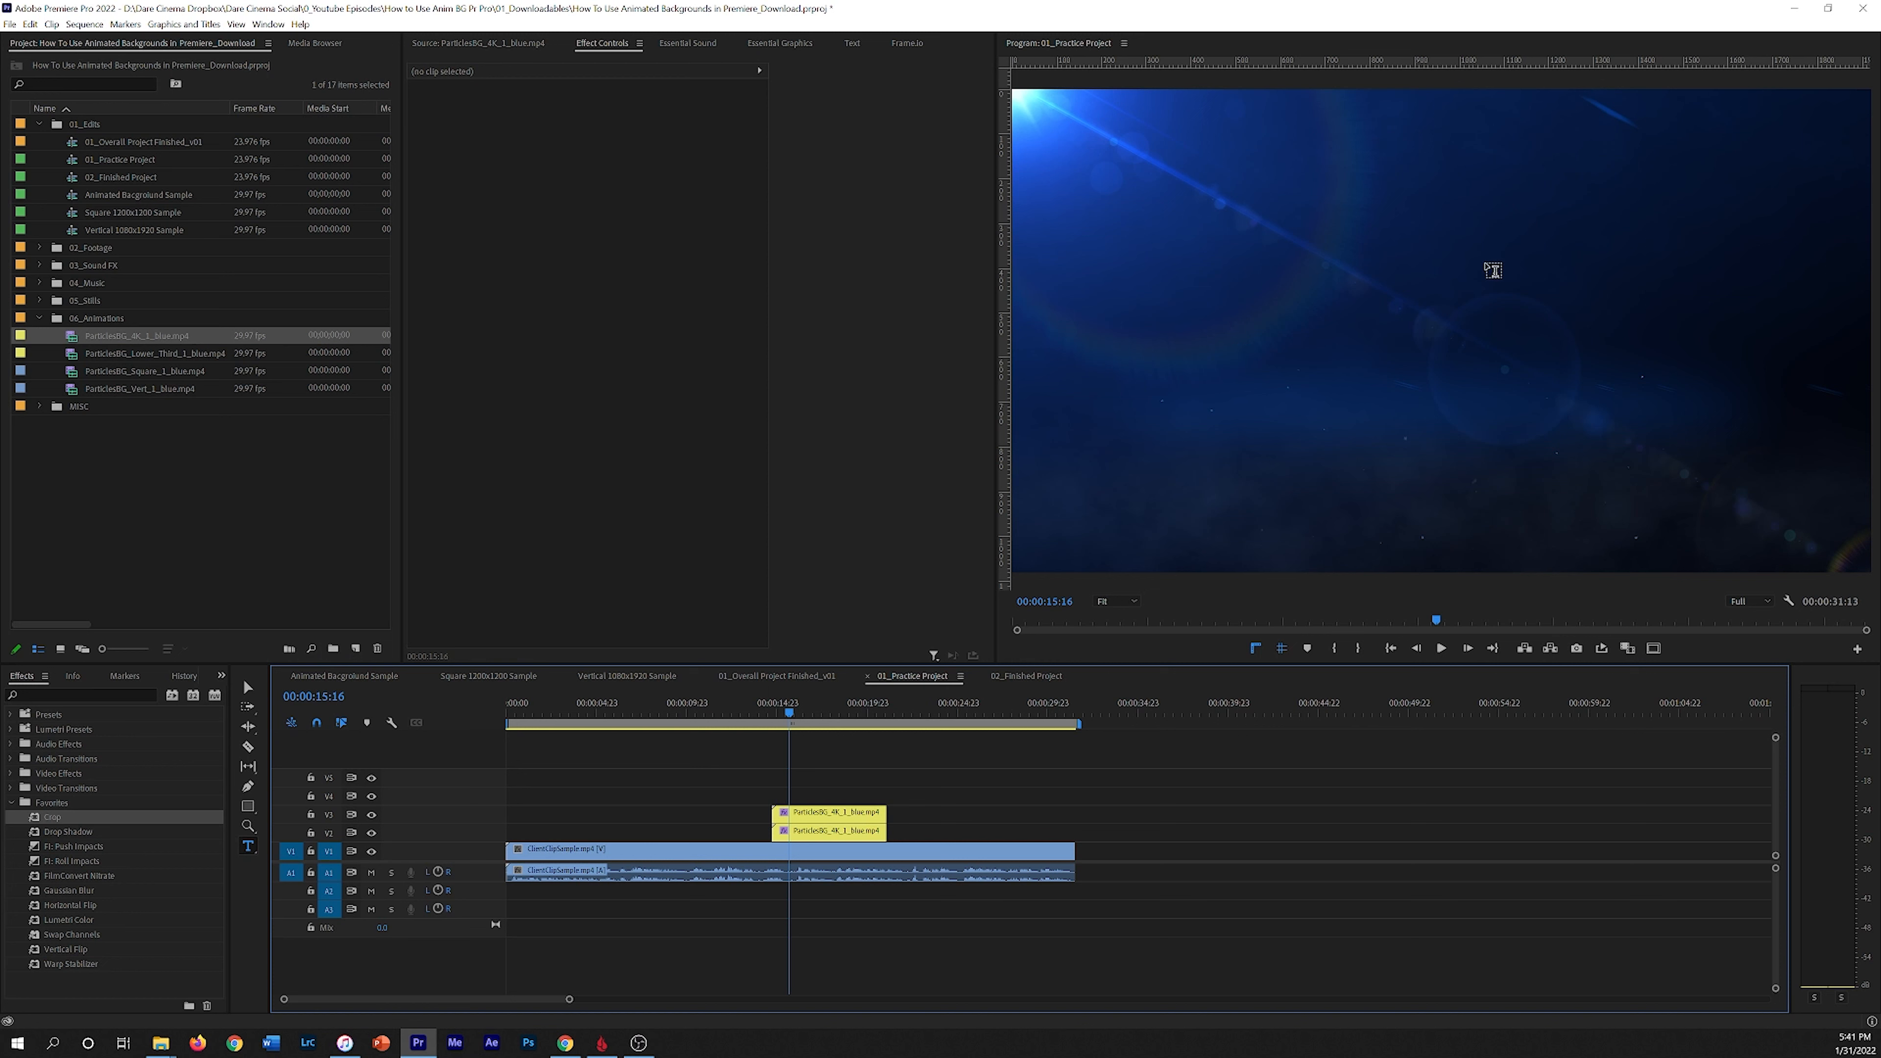
Step: With the Type tool, add a title reading SUCCESS LEVEL 1 over the particles background
click(248, 688)
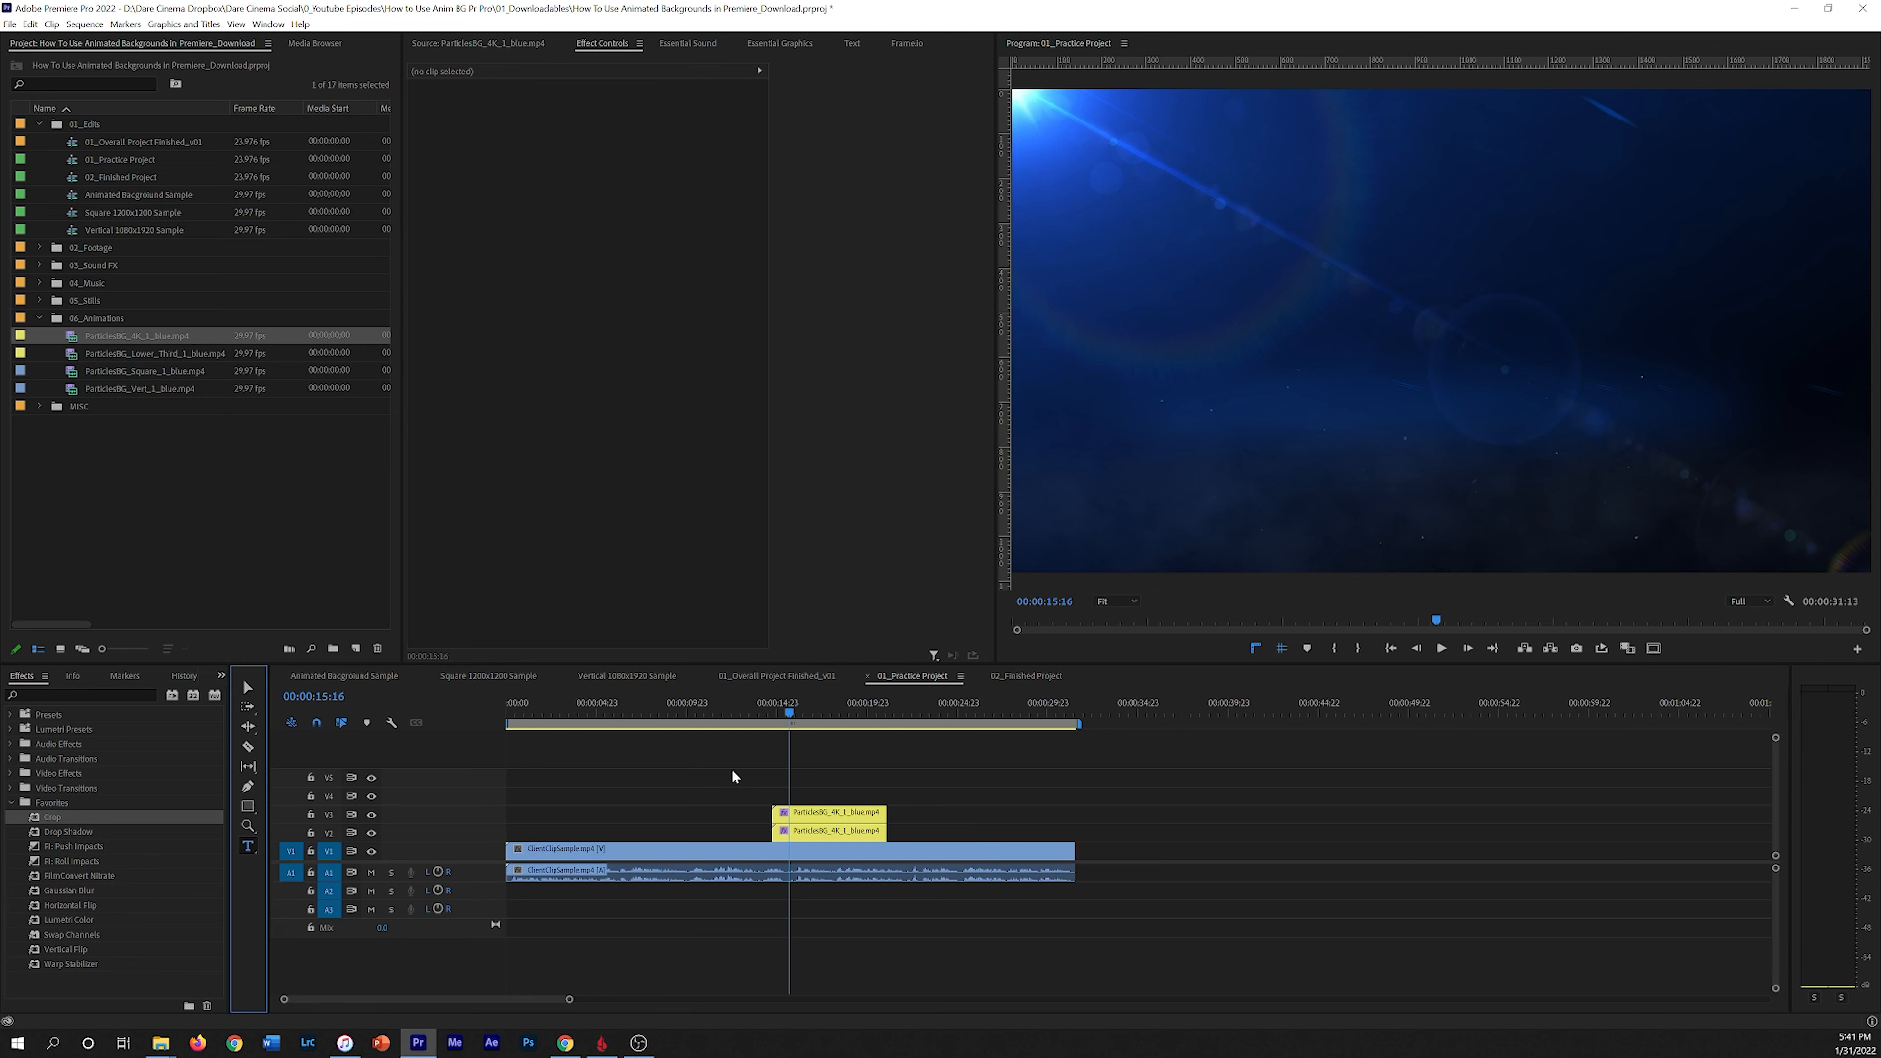
click(1216, 274)
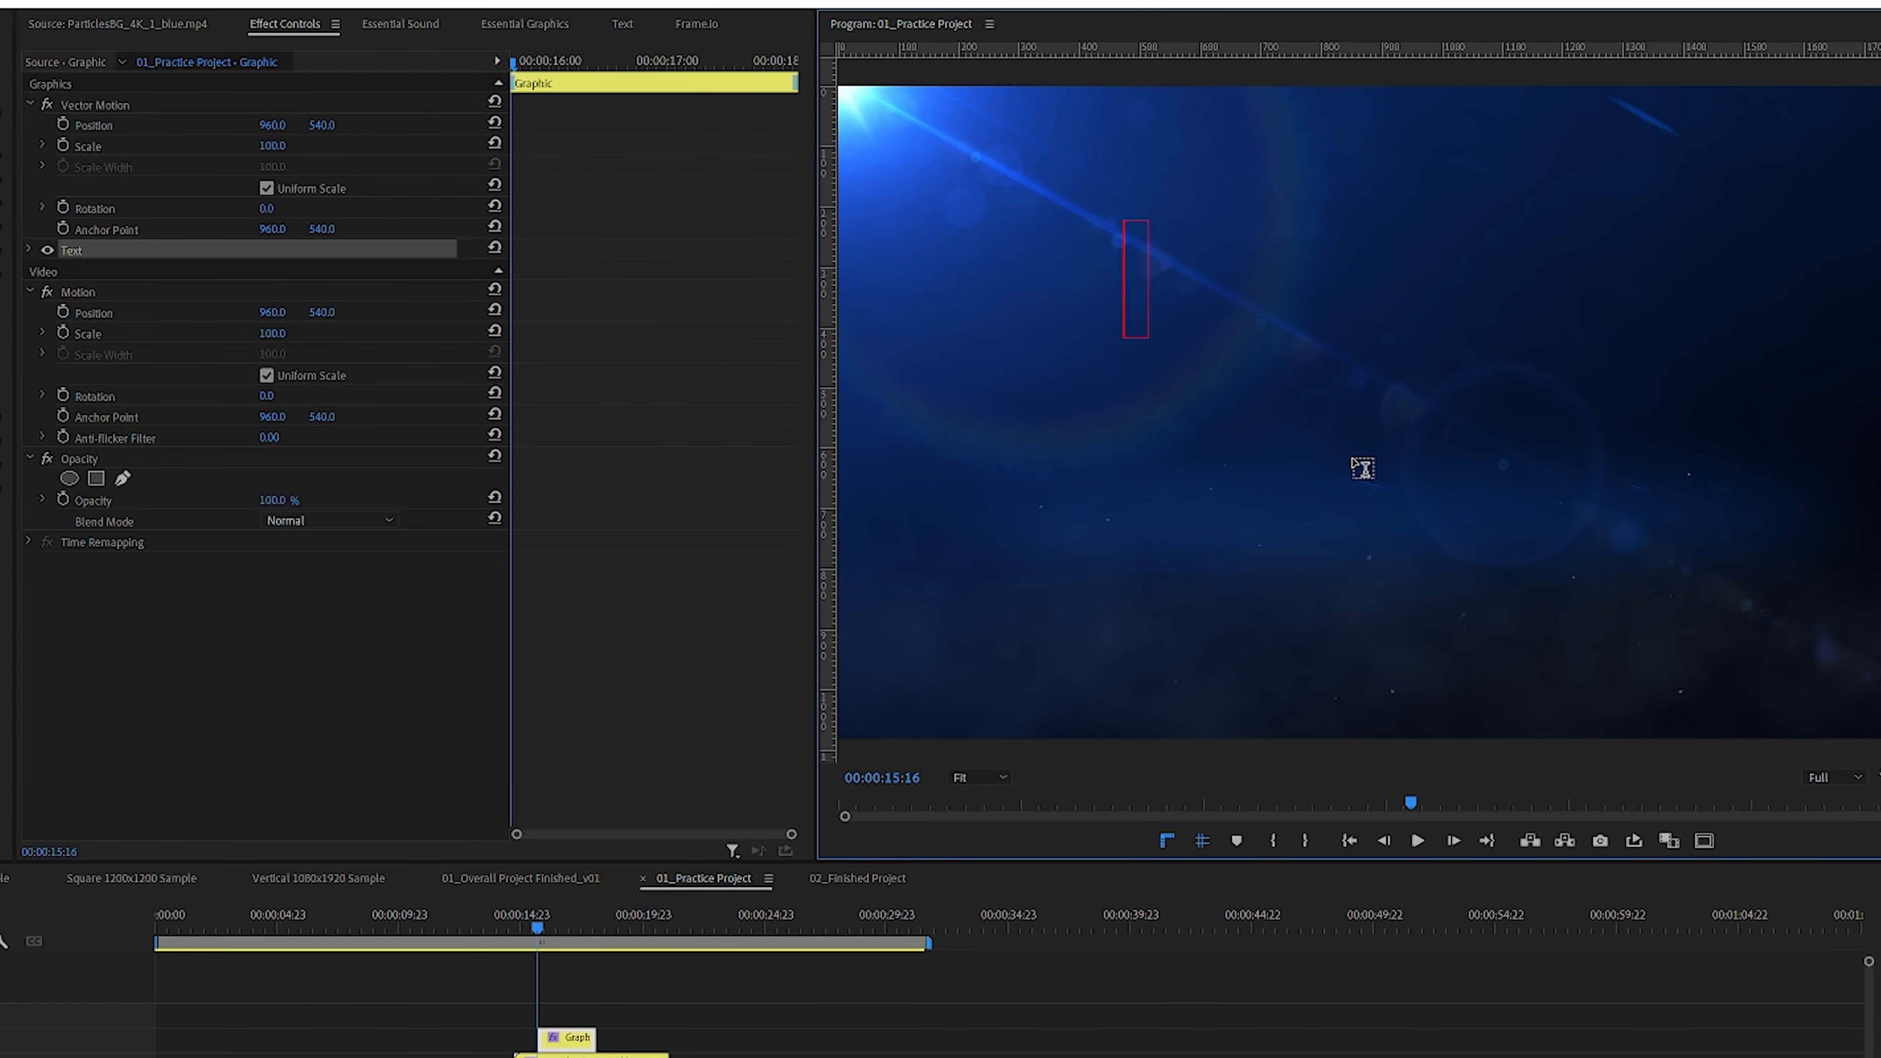
text(SUCCESS L)
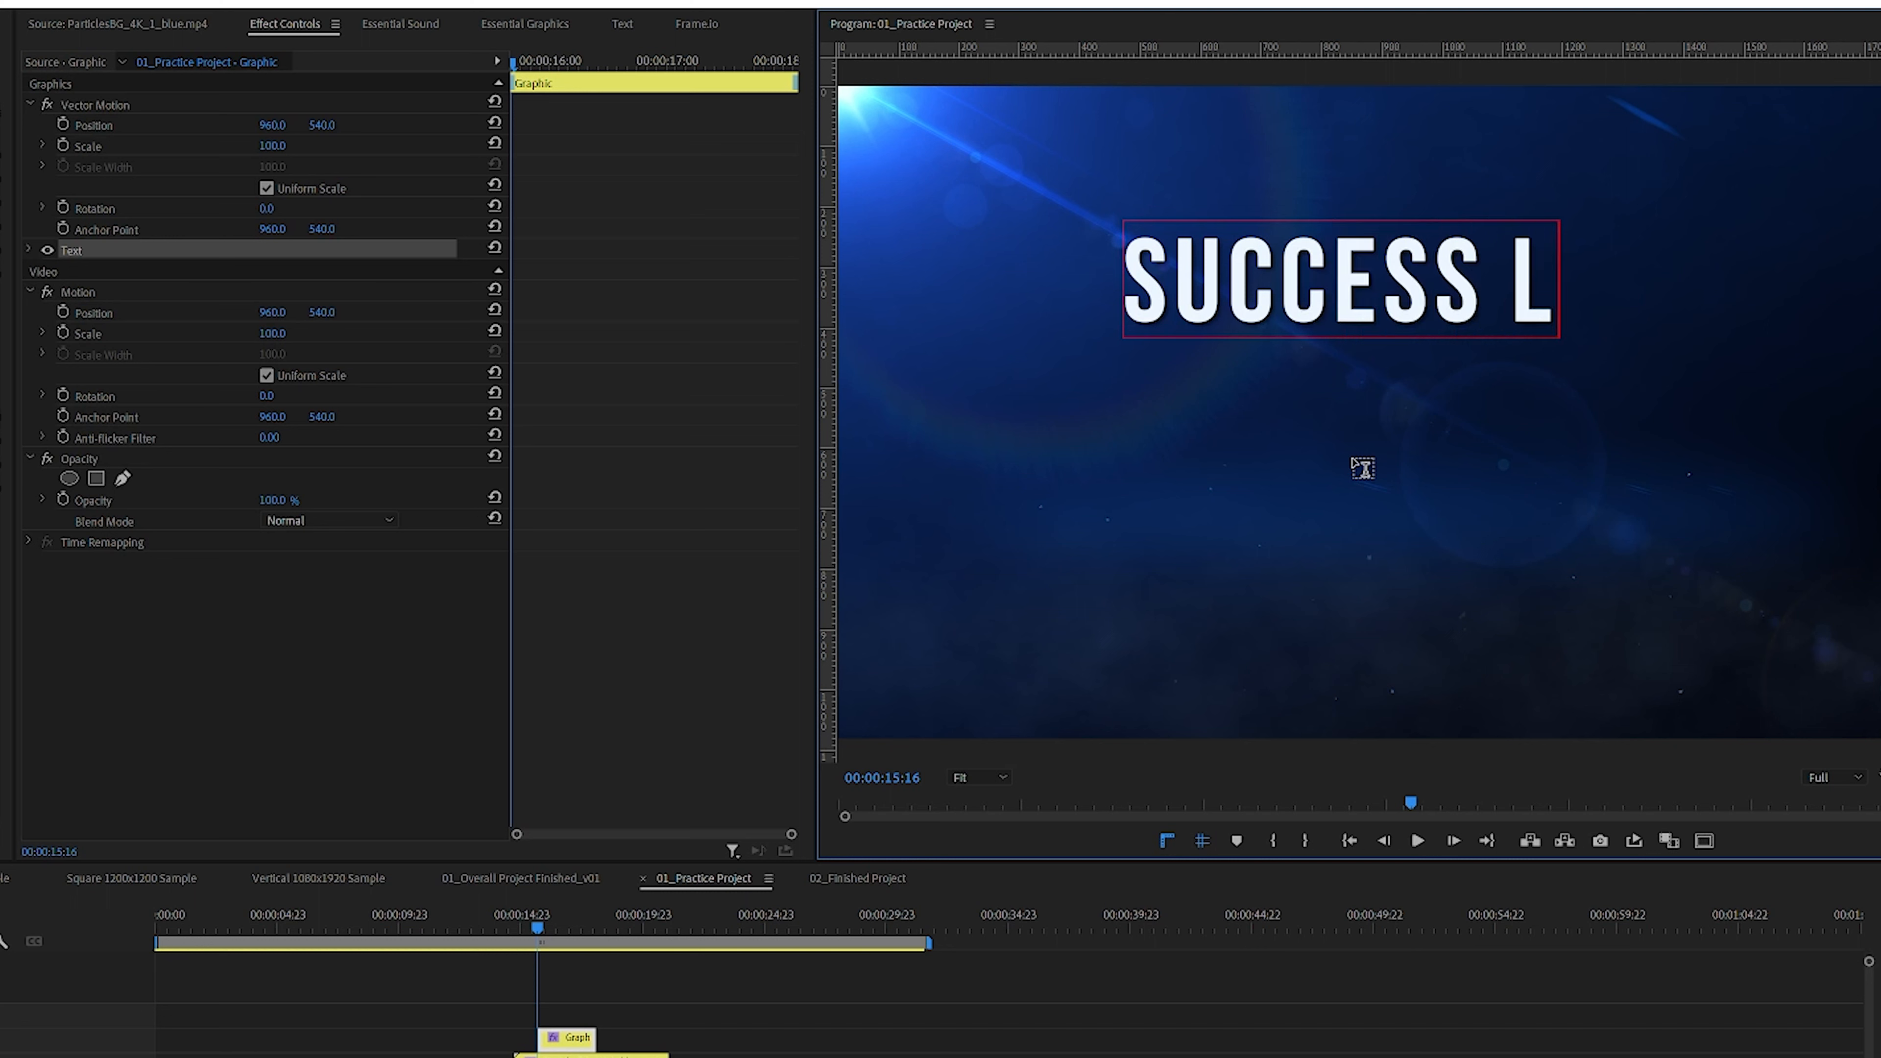
text(EVEL 1)
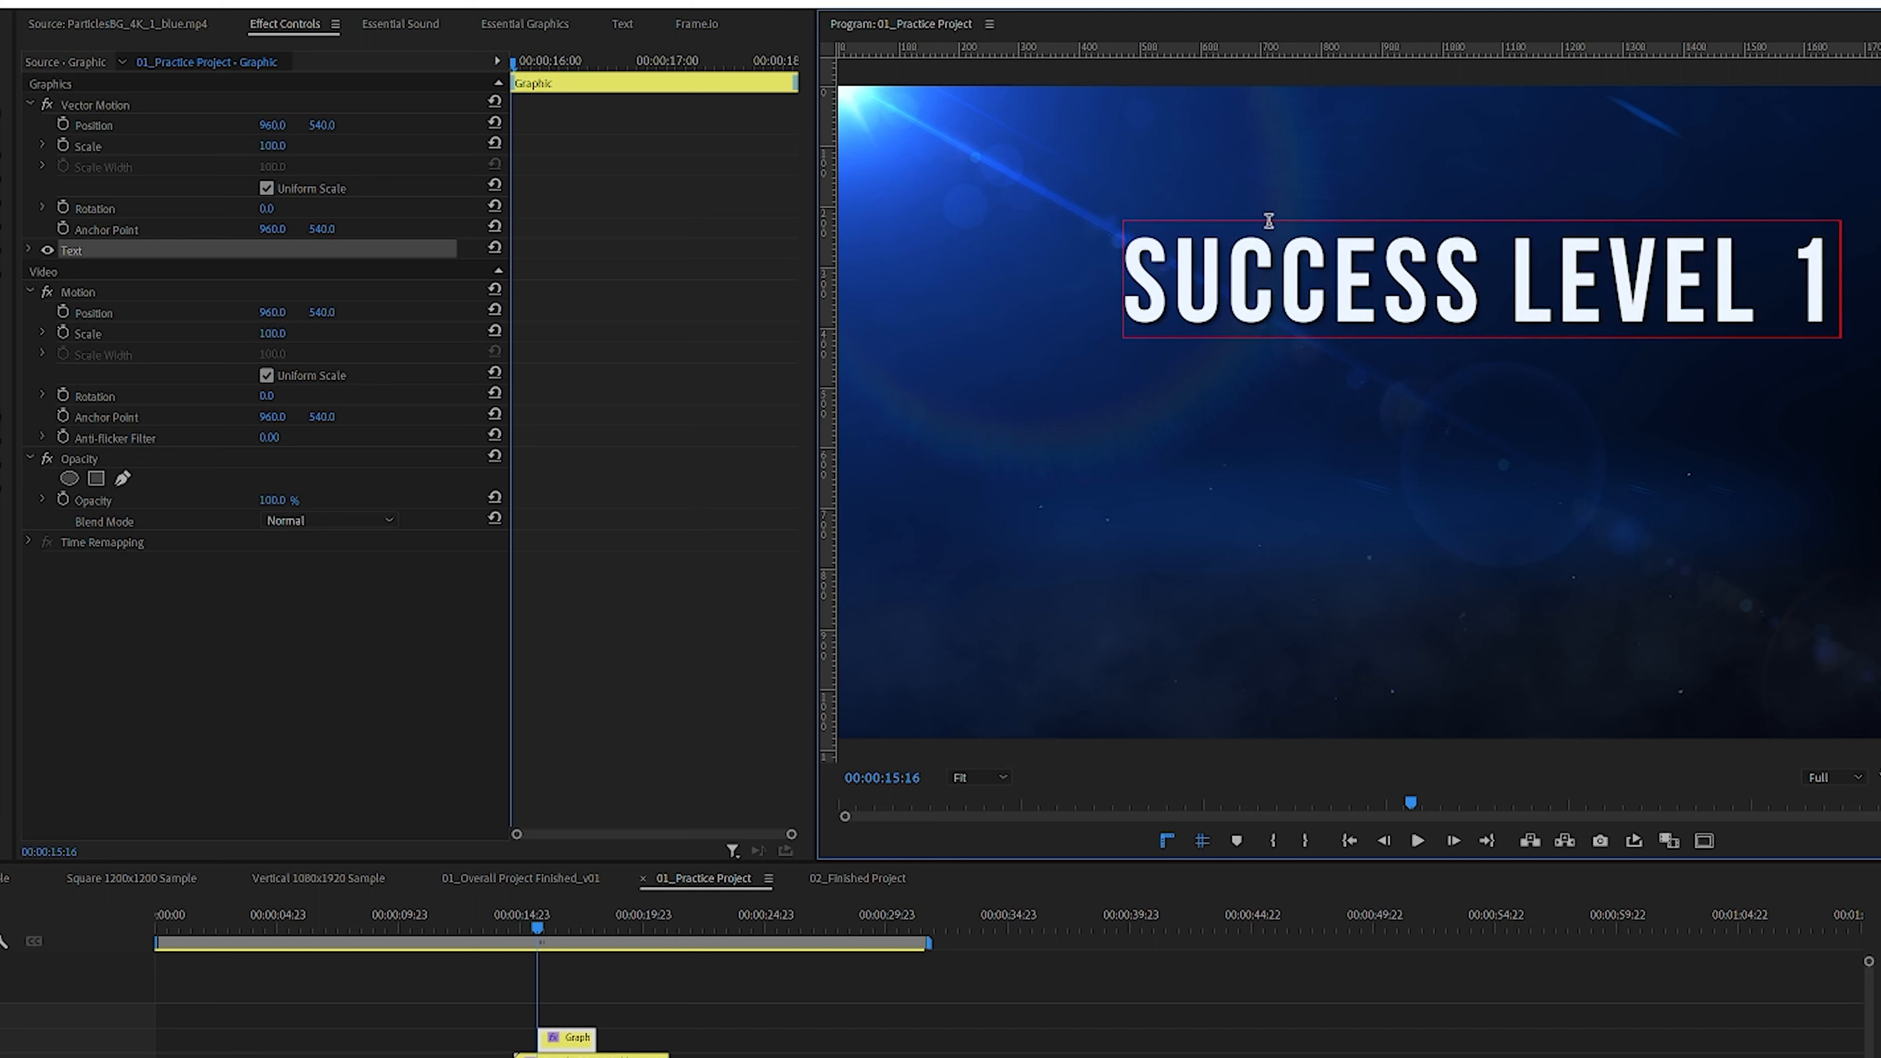
Step: Select the title text, set its font size to 140, center-align it, and center it horizontally in the frame
key(ctrl+a)
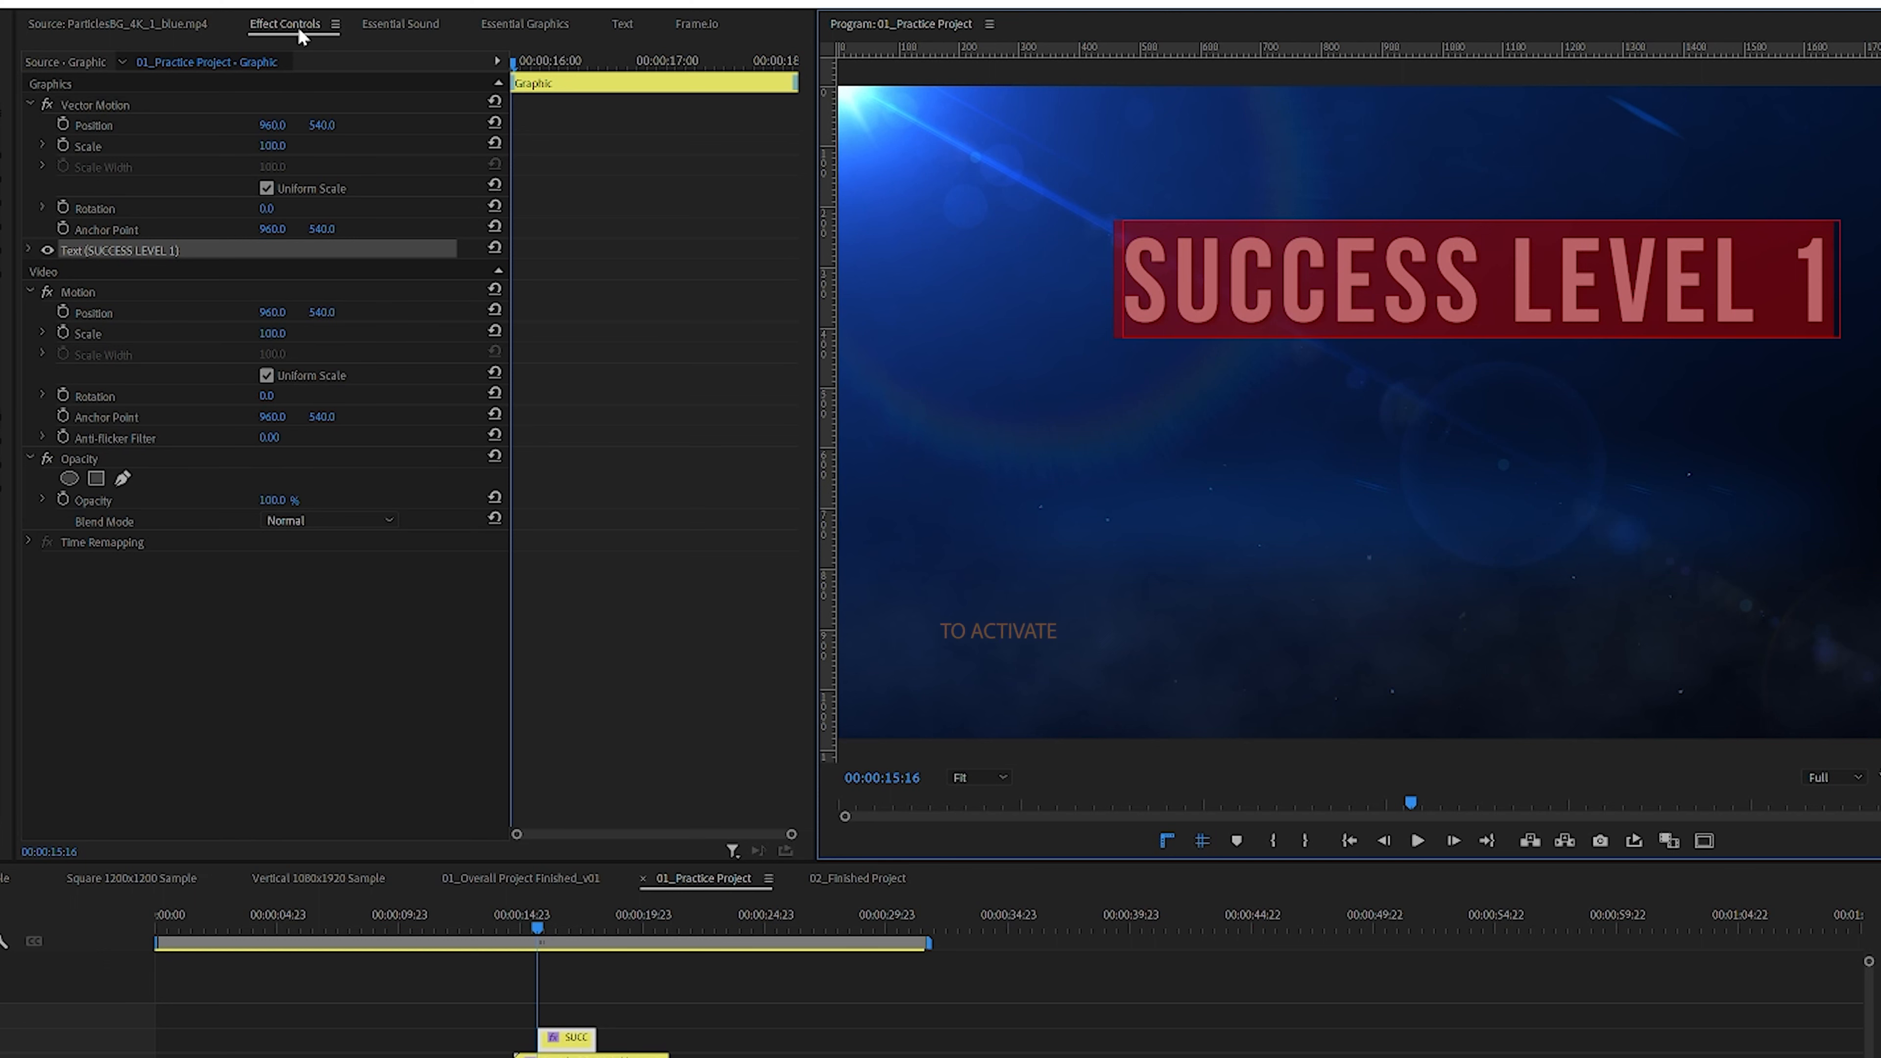
click(524, 23)
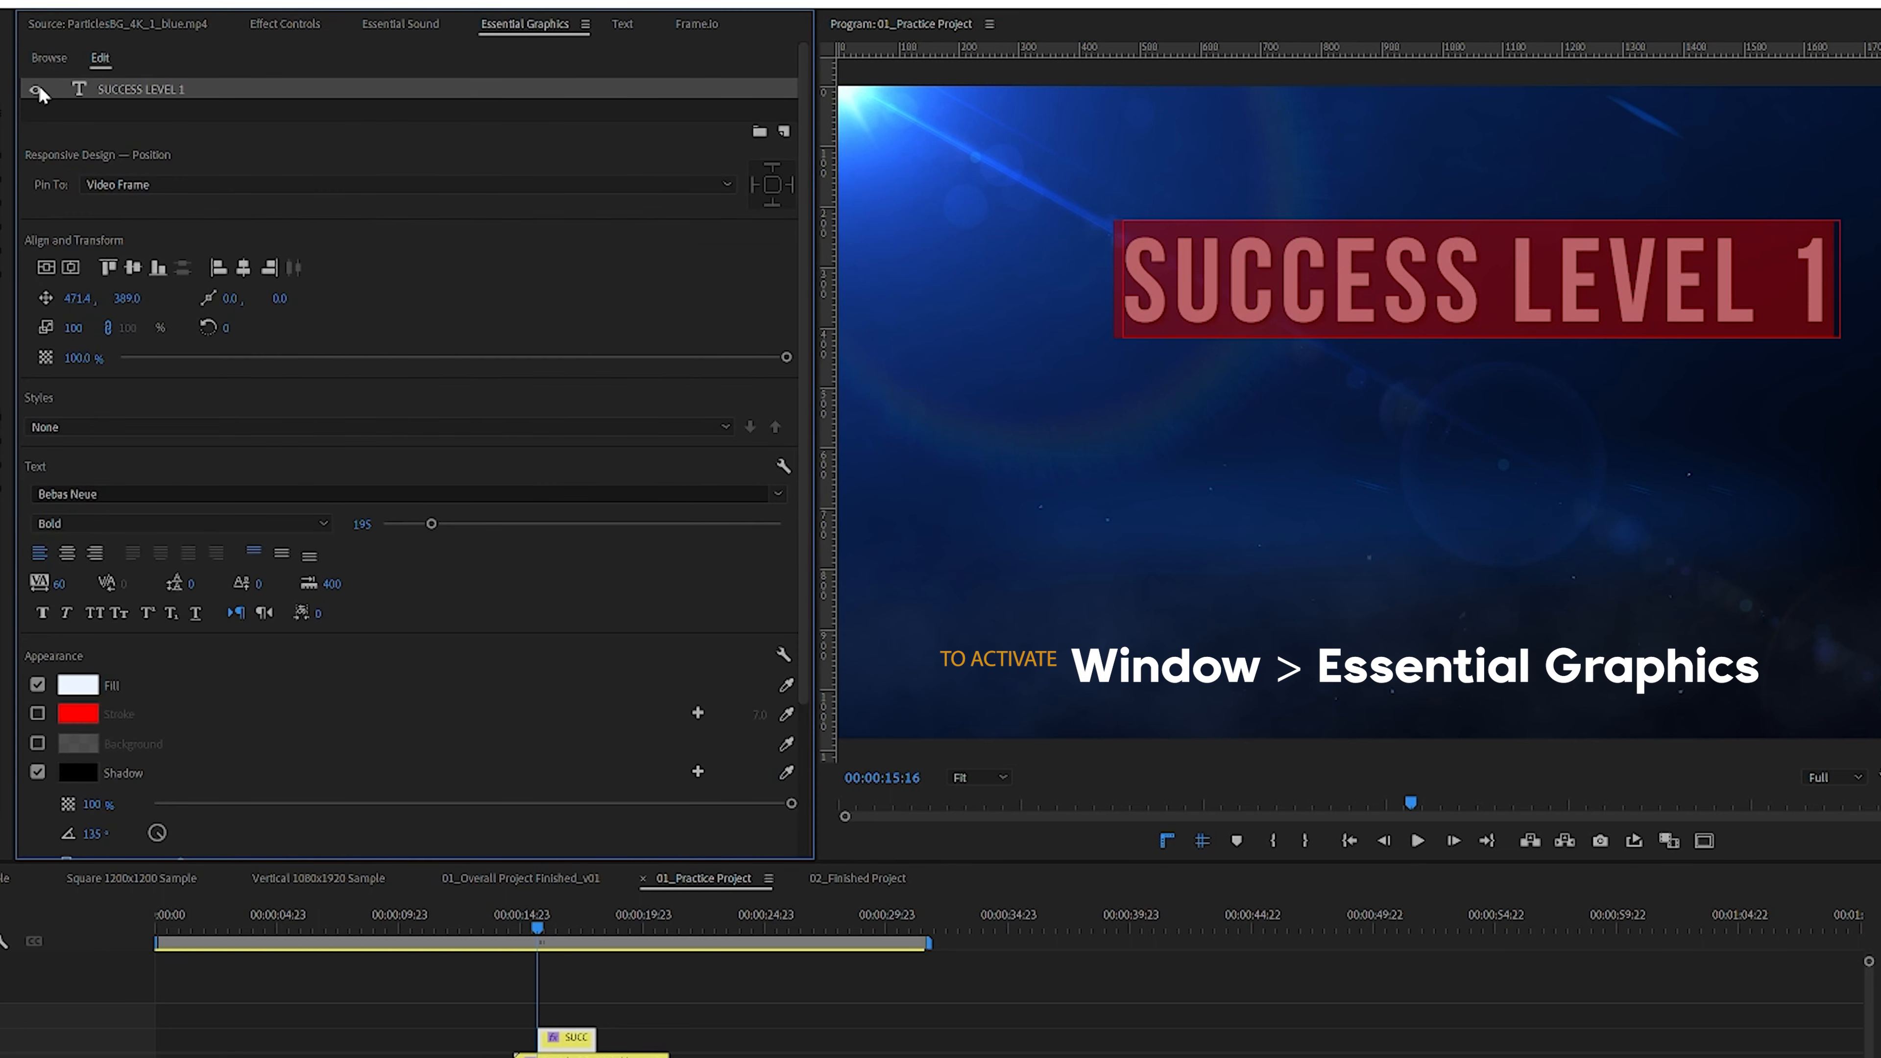
click(64, 269)
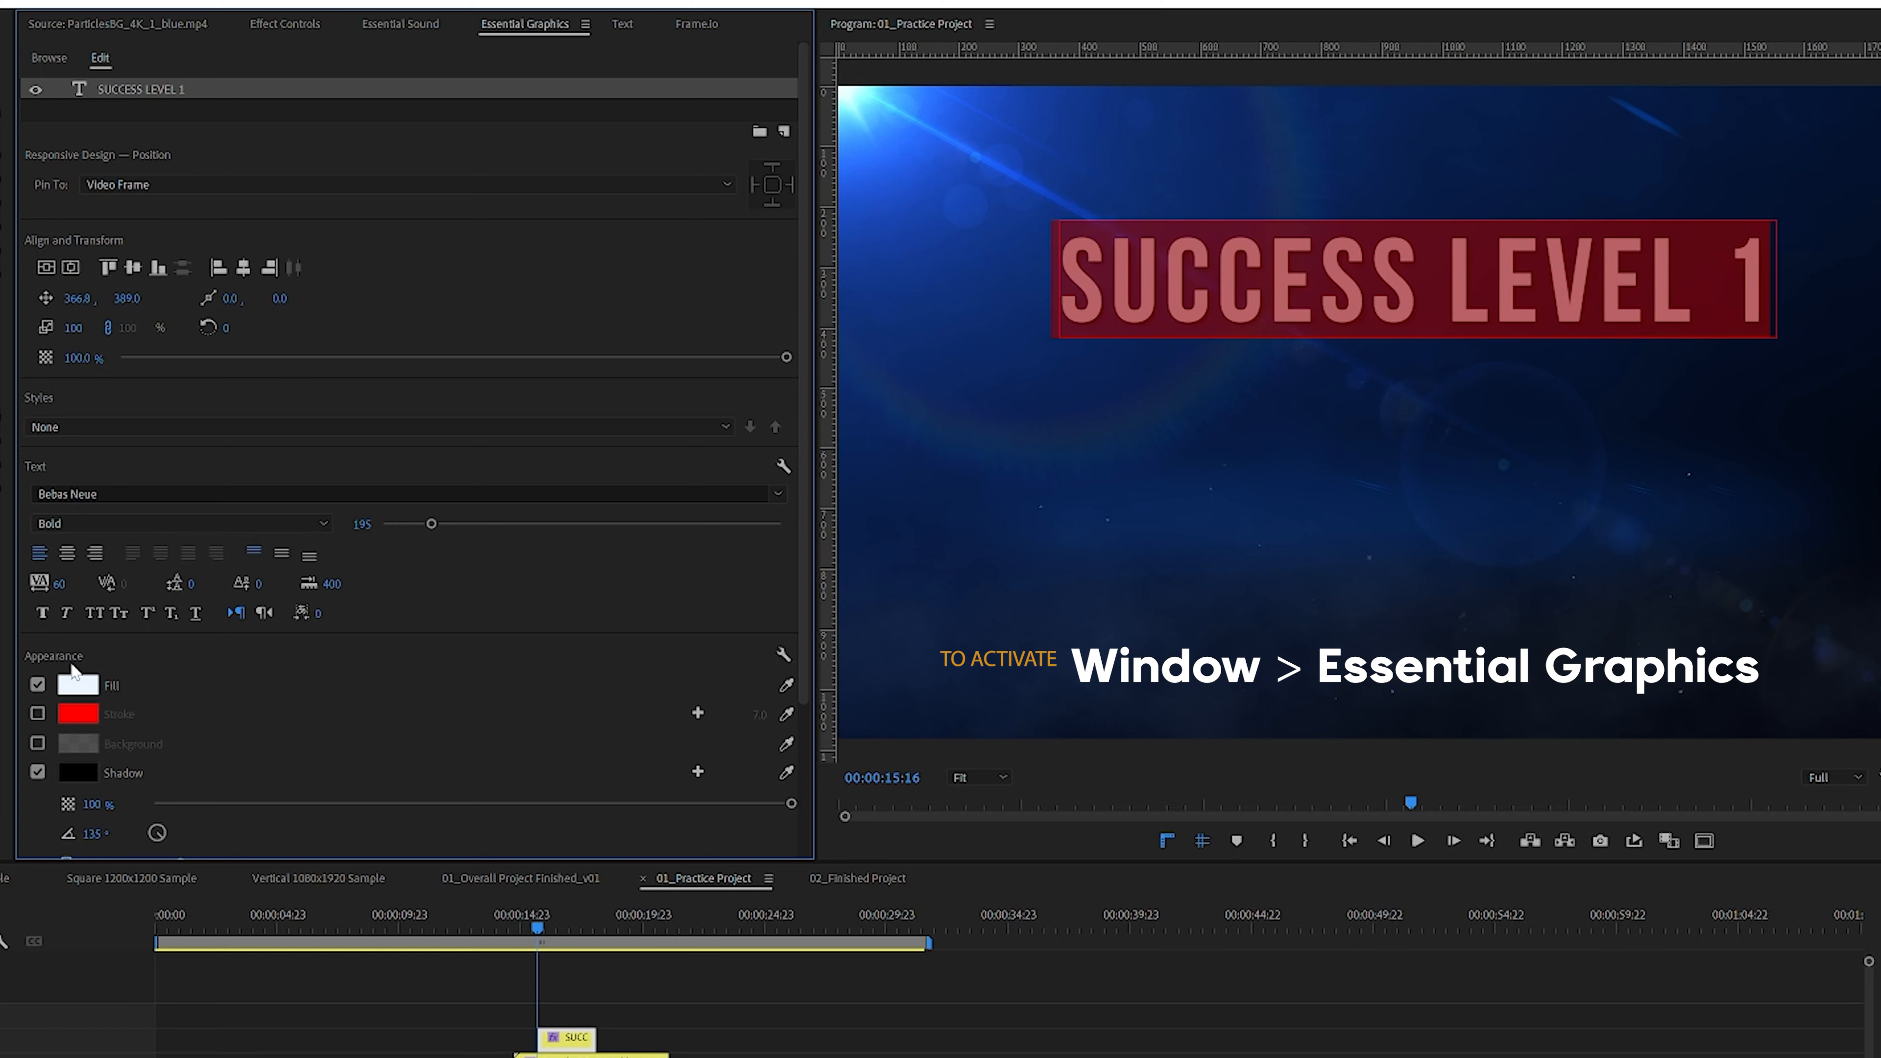
drag(432, 524, 412, 523)
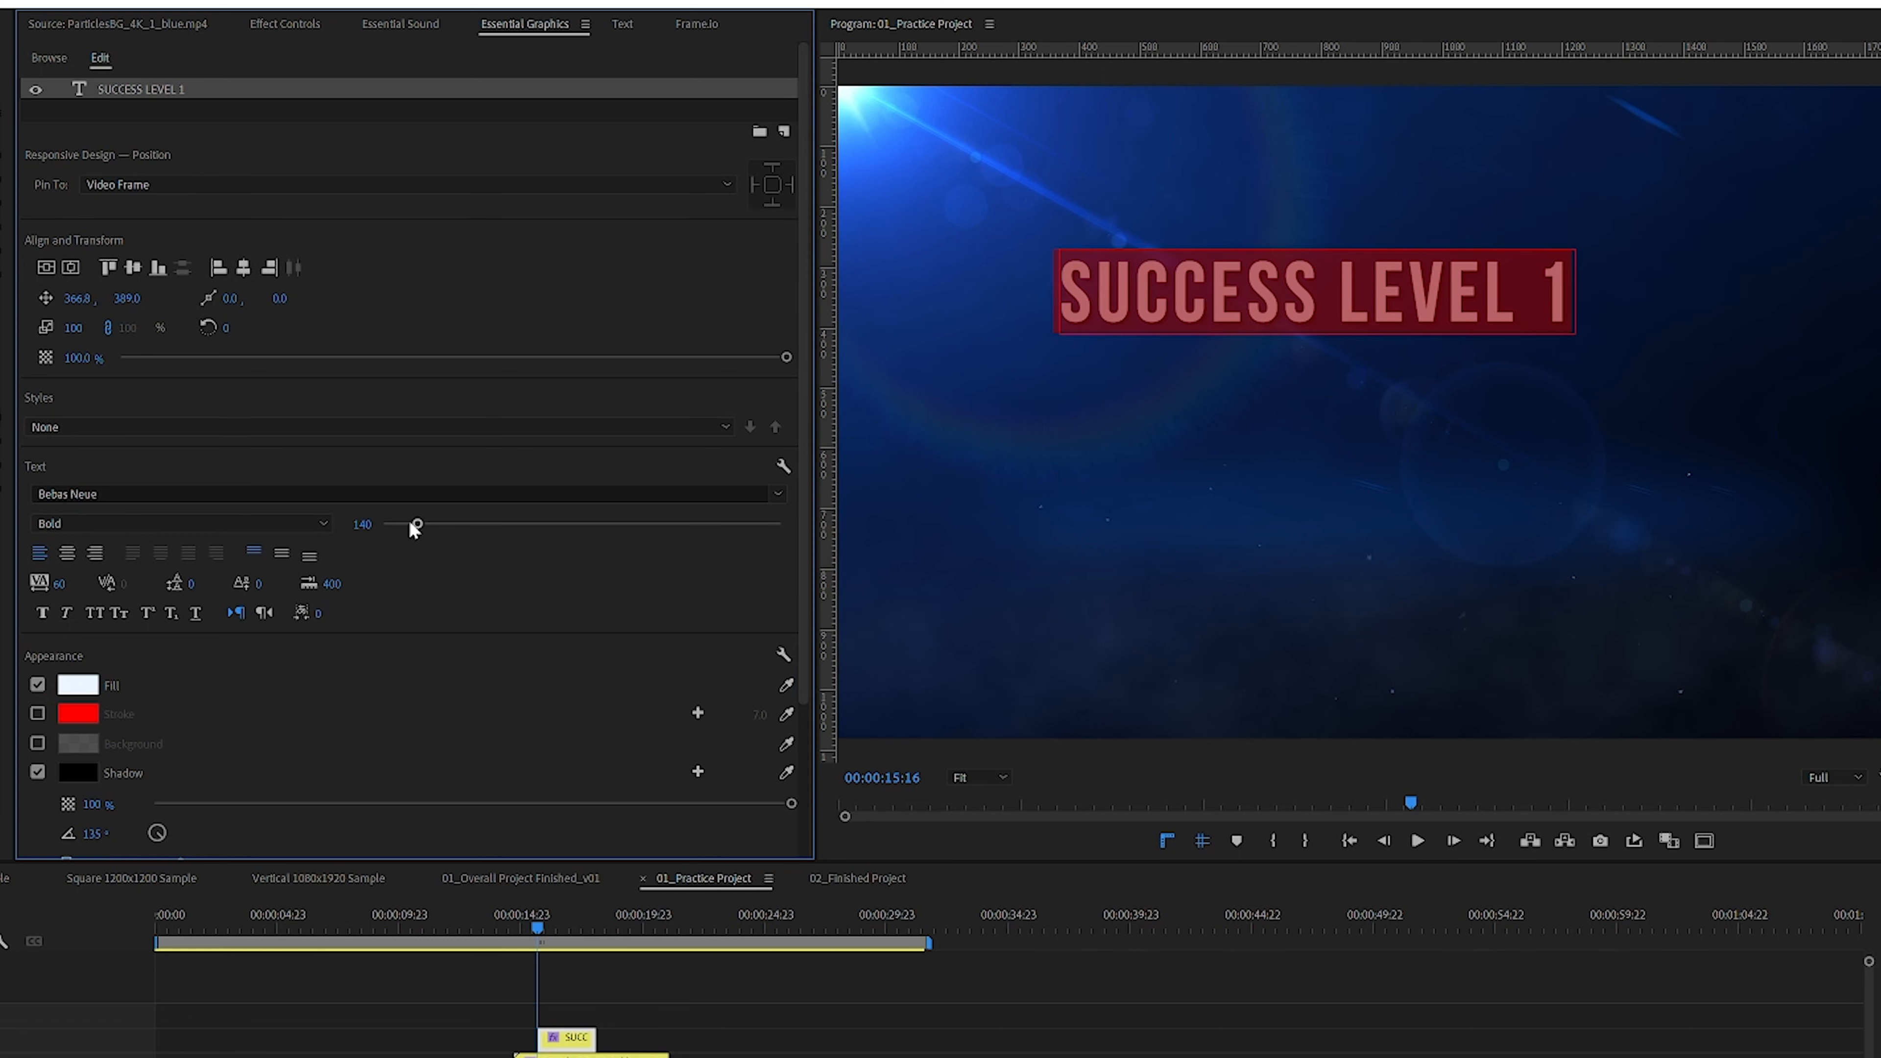
click(74, 557)
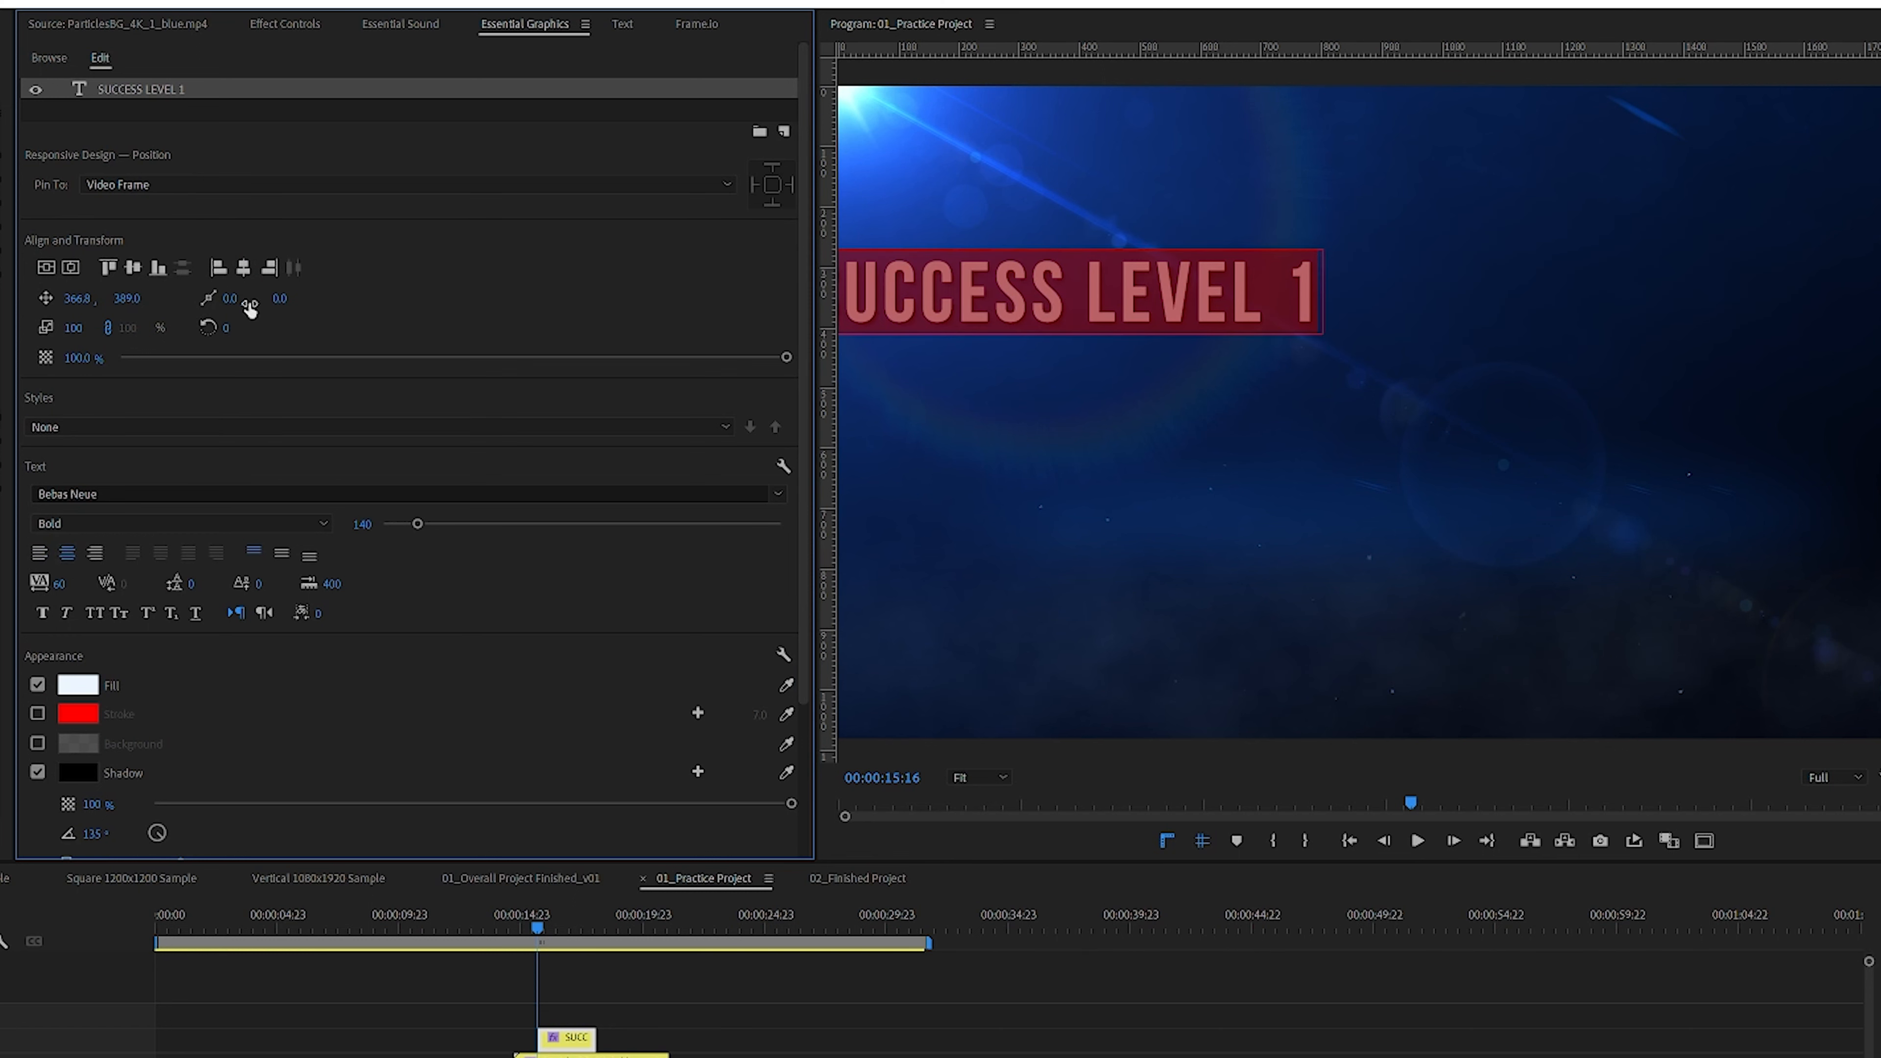
click(245, 269)
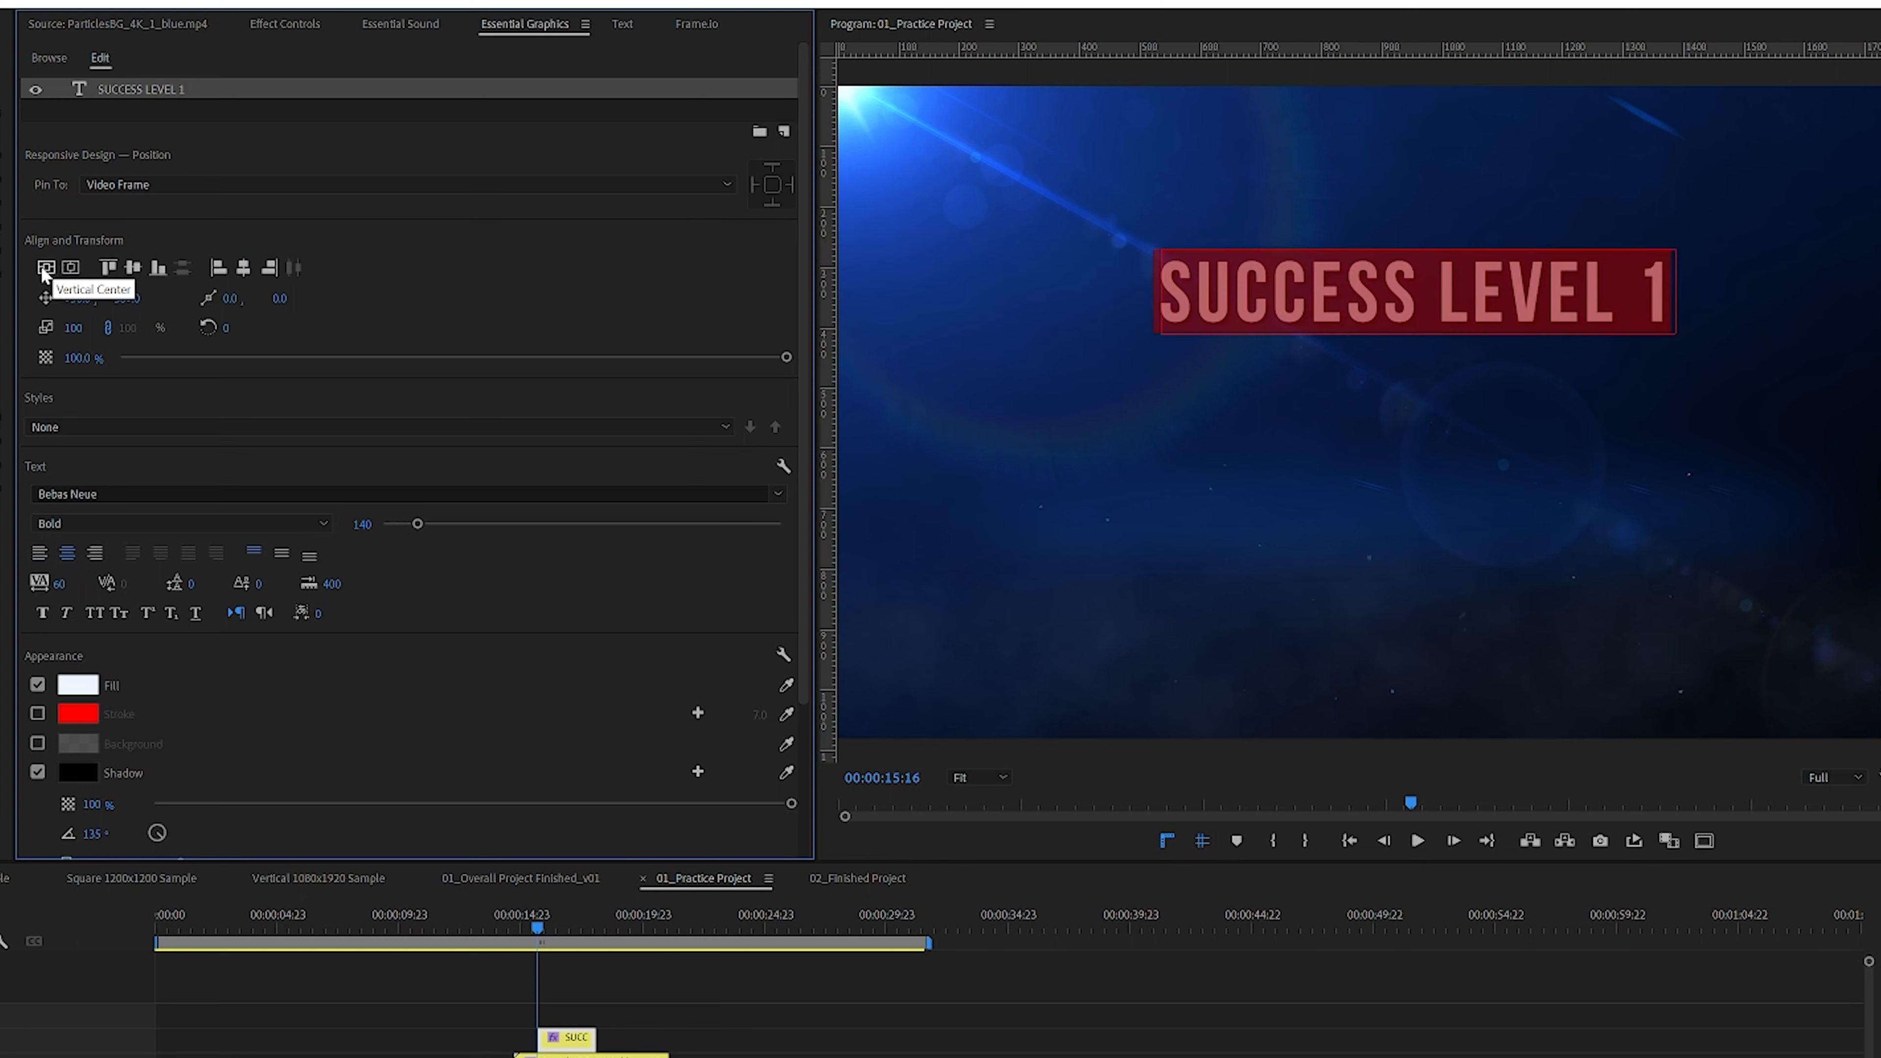
click(1440, 361)
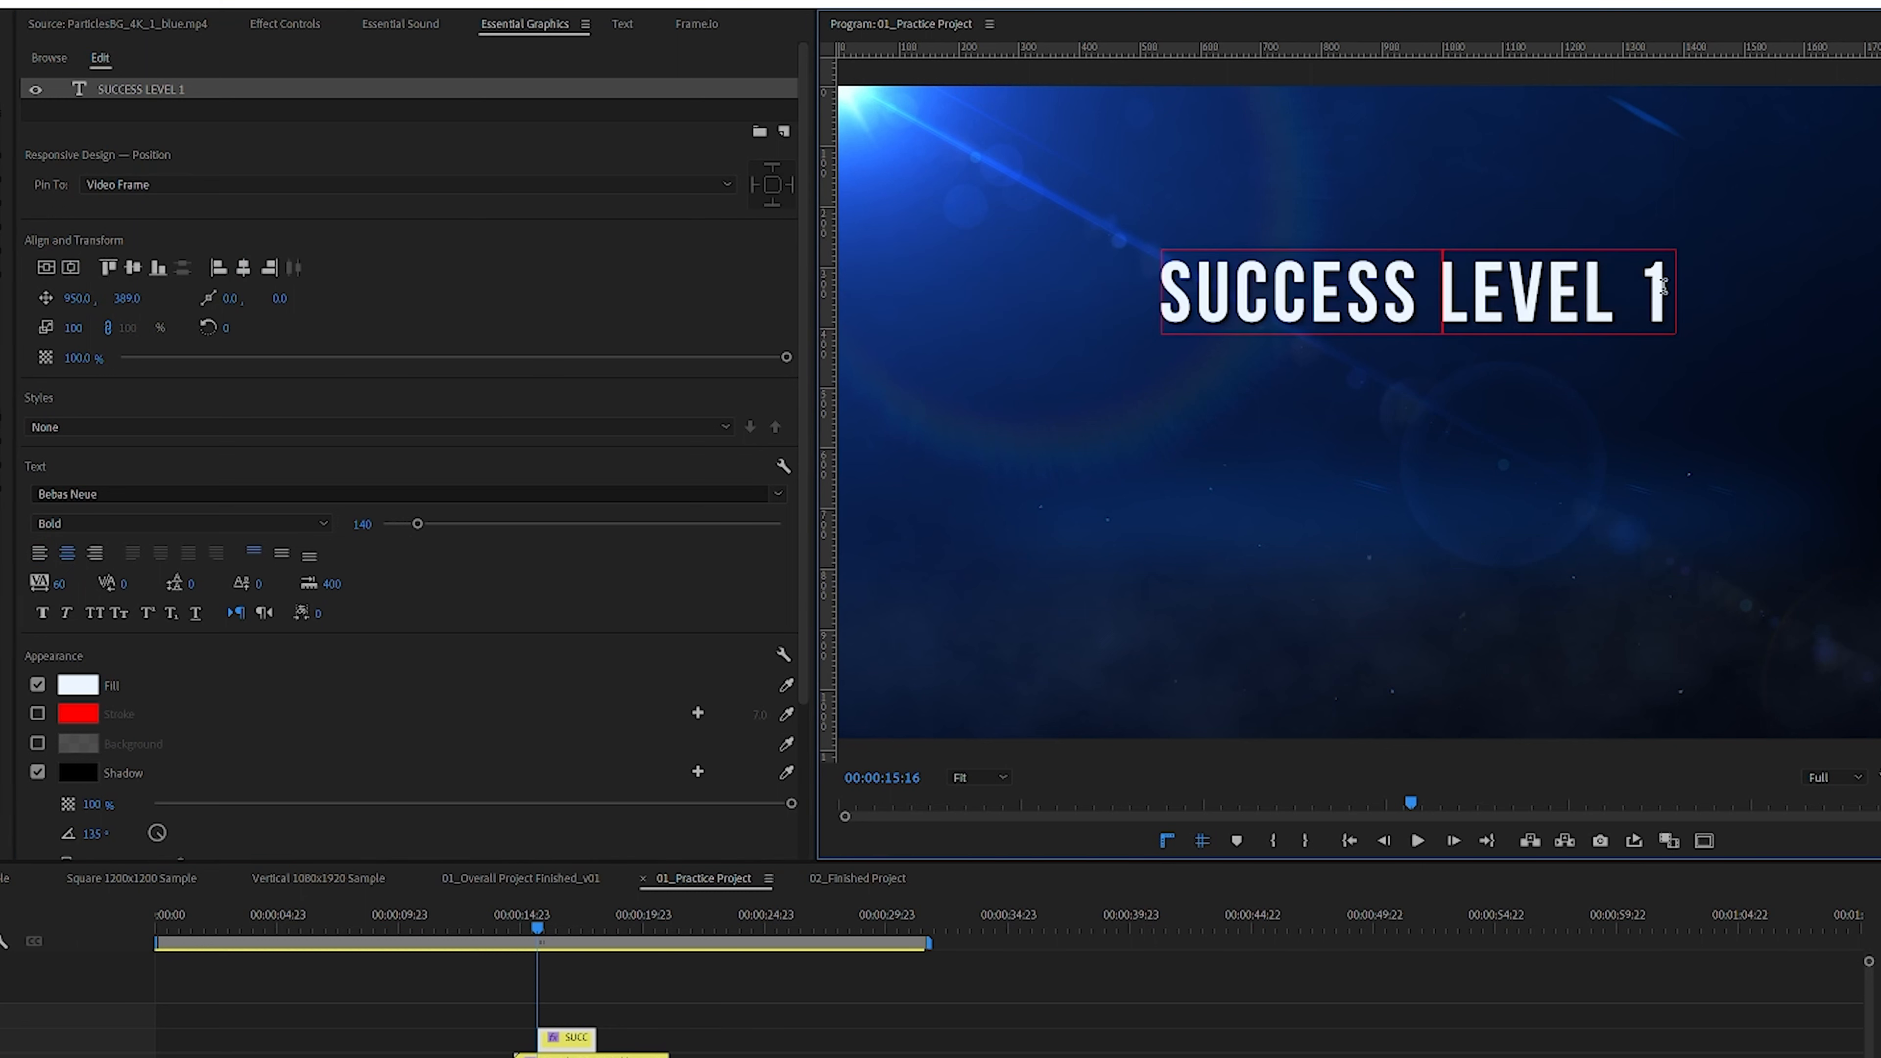
drag(1257, 315, 1082, 291)
click(1588, 318)
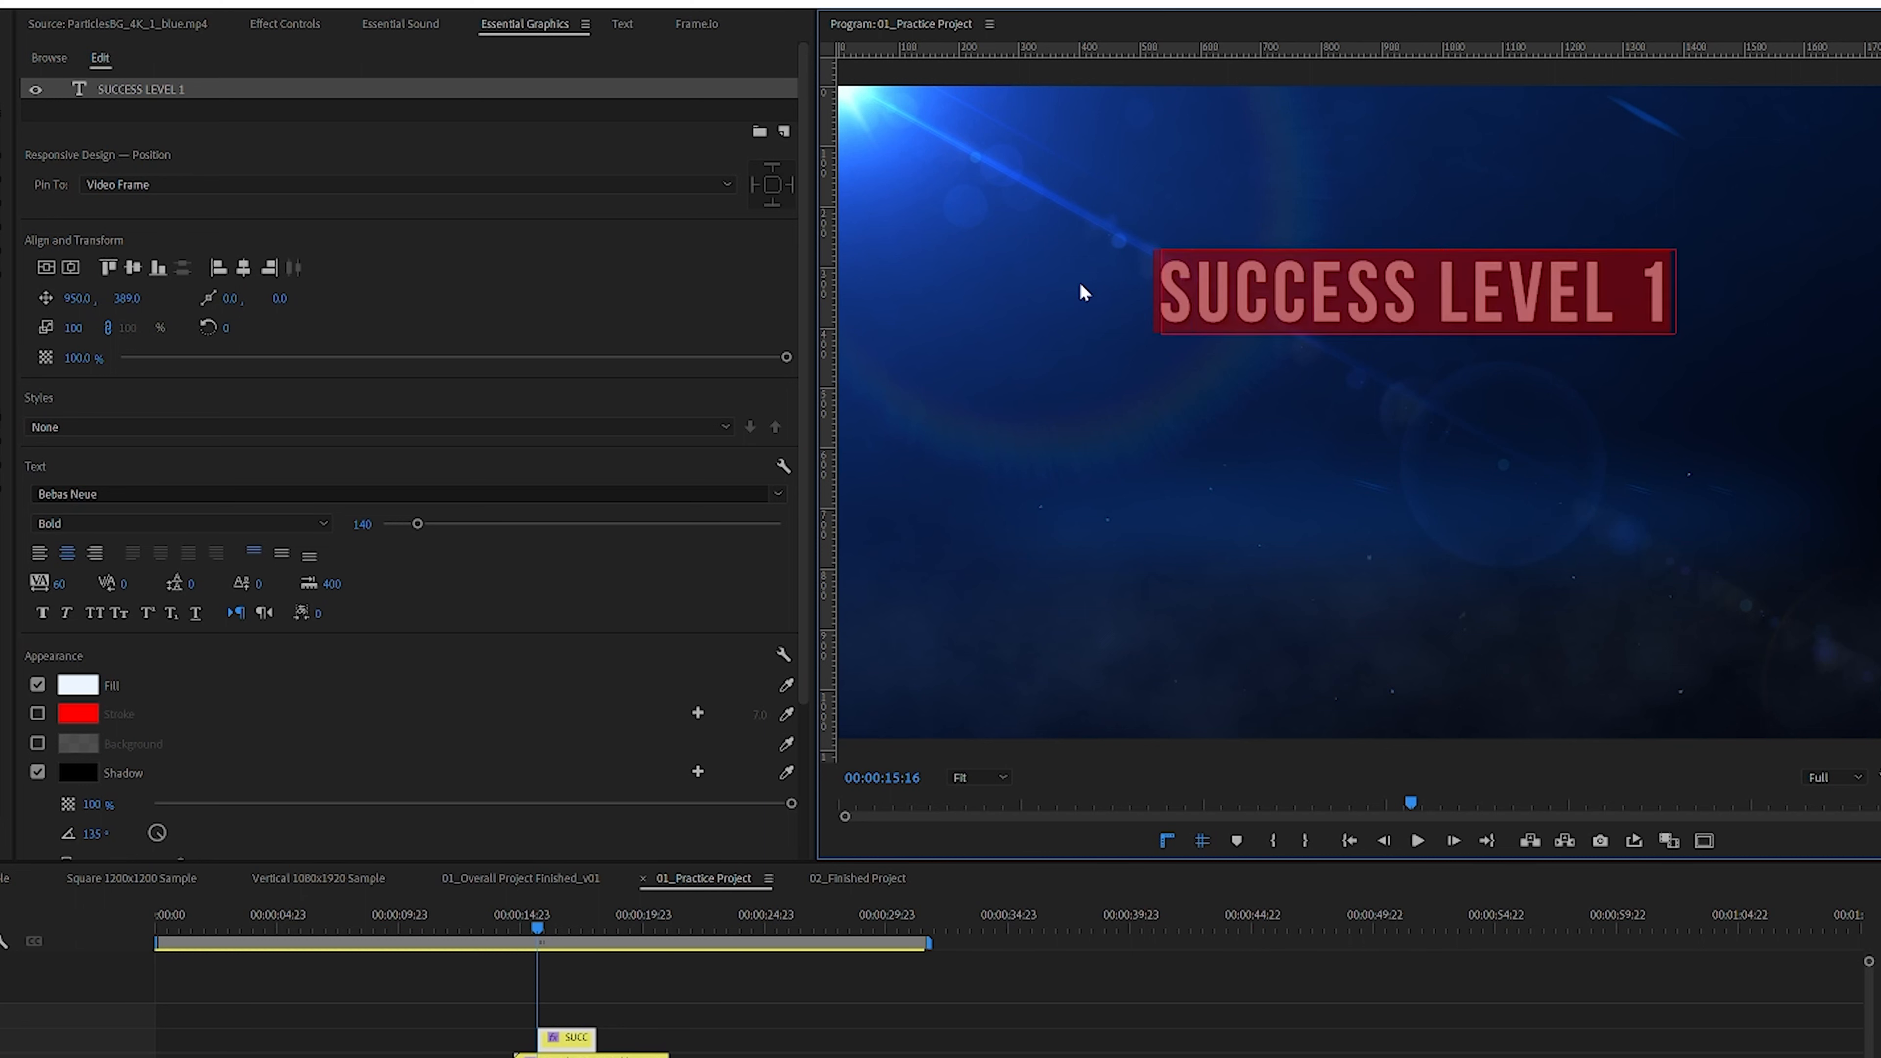
Step: Select the title text and turn off its Shadow
click(1000, 778)
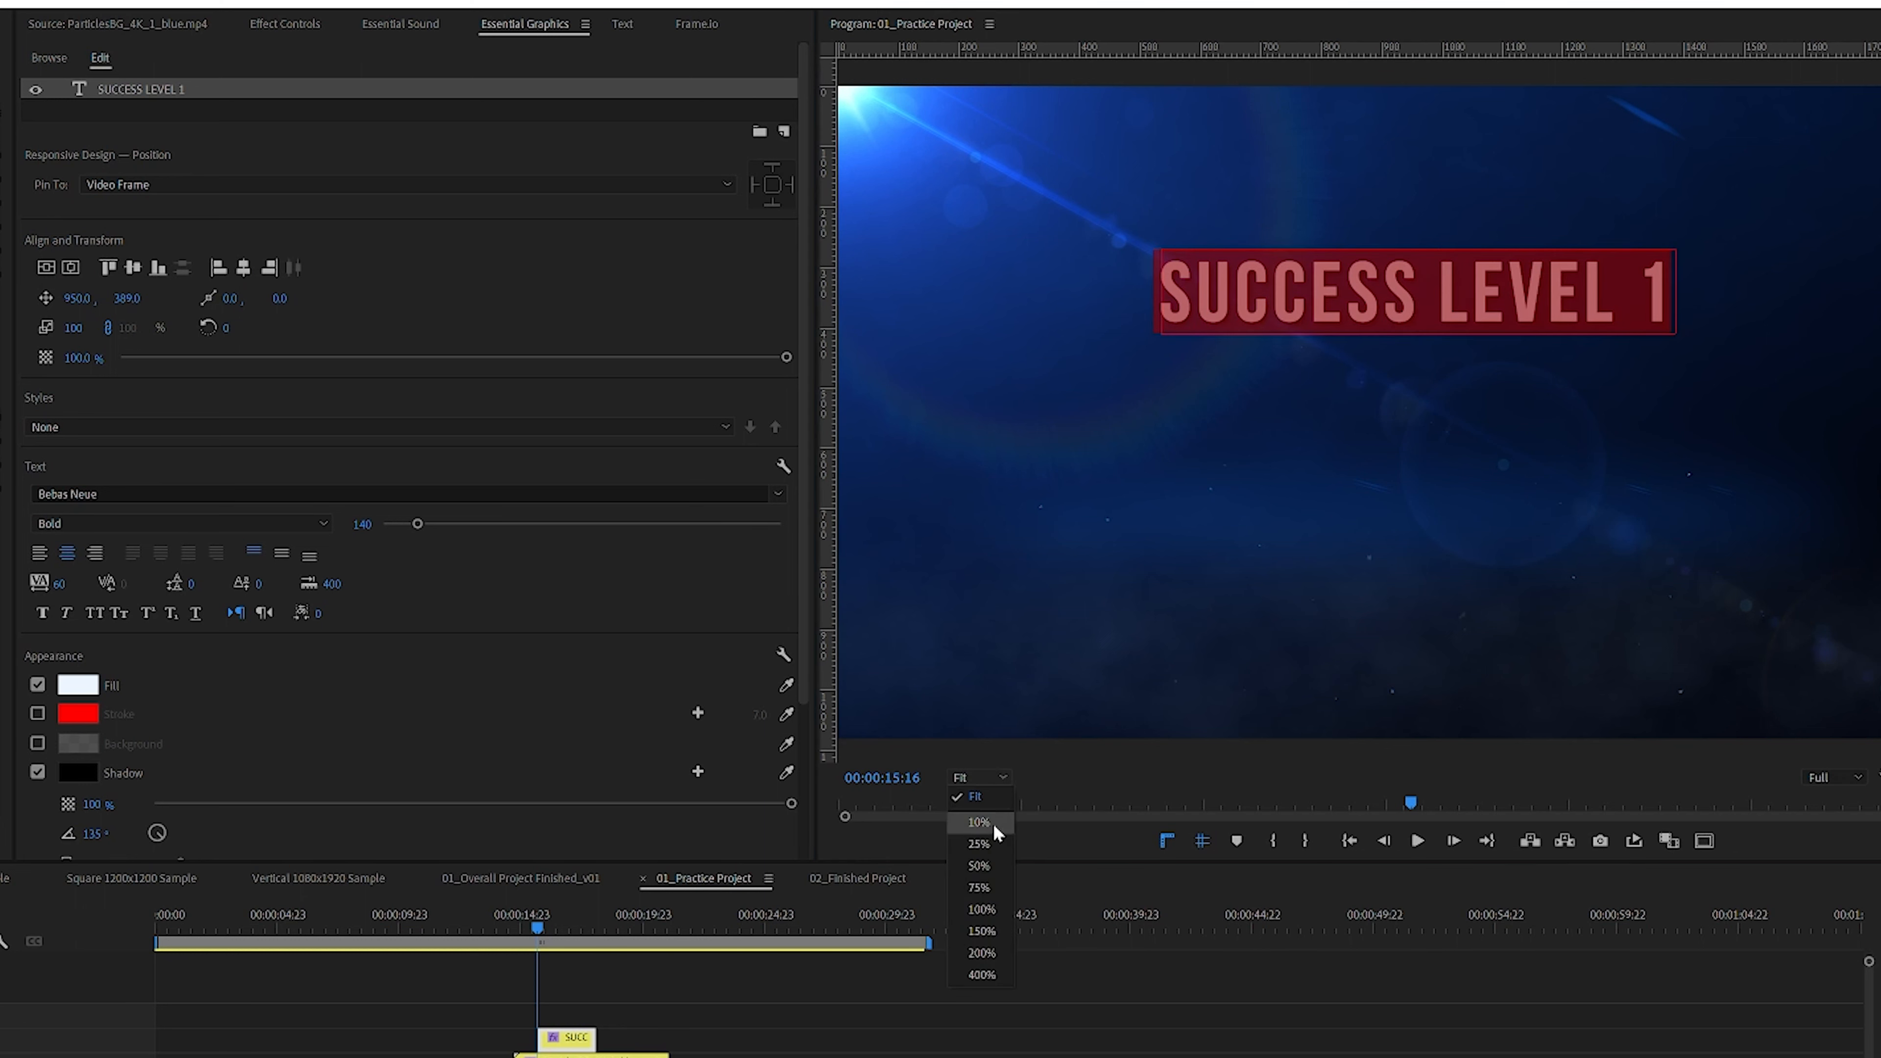
click(978, 953)
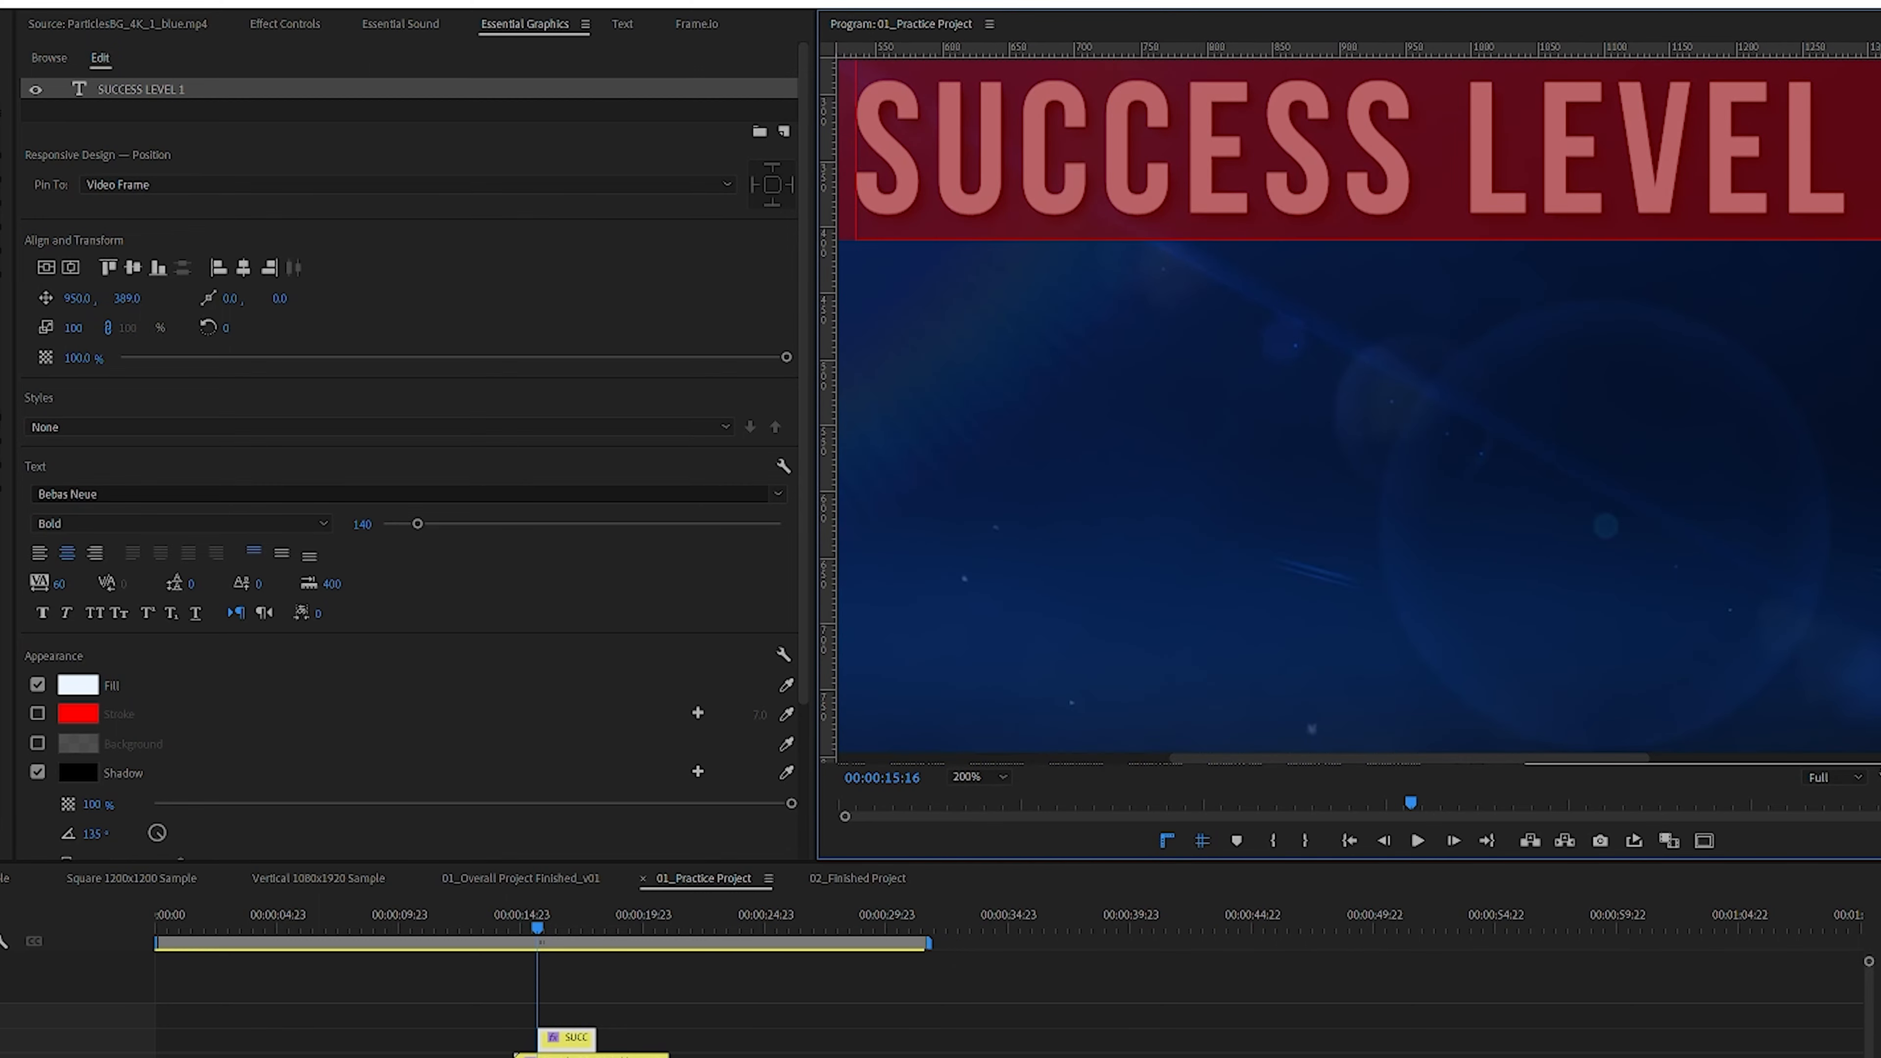
scroll(1271, 387, up, 5)
click(1271, 387)
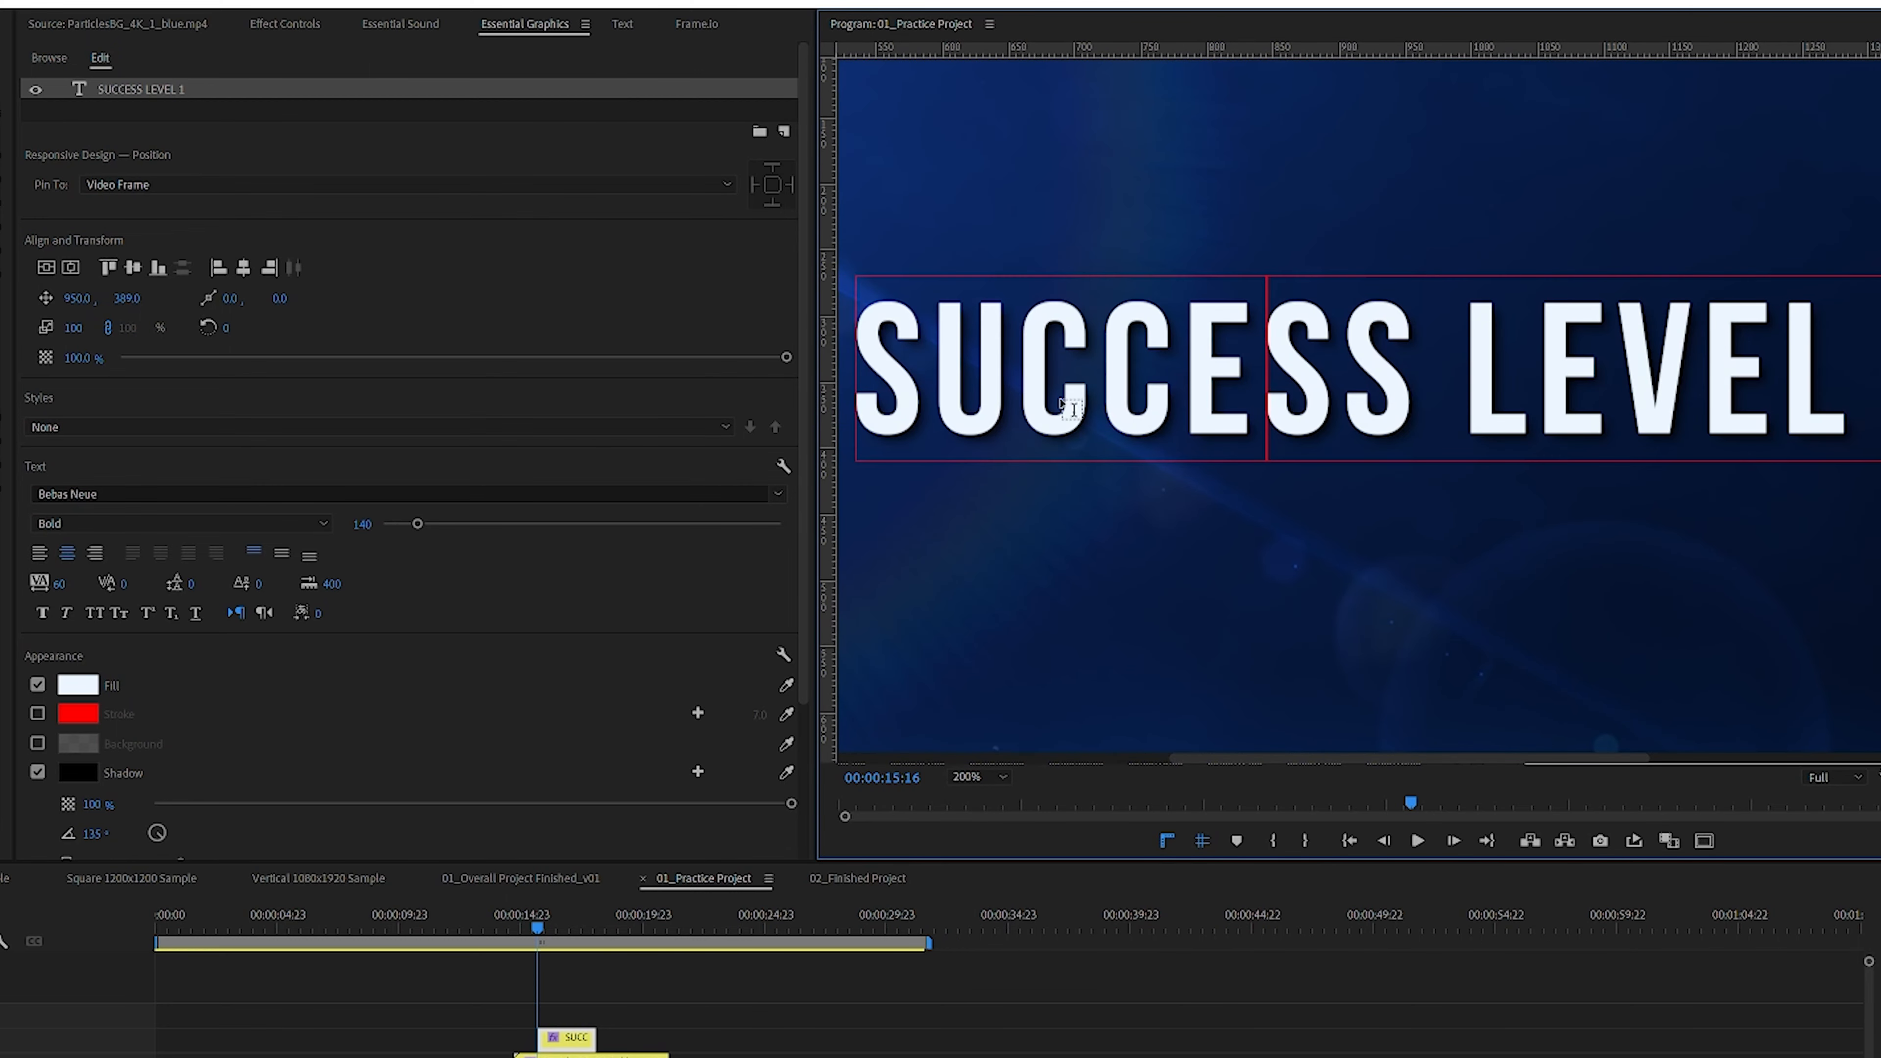
drag(863, 376, 832, 323)
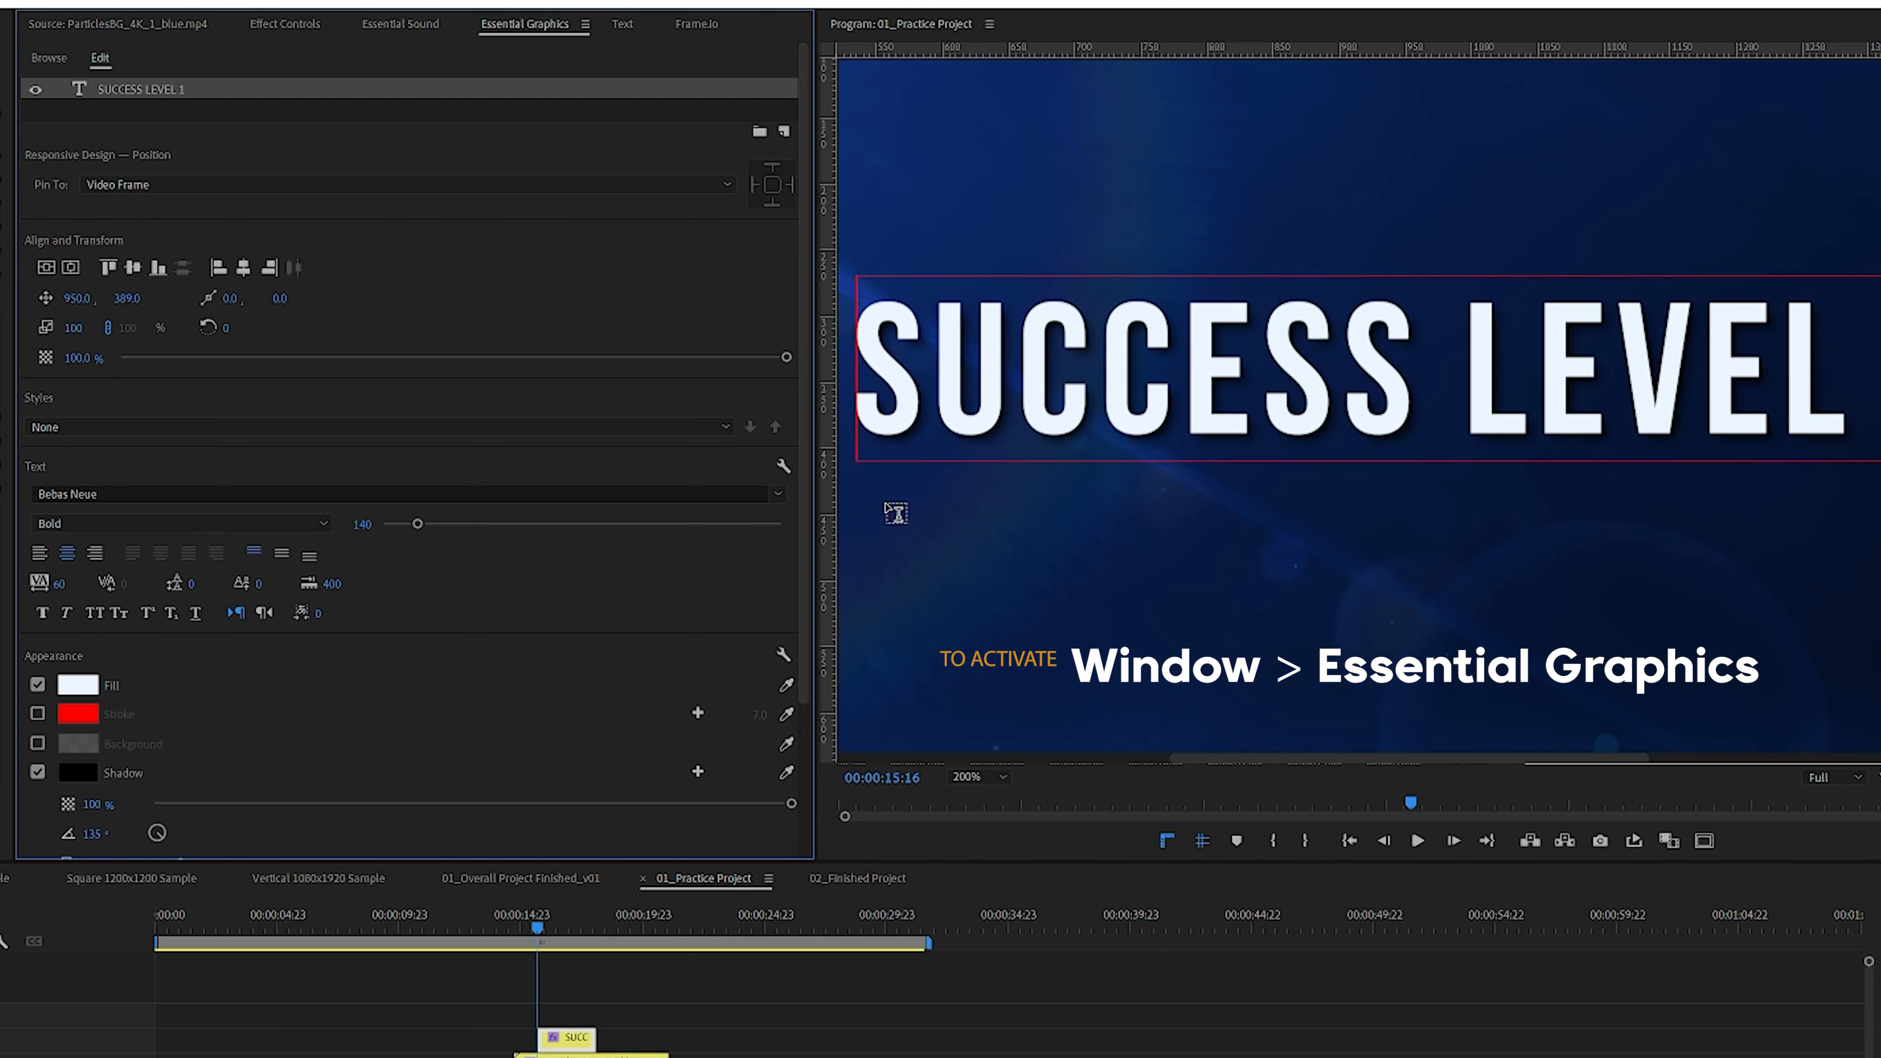
drag(876, 415, 1874, 370)
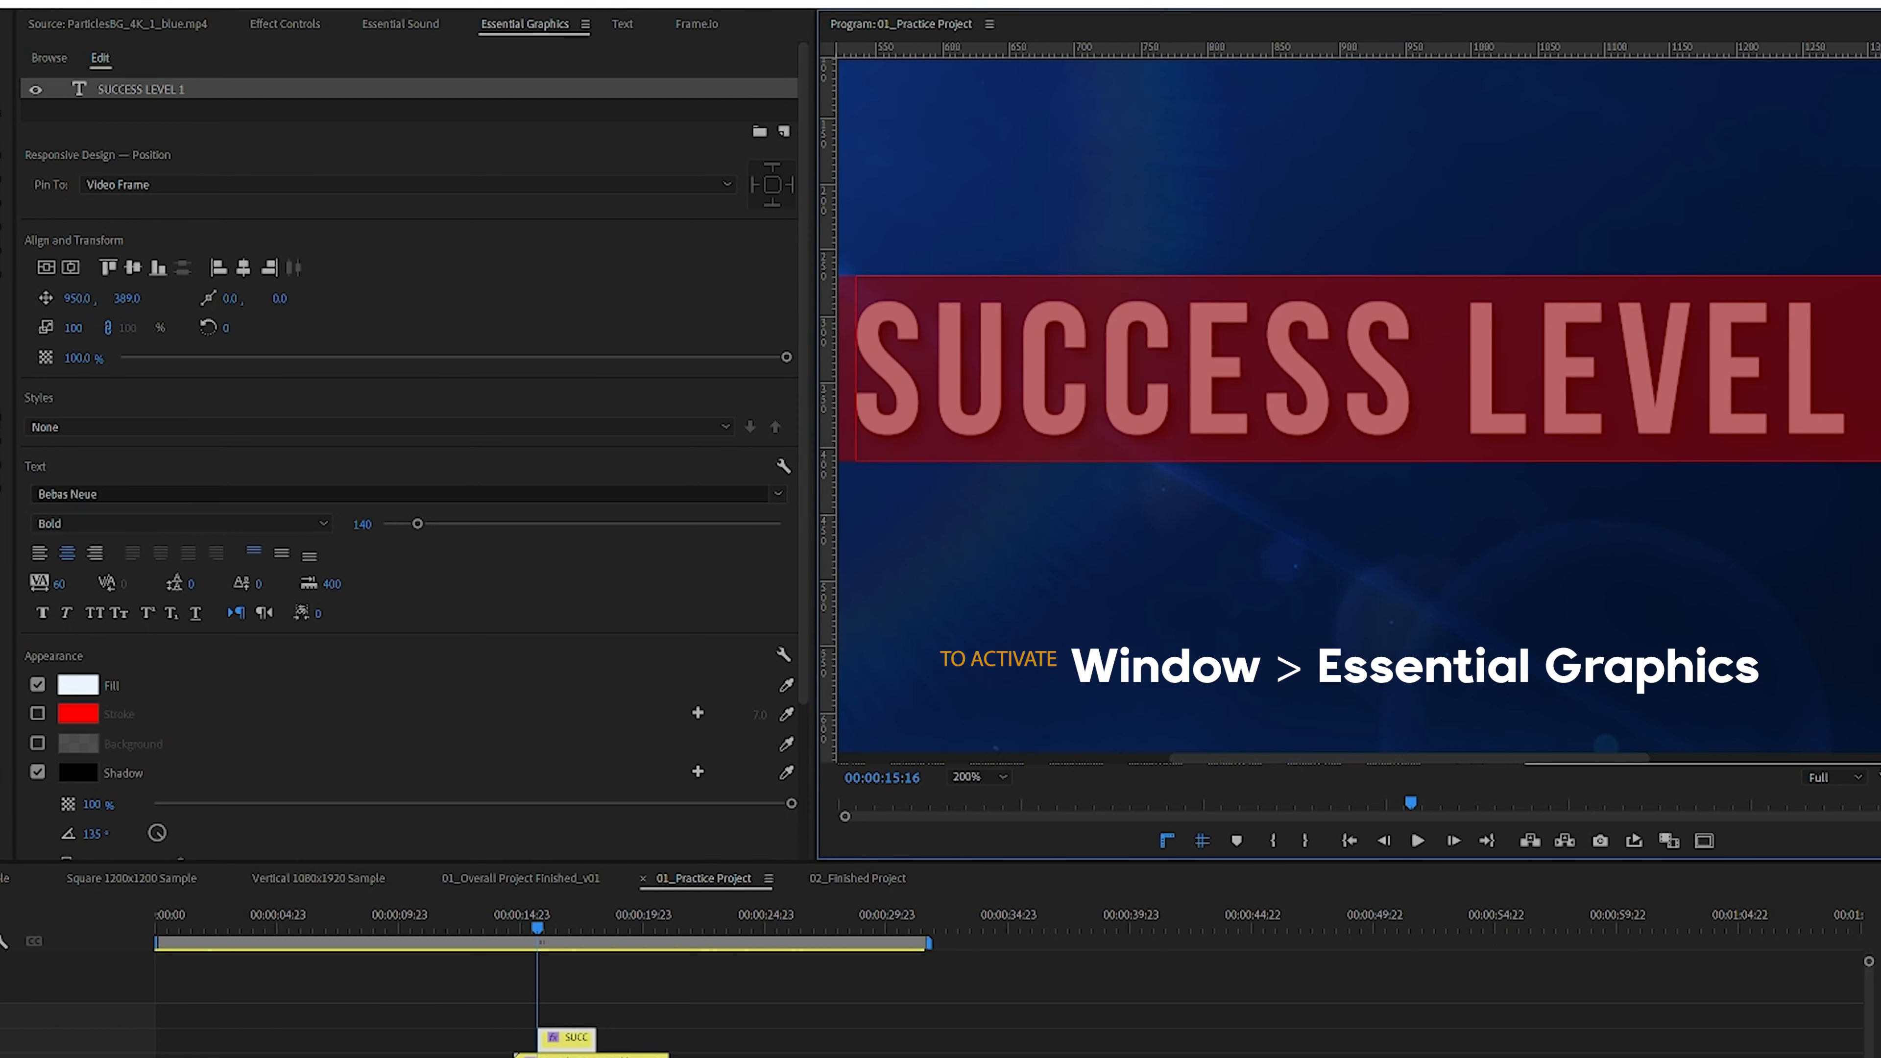
click(36, 773)
click(1268, 415)
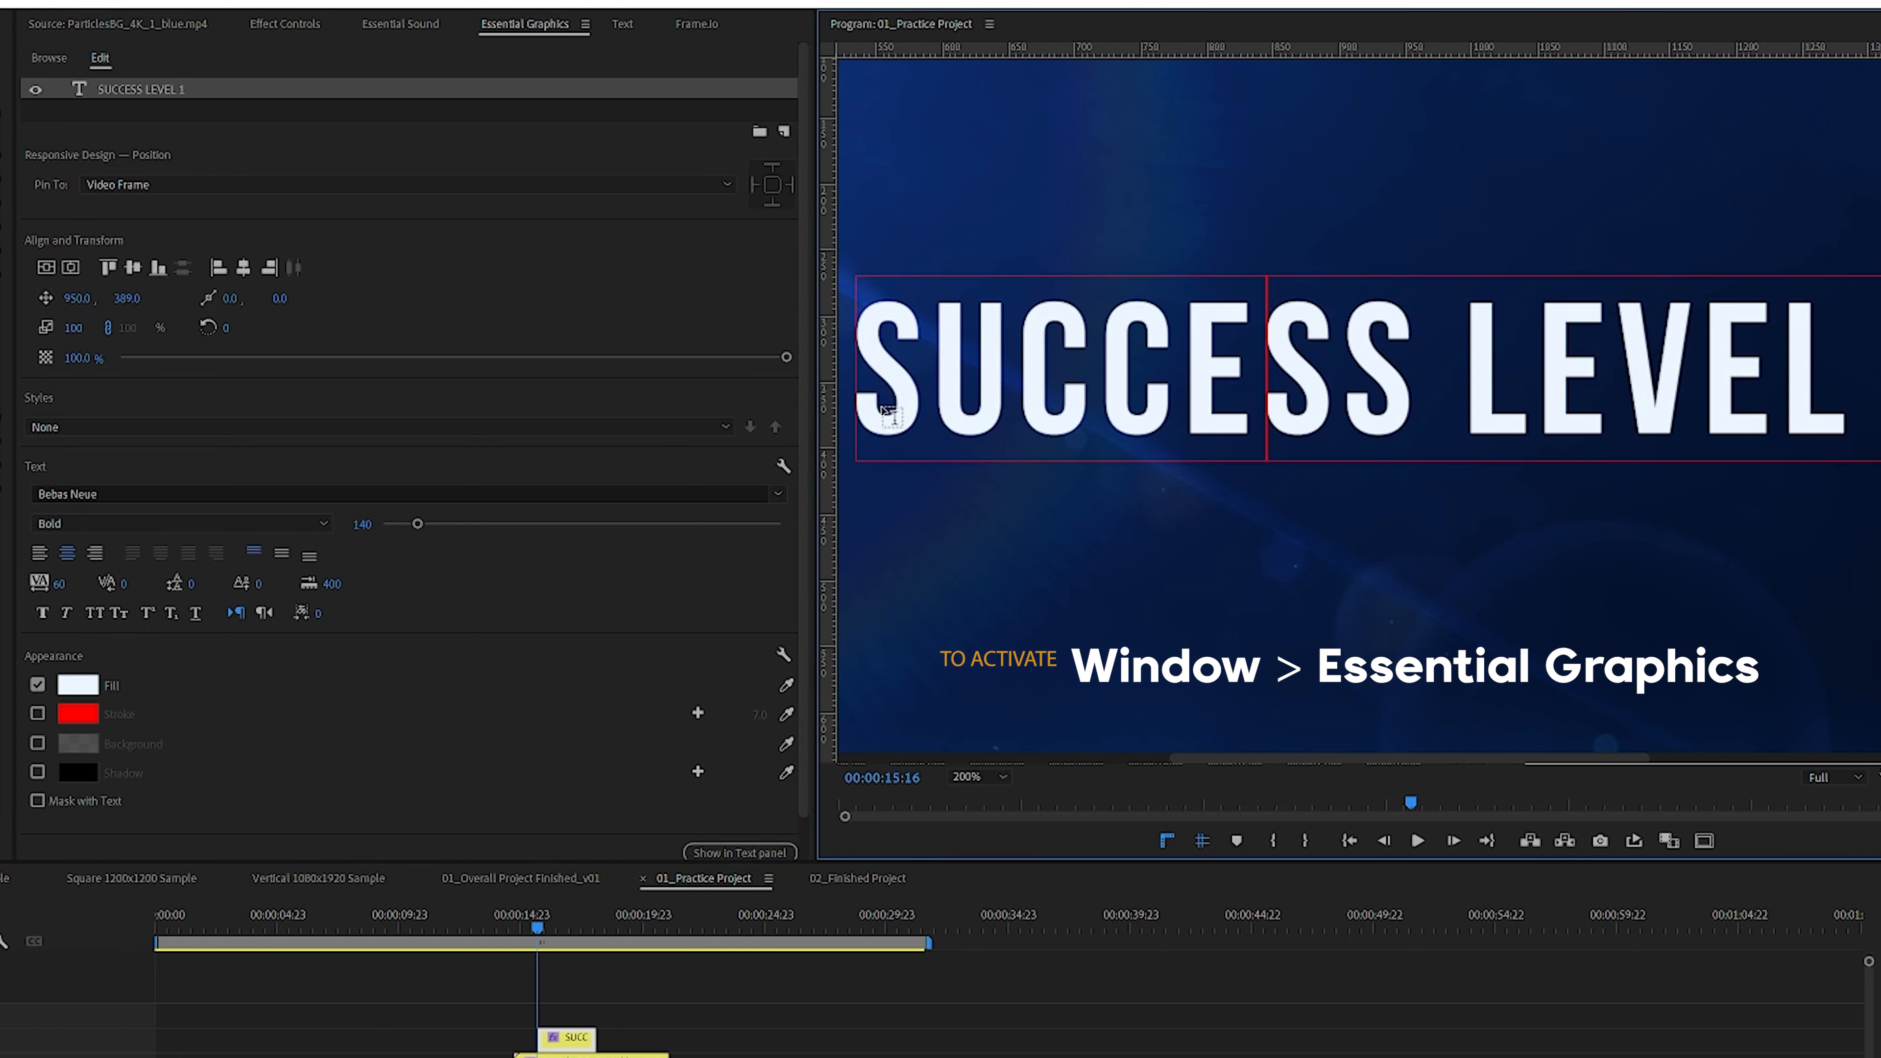
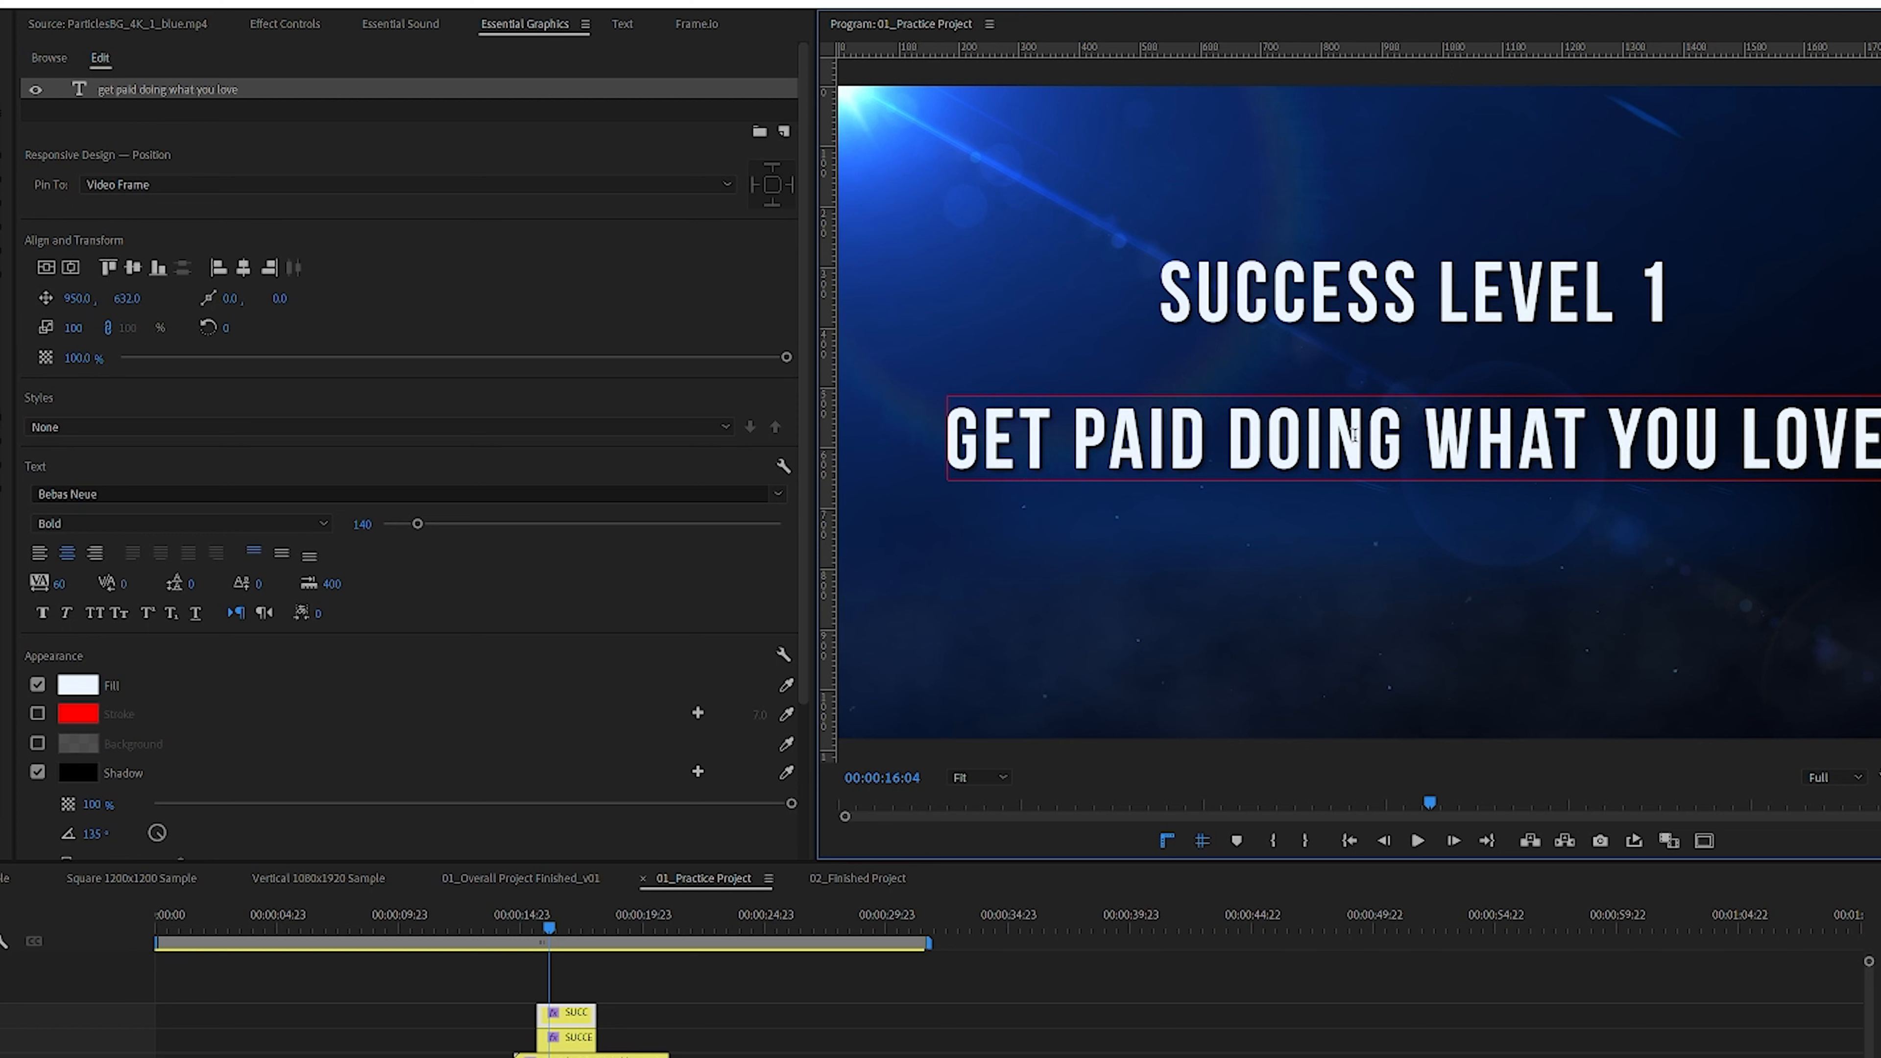
Step: Set the subtitle text's font style to Book
click(152, 524)
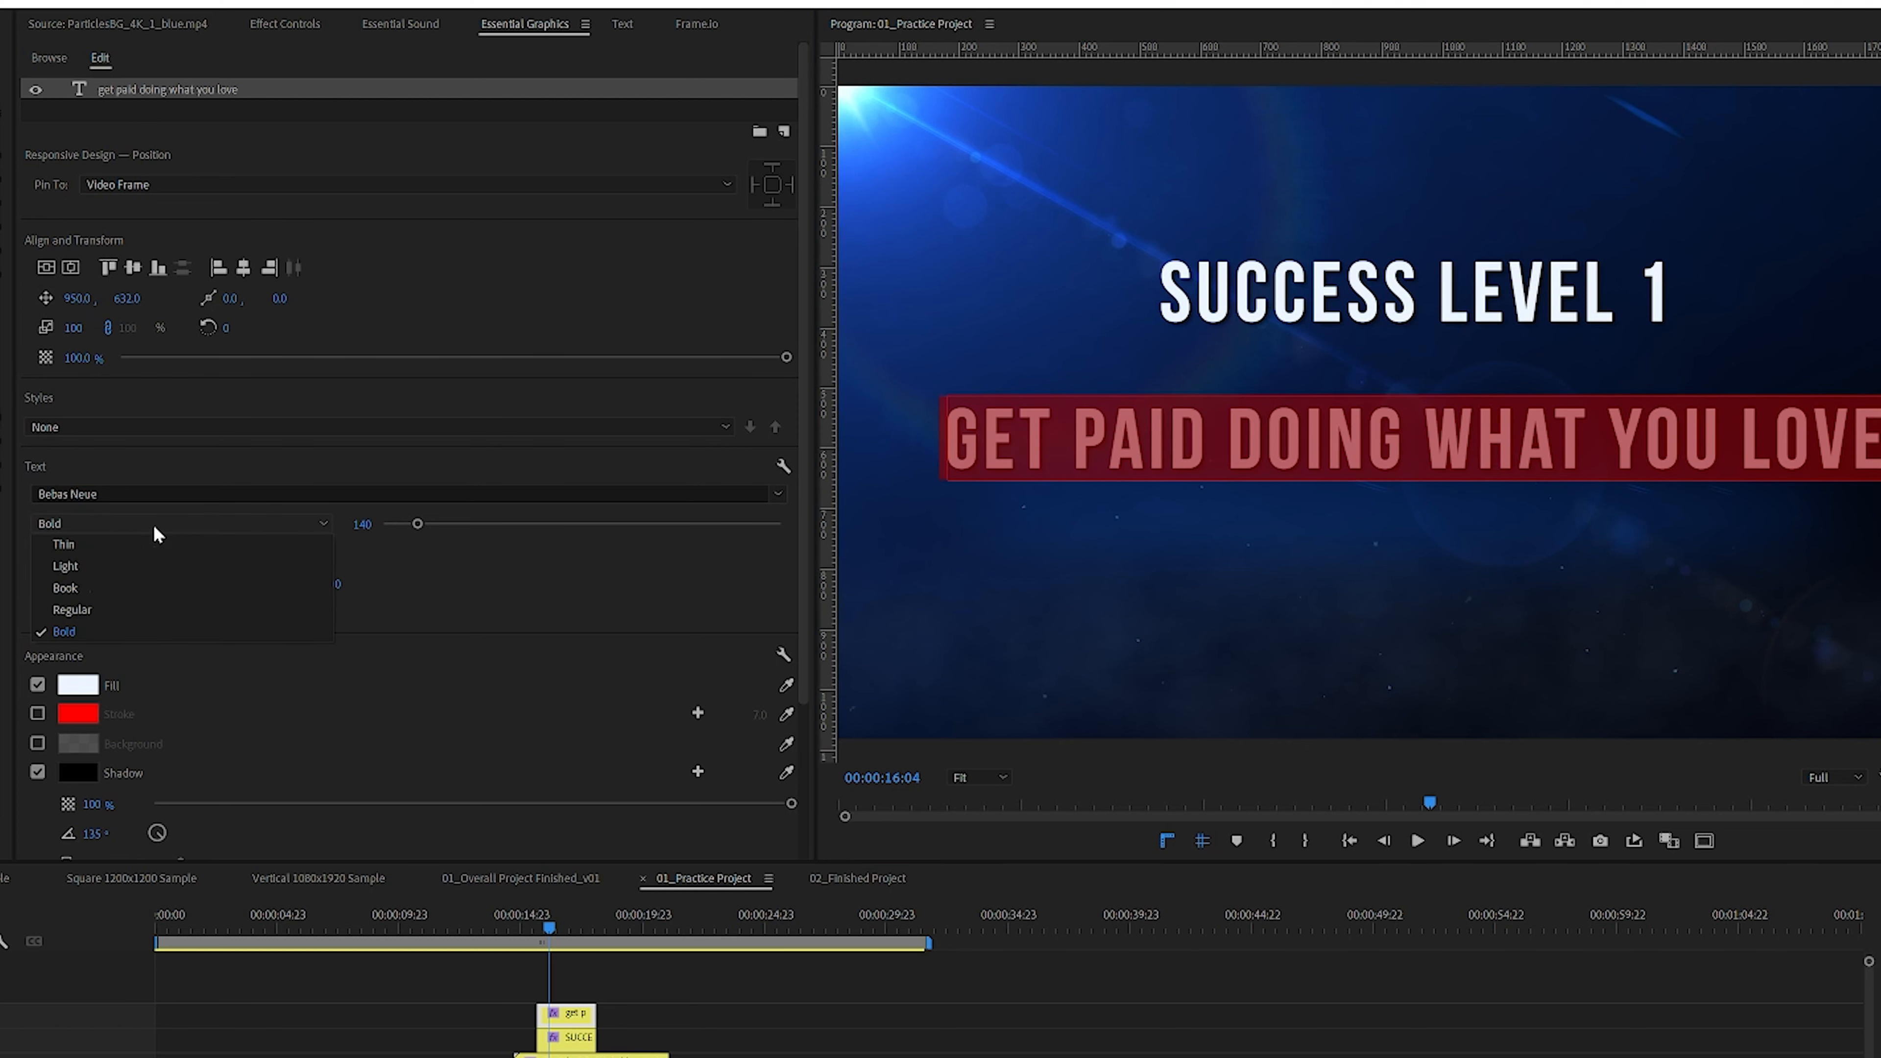
click(72, 586)
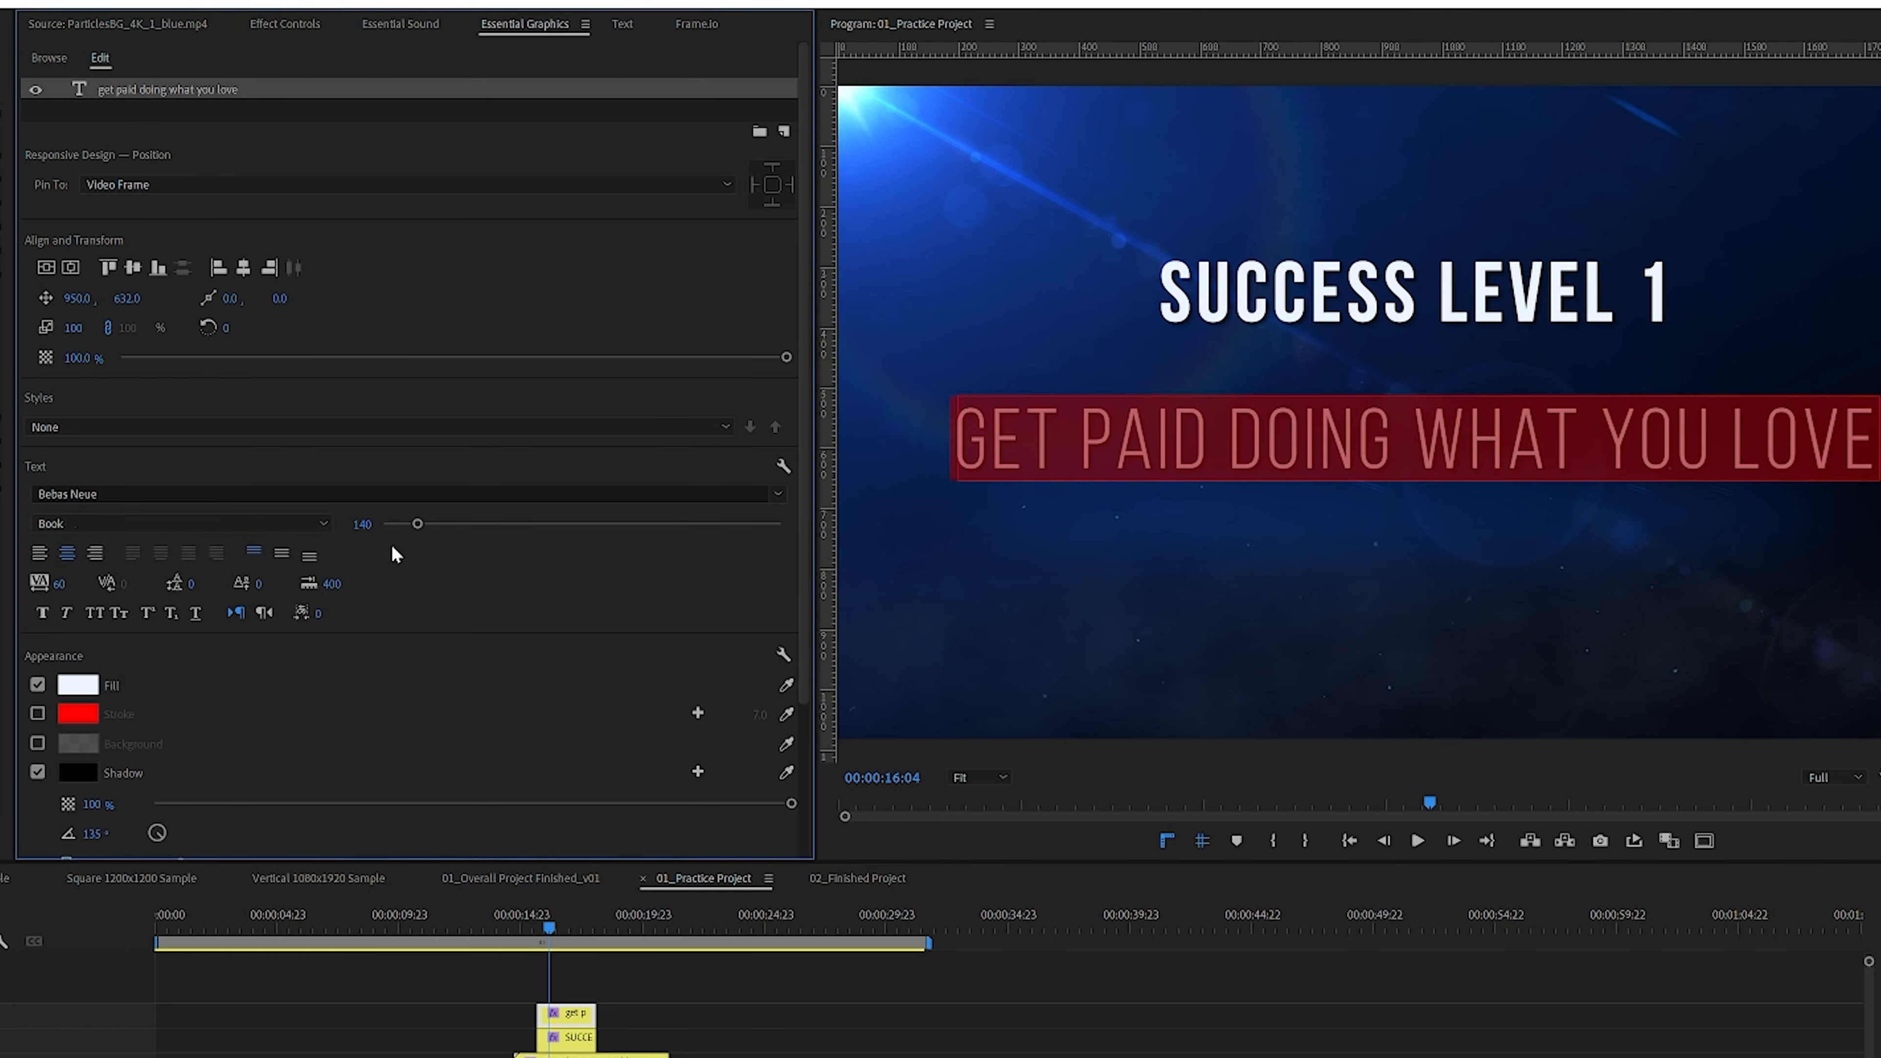
click(1369, 443)
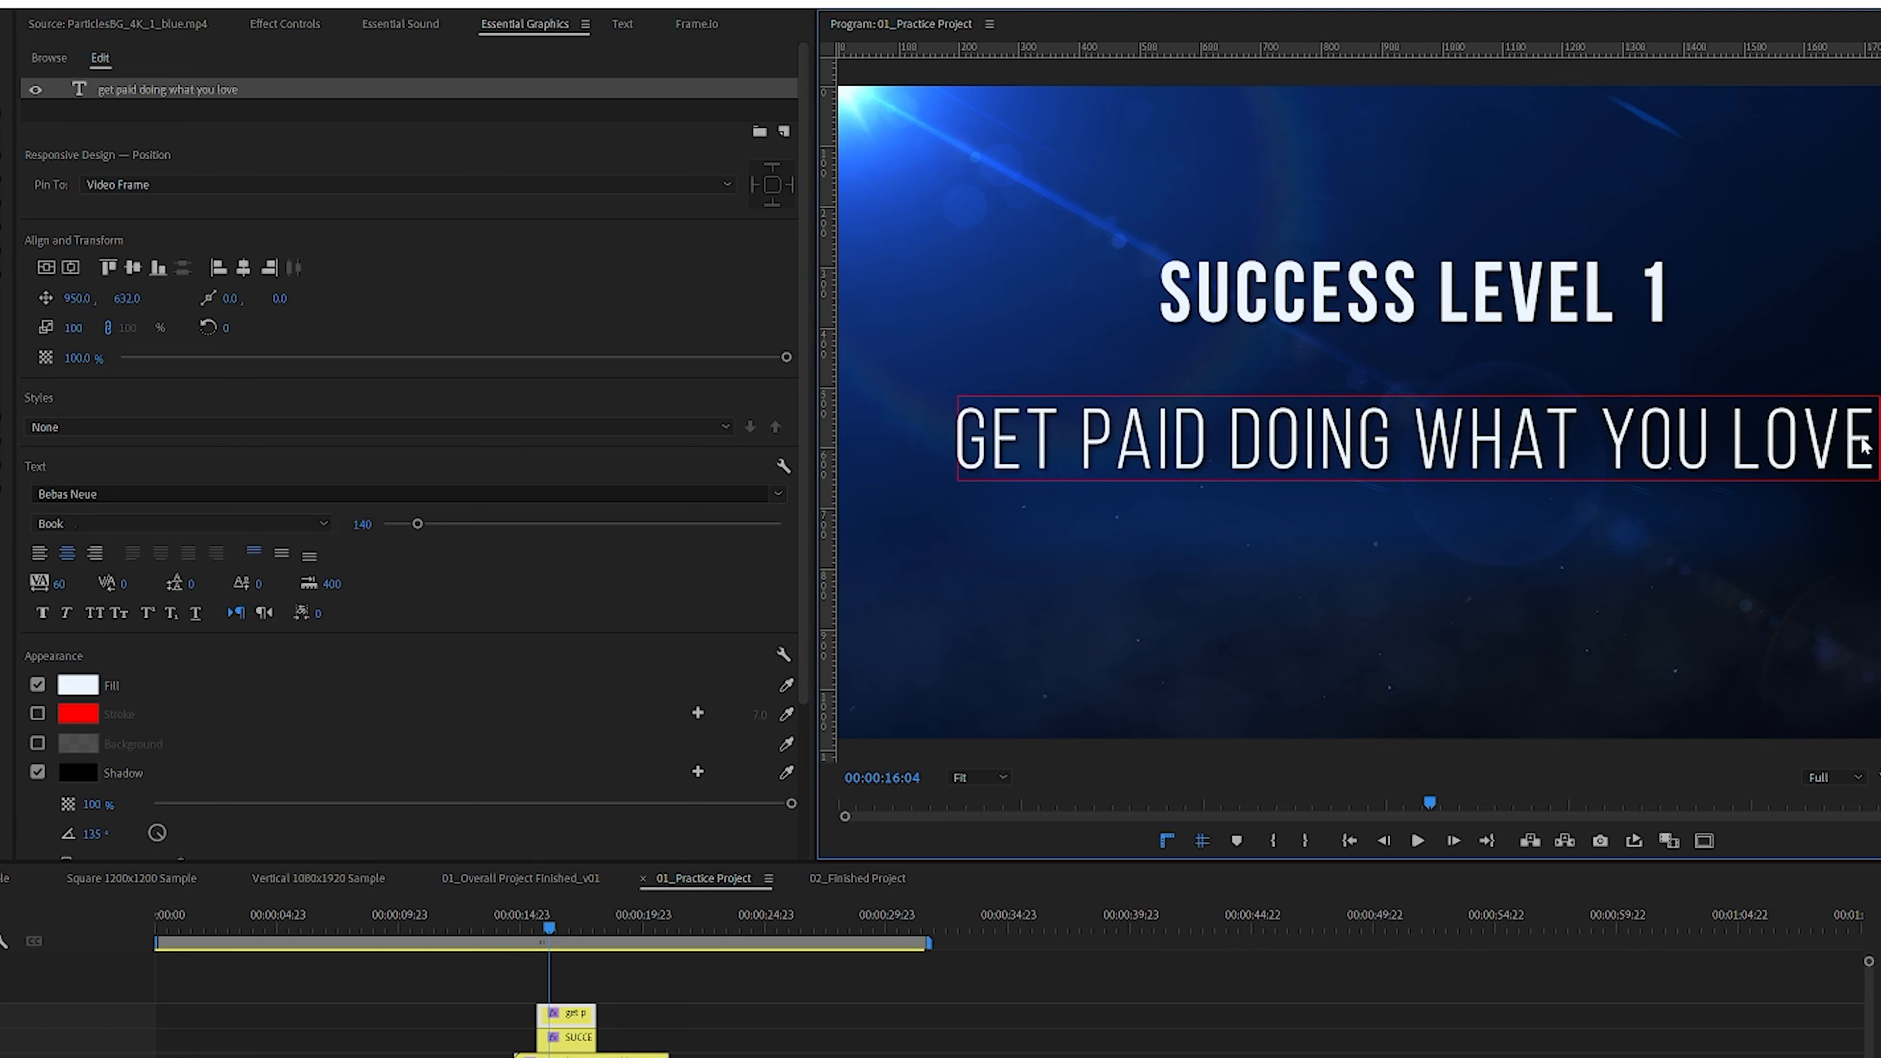
Step: Select the SUCCESS LEVEL 1 title text and increase its font size to 178
drag(1870, 441, 859, 385)
click(1618, 295)
drag(1671, 296, 1023, 275)
drag(363, 526, 390, 526)
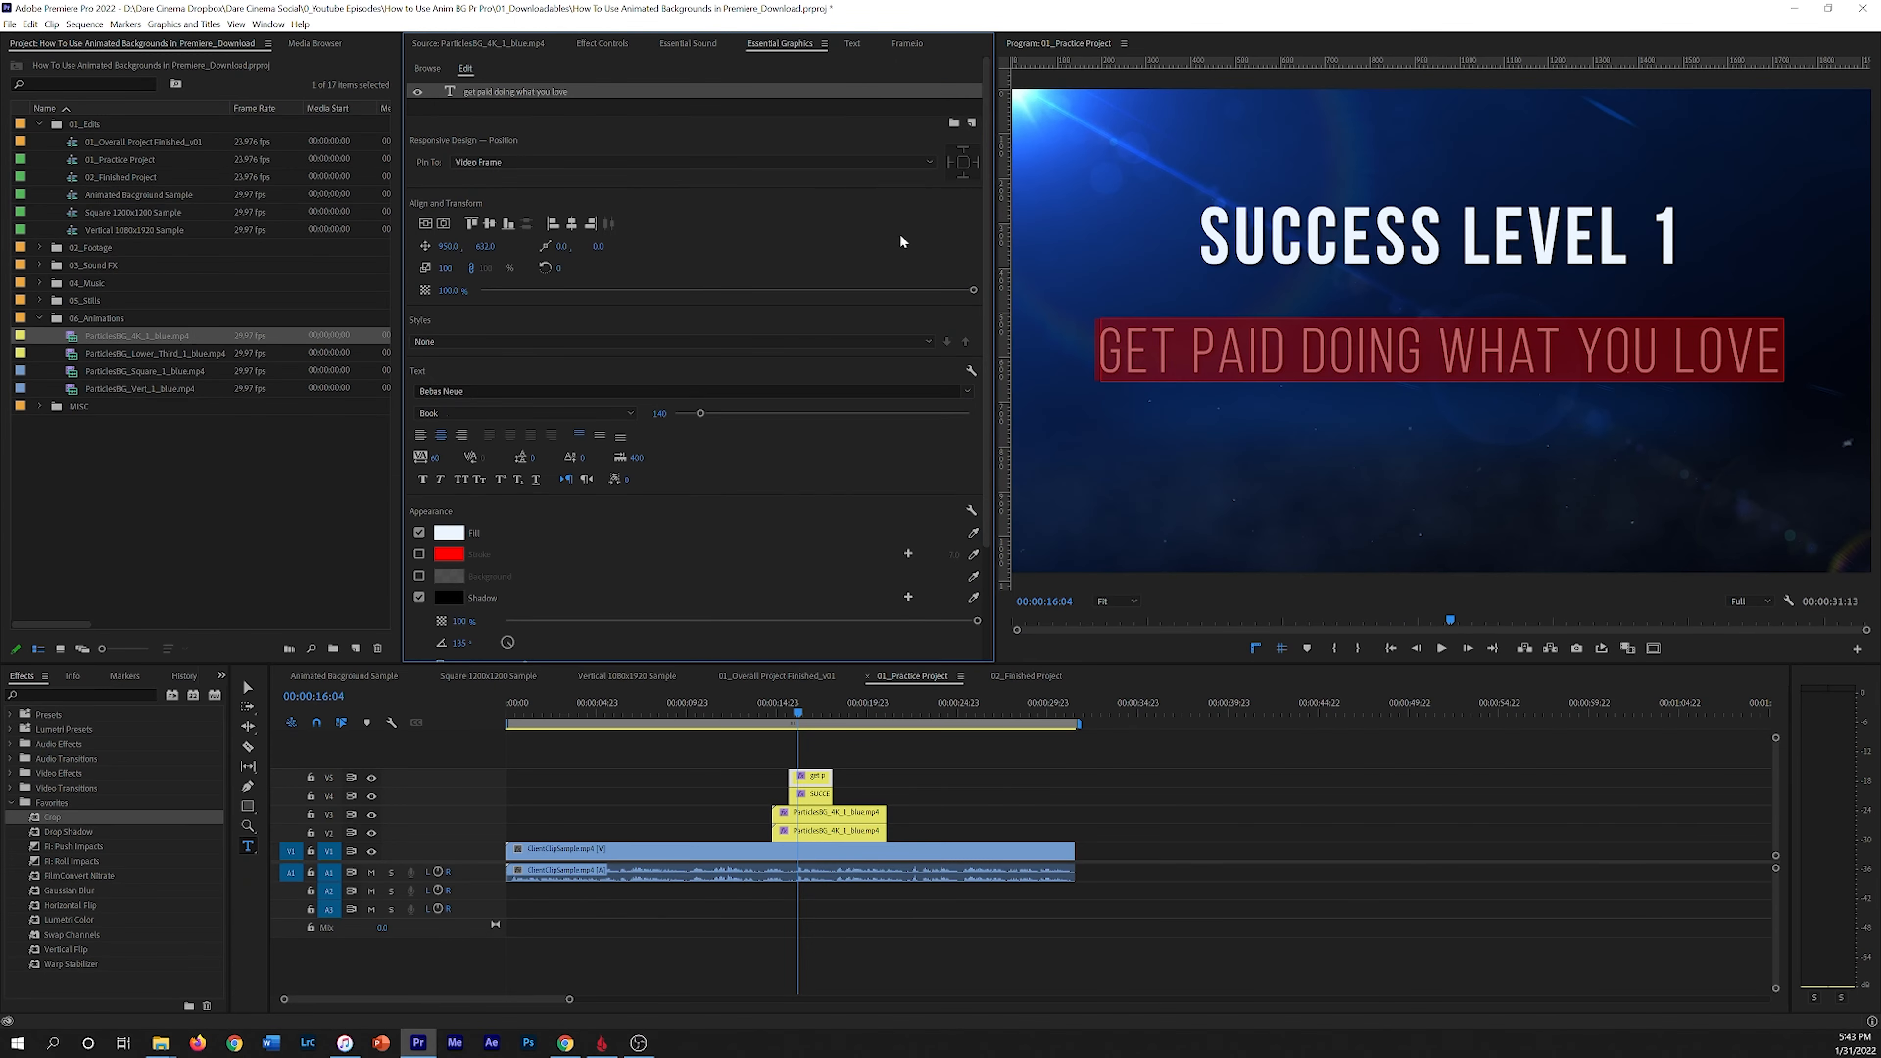
Step: Open the subtitle's text properties in Effect Controls and reduce its tracking
click(594, 45)
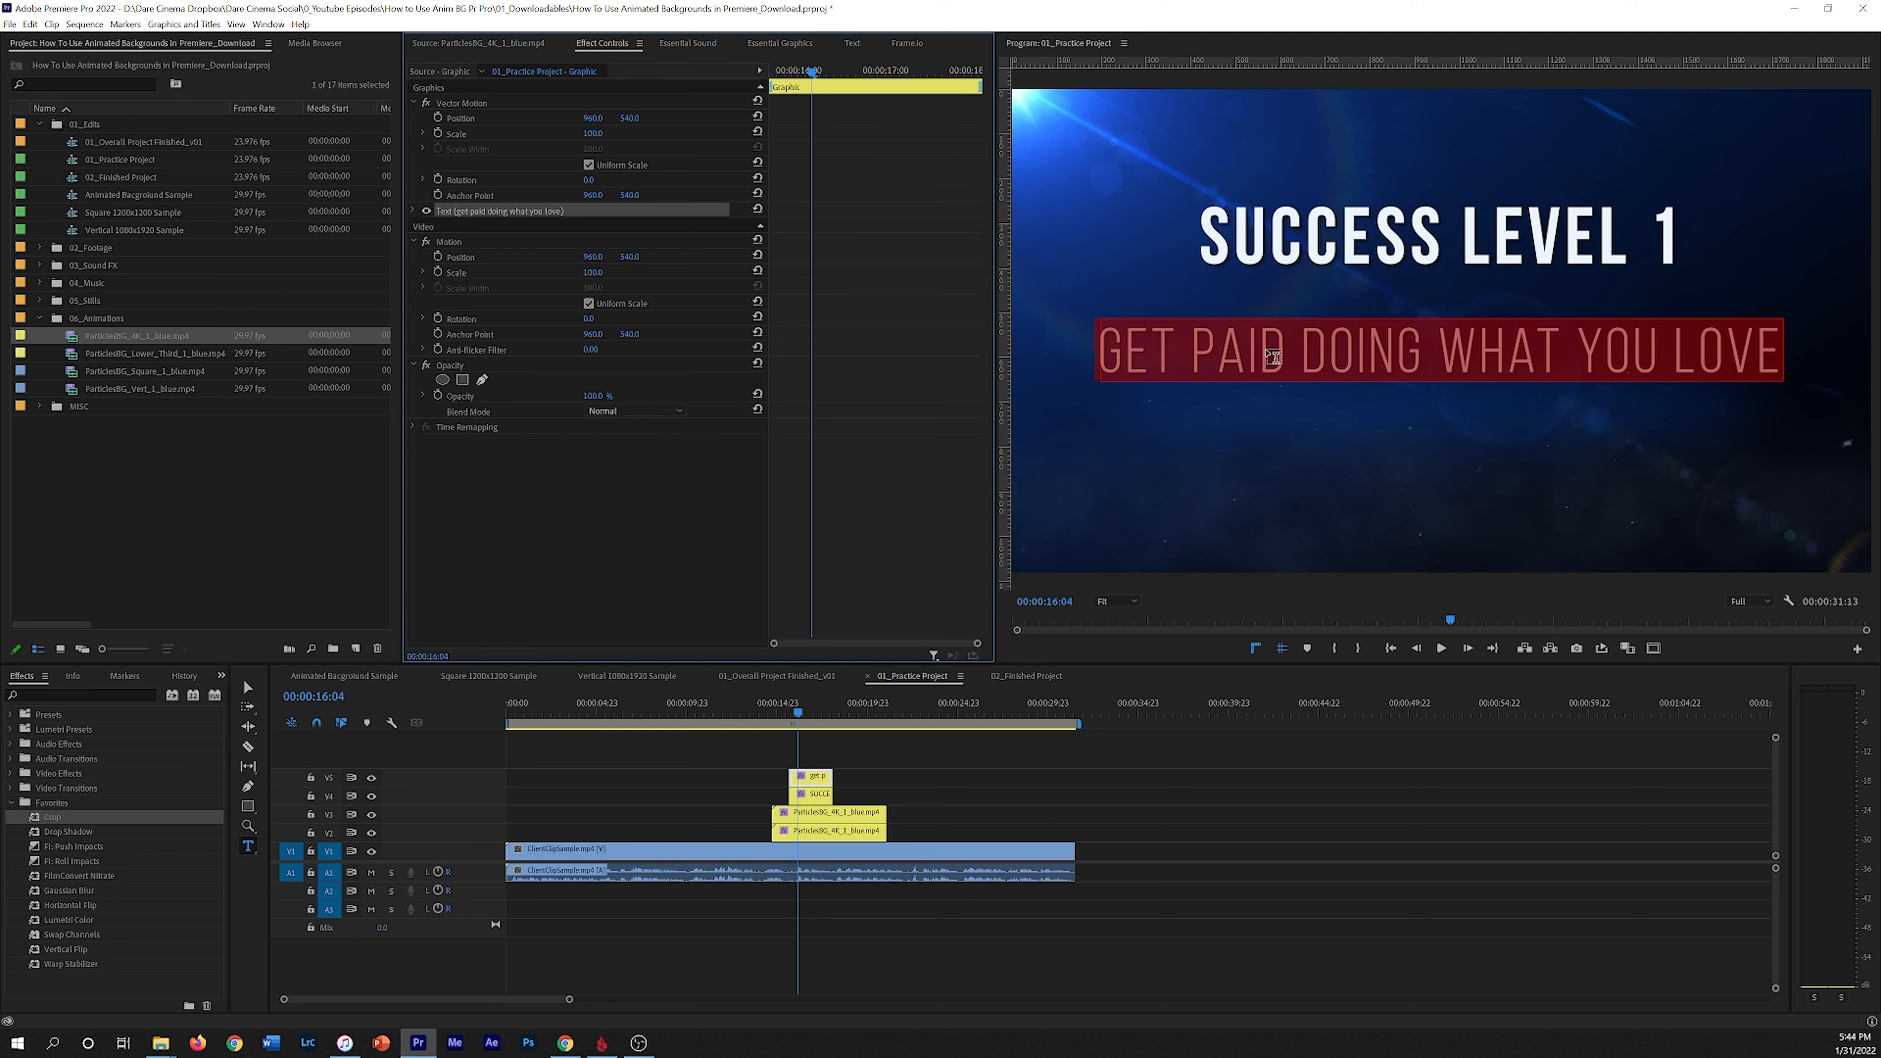
click(414, 213)
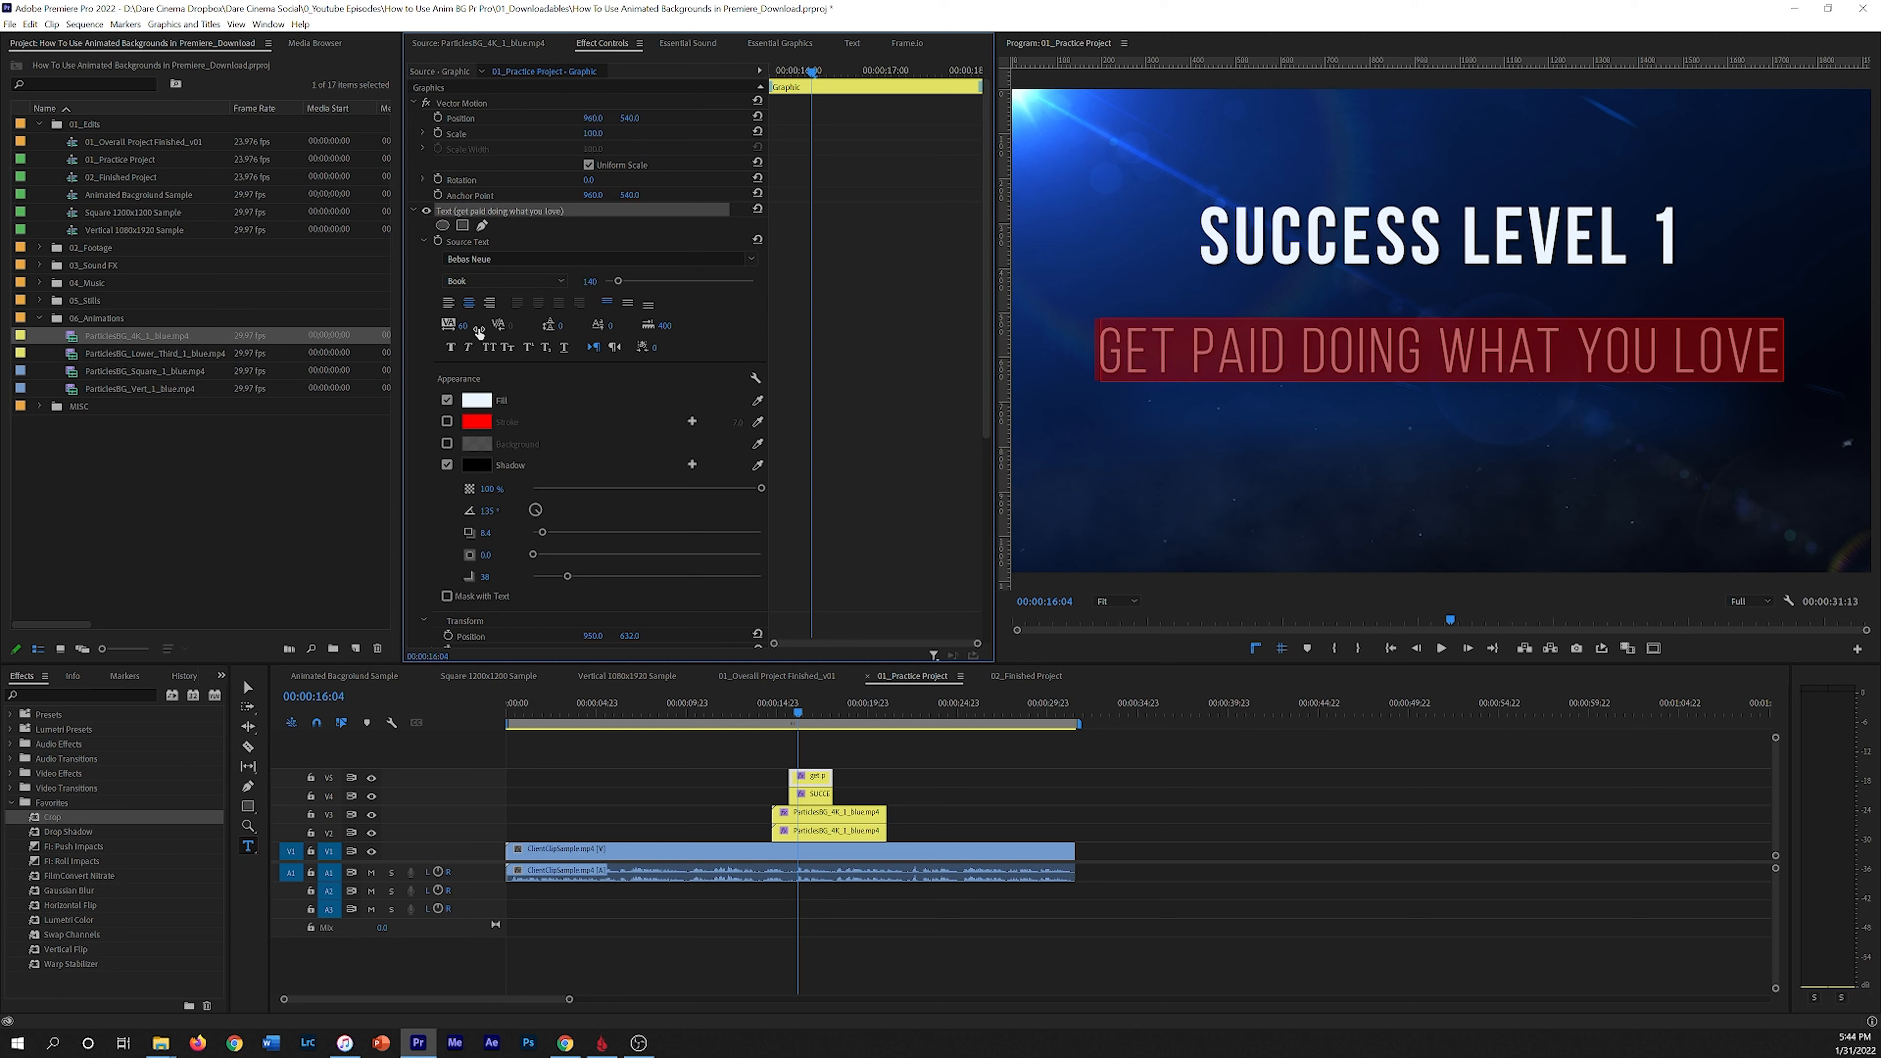
drag(462, 325, 434, 325)
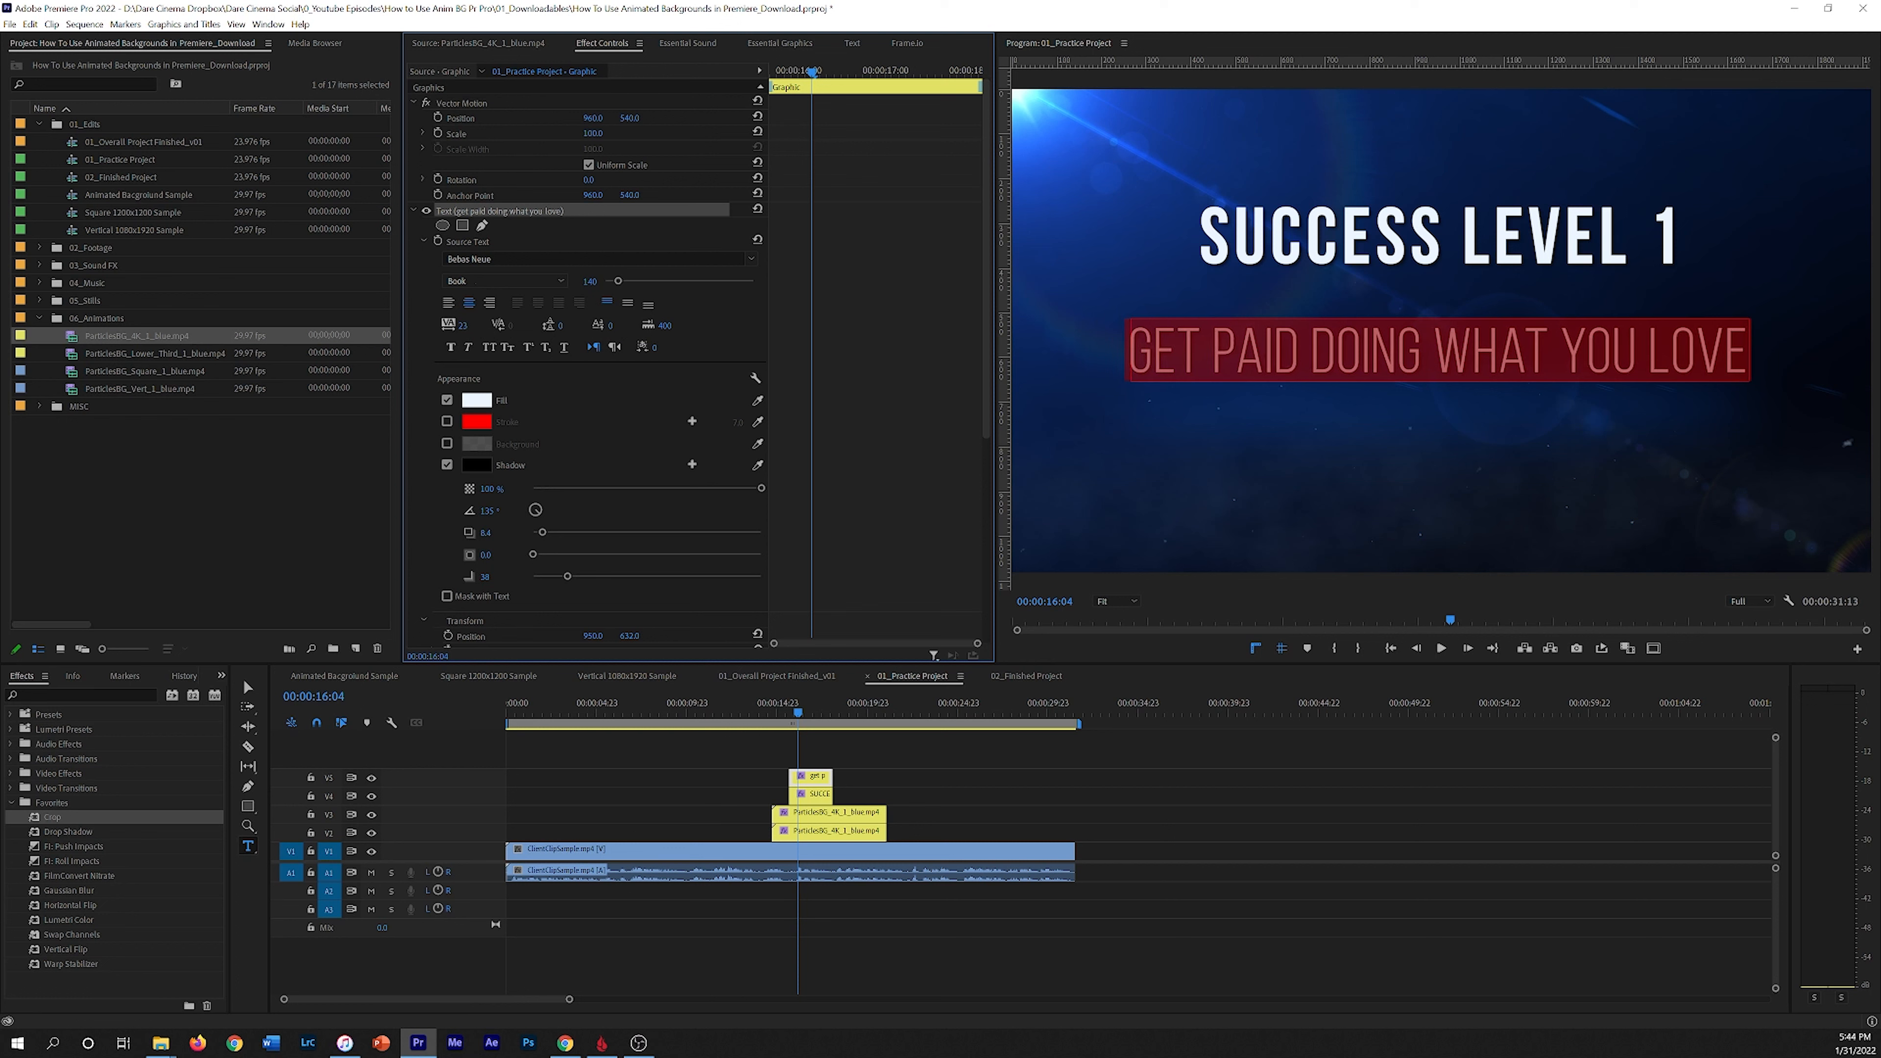
Step: Select the SUCCESS LEVEL 1 title and increase its tracking to 176
click(1270, 226)
drag(1202, 235, 1744, 258)
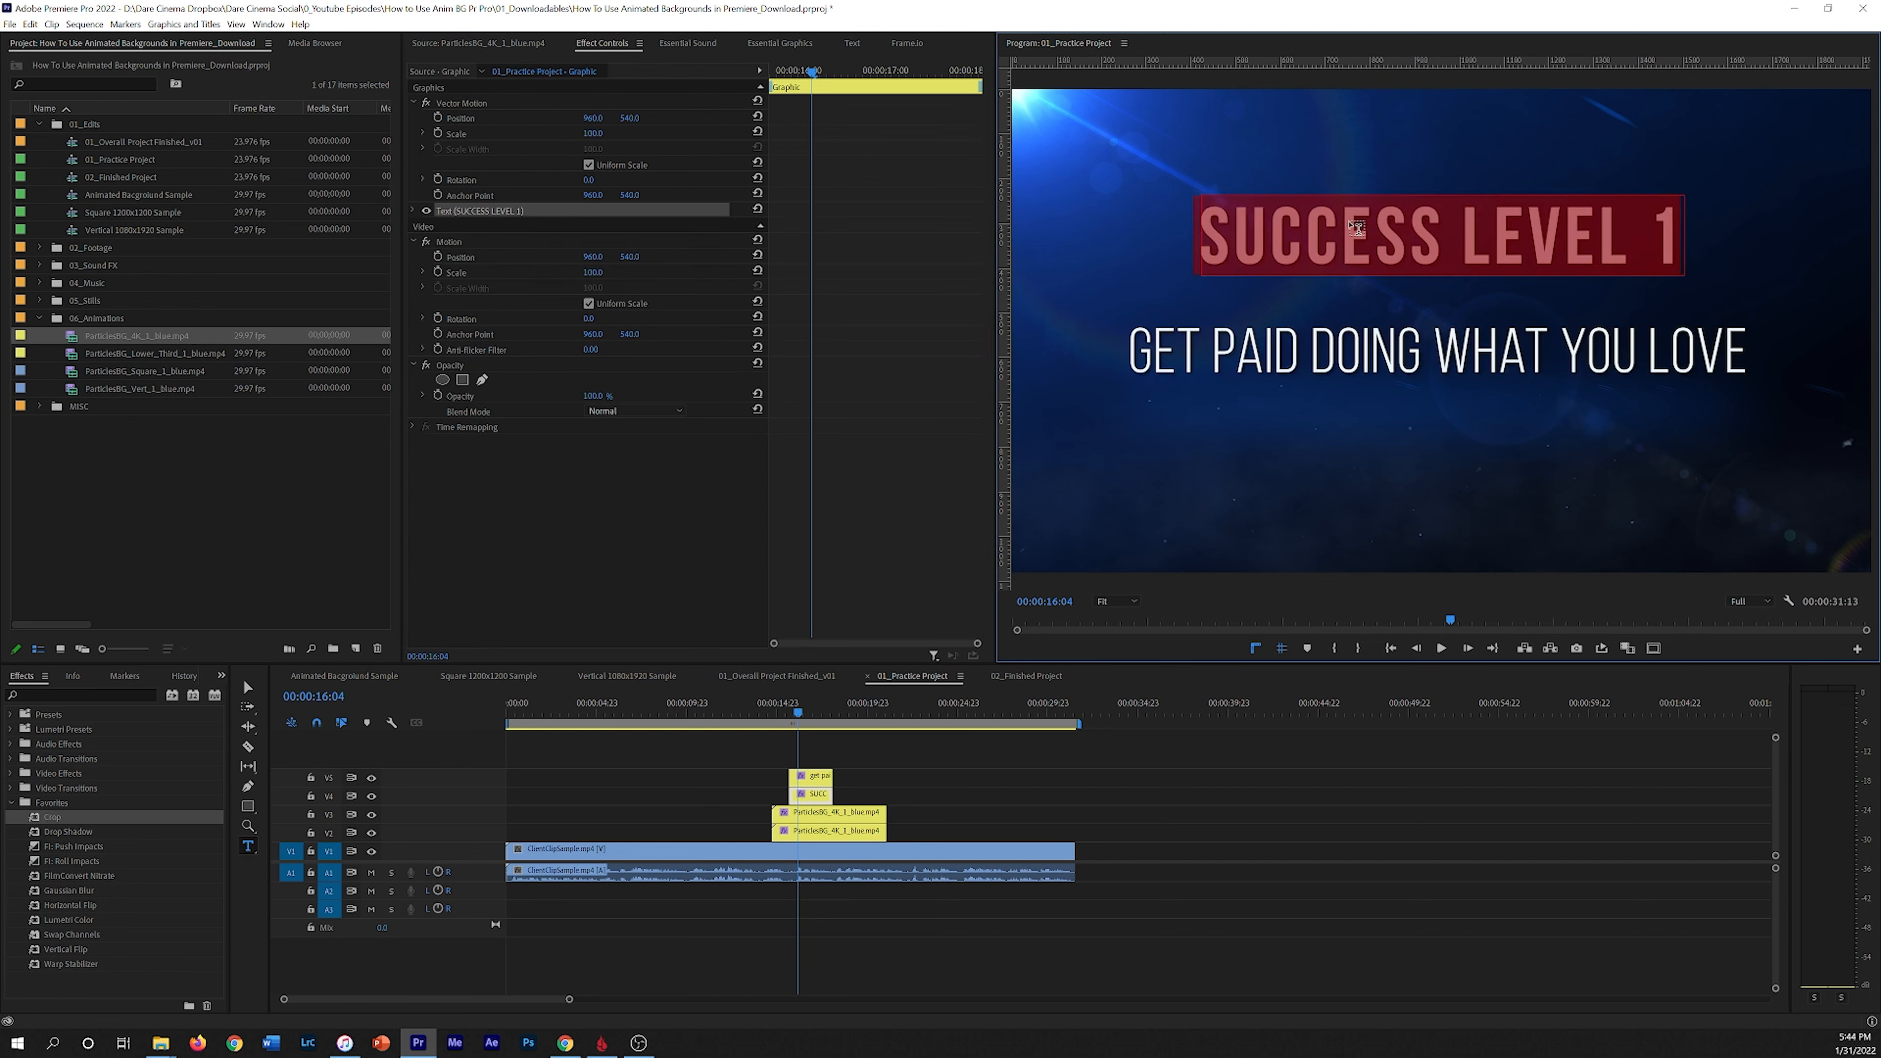
click(414, 211)
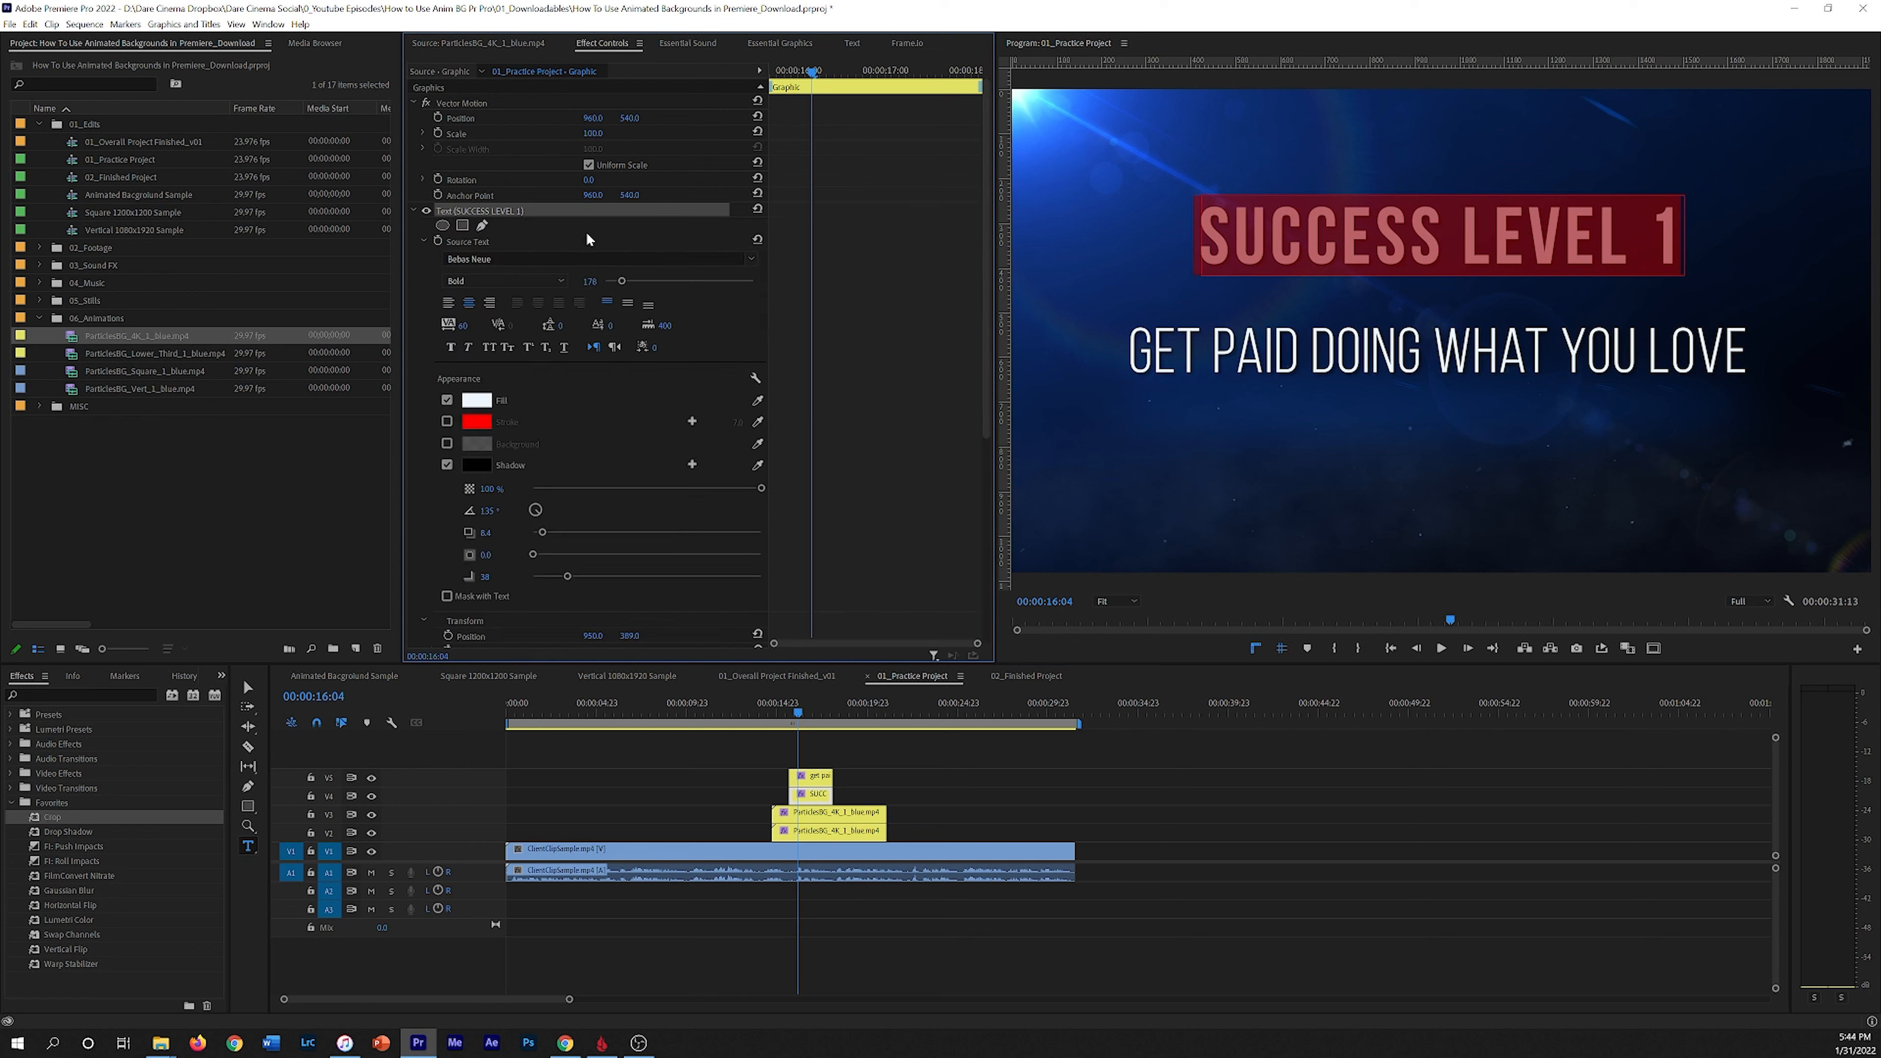
drag(464, 326, 569, 327)
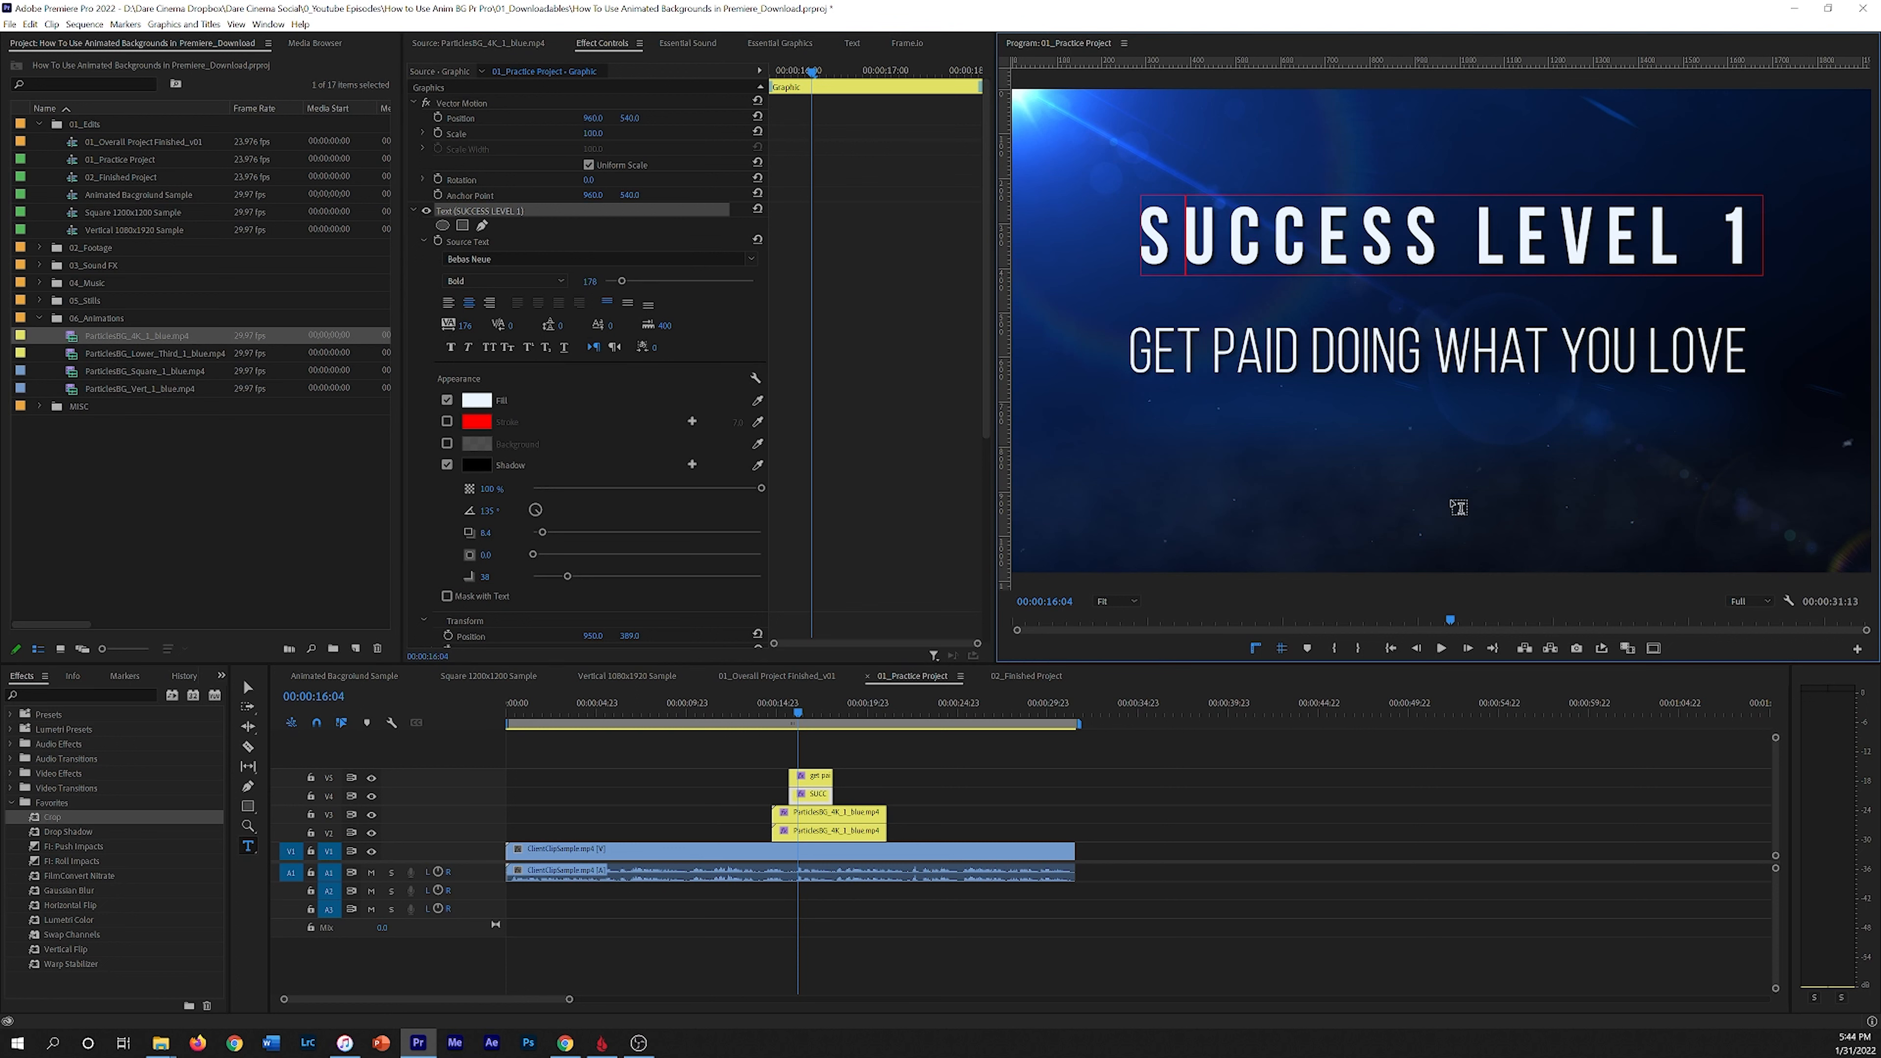
Step: Play back the two titles over the particles background in the practice sequence
click(826, 753)
mouse_move(796, 710)
mouse_down()
mouse_move(774, 704)
mouse_move(812, 703)
mouse_up()
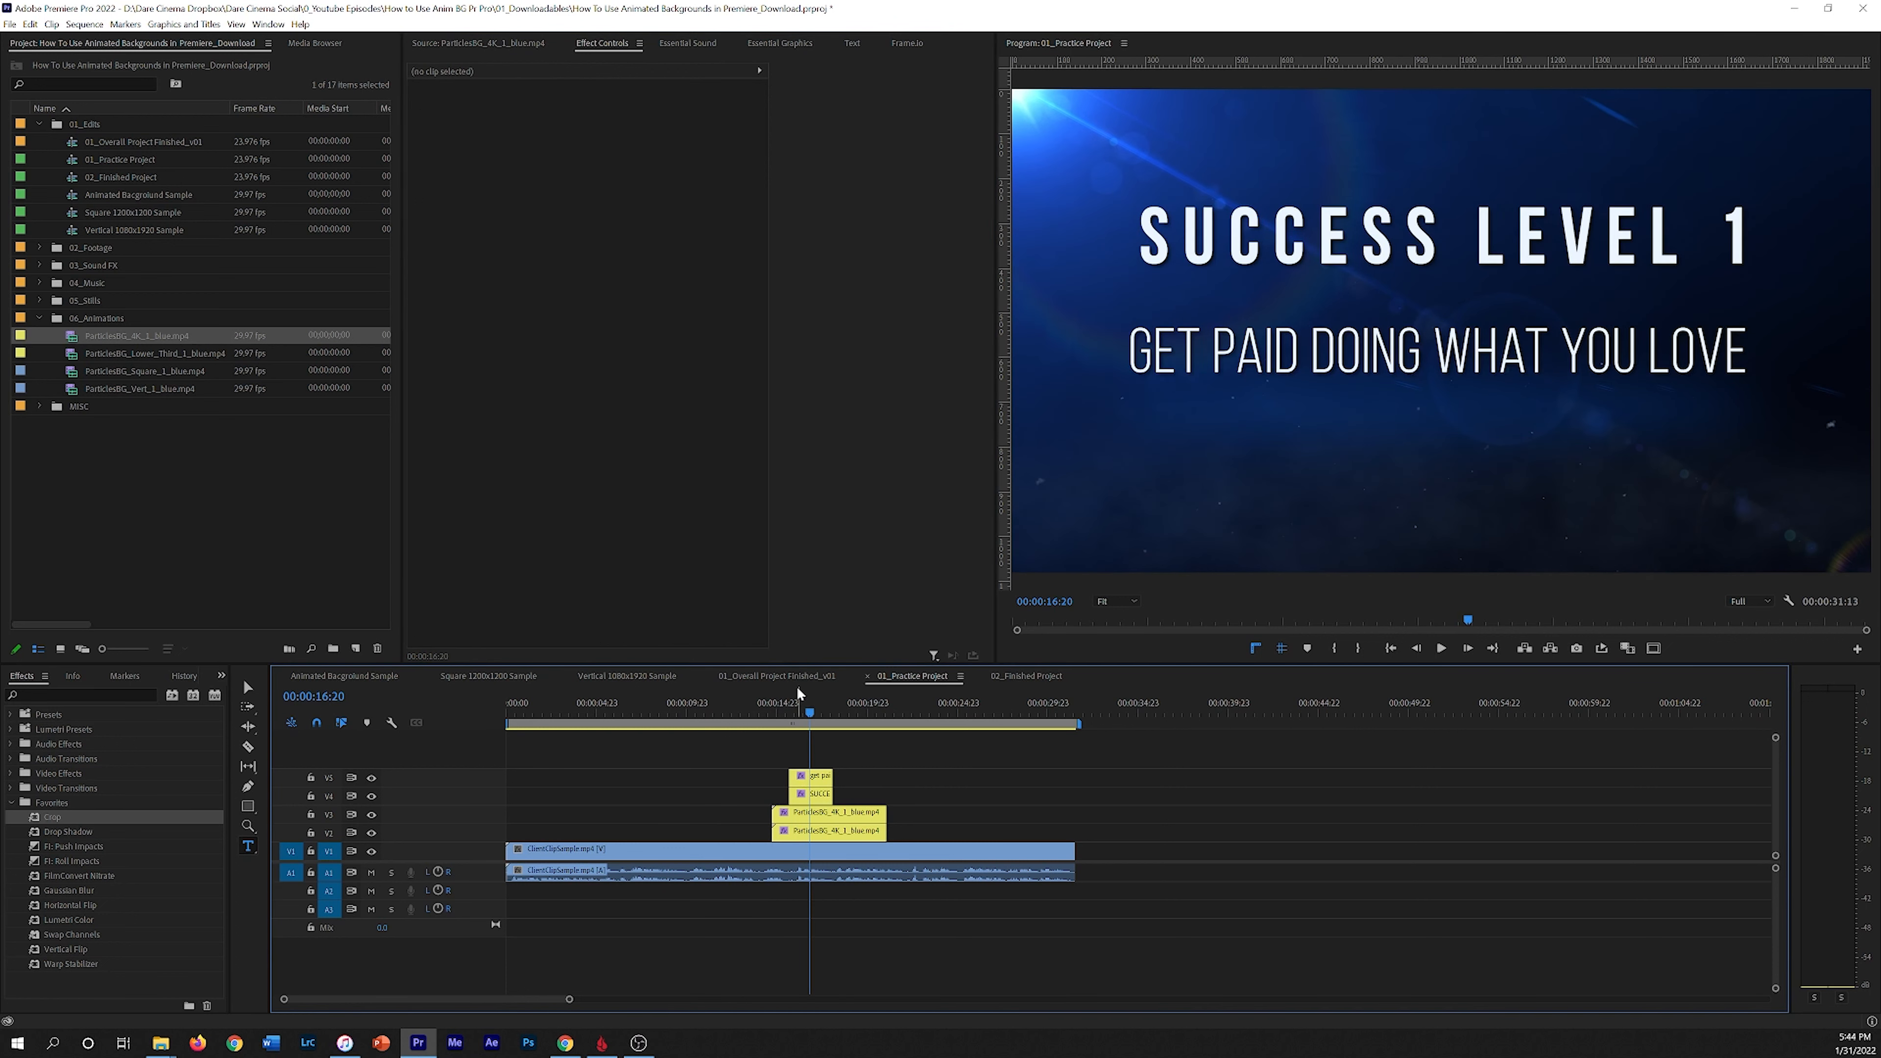
drag(805, 710, 779, 722)
key(space)
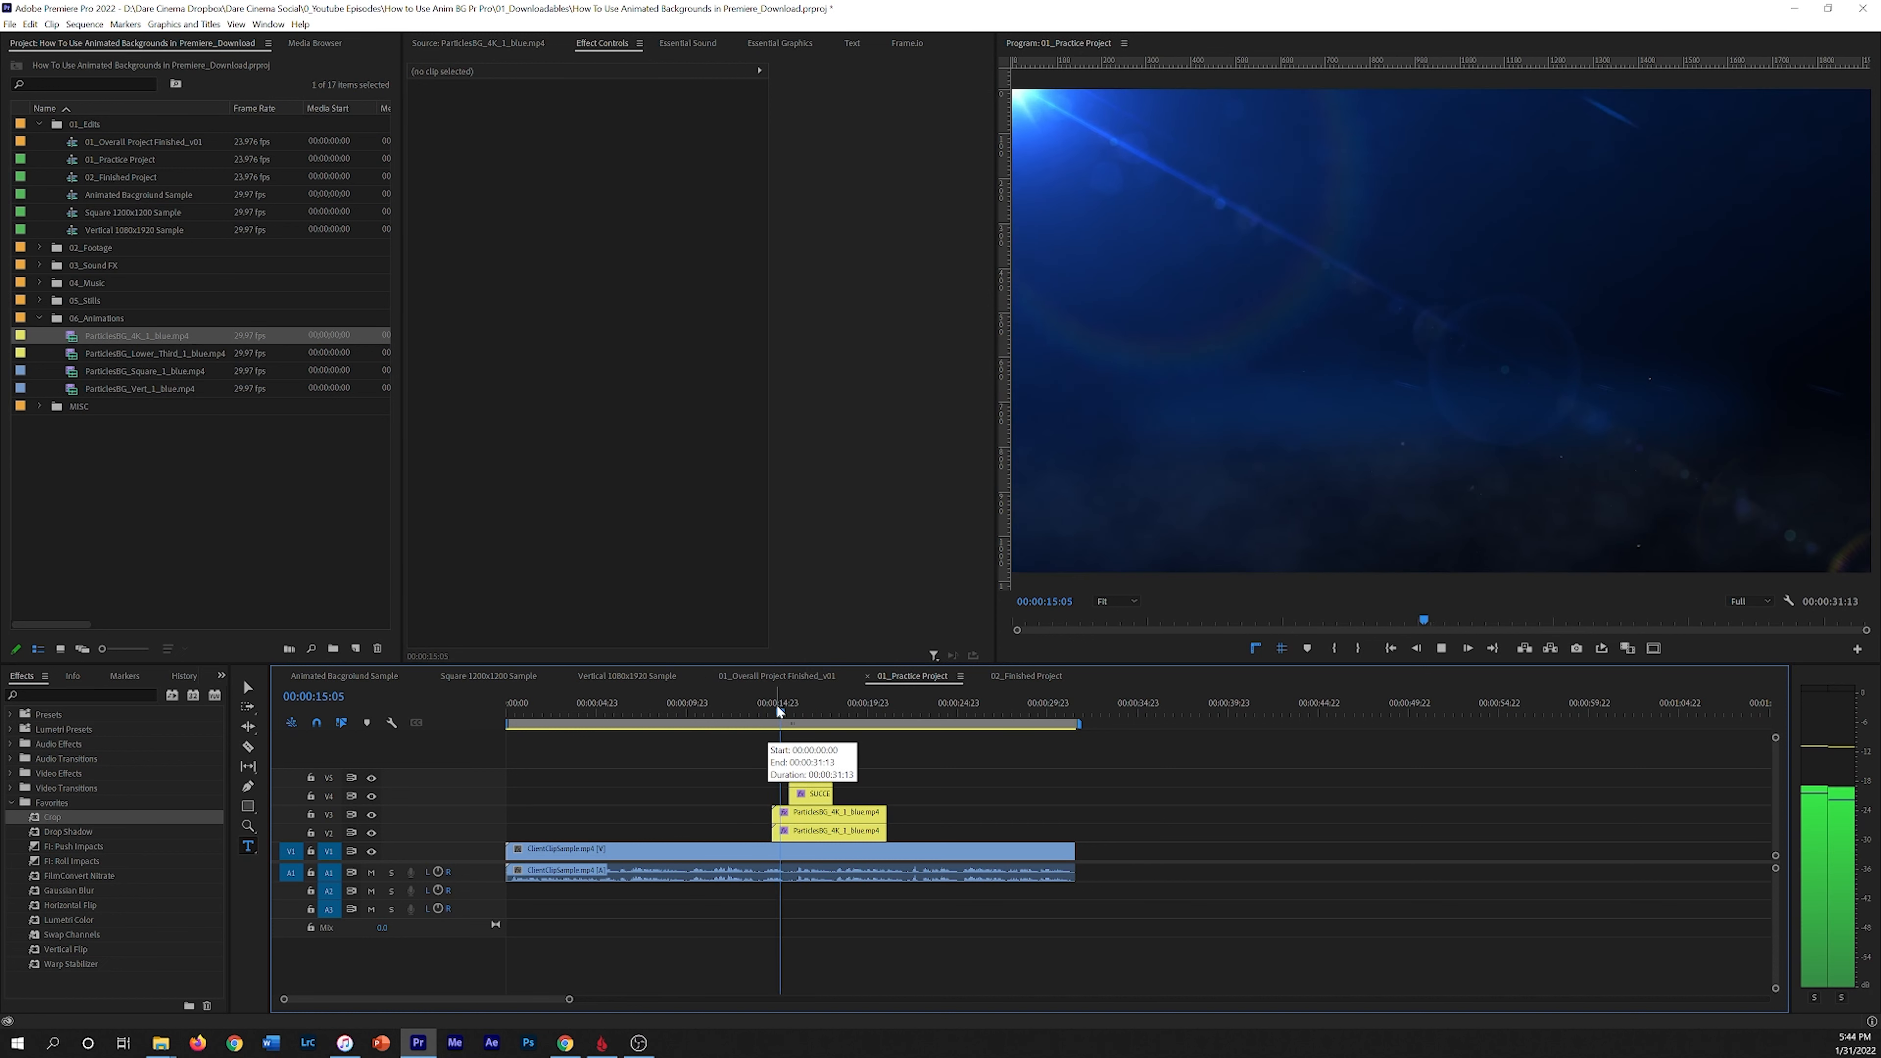
key(space)
drag(797, 700, 782, 704)
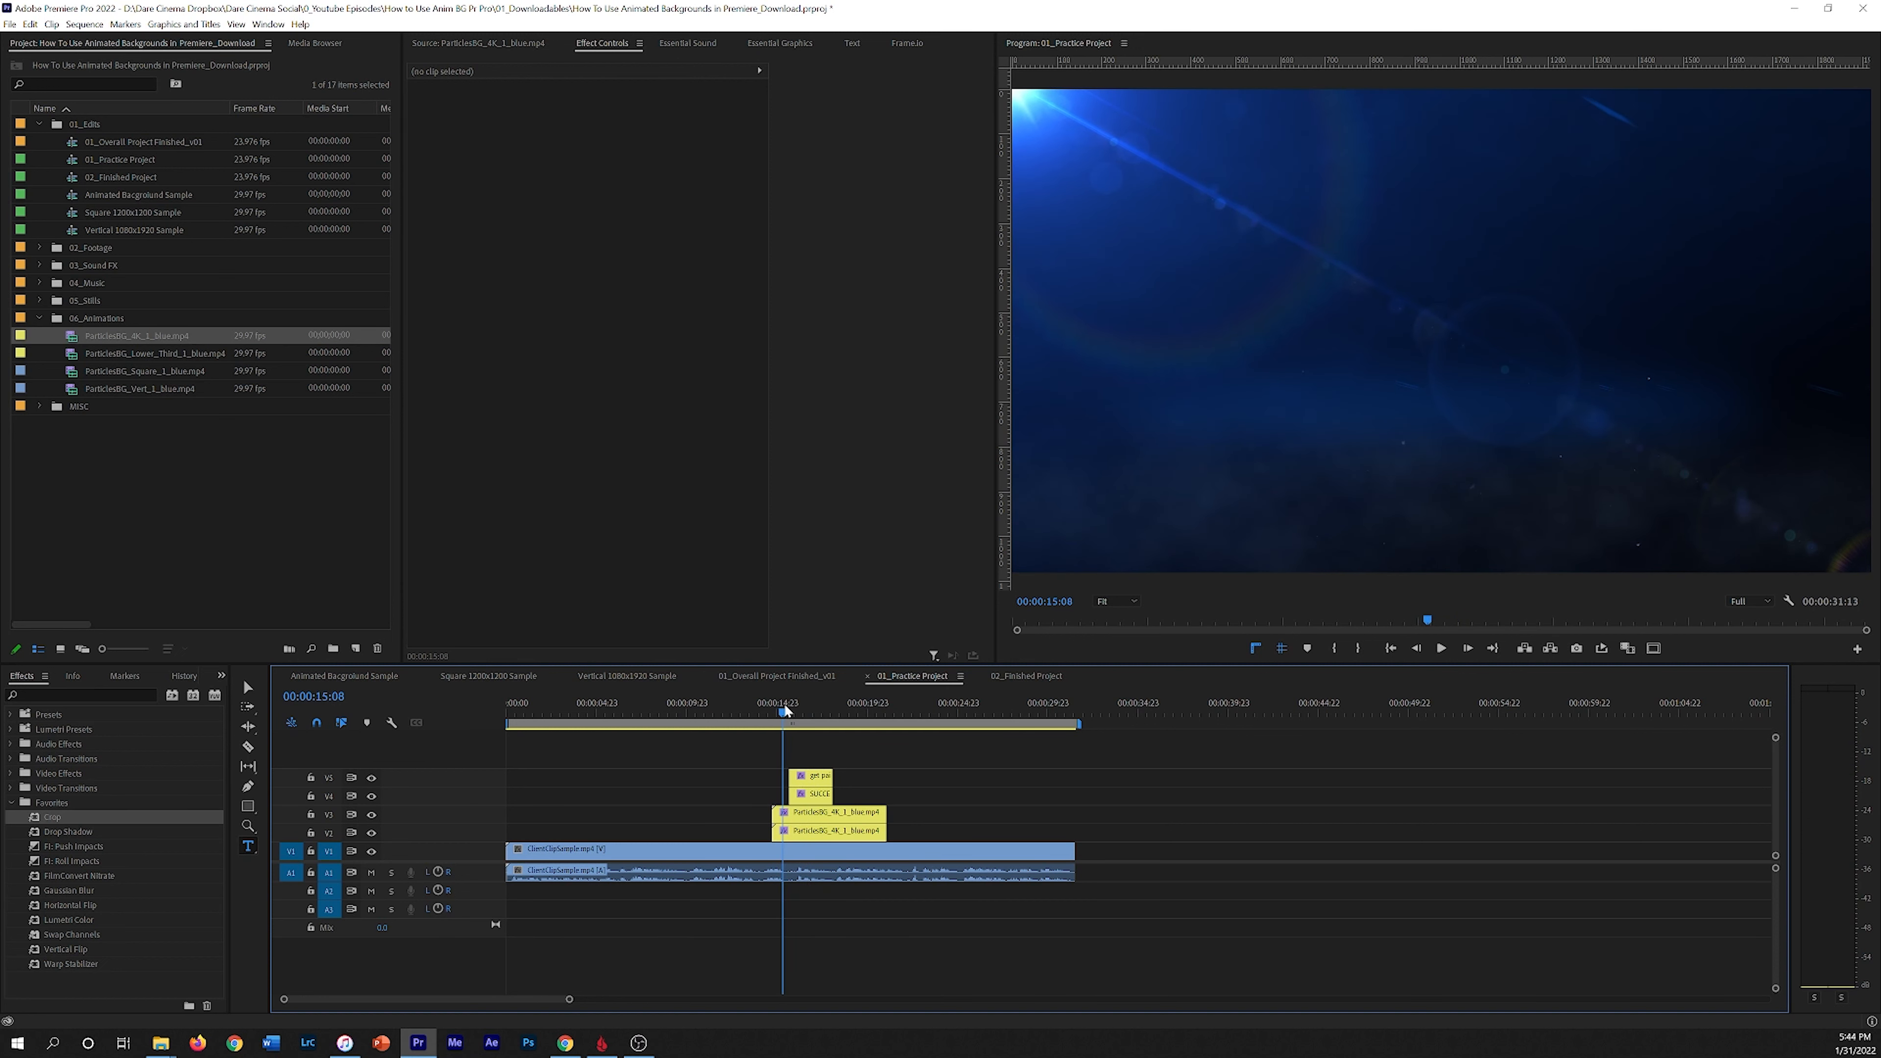
click(817, 780)
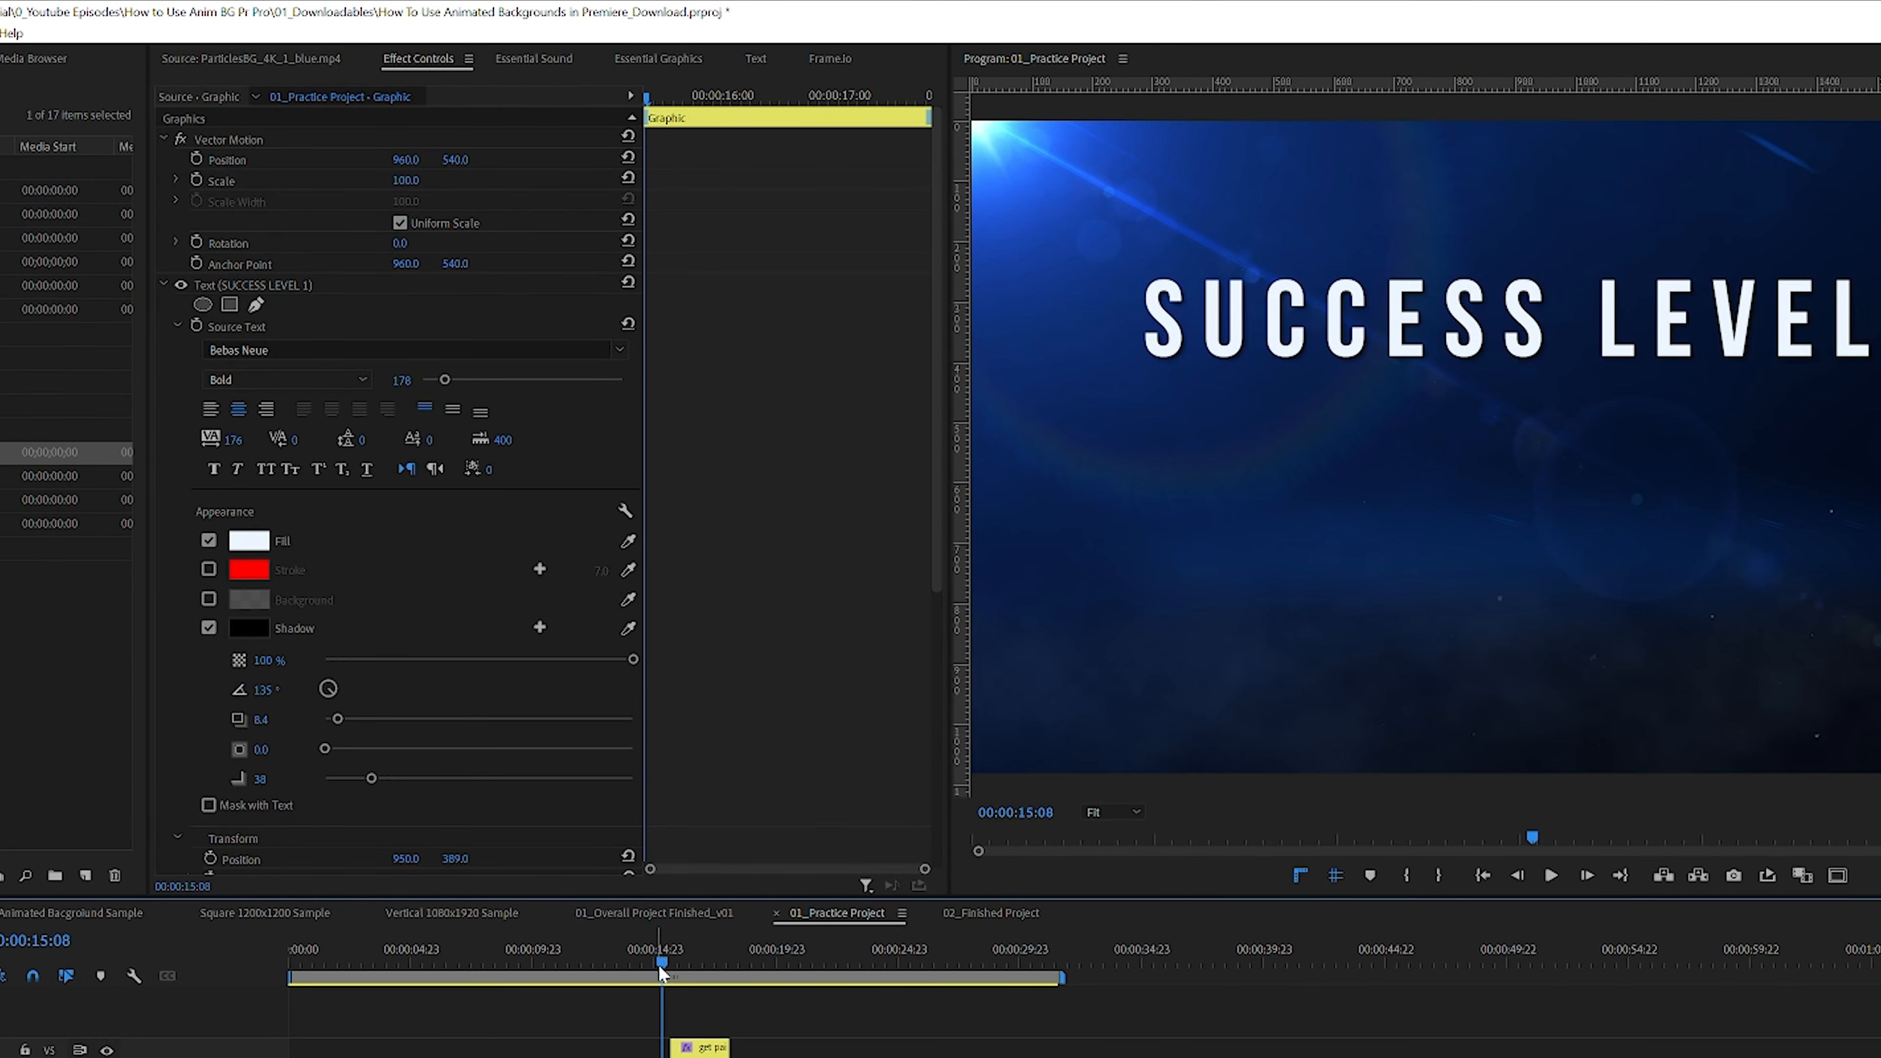
drag(658, 966, 651, 965)
key(space)
key(space)
key(equal)
key(equal)
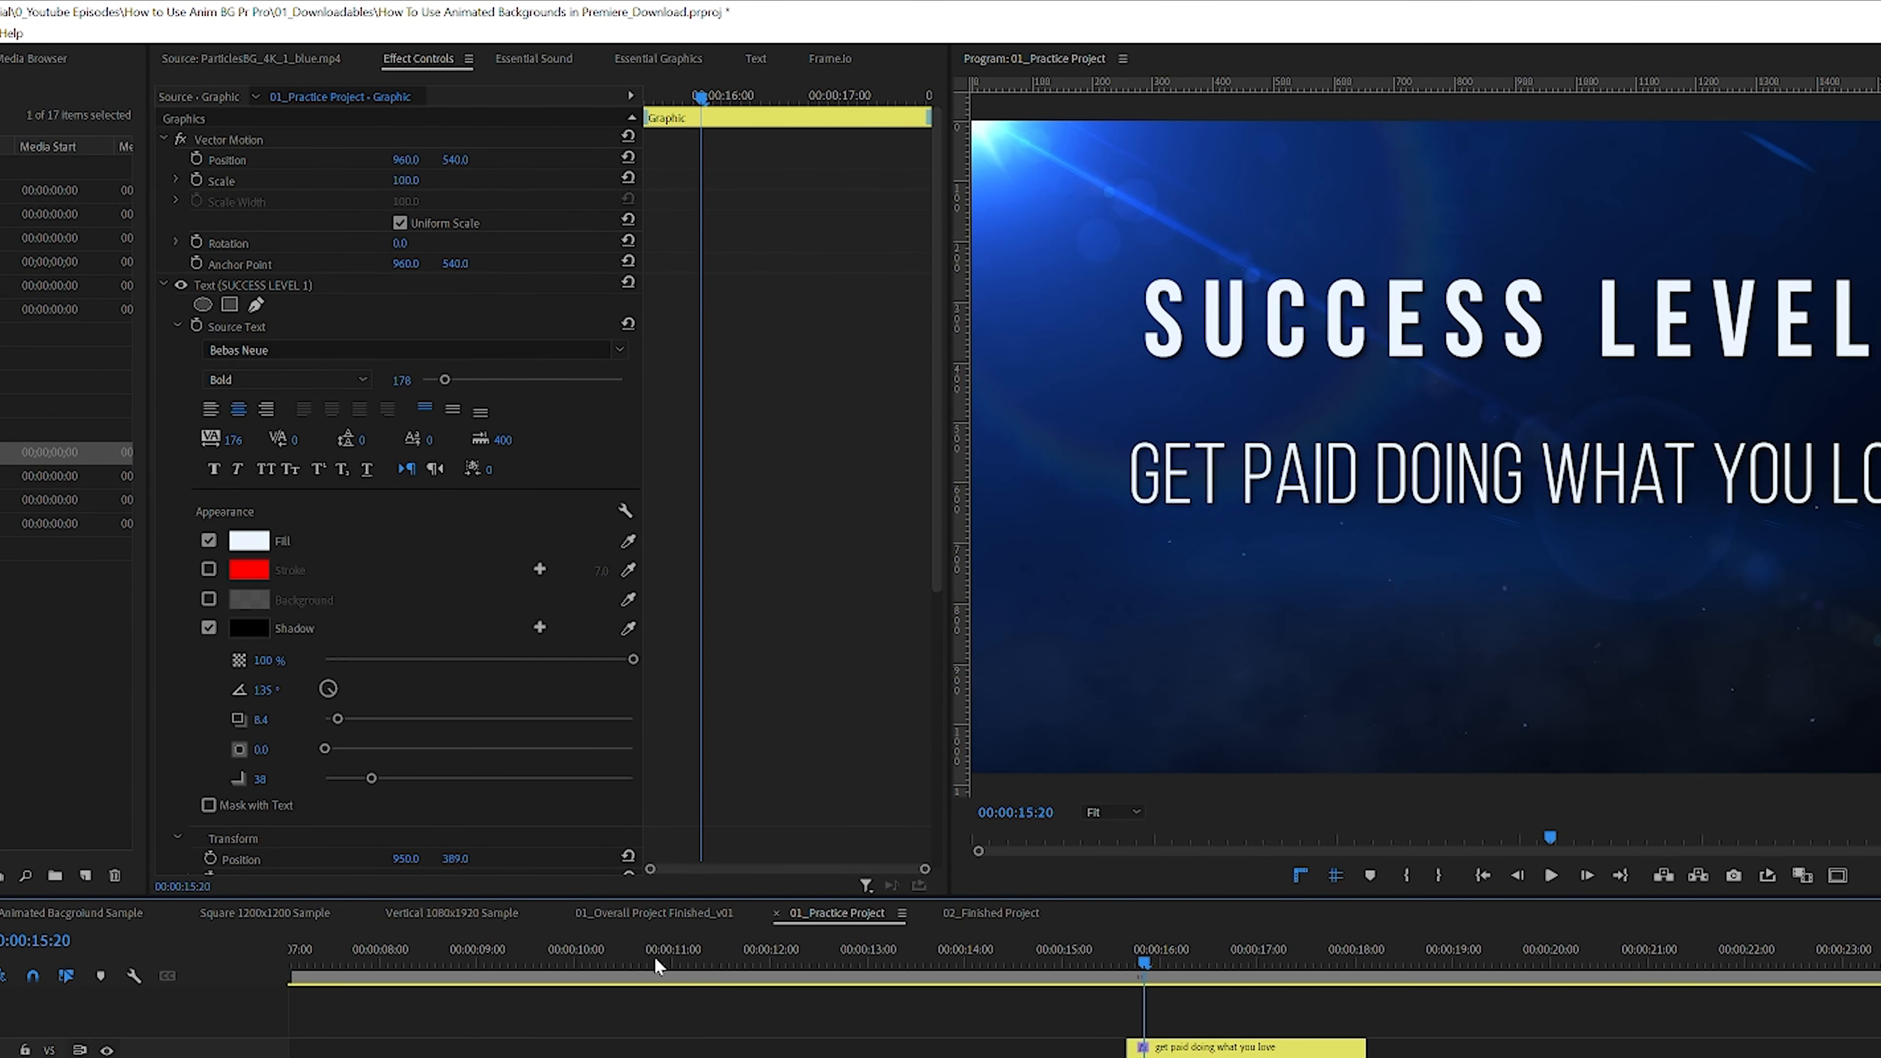
Step: Play the title animation in 02_Finished Project for reference and return to 01_Practice Project
drag(1098, 1057, 1042, 1057)
click(982, 917)
drag(695, 958, 658, 963)
key(space)
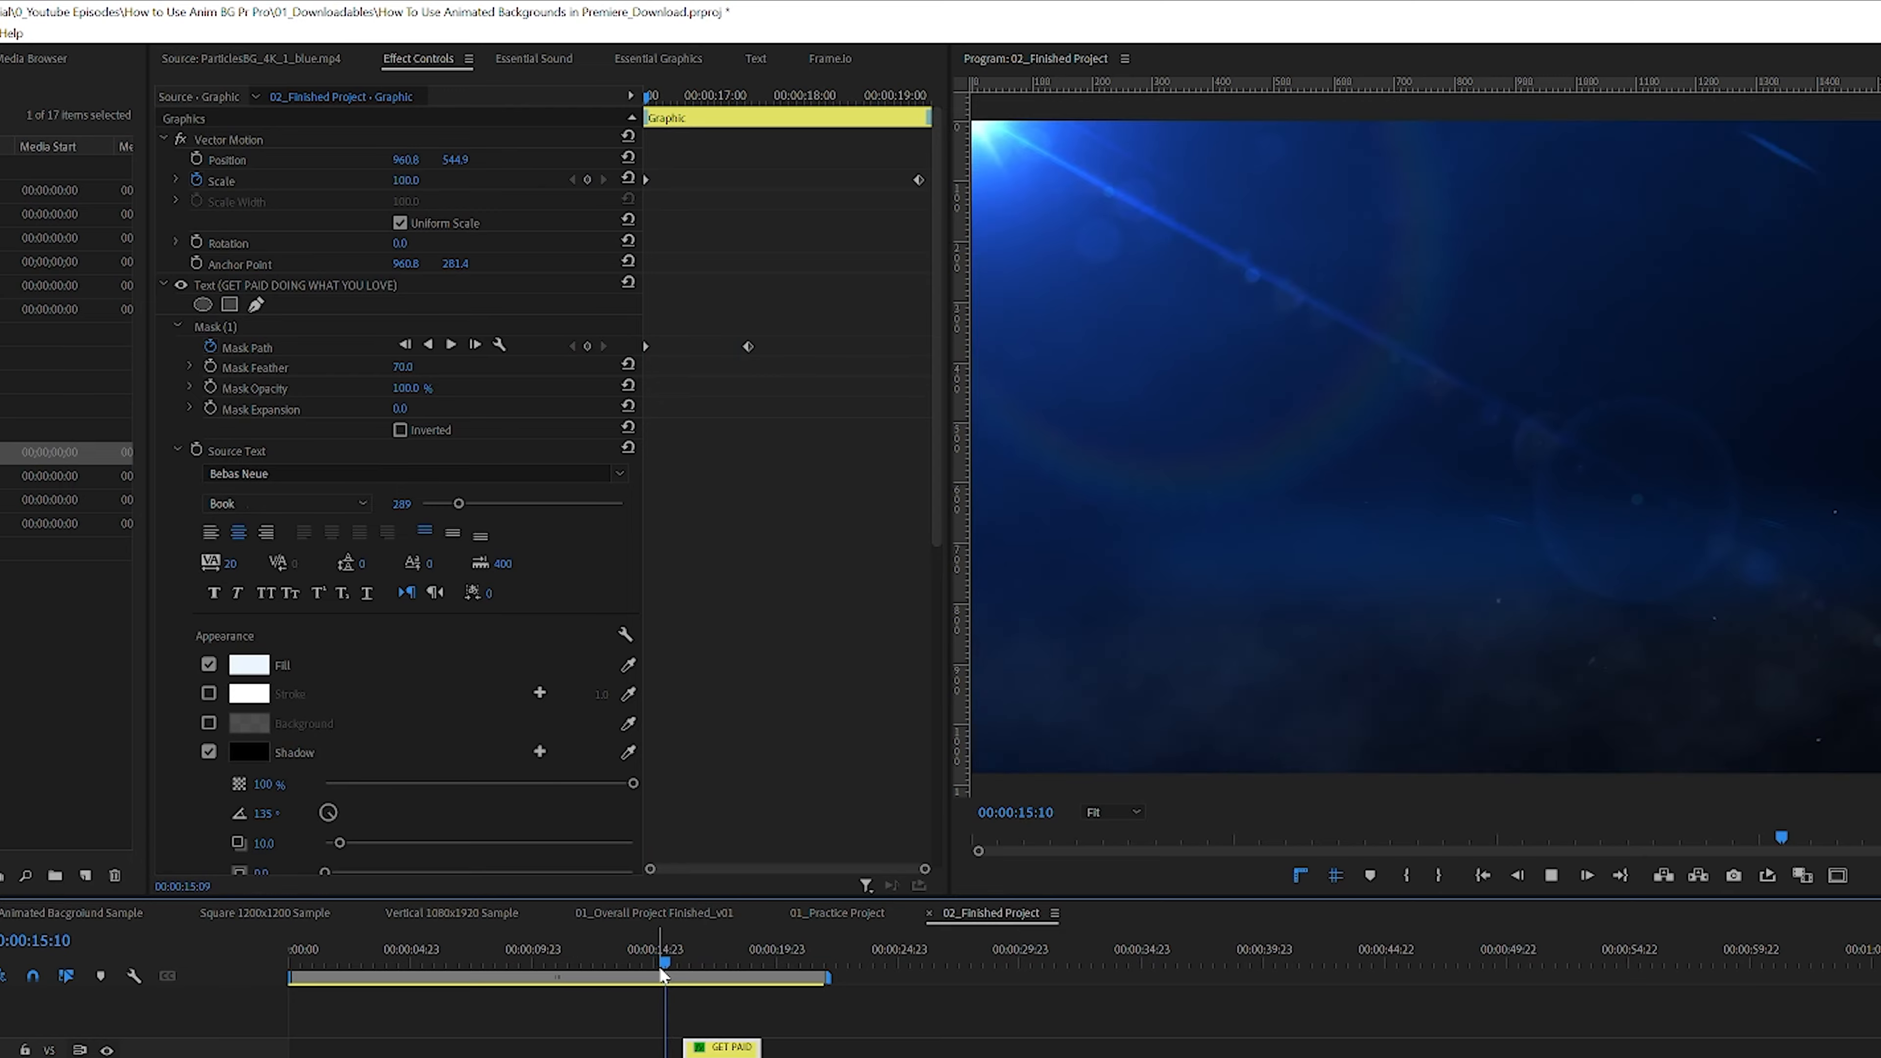
key(space)
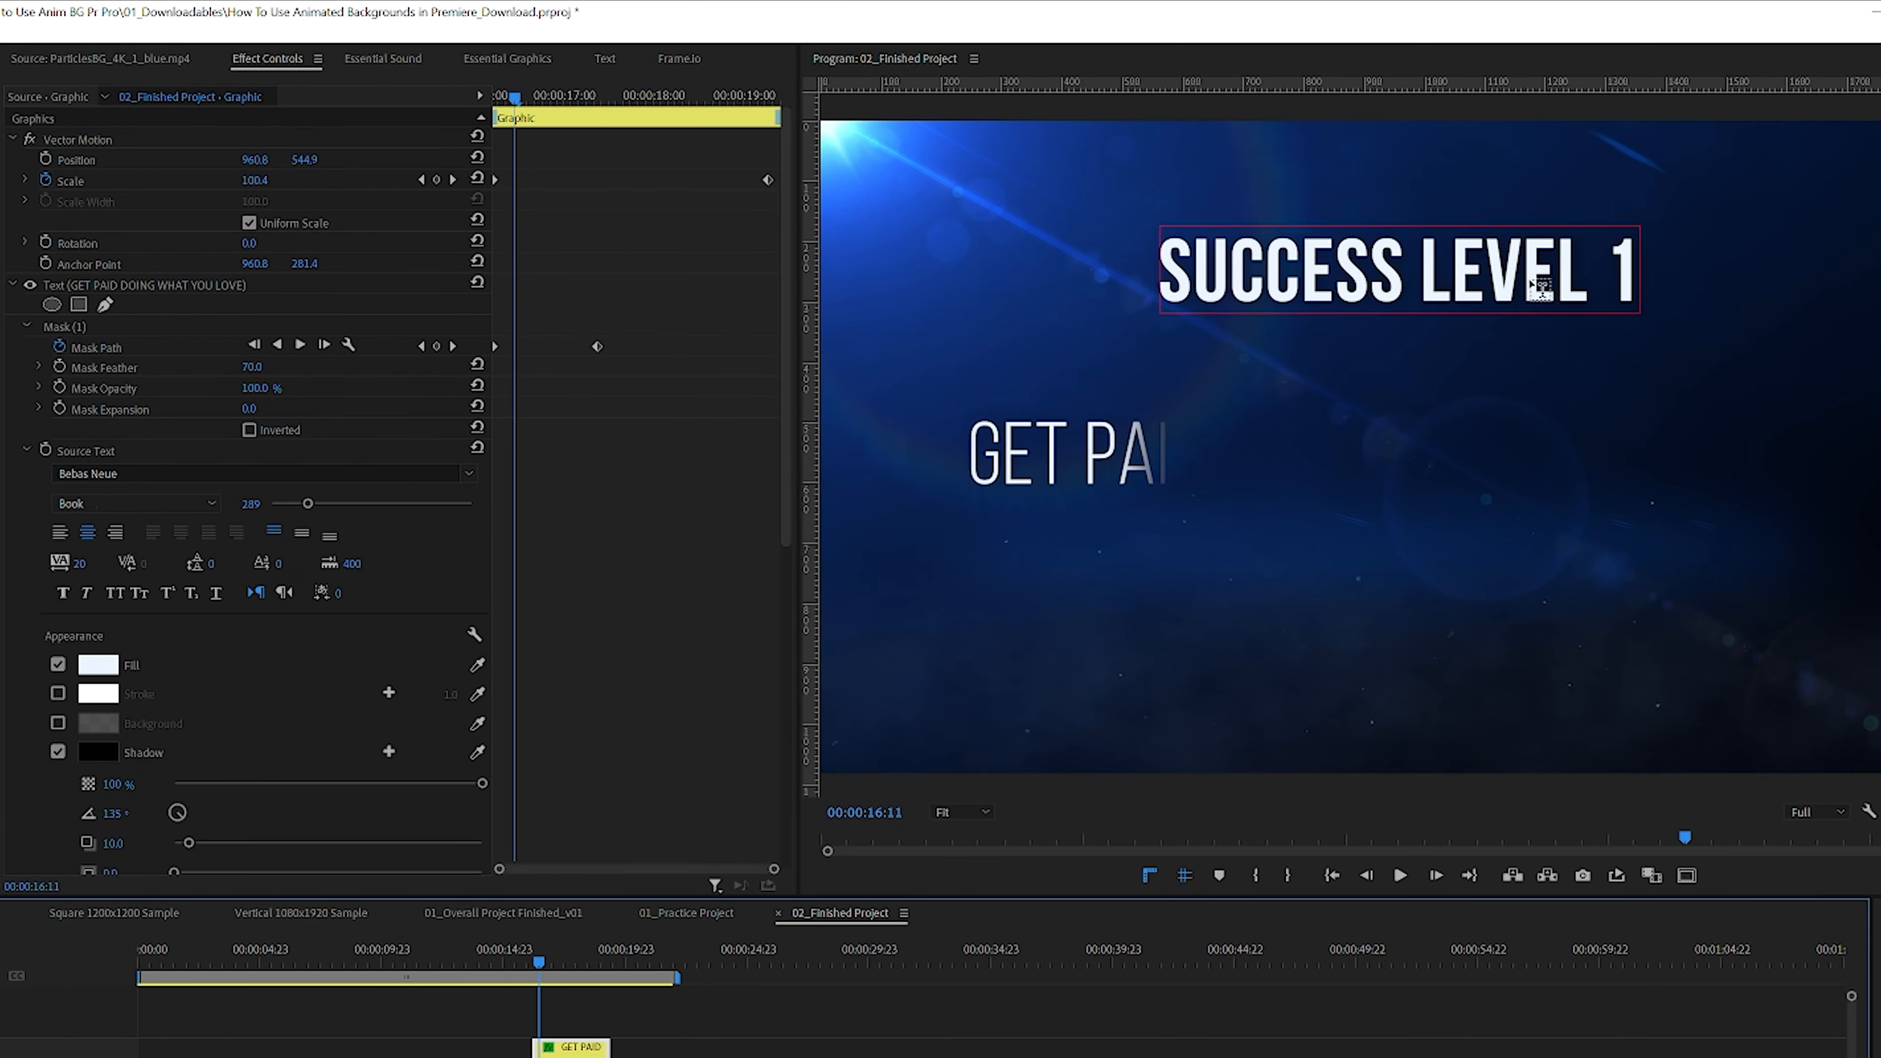
click(715, 905)
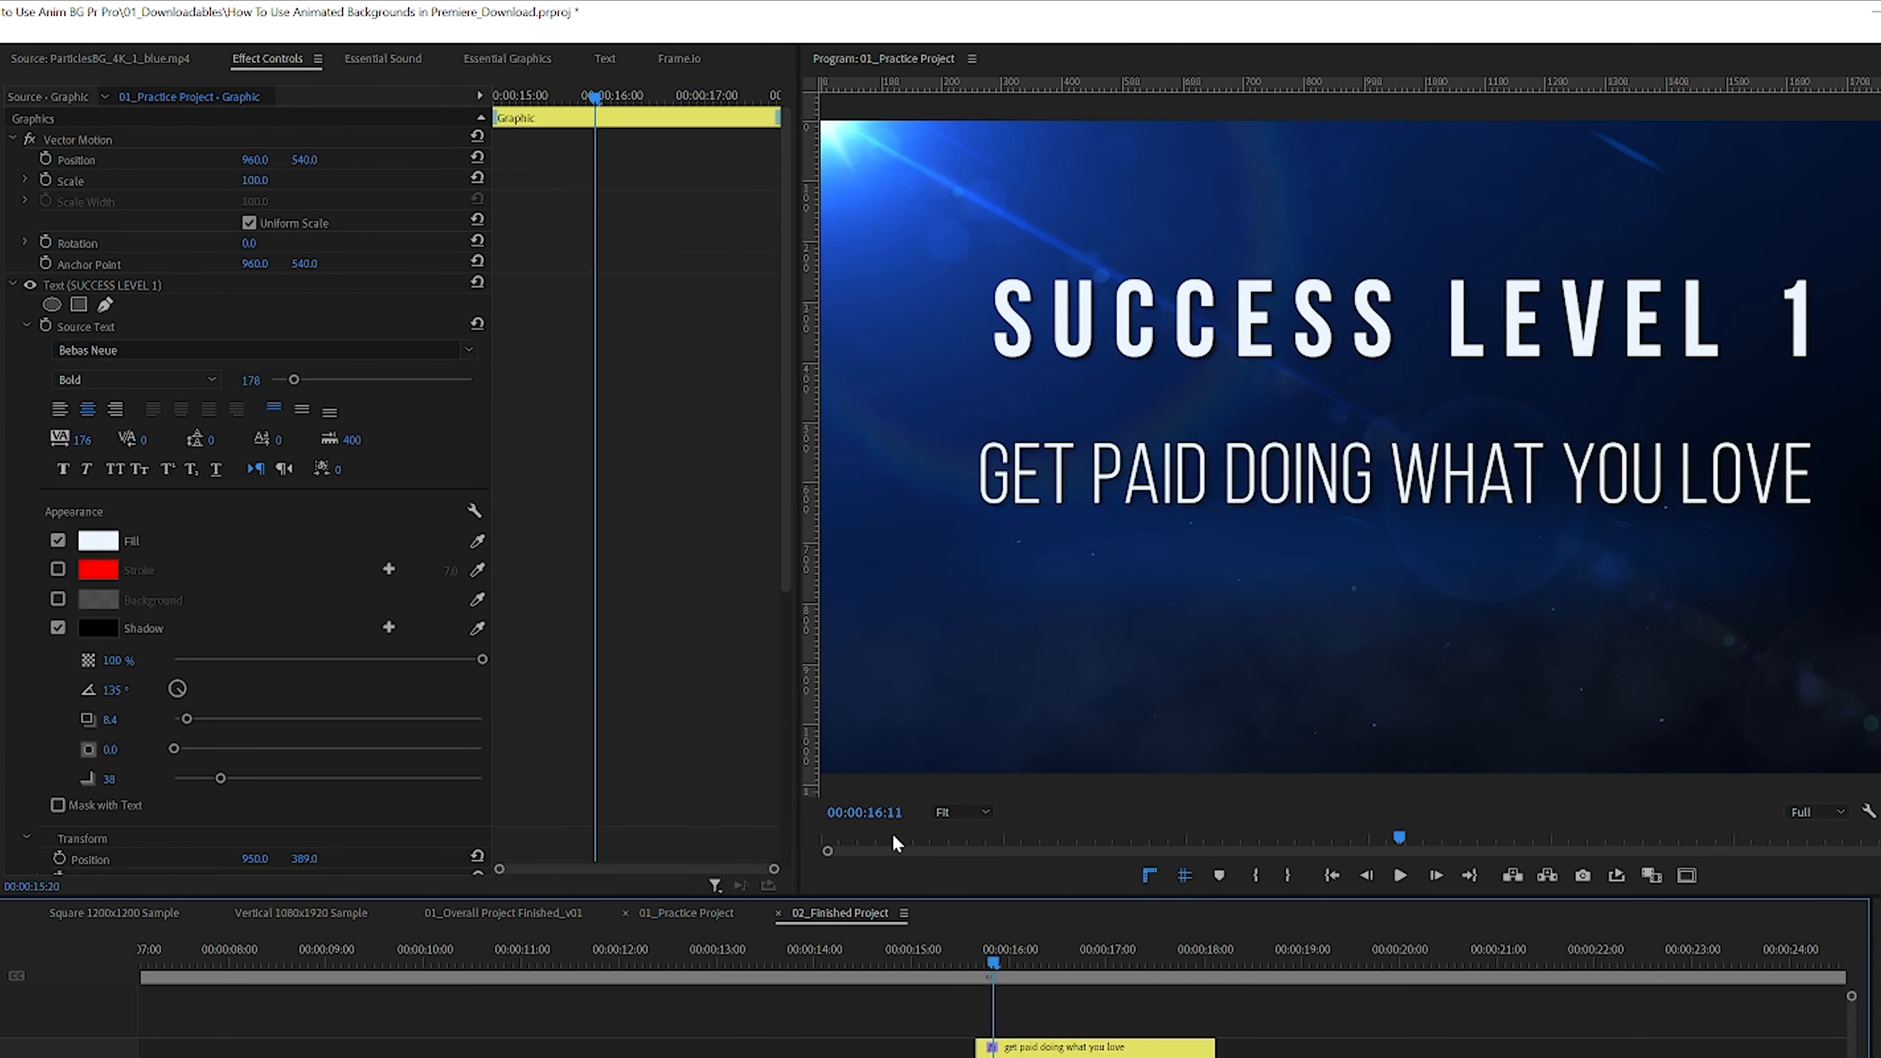
Step: Enable Position and Scale keyframes on the title's Vector Motion at 00:00:15:08
drag(985, 962, 916, 971)
drag(936, 1056, 958, 1057)
drag(915, 962, 920, 963)
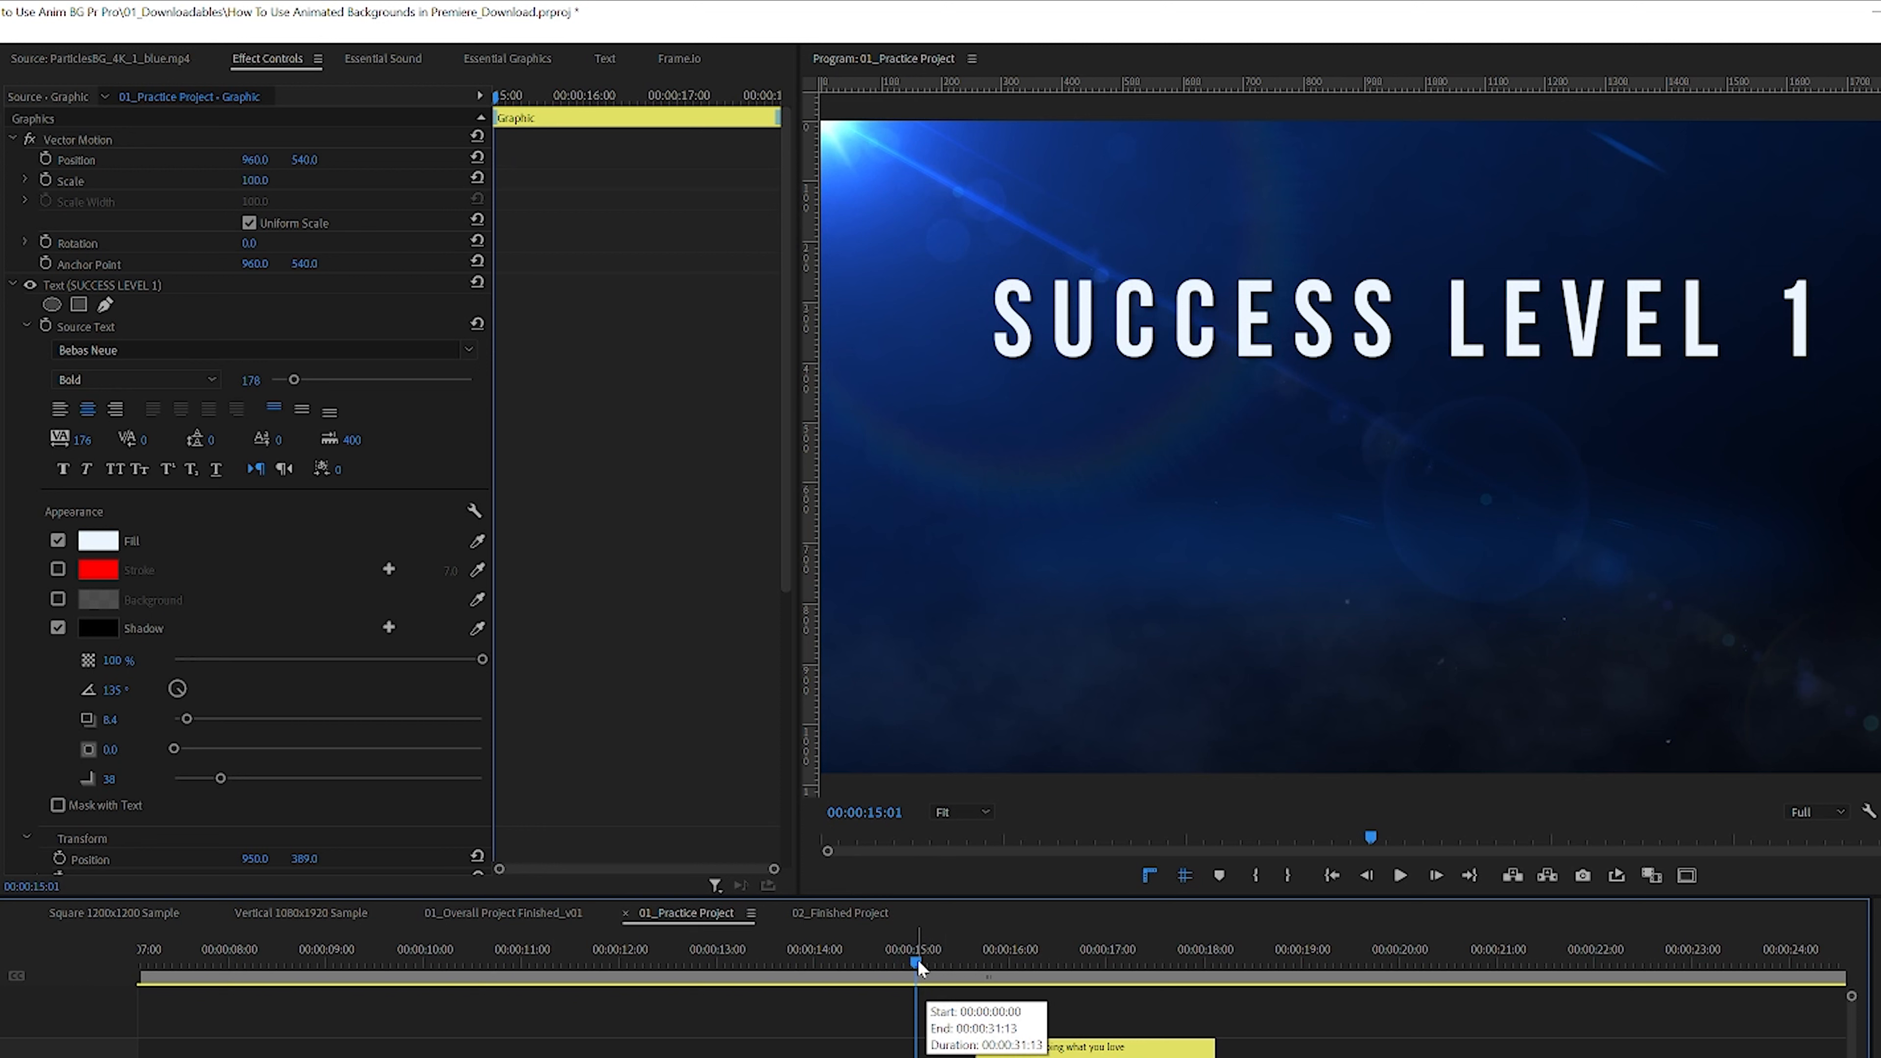
drag(919, 960, 945, 959)
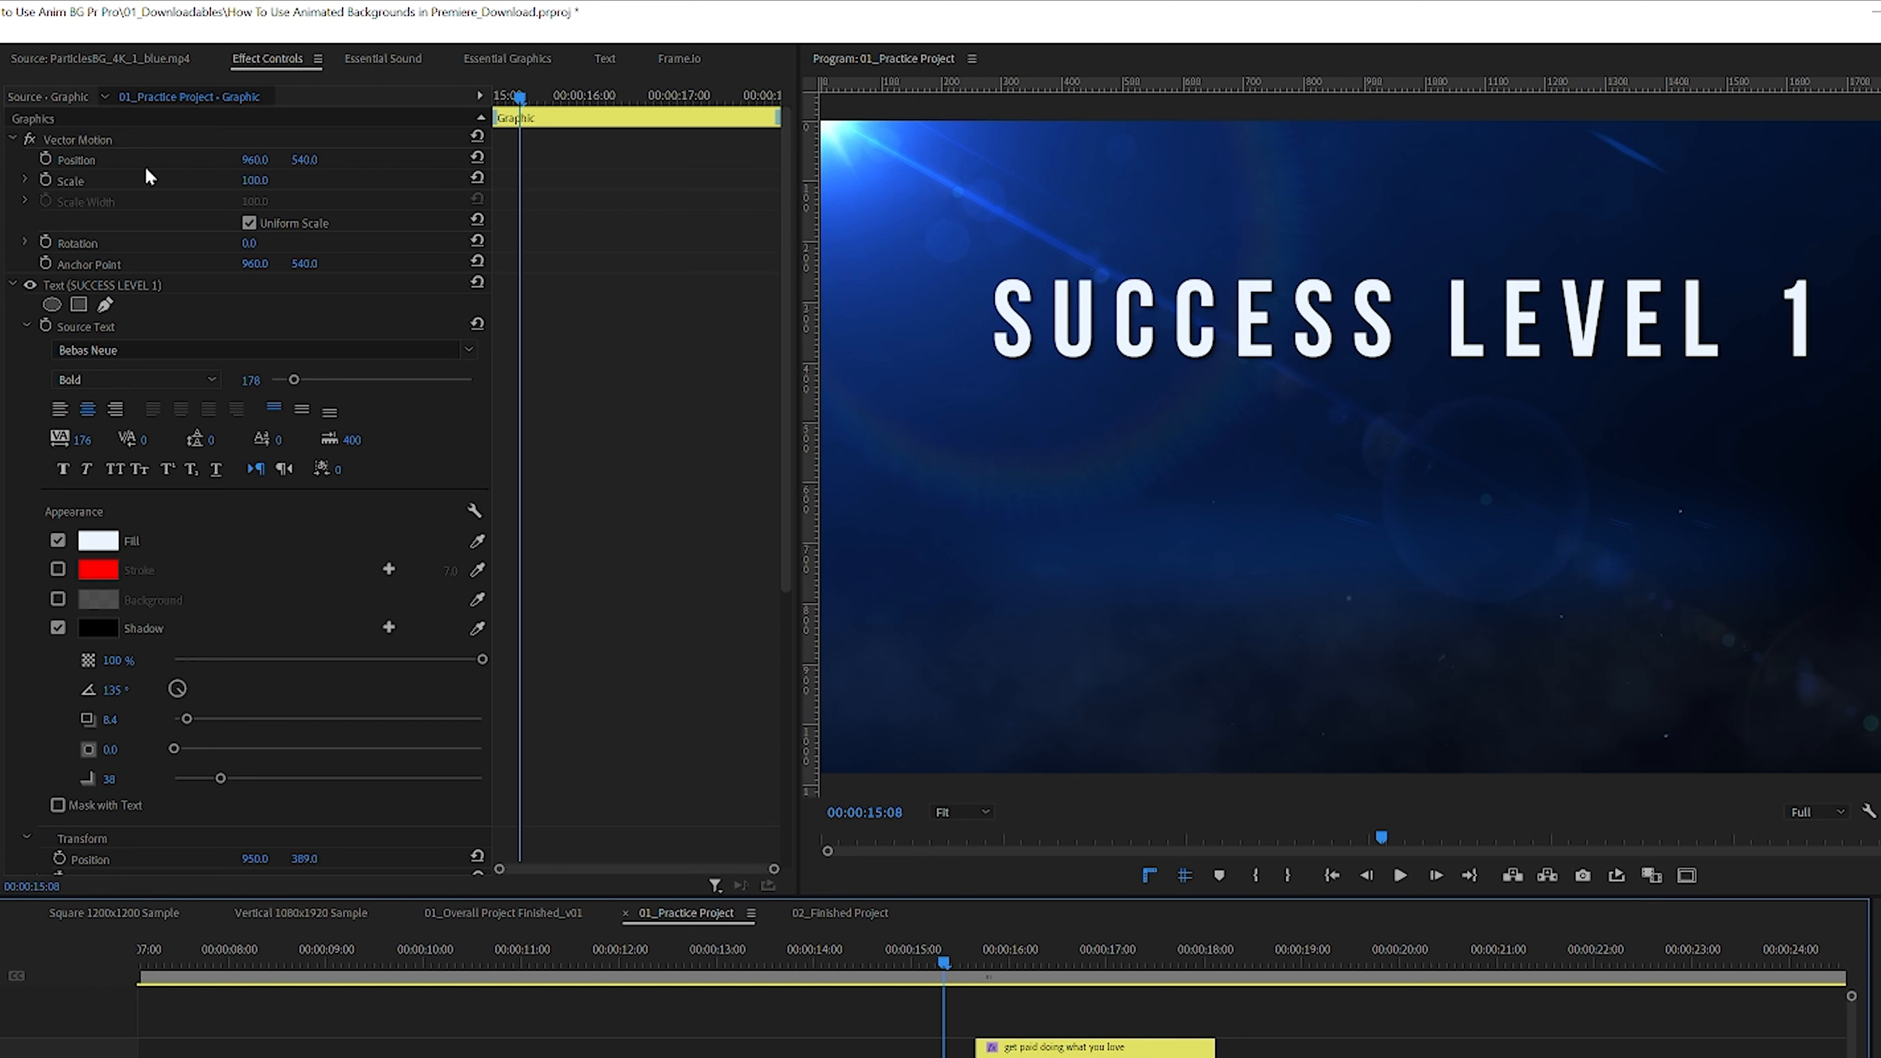
click(13, 285)
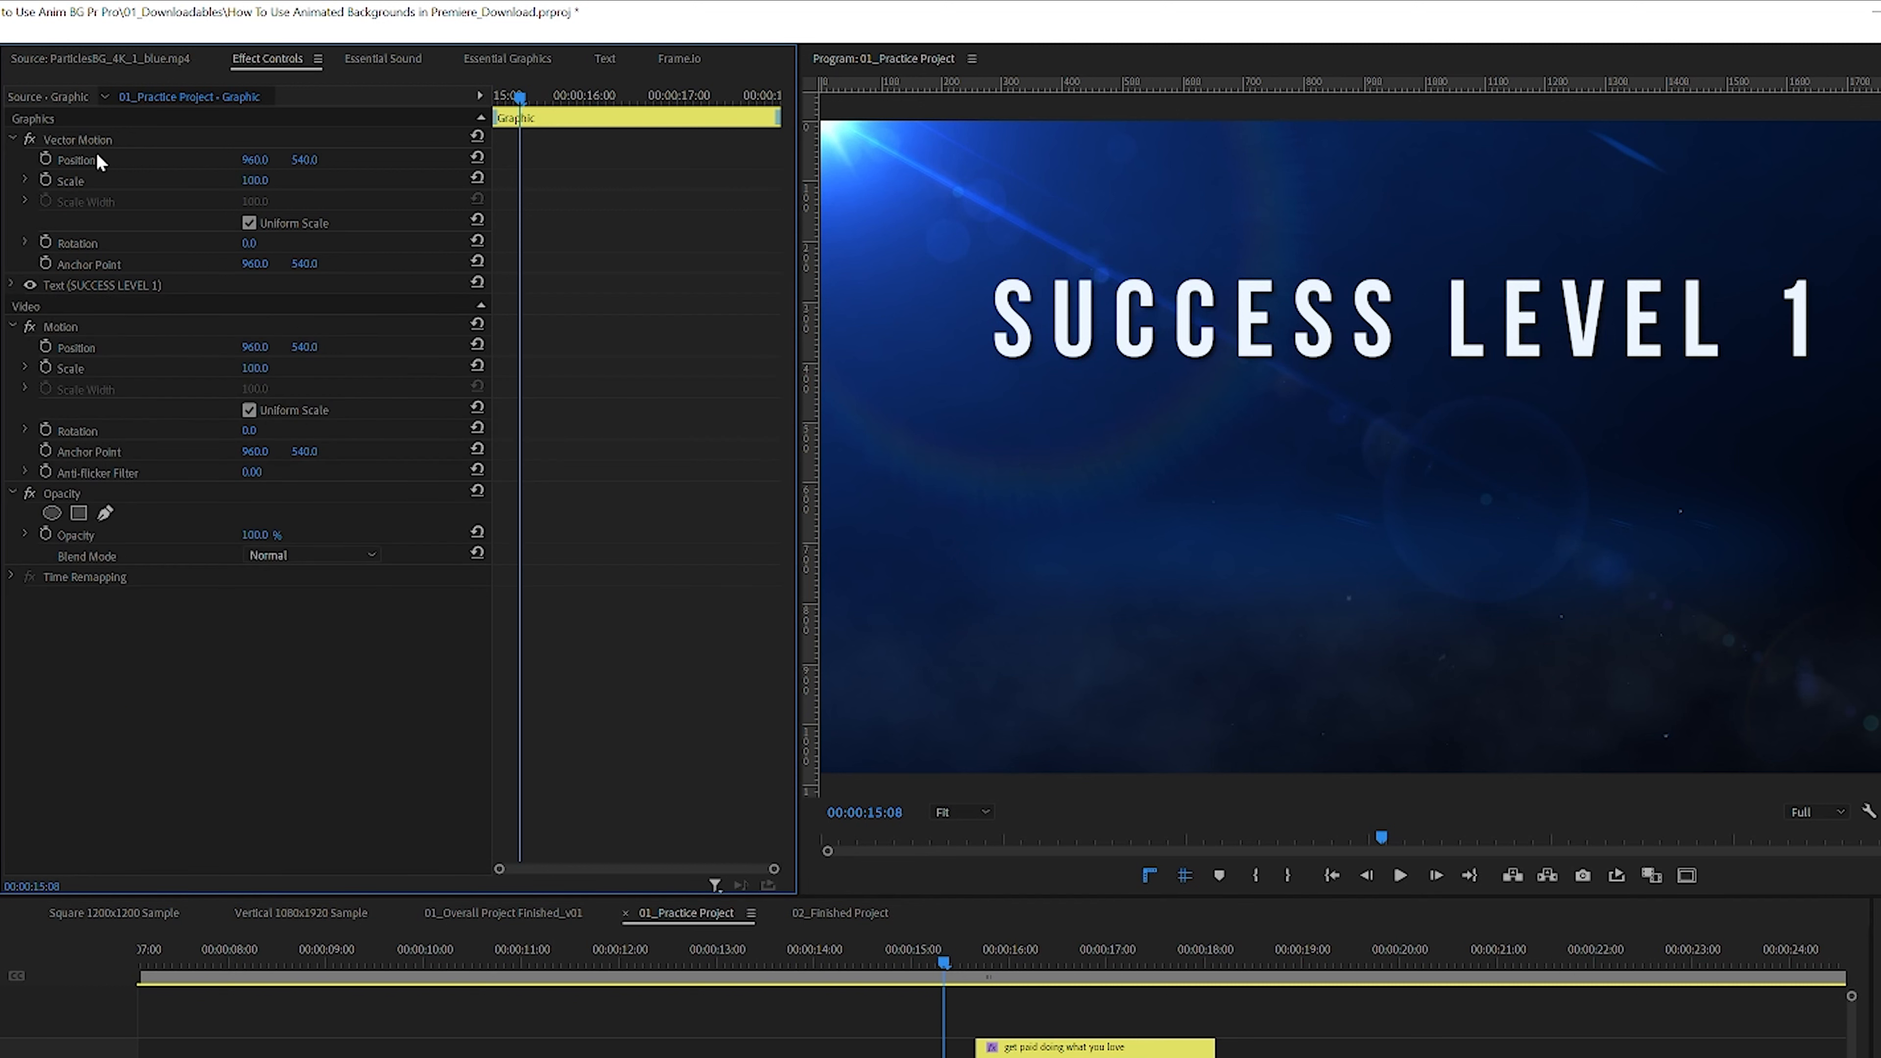
click(45, 159)
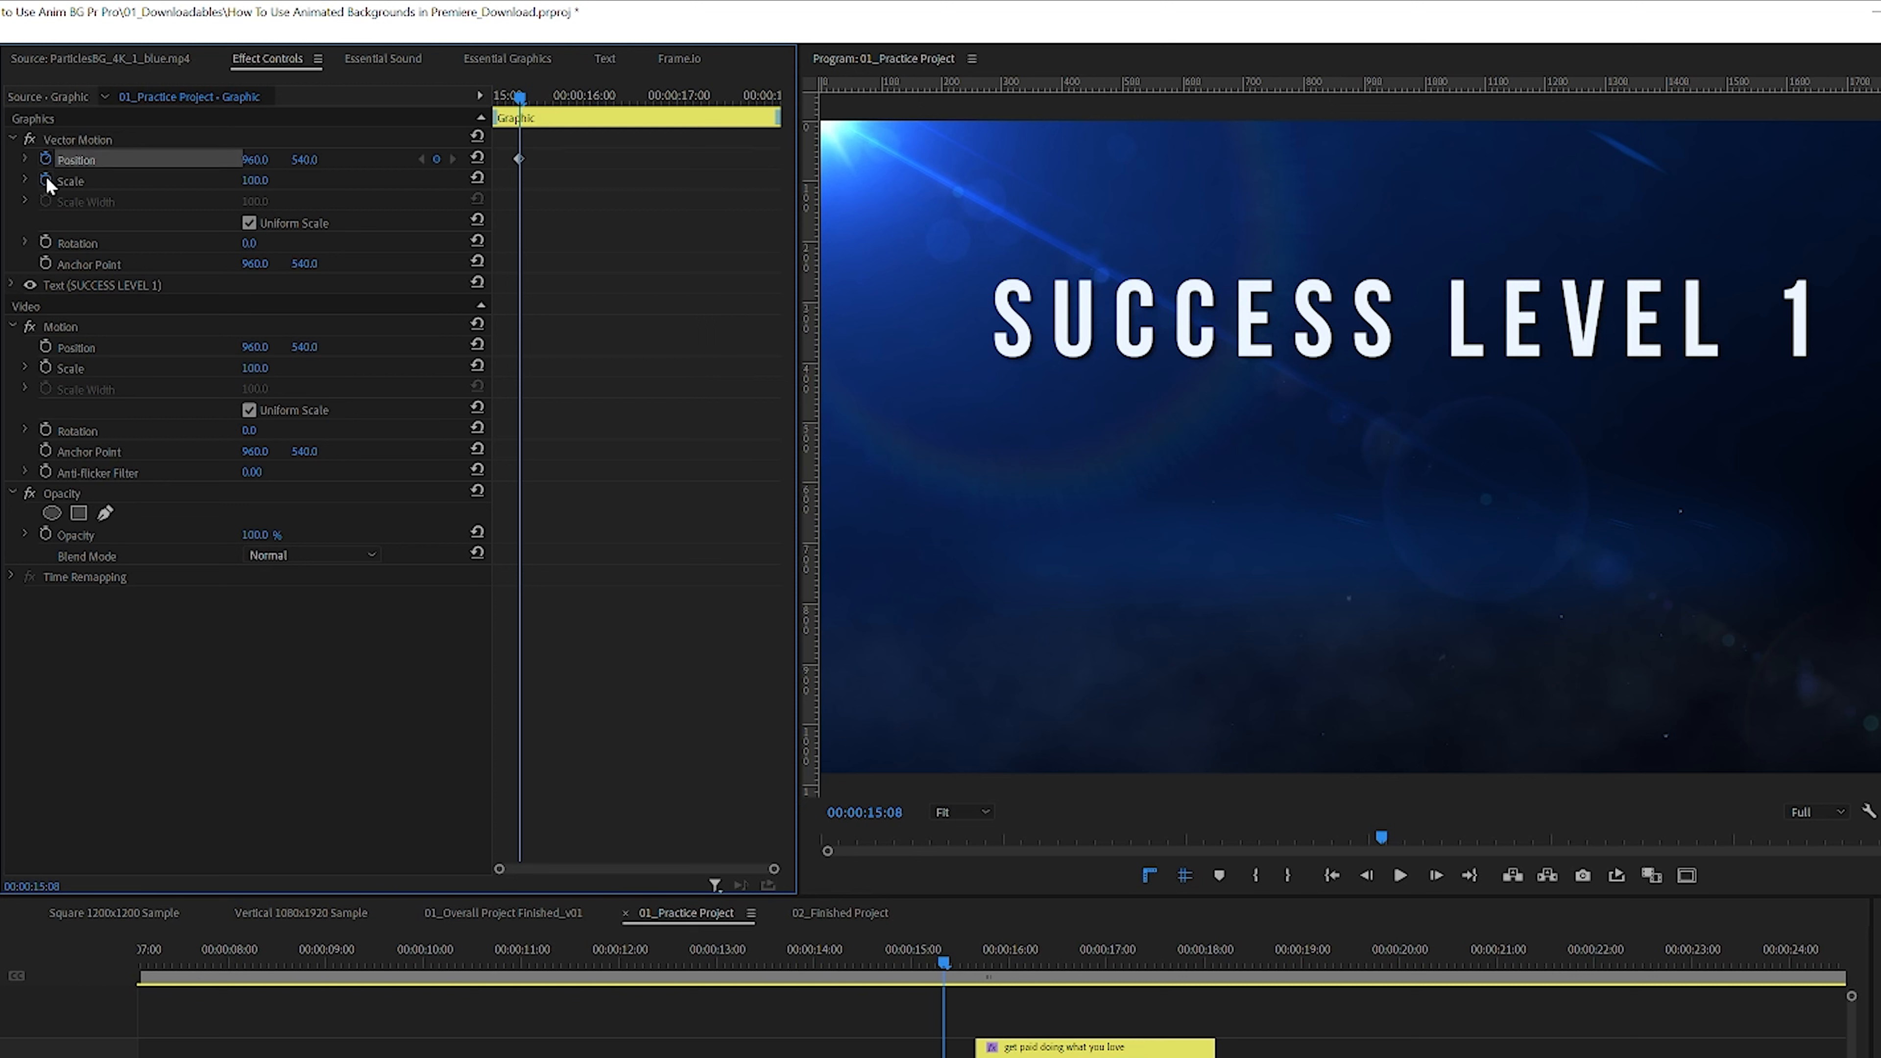
click(46, 180)
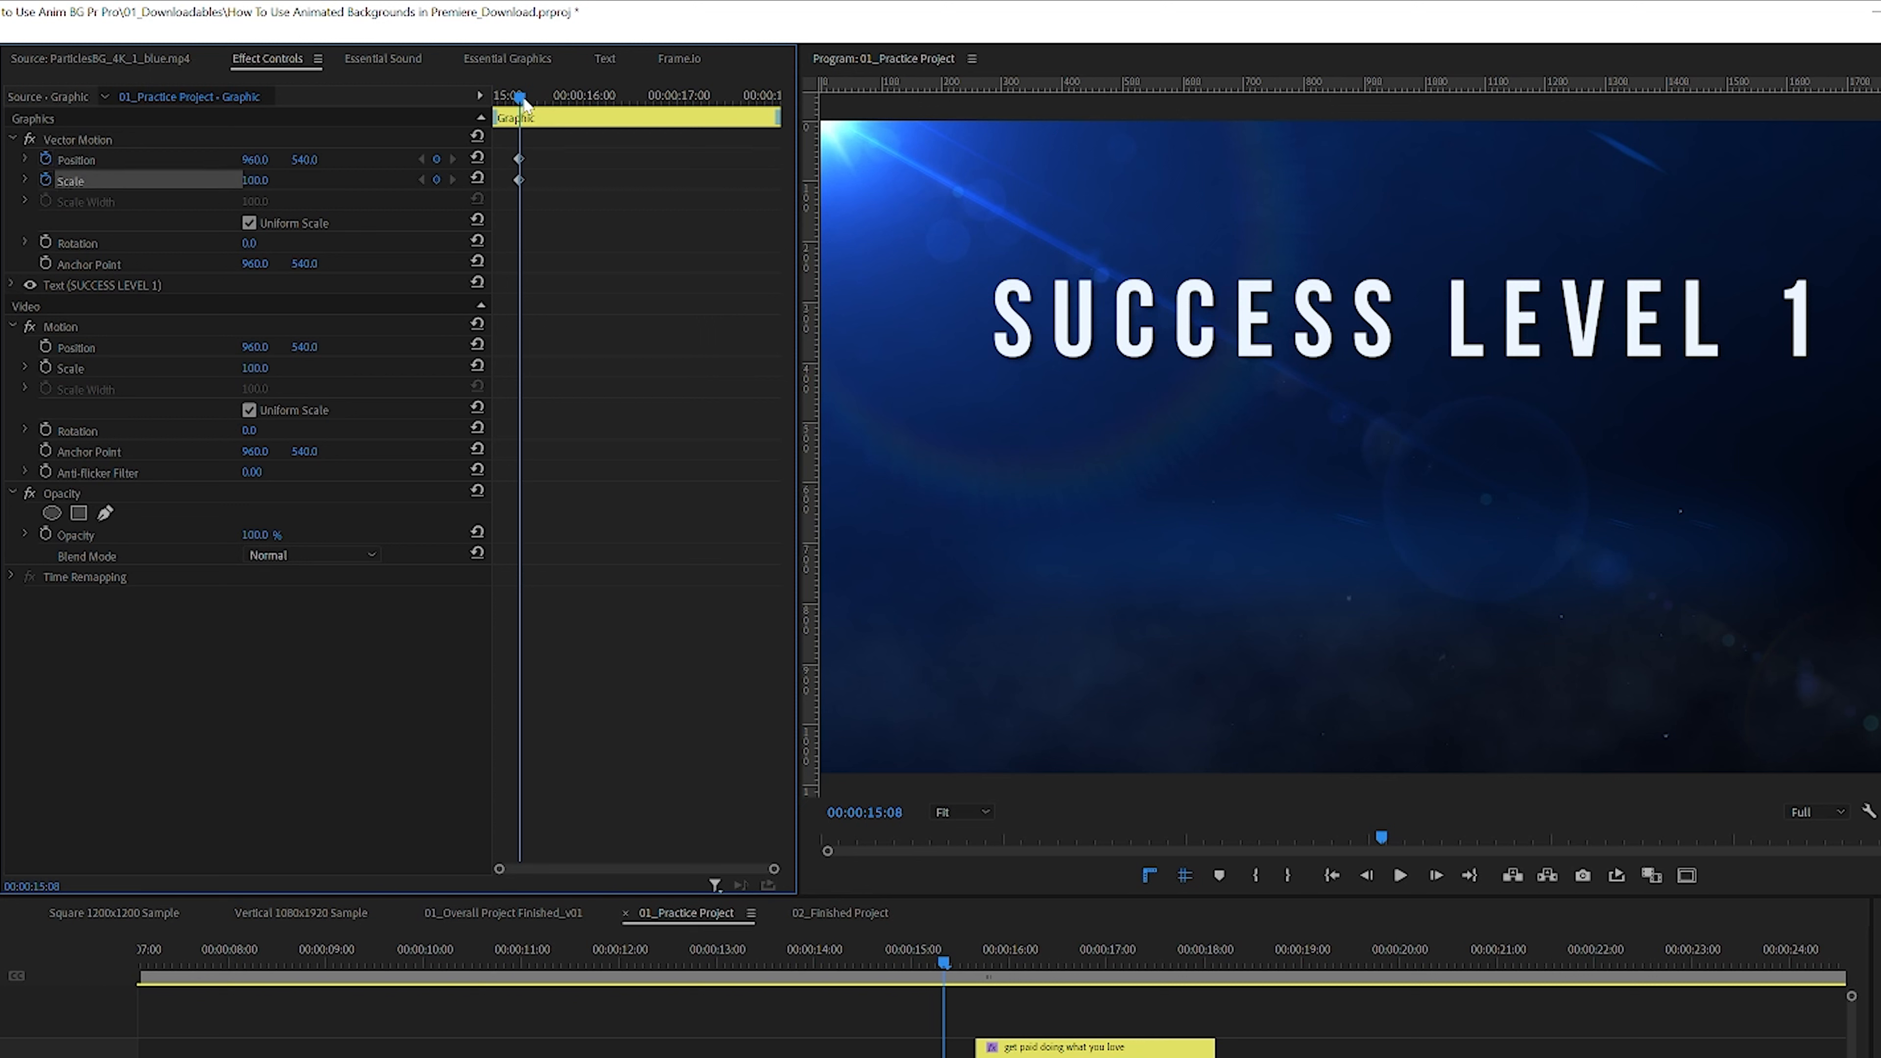
Step: Add Position and Scale keyframes at 00:00:15:01 and try a vertical position of 748 and scale of 330
drag(521, 99, 496, 98)
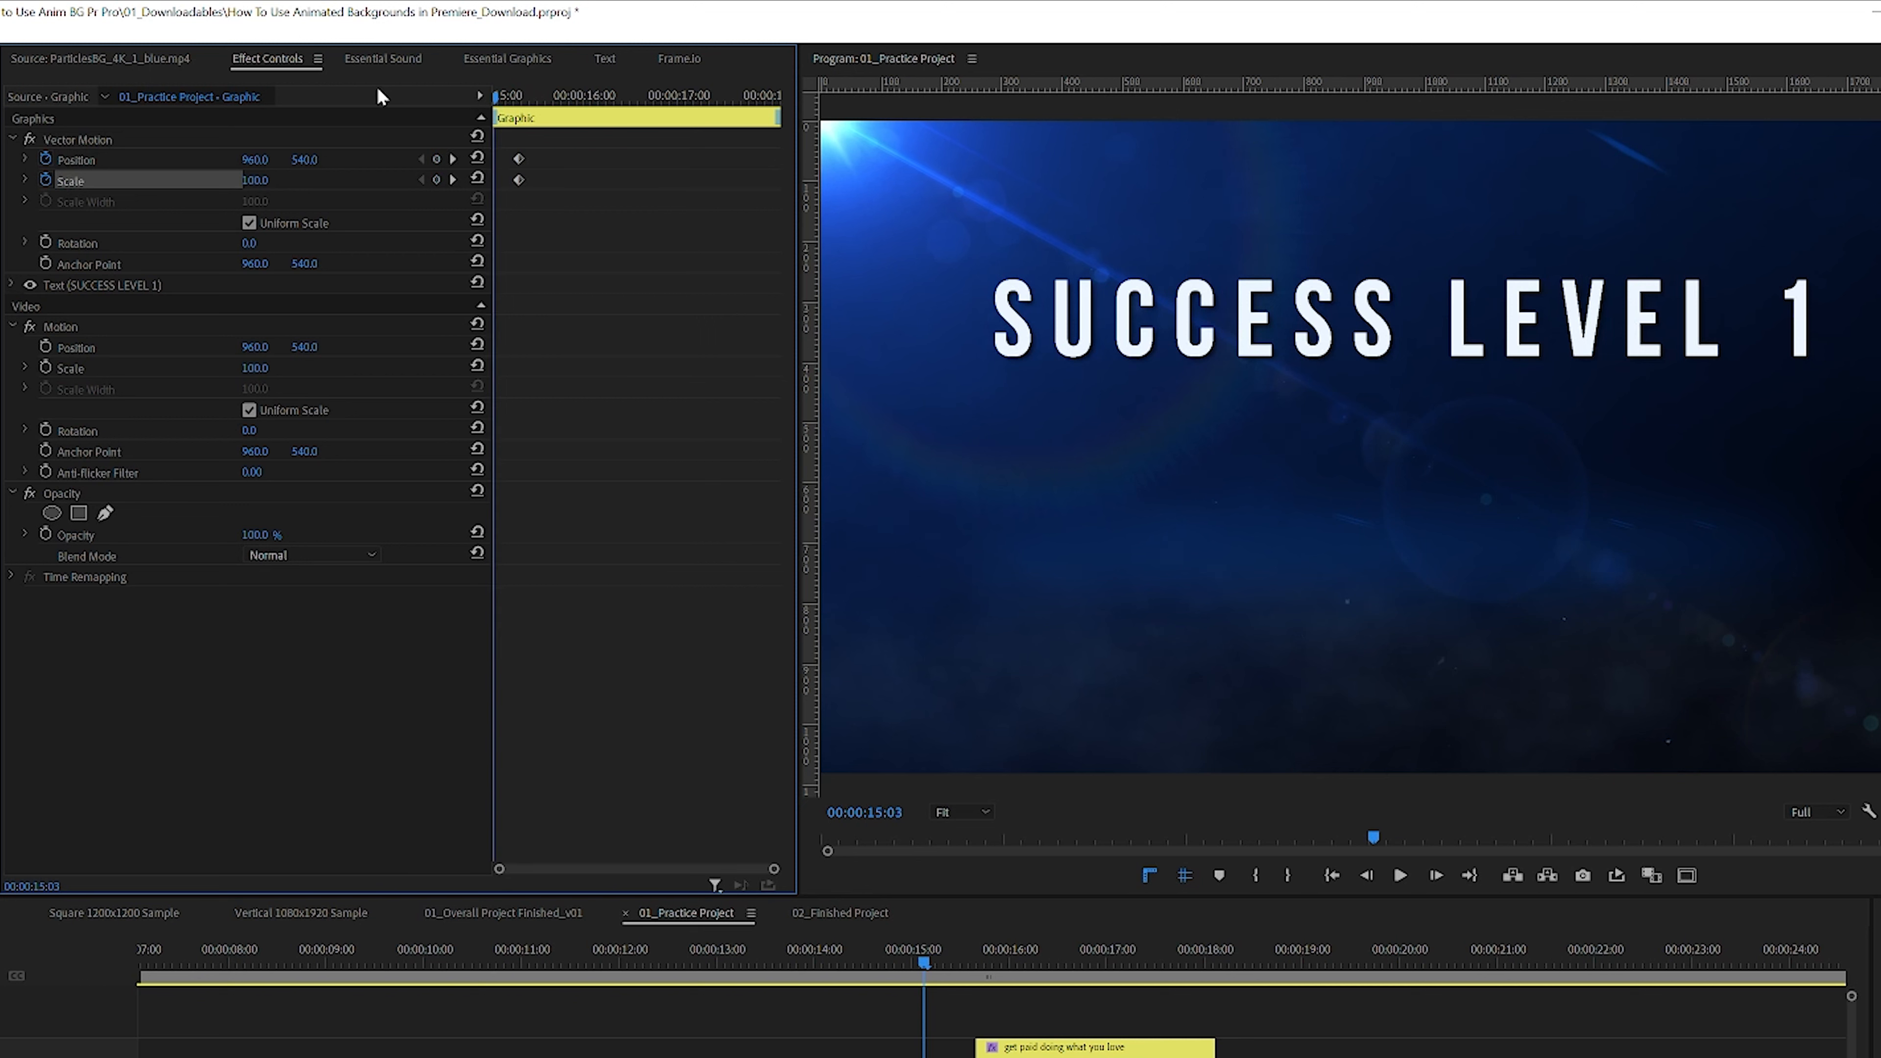
click(437, 159)
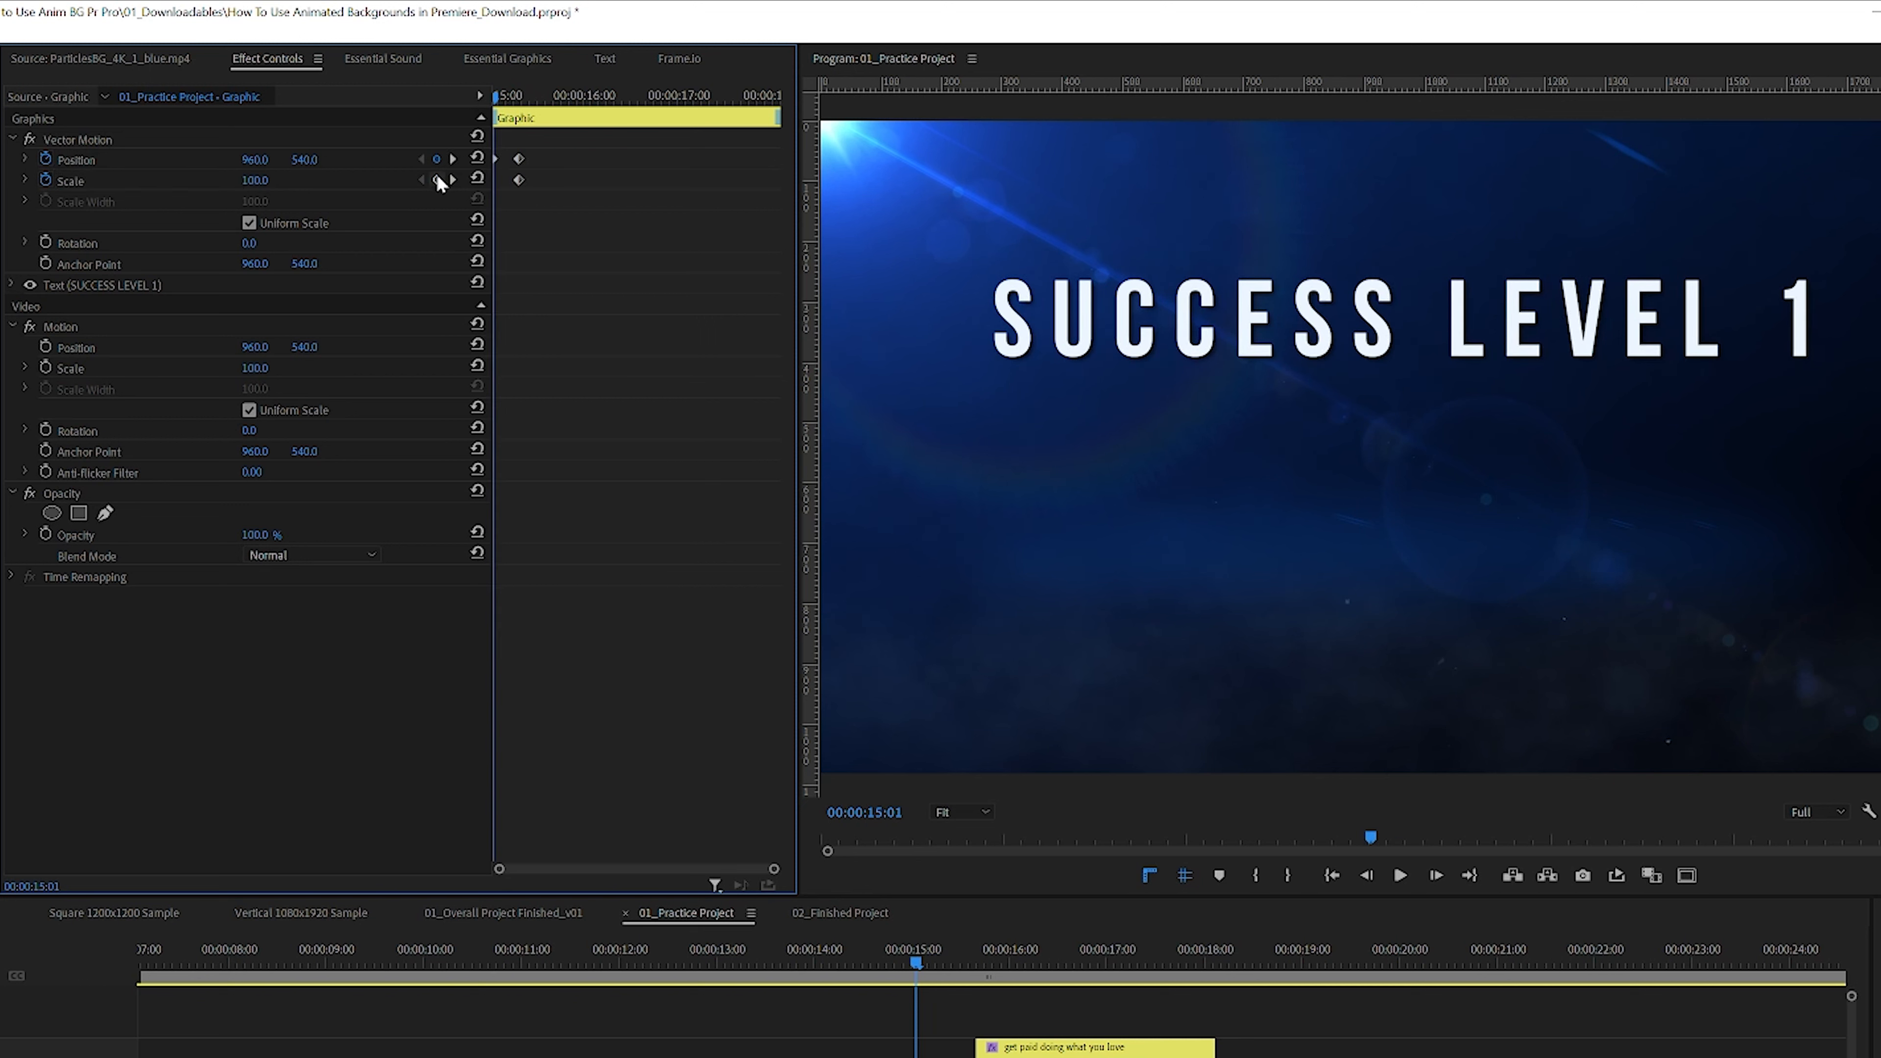
click(437, 180)
mouse_move(497, 96)
mouse_down()
mouse_move(532, 114)
mouse_move(469, 121)
mouse_up()
drag(304, 160, 466, 160)
drag(251, 182, 426, 182)
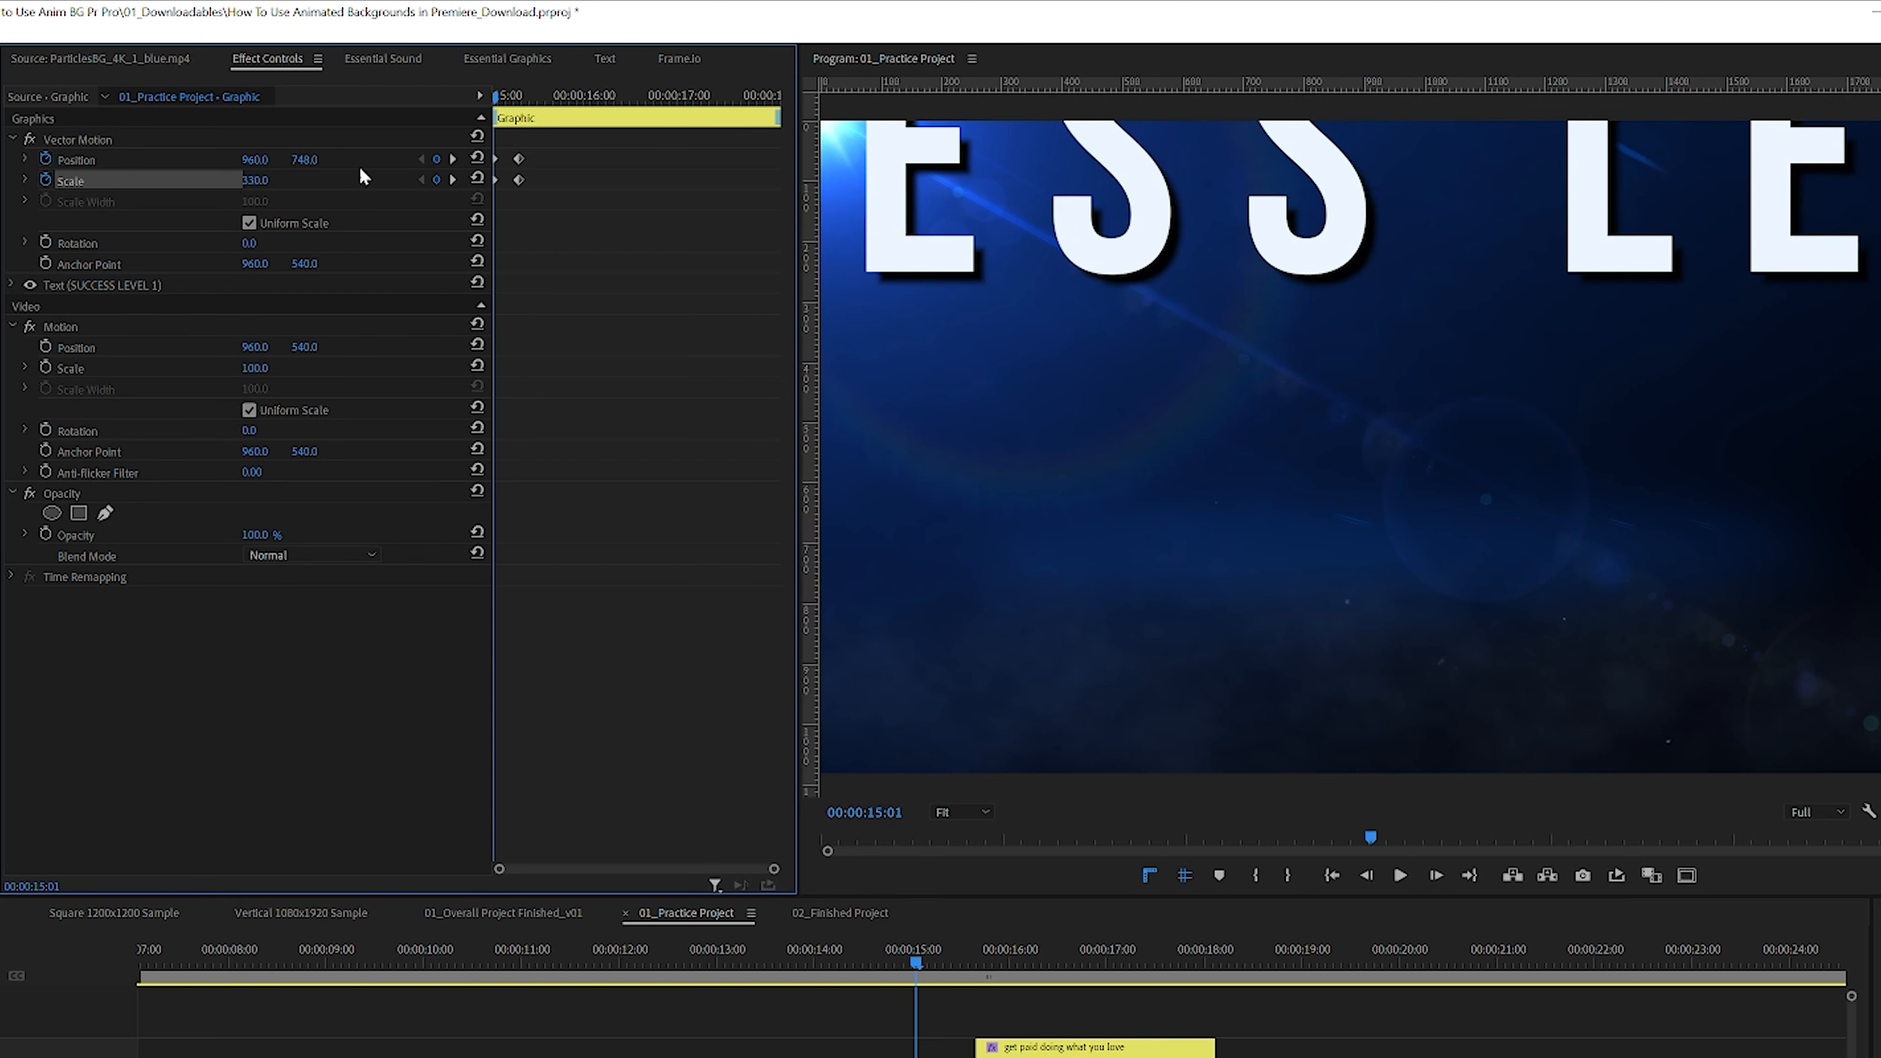
drag(300, 159, 357, 169)
drag(519, 98, 316, 108)
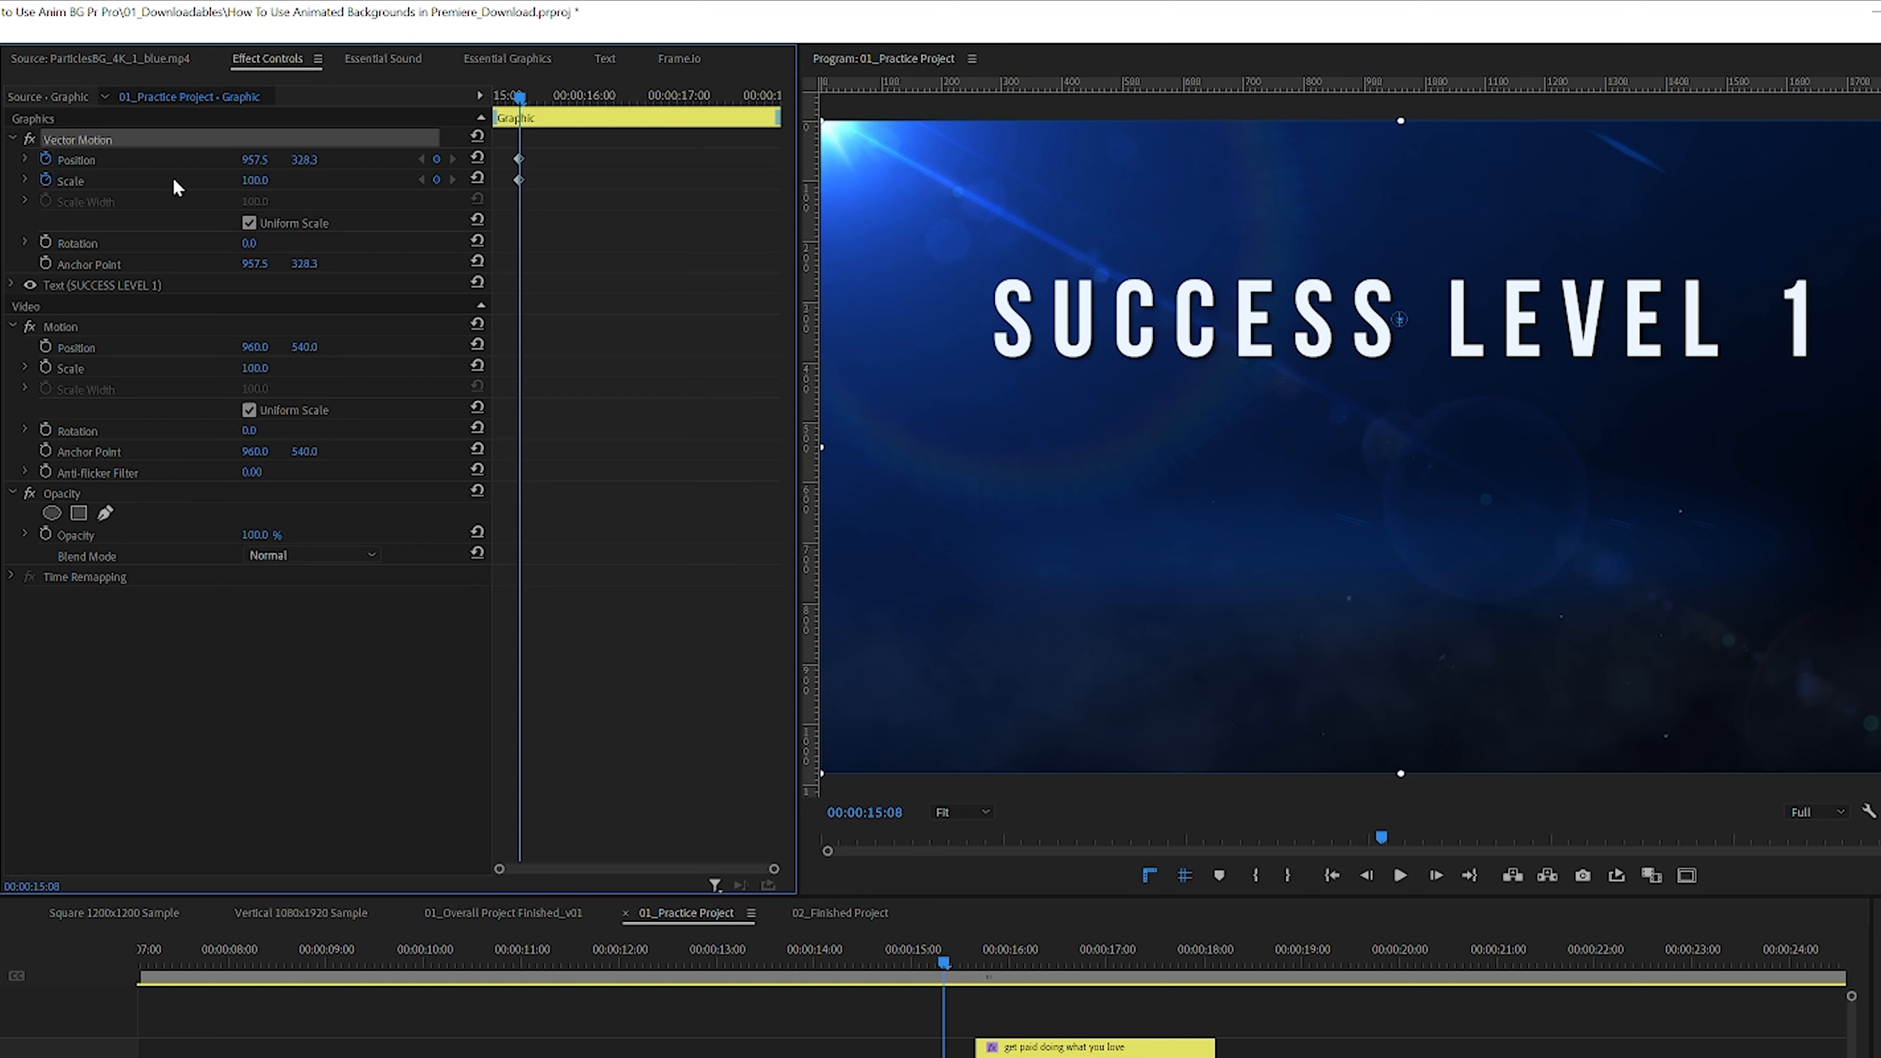
Step: Move the title's Vector Motion anchor point to the centre of the text
click(88, 263)
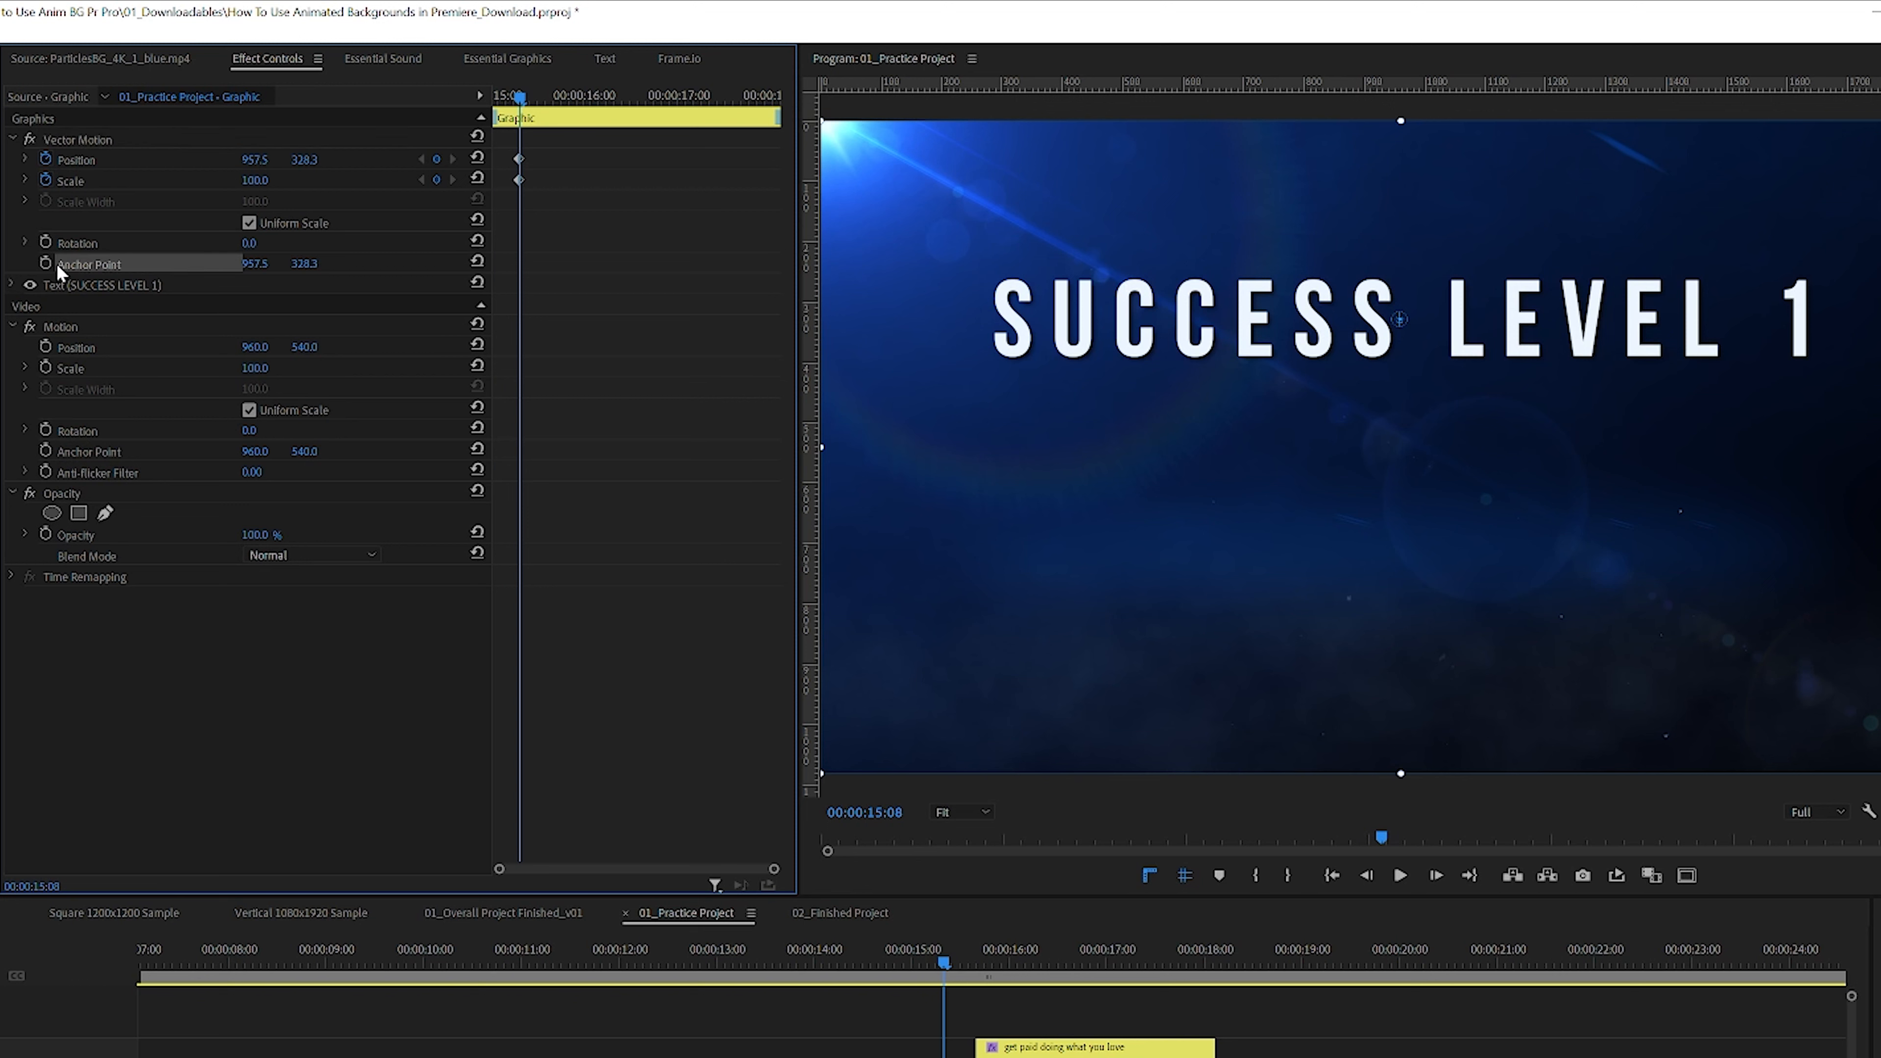
mouse_move(1399, 319)
mouse_down()
mouse_move(1386, 387)
mouse_move(1453, 407)
mouse_move(1541, 495)
mouse_move(1382, 359)
mouse_move(1399, 324)
mouse_up()
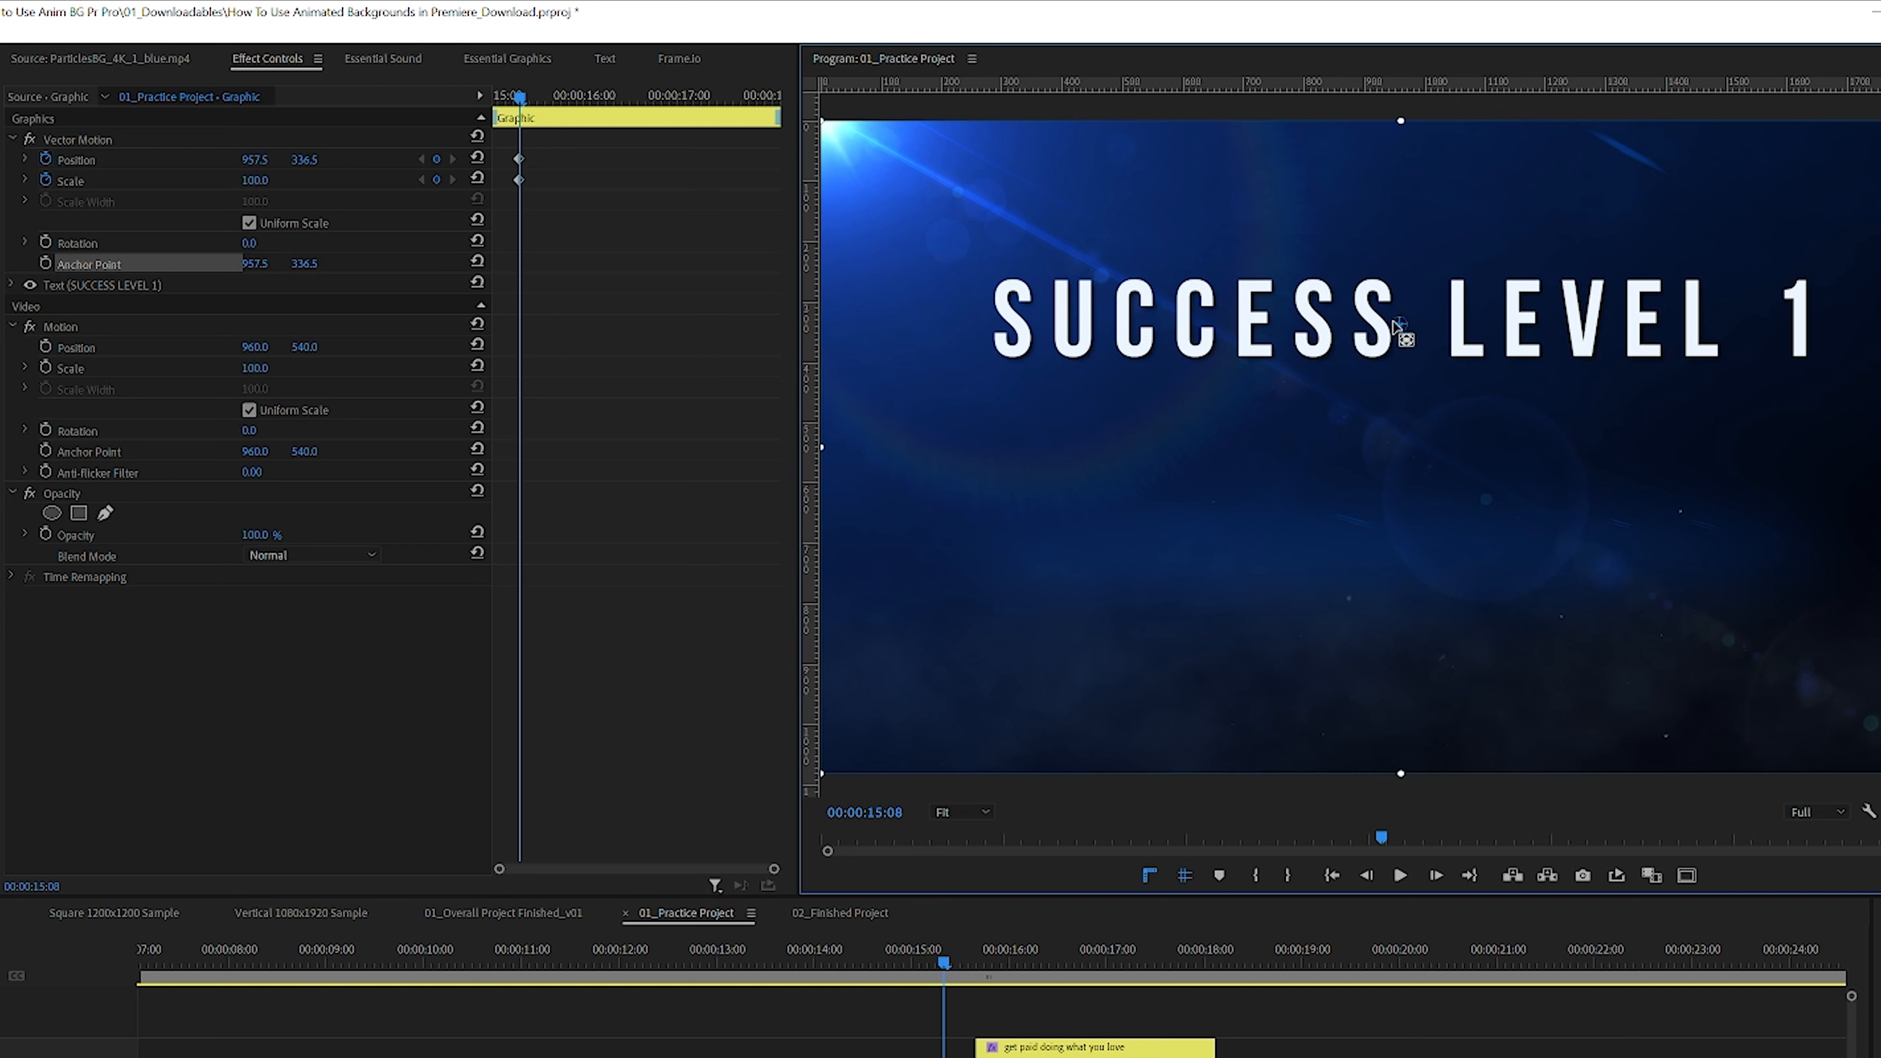
drag(1401, 323, 1403, 320)
Step: At 00:00:15:01, set the title's scale to 1408
drag(521, 97, 496, 96)
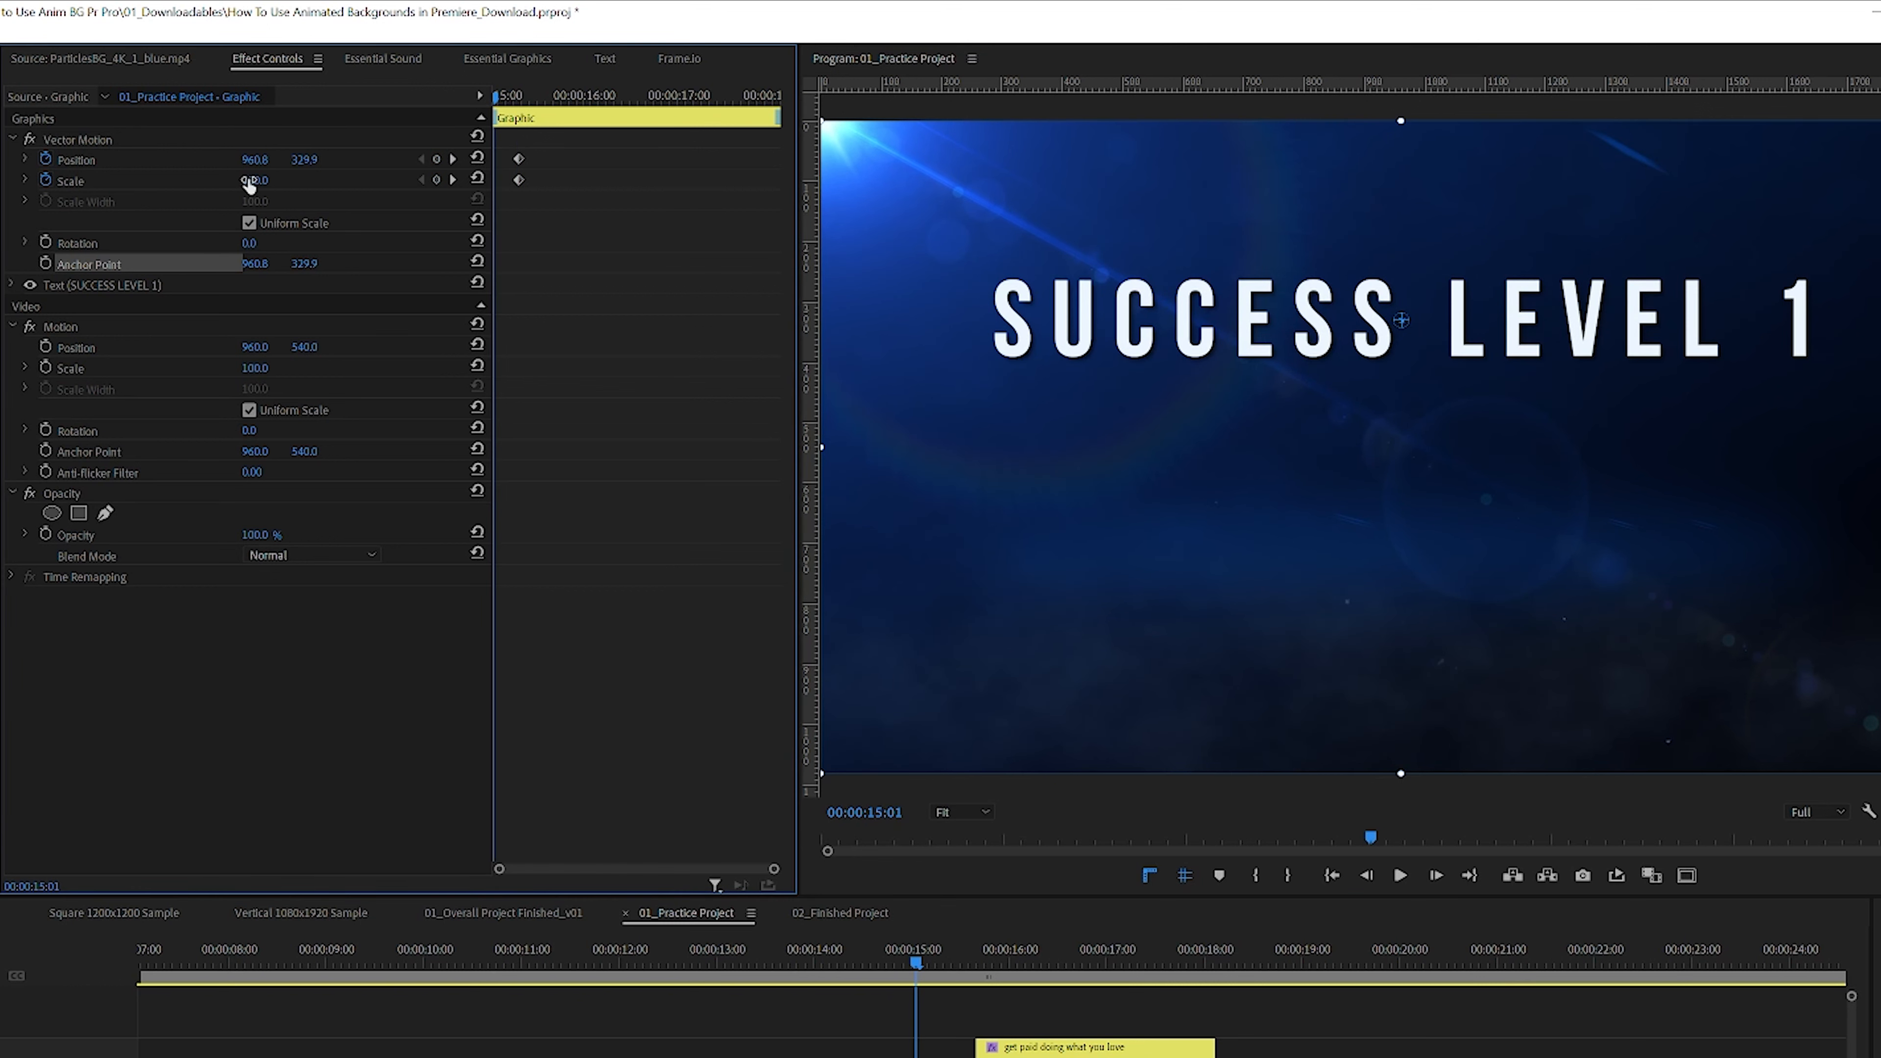
drag(255, 181, 1204, 180)
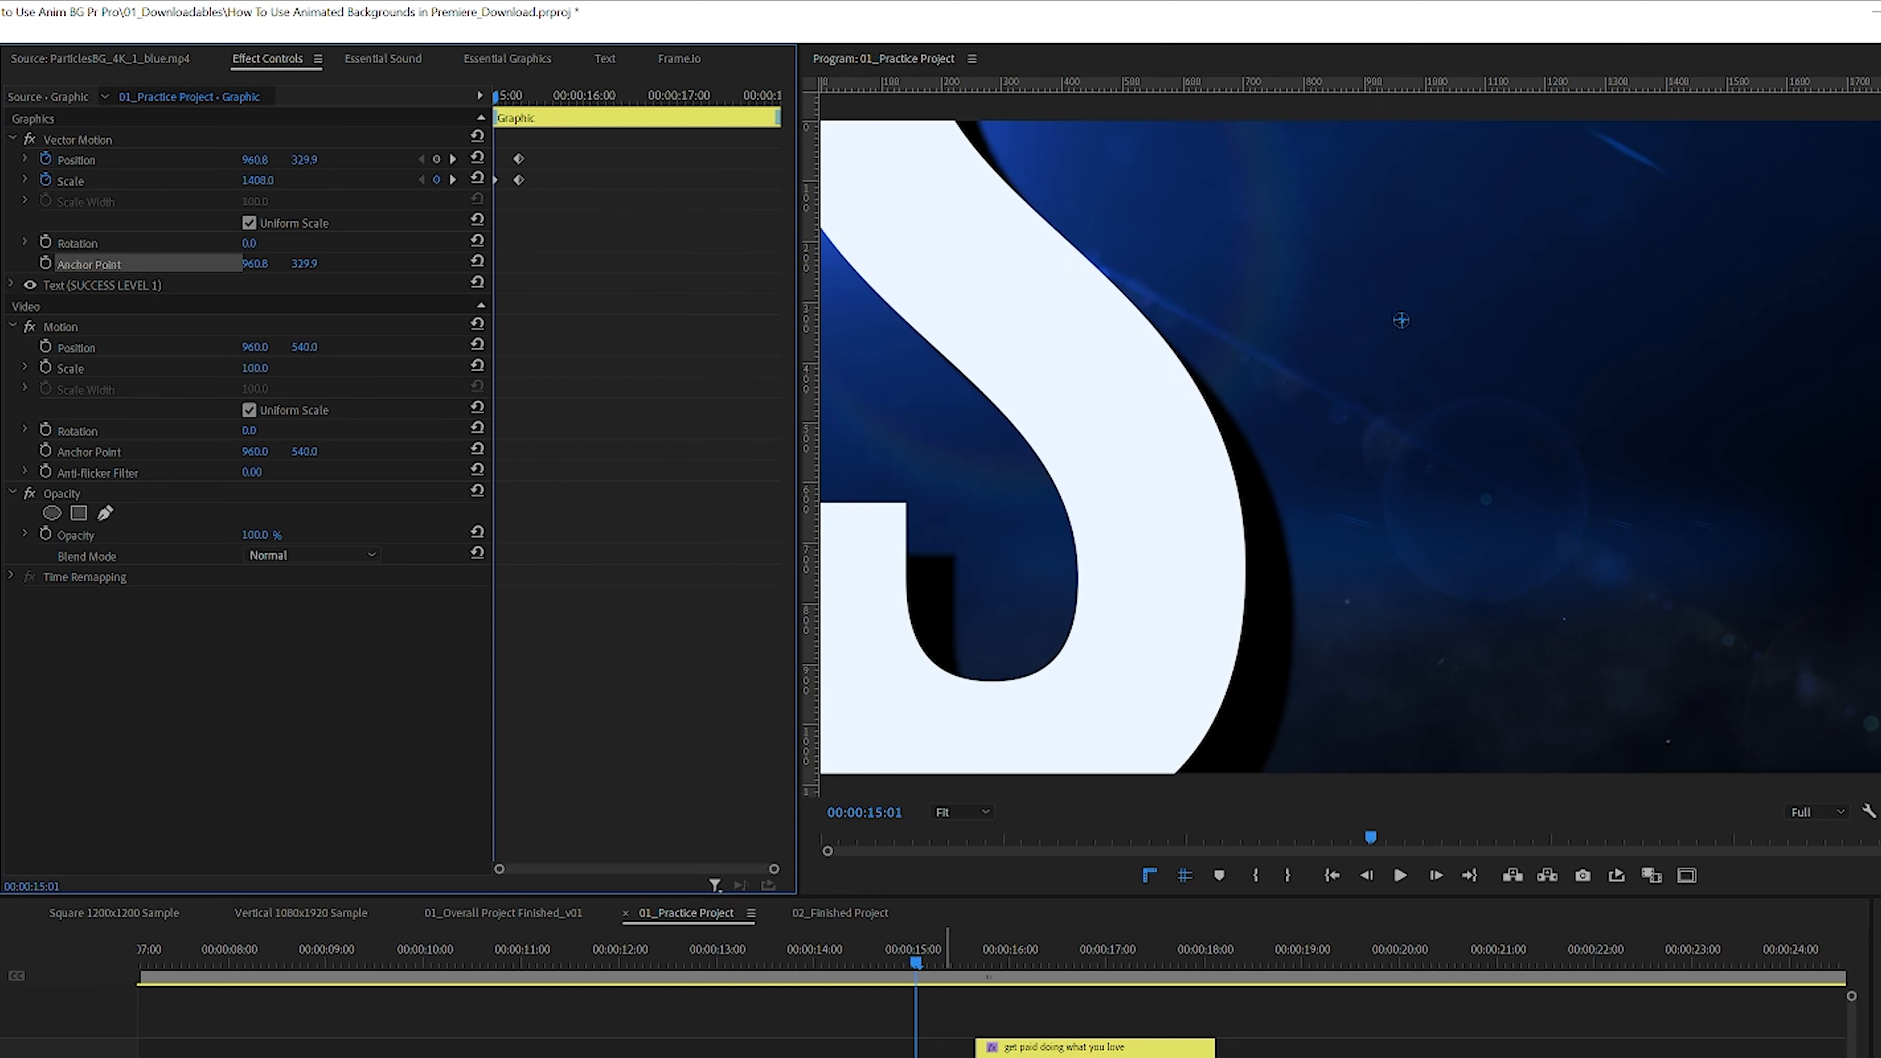
click(1055, 1019)
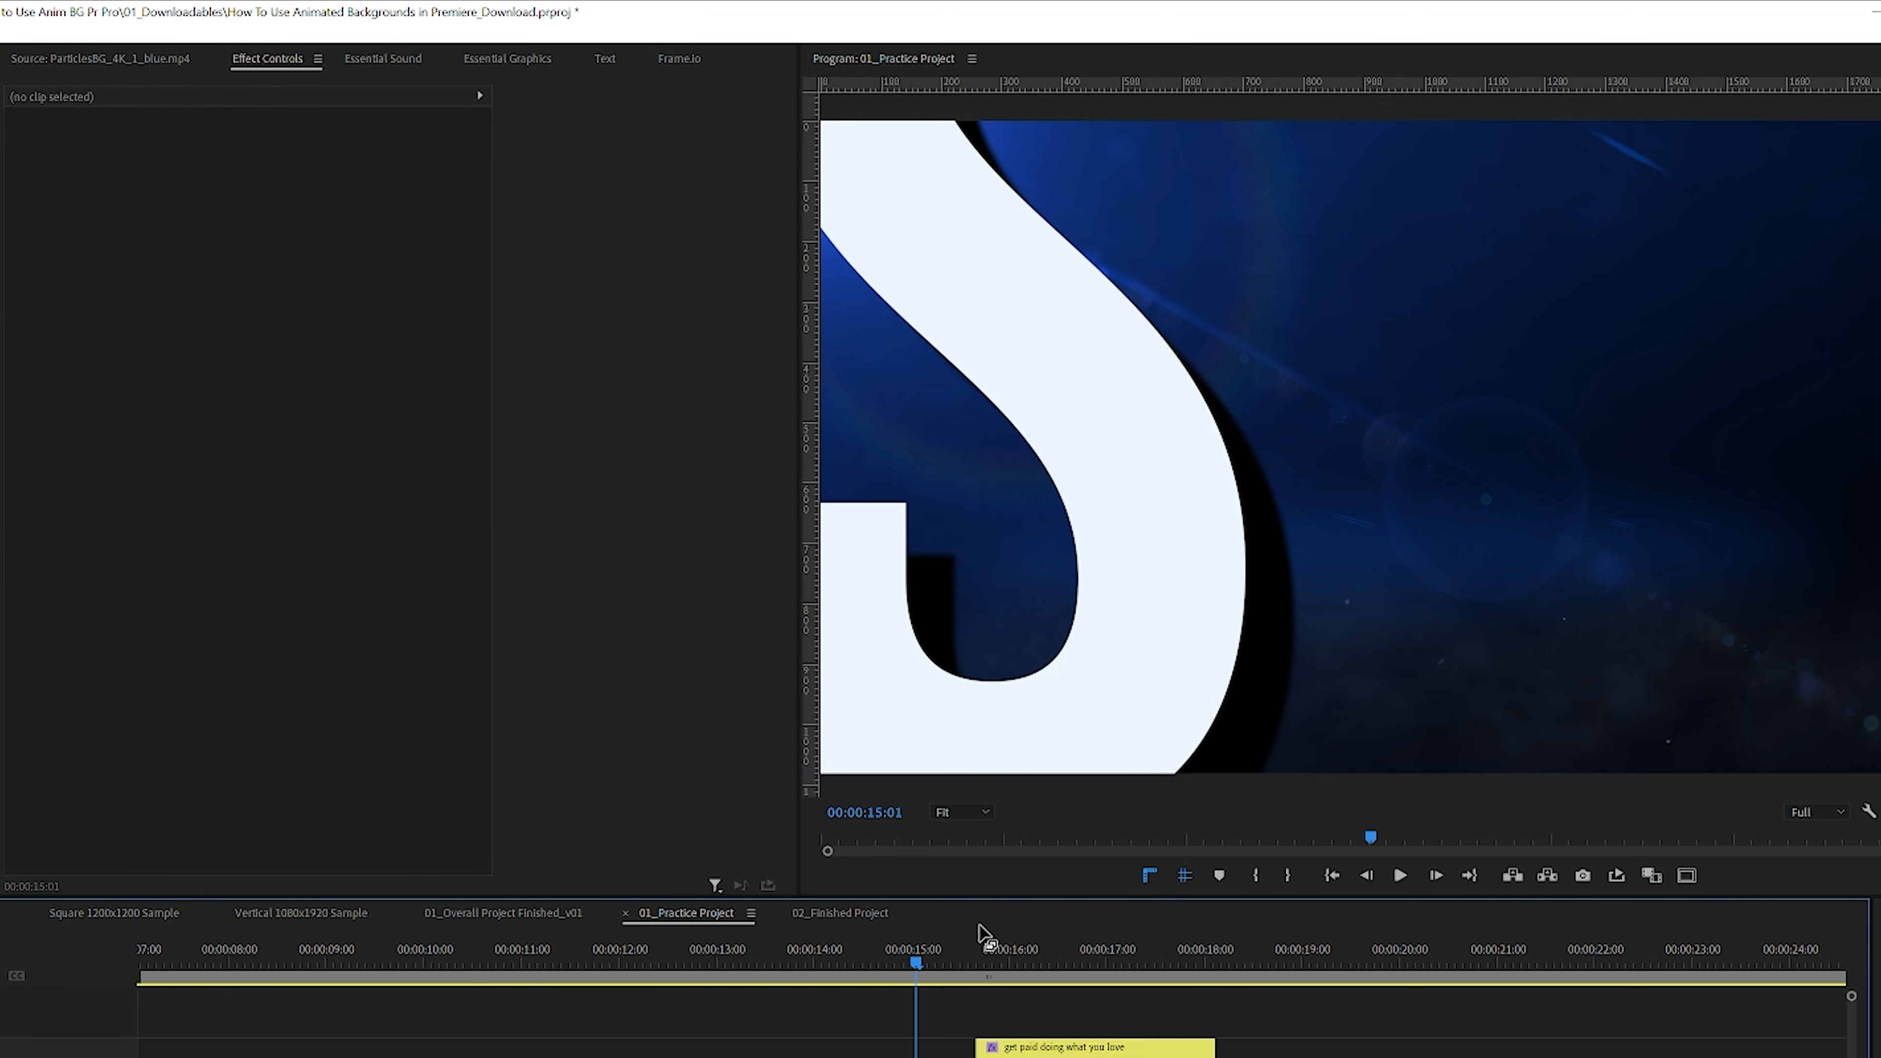
Step: Apply a default dissolve transition to the start of the title clip and preview the zoom-in
key(ctrl+alt+w)
drag(1008, 1057, 960, 1057)
drag(916, 962, 901, 968)
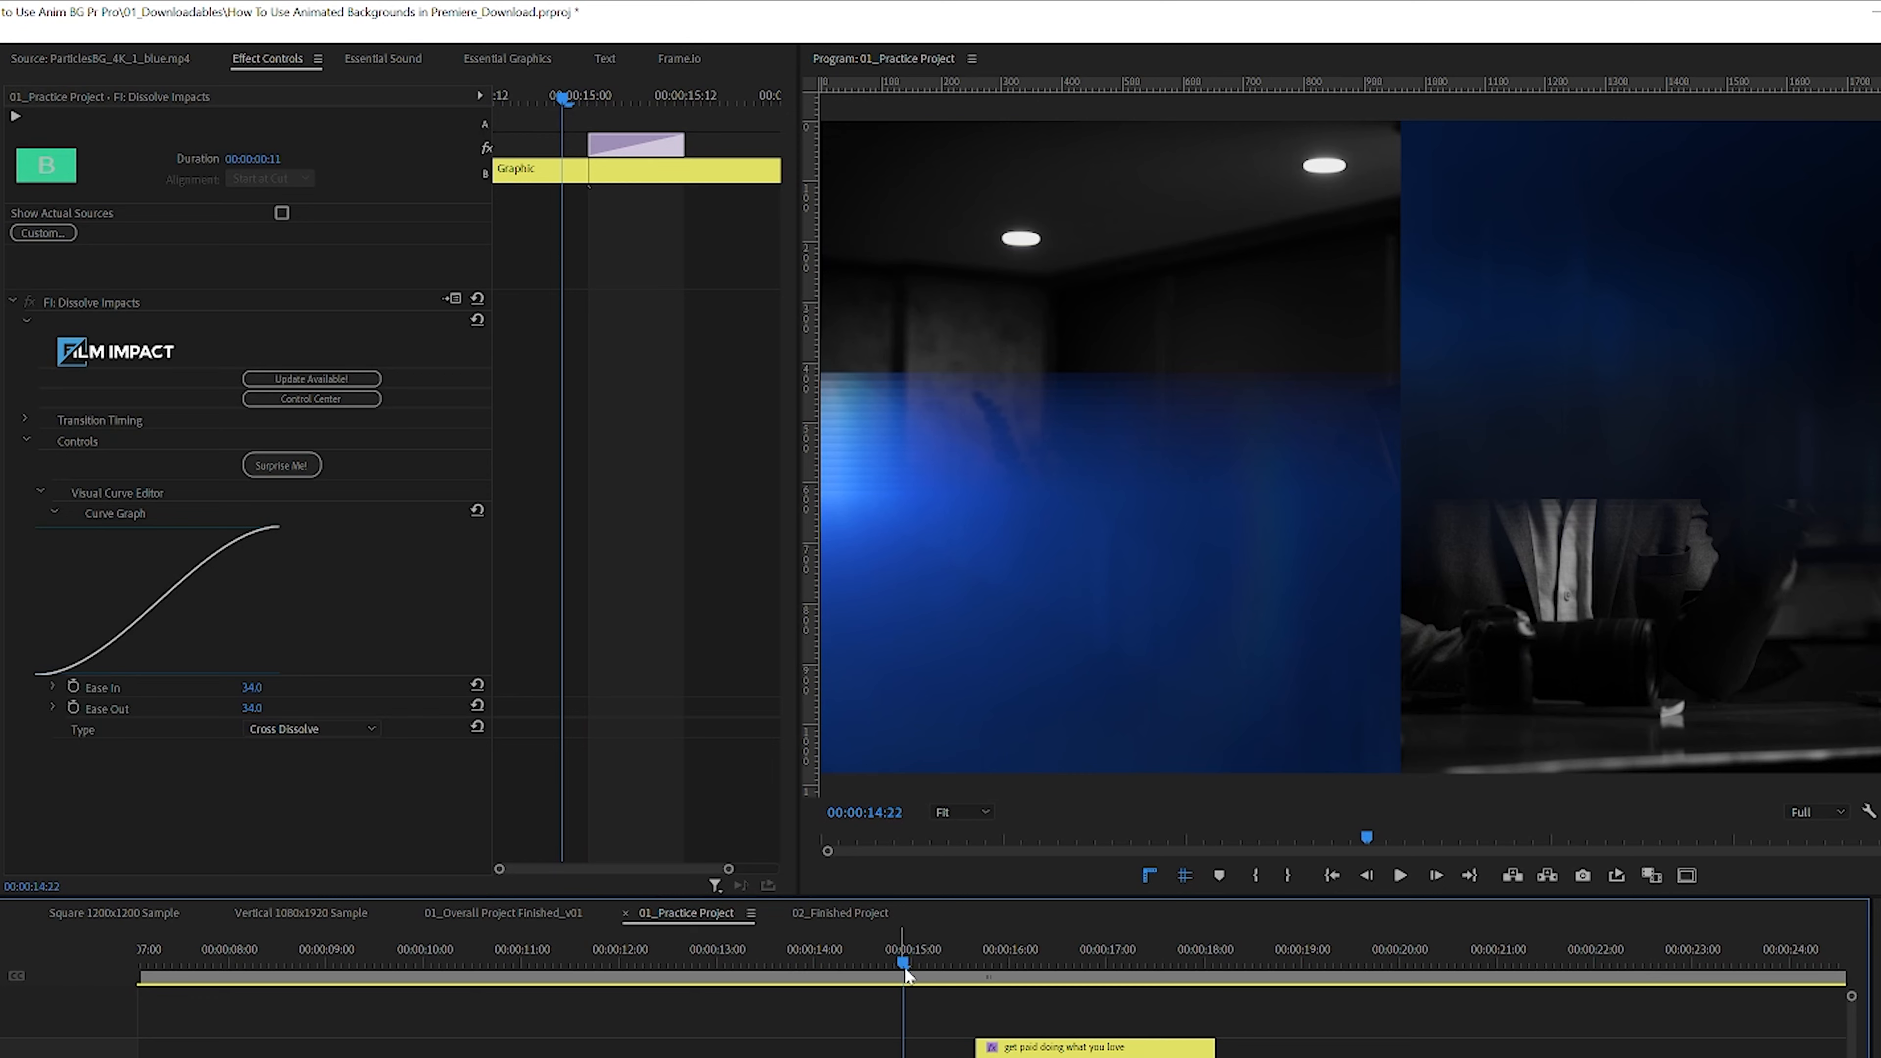
key(space)
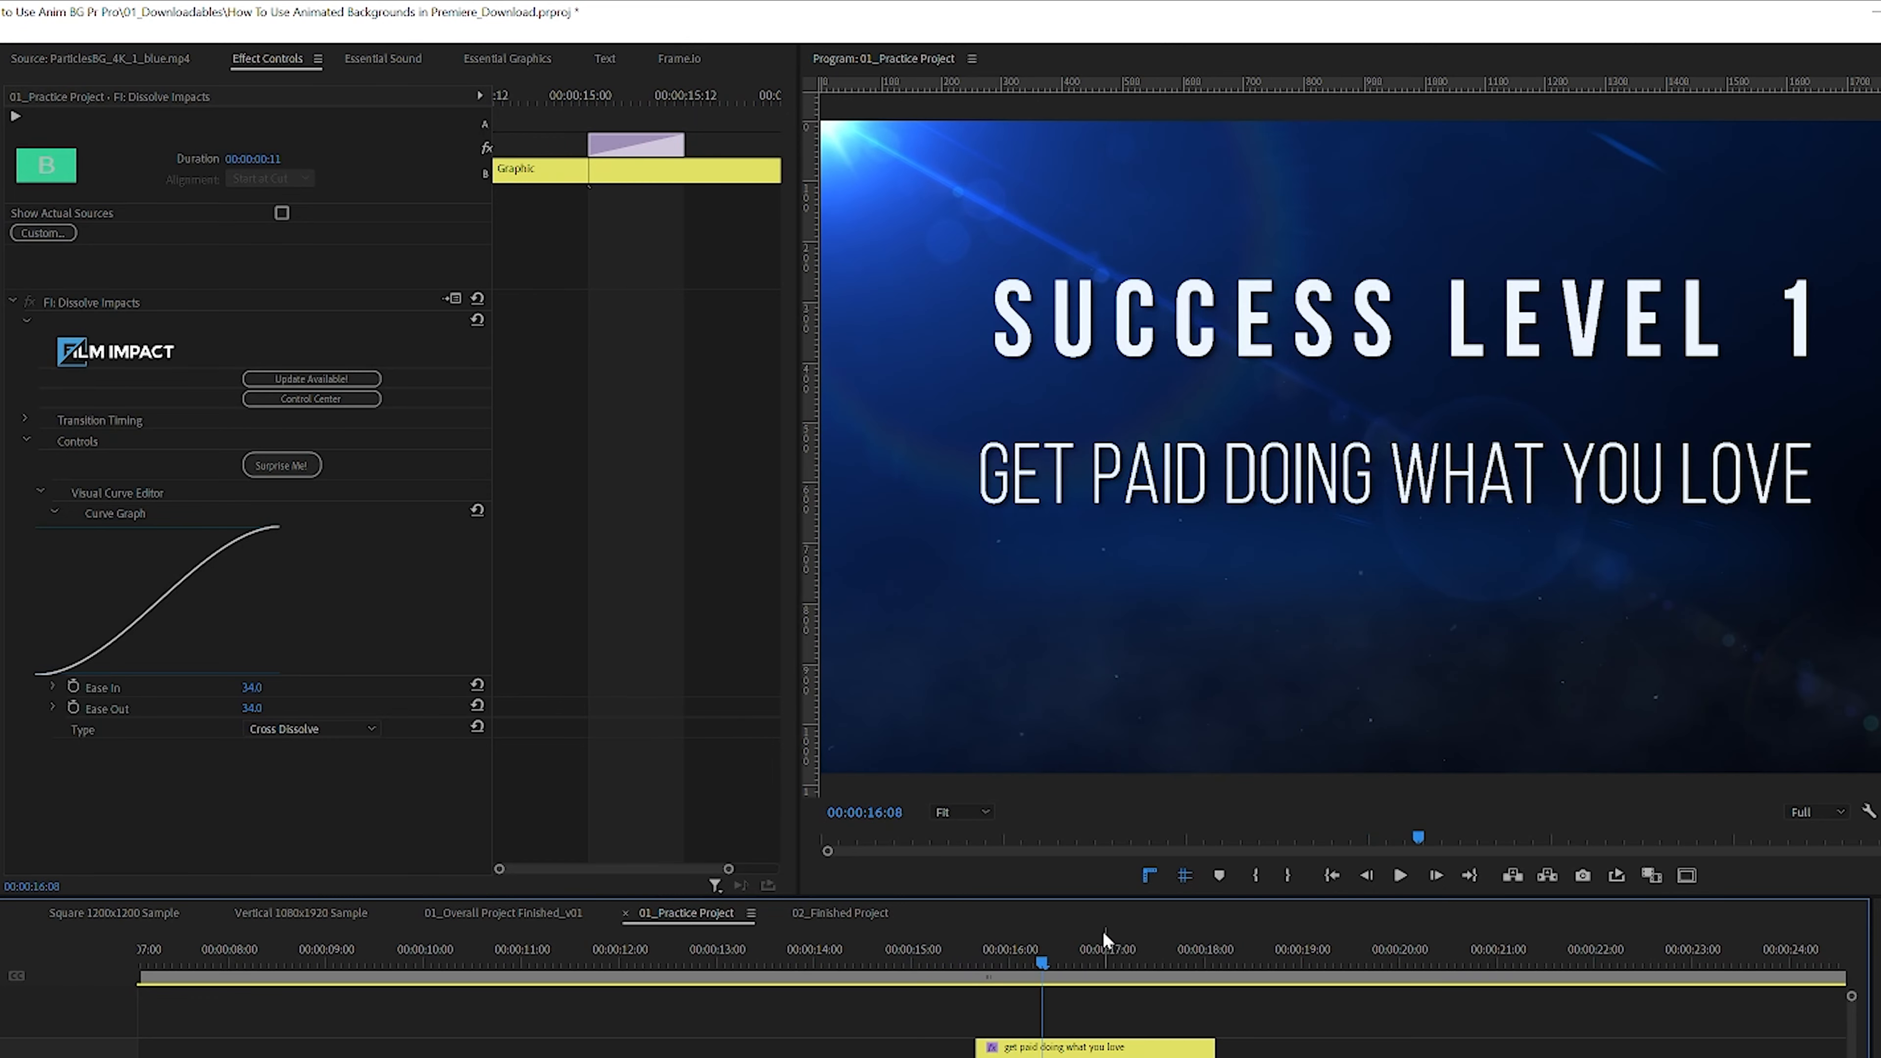
click(932, 956)
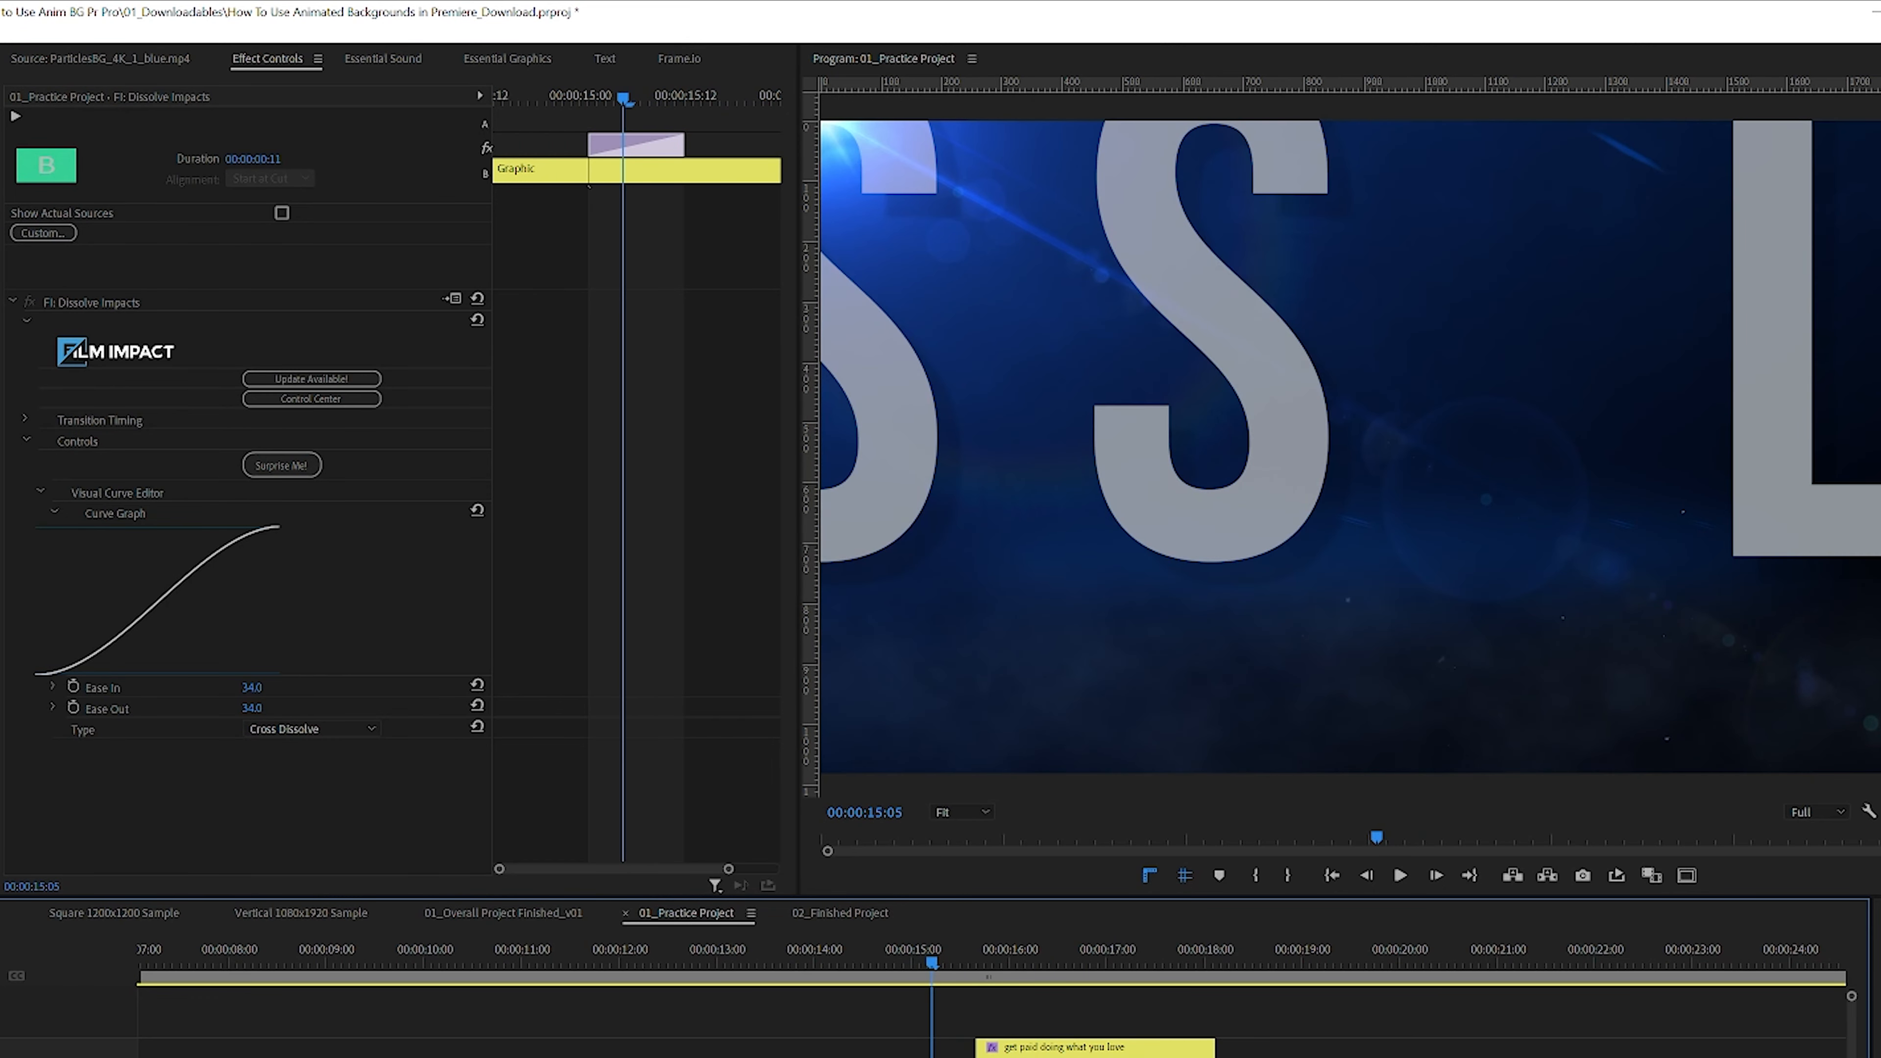
Step: Play back the title's zoom-in from just before the start of the clip
drag(921, 960, 887, 962)
key(space)
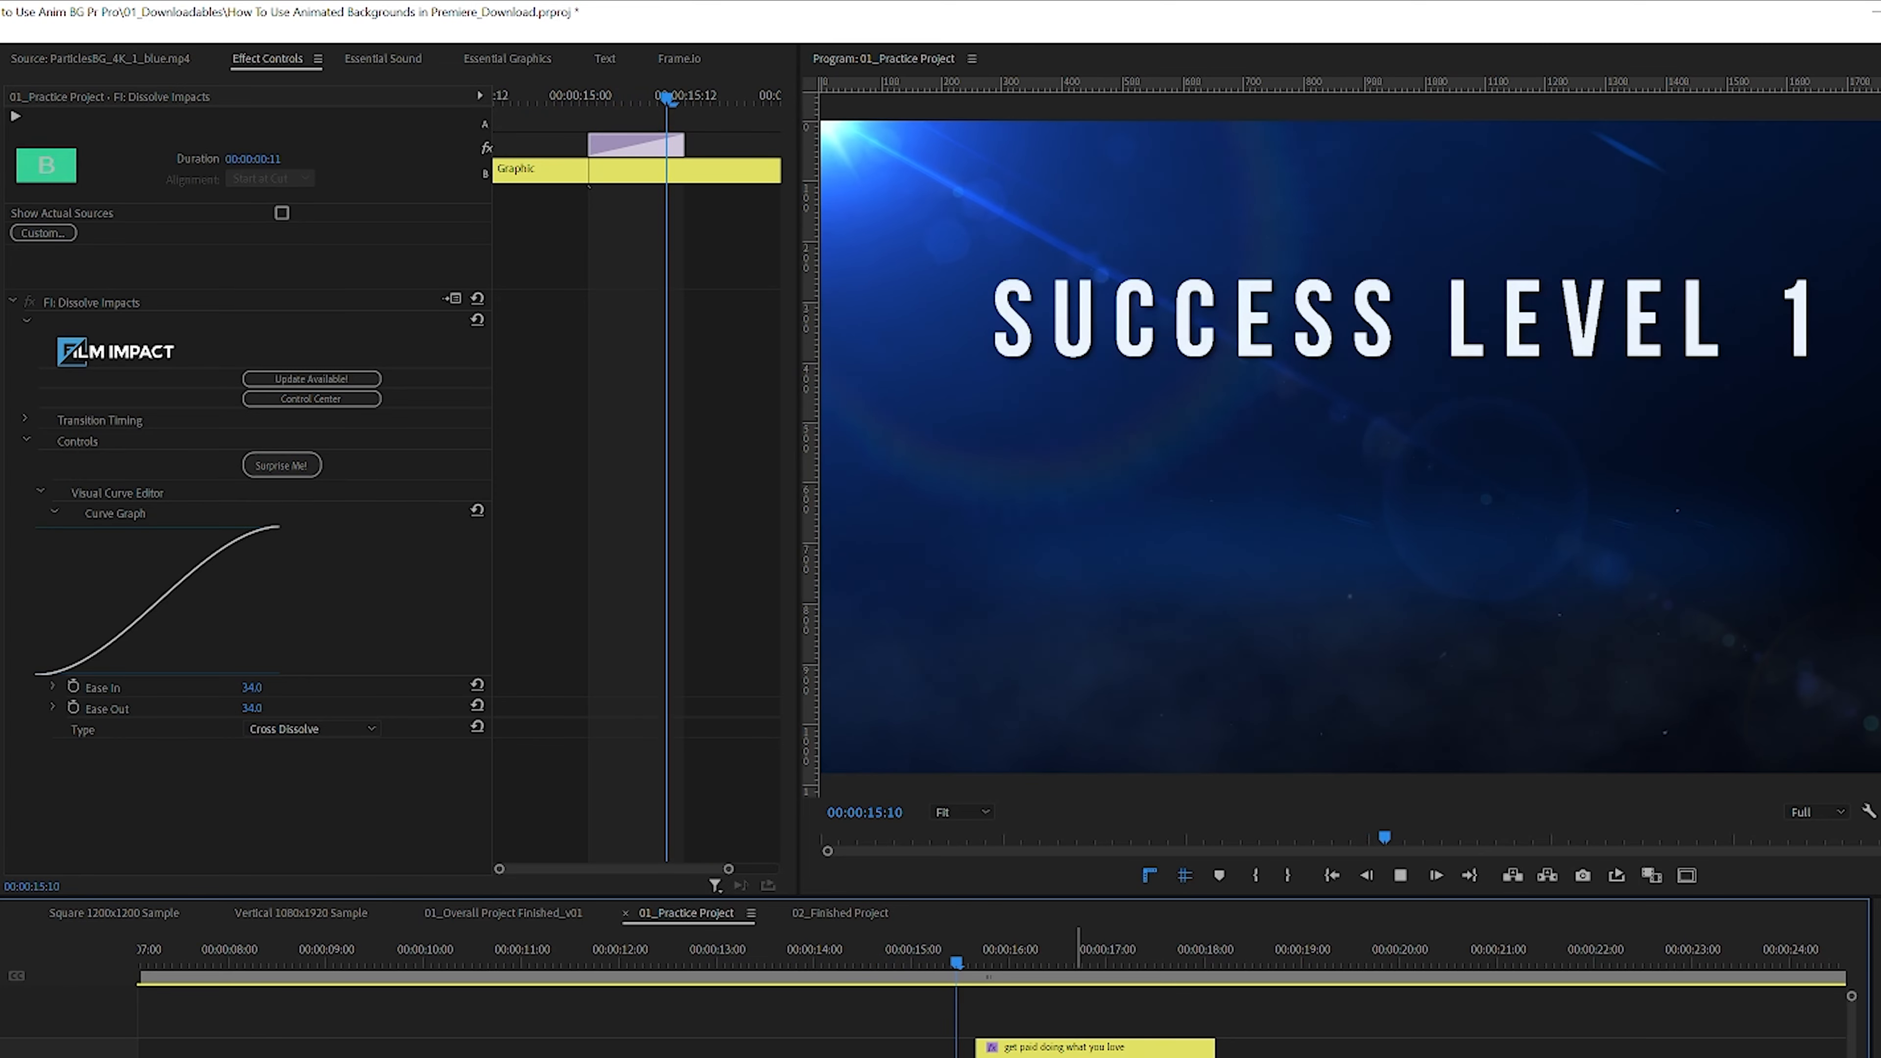
key(space)
Step: Nudge the subtitle clip later and shift the title's Position and Scale keyframes to the playhead at about 00:00:15:20
click(1055, 1049)
drag(1055, 1049, 1073, 1049)
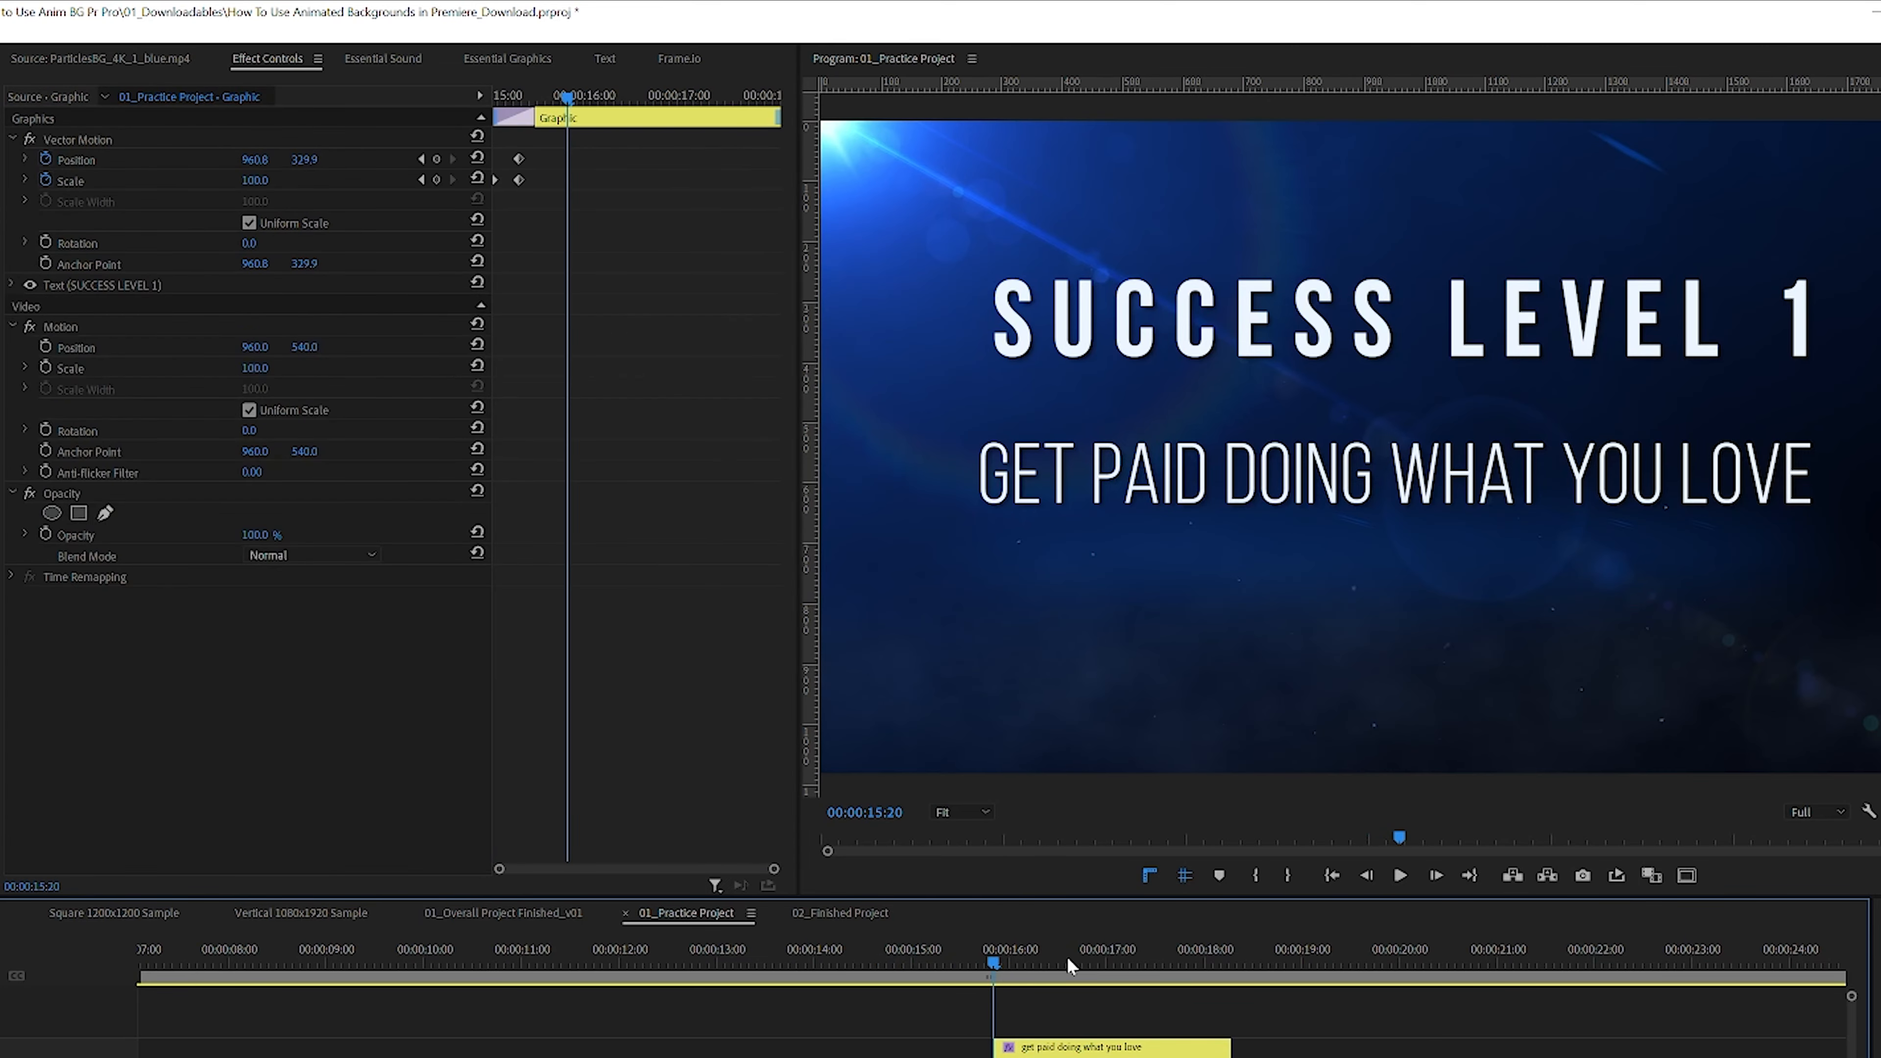
drag(534, 155, 568, 182)
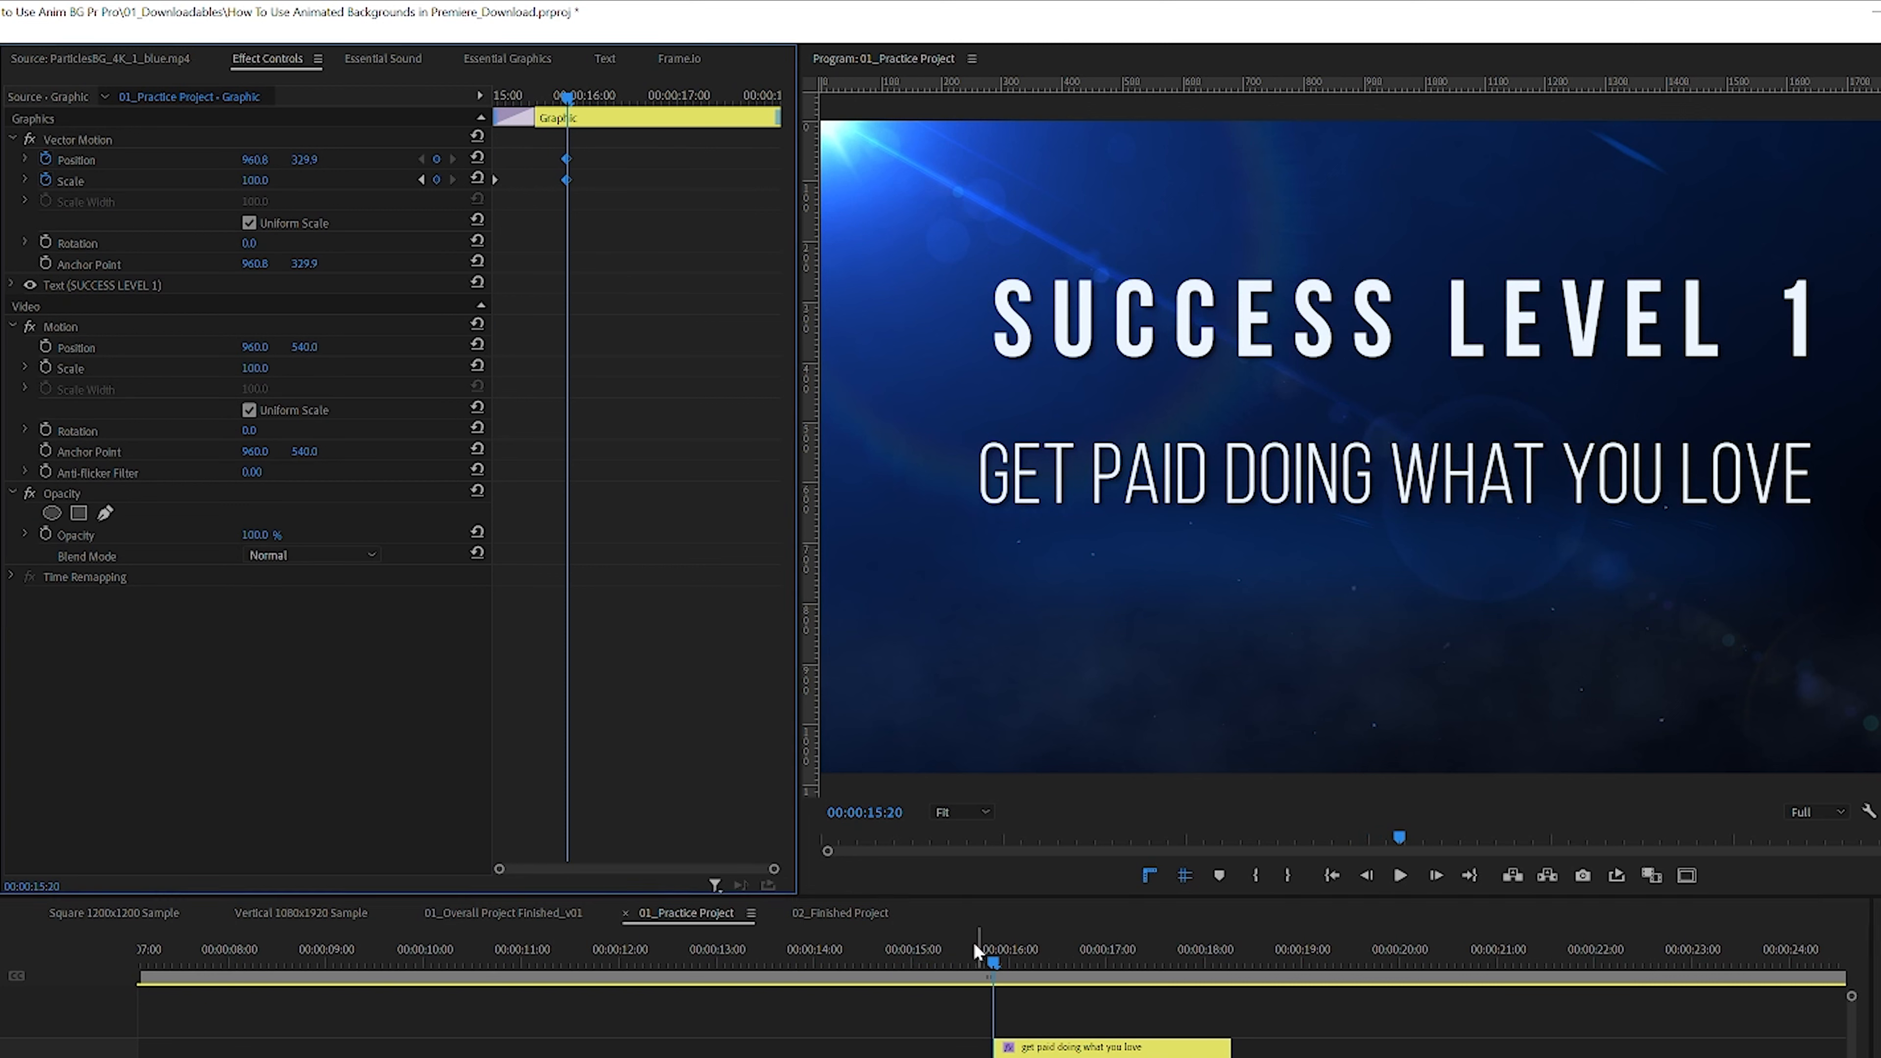
click(918, 953)
key(space)
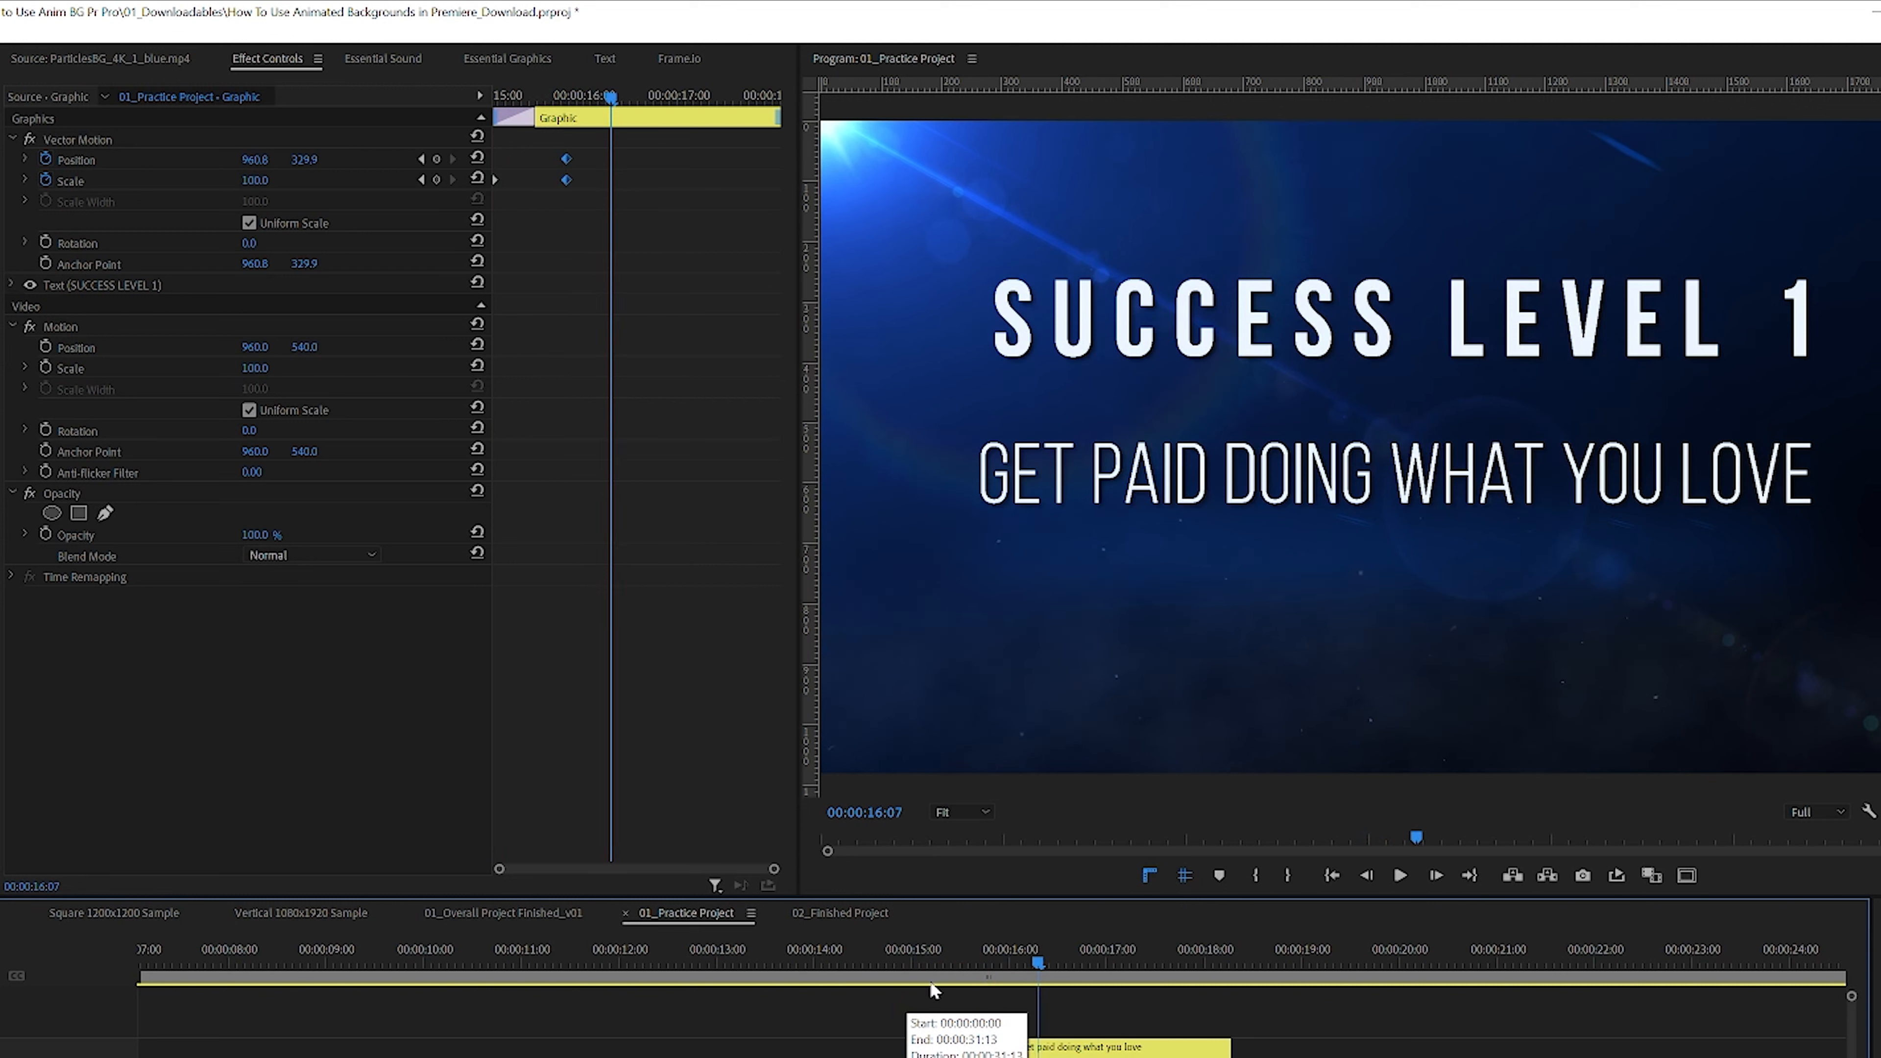
Step: Move the title's Position and Scale keyframes back to about 00:00:15:14 and preview the zoom
click(953, 956)
drag(601, 149, 541, 168)
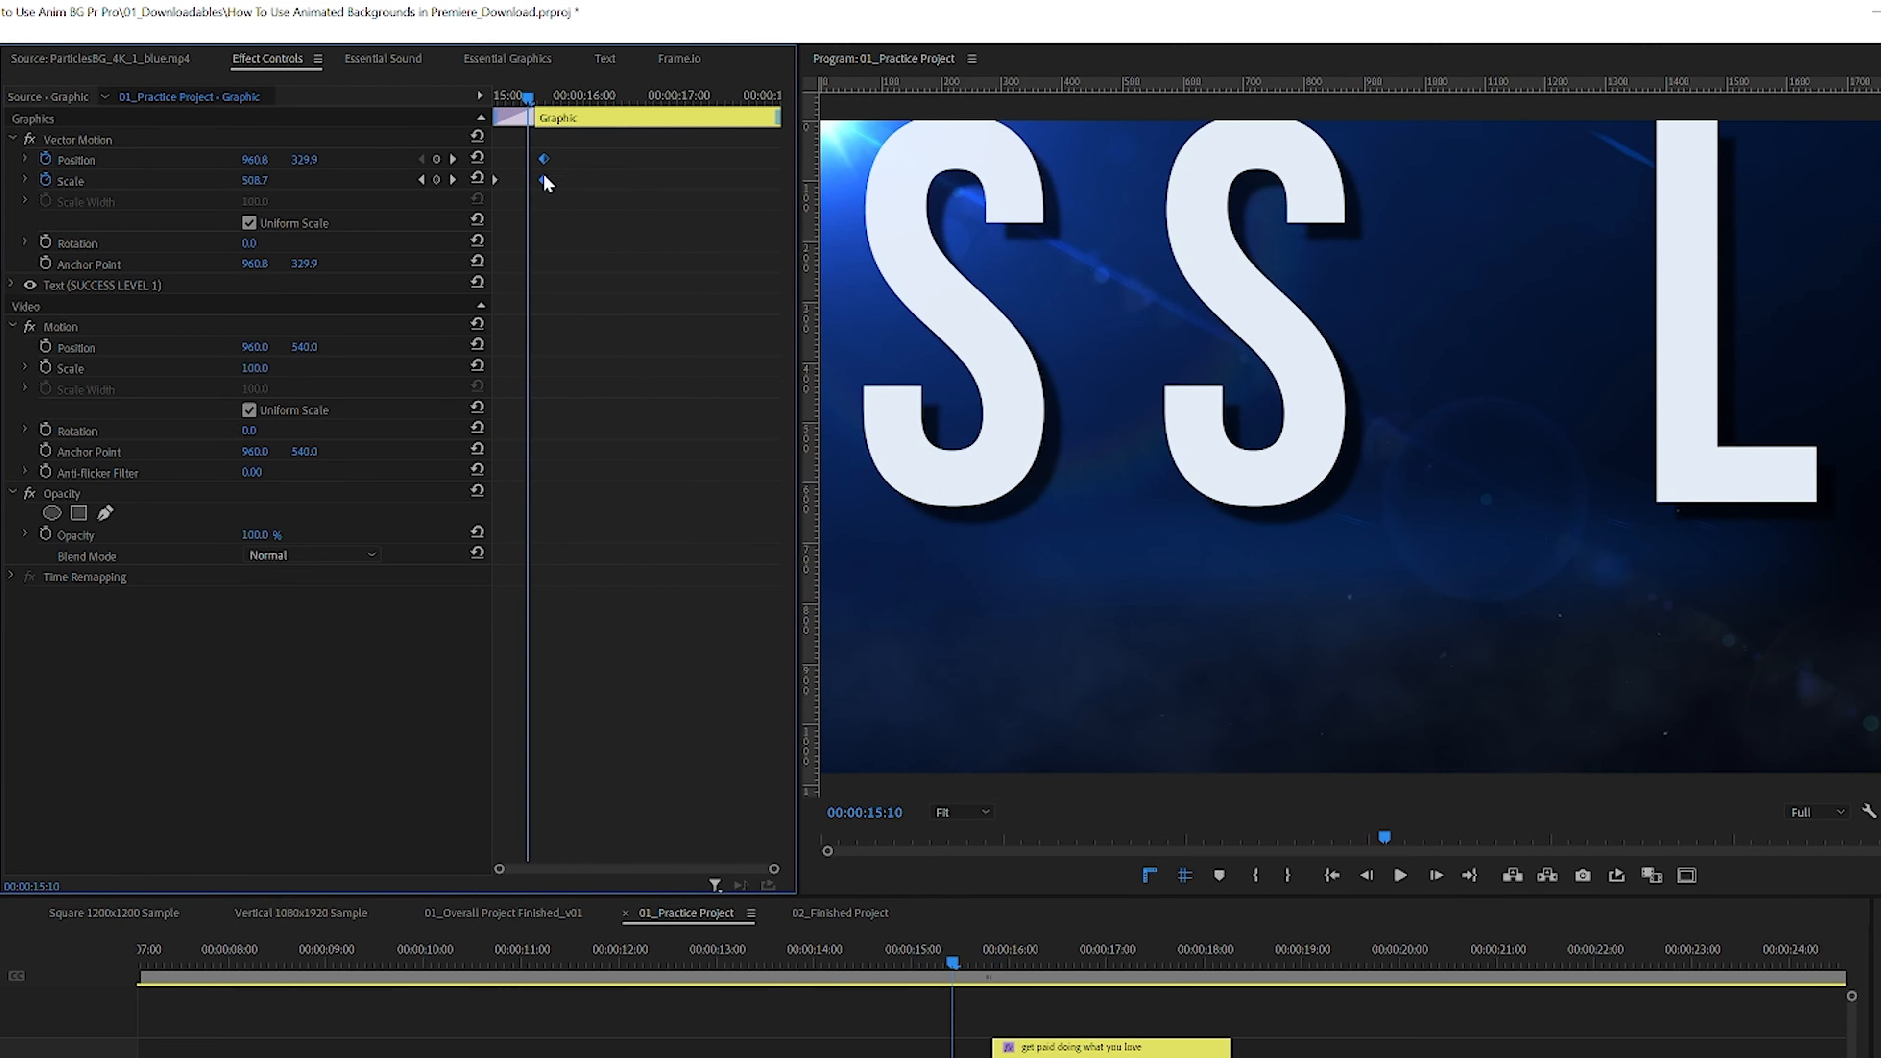
key(space)
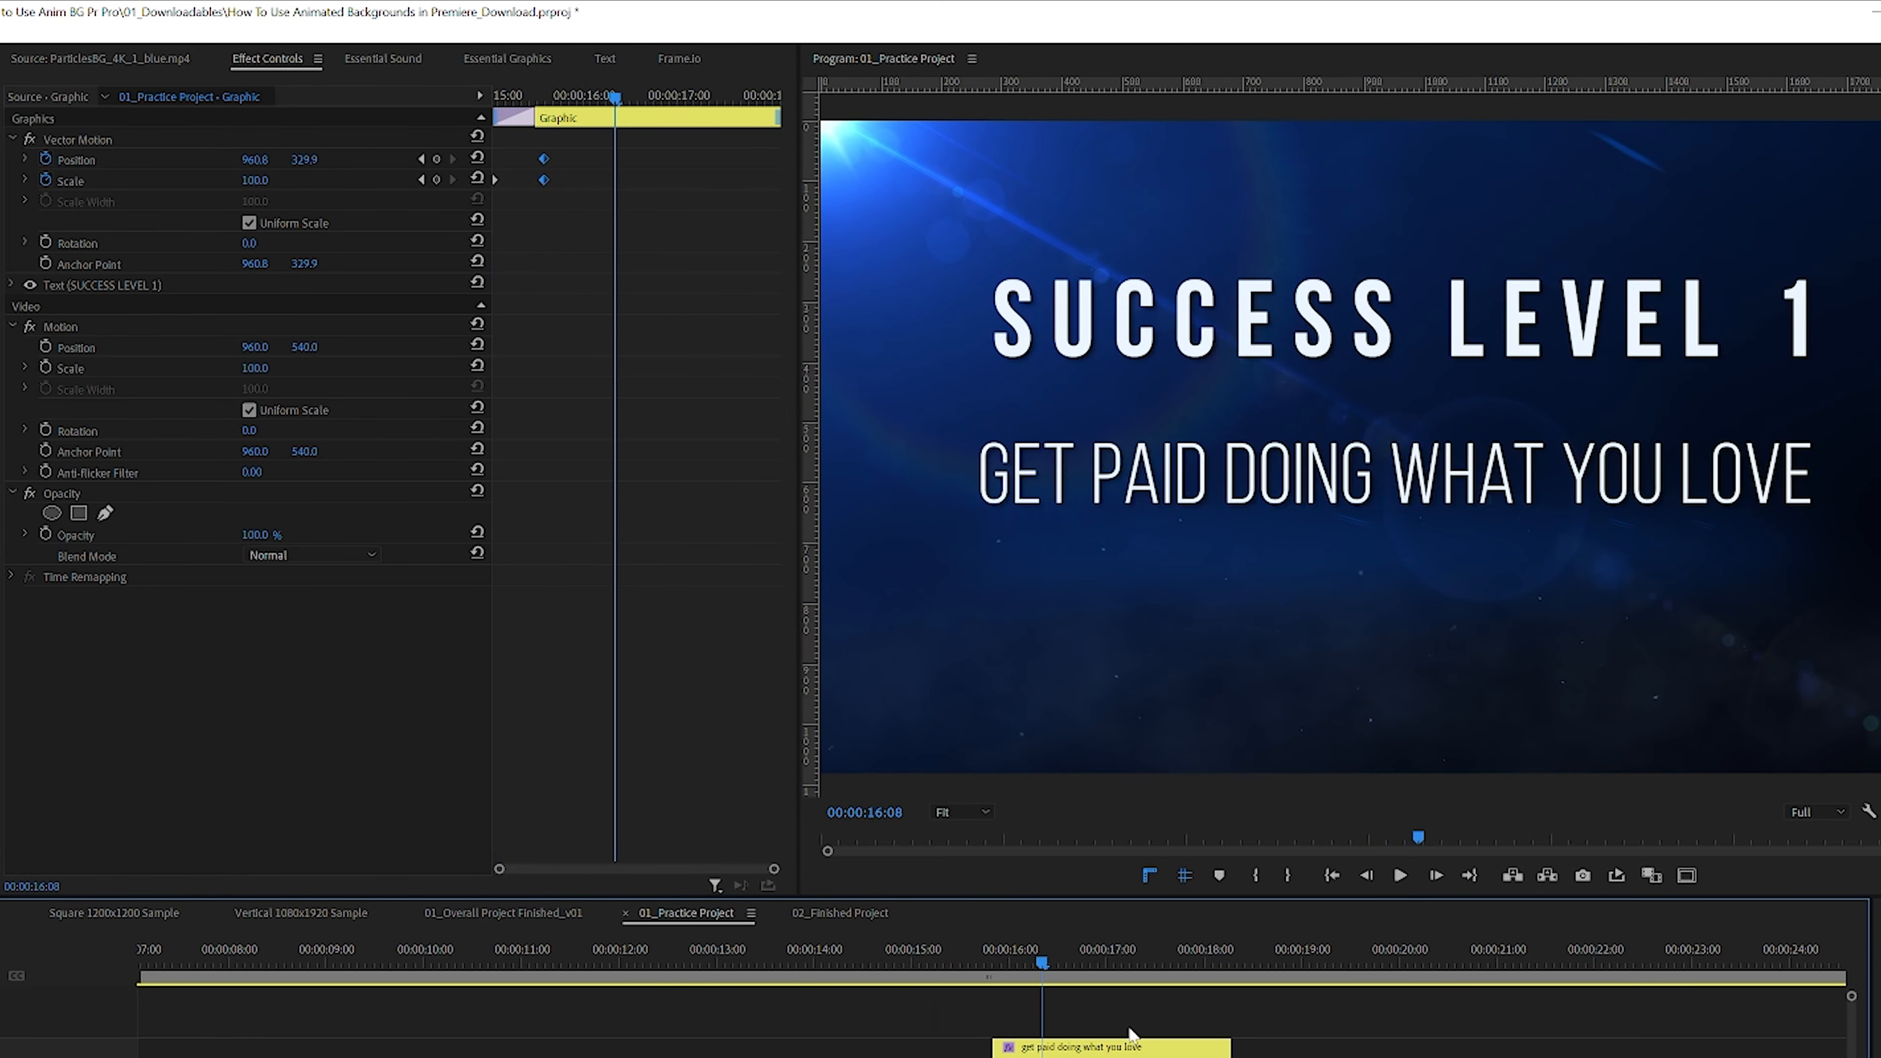
Step: Move the subtitle clip later in the timeline and scrub through the title's zoom-in
click(957, 962)
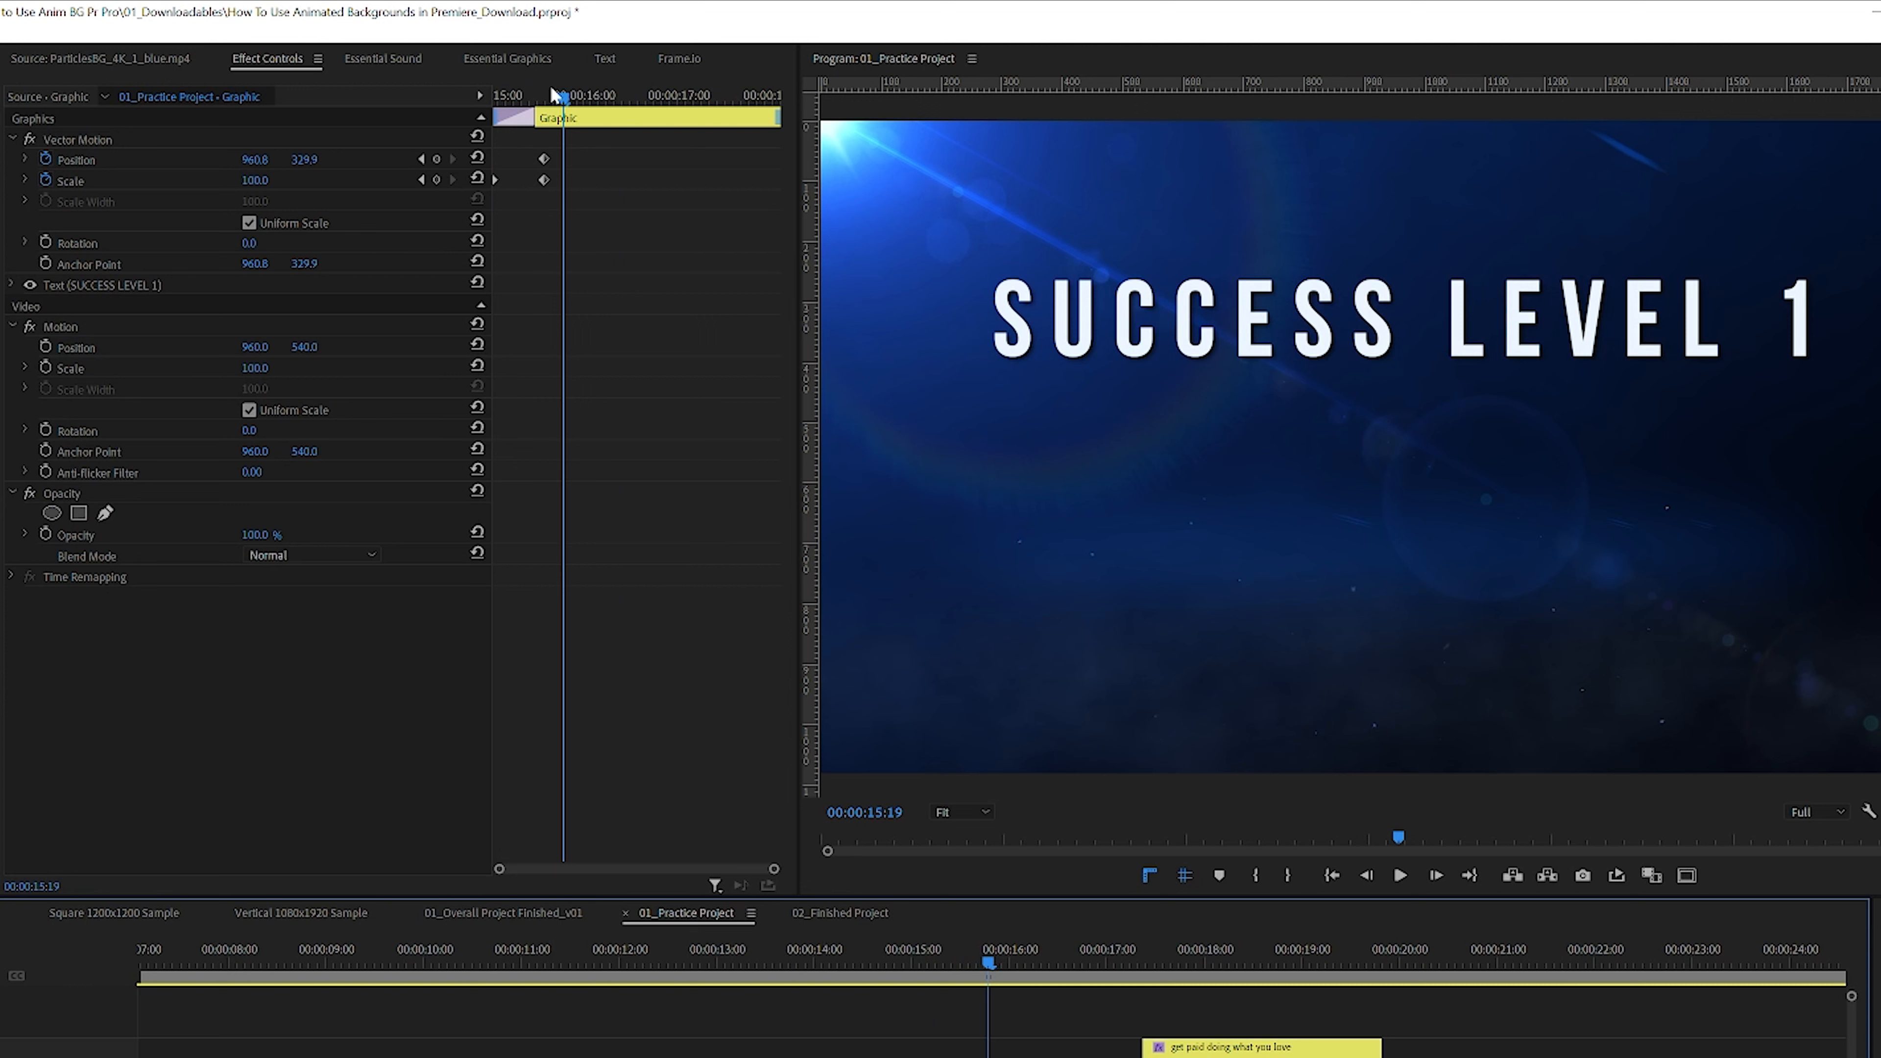
click(545, 95)
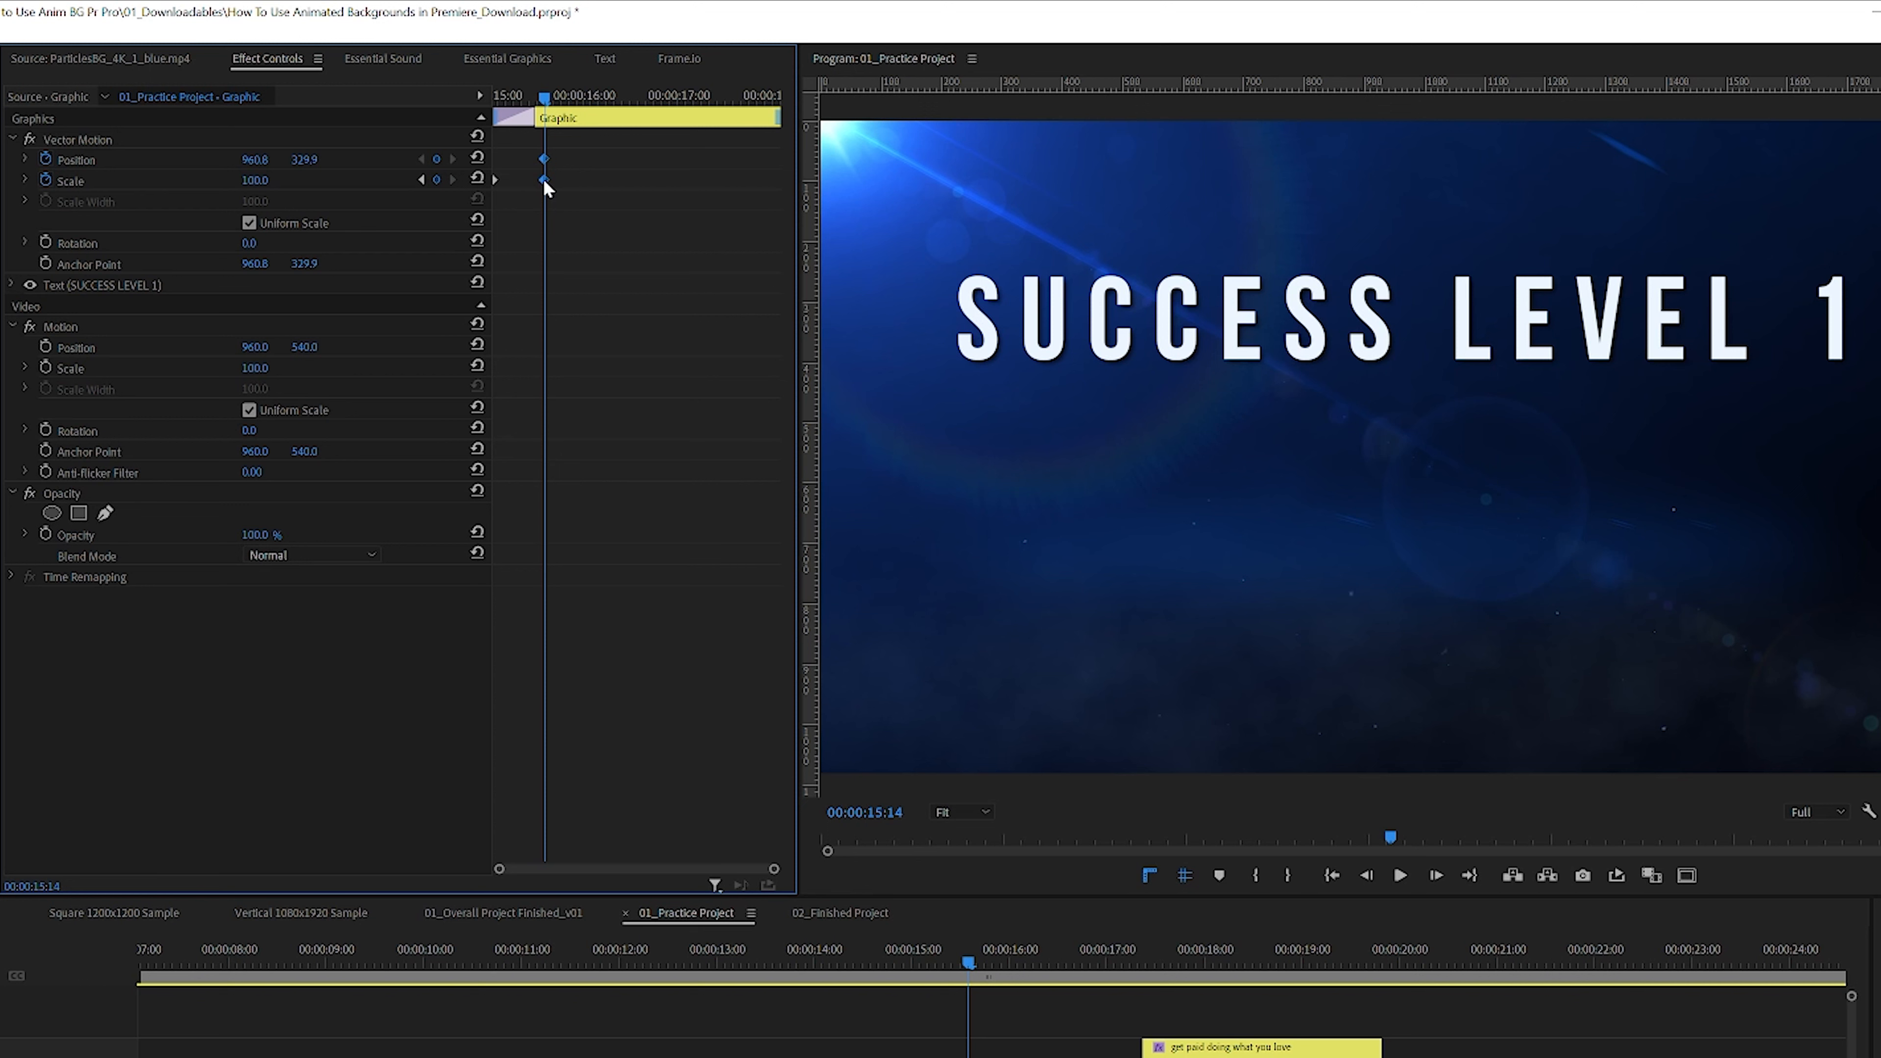
drag(546, 96, 429, 115)
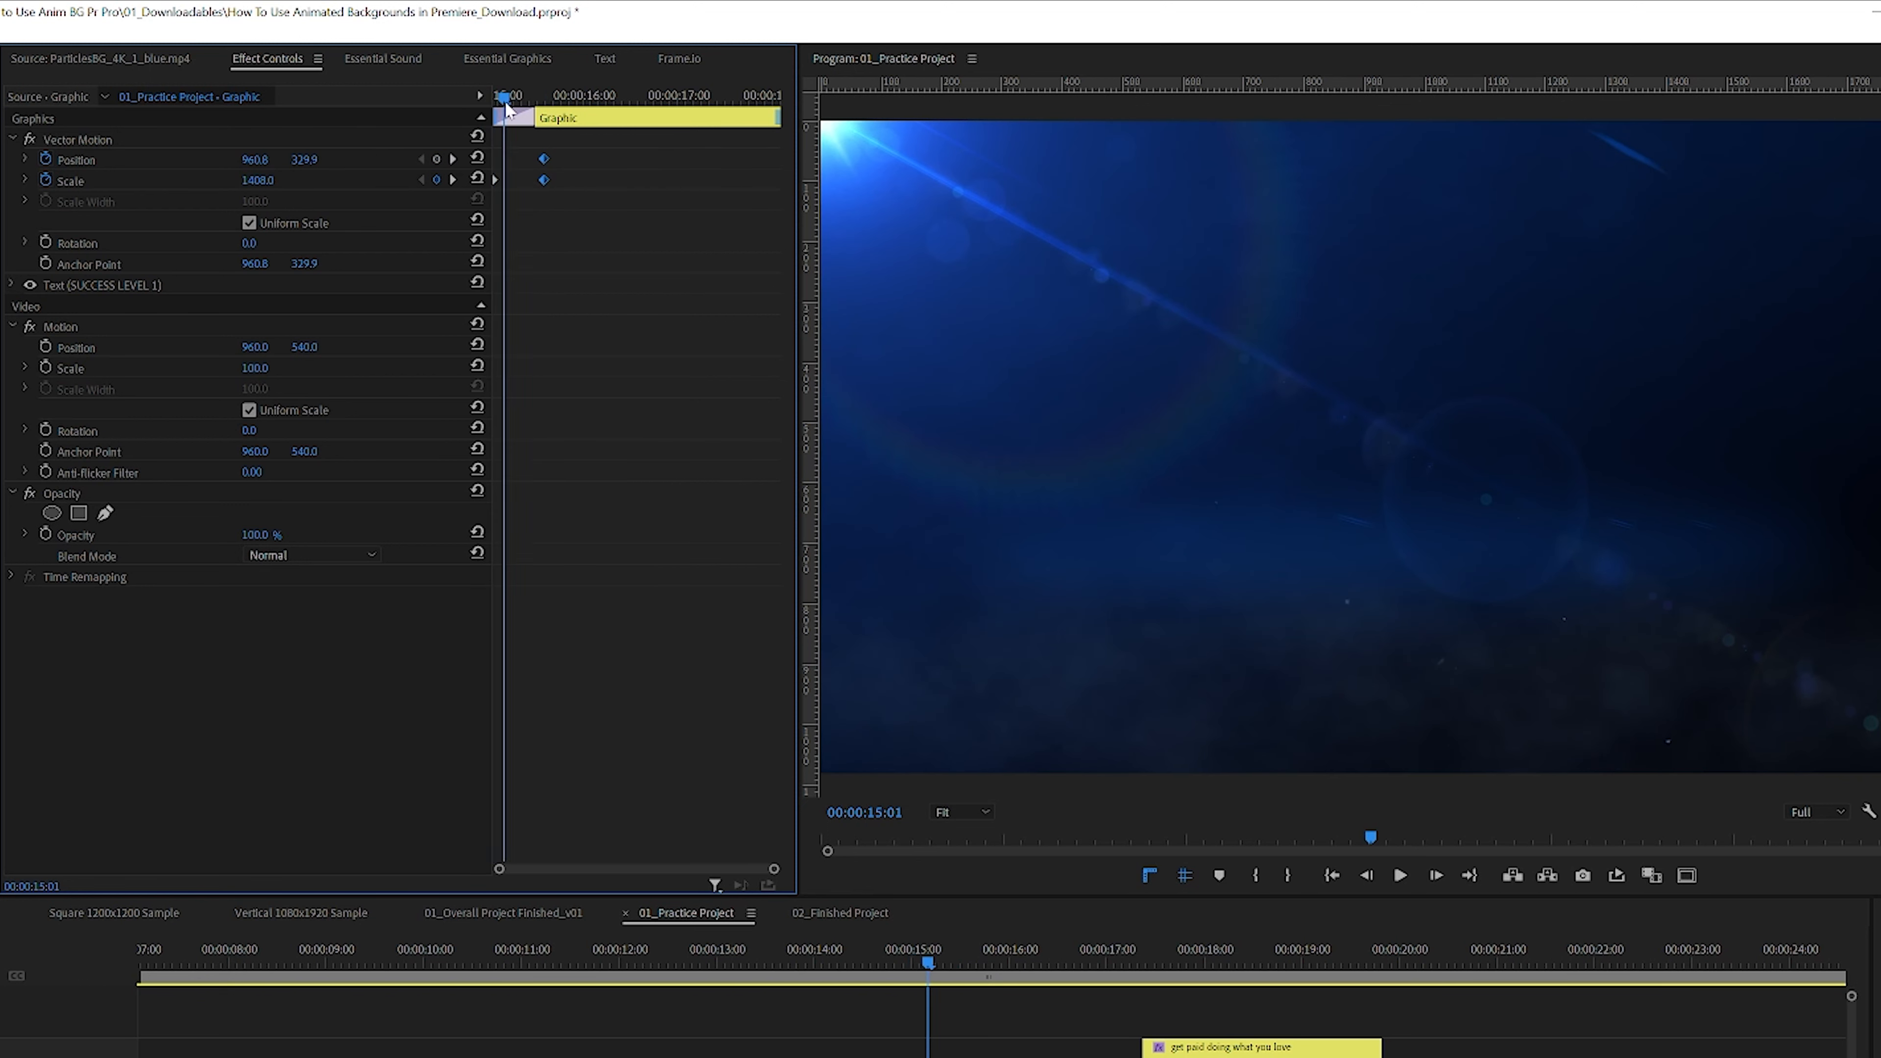
drag(507, 104, 546, 104)
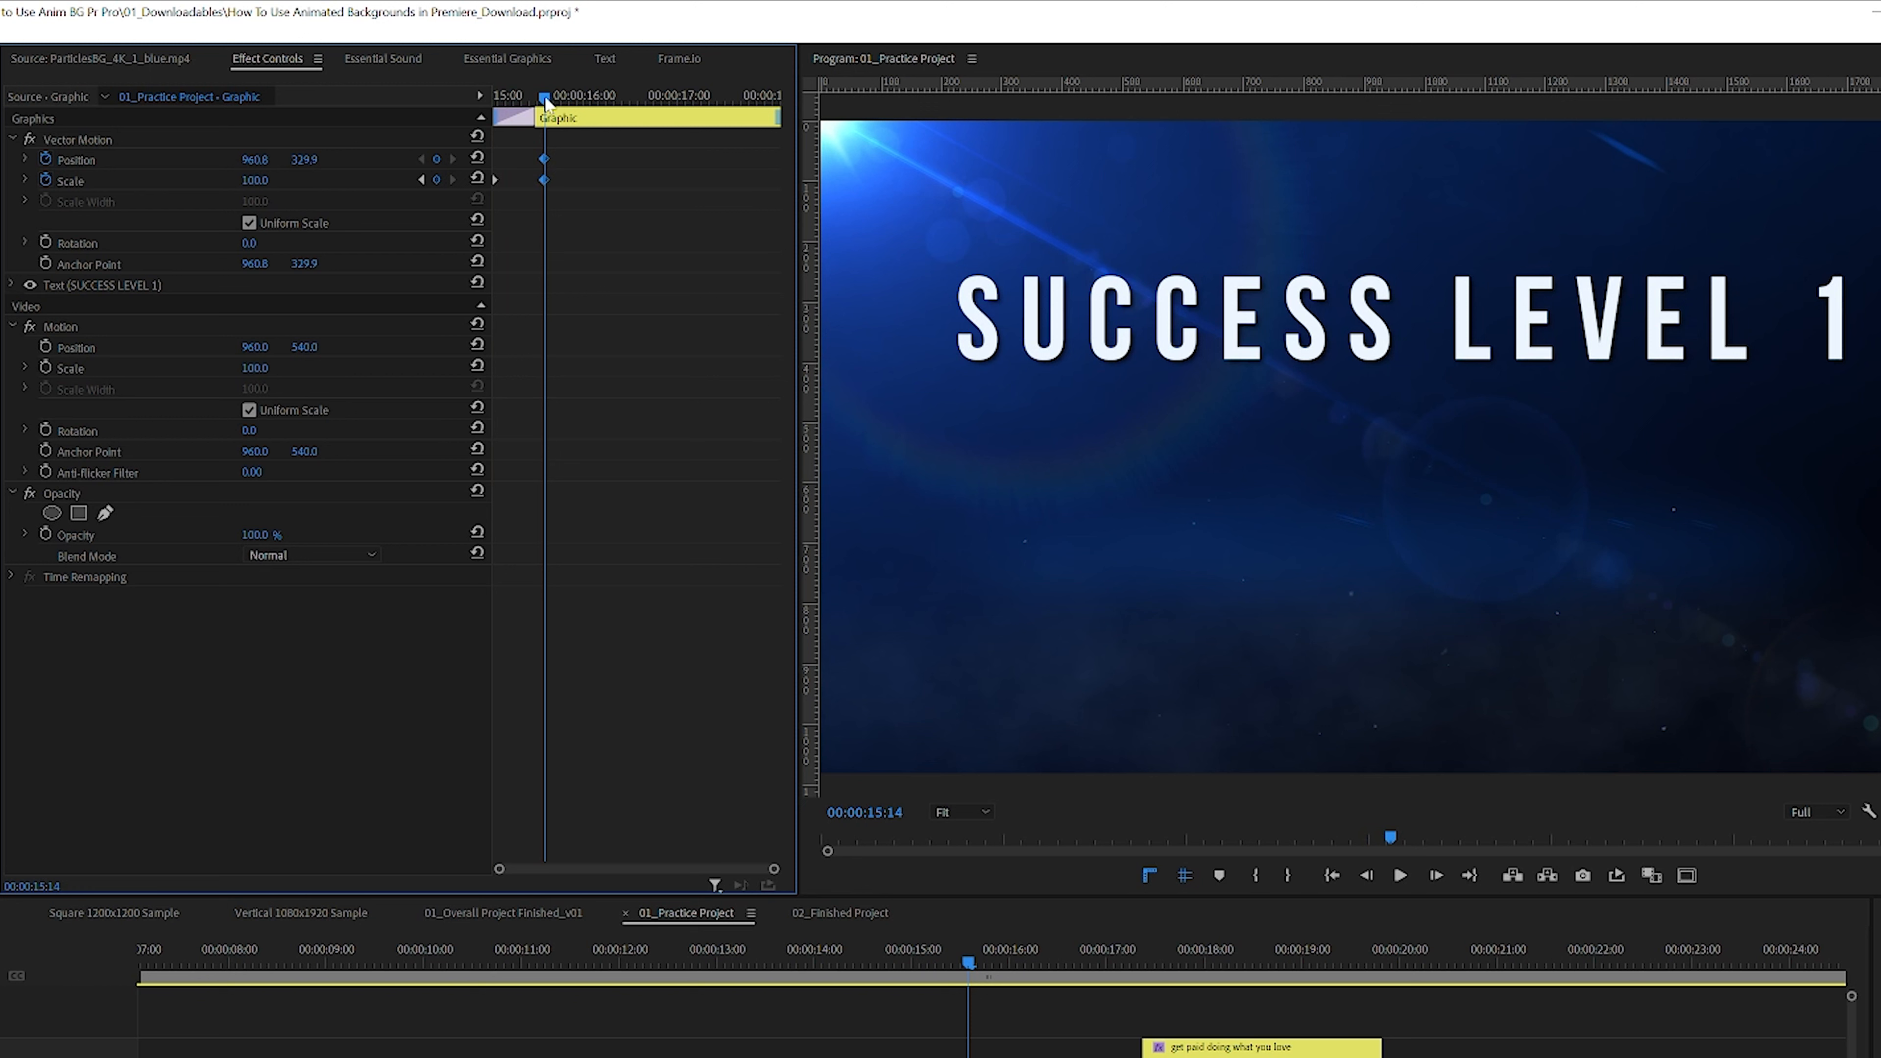
drag(545, 100, 455, 106)
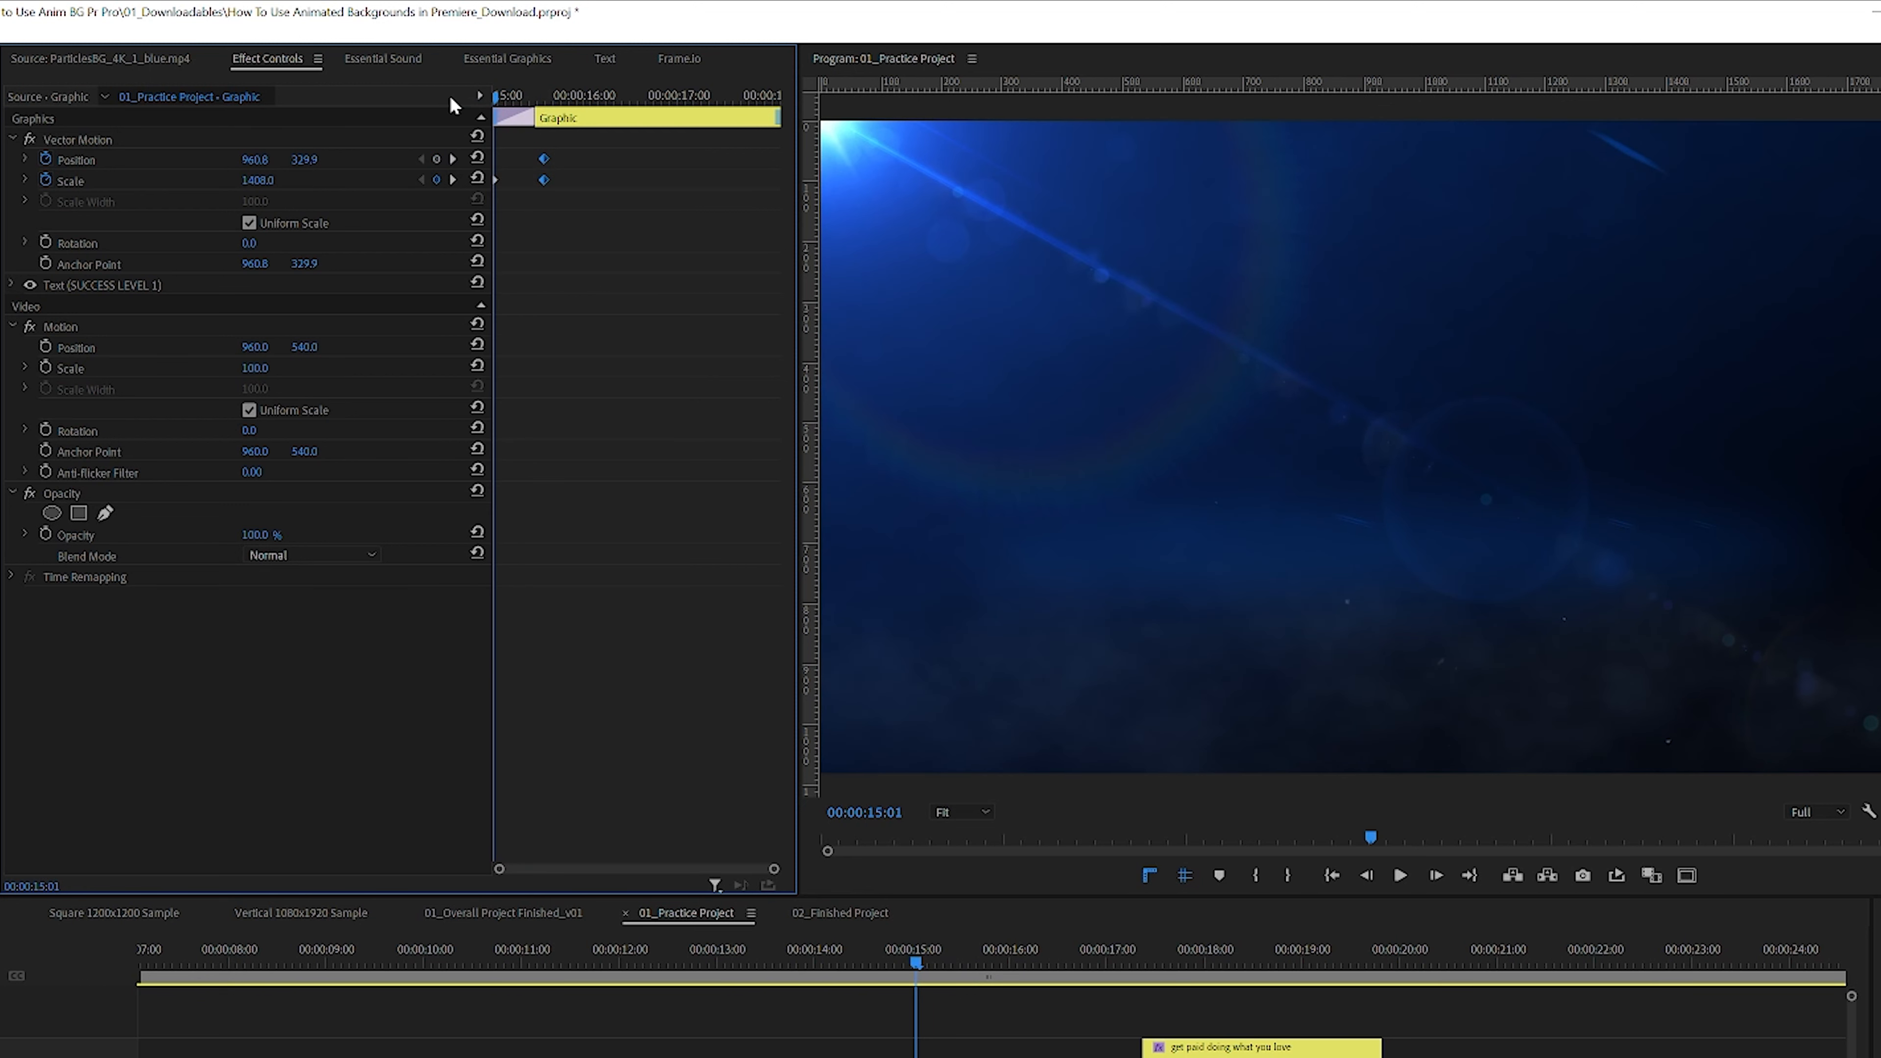
key(space)
Step: Set the title's Position and Scale keyframes at 00:00:15:14 to Ease In temporal interpolation
click(571, 96)
drag(572, 100, 544, 99)
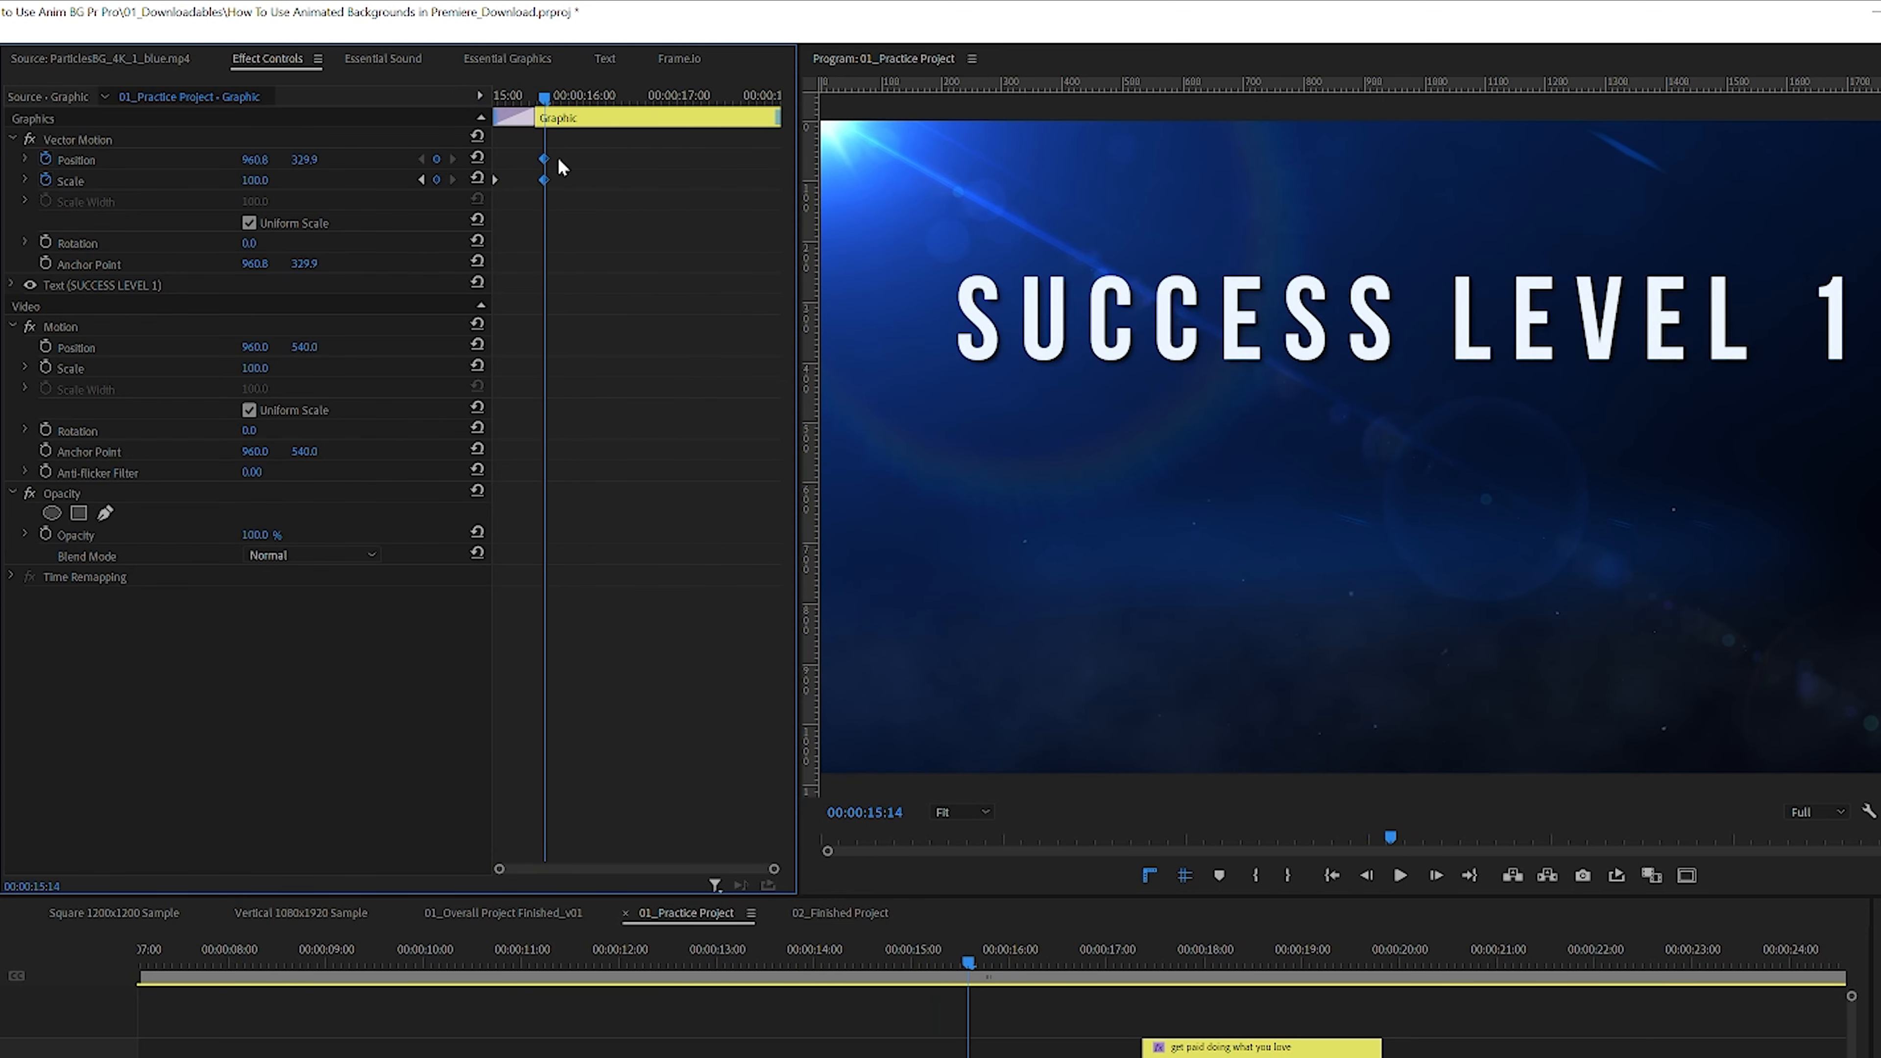
right_click(545, 182)
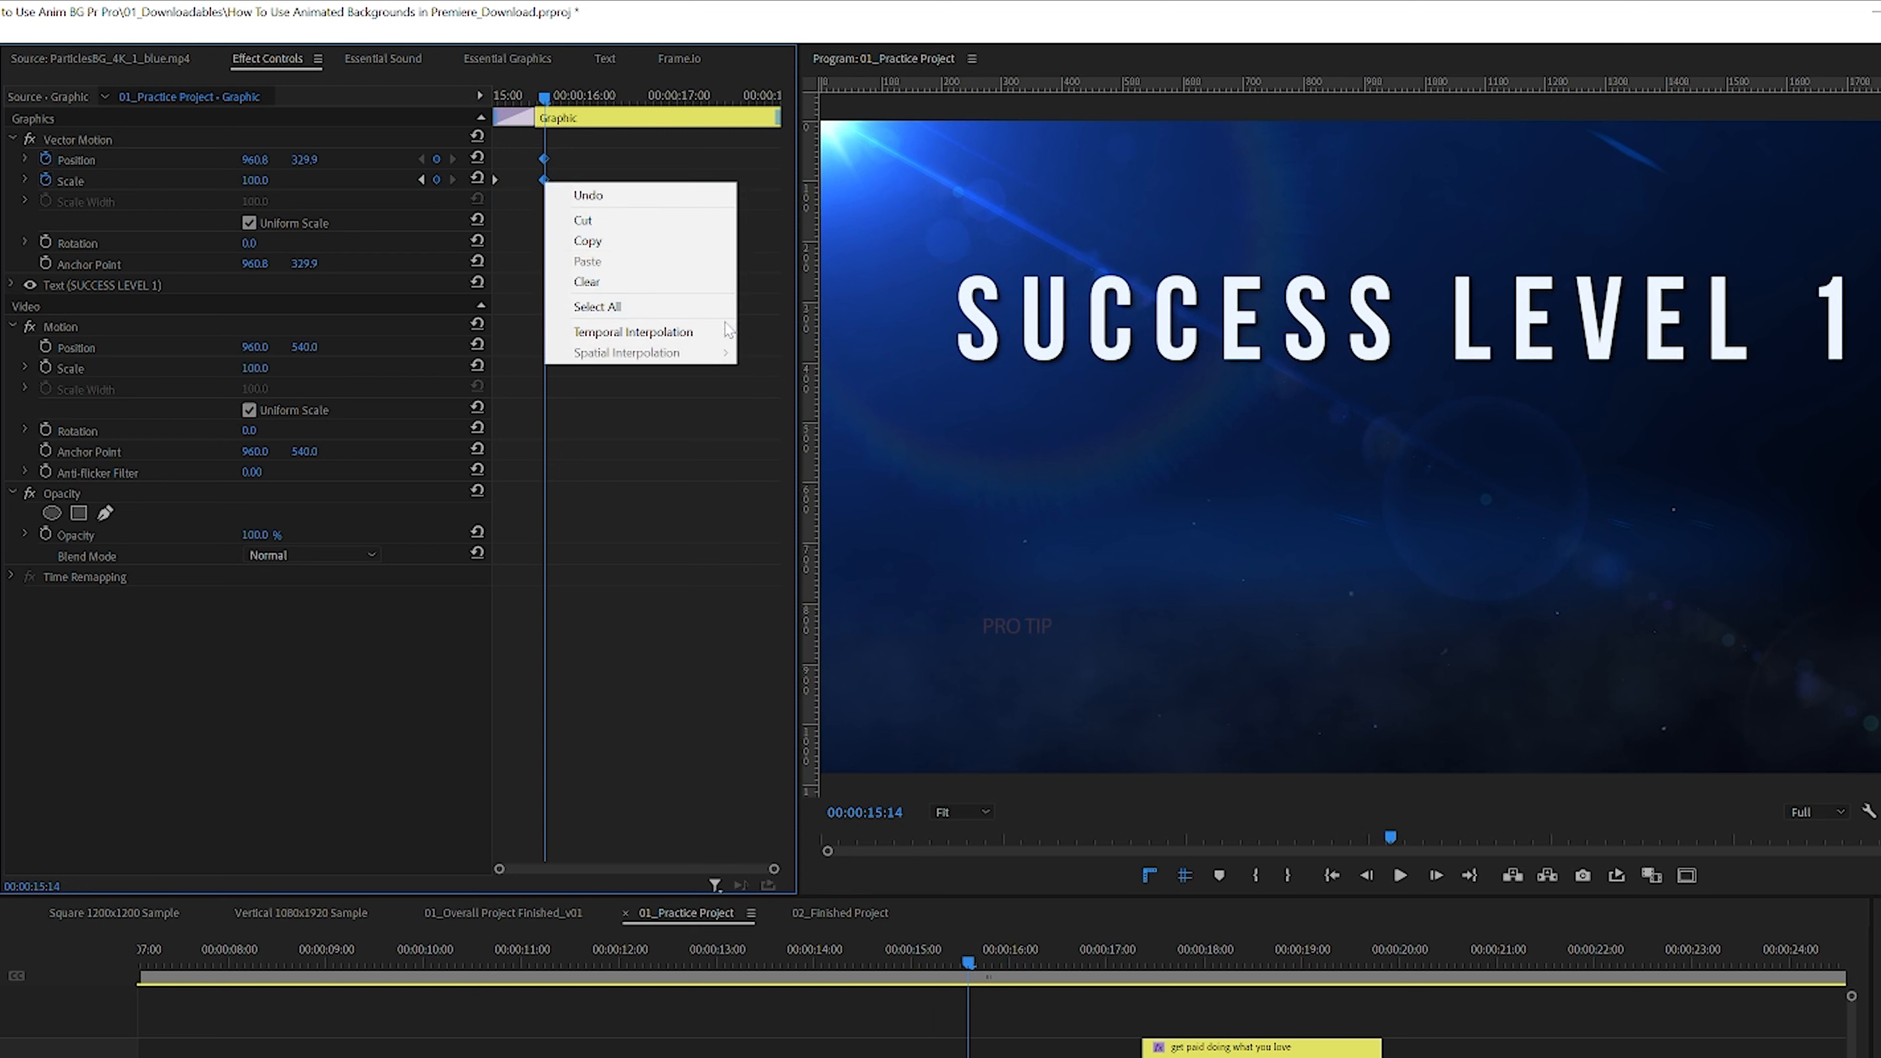
mouse_move(729, 333)
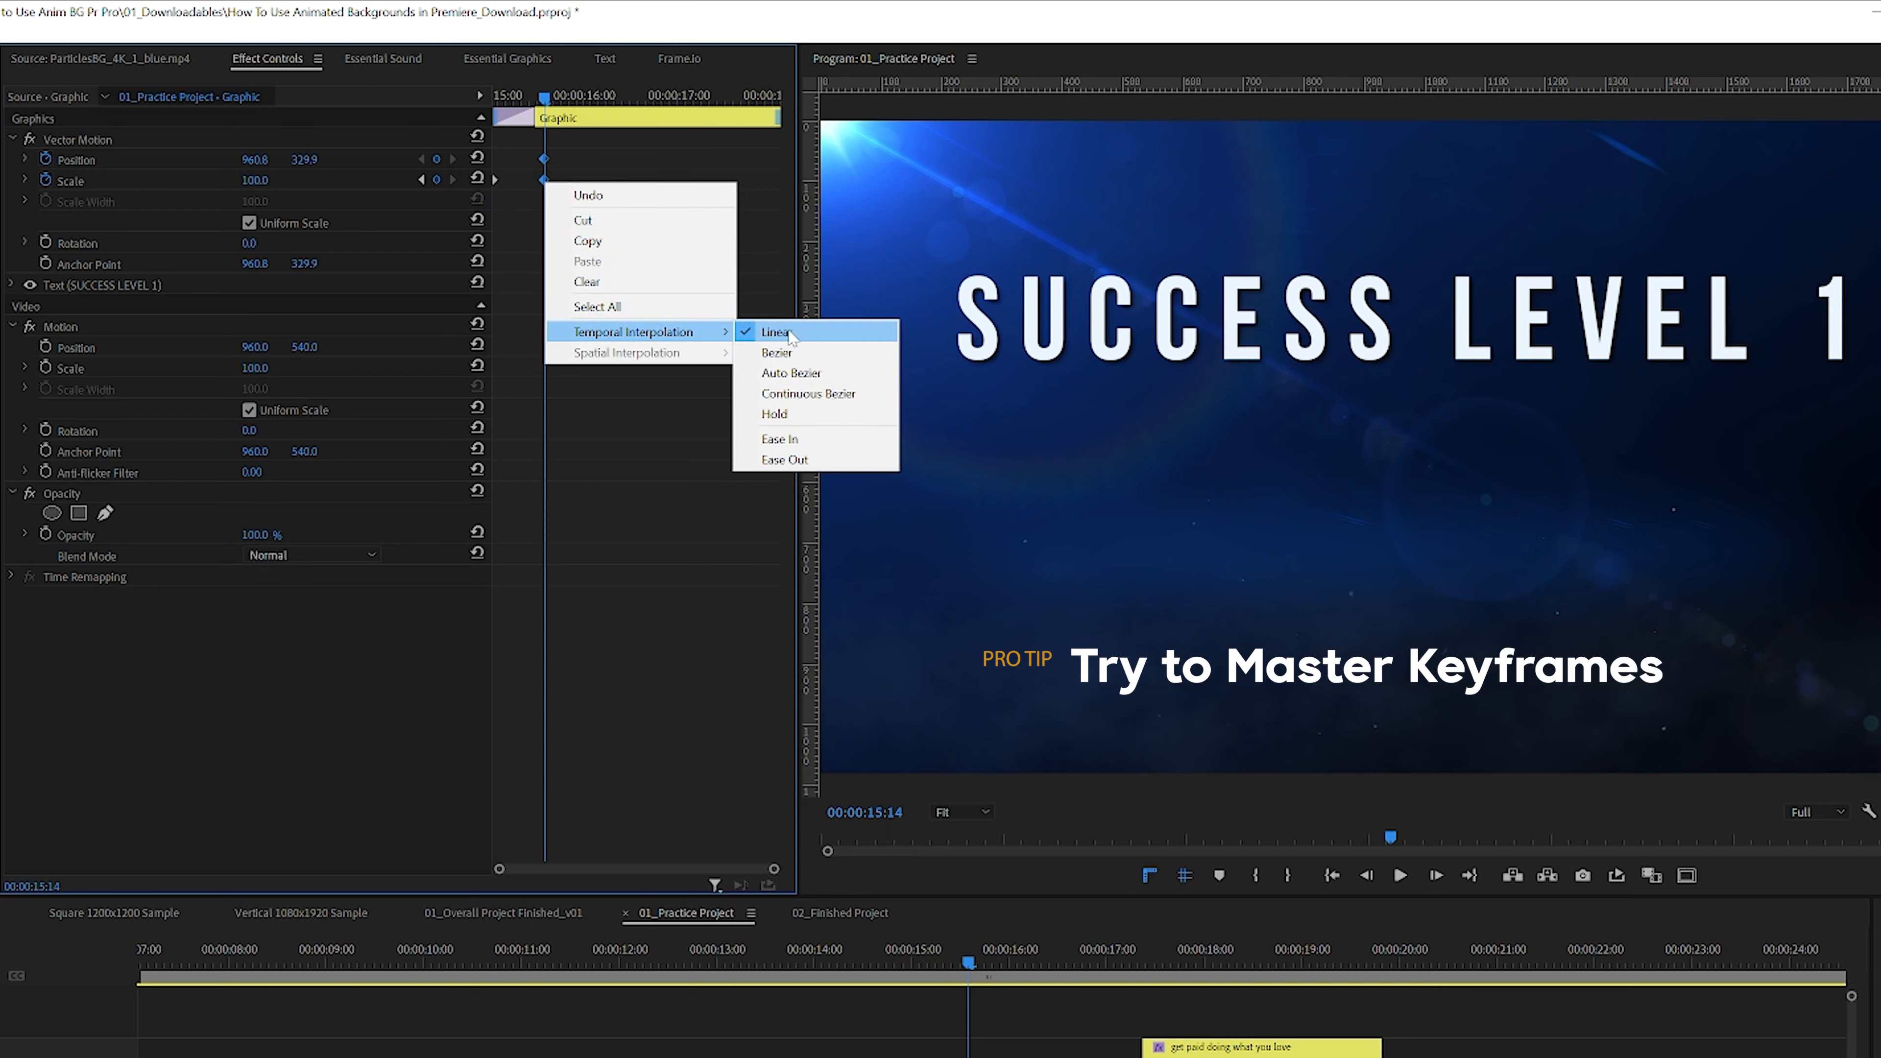
click(819, 444)
Step: Preview the eased title zoom-in by scrubbing and playing it back several times
drag(544, 97, 472, 95)
key(space)
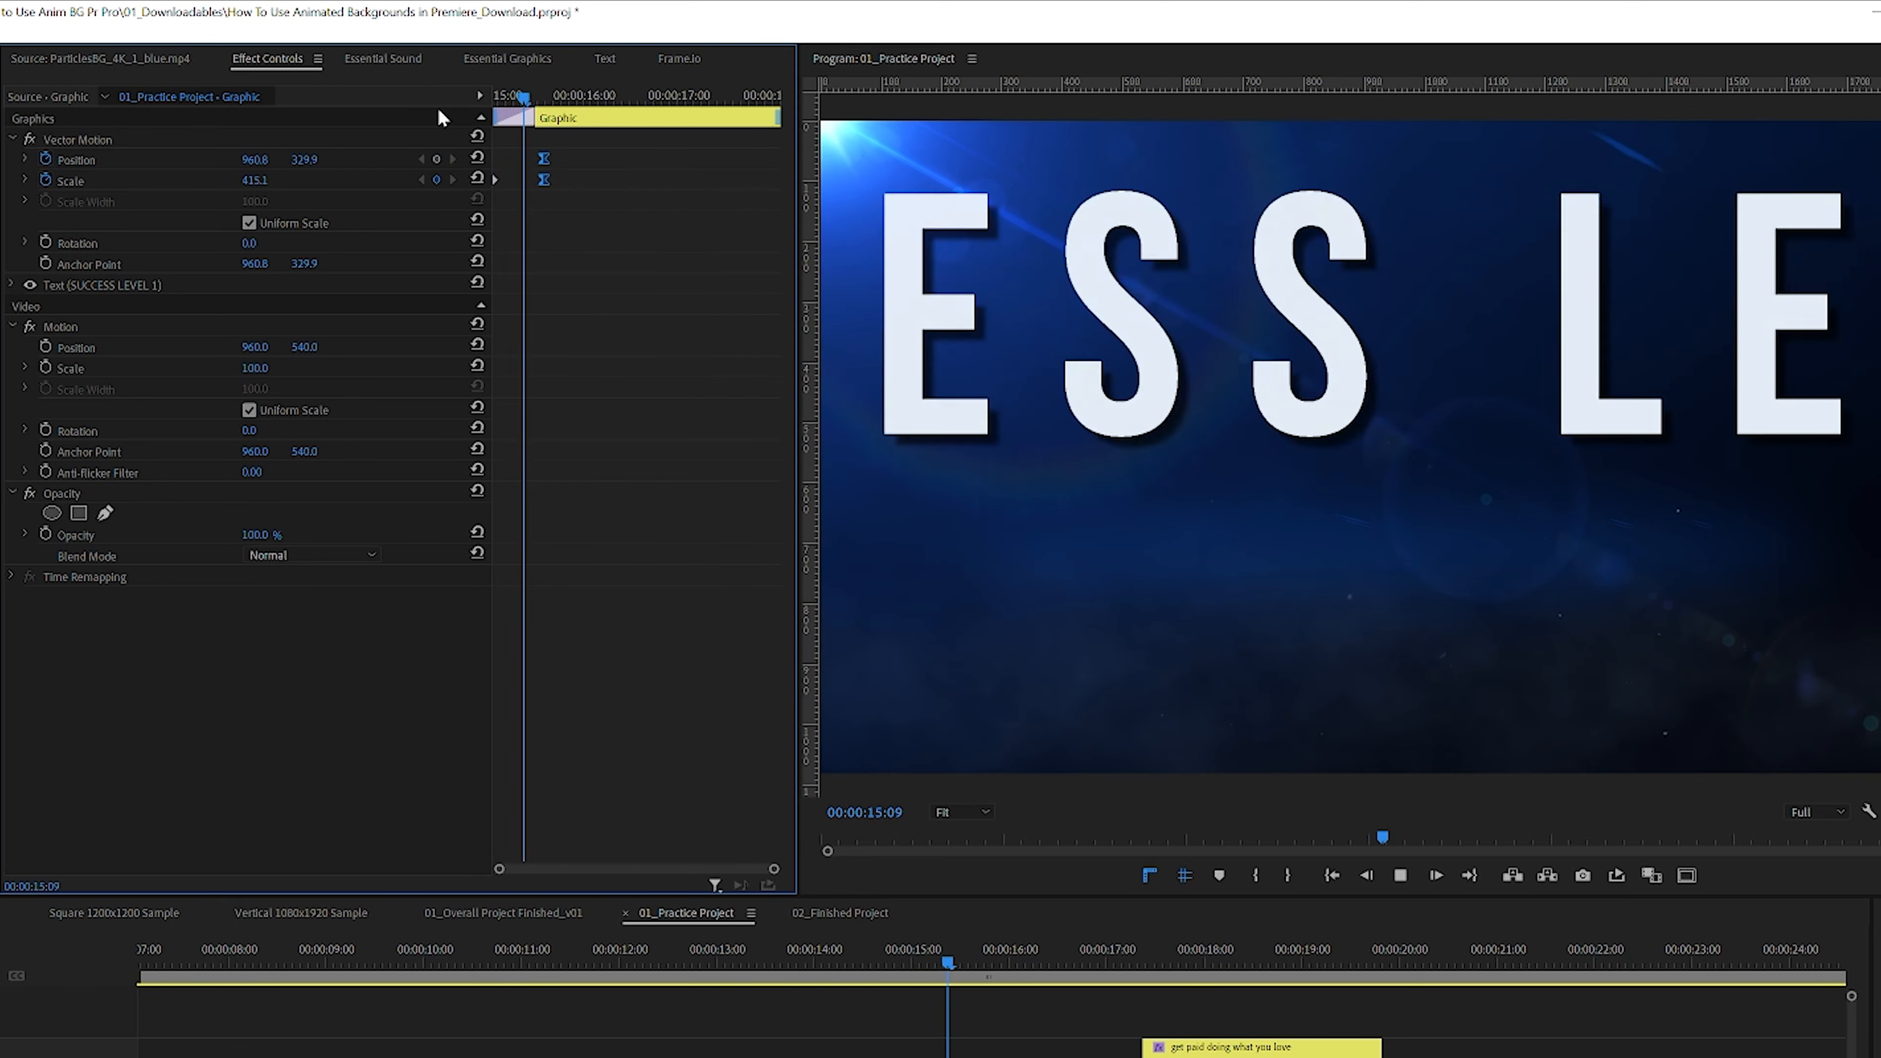
drag(589, 95, 528, 108)
key(space)
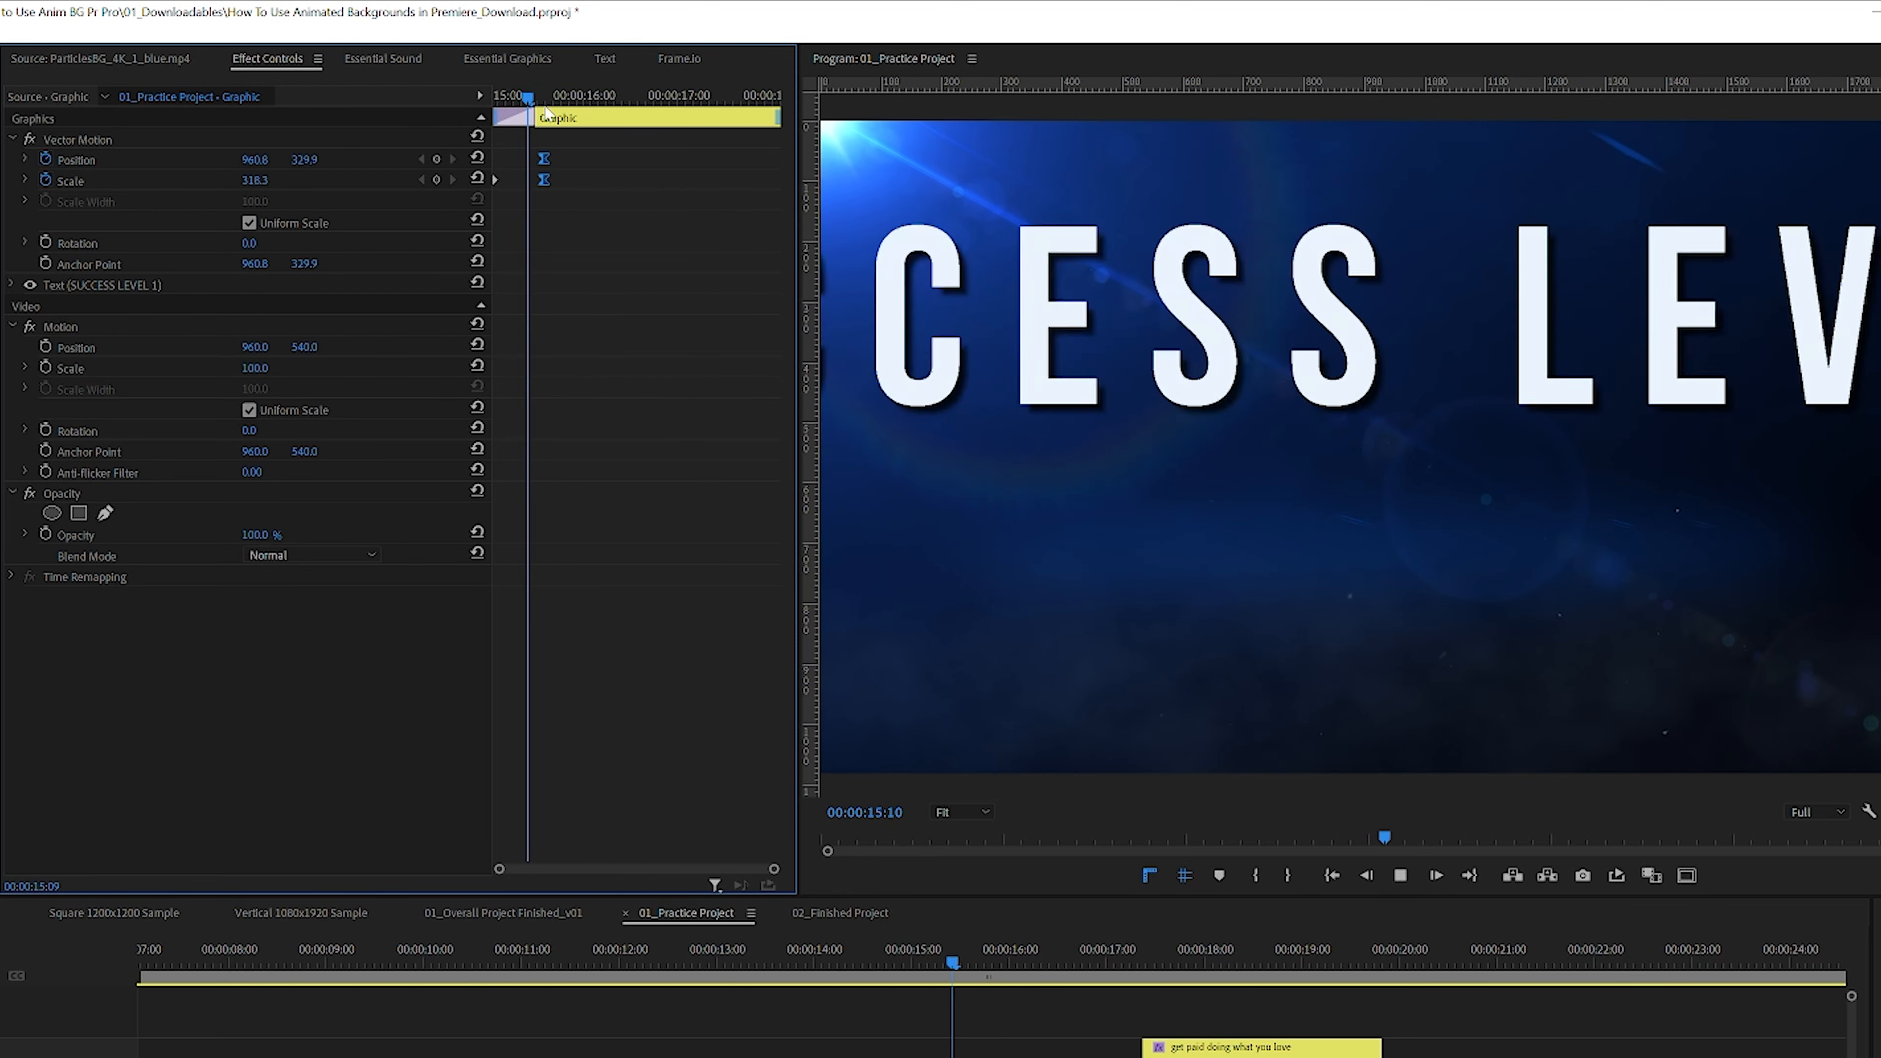
click(521, 98)
drag(523, 104, 441, 113)
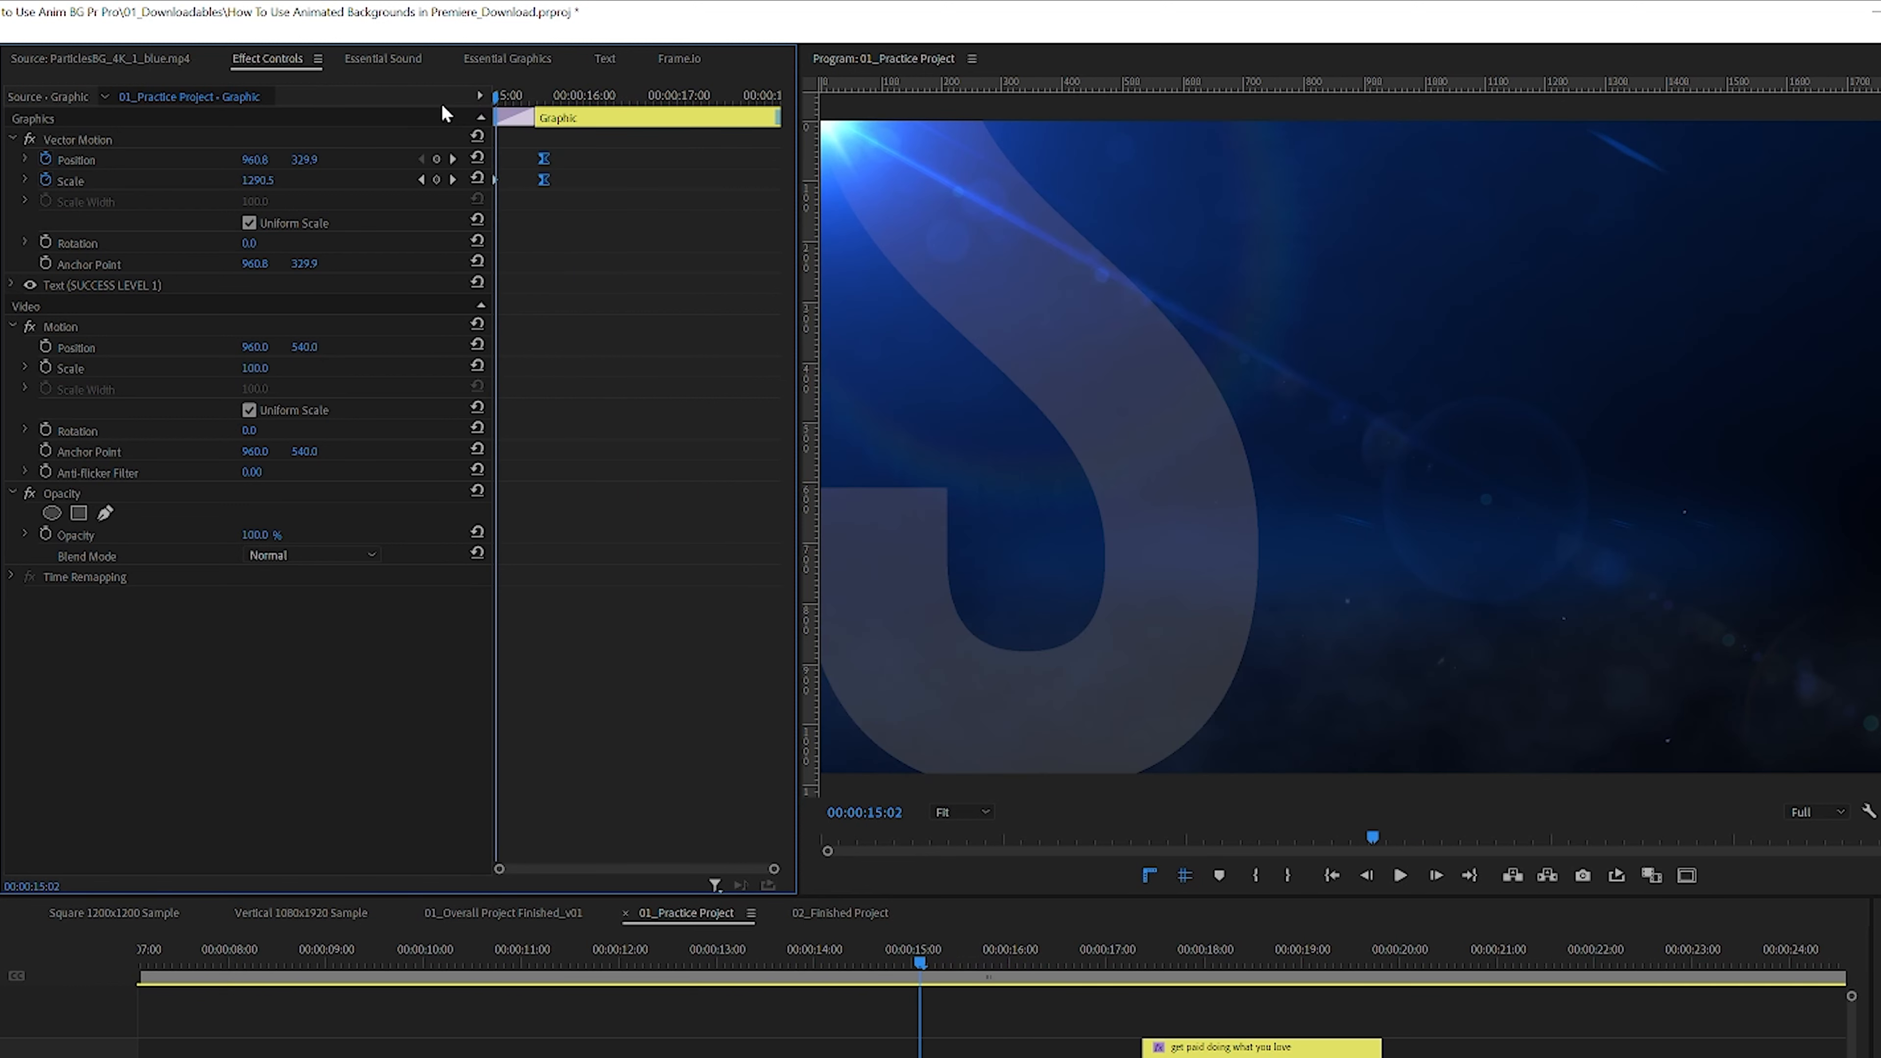
key(space)
drag(577, 108, 407, 123)
key(space)
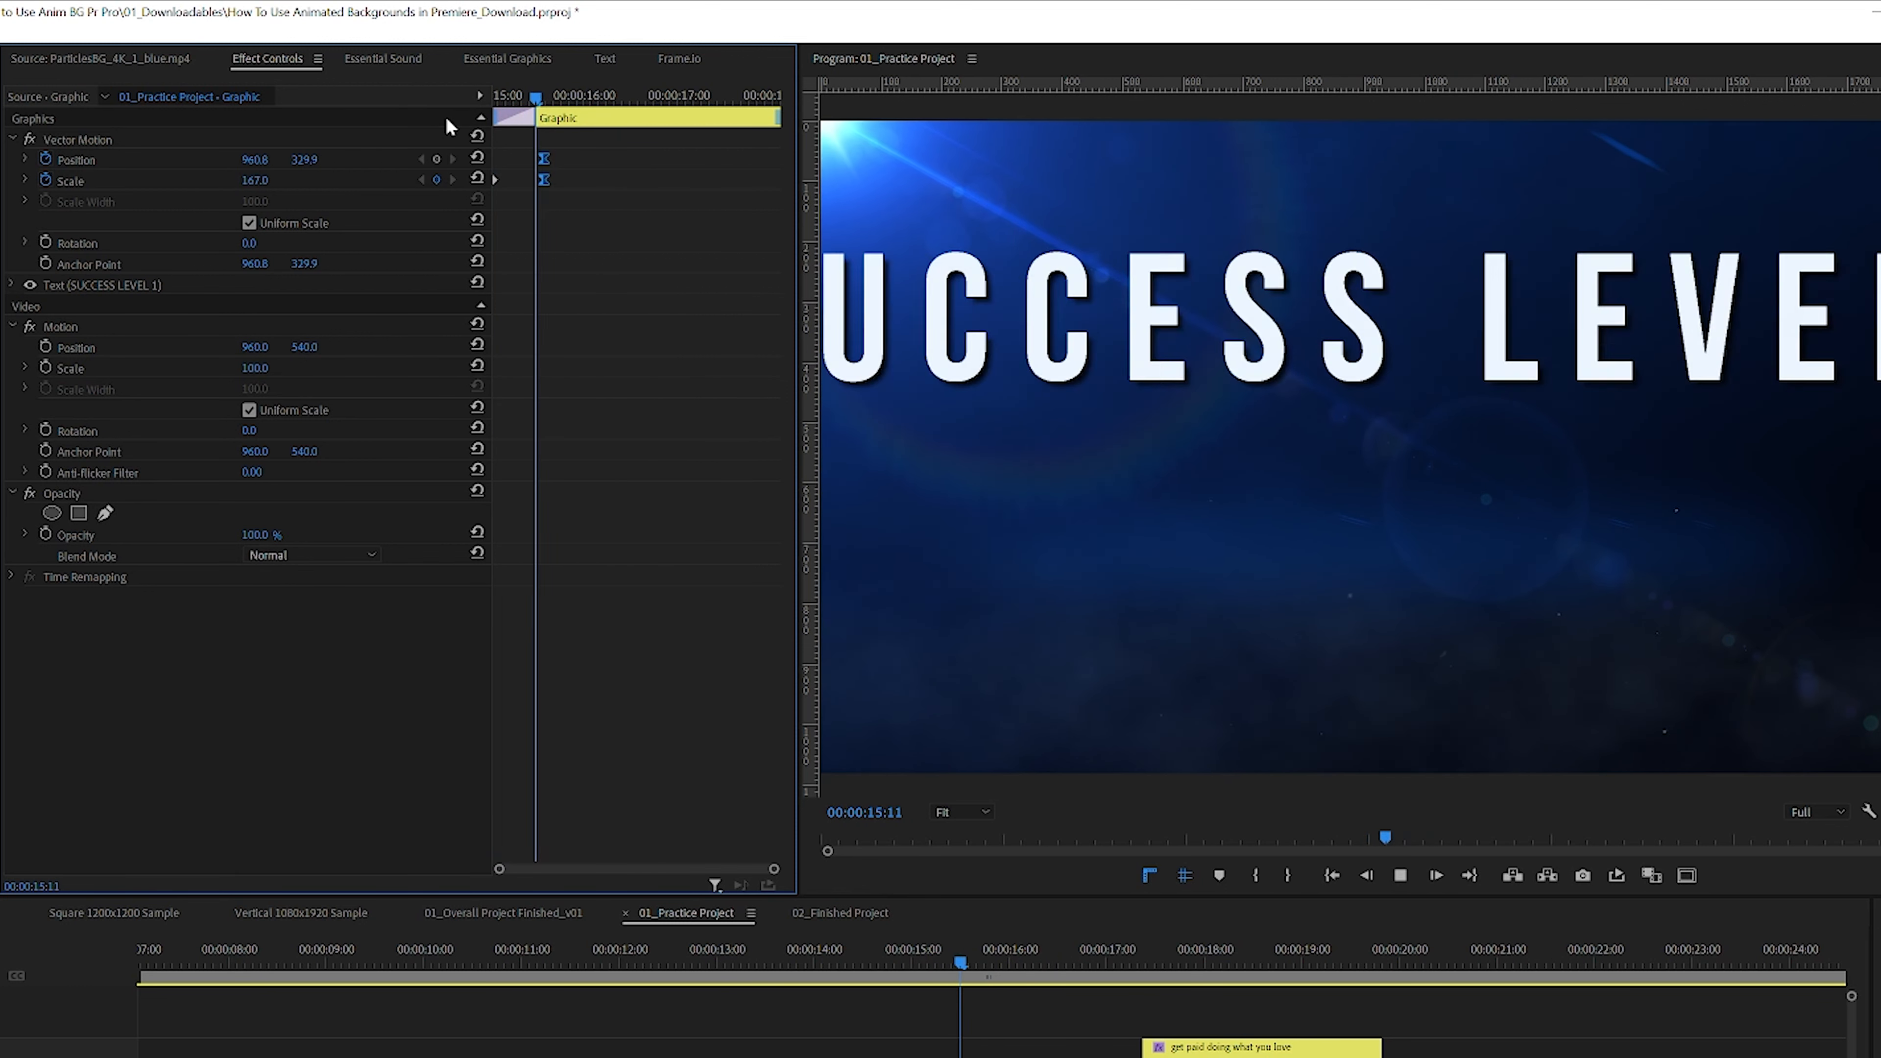
key(space)
drag(1216, 1056, 1382, 1057)
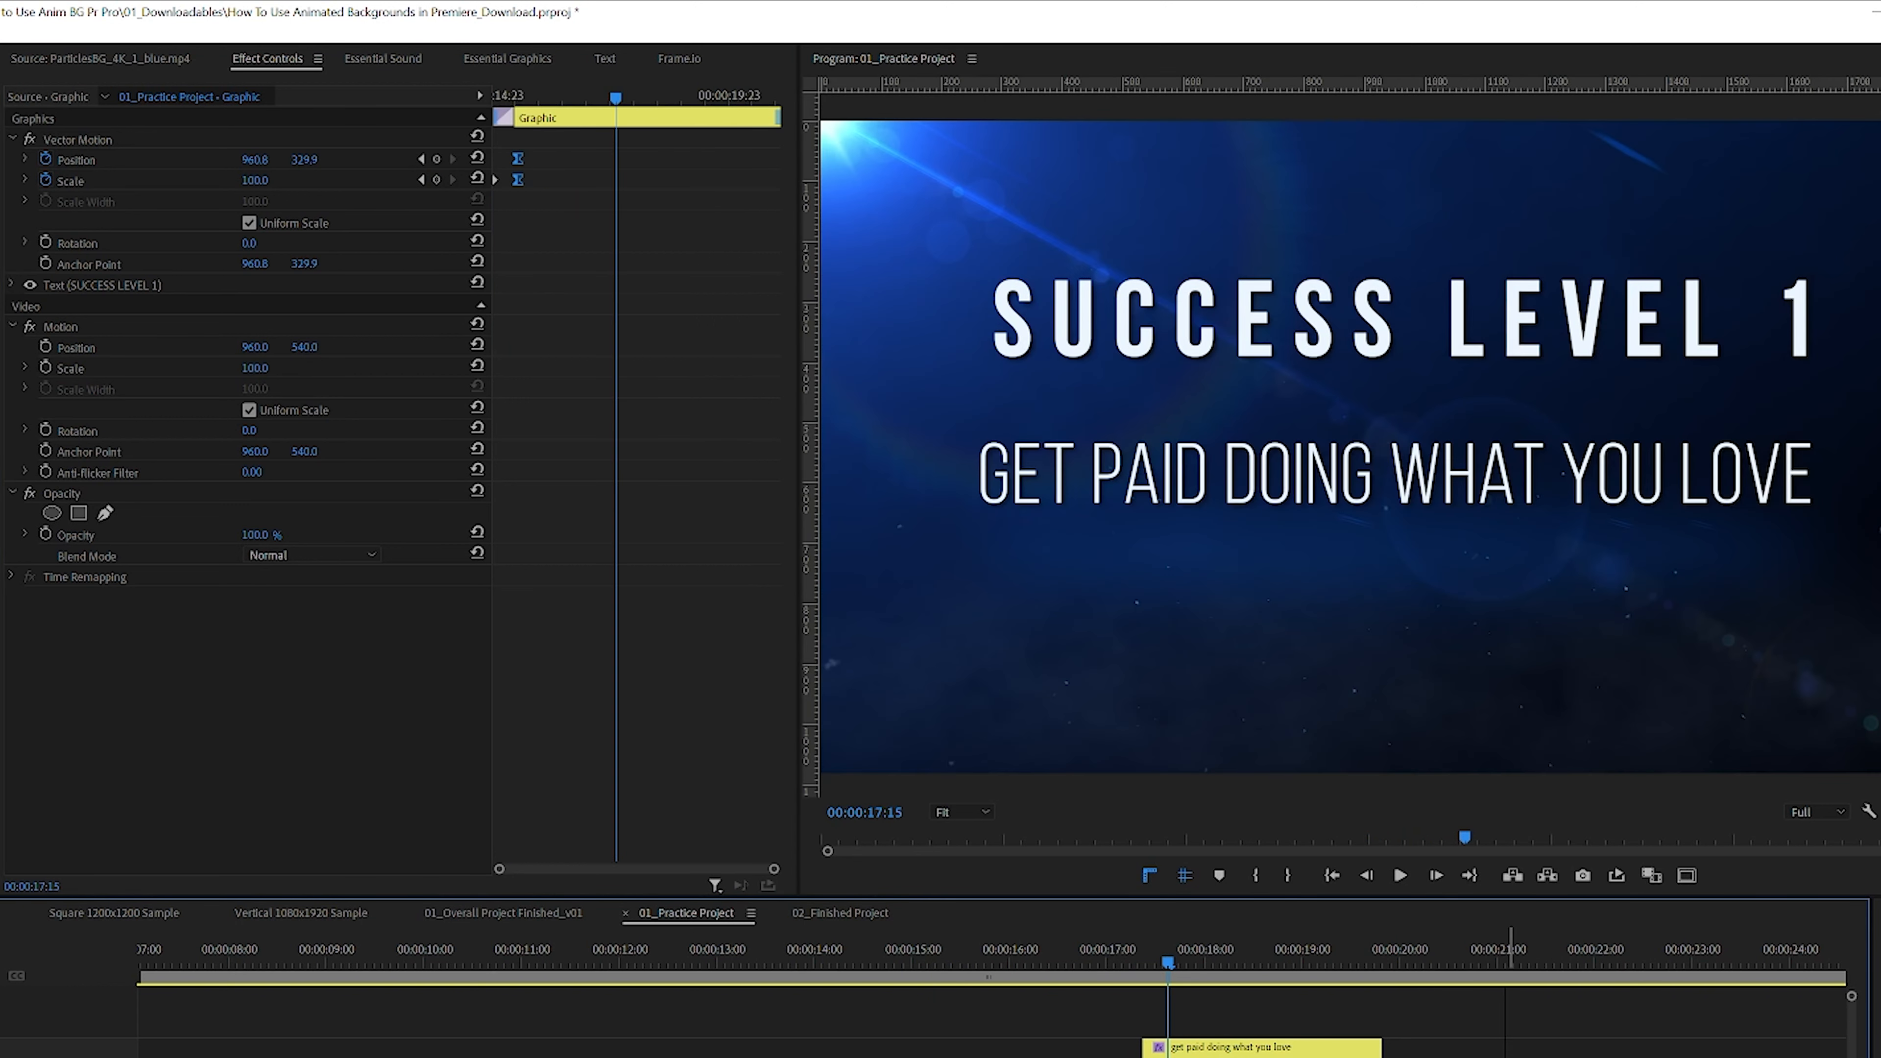
drag(1172, 957, 913, 935)
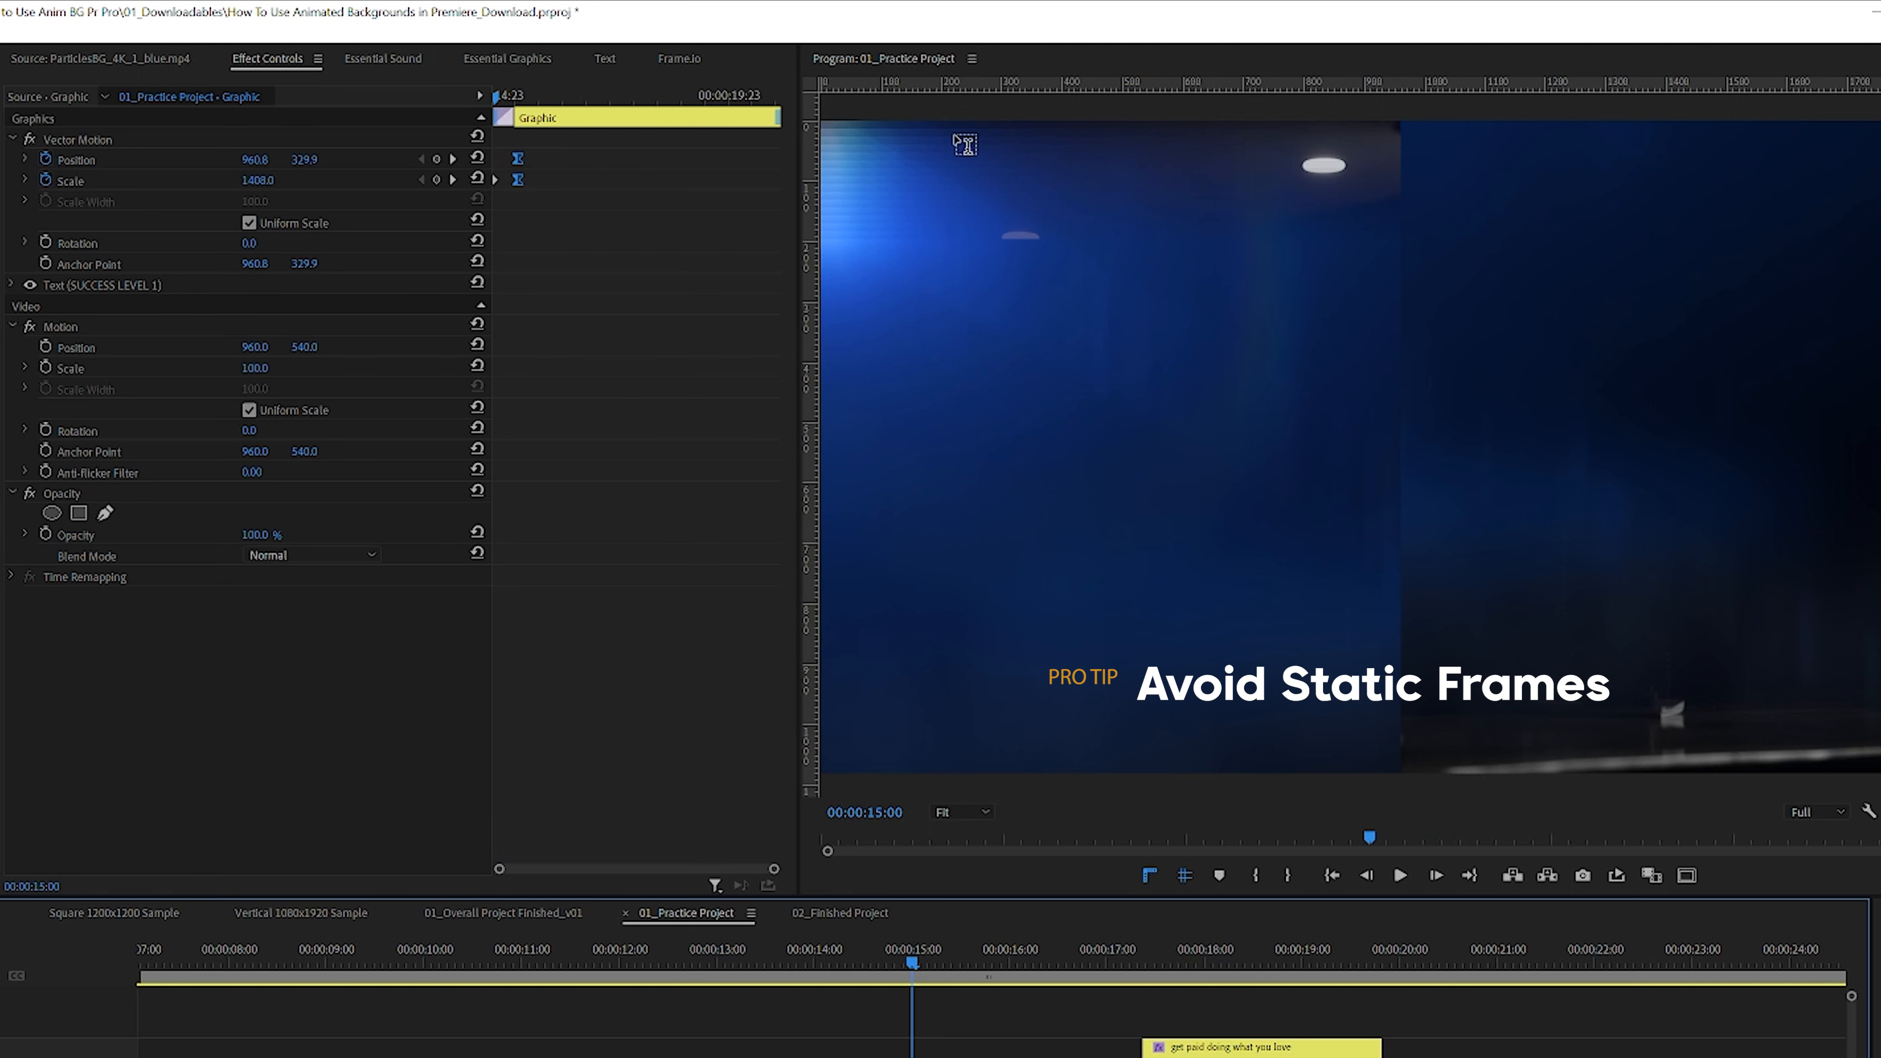
key(space)
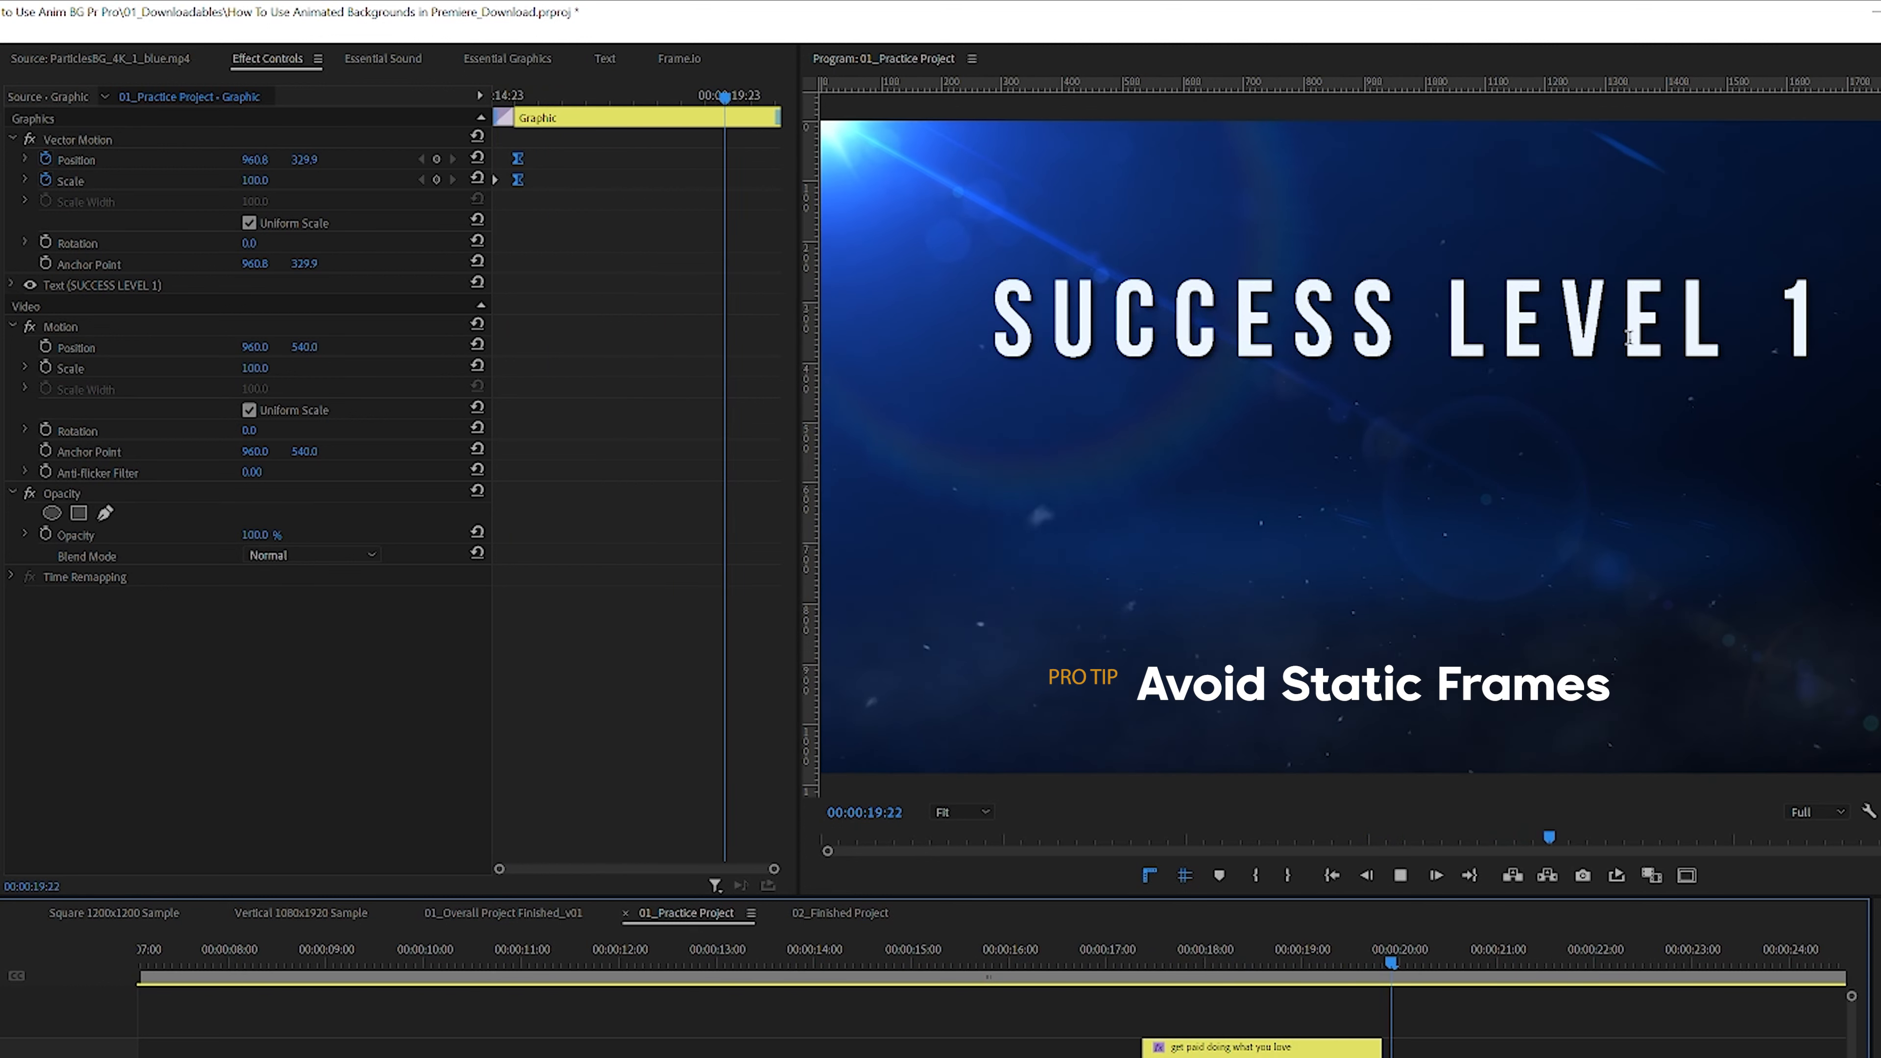
key(space)
Step: Move the subtitle clip later so it starts around 00:00:21 and play the sequence
drag(1200, 941, 916, 967)
drag(1195, 1051, 1586, 1050)
key(space)
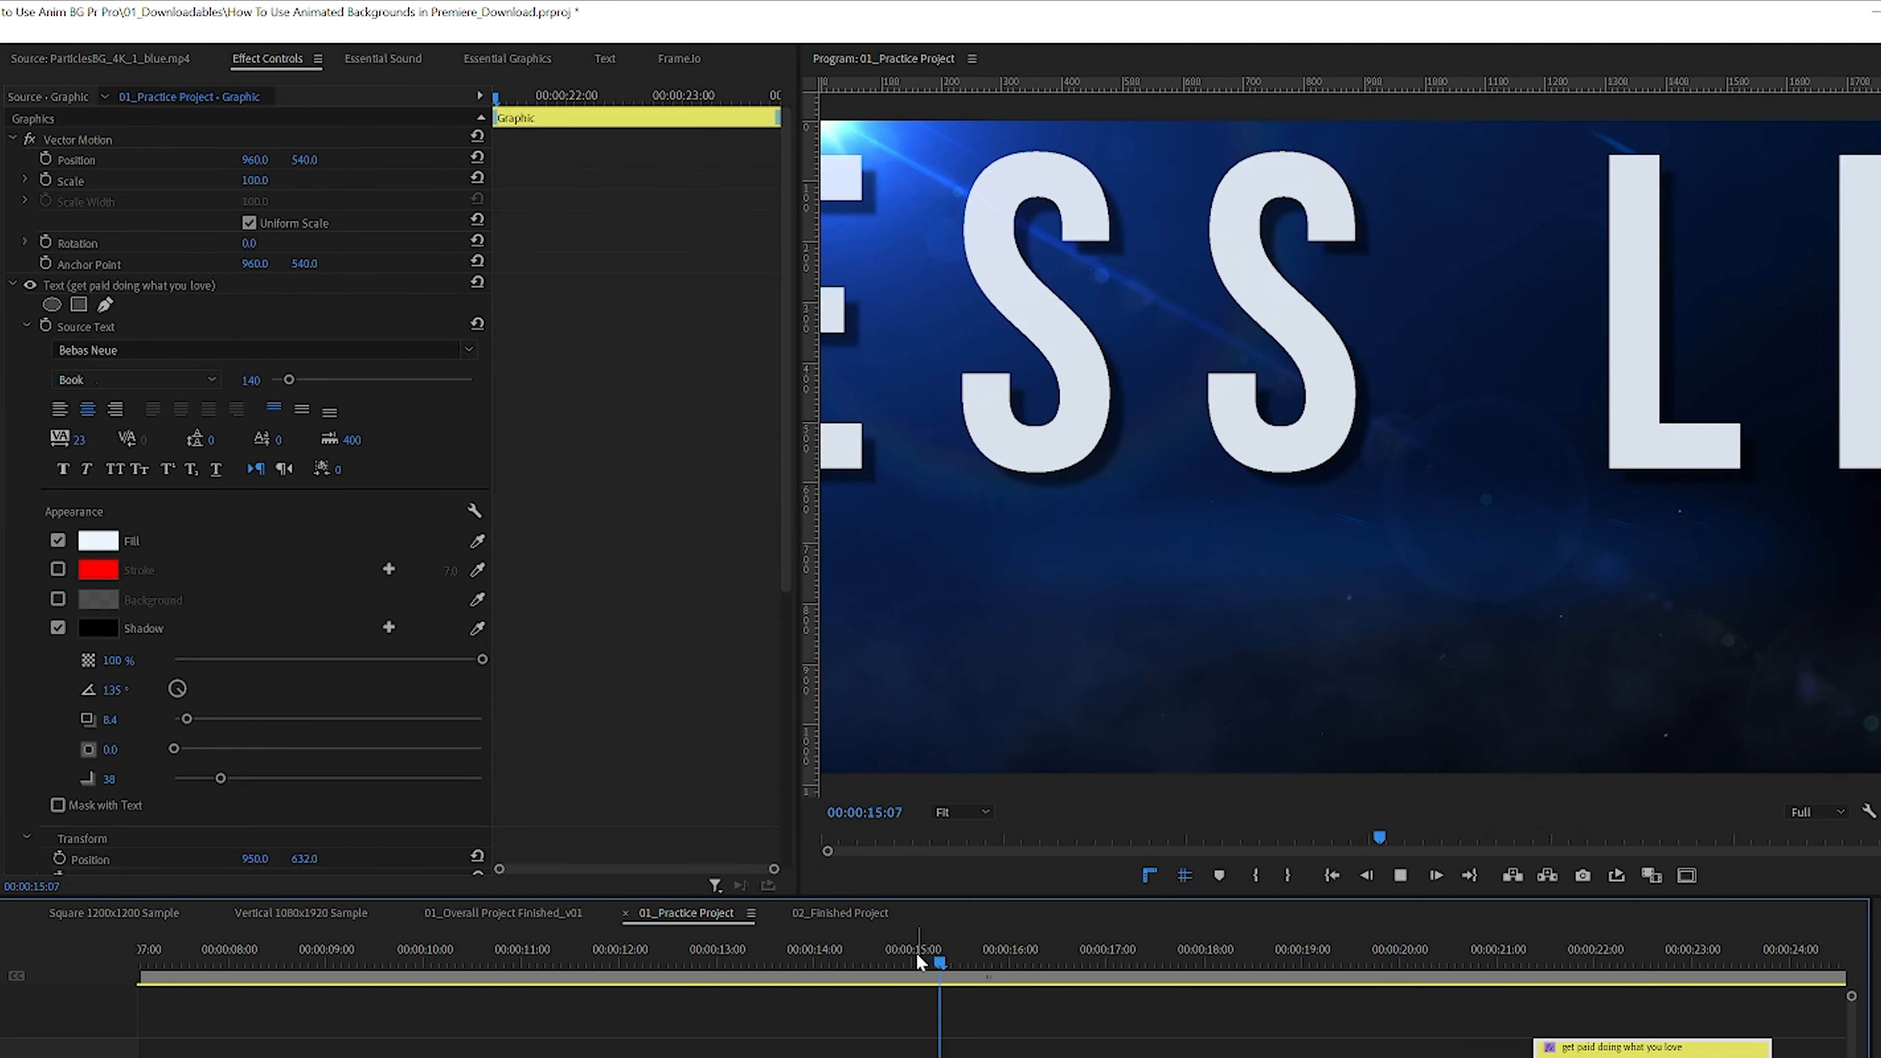
Step: At 00:00:21:02, set the title's scale to 105 to add a slow continuing zoom keyframe
drag(946, 949, 916, 958)
click(1256, 1054)
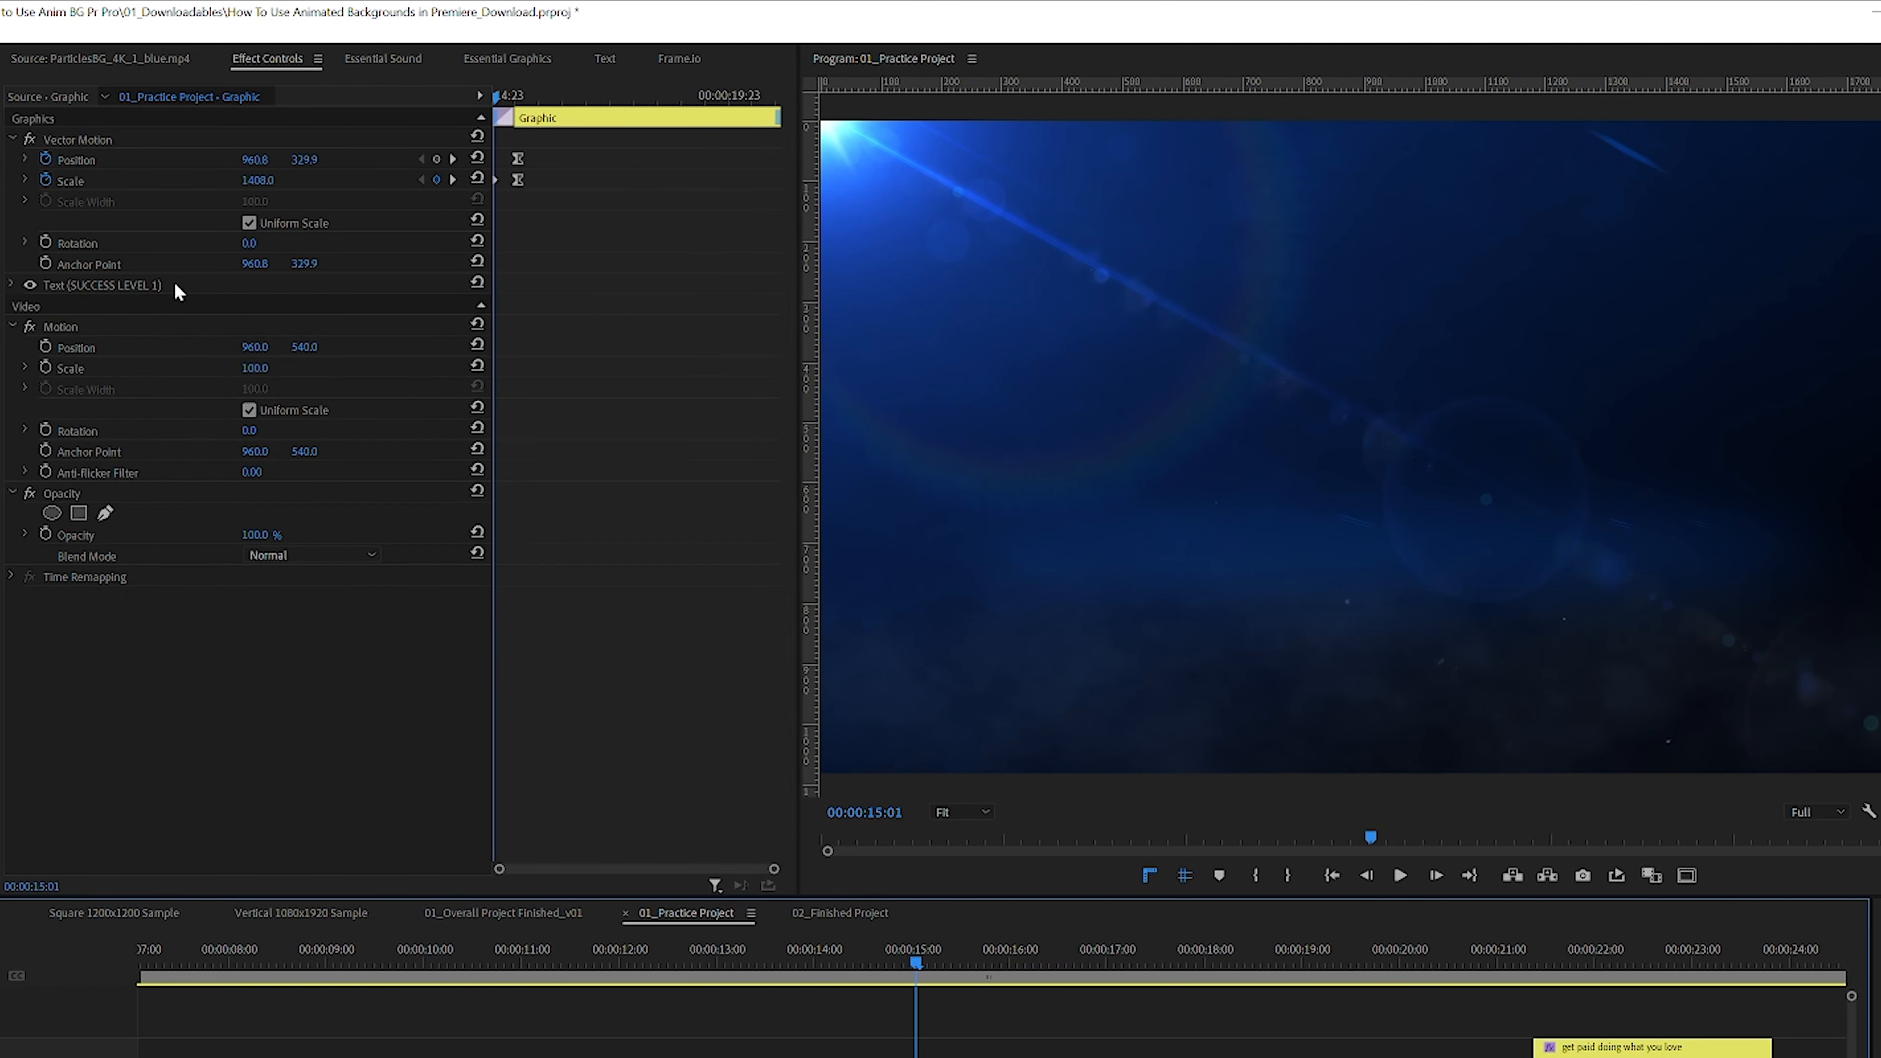
click(519, 98)
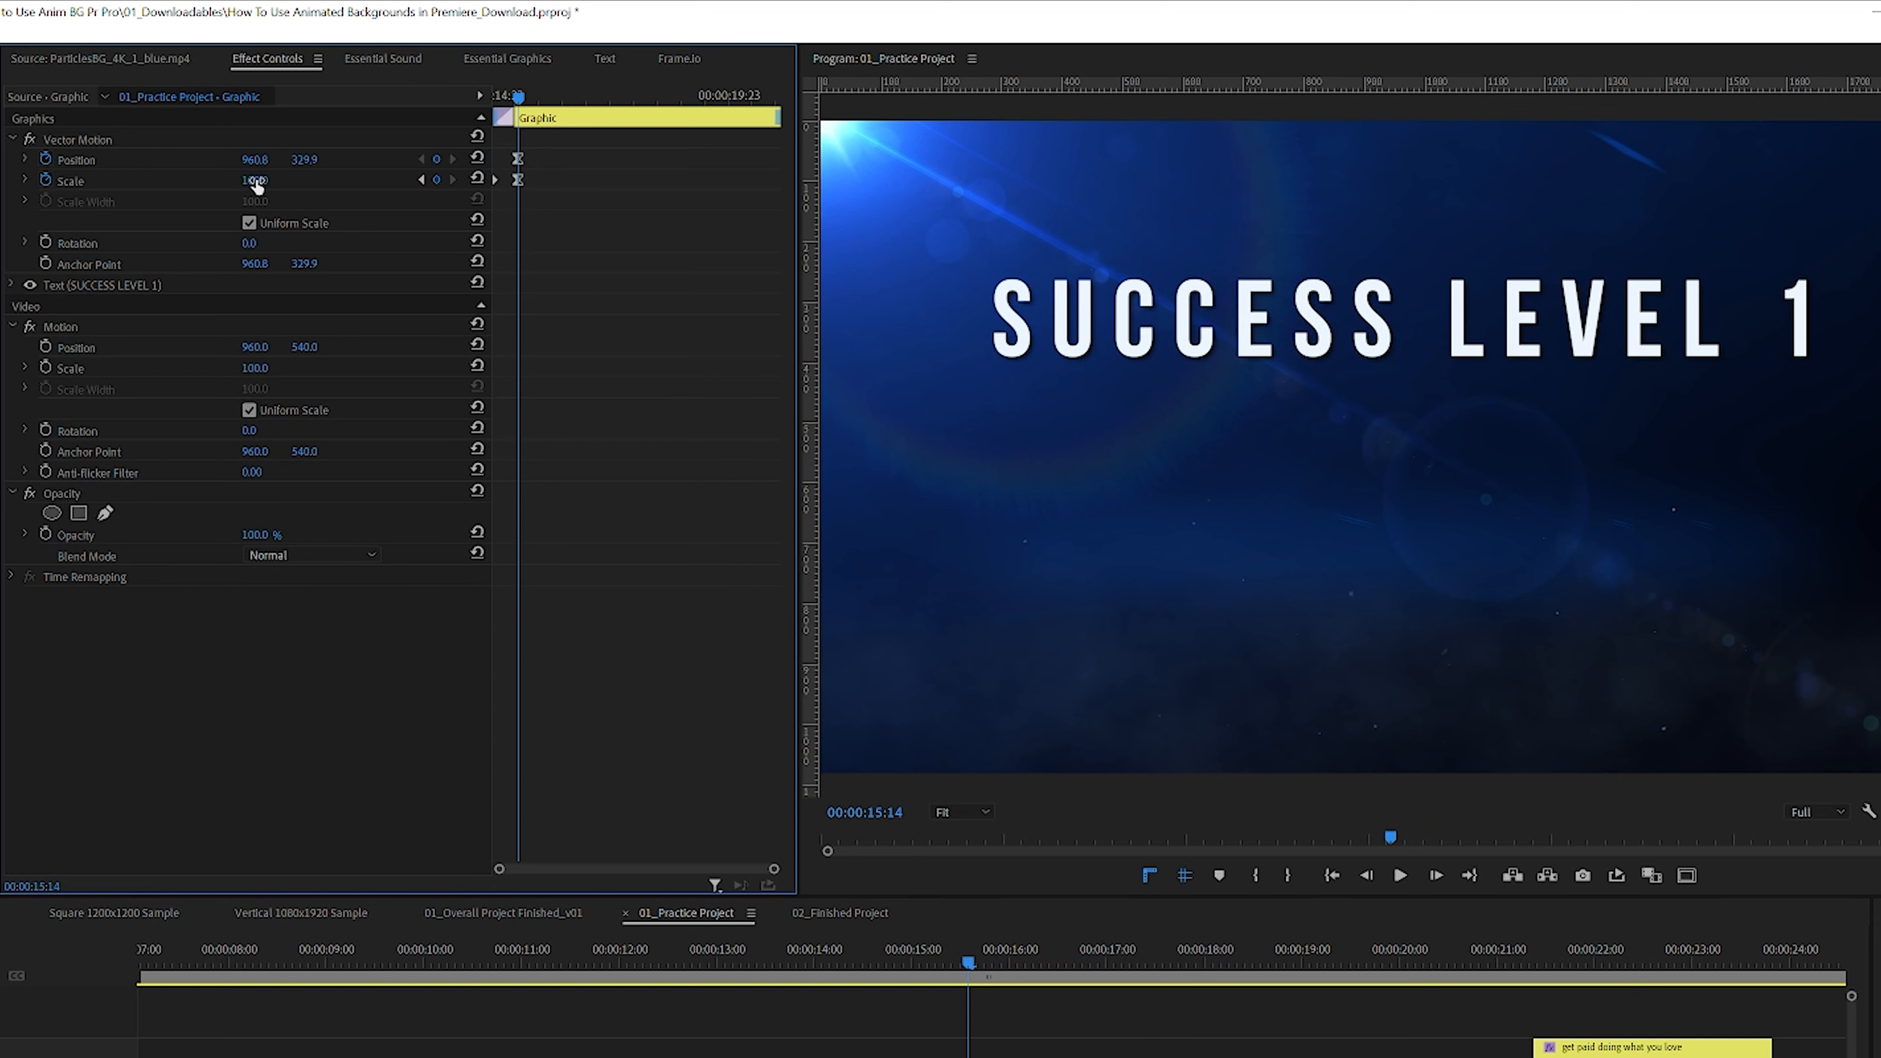
drag(579, 88, 918, 132)
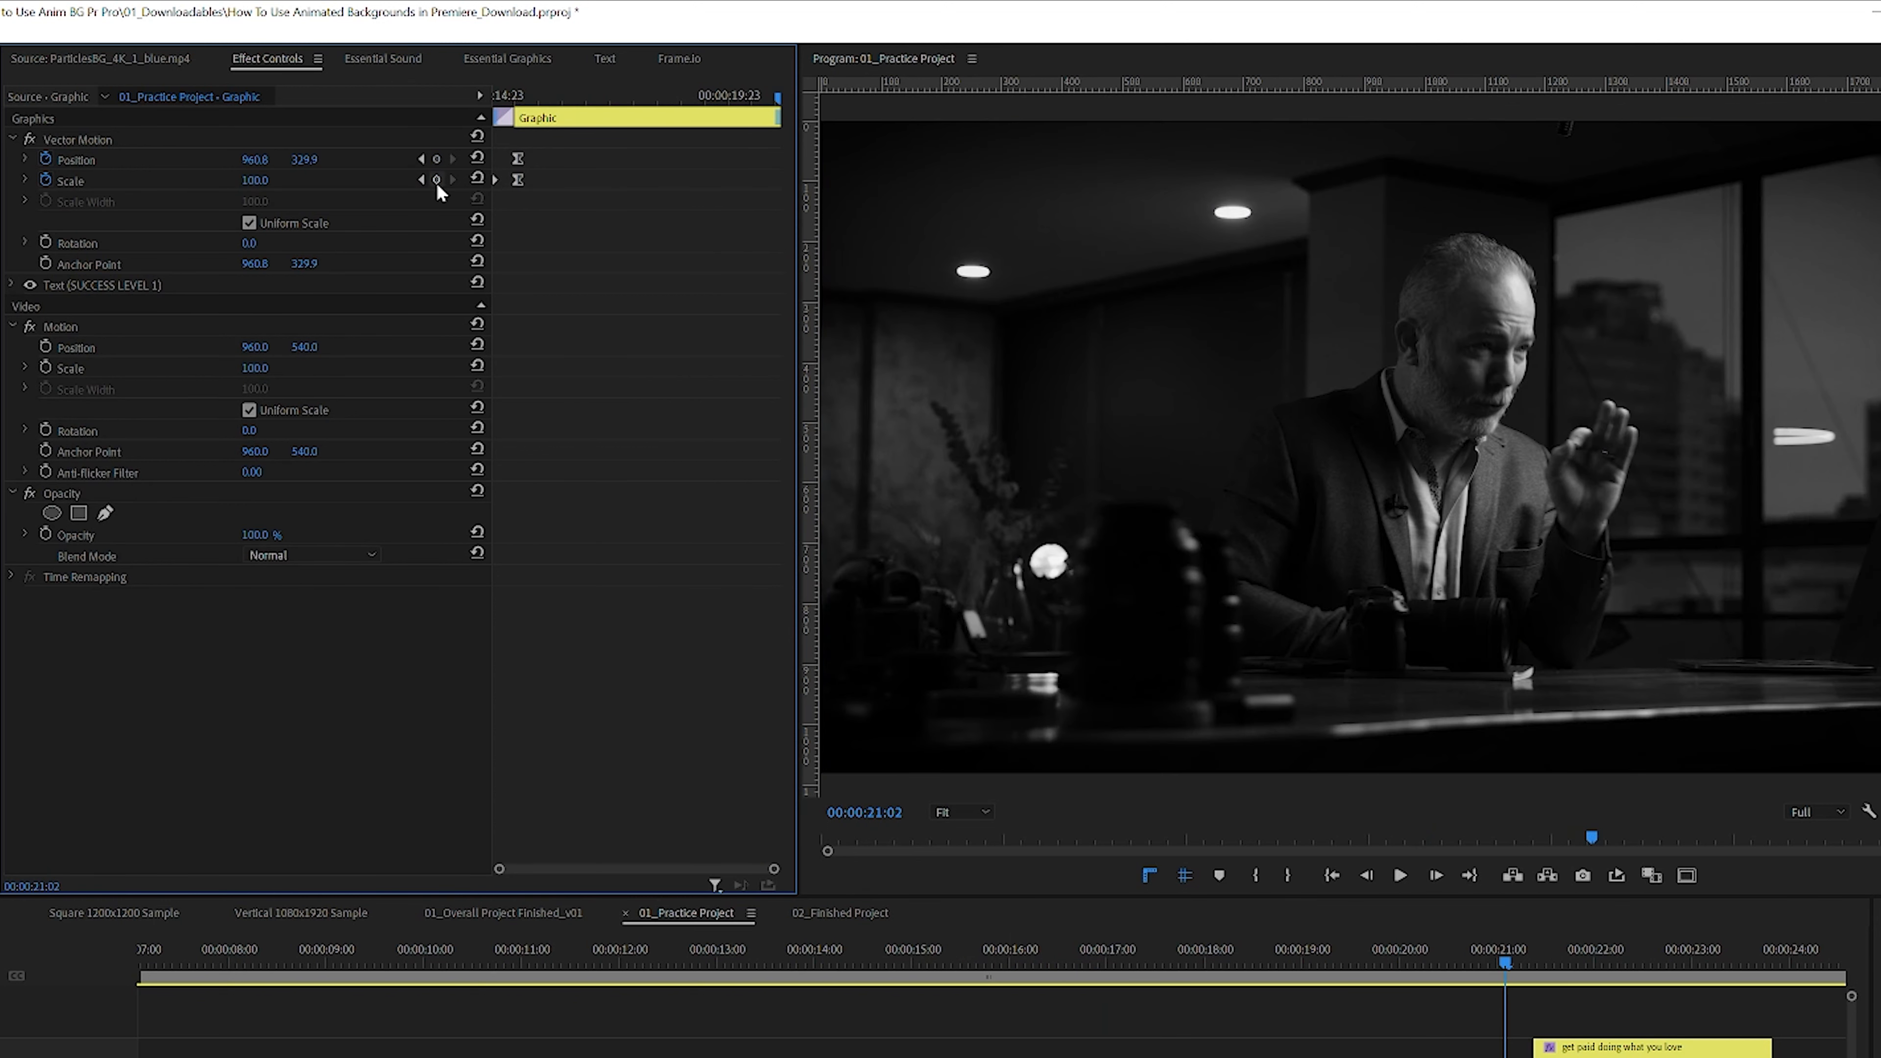
click(261, 179)
text(105)
key(Return)
Step: Play back the title animation from 00:00:15:01 several times
click(913, 957)
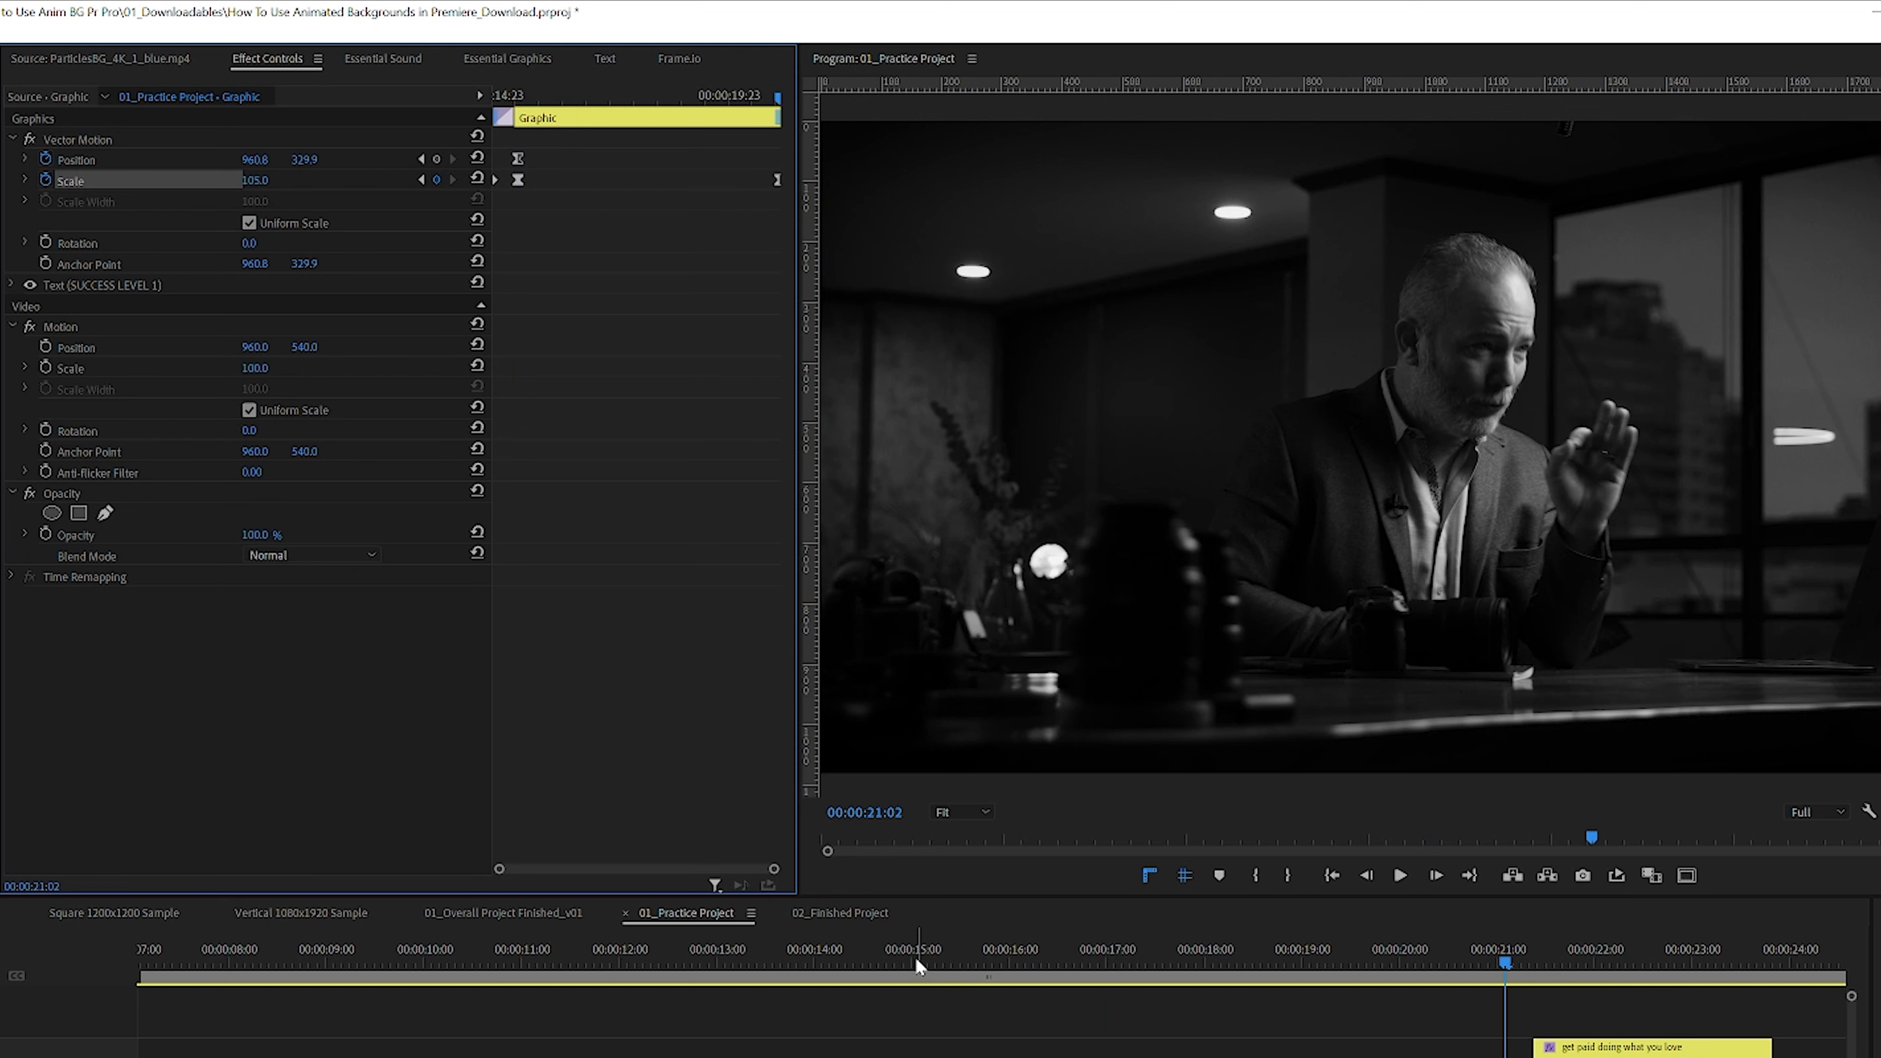
key(space)
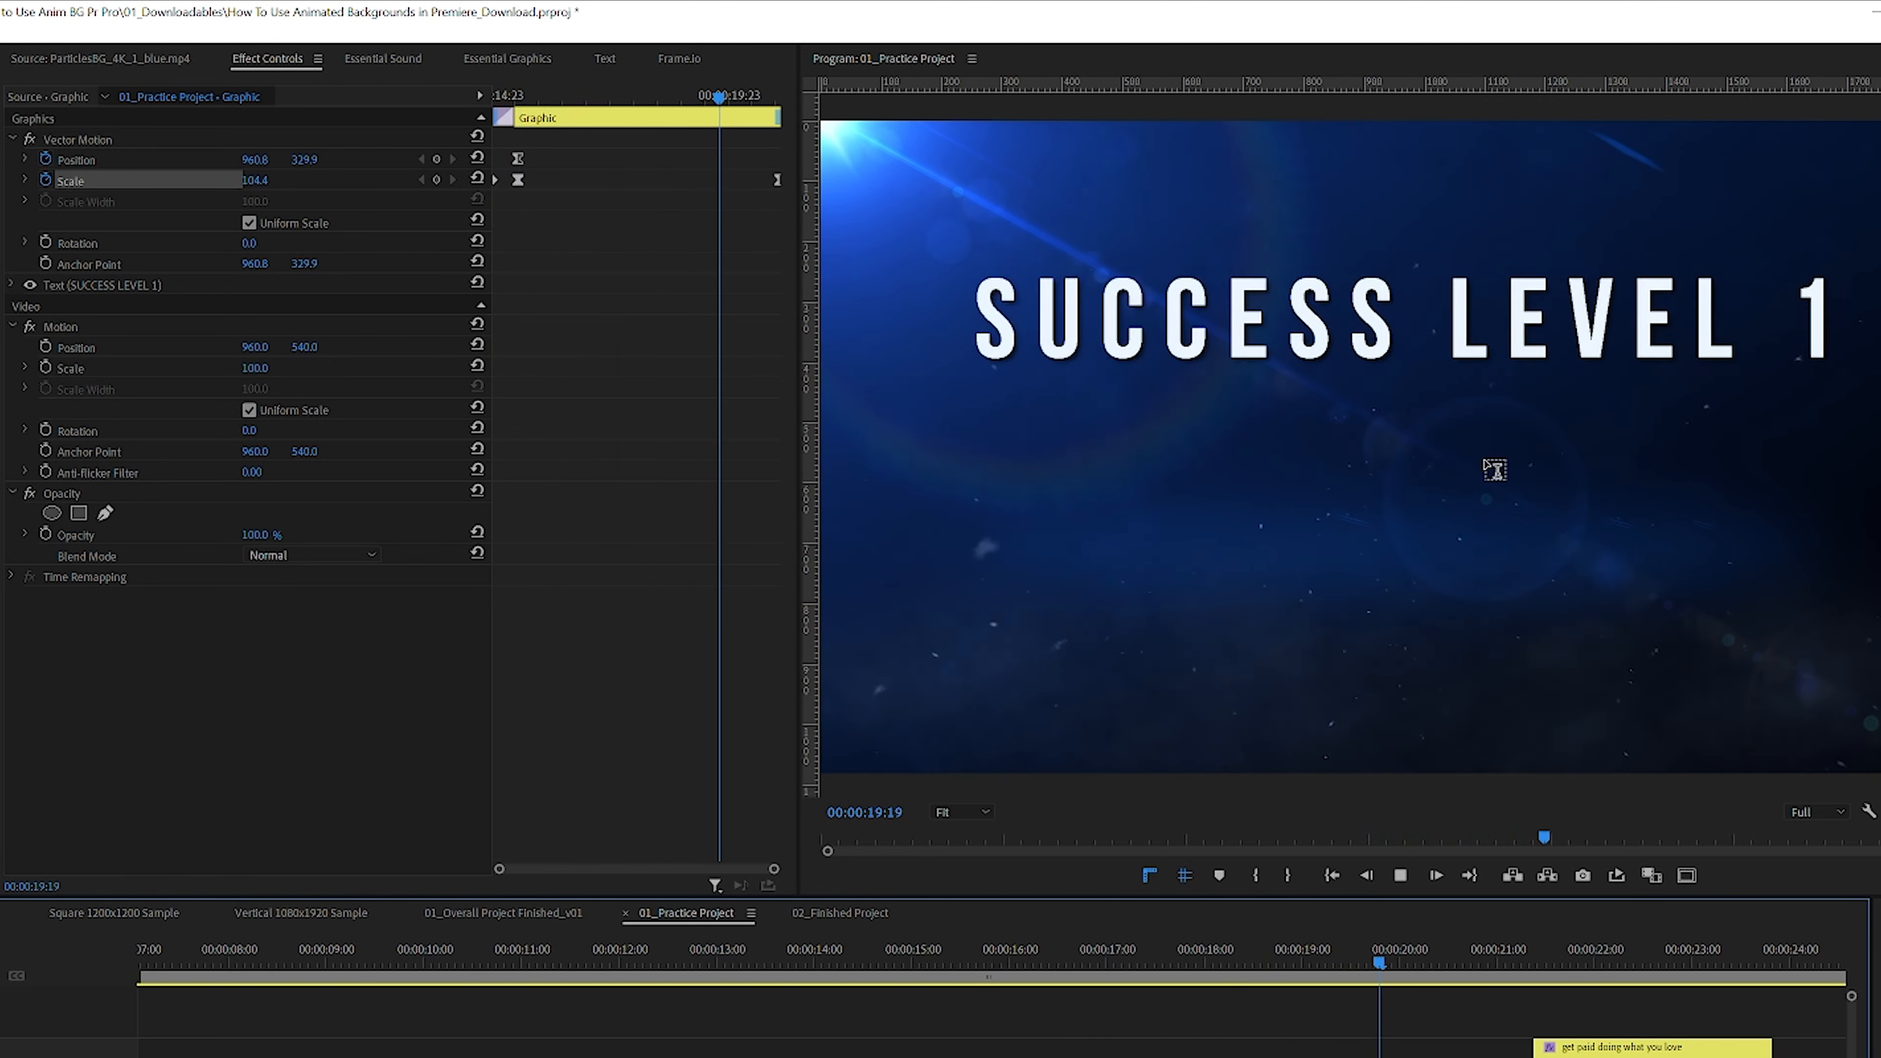
drag(1490, 957, 917, 939)
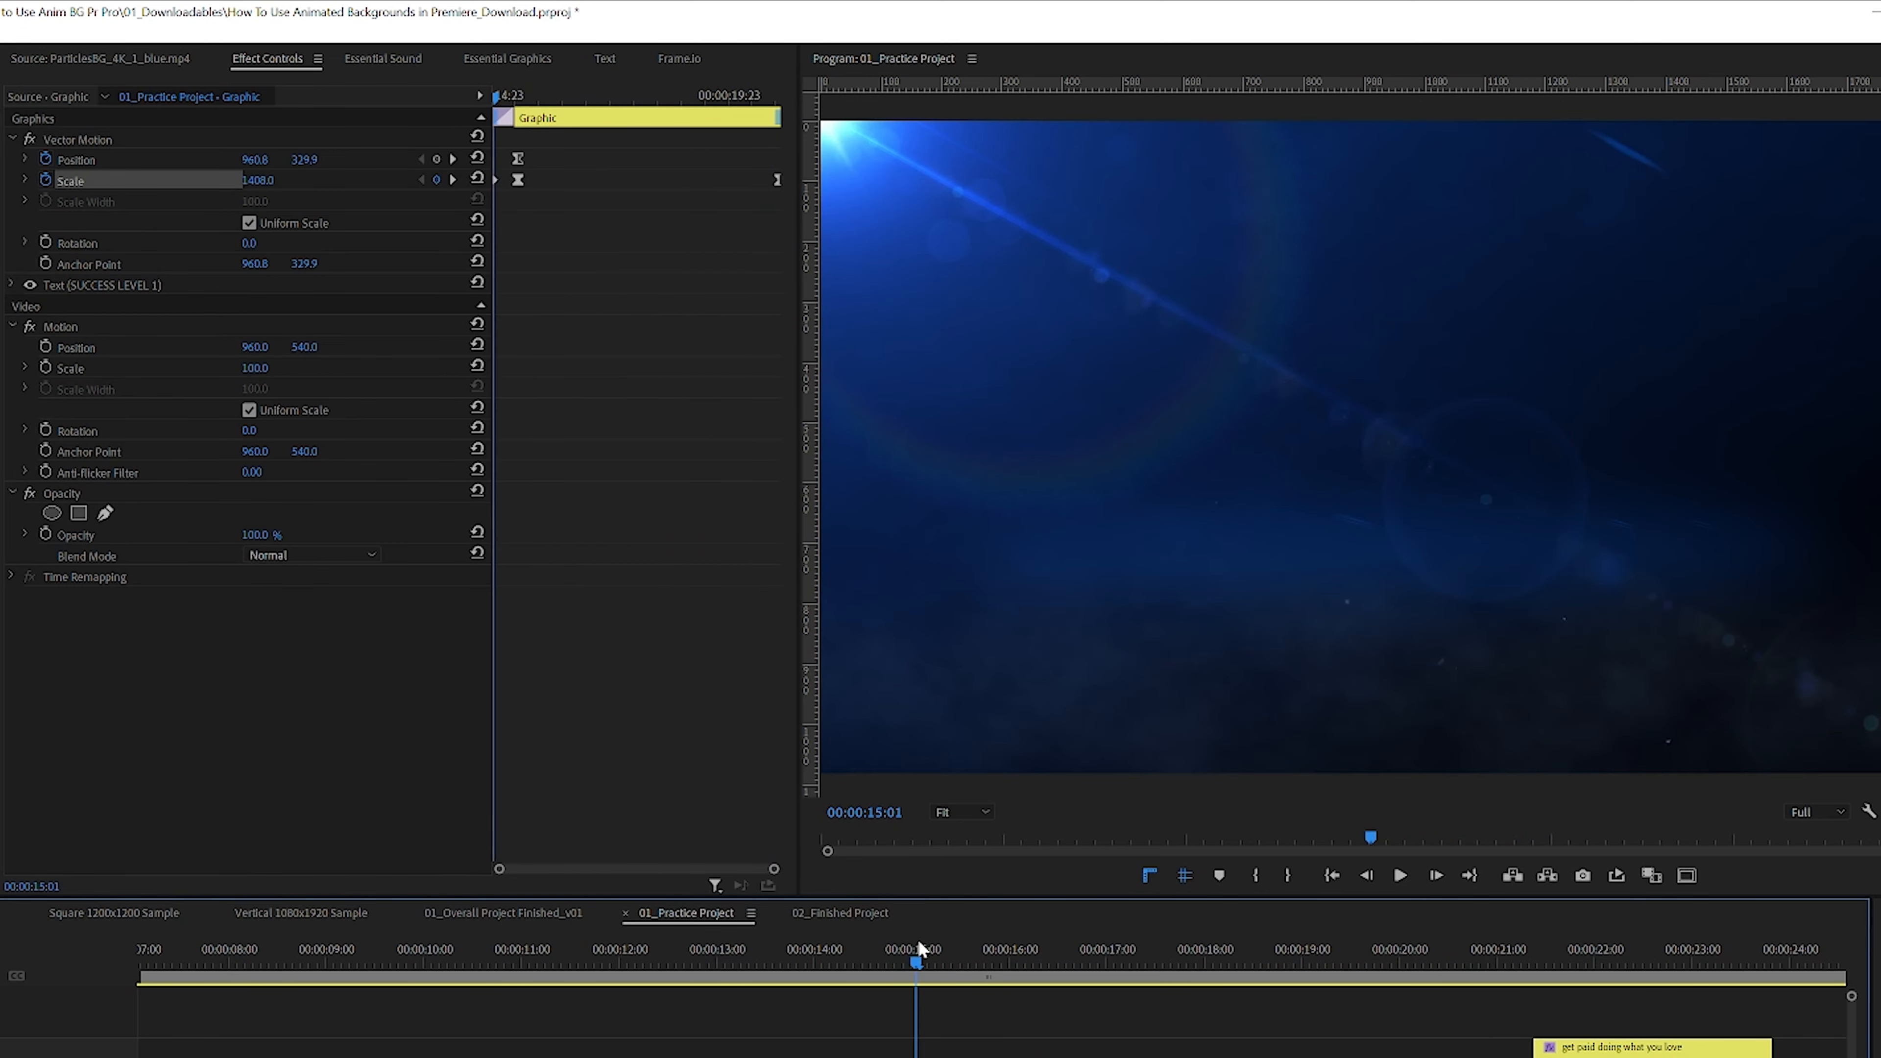
key(space)
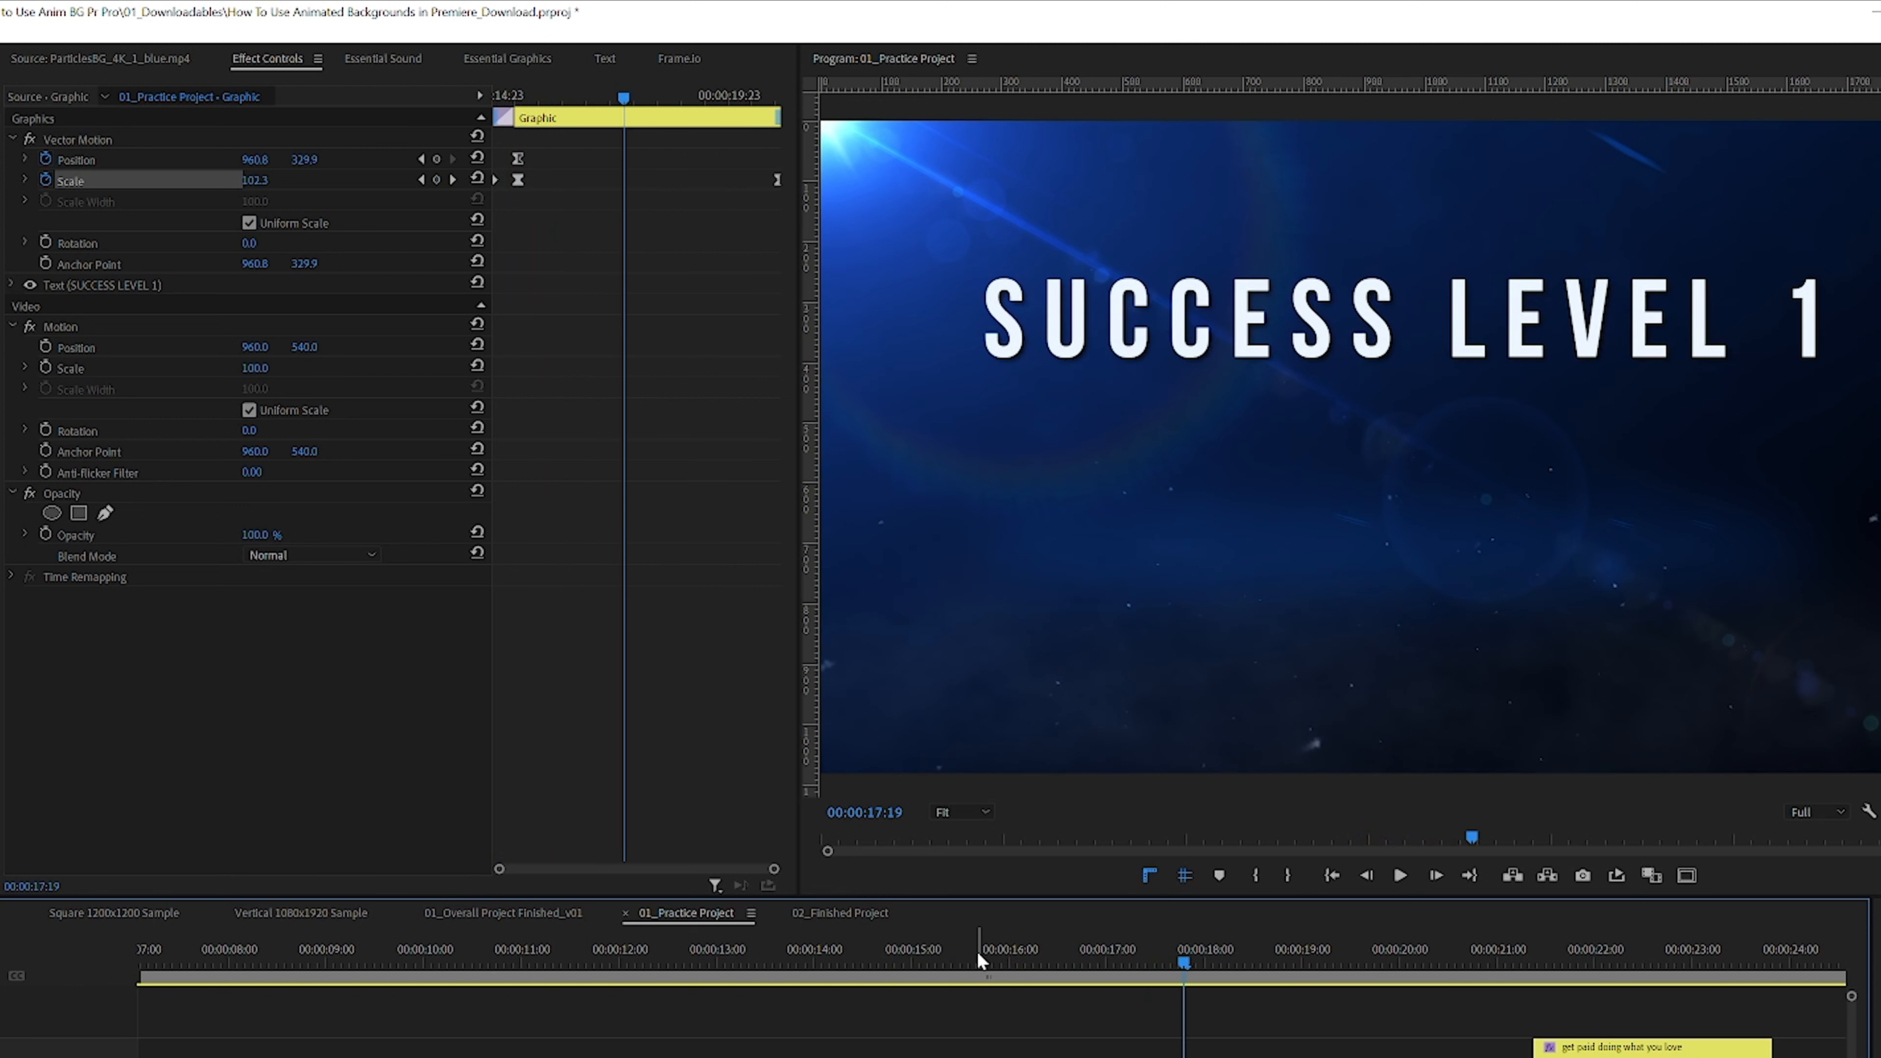
click(959, 957)
drag(932, 959, 917, 963)
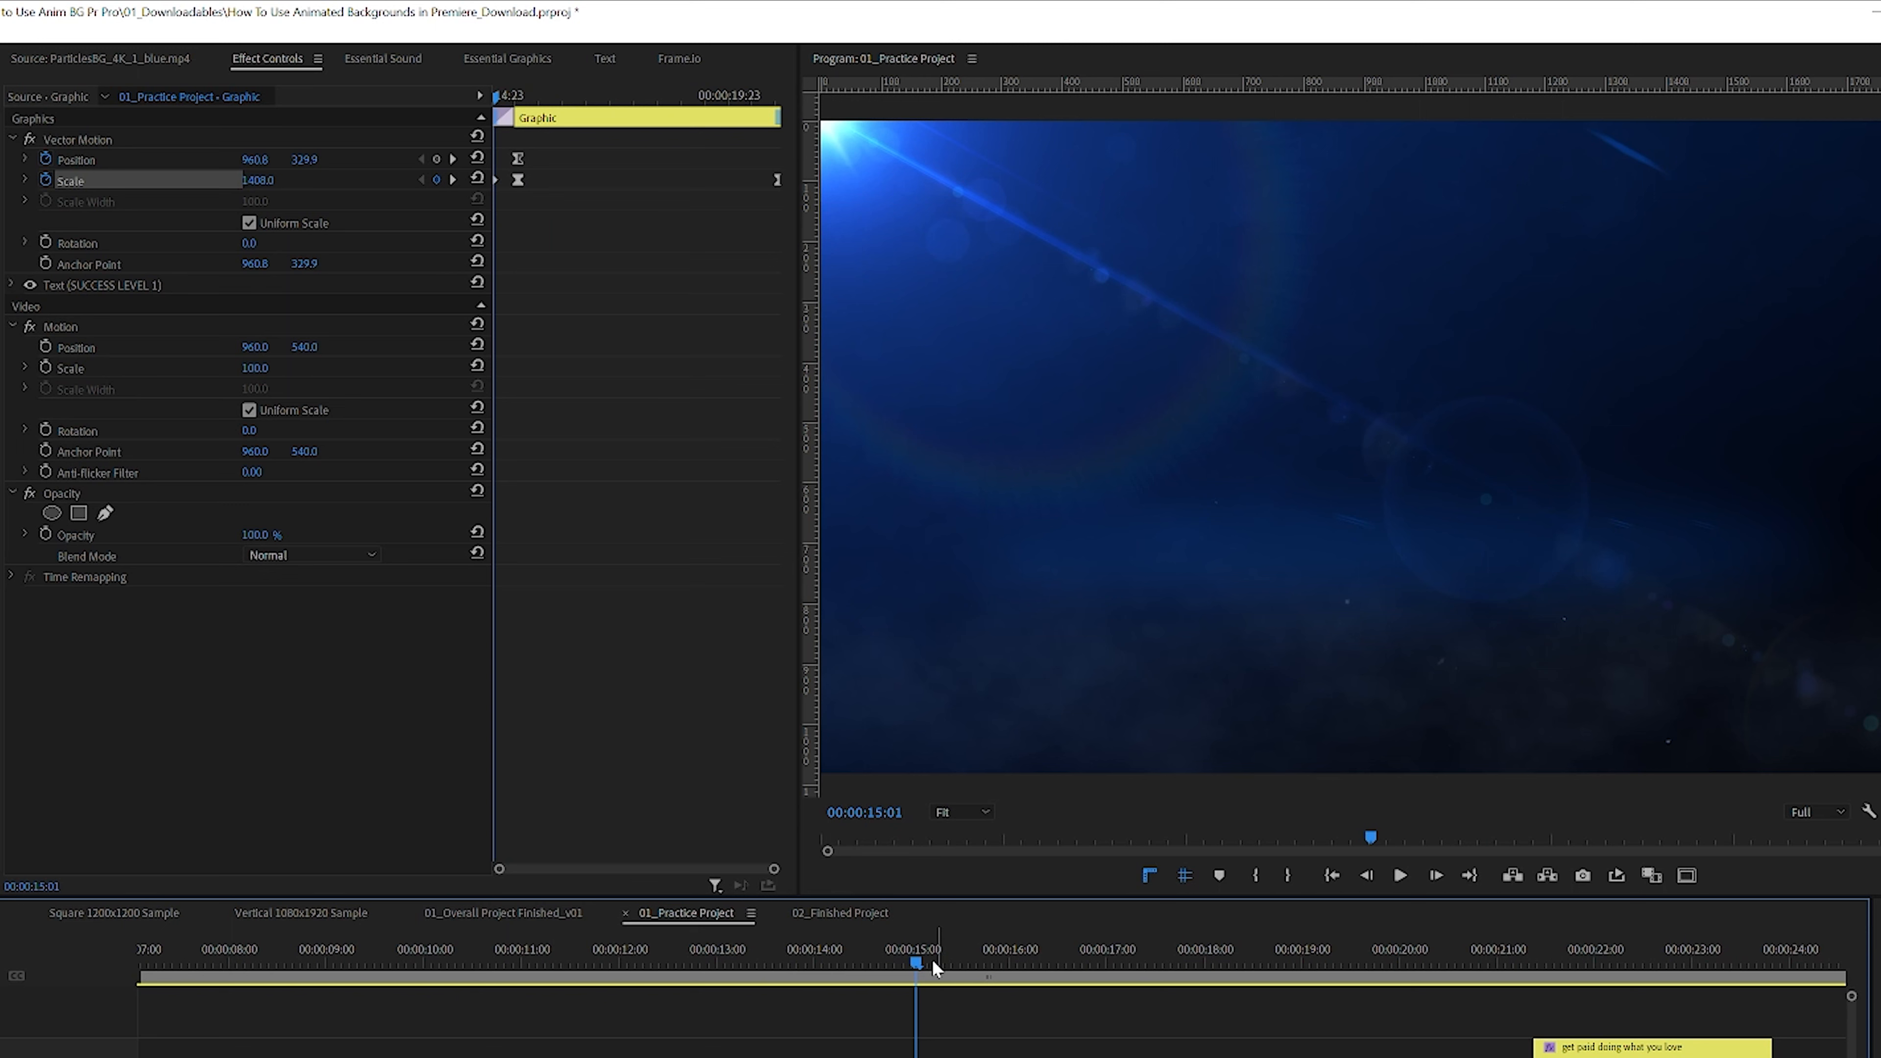
key(space)
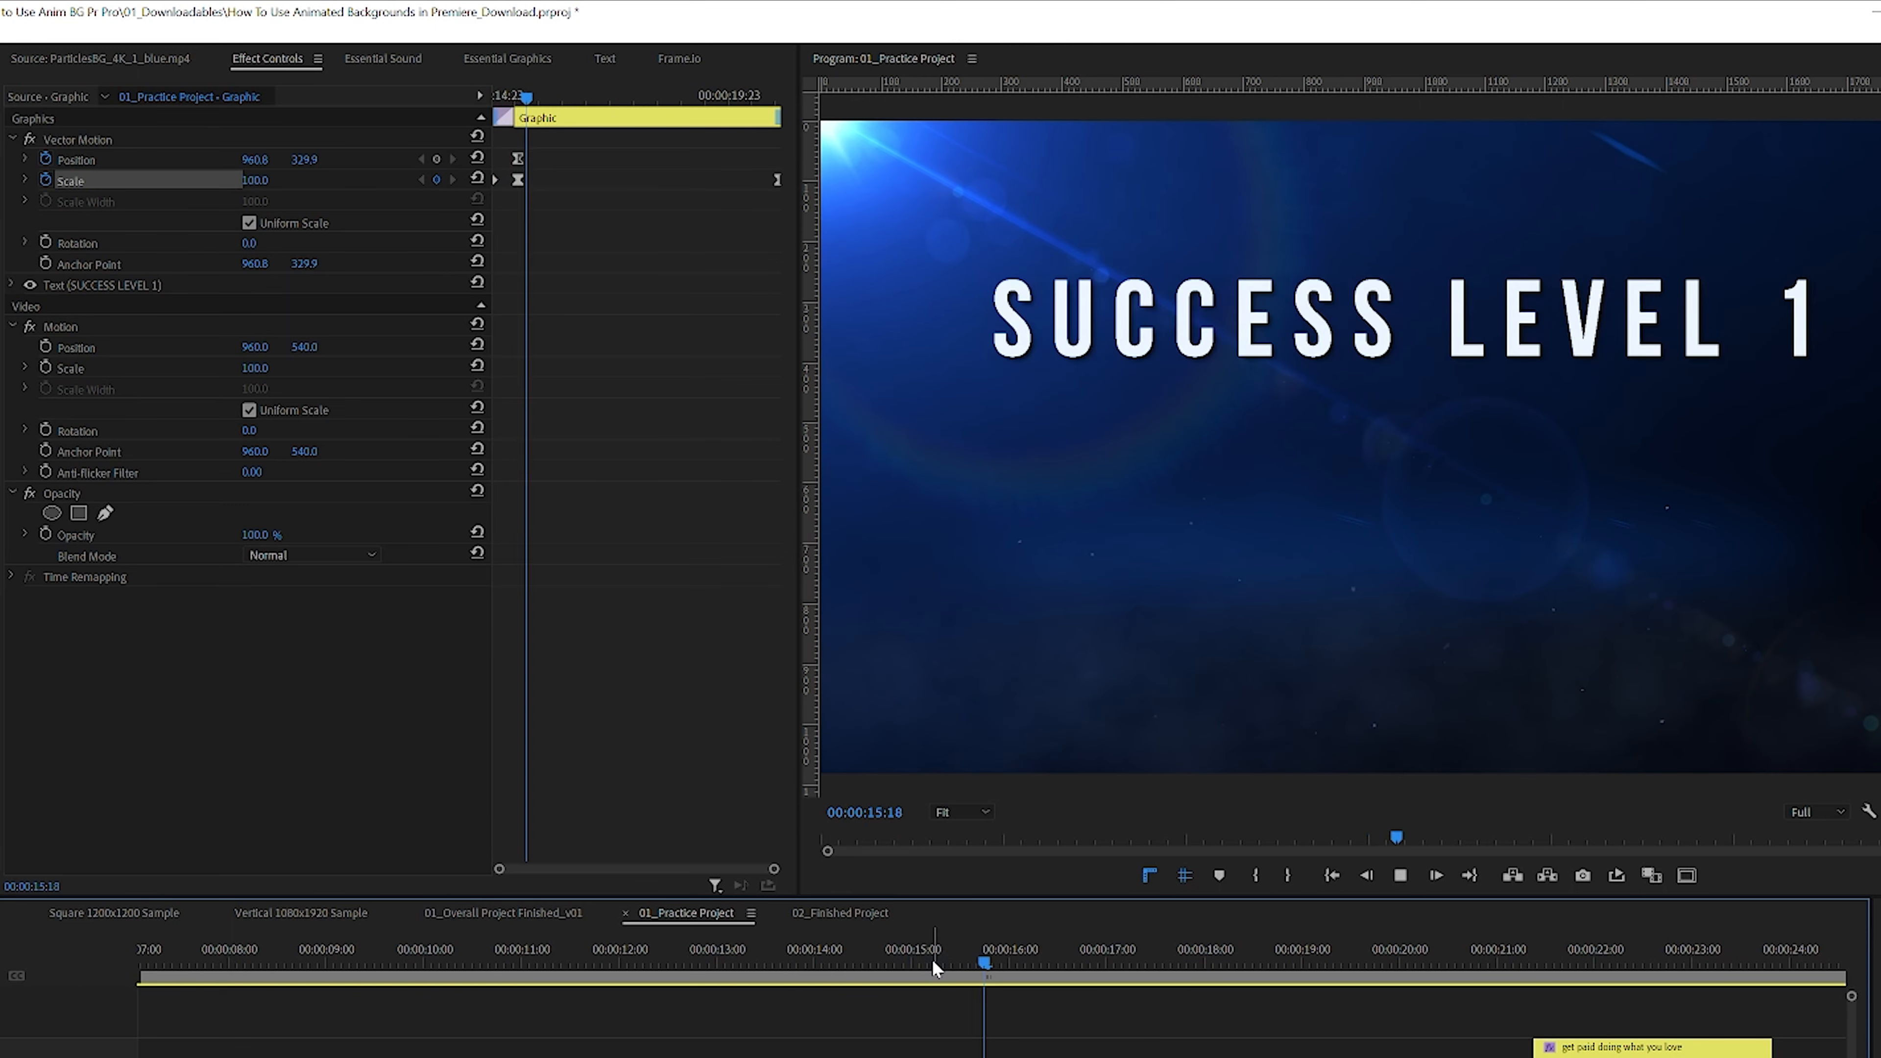
click(920, 962)
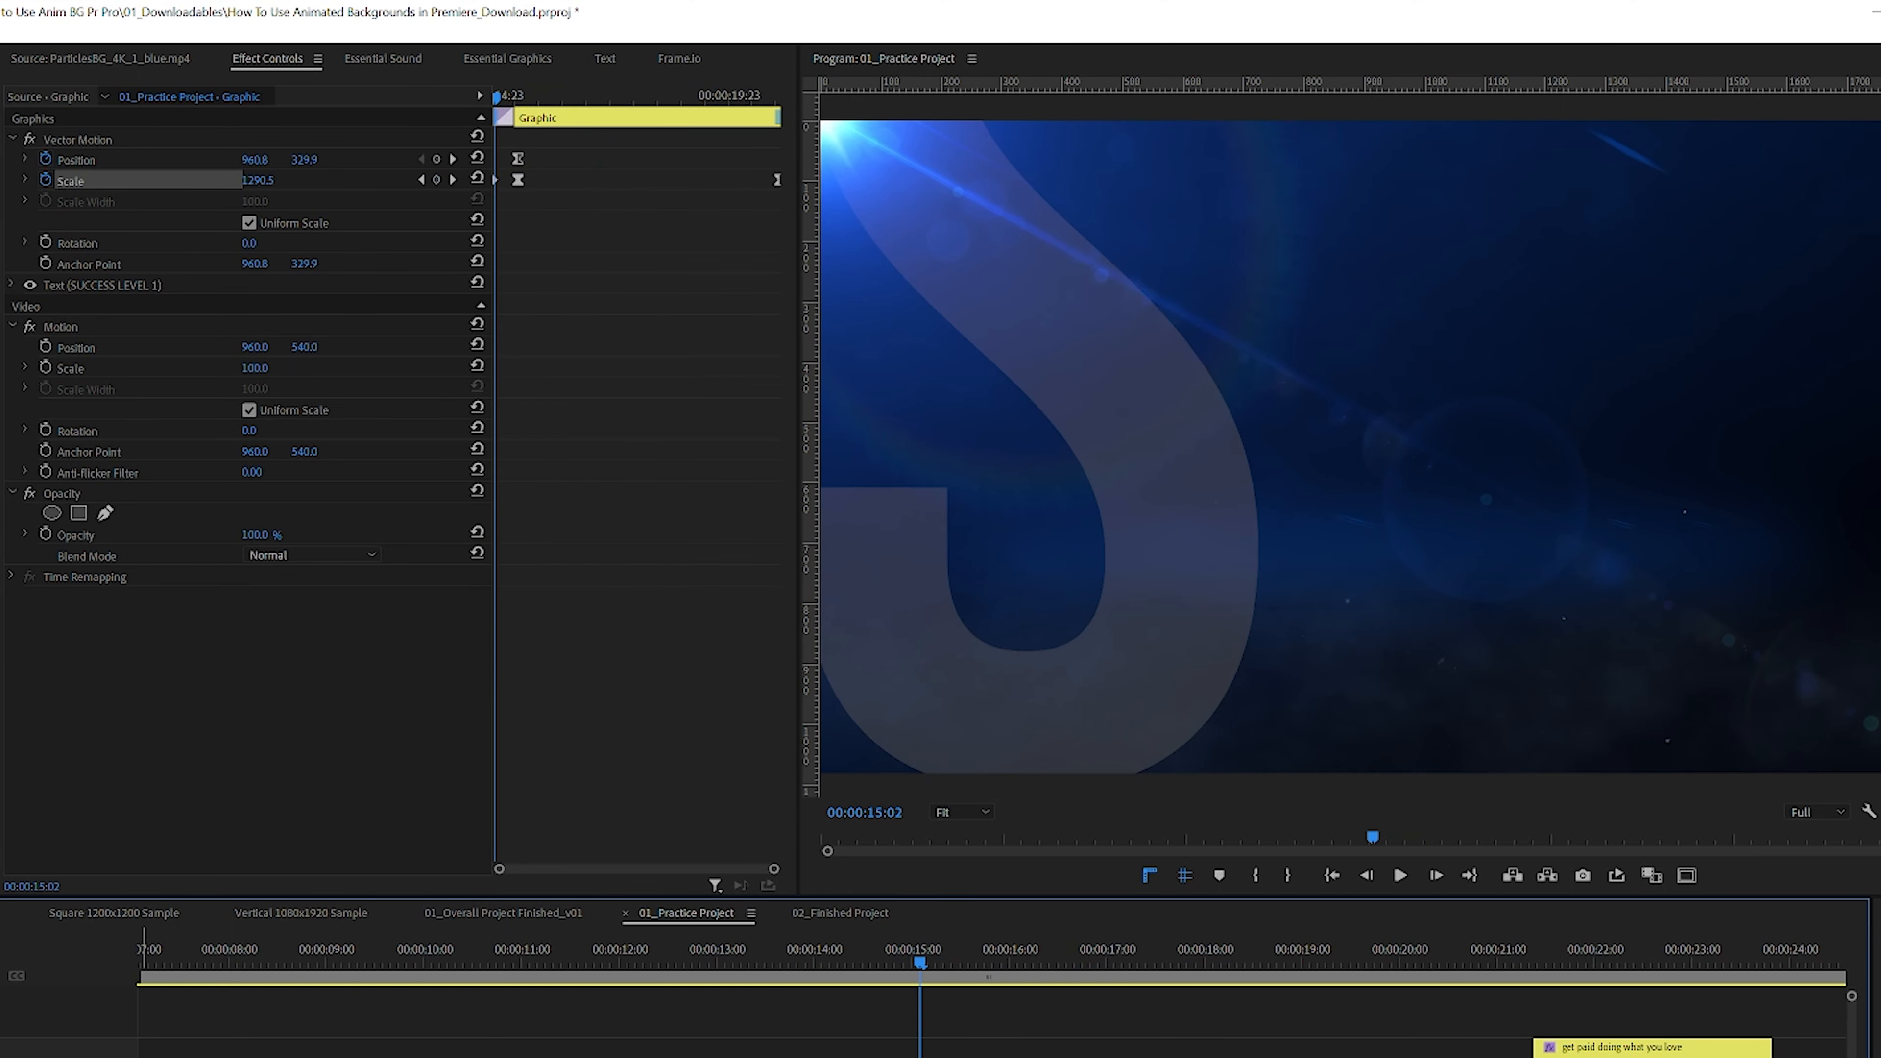
click(890, 966)
key(space)
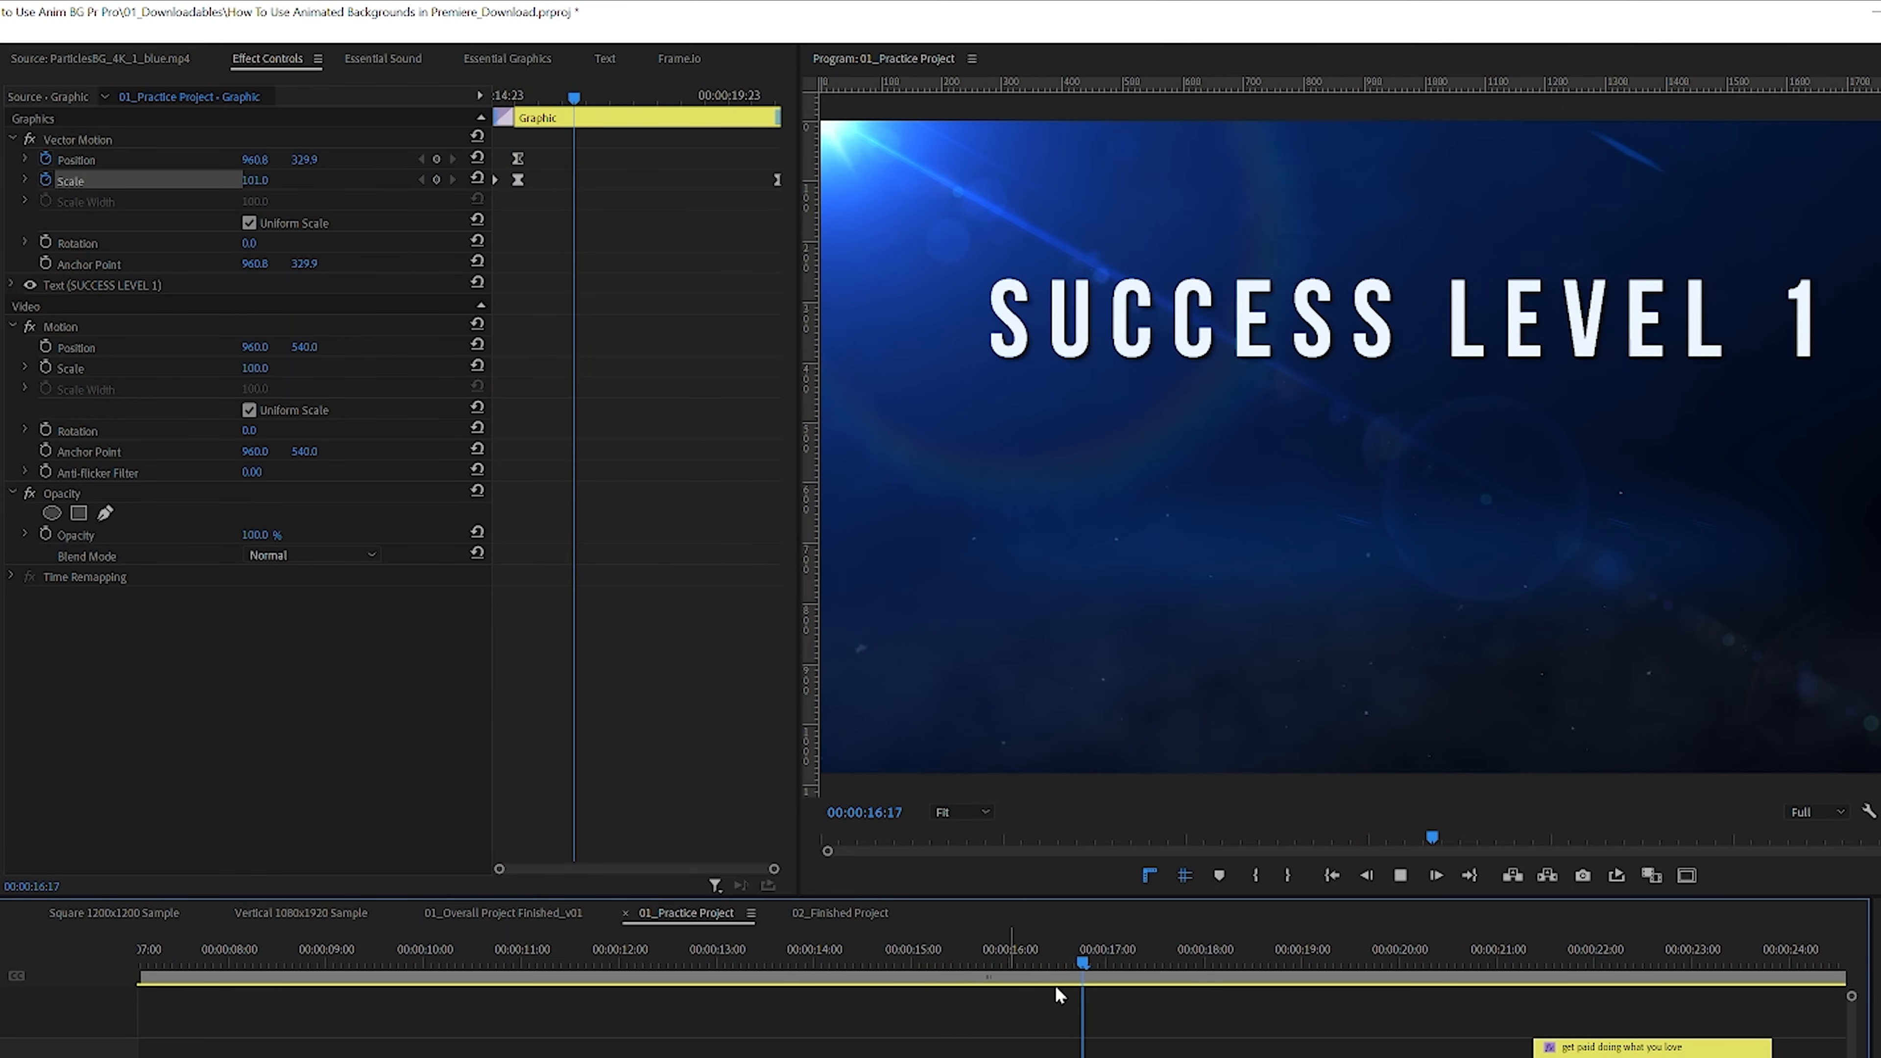
Step: Move the subtitle clip earlier so it starts at about 00:00:16:01
click(1027, 983)
drag(1026, 984, 1011, 987)
key(space)
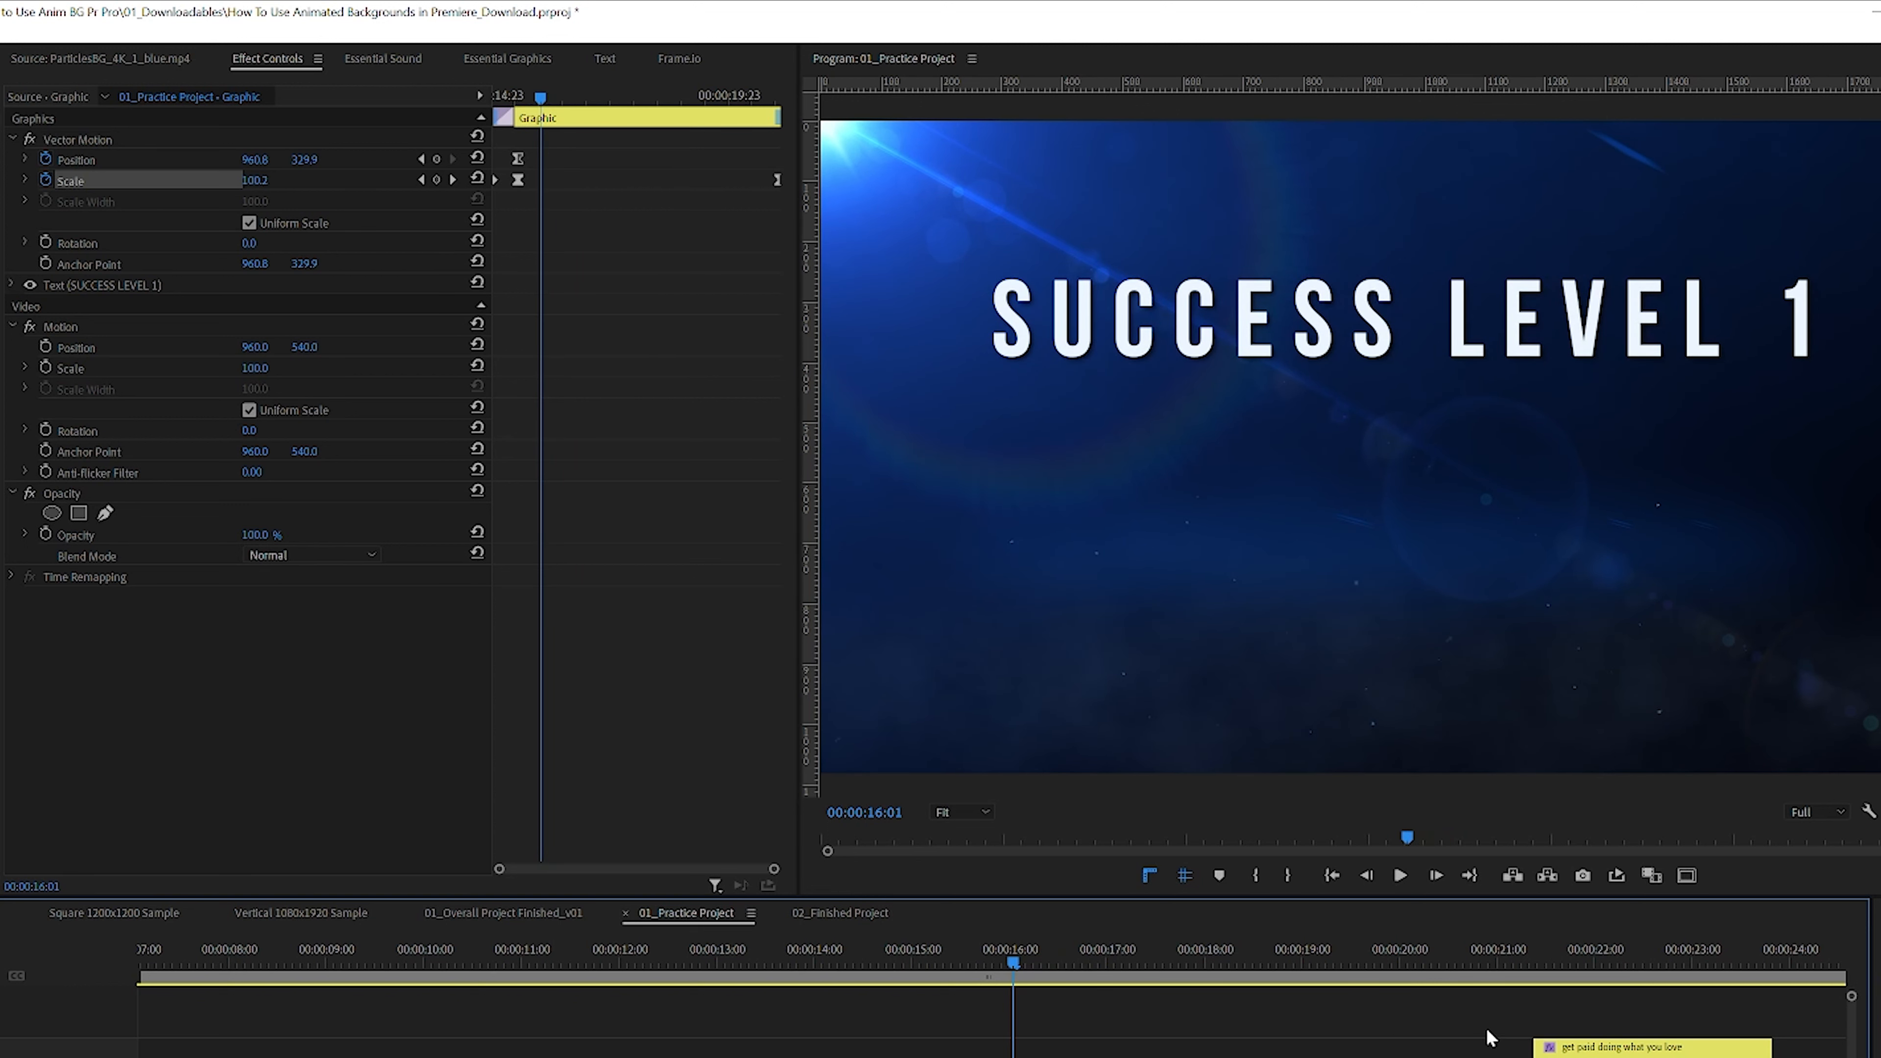
drag(1609, 1053, 1087, 1048)
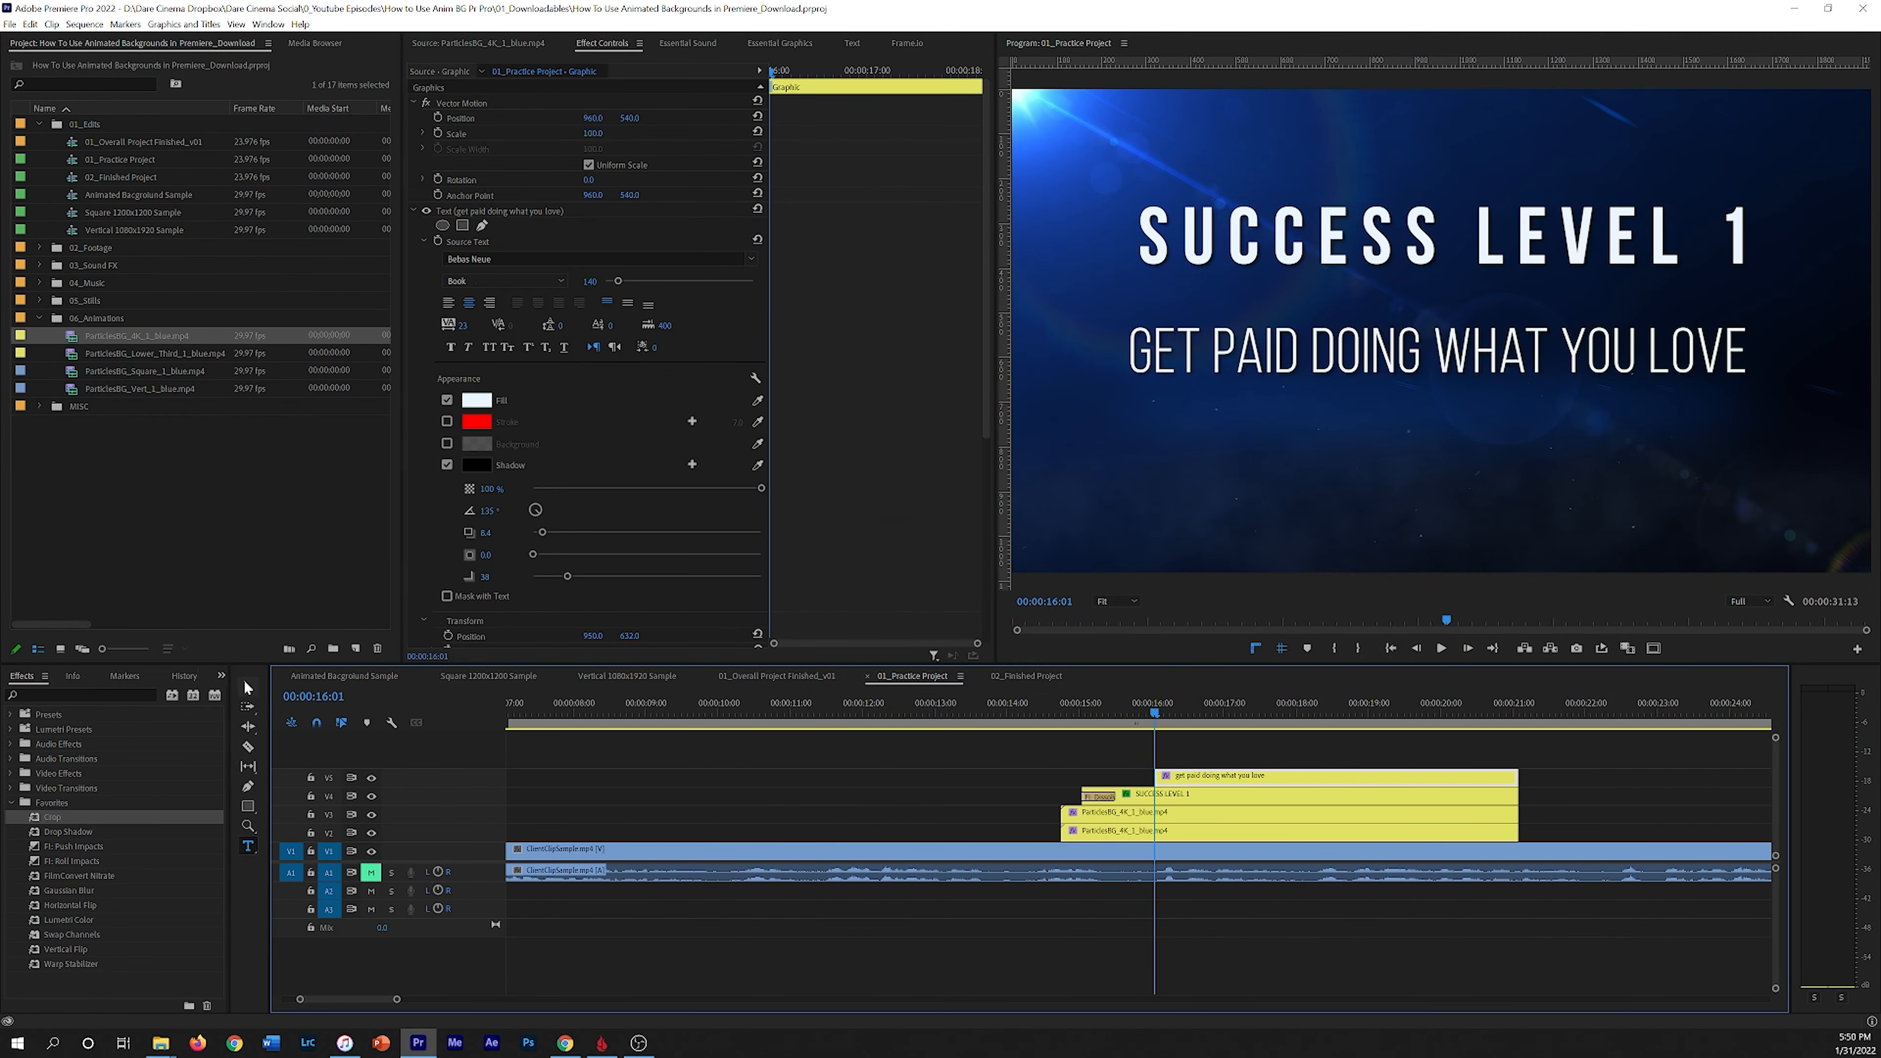
Step: Draw a four-point polygon opacity mask fitted around the subtitle text, with the mask feather set to 0
click(248, 688)
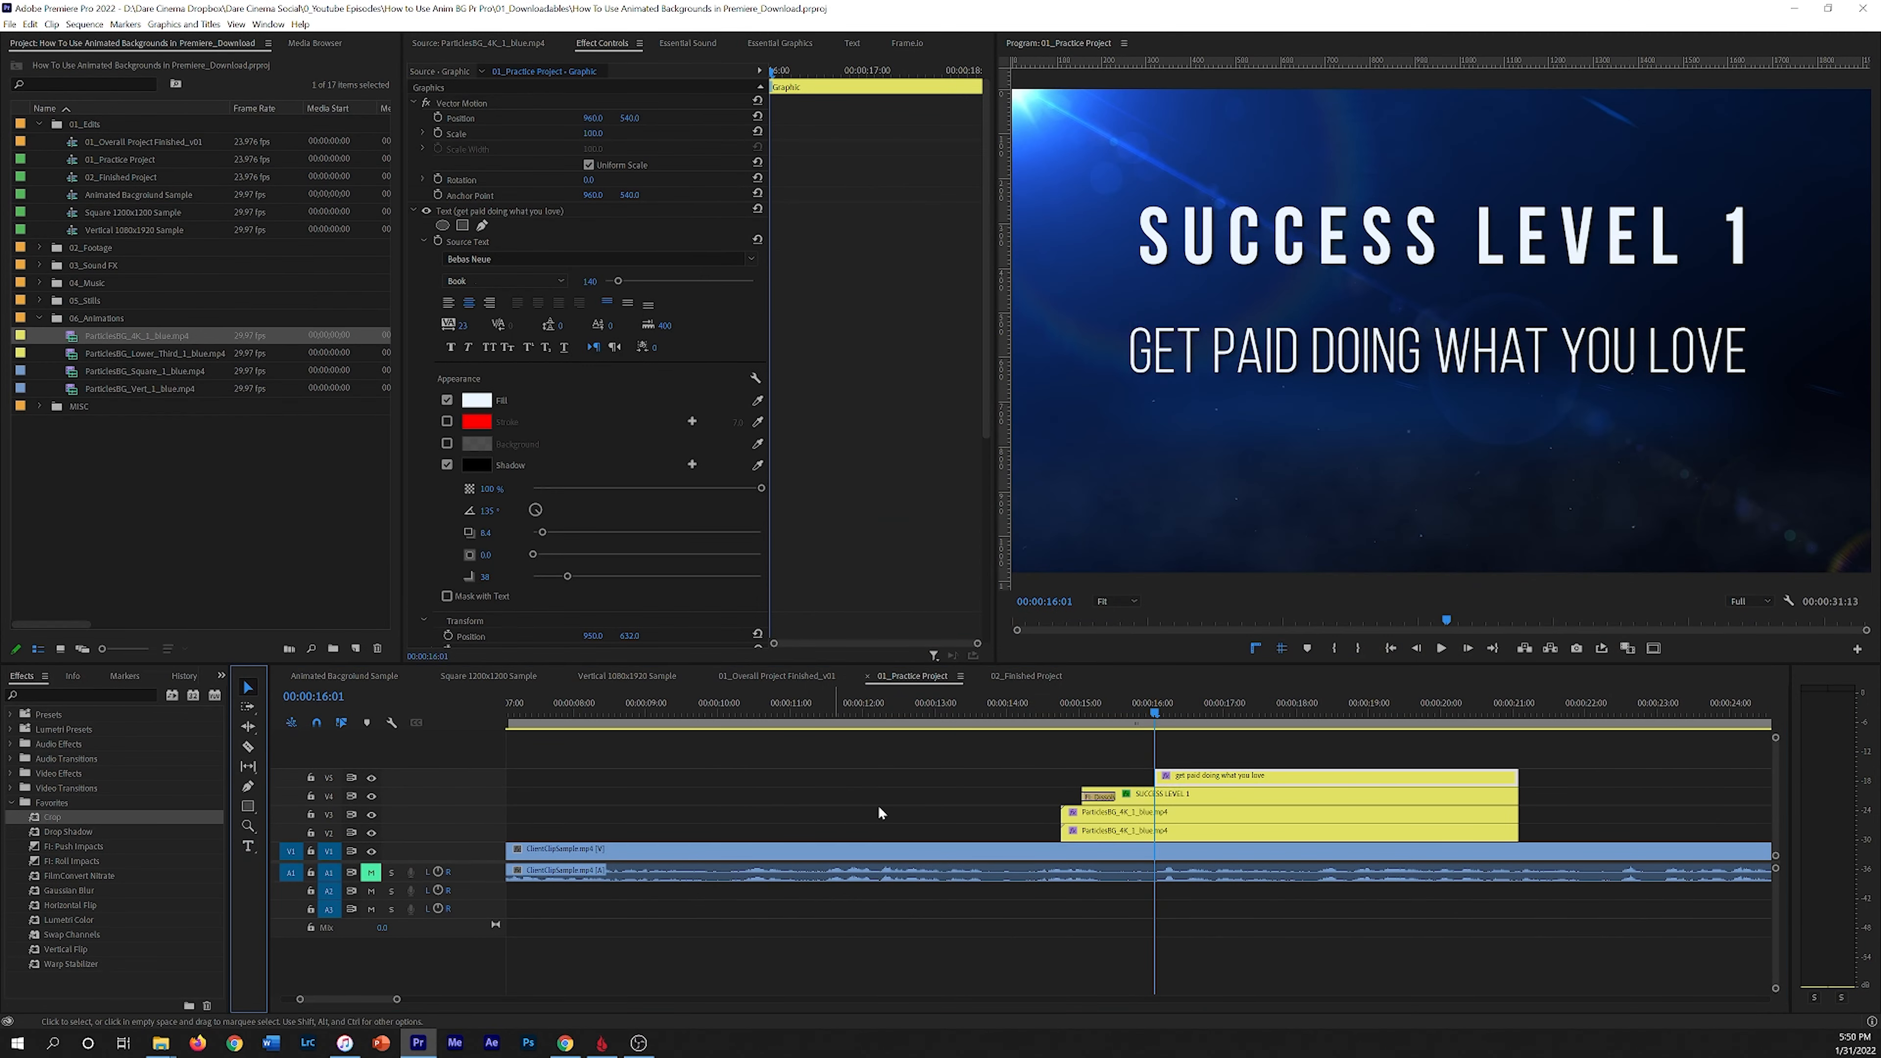
click(1251, 354)
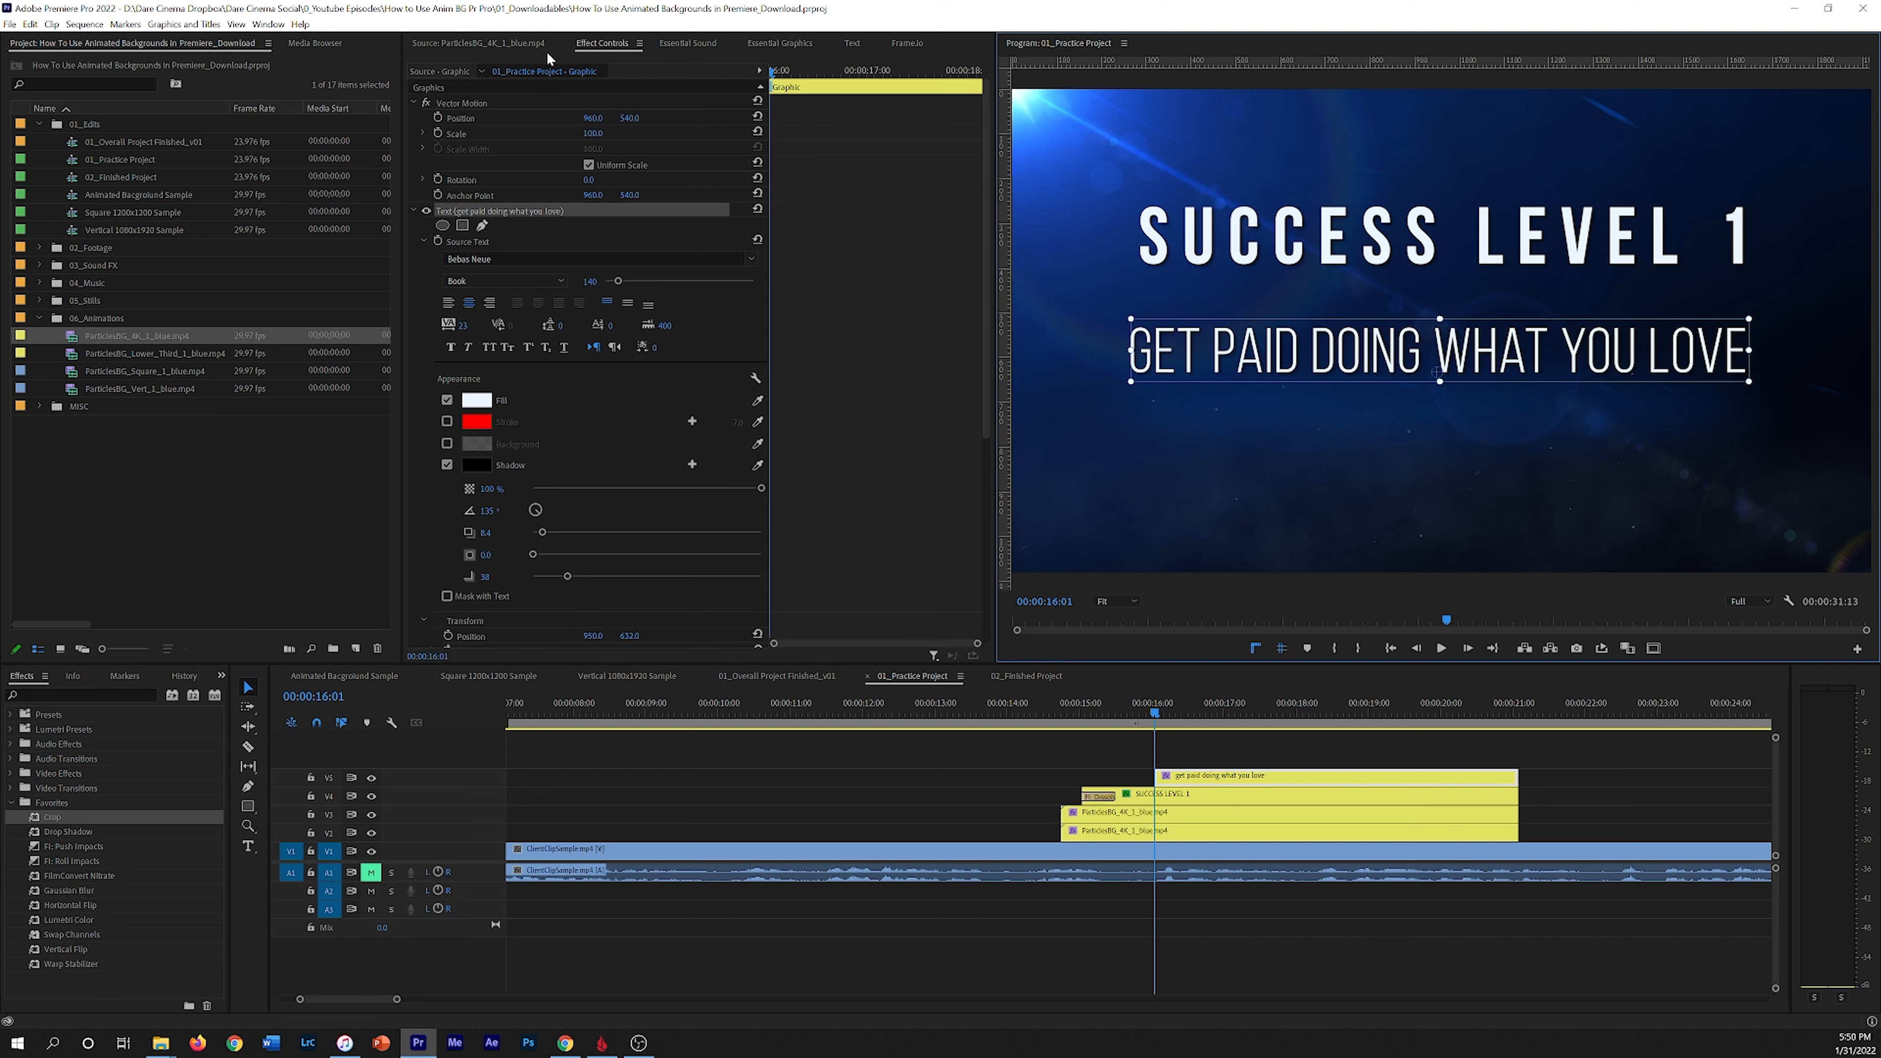
click(412, 211)
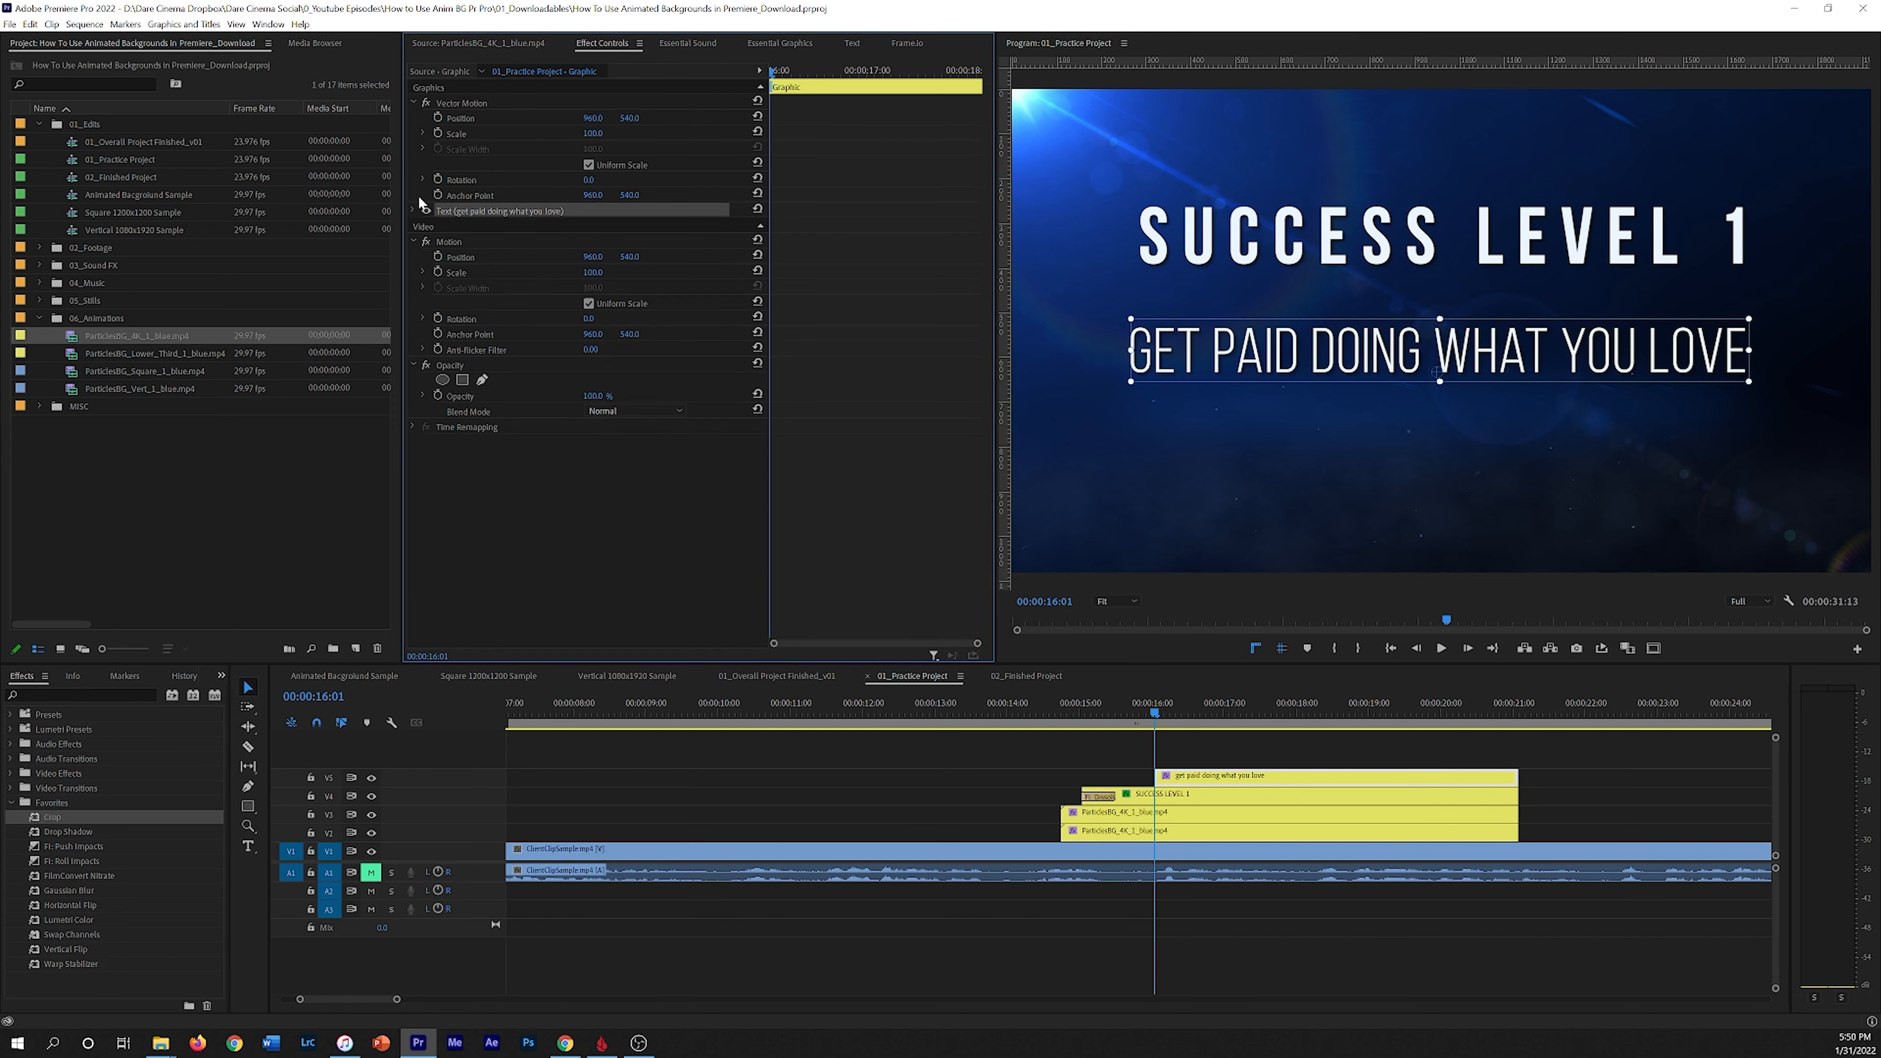
click(463, 381)
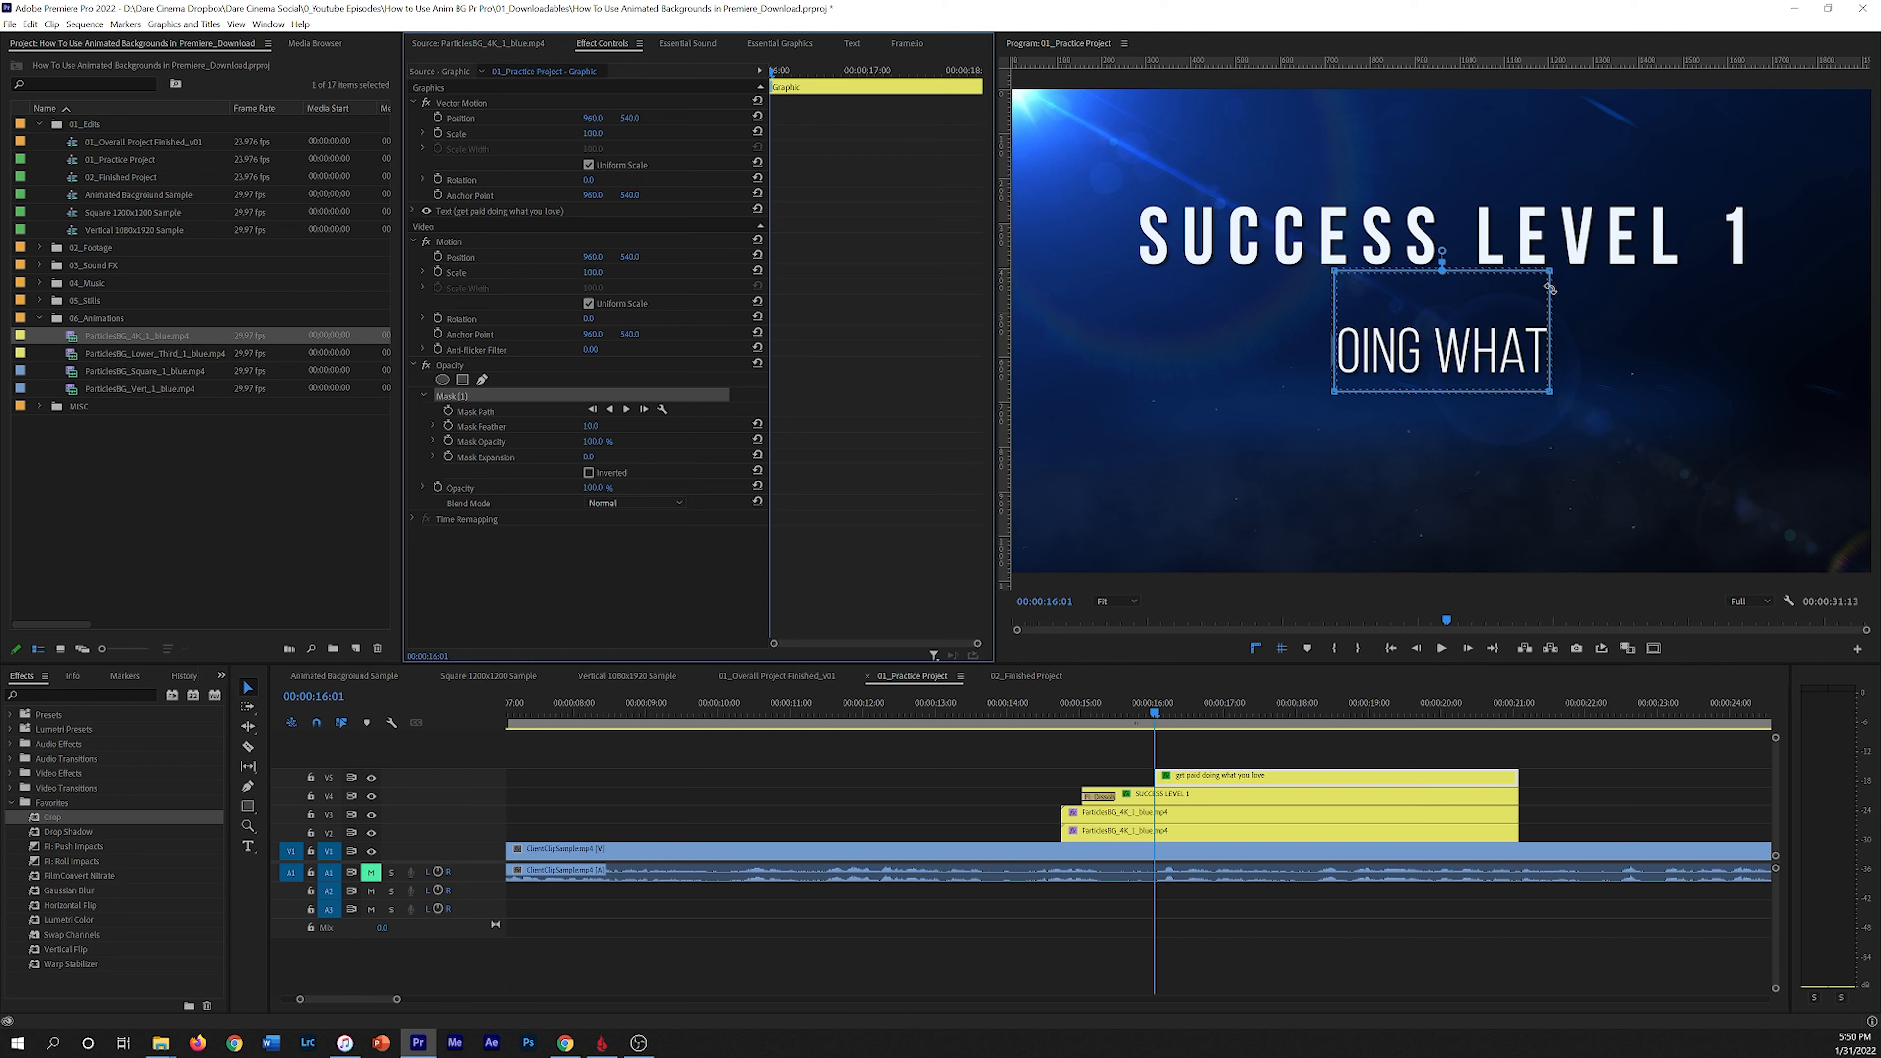
click(1336, 271)
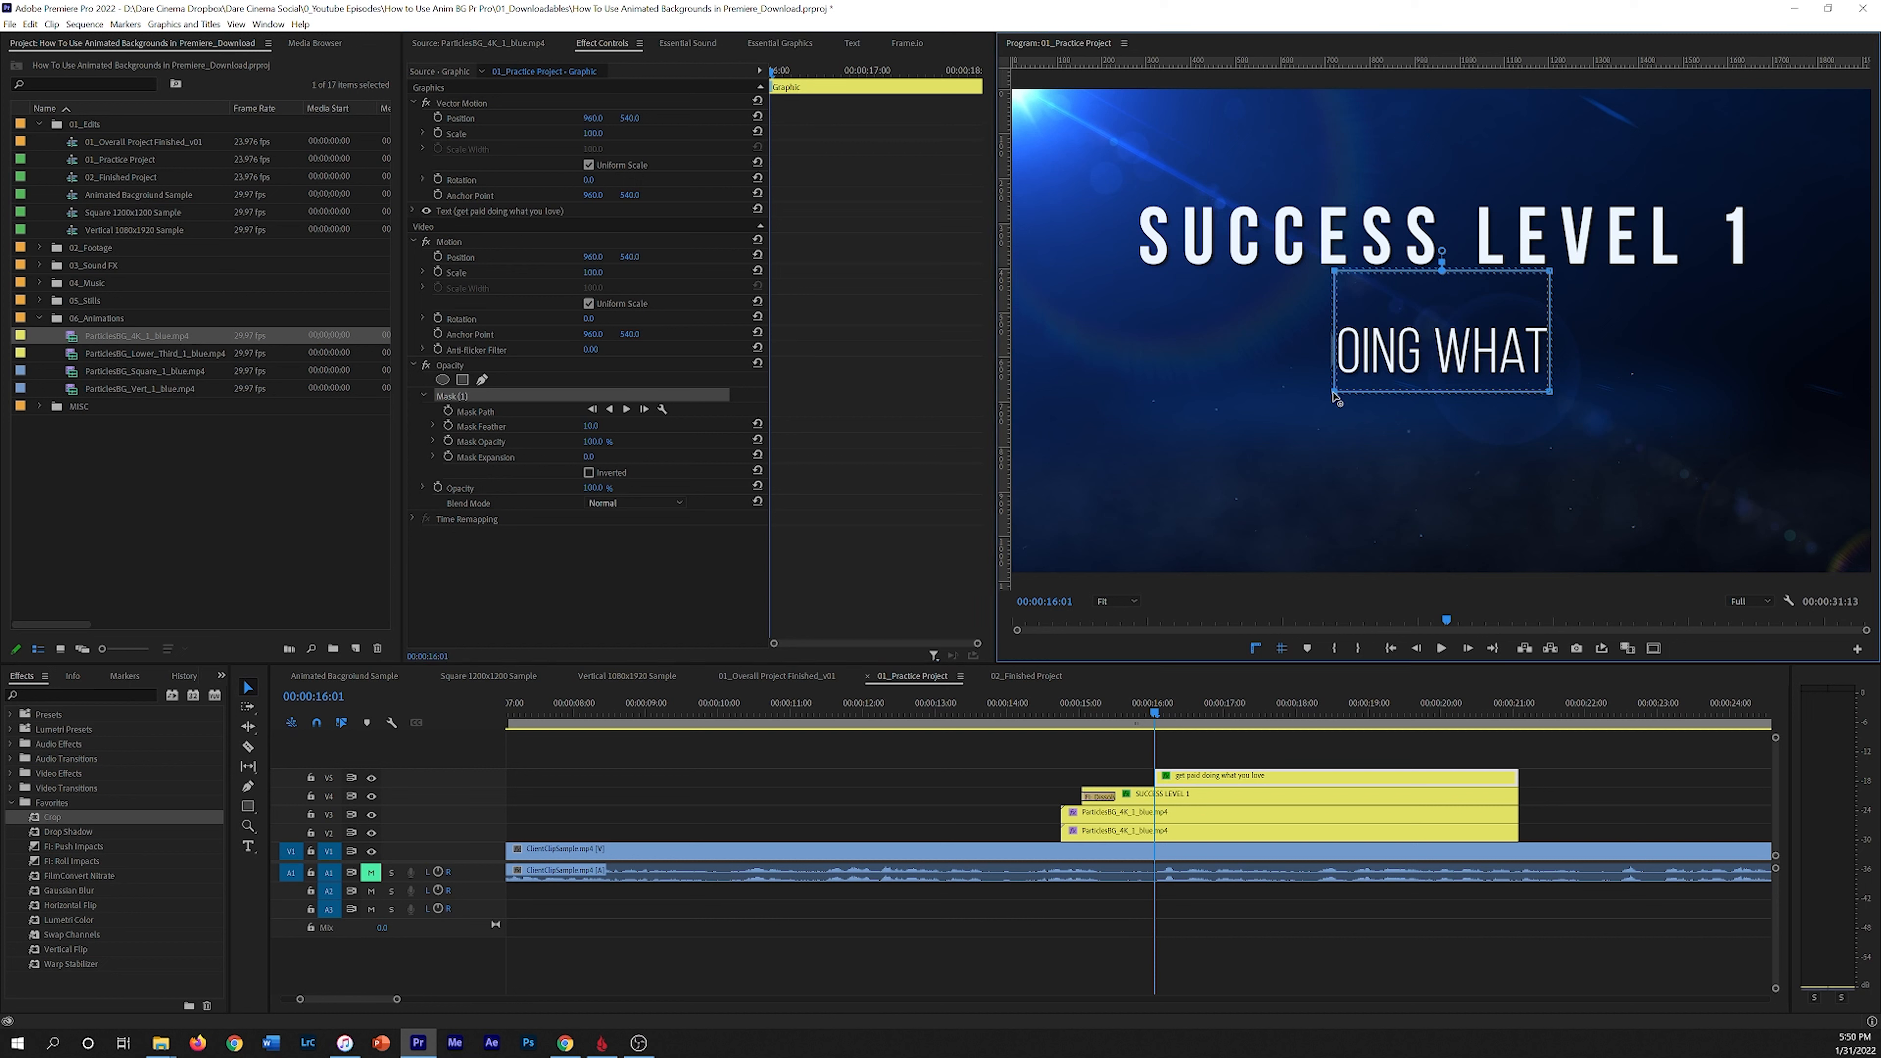
drag(1333, 395, 1117, 387)
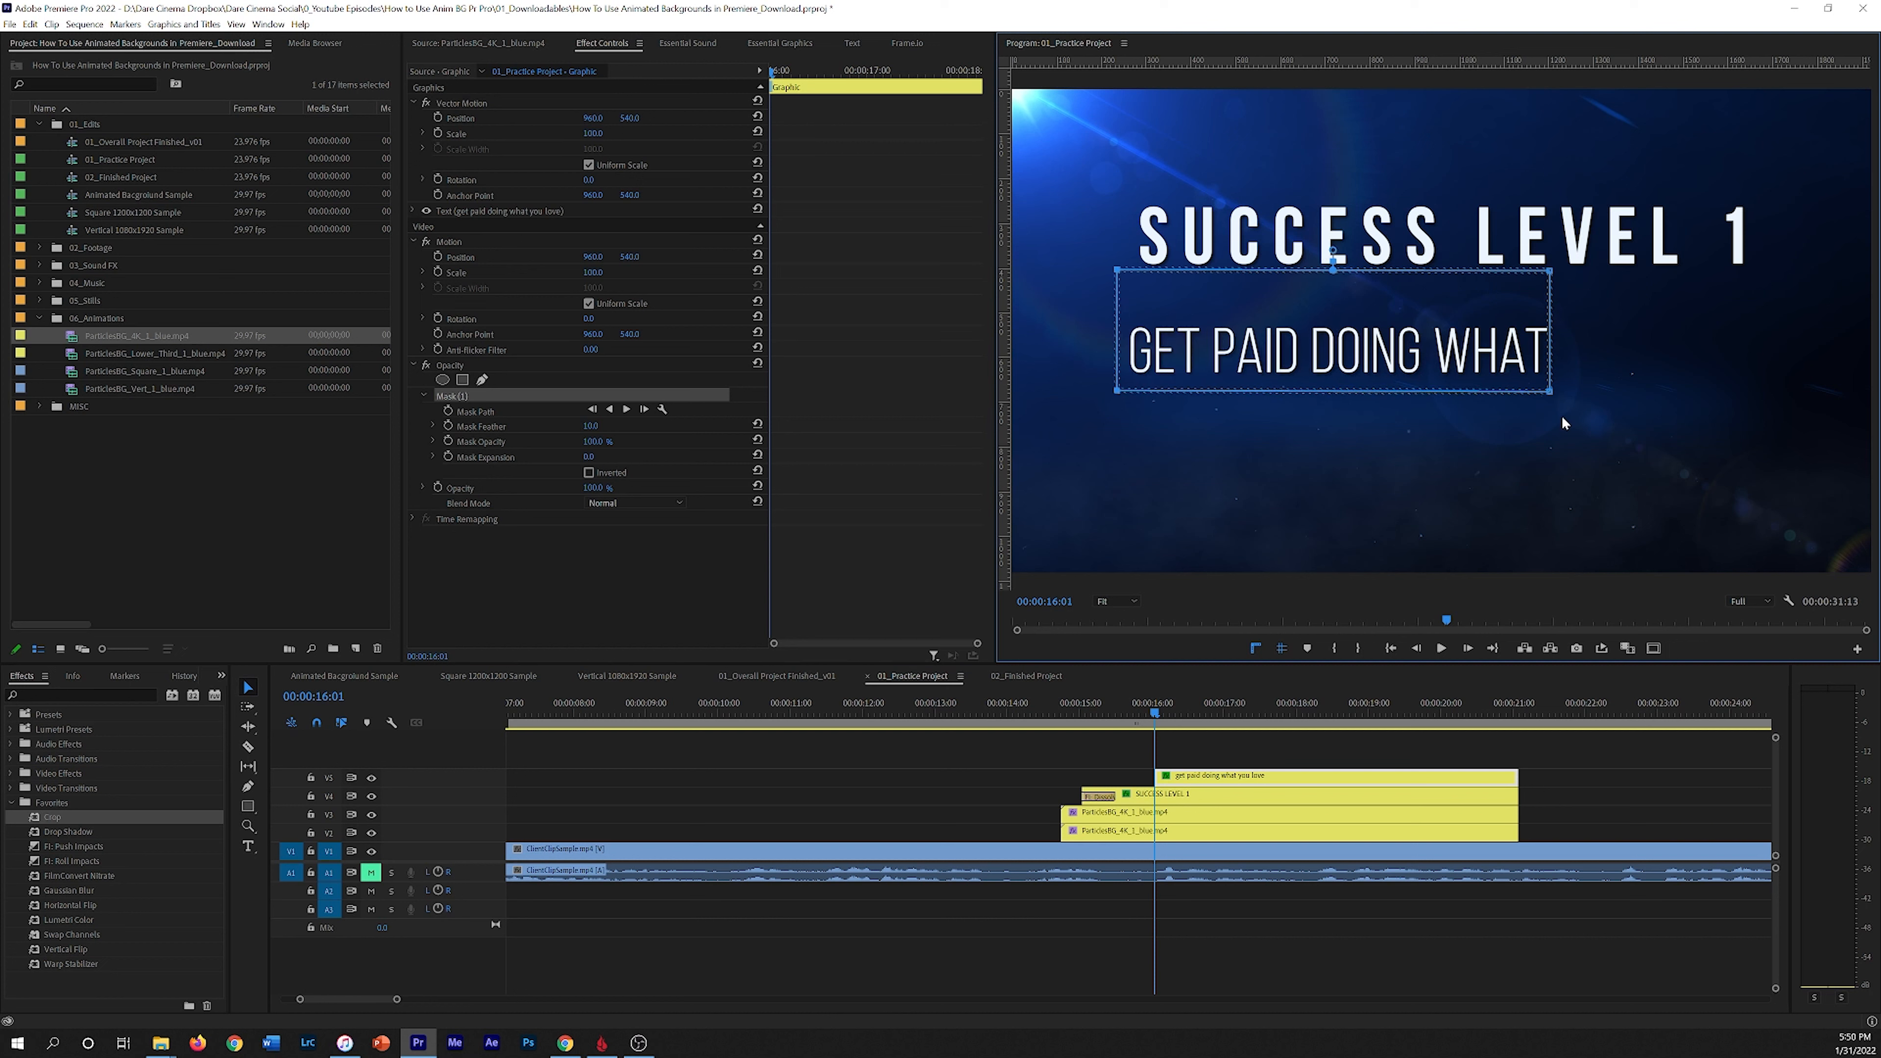
drag(1553, 395, 1590, 399)
key(ctrl+z)
drag(1553, 278, 1761, 275)
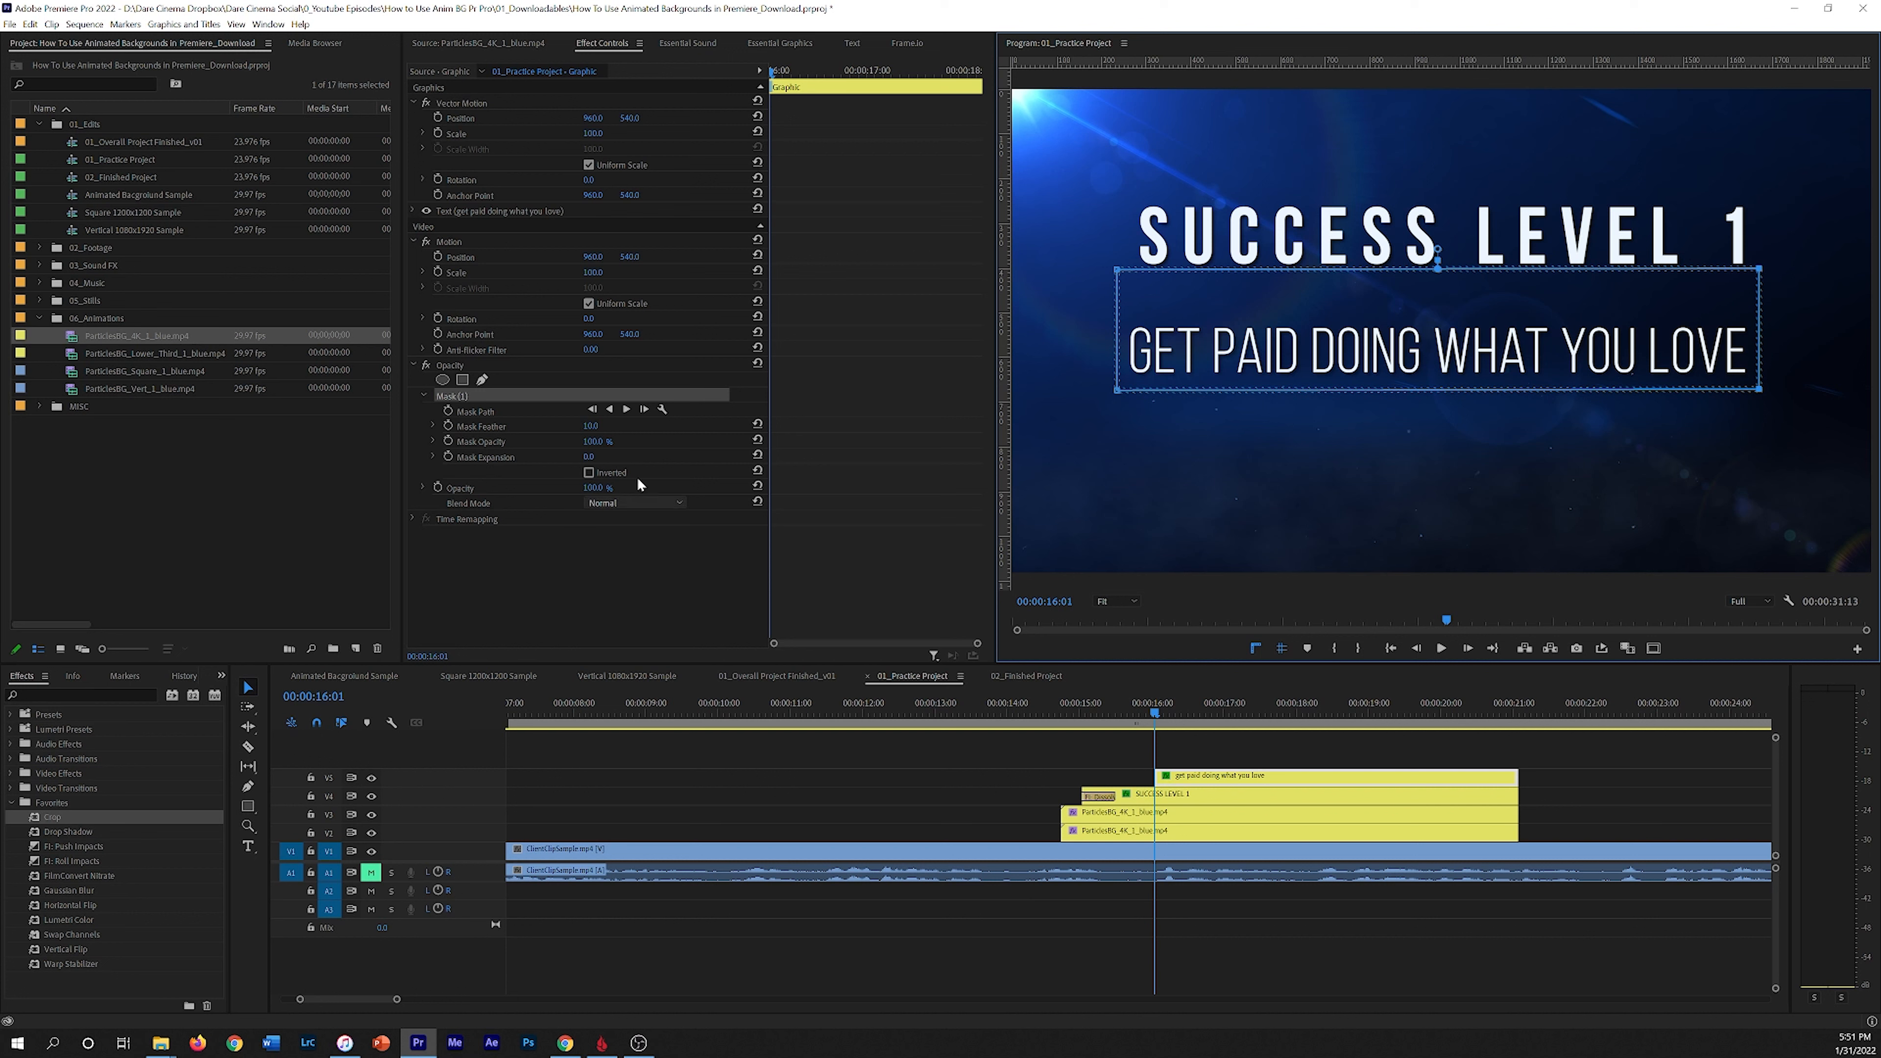
drag(597, 428, 589, 429)
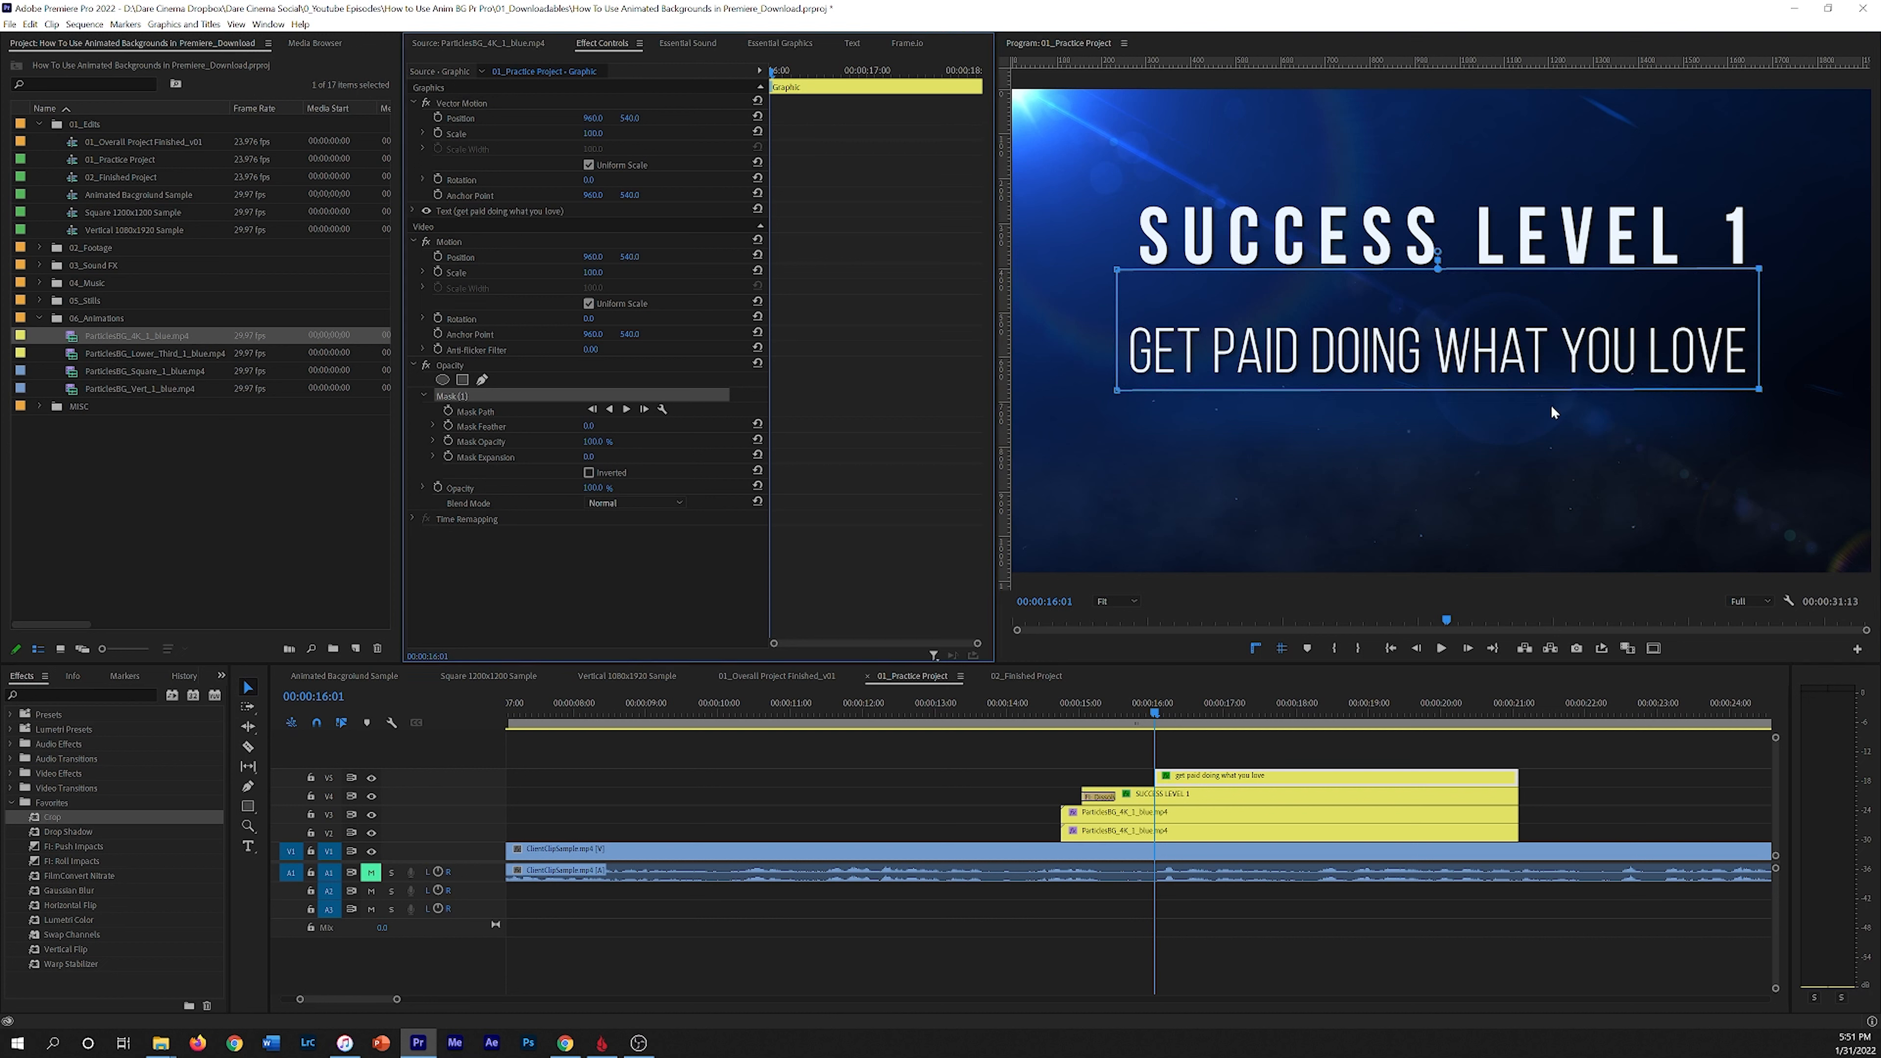
drag(1508, 317, 1507, 334)
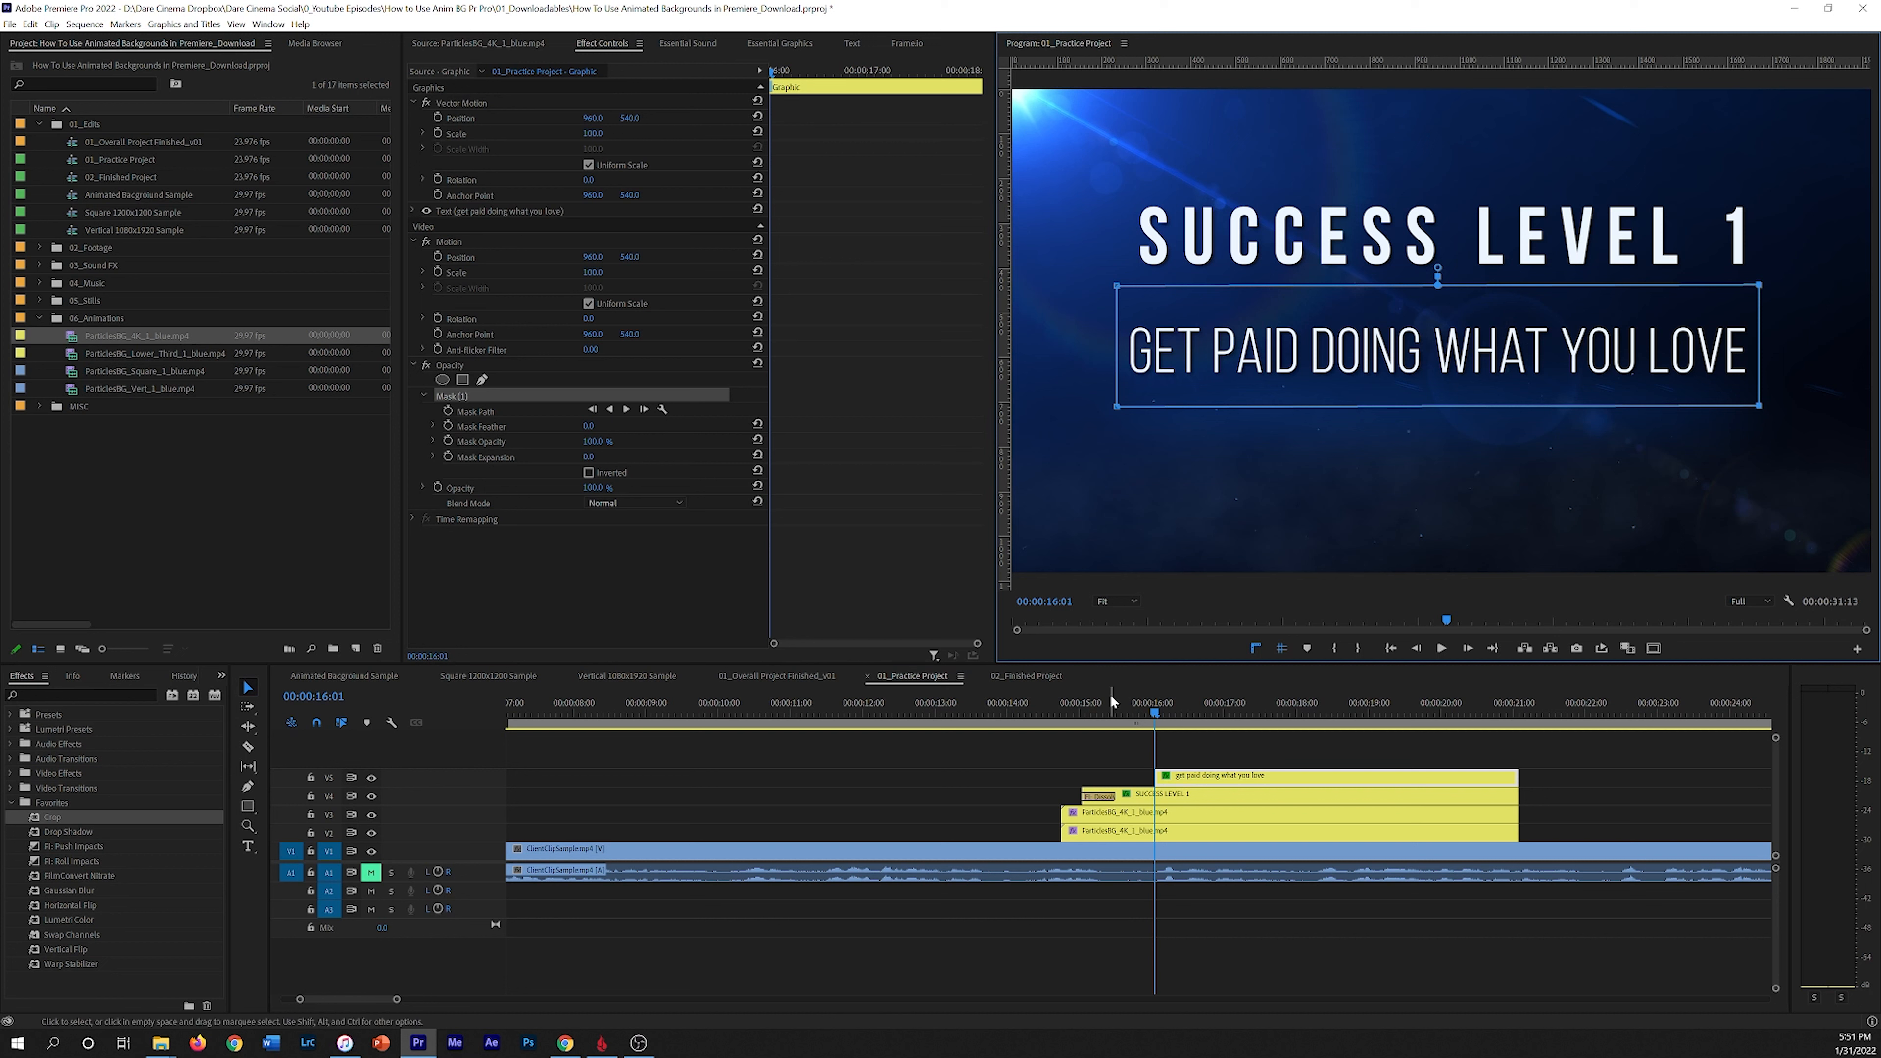
Step: Add a mask path keyframe at 00:00:17:04 and collapse the mask onto the text's left edge at 00:00:16:01 to wipe the subtitle on
key(space)
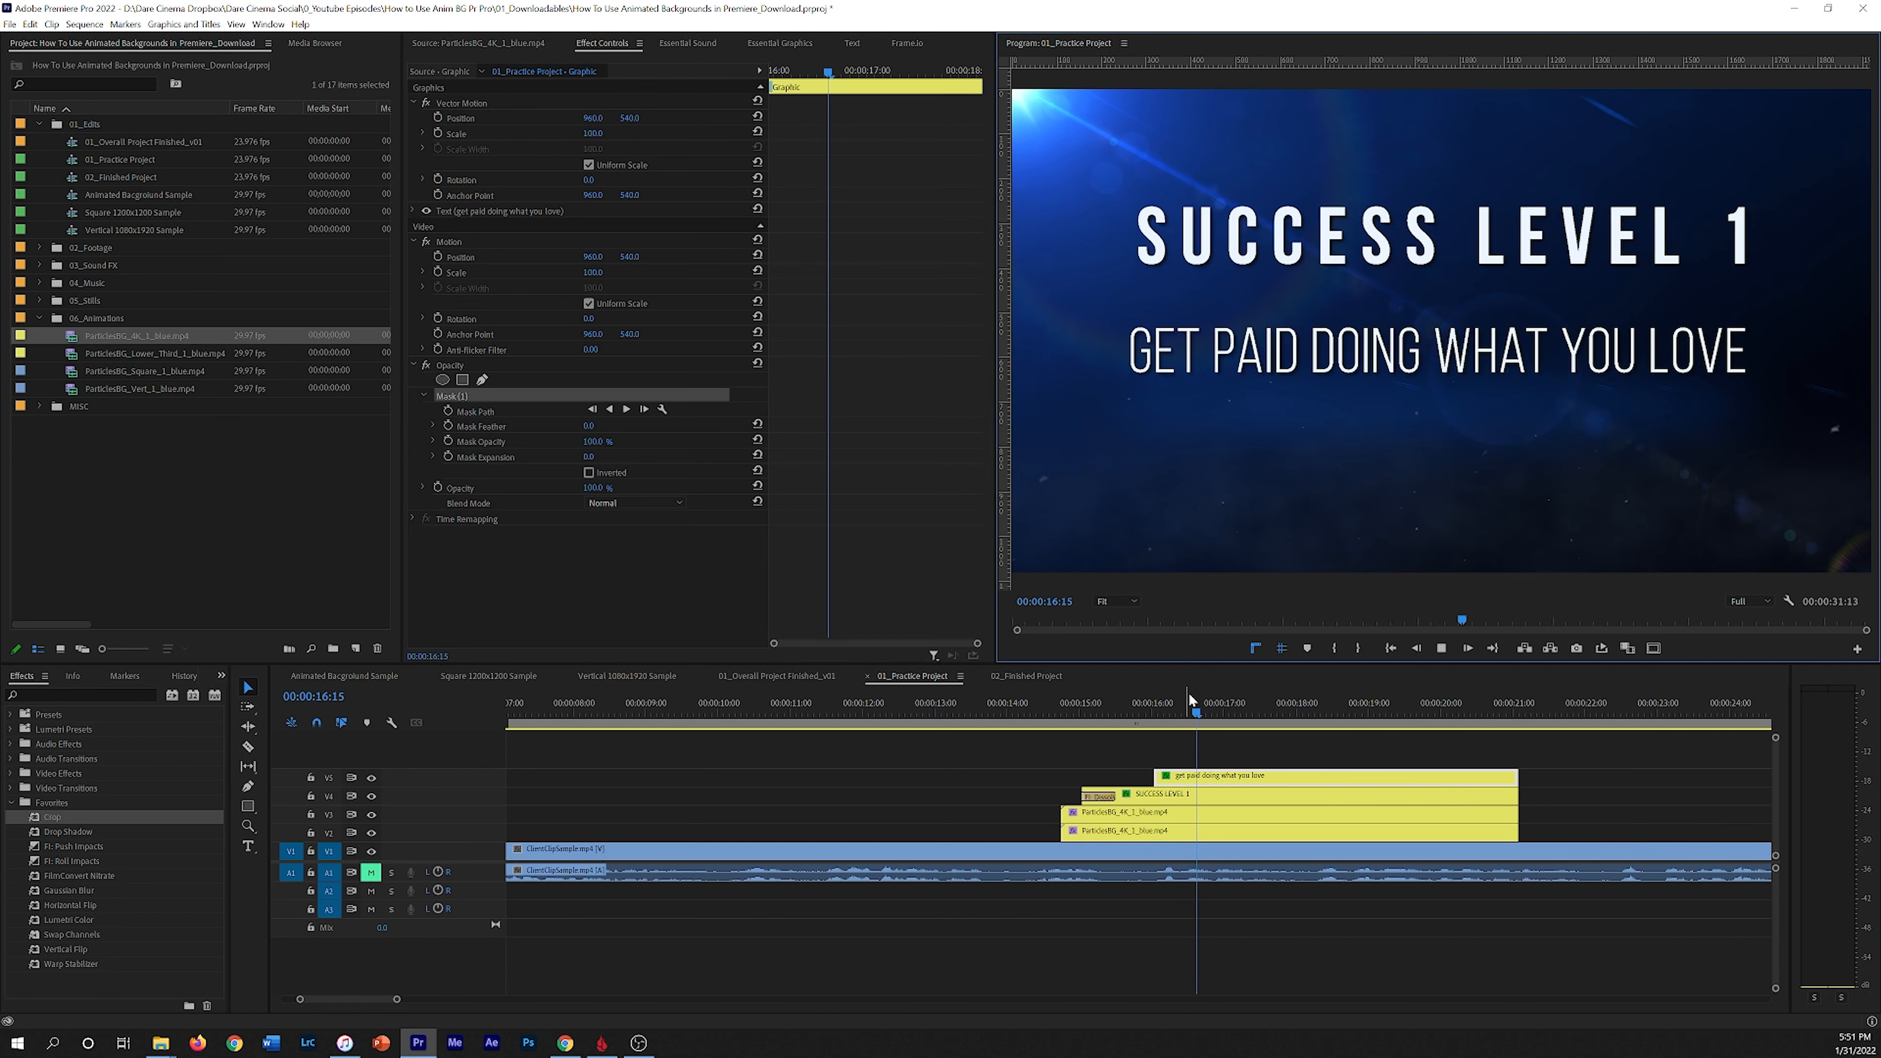
click(1236, 711)
drag(1235, 708, 1237, 709)
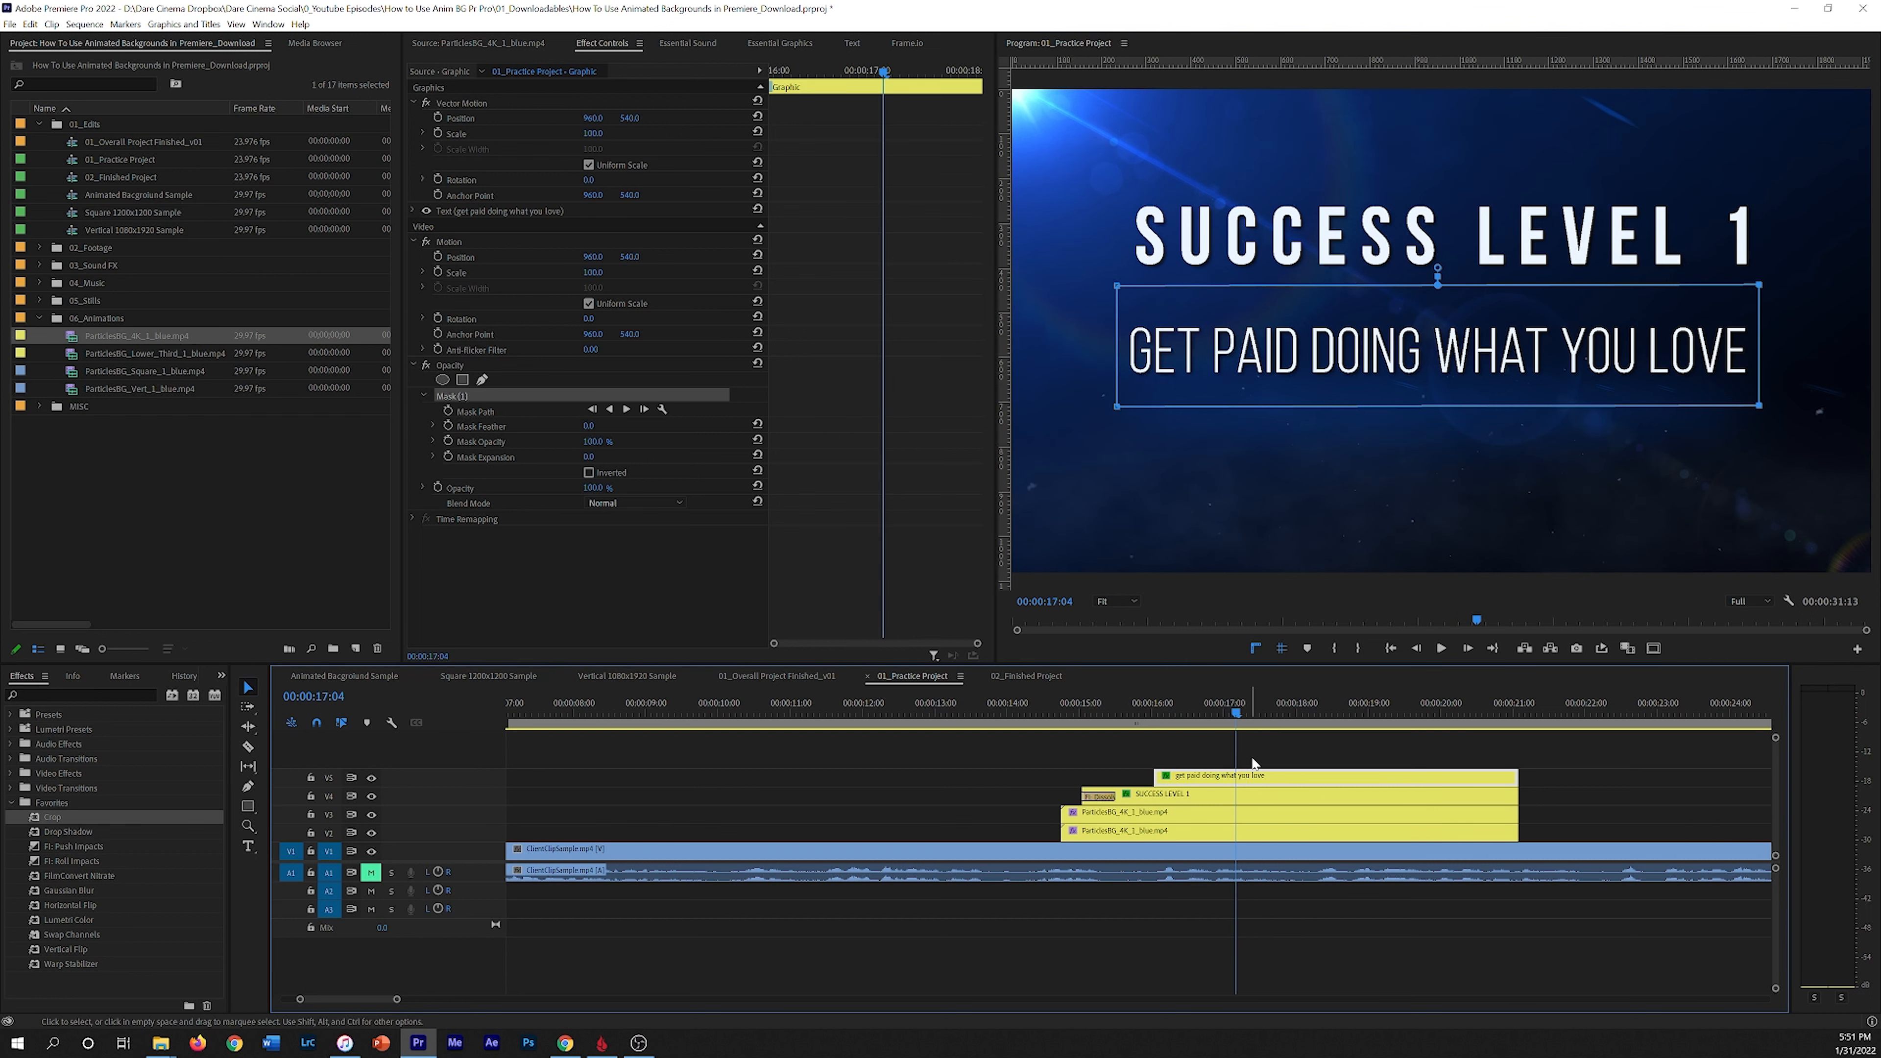
click(448, 411)
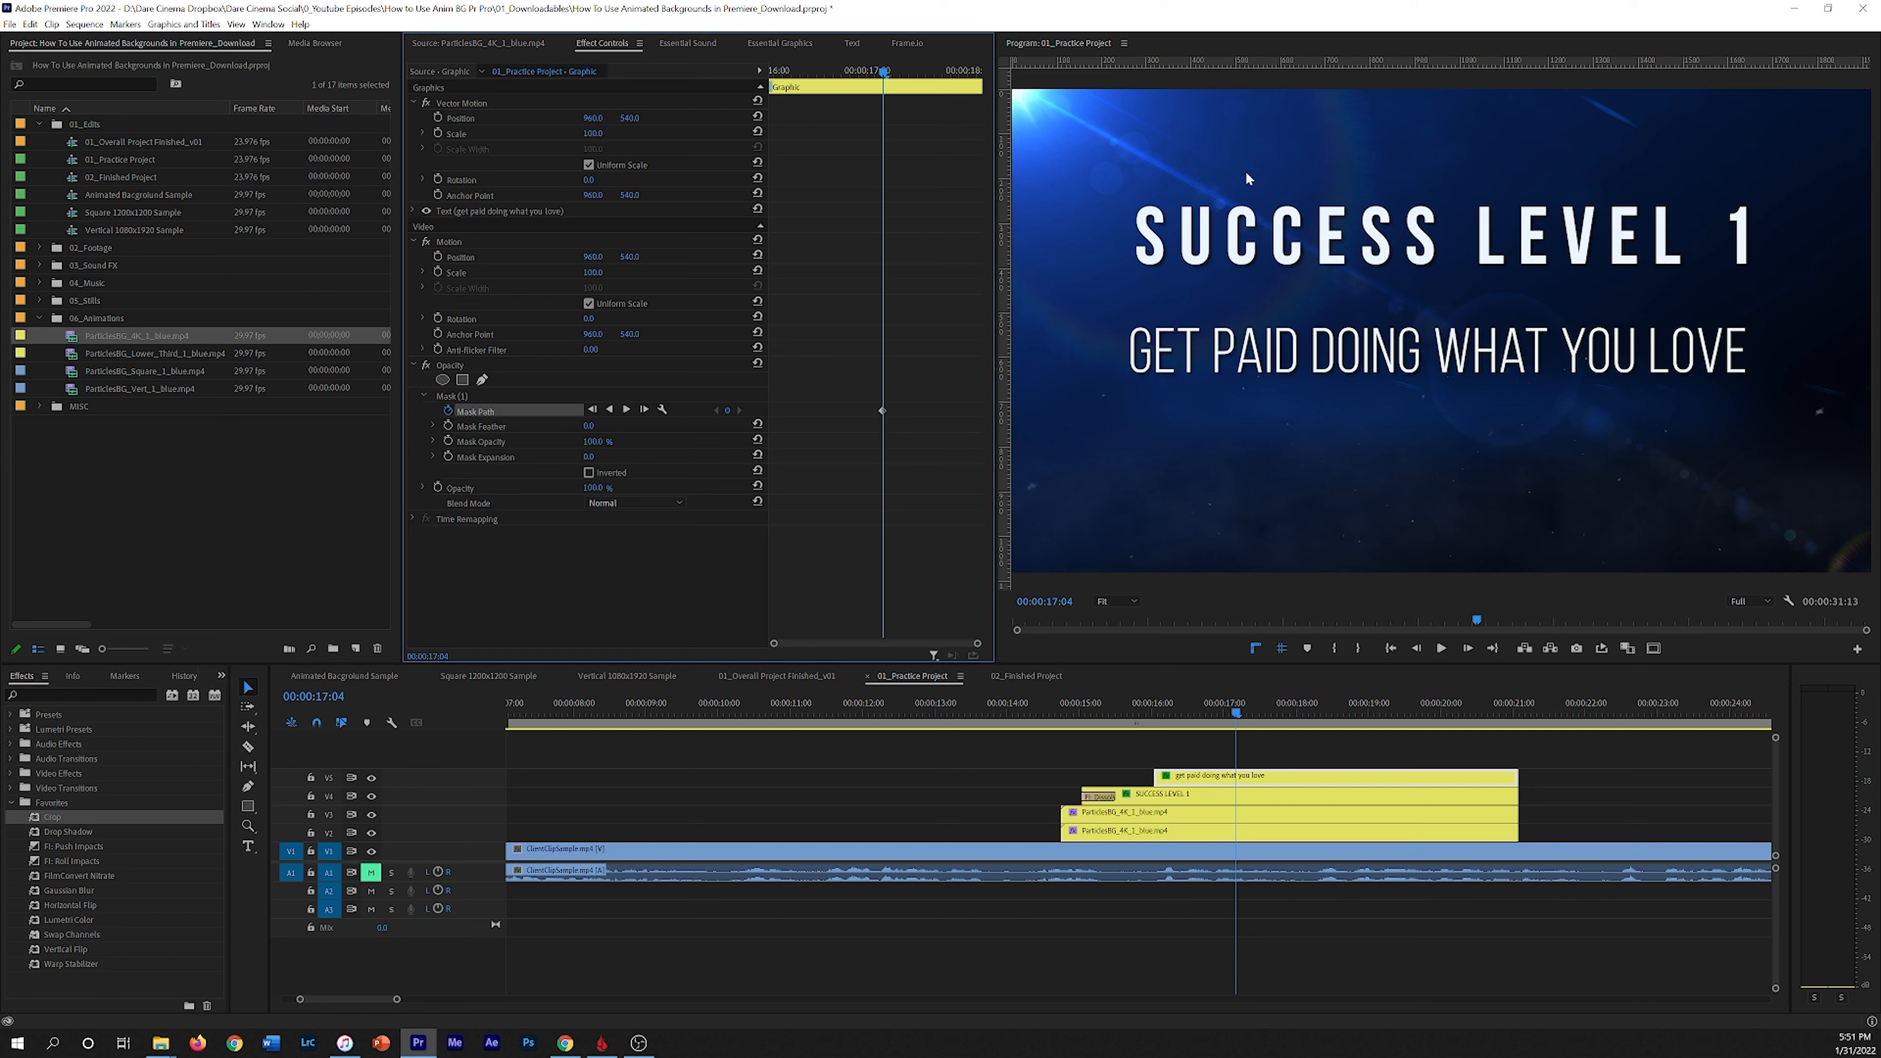
drag(881, 71, 741, 86)
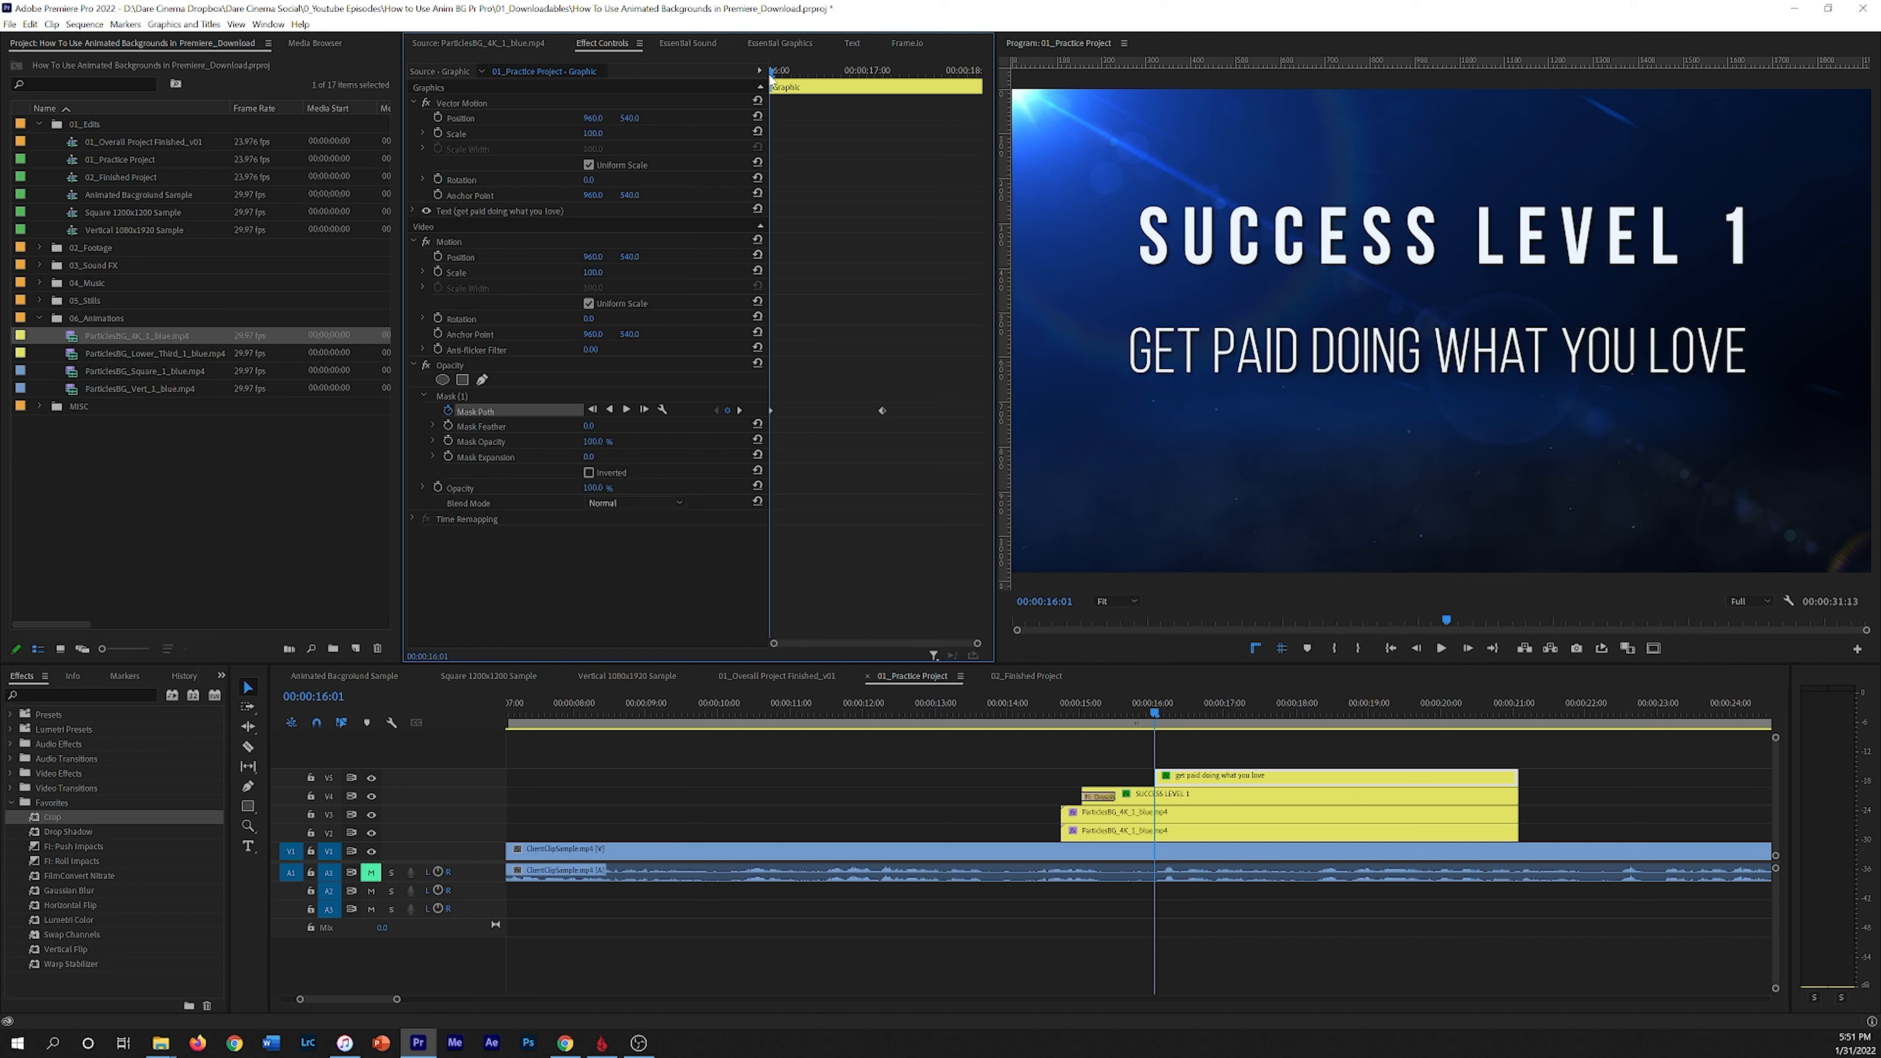
click(452, 396)
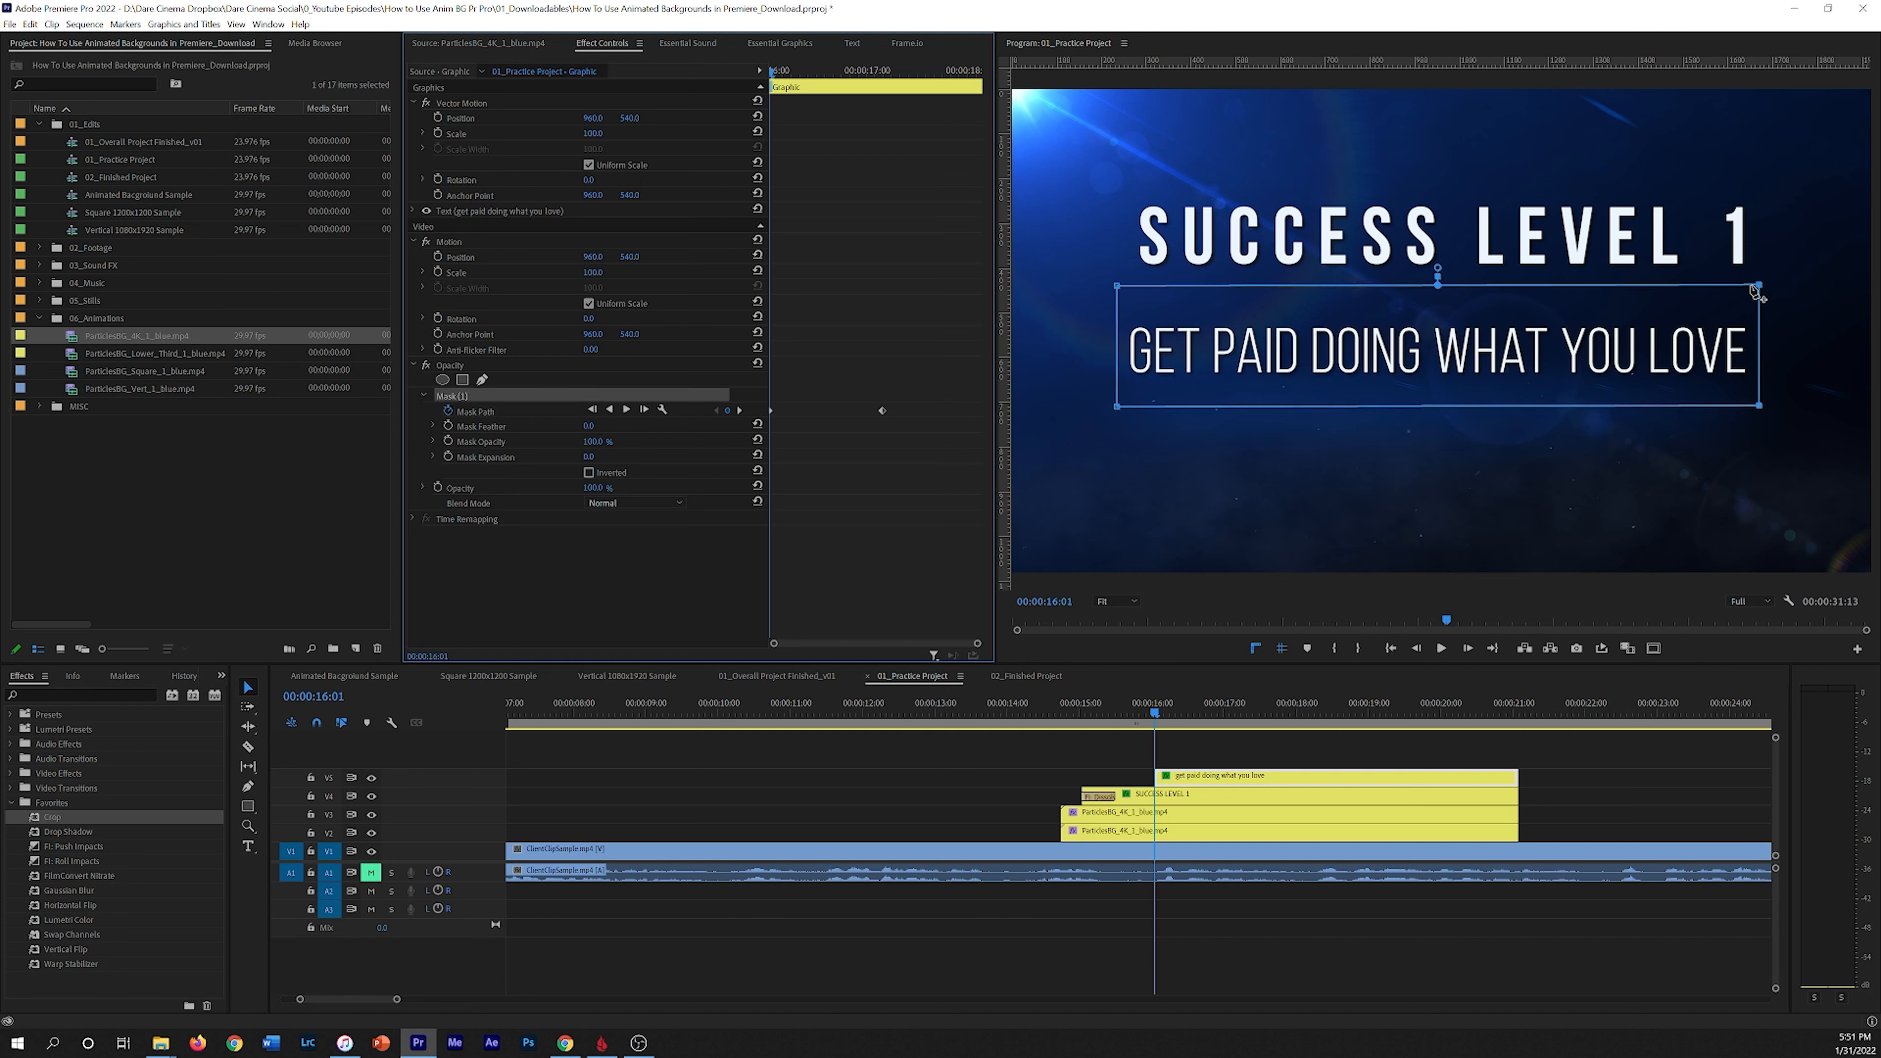
drag(1761, 289, 1121, 290)
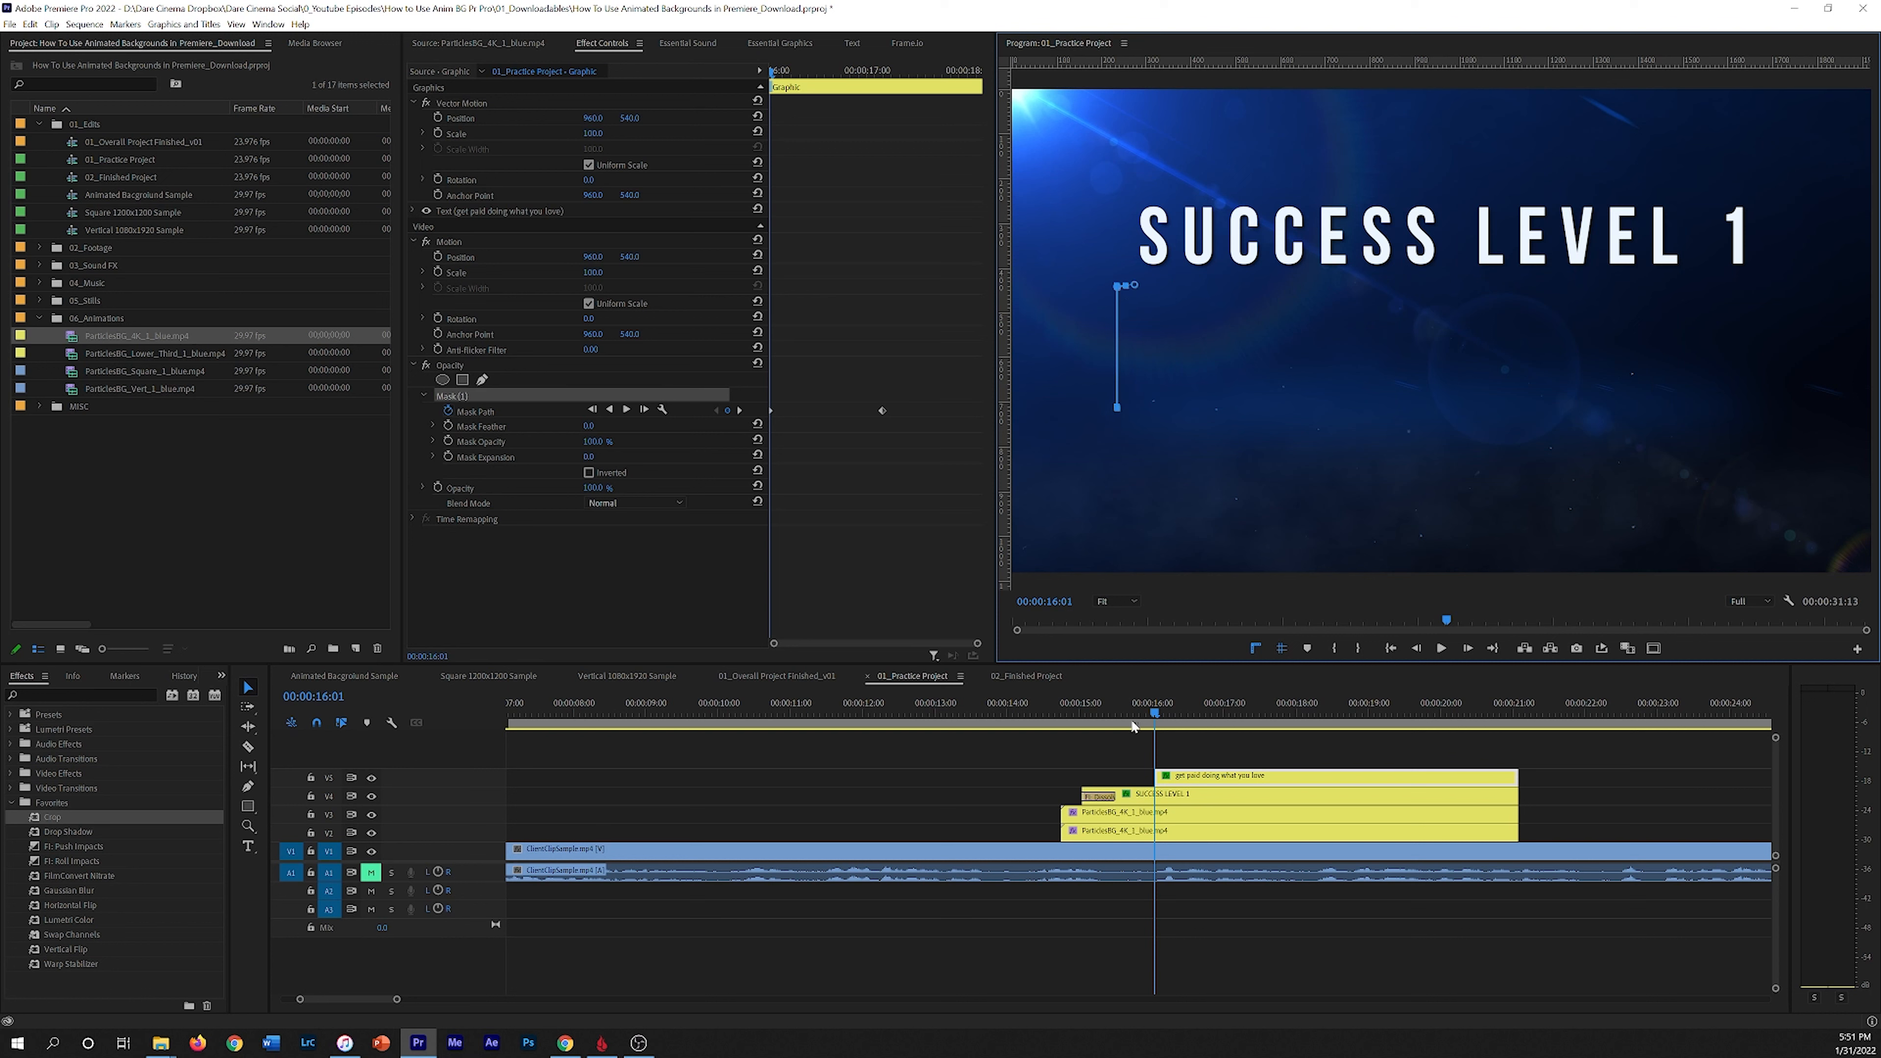
Step: Play back the subtitle's wipe reveal from about 00:00:15:21
drag(1155, 714, 1142, 715)
key(space)
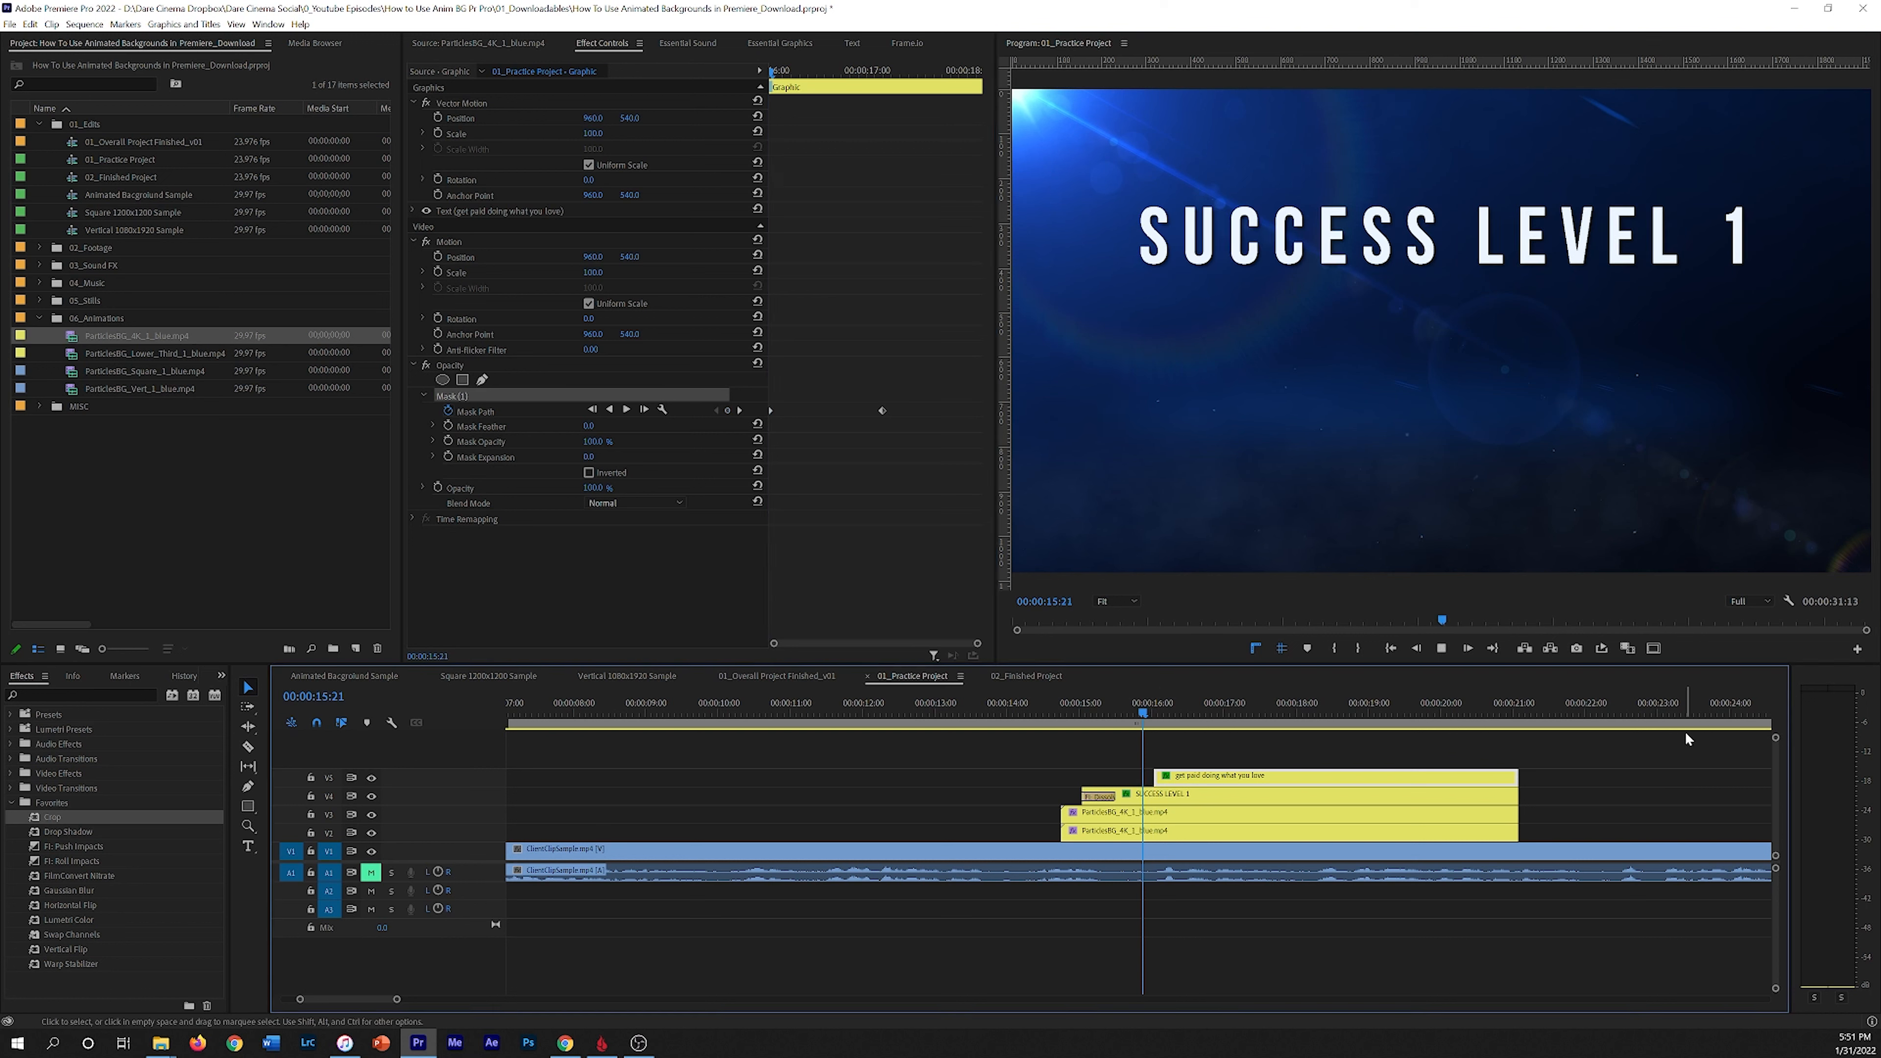
click(1342, 334)
key(Right)
key(Right)
key(Right)
key(Right)
drag(1257, 710, 1147, 717)
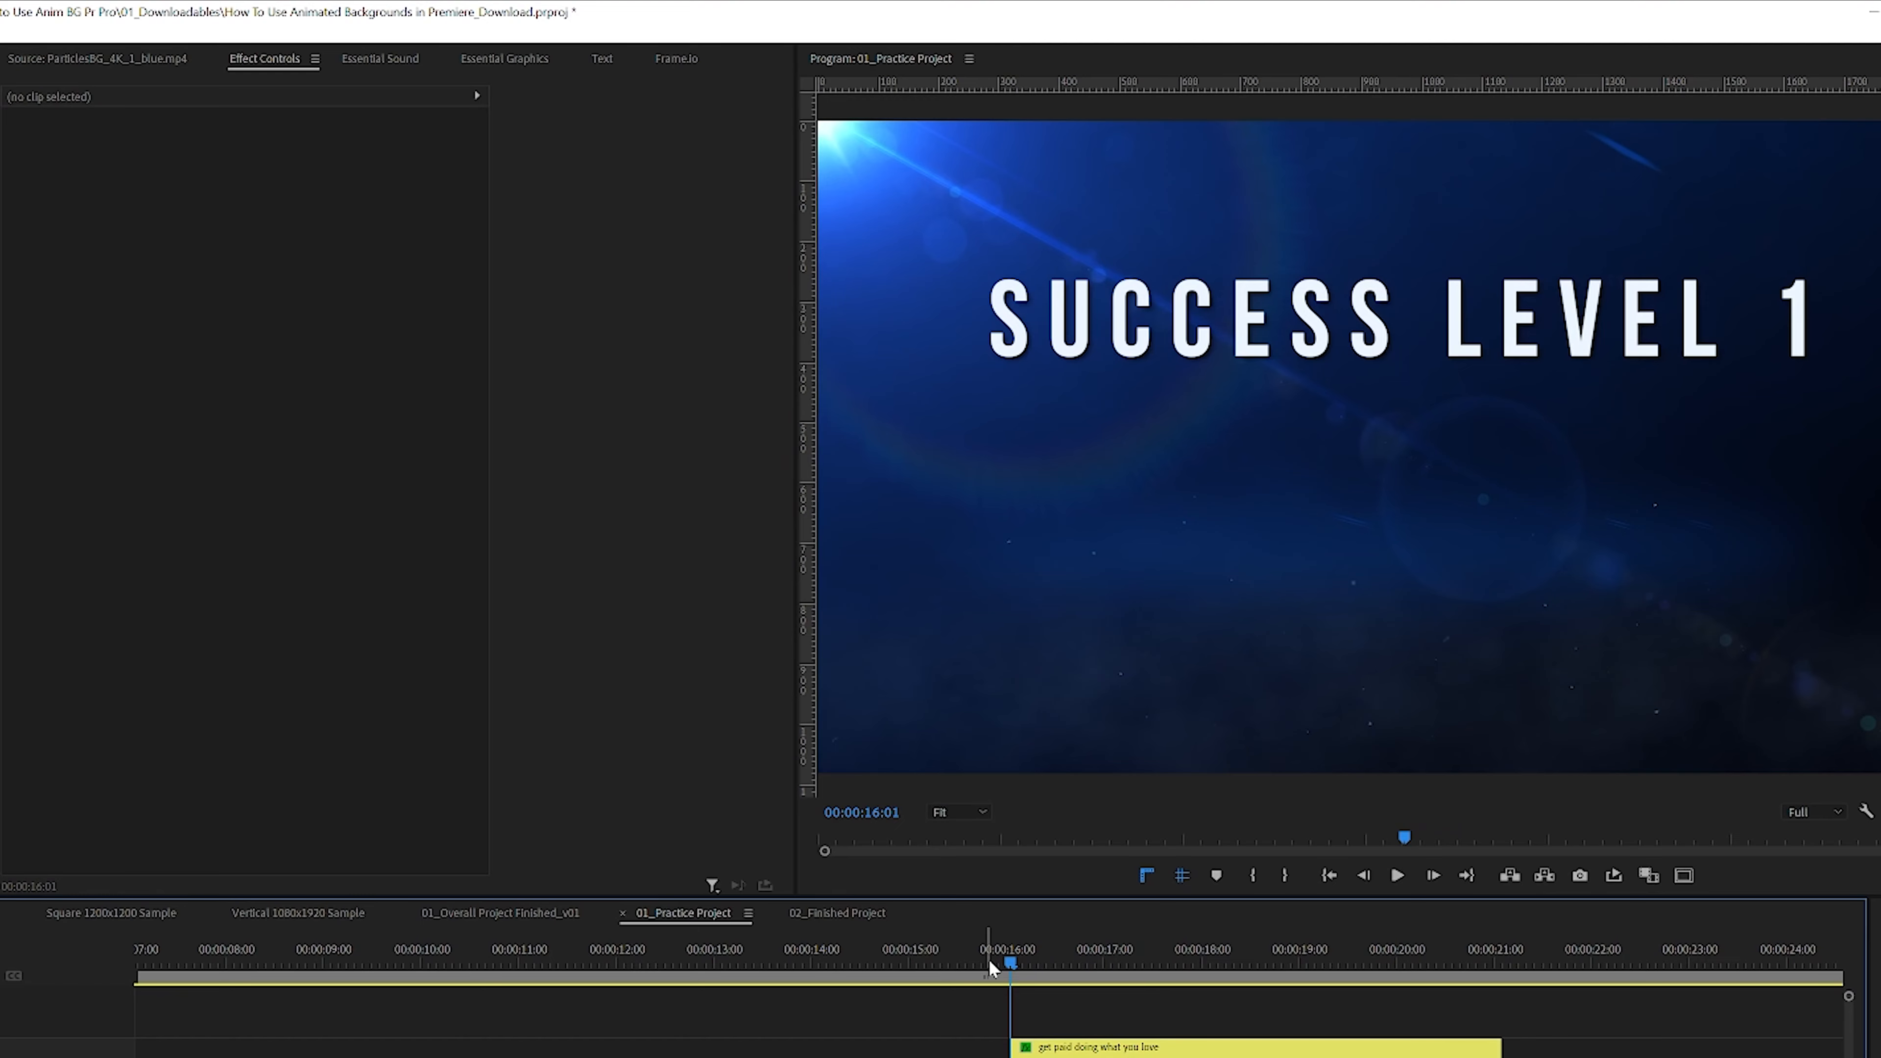
key(space)
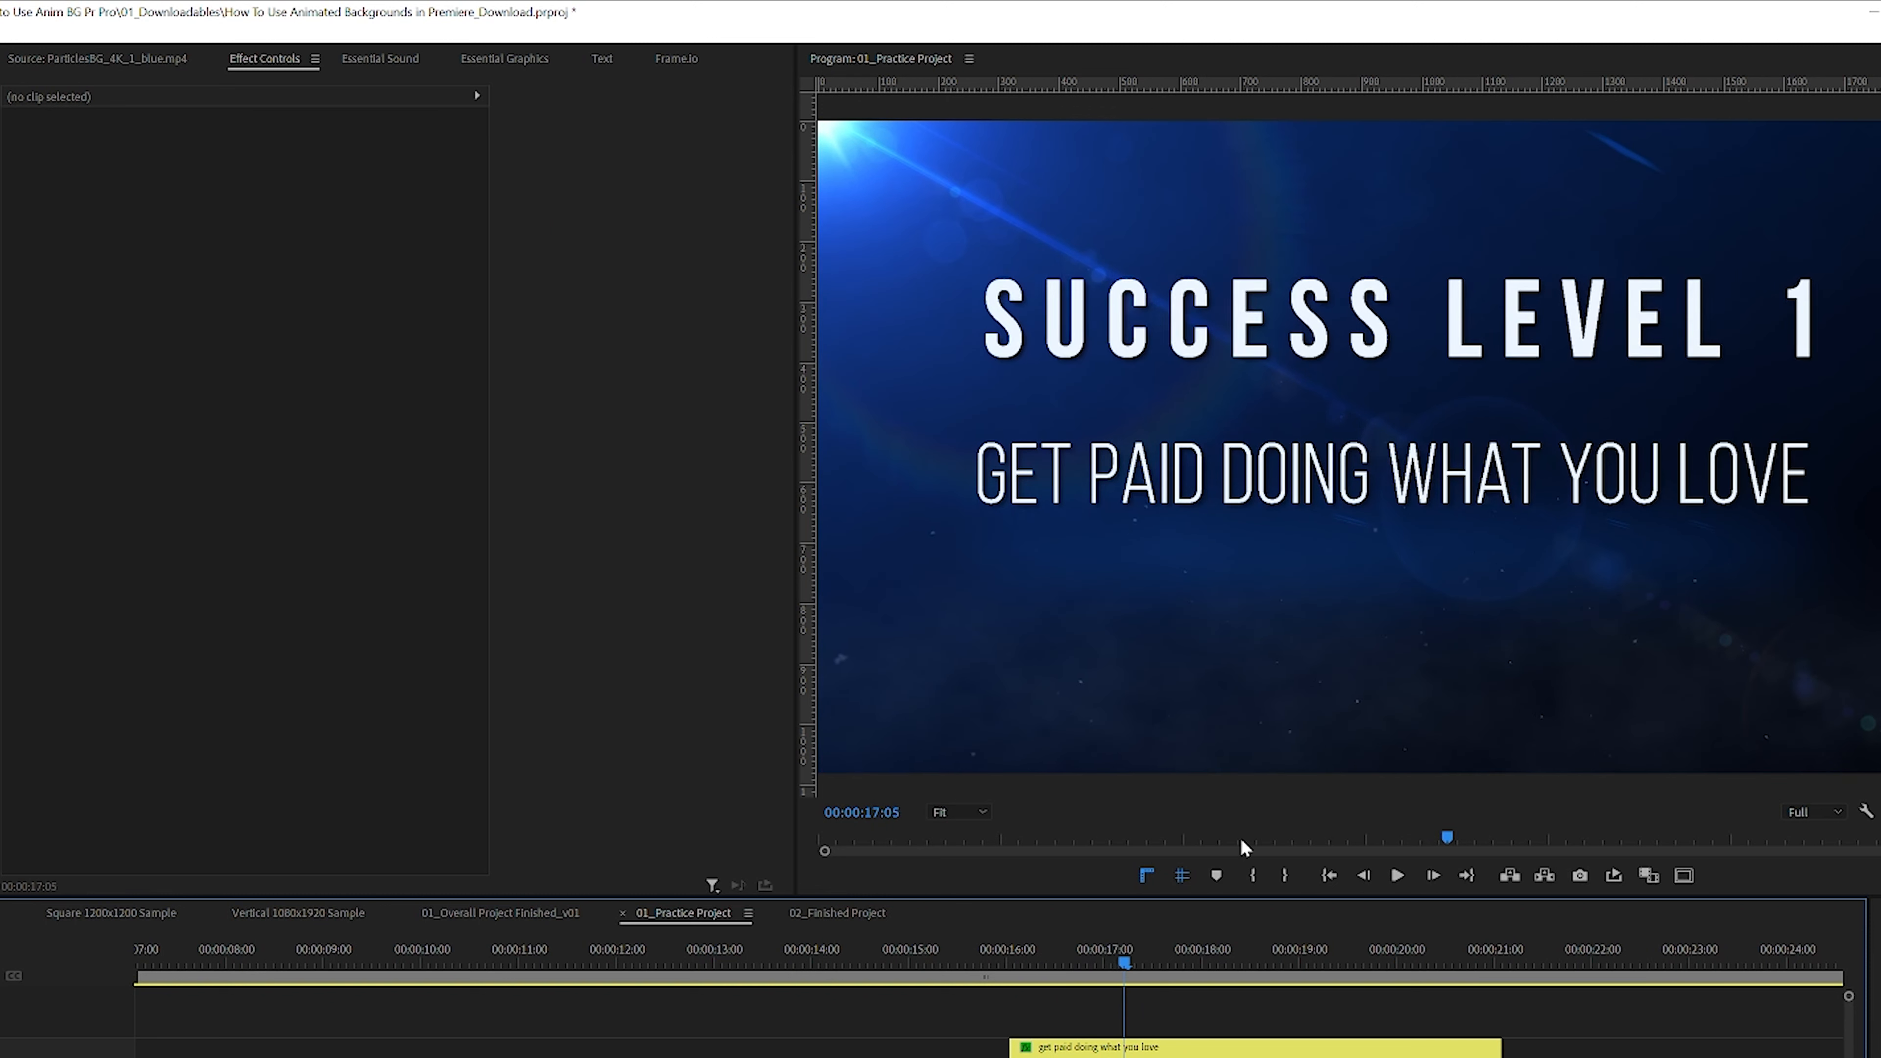
Step: Set the subtitle mask's feather to 30
drag(1168, 964, 1104, 961)
click(1046, 1047)
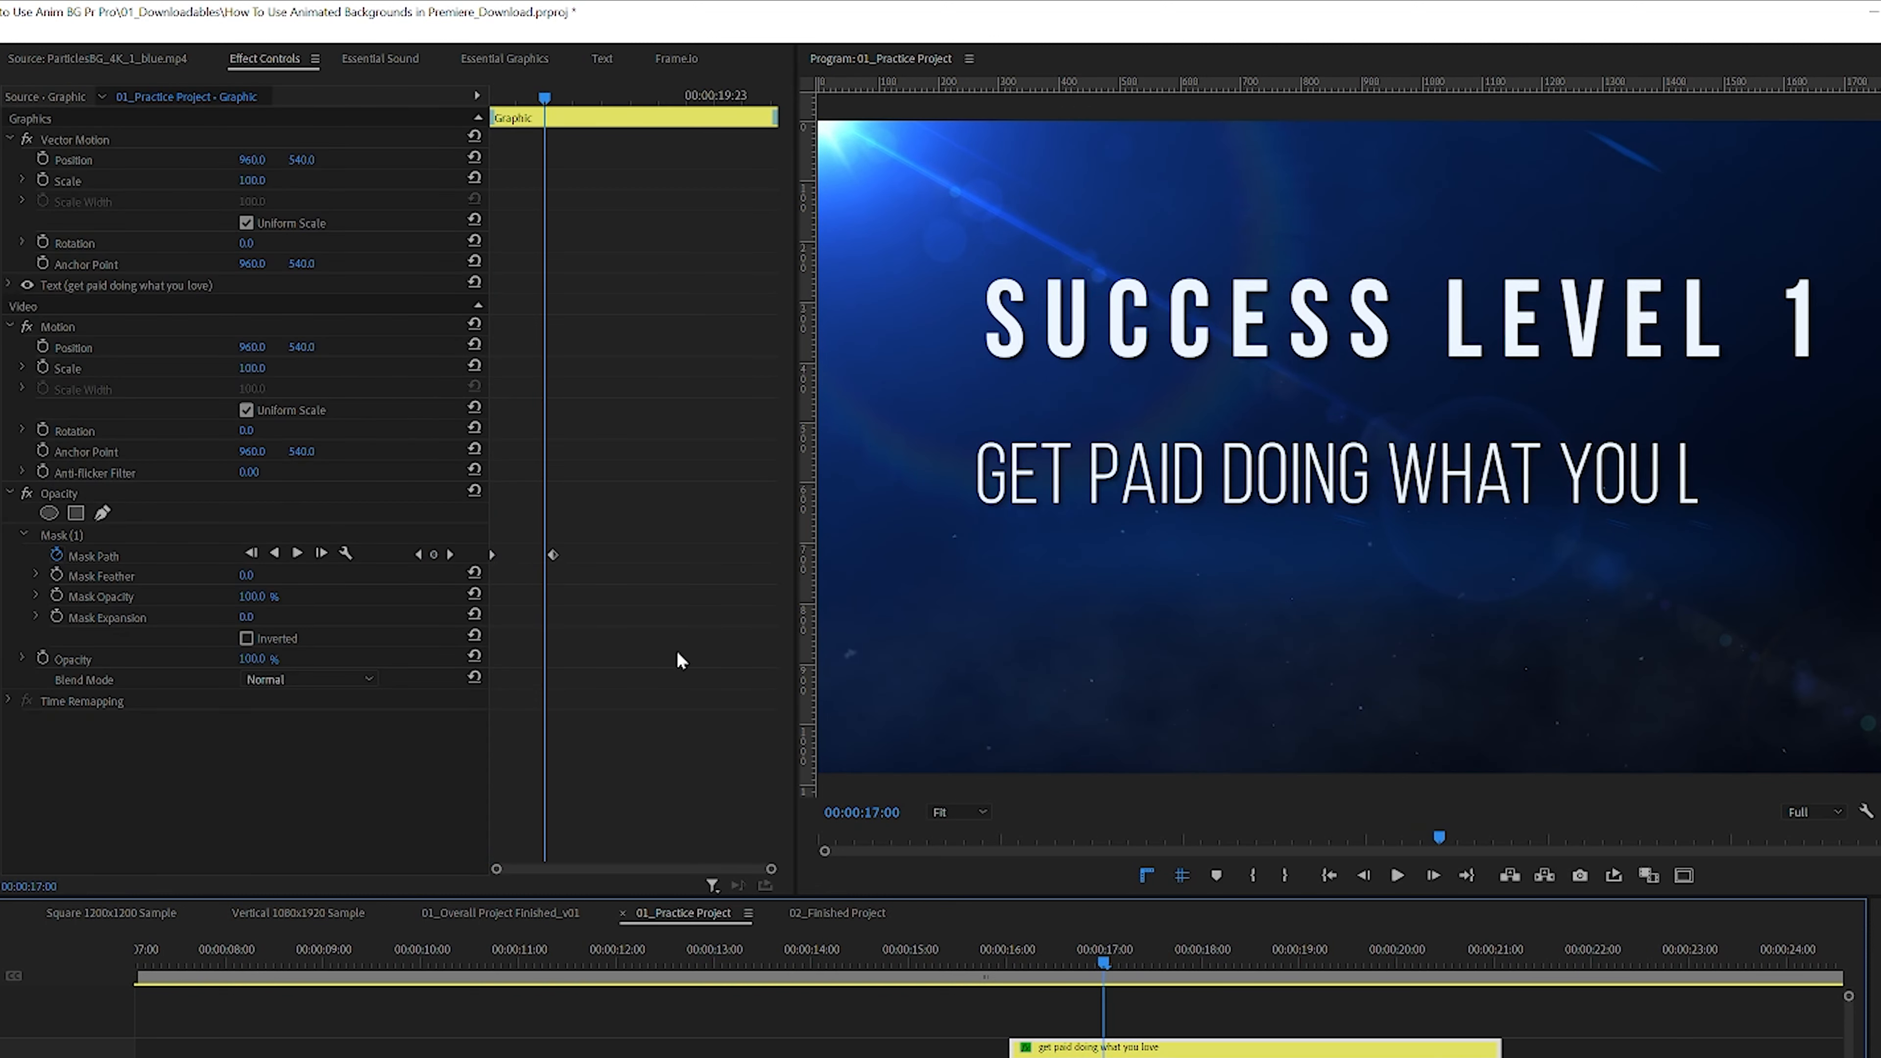
click(65, 536)
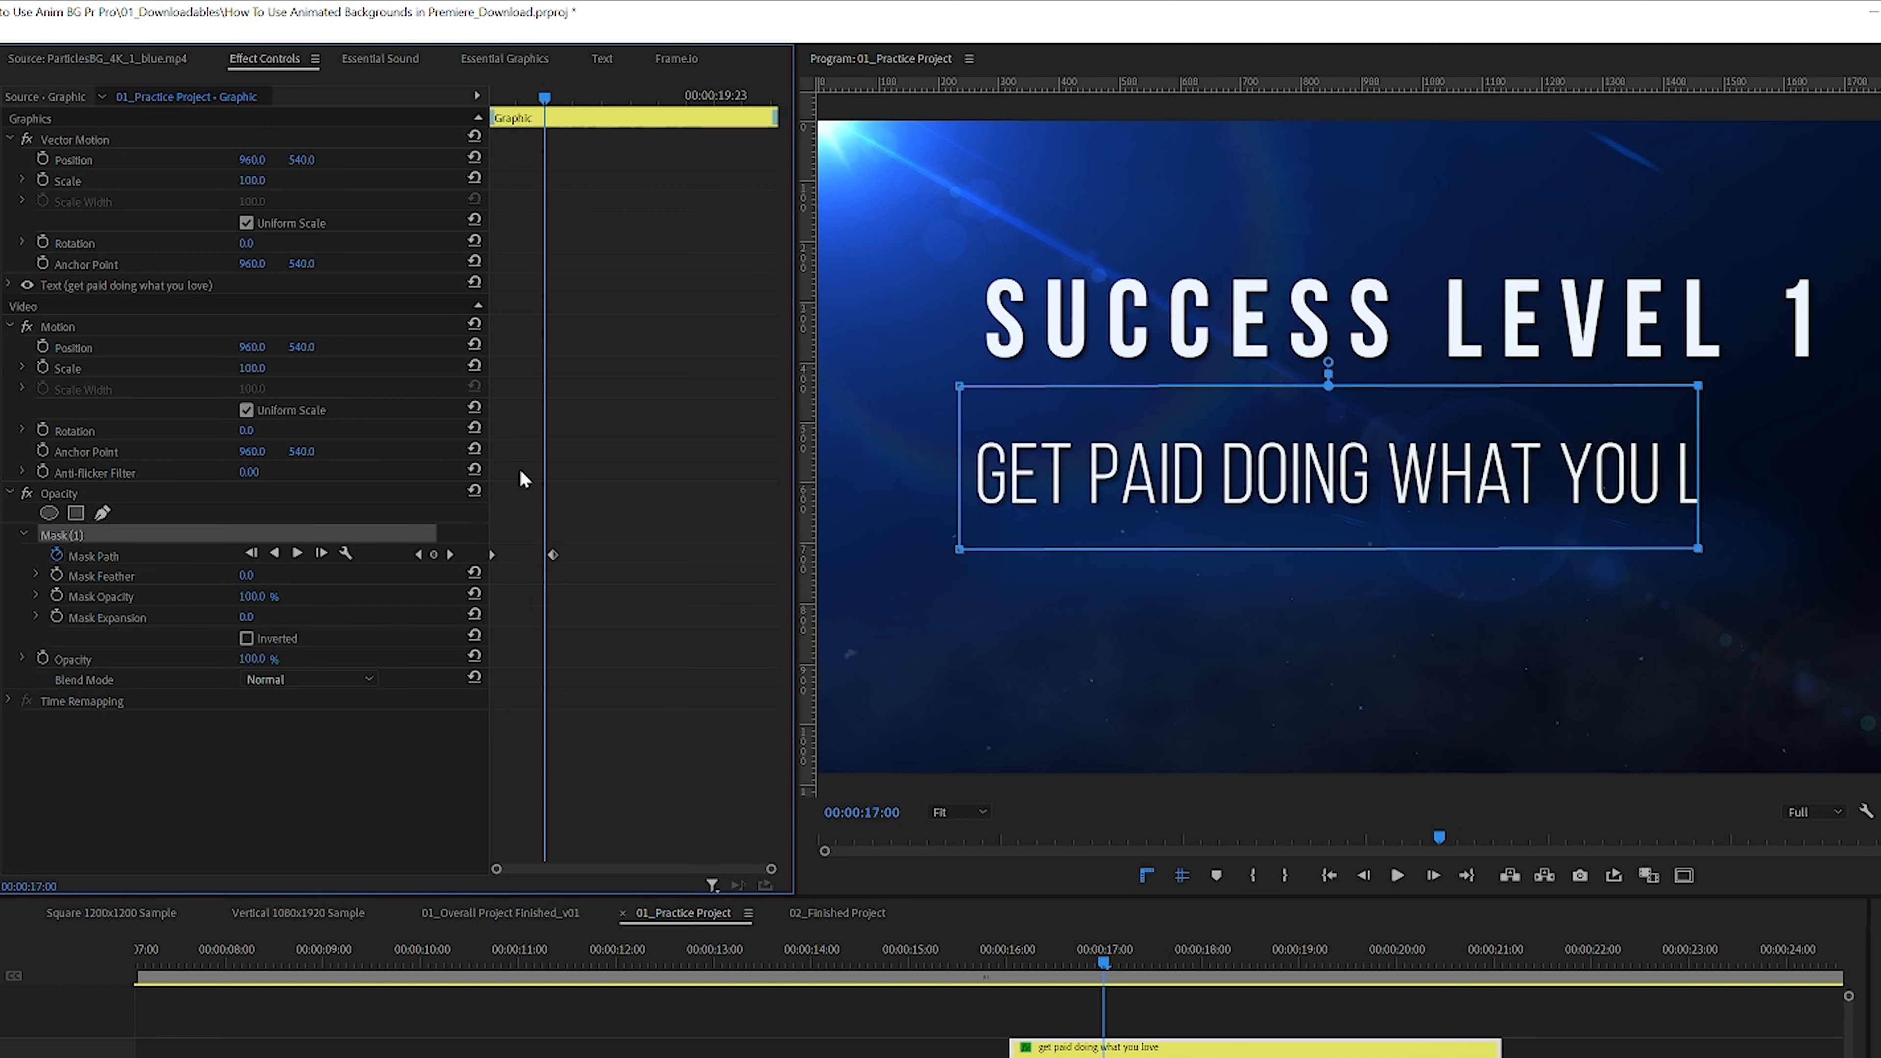
drag(247, 576, 268, 575)
Step: Scrub and play back the softened wipe reveal between about 00:00:14 and 00:00:20
drag(1100, 958, 1066, 957)
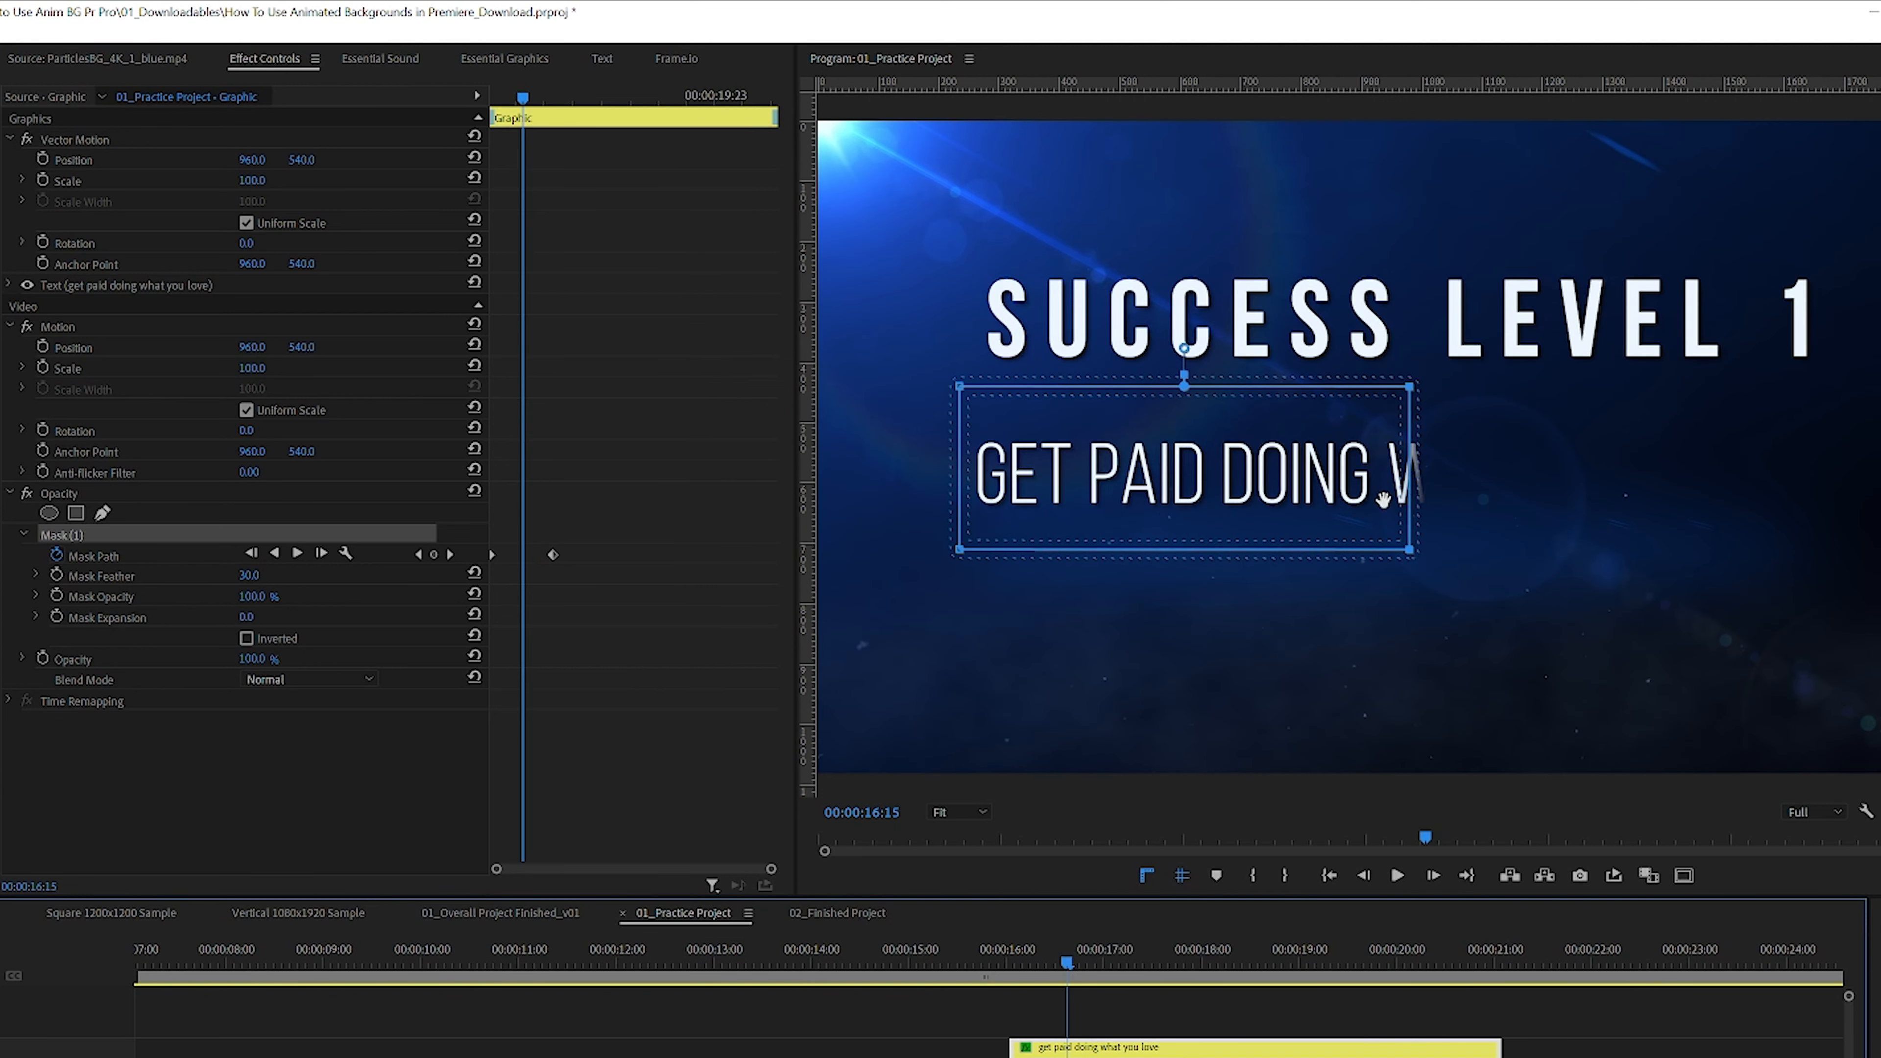
mouse_move(1068, 962)
mouse_down()
mouse_move(1106, 967)
mouse_move(1057, 961)
mouse_up()
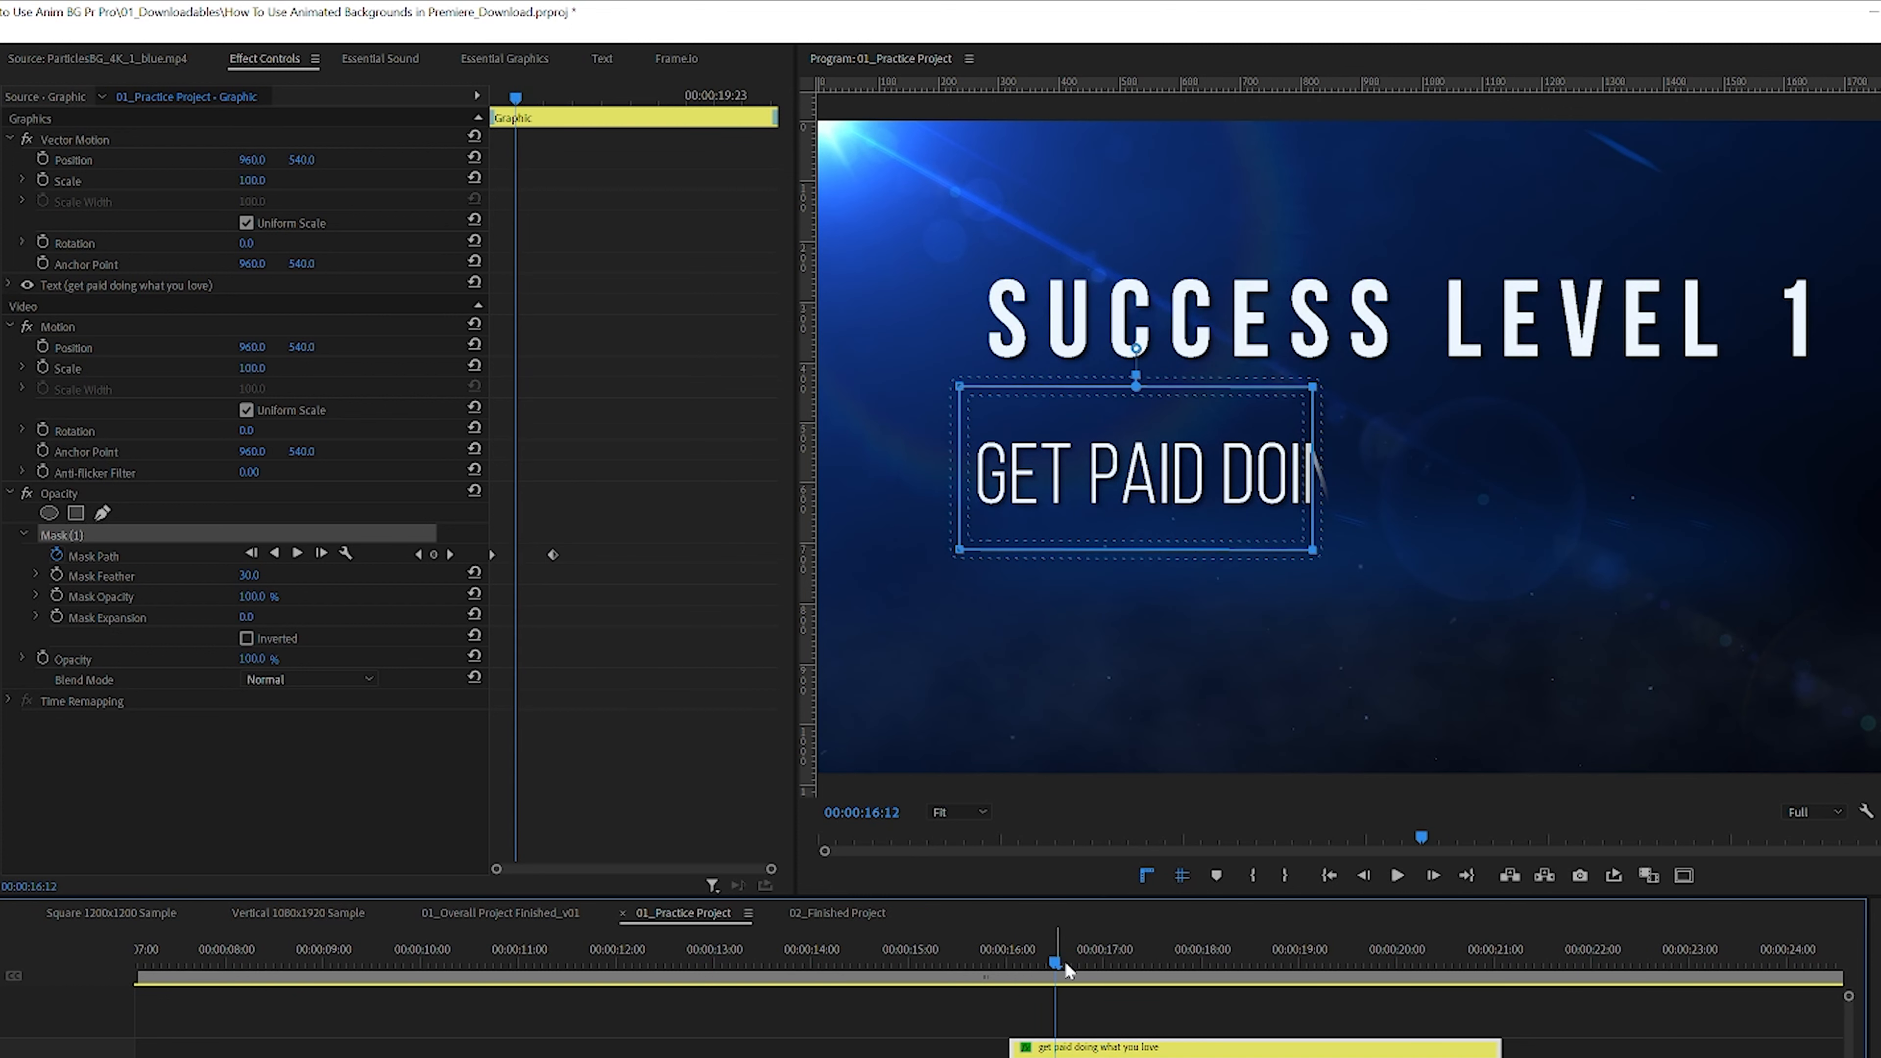
drag(1039, 960, 916, 965)
drag(911, 966, 884, 961)
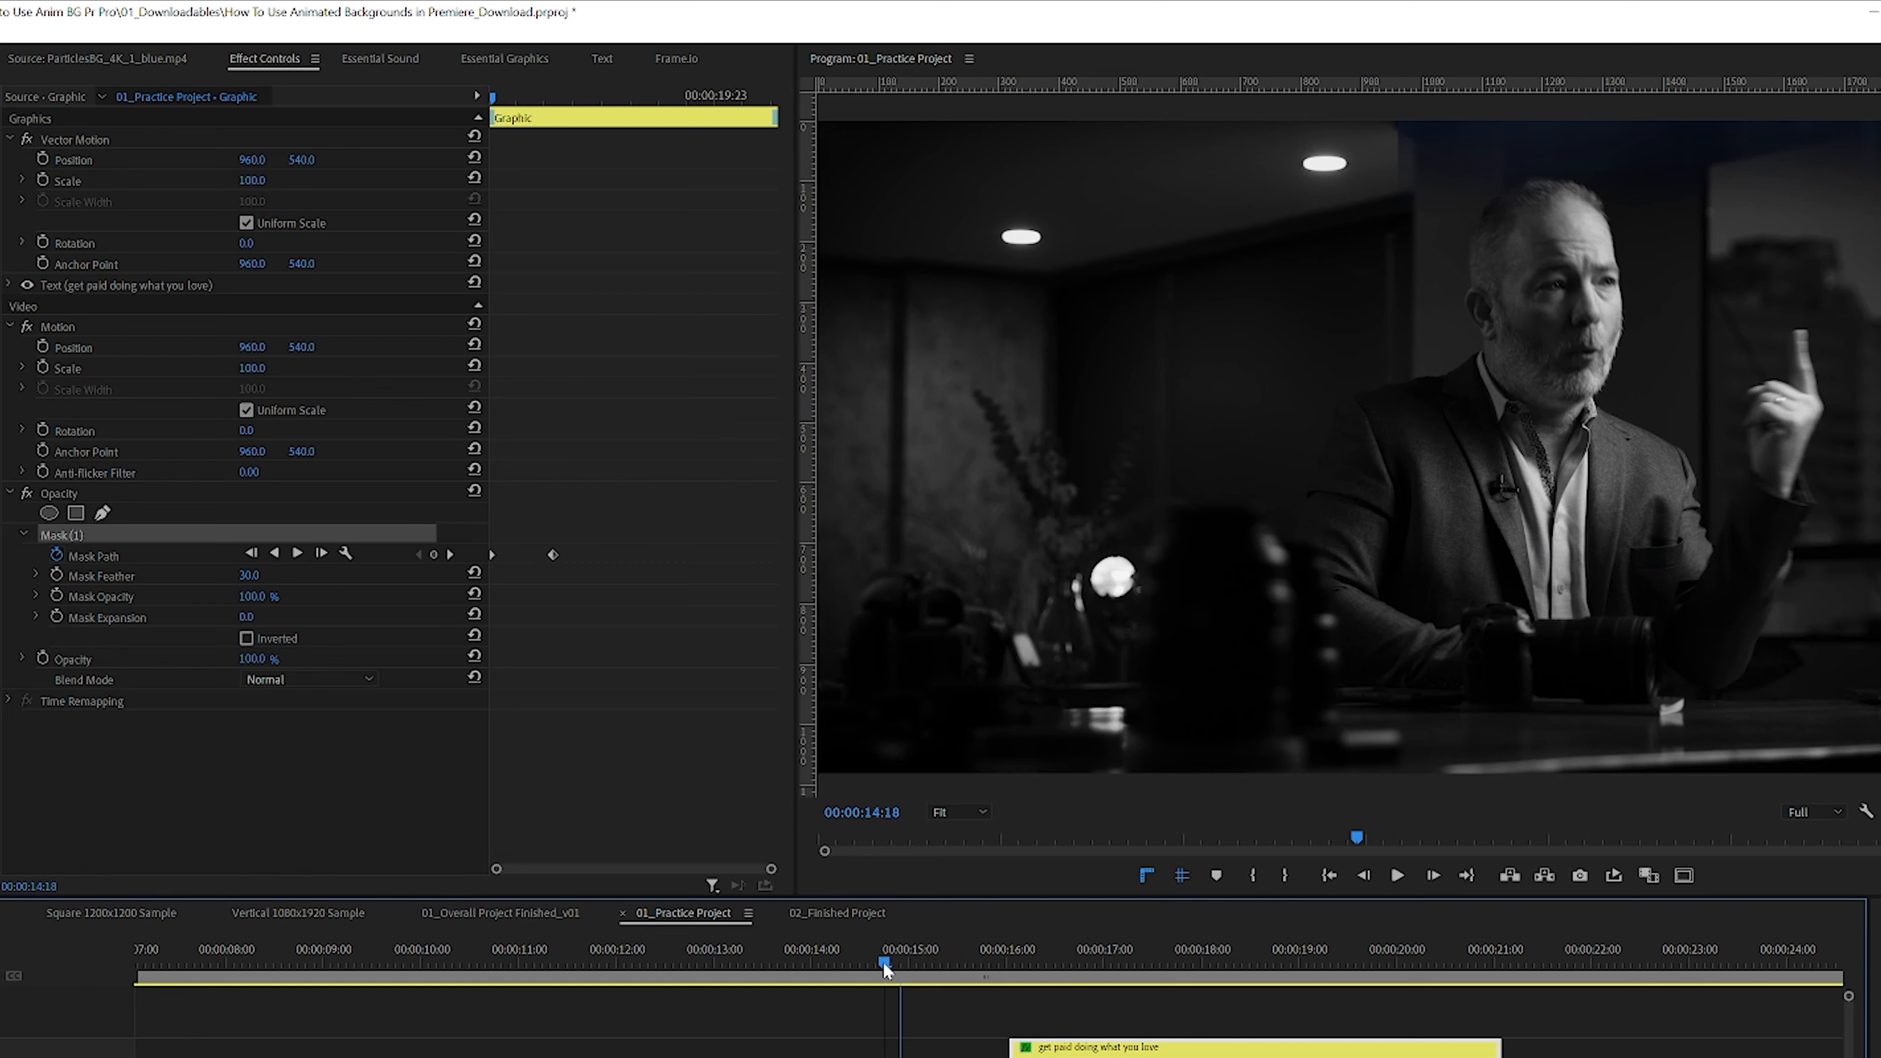
click(1077, 995)
key(space)
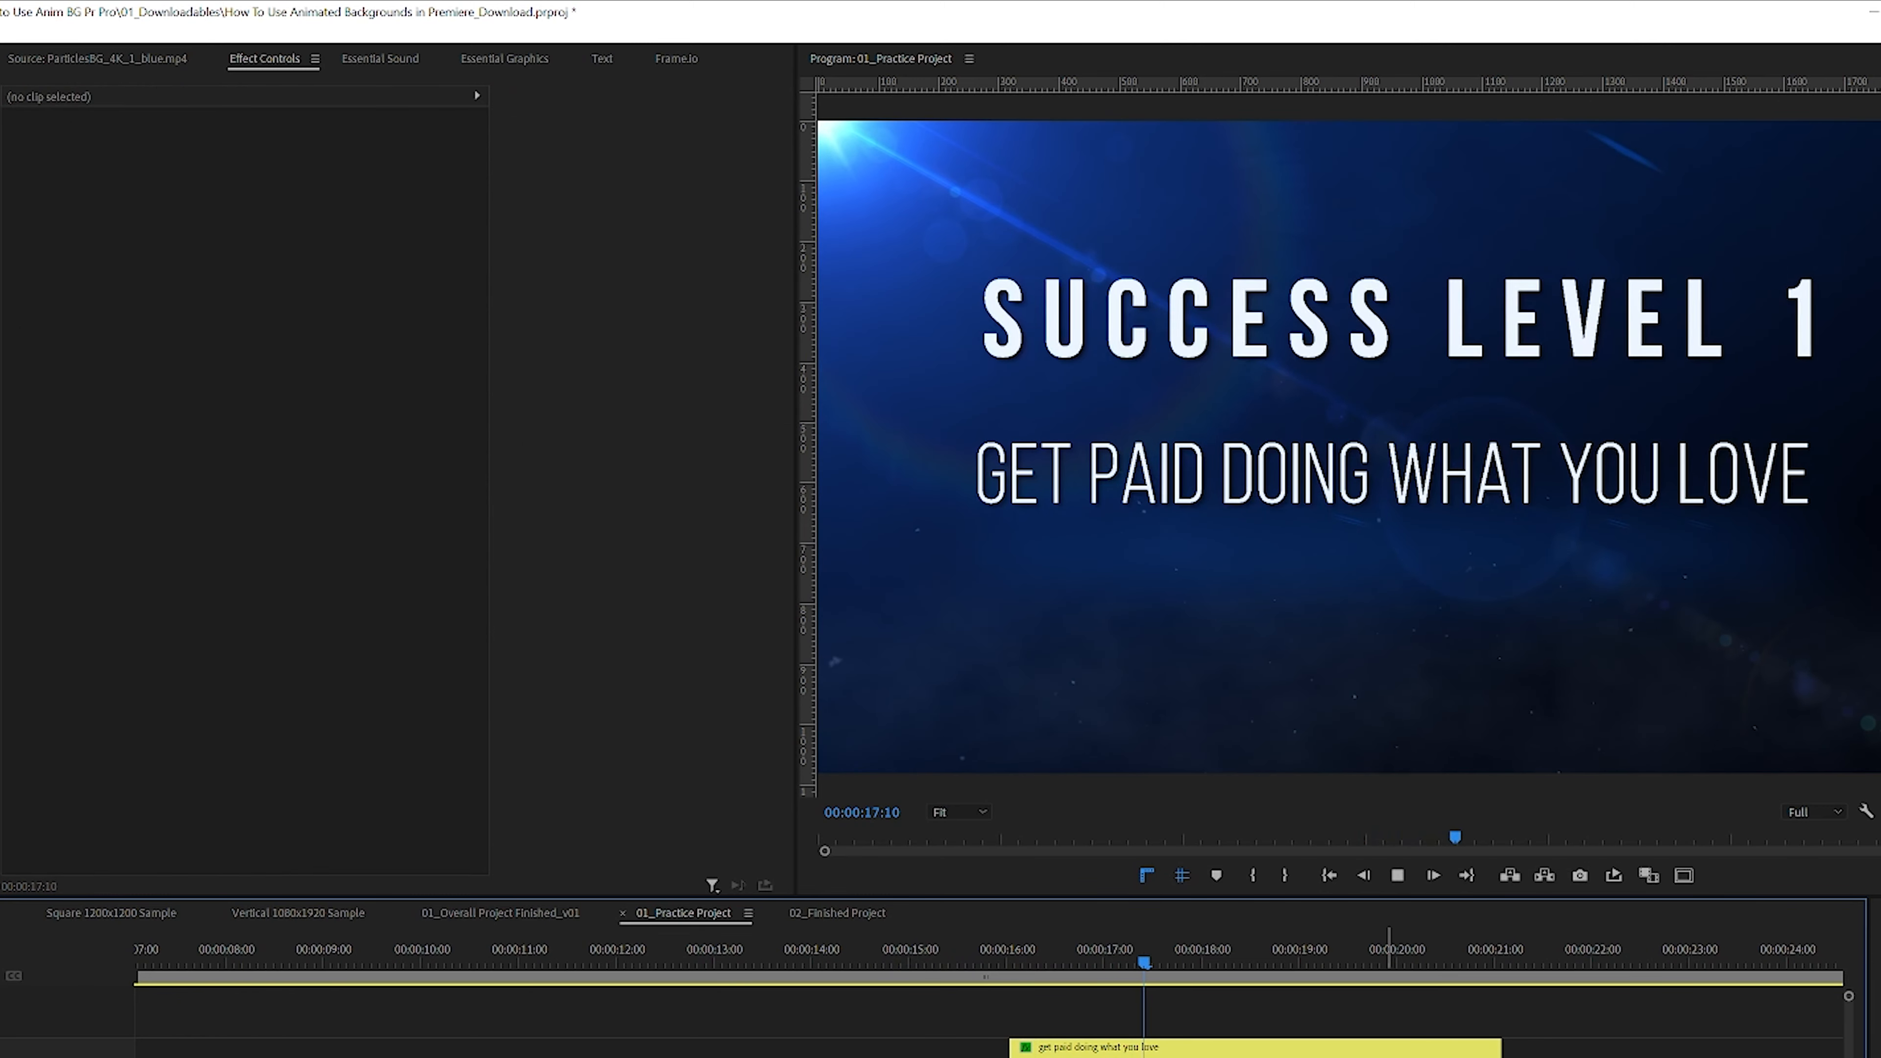
key(space)
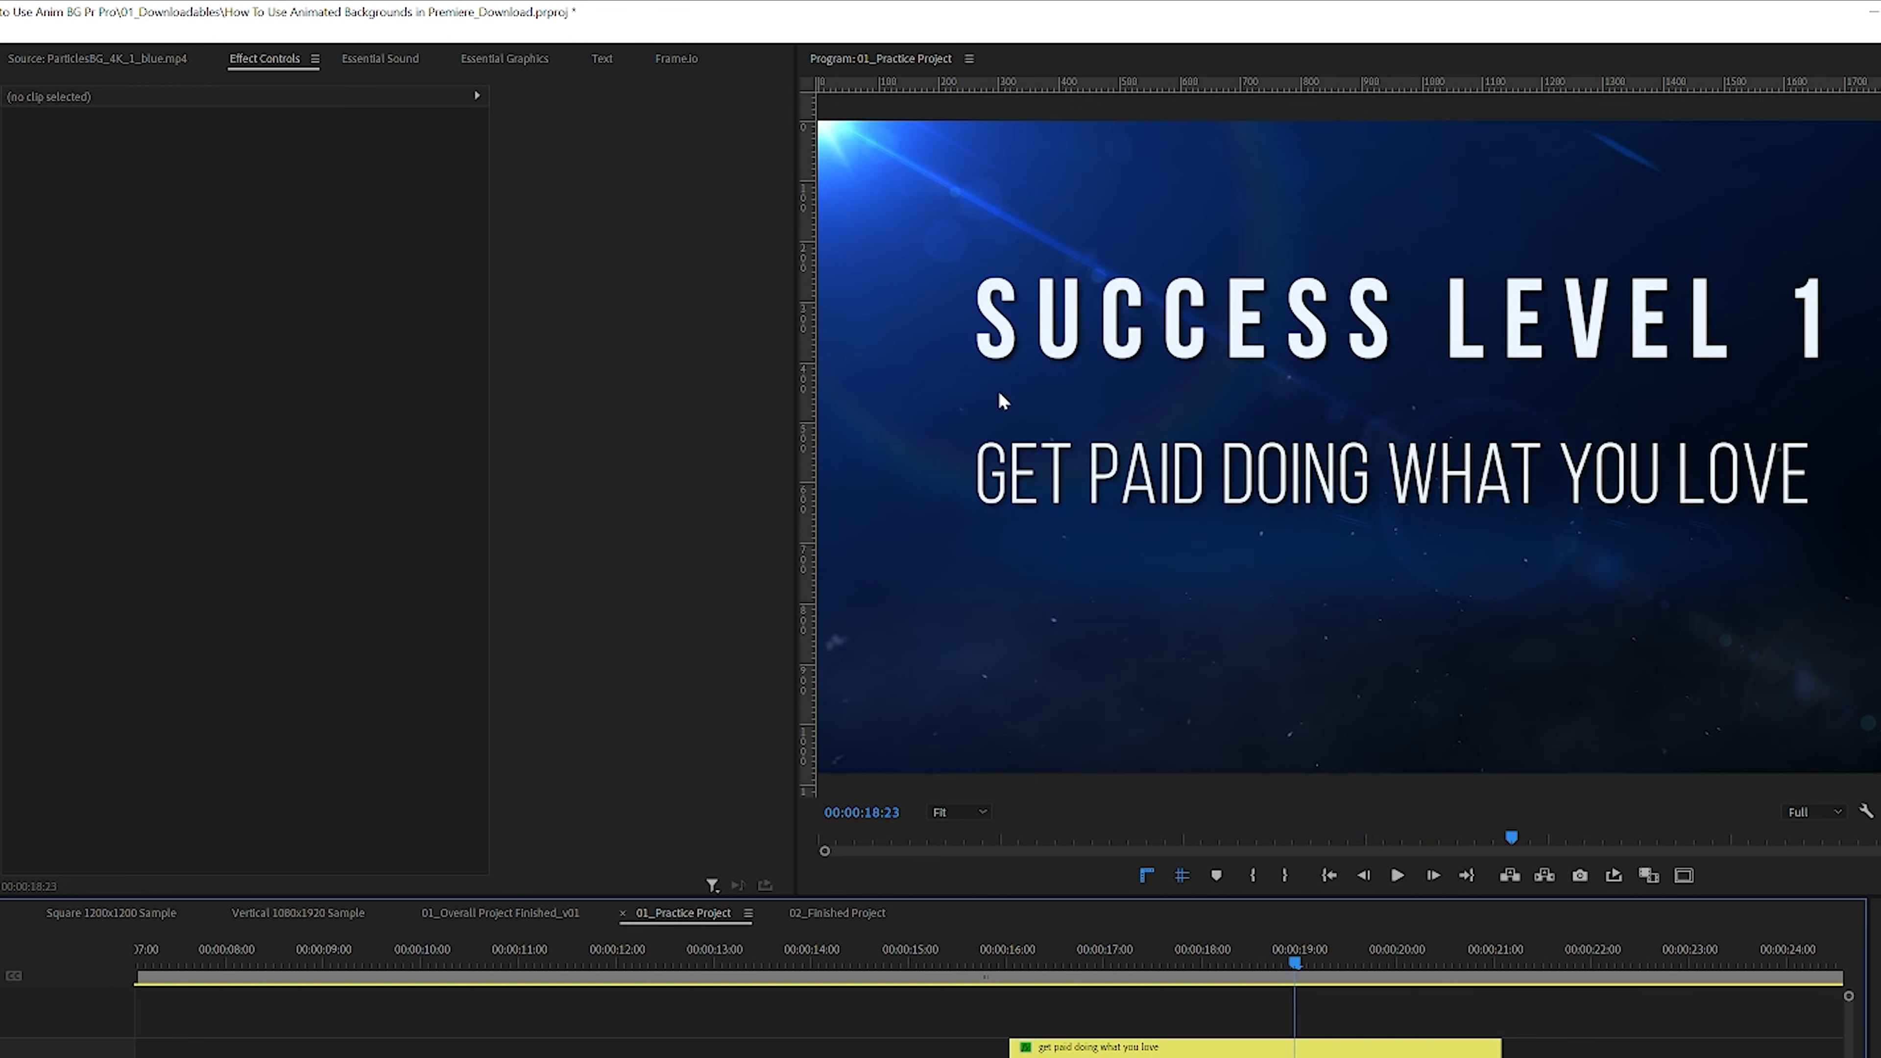
click(993, 958)
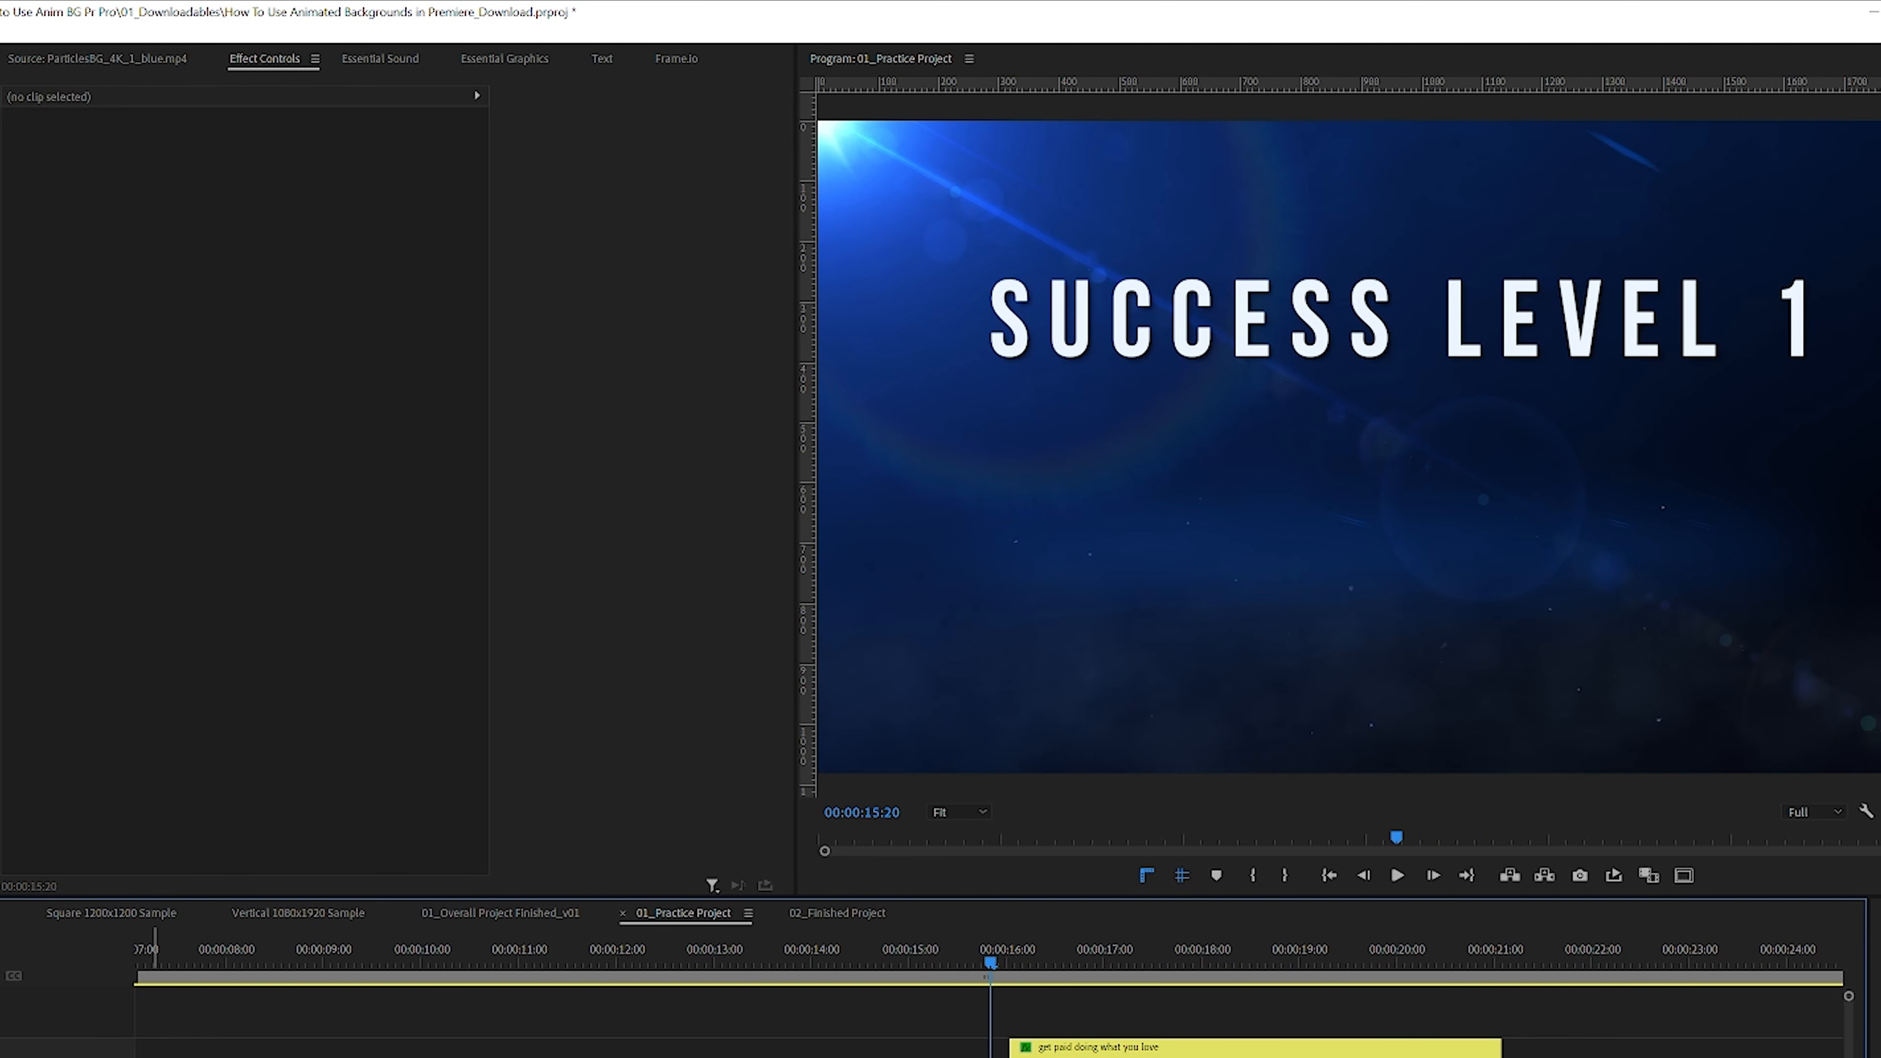
drag(1005, 956, 878, 962)
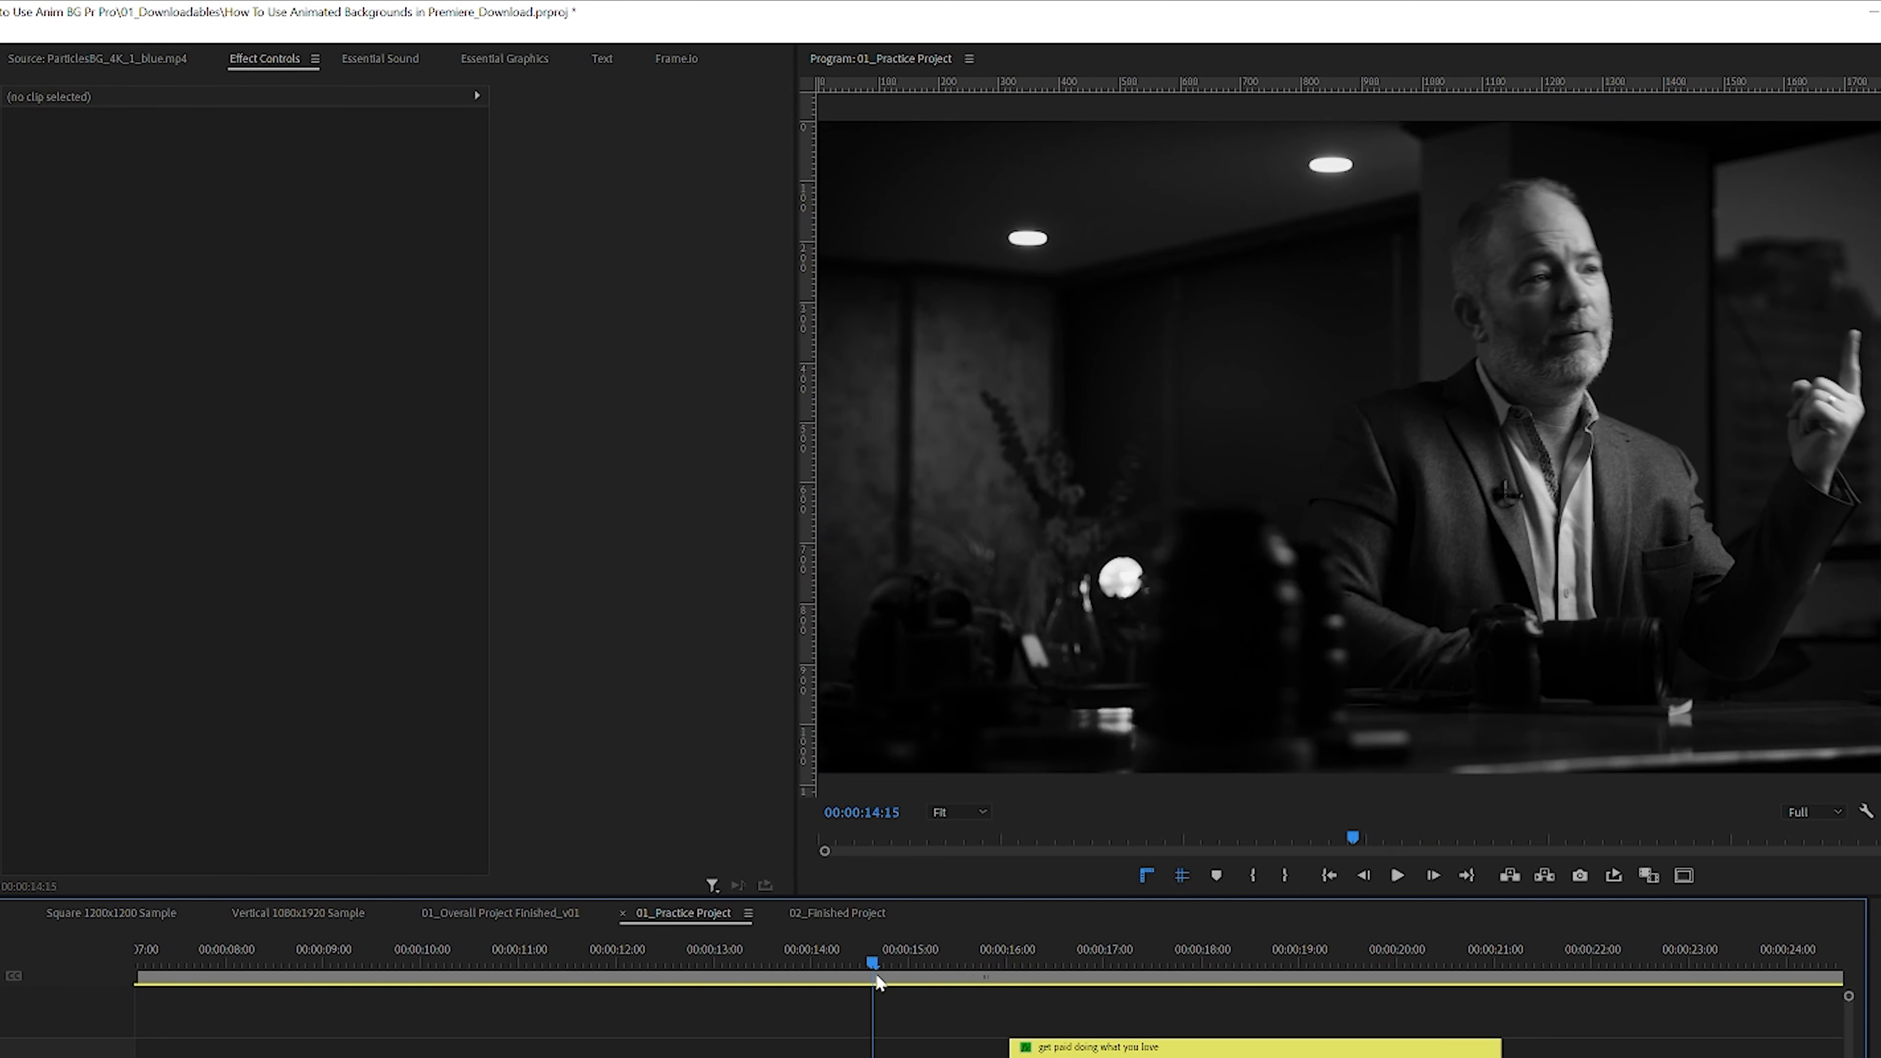
key(space)
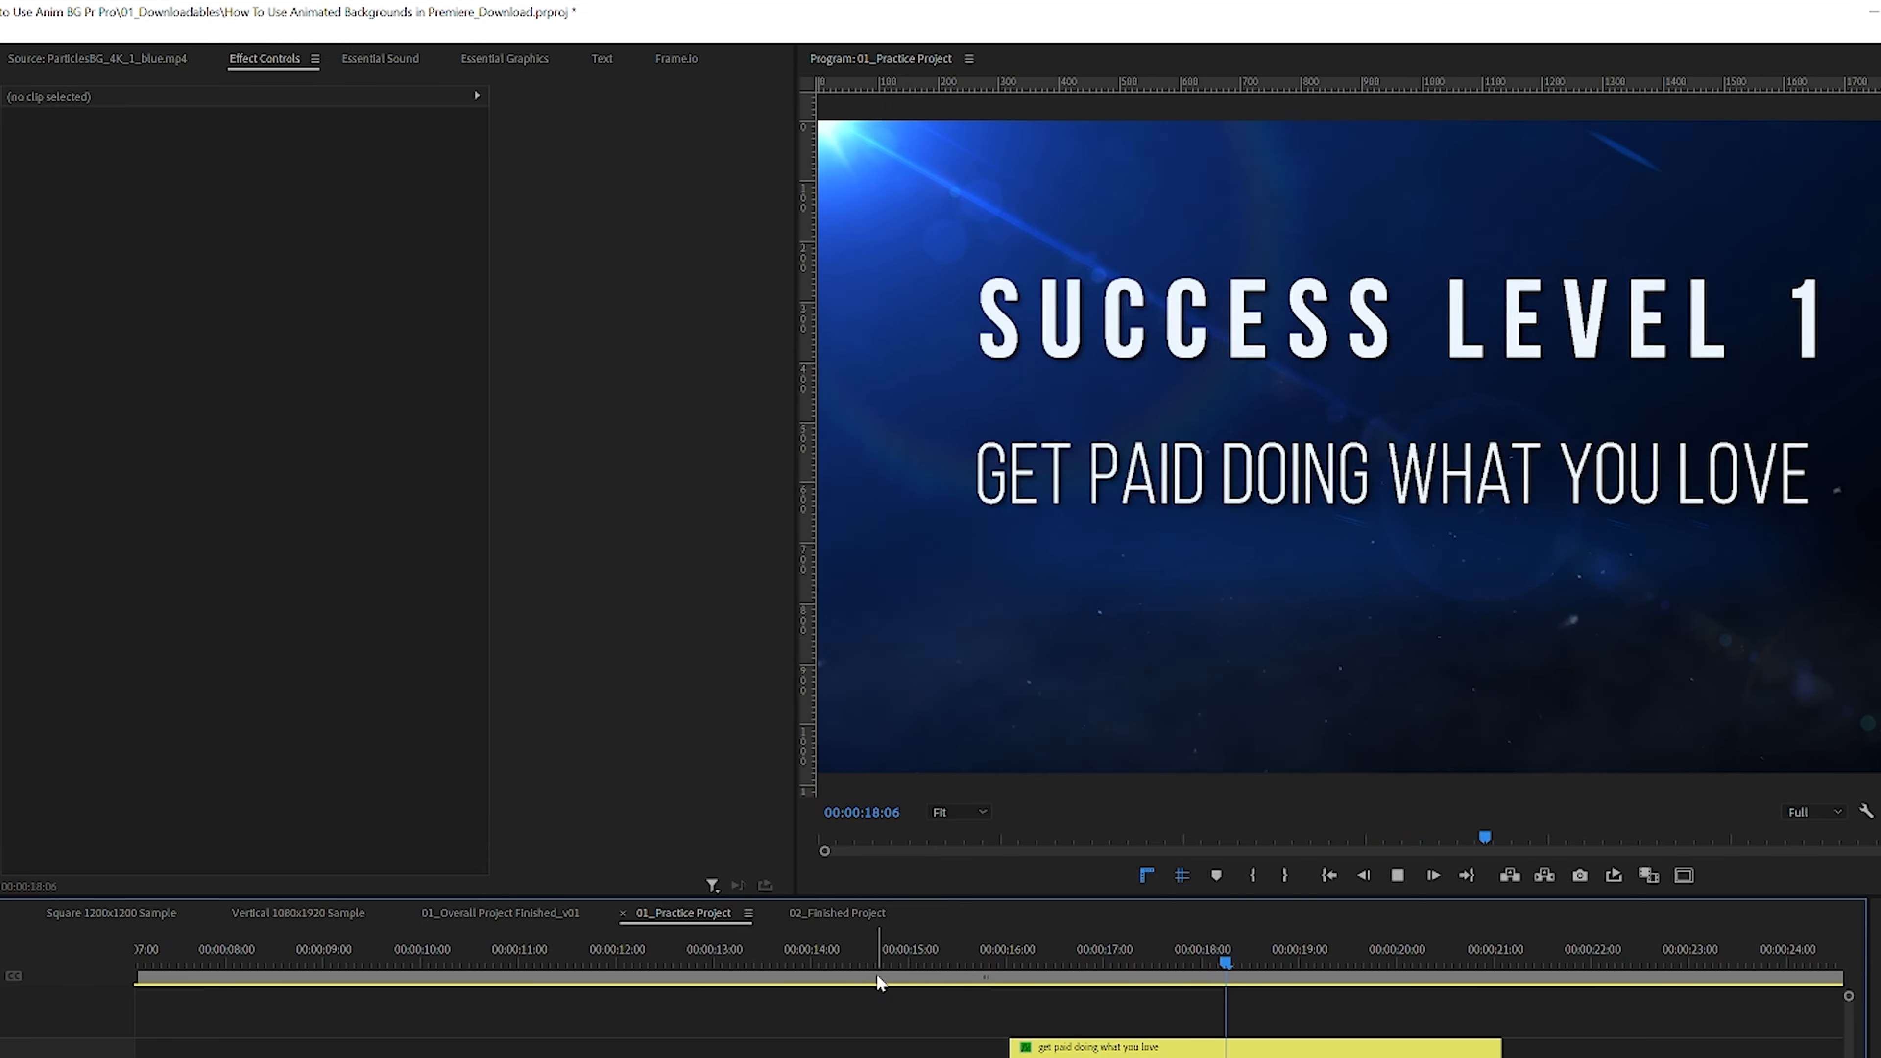
key(space)
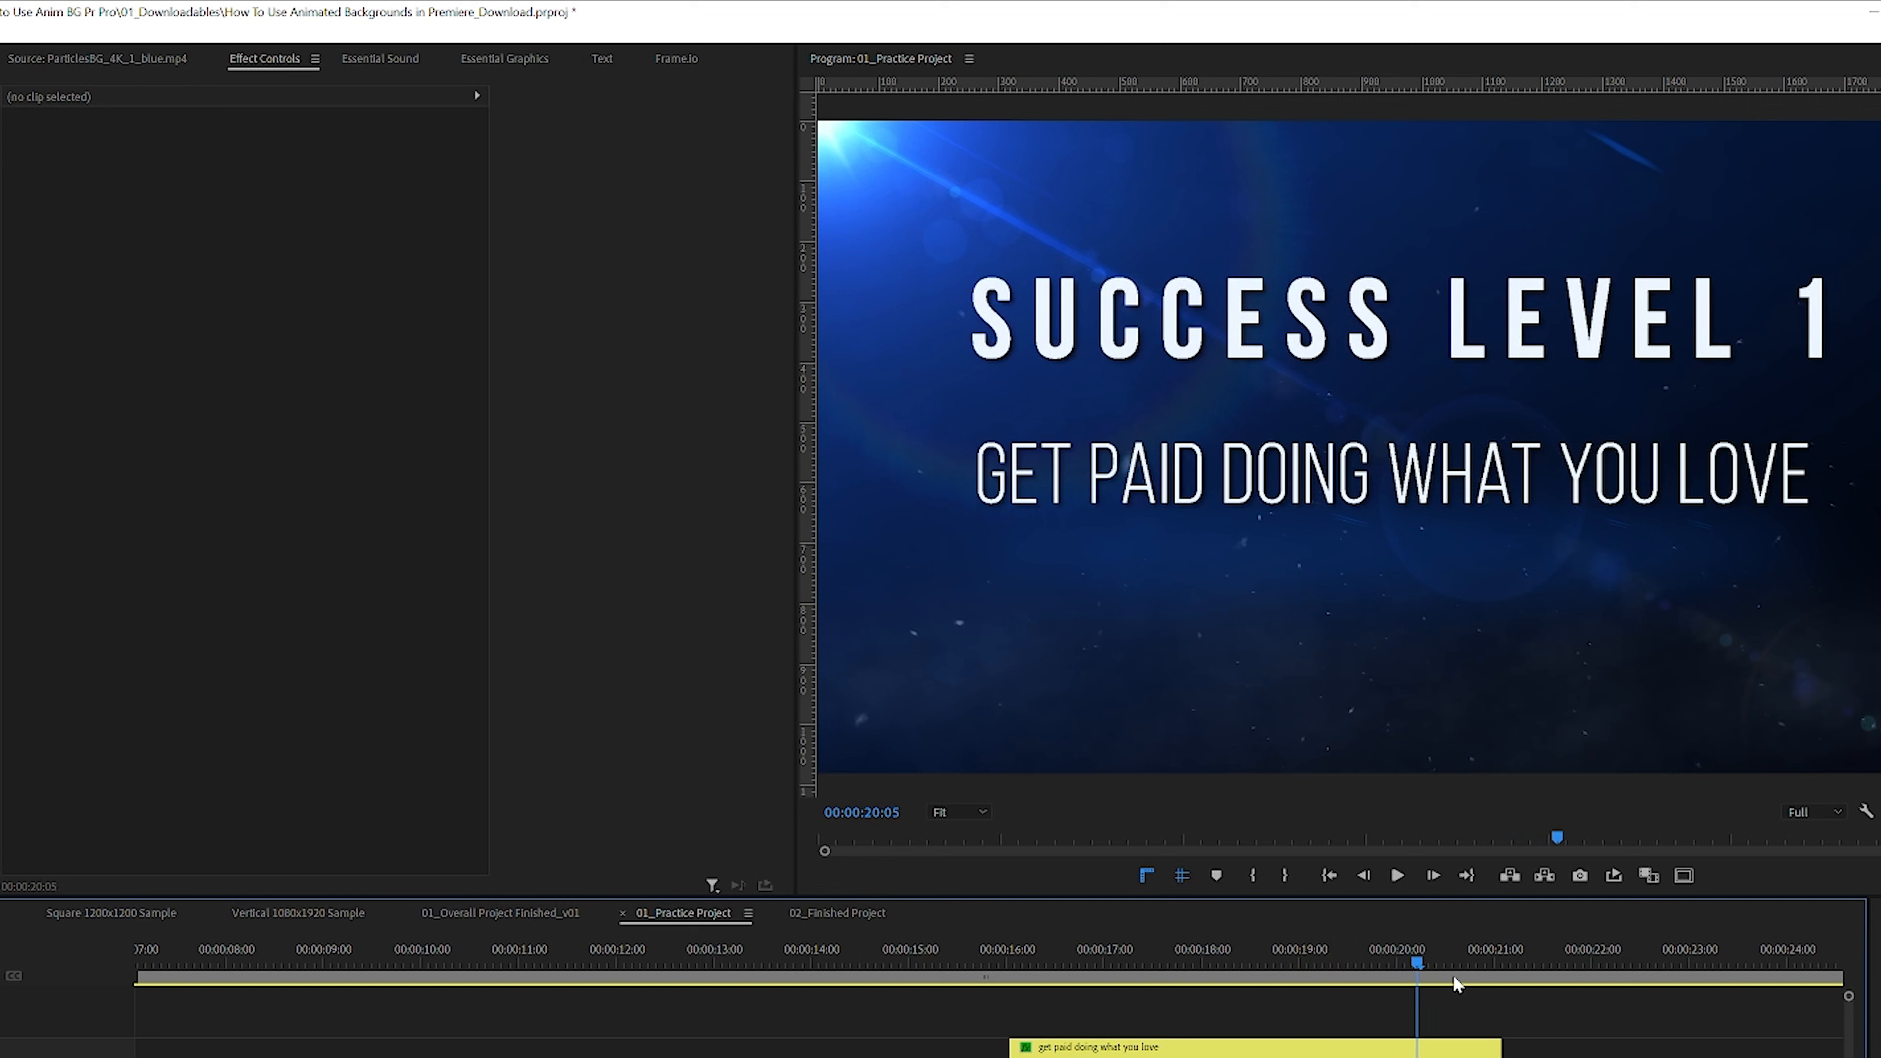
Step: Enable Position and Scale keyframing on the subtitle at 00:00:16:01 and add keyframes for both at 00:00:19:11
click(992, 948)
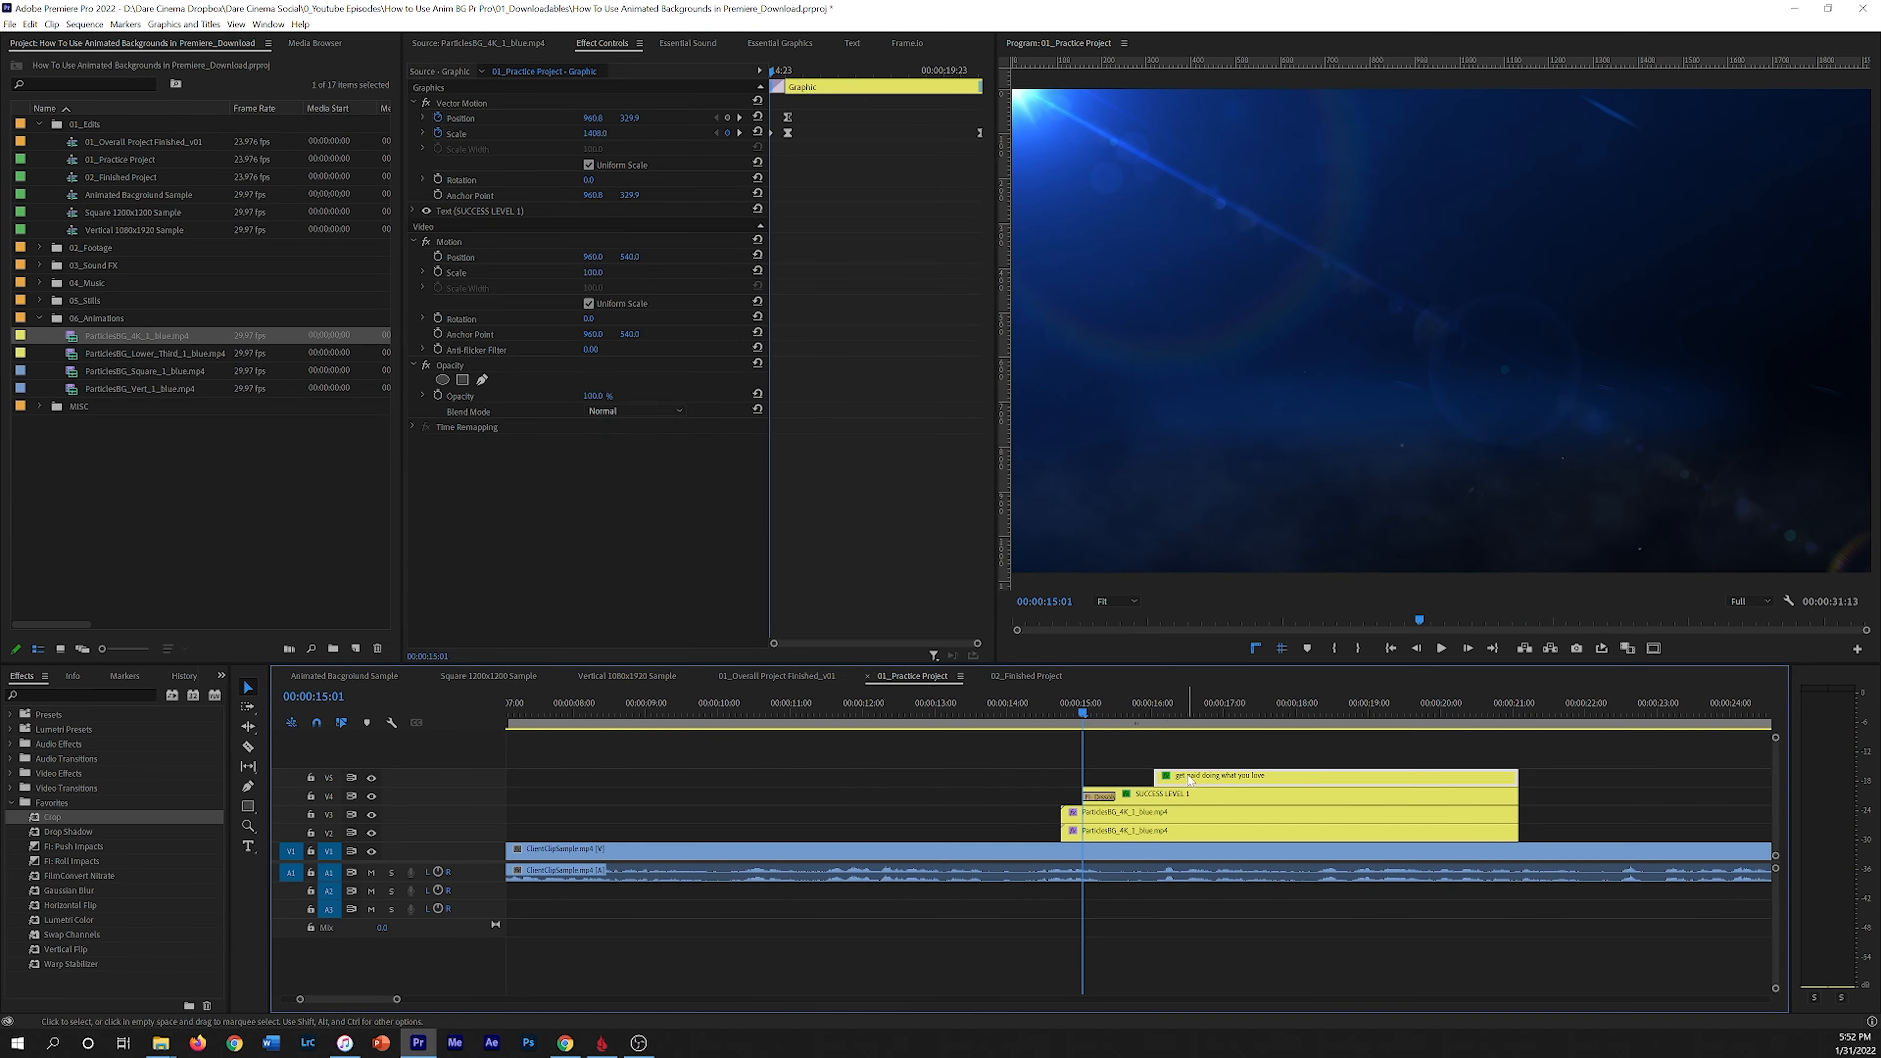
click(1154, 710)
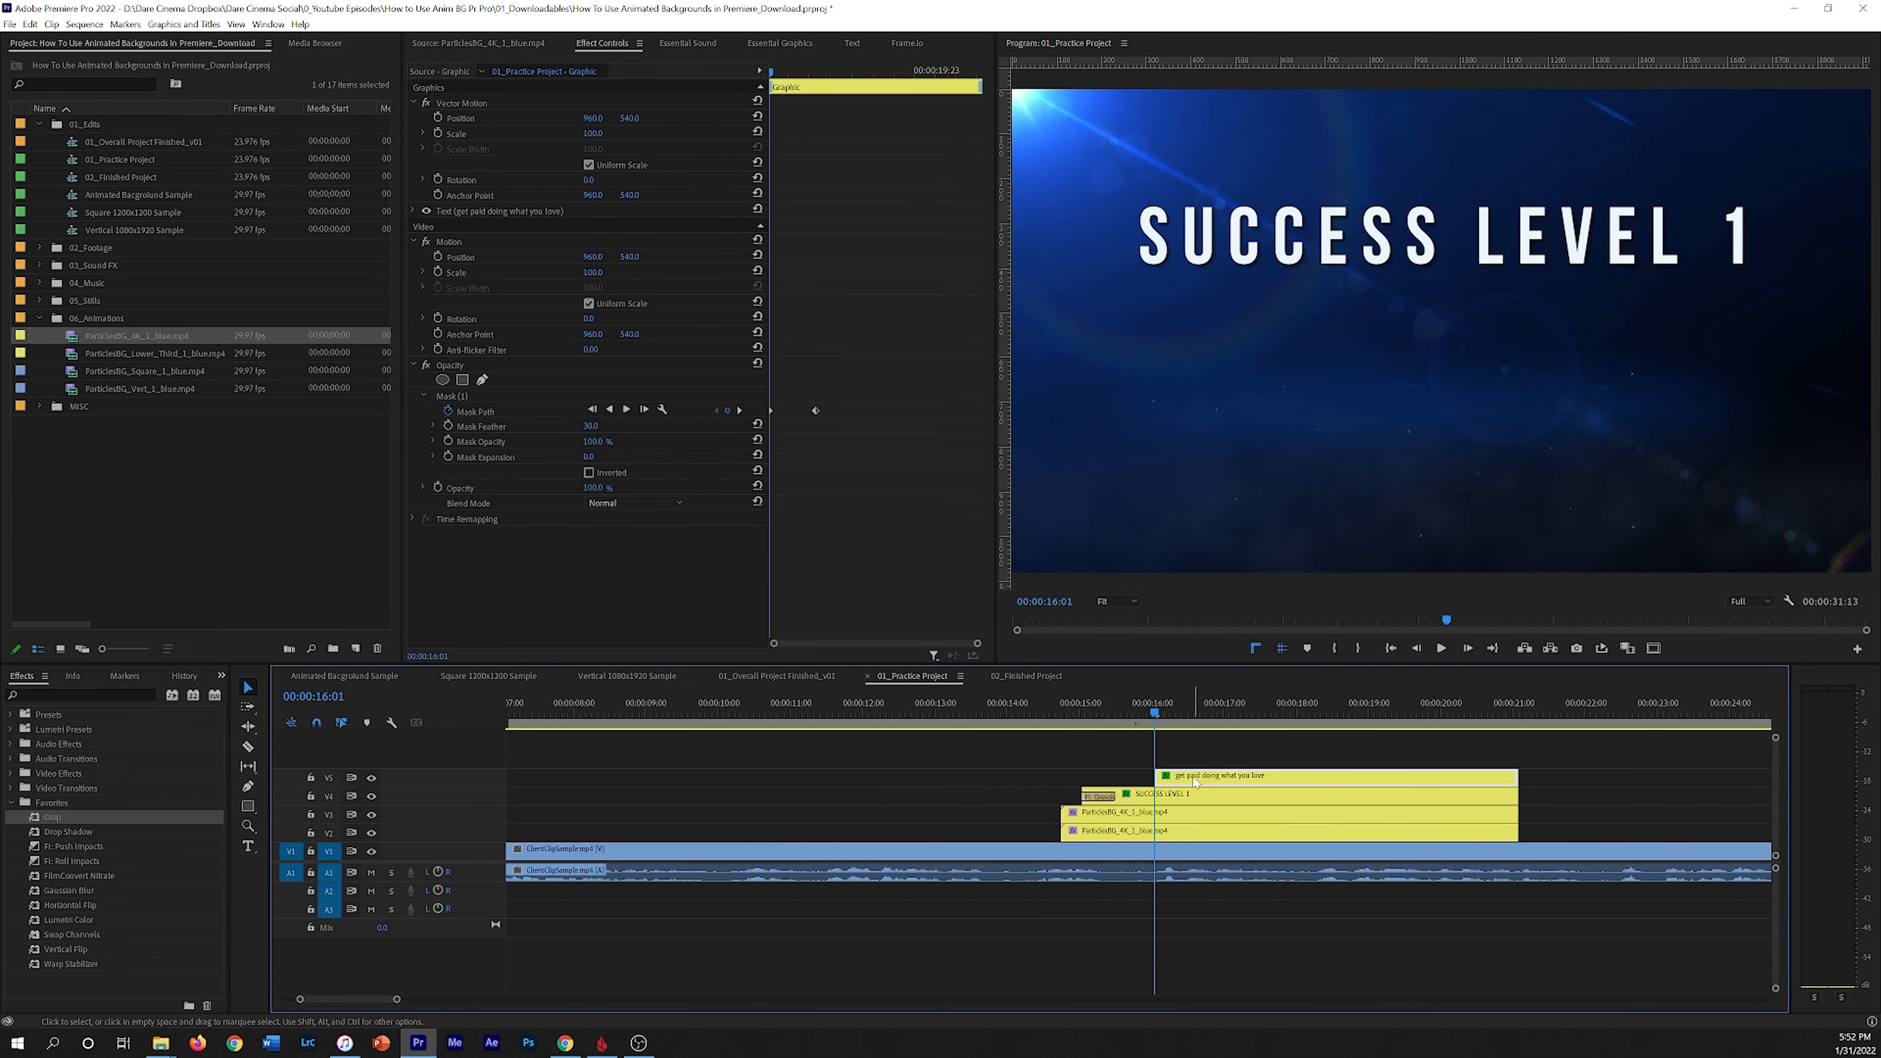
click(438, 117)
click(439, 133)
click(800, 71)
drag(800, 71, 1094, 85)
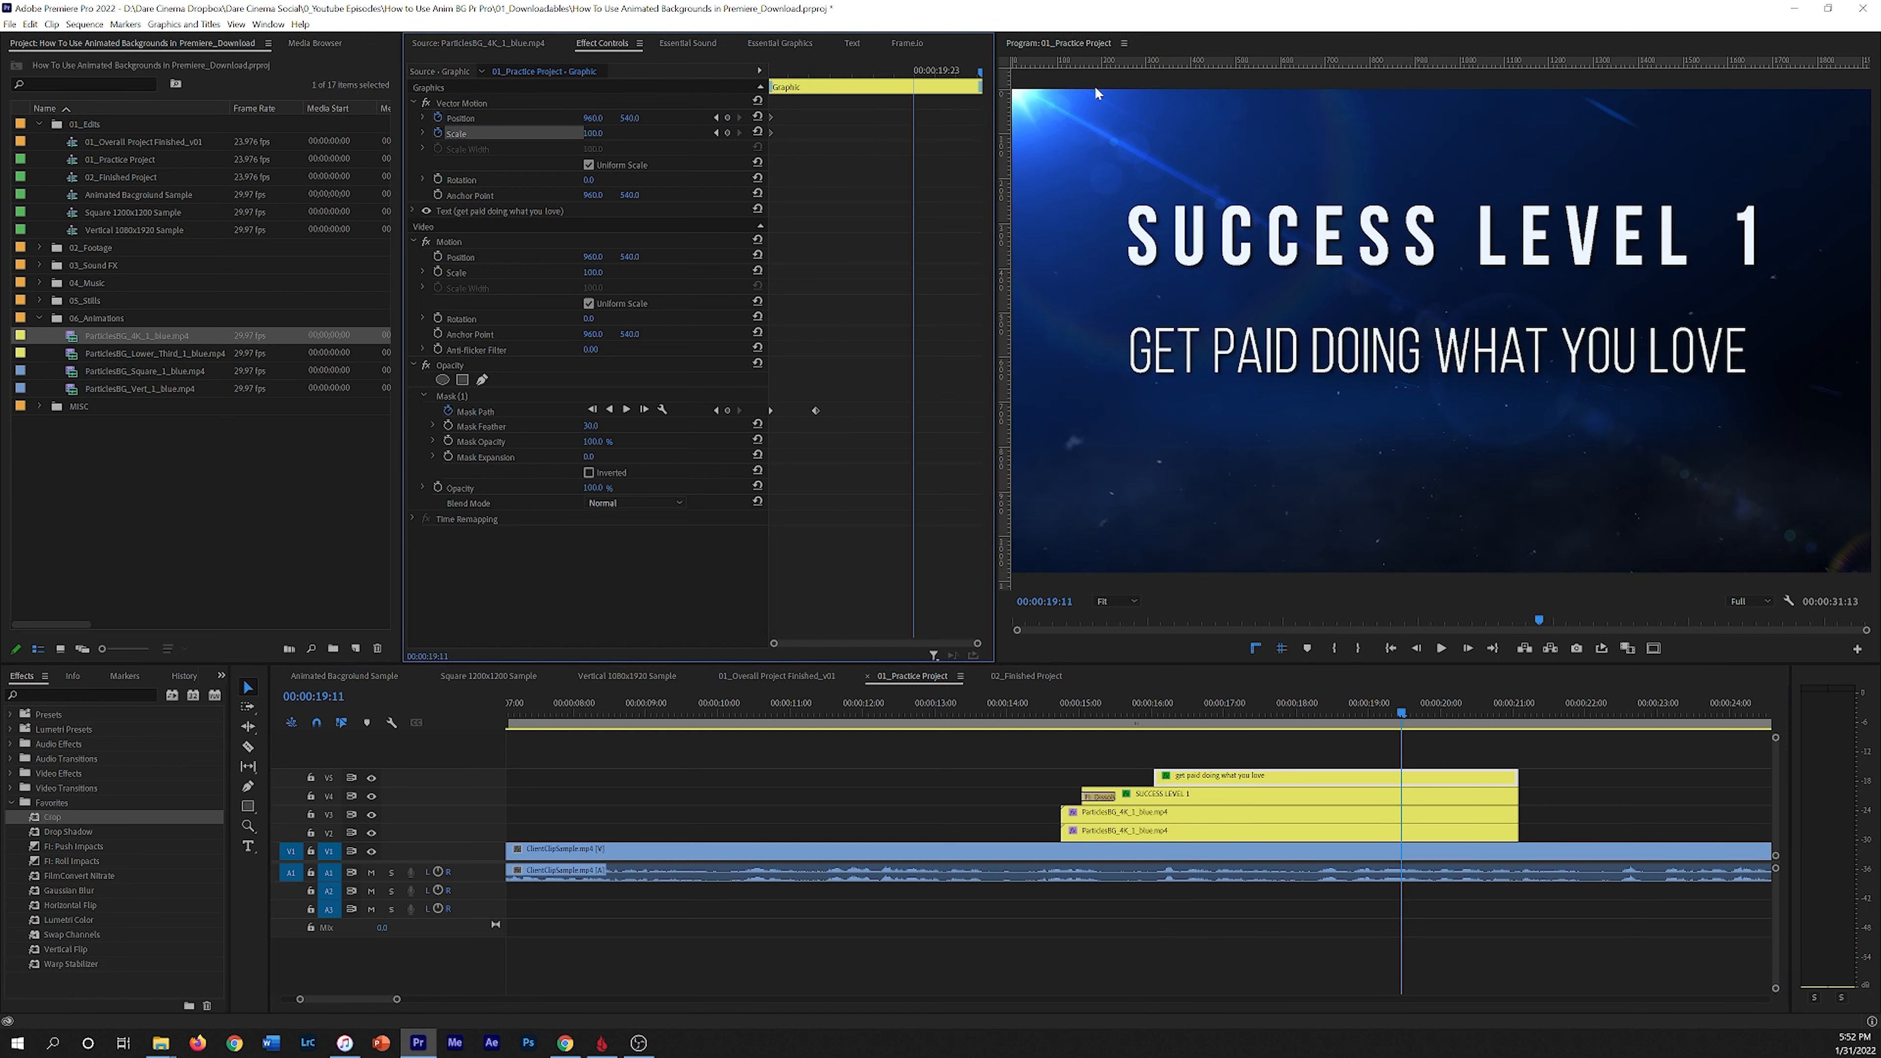
click(728, 117)
click(727, 133)
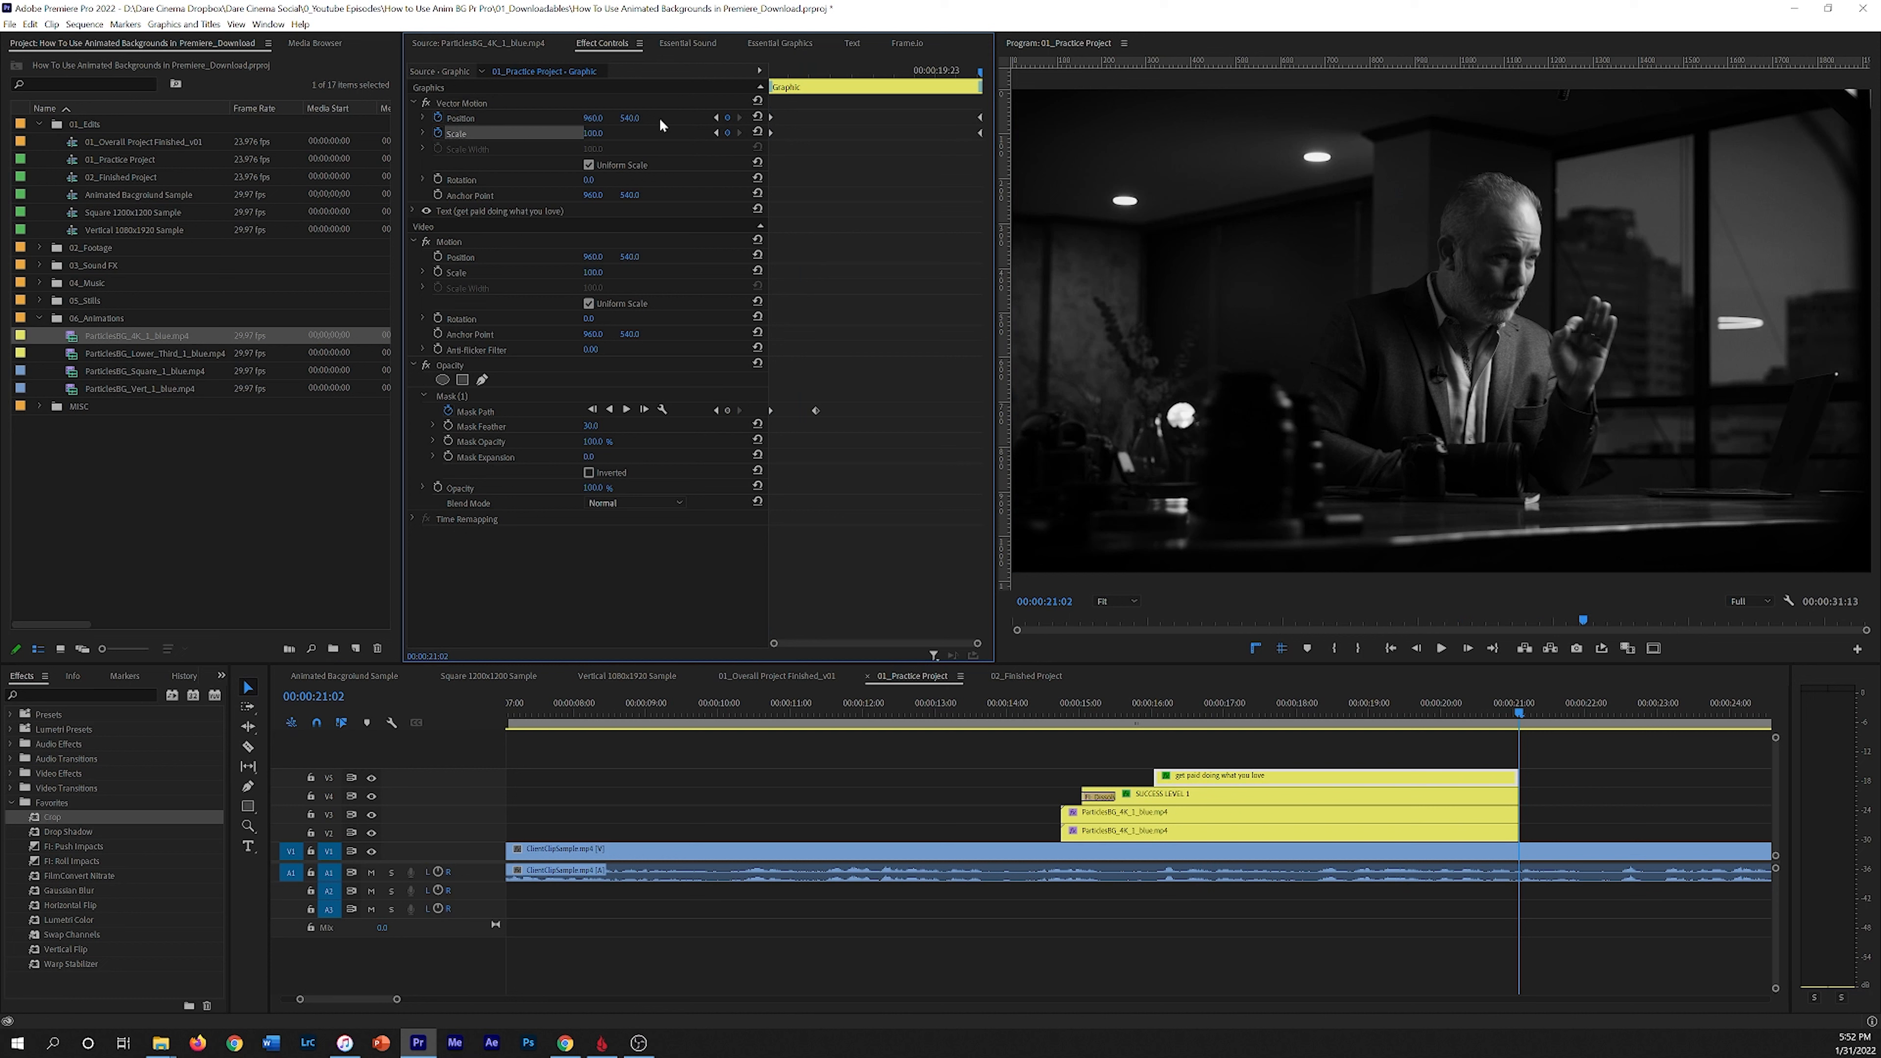
Step: Play the end of the title sequence through about 00:00:21:02
drag(883, 71, 989, 68)
drag(1348, 708, 1053, 730)
key(space)
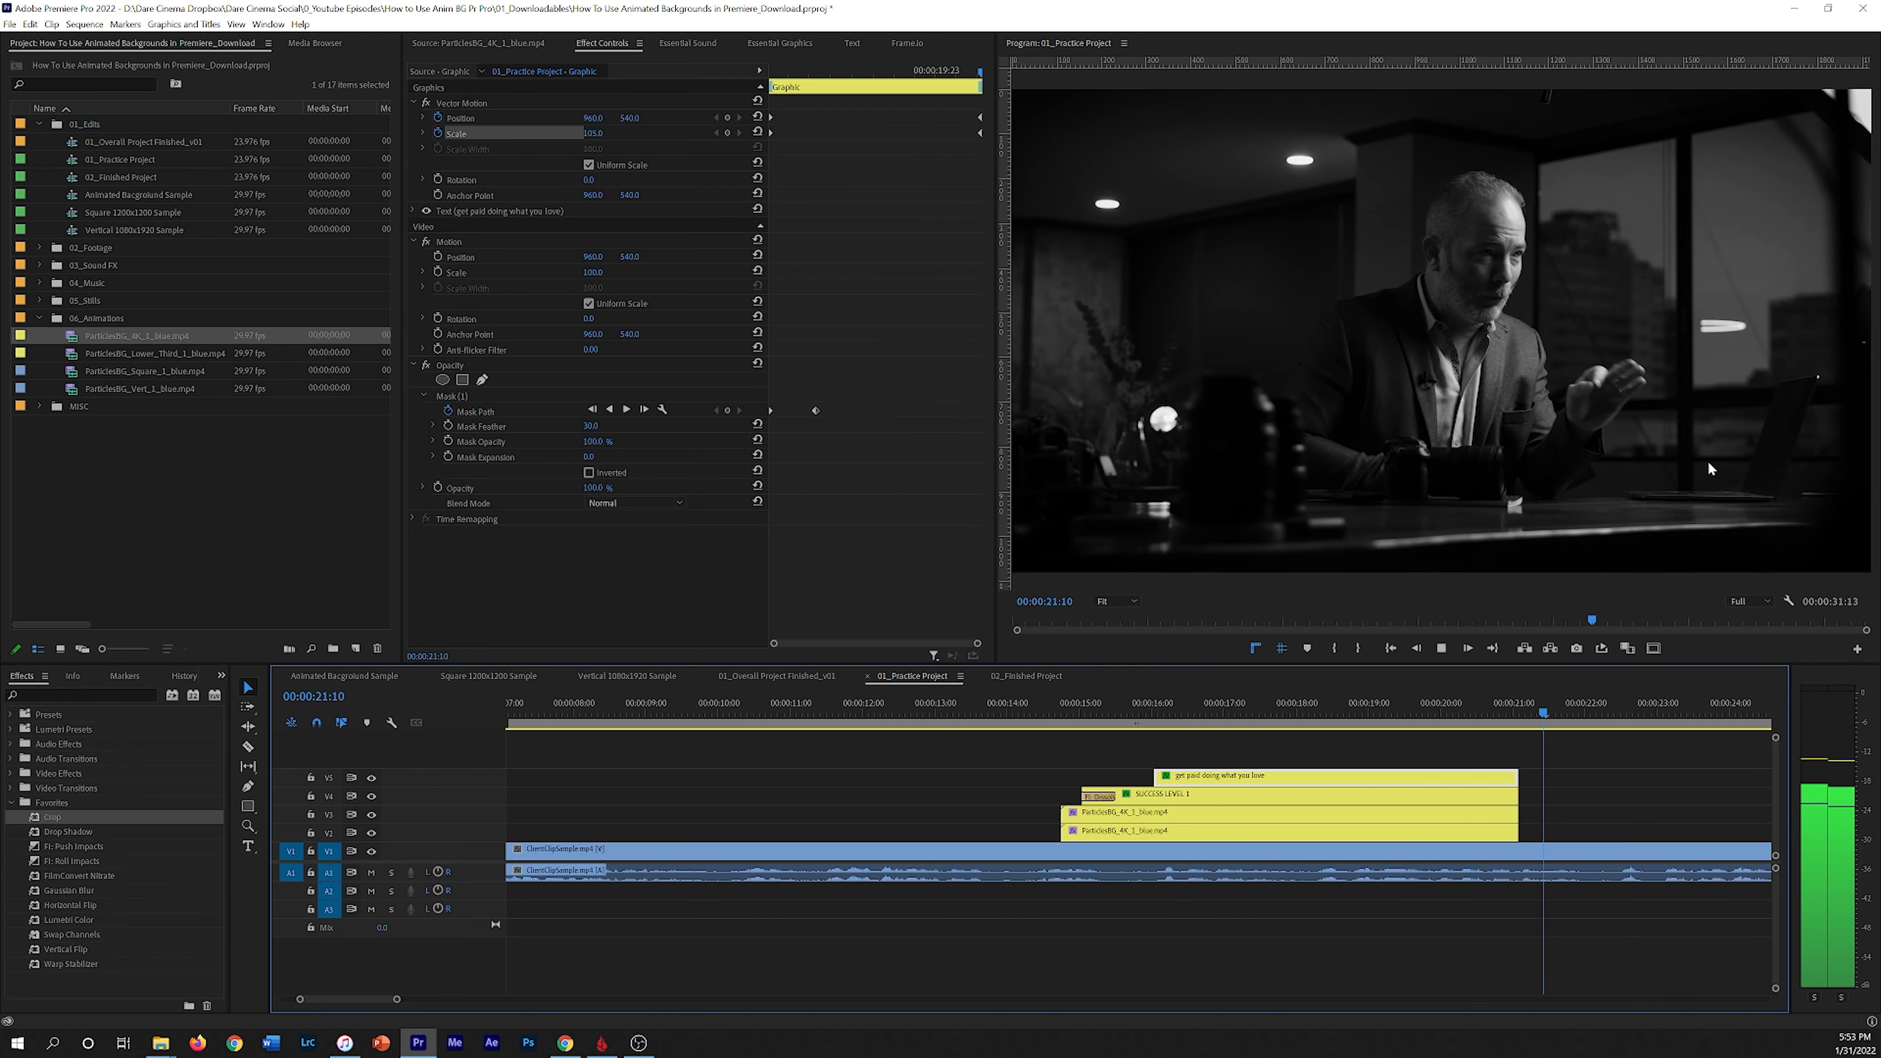
click(1519, 718)
key(Left)
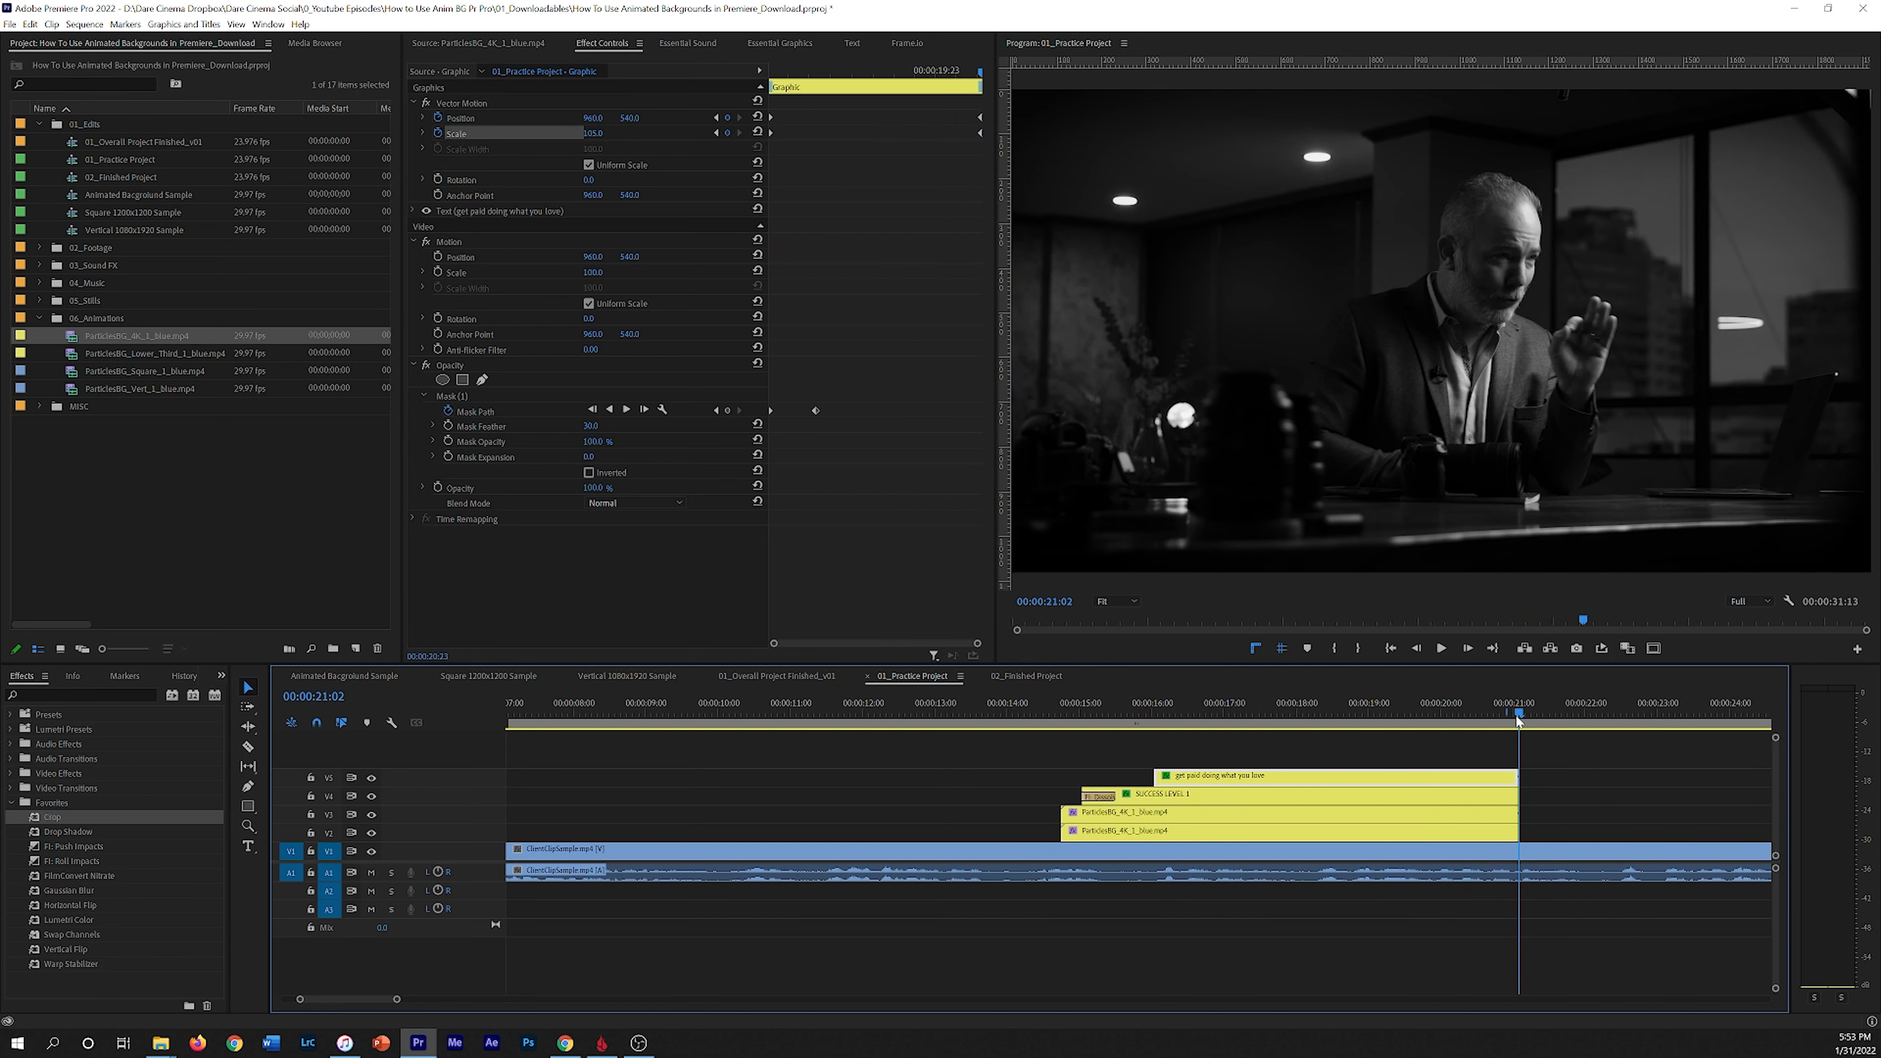
drag(1521, 720, 1471, 705)
key(space)
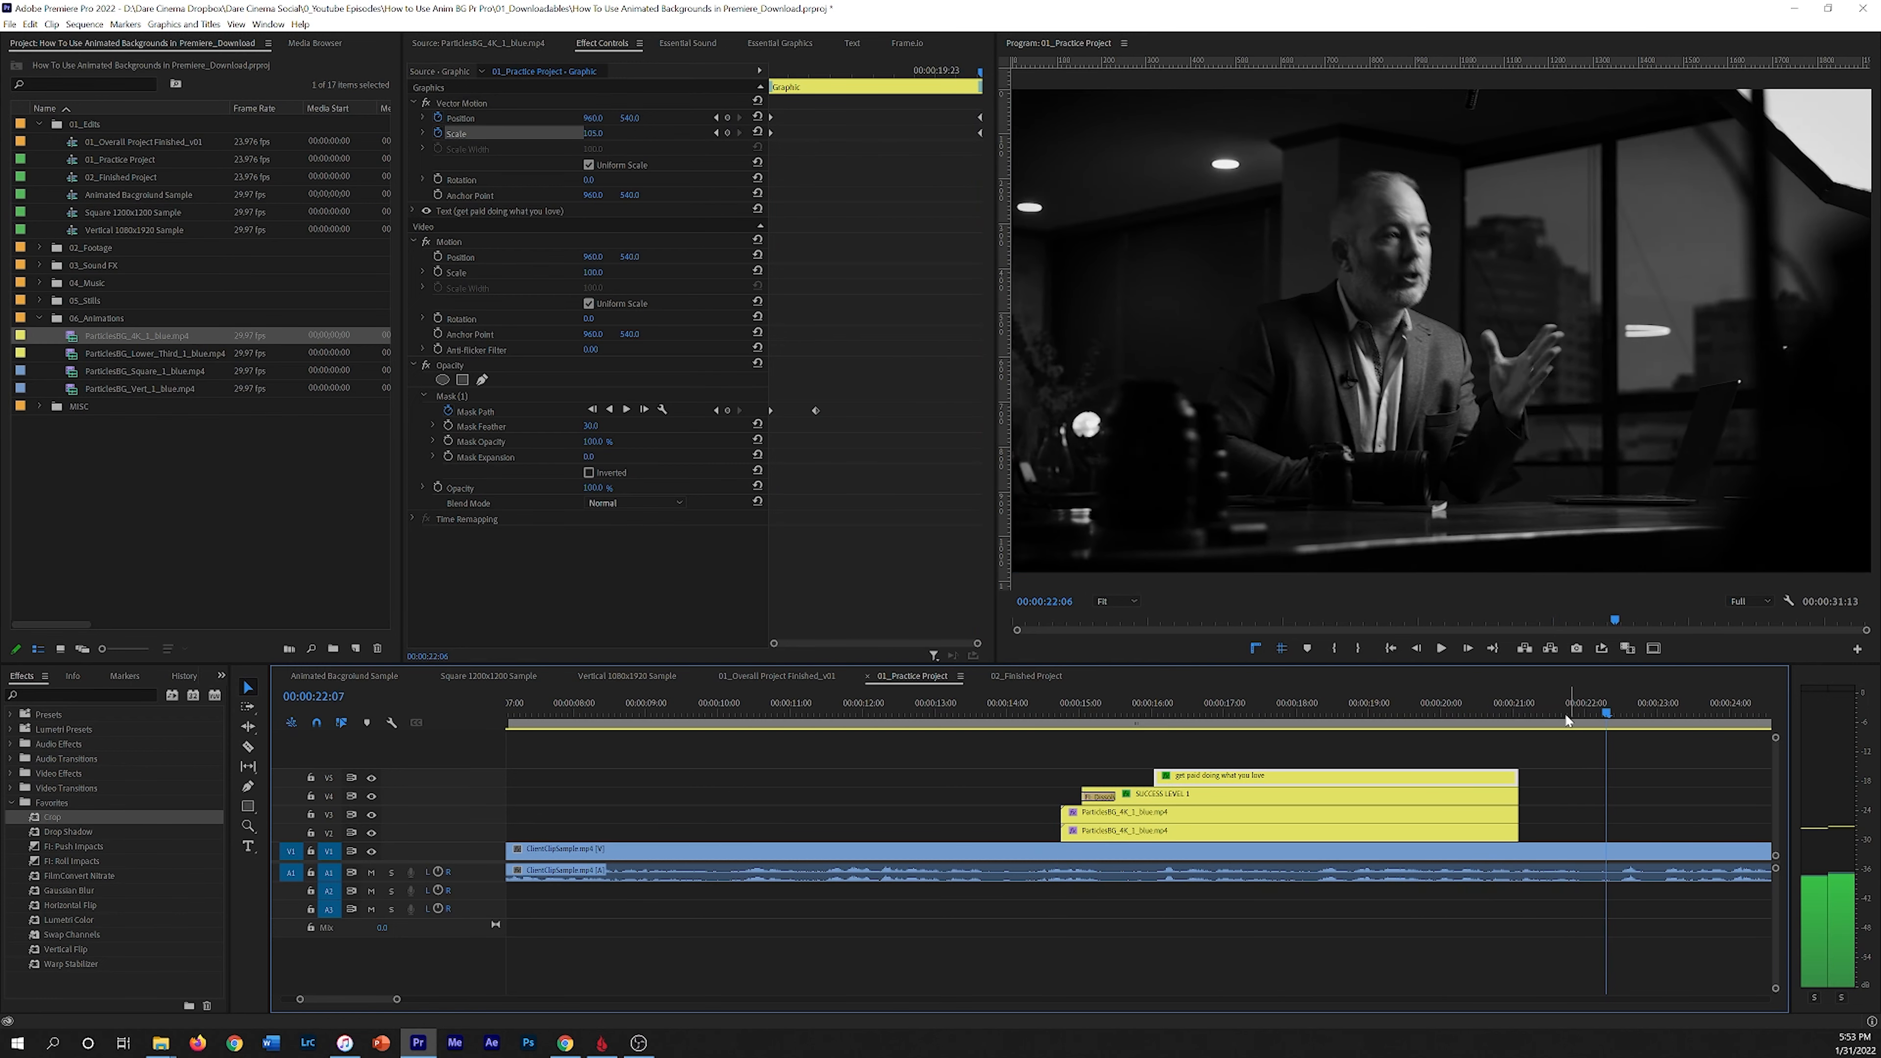
Step: Add the default transition to the ends of the title and particle background clips at about 00:00:21:02
click(1520, 721)
click(1513, 771)
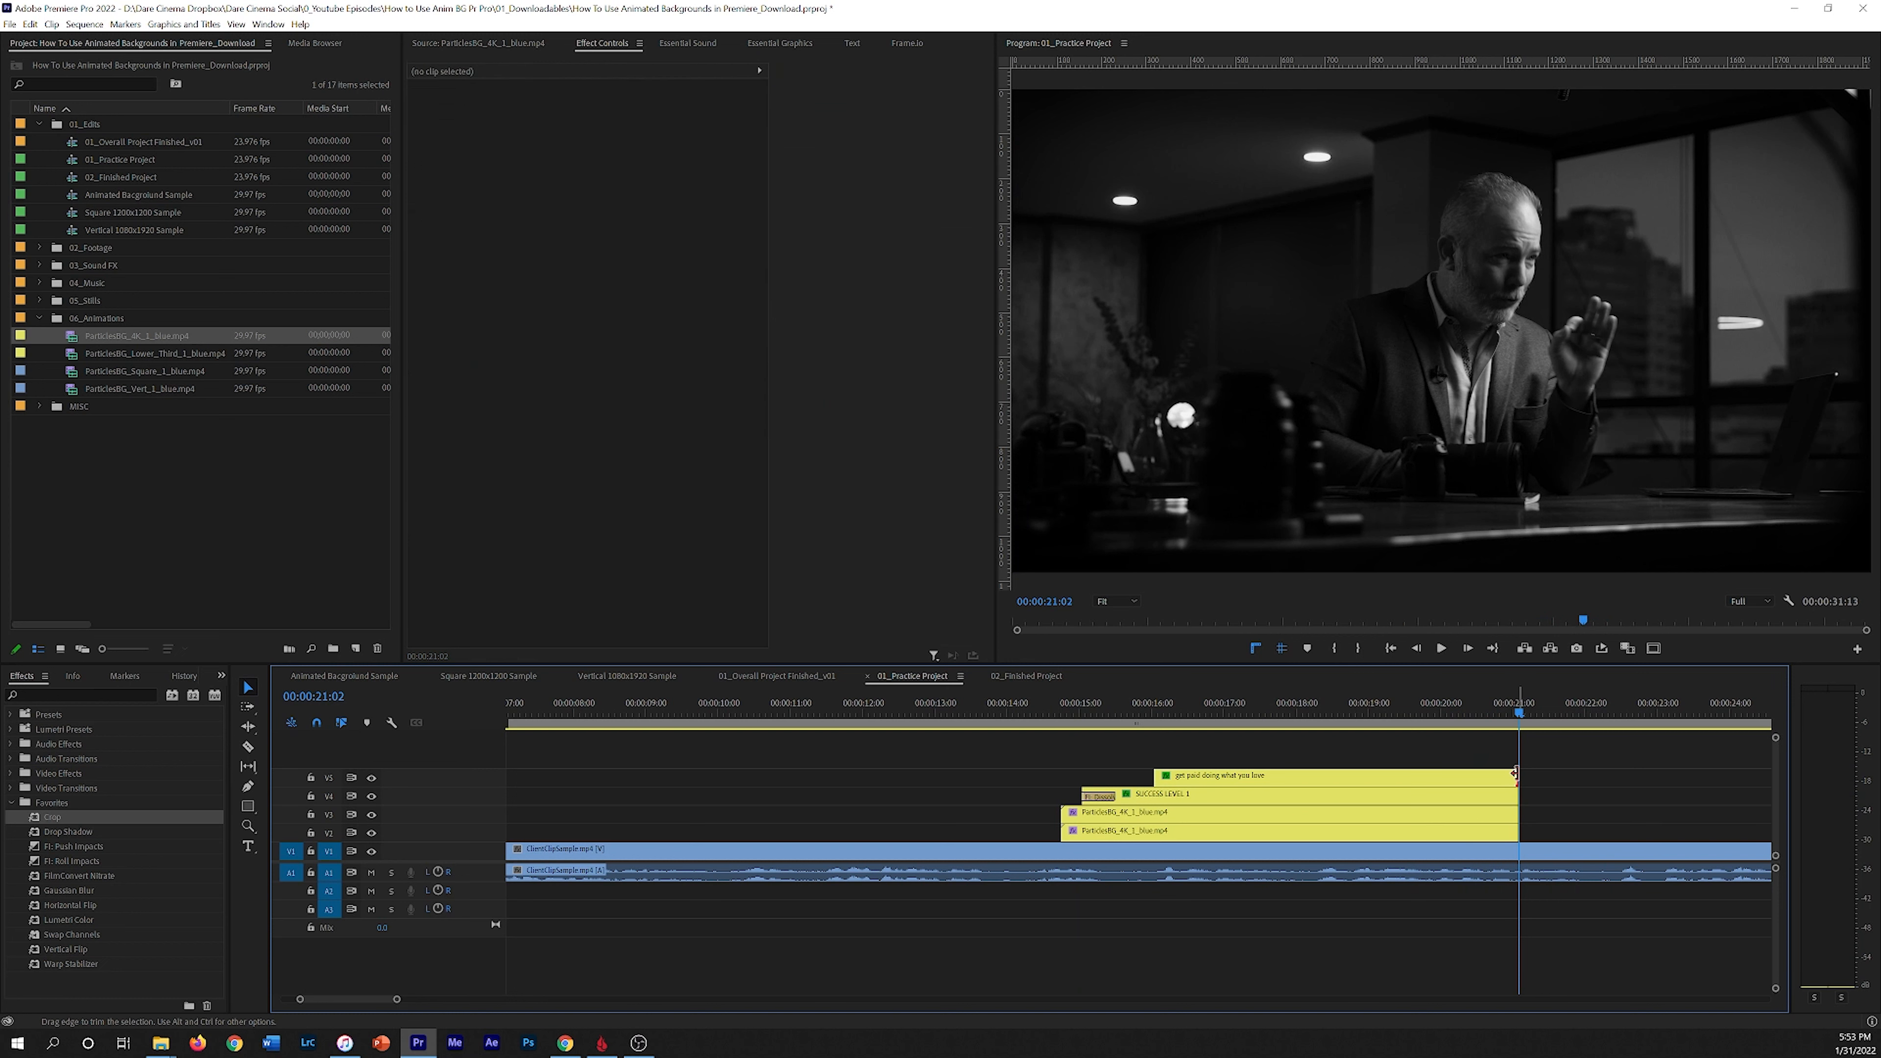
key(ctrl+d)
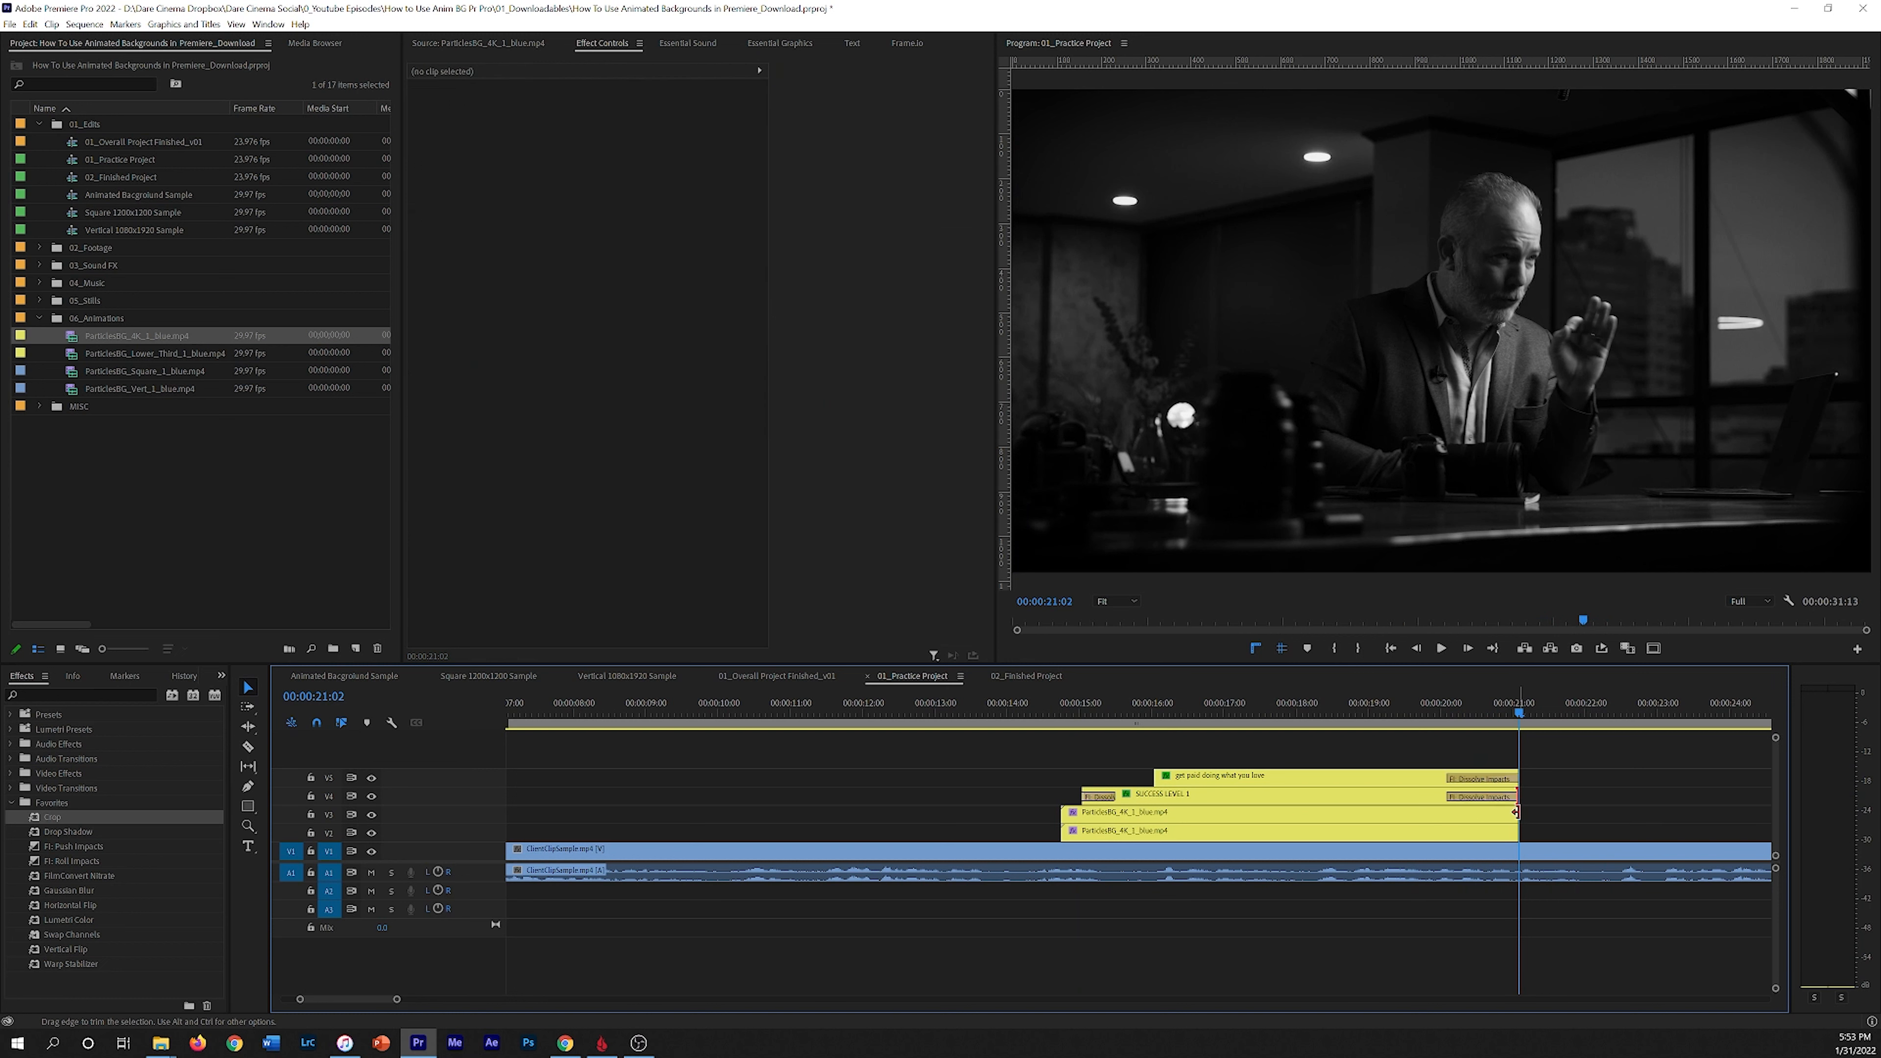
click(1515, 812)
key(ctrl+d)
click(1515, 830)
key(ctrl+d)
Step: Play back the title ending with the new end transitions
drag(1522, 713, 1424, 696)
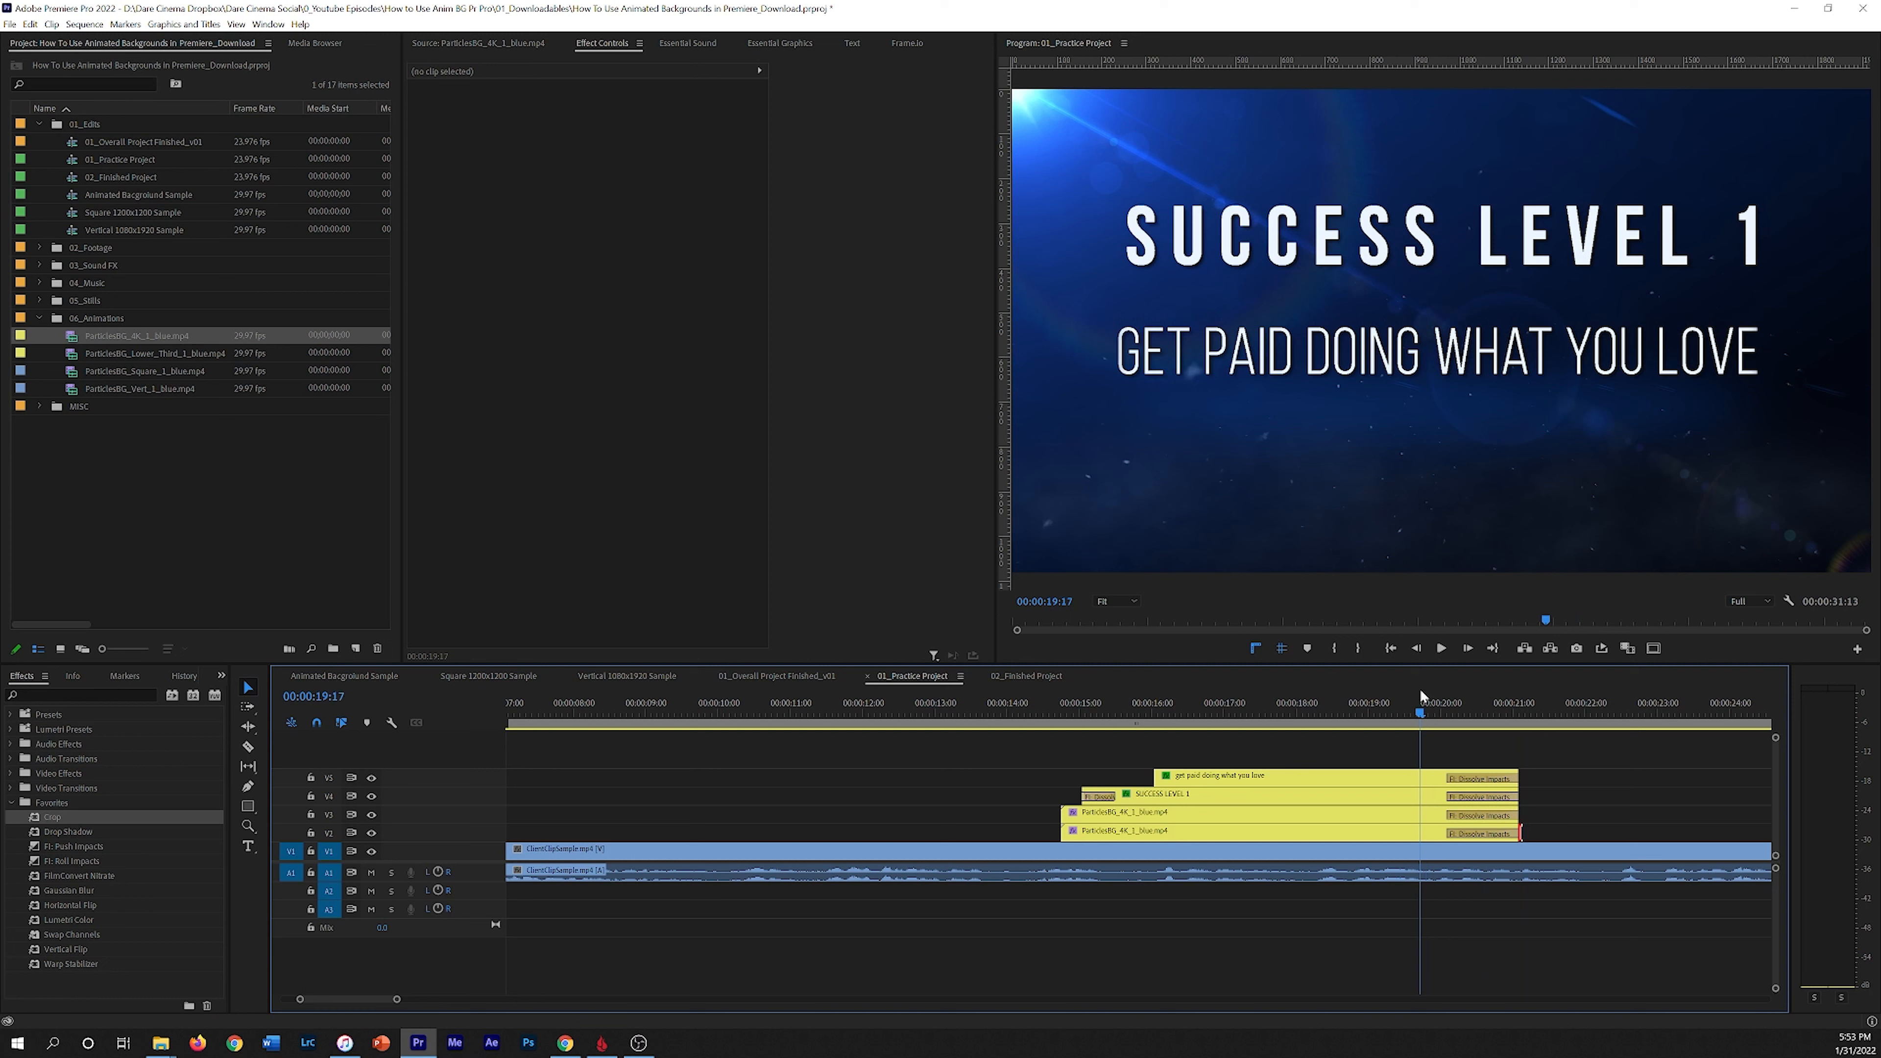
key(space)
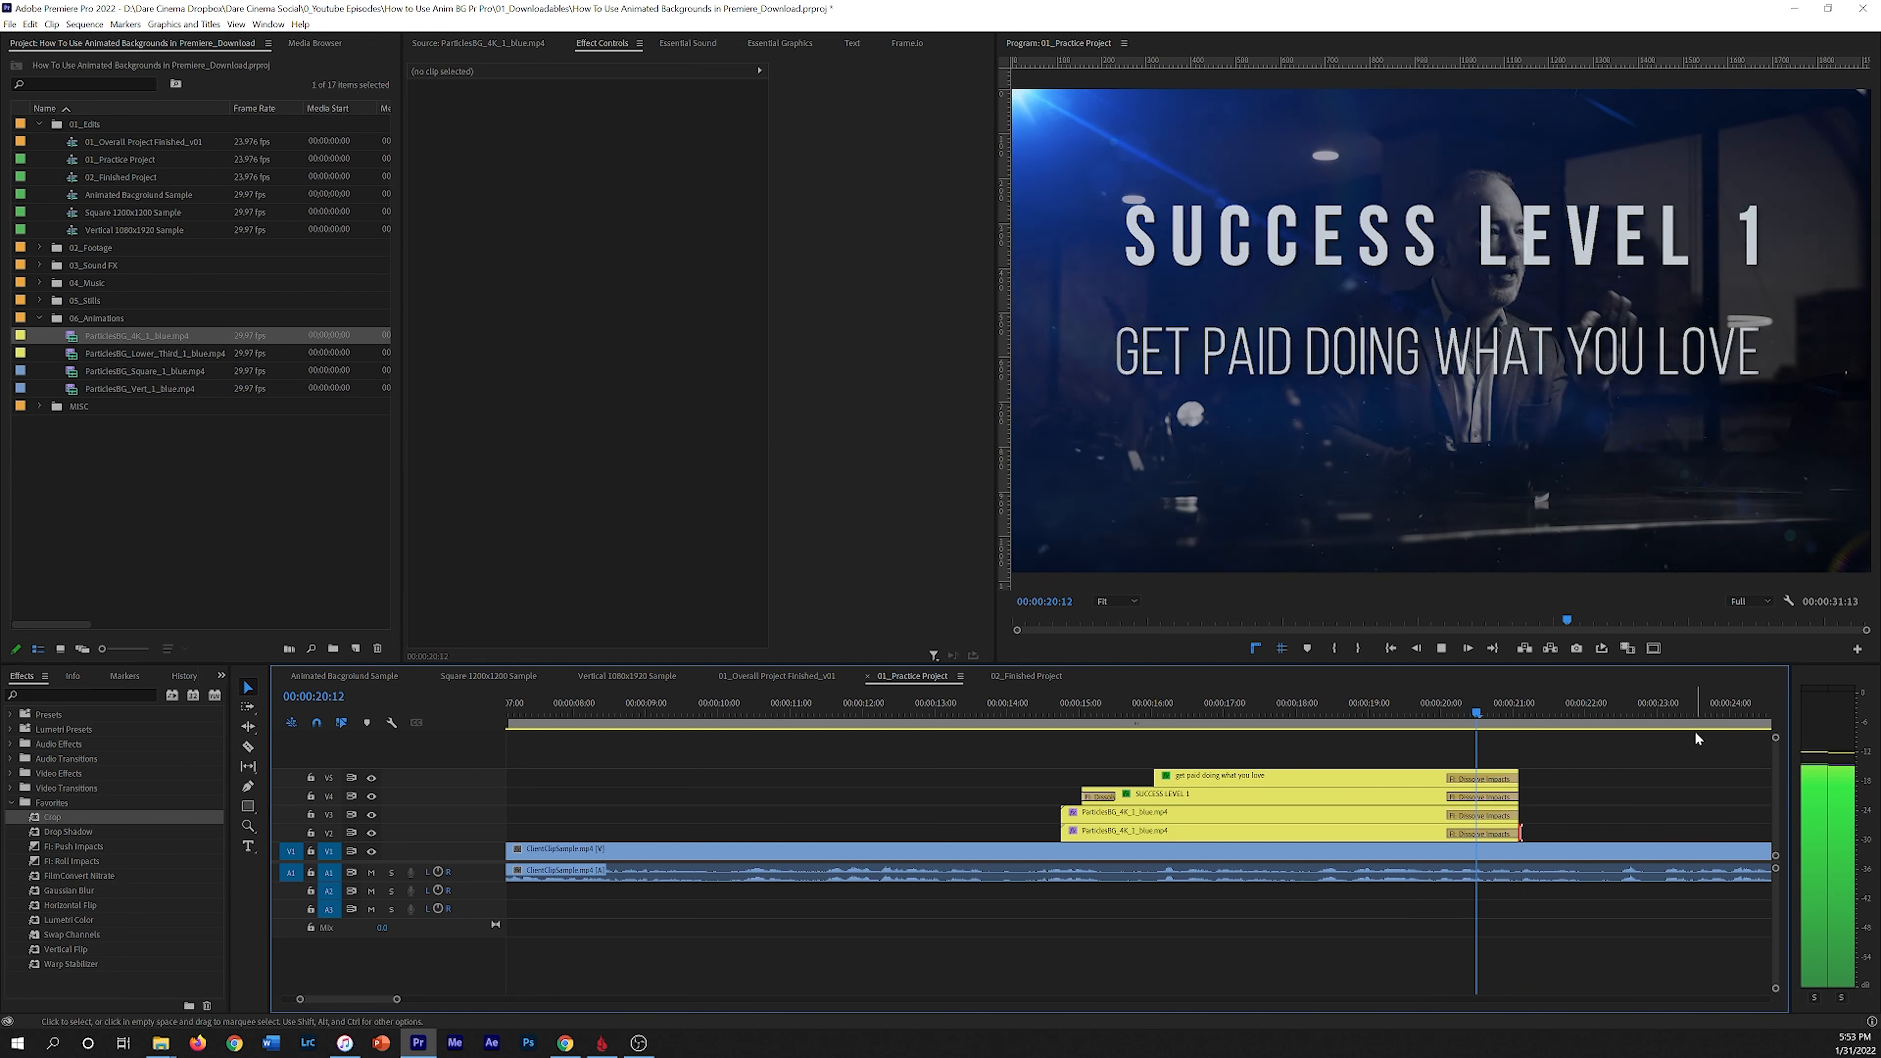
key(space)
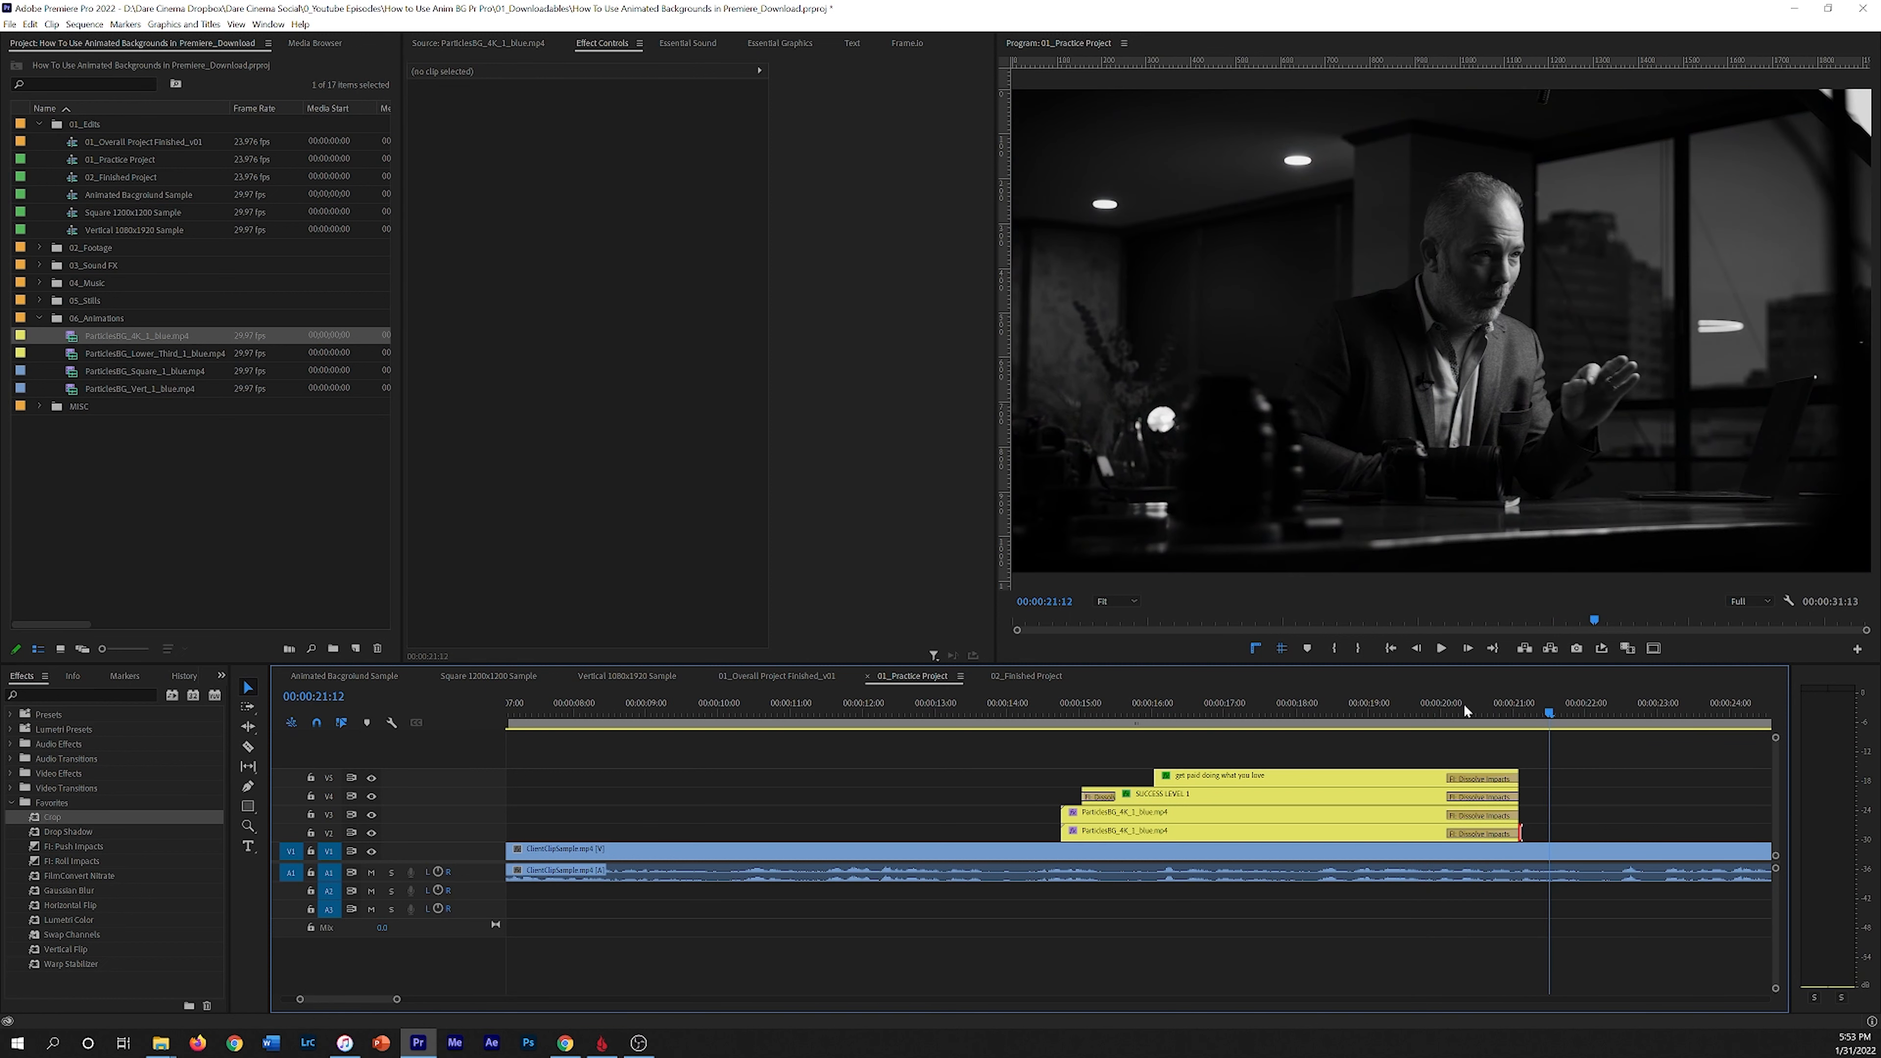
click(1443, 705)
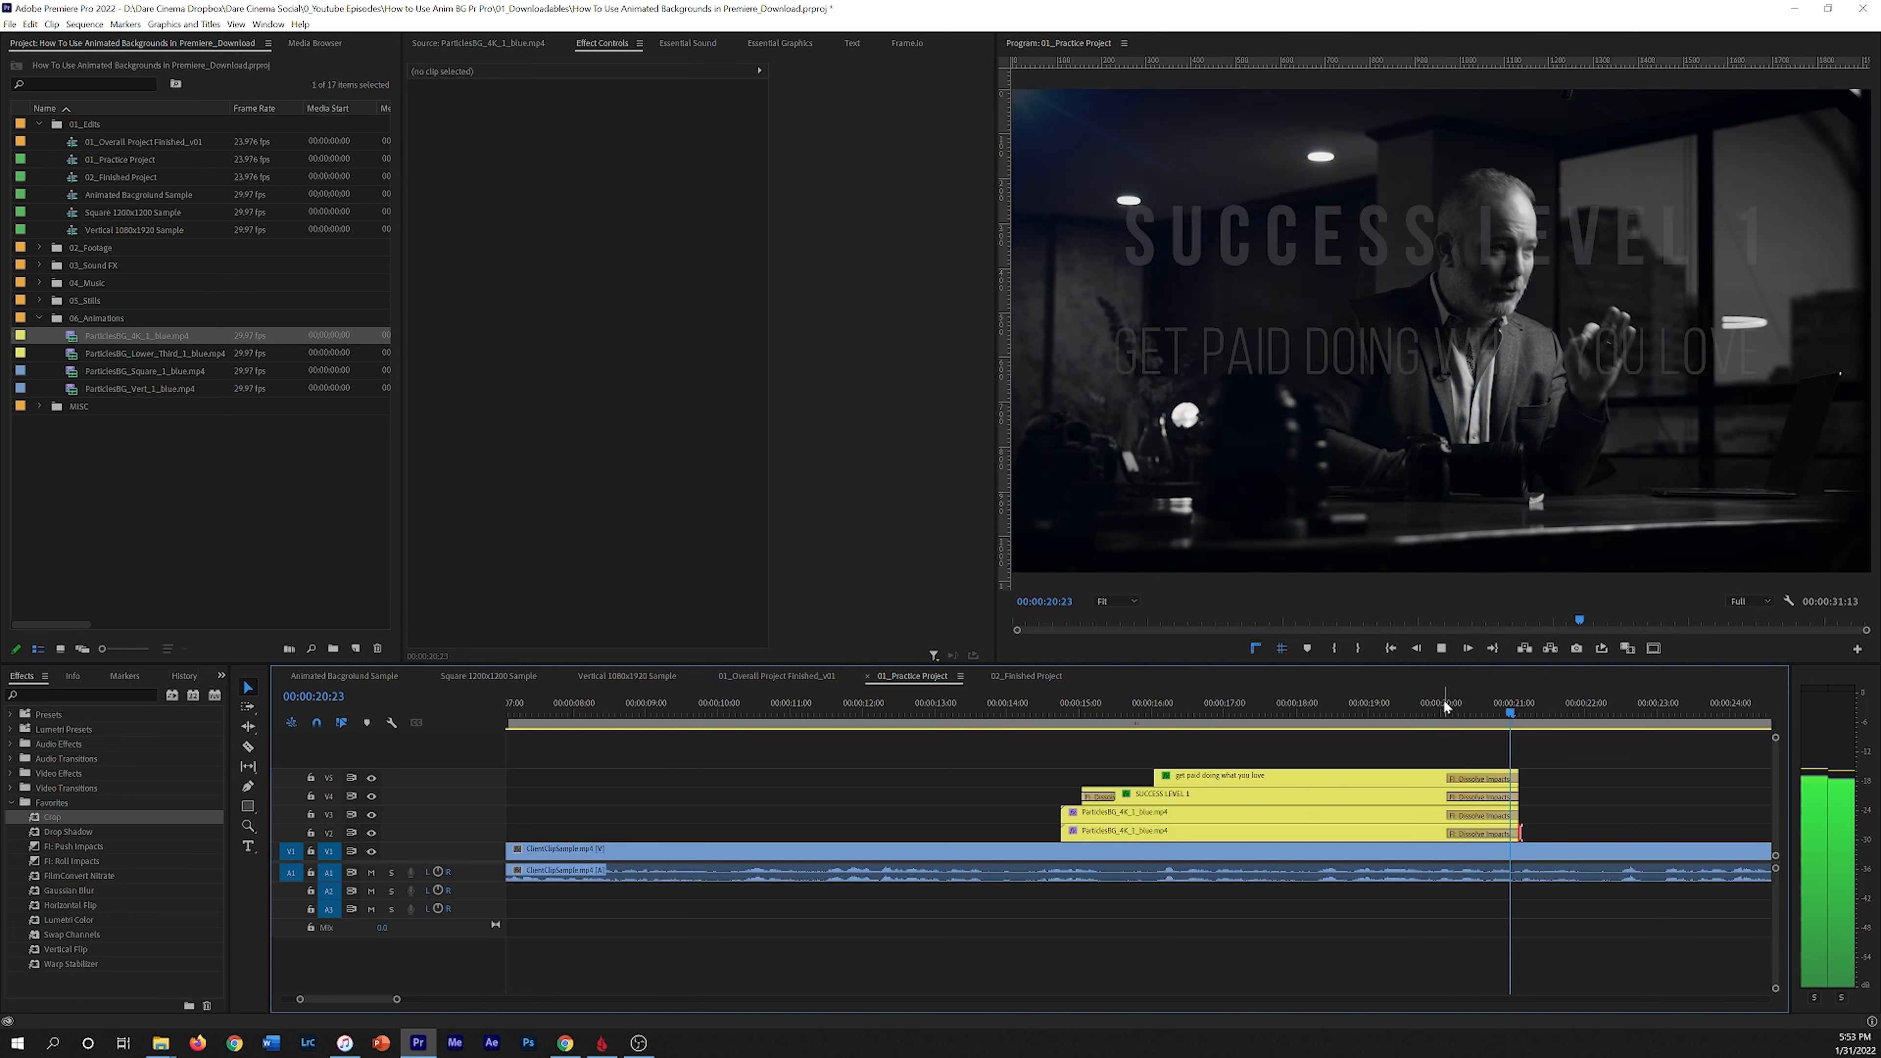
key(space)
Step: Undo the three added end transitions
key(ctrl+z)
key(ctrl+z)
key(ctrl+z)
key(ctrl+z)
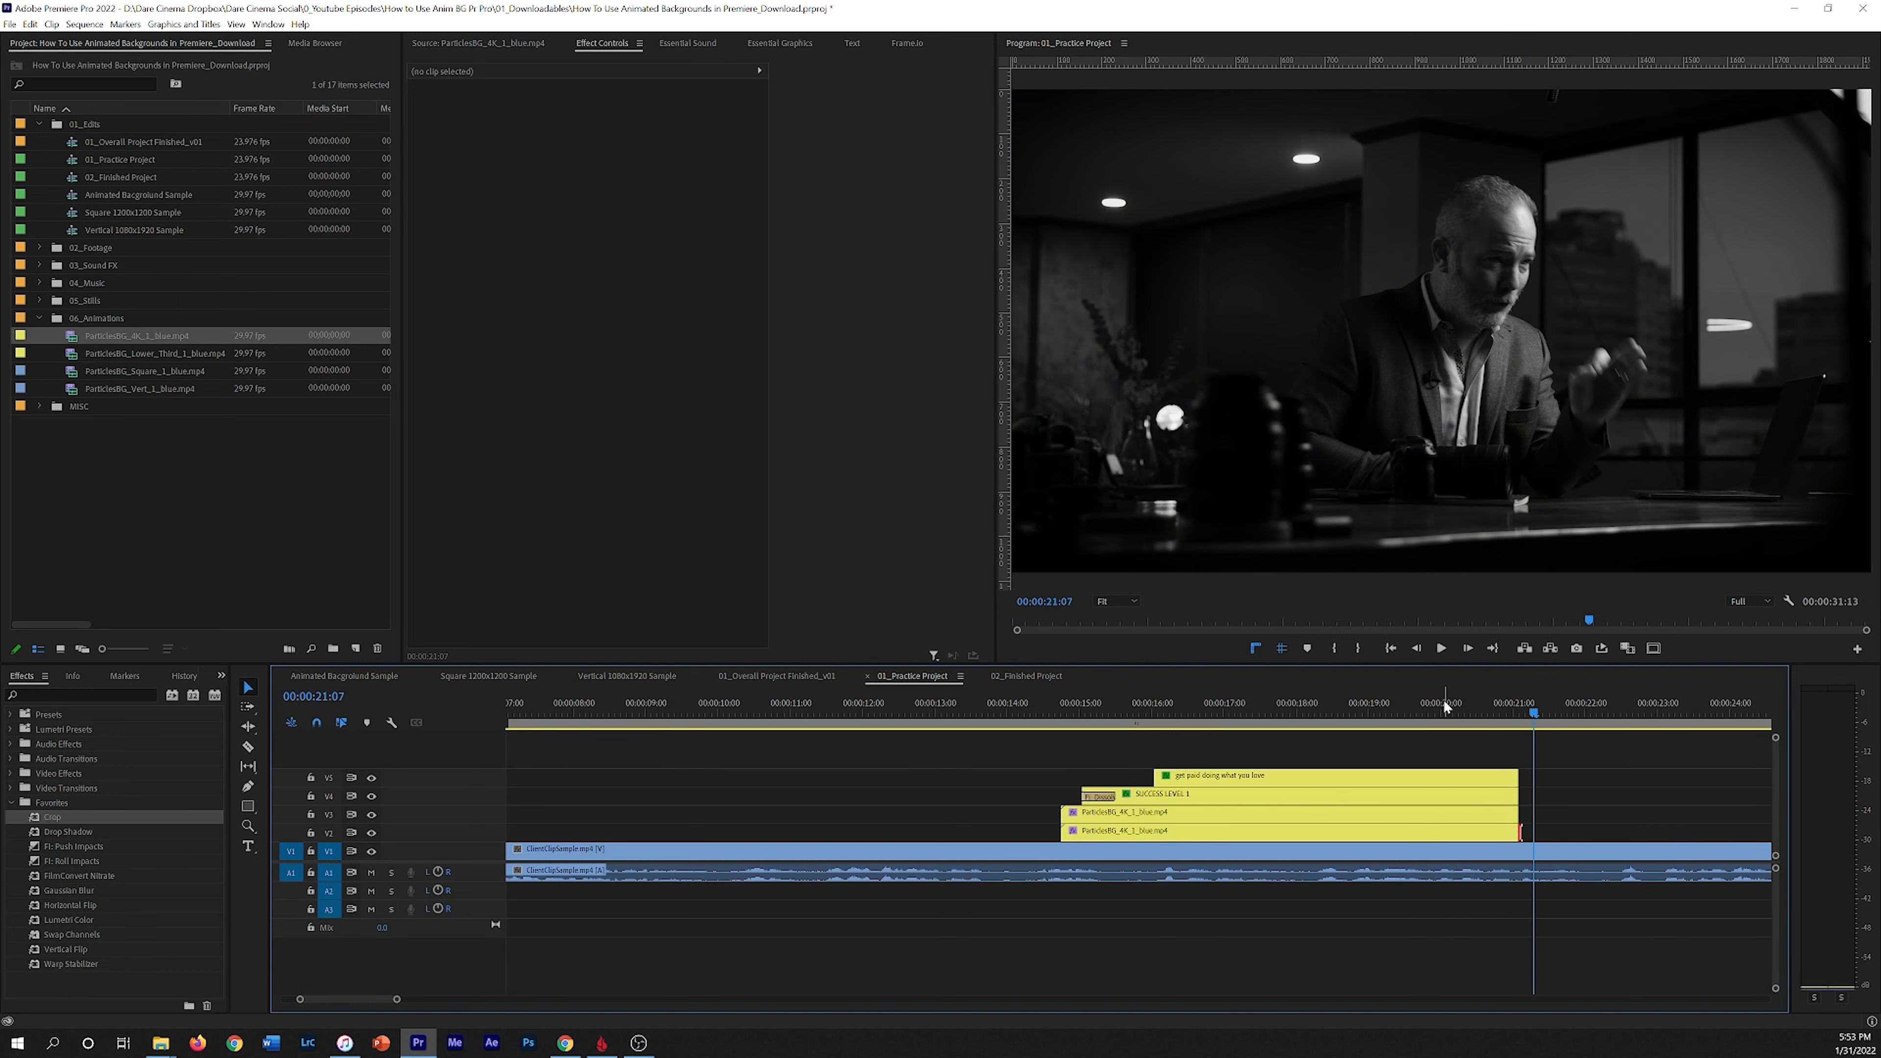
Step: Play back the end of the sequence and the title sequence from about 00:00:14:05
click(1463, 707)
key(space)
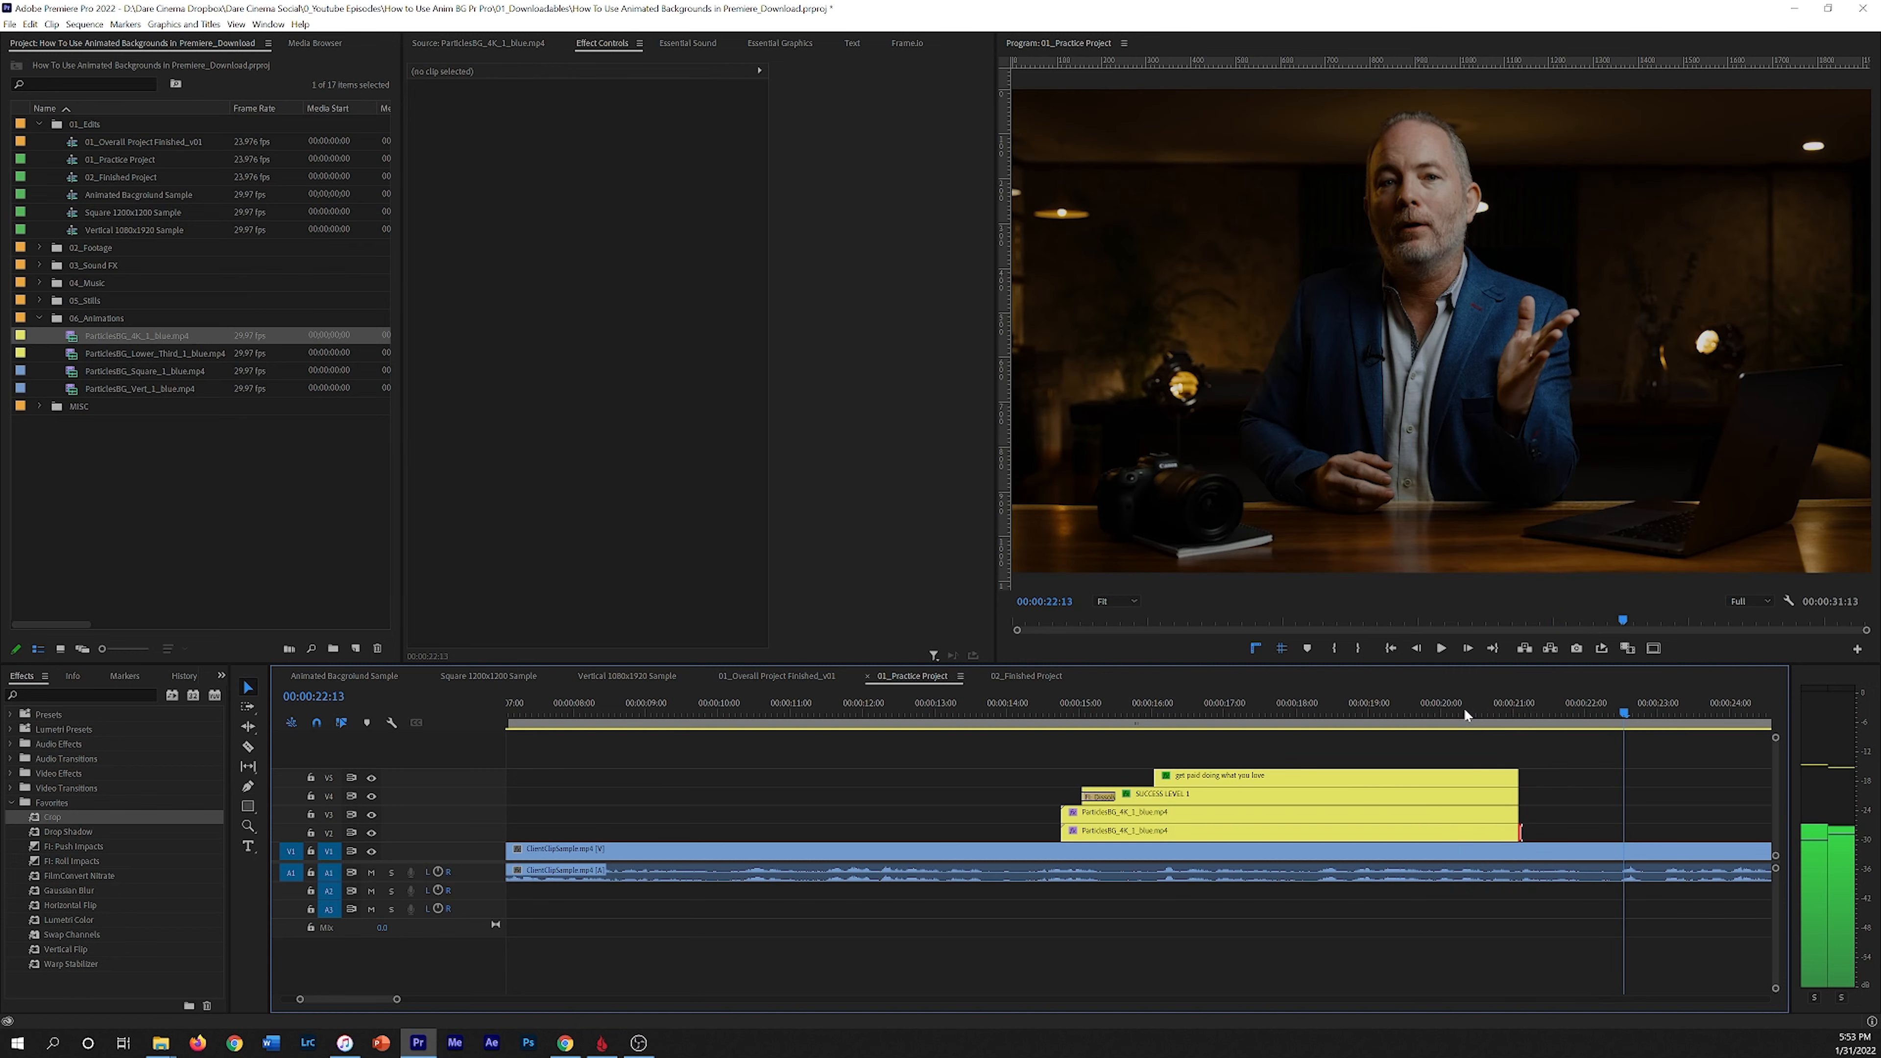
key(space)
click(1169, 710)
click(1024, 731)
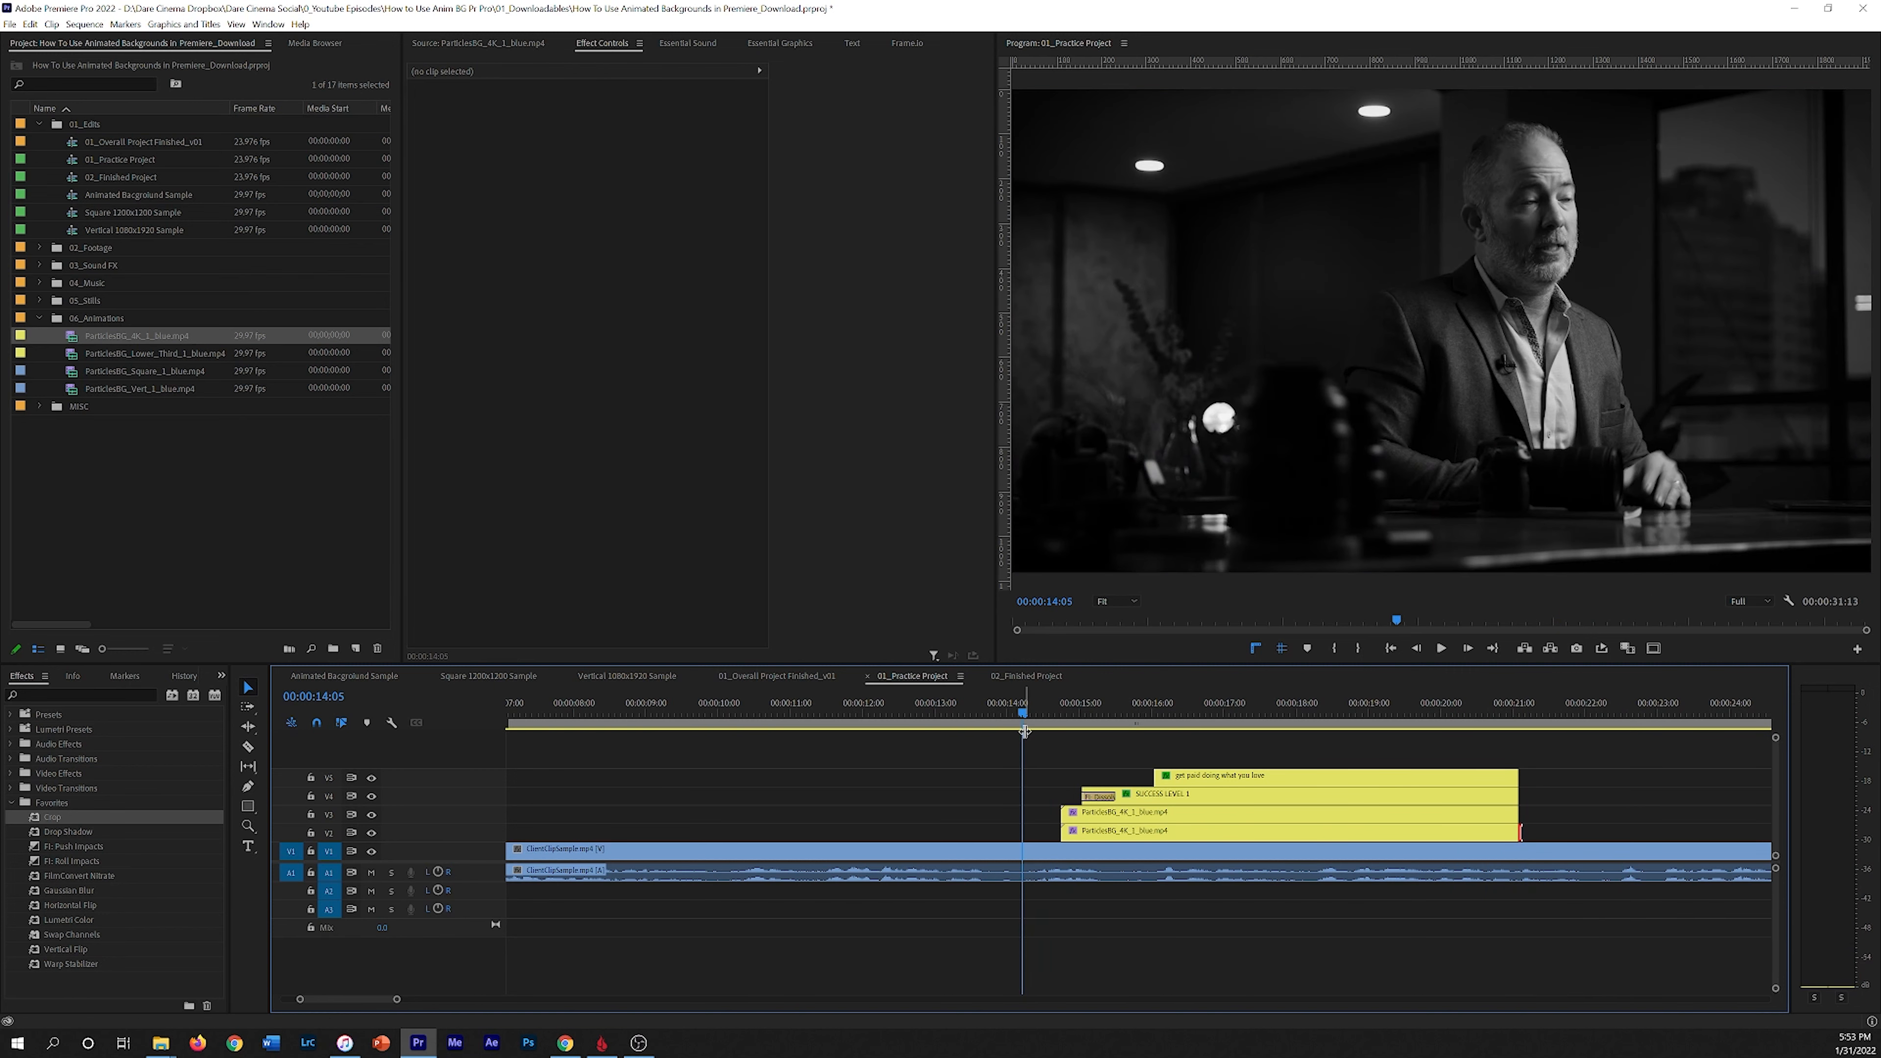
key(space)
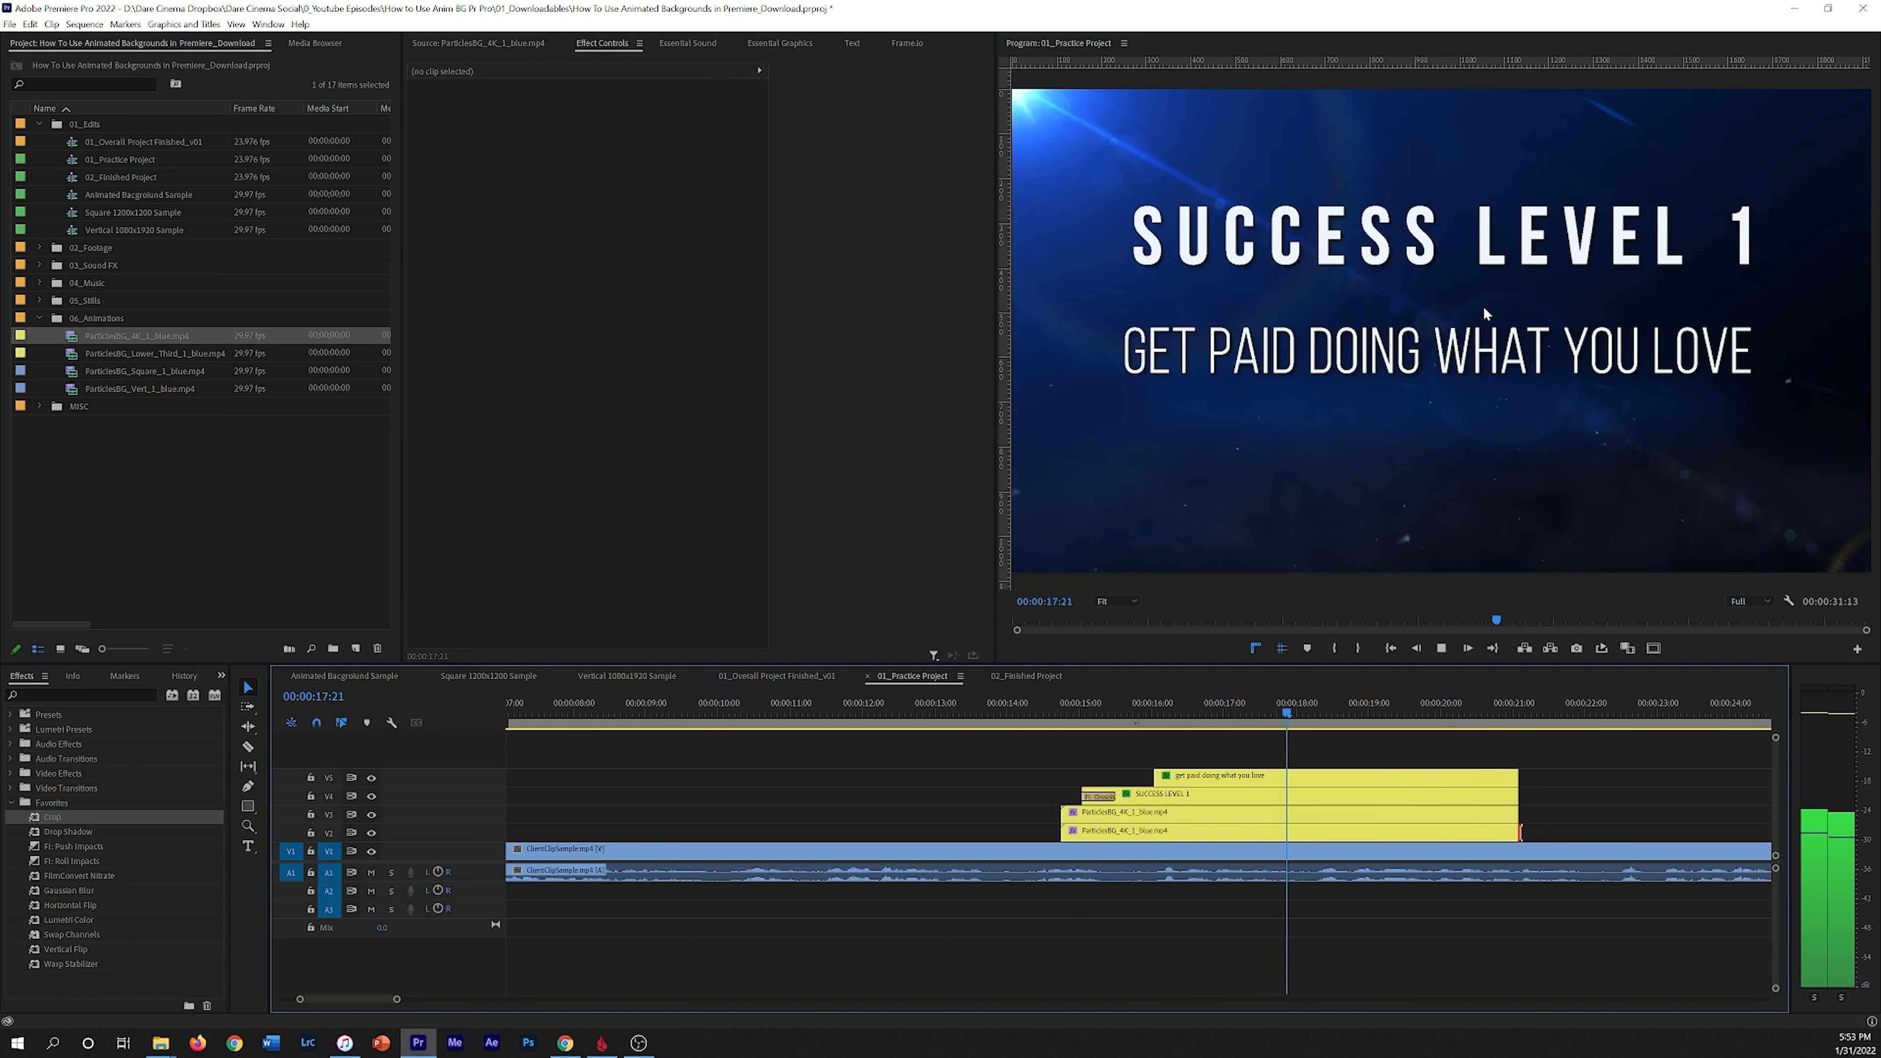
key(space)
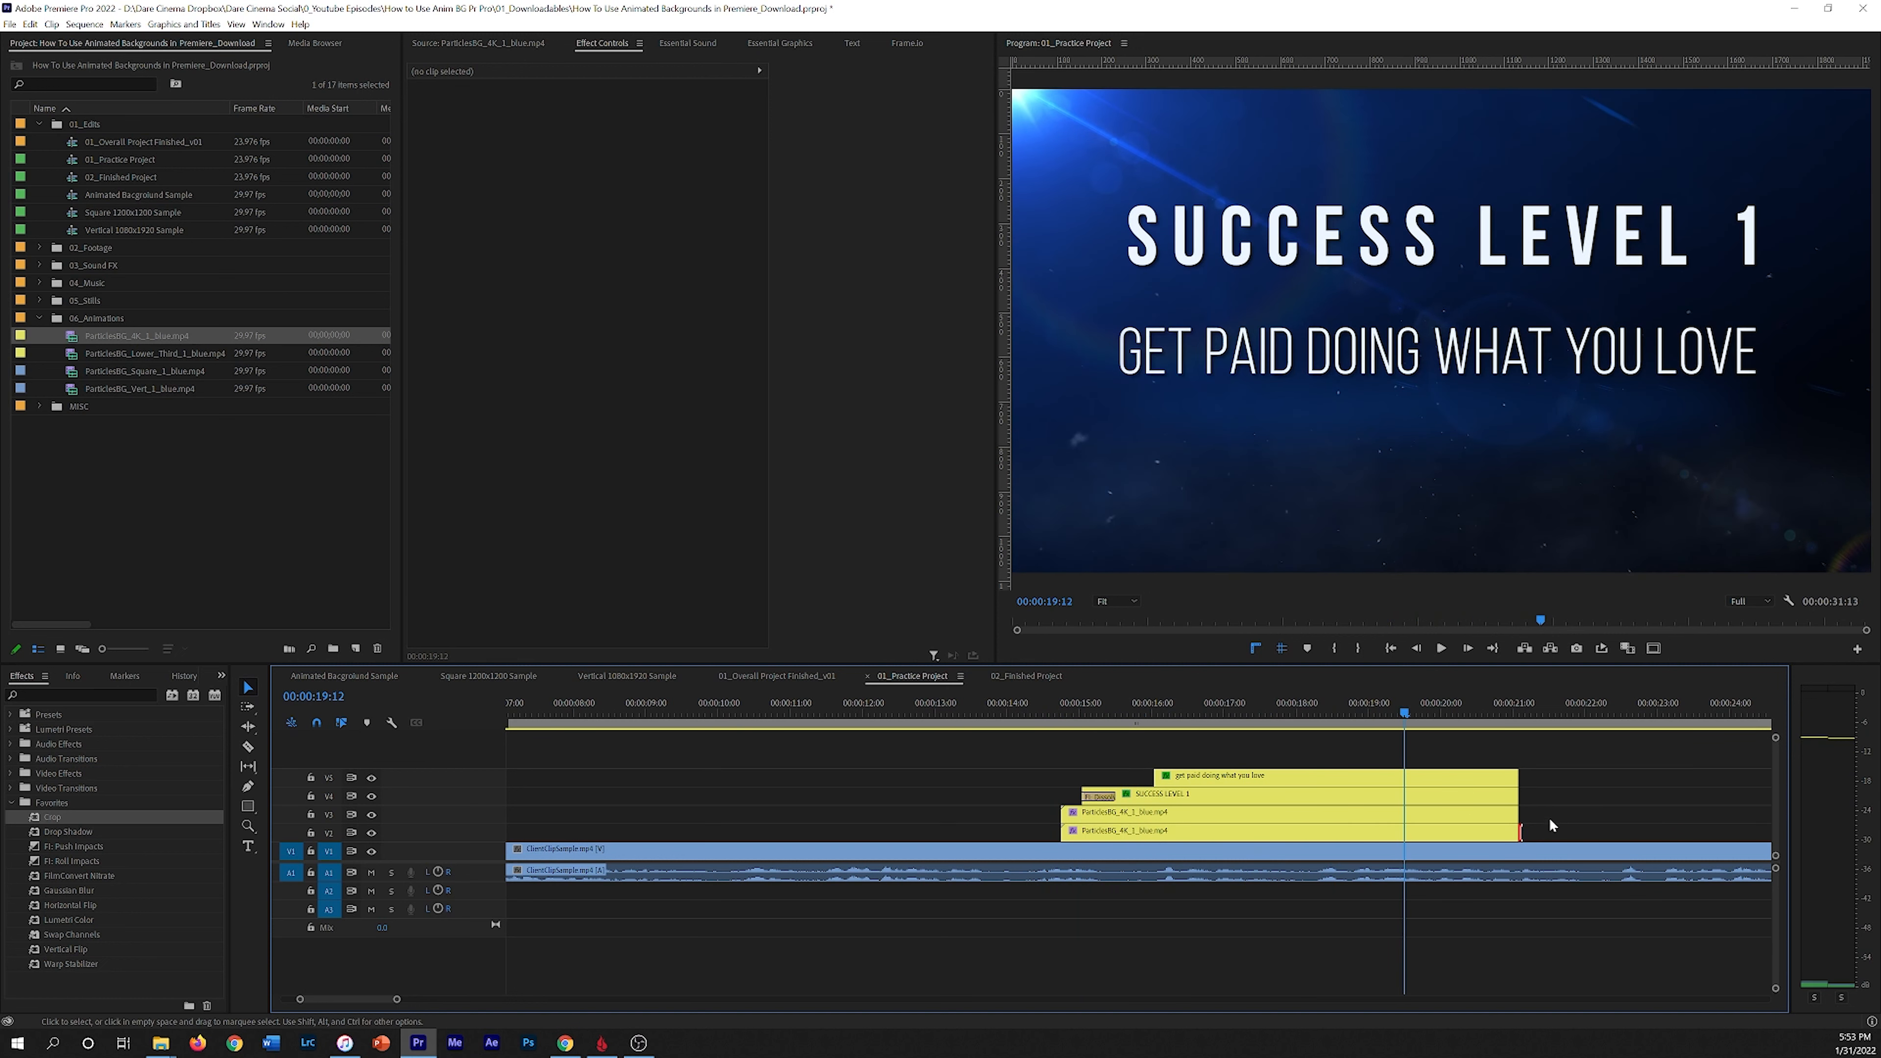
Step: Trim the ends of the title and particle background clips back to 00:00:19:12 and play back the result
drag(1510, 795, 1477, 837)
drag(1524, 778, 1029, 708)
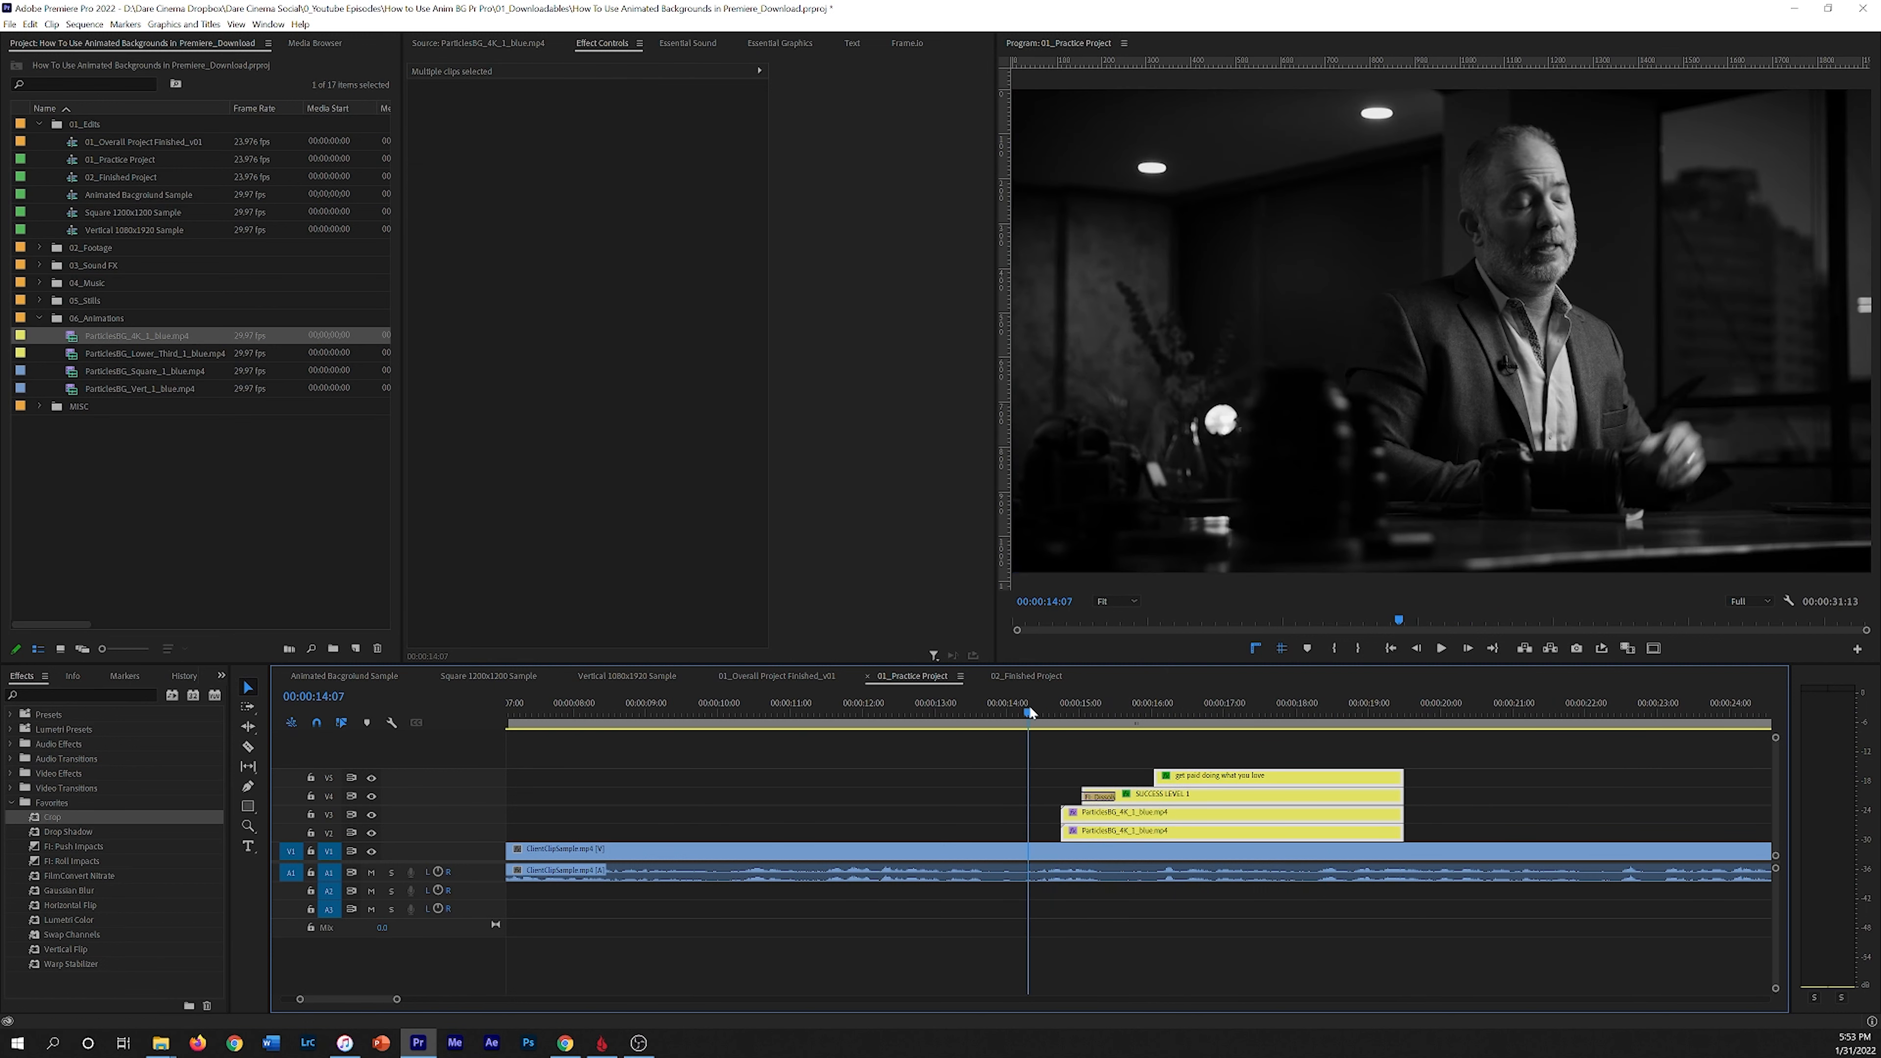
key(space)
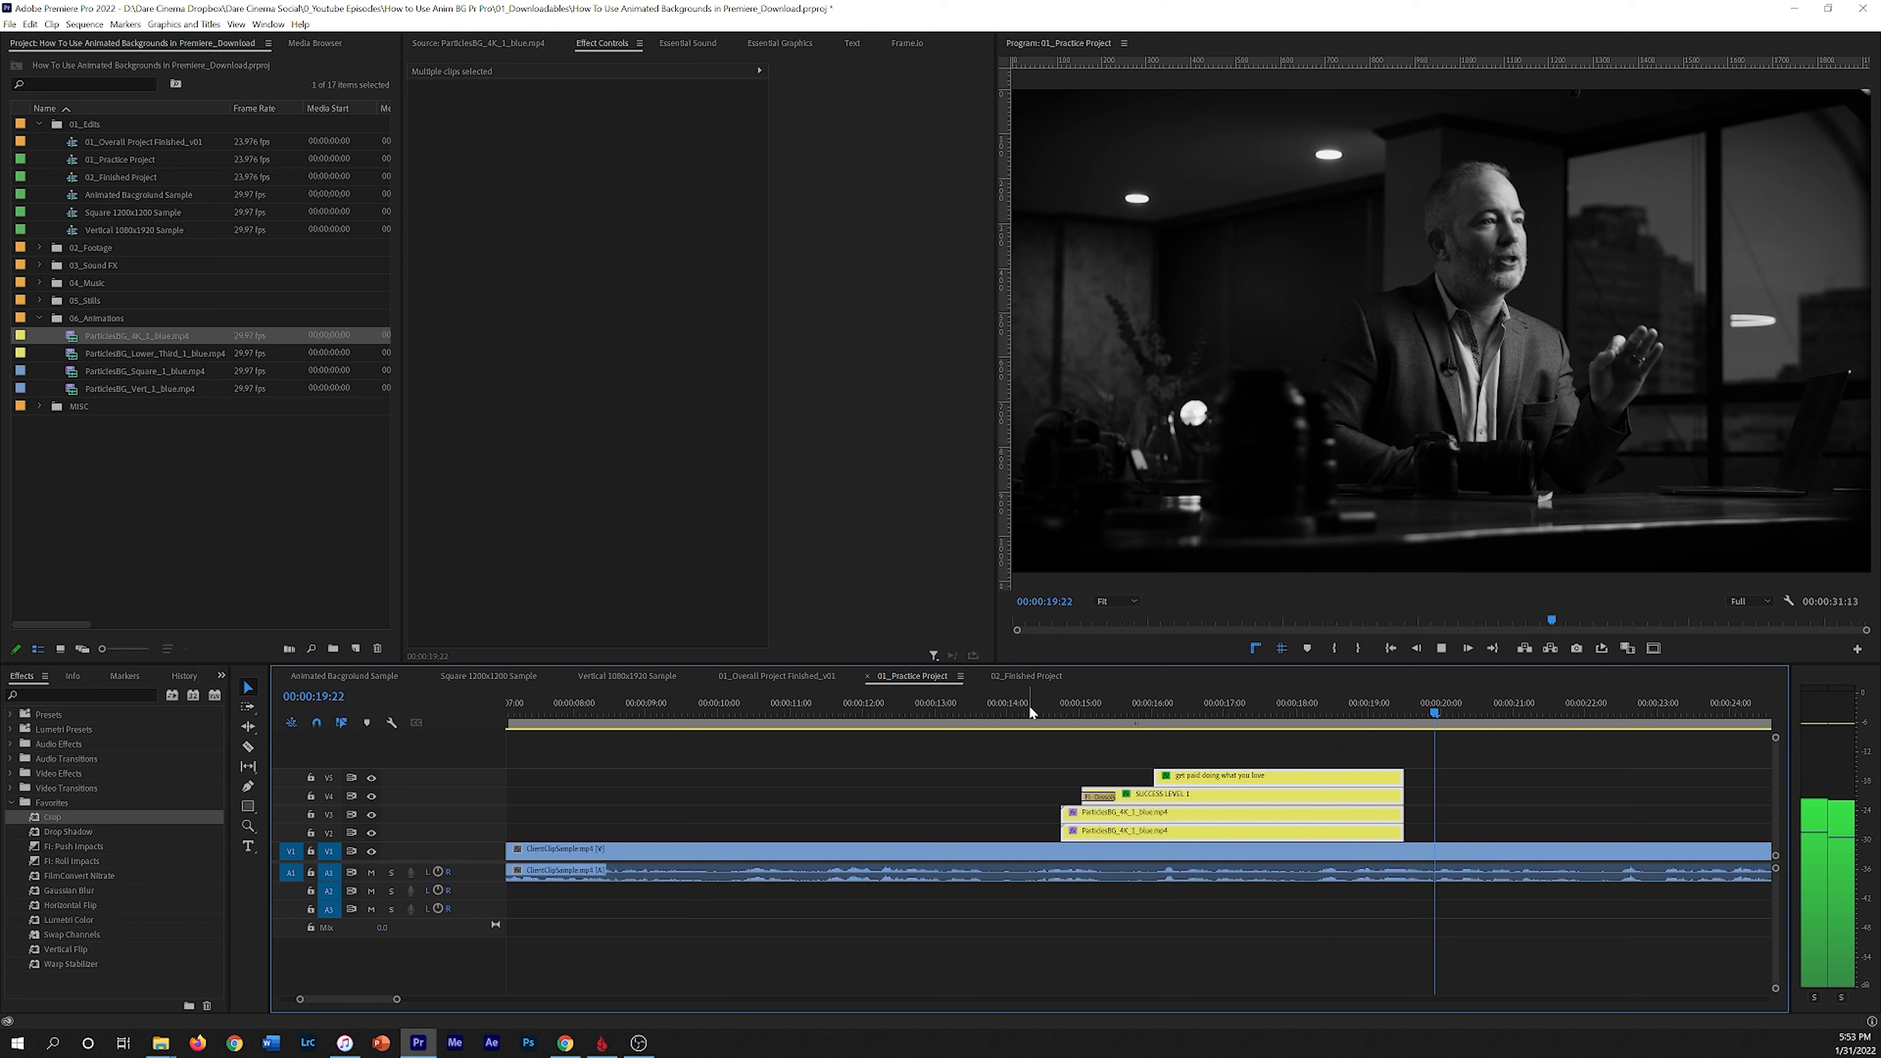
key(space)
drag(1364, 713, 1061, 728)
key(space)
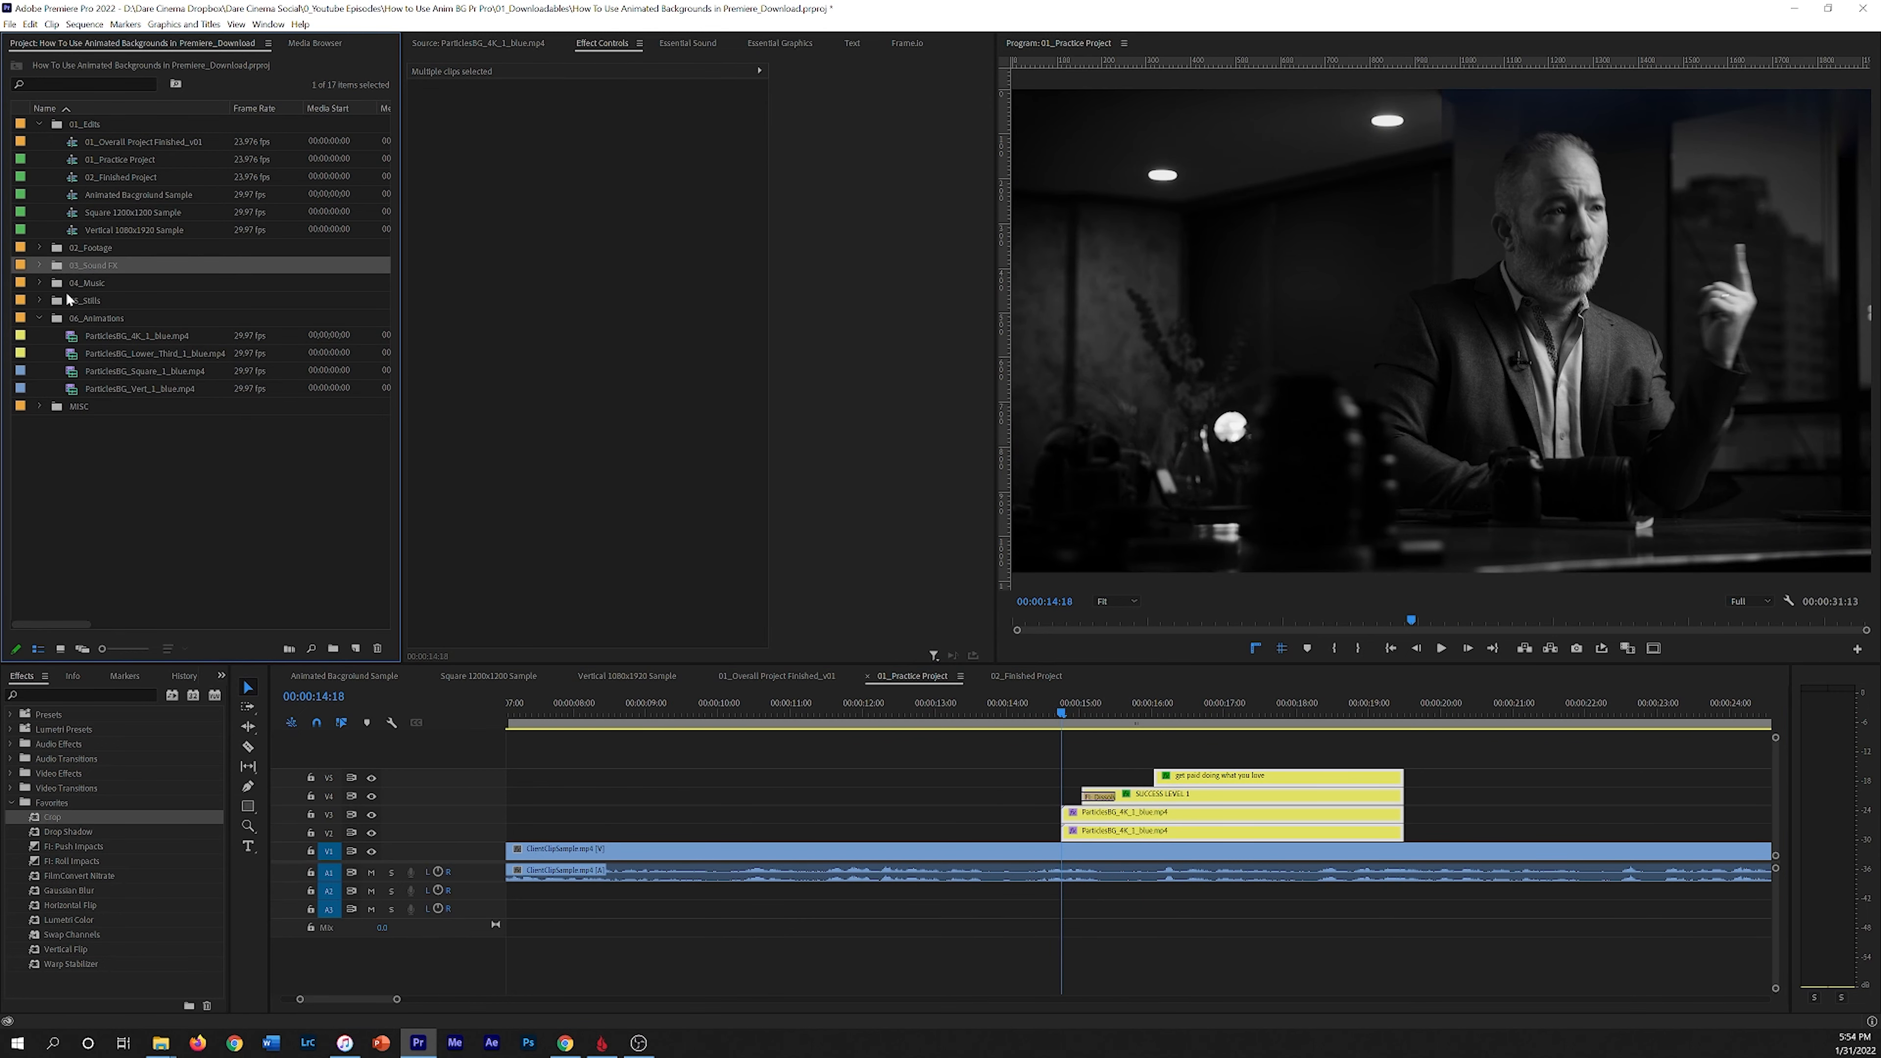
Step: Open Swoosh.mp3 from the Sound FX folder in the source monitor and preview it
click(39, 318)
click(37, 263)
click(39, 265)
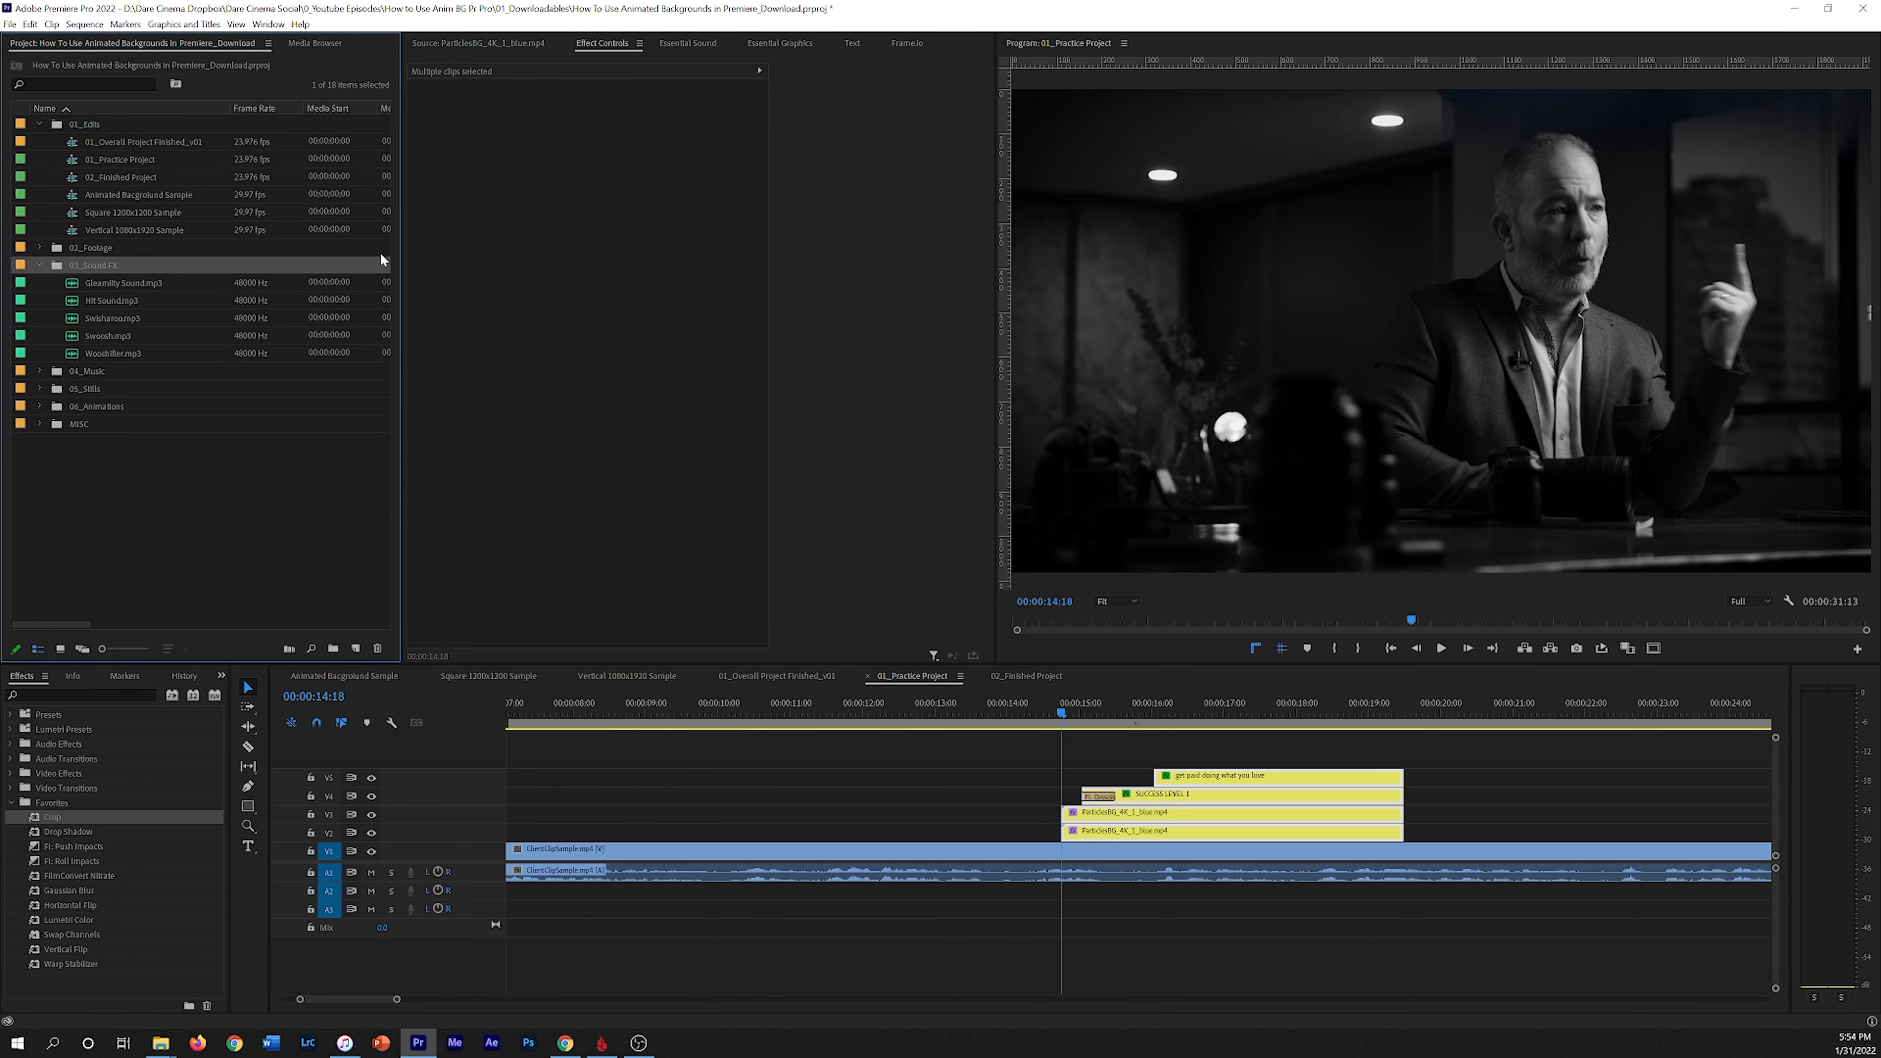
double_click(72, 339)
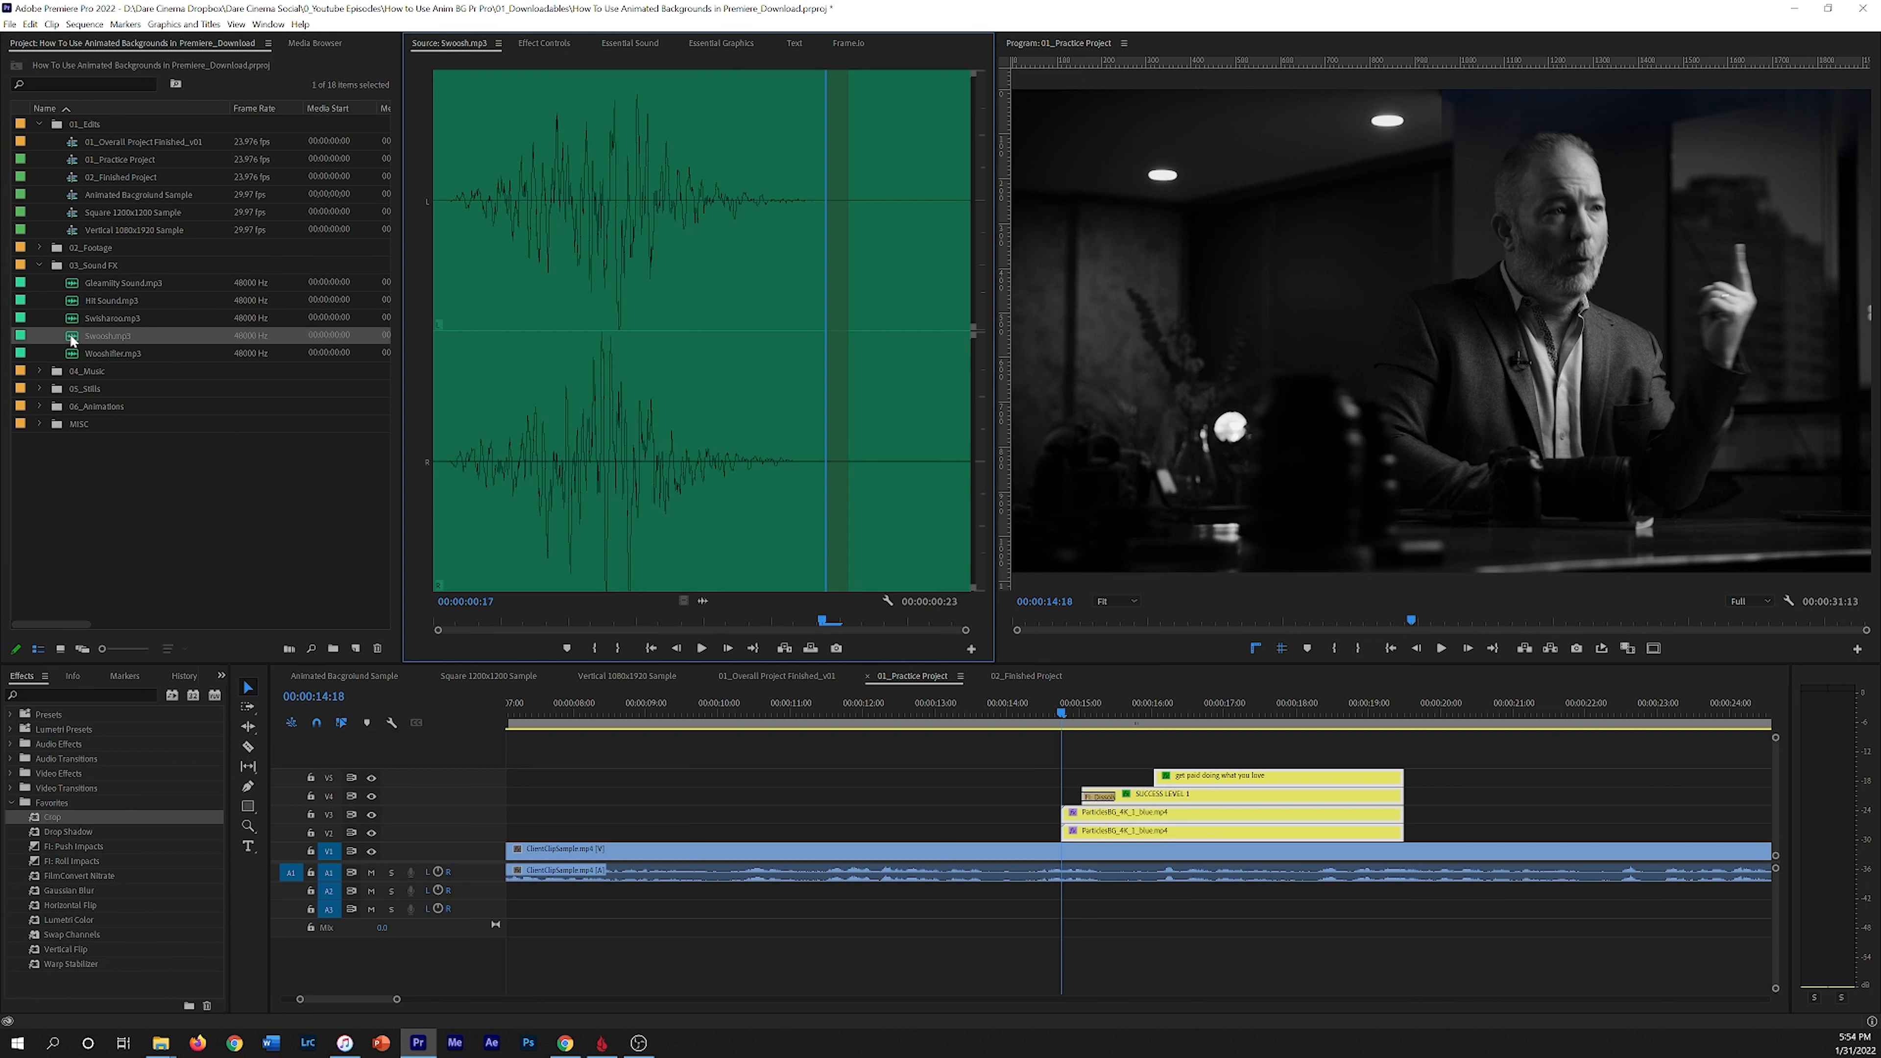
drag(527, 621, 361, 619)
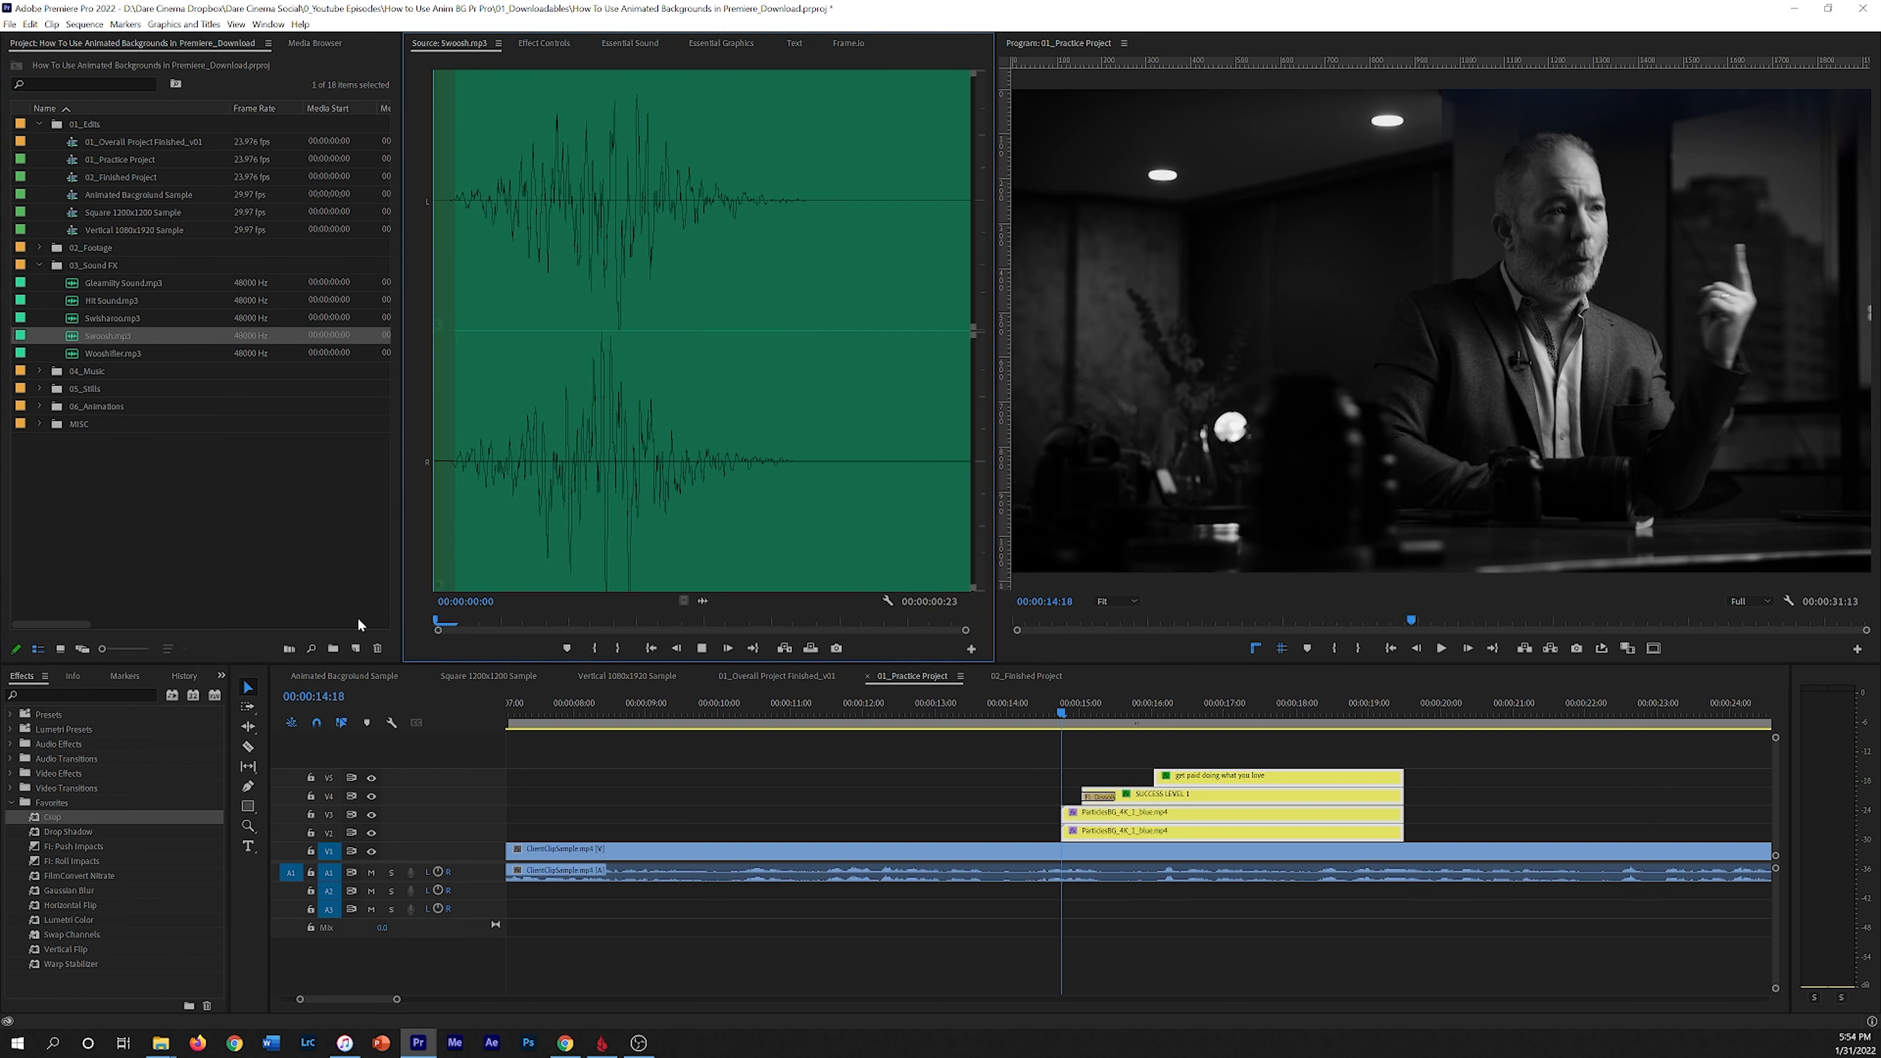
key(space)
key(space)
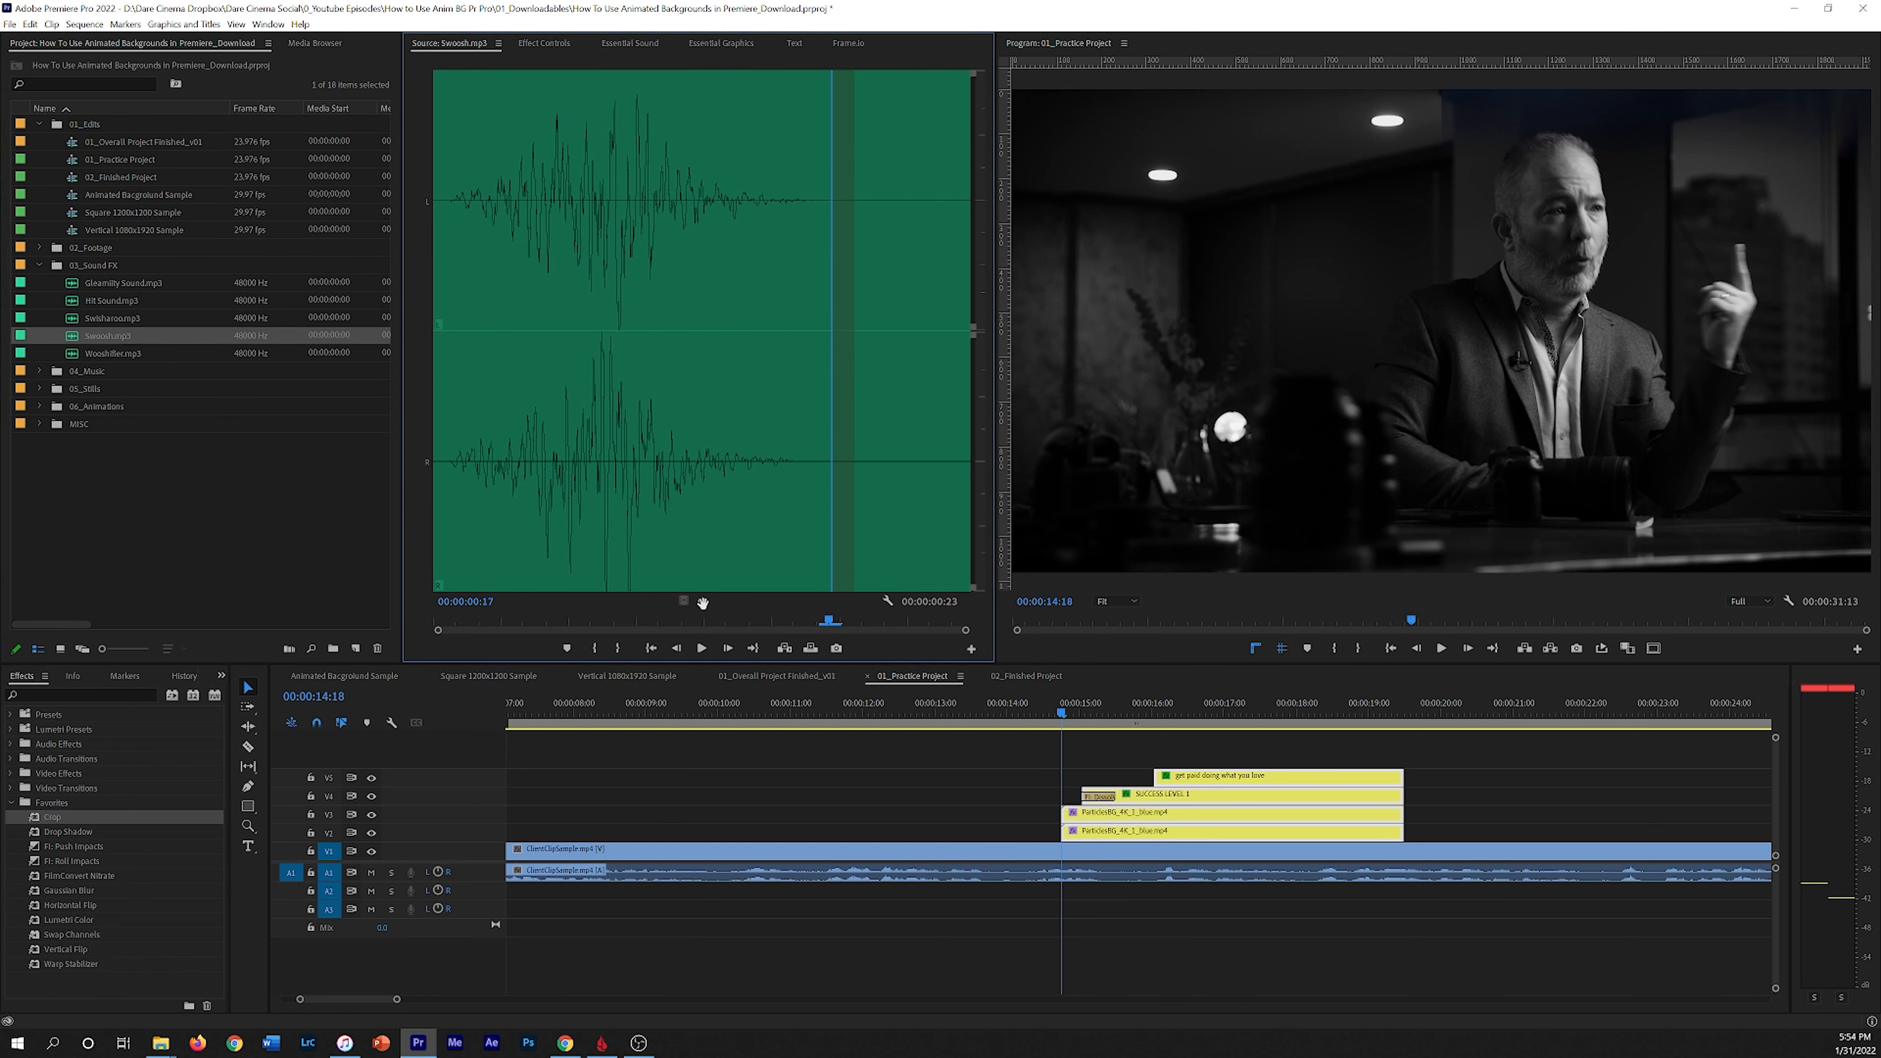
Step: Place Swoosh.mp3 on audio track A2 starting about 00:00:14:18 and play it with the title
drag(852, 810, 1064, 895)
drag(1073, 704, 1019, 710)
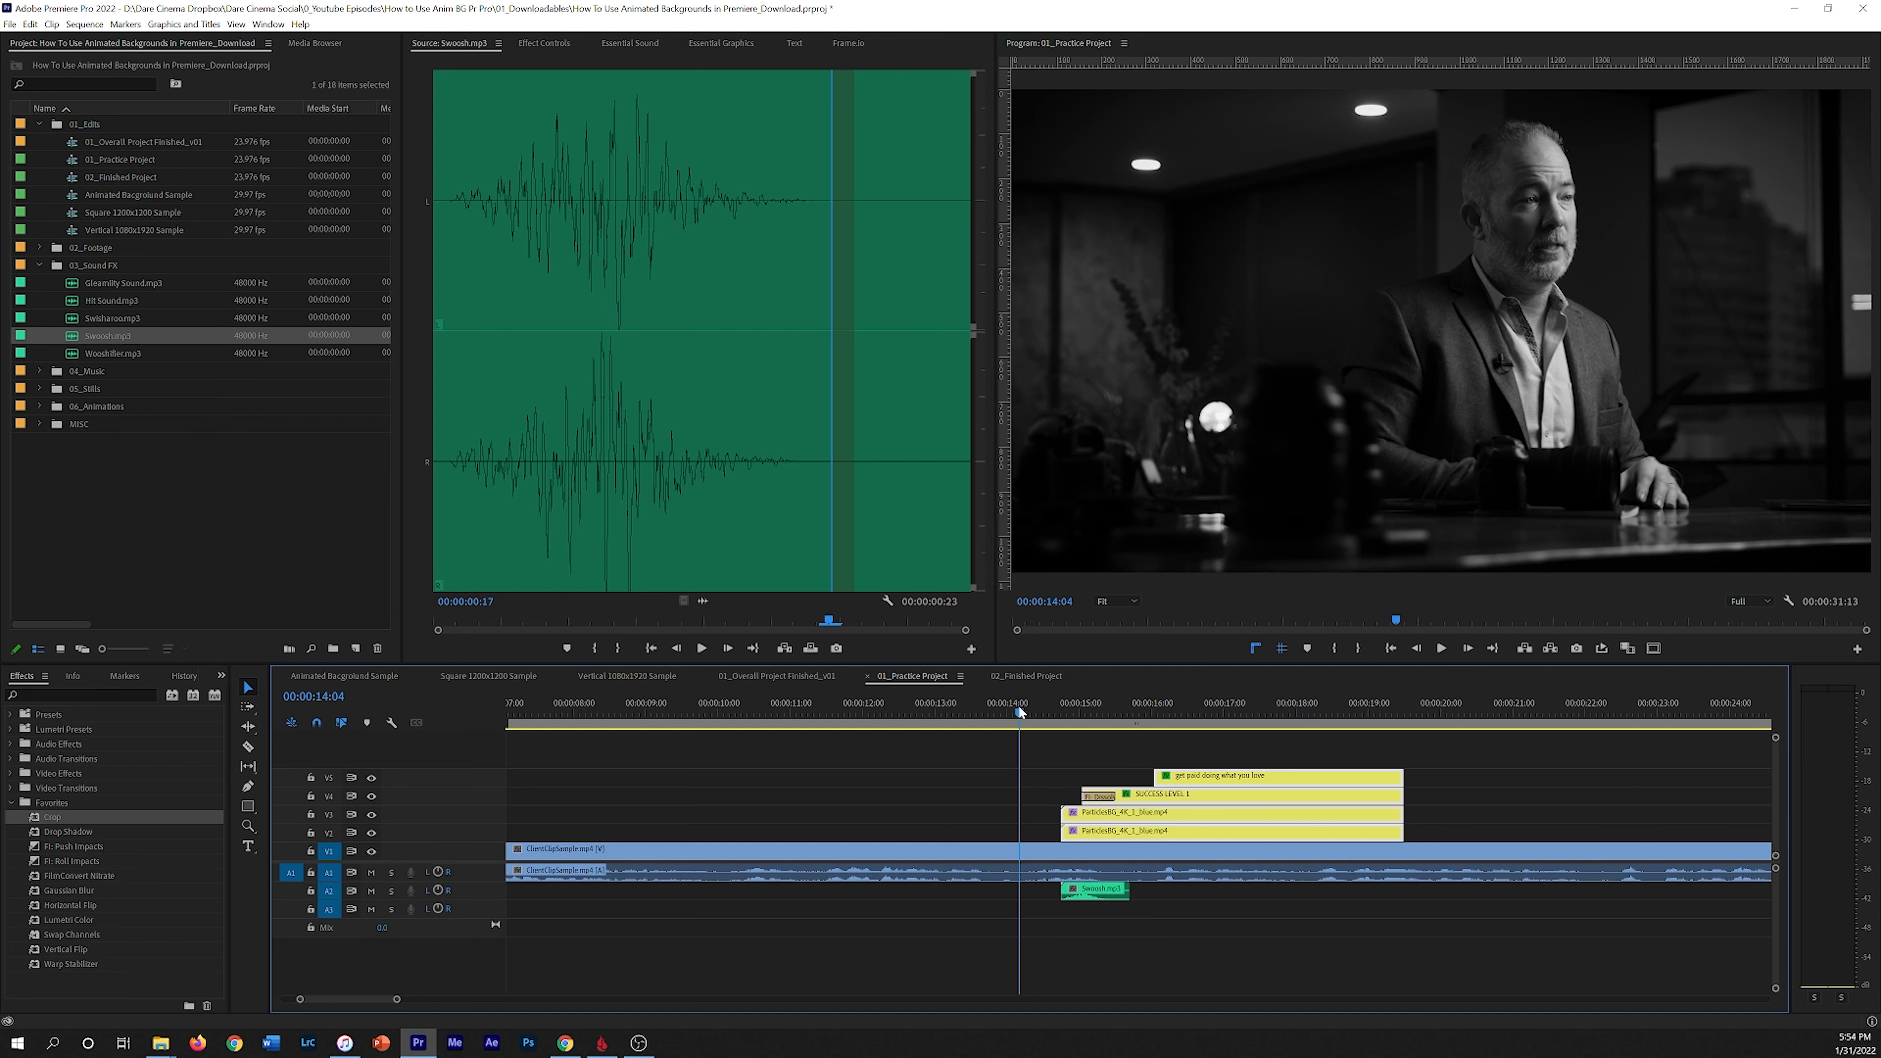
key(space)
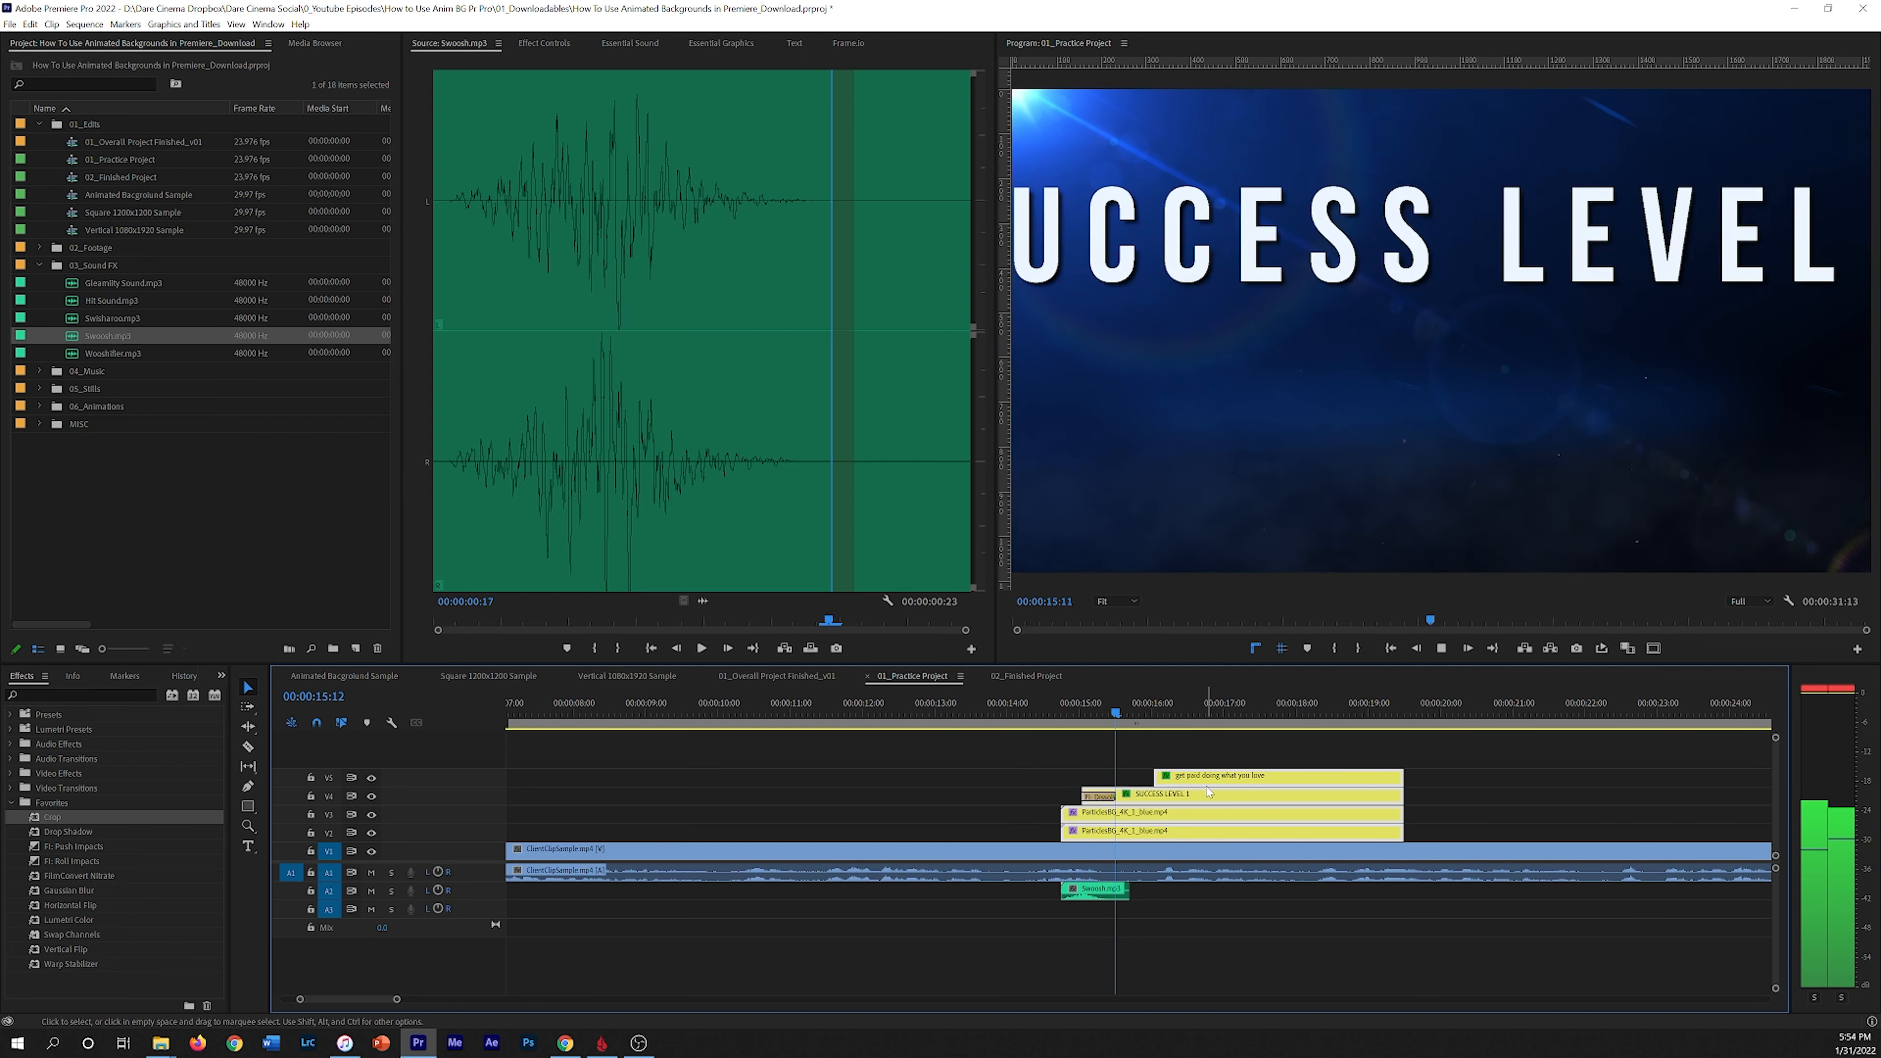
key(space)
Step: Expand the A2 track and replay the swoosh against the title reveal
drag(1130, 709, 1047, 730)
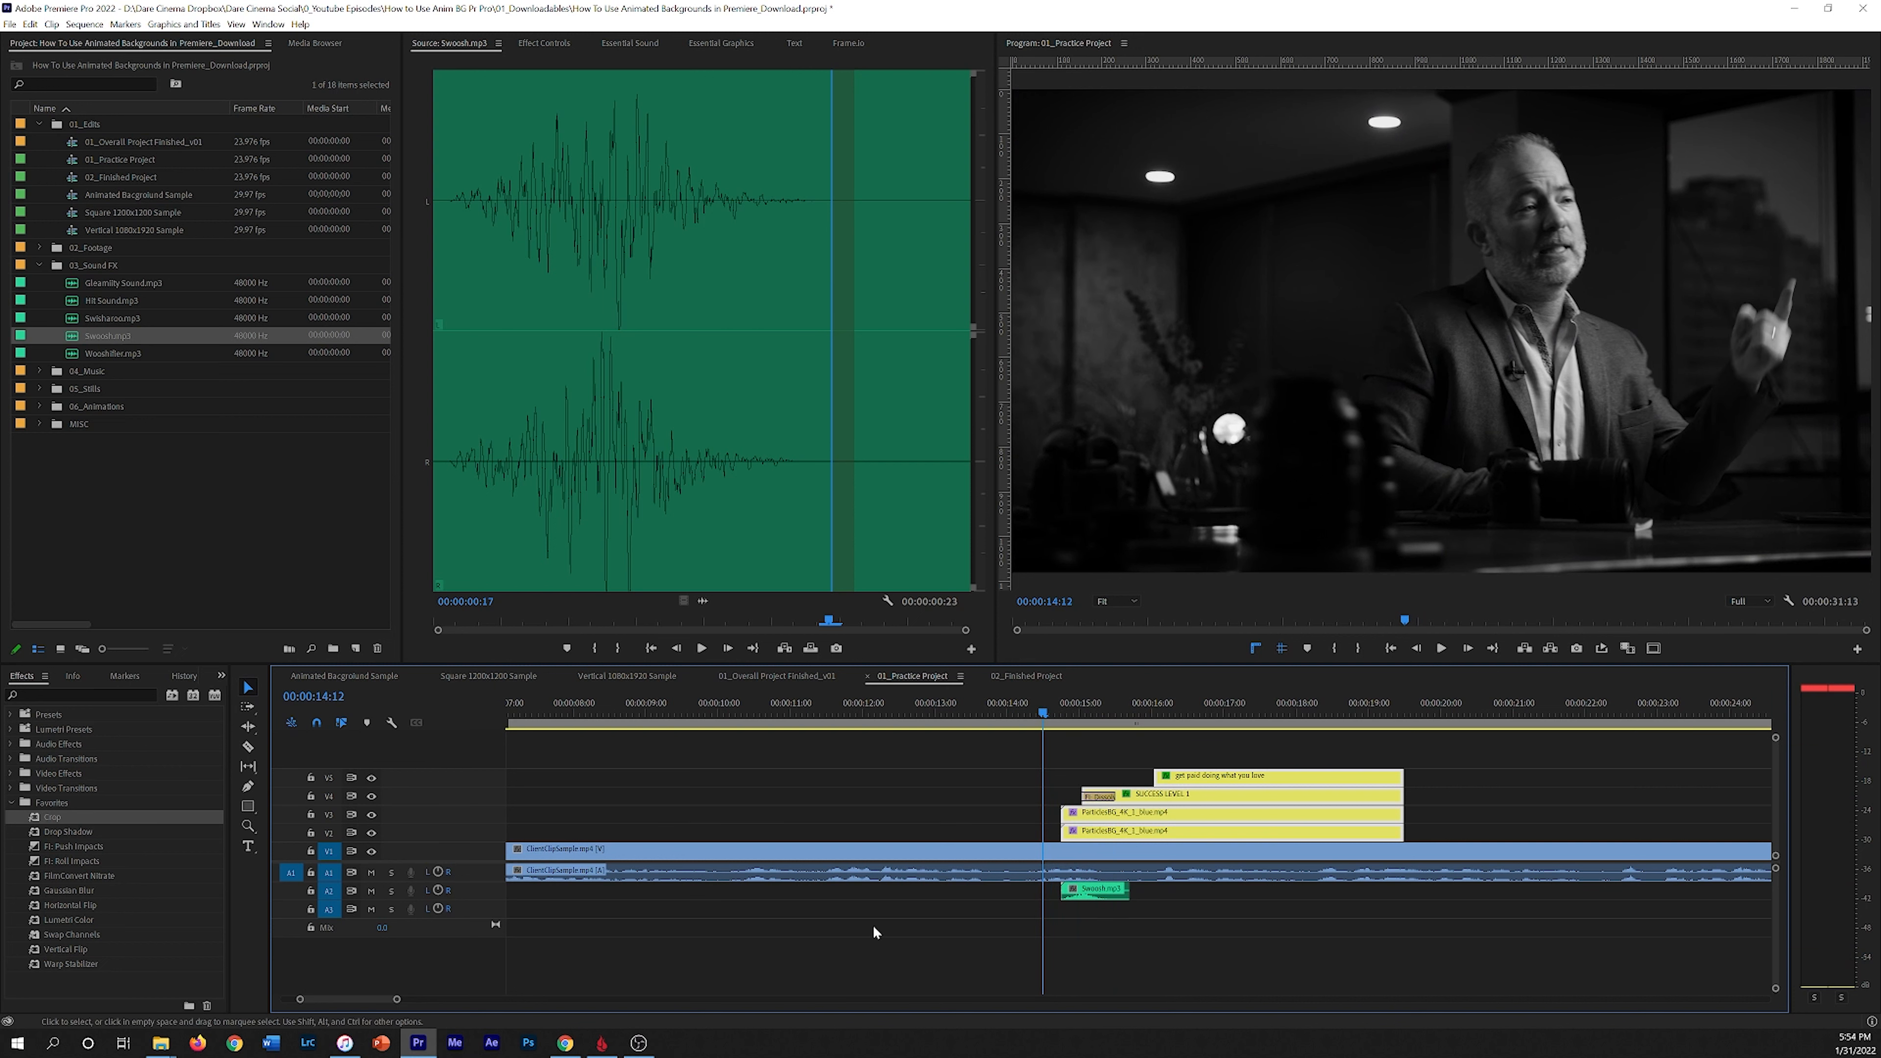
double_click(361, 896)
key(space)
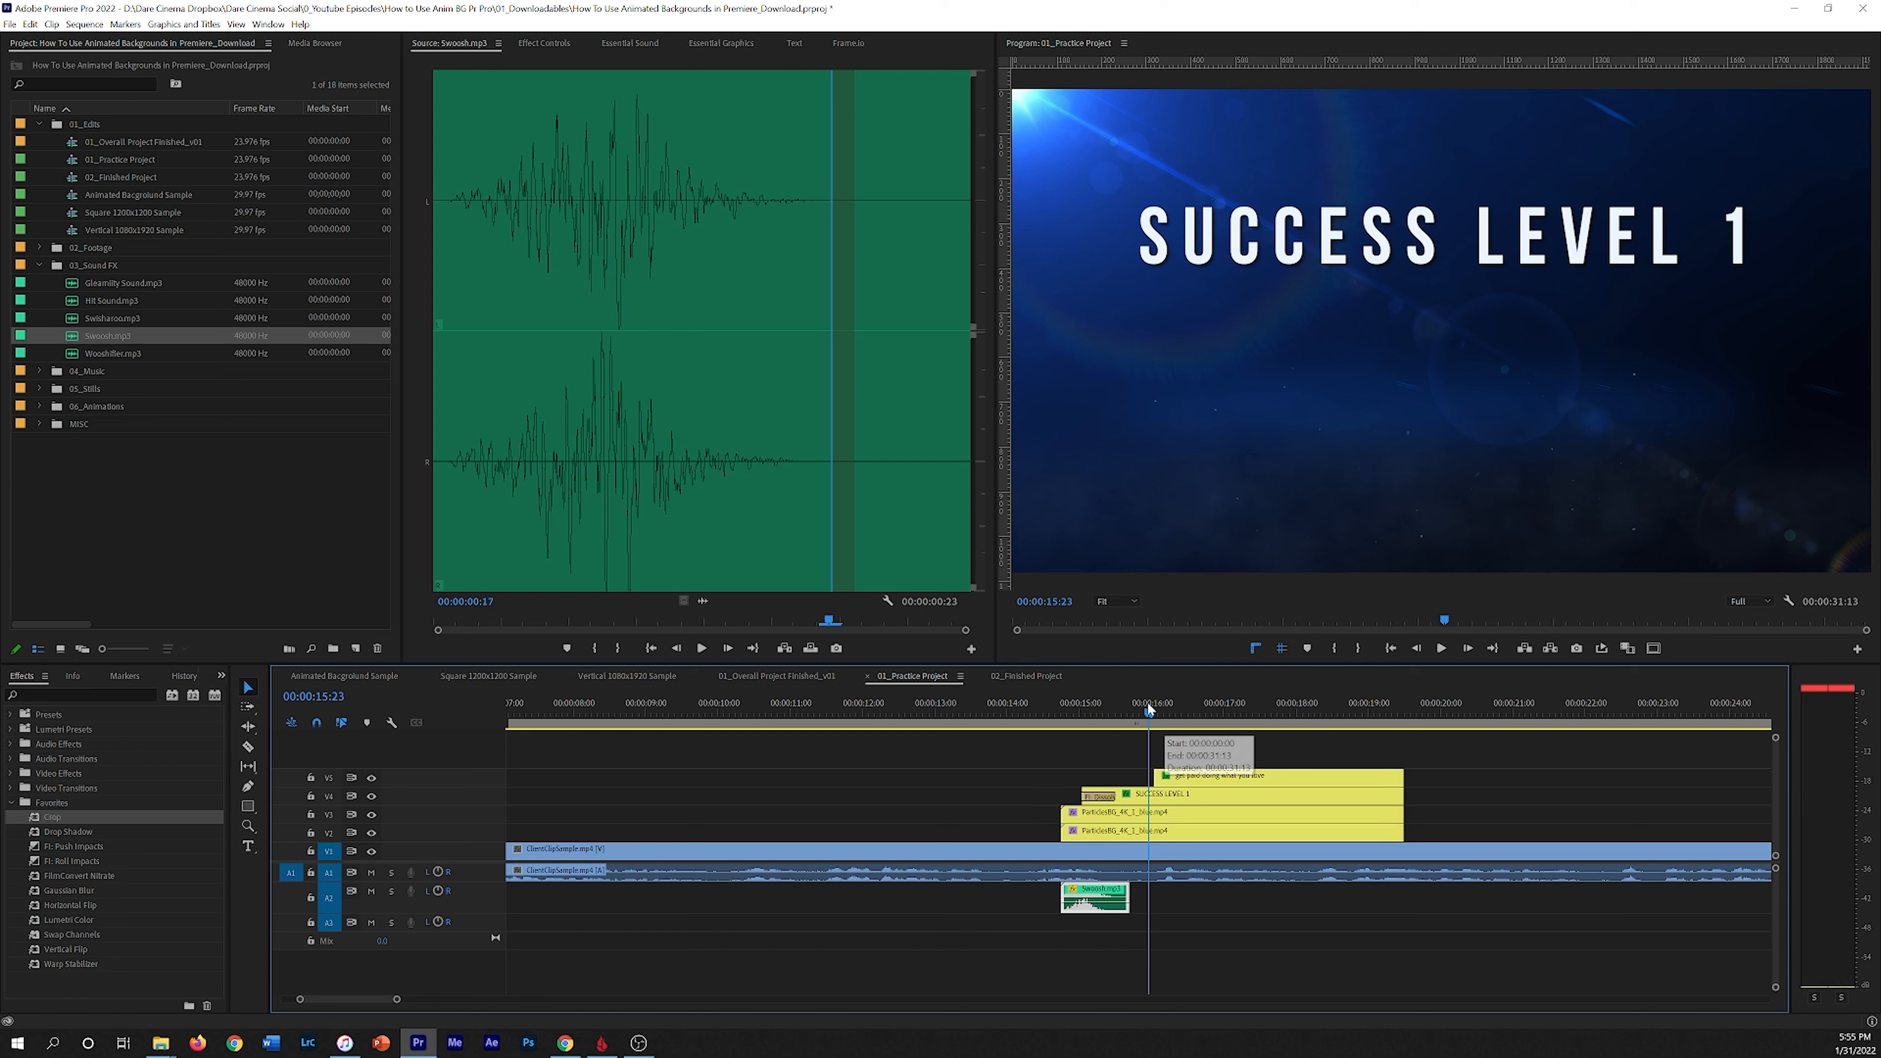
drag(1149, 709, 1044, 705)
key(space)
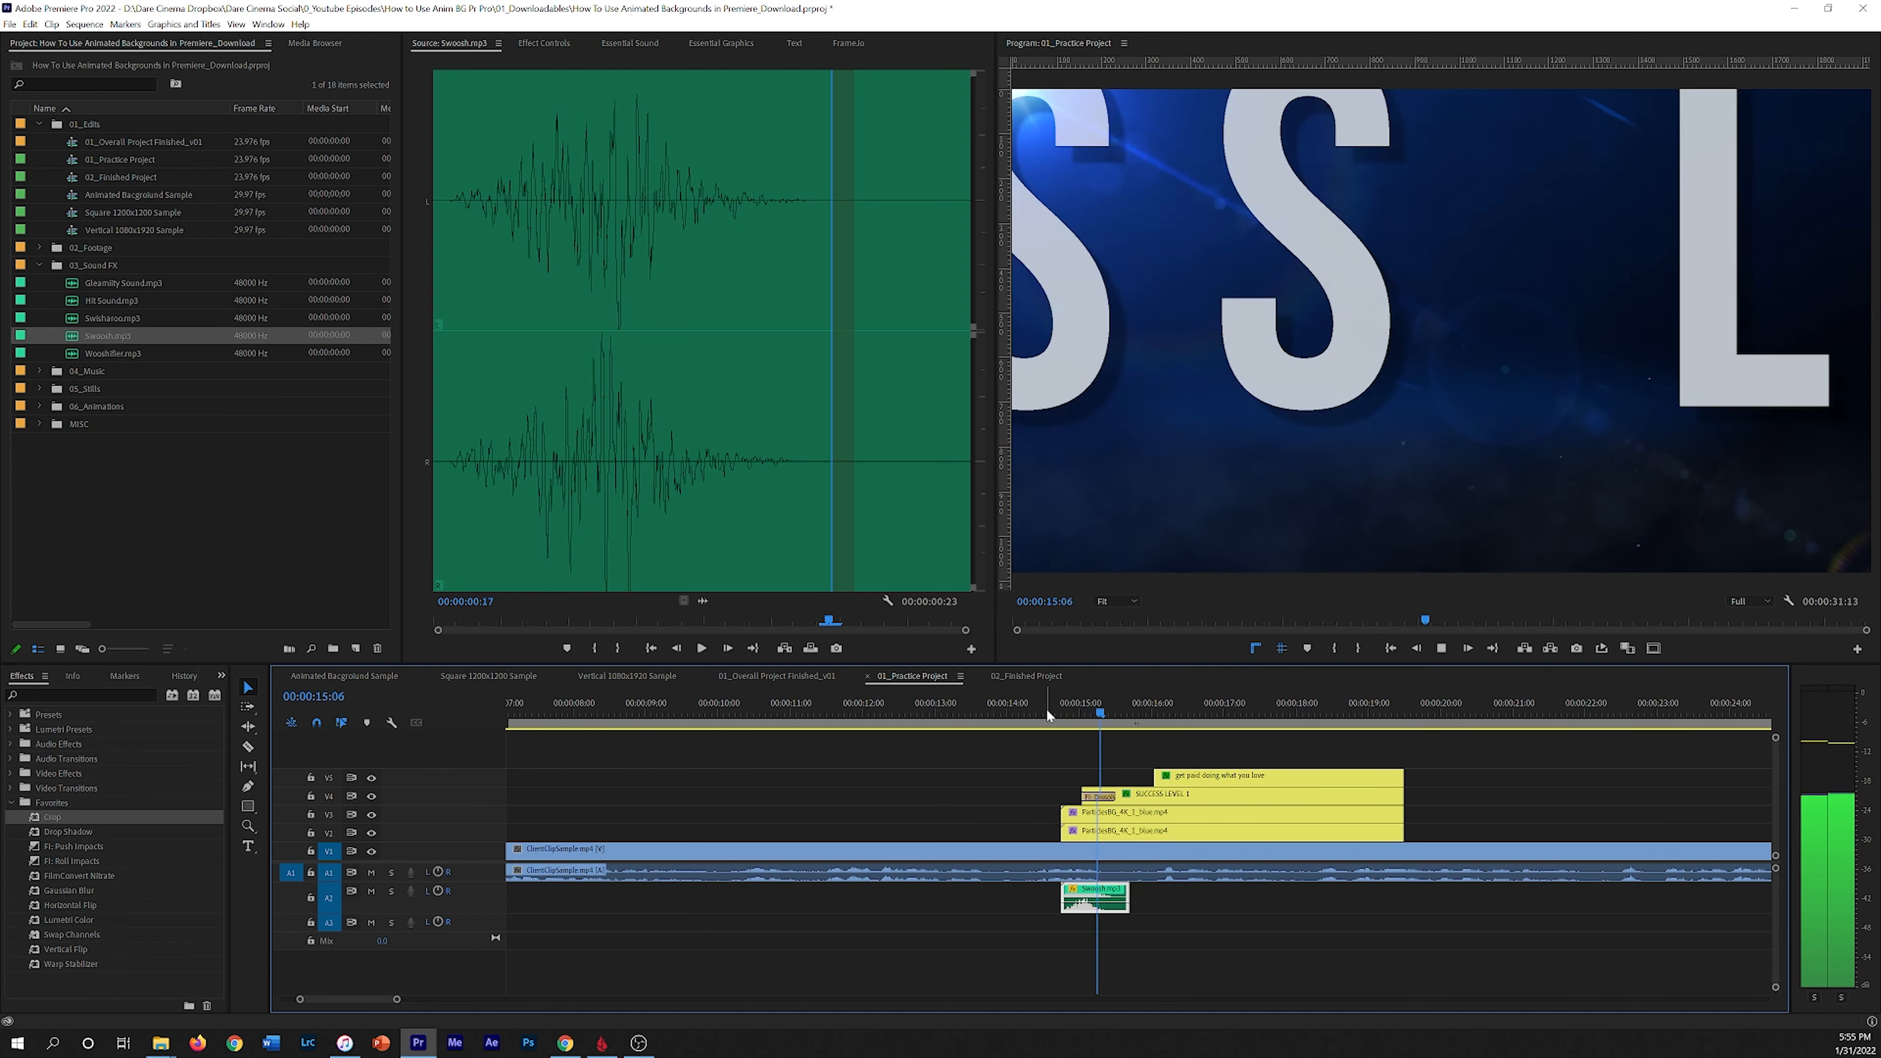
key(space)
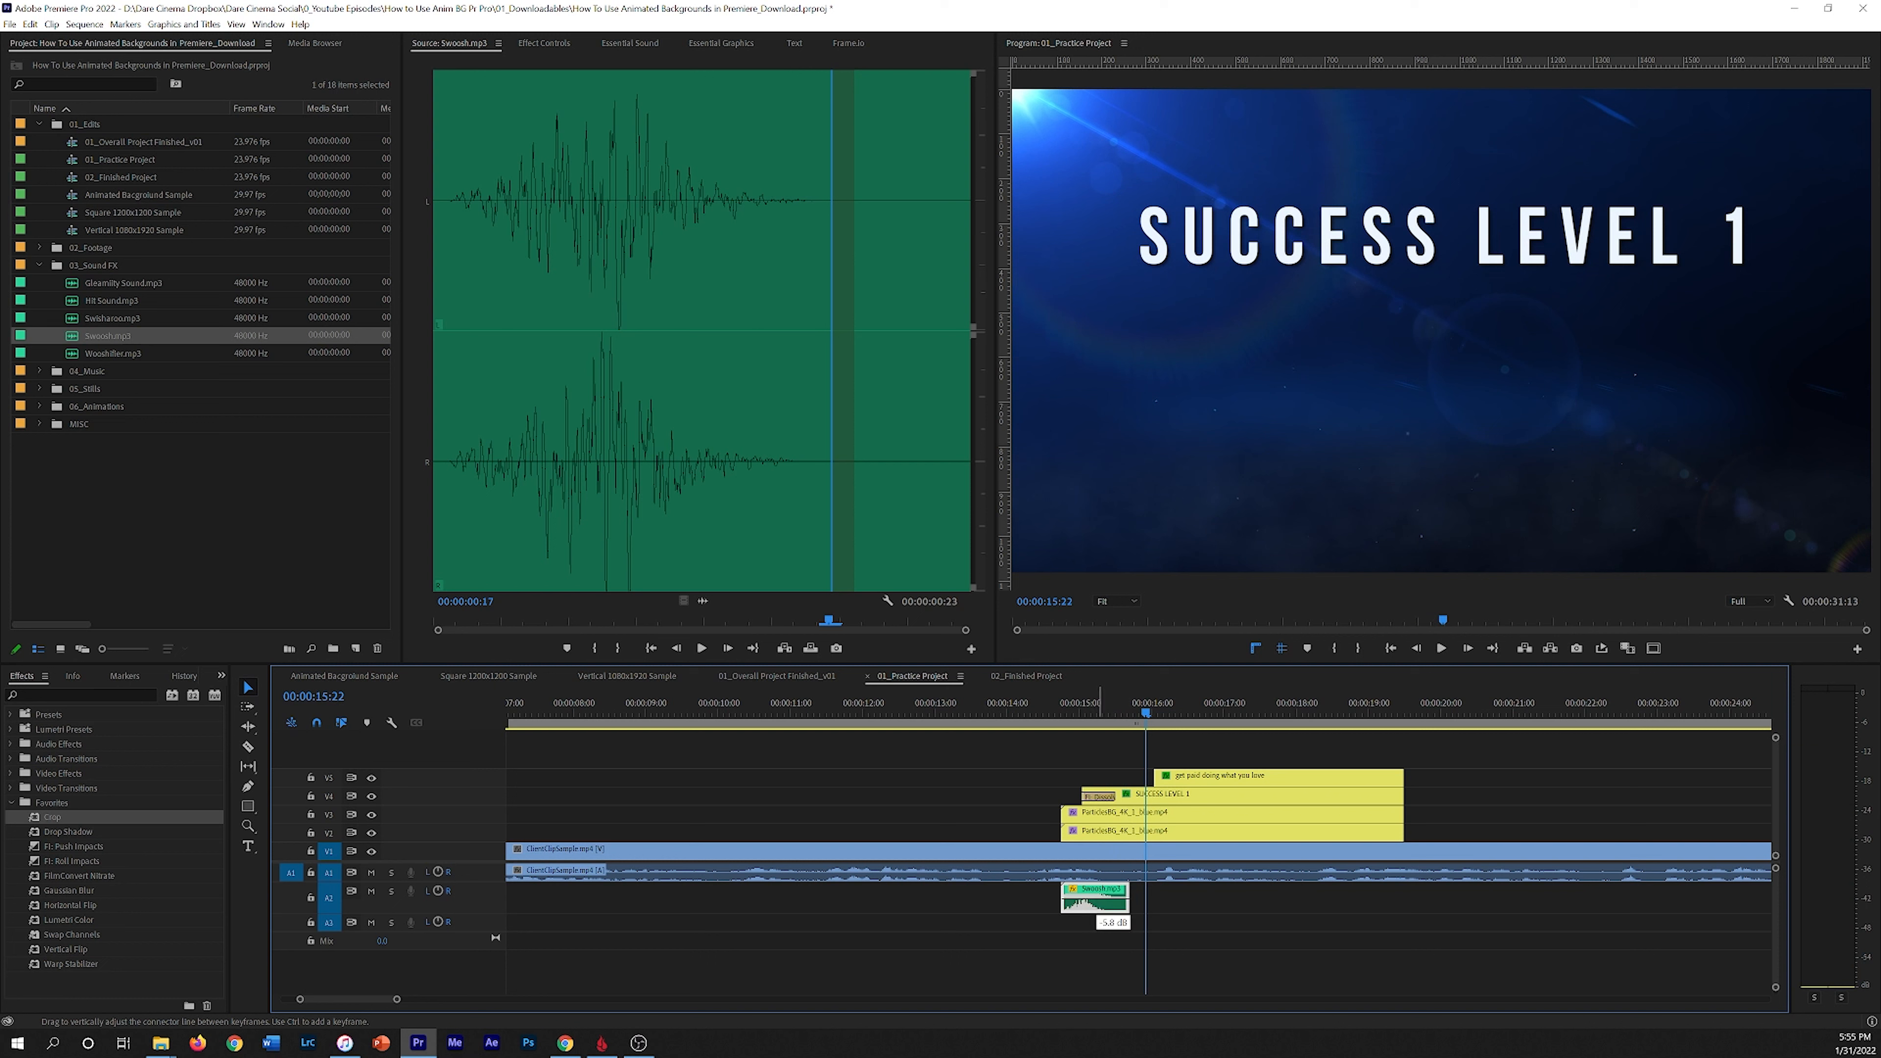
Step: Open the Audio Gain dialog for the swoosh clip and close it
key(alt+equal)
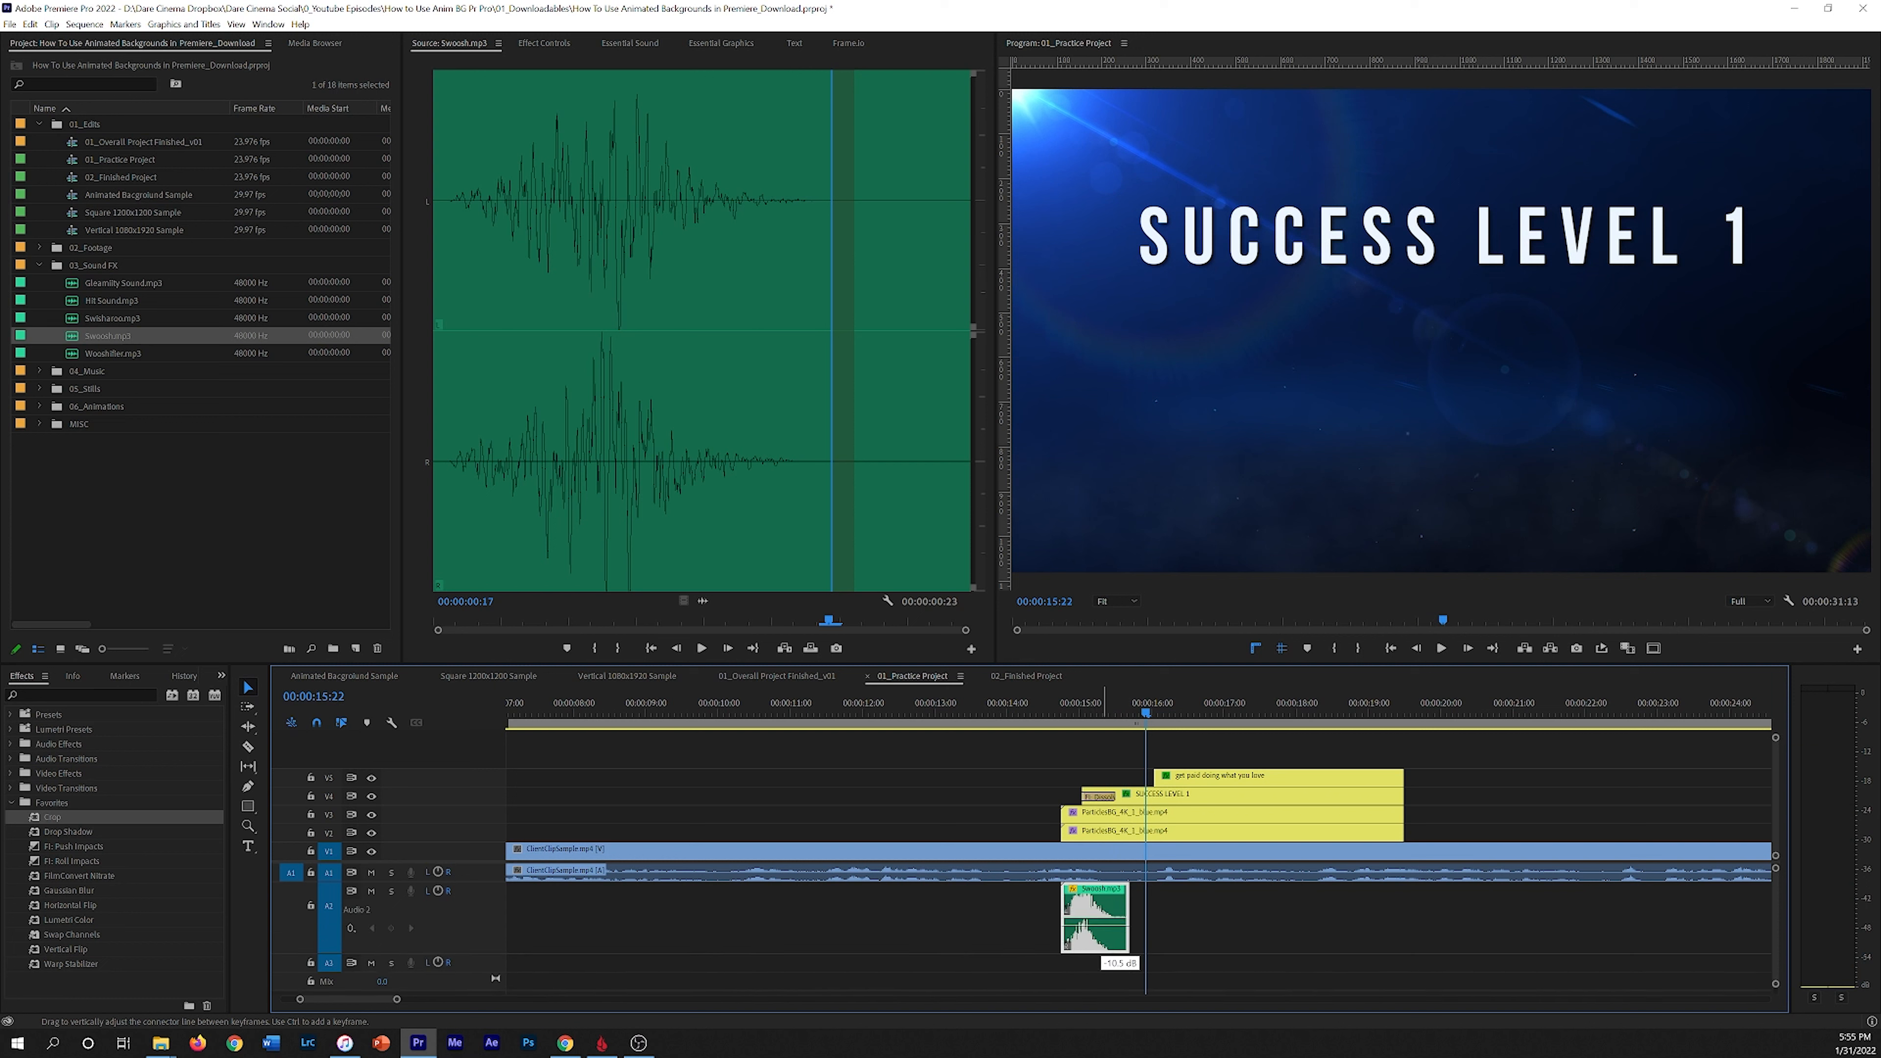
key(g)
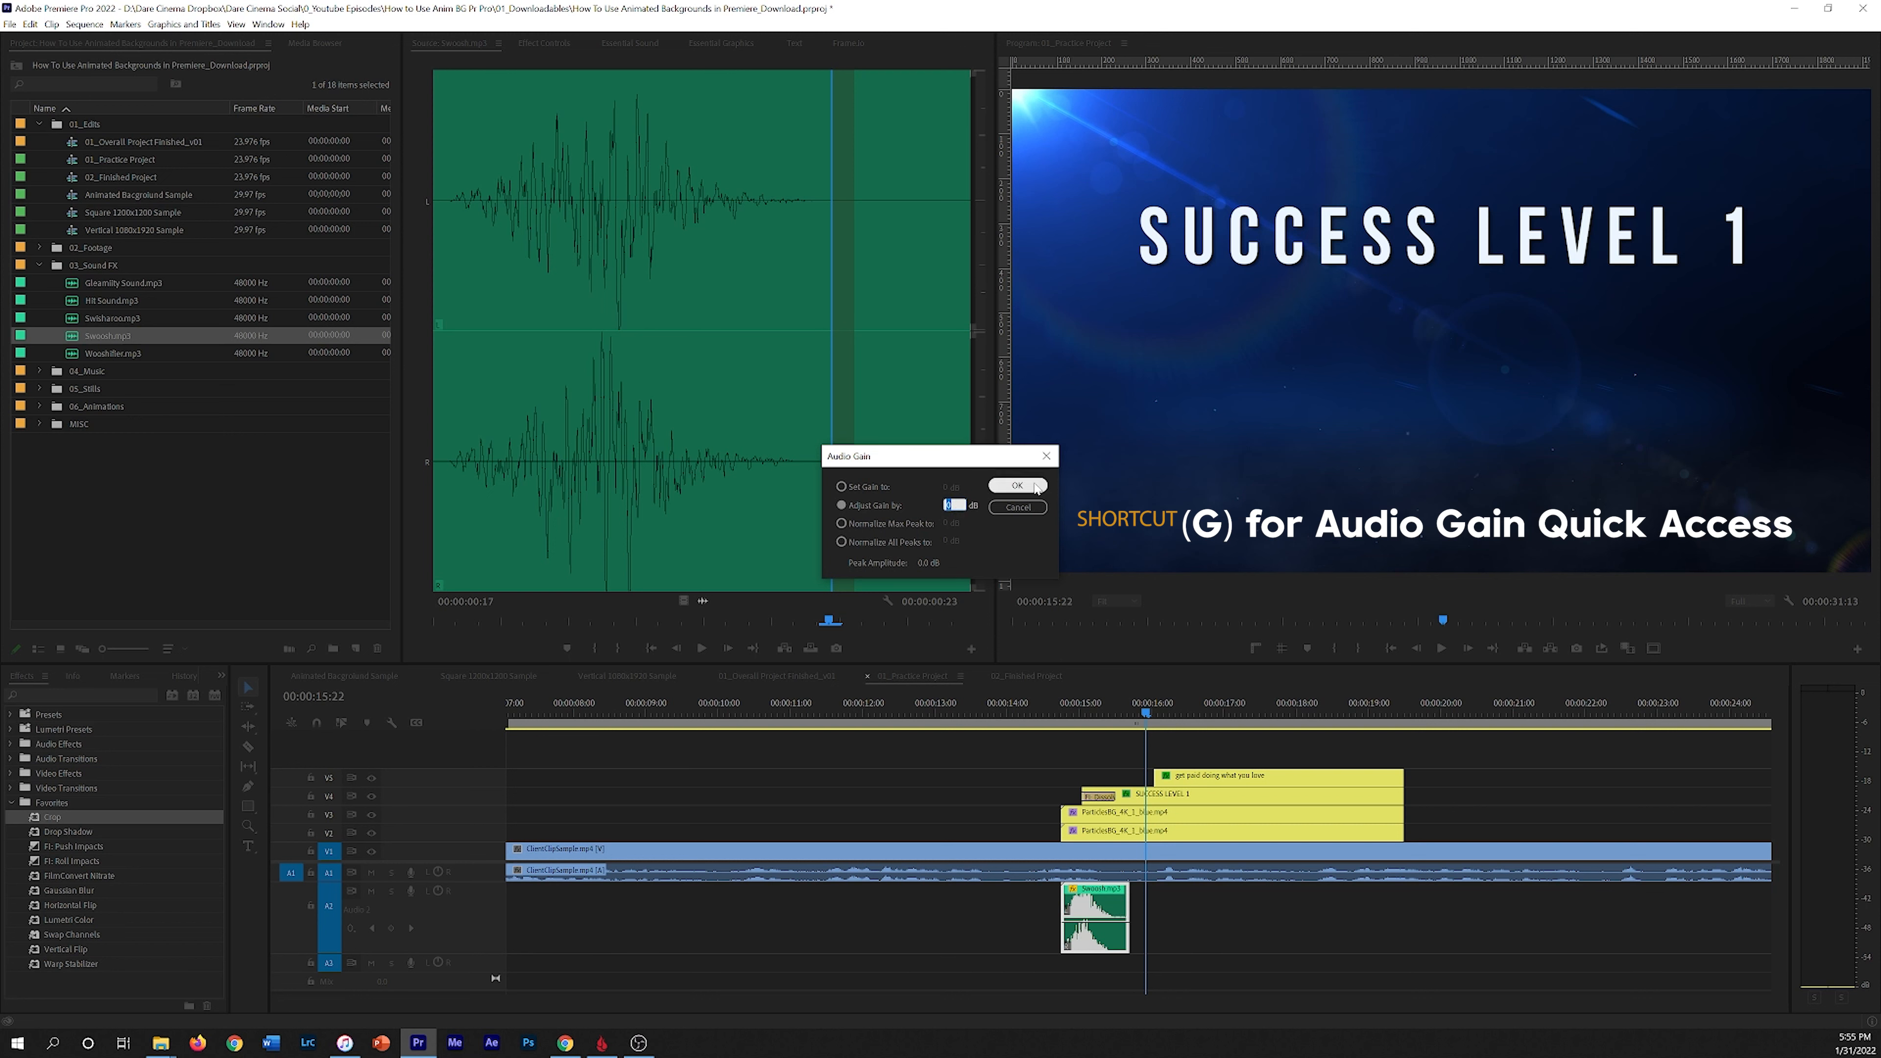
click(1017, 507)
Step: Play back the swoosh with the SUCCESS LEVEL 1 reveal from about 00:00:14:12
click(1050, 713)
key(space)
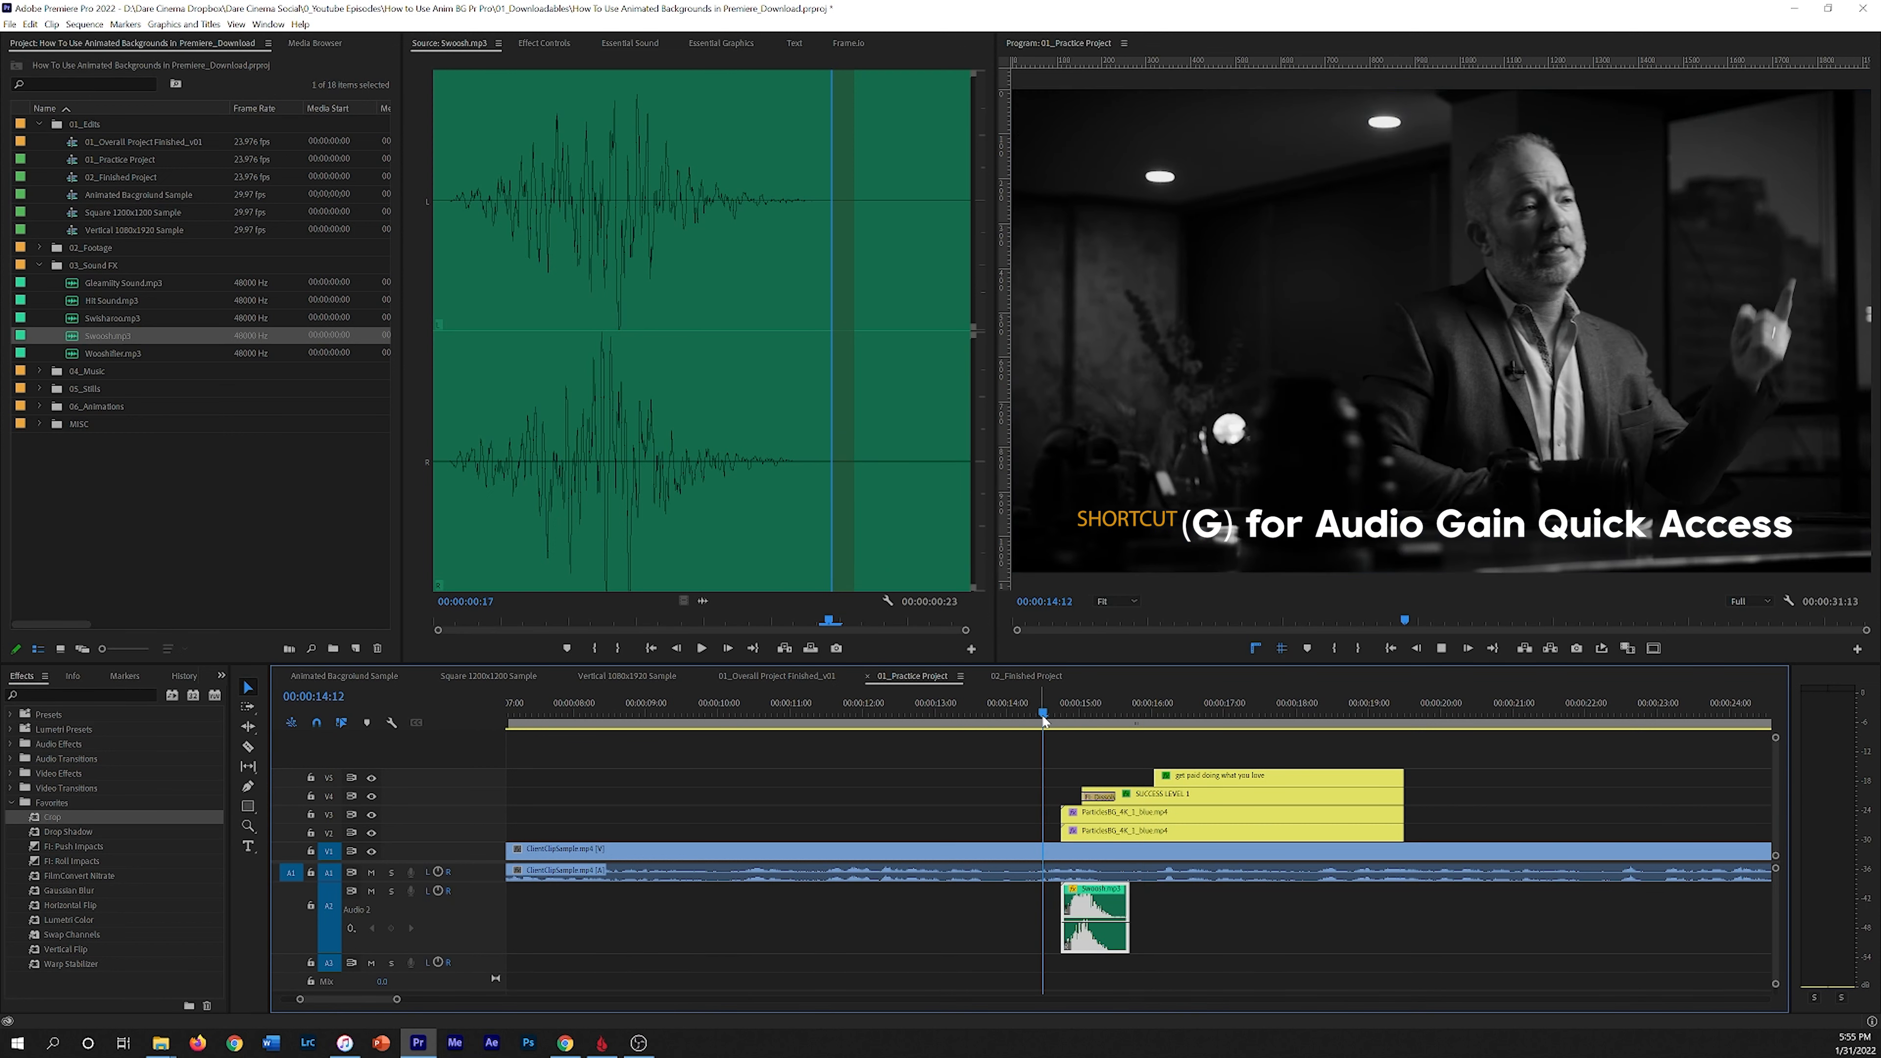
key(space)
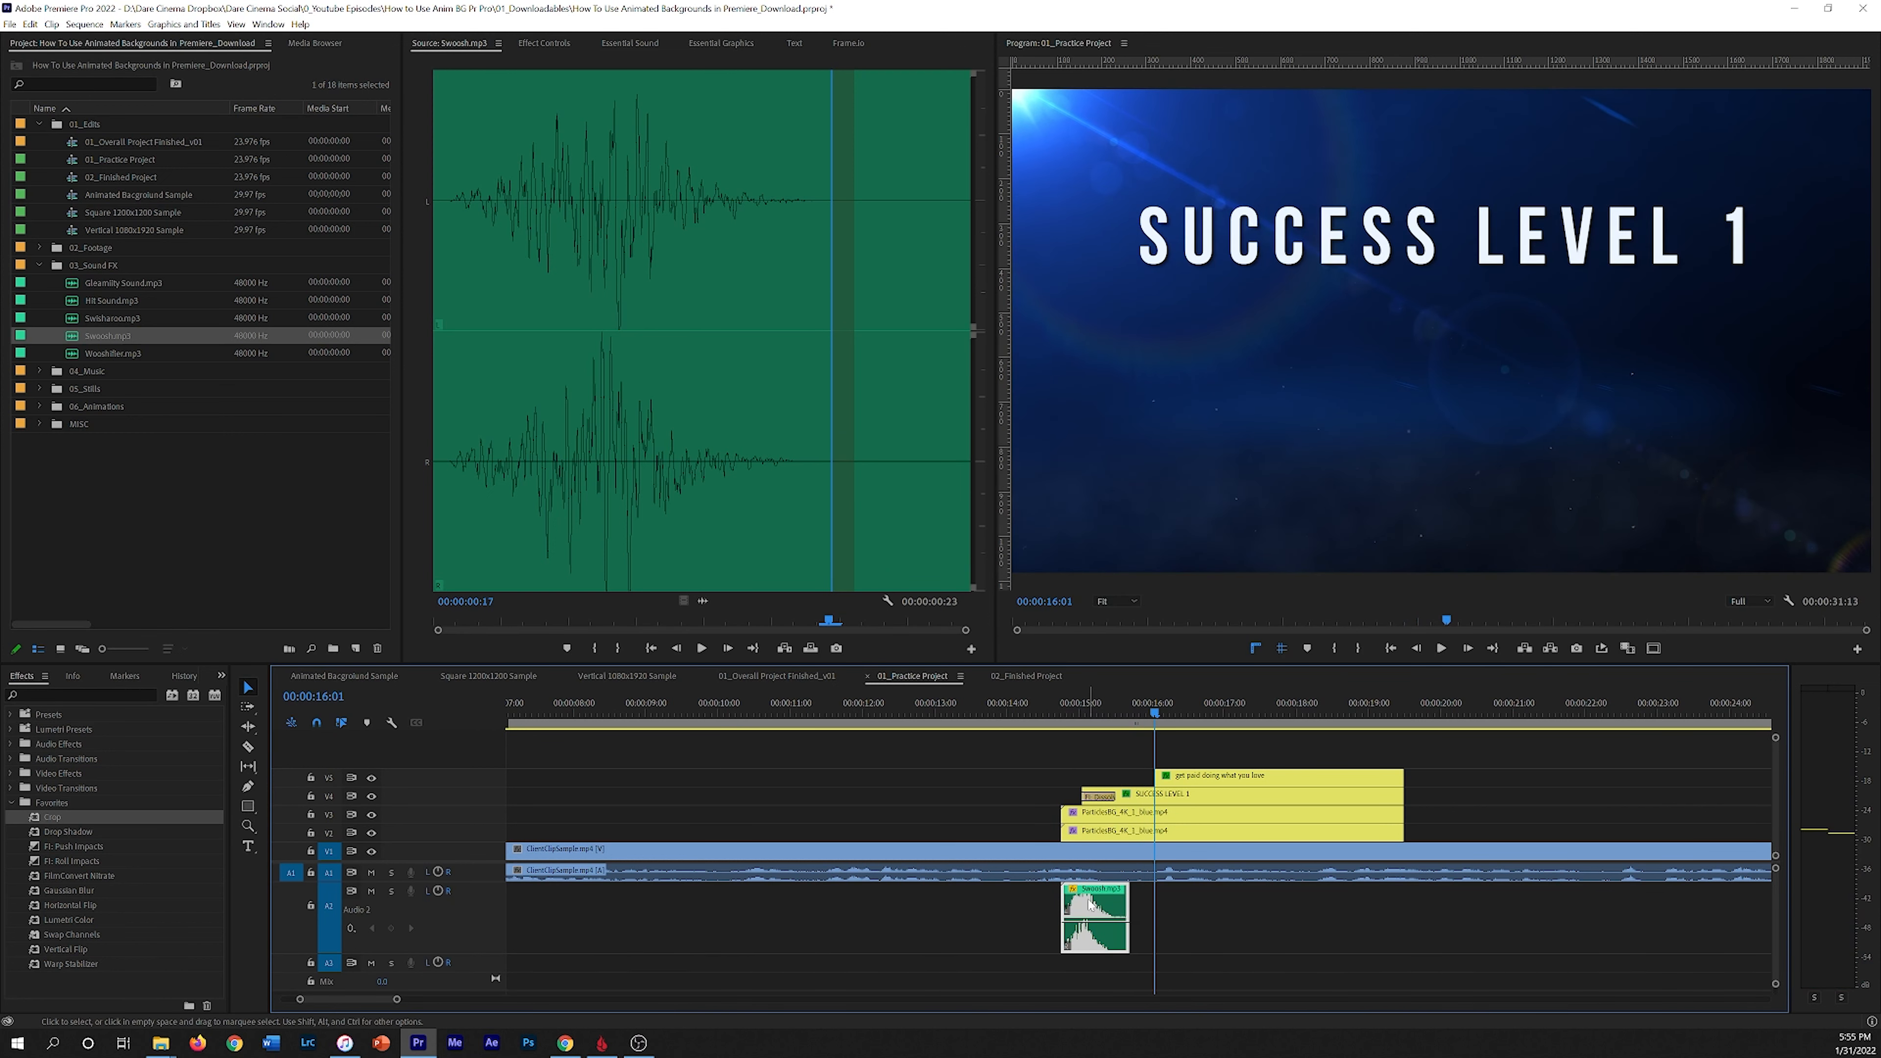
click(1056, 697)
key(space)
key(space)
mouse_move(1093, 704)
mouse_down()
mouse_move(1063, 707)
mouse_move(1083, 713)
mouse_up()
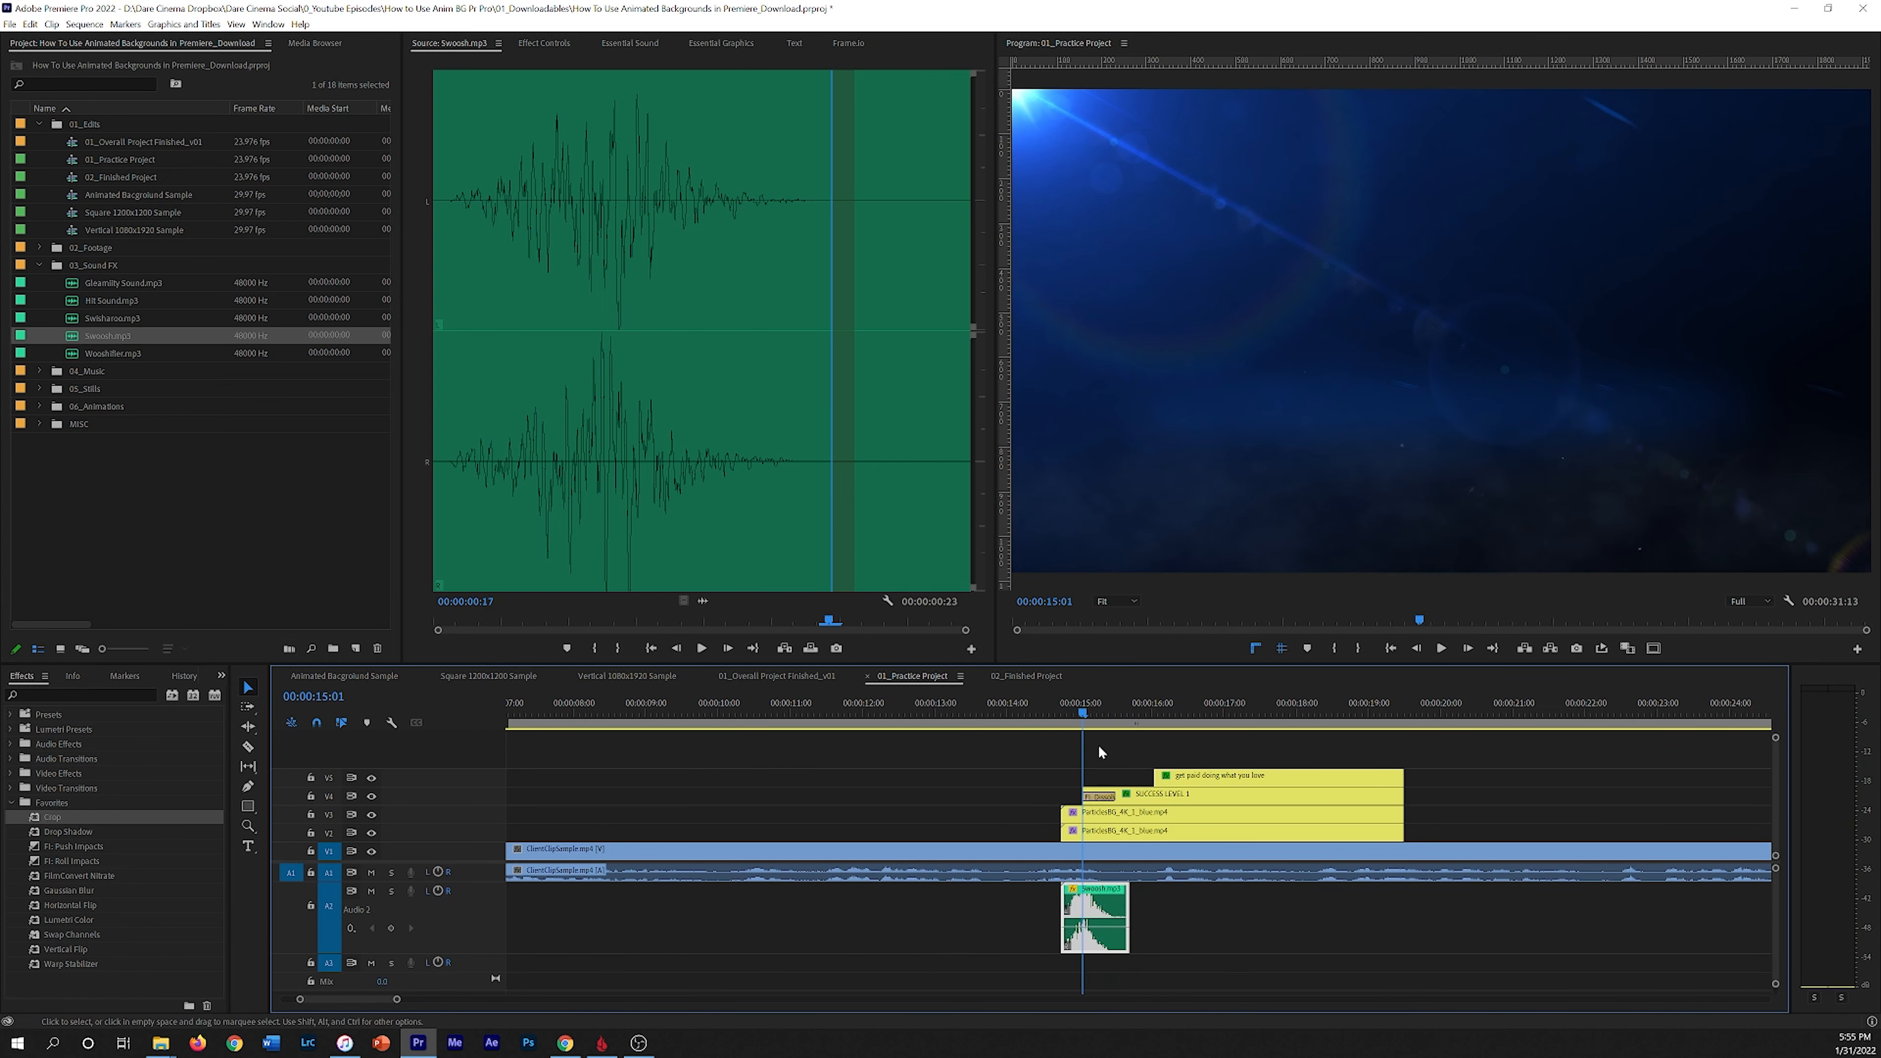
key(space)
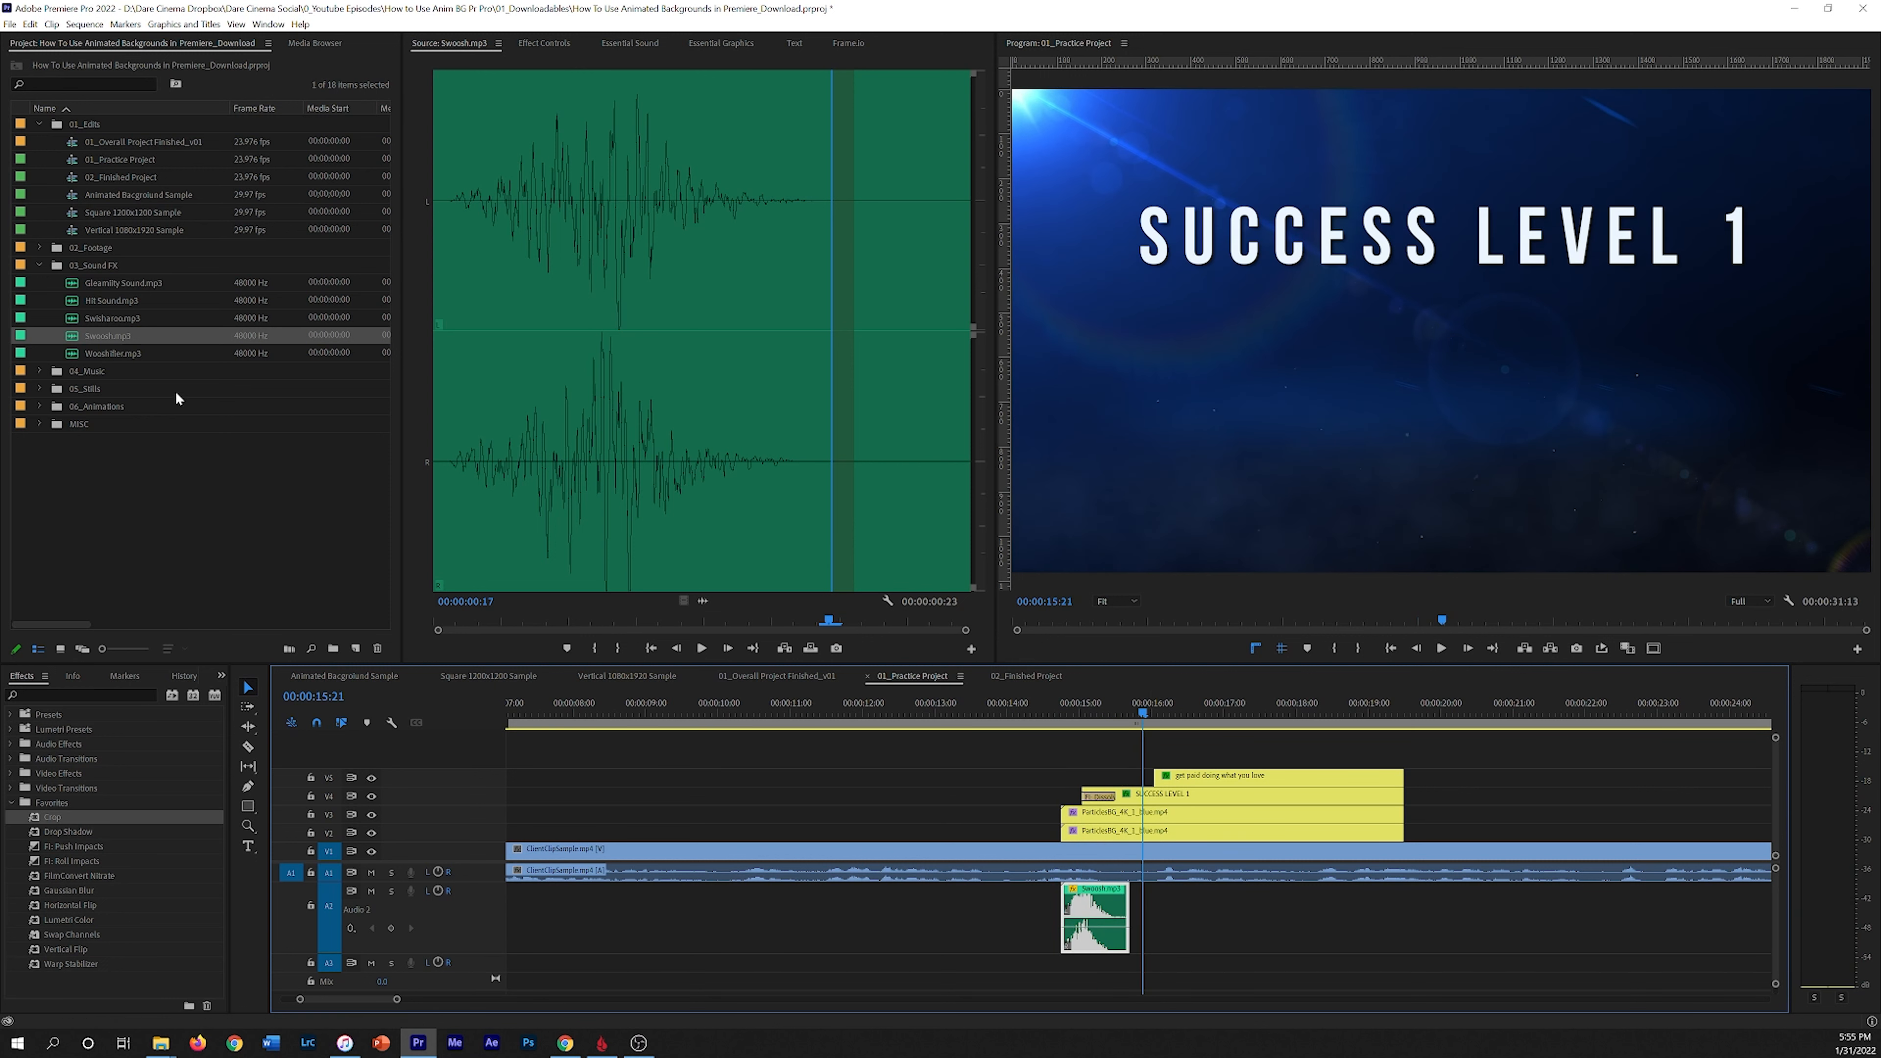
Step: Add Hit Sound.mp3 on a new audio track starting about 00:00:15:14 and play it back
drag(124, 298, 1112, 967)
drag(1135, 701, 1082, 712)
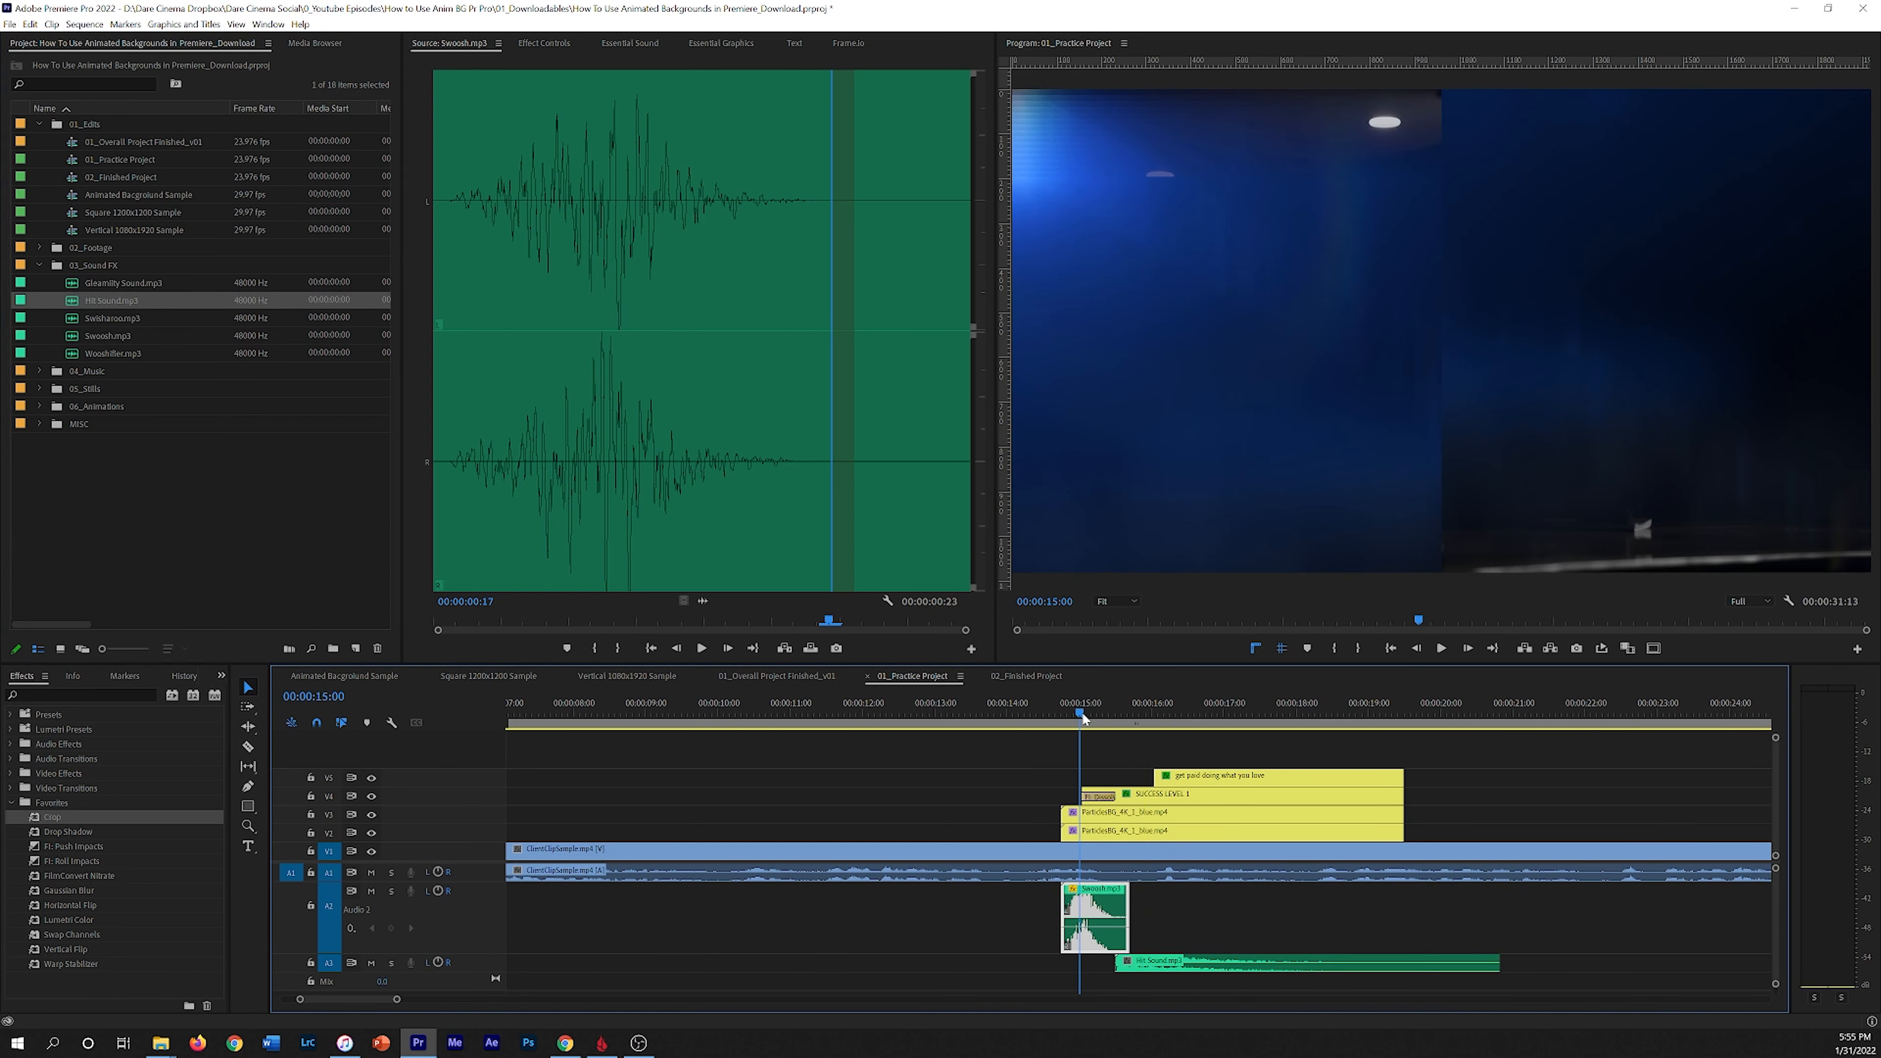
key(space)
key(space)
Step: Enlarge and scroll the audio tracks to show the Hit Sound clip's waveform
drag(399, 969, 398, 983)
drag(1774, 877, 1775, 941)
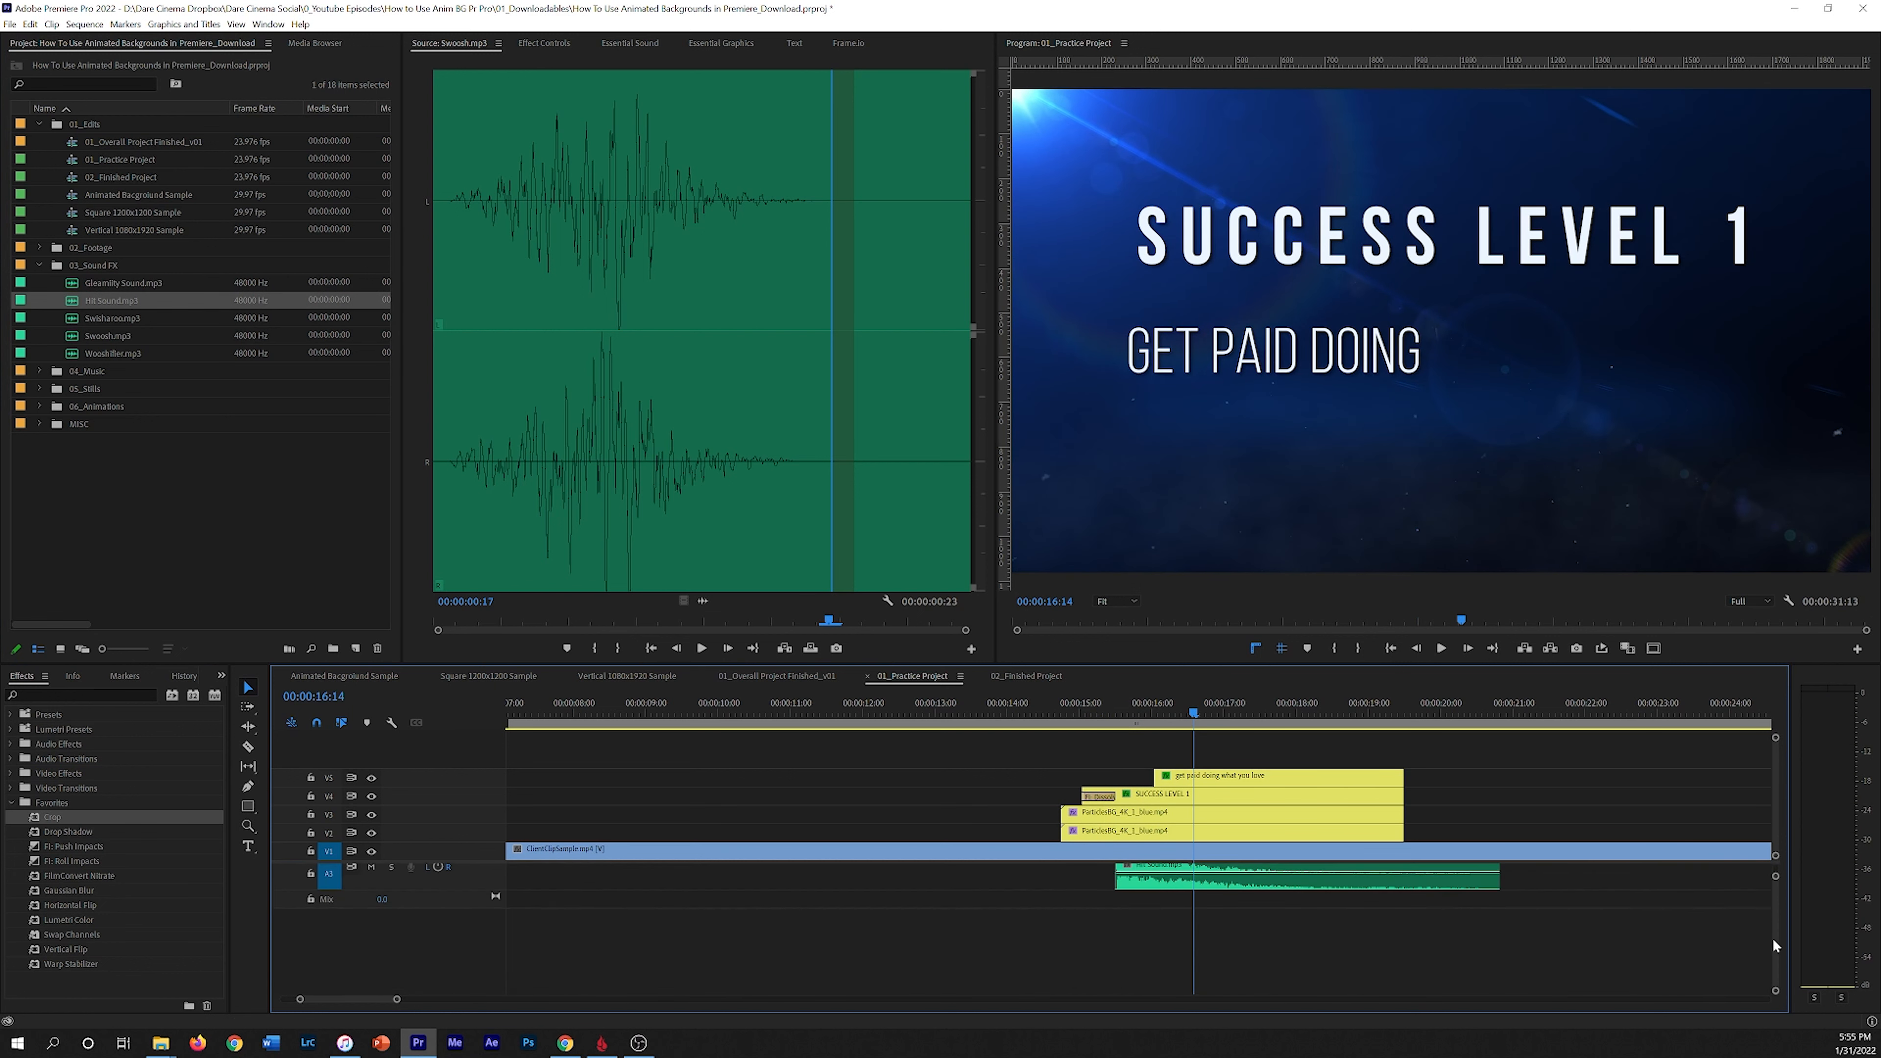
drag(412, 887, 412, 914)
drag(1775, 917, 1773, 911)
drag(1193, 918, 1194, 936)
Step: Nudge the Hit Sound clip slightly later to about 00:00:15:20 and play back the title with both sounds
click(1099, 708)
mouse_move(1100, 709)
mouse_down()
mouse_move(1167, 709)
mouse_move(1100, 713)
mouse_move(1153, 713)
mouse_move(1128, 713)
mouse_up()
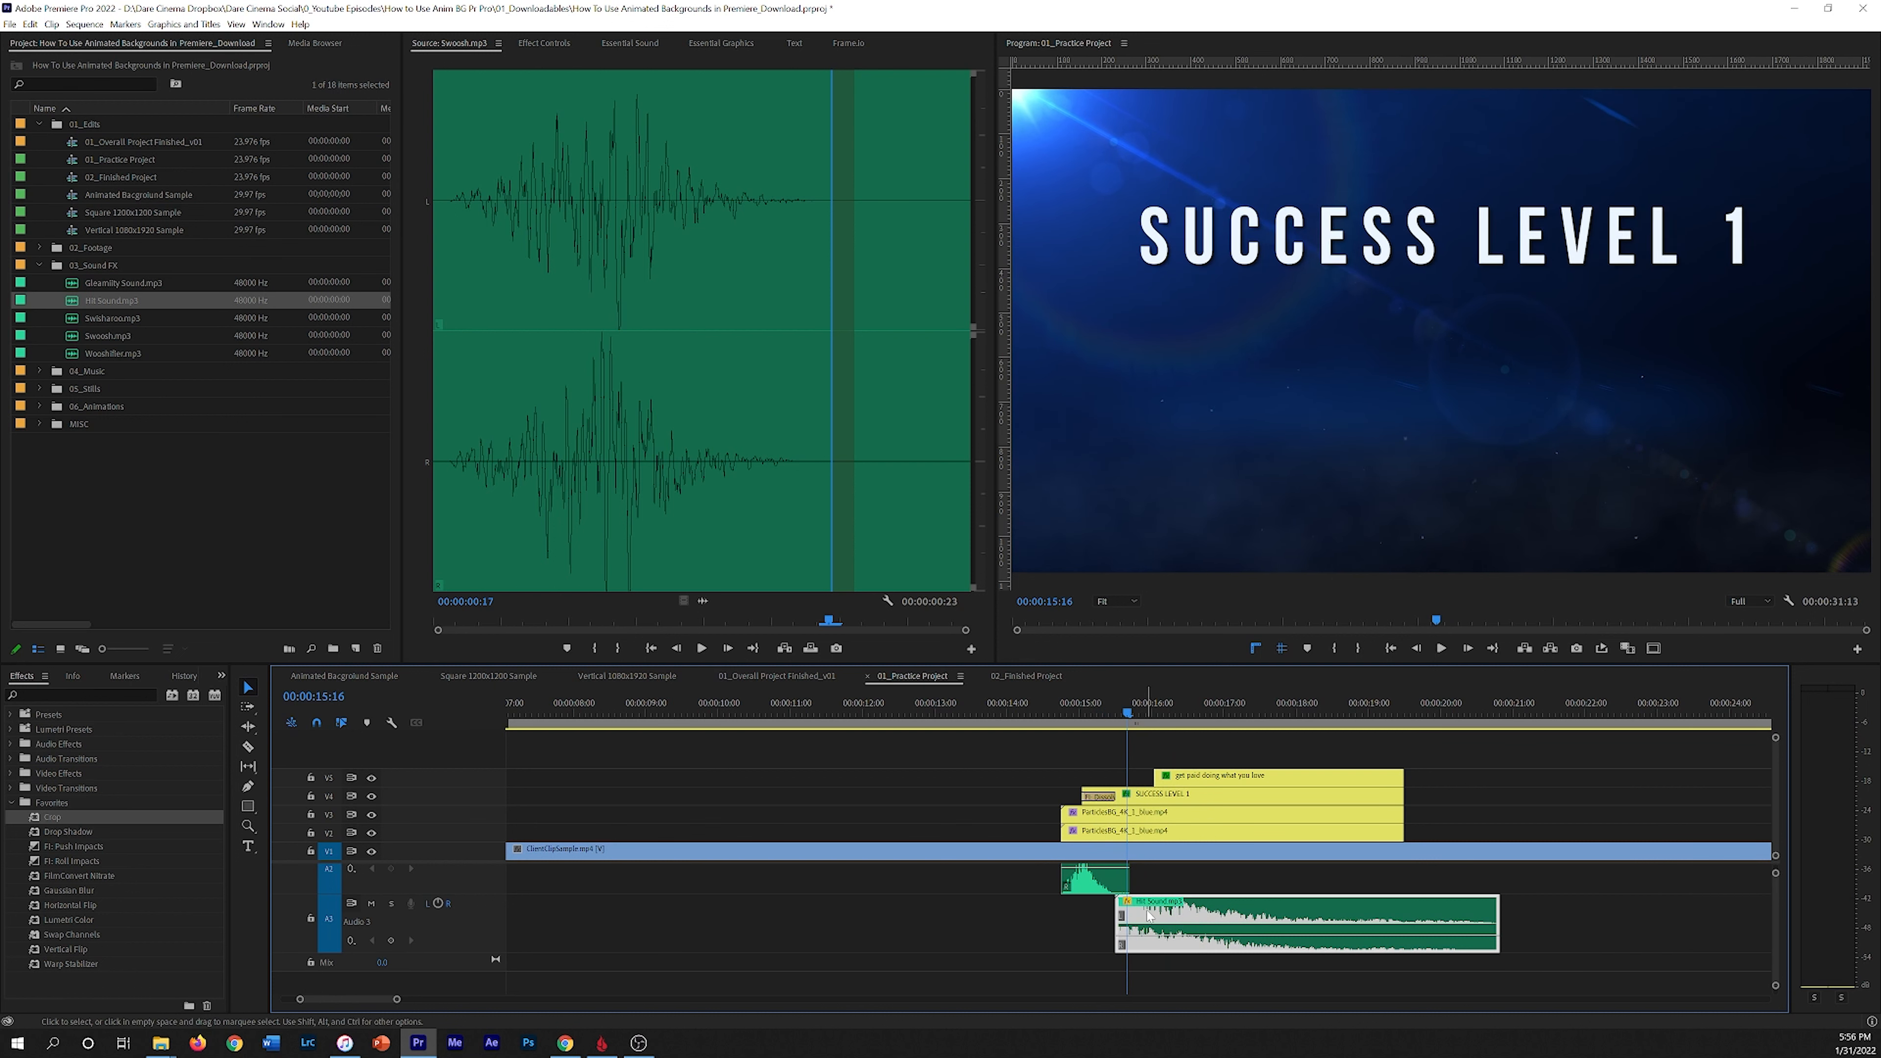
drag(1171, 925, 1182, 924)
click(1043, 712)
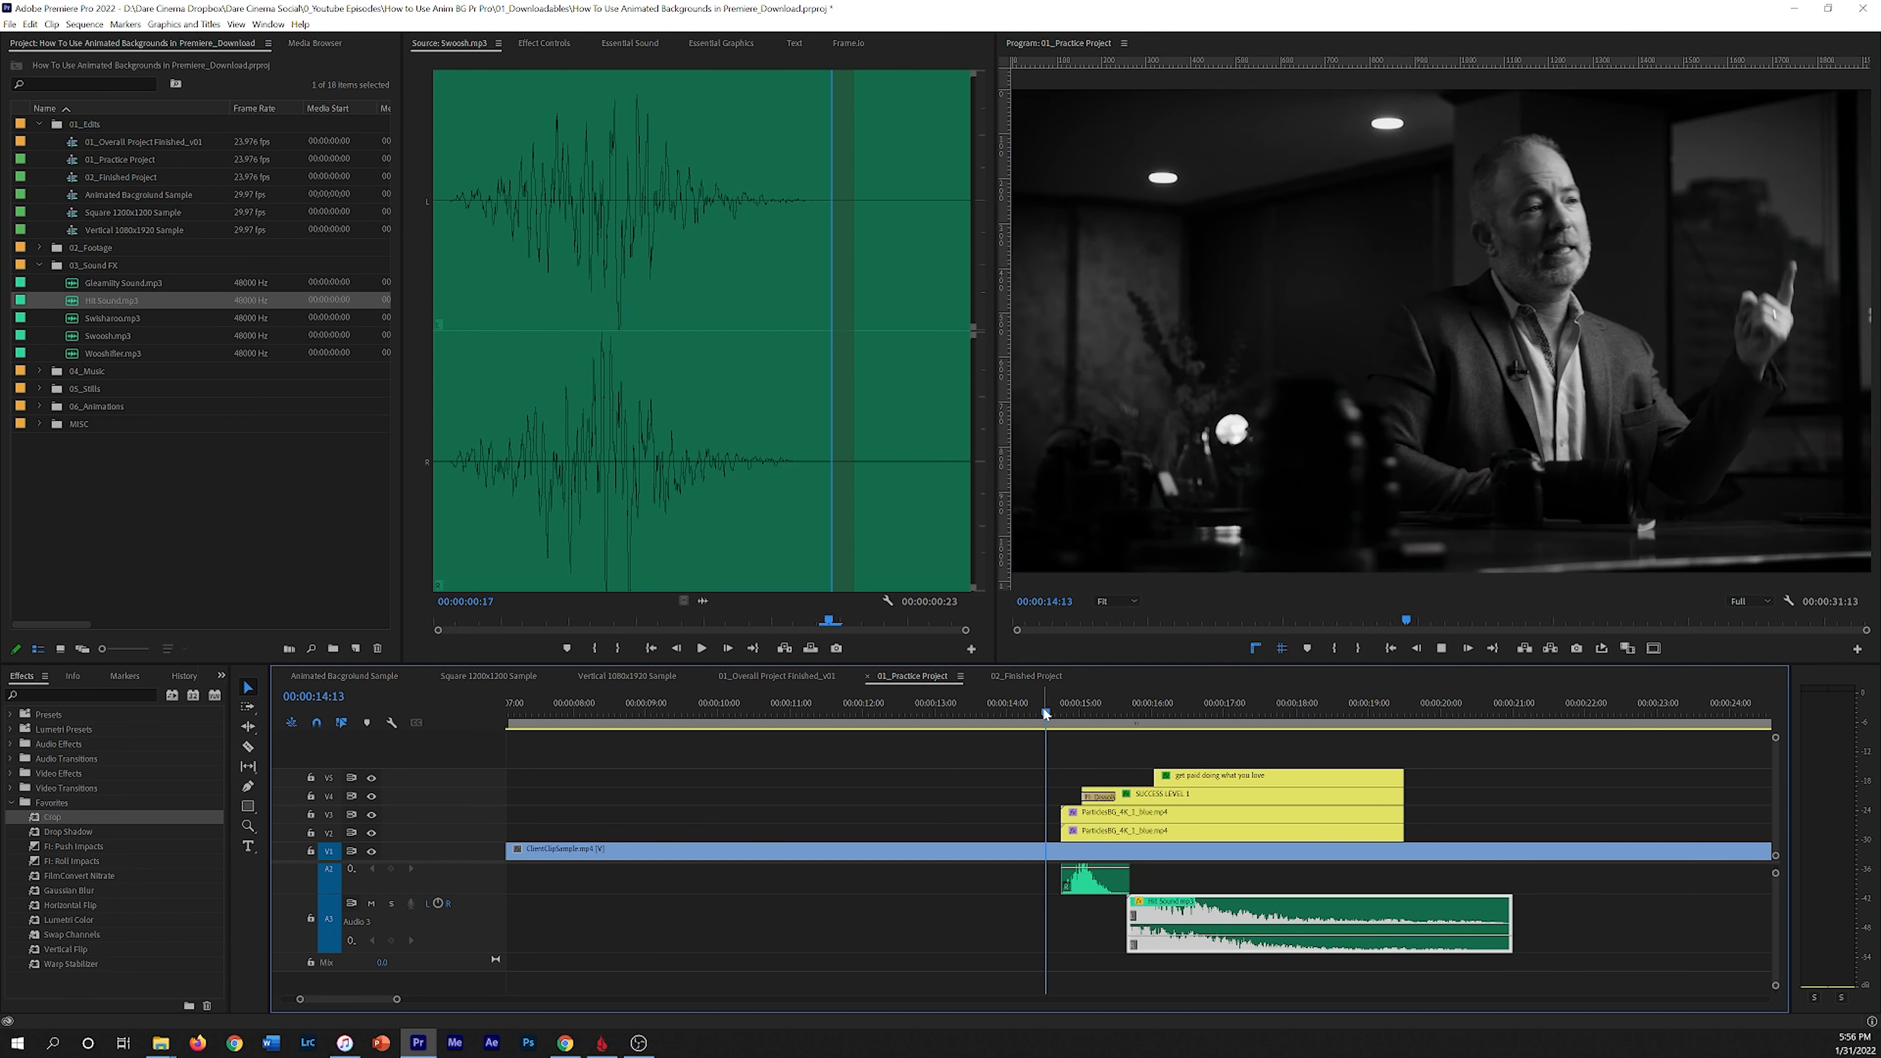
key(space)
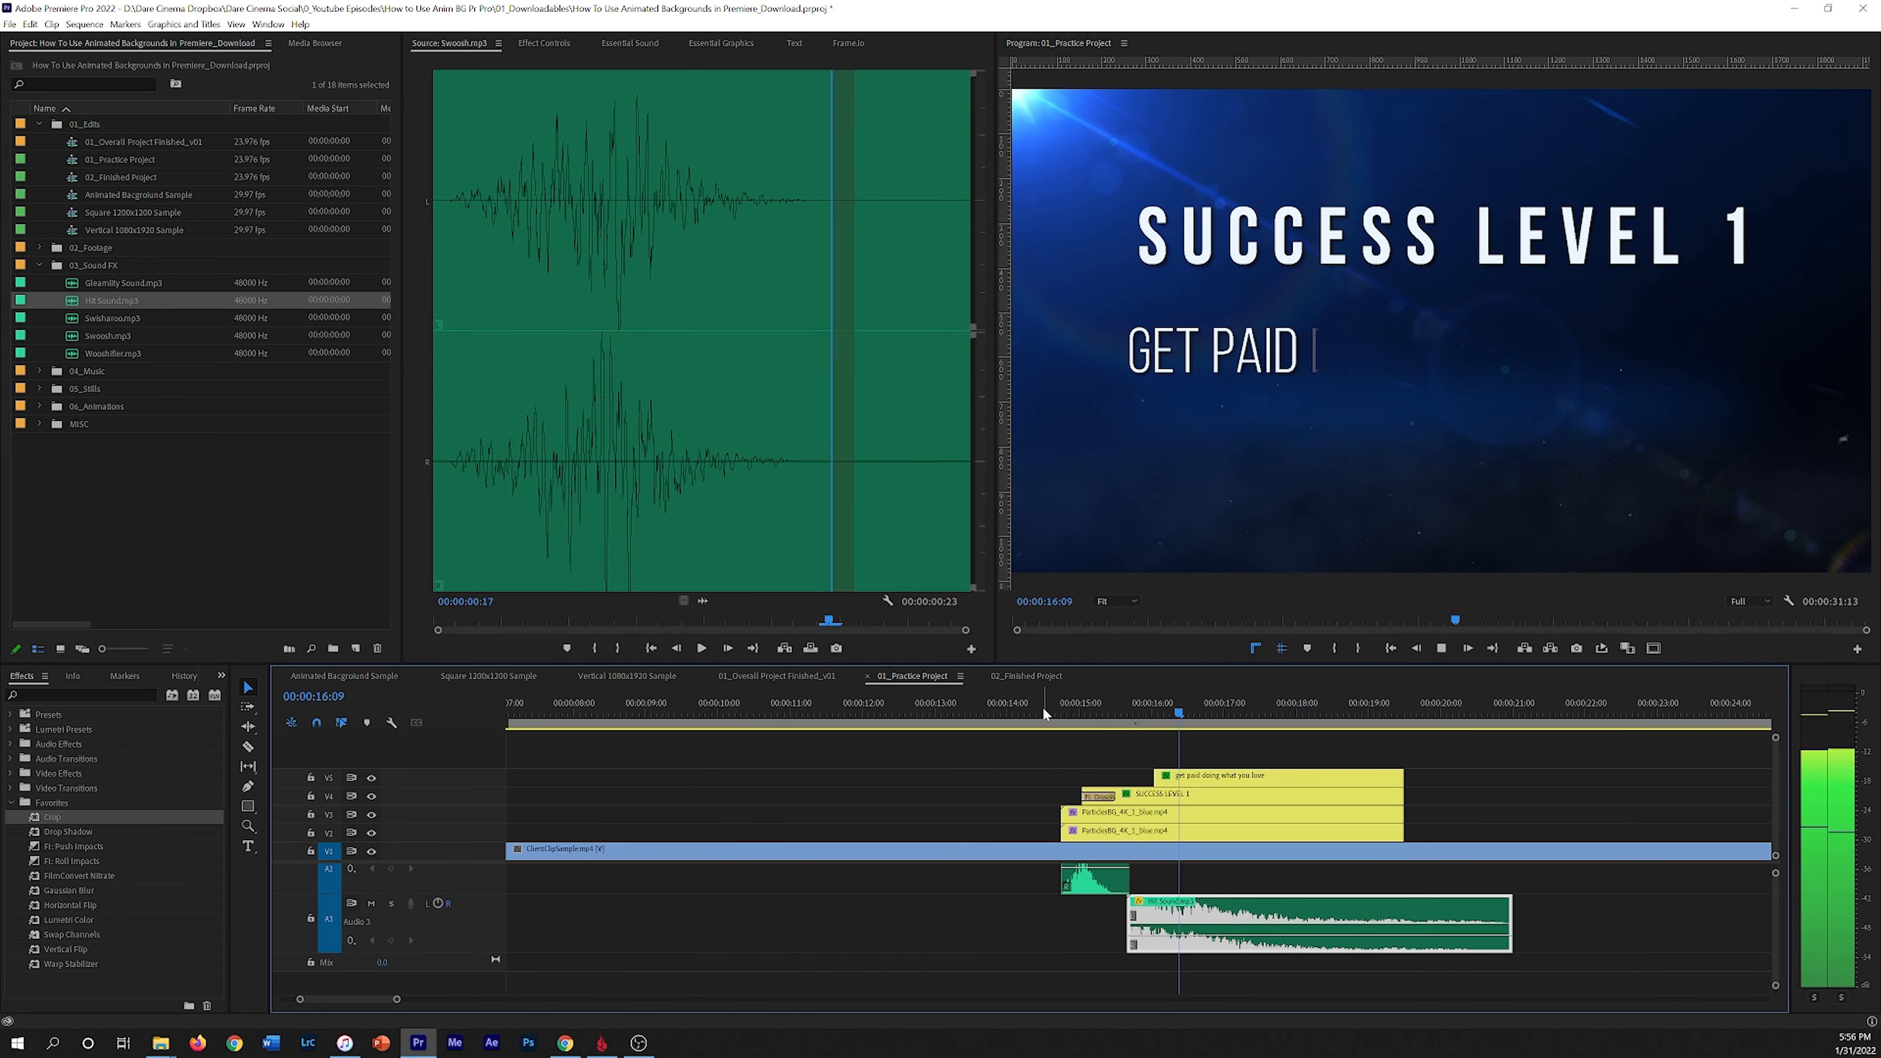
key(space)
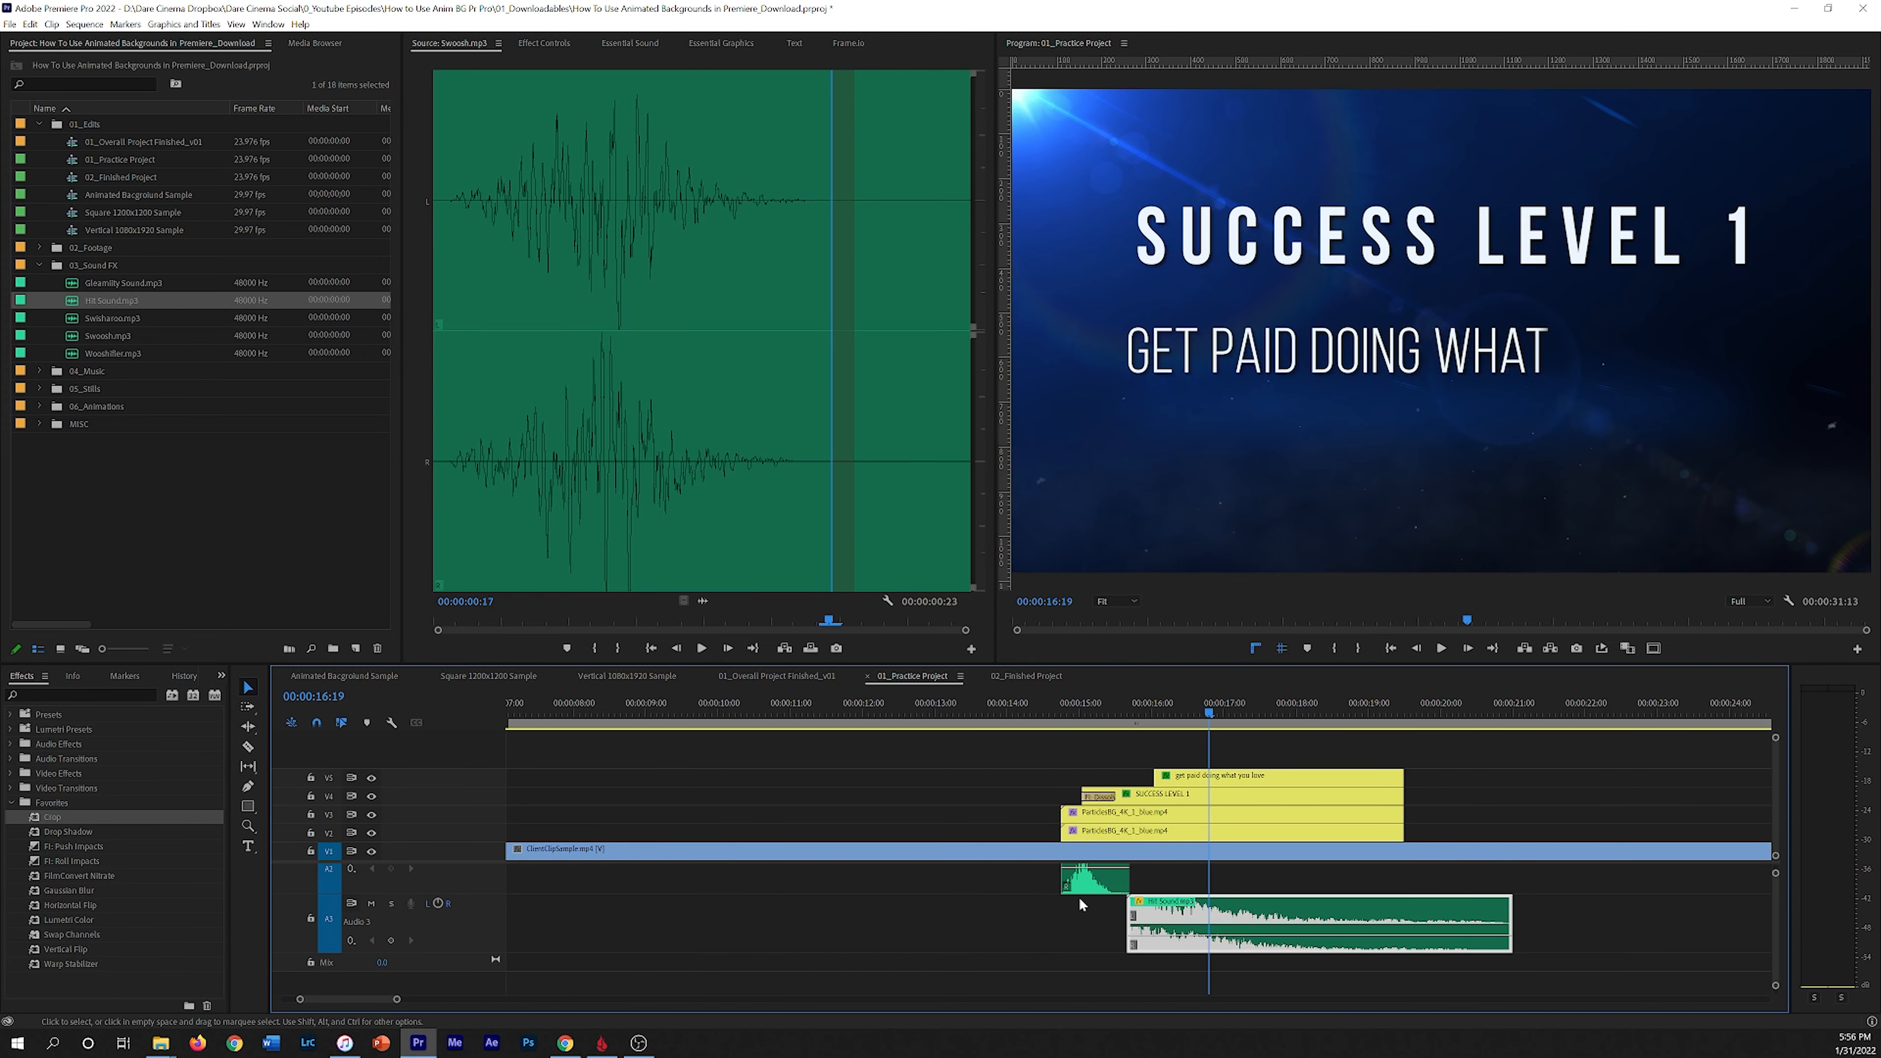
Step: Shorten the Hit Sound clip to end about 00:00:16:16, apply default audio fades to its ends, and play it back
drag(1511, 918, 1201, 913)
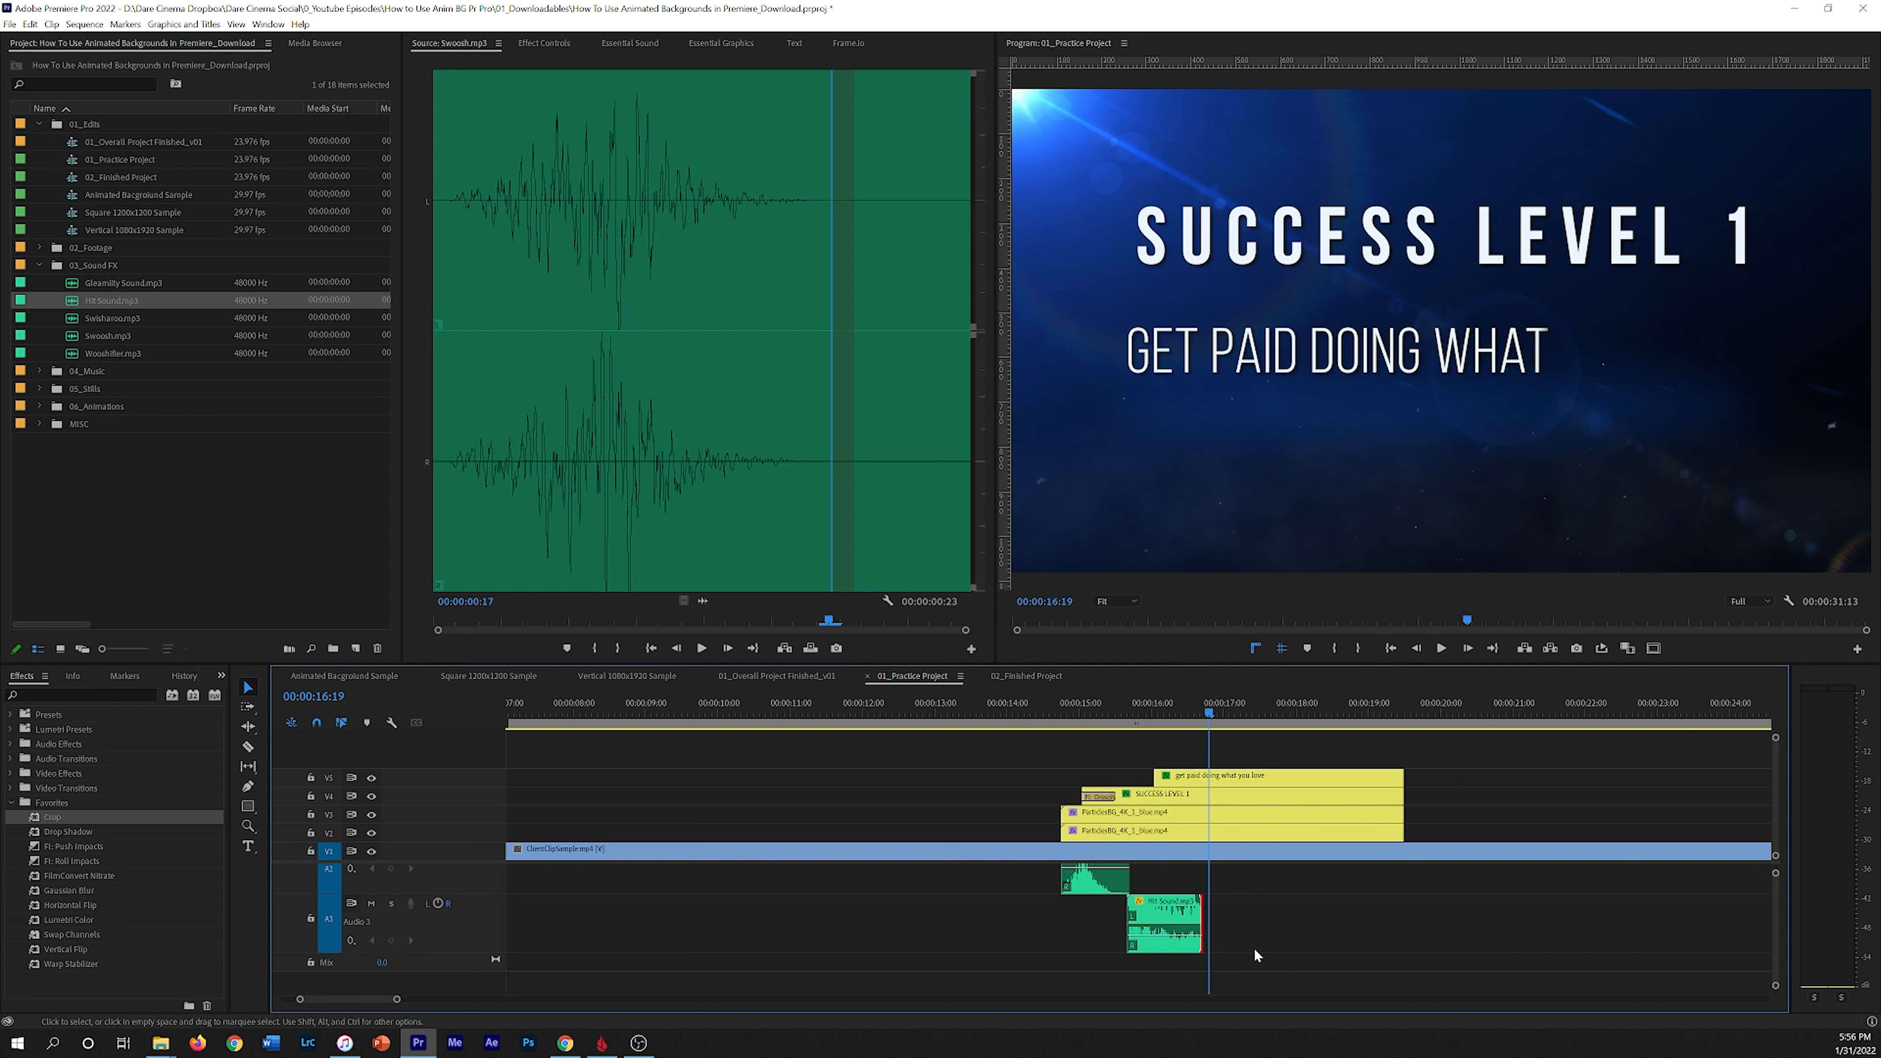
key(ctrl+shift+d)
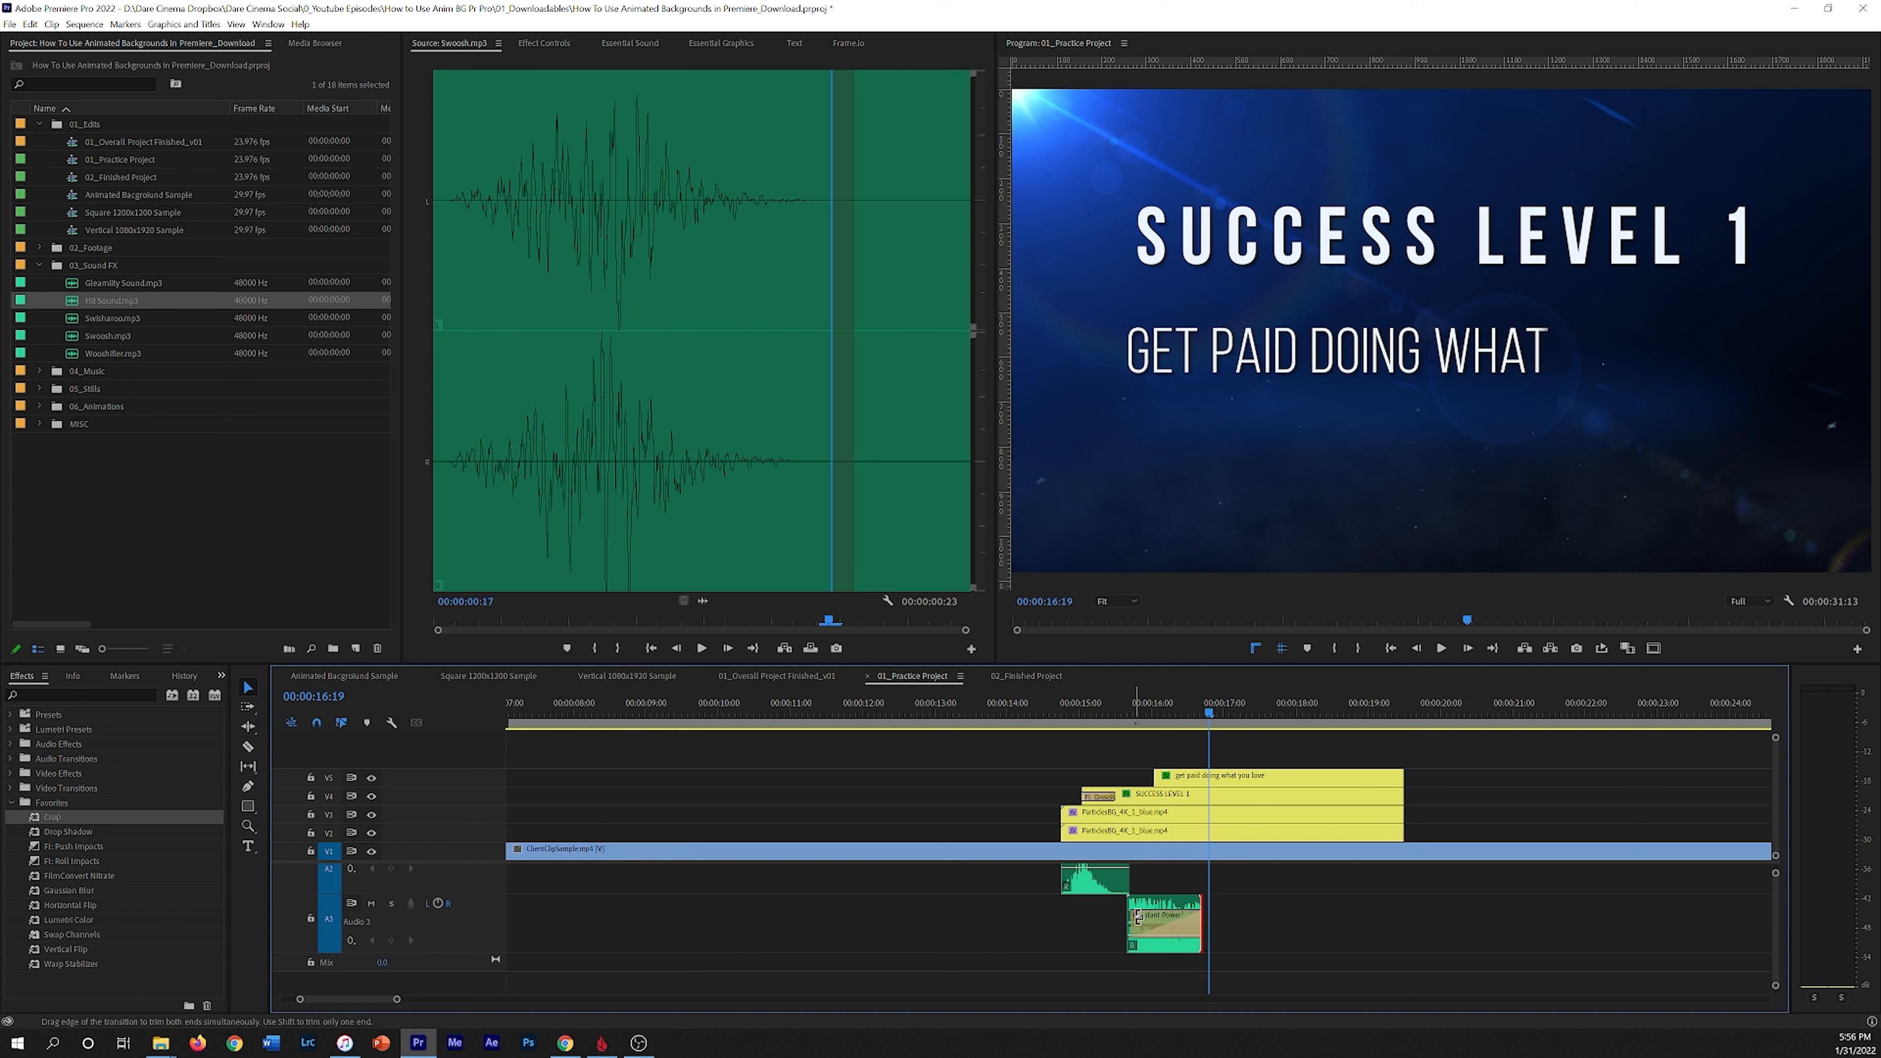
drag(1139, 917, 1171, 917)
click(1116, 708)
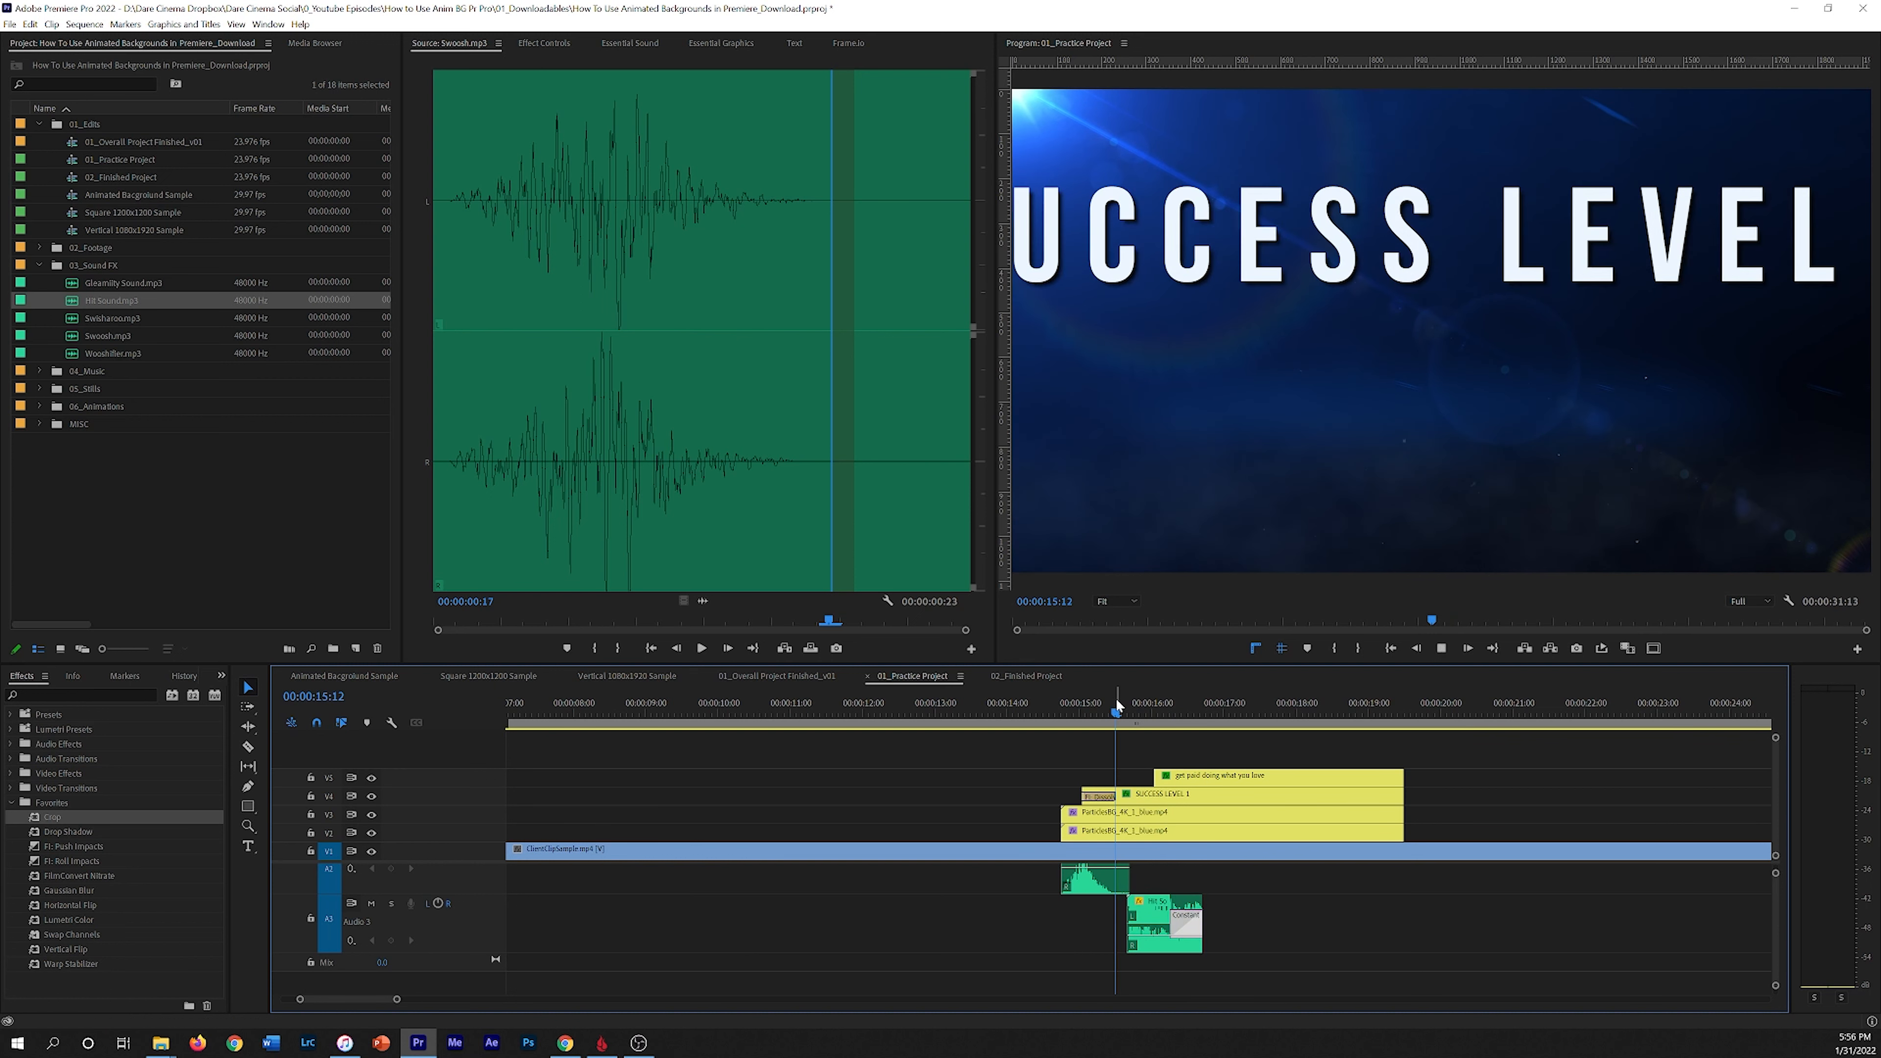
key(space)
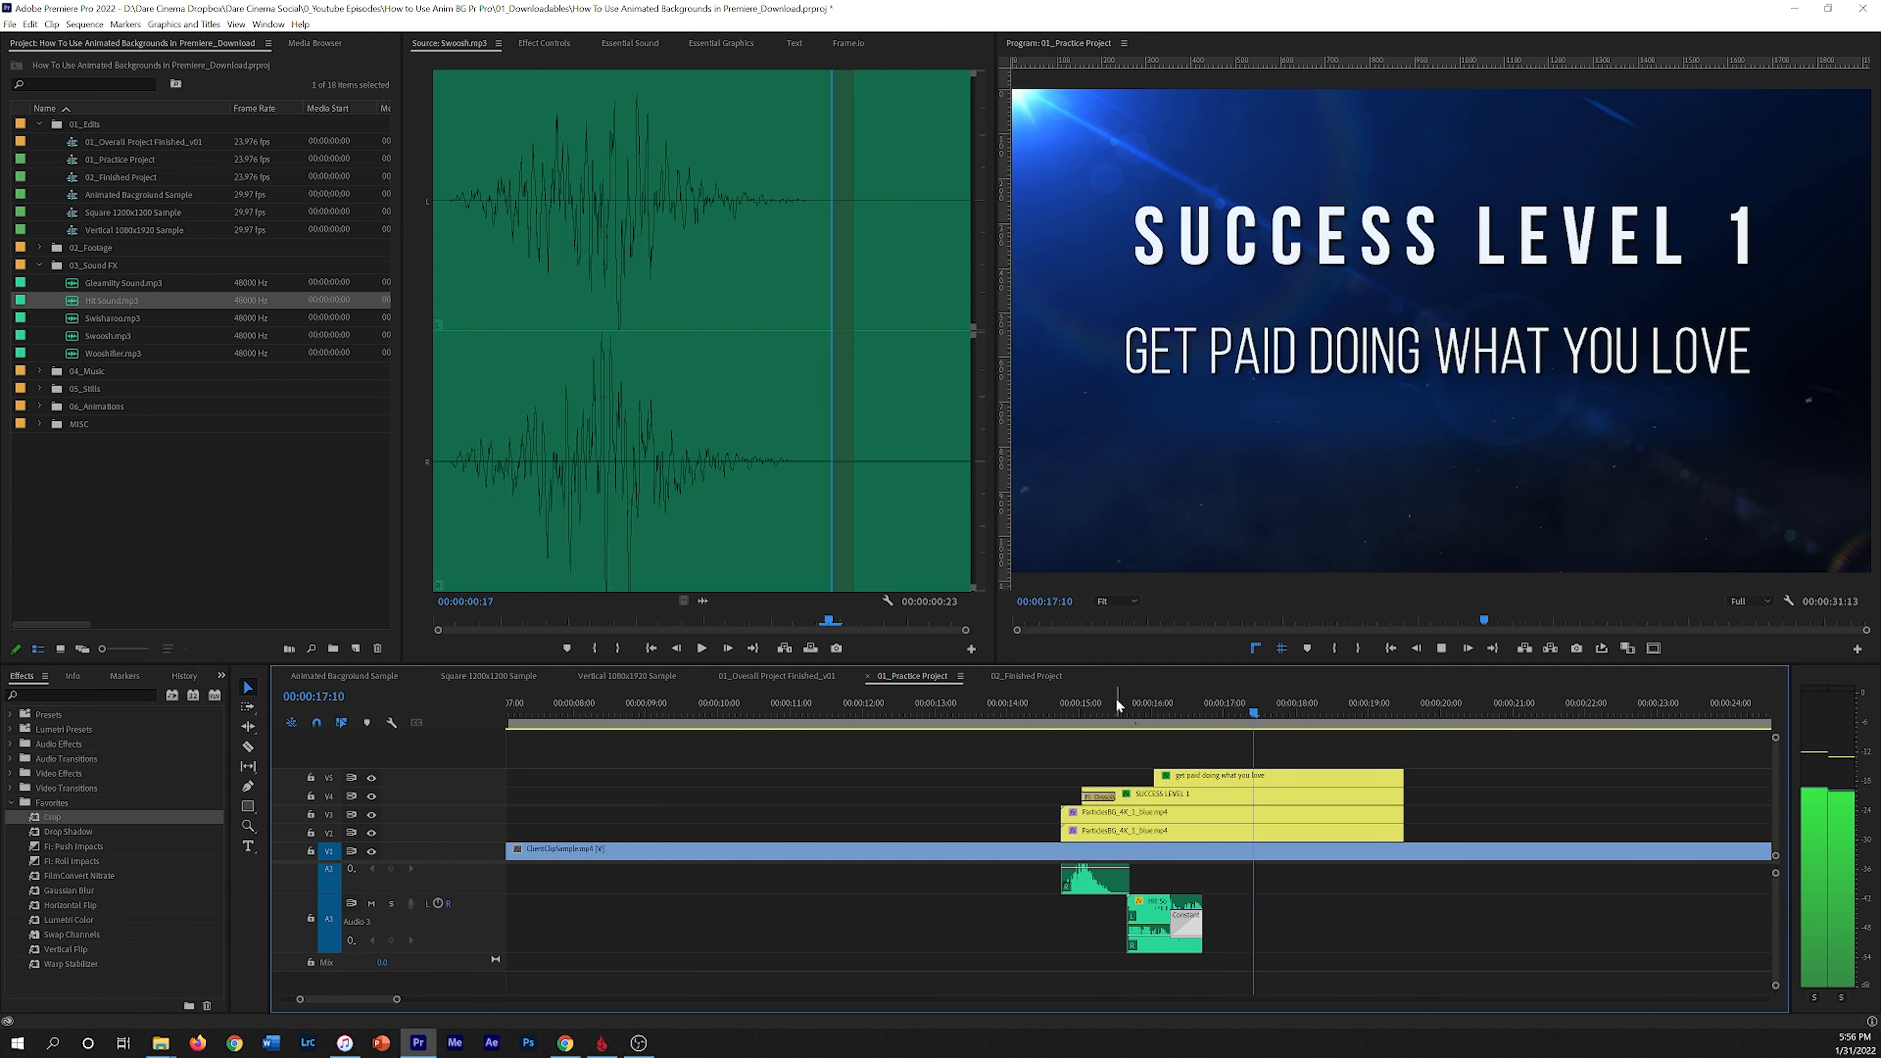
key(space)
Step: Add Glowing Sound.mp3 on audio track 2 starting about 00:00:16:00 and play it back
drag(1277, 708, 1152, 708)
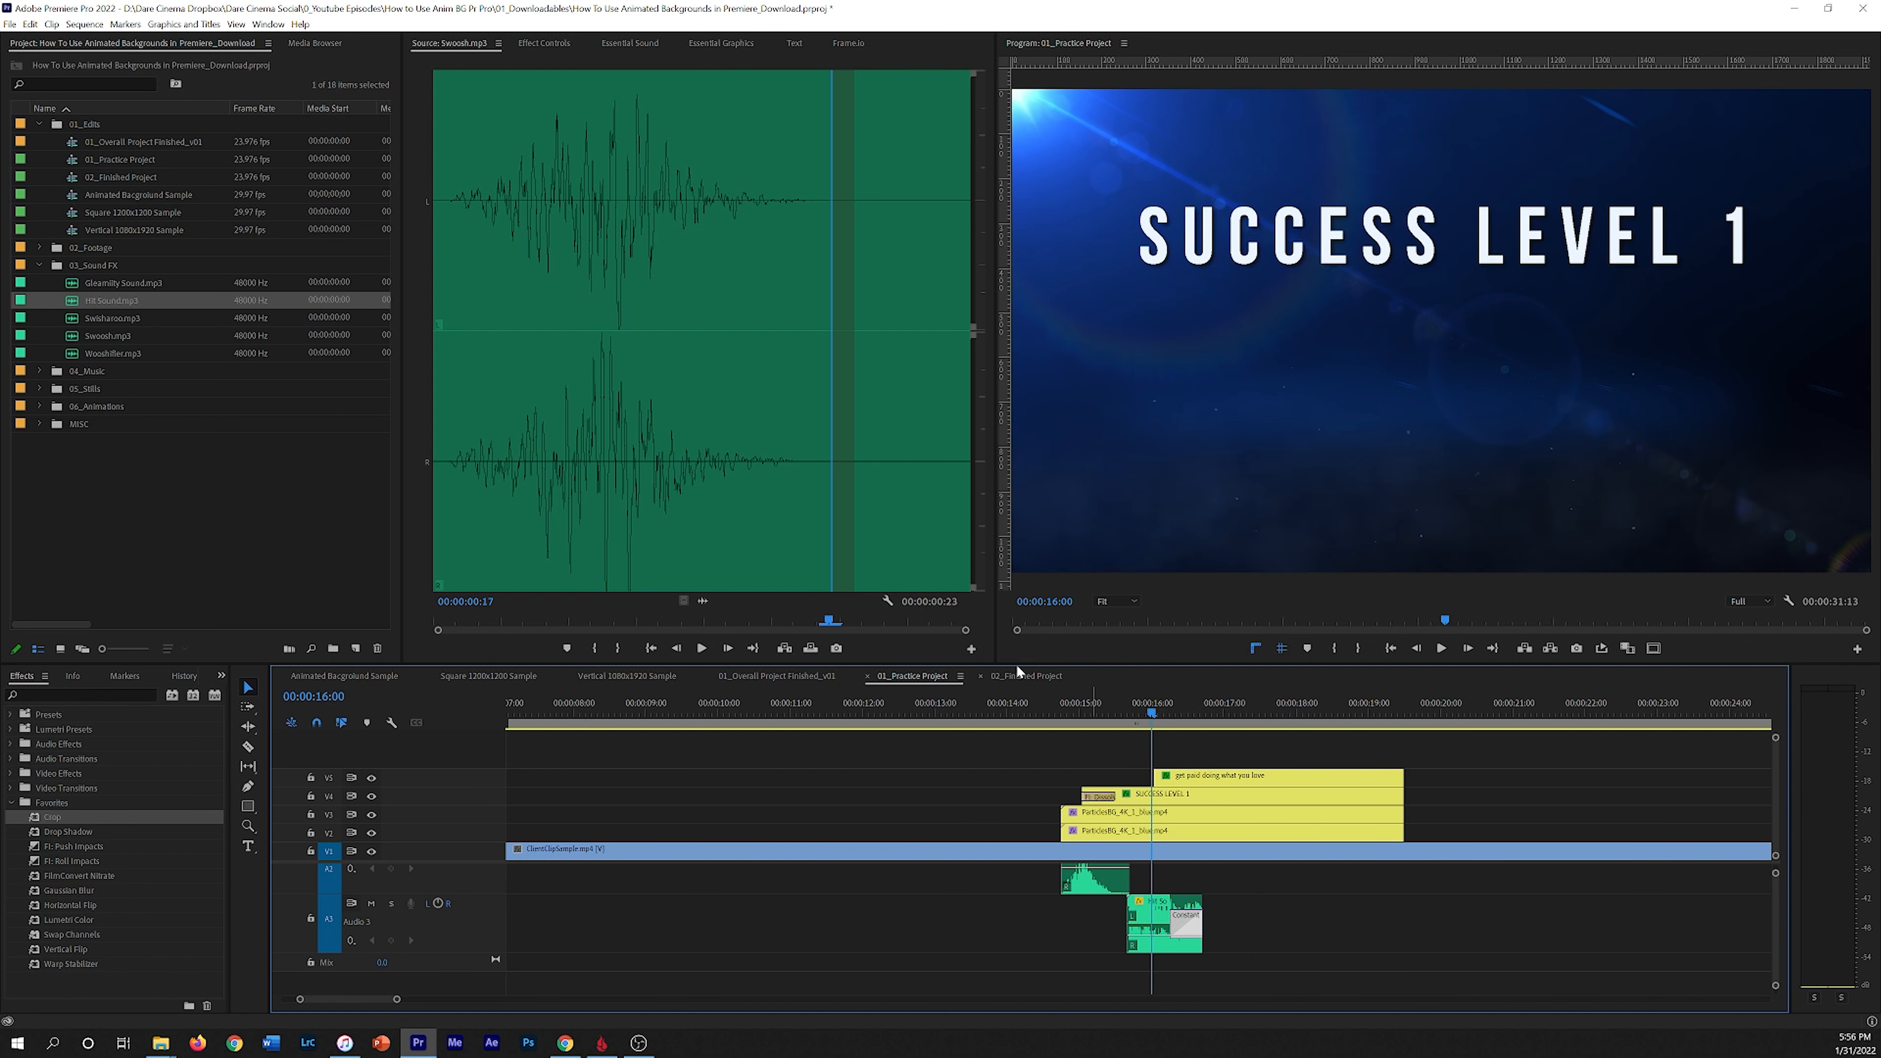
click(125, 286)
drag(269, 400, 1233, 813)
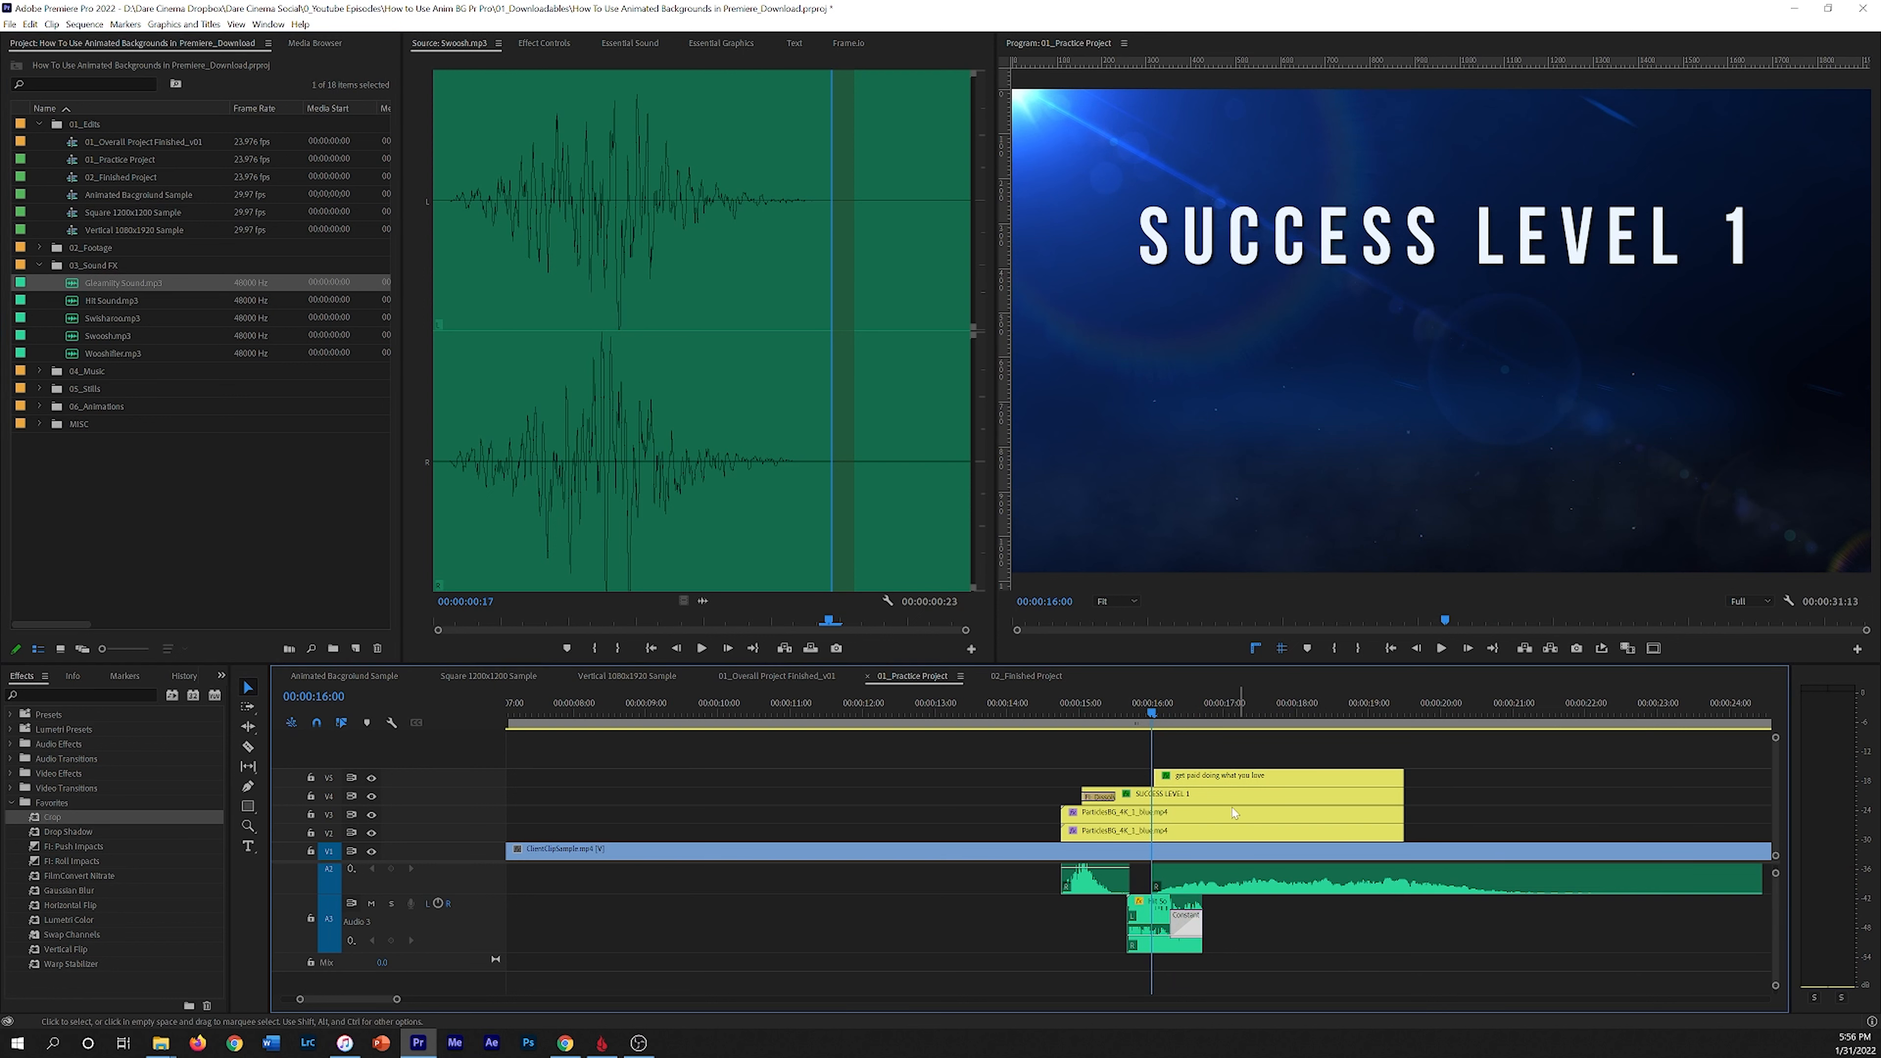
click(1139, 715)
key(space)
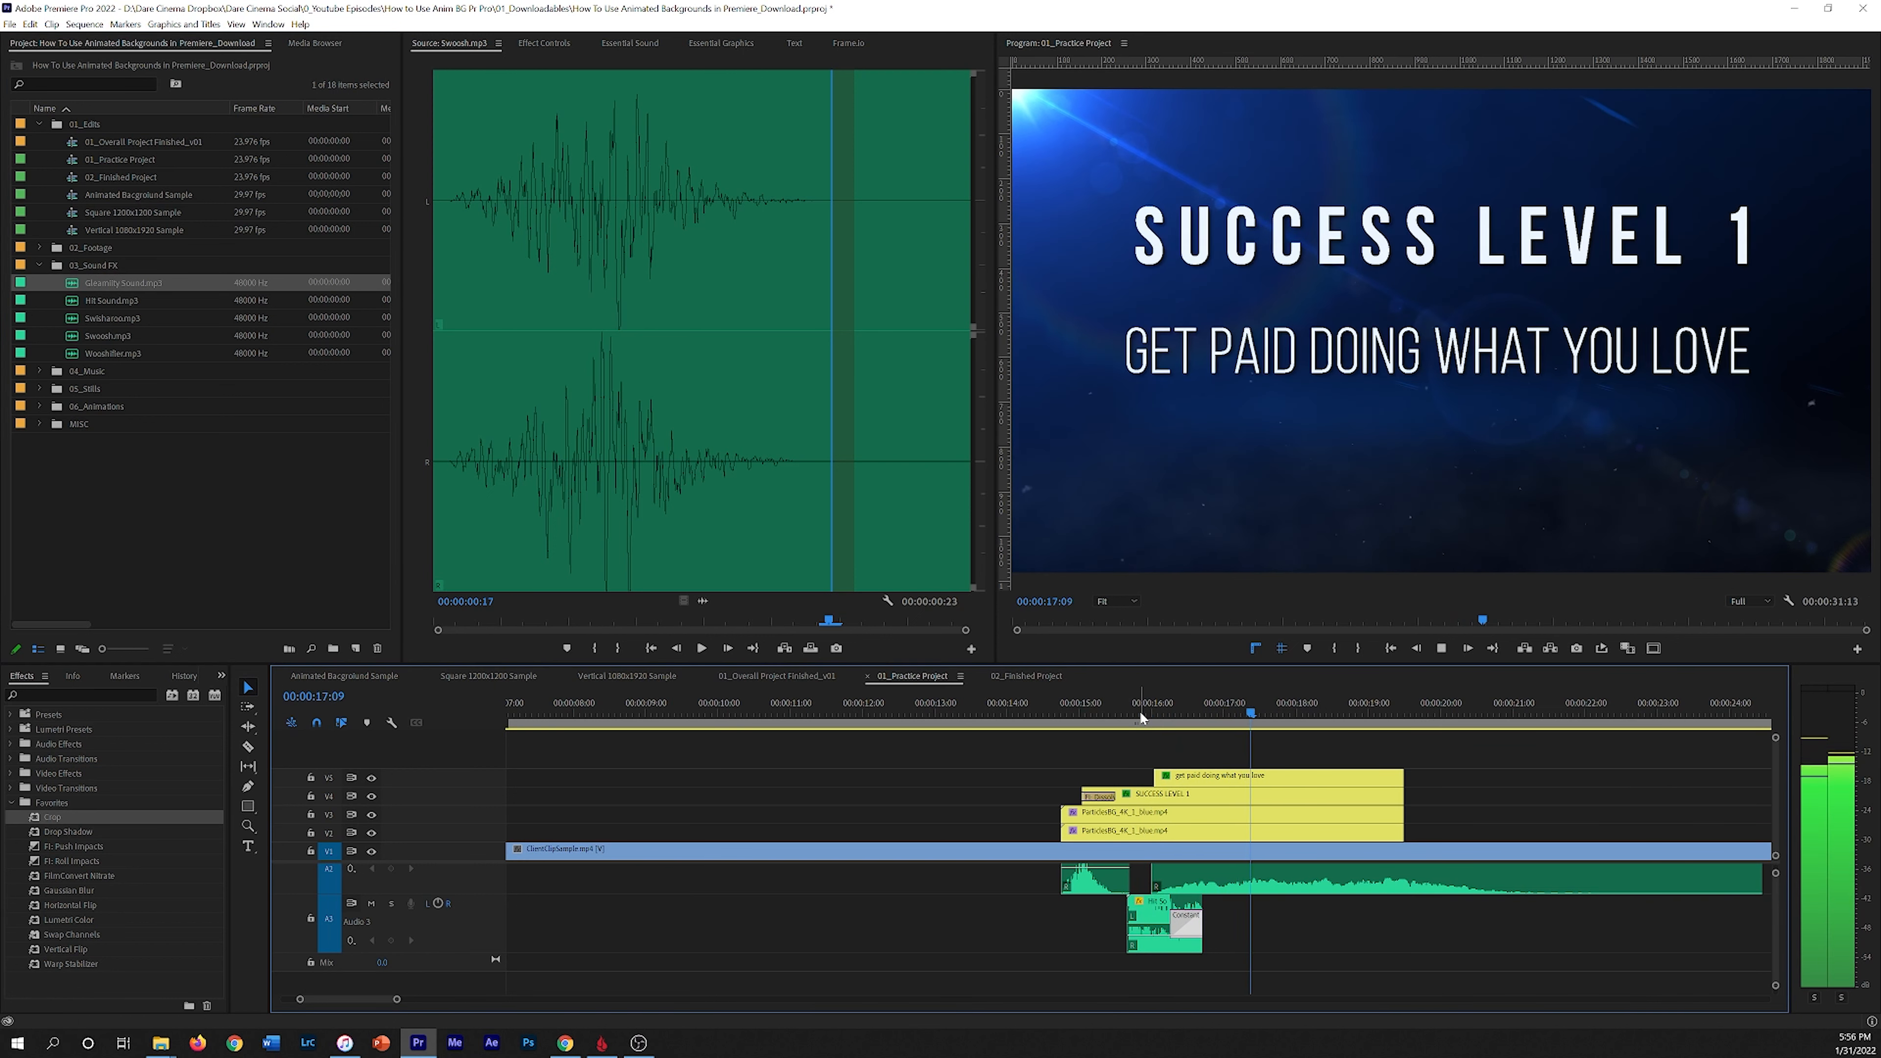
key(space)
Step: Trim the Glowing Sound clip to end about 00:00:17:20, apply default audio fades, and play it back
drag(1760, 885, 1285, 882)
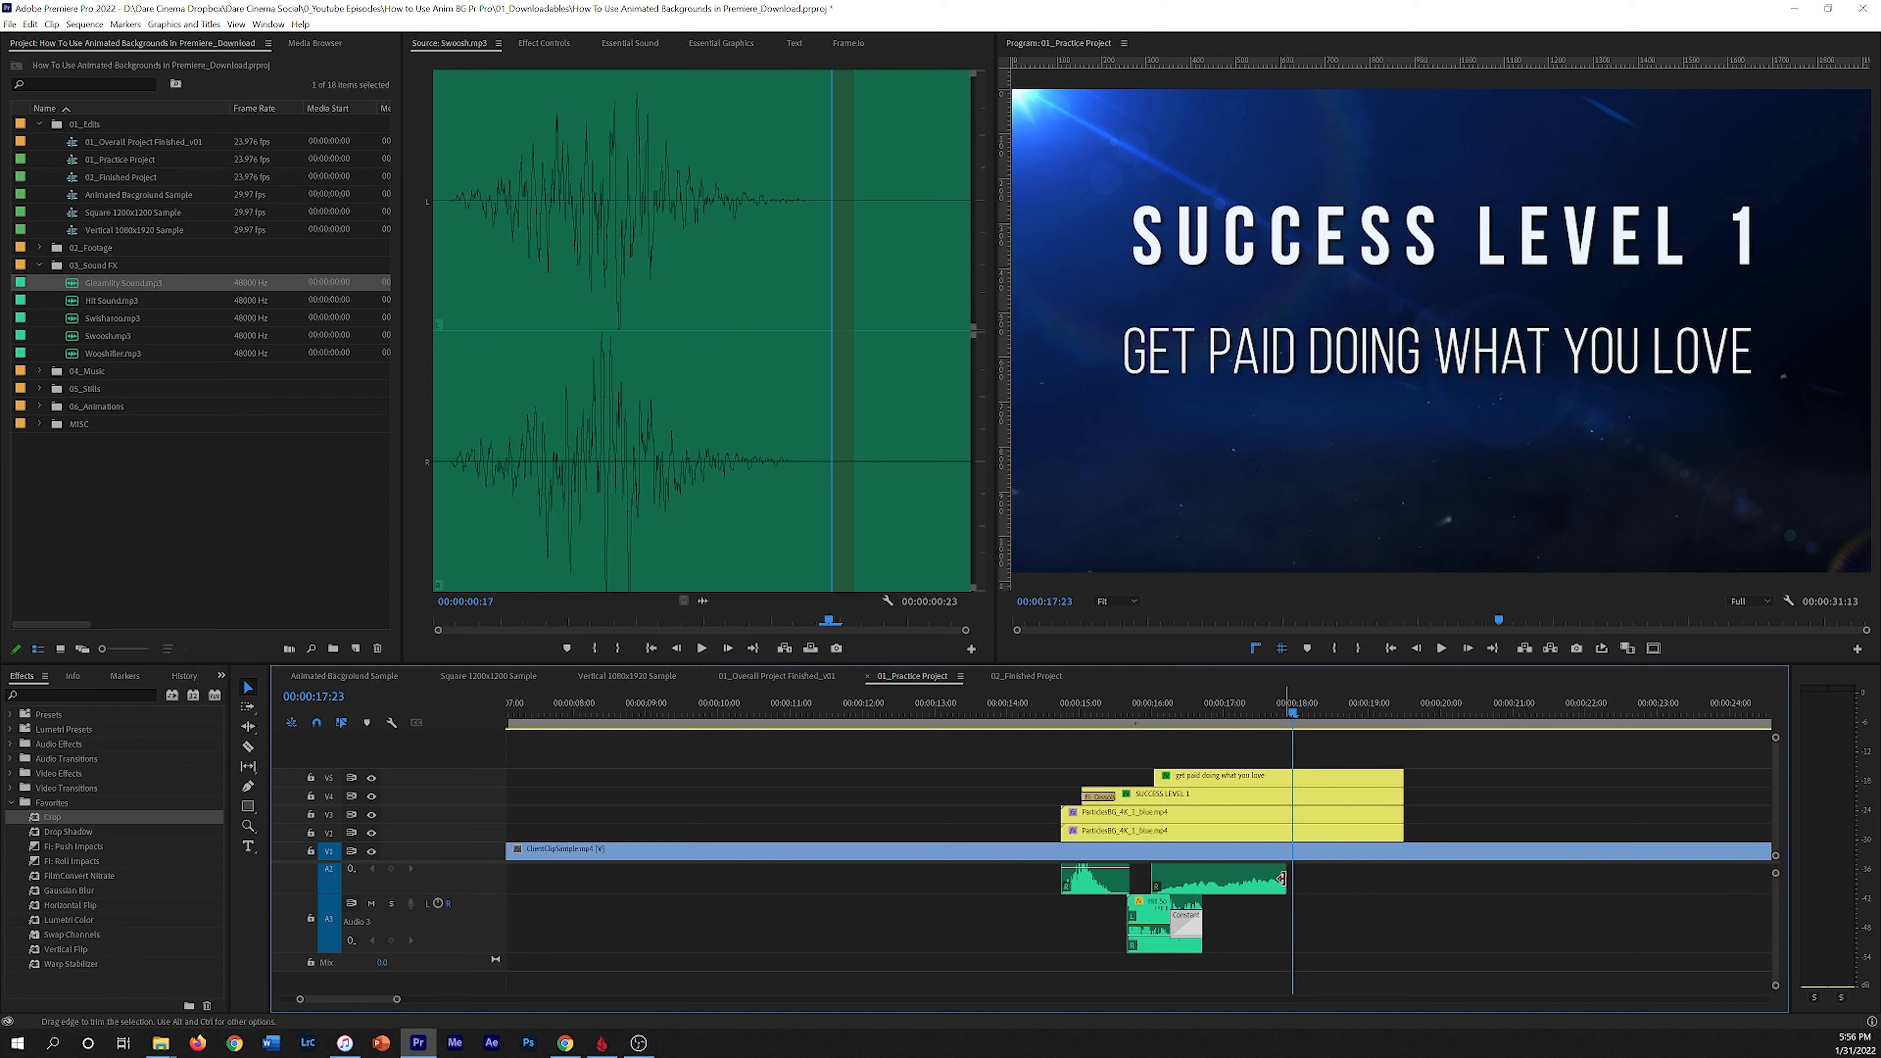
key(ctrl+shift+d)
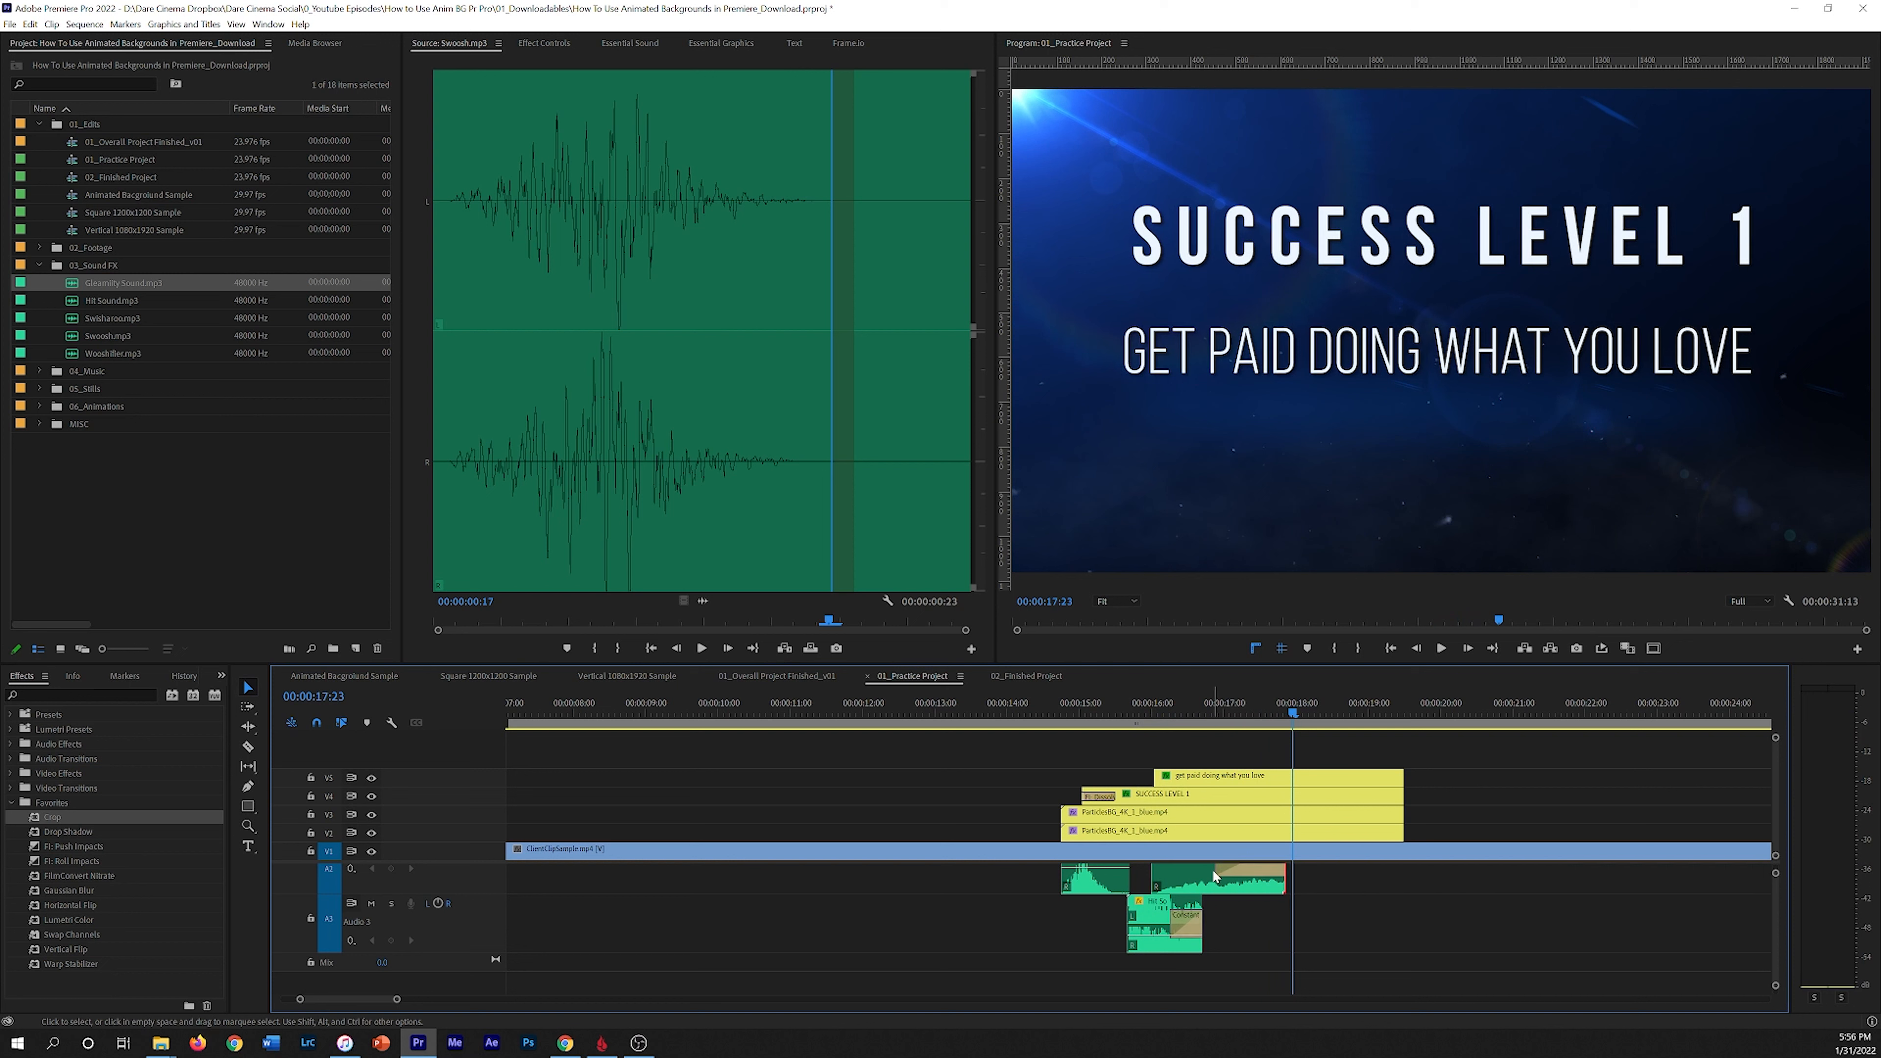
drag(1216, 869, 1254, 870)
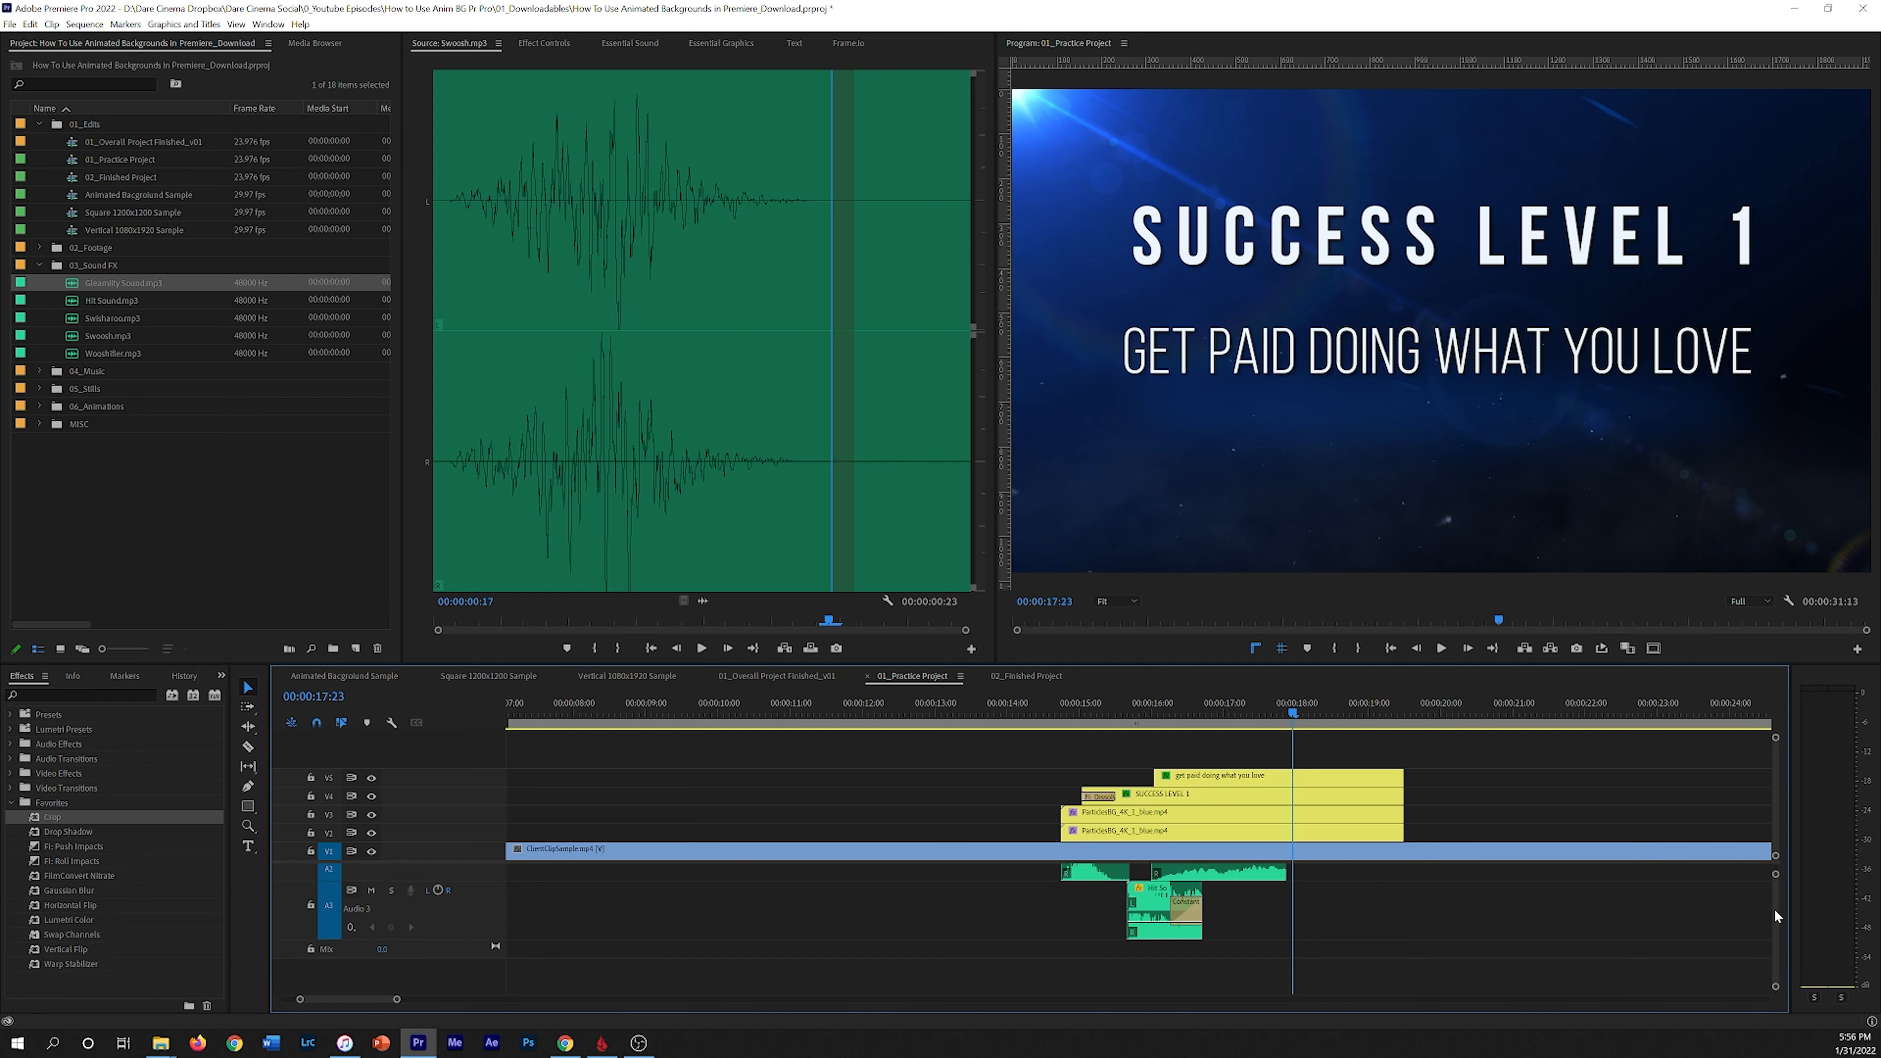
scroll(1773, 906, up, 2)
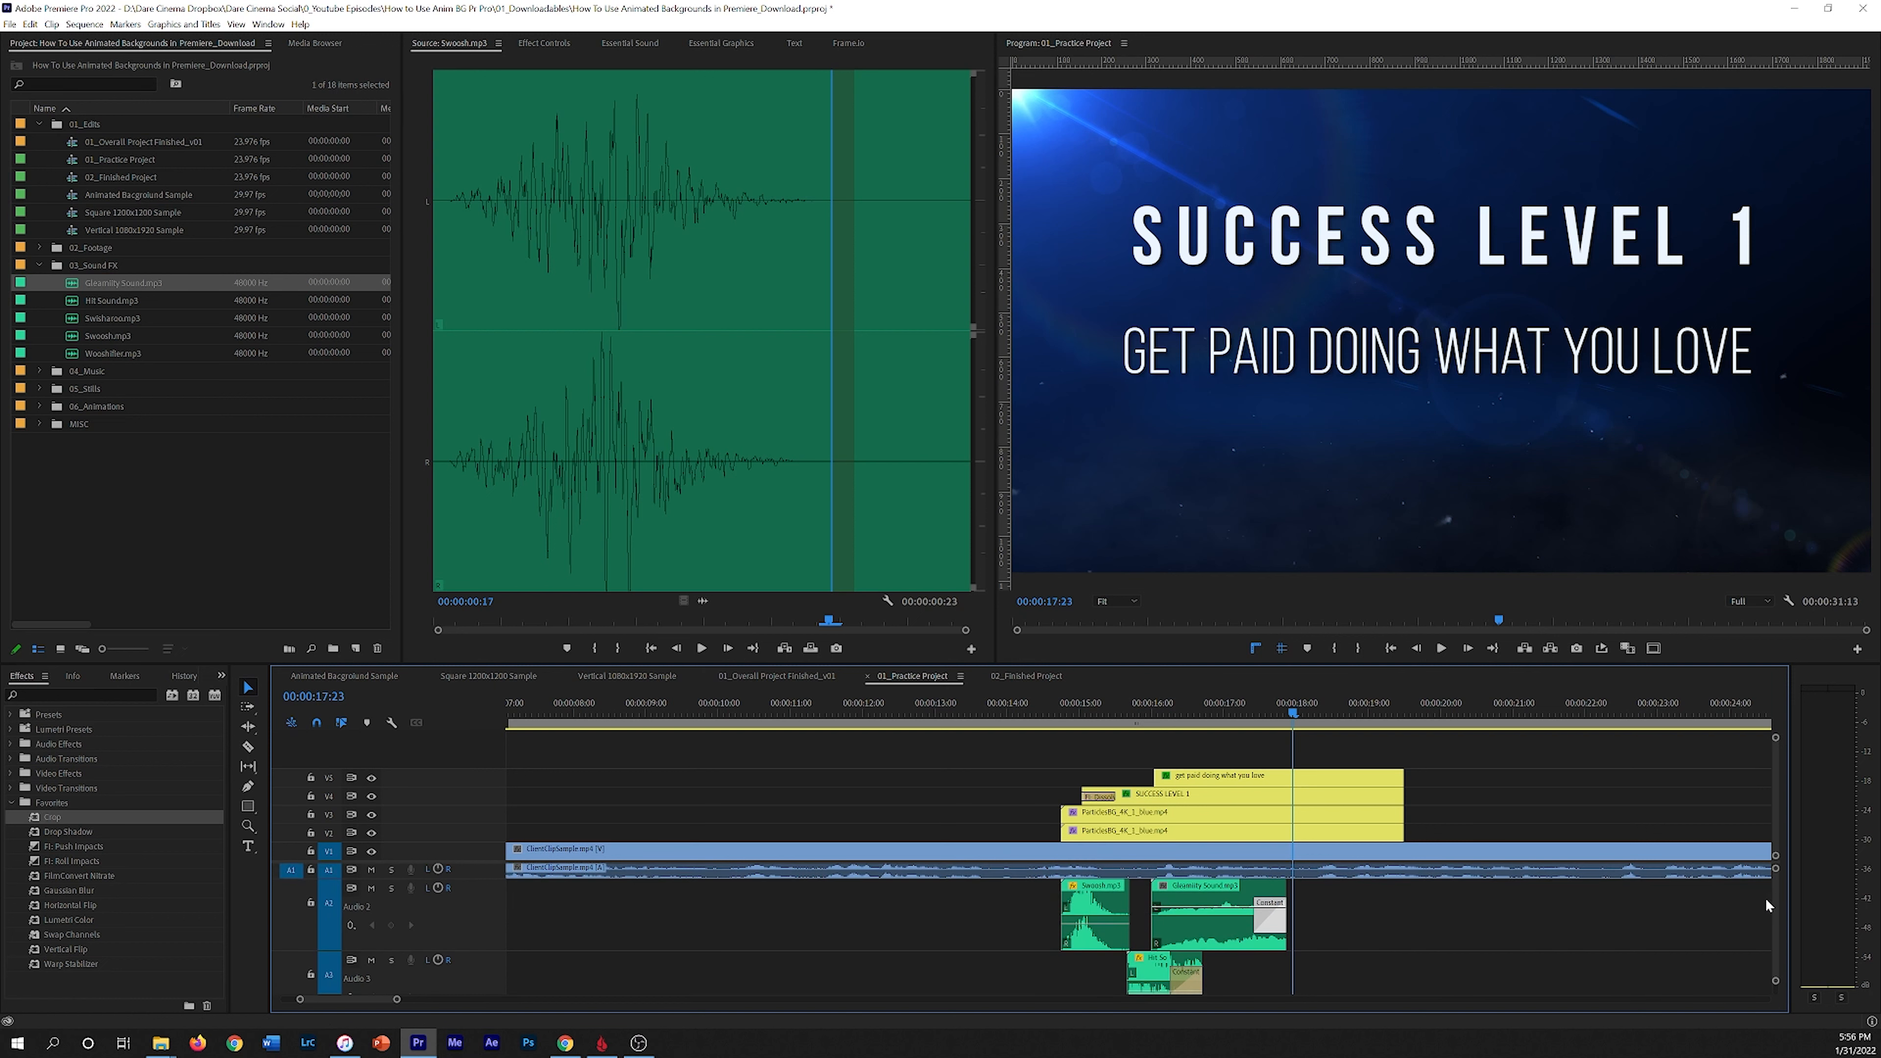
click(1231, 919)
click(1127, 711)
key(space)
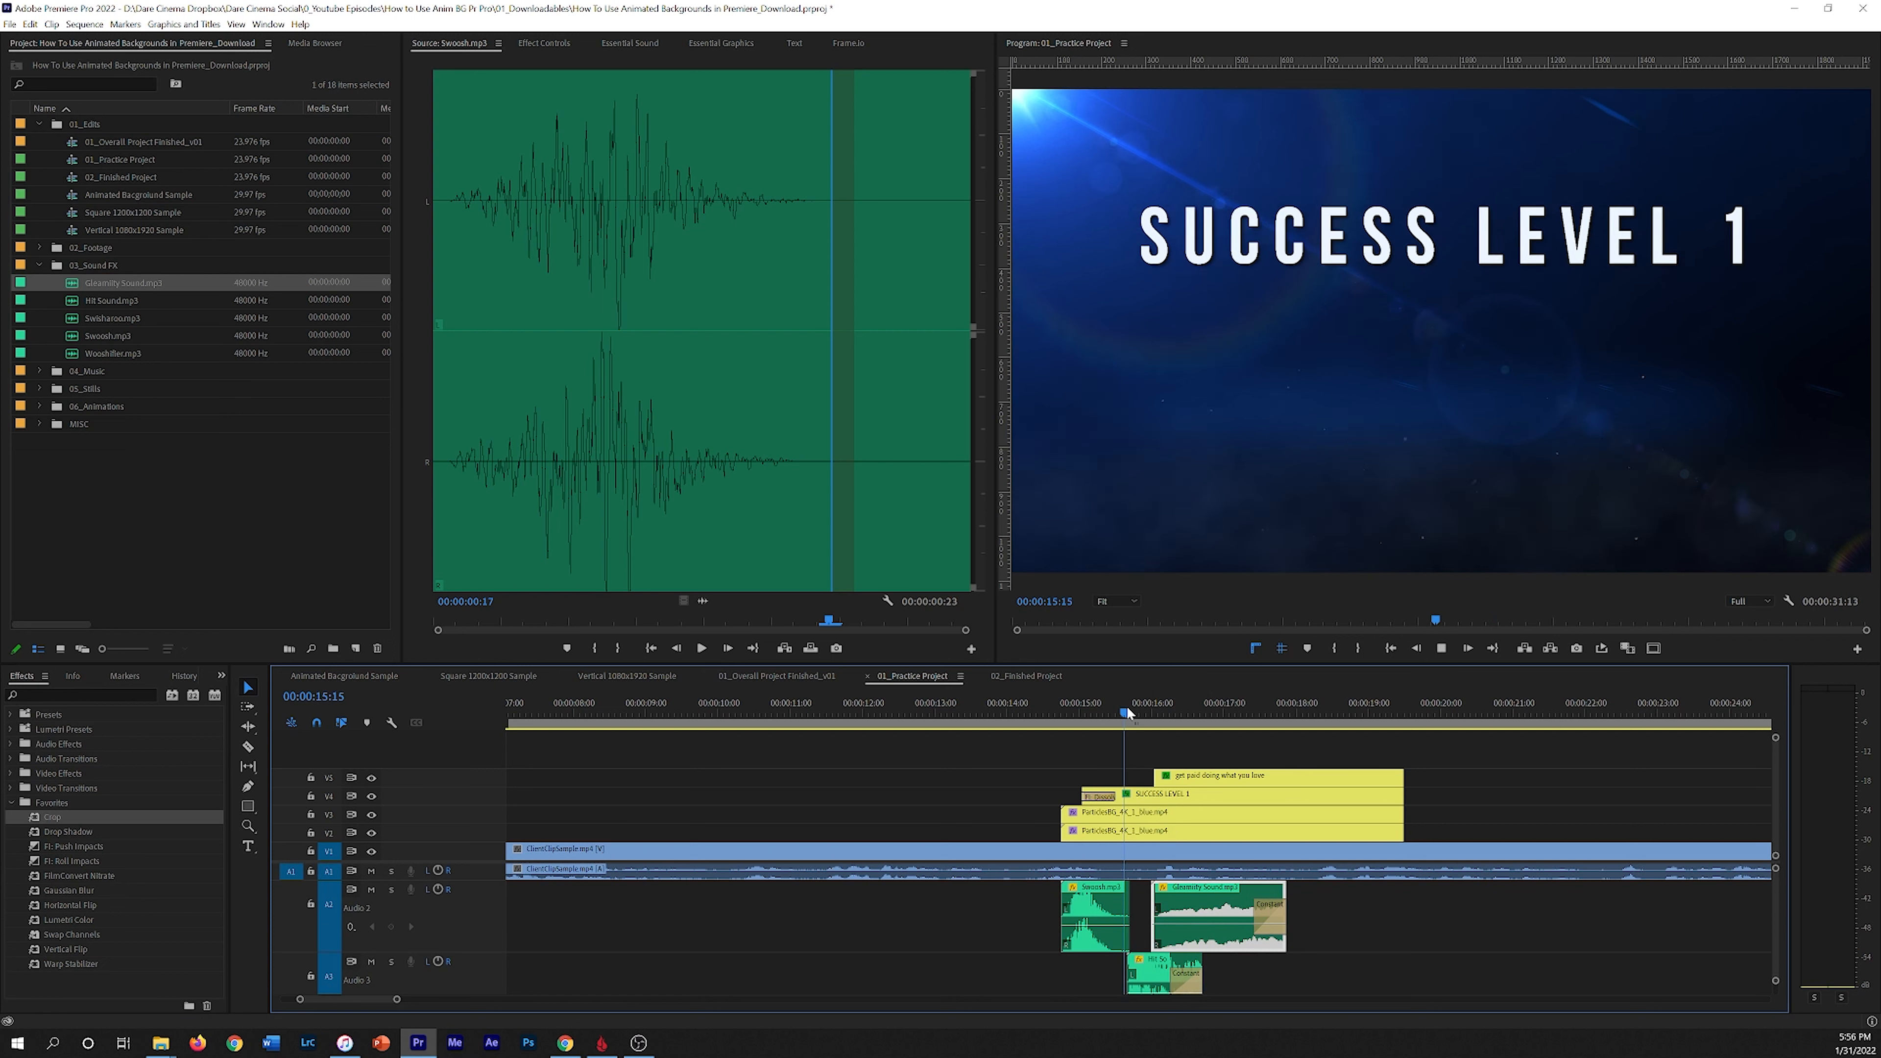
key(space)
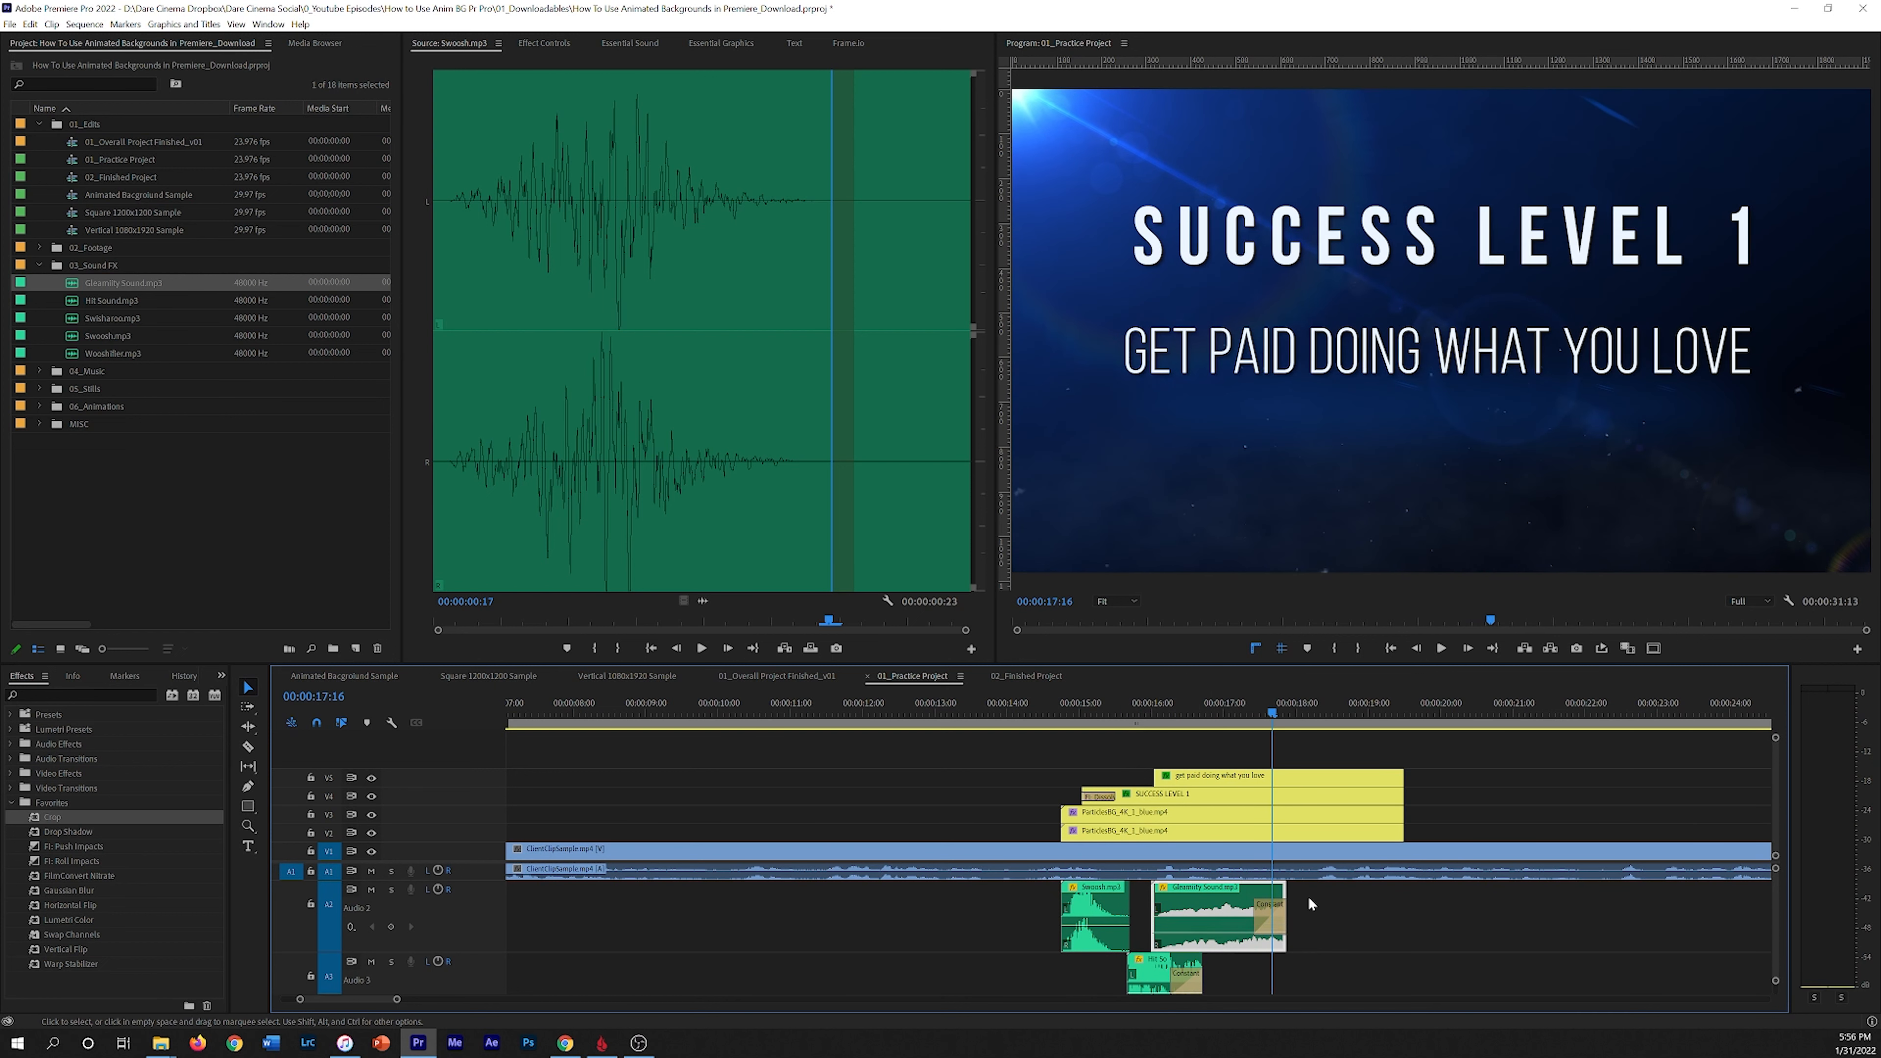
Step: Shorten the Glowing Sound clip further to end about 00:00:17:08 and play it back
drag(1285, 908, 1252, 909)
click(1132, 713)
key(space)
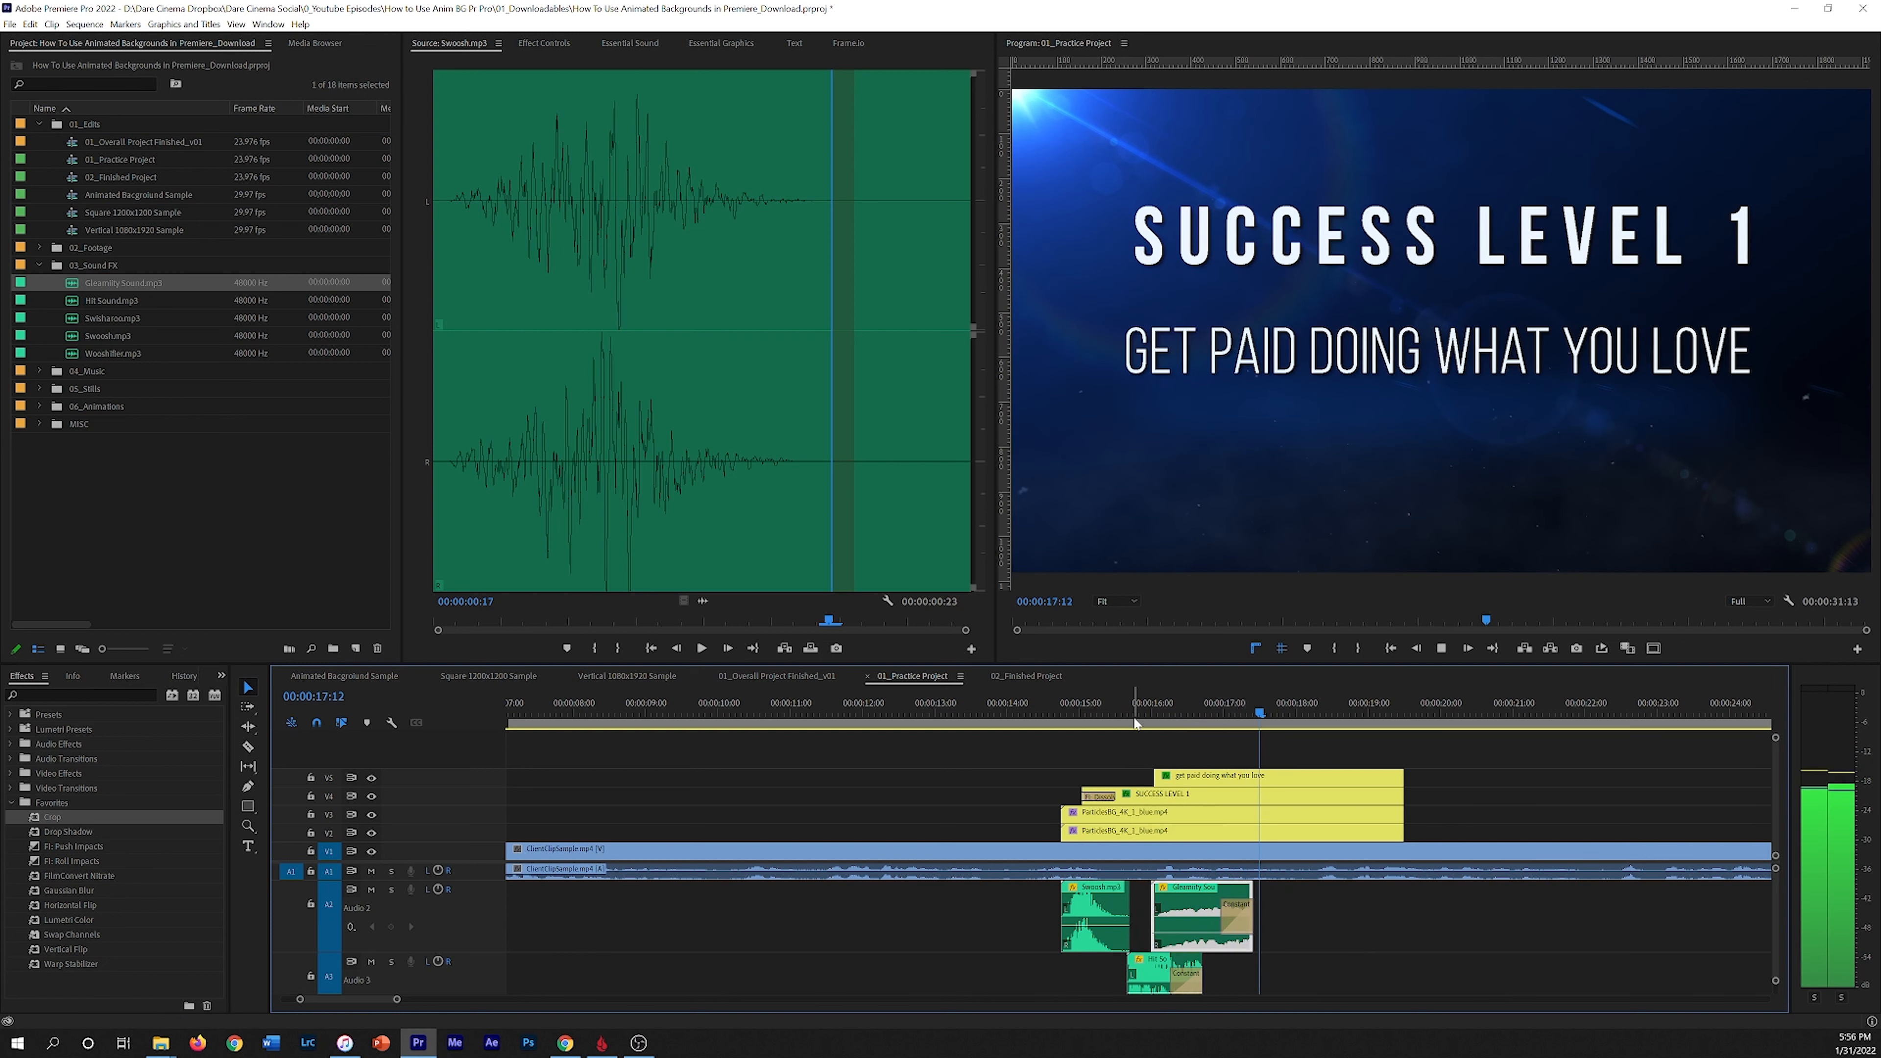
drag(1258, 712, 1055, 713)
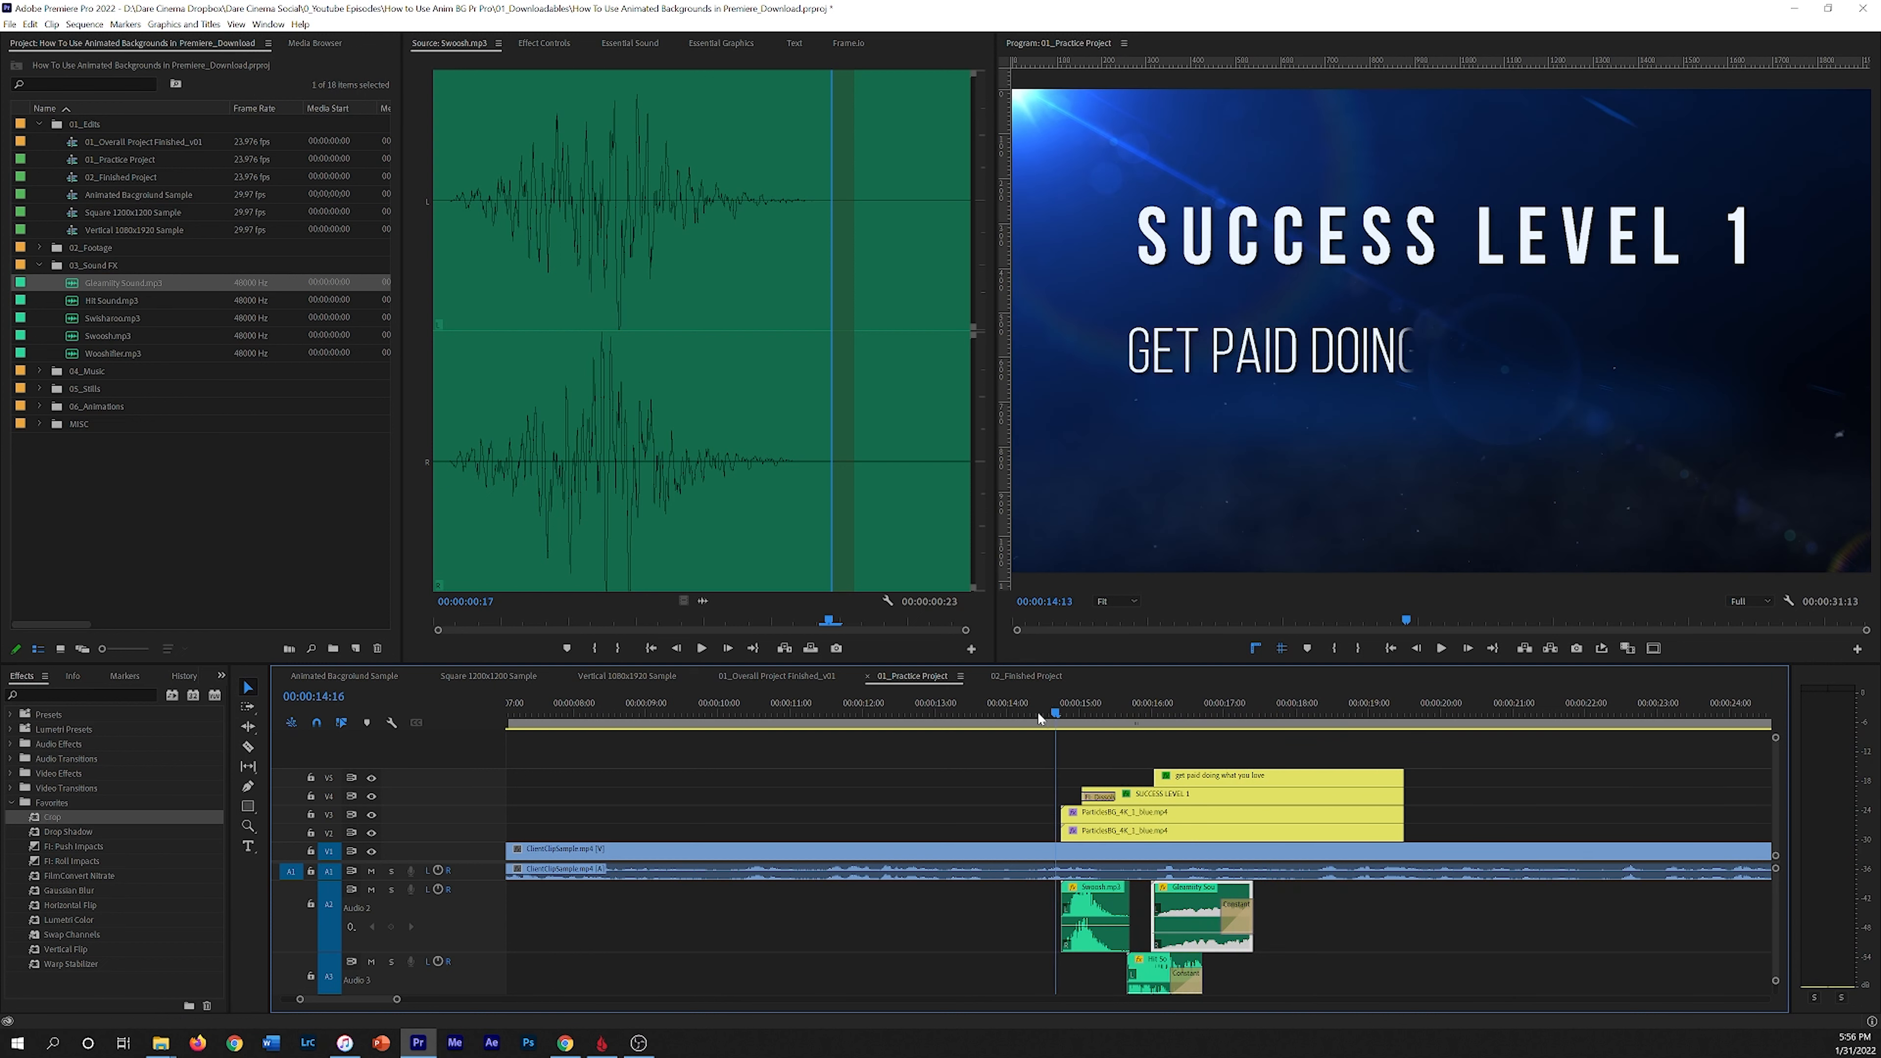
click(975, 708)
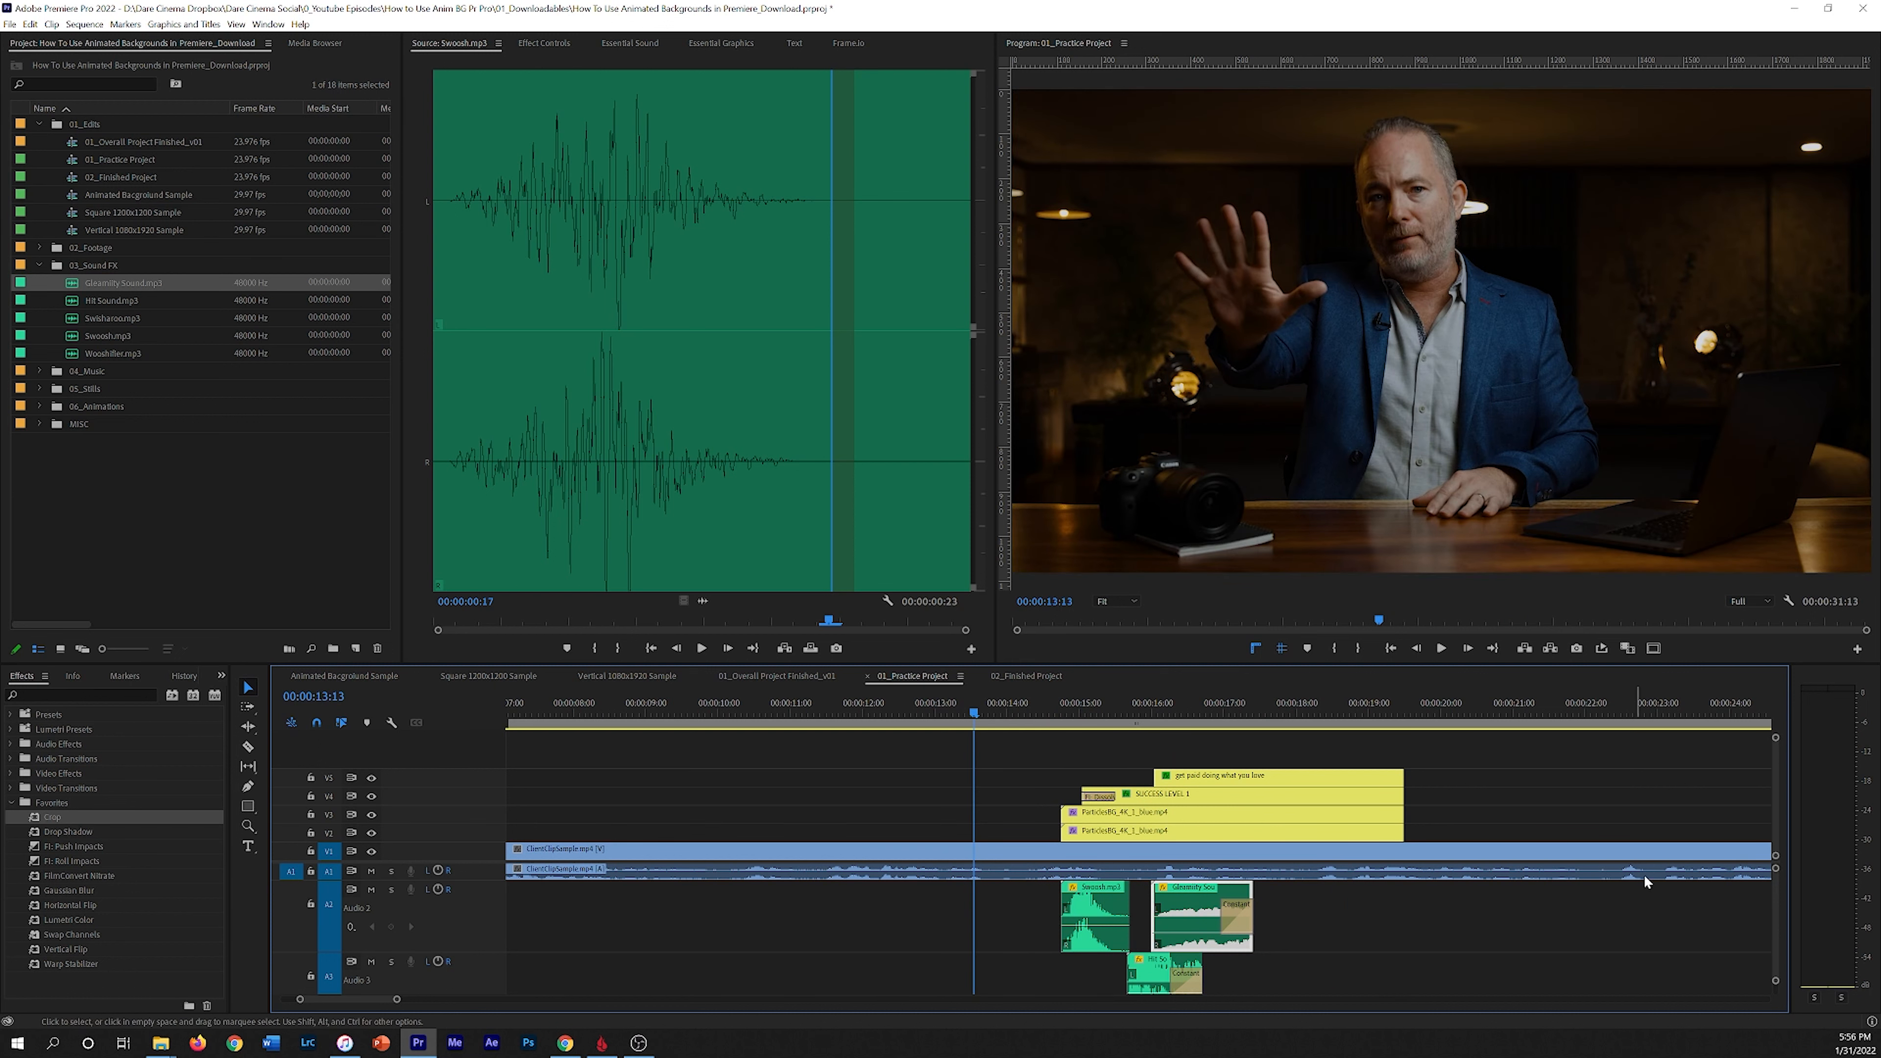
Step: Mute the two sound-effect audio tracks and play back the title without them
scroll(1774, 896, down, 3)
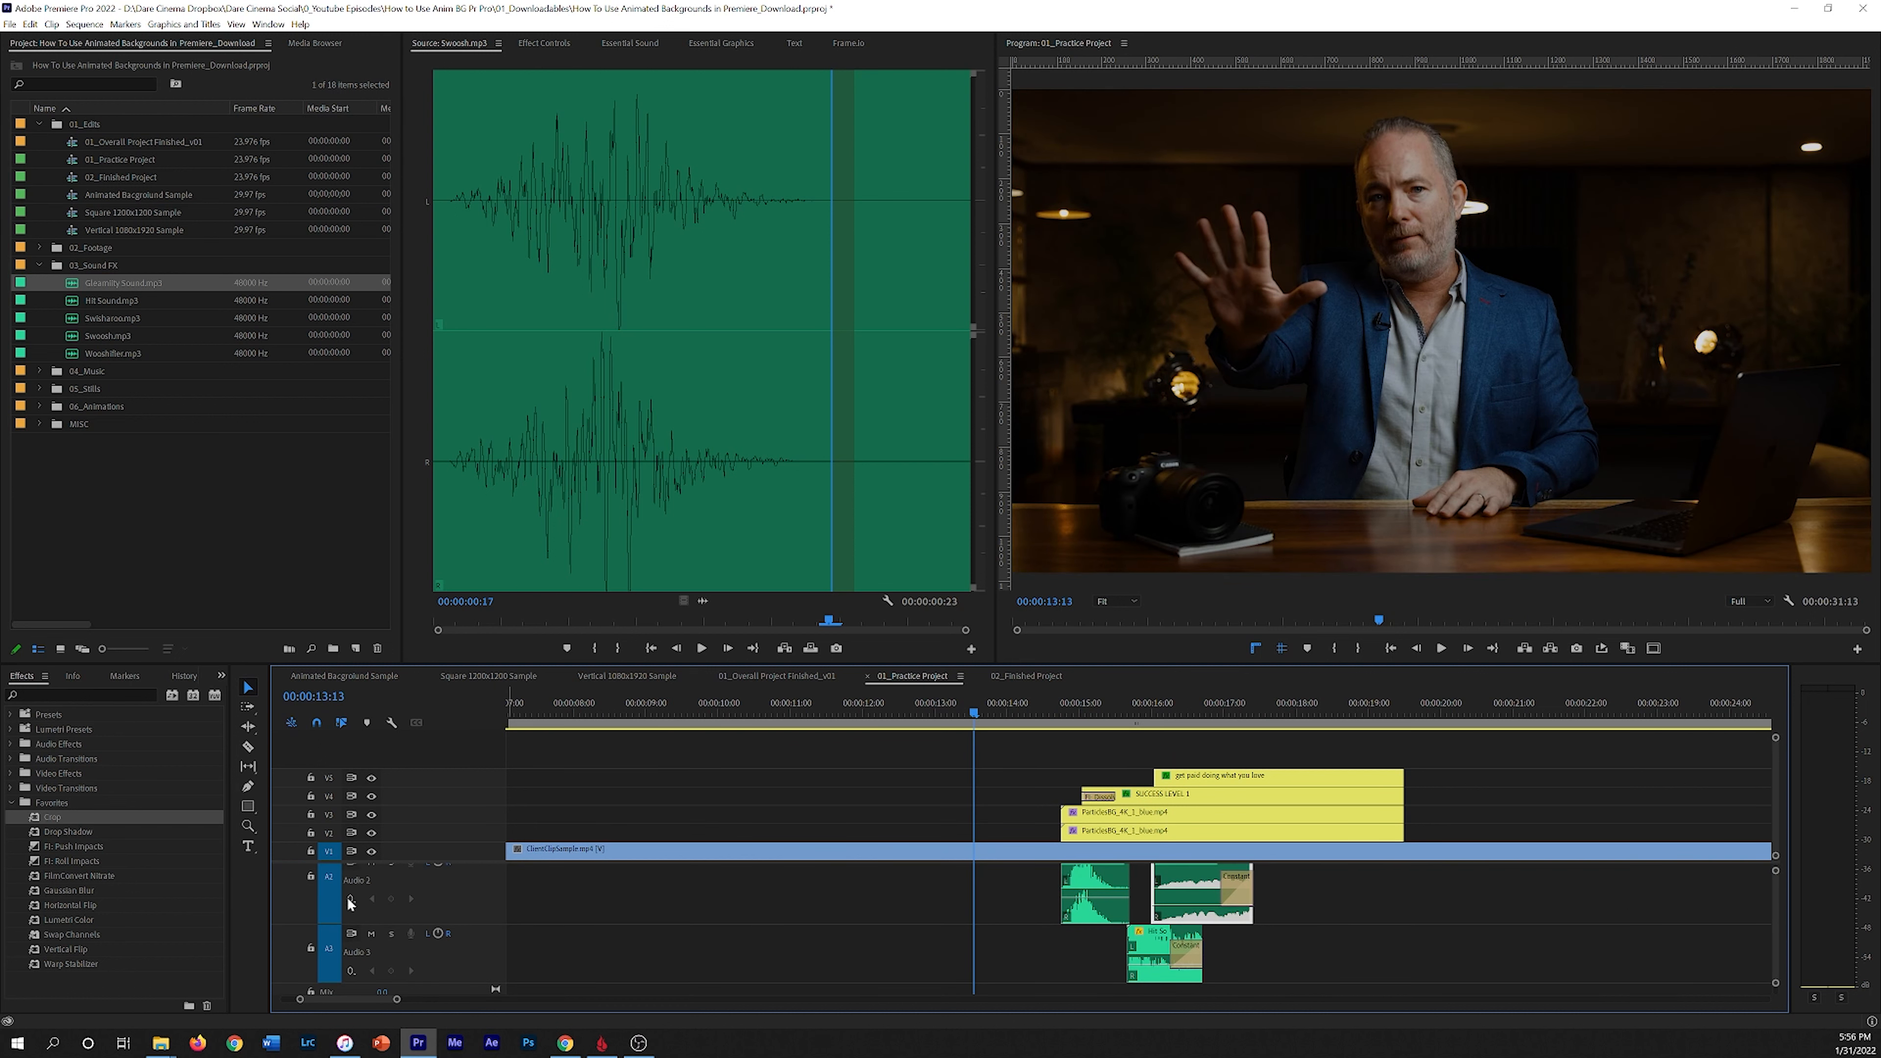
shift+scroll(485, 901, down, 6)
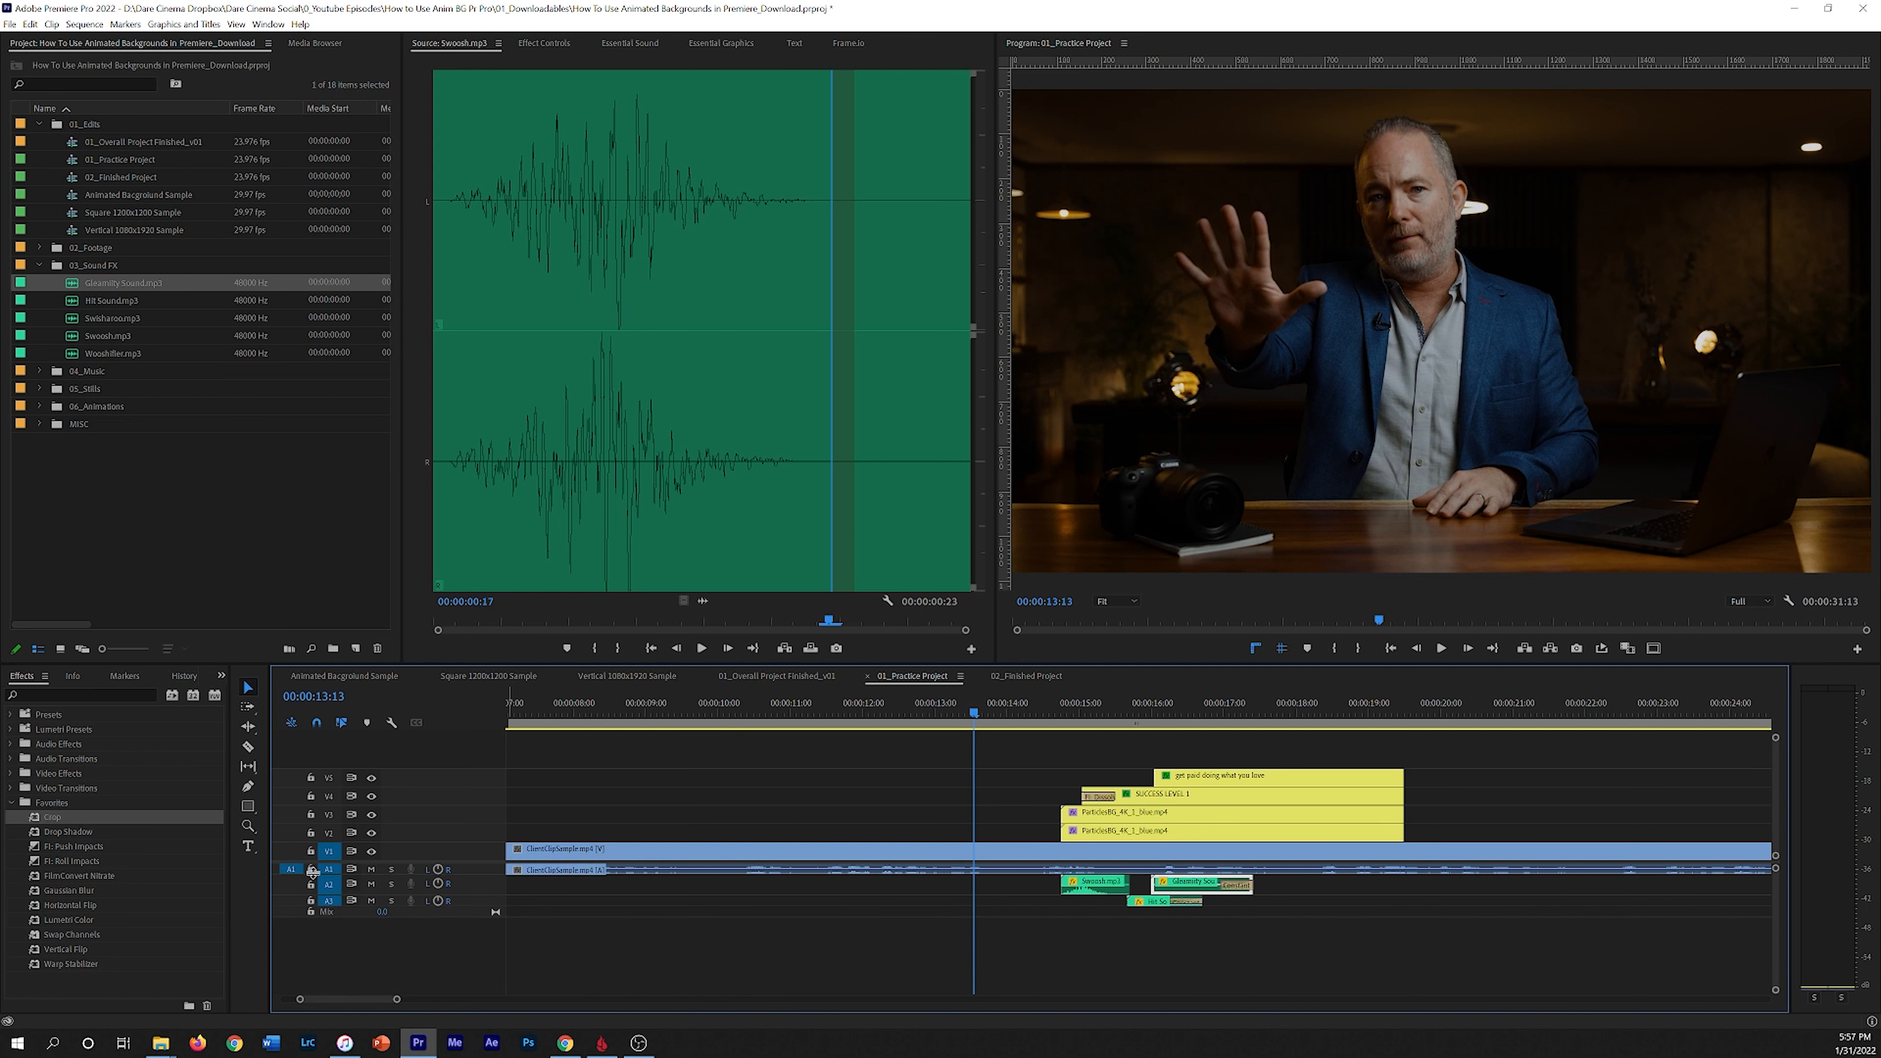
click(370, 884)
click(371, 901)
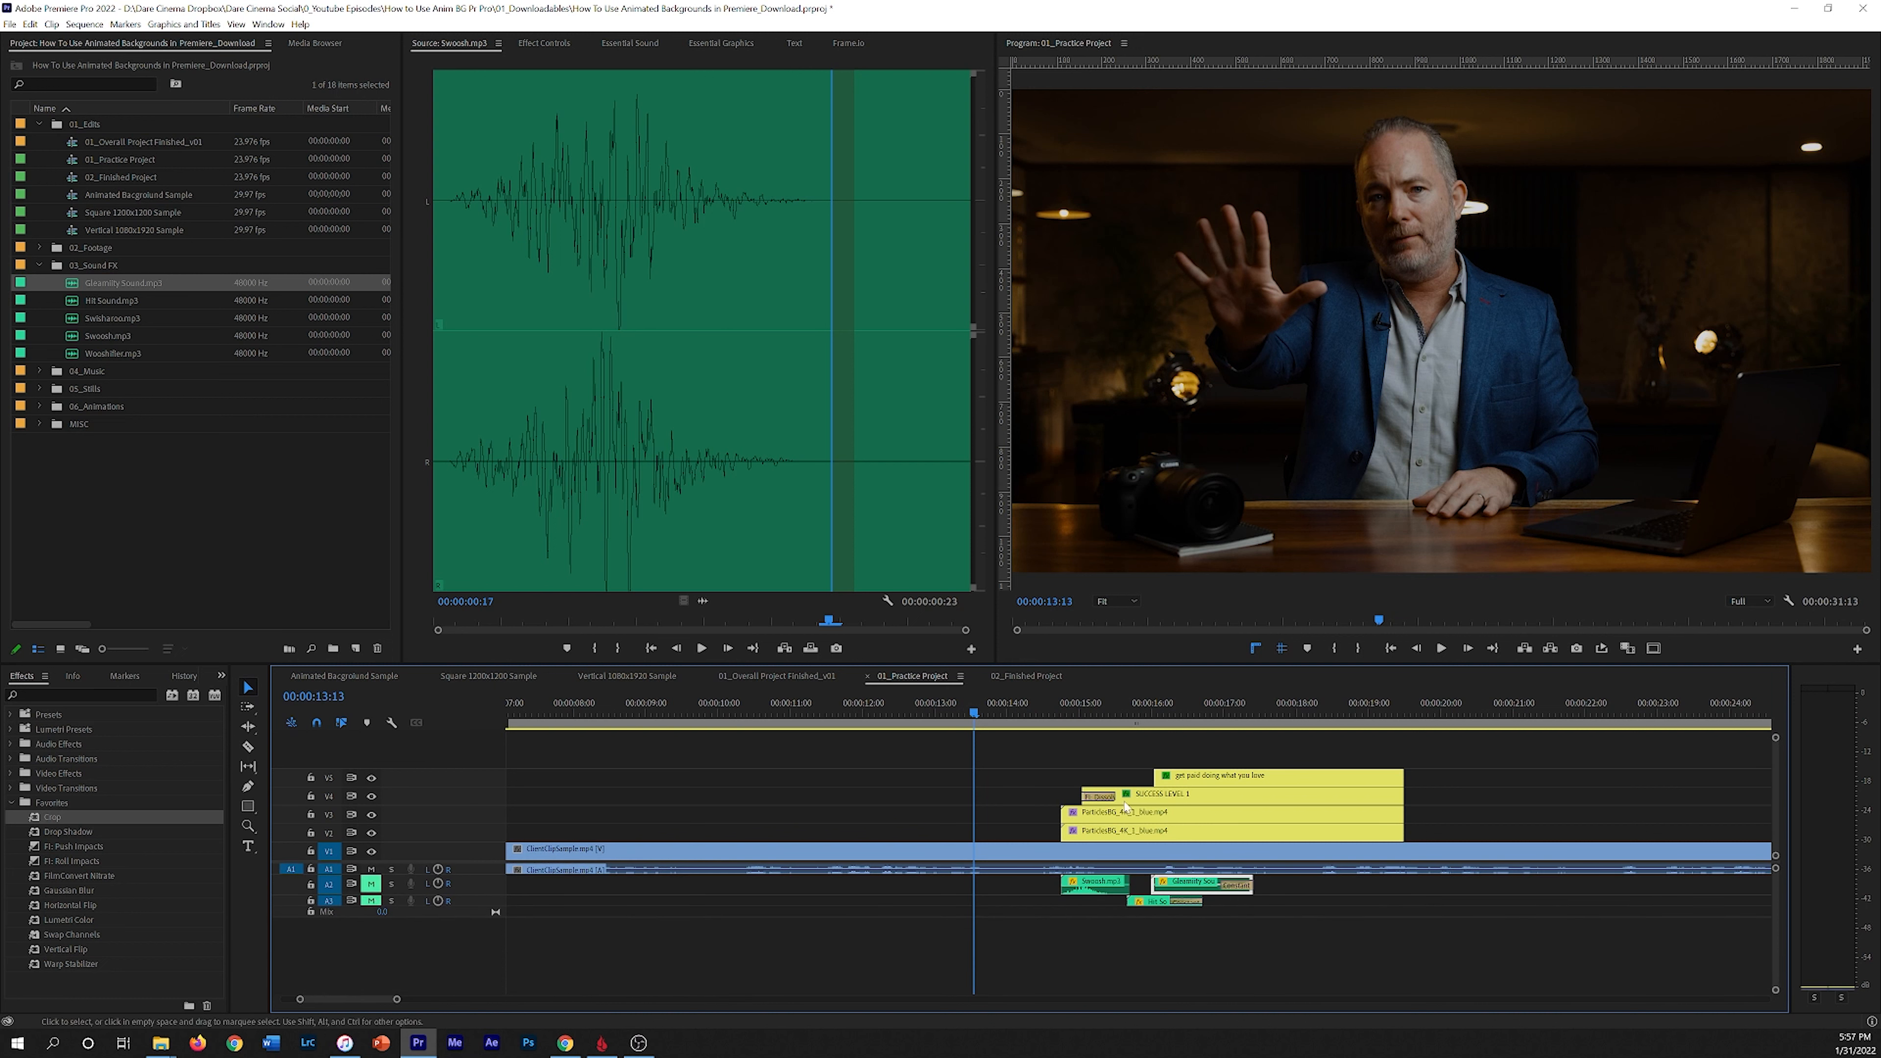
key(space)
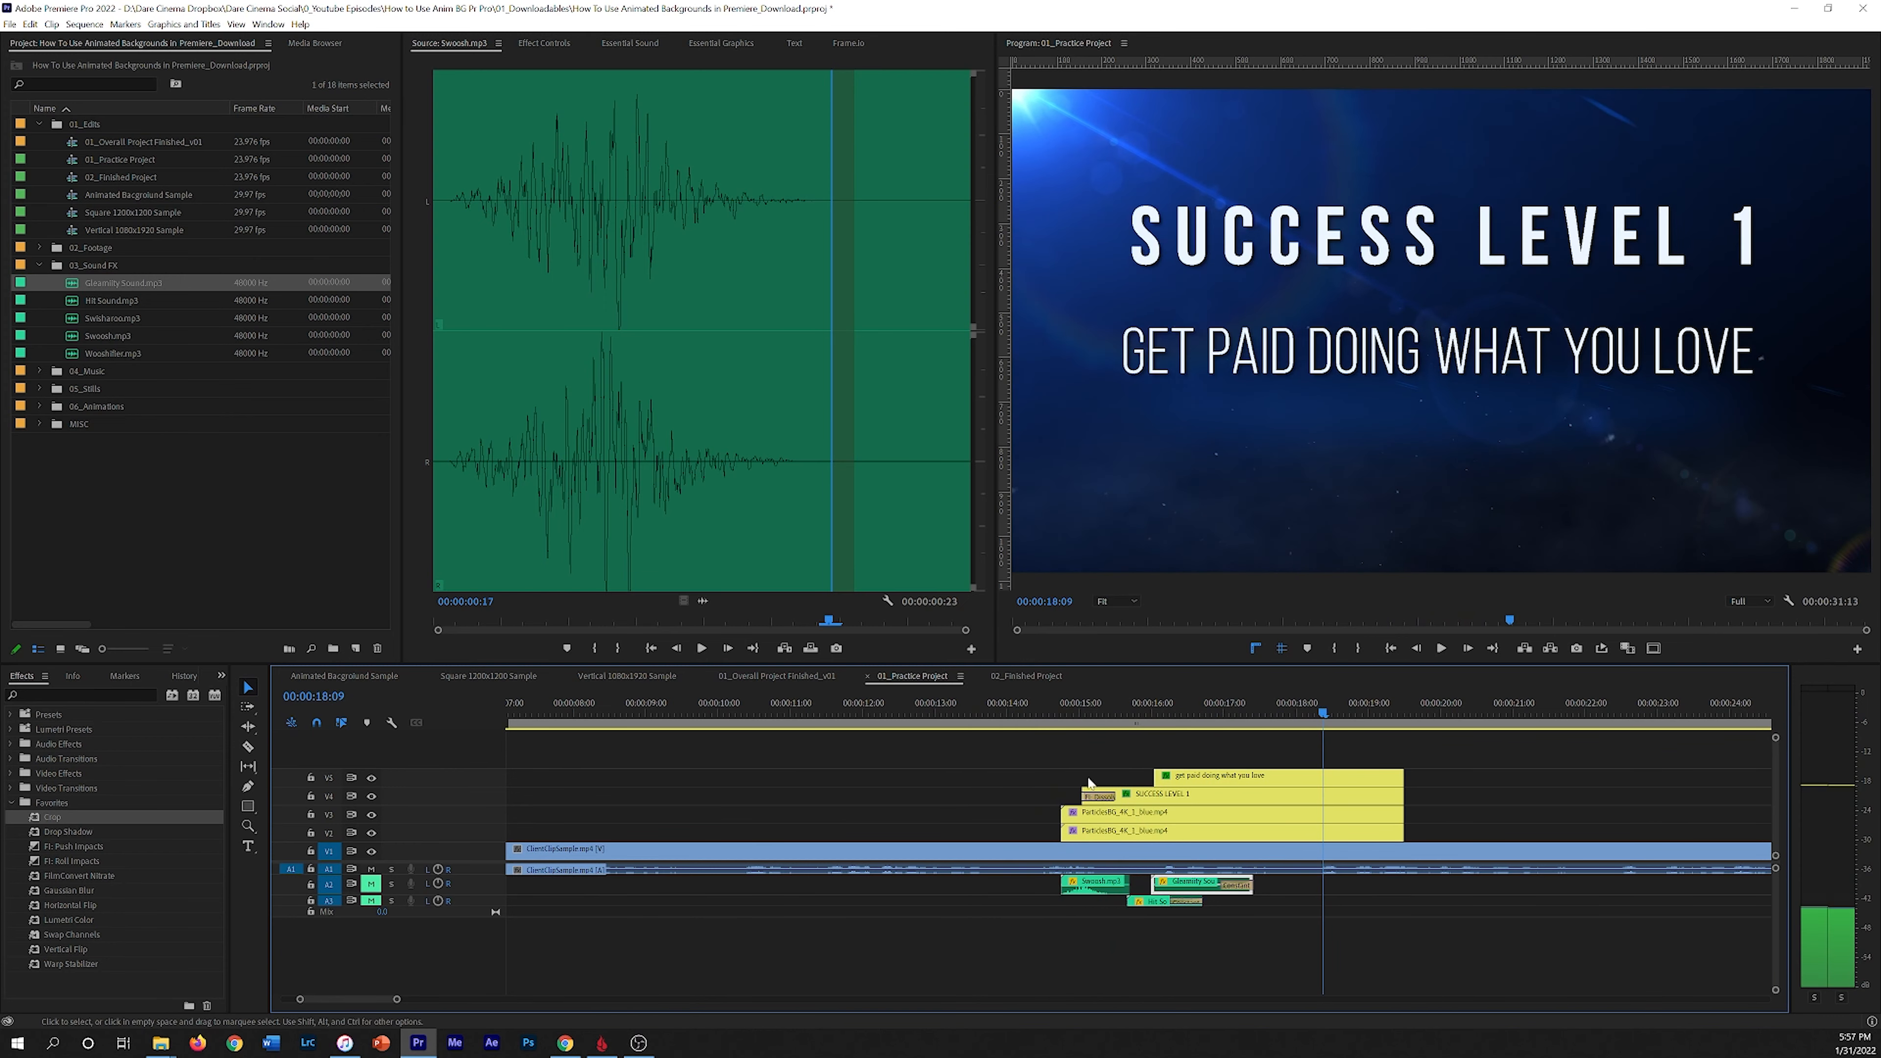
Step: Unmute the sound-effect tracks and play back the title reveal from about 00:00:13:13 with all sounds
click(1035, 702)
click(371, 885)
click(370, 901)
click(967, 702)
key(space)
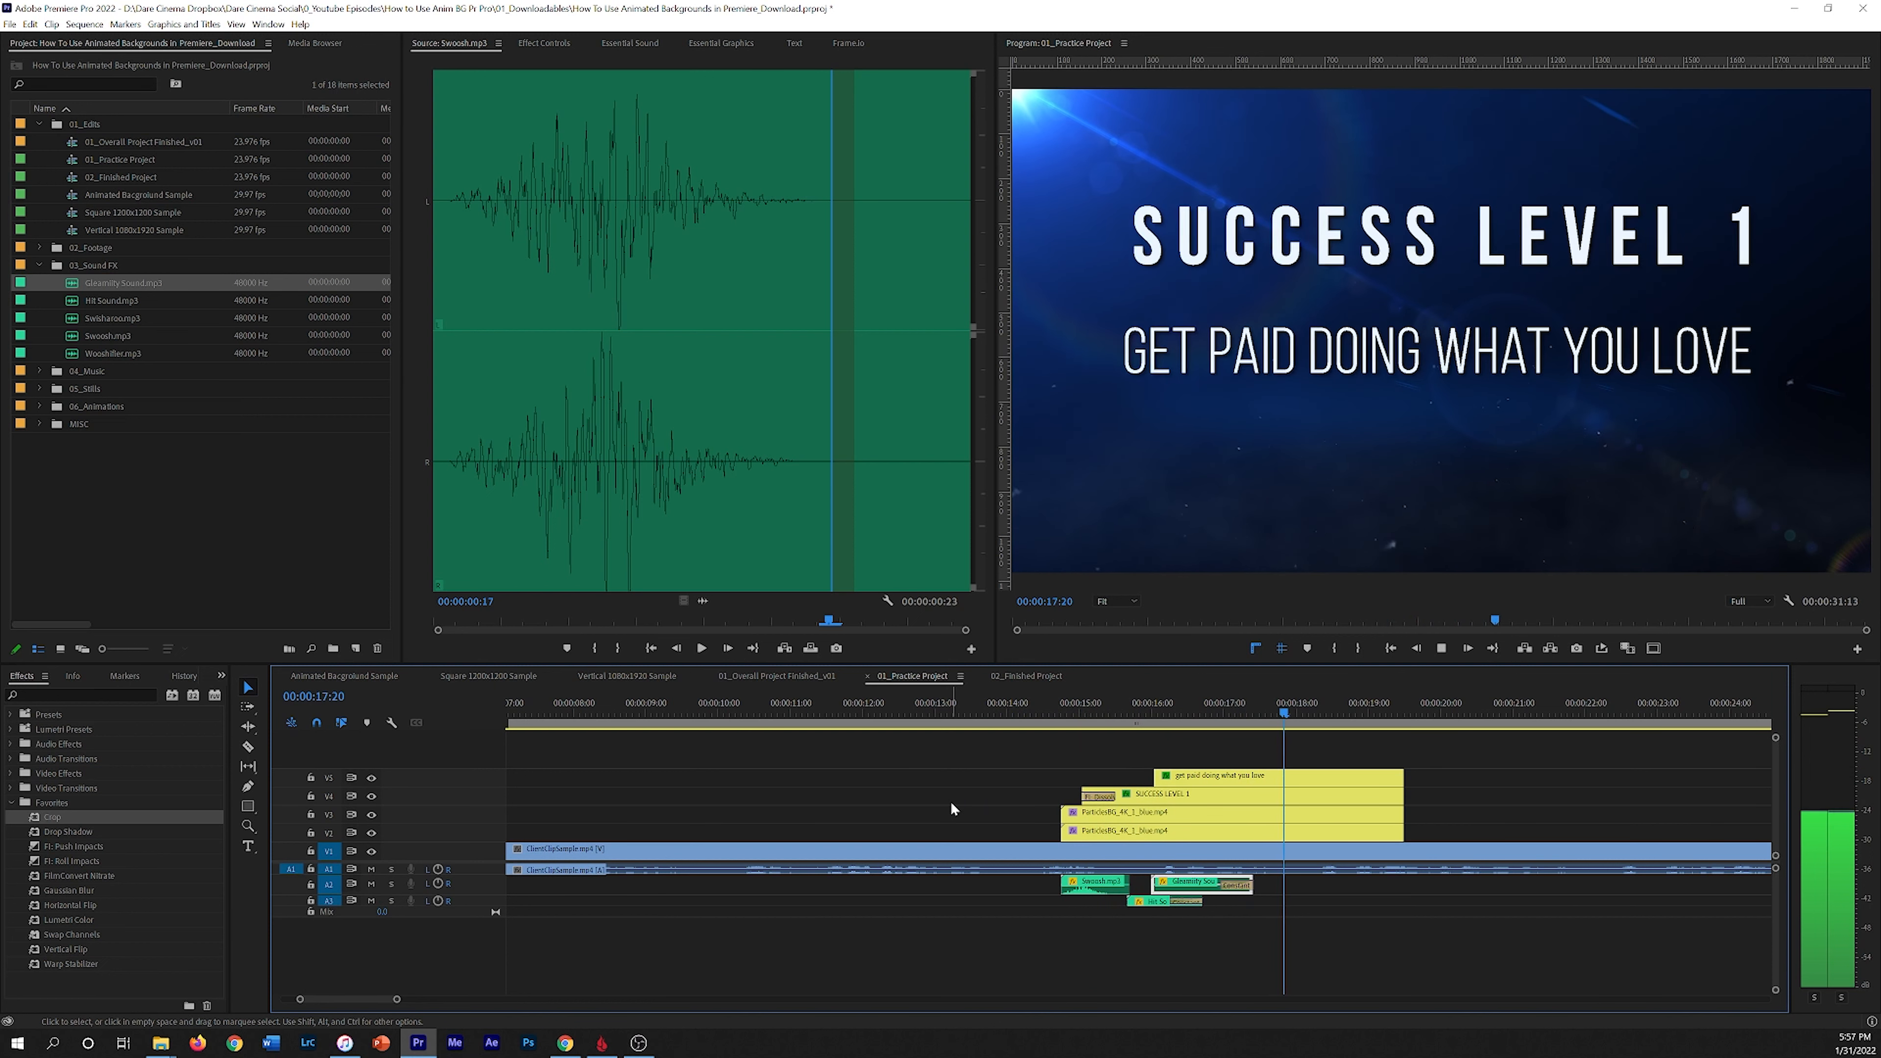
key(space)
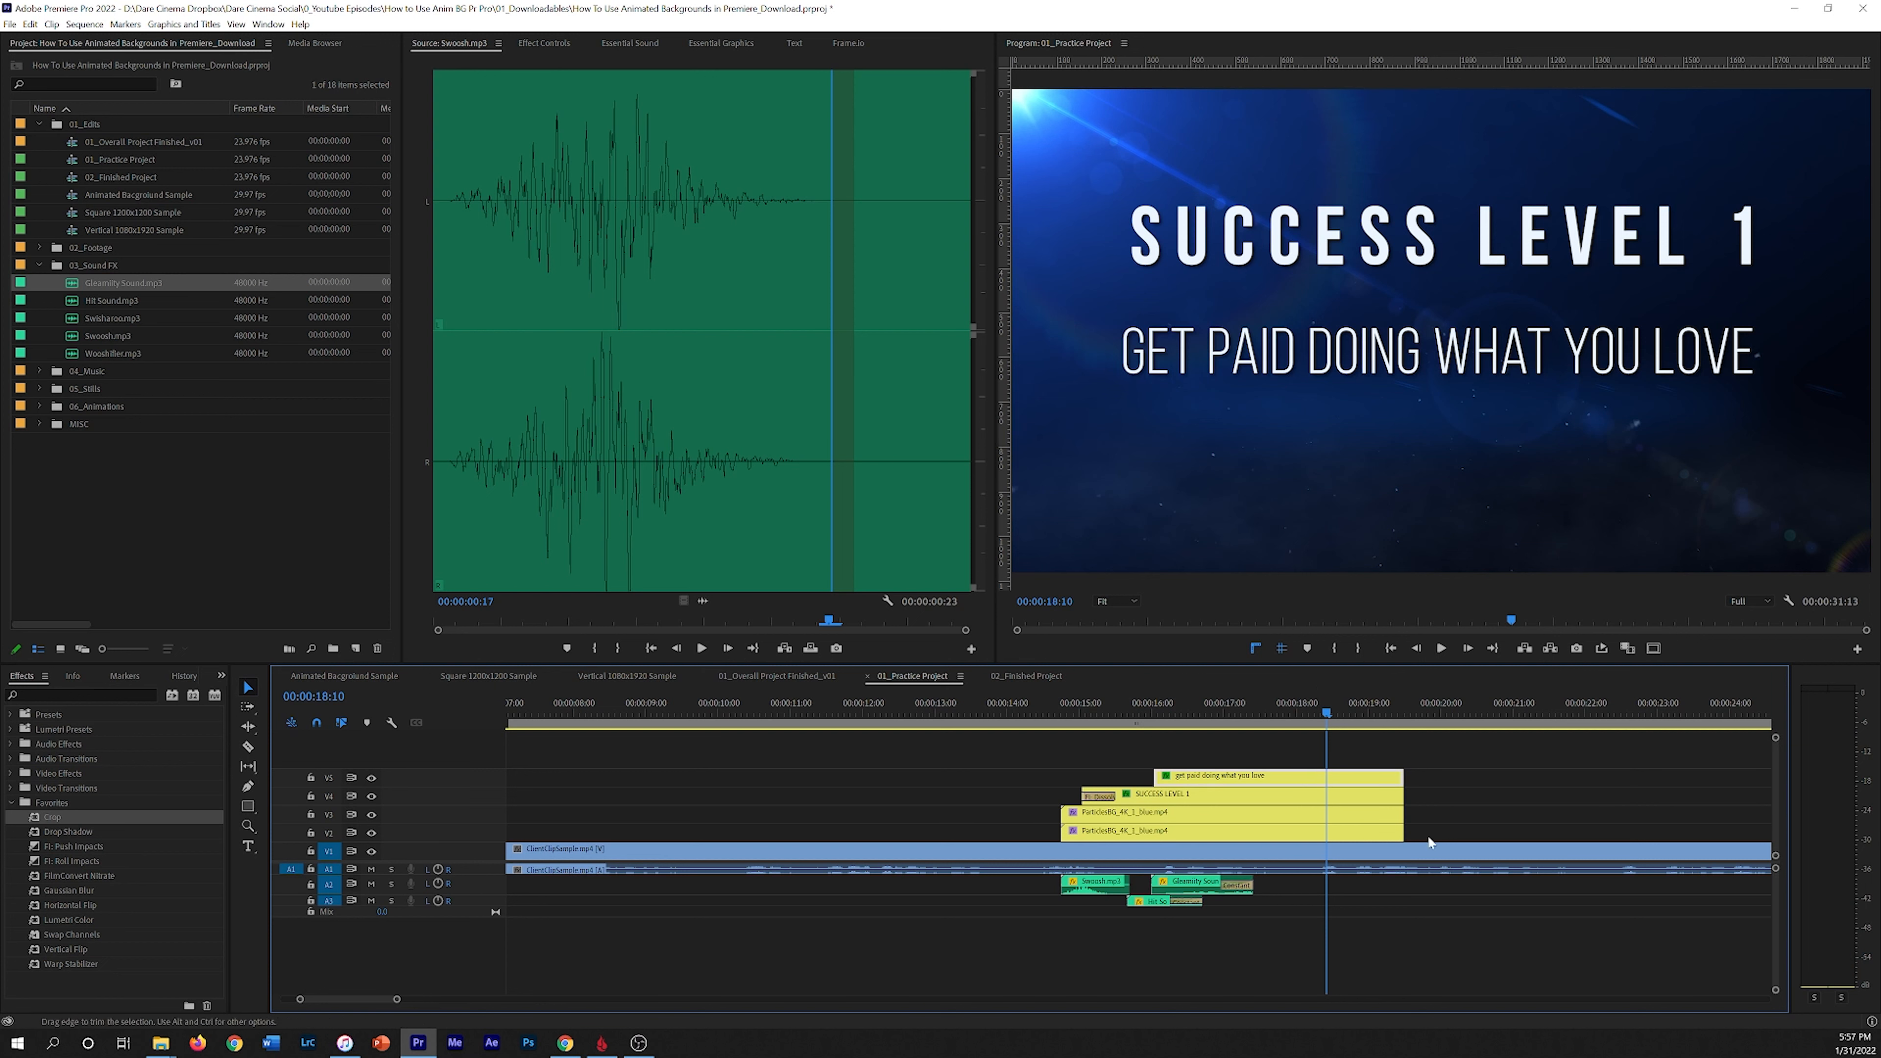
Step: Inspect the subtitle title's Effect Controls and Essential Graphics settings
click(544, 45)
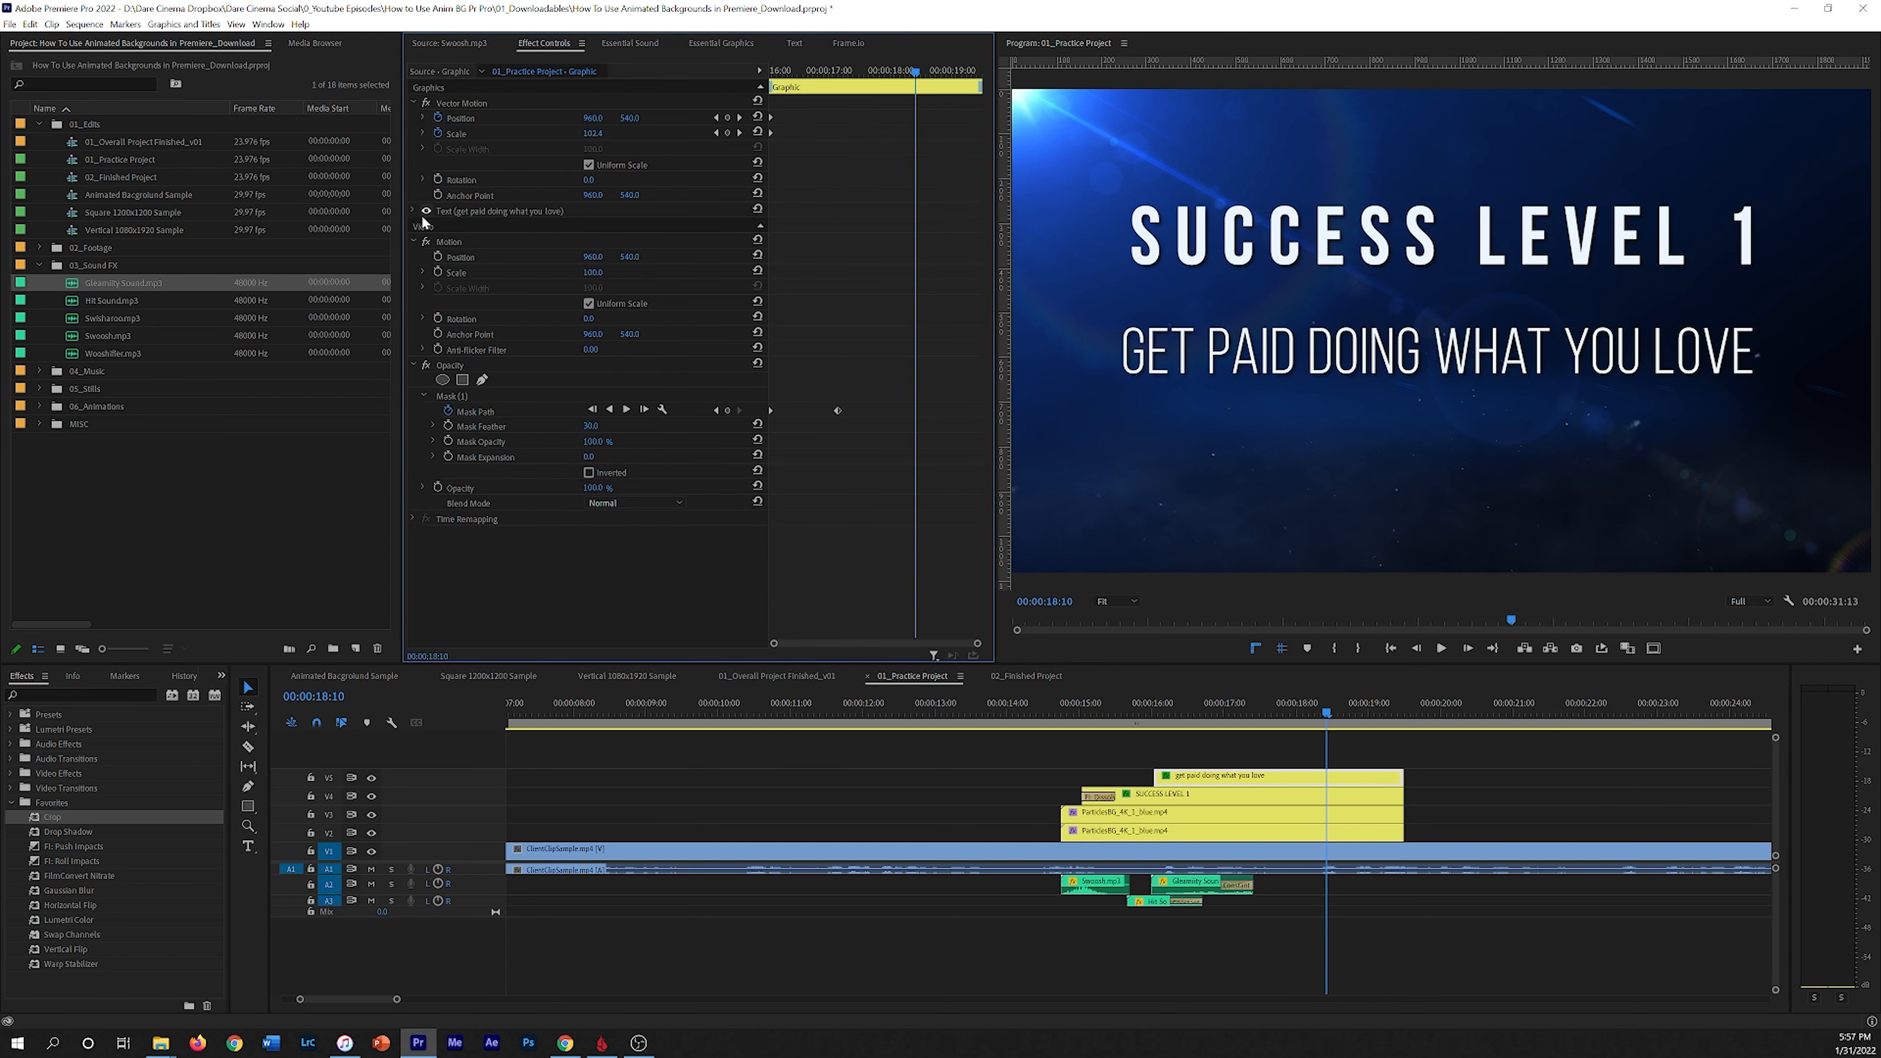
click(725, 44)
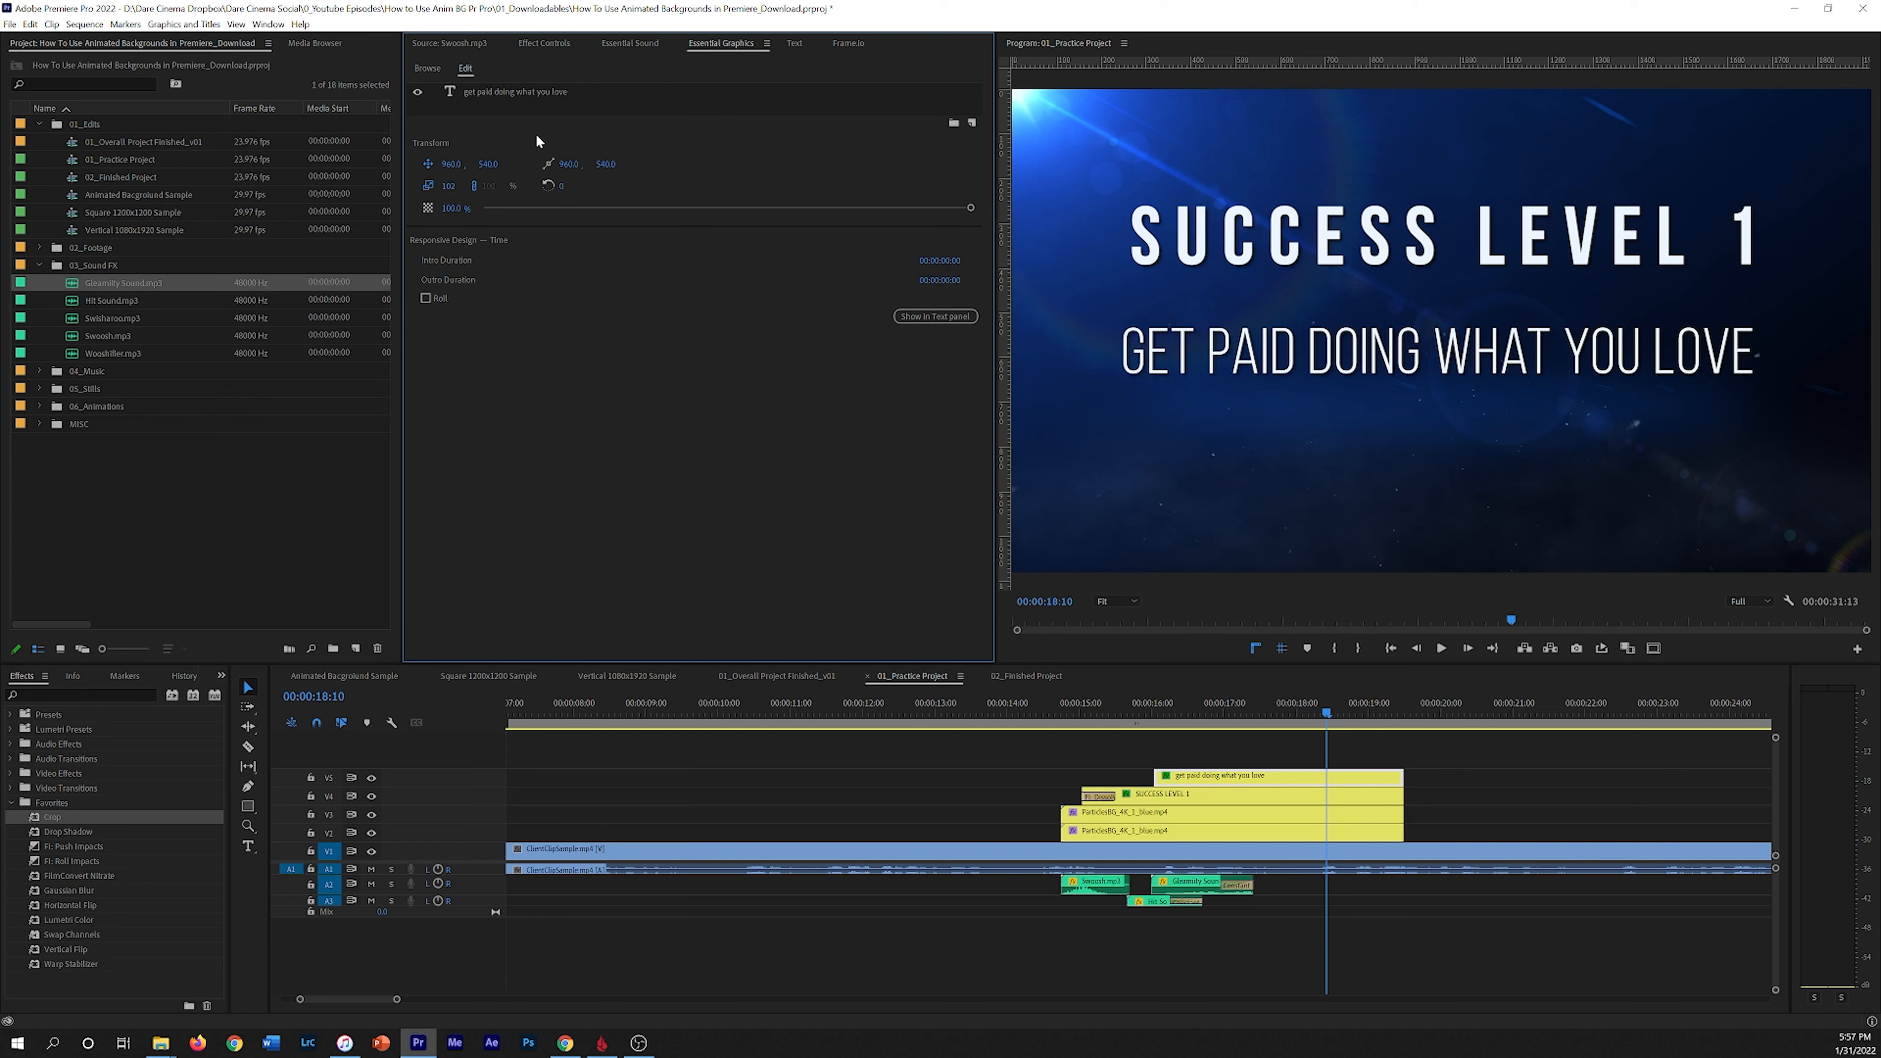
click(518, 92)
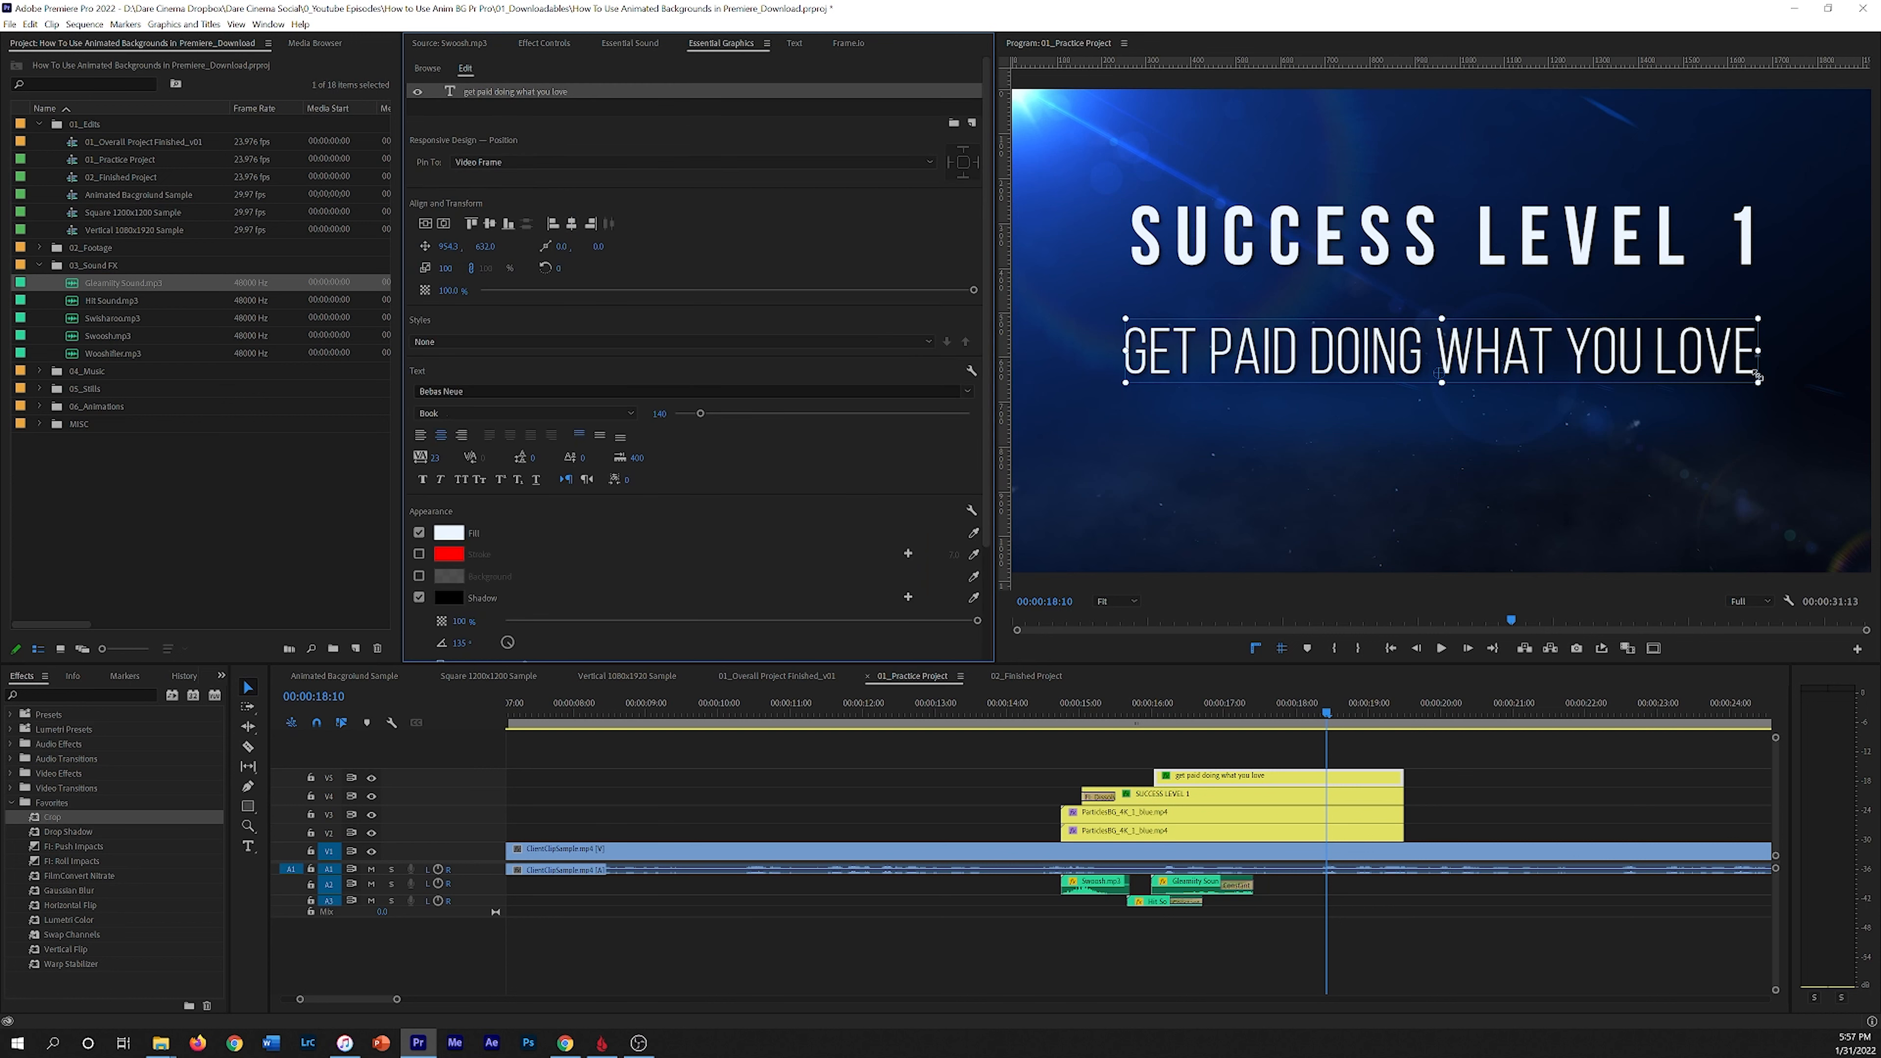
click(1400, 777)
drag(1248, 699, 343, 724)
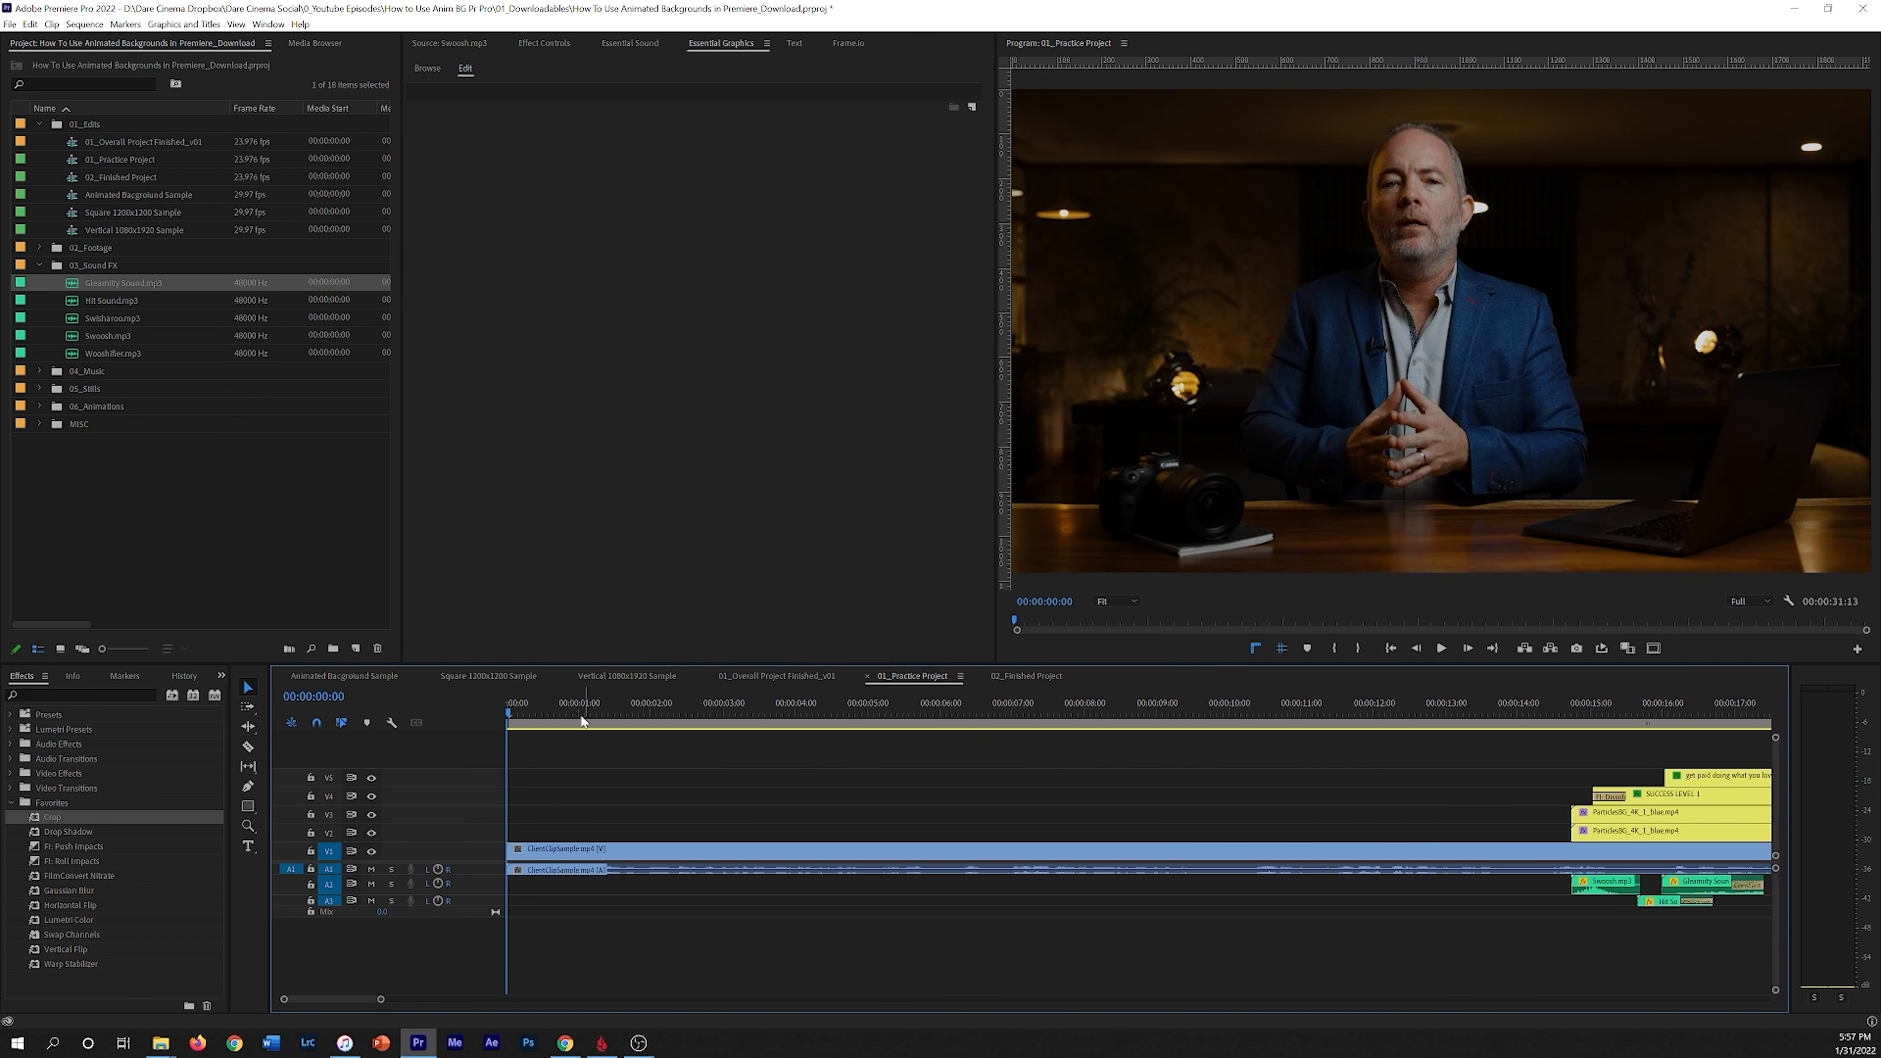
Step: Open the 02_Finished Project sequence and play it back from the start
click(1038, 676)
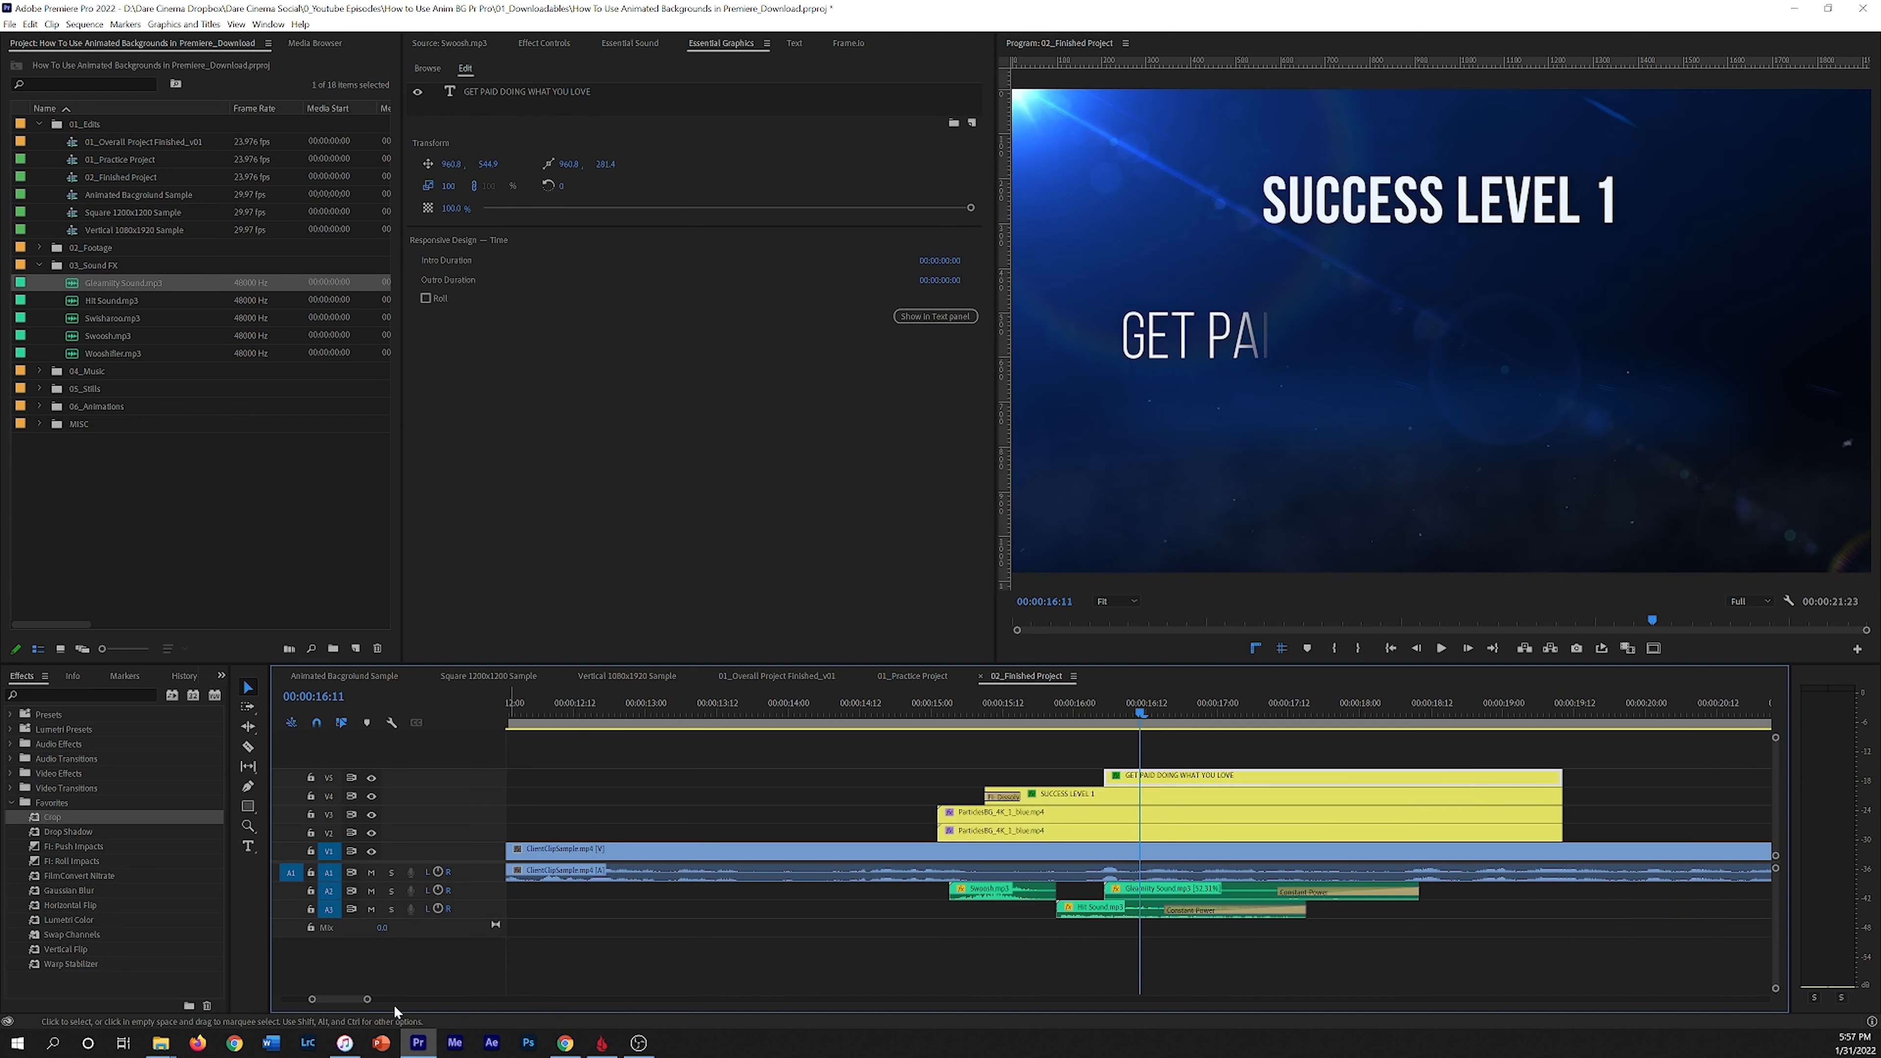
key(Home)
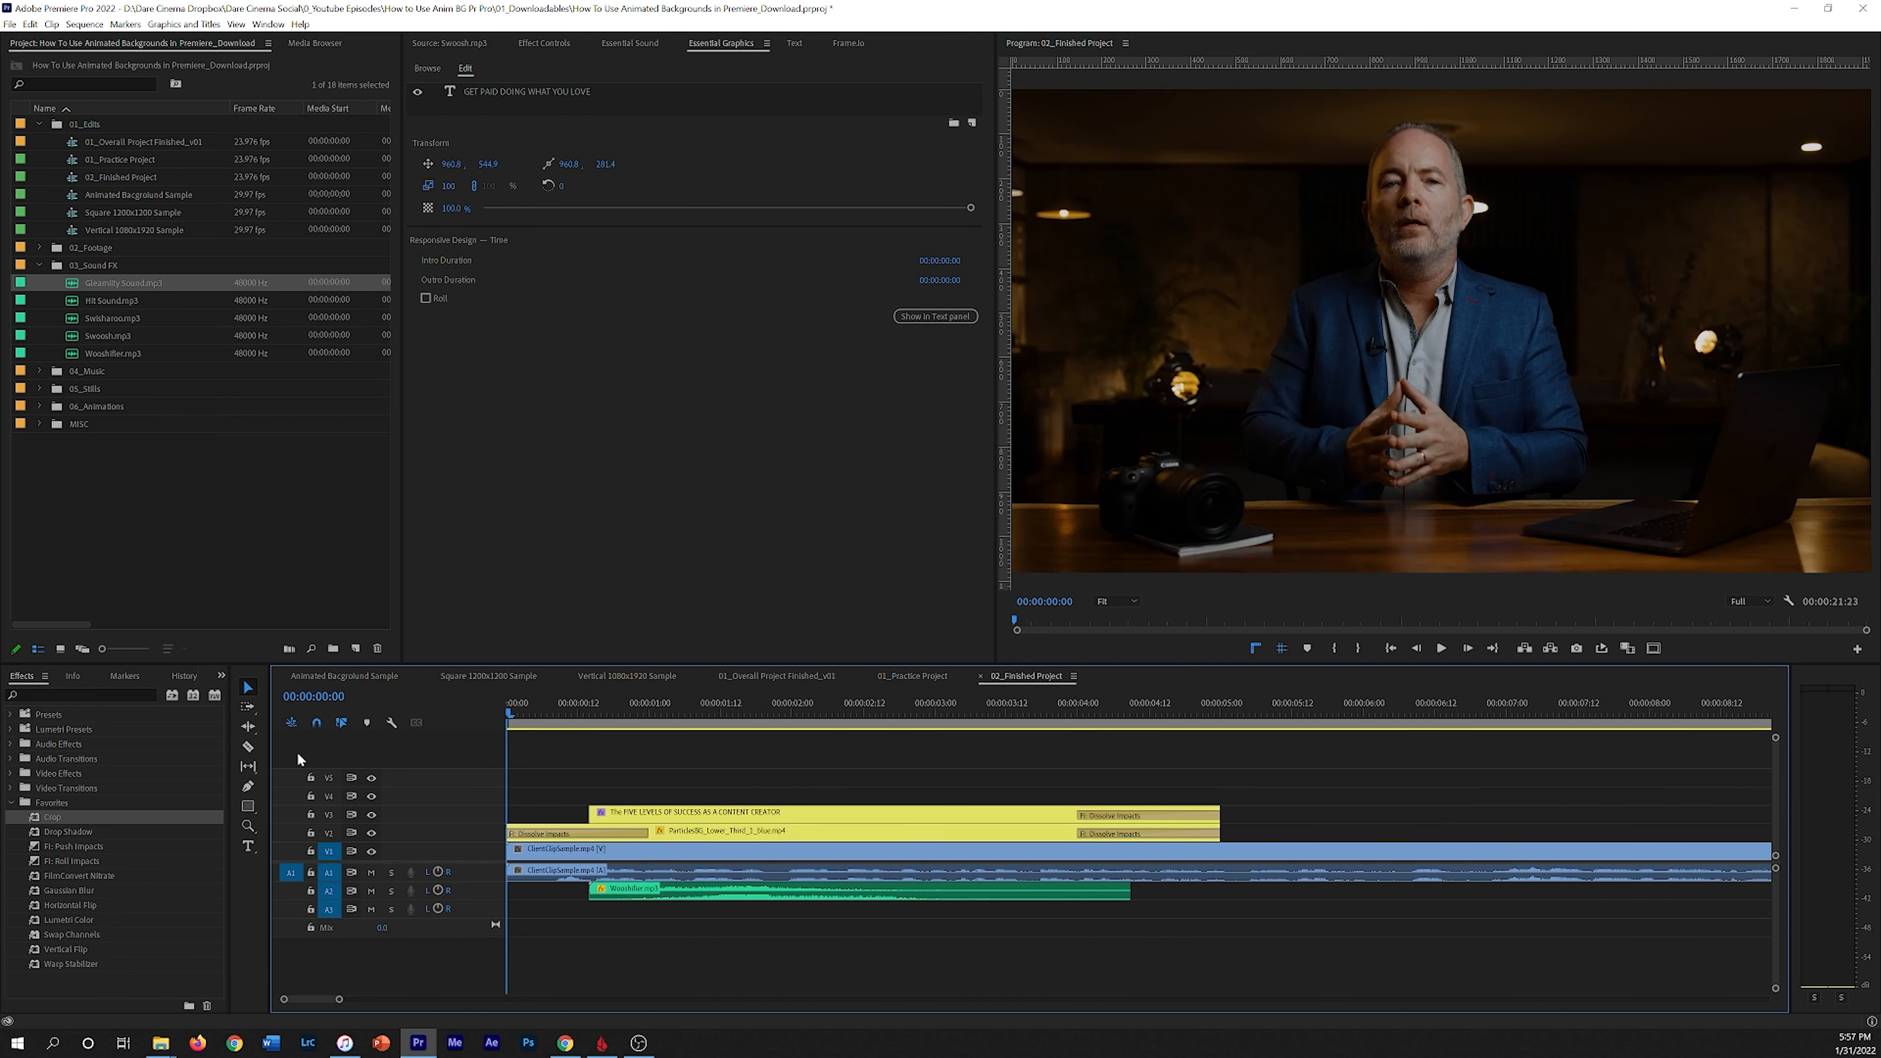
drag(339, 1002, 458, 1001)
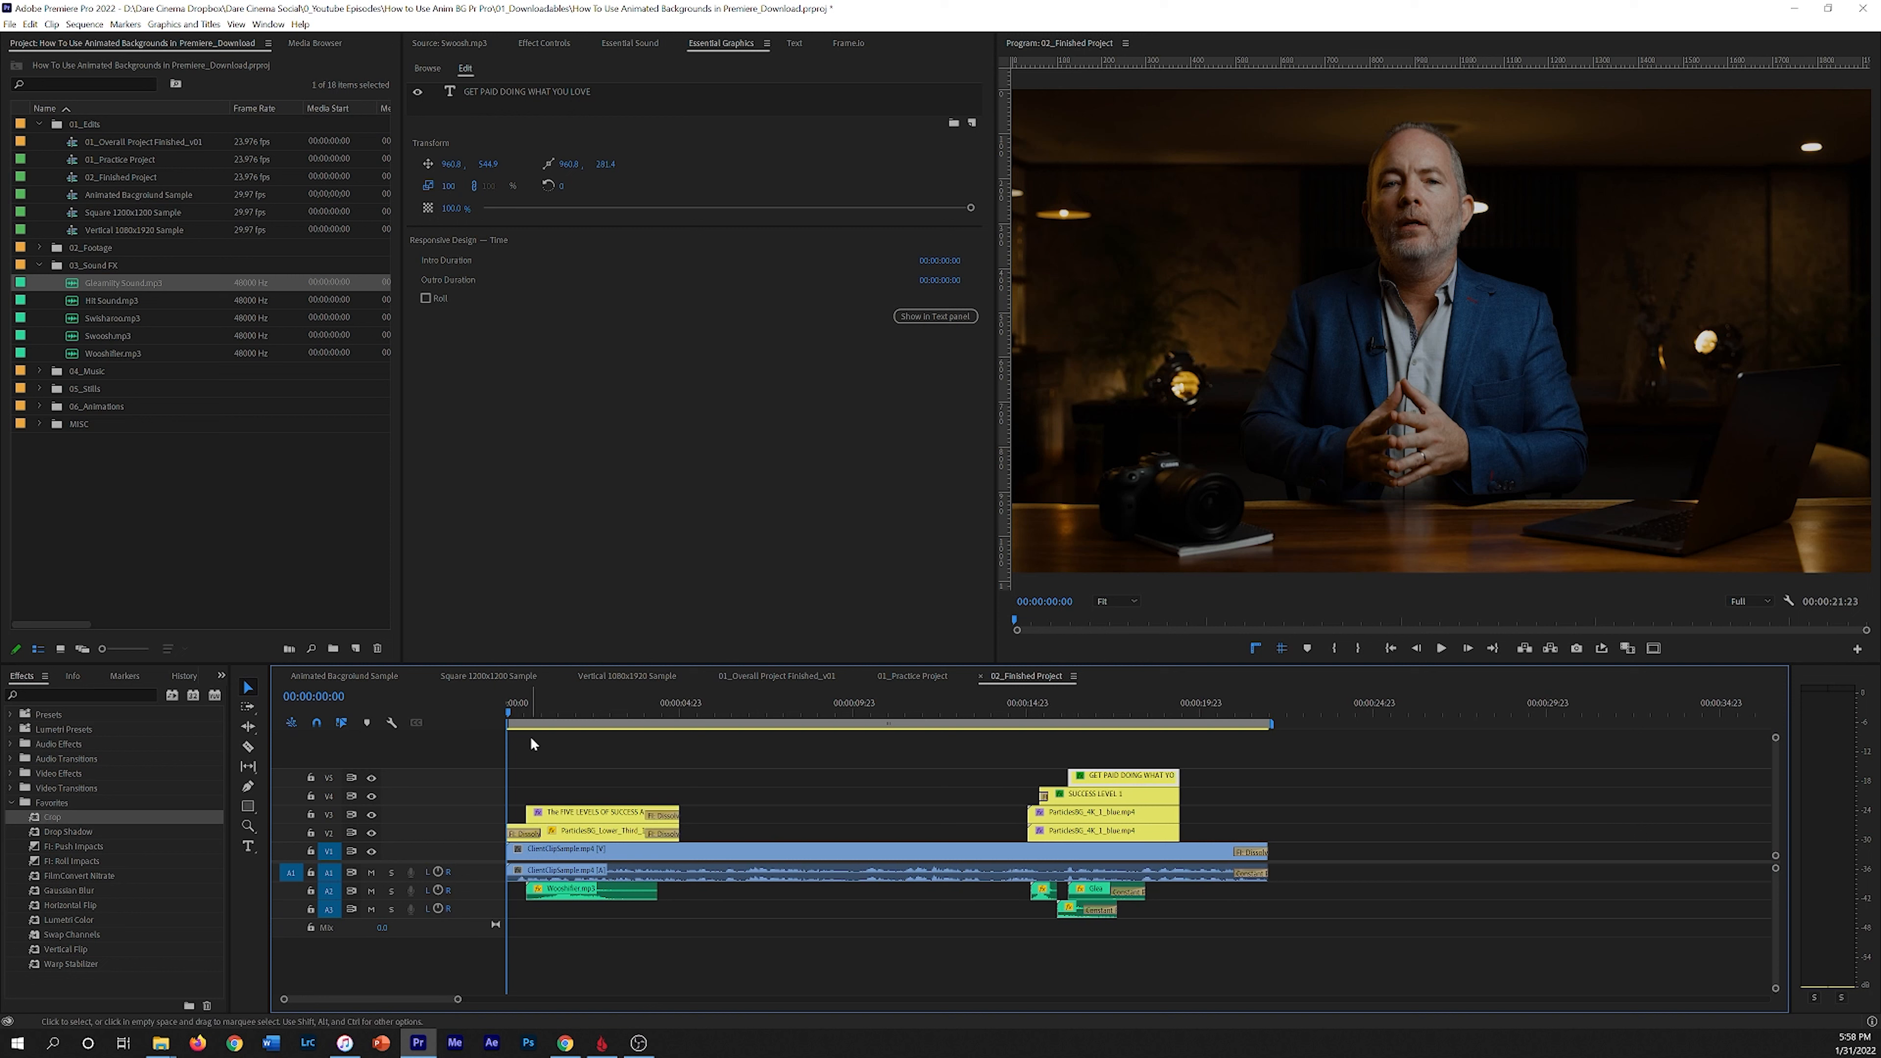
key(space)
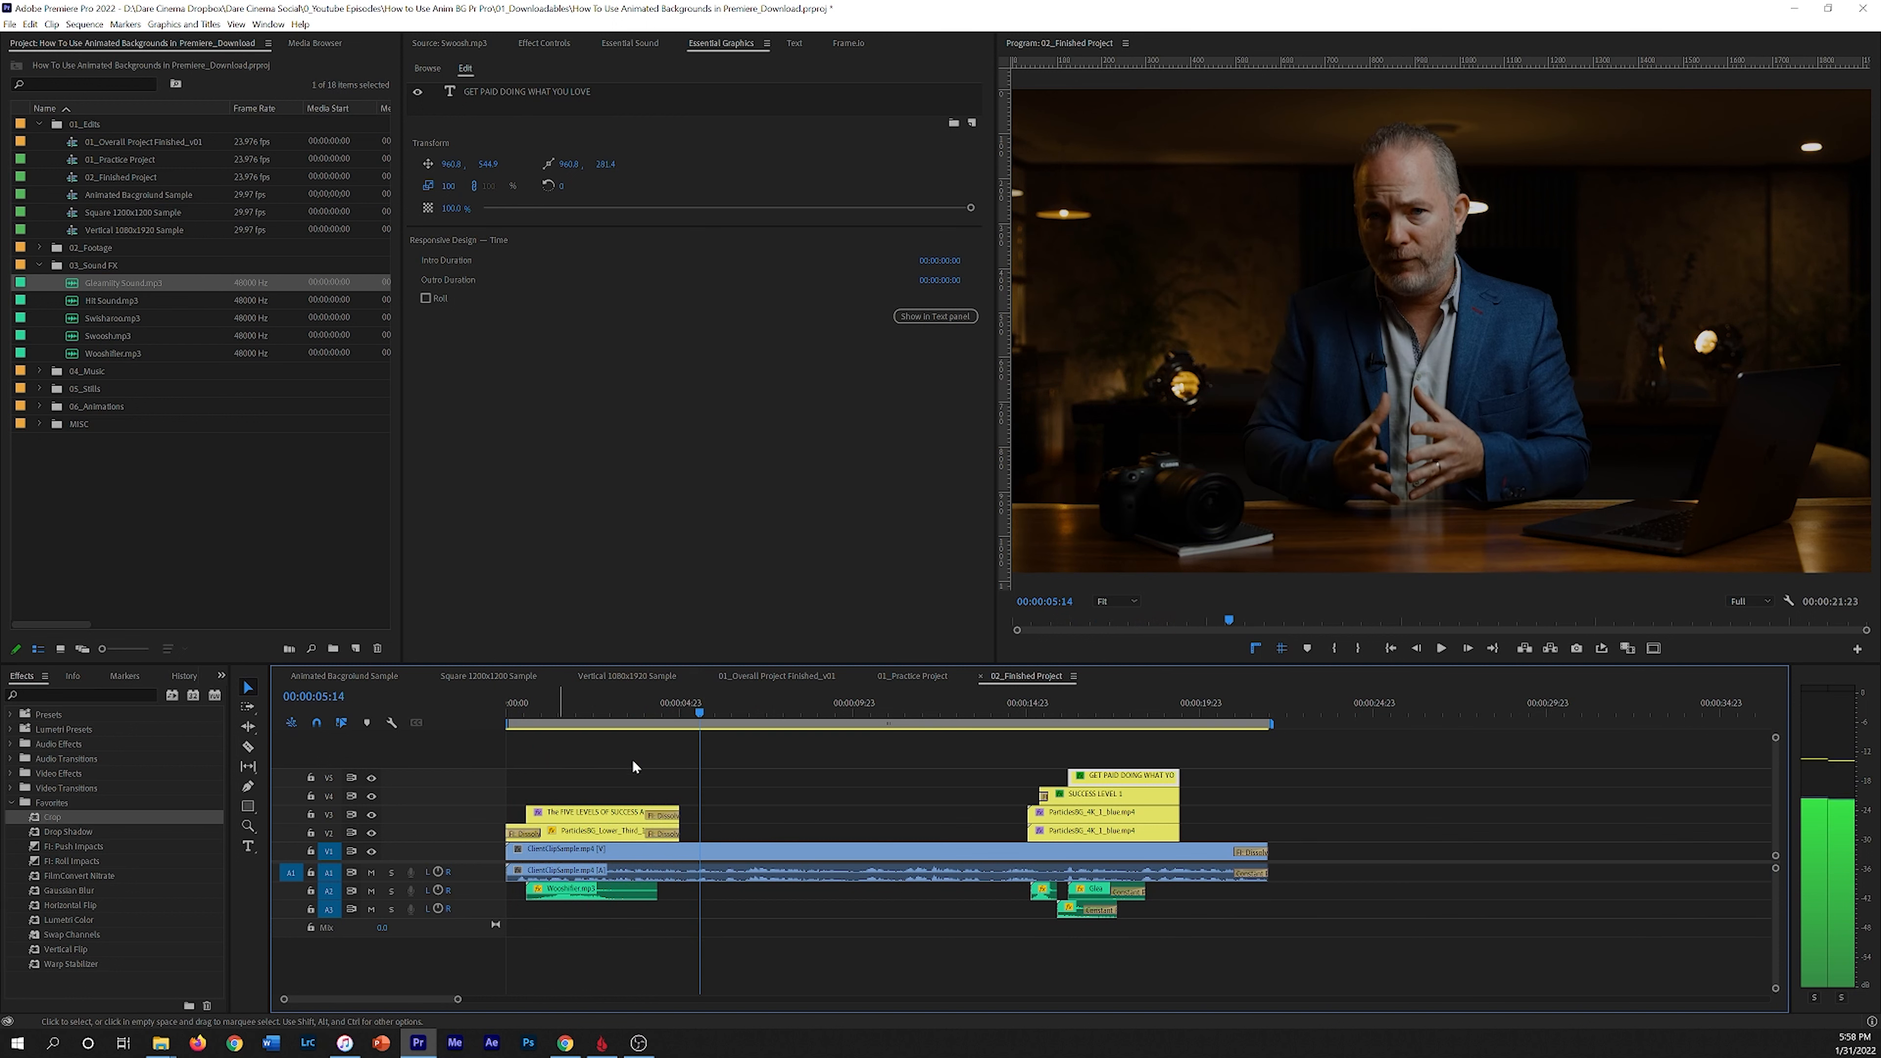
key(space)
drag(695, 708, 483, 711)
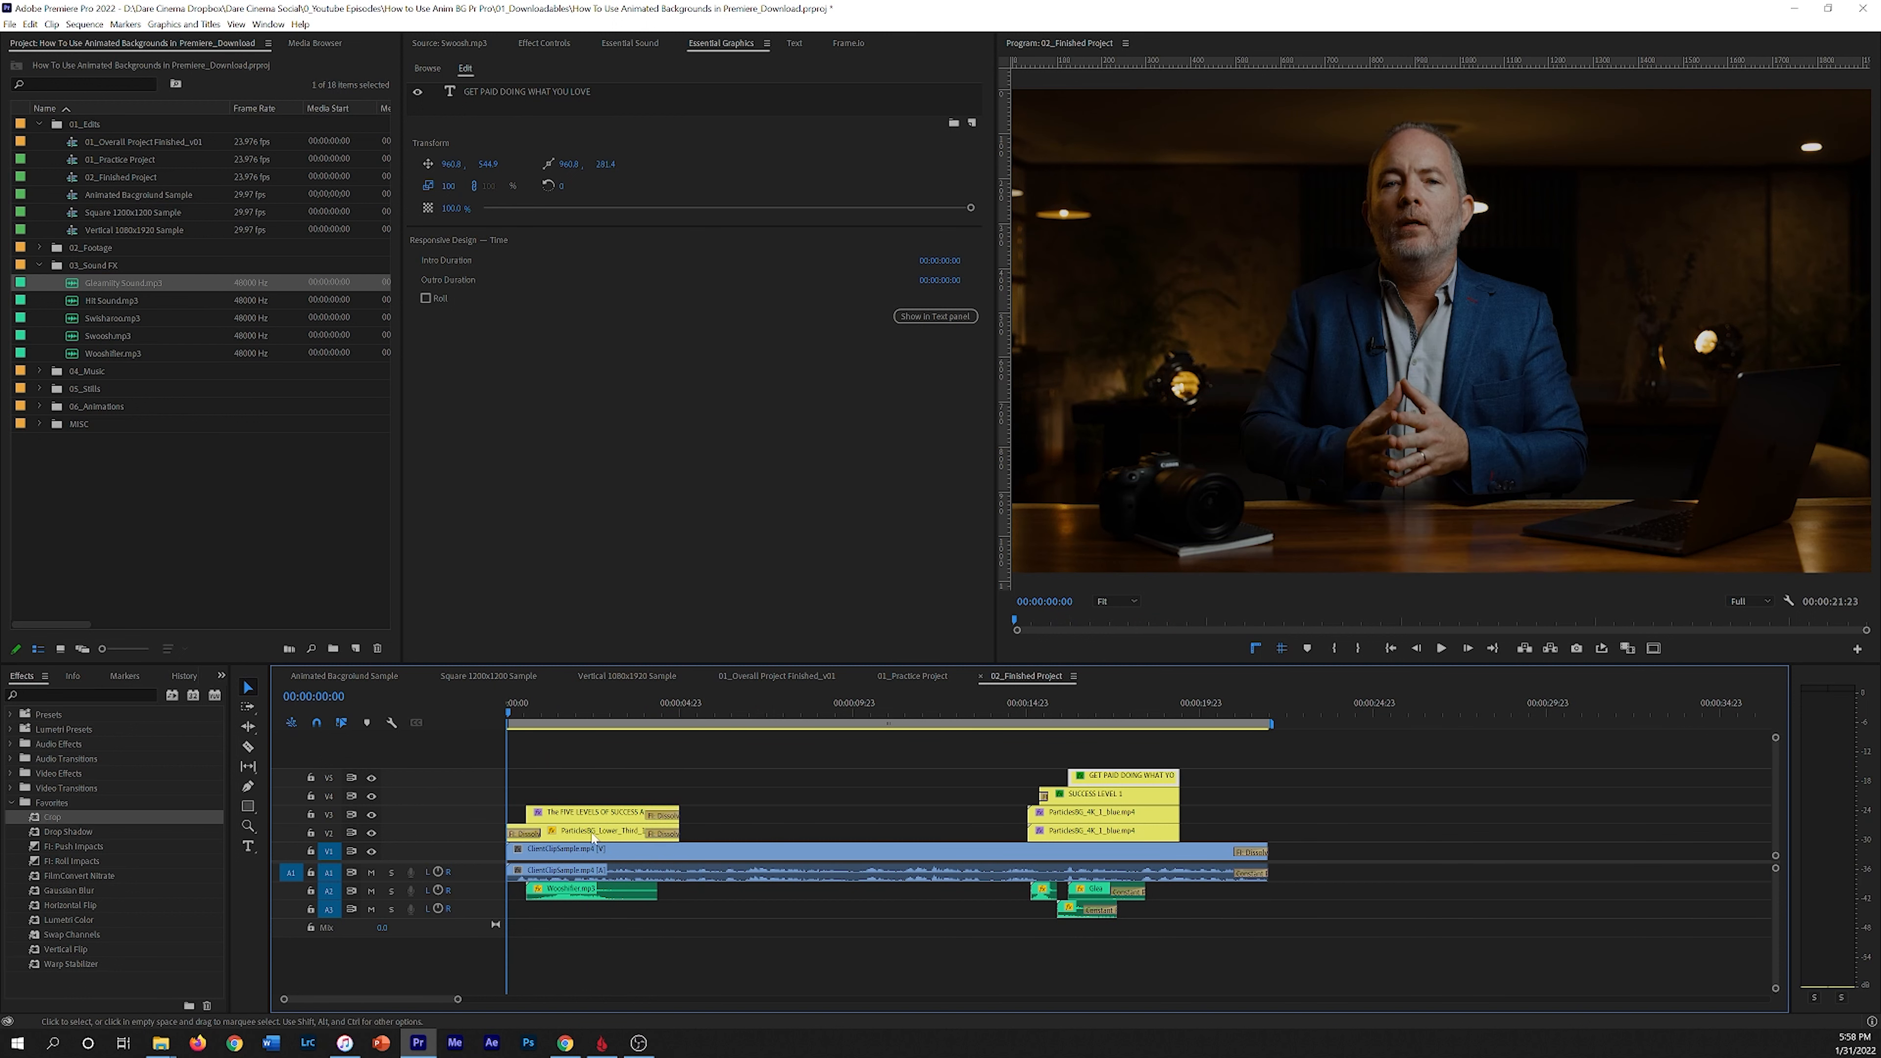
Step: Return to the 01_Practice Project sequence and turn on safe margins in the program monitor
click(888, 675)
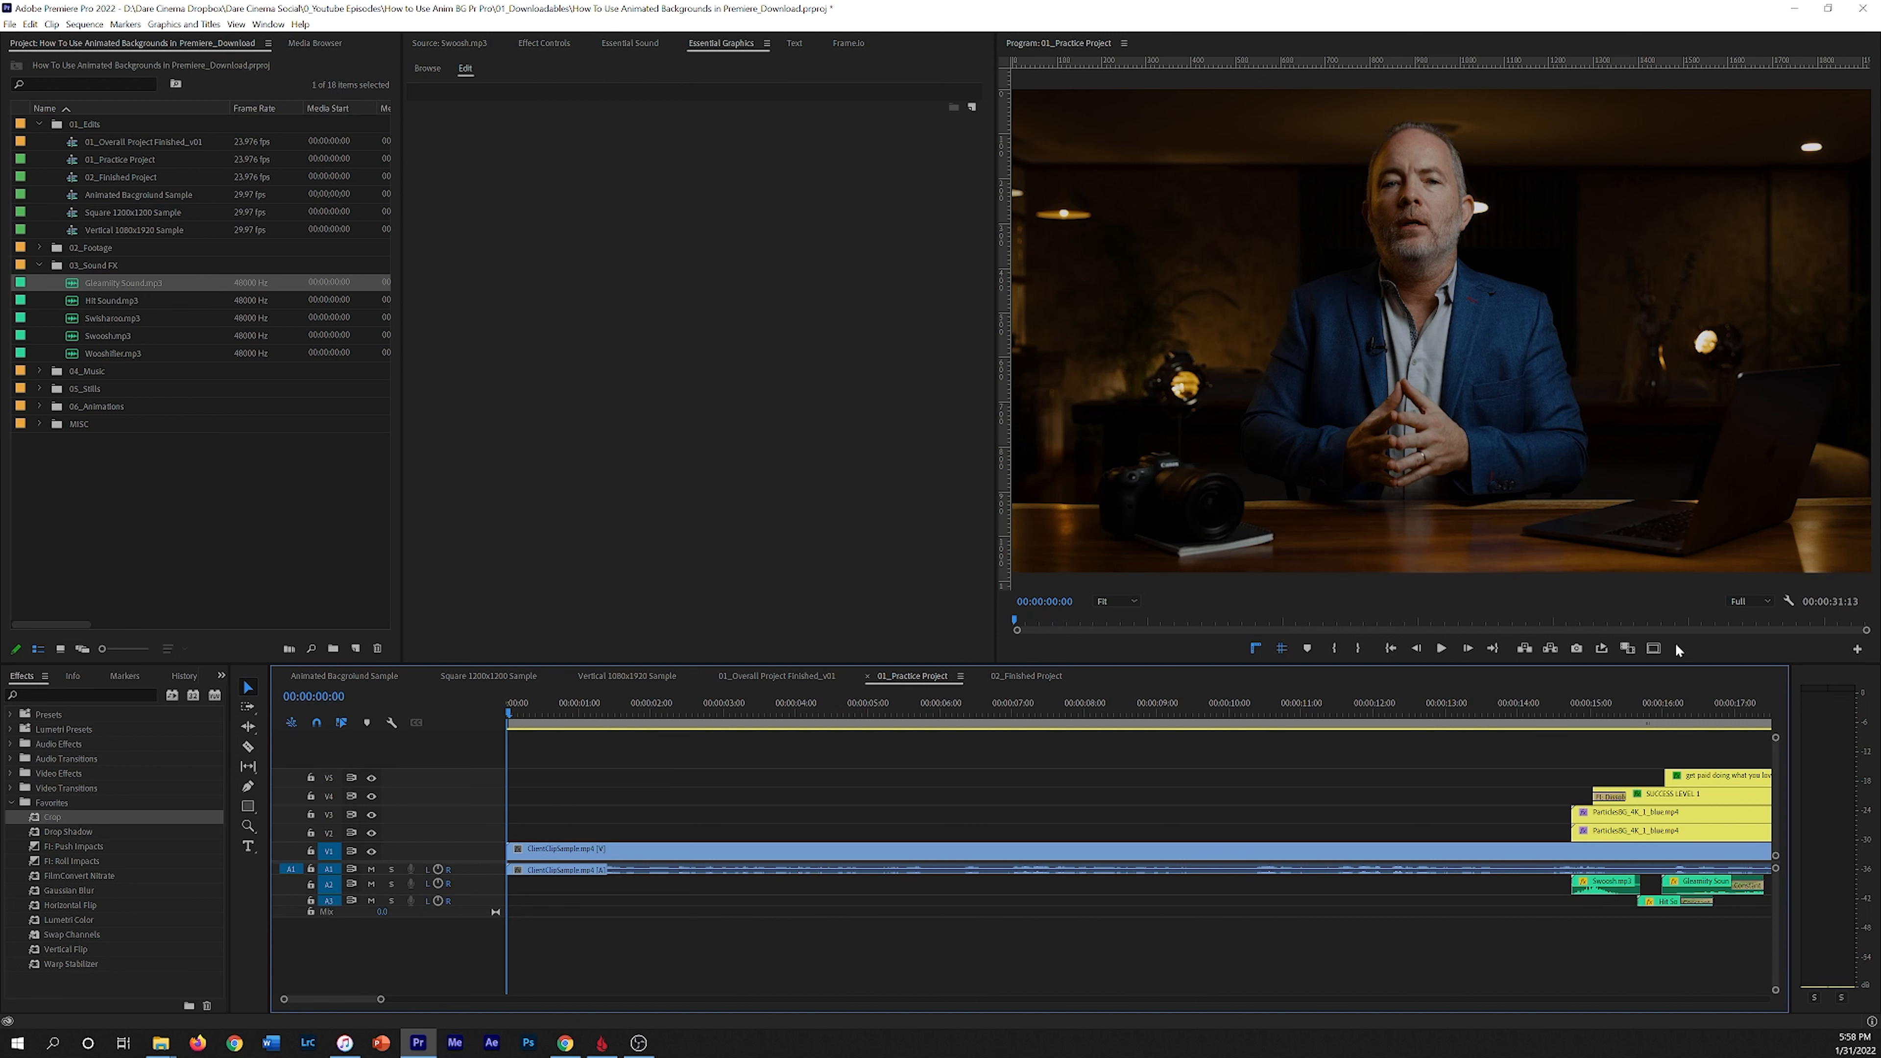
click(1652, 649)
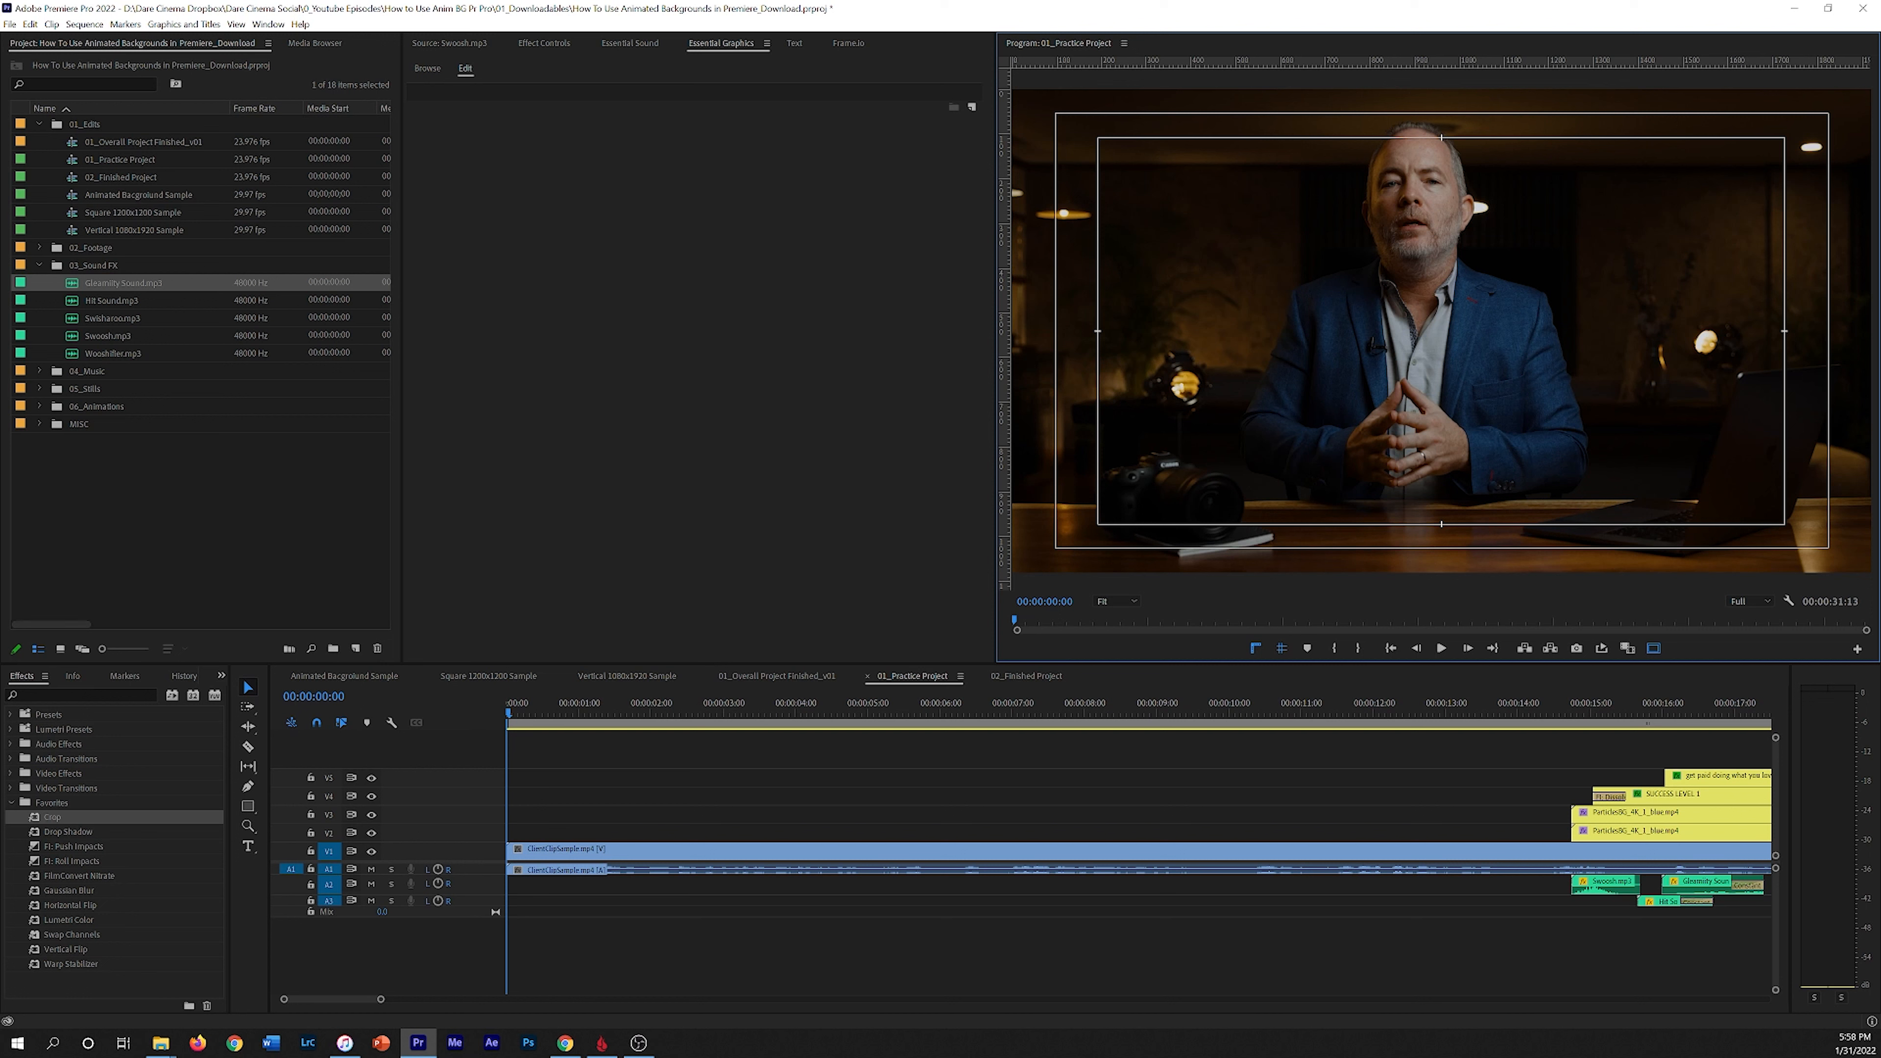
Step: Open ParticlesBG_Lower_Third_1_Blue.mp4 from the Animations folder in the source monitor and scrub through it
click(39, 407)
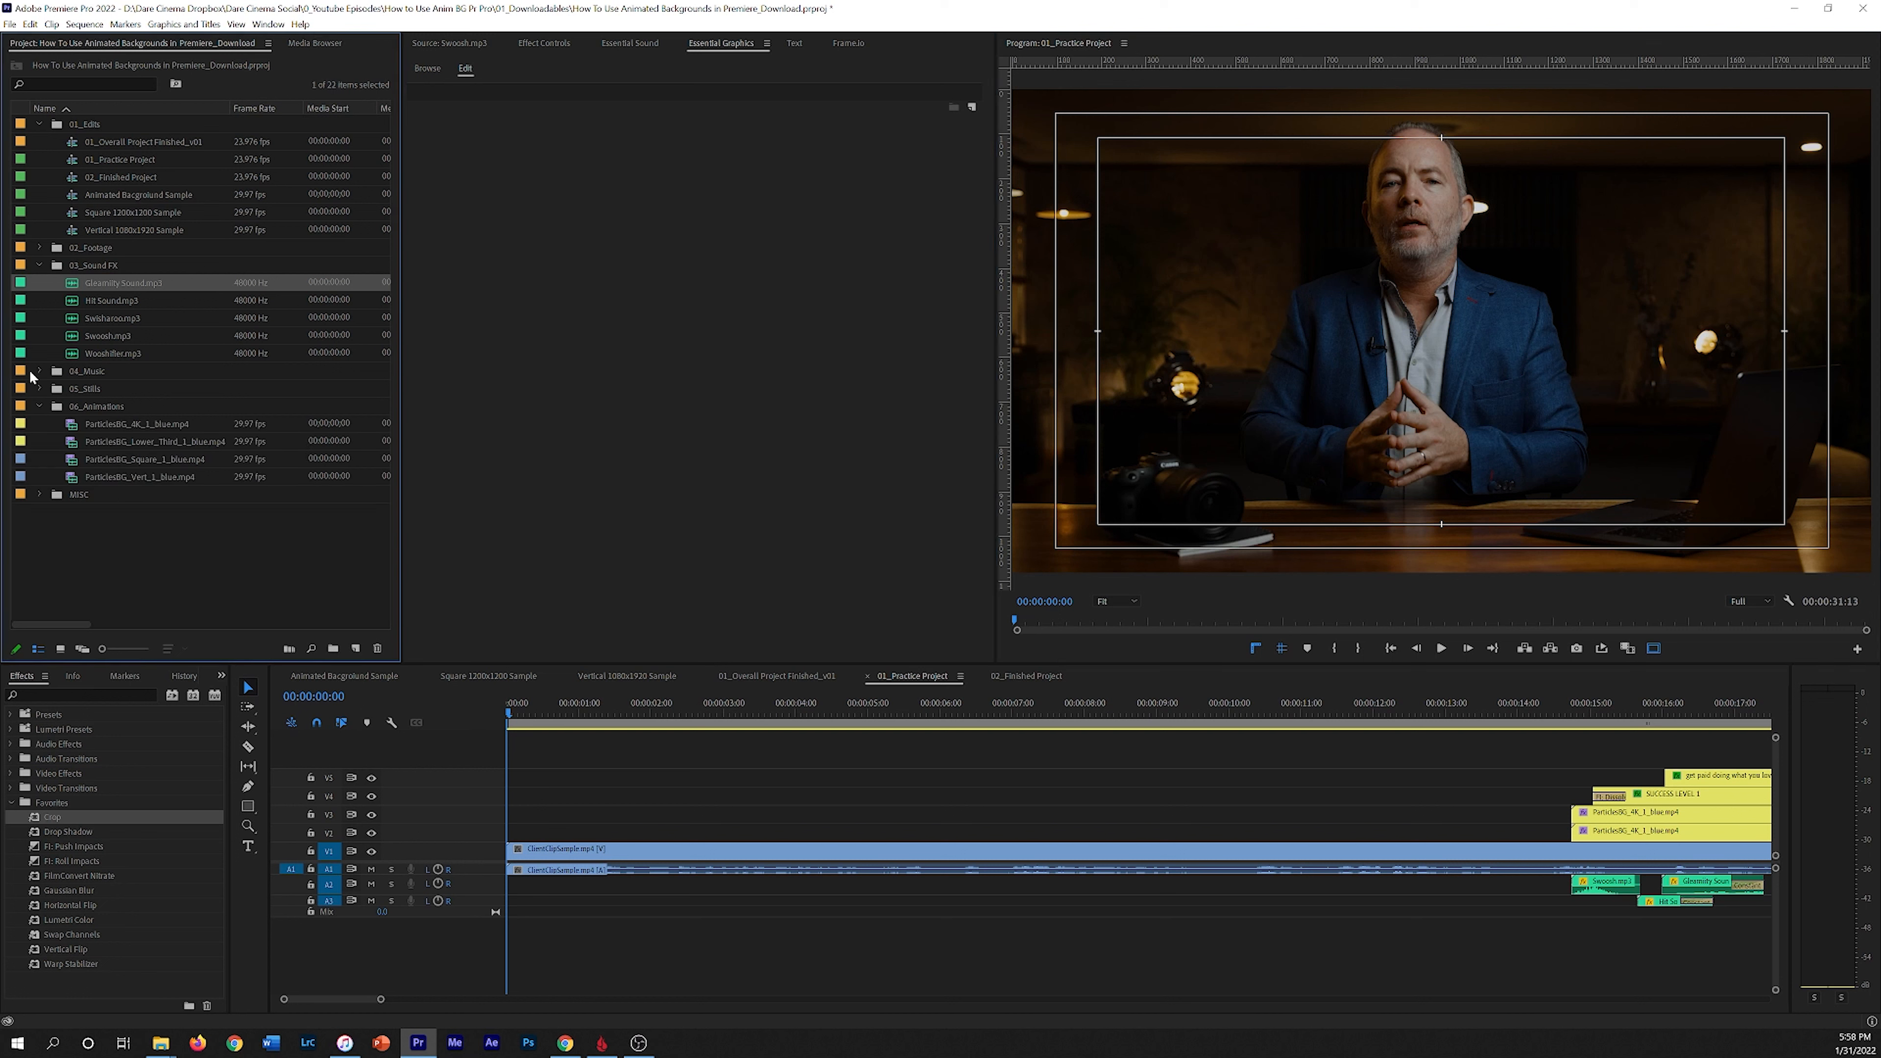
click(100, 444)
double_click(75, 447)
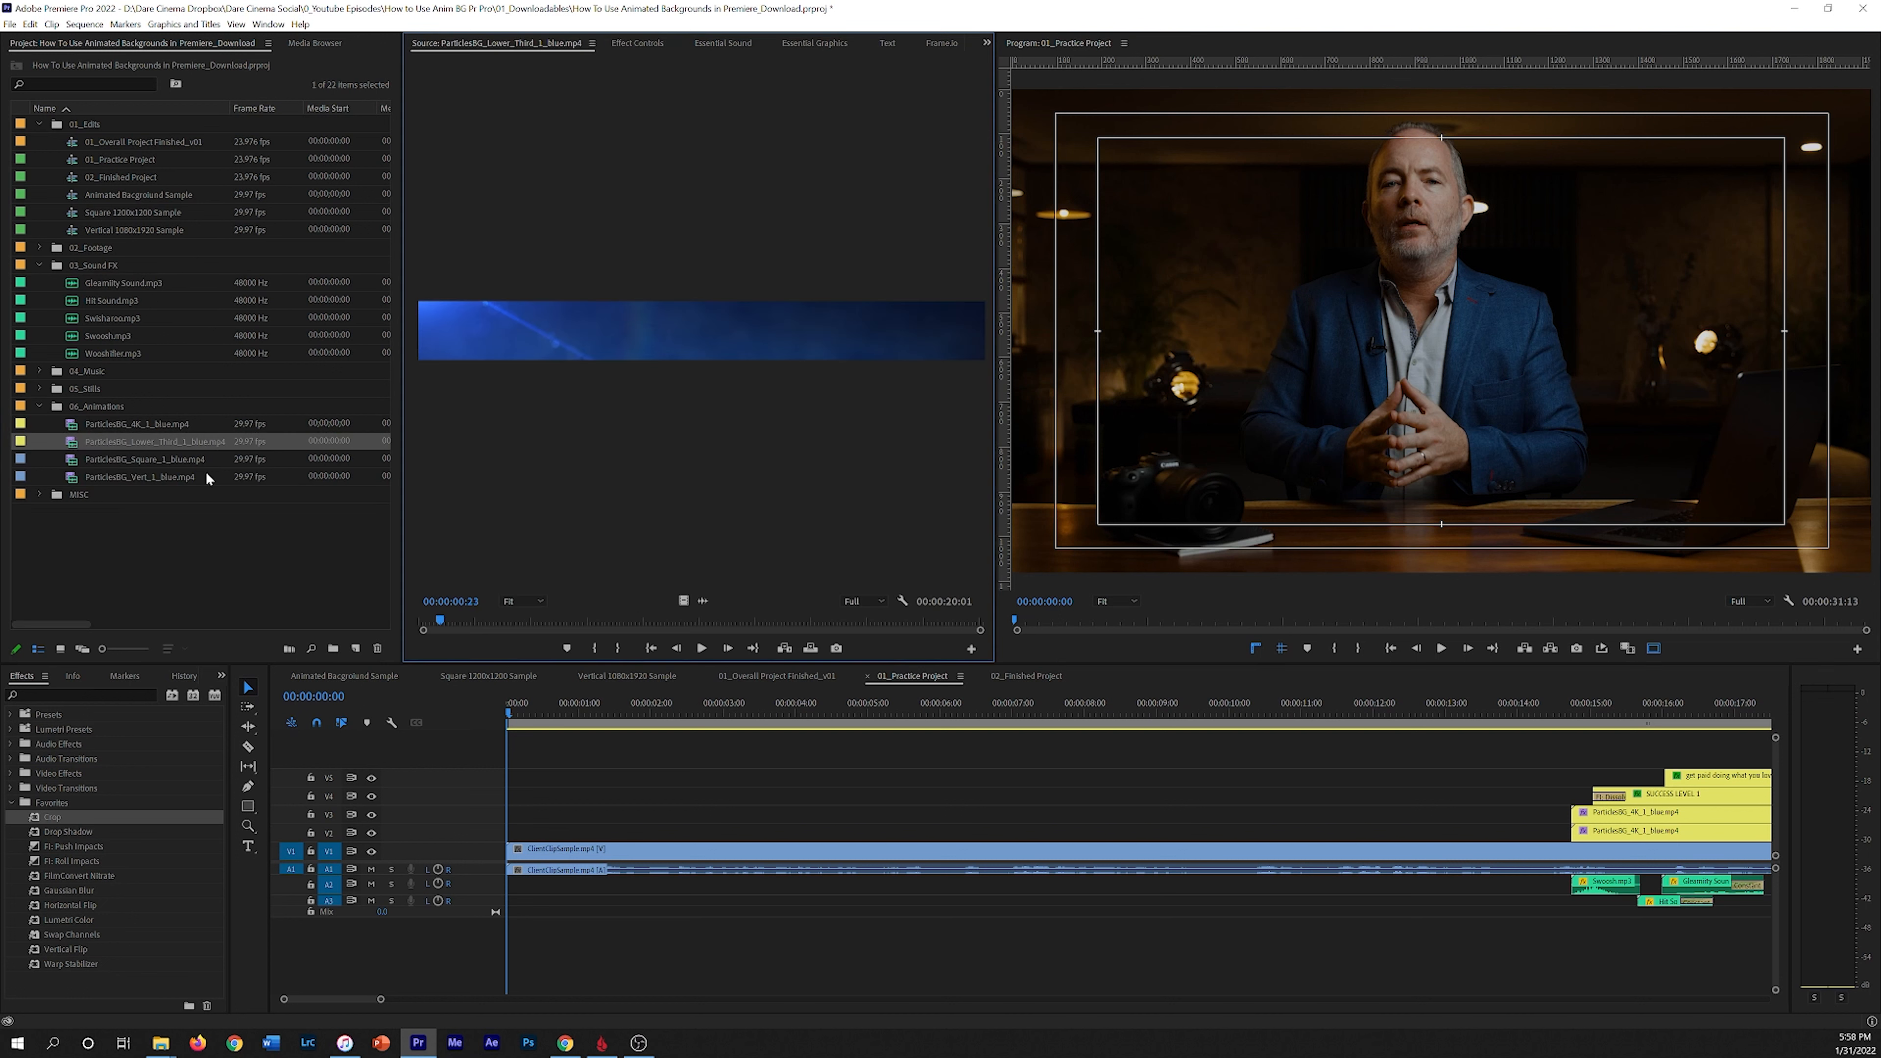
mouse_move(484, 615)
mouse_down()
mouse_move(624, 619)
mouse_move(534, 759)
mouse_move(564, 656)
mouse_move(463, 630)
mouse_move(480, 621)
mouse_up()
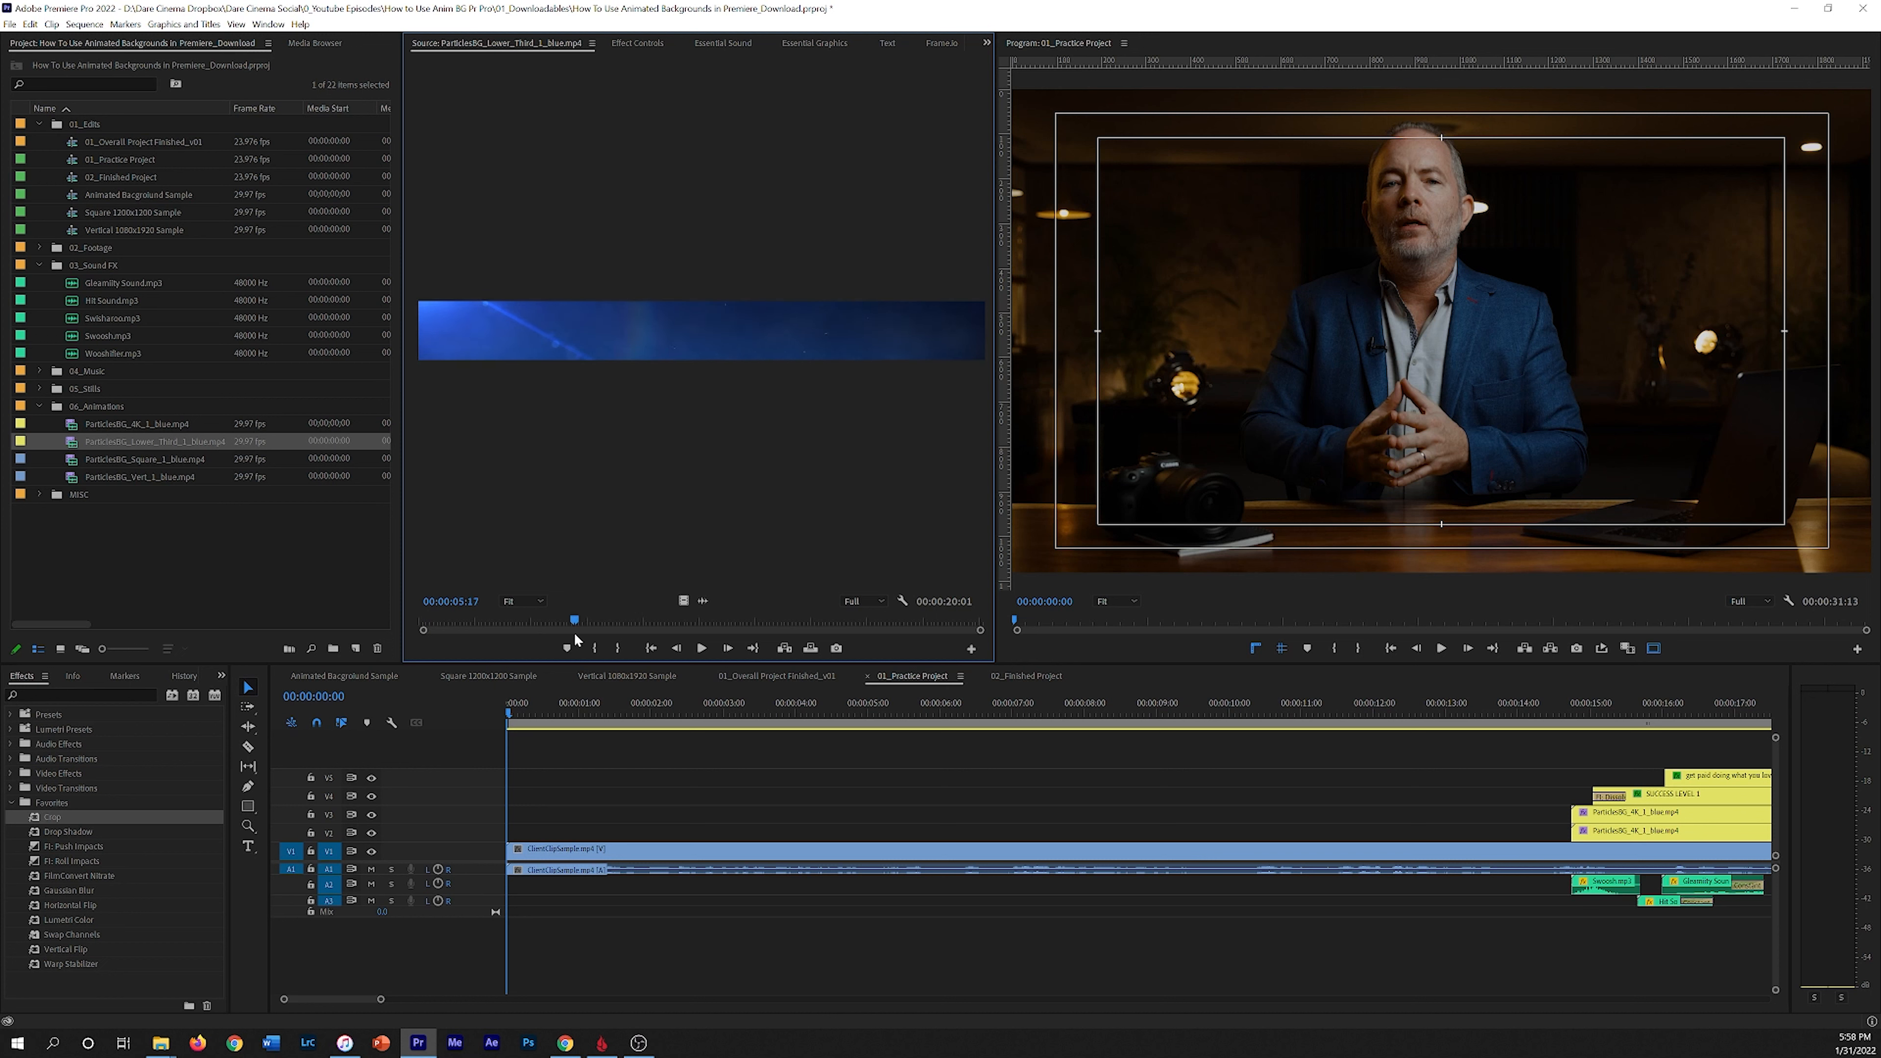
Step: Mark an out point on the lower third clip and place it on V2 at the start of the sequence
key(o)
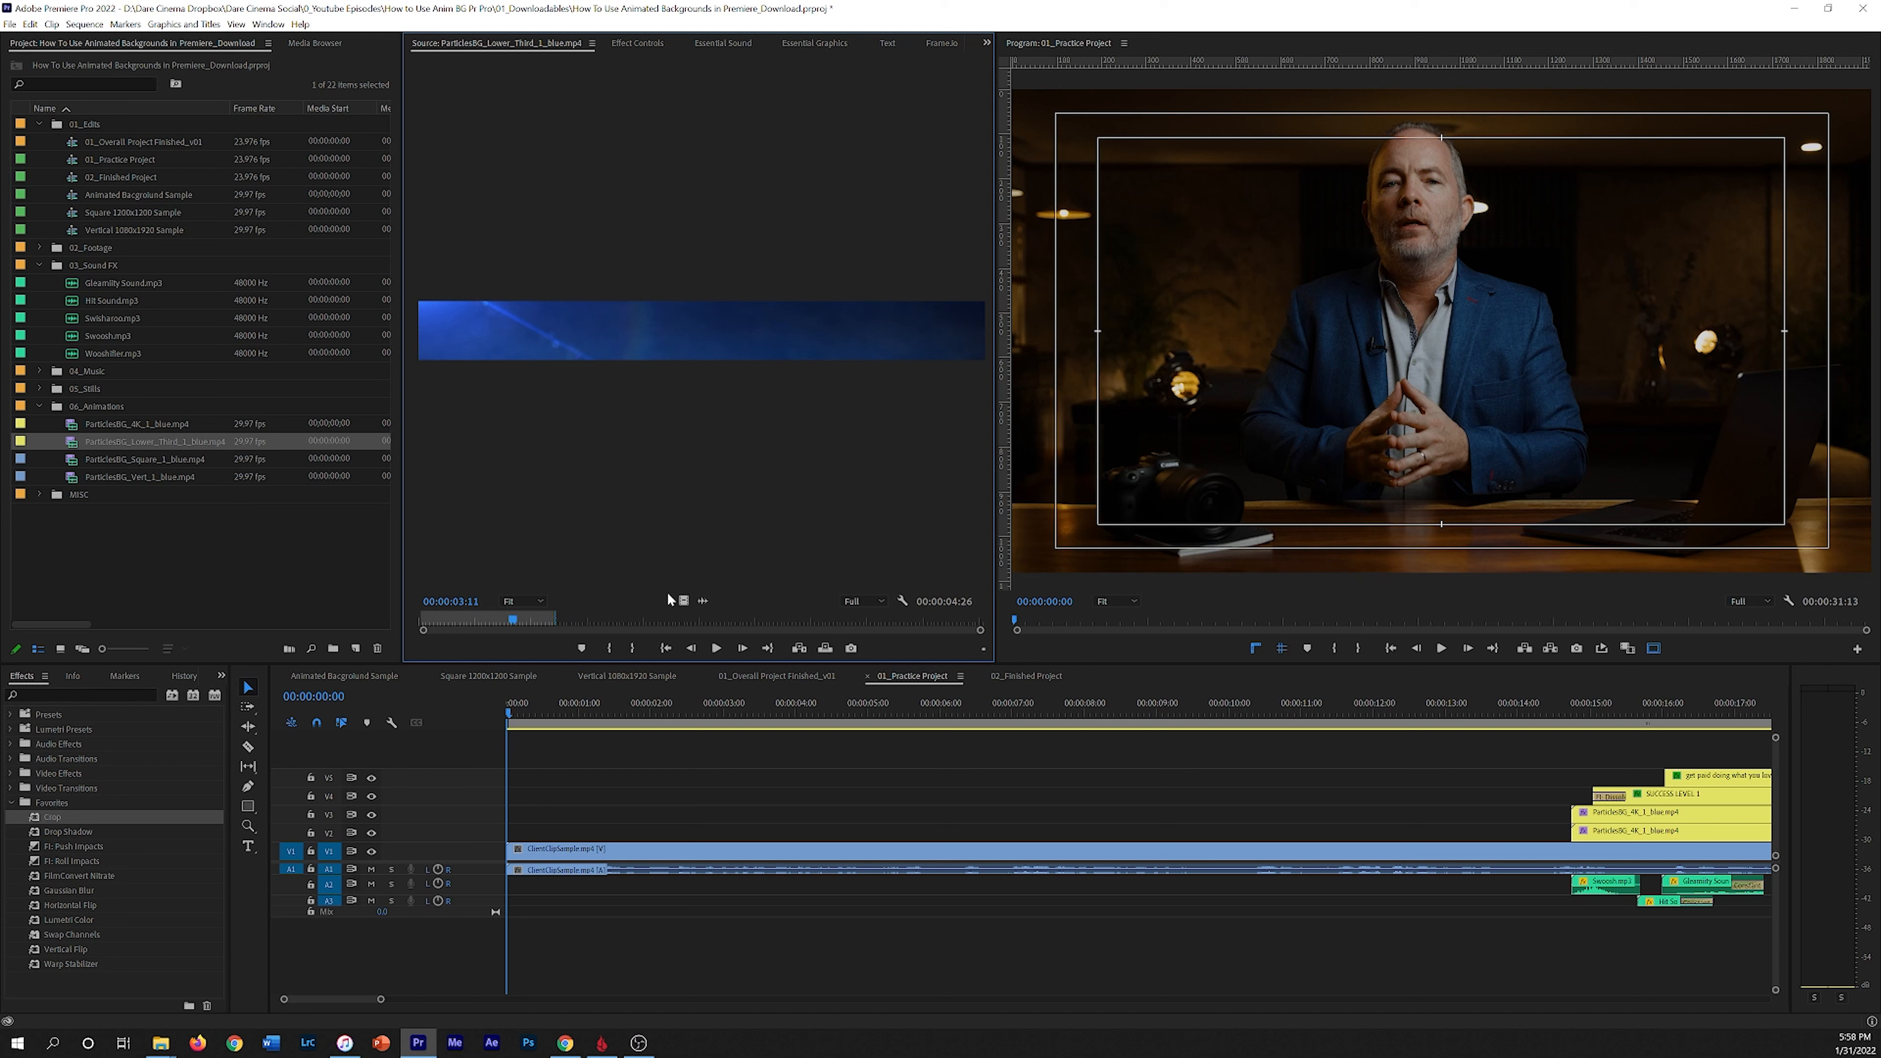
drag(684, 601, 493, 832)
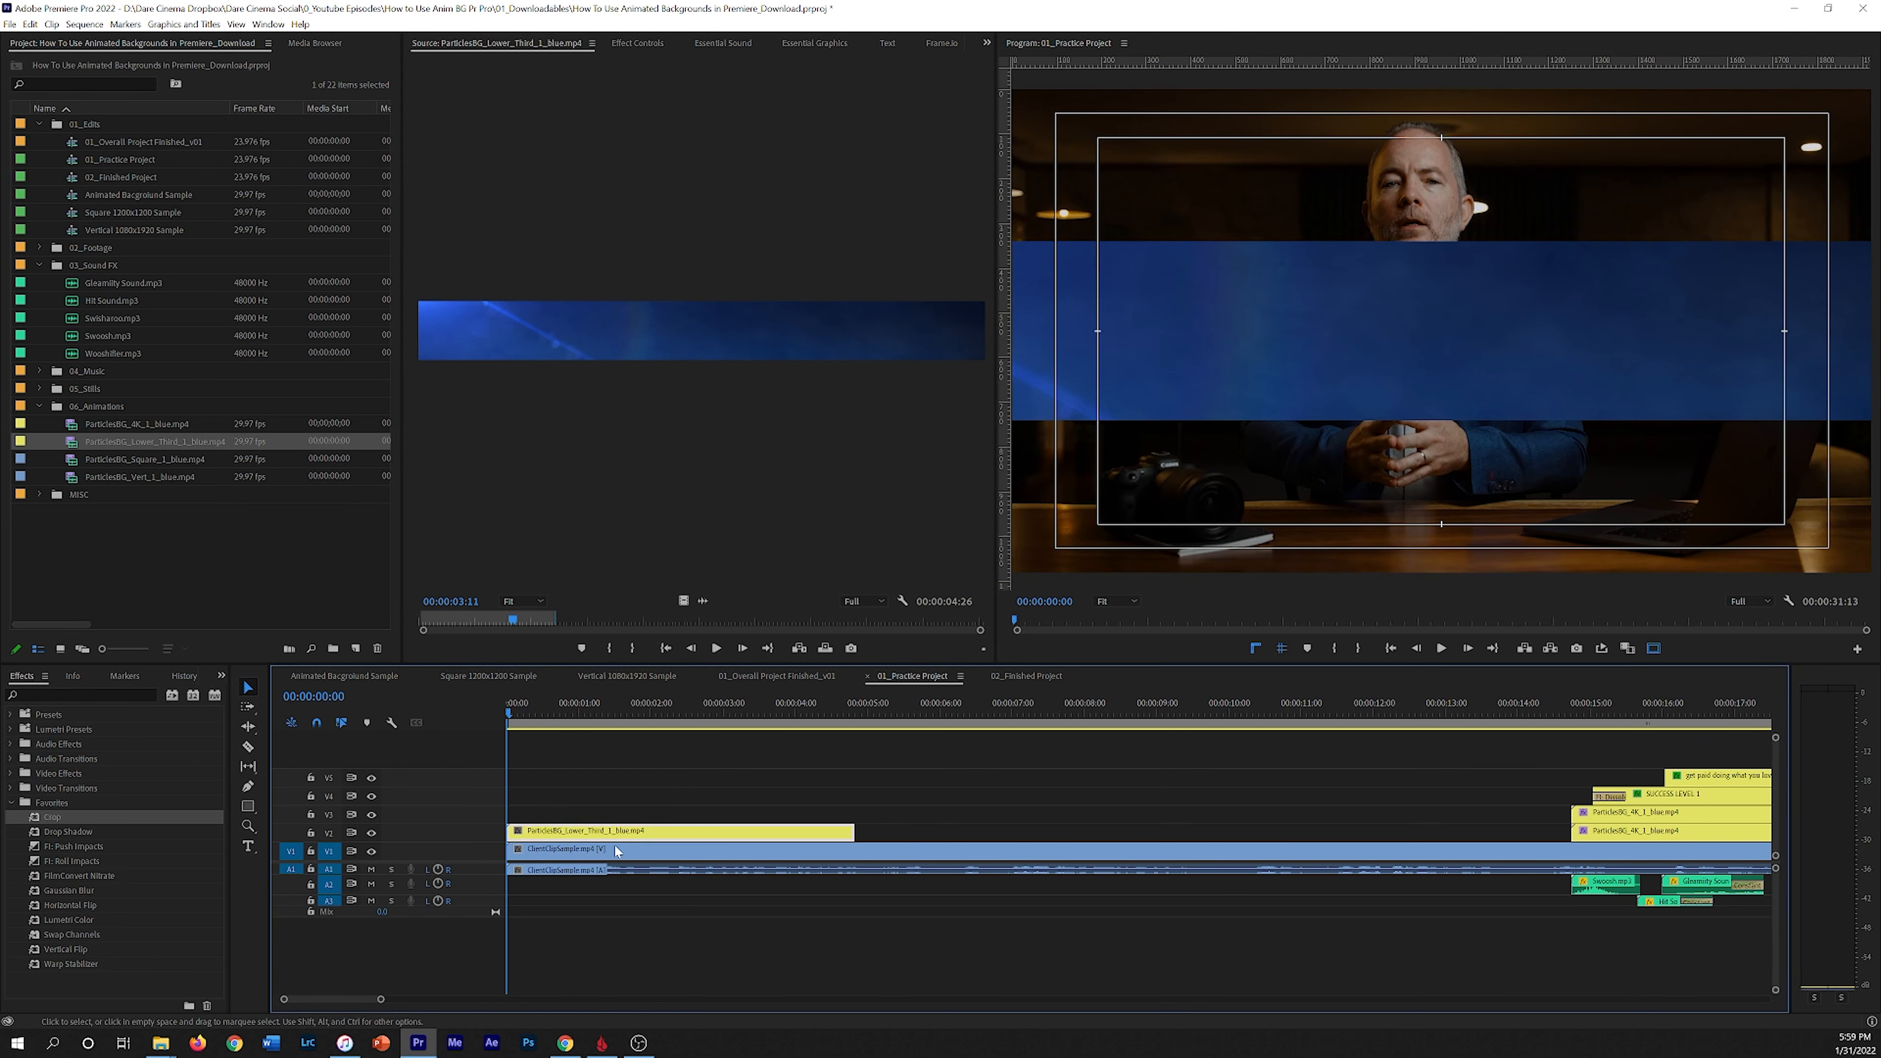
Step: Scale the lower third clip to 37 and position it at 415, 951 near the bottom of the frame
click(656, 50)
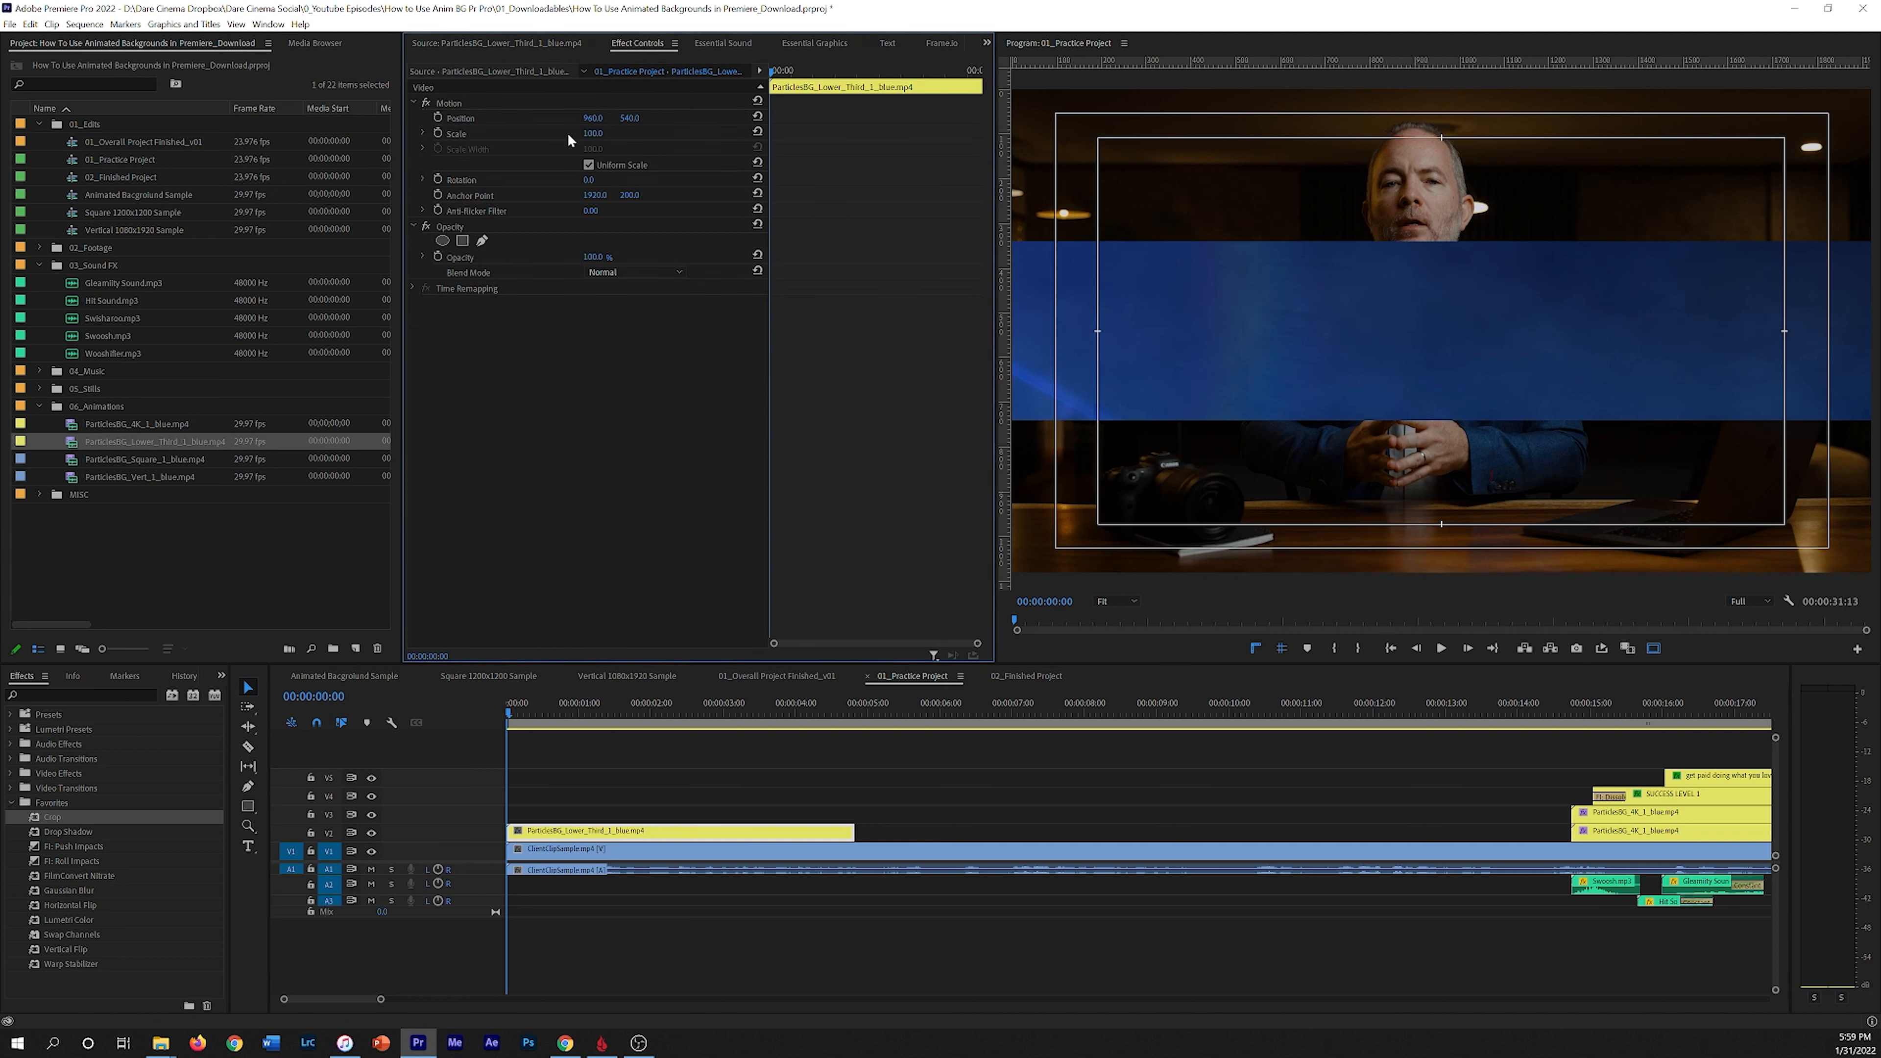
drag(593, 133, 944, 116)
drag(585, 119, 275, 118)
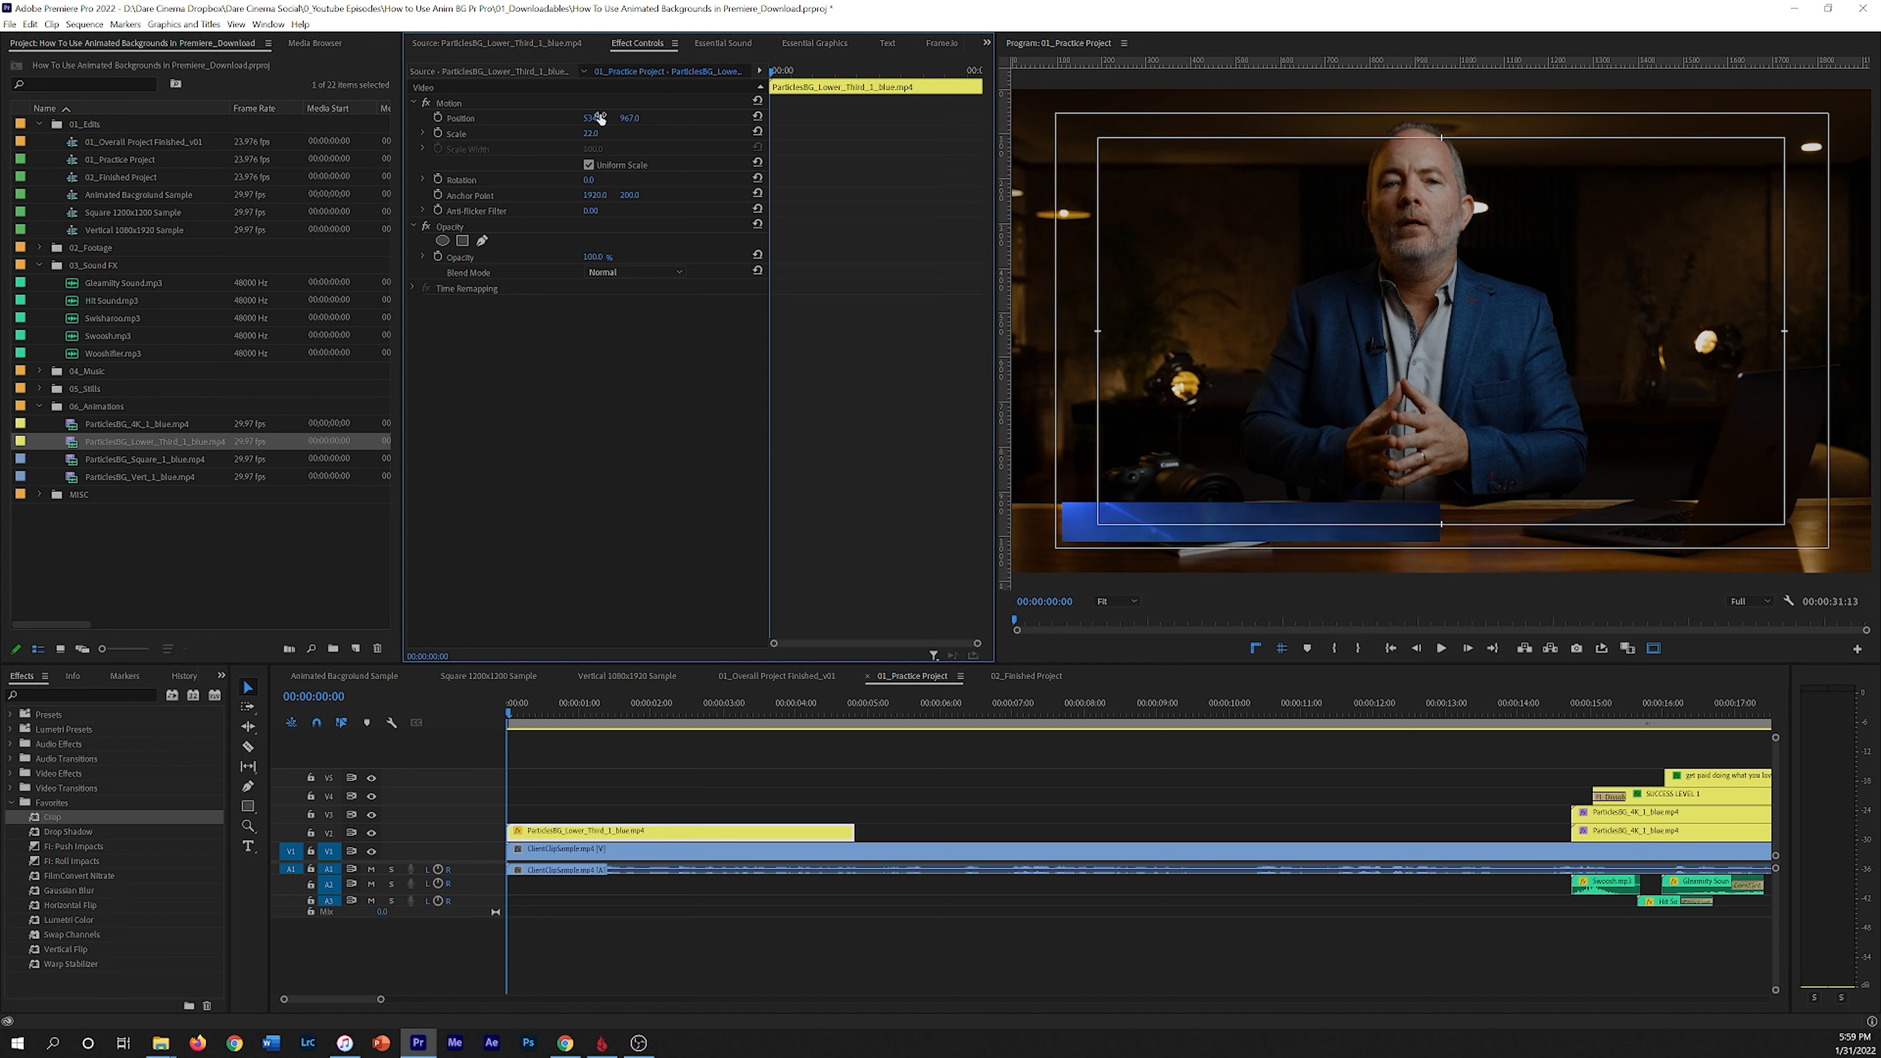
mouse_move(594, 136)
mouse_down()
mouse_move(685, 118)
mouse_move(608, 120)
mouse_up()
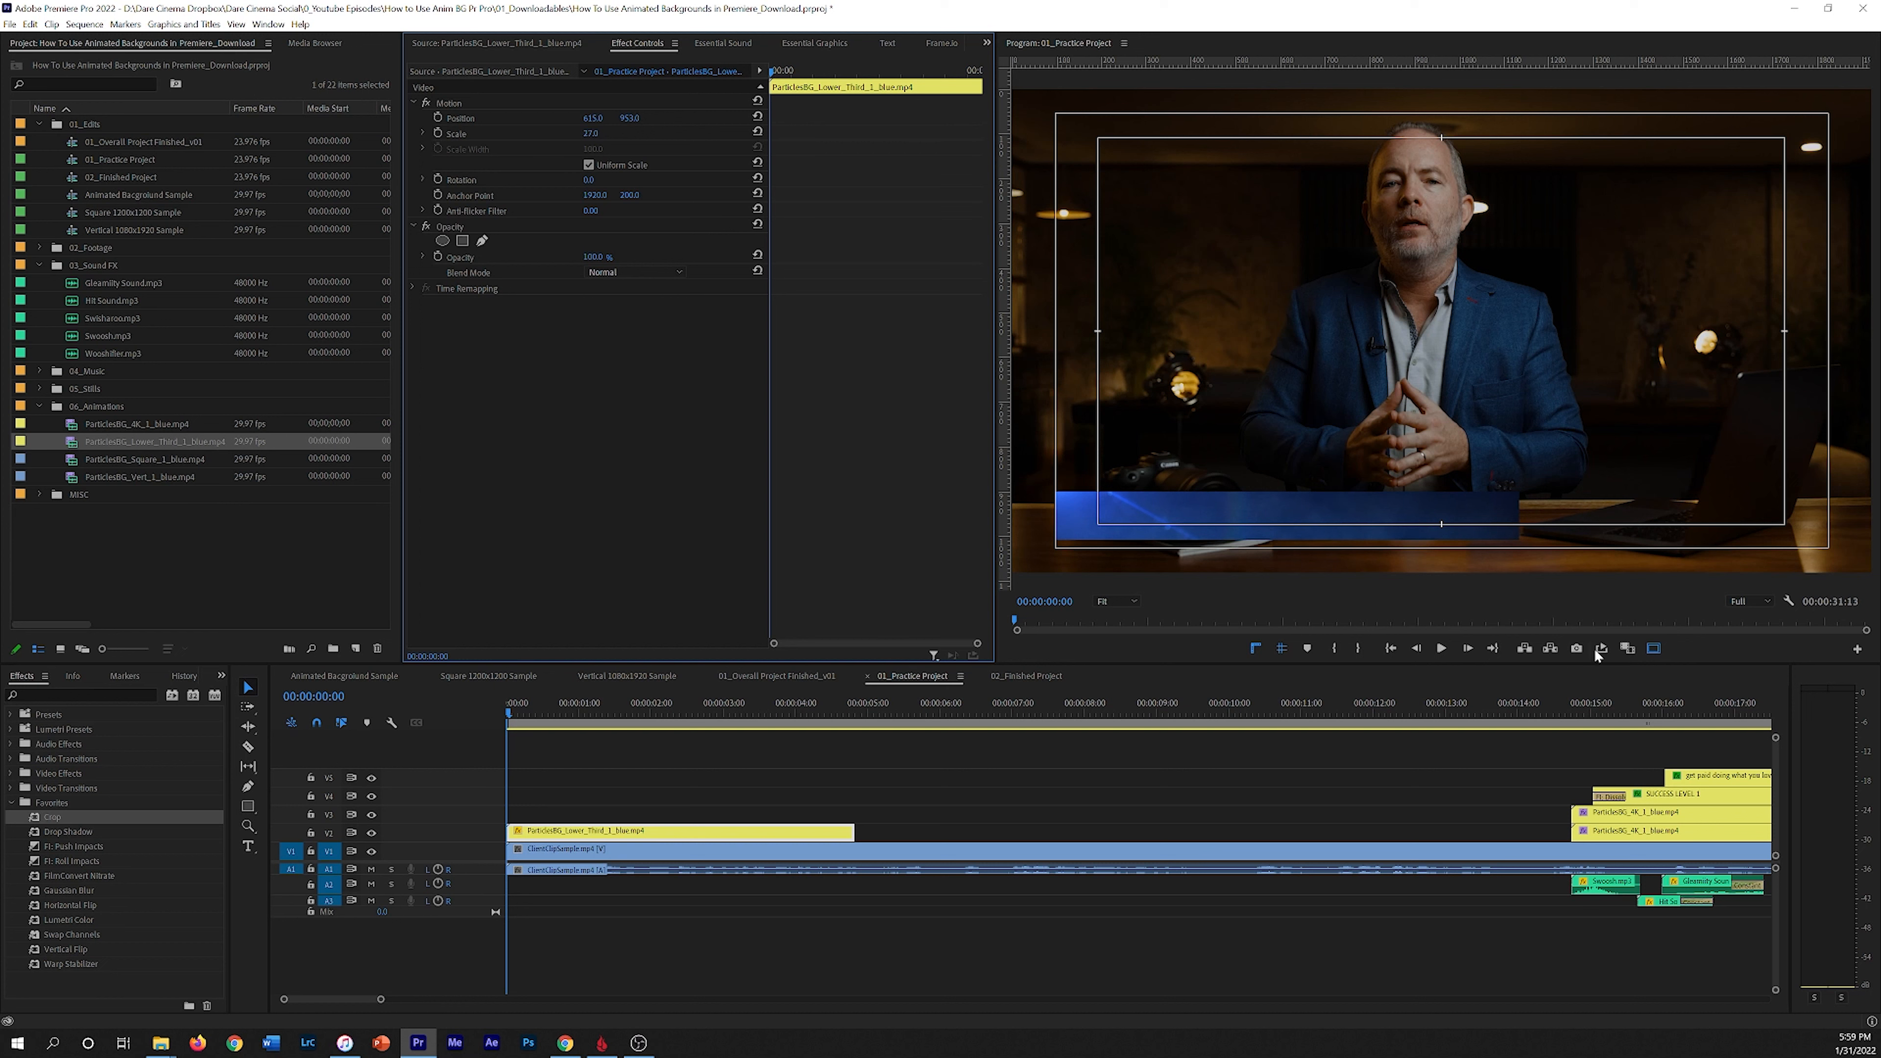
Step: Turn off the safe margins in the program monitor
click(1061, 499)
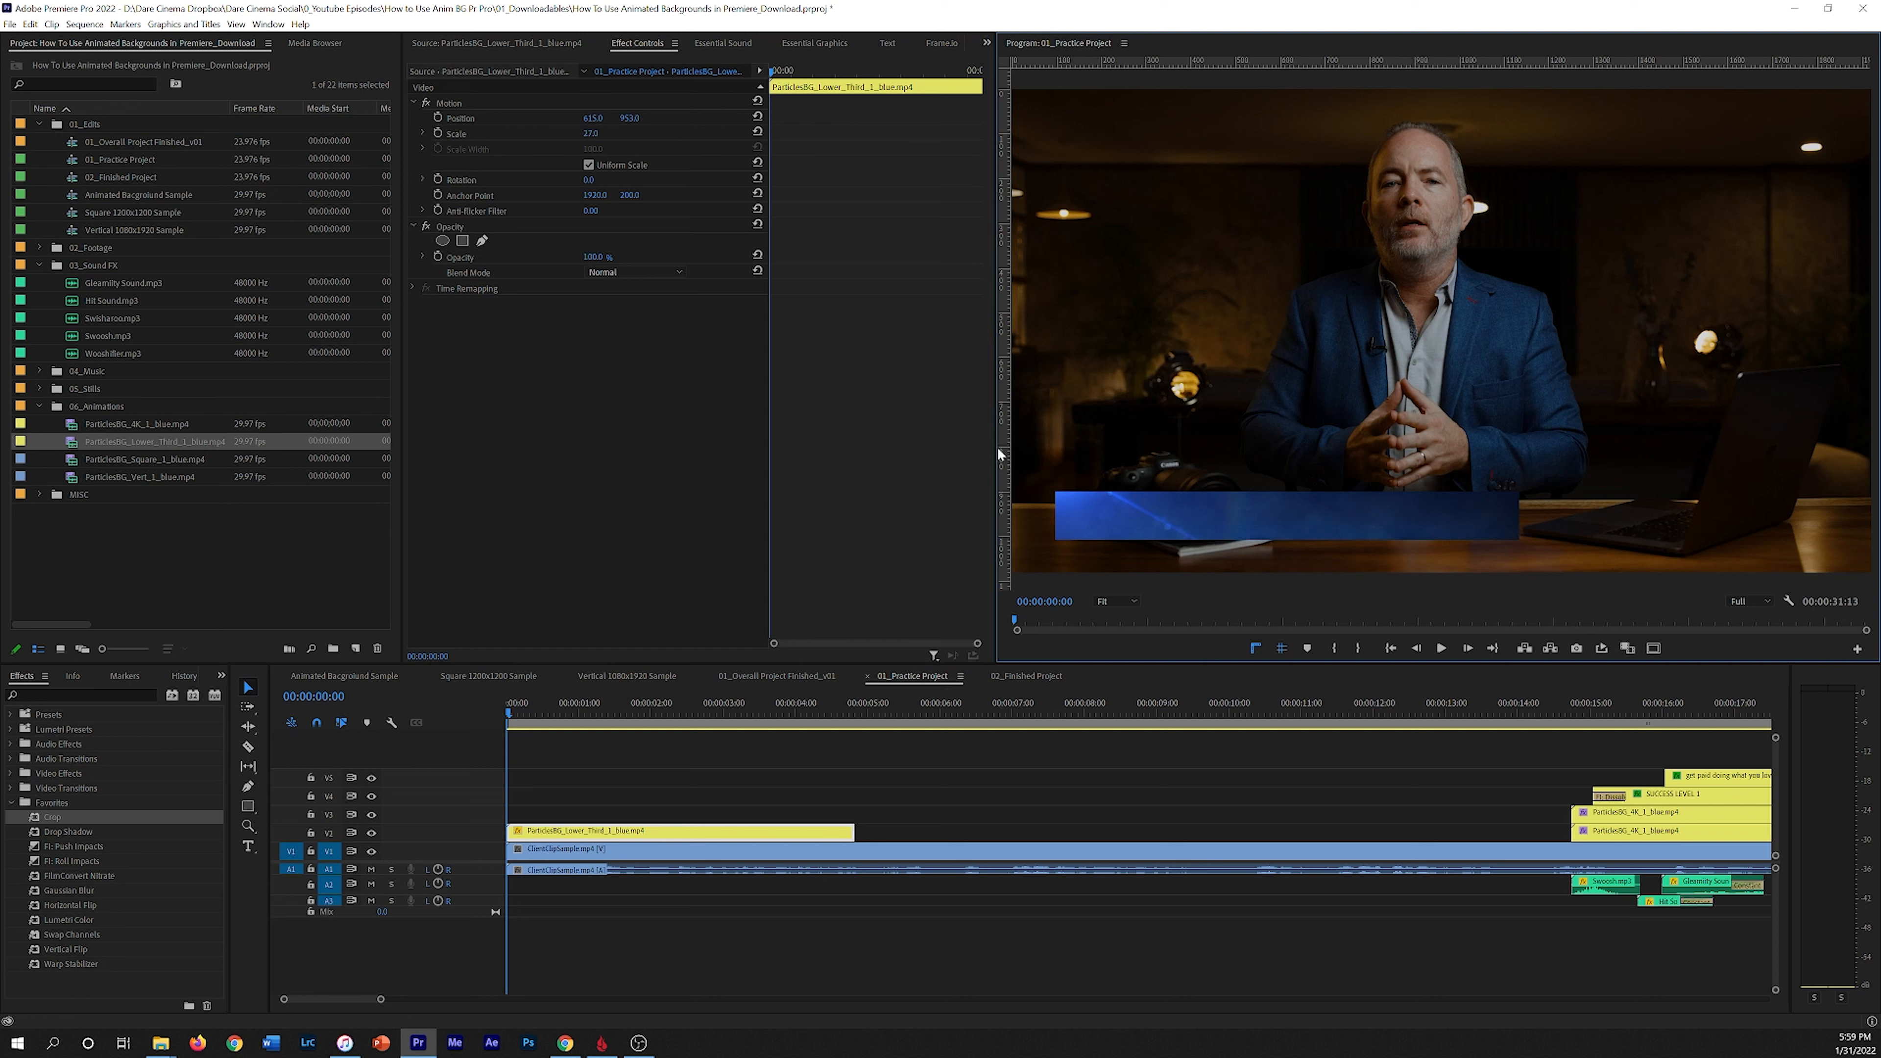
drag(555, 703, 505, 712)
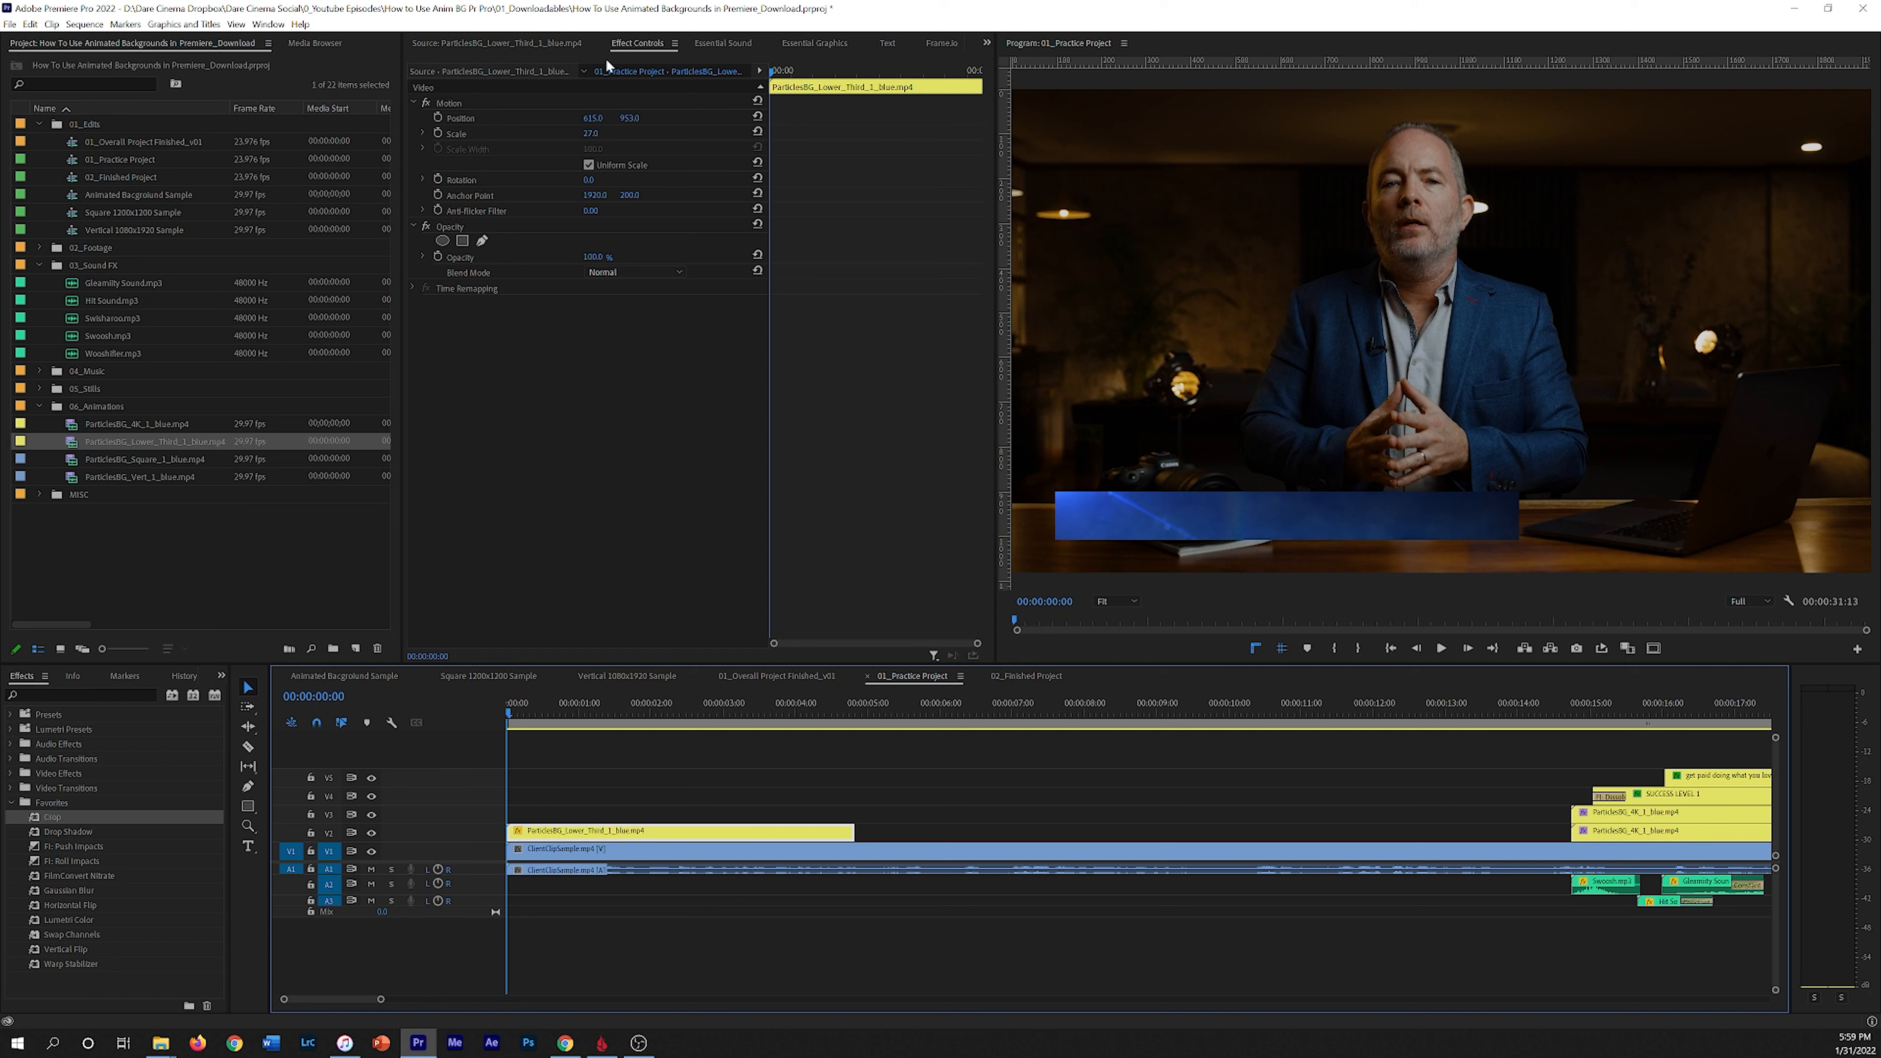
Step: Add a four-point polygon mask to the lower third clip's opacity
click(450, 222)
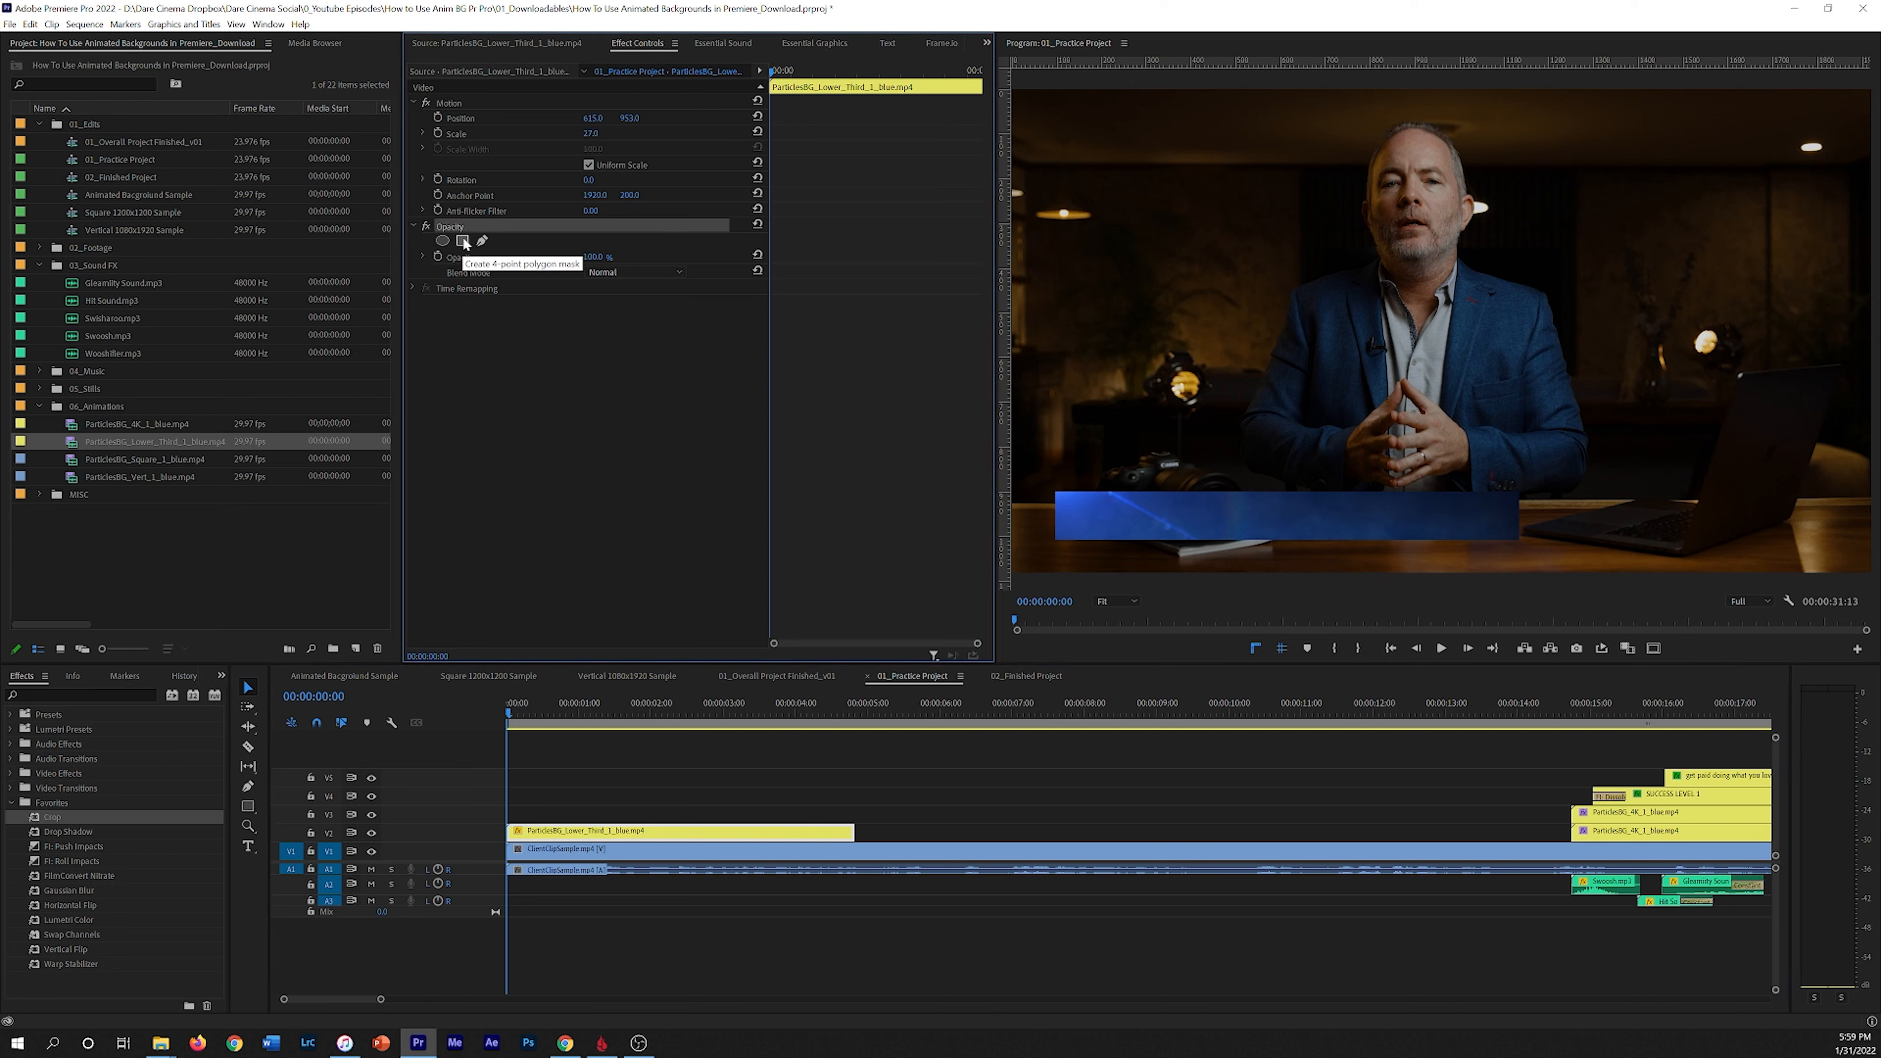
click(464, 238)
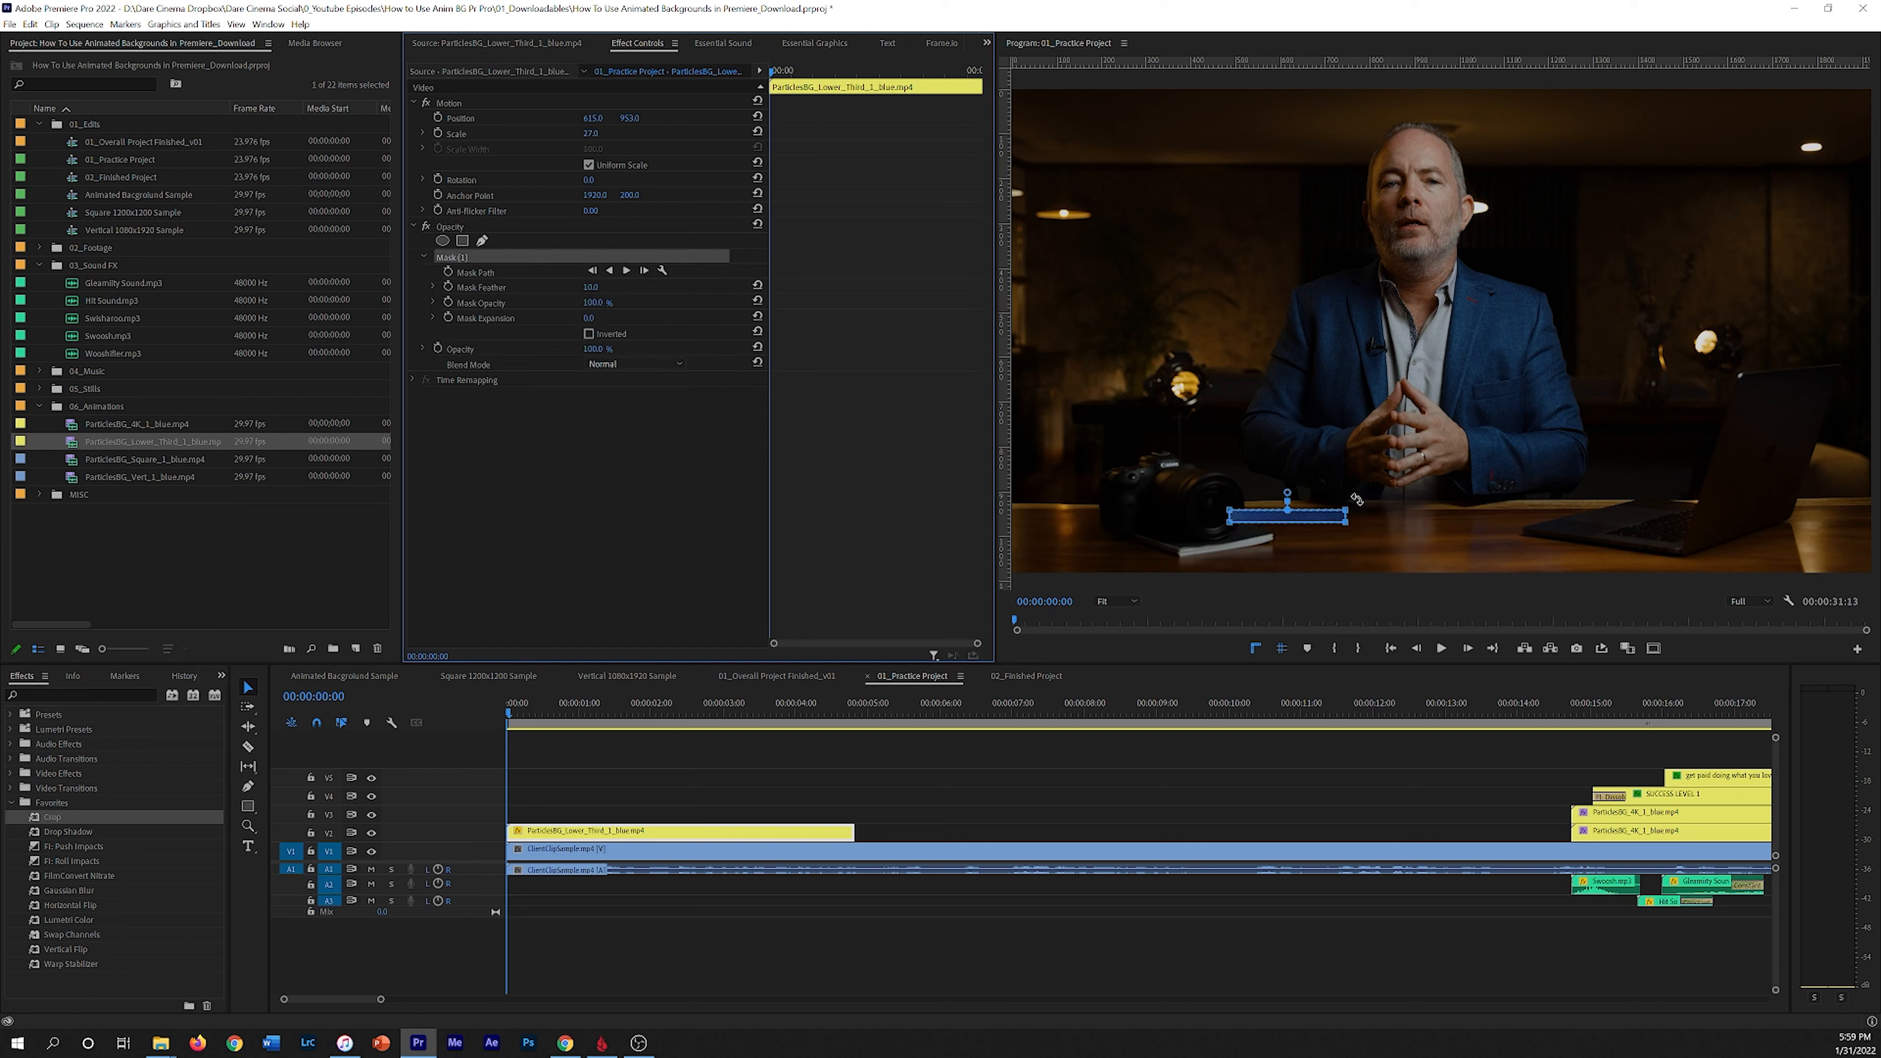
drag(1224, 506, 1062, 498)
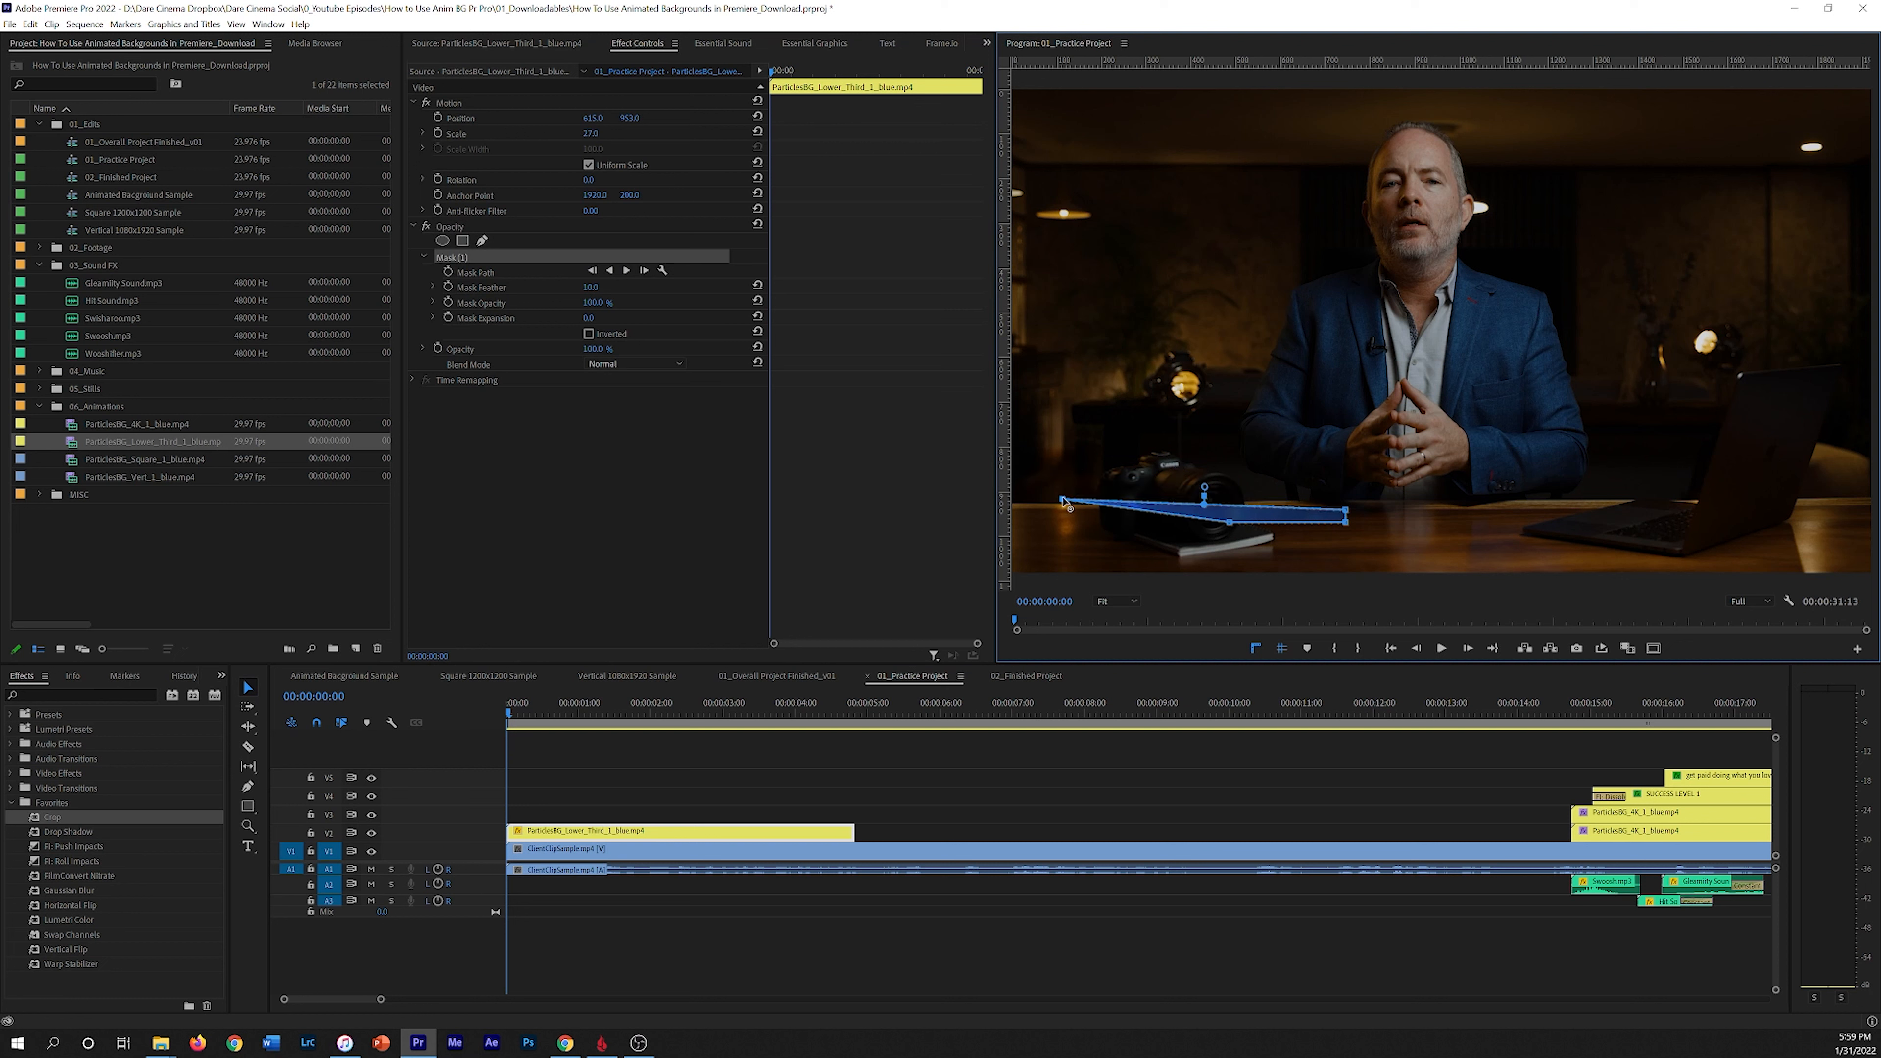
key(ctrl+z)
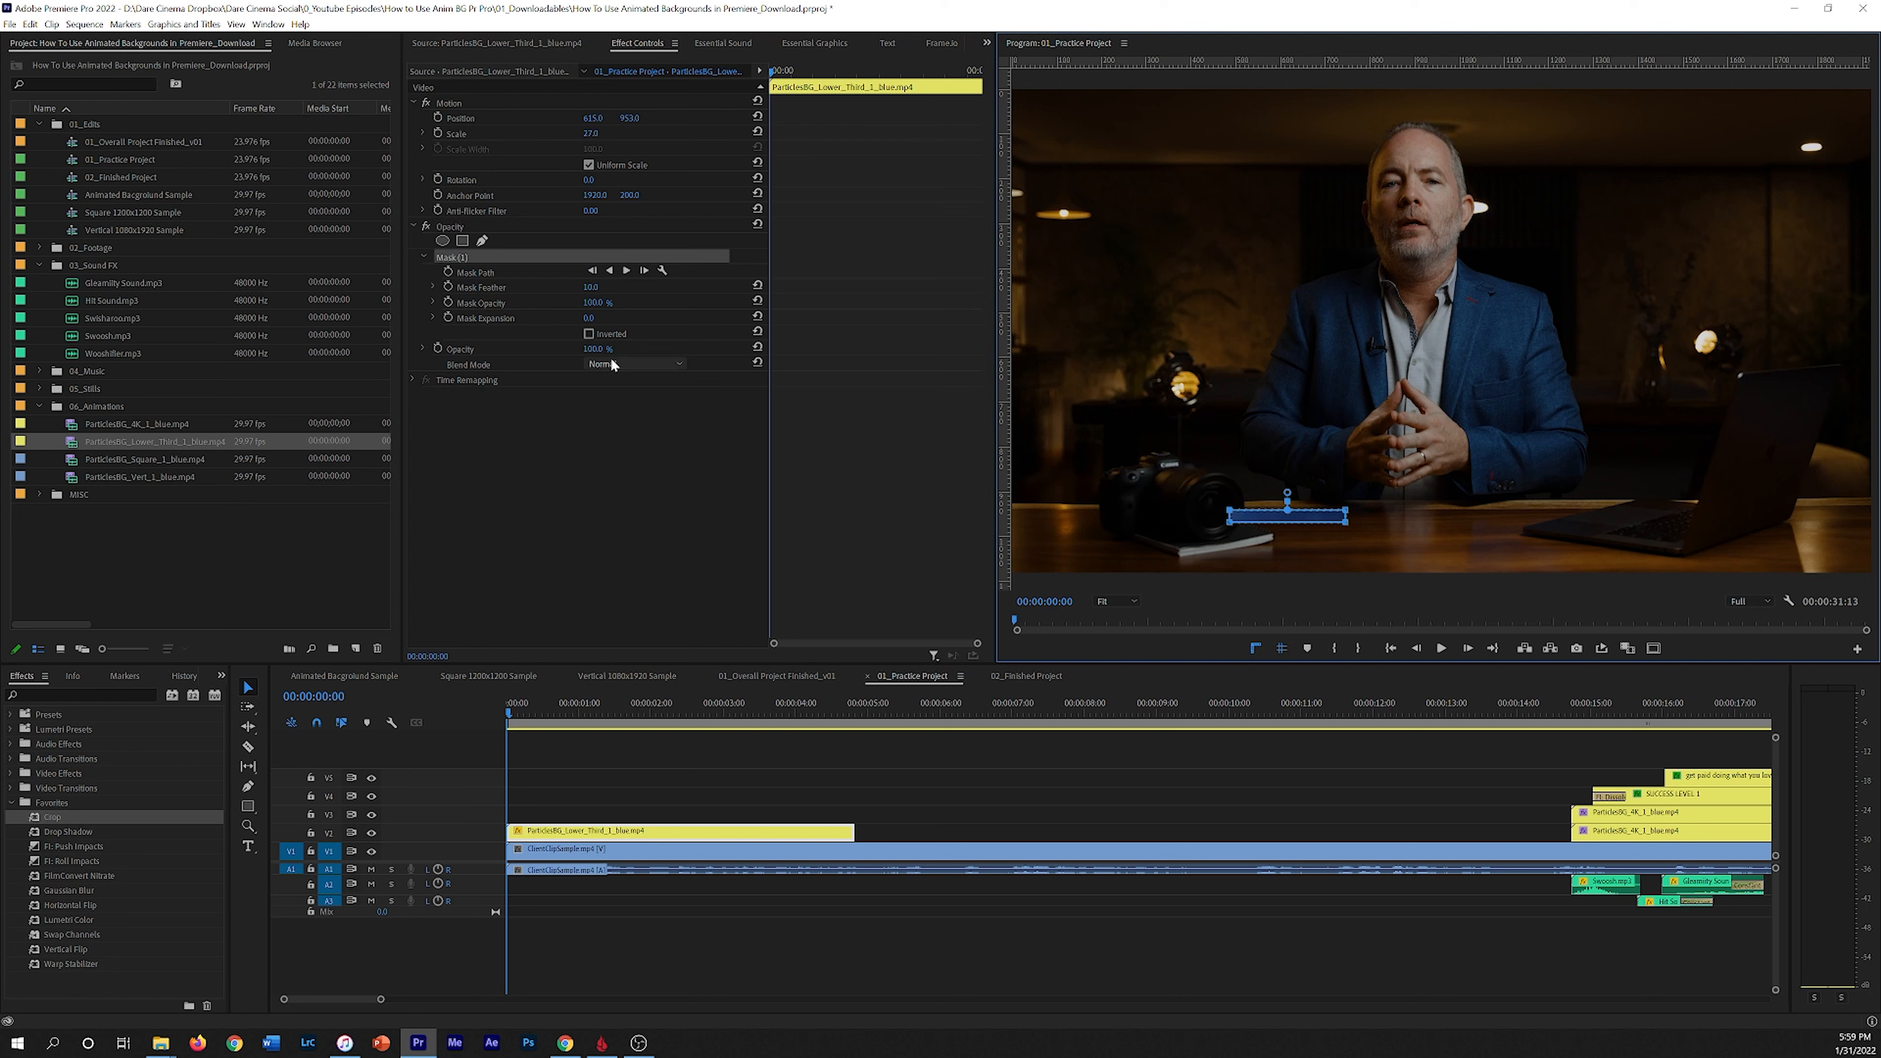
Step: Stretch the mask's corner points out to the ends of the blue bar, inverting the mask while adjusting and un-inverting it afterwards
click(589, 334)
drag(1233, 511, 1064, 501)
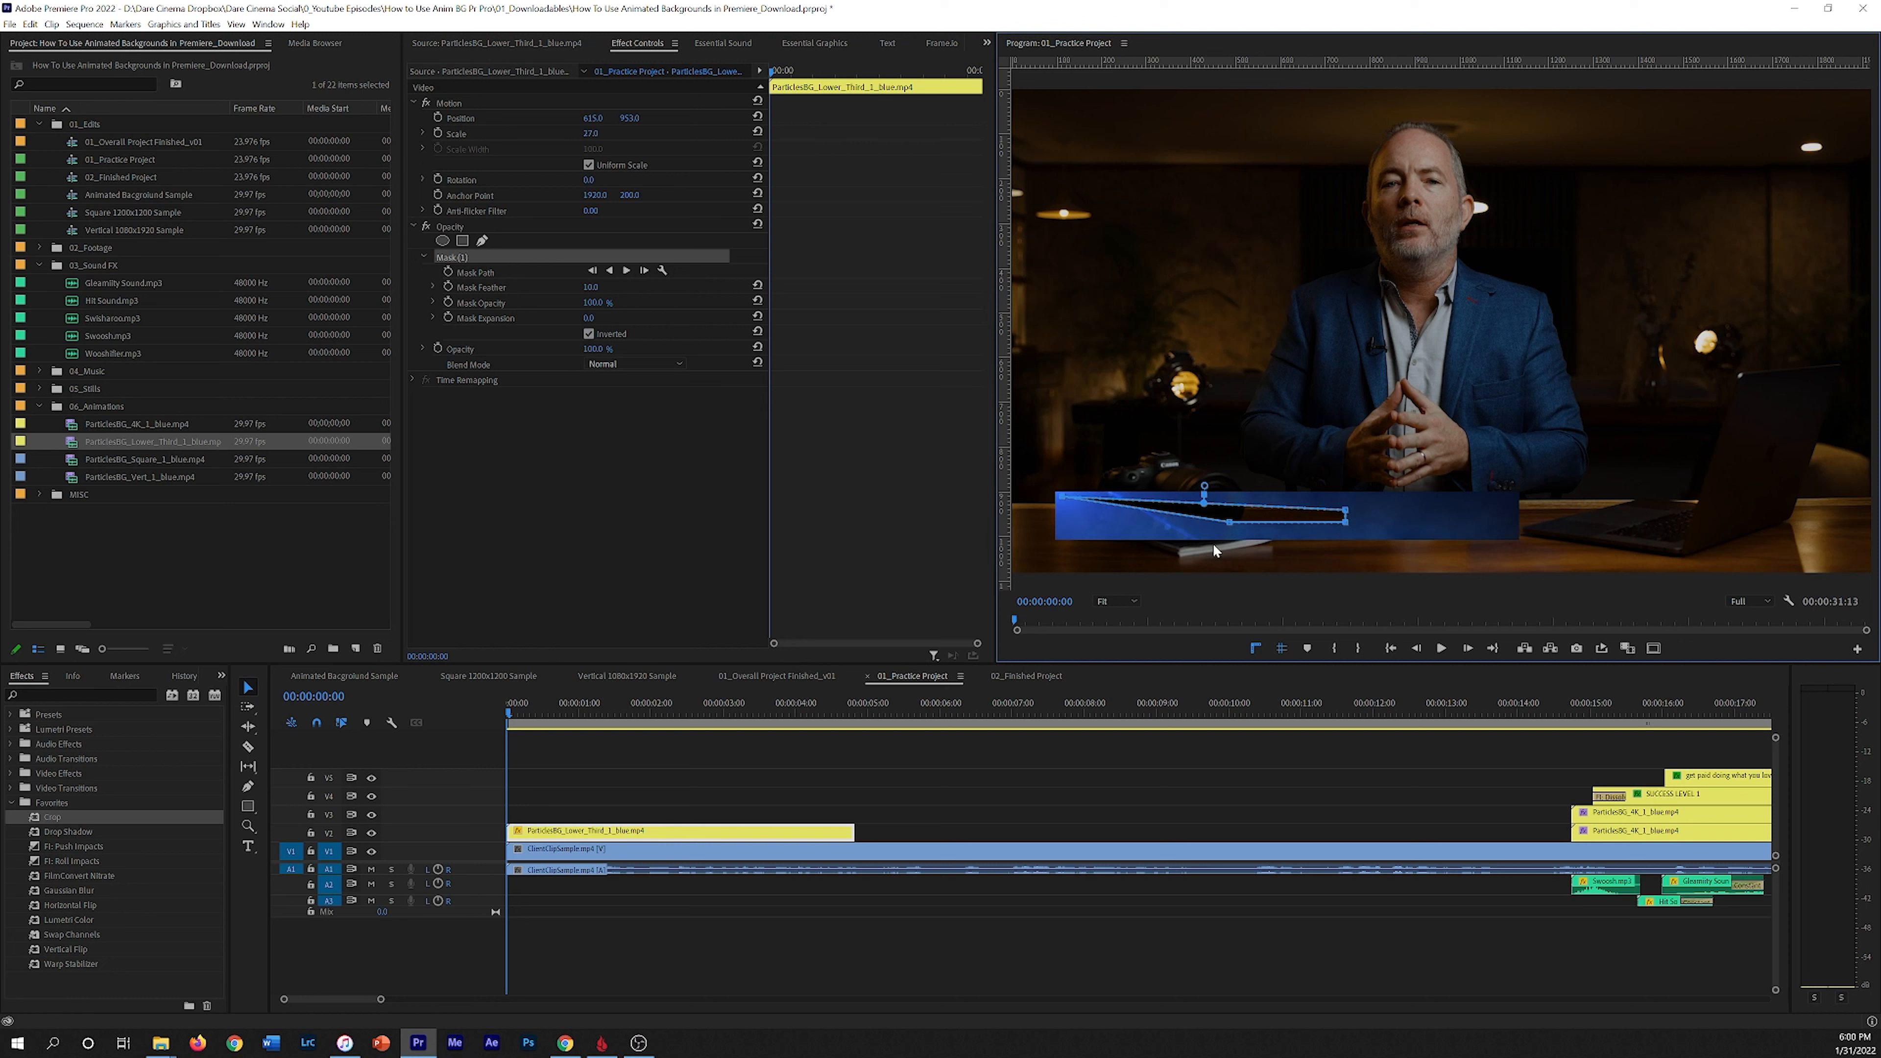
drag(1231, 528, 1064, 497)
drag(1343, 510, 1509, 503)
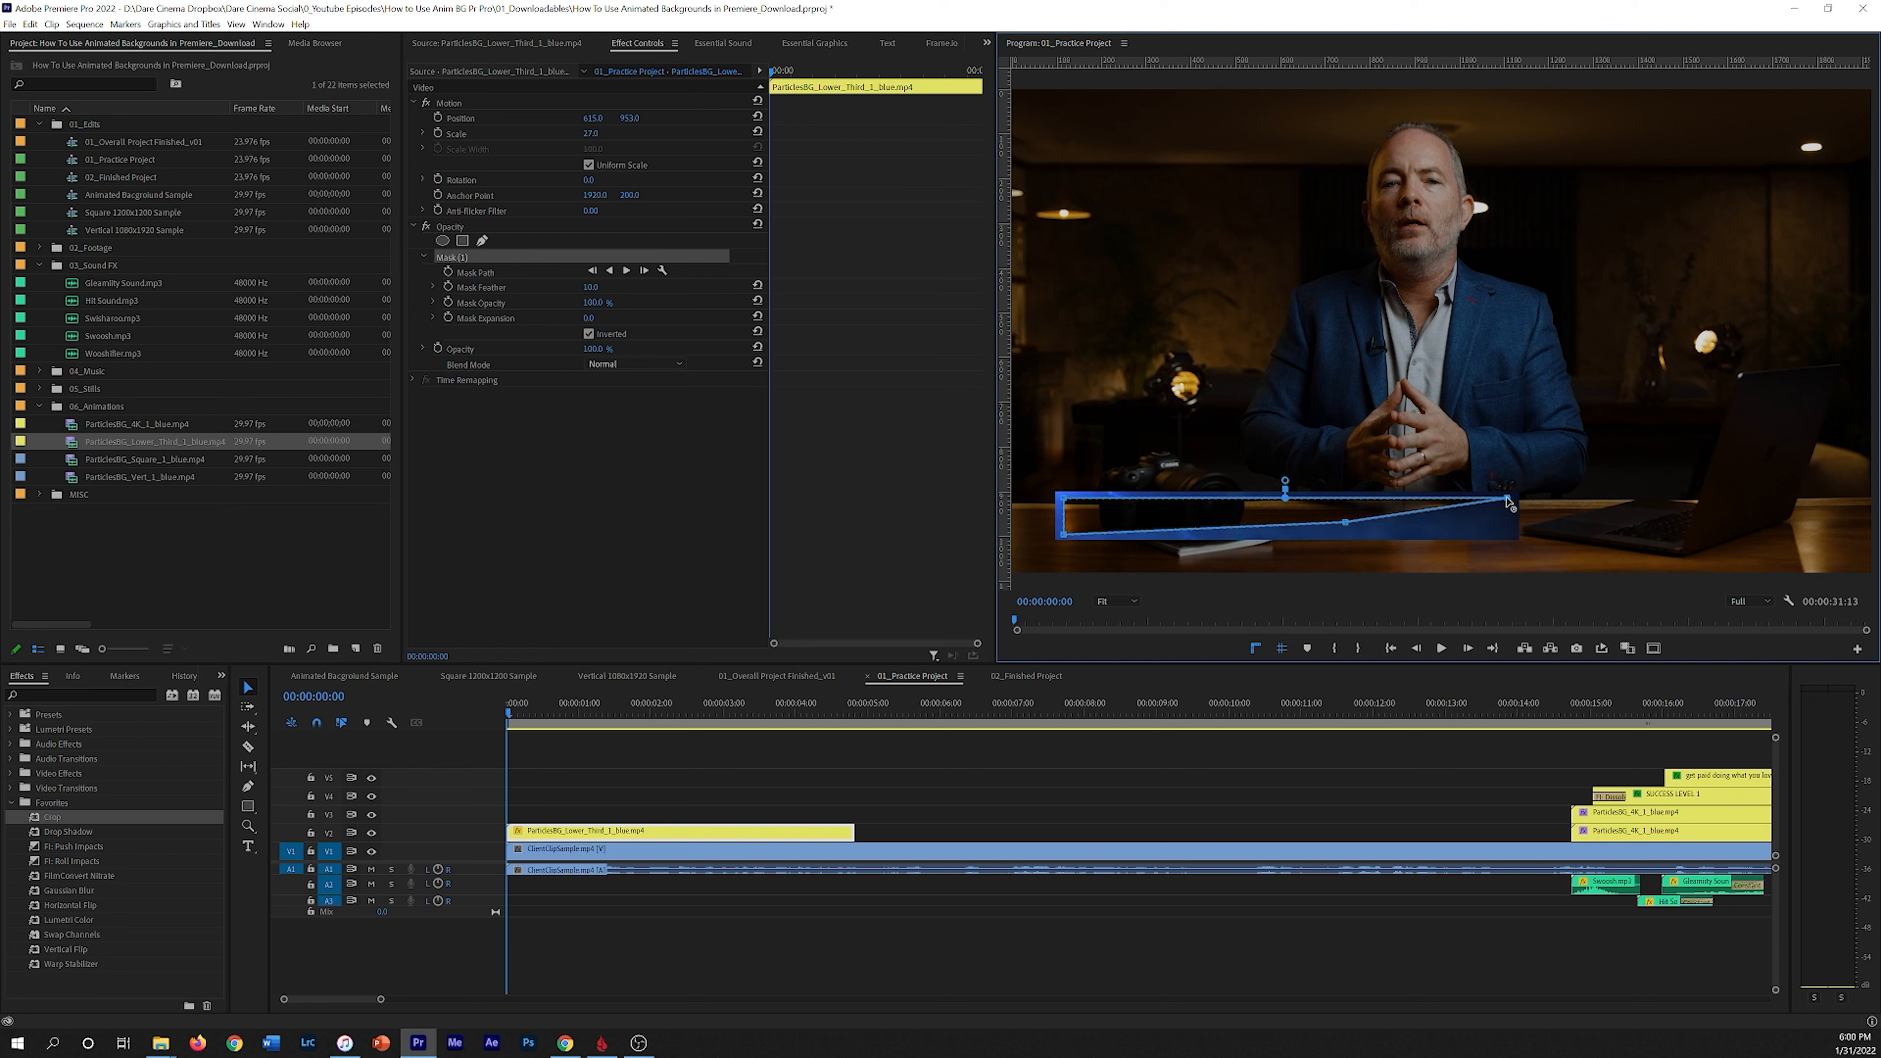
drag(1346, 524, 1509, 534)
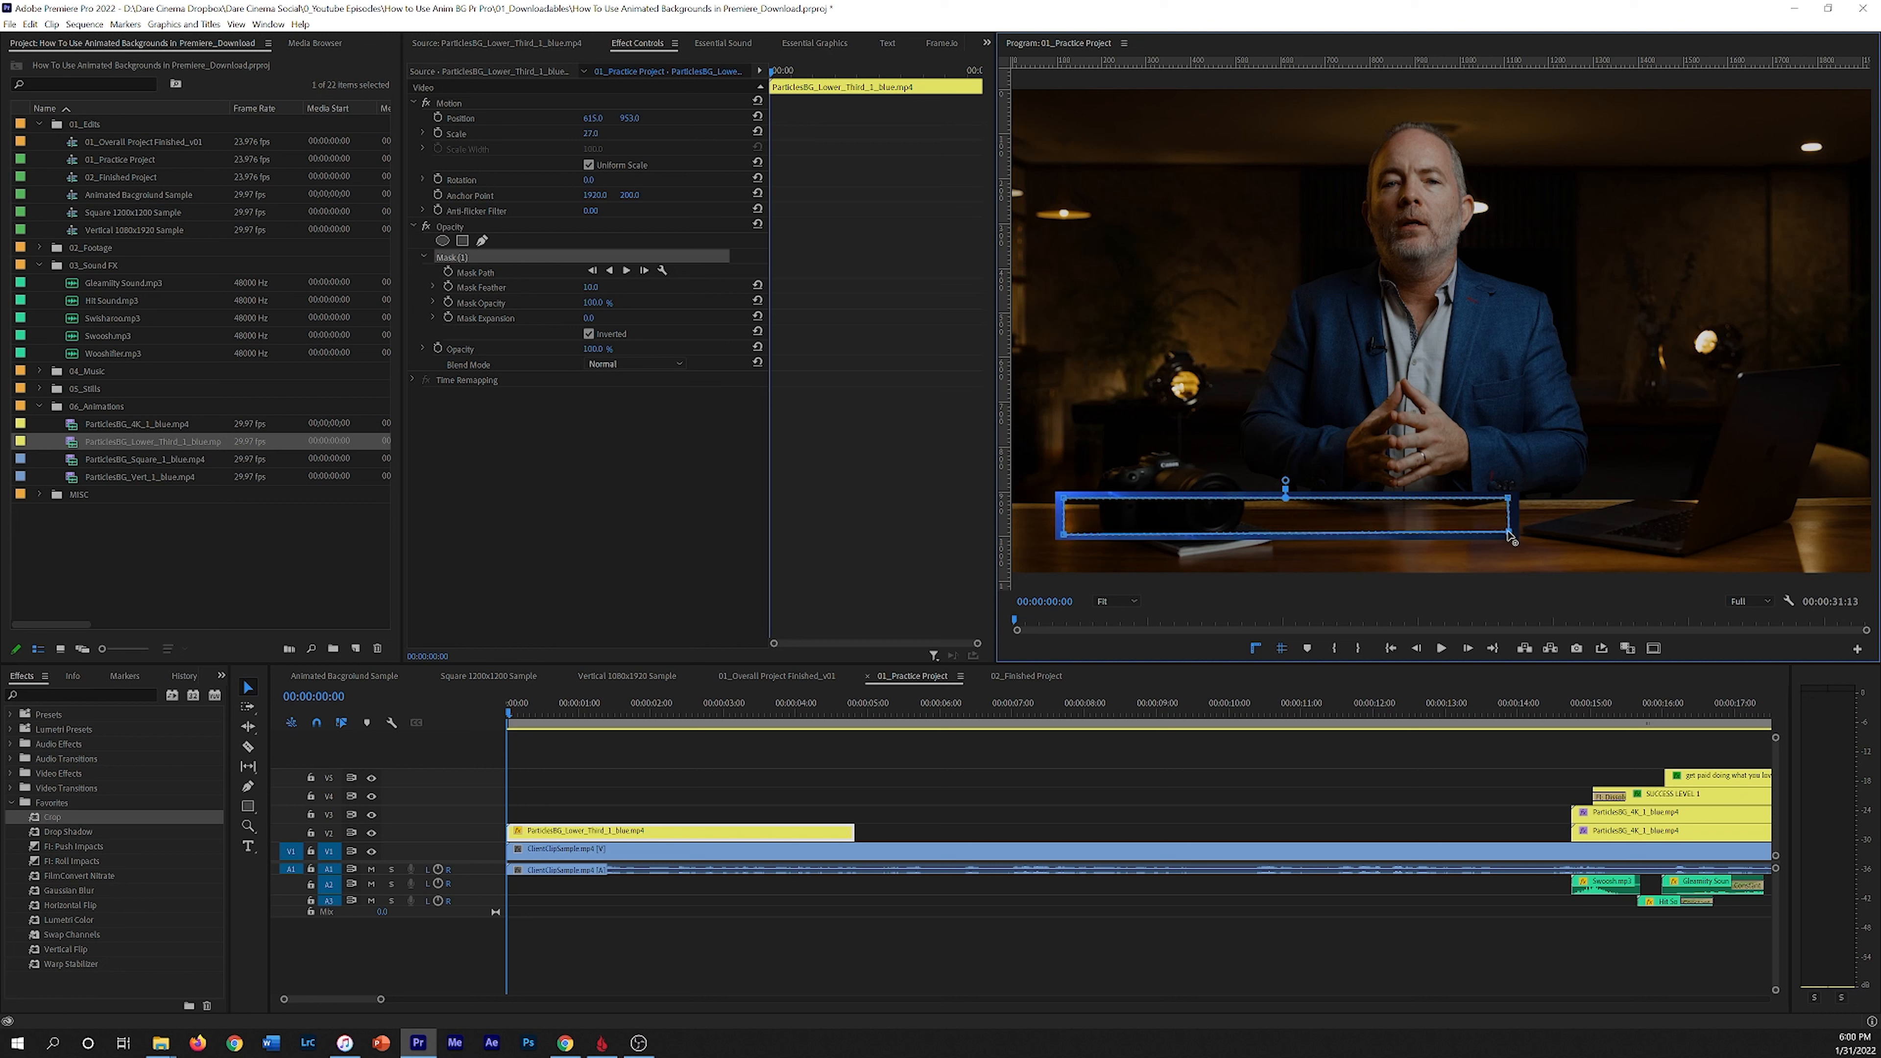
click(589, 334)
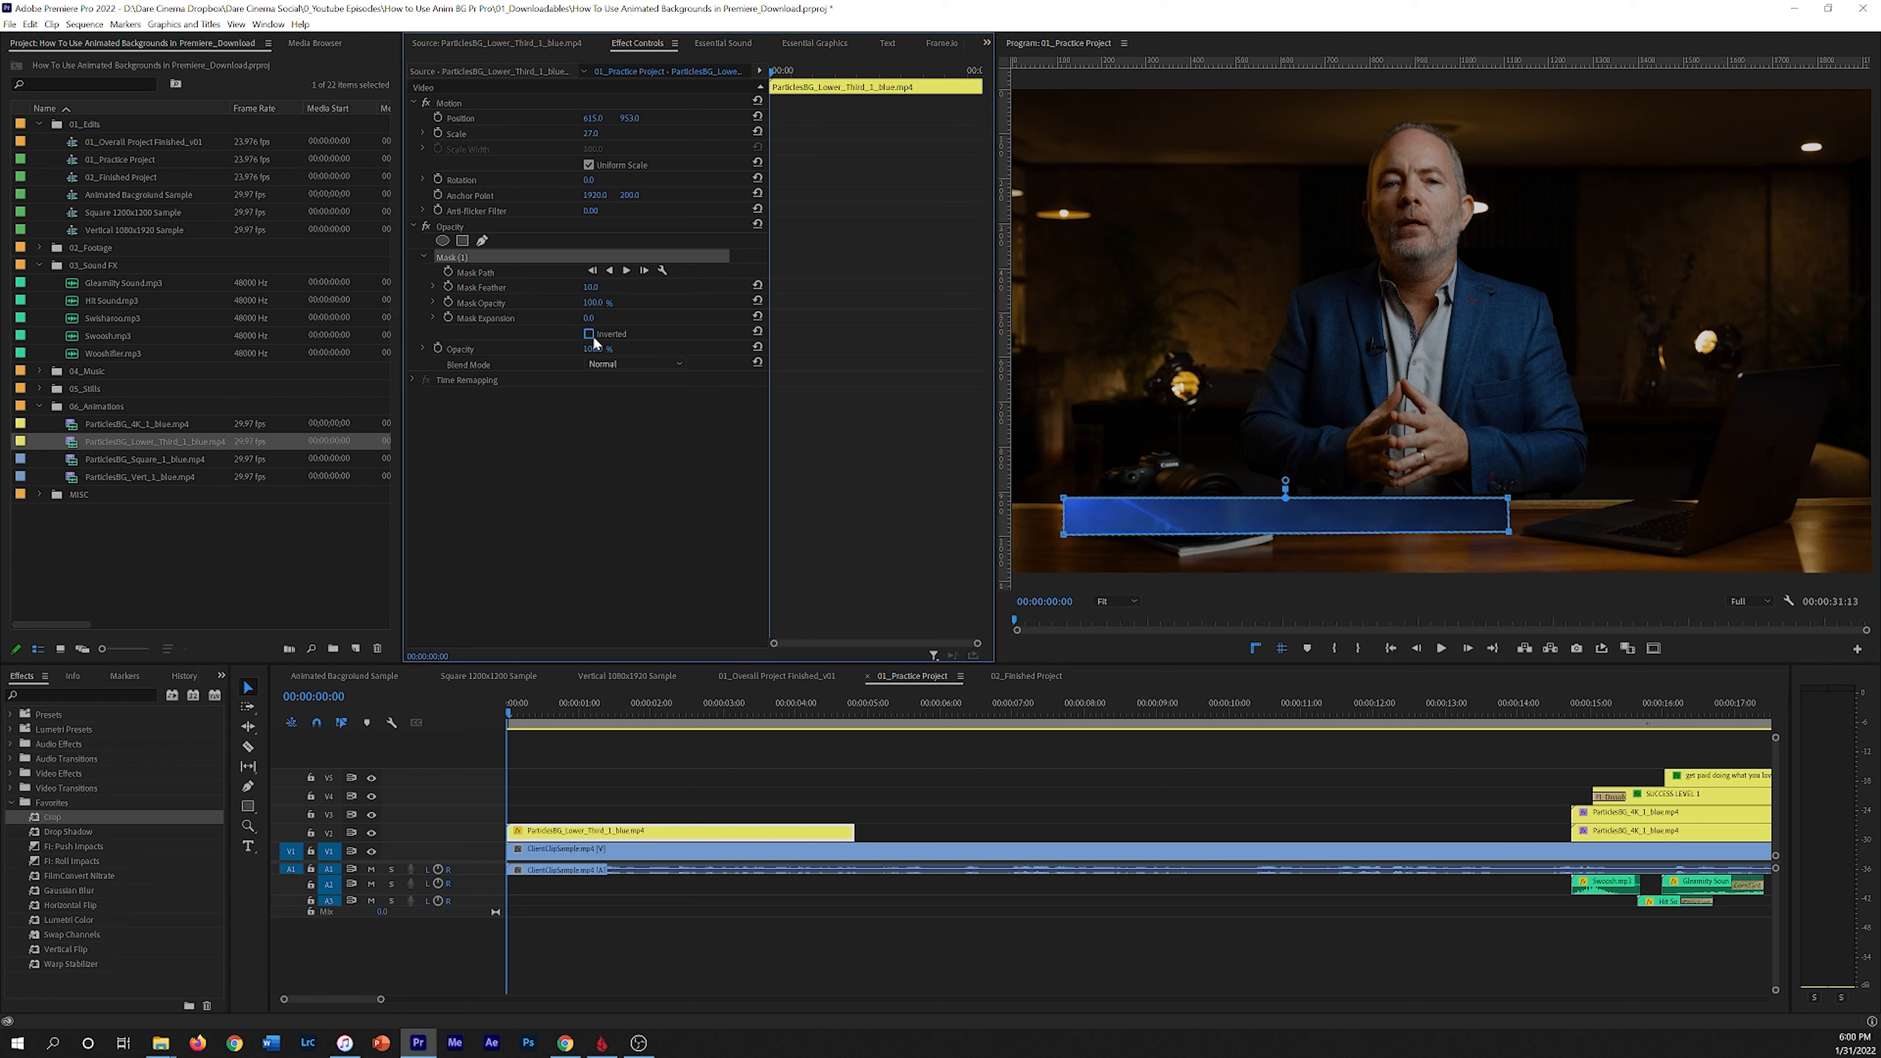
Step: Set the mask feather to 81 and the mask expansion to -18
click(475, 287)
drag(595, 288, 650, 287)
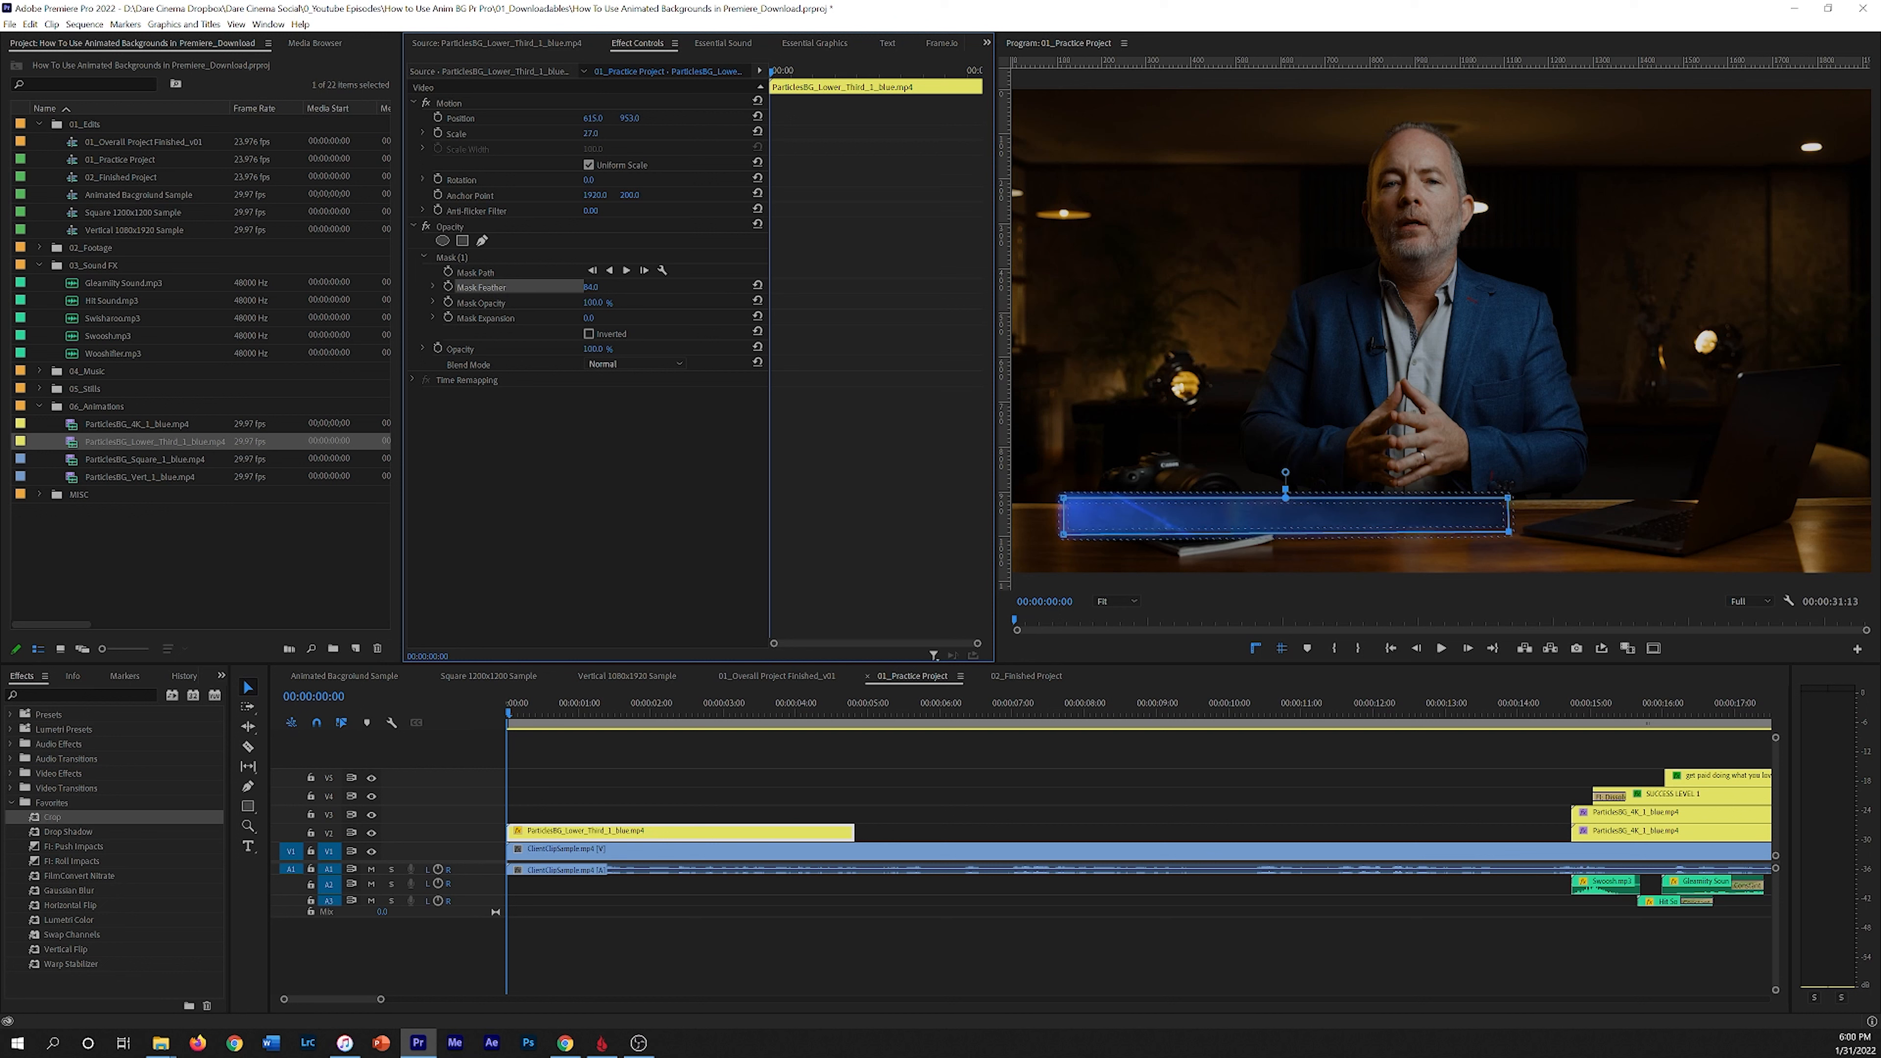
click(539, 457)
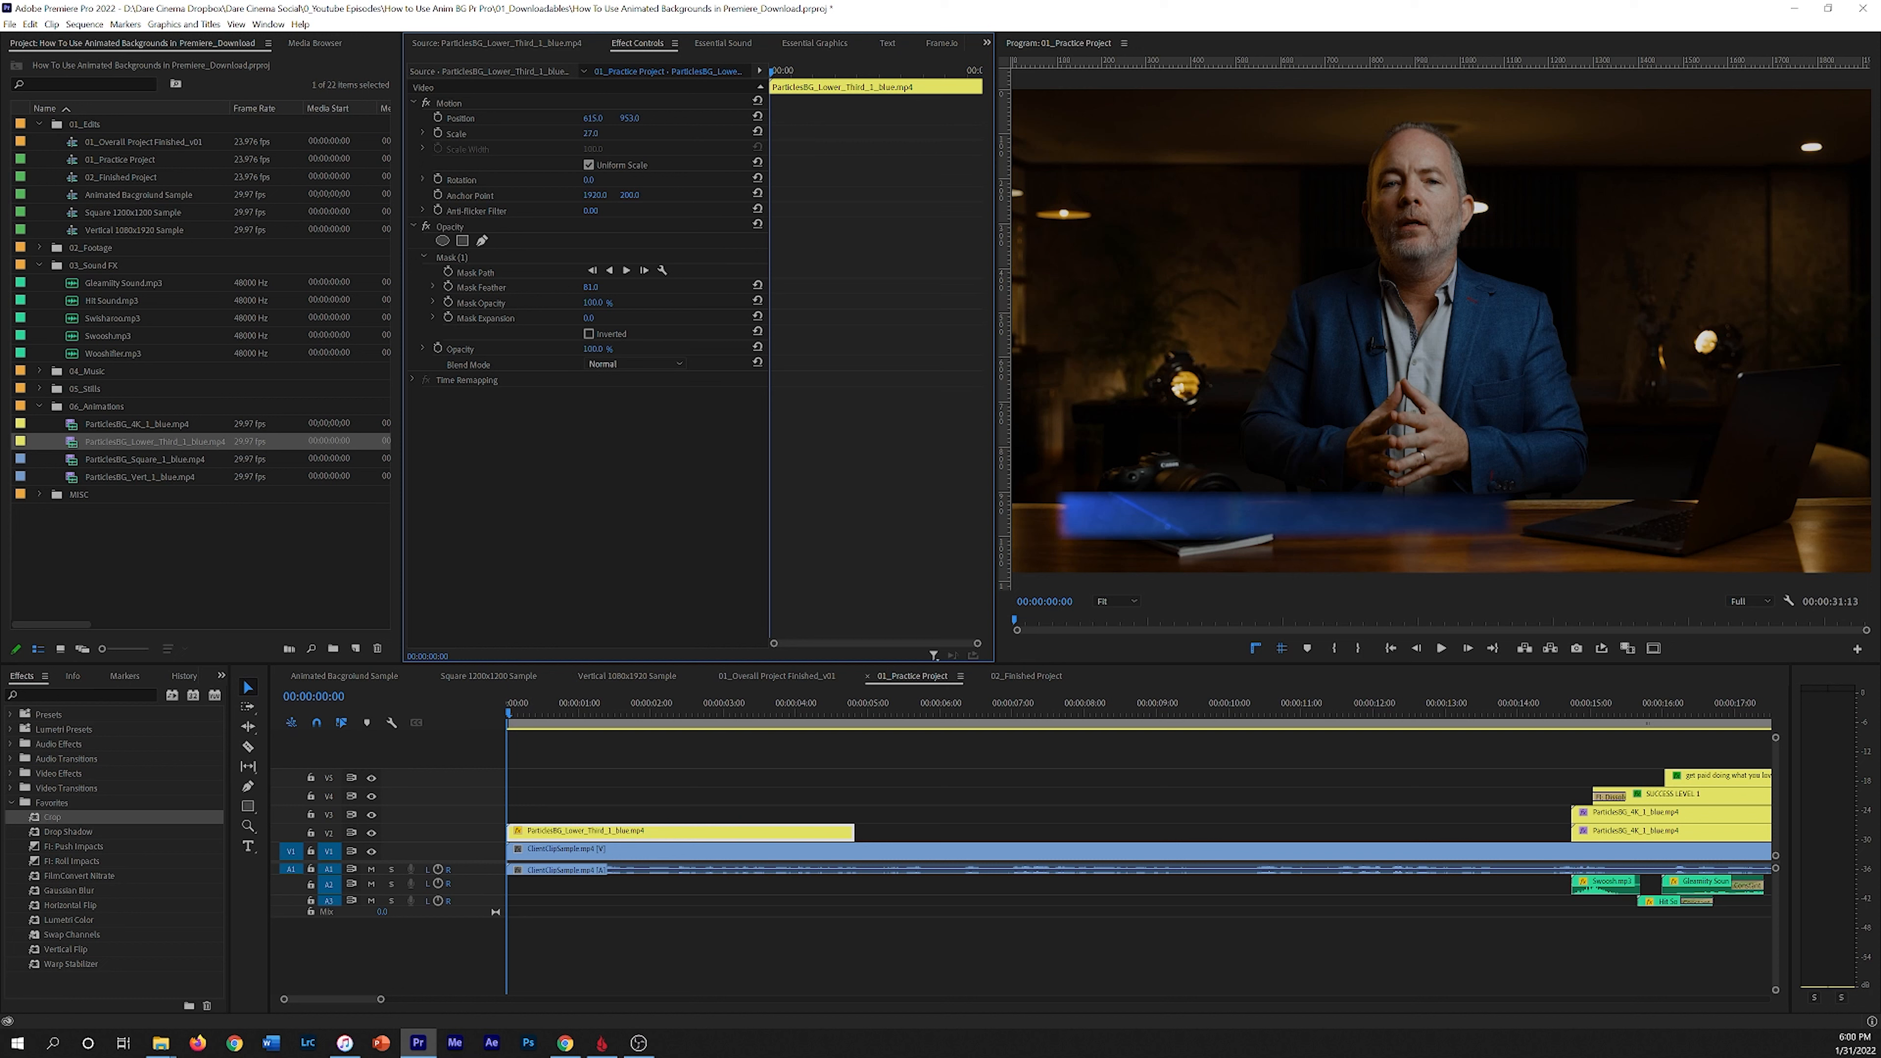
drag(592, 318, 483, 318)
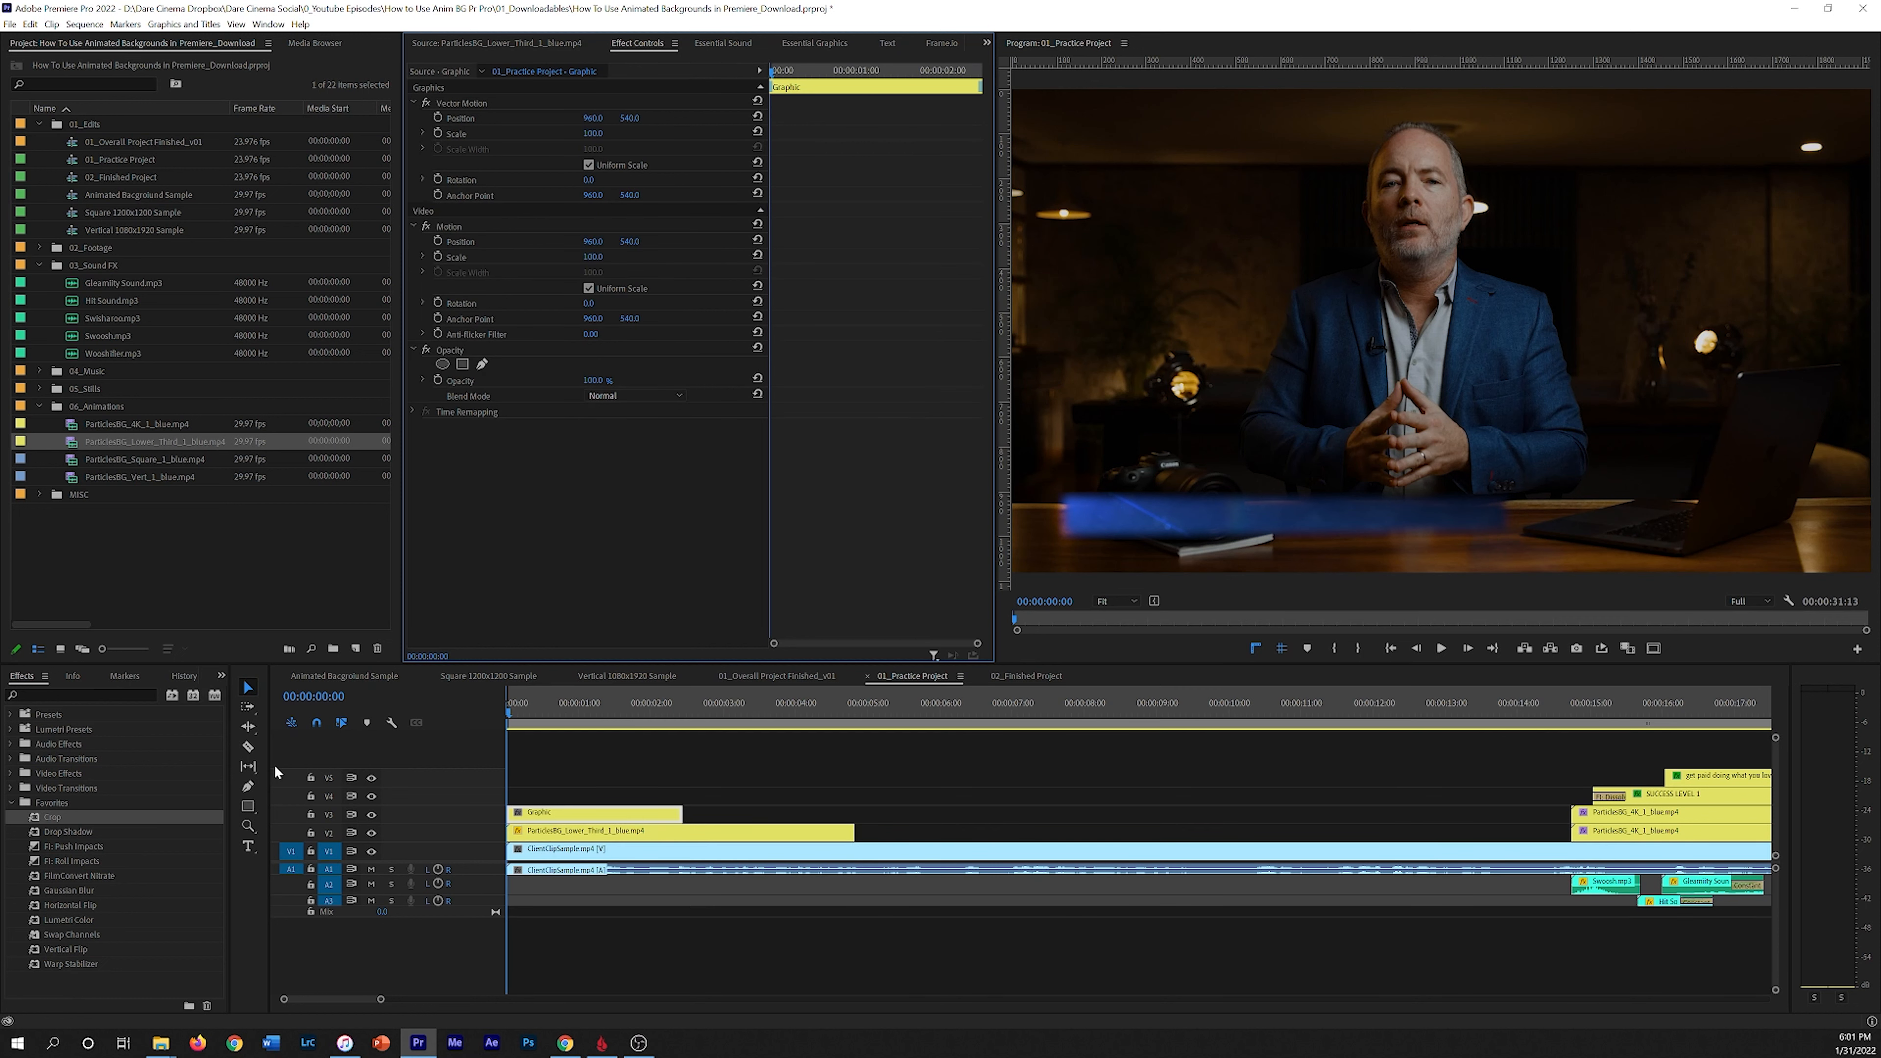
Step: Create a title over the blue bar reading FIVE LEVELS OF SUCCESS AS A CONTENT CREATOR
click(248, 845)
click(1091, 514)
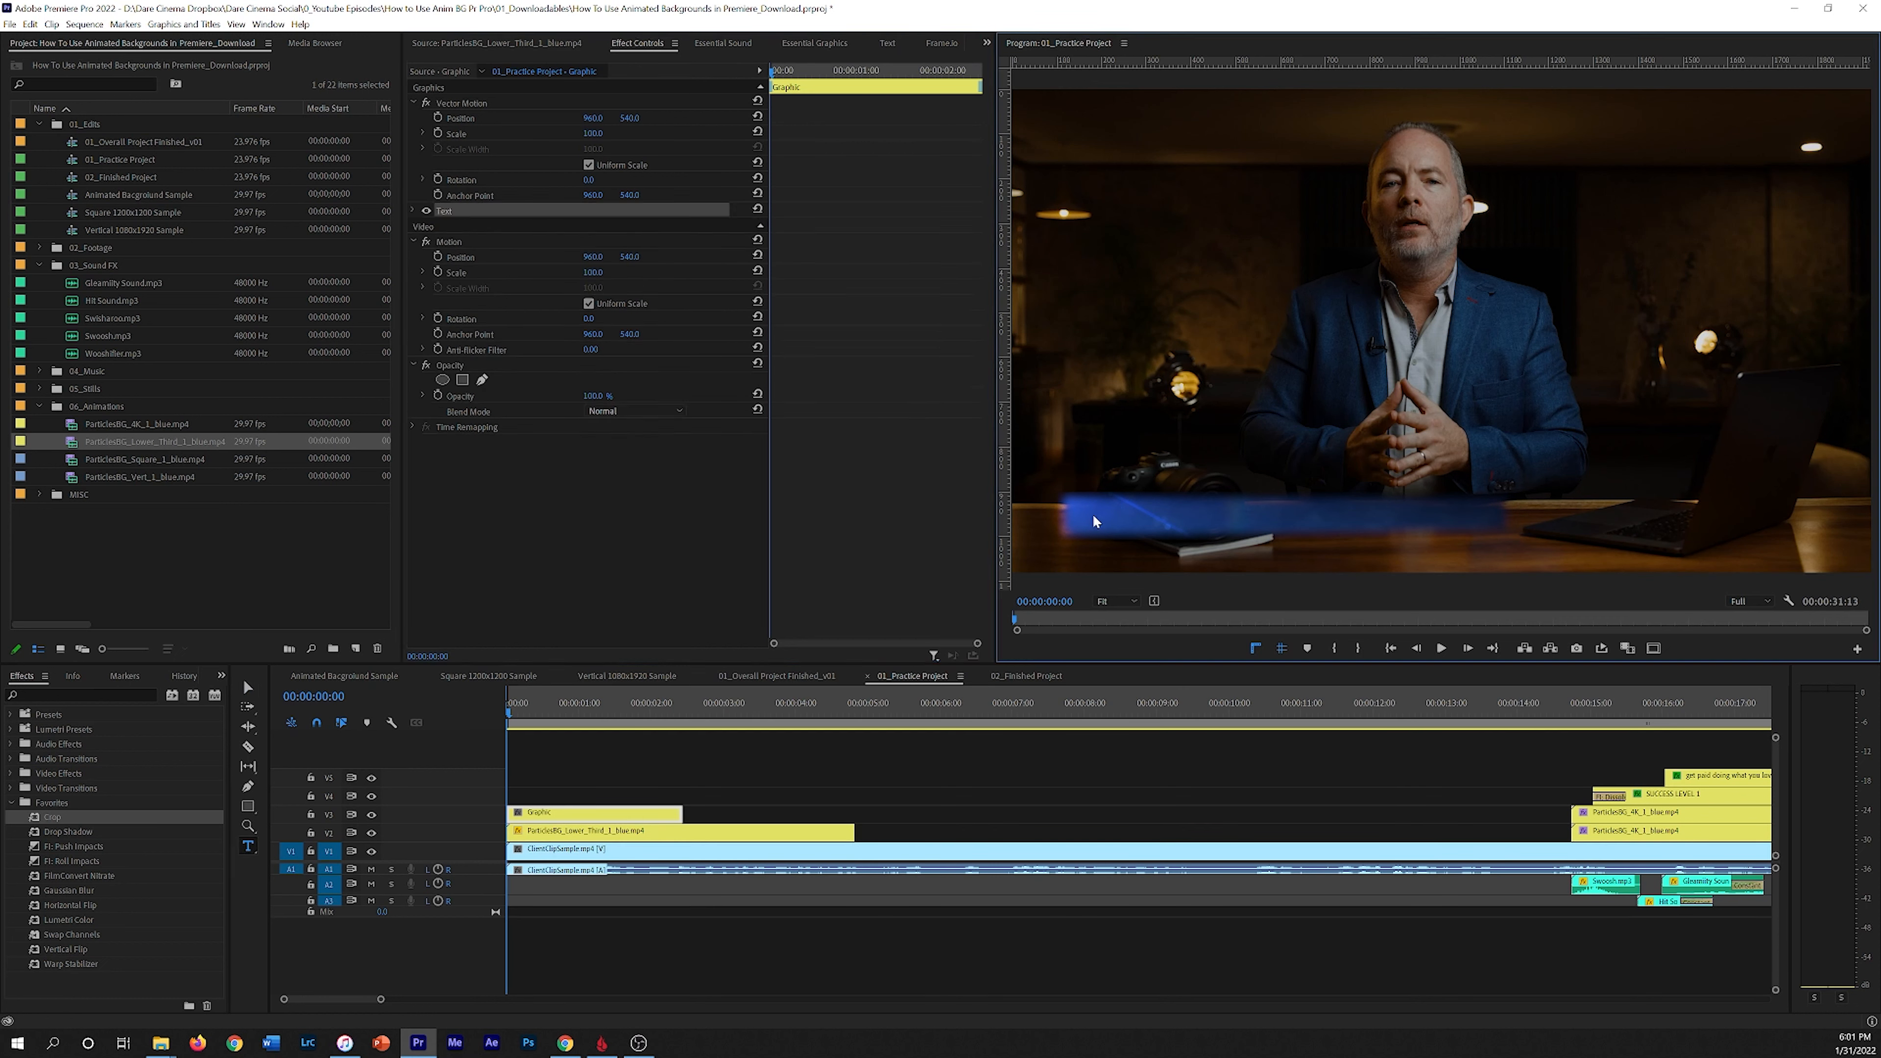
text(FIVE LEVELS OF S)
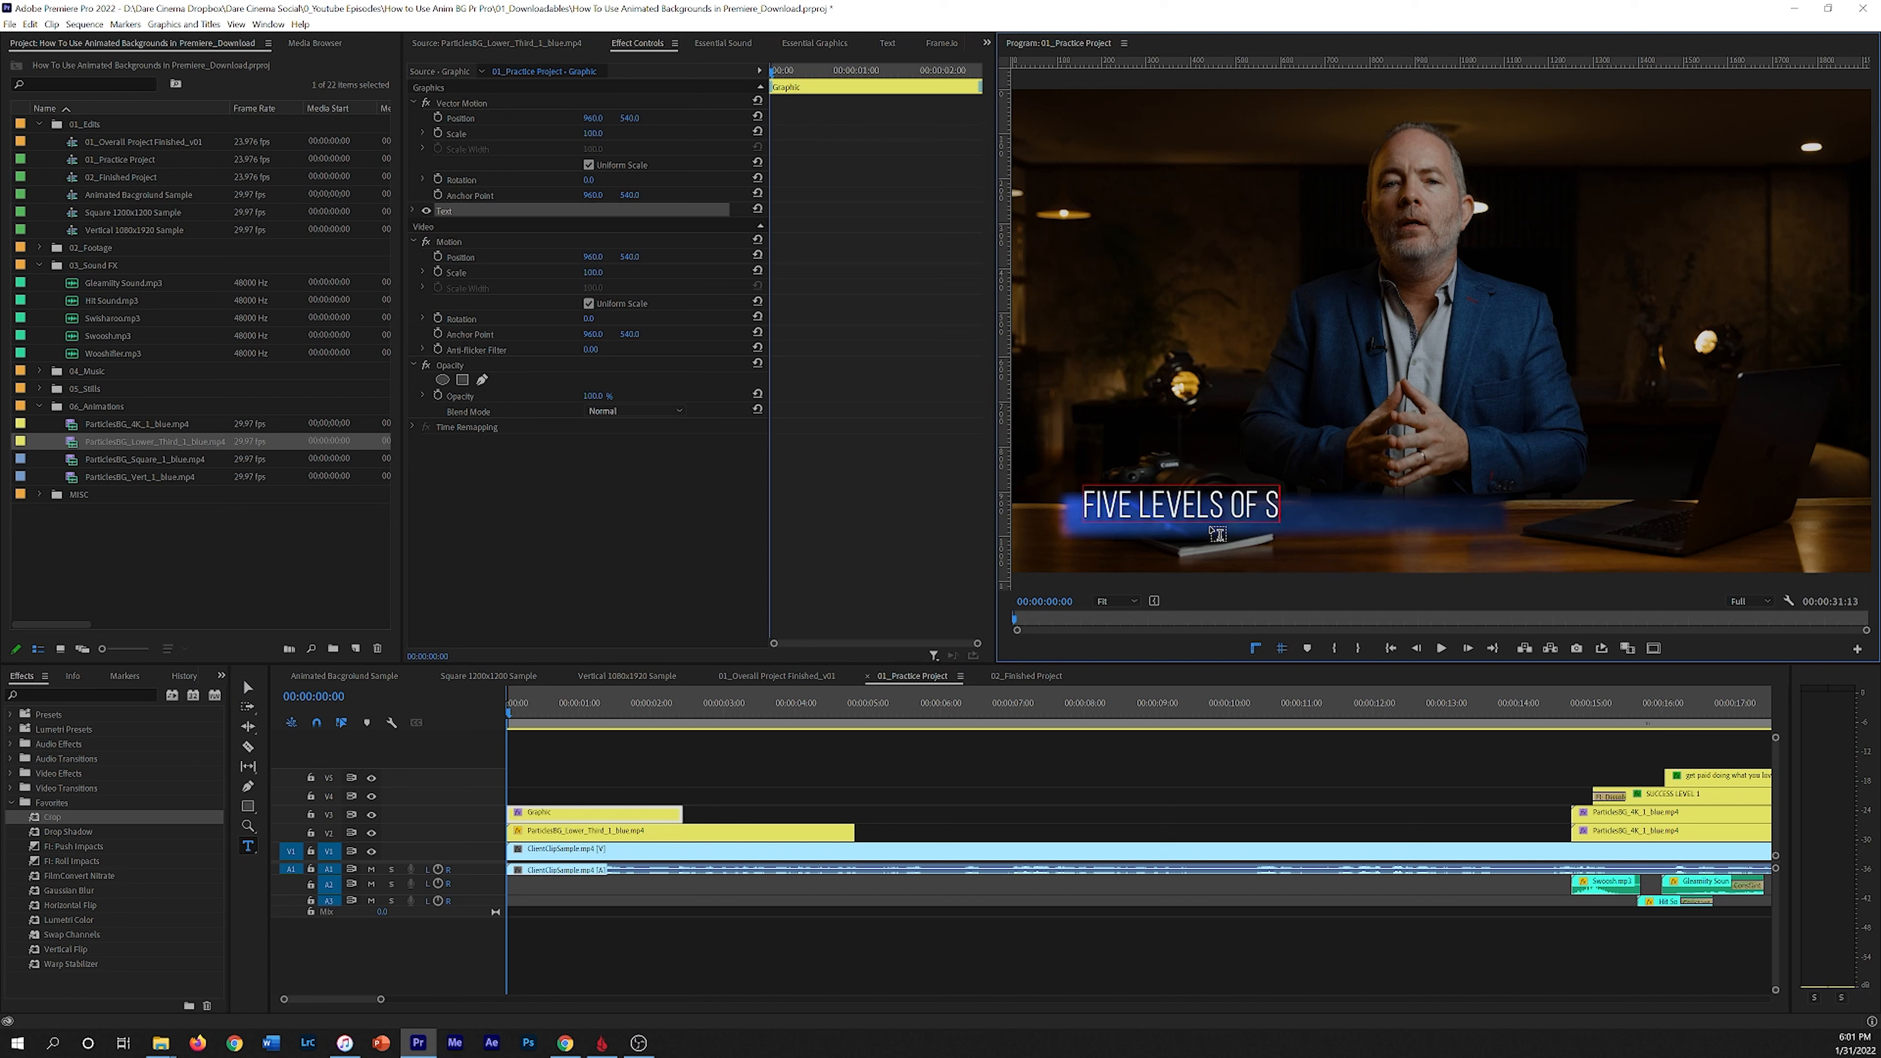
text(UCCESS AS A CONT)
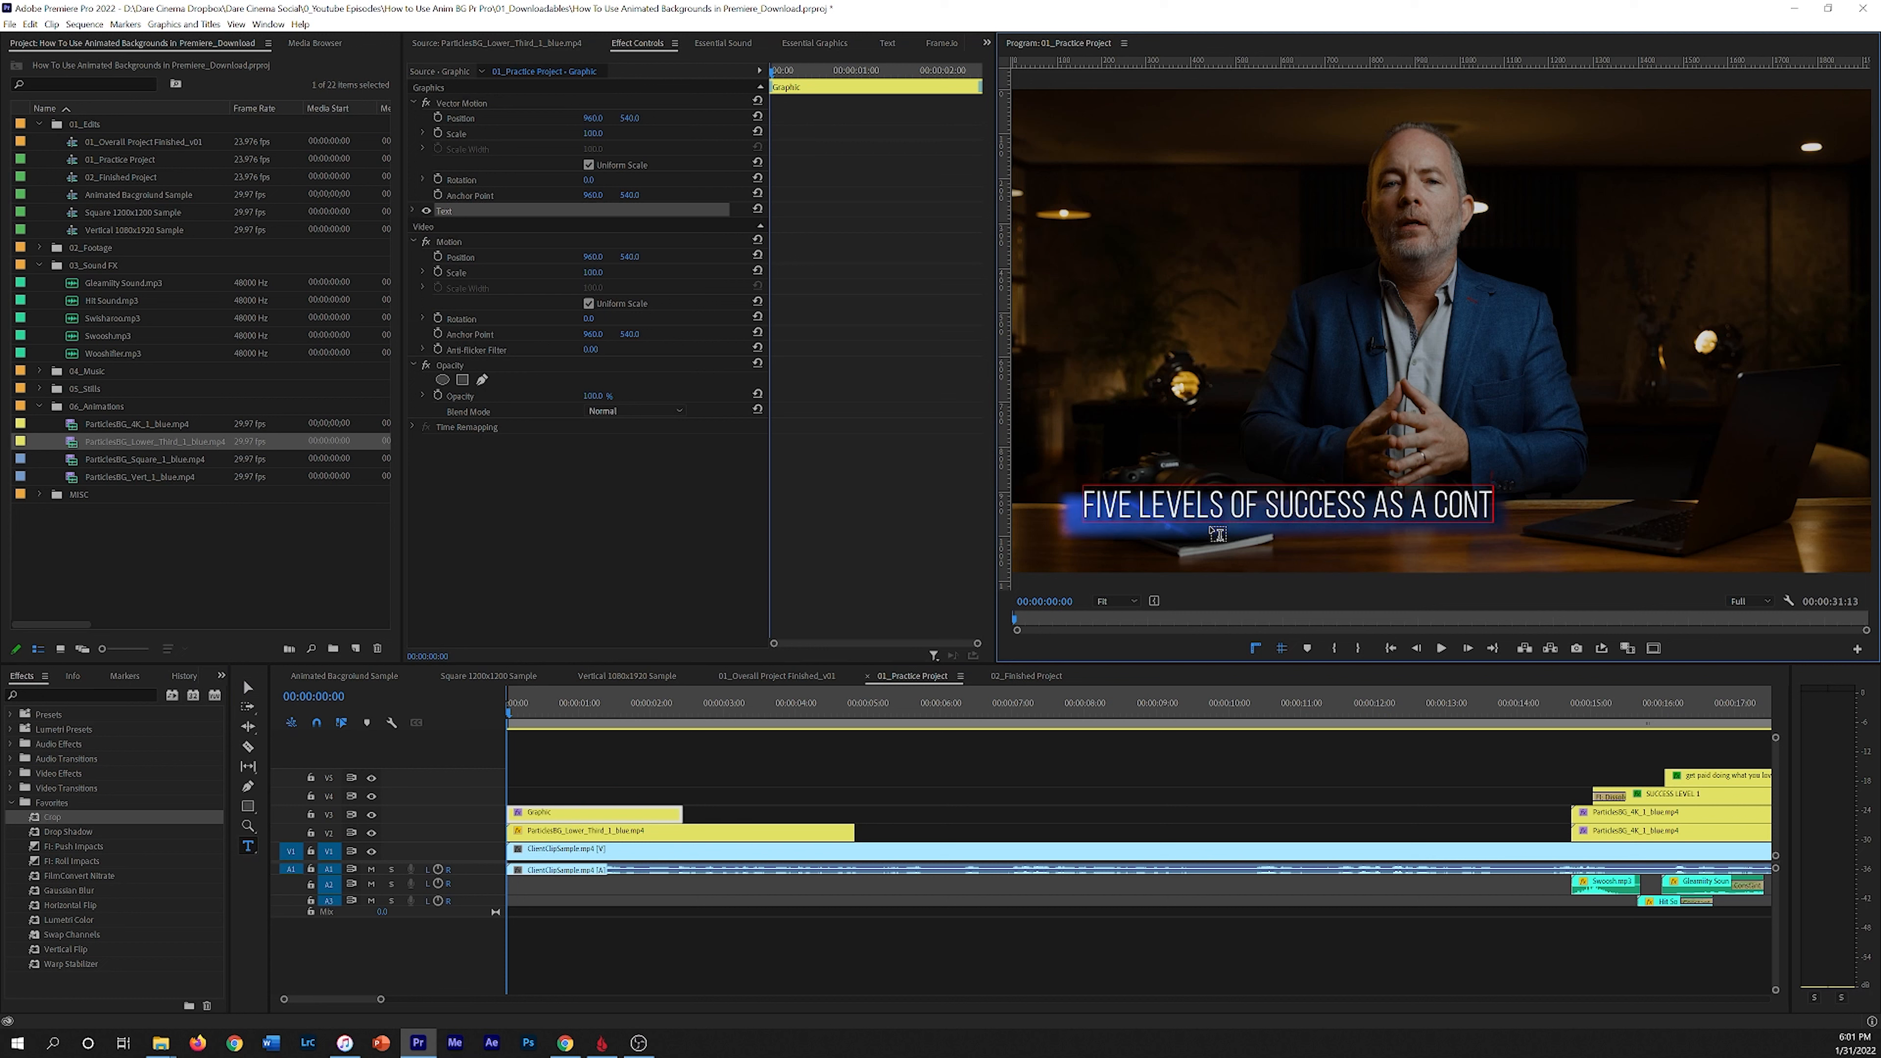
text(ENT CREATOR)
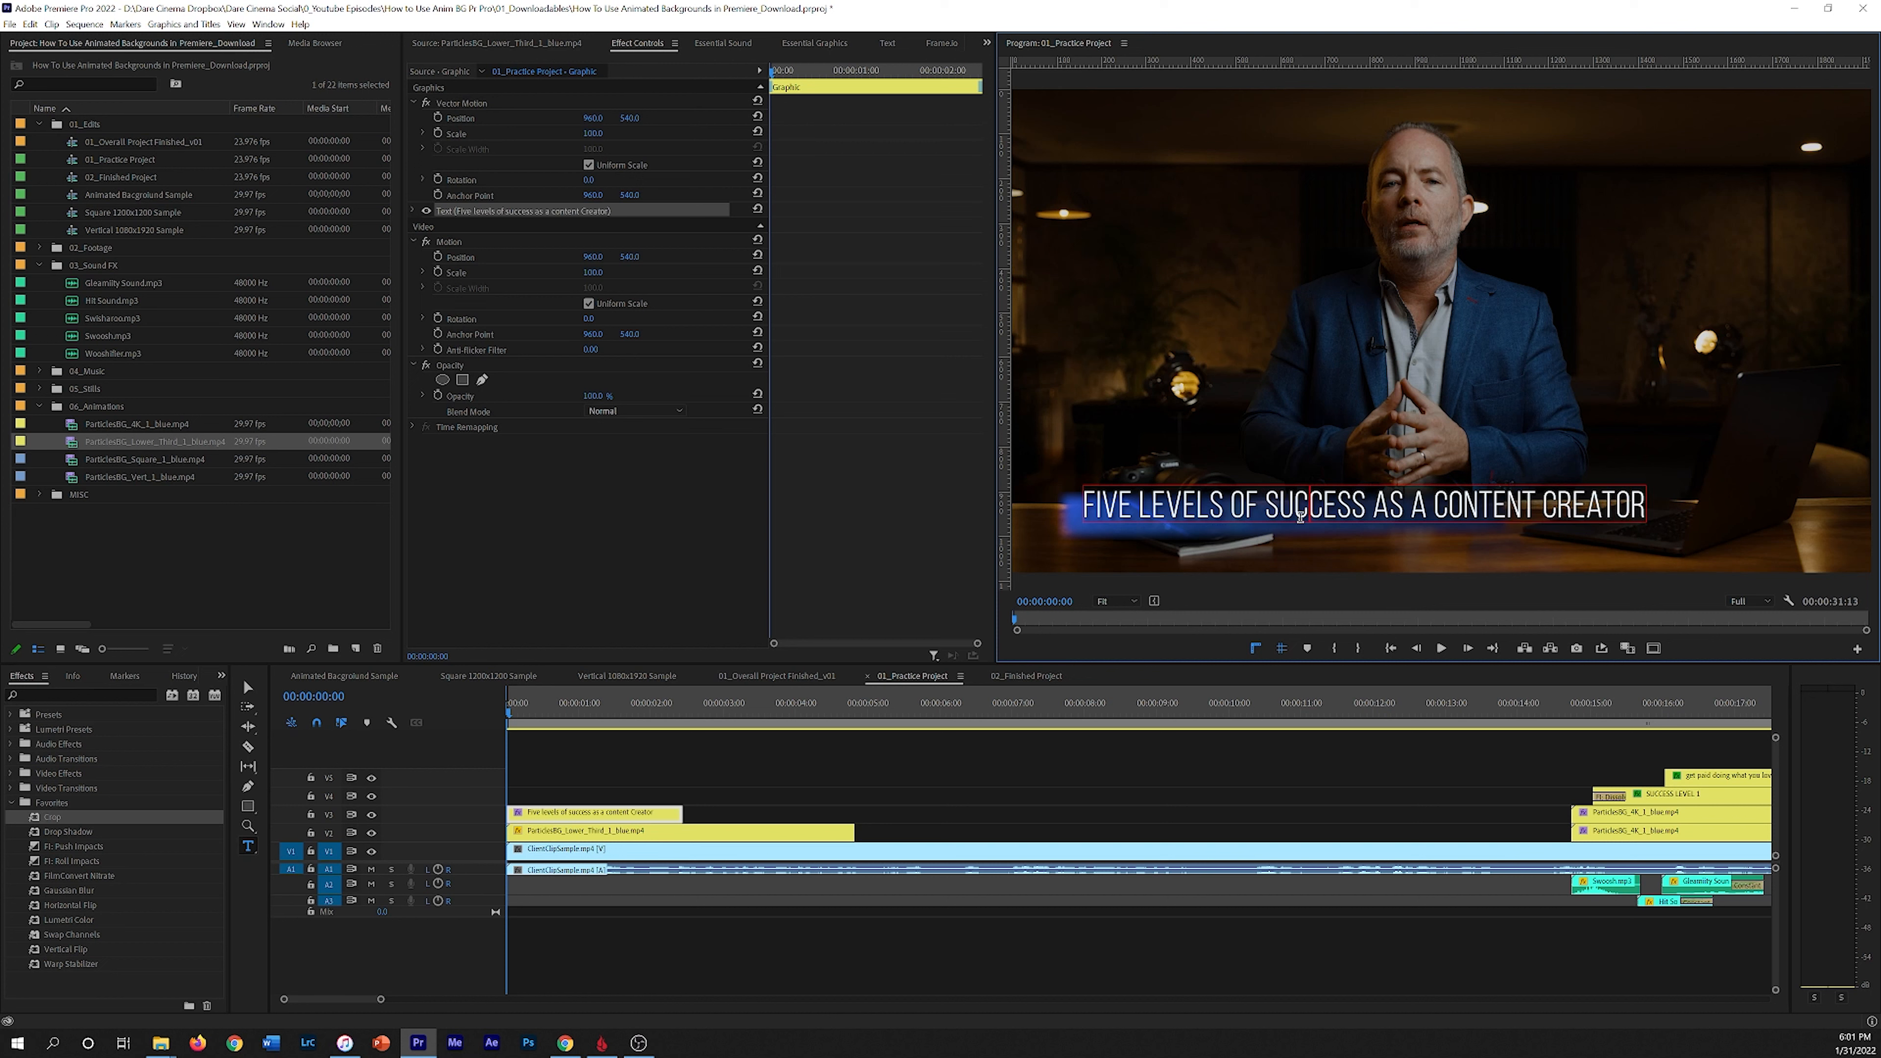
Step: Set the title to Bold Bebas Neue, reduce its font size and move it down to a vertical position of 553
key(ctrl+a)
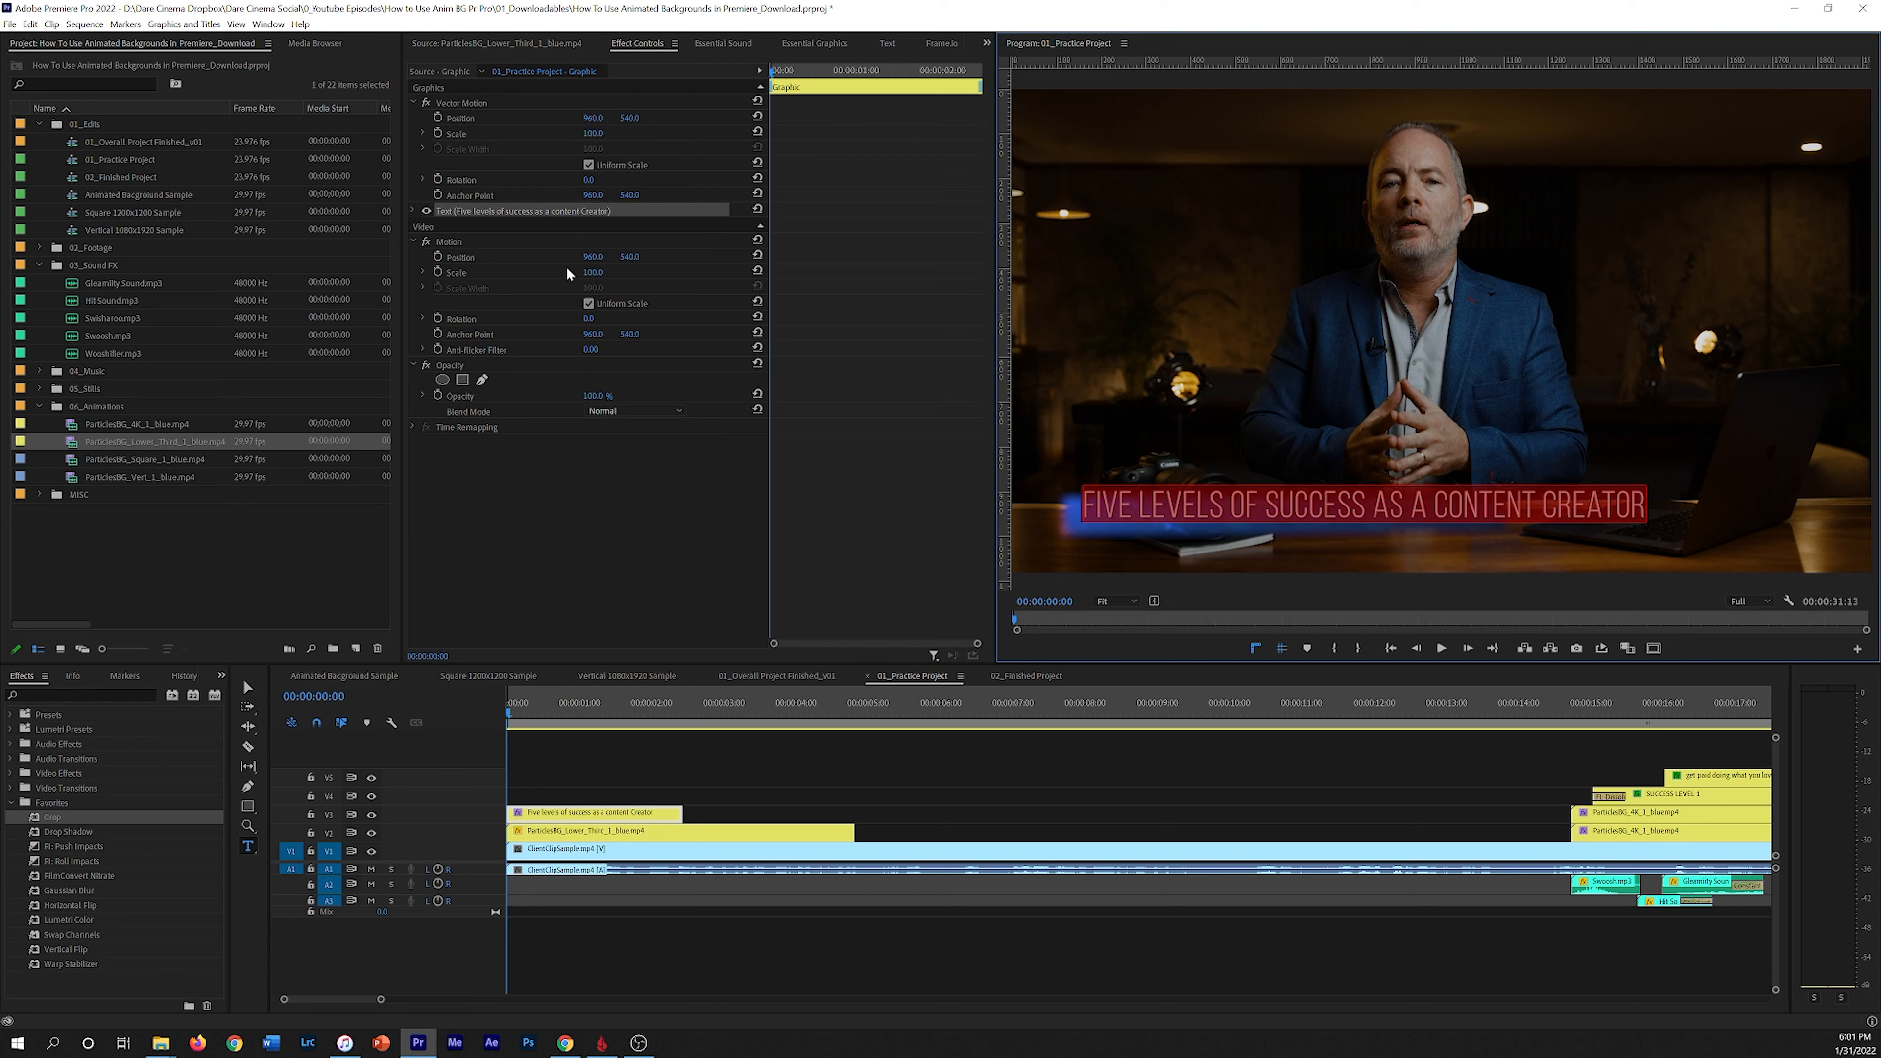
click(414, 211)
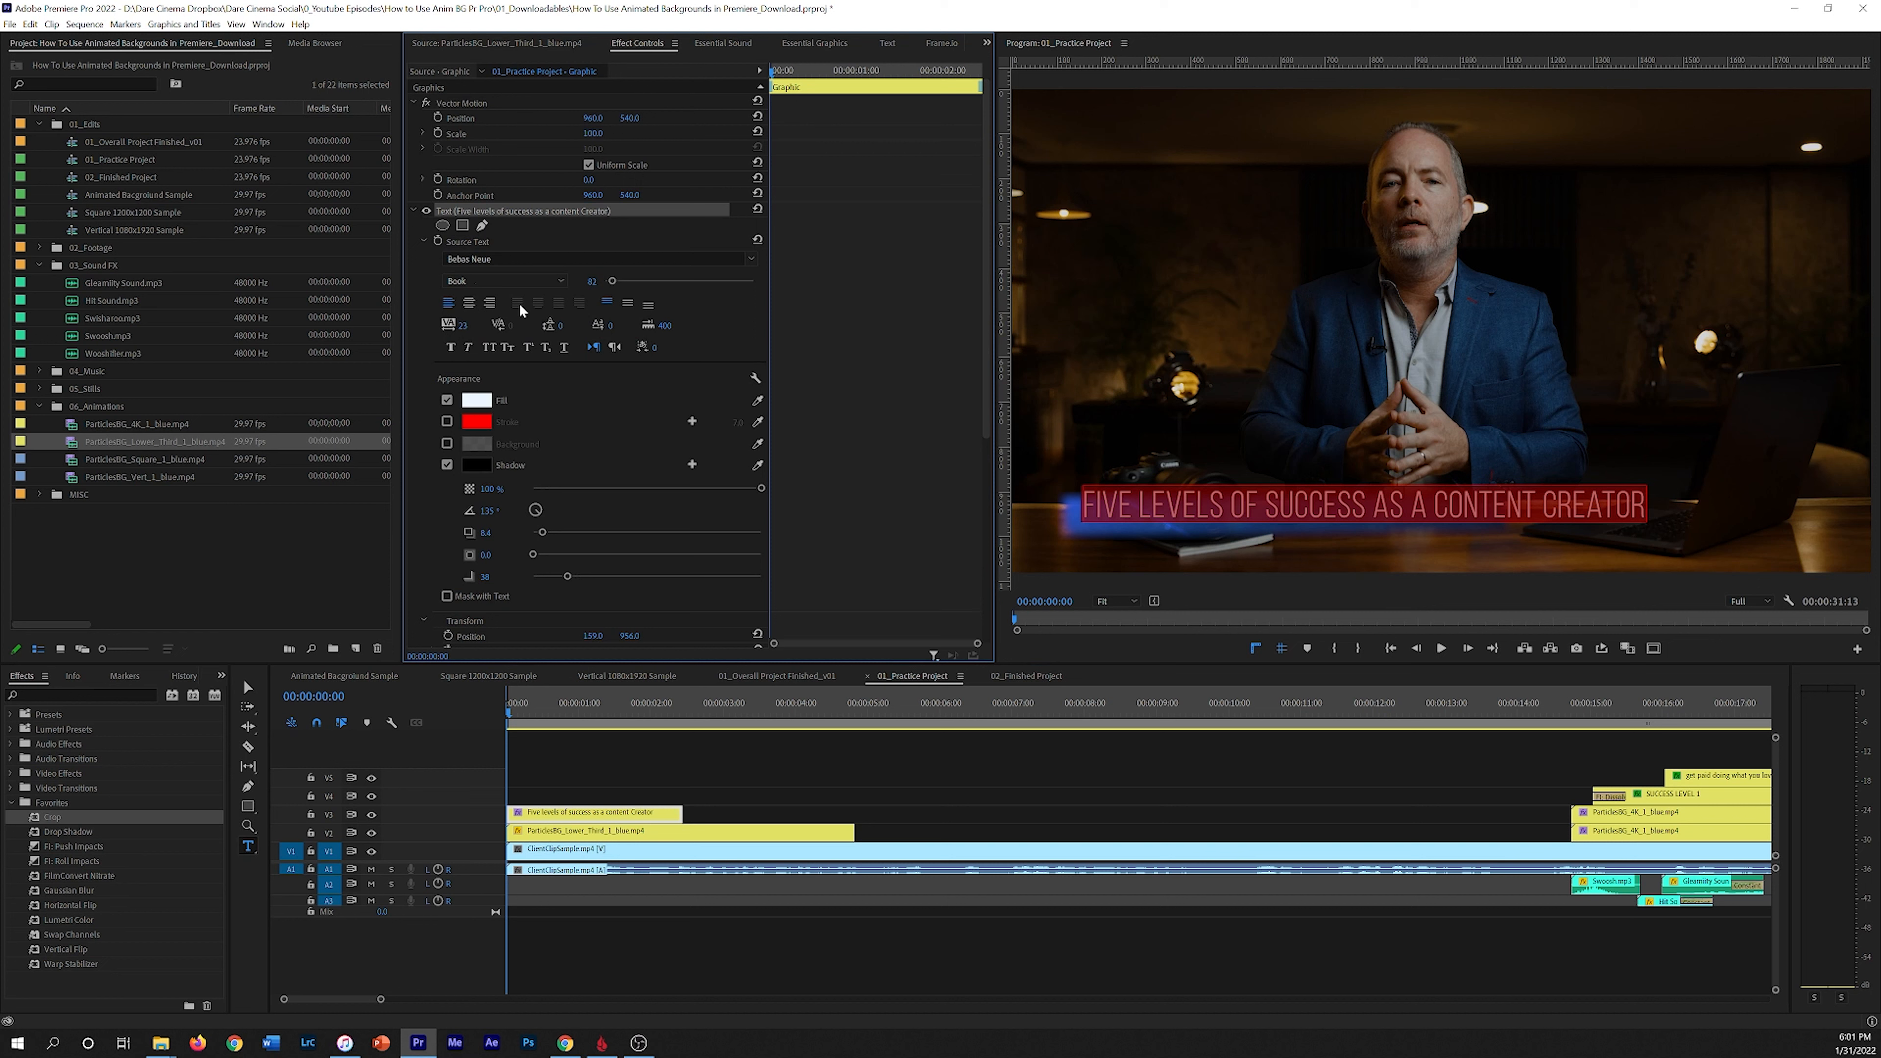
click(511, 281)
click(478, 367)
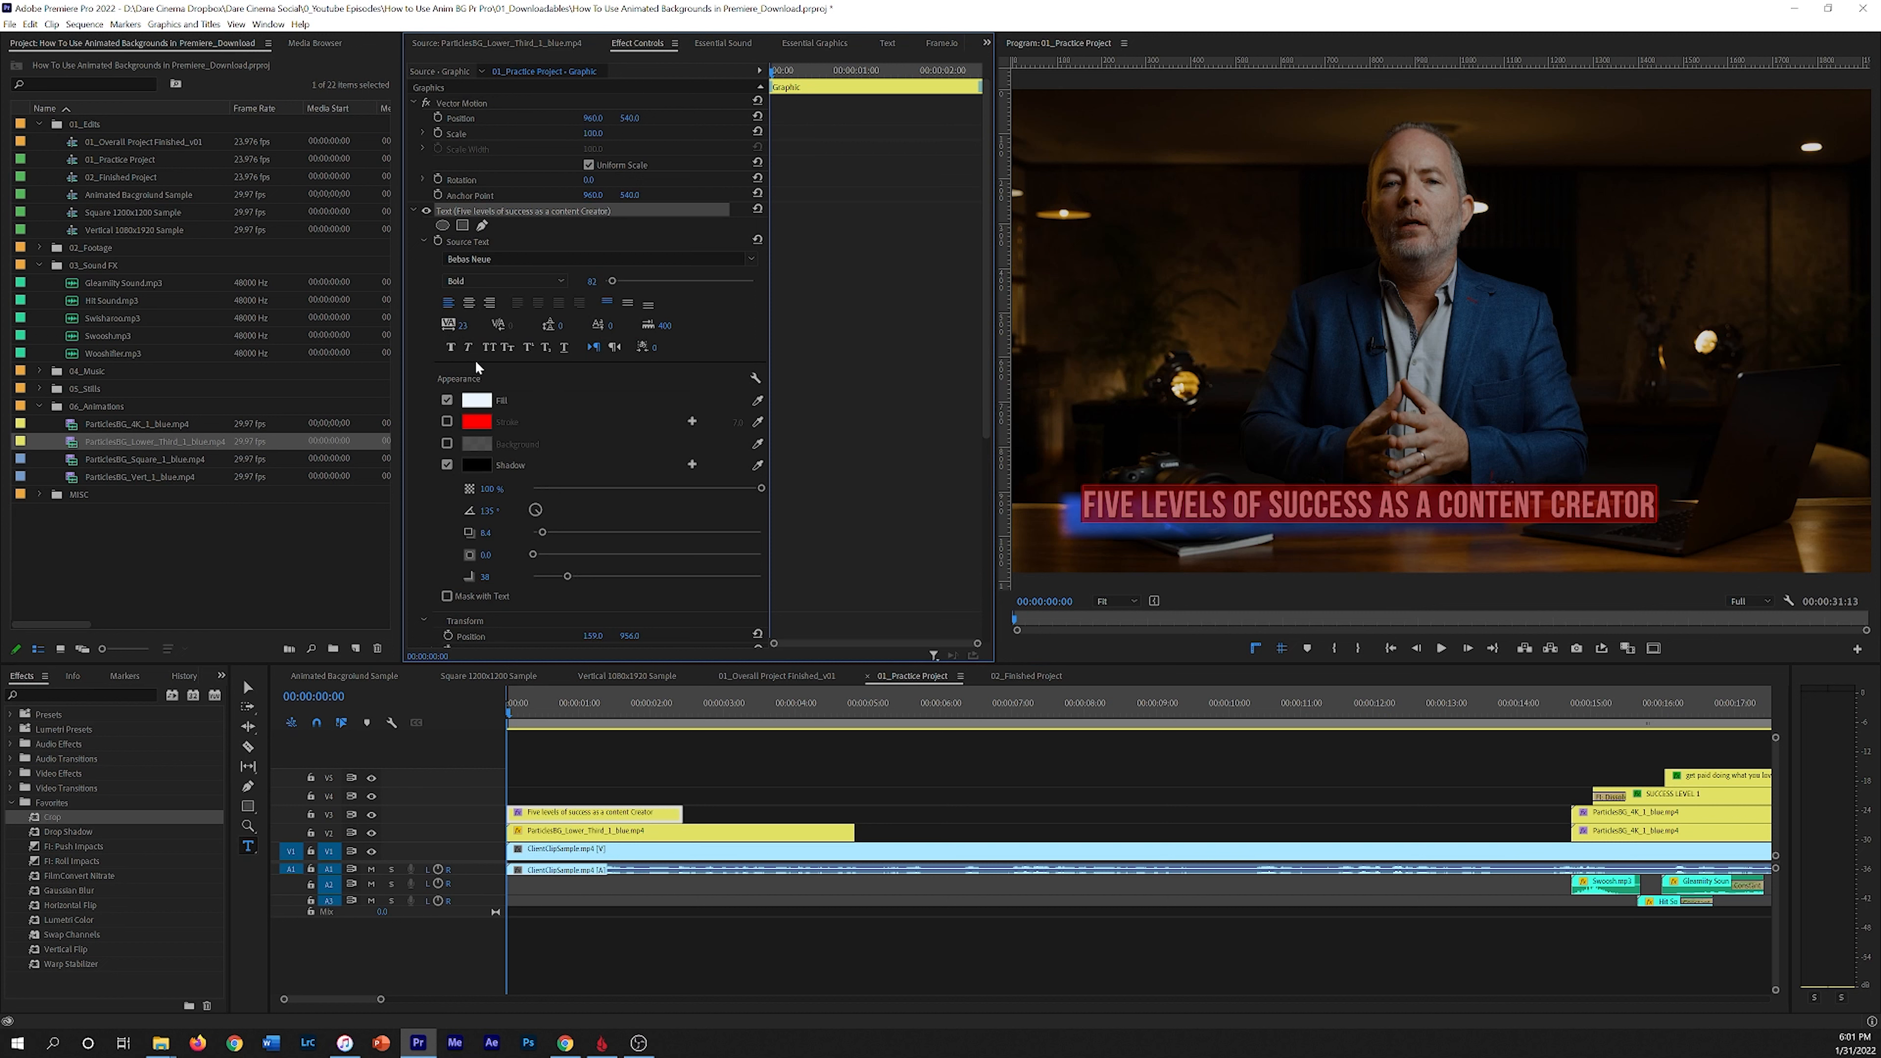
drag(592, 281, 577, 281)
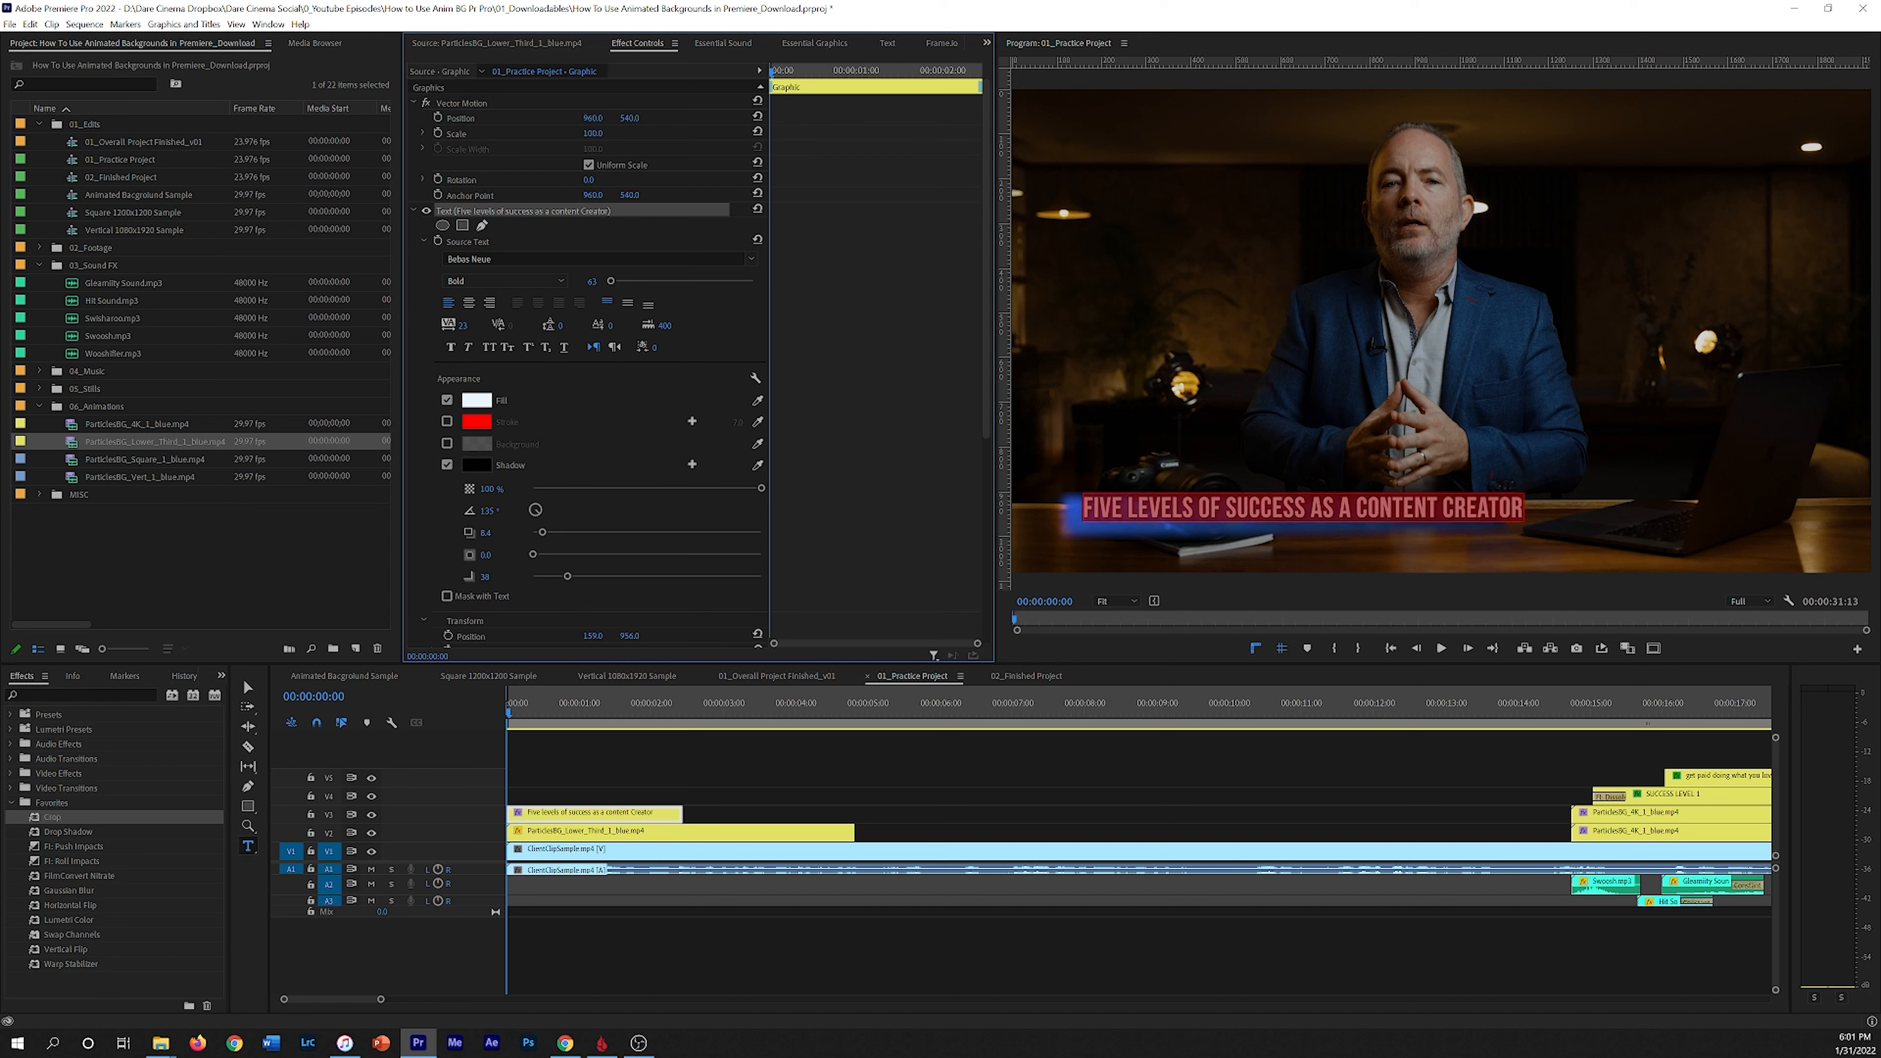
drag(638, 123, 650, 123)
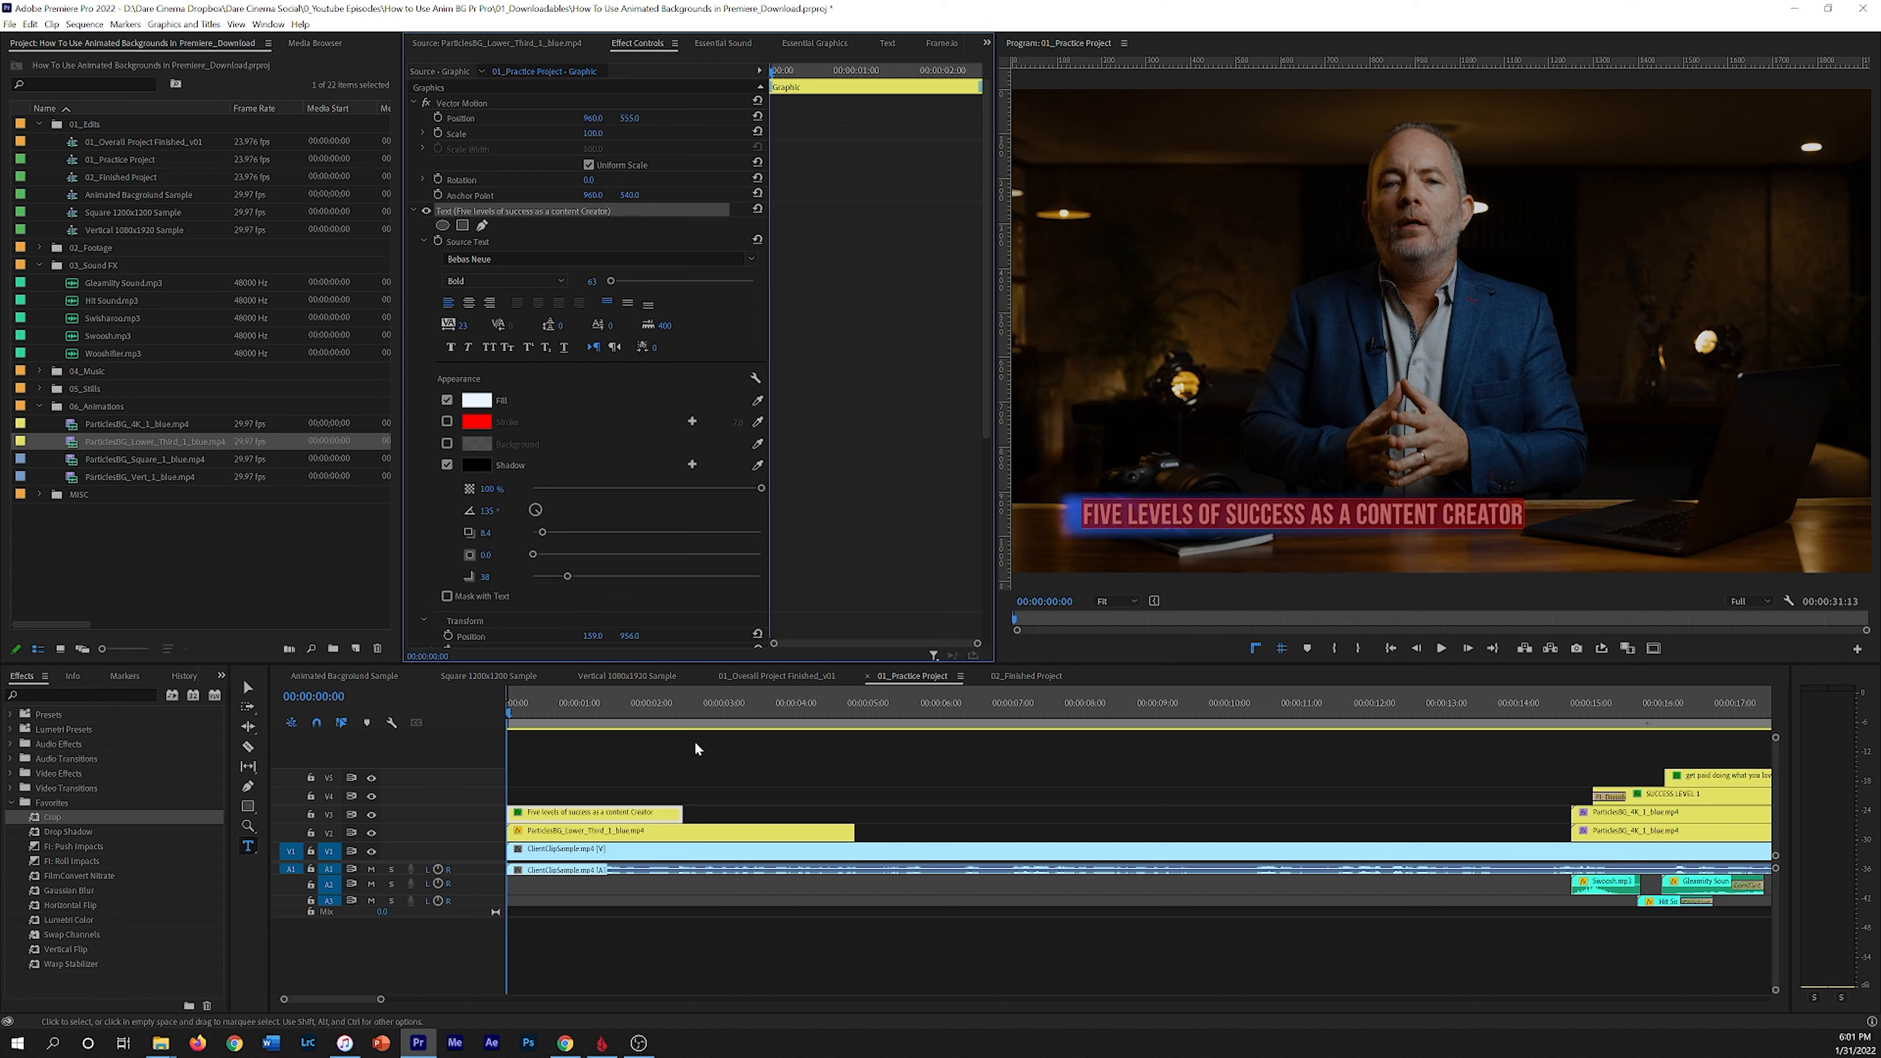
Step: Rescale the lower third bar to 35 and play back the result
click(564, 835)
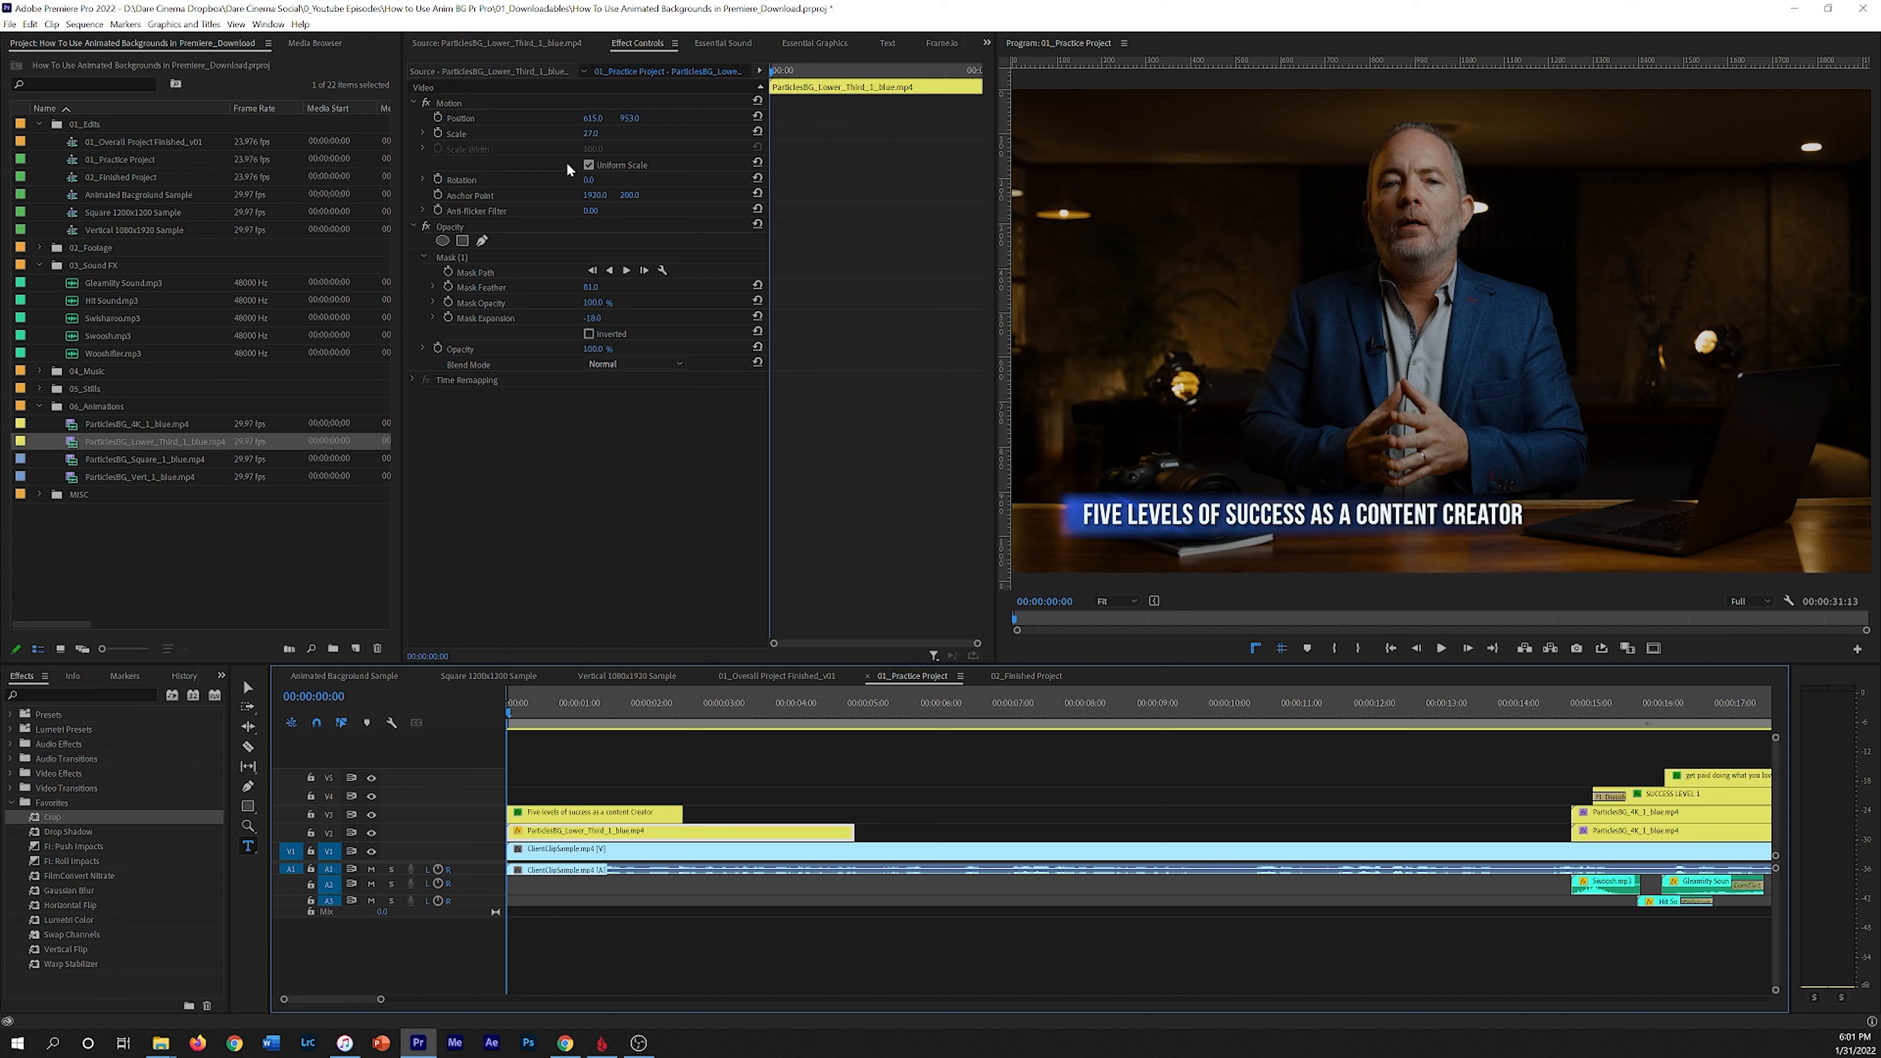
mouse_move(593, 138)
mouse_down()
mouse_move(637, 118)
mouse_move(600, 118)
mouse_up()
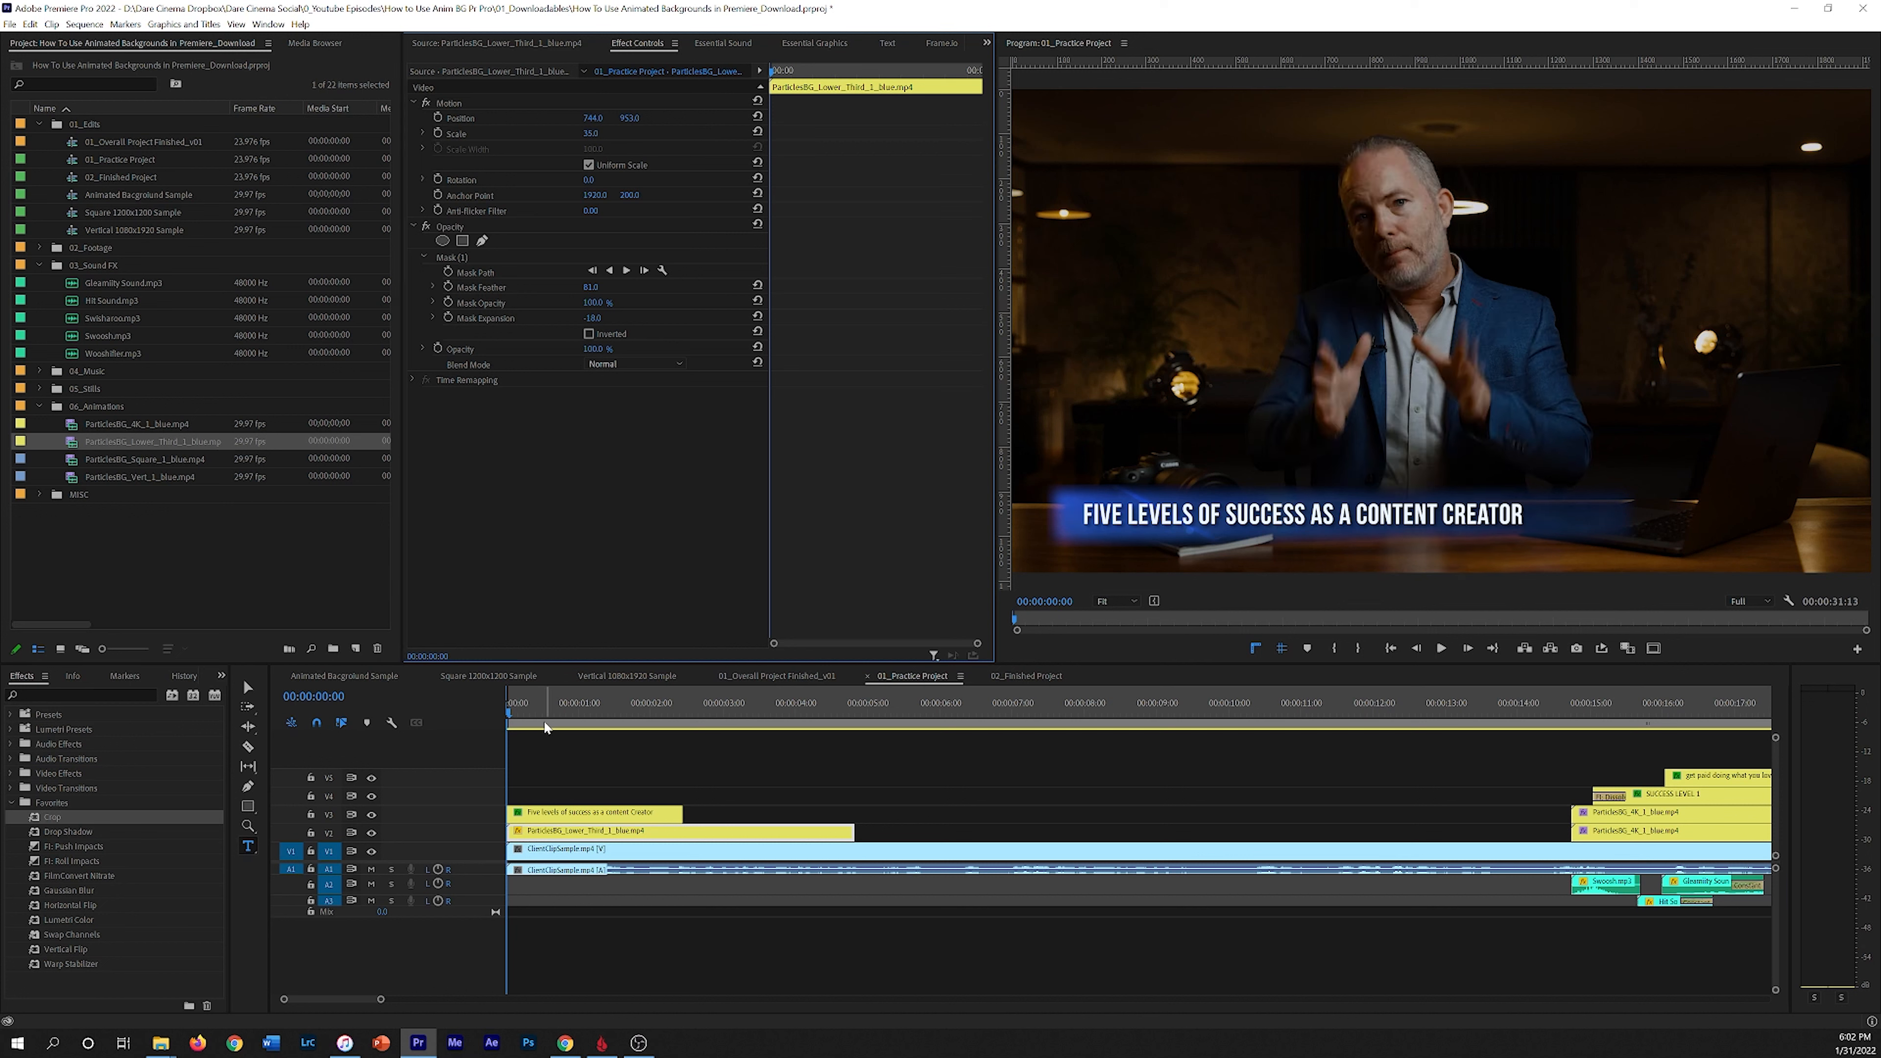
key(space)
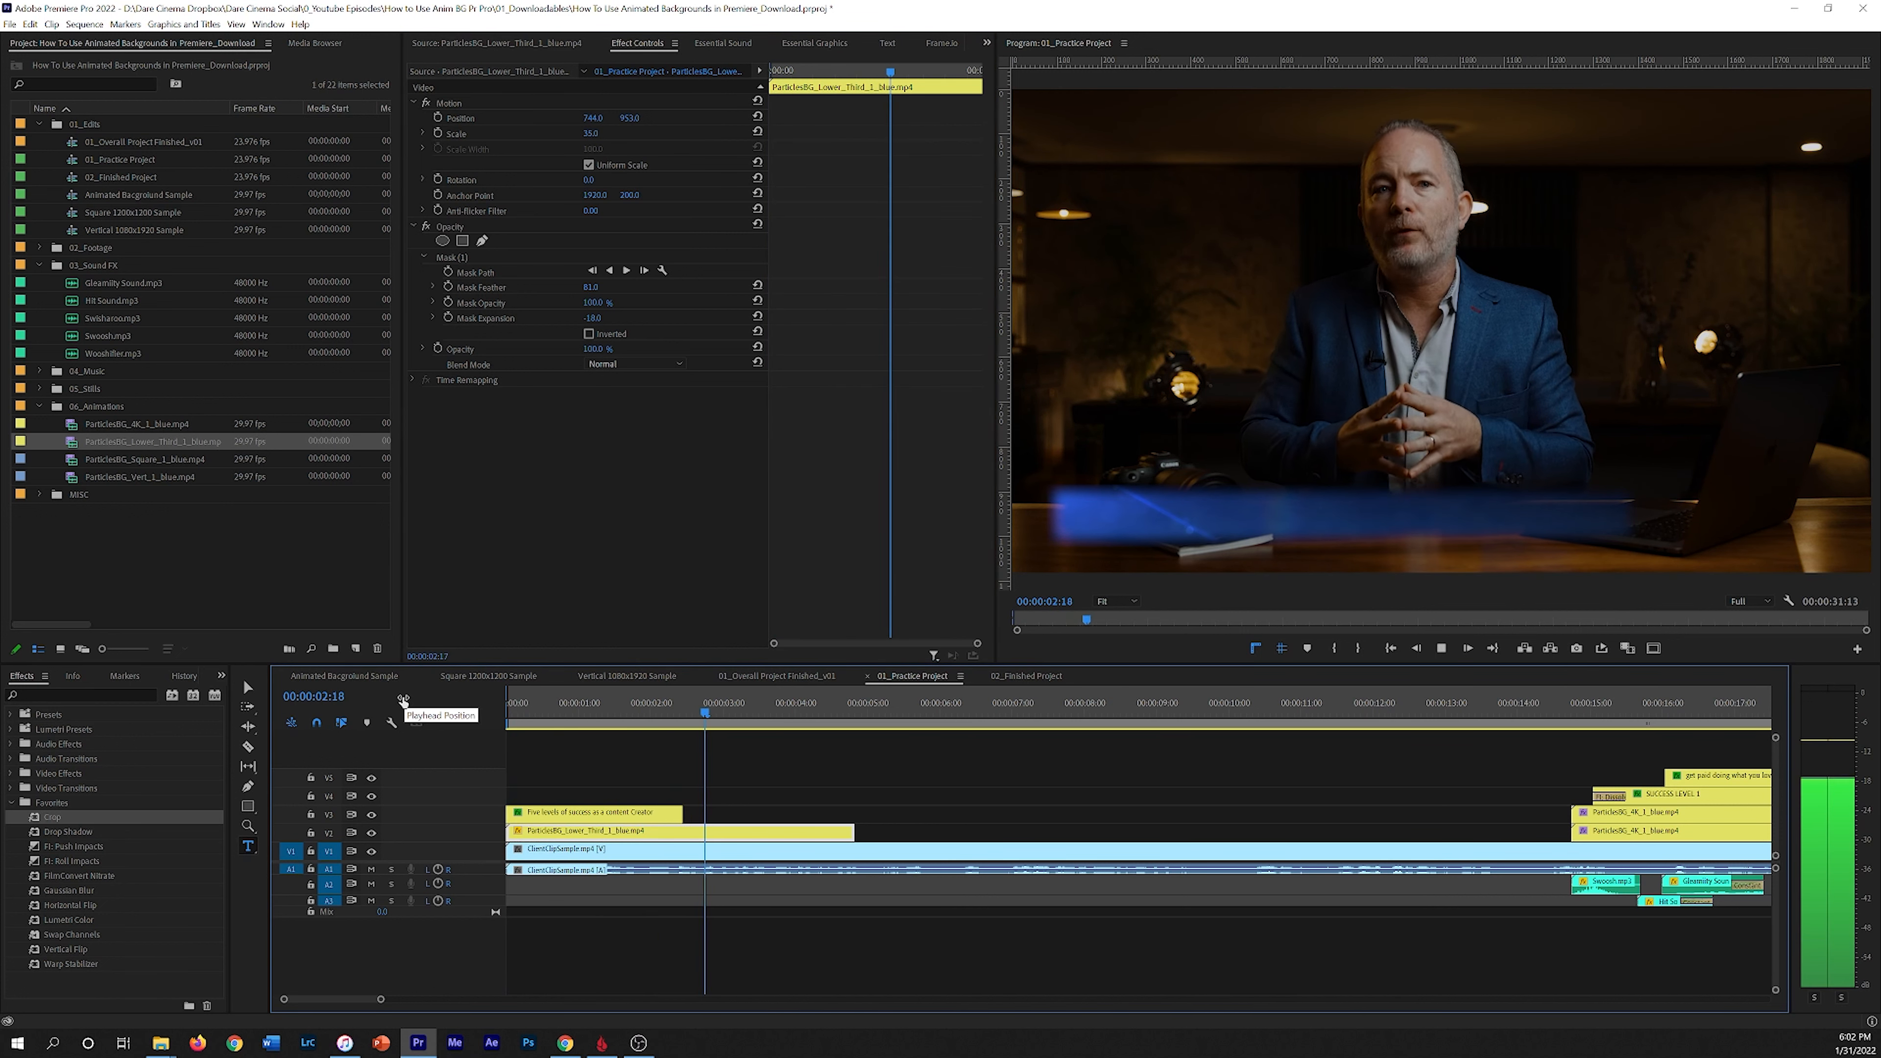
key(space)
Step: Trim the title and lower third clips to end at about the same point
drag(682, 811, 719, 811)
drag(854, 830, 749, 830)
key(Home)
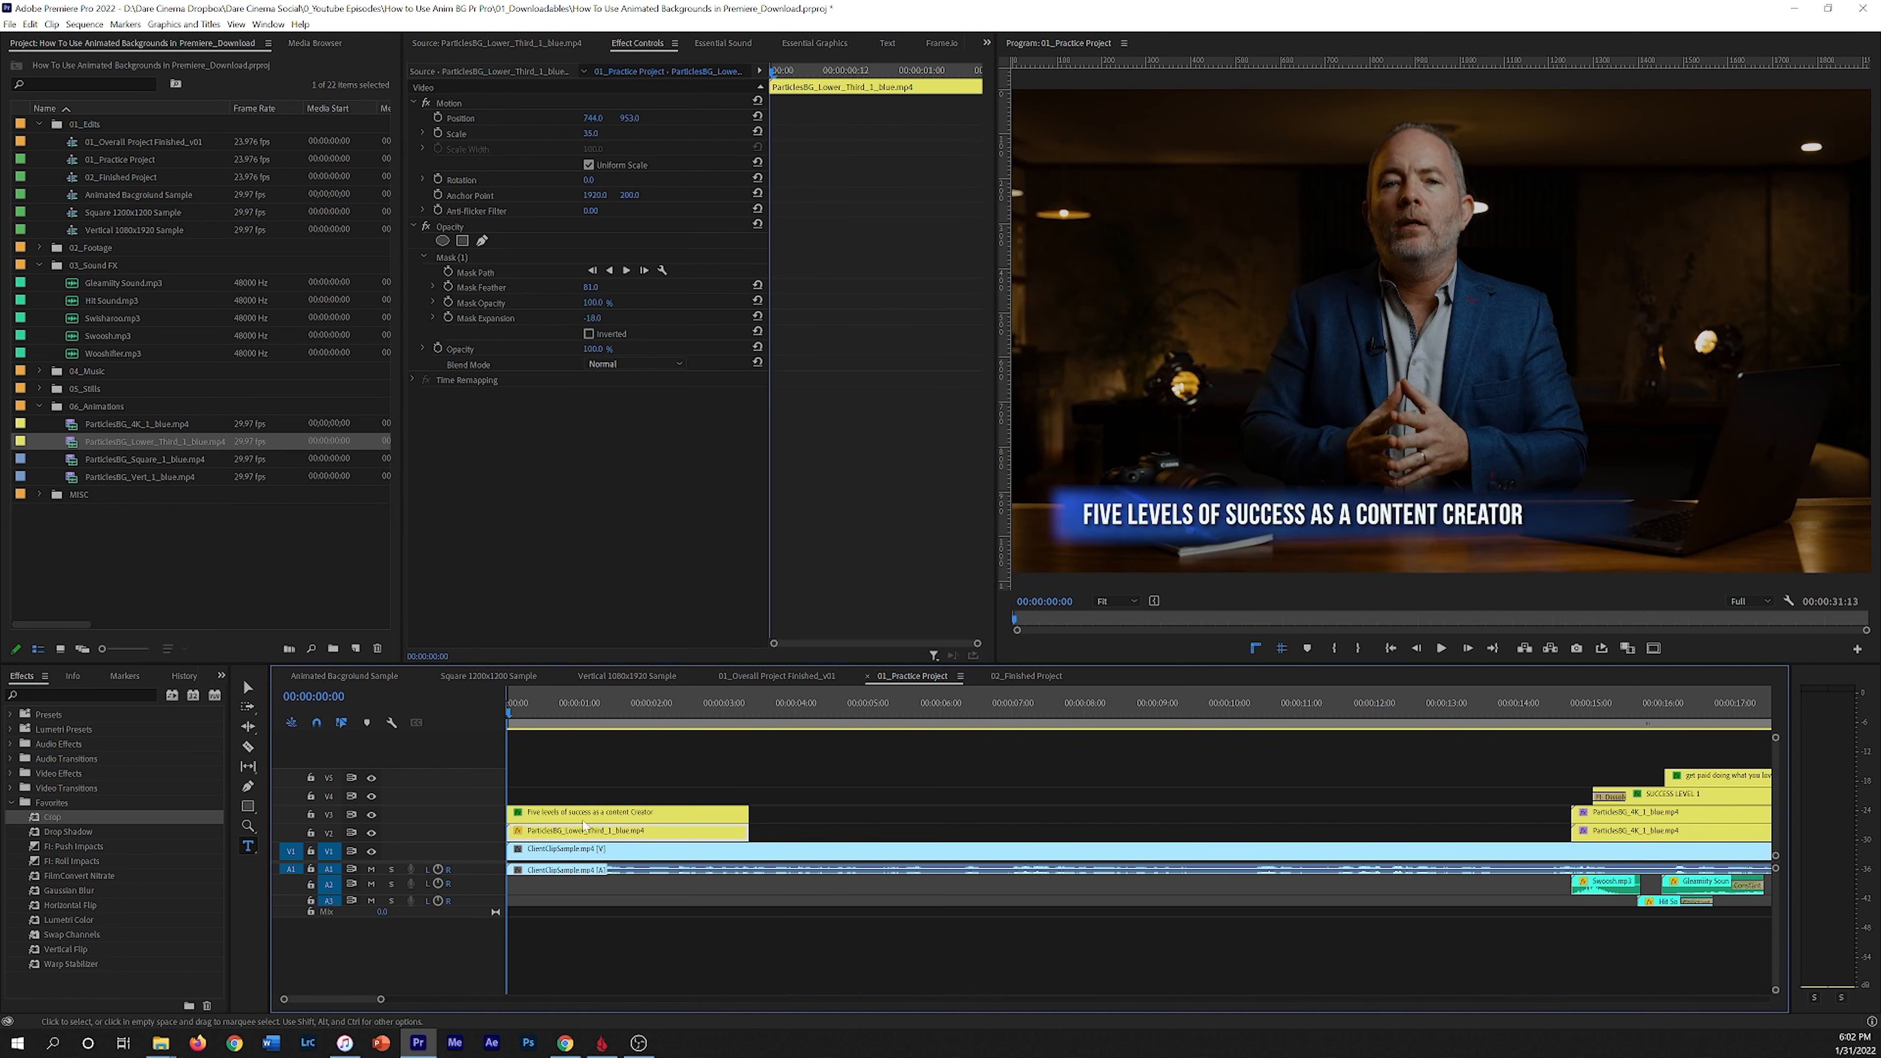
Step: Move the title clip further along the timeline
click(510, 831)
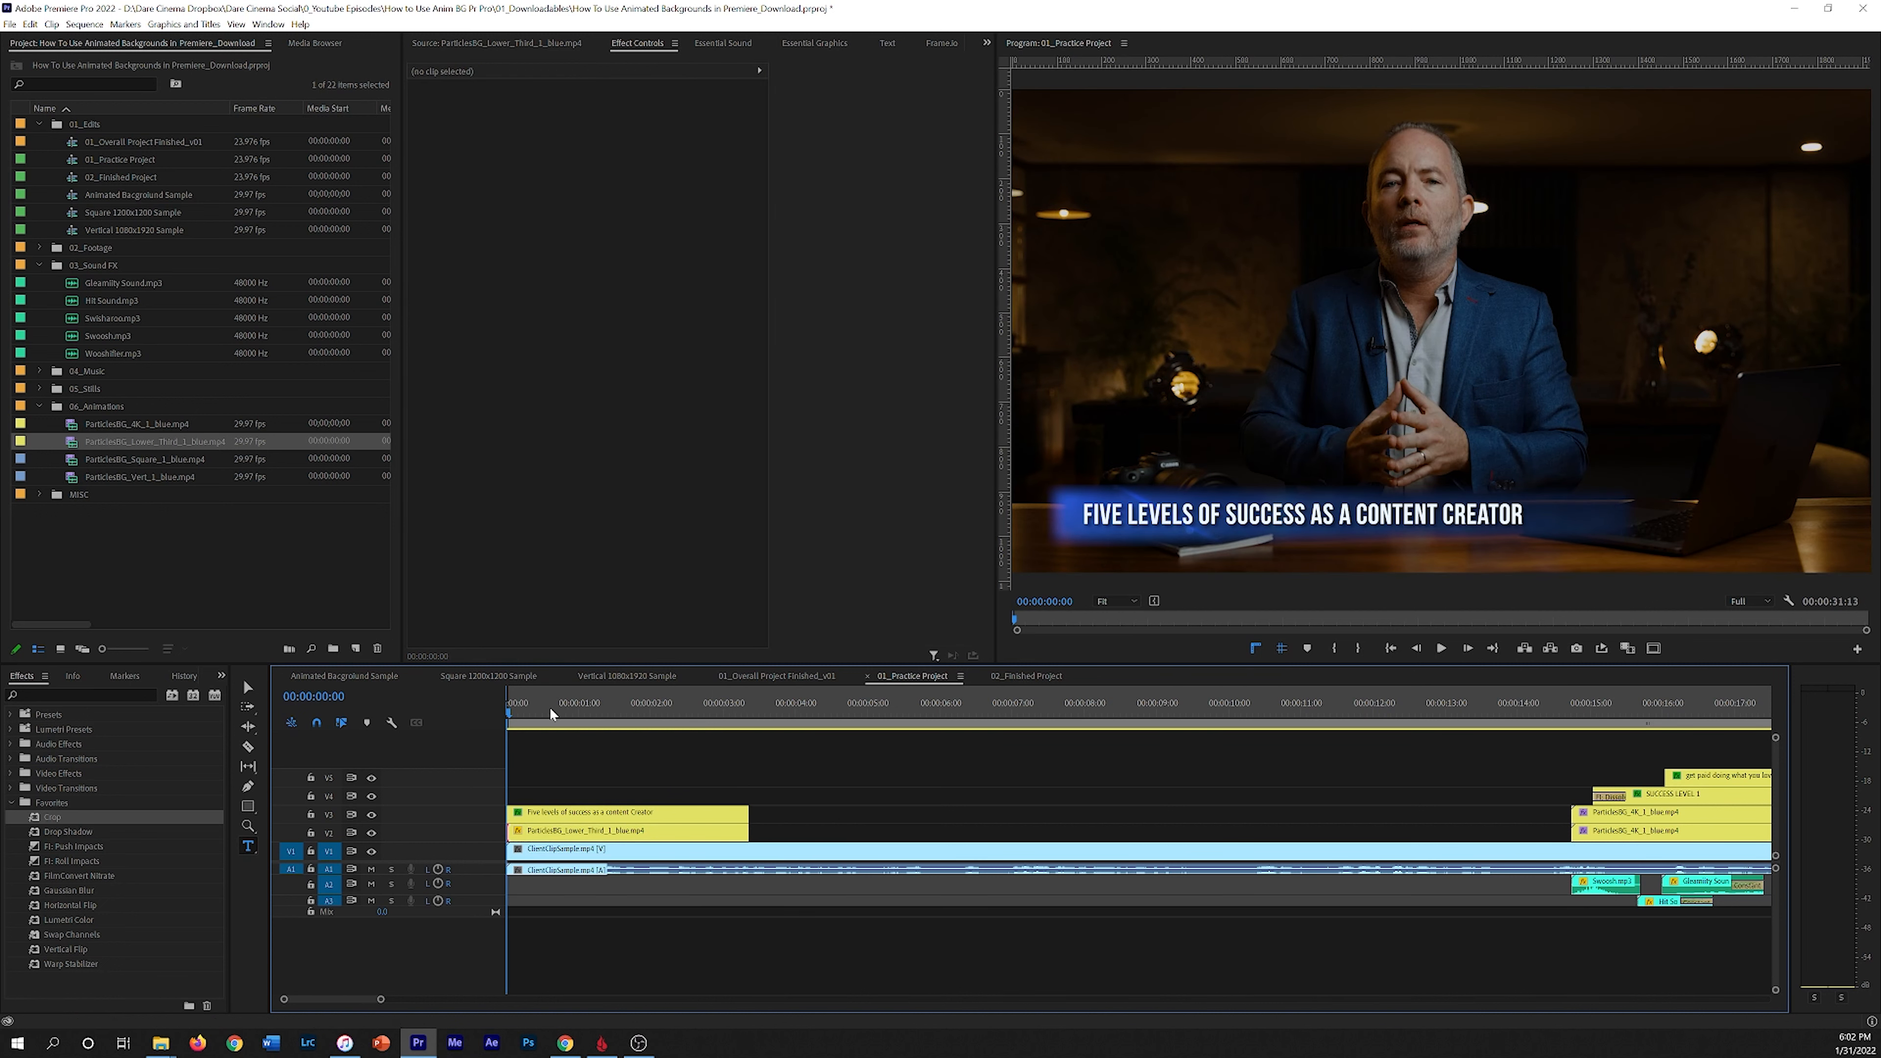
click(584, 815)
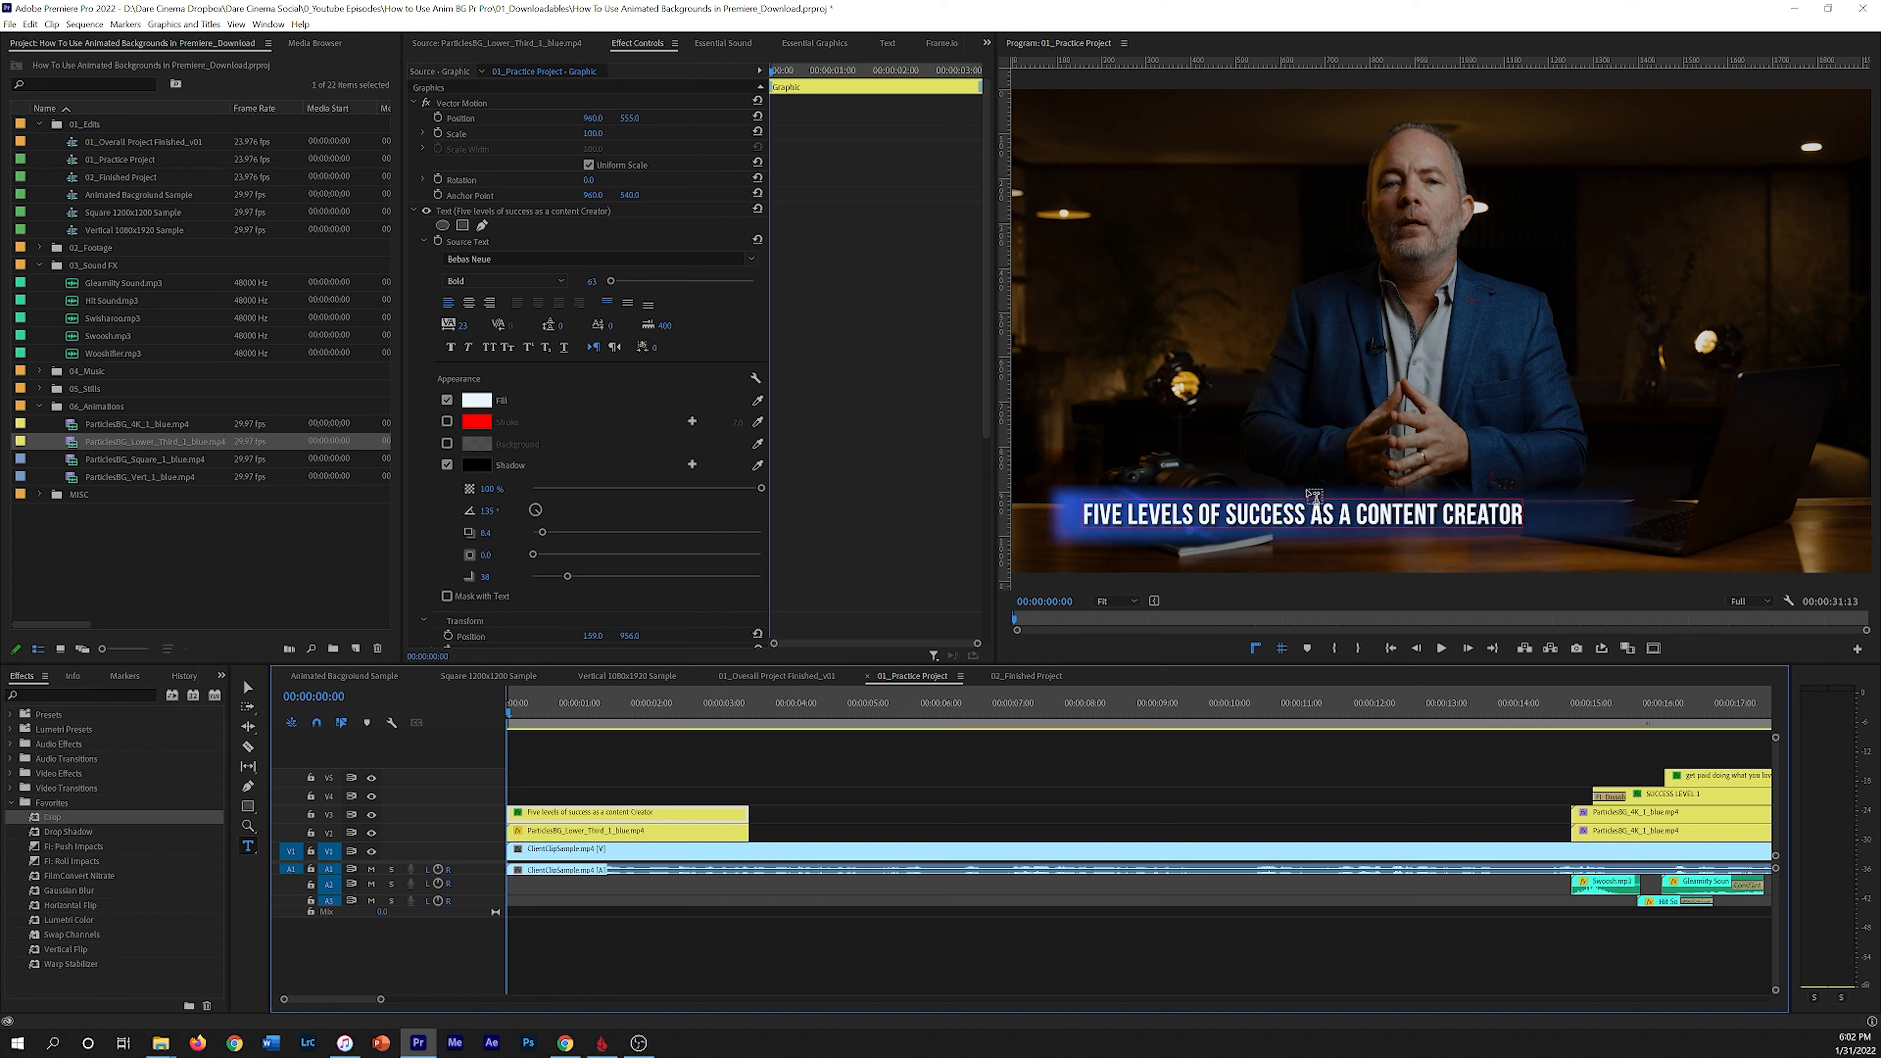
drag(532, 817, 825, 816)
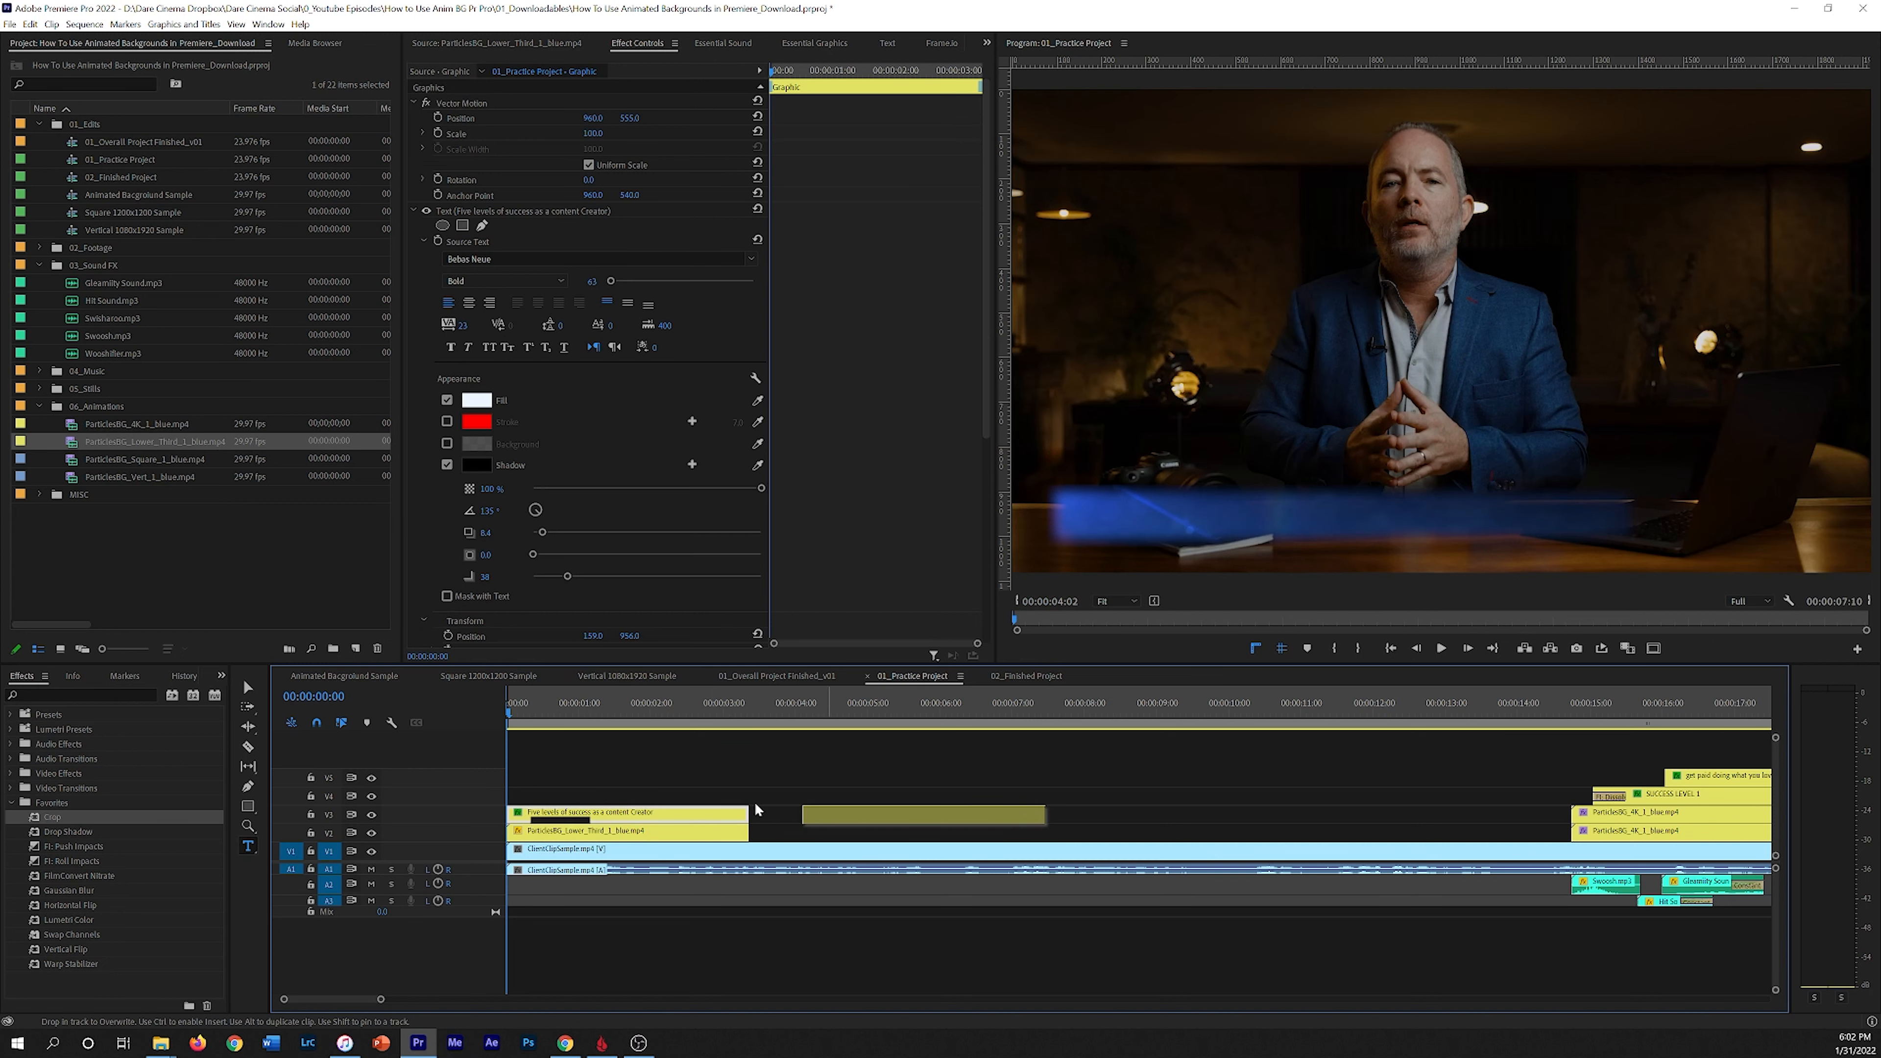
Step: Apply the default video transition to the start of the lower third clip
click(509, 831)
click(545, 836)
click(510, 832)
key(ctrl+d)
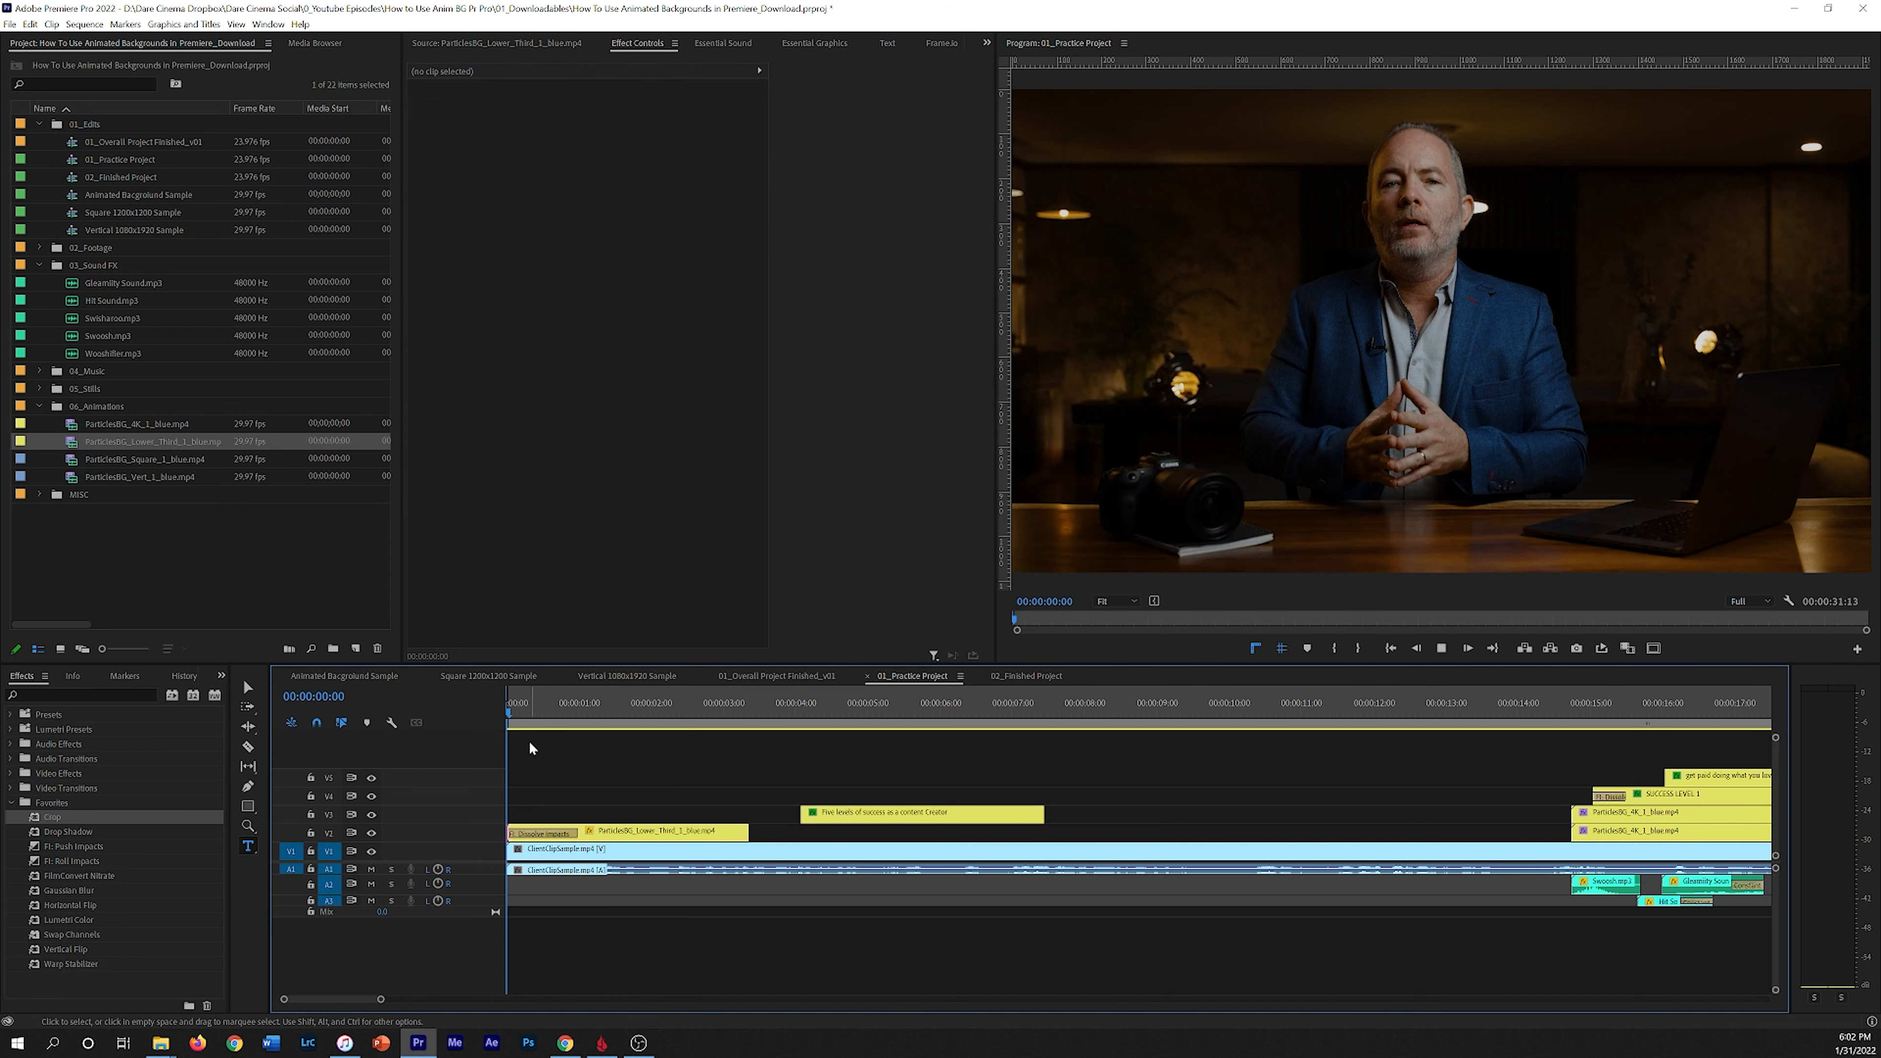
Step: Undo the transition just applied to the start of the lower third clip
key(space)
drag(602, 706, 553, 726)
key(ctrl+z)
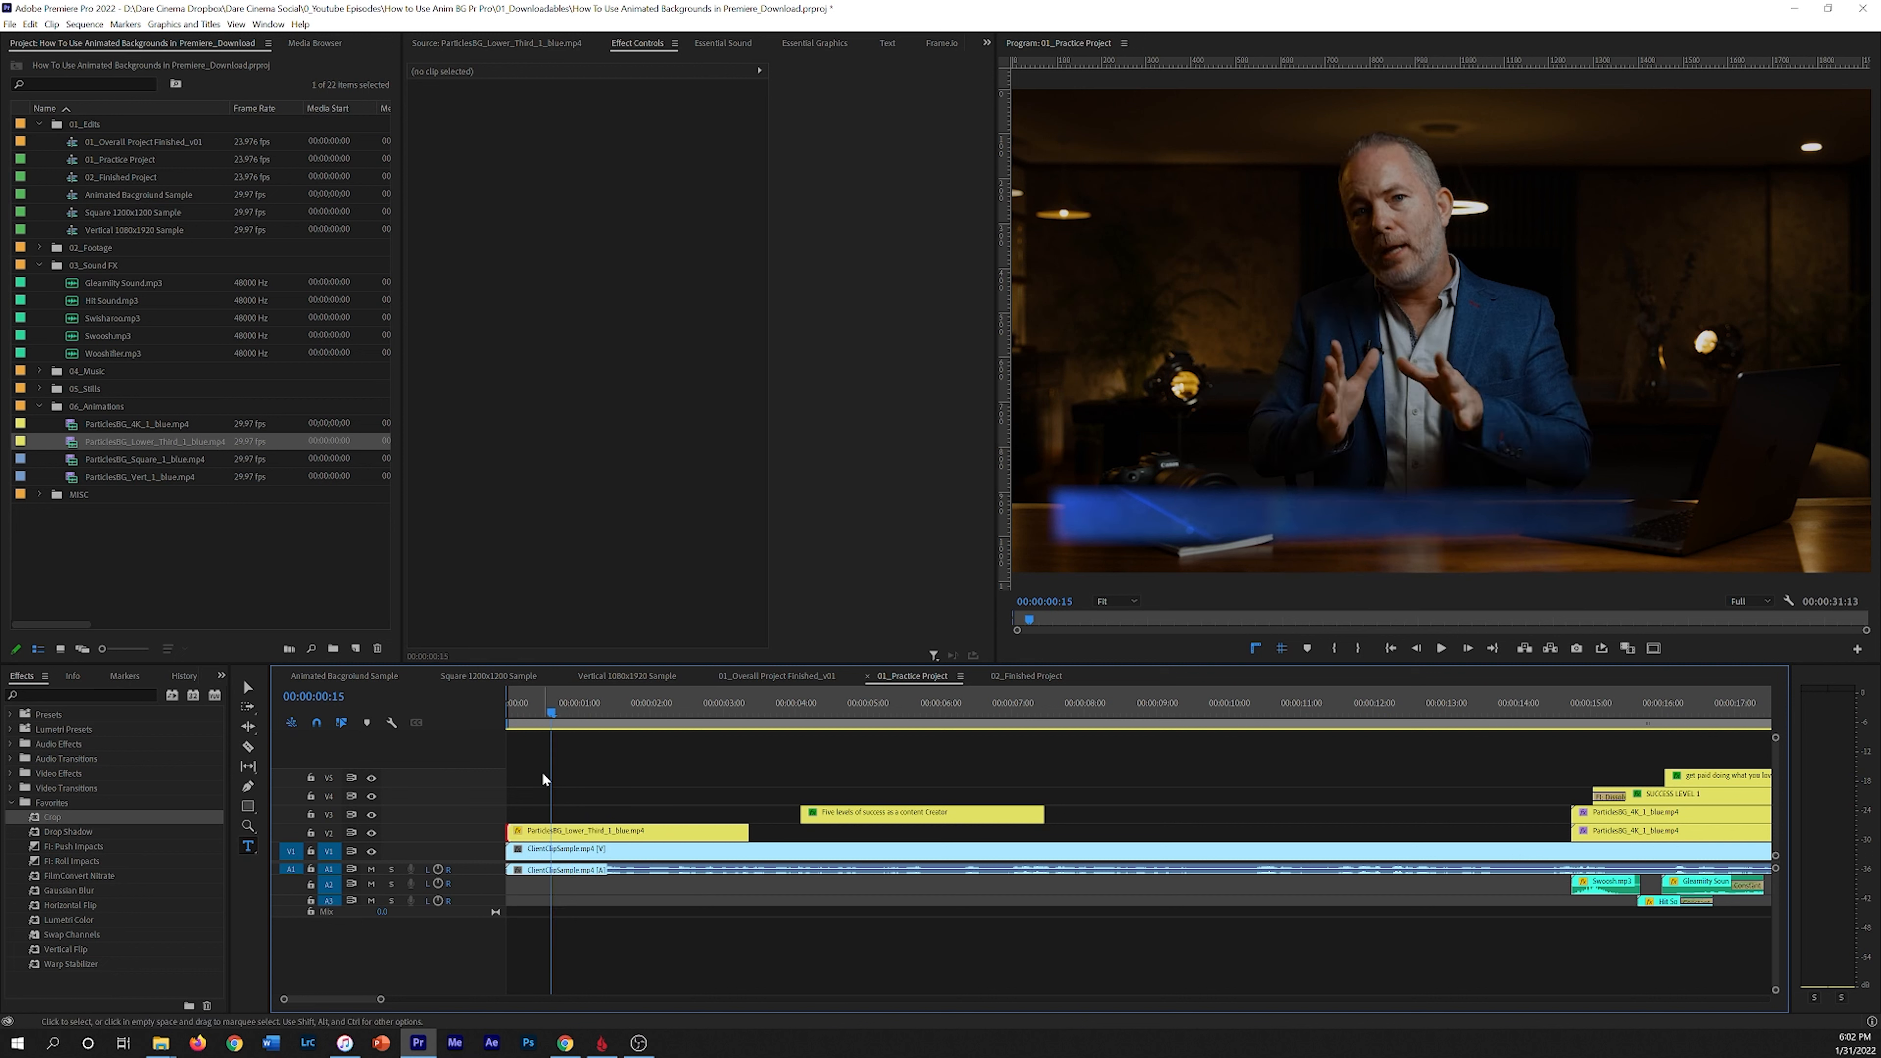
Step: Keyframe the lower third bar's position and scale, moving it off-screen at the clip start so it slides in, and play it back
click(557, 836)
click(527, 723)
click(438, 133)
click(437, 117)
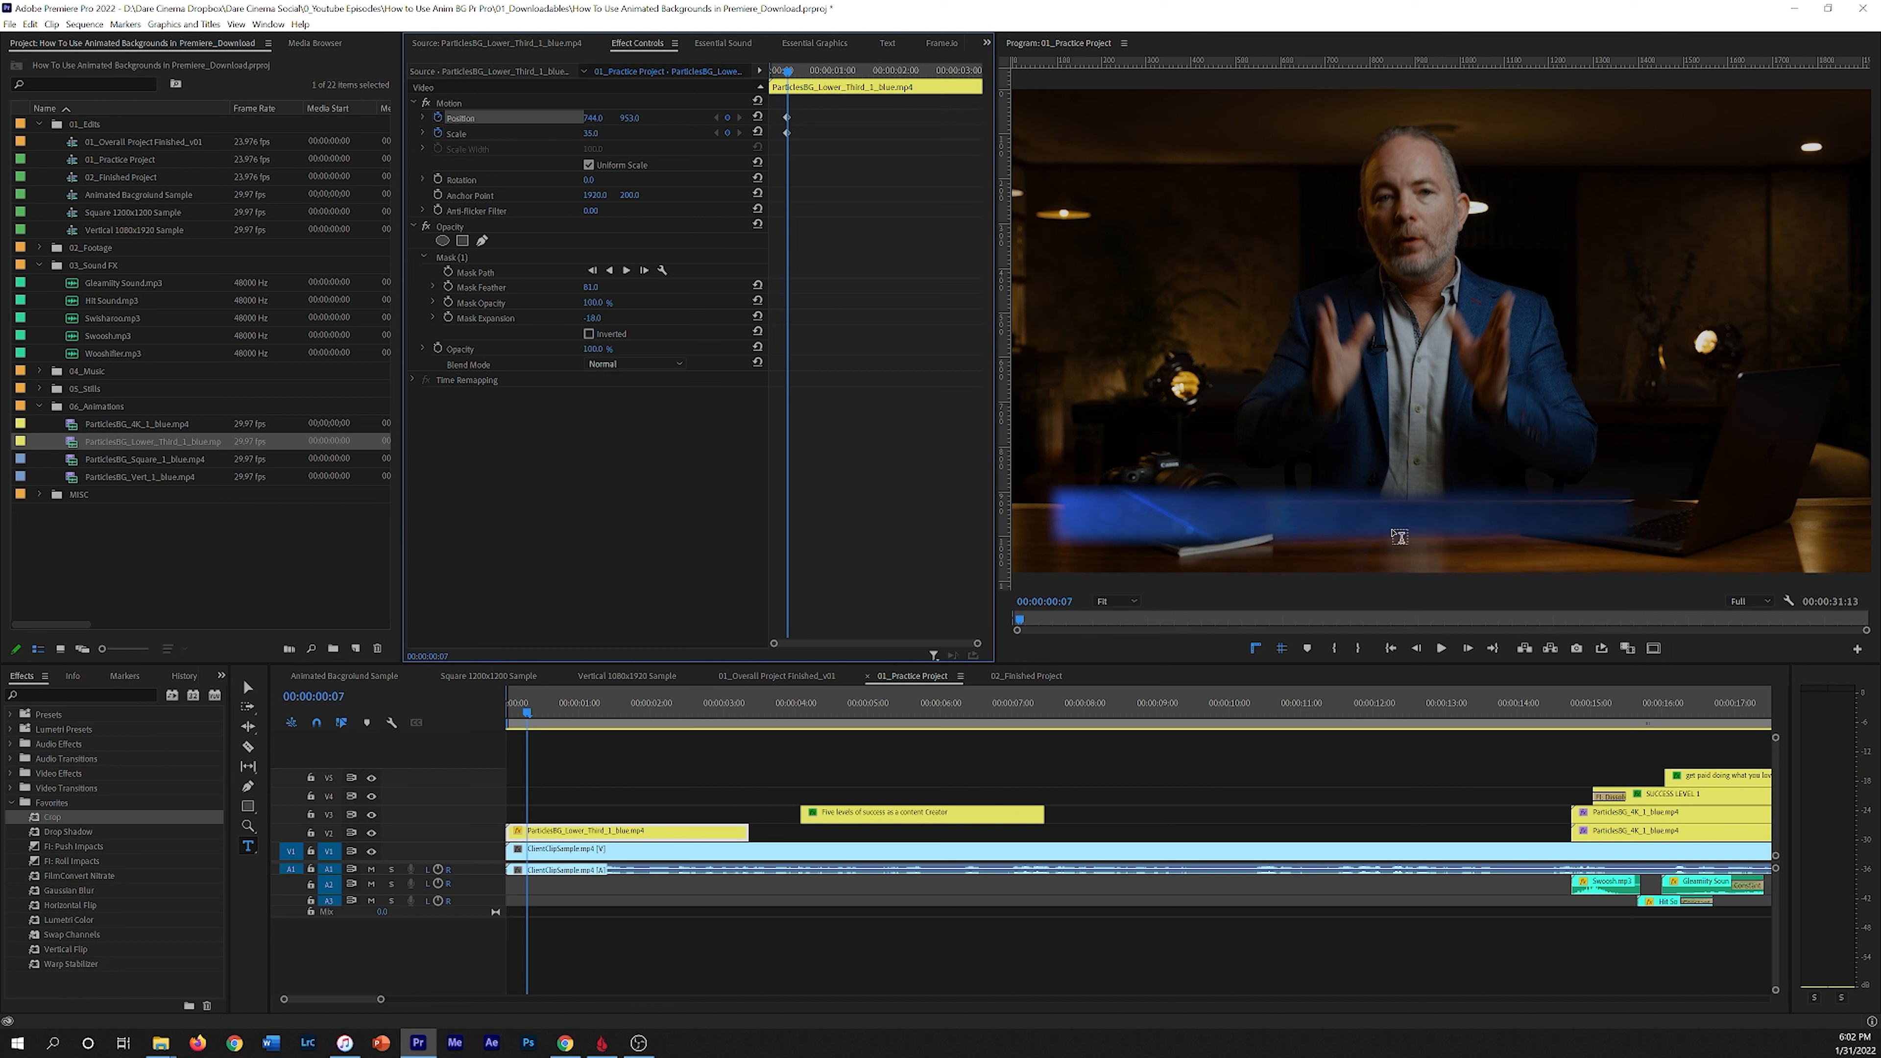
key(Home)
drag(606, 117, 430, 117)
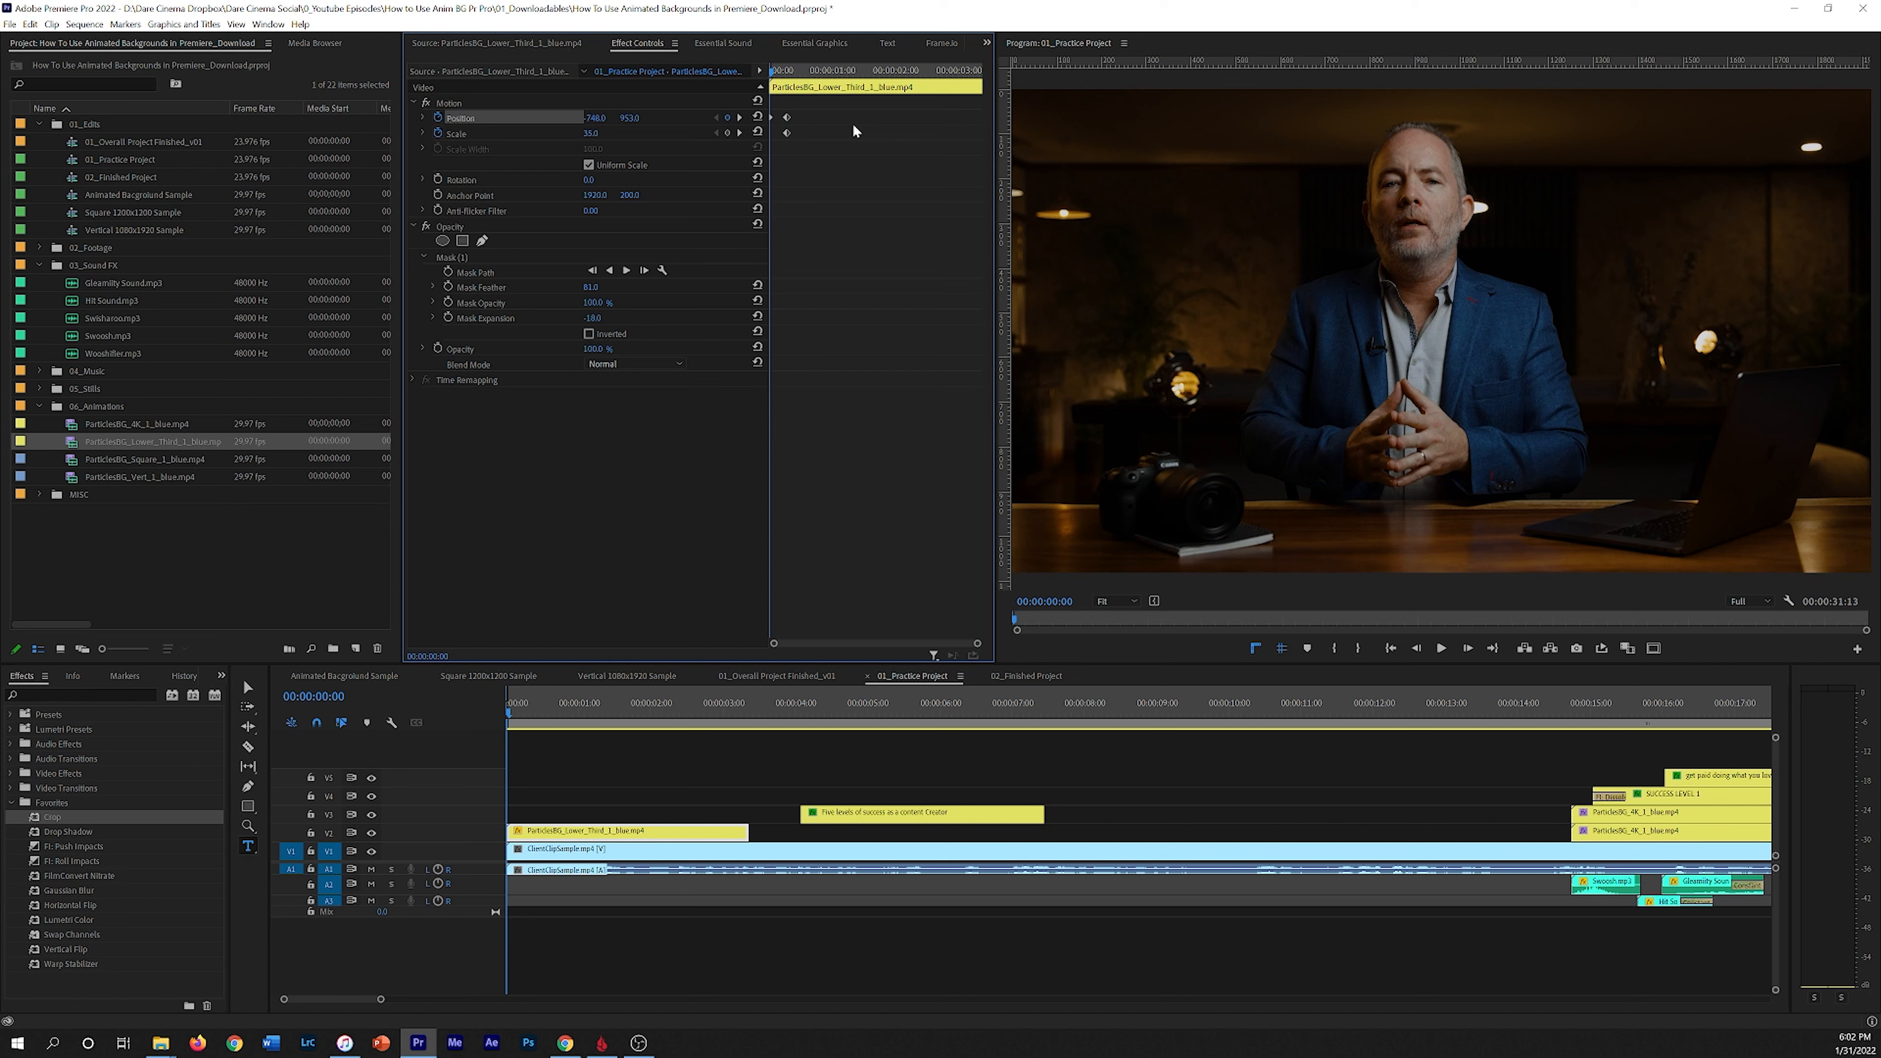
key(space)
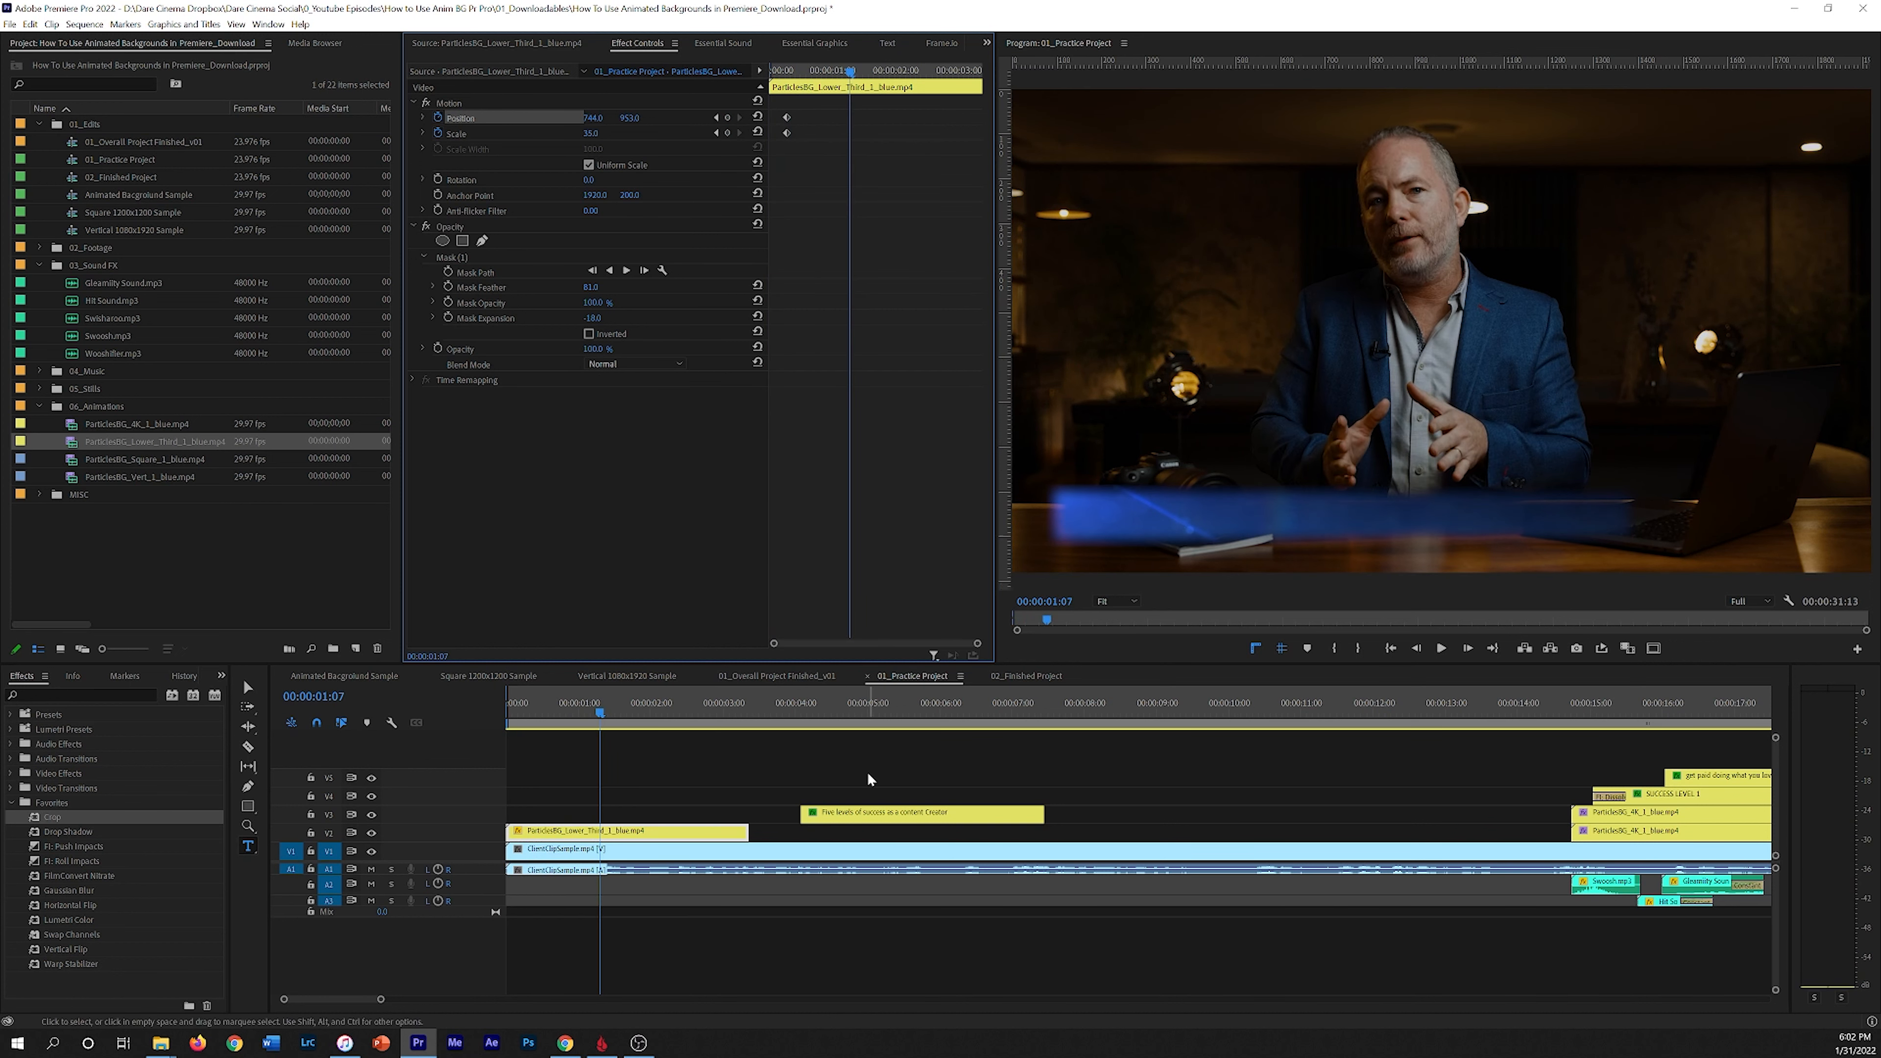
Step: Apply the default transition to the start of the lower third clip, shorten it, and play back
click(510, 833)
key(ctrl+d)
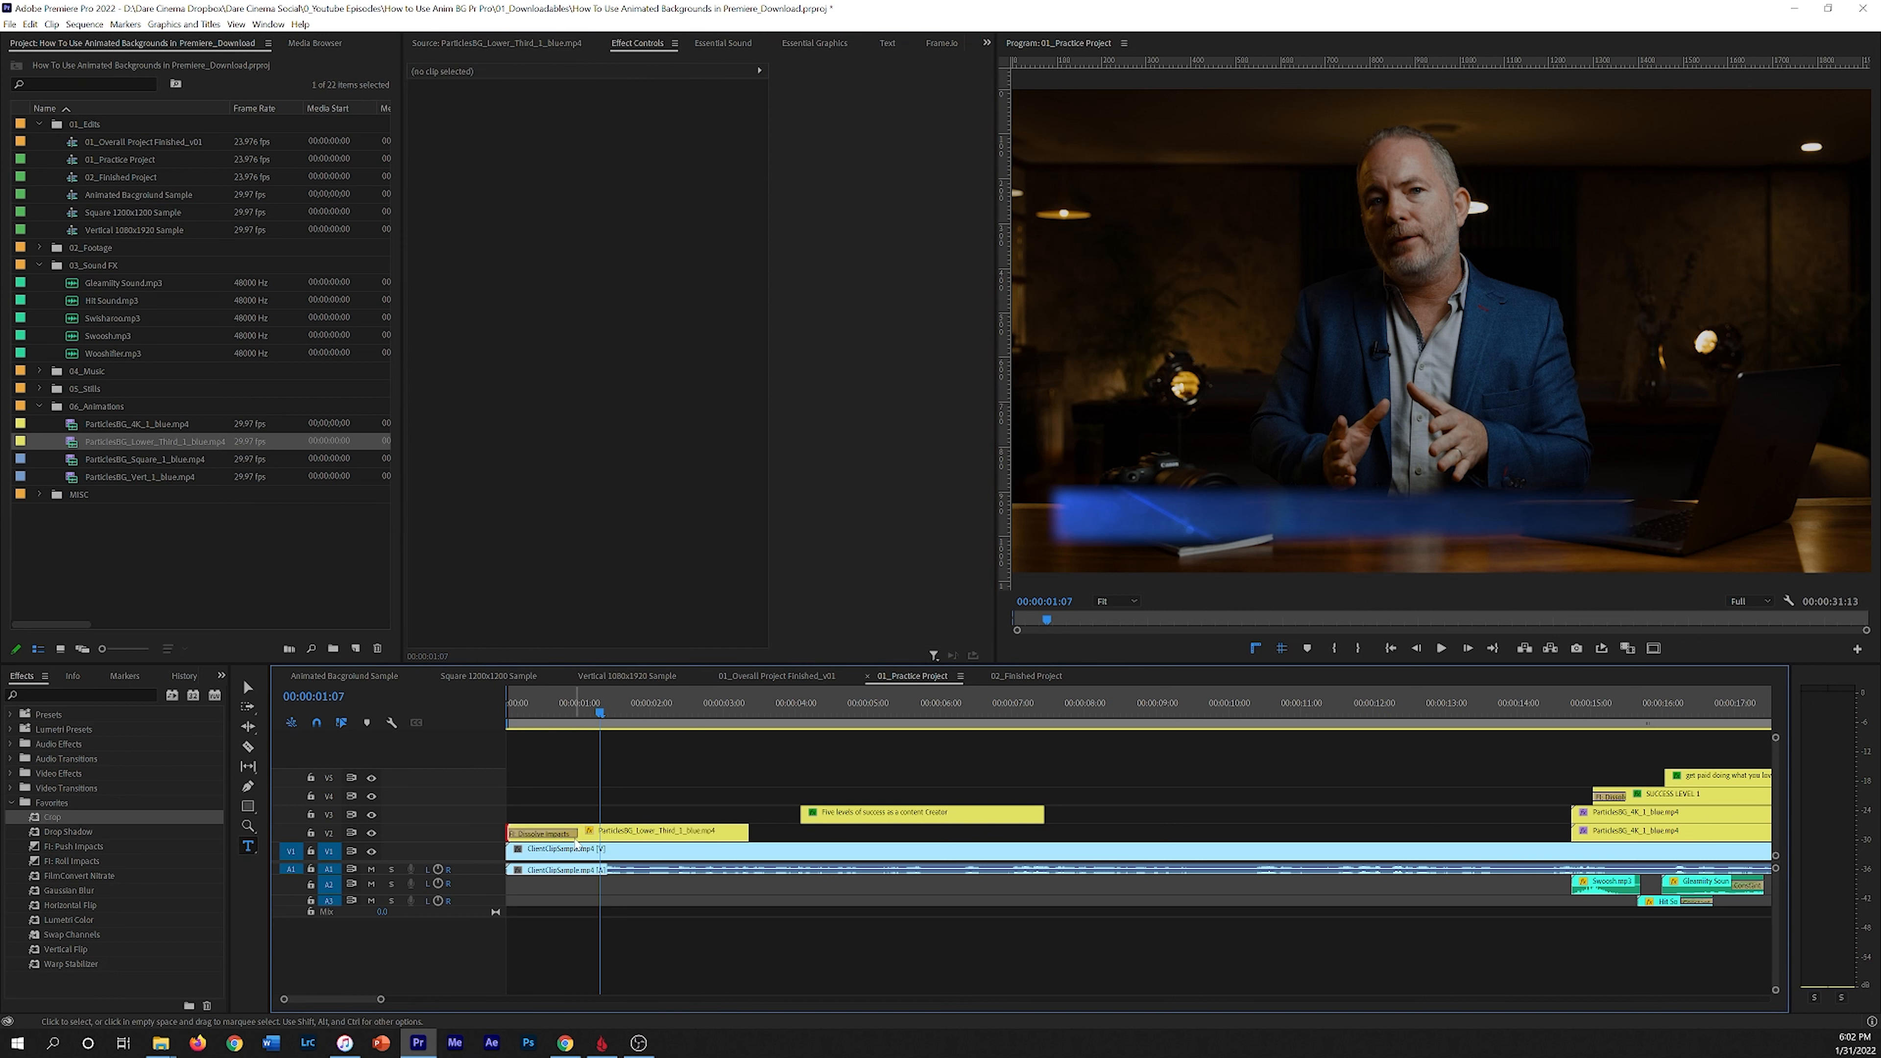
drag(575, 835, 543, 831)
drag(563, 710, 398, 741)
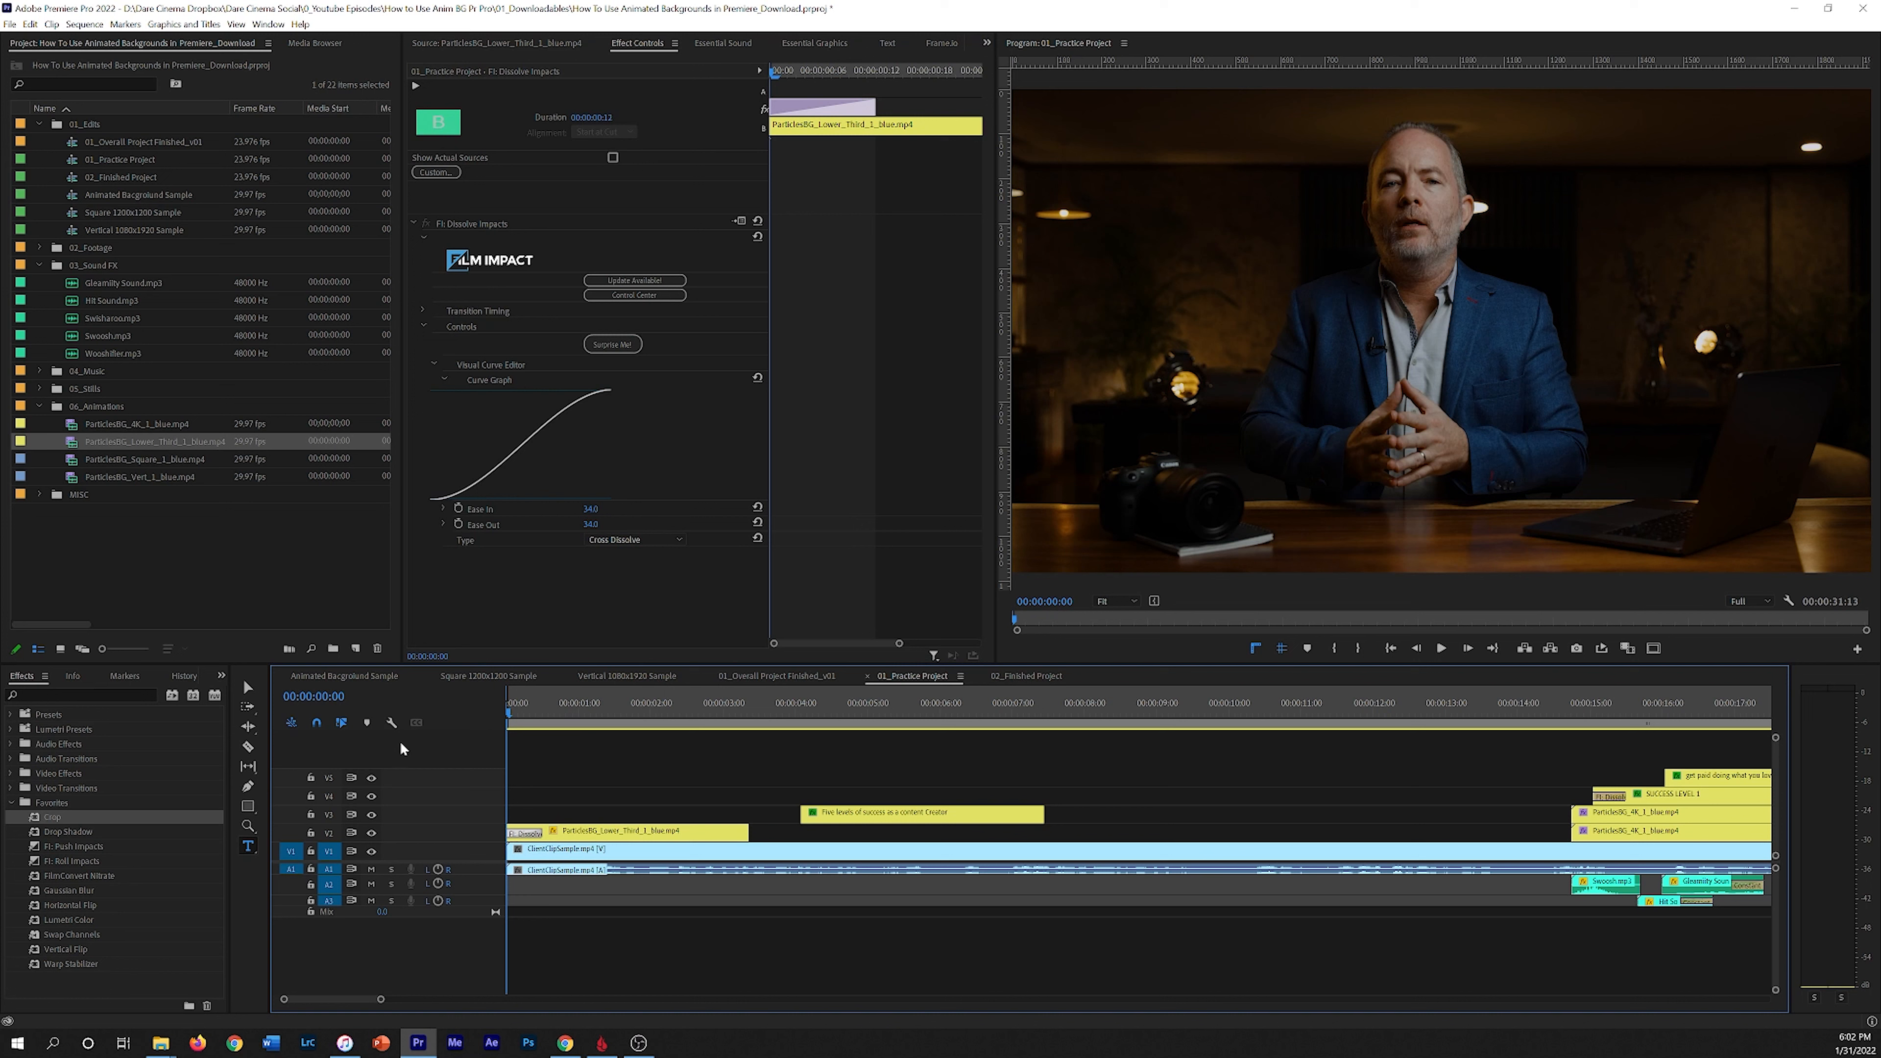
key(space)
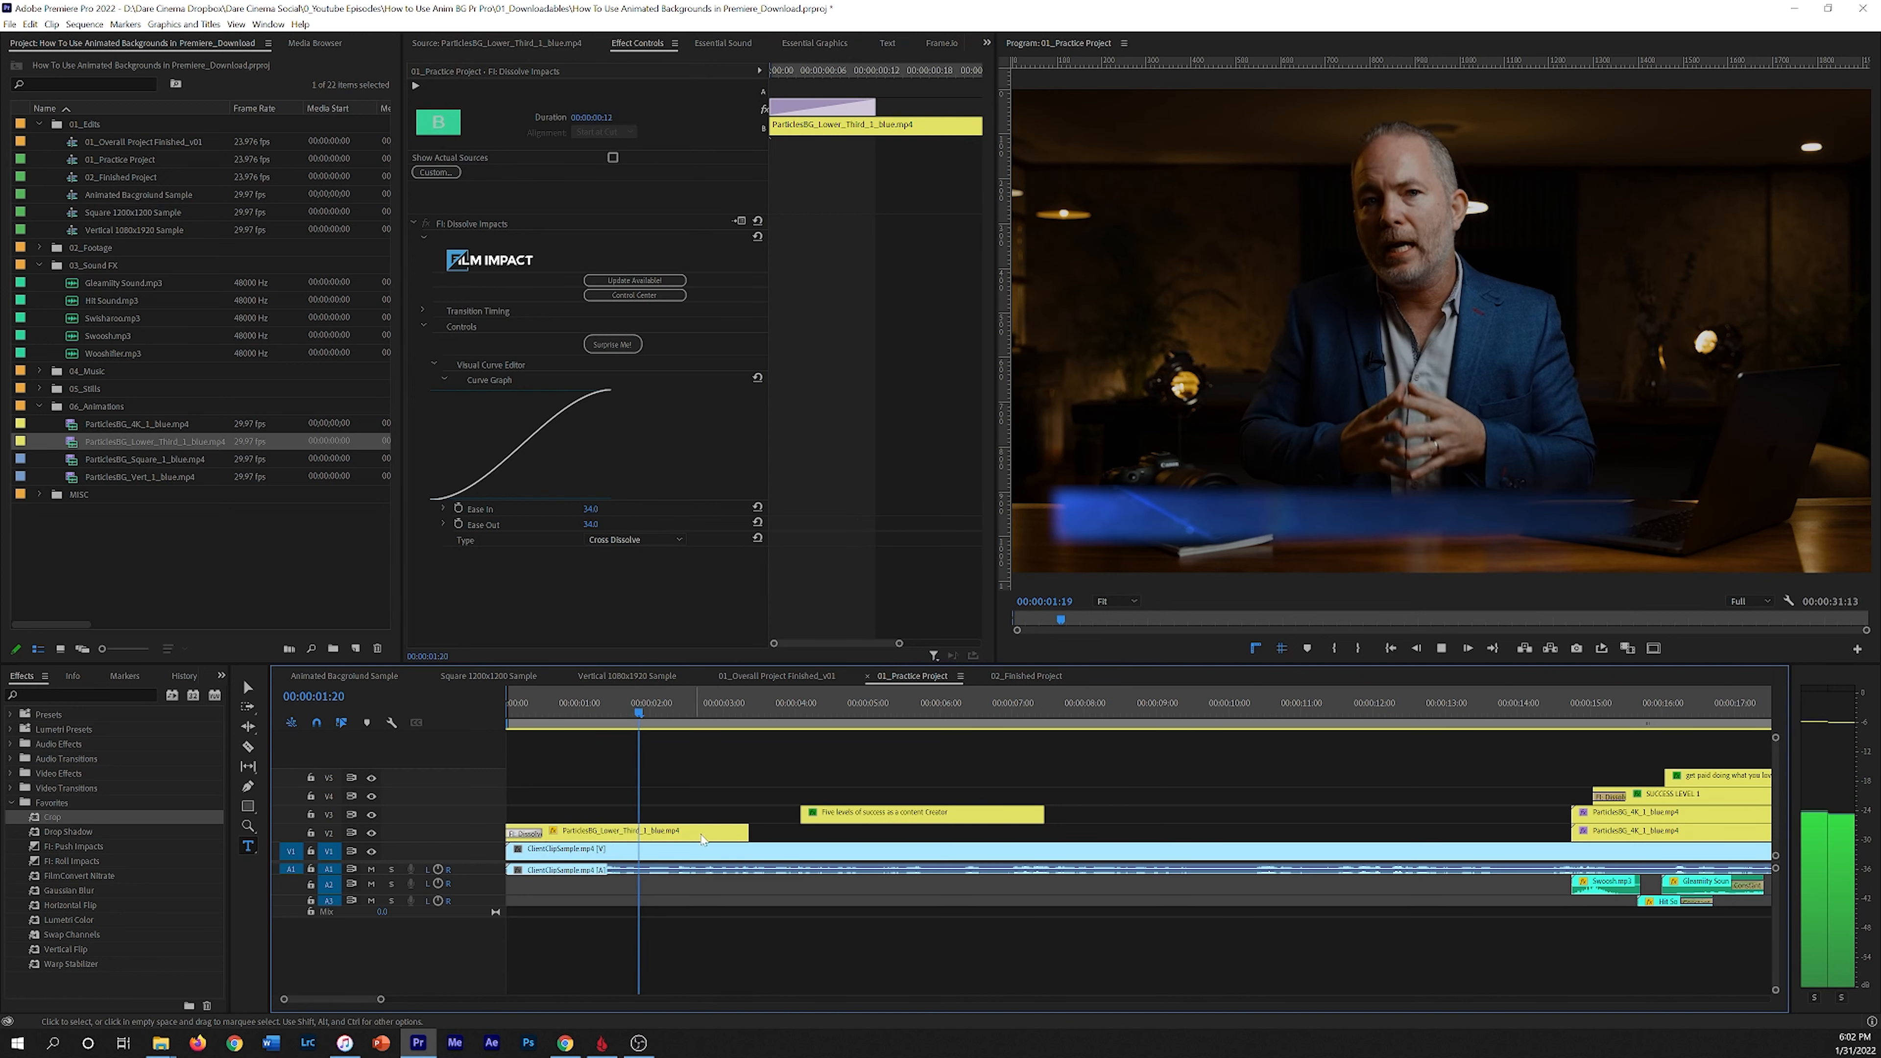
key(space)
Step: Move the title clip above the start of the lower third and extend the lower third's end slightly
drag(900, 819, 646, 816)
drag(536, 833, 582, 816)
drag(762, 831, 779, 831)
drag(710, 711, 454, 737)
key(space)
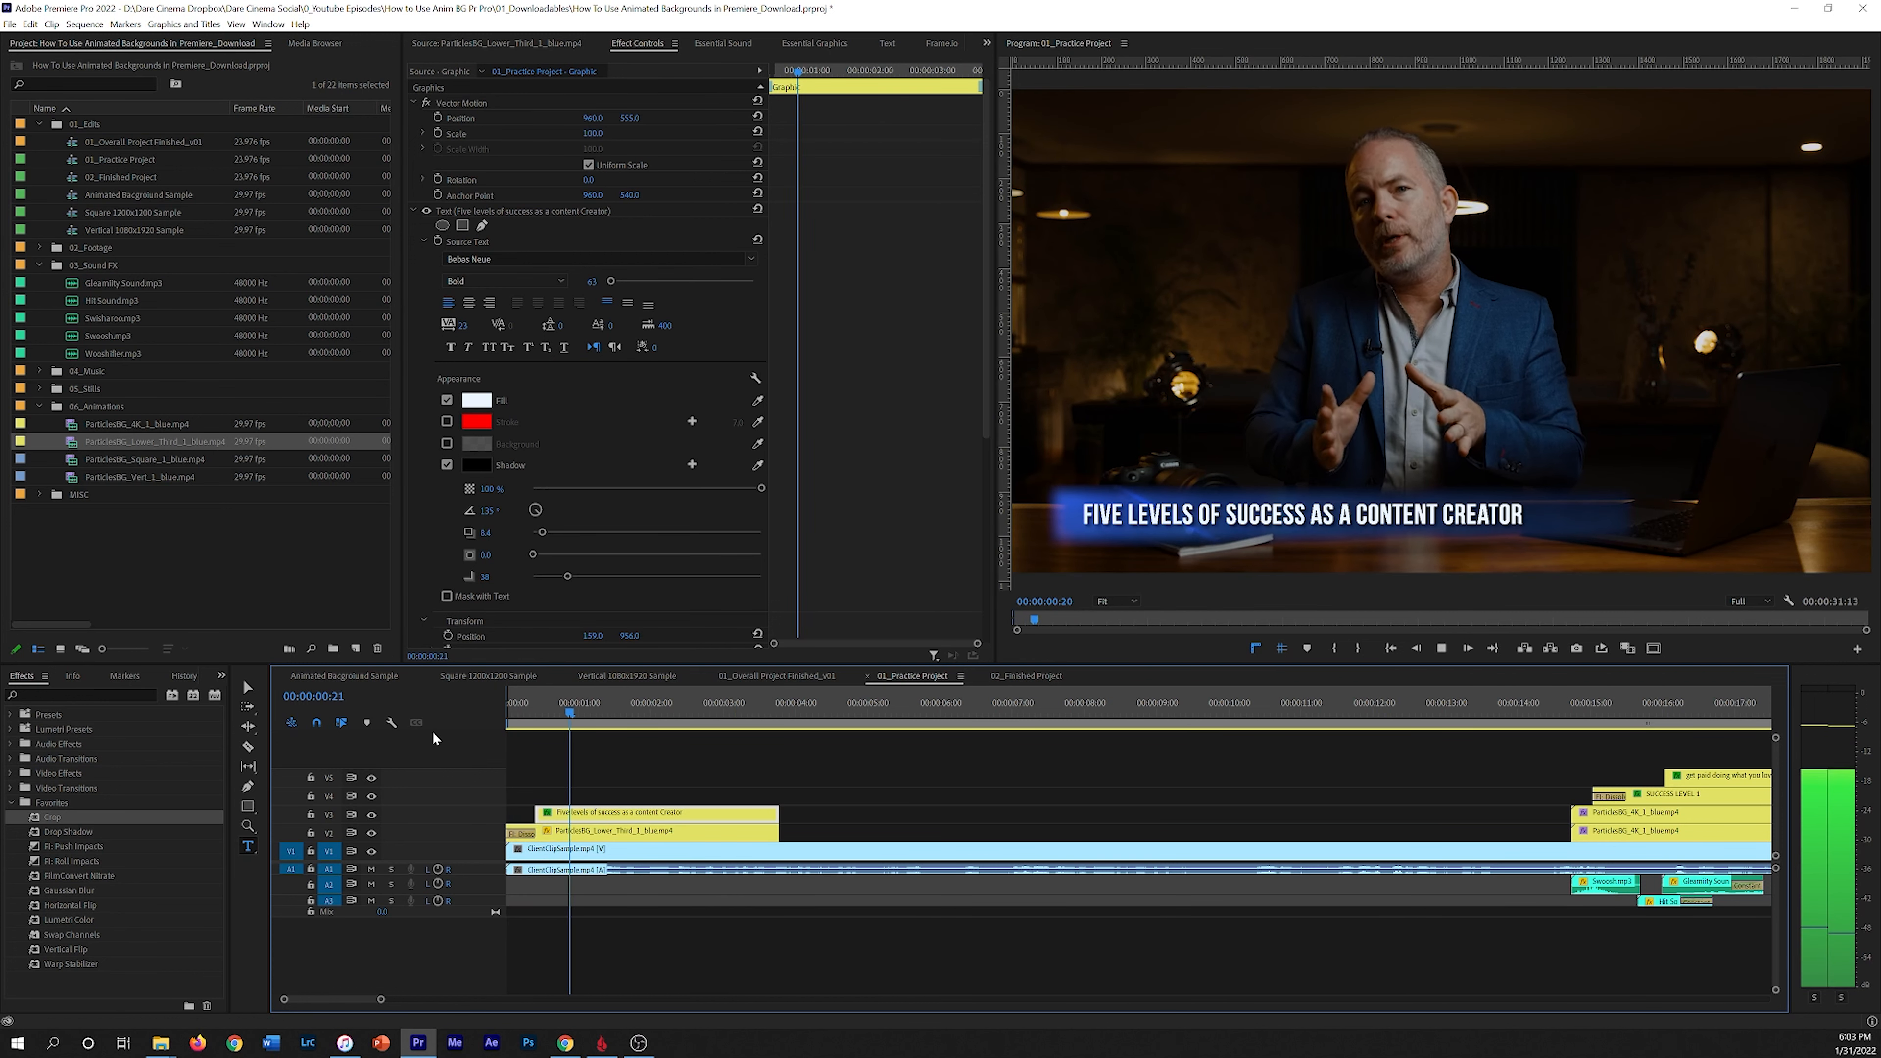
key(space)
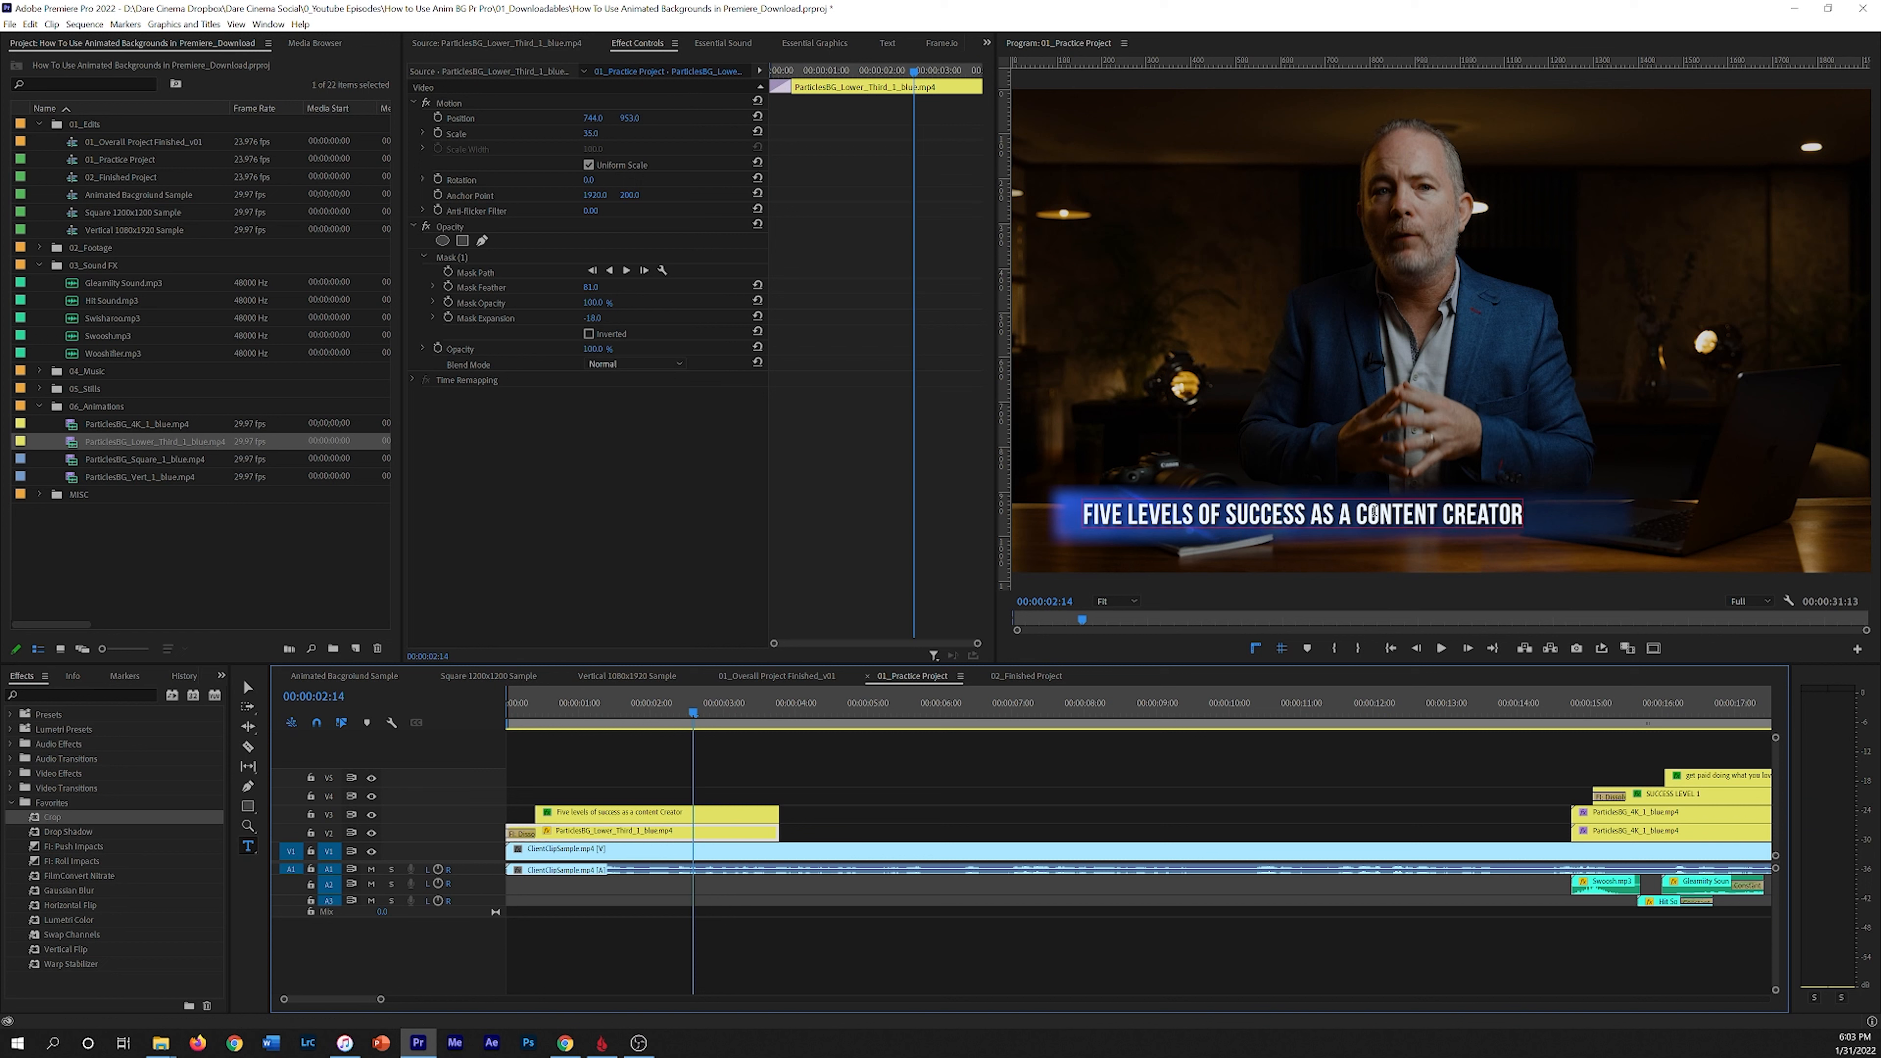
Step: Select all the title text and increase its tracking
click(1134, 515)
drag(1088, 514, 1563, 520)
key(ctrl+a)
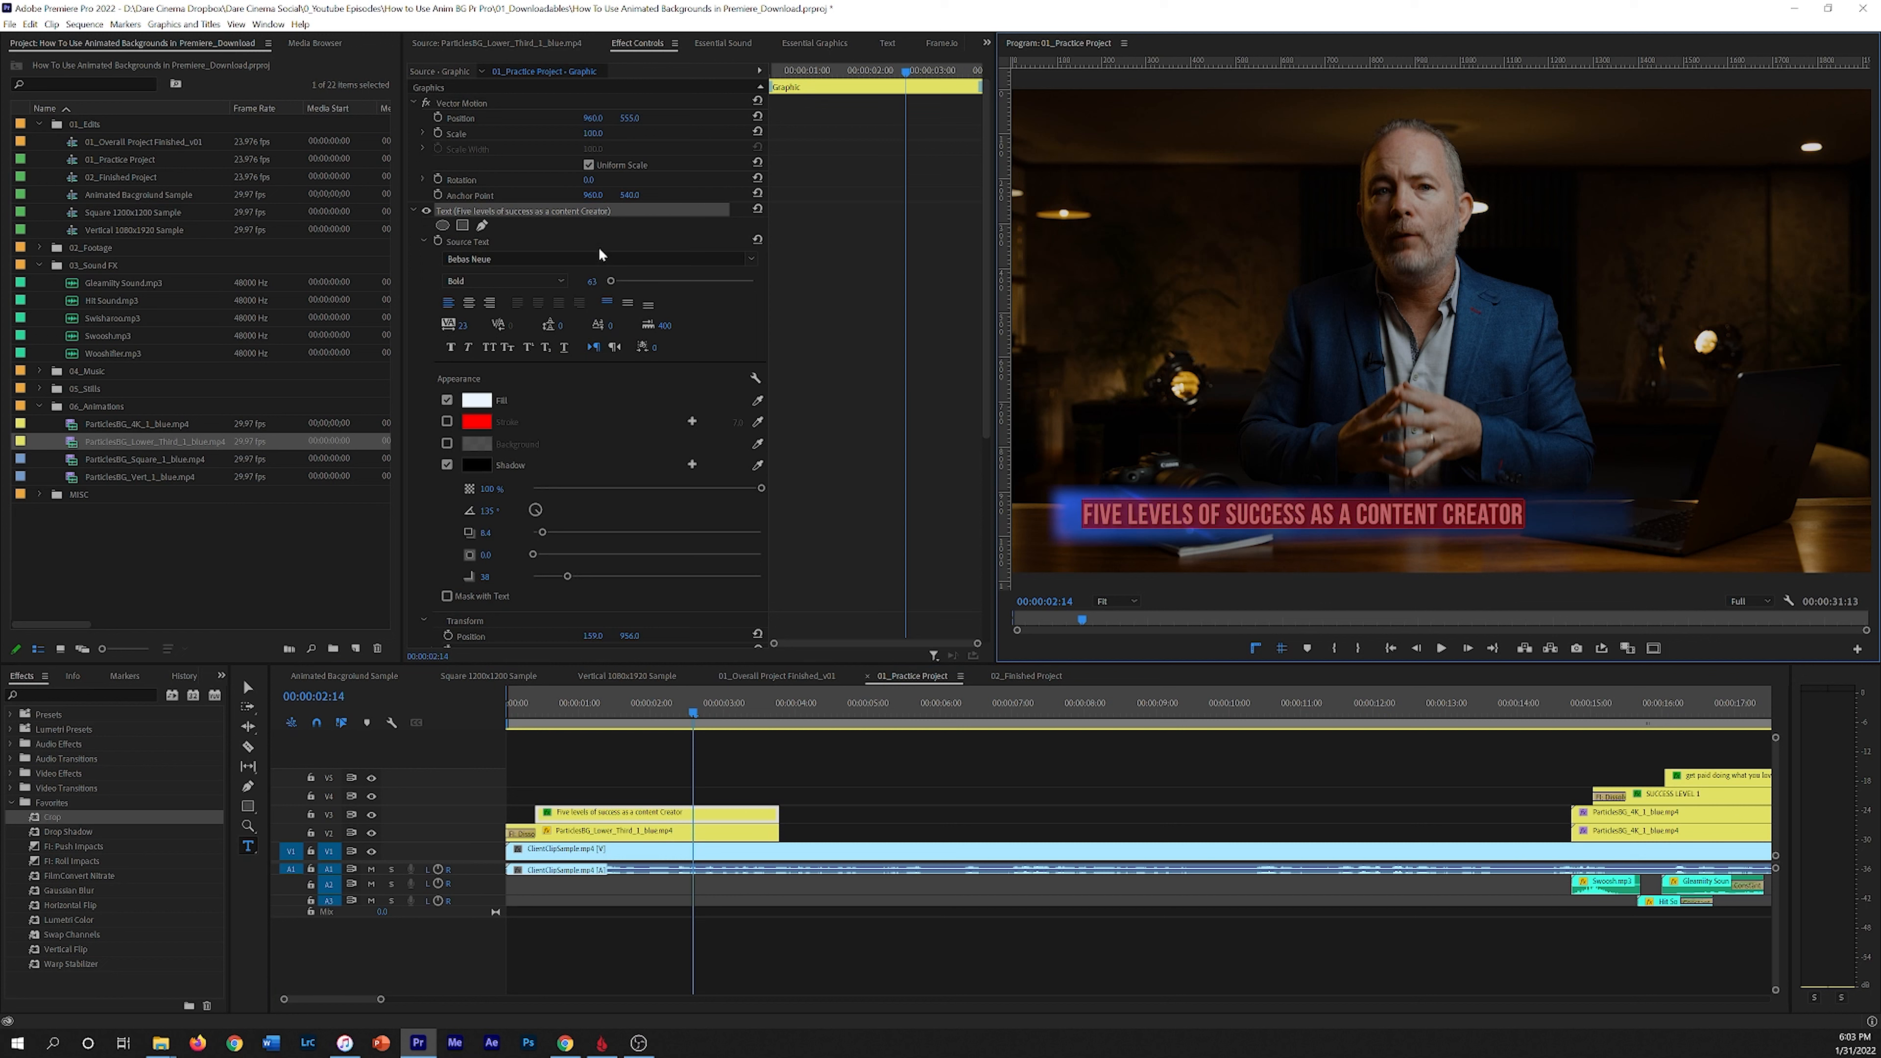
drag(462, 325, 502, 325)
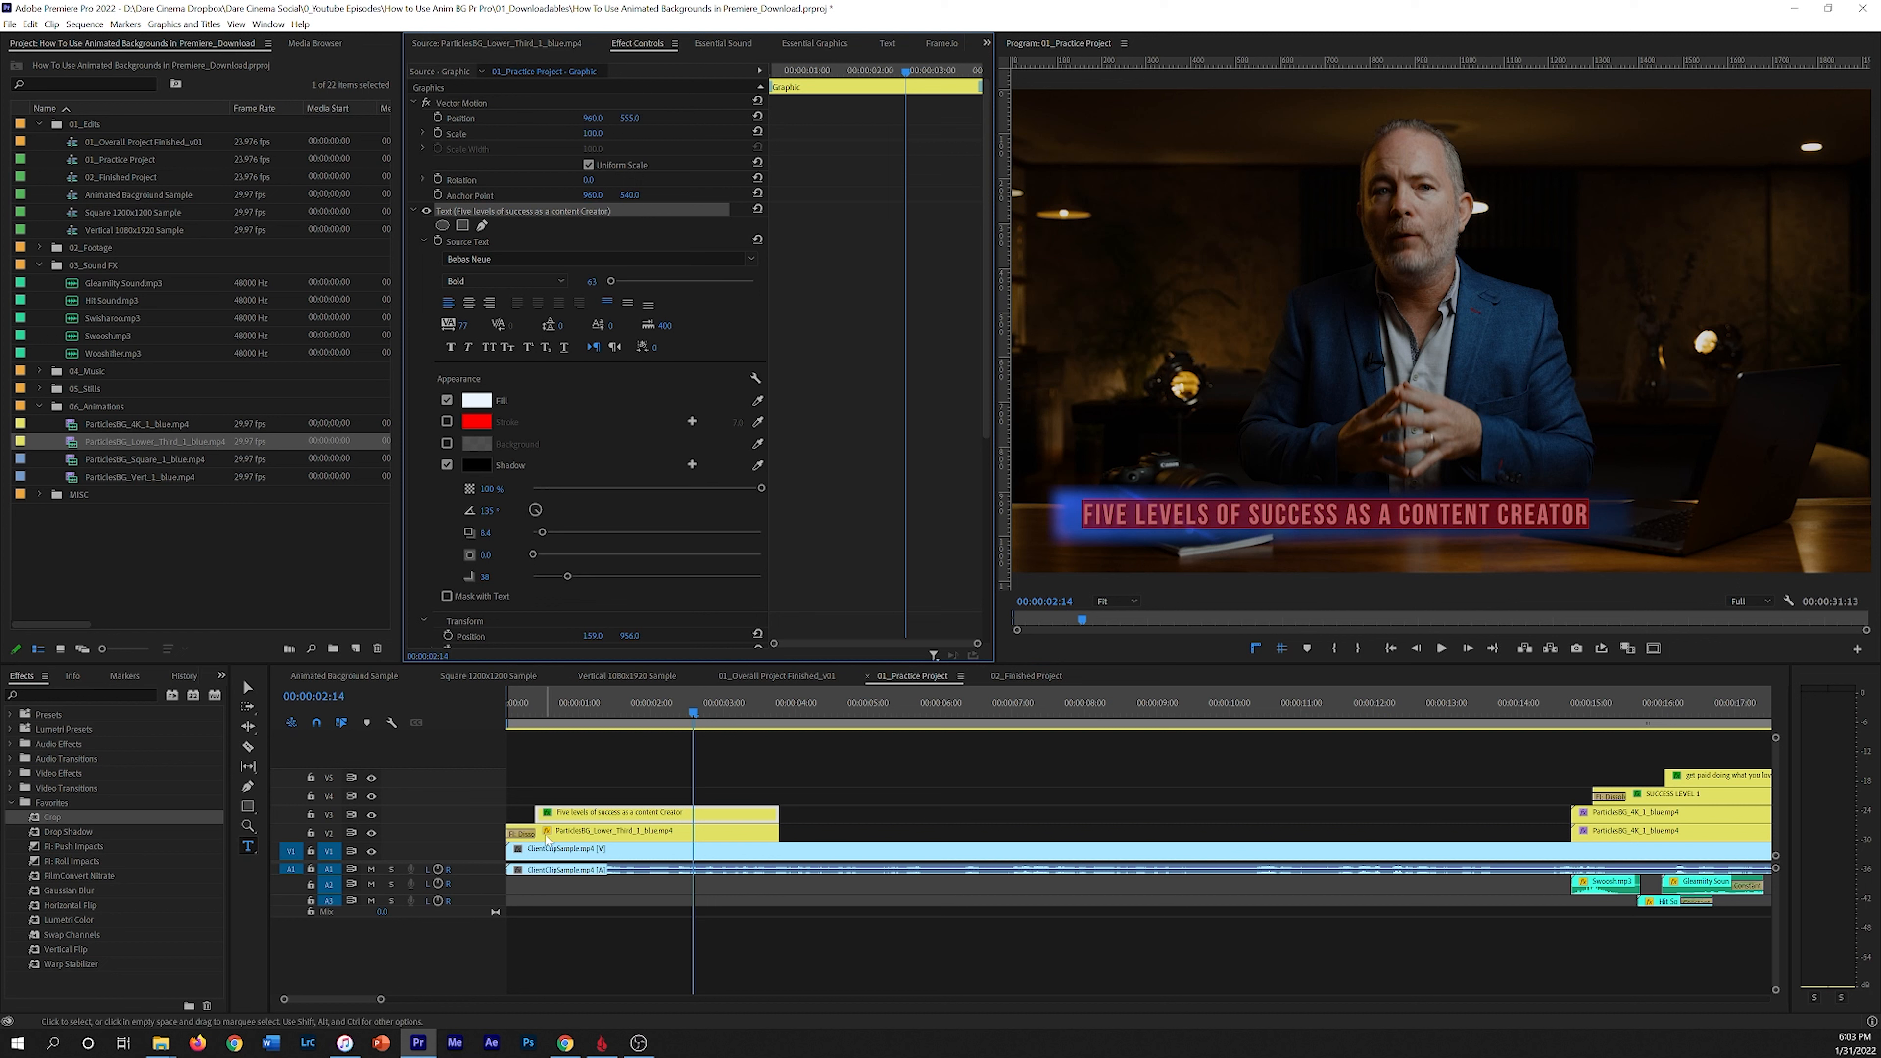
Step: Add a rectangle opacity mask to the title clip and fit it around the text
click(810, 815)
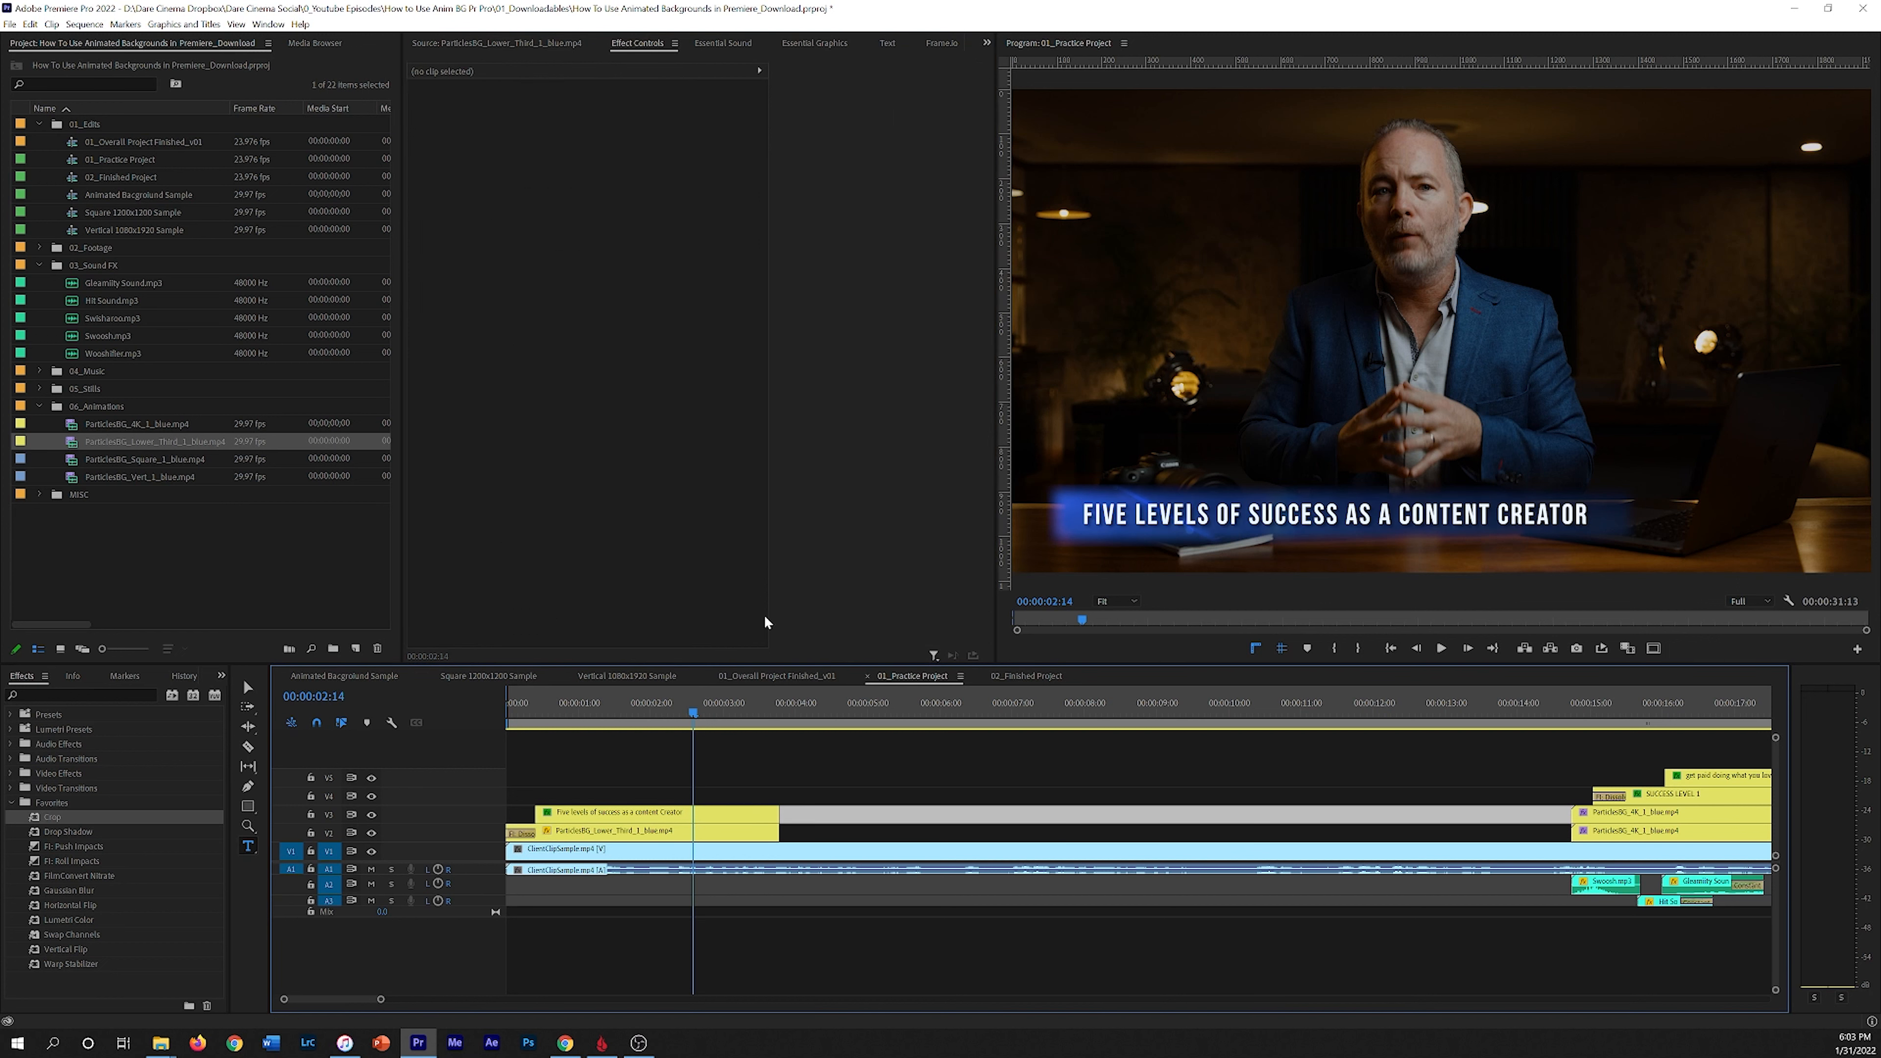
drag(691, 701, 534, 698)
key(space)
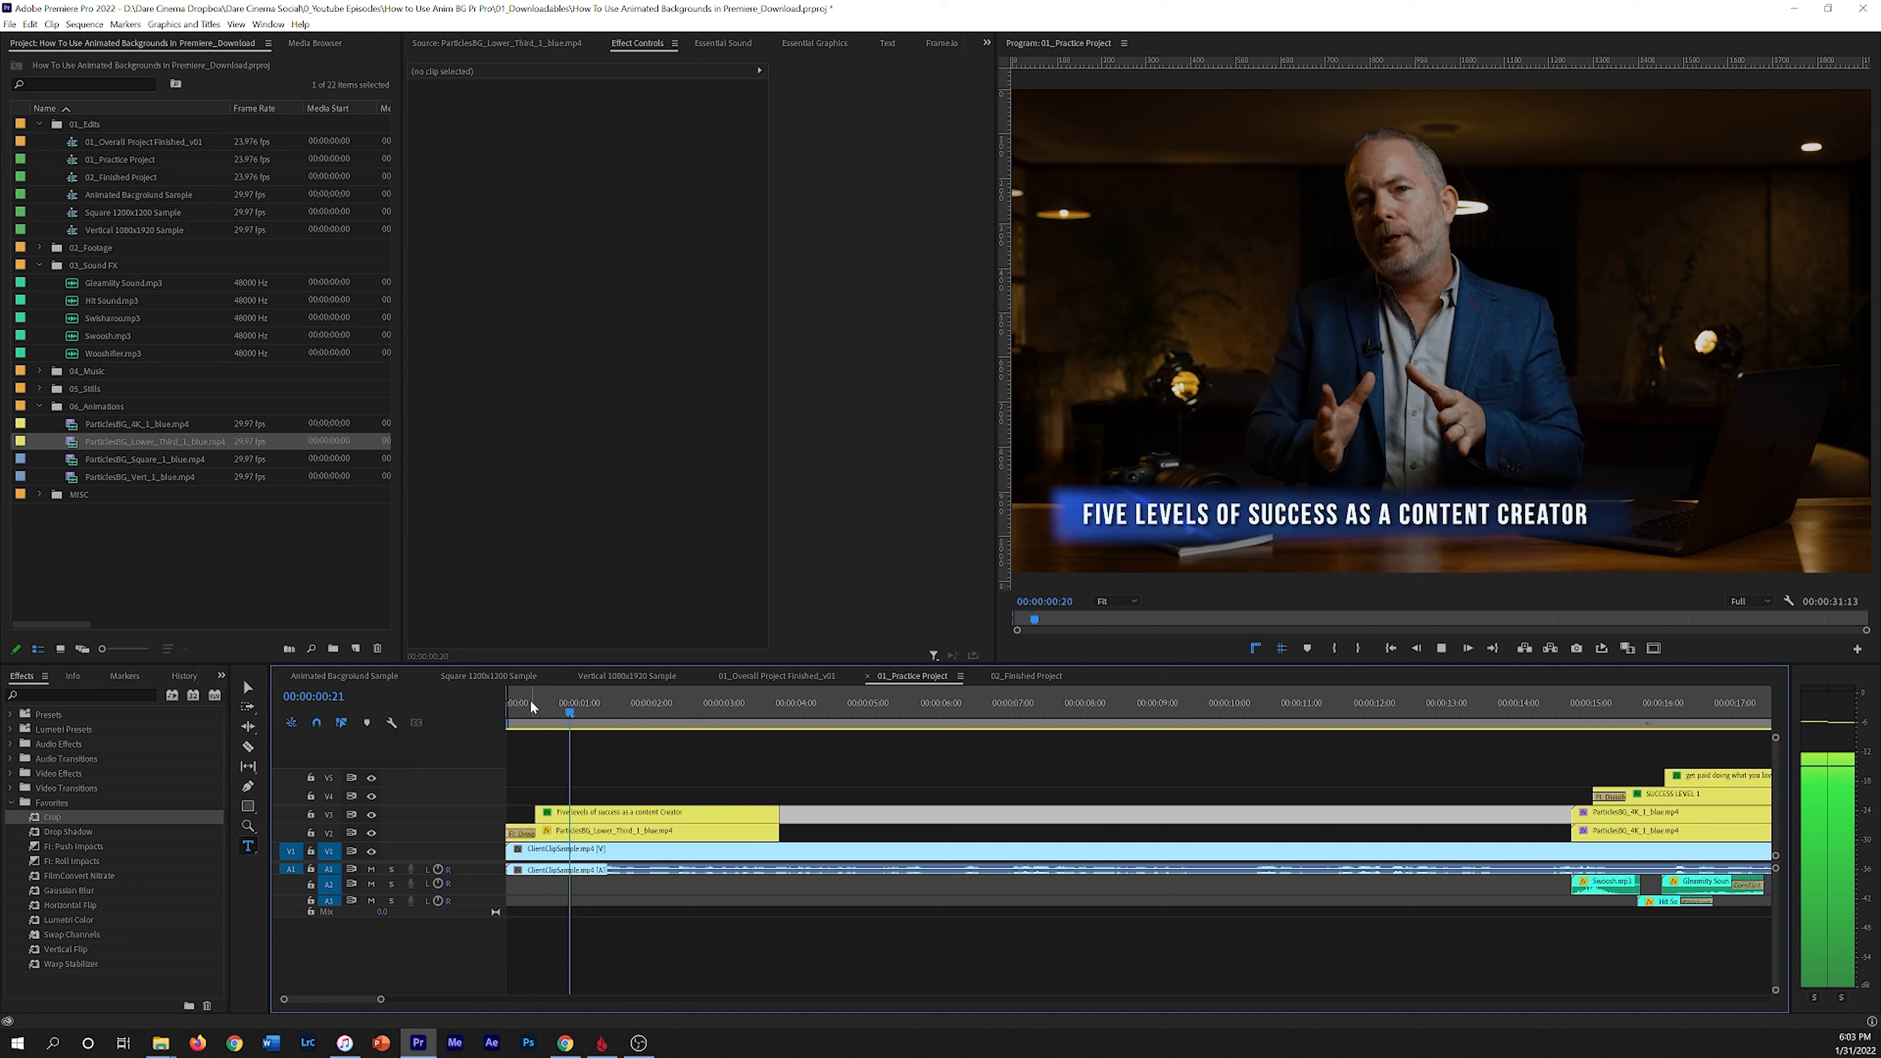
click(624, 704)
drag(547, 729, 537, 729)
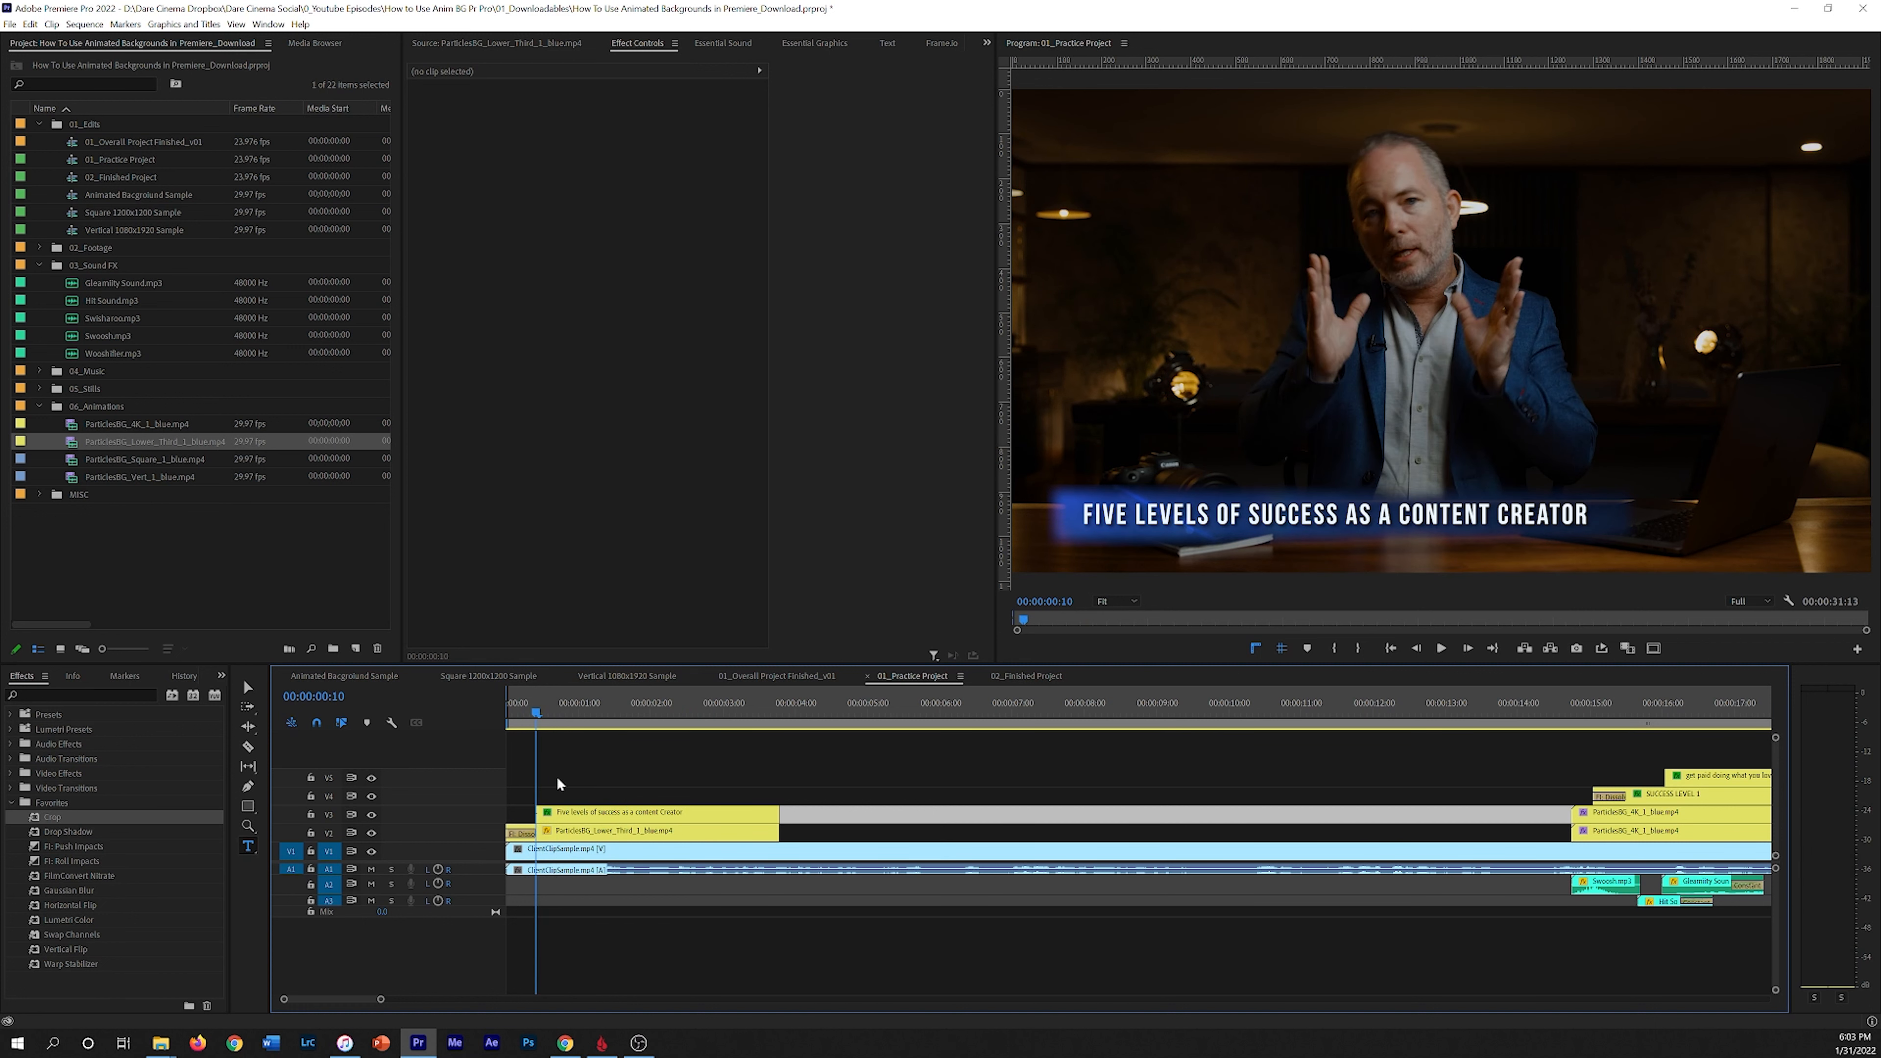
click(581, 812)
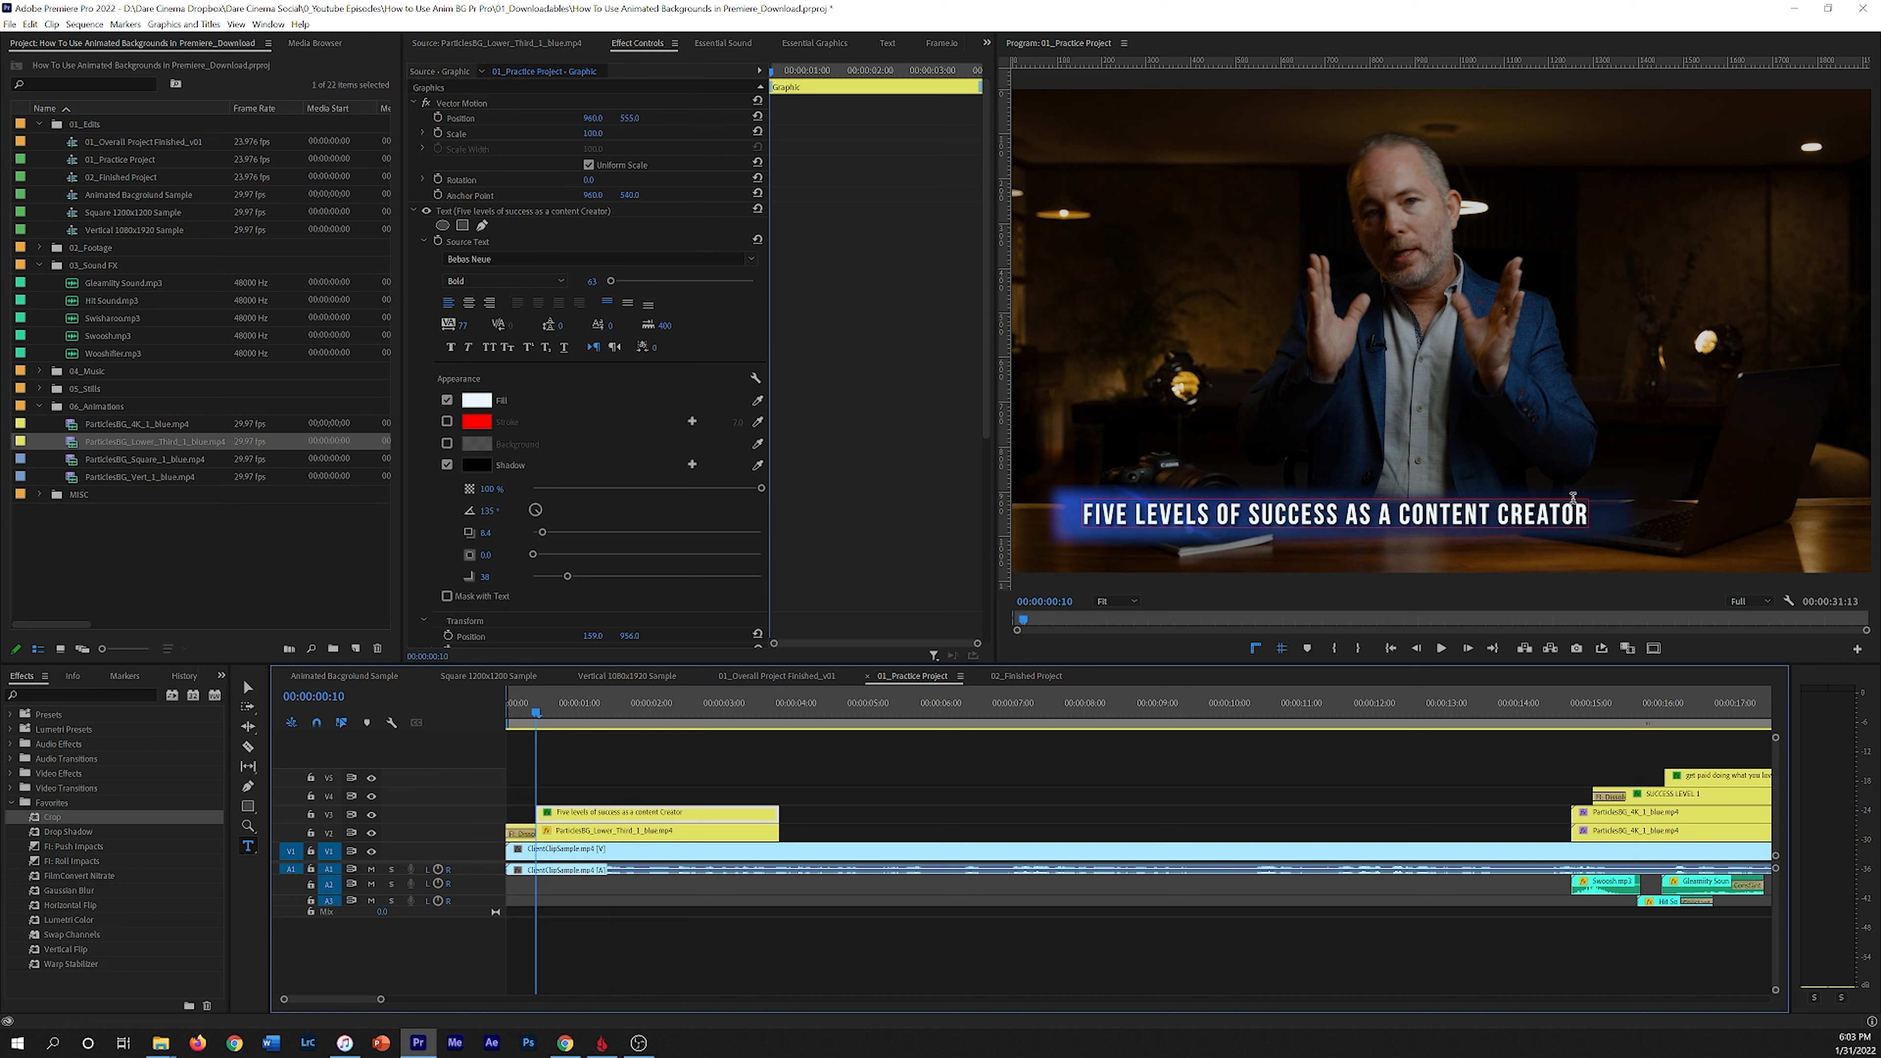
click(422, 239)
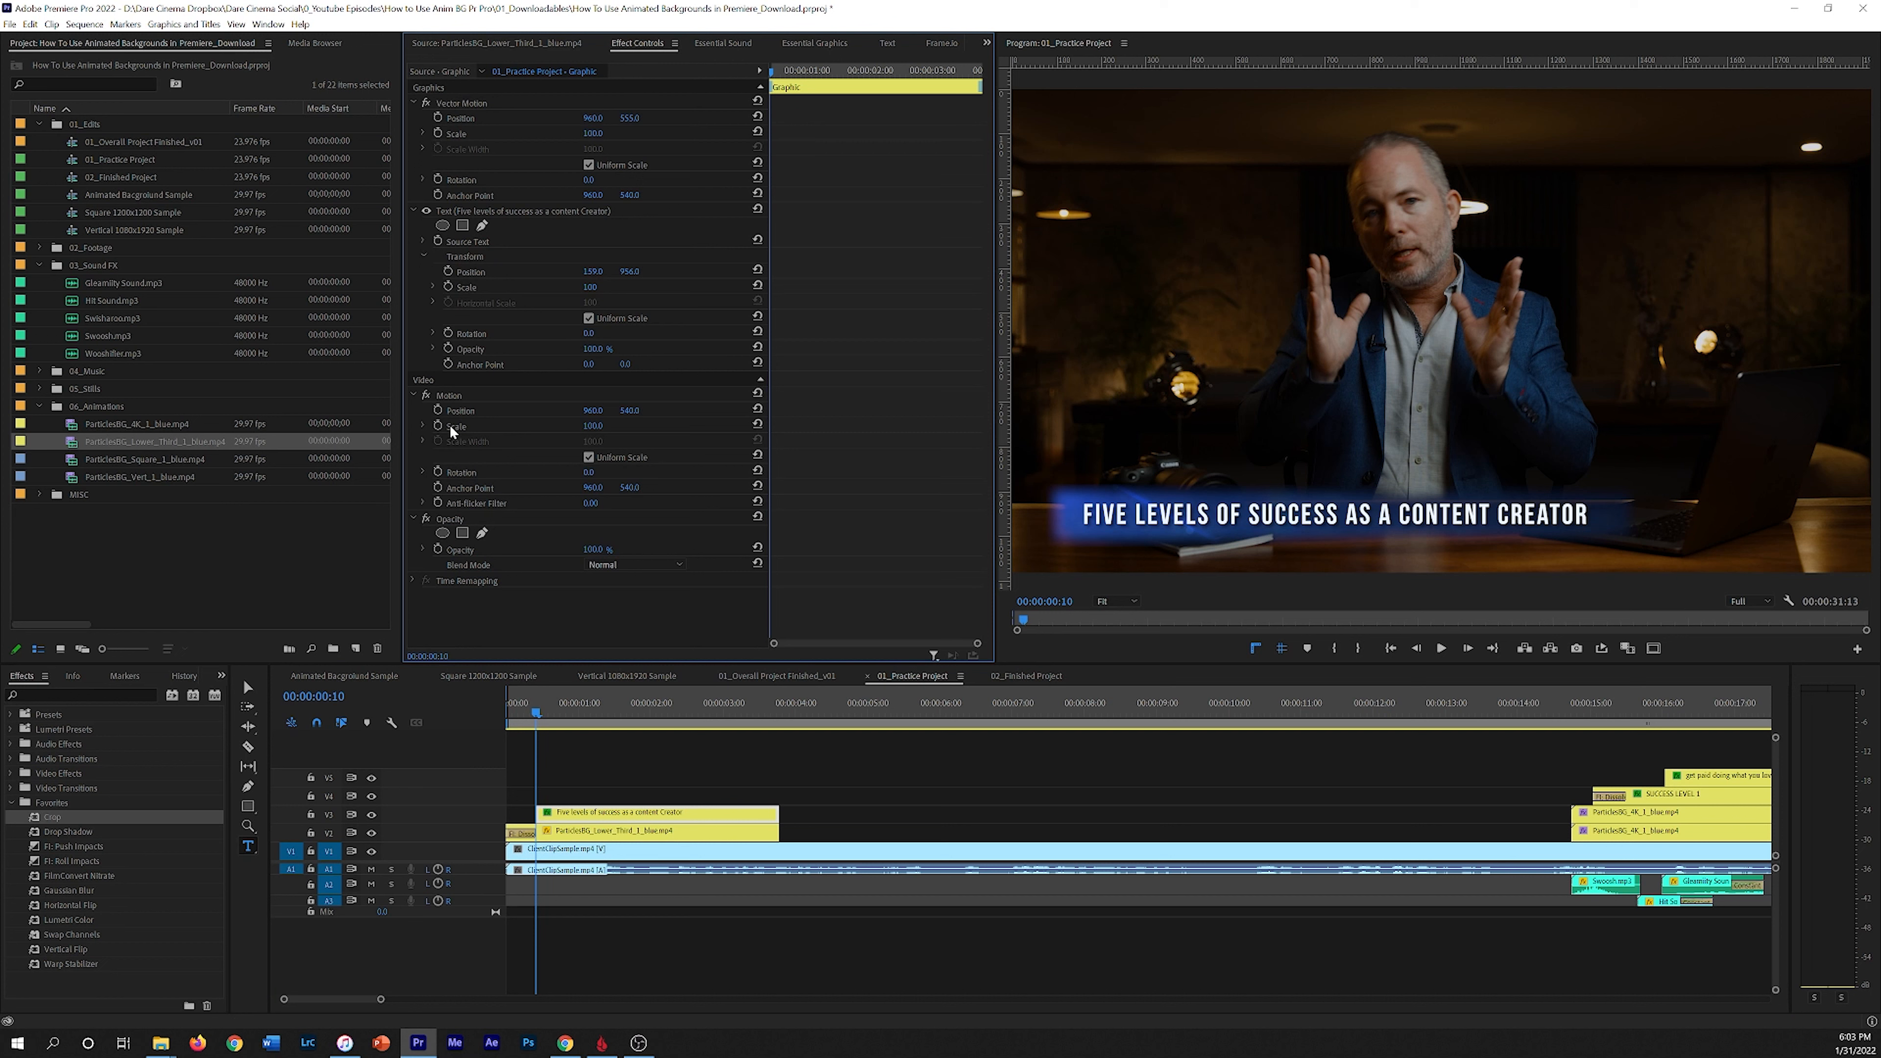
click(460, 518)
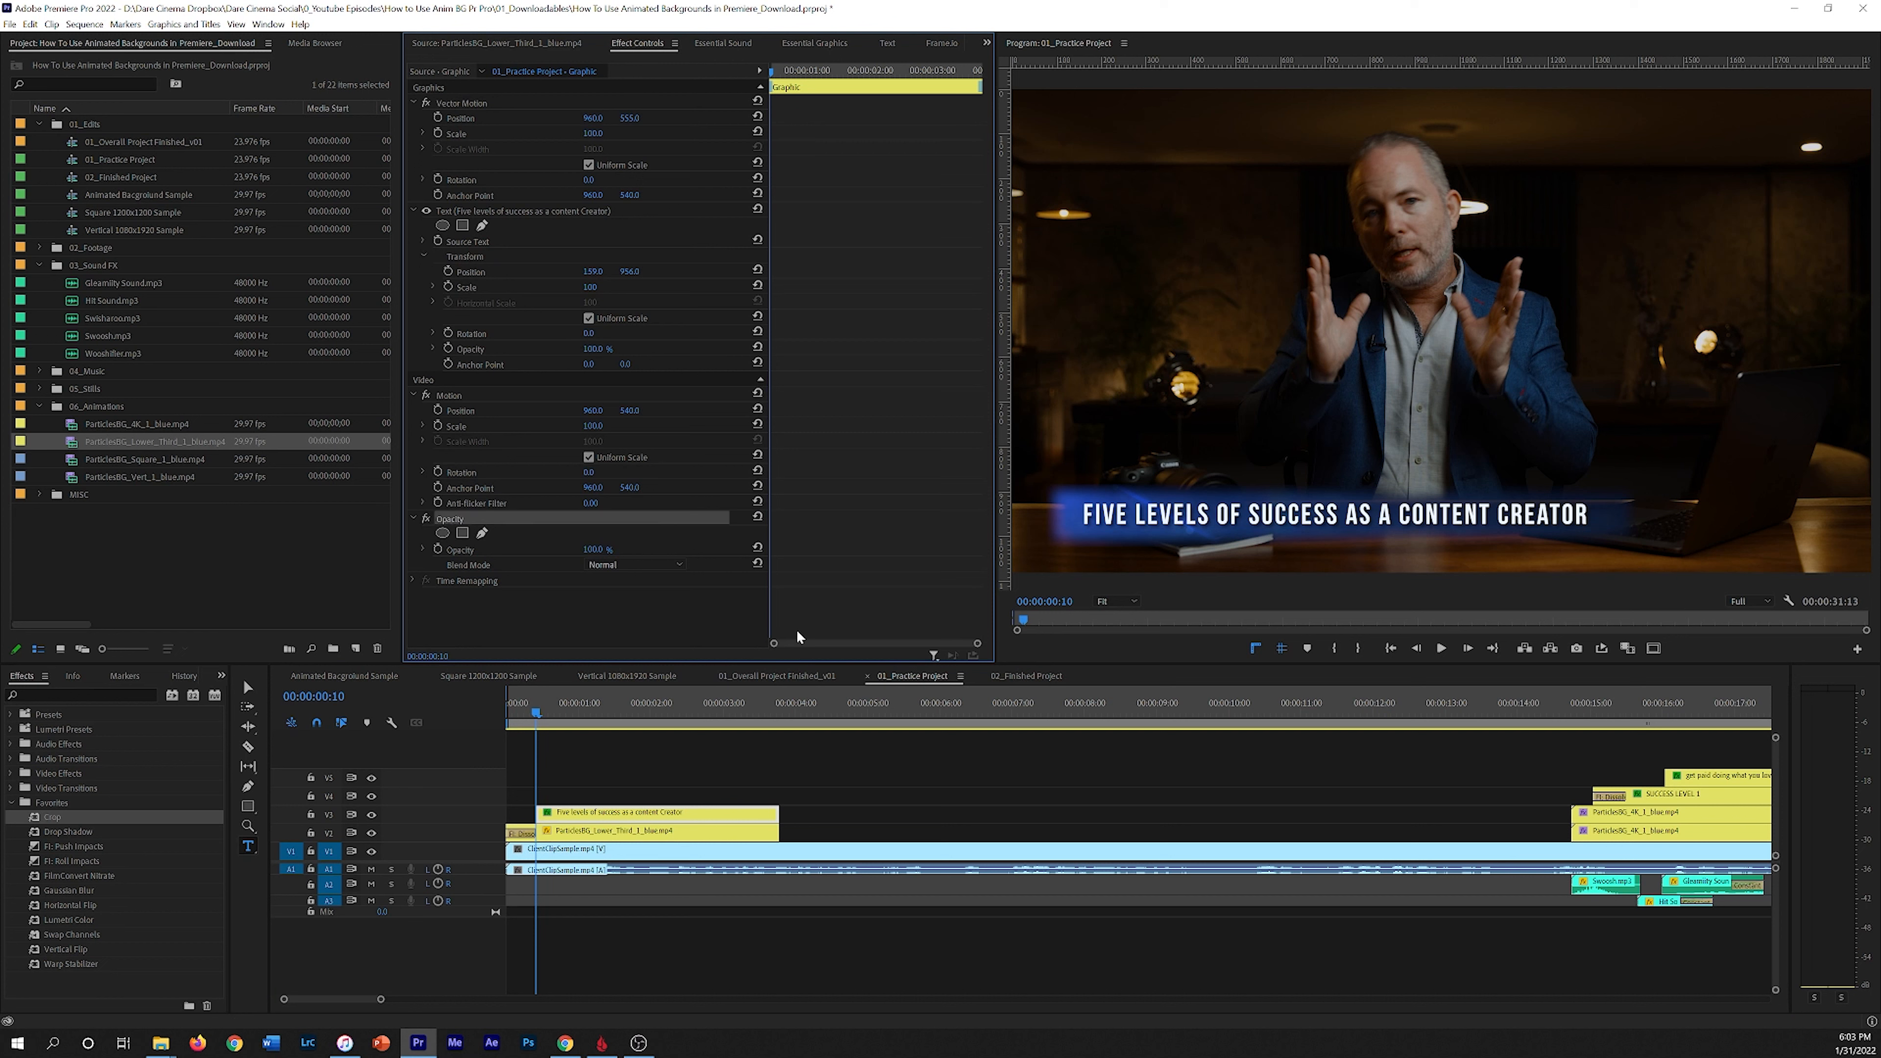
click(462, 533)
drag(1460, 326, 1206, 457)
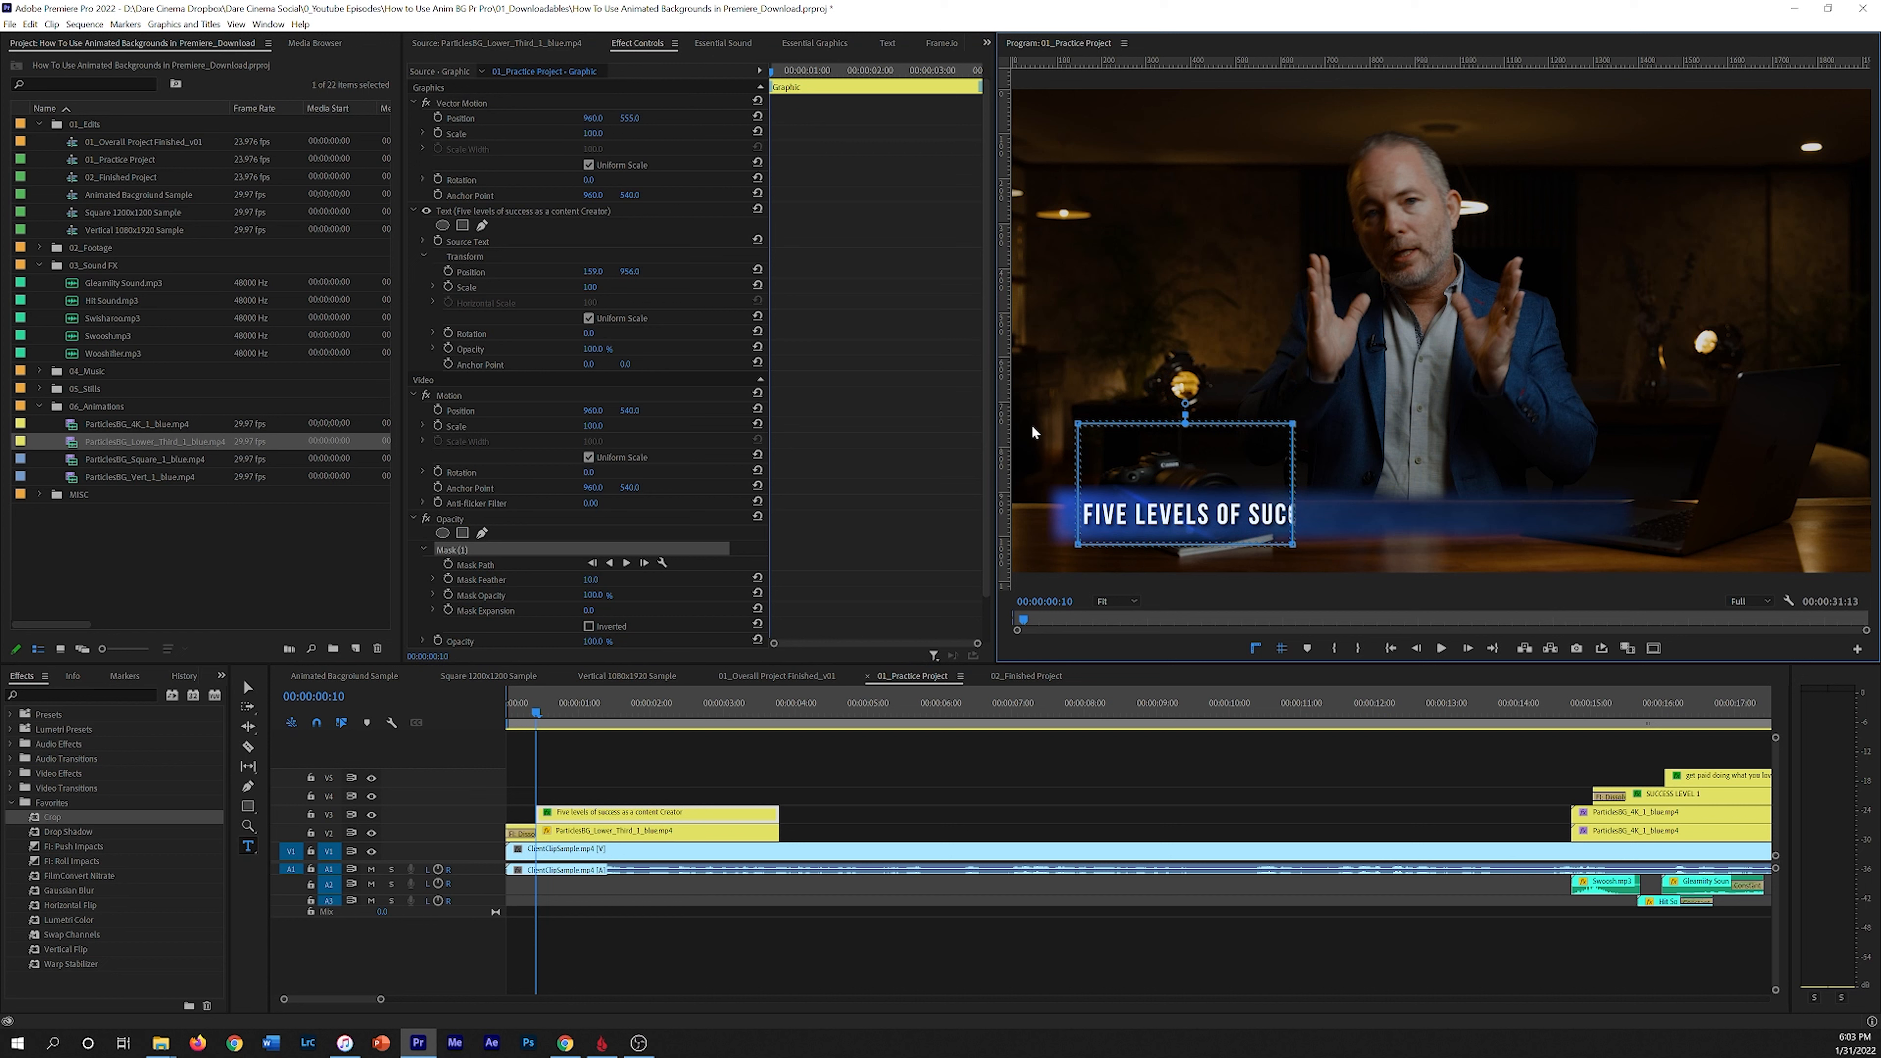
drag(1079, 428, 1083, 486)
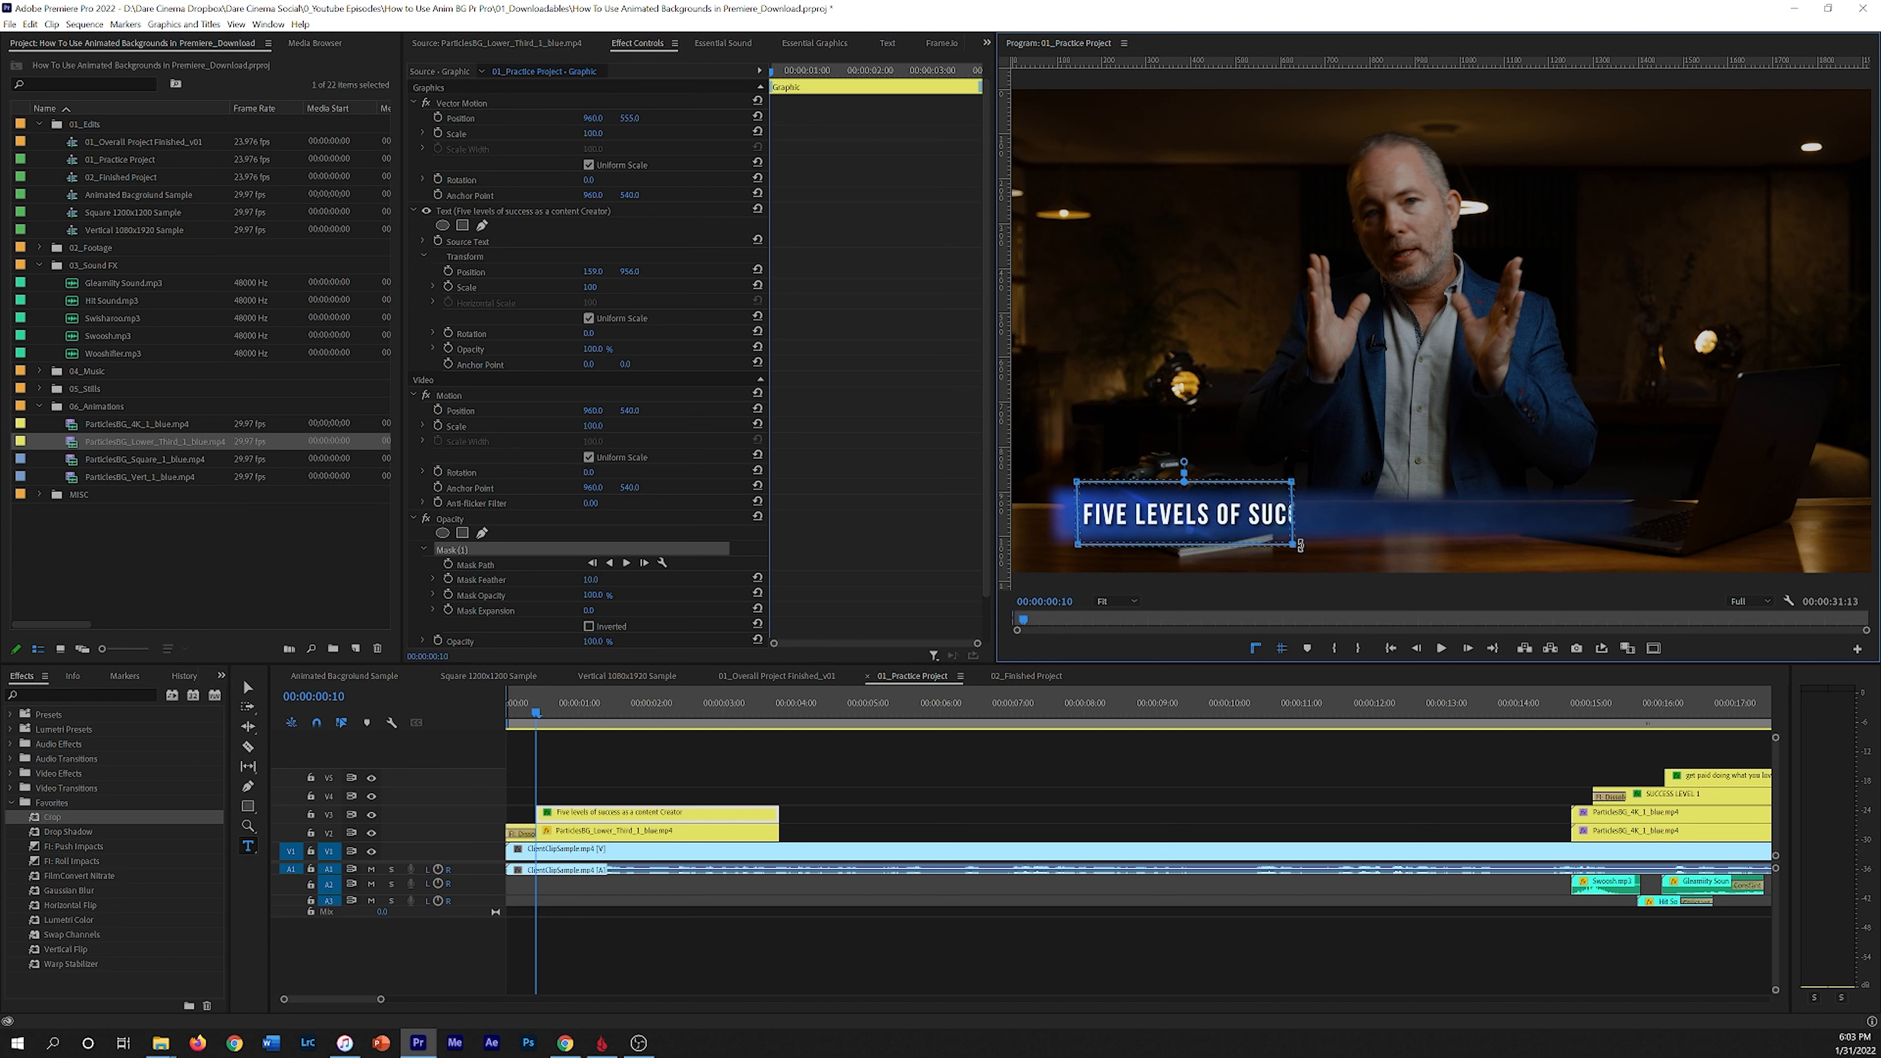
drag(1294, 483, 1606, 486)
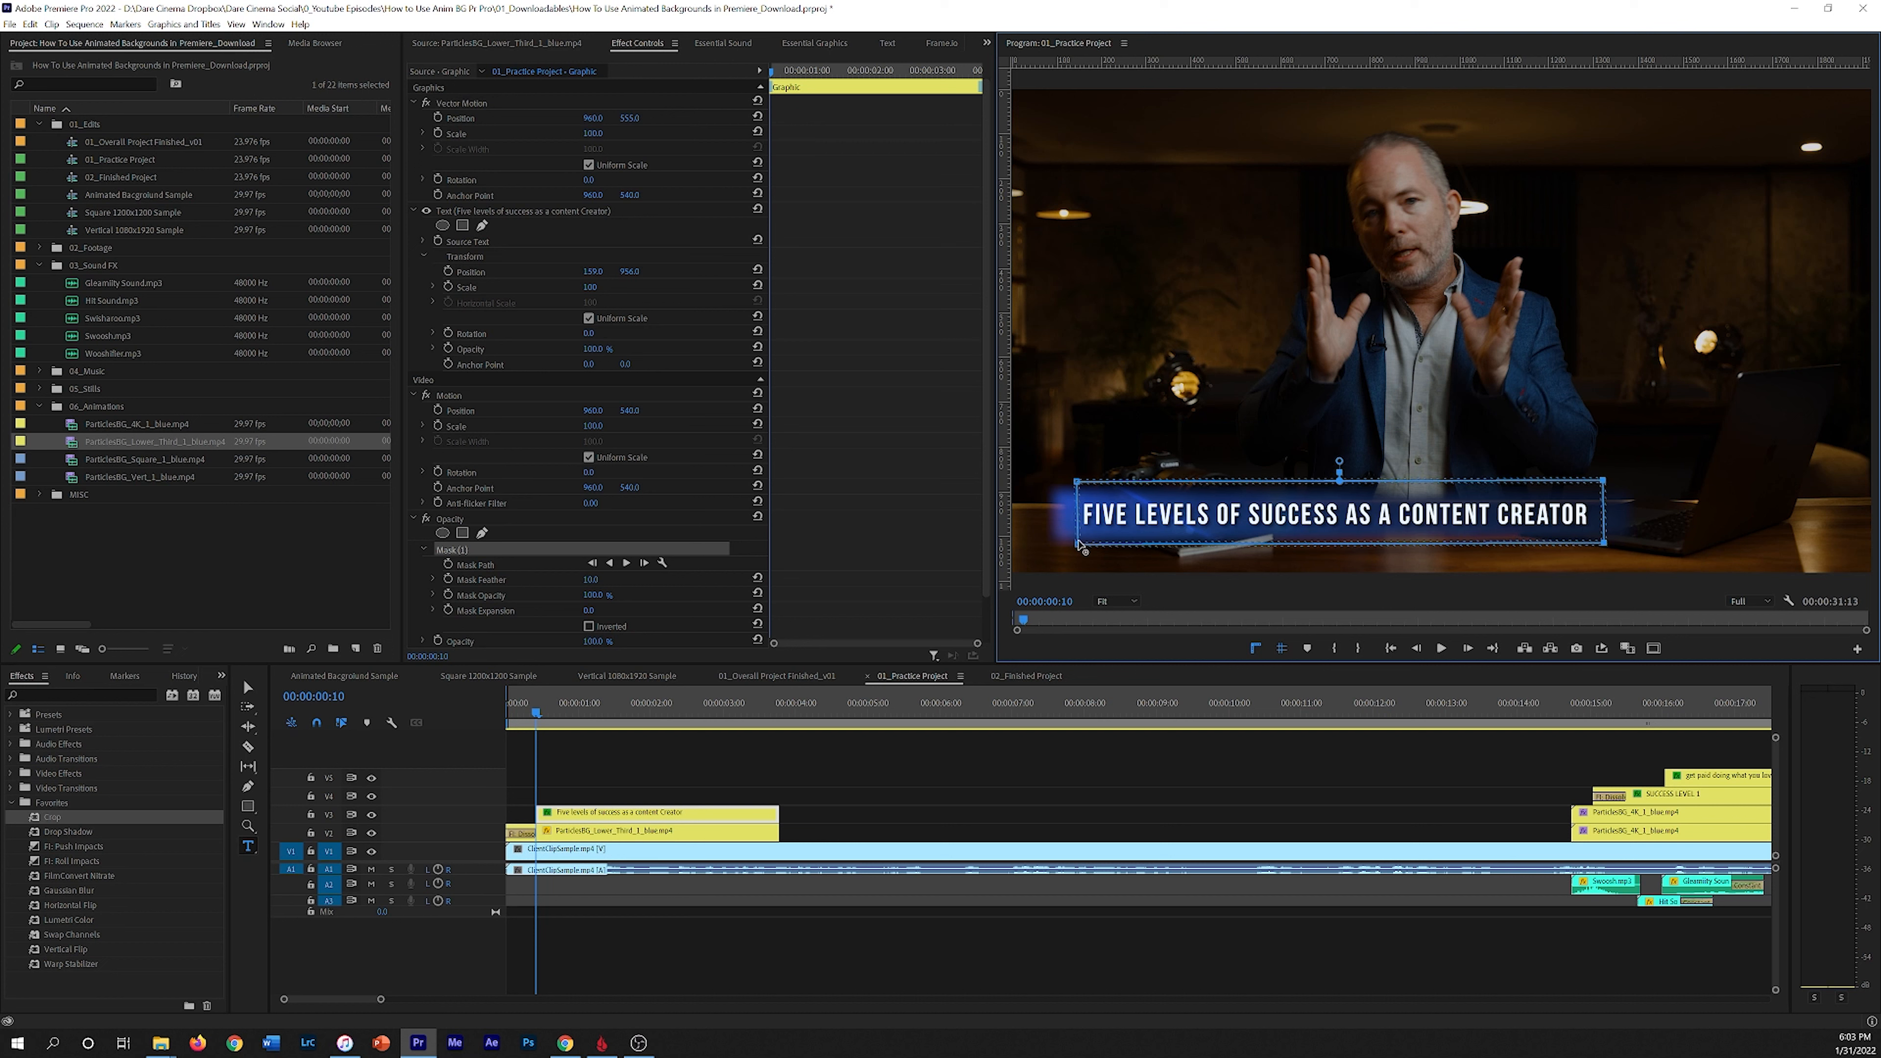
drag(1078, 483, 1073, 484)
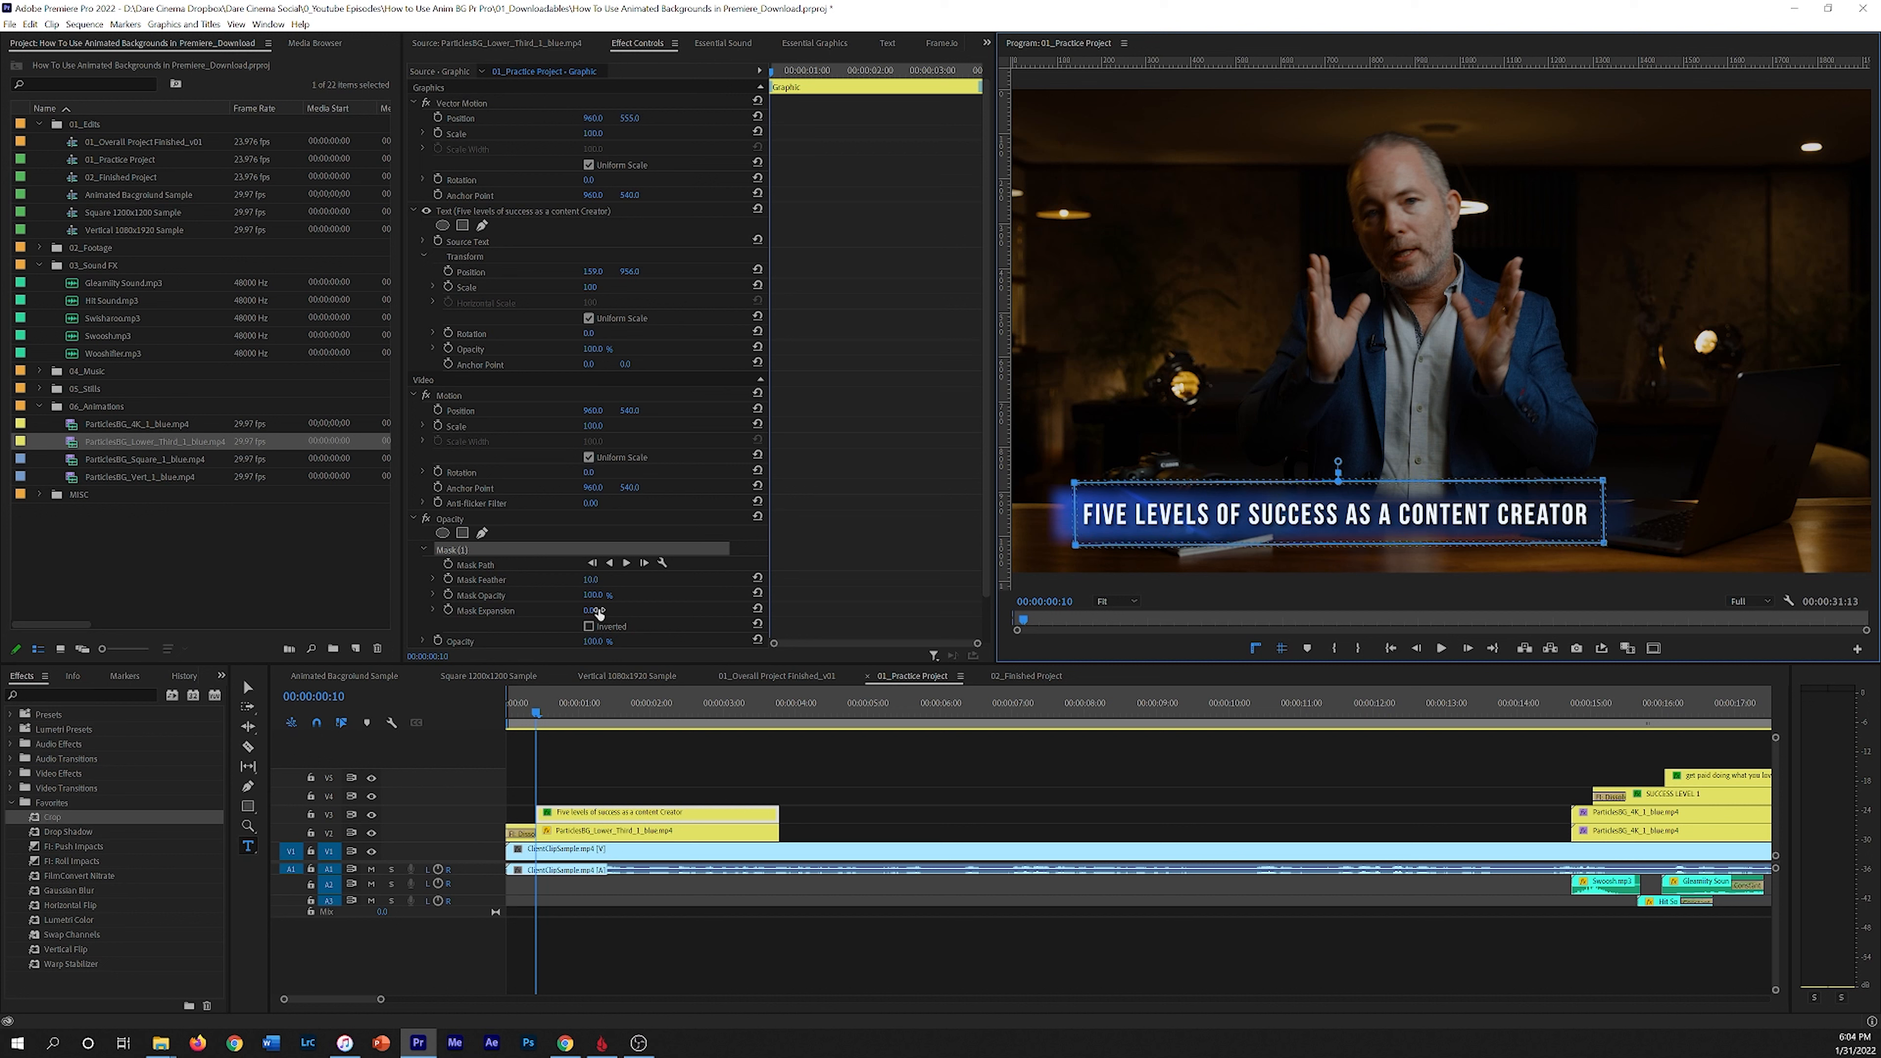
Step: Set the title mask's feather to 21 and preview it
drag(590, 581, 602, 581)
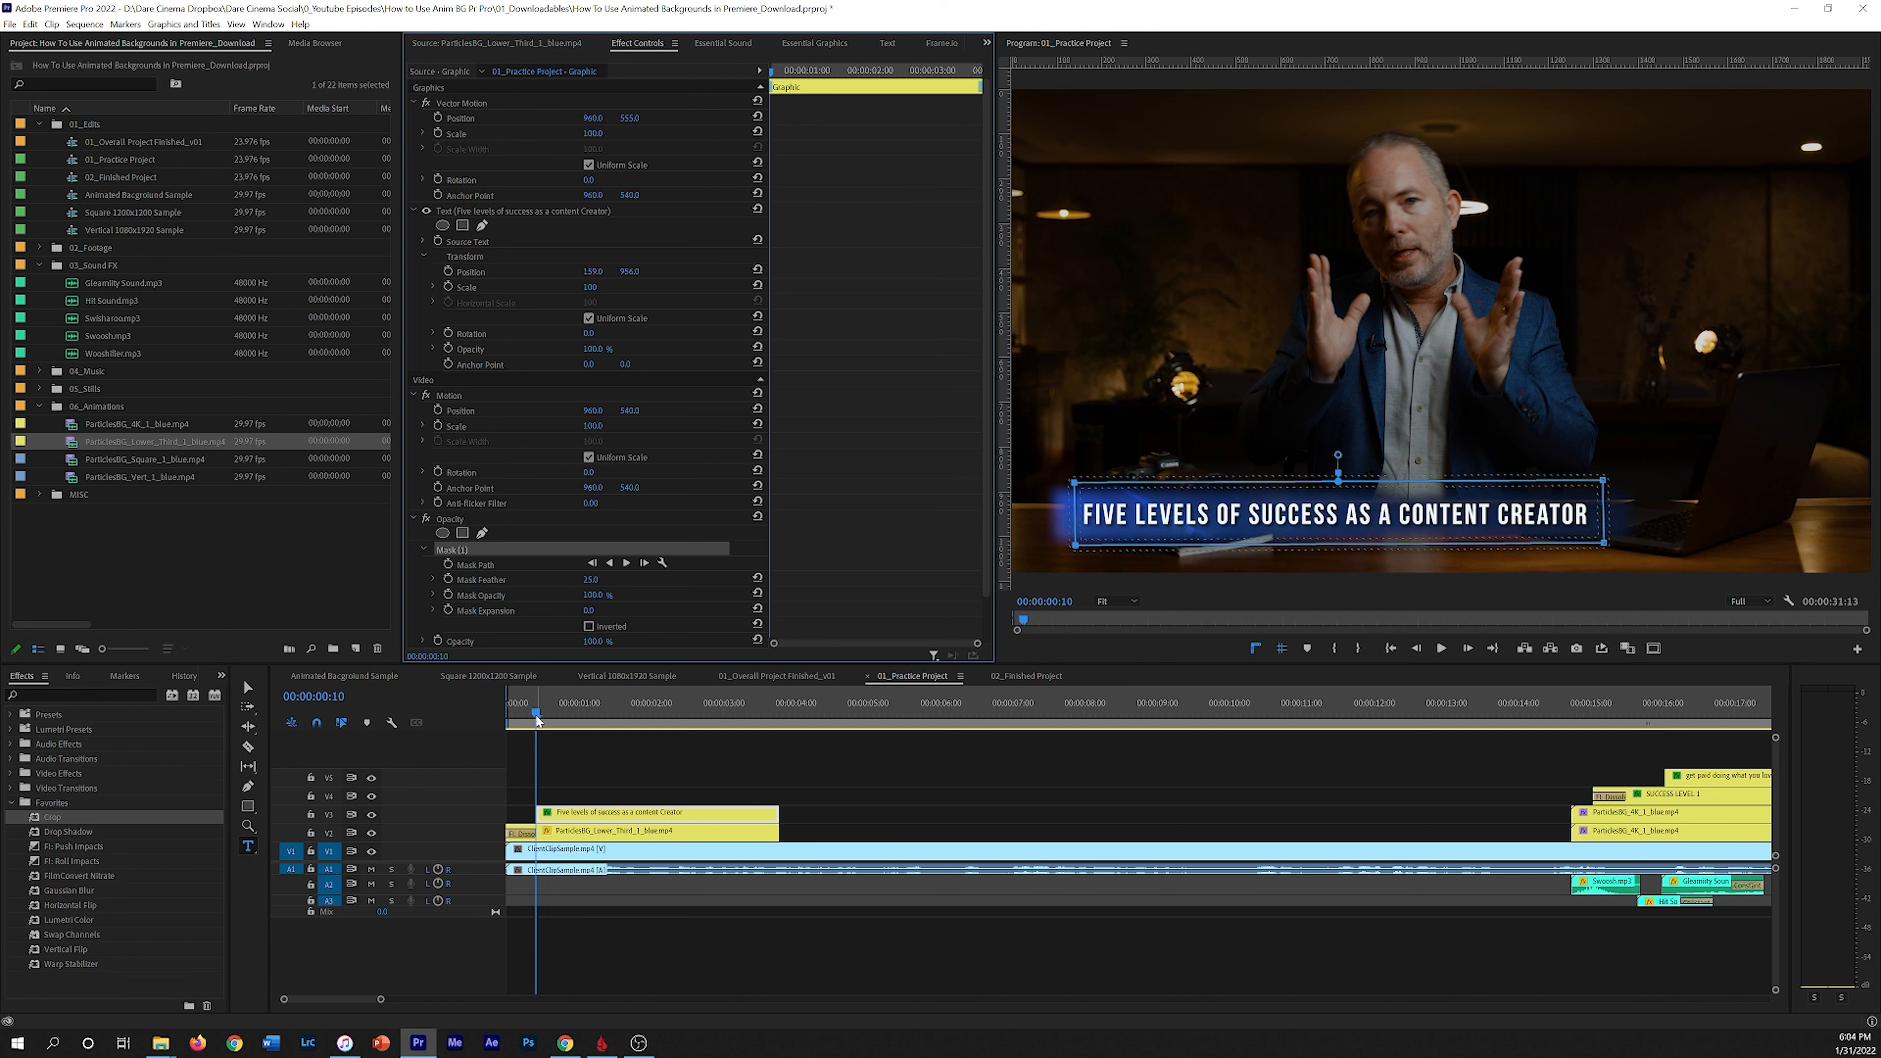
key(space)
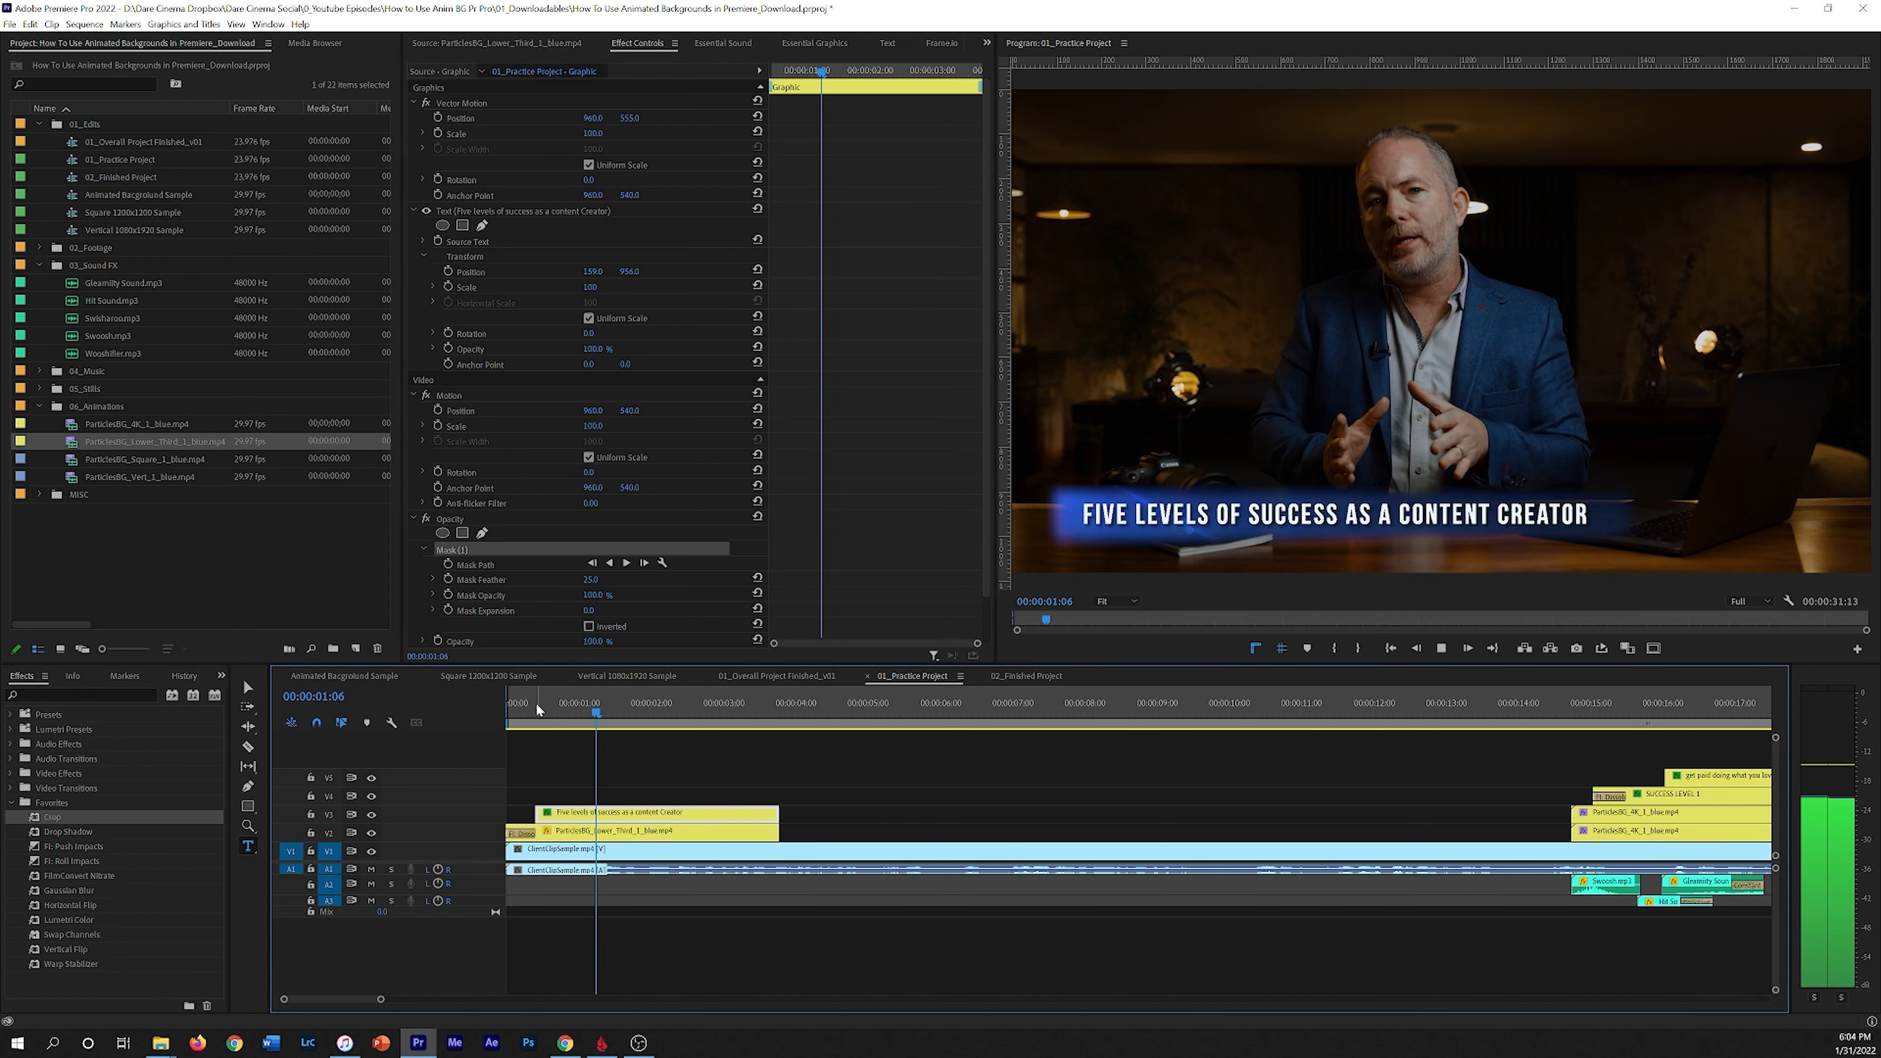
key(space)
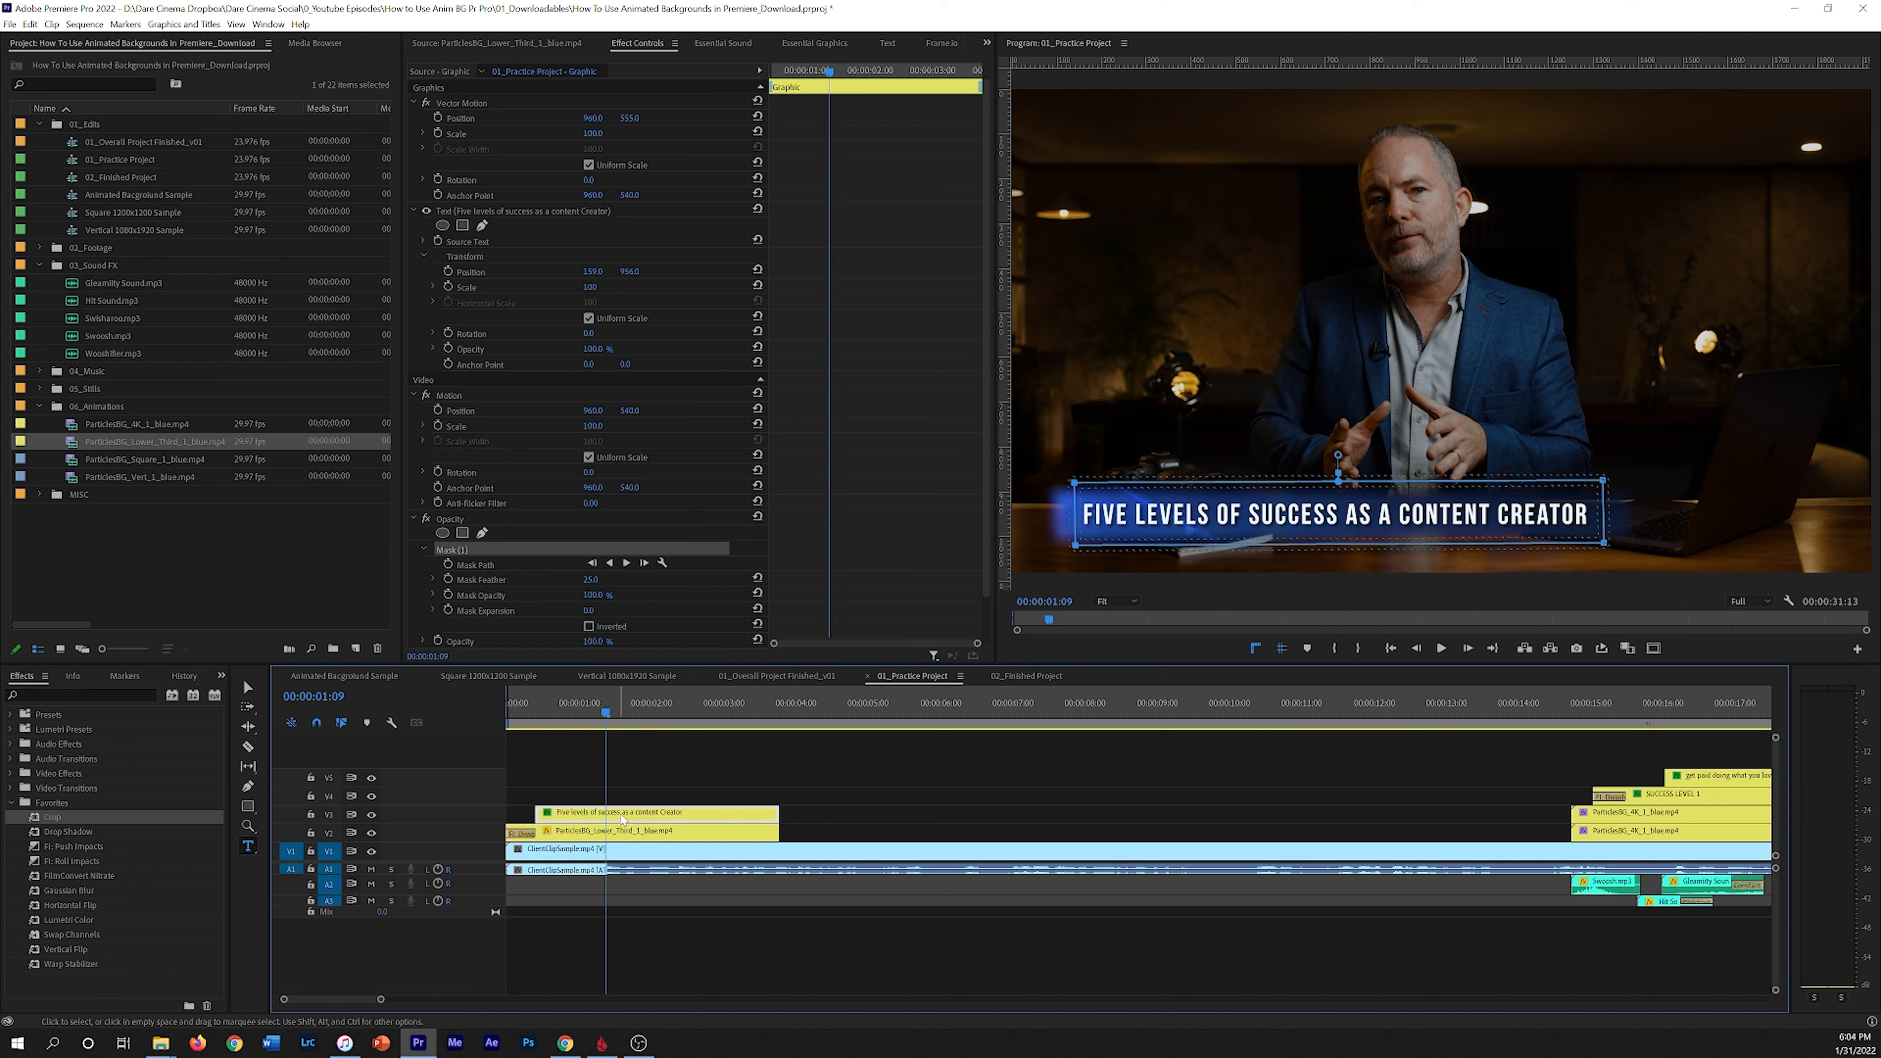
Step: Keyframe the mask path so the mask starts collapsed at the text's left edge and reveals the title, then play from the start
click(446, 564)
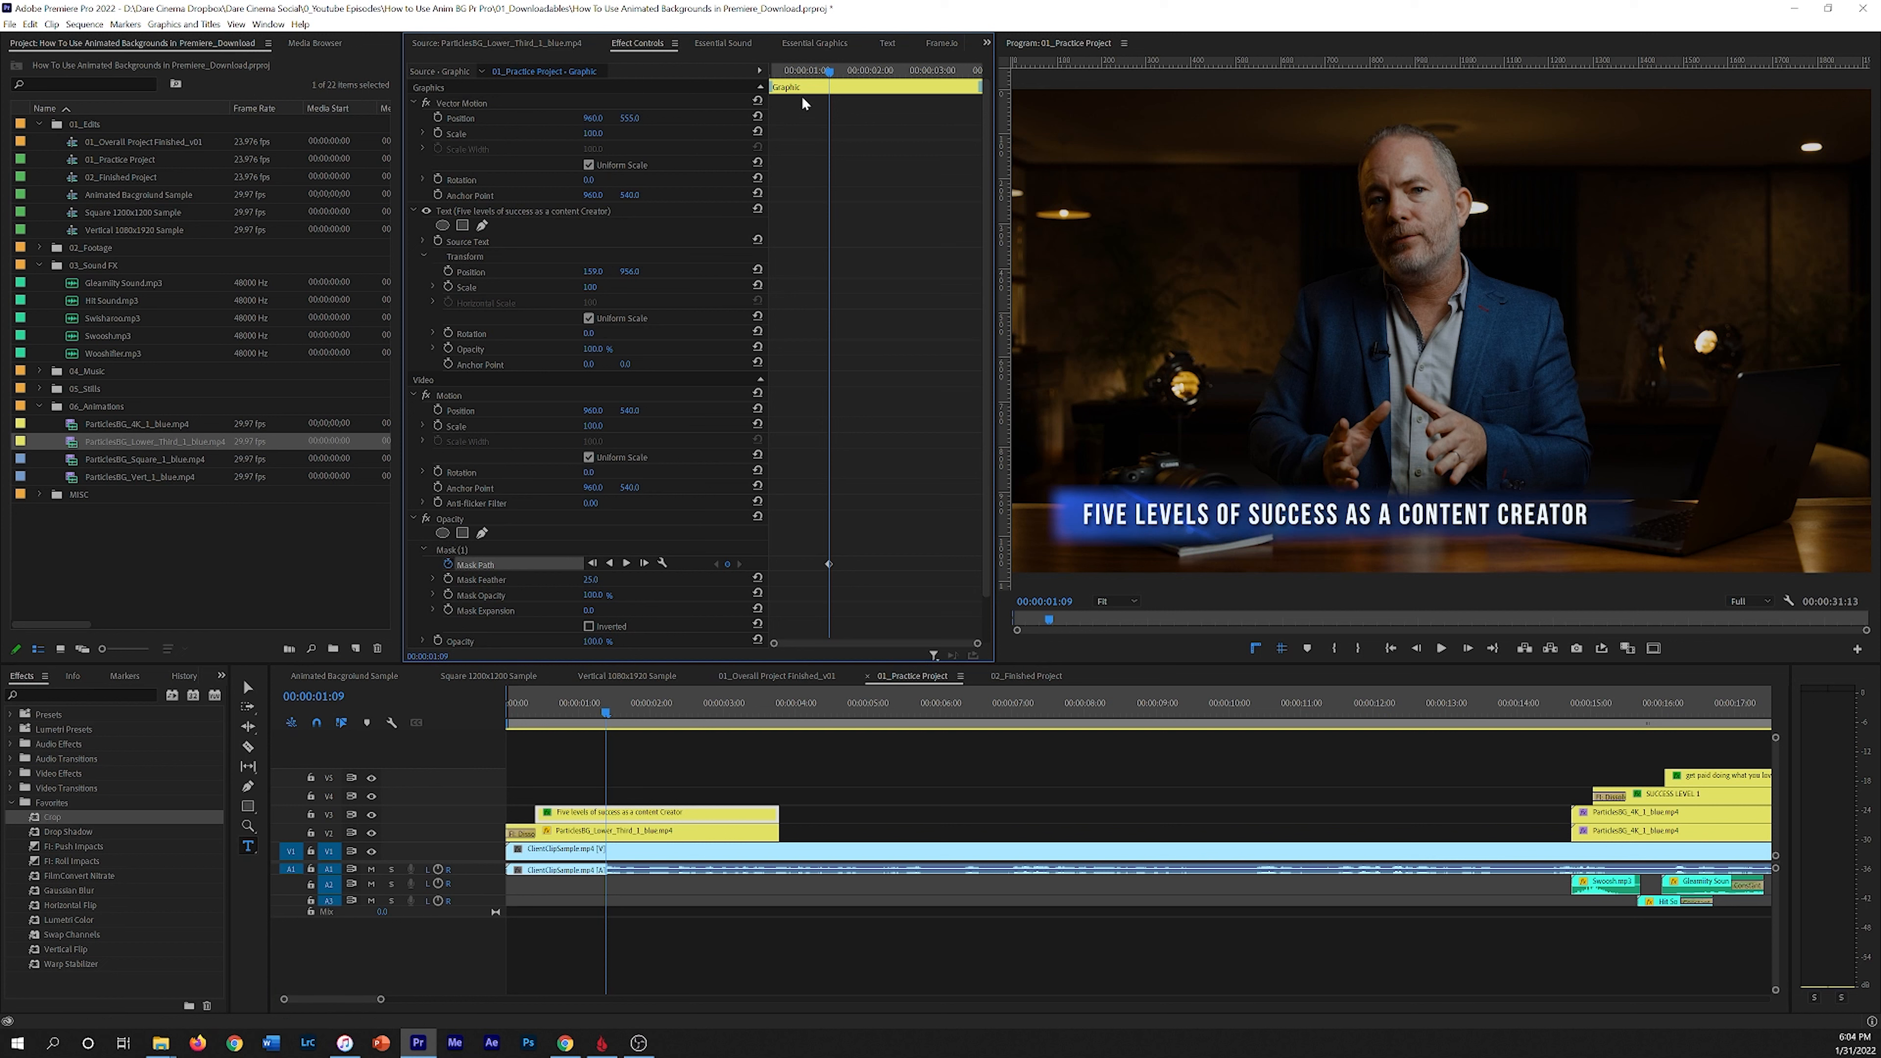
drag(830, 74, 662, 182)
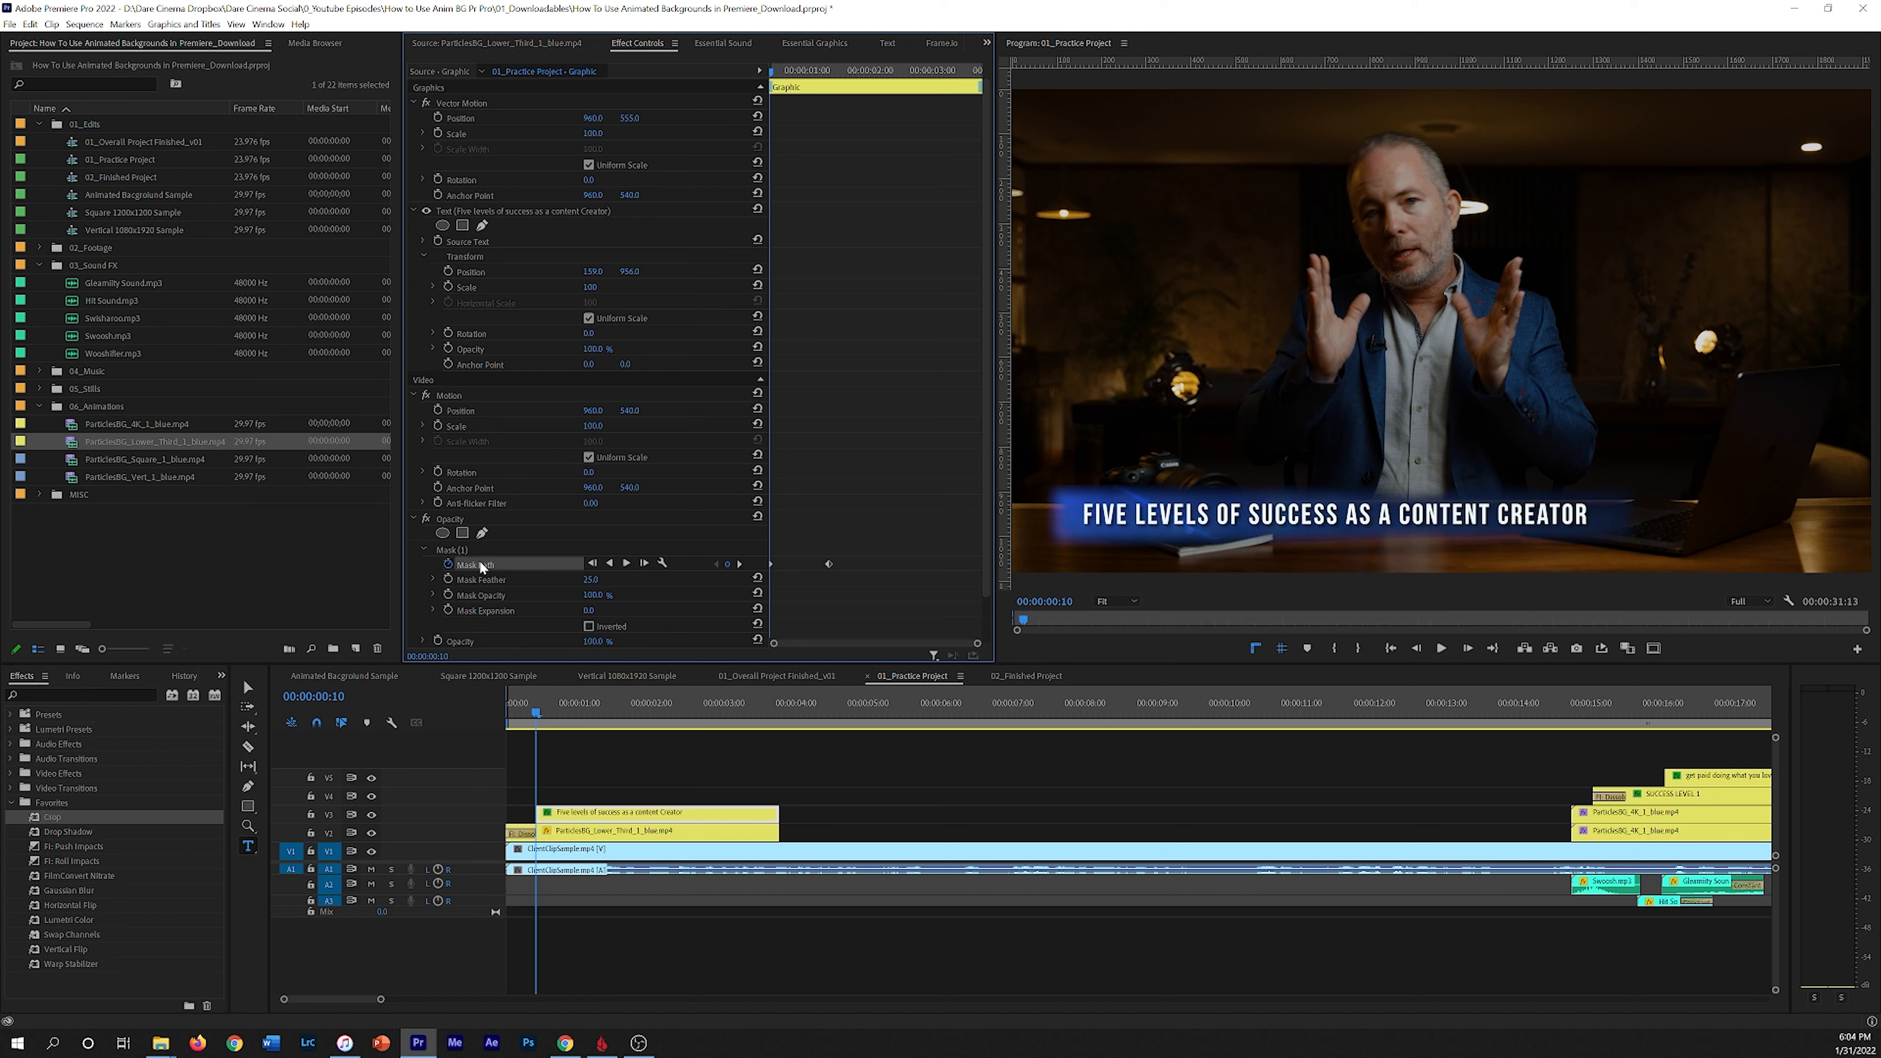
click(454, 549)
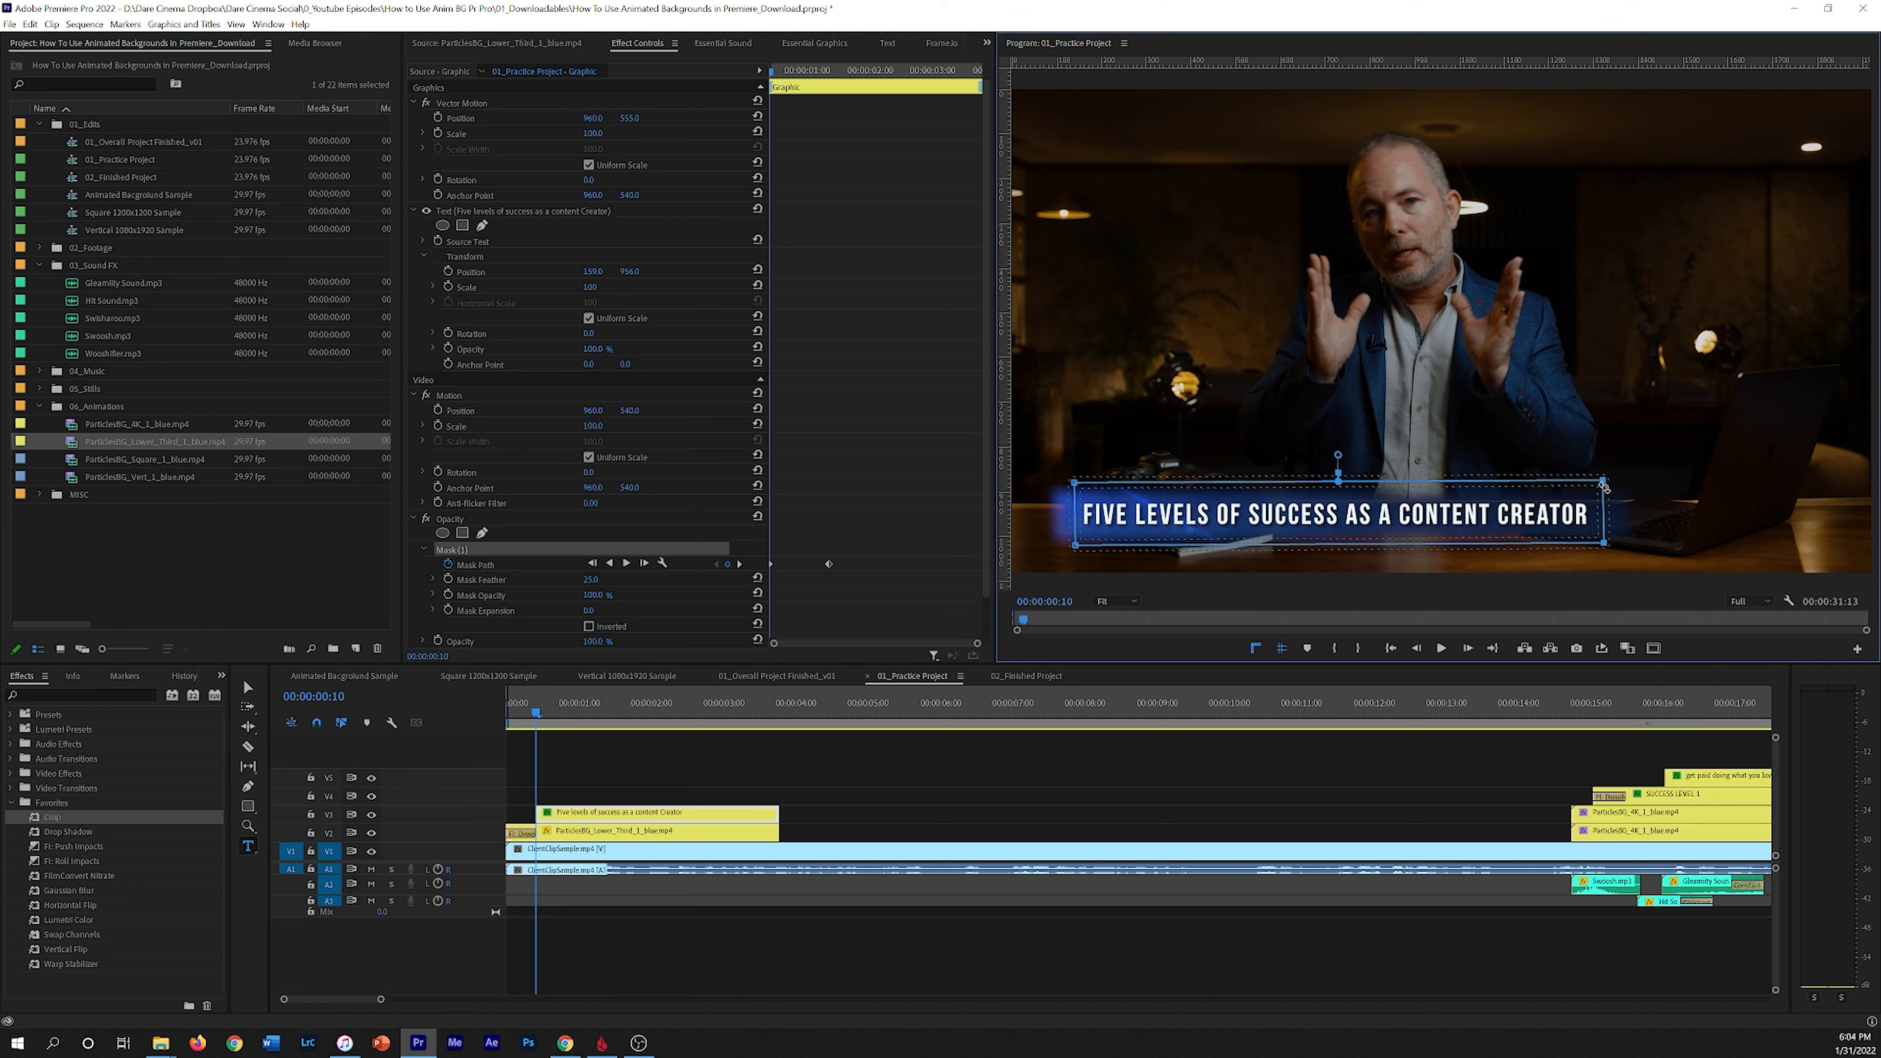
drag(1605, 489, 1075, 491)
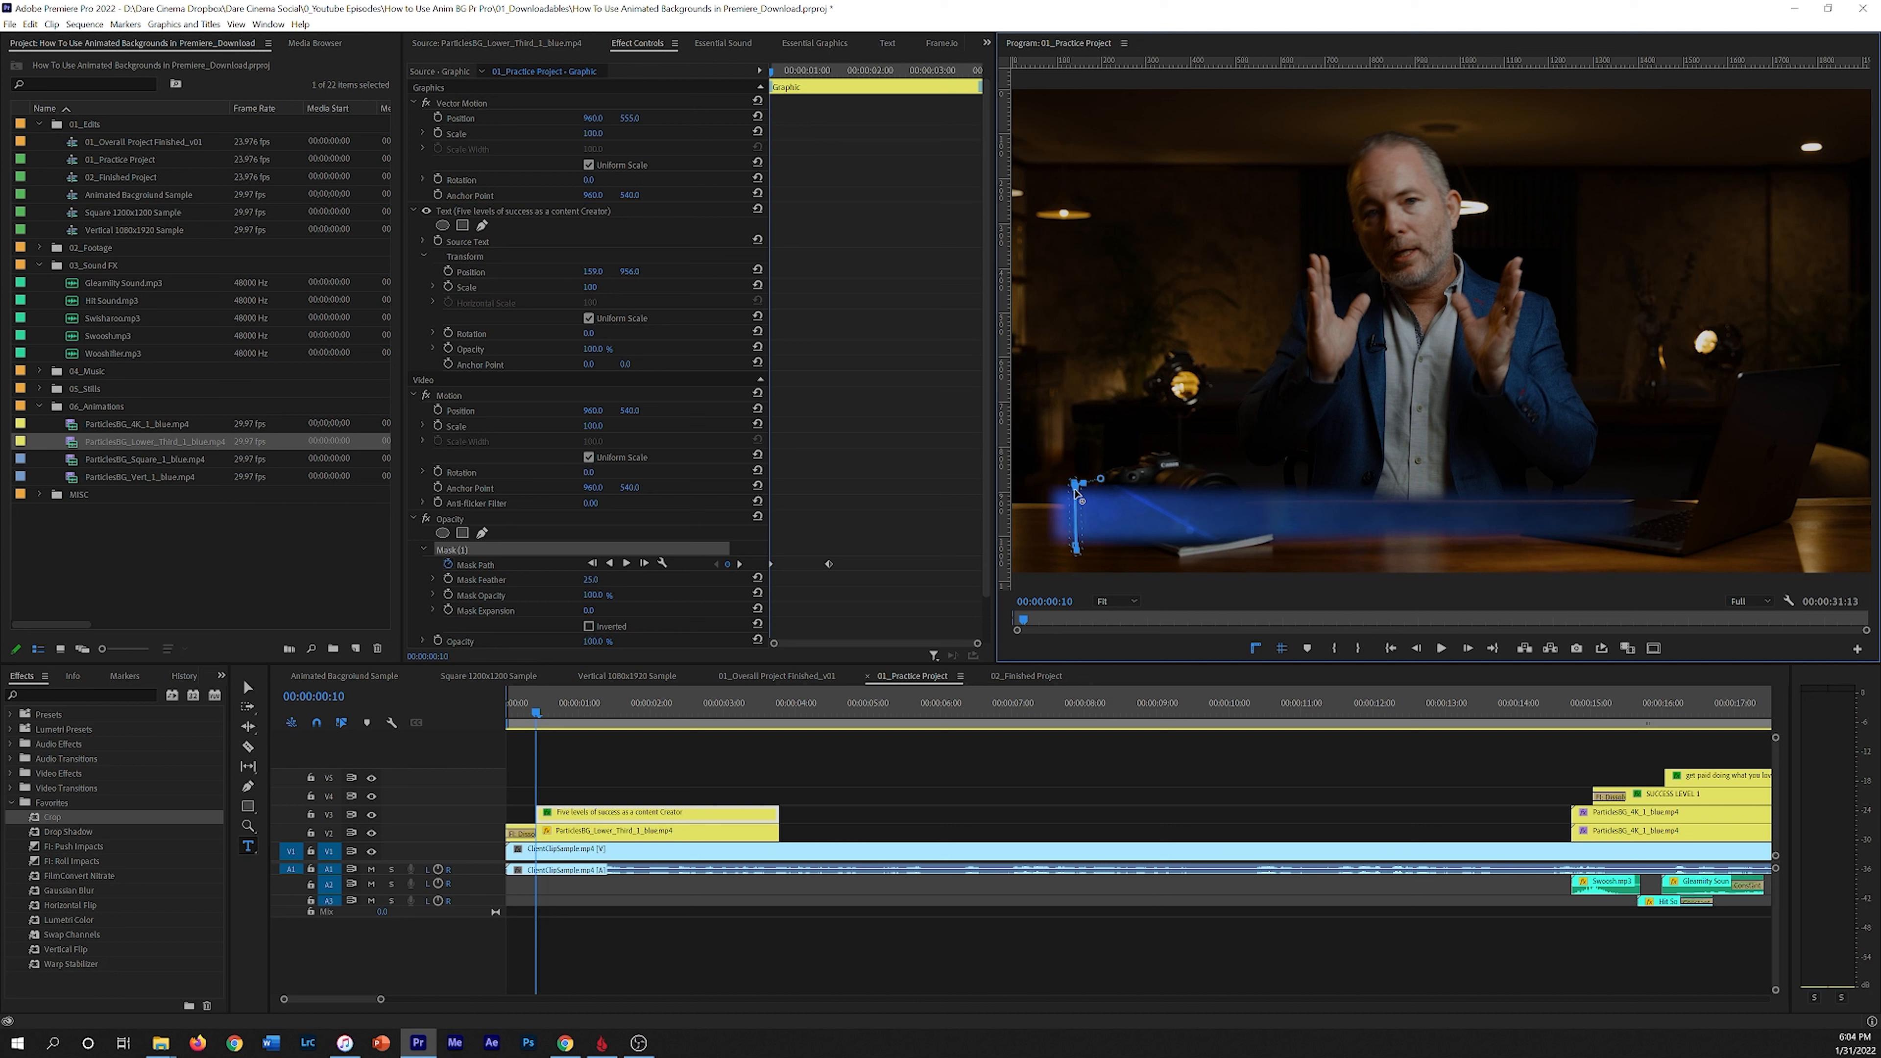
click(740, 773)
key(Home)
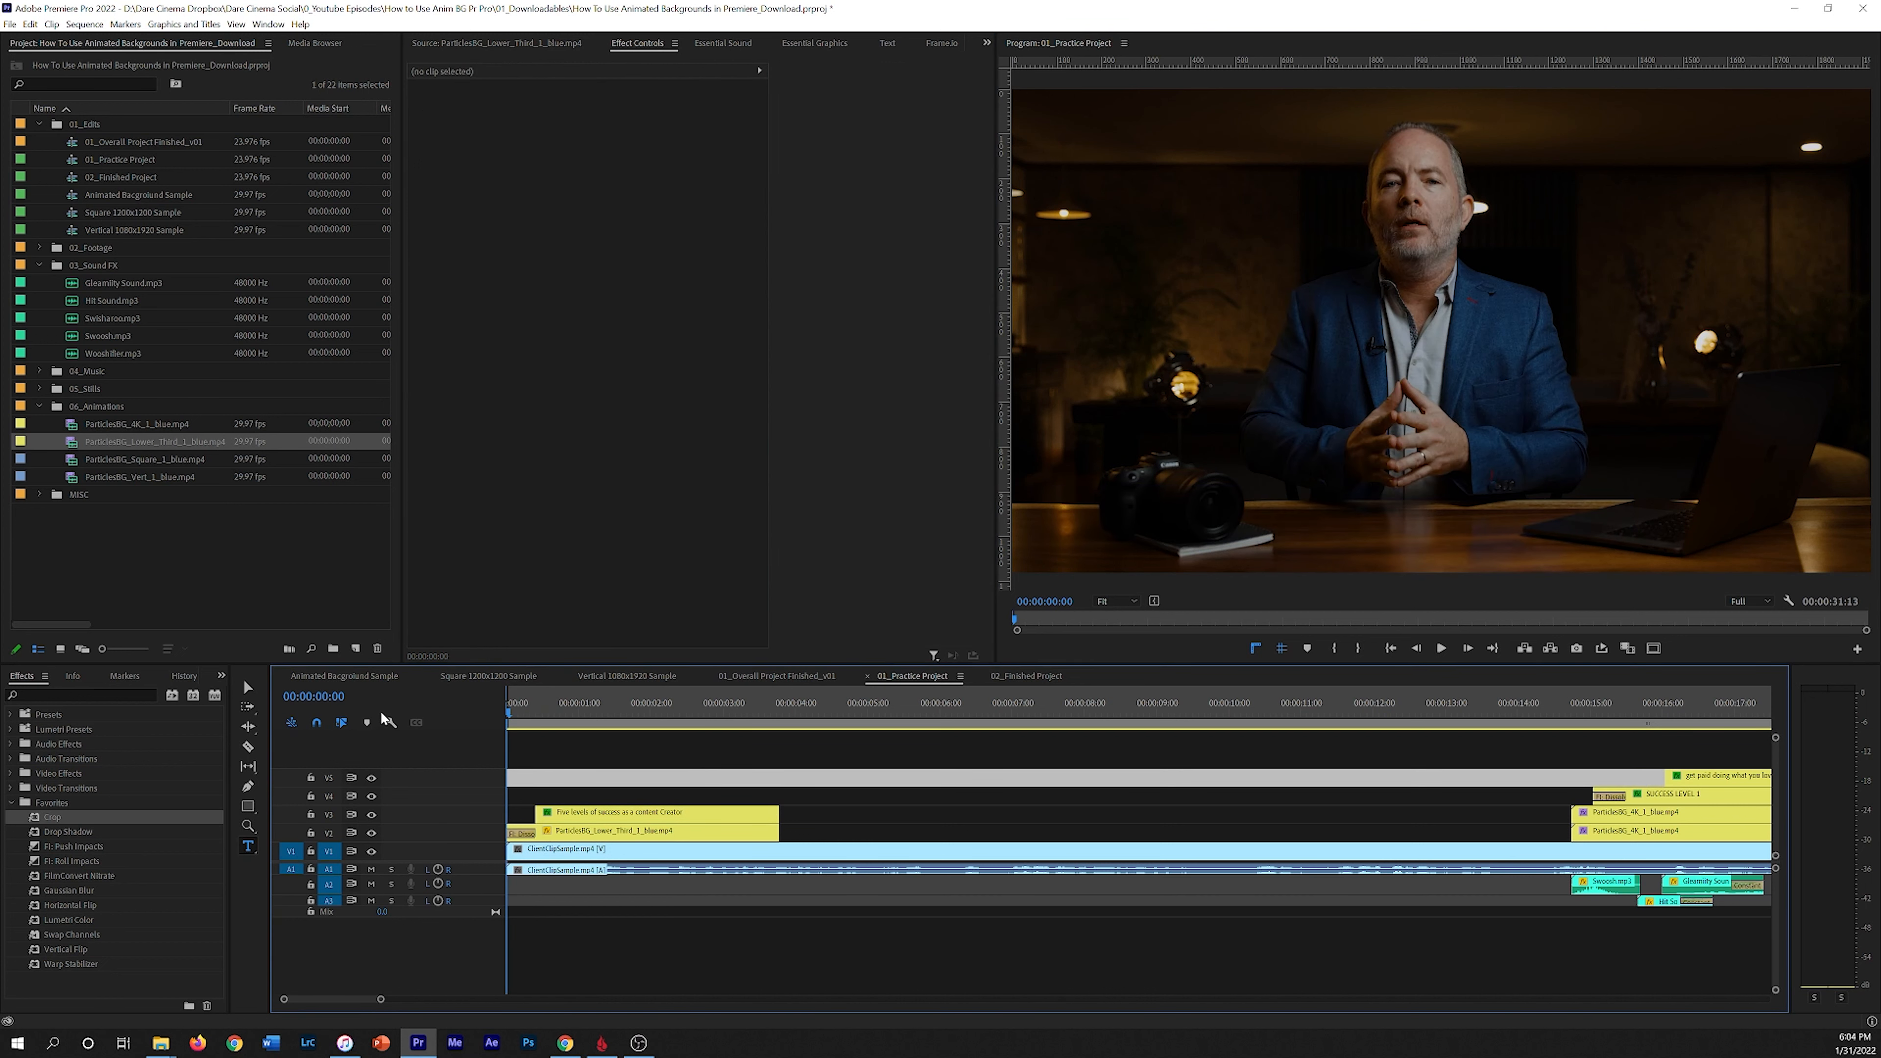
key(space)
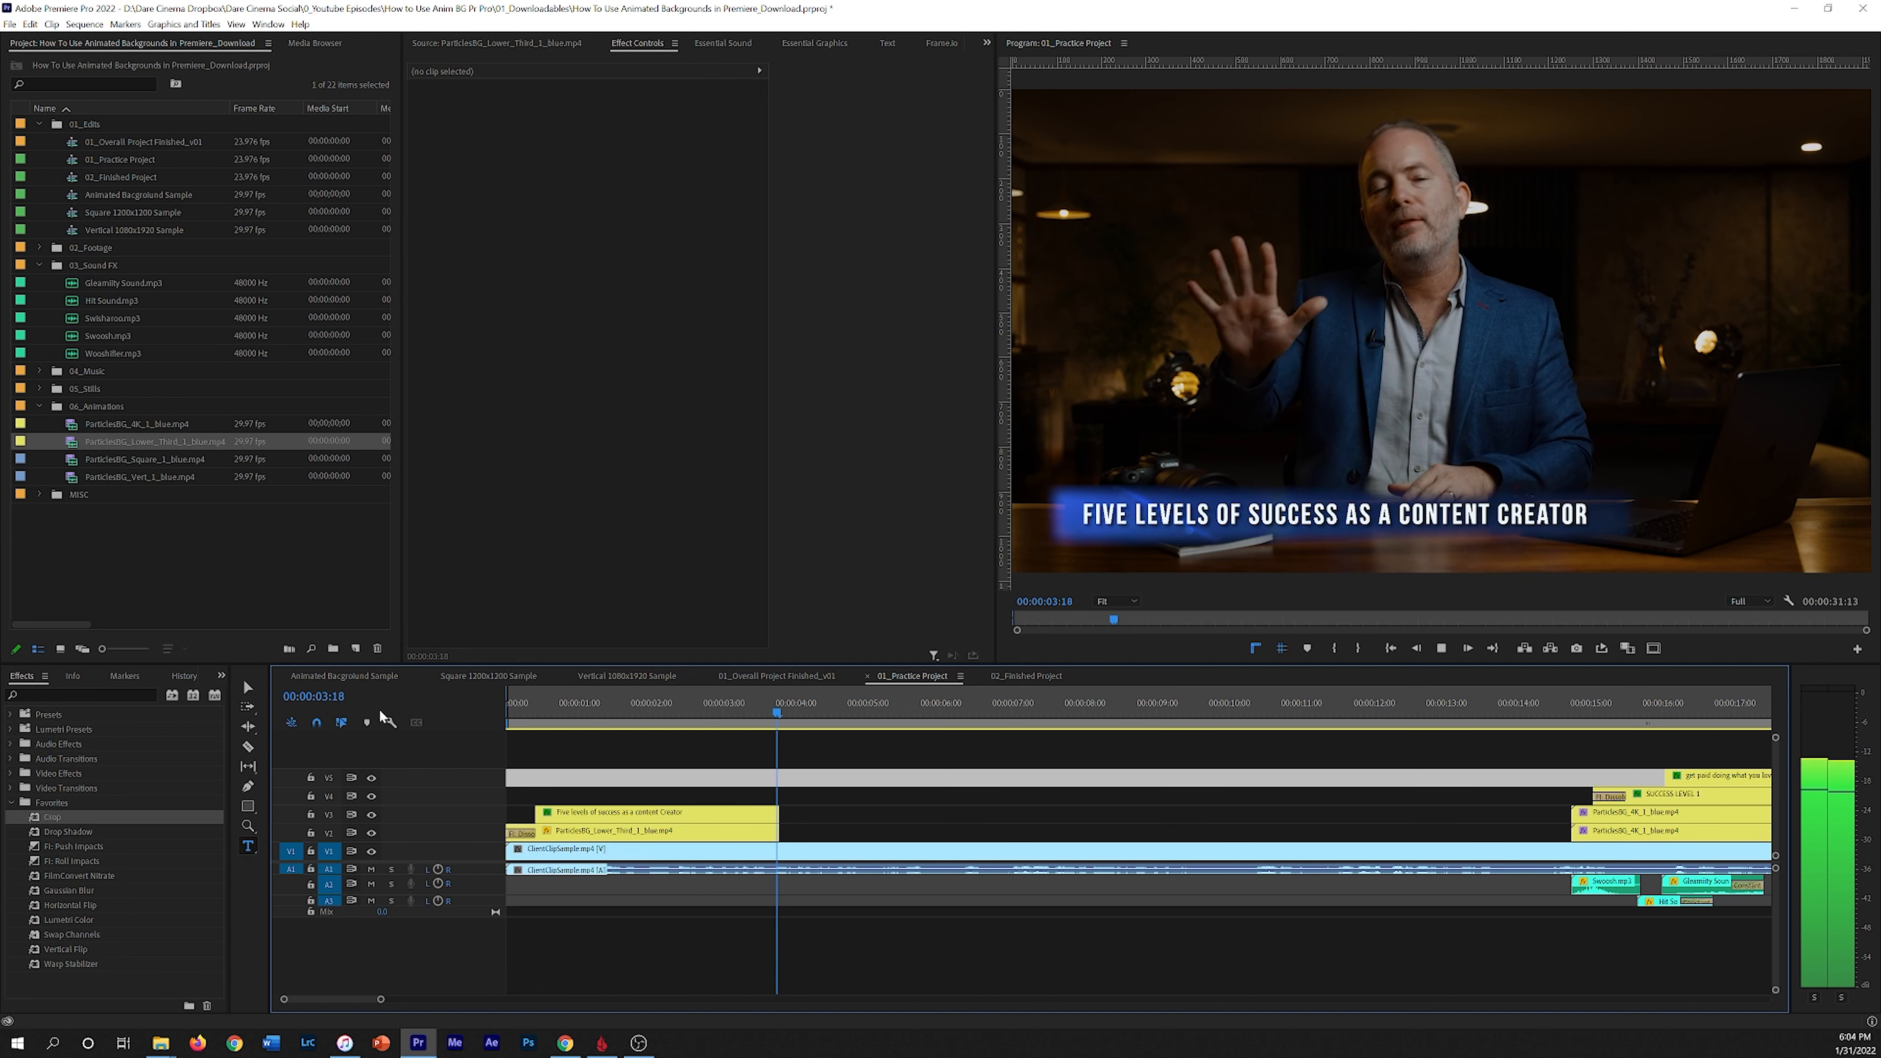
Step: Apply the default transition to the ends of the title and lower third clips and play back
click(786, 720)
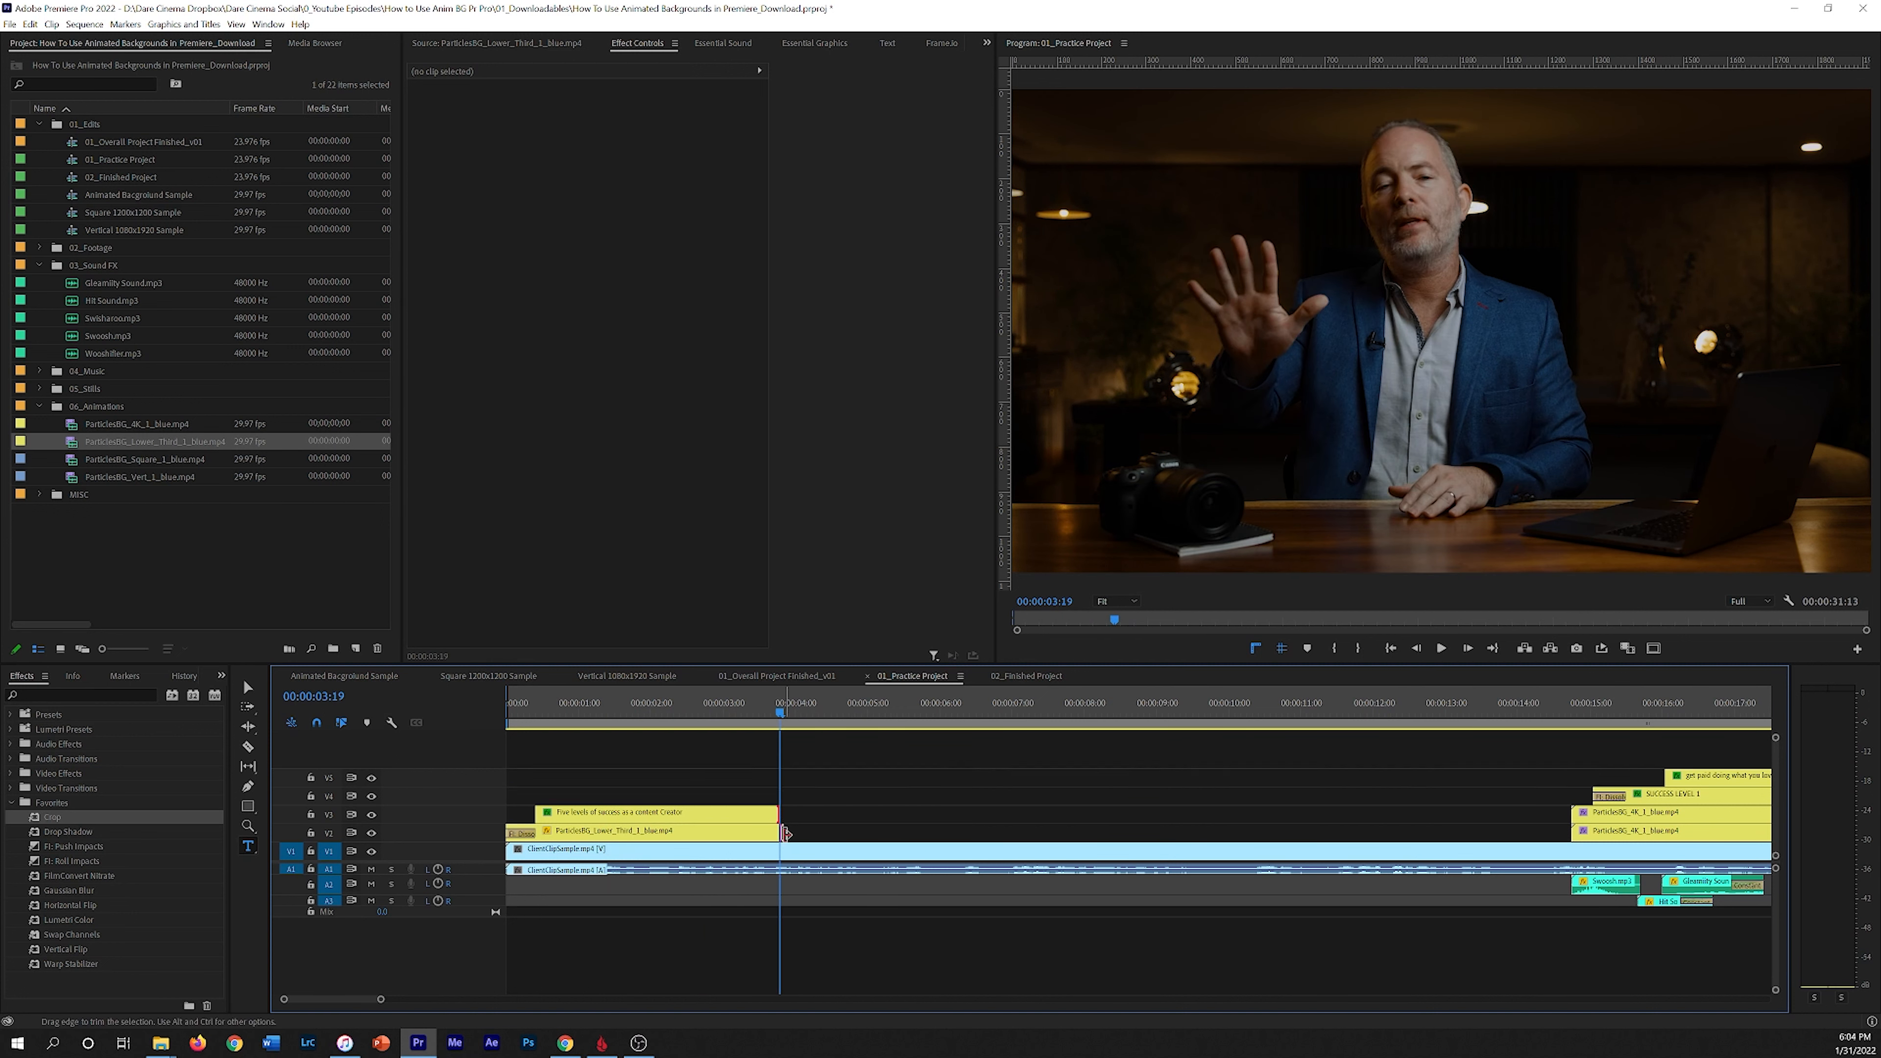
key(ctrl+d)
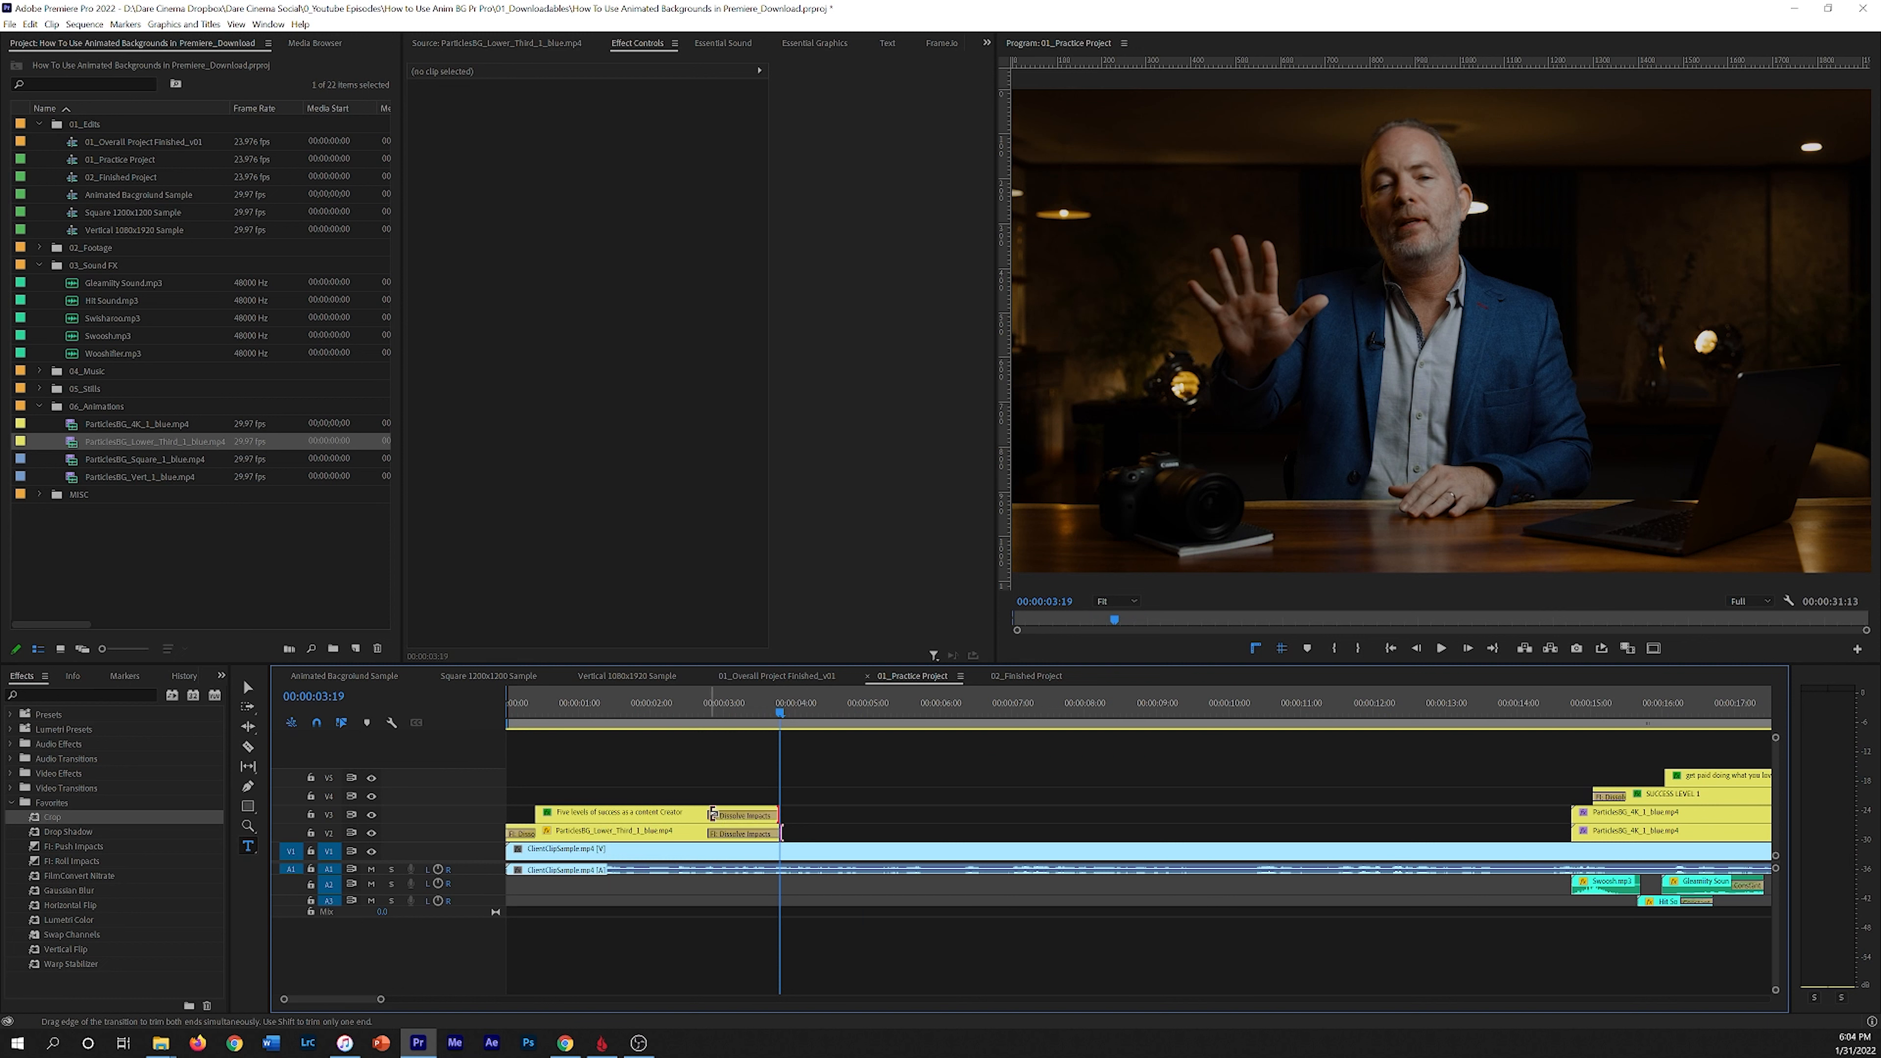
drag(713, 814, 751, 833)
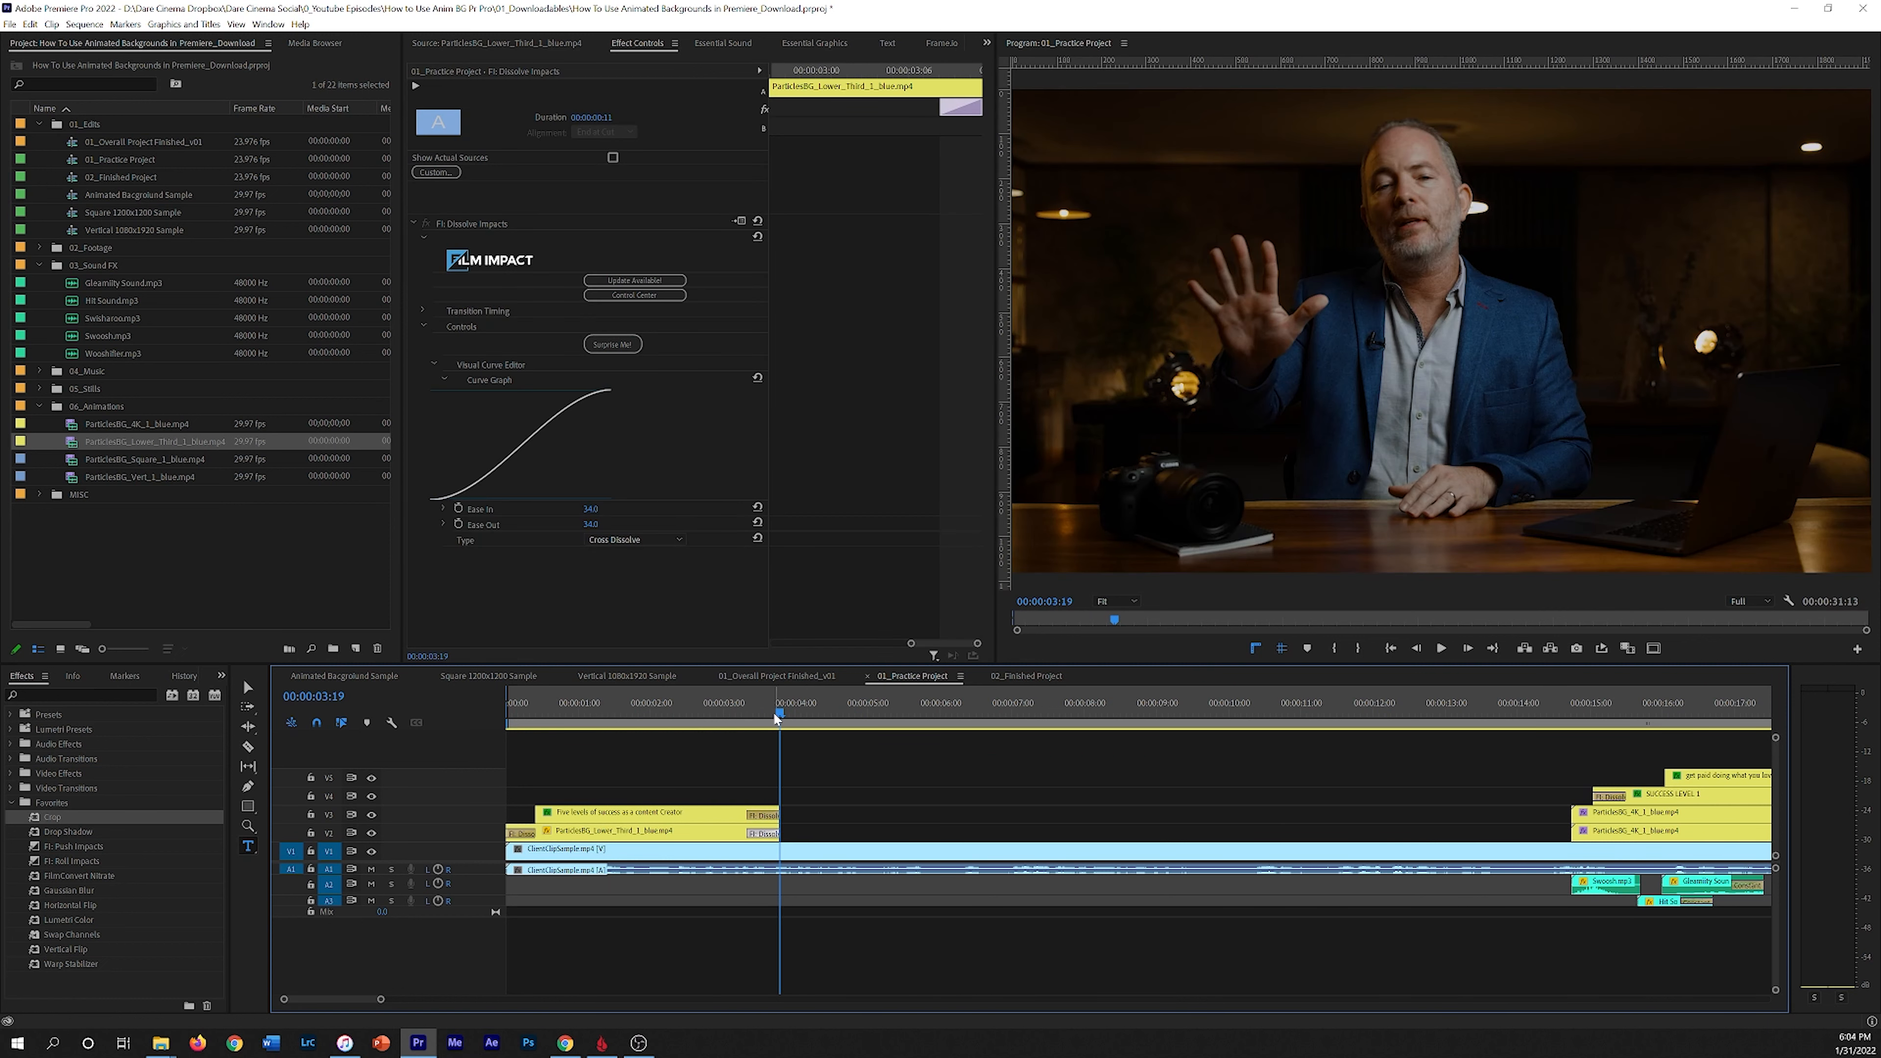
drag(775, 704, 687, 704)
key(space)
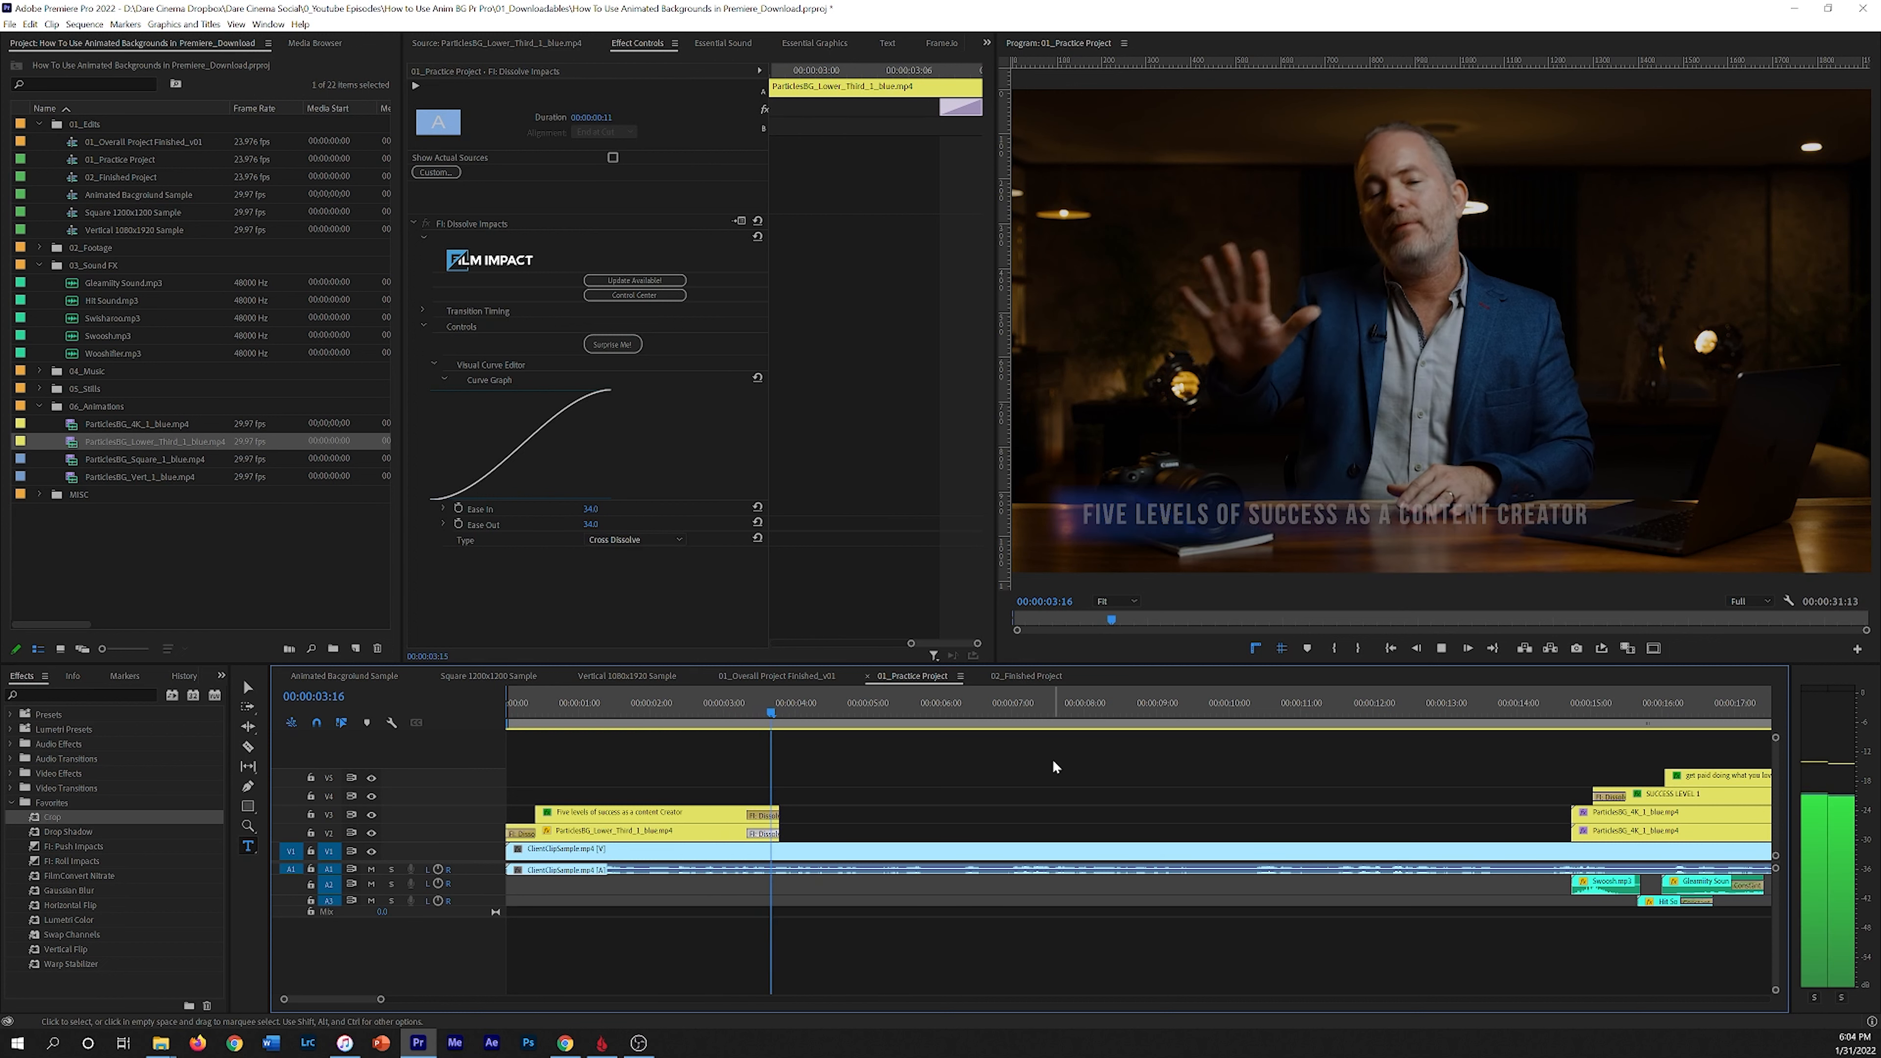
drag(678, 703, 410, 718)
key(space)
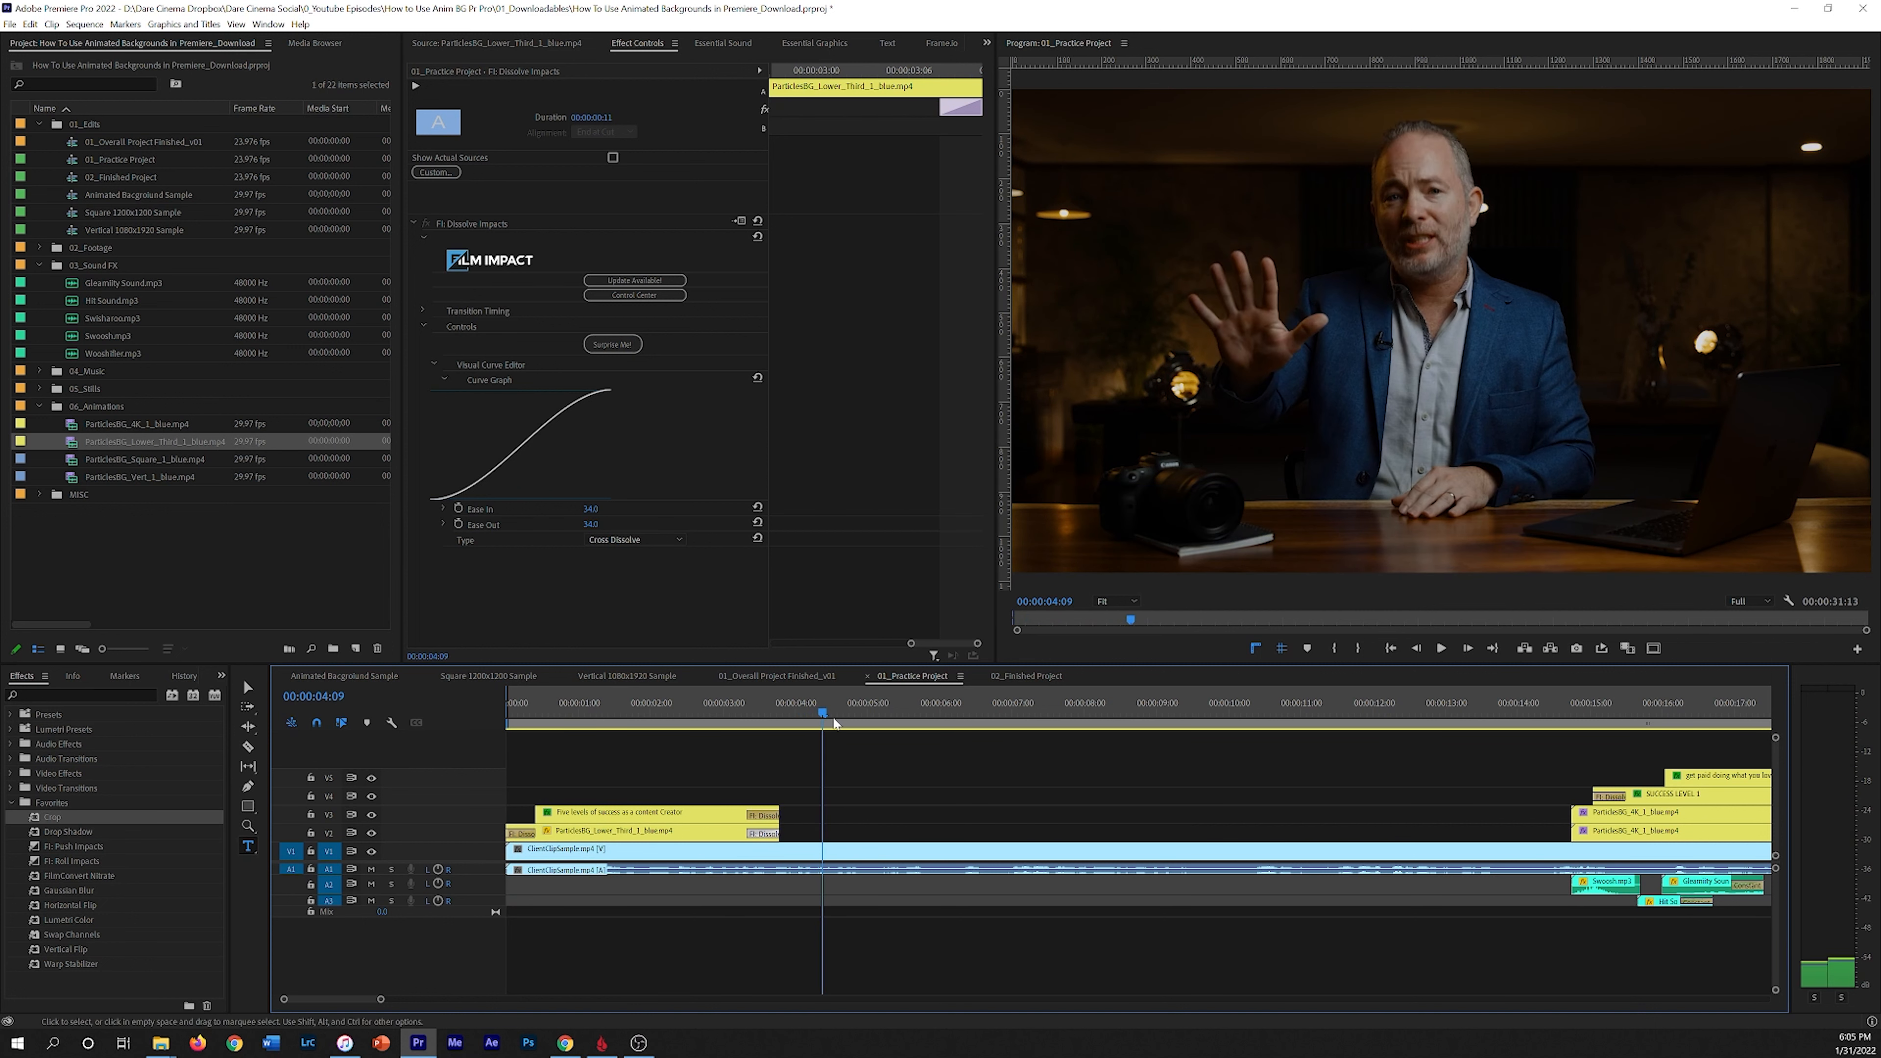
Step: Play back the sequence around the Success Level 1 title section
click(823, 710)
key(Home)
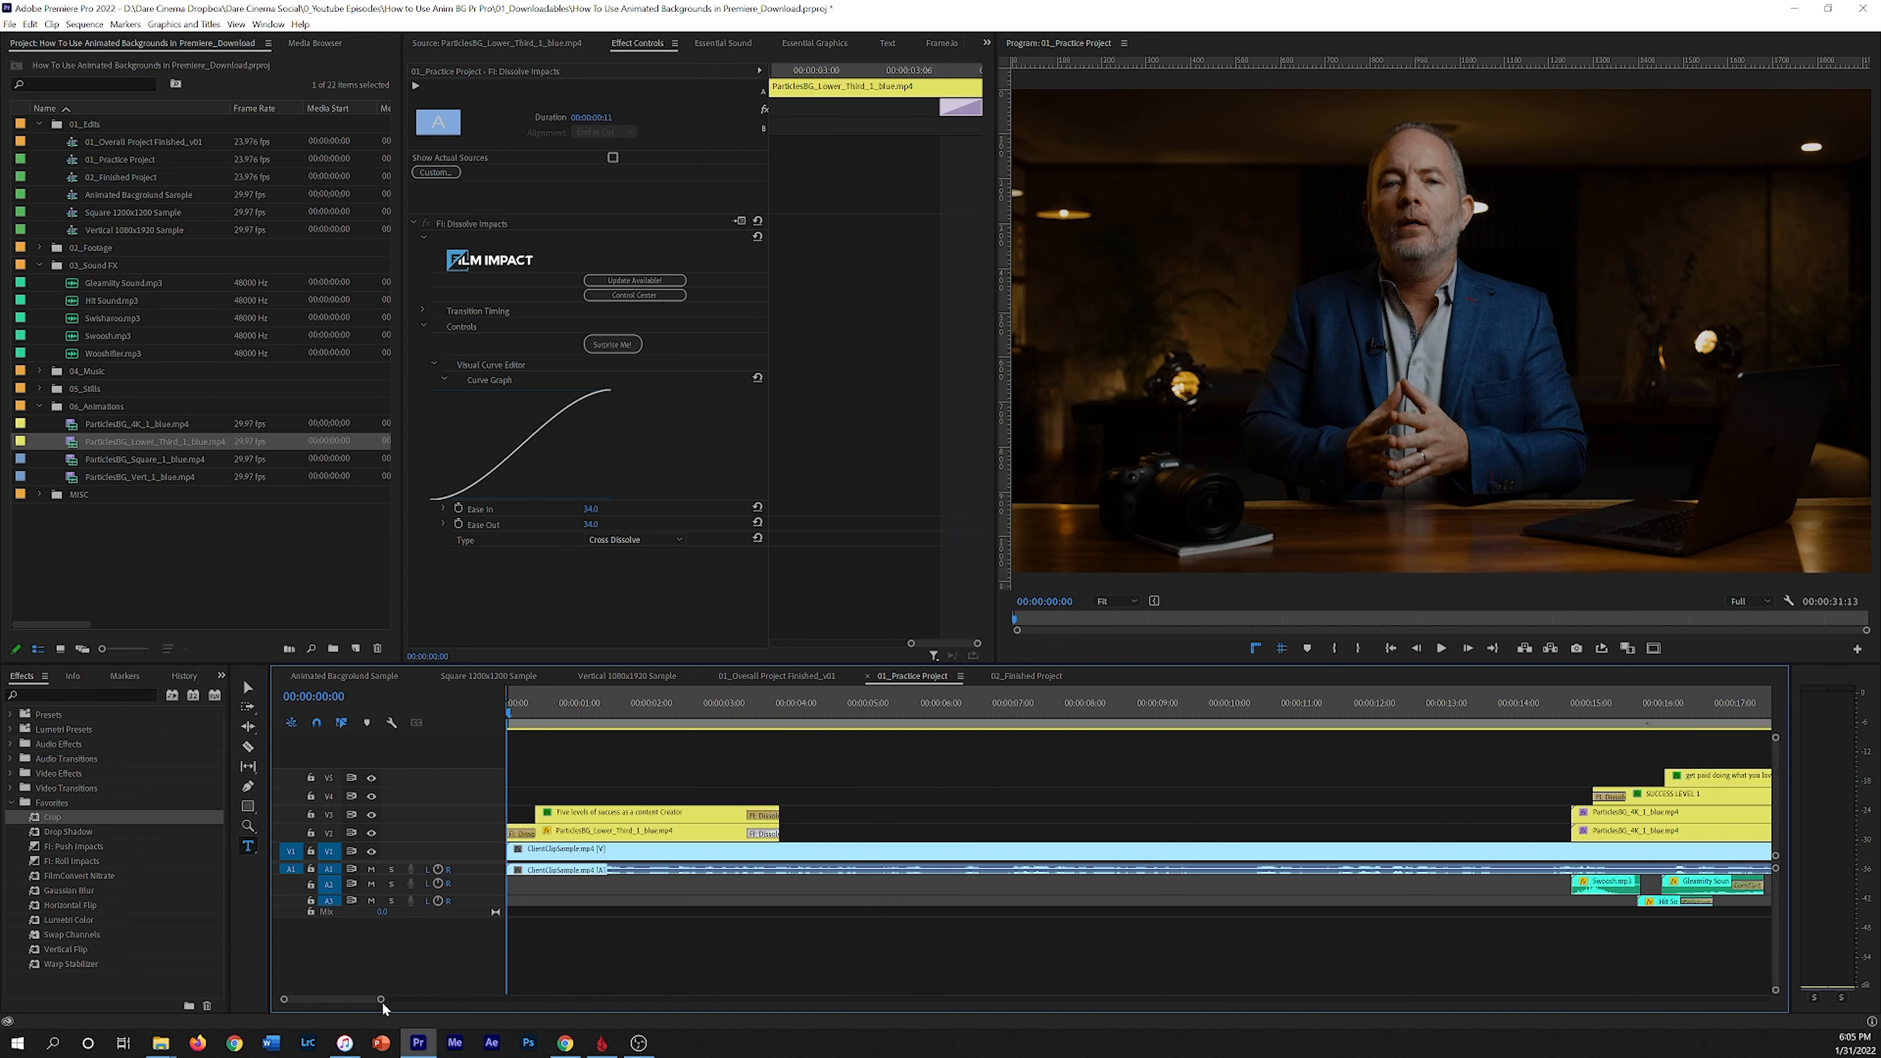
drag(383, 1001, 425, 1001)
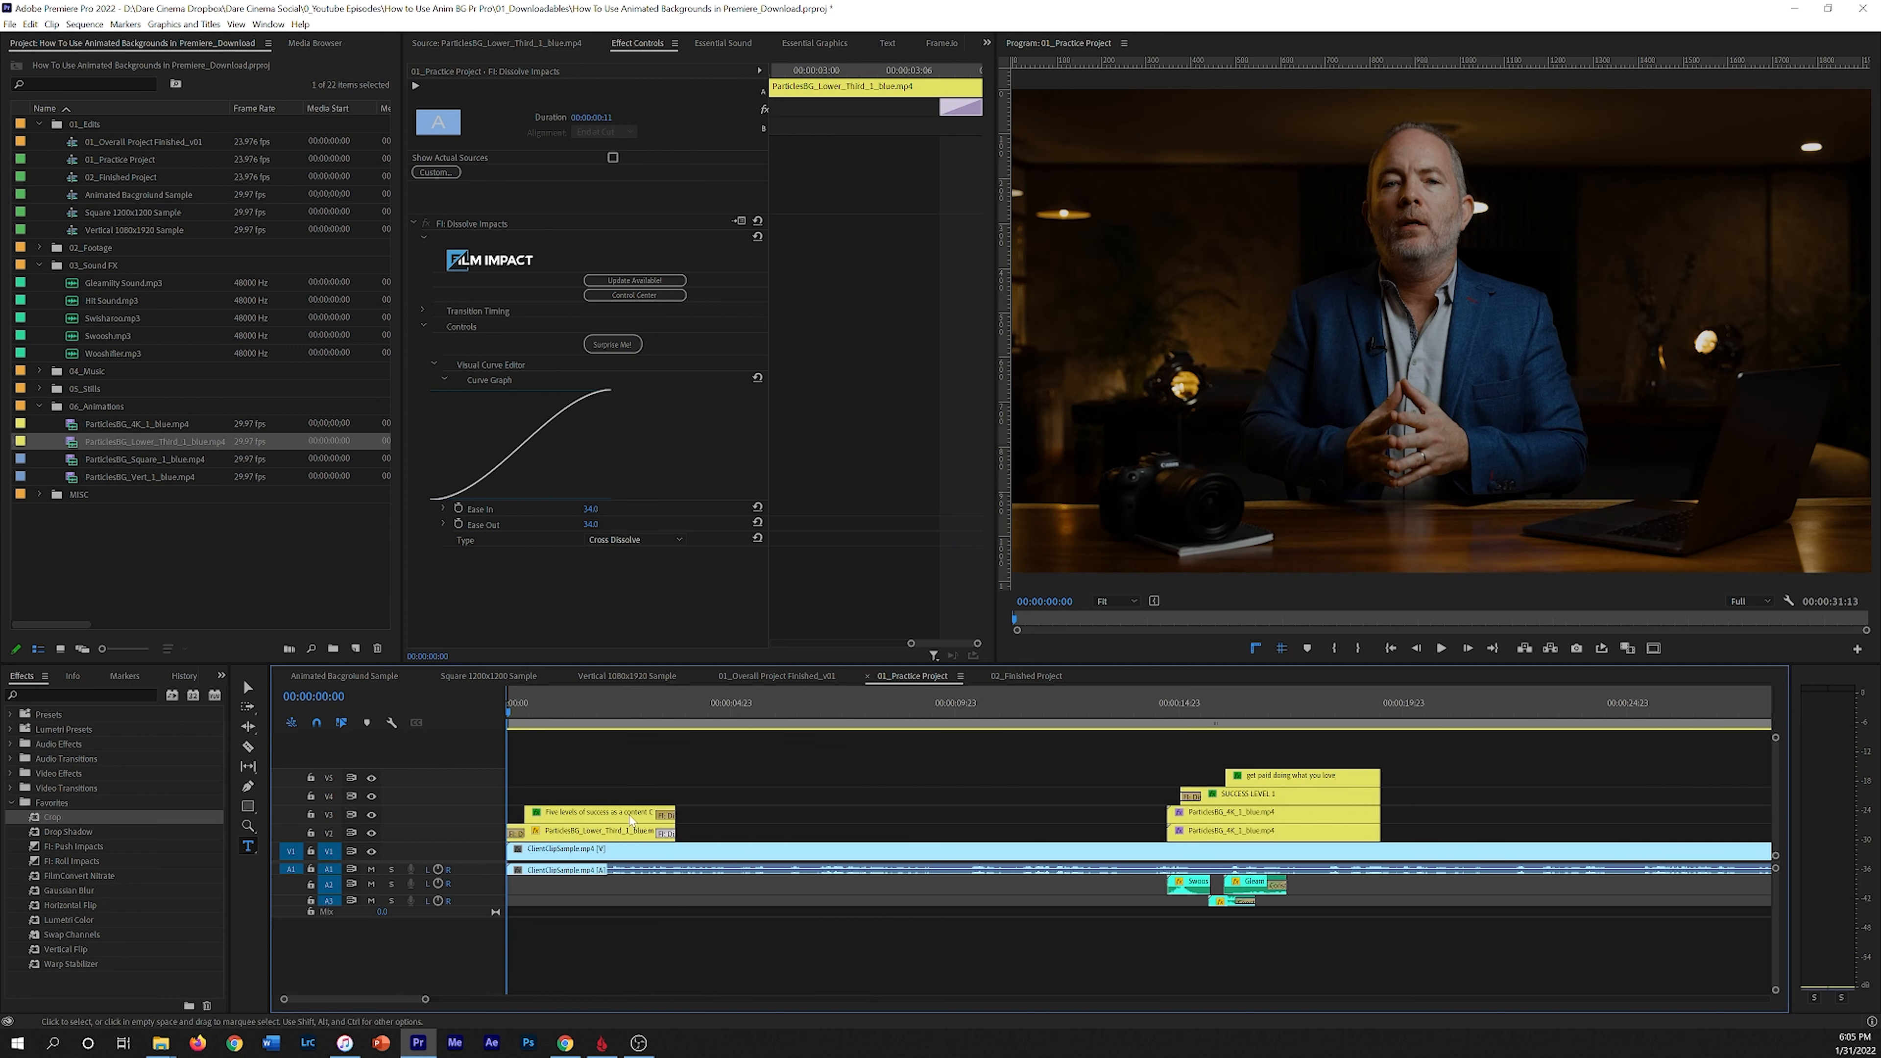
drag(535, 704, 1160, 724)
key(space)
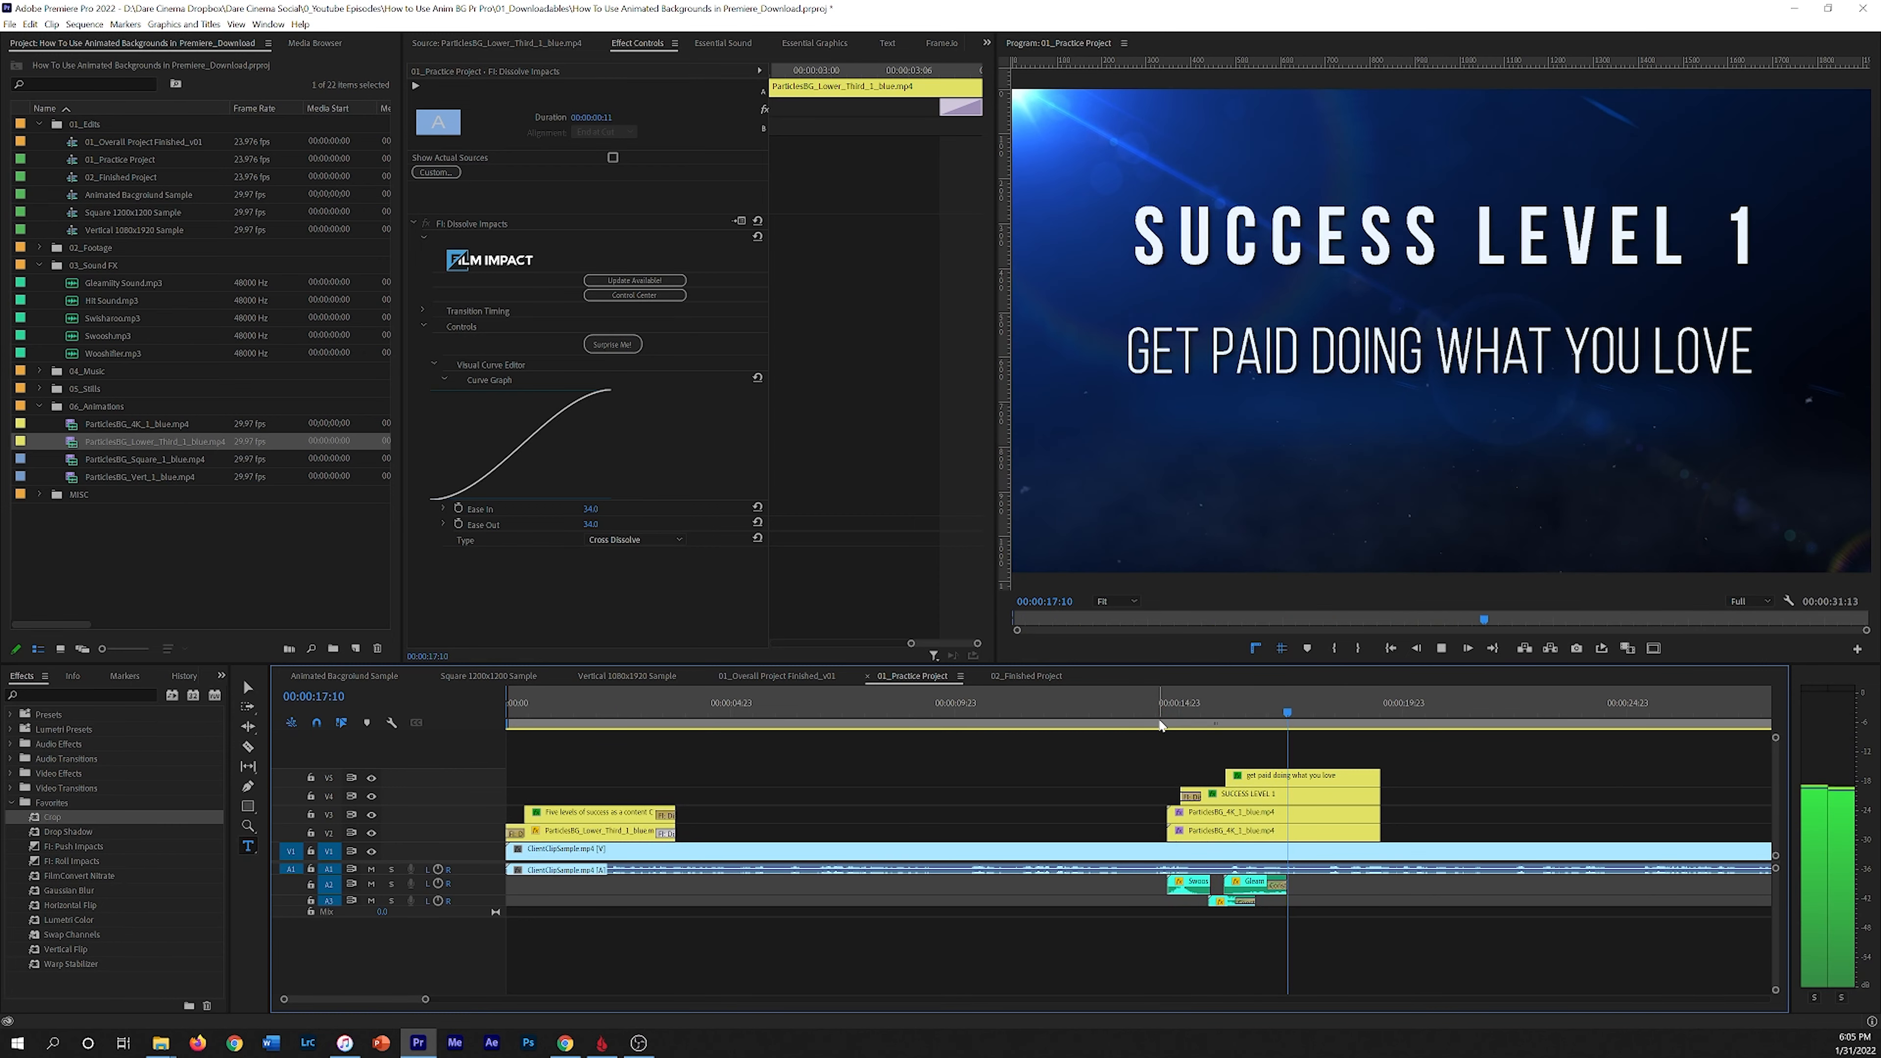
Step: Move the playhead past the title section, zoom out the timeline, and save the project
key(space)
drag(1292, 713, 1393, 711)
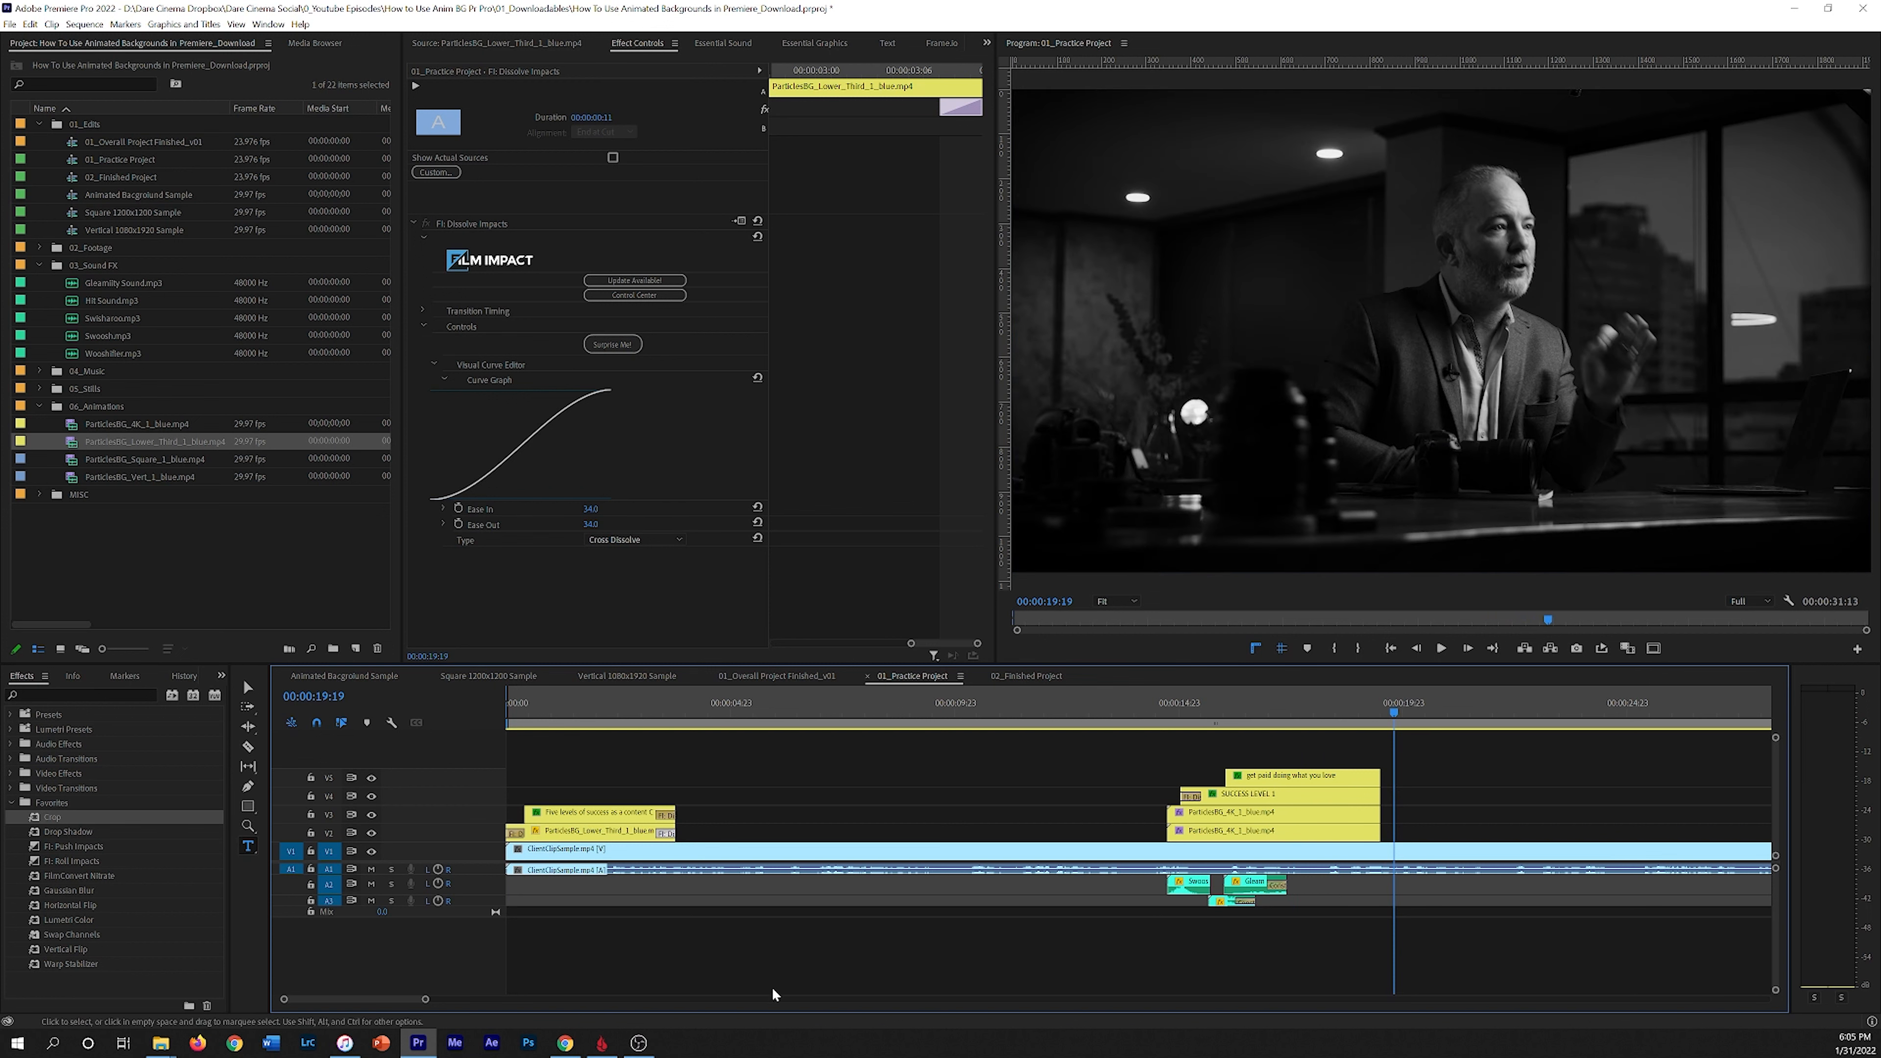
drag(426, 1000, 499, 999)
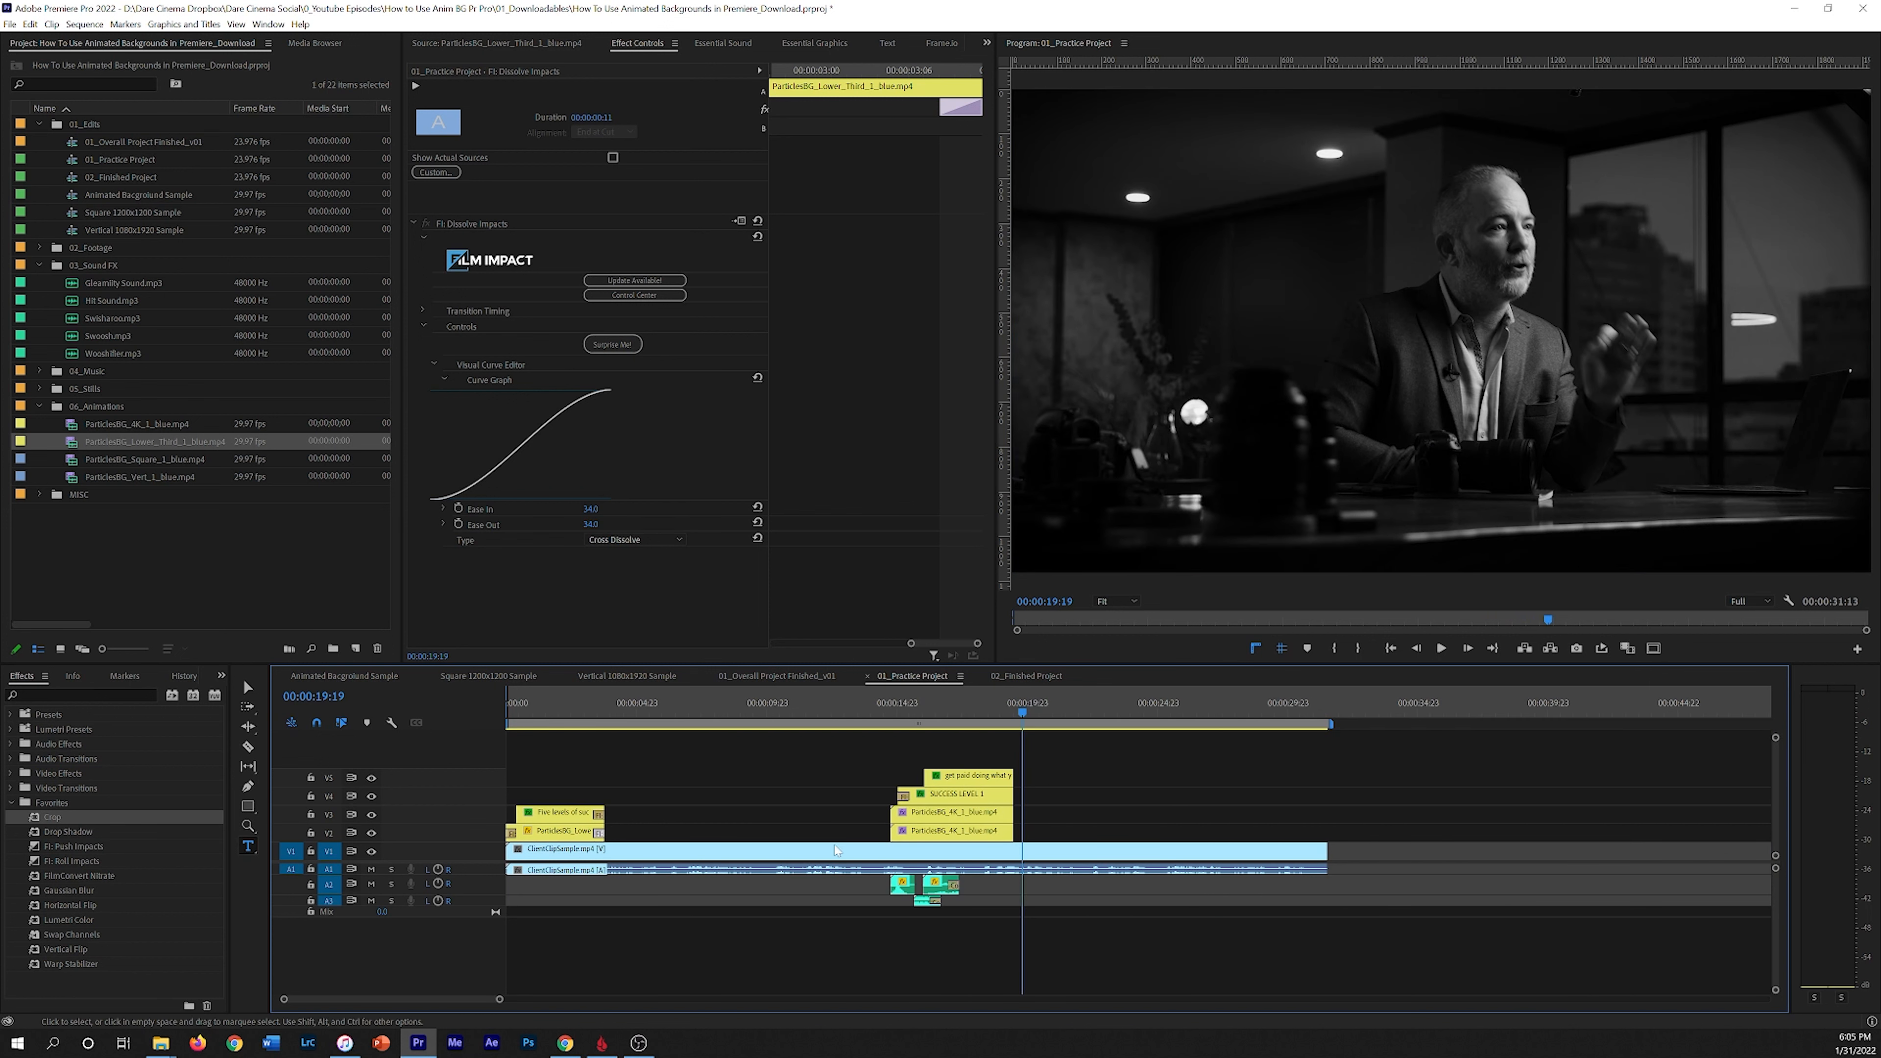
drag(1037, 710, 1074, 710)
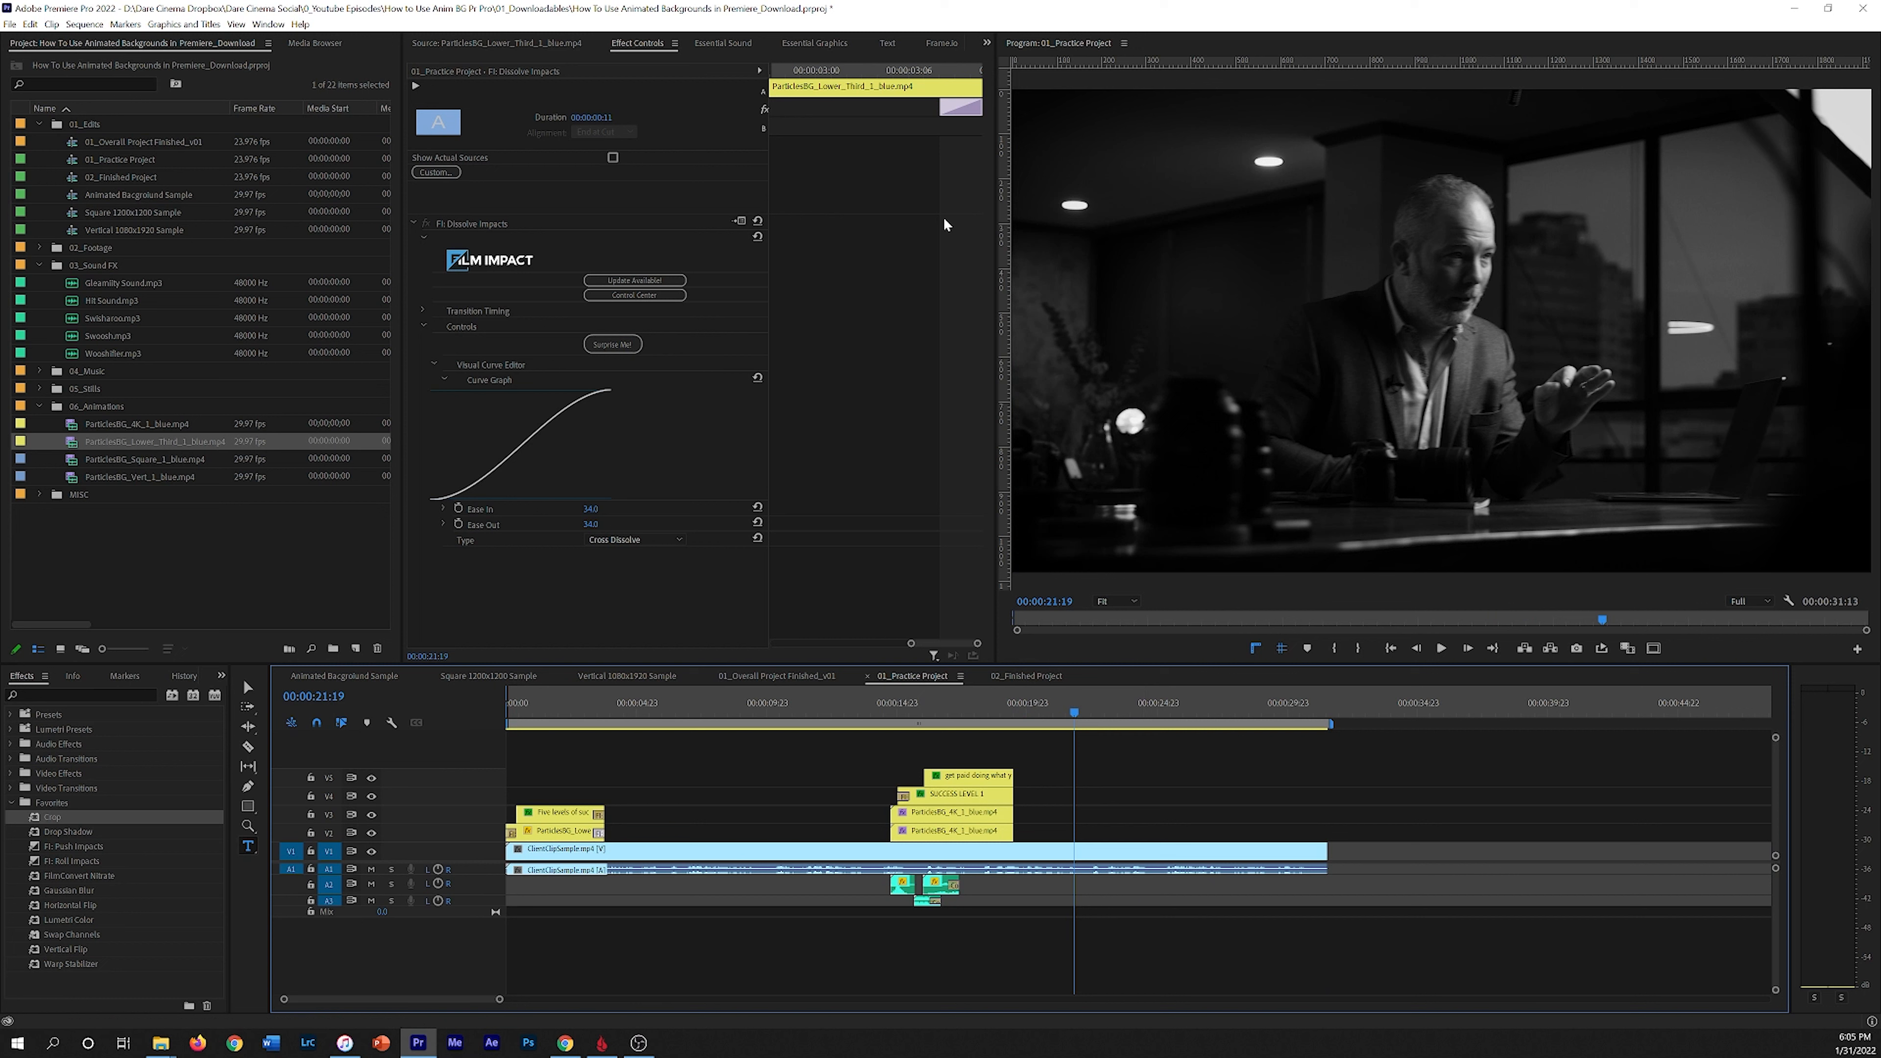
key(ctrl+s)
Step: Duplicate the particle background clips to start at the playhead and preview them
click(815, 43)
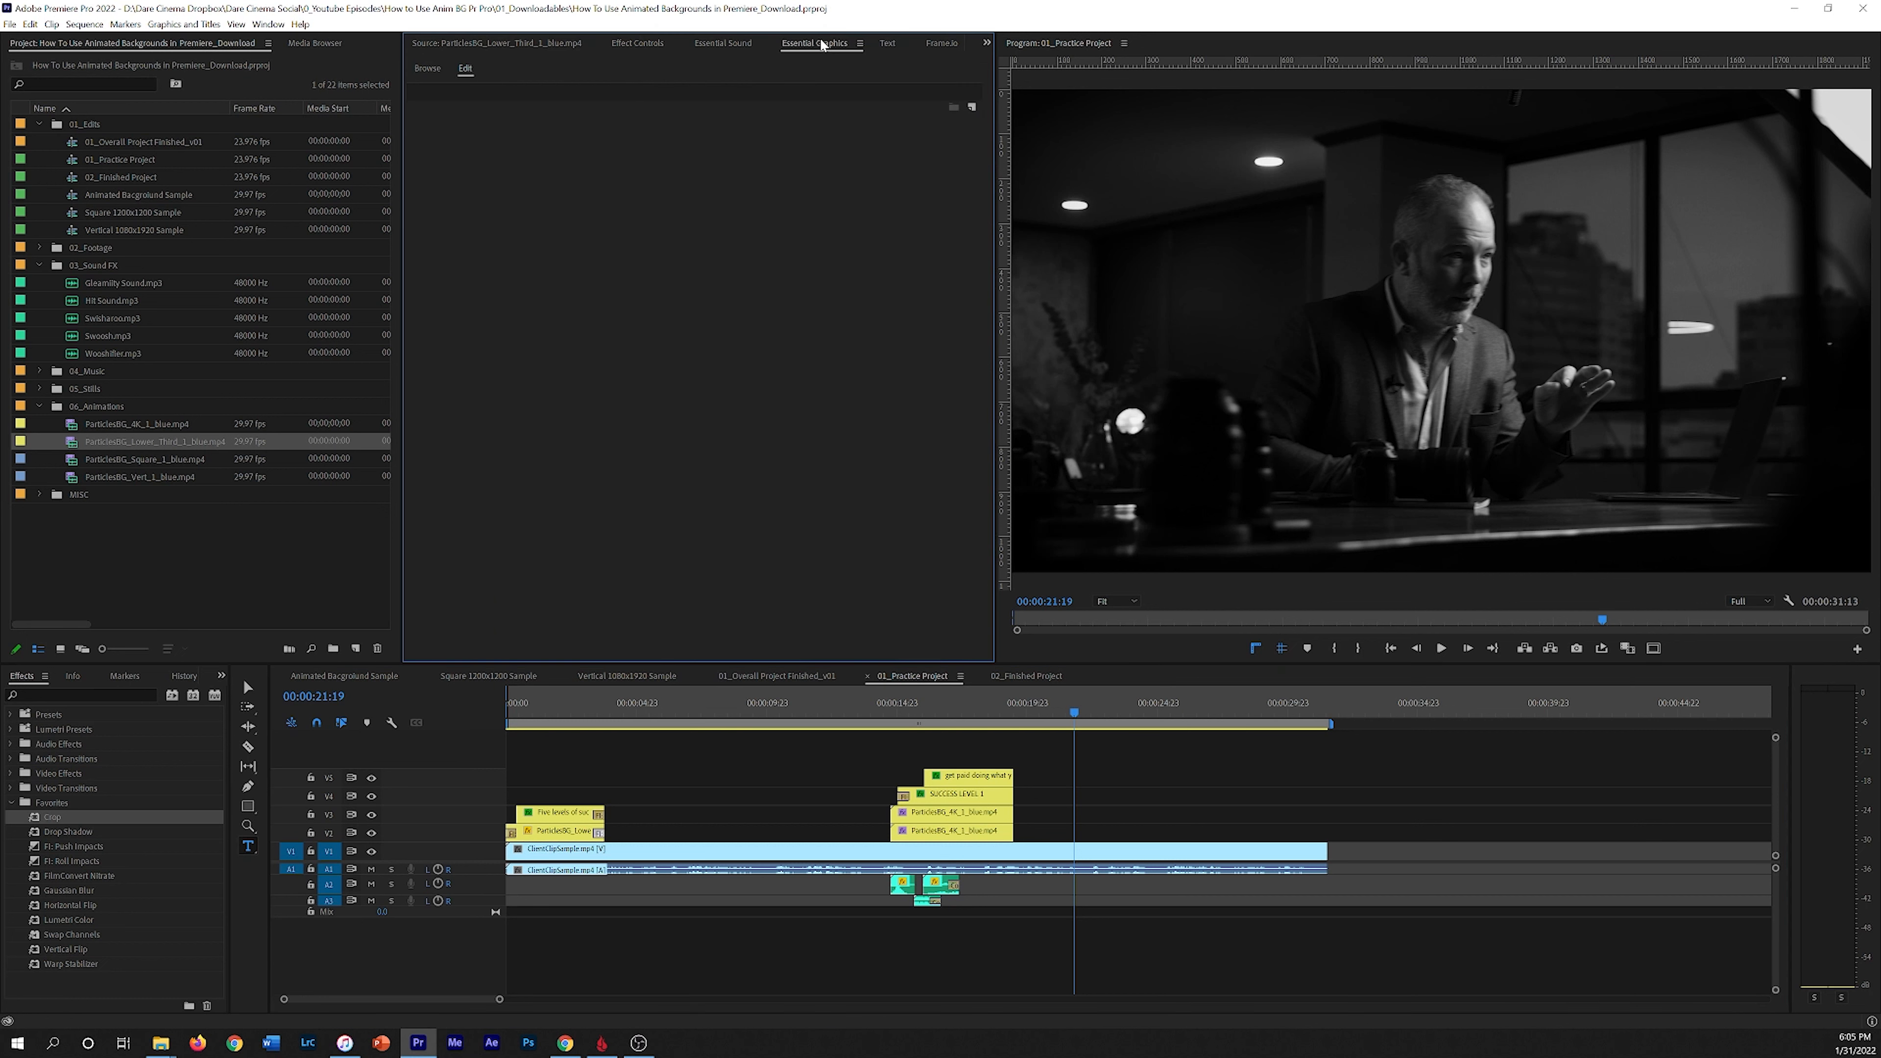
click(427, 69)
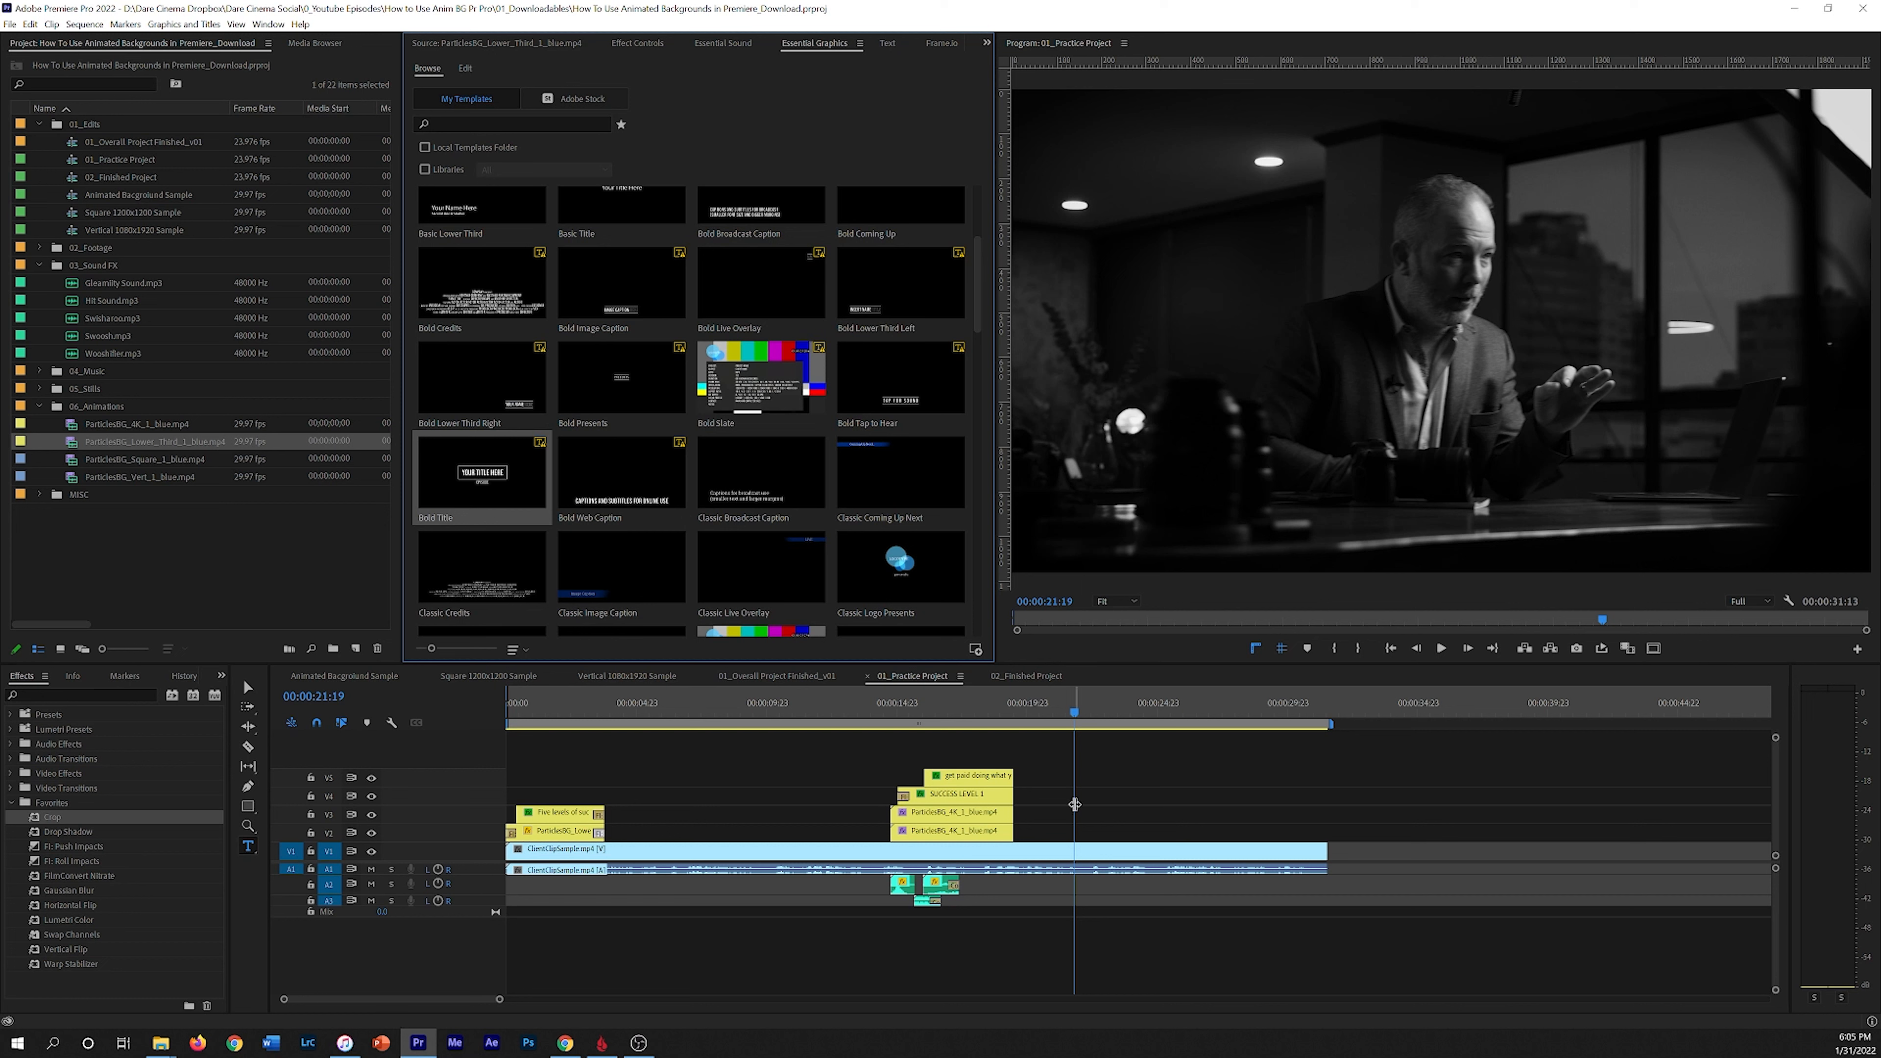
drag(1155, 809, 1122, 834)
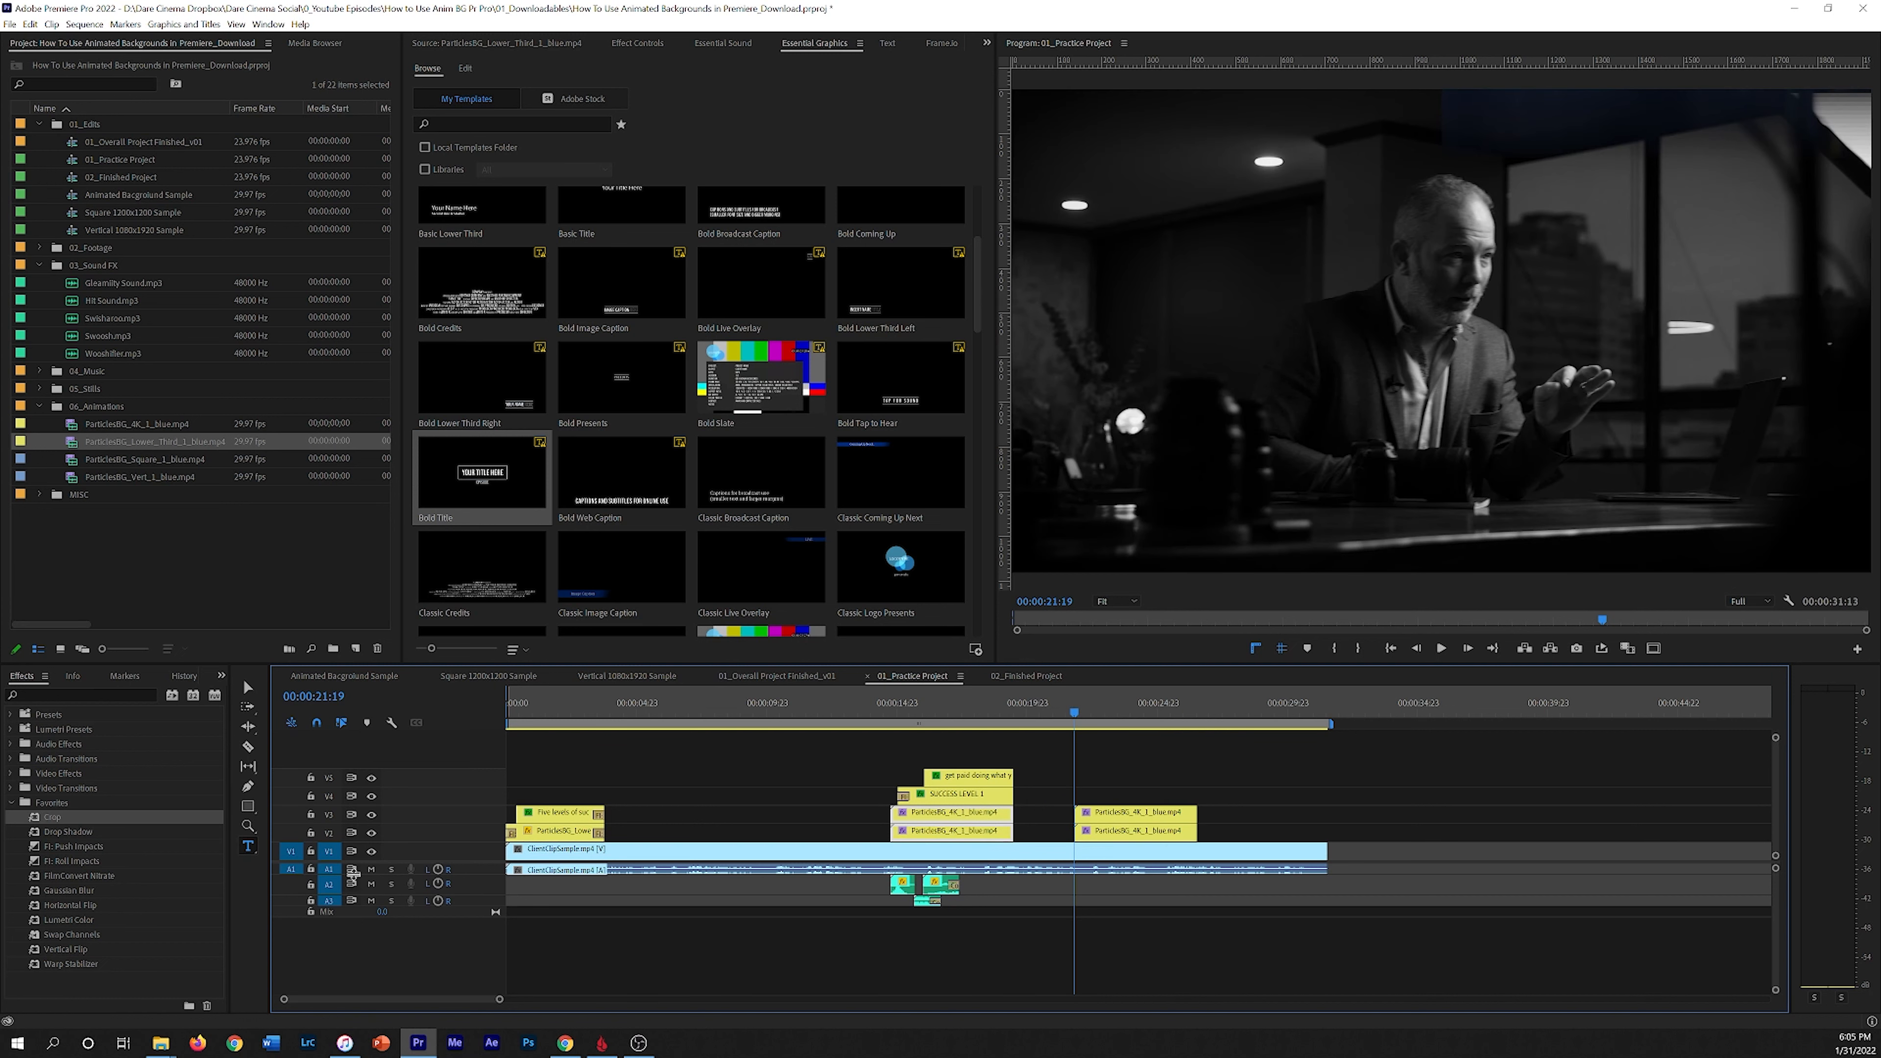
click(371, 868)
key(space)
key(space)
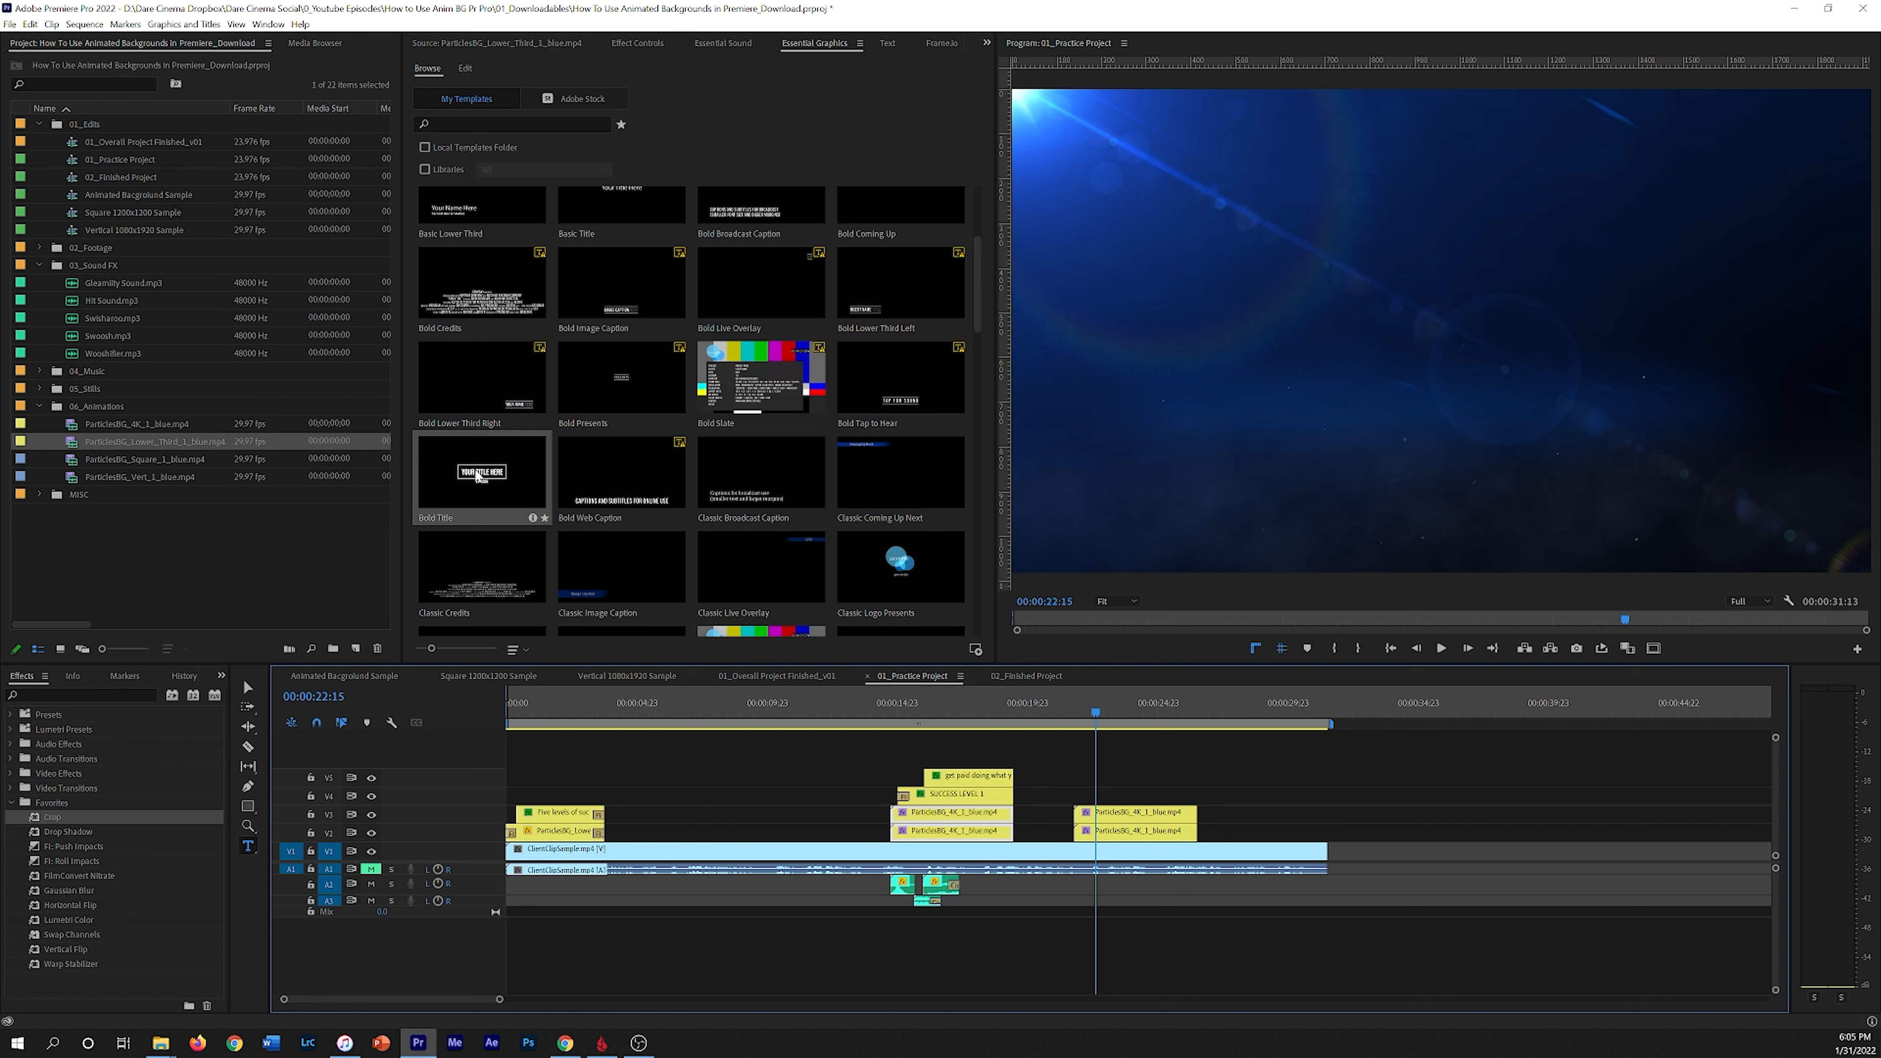
Step: Add the Bold Title template above the new backgrounds and change its title text to Getting Paid
drag(479, 476, 1075, 798)
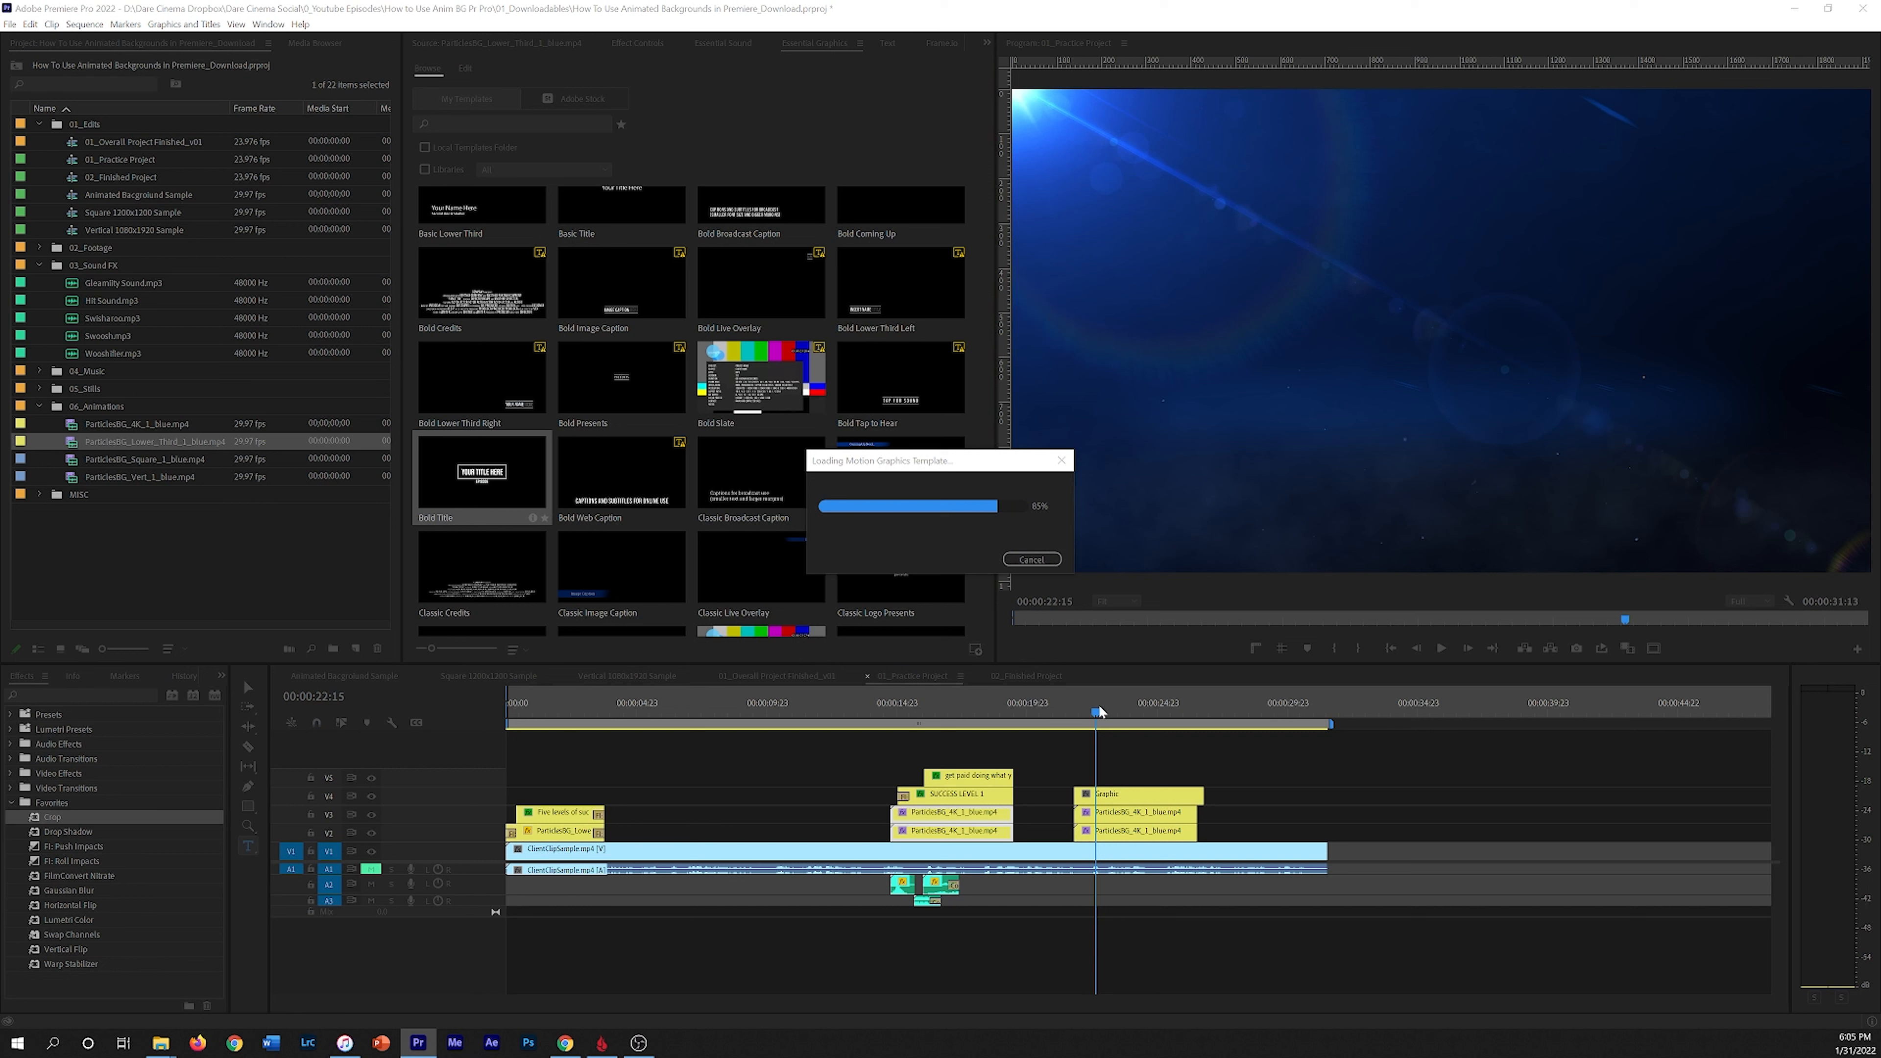
mouse_move(1096, 705)
mouse_down()
mouse_move(1078, 710)
mouse_move(1127, 708)
mouse_up()
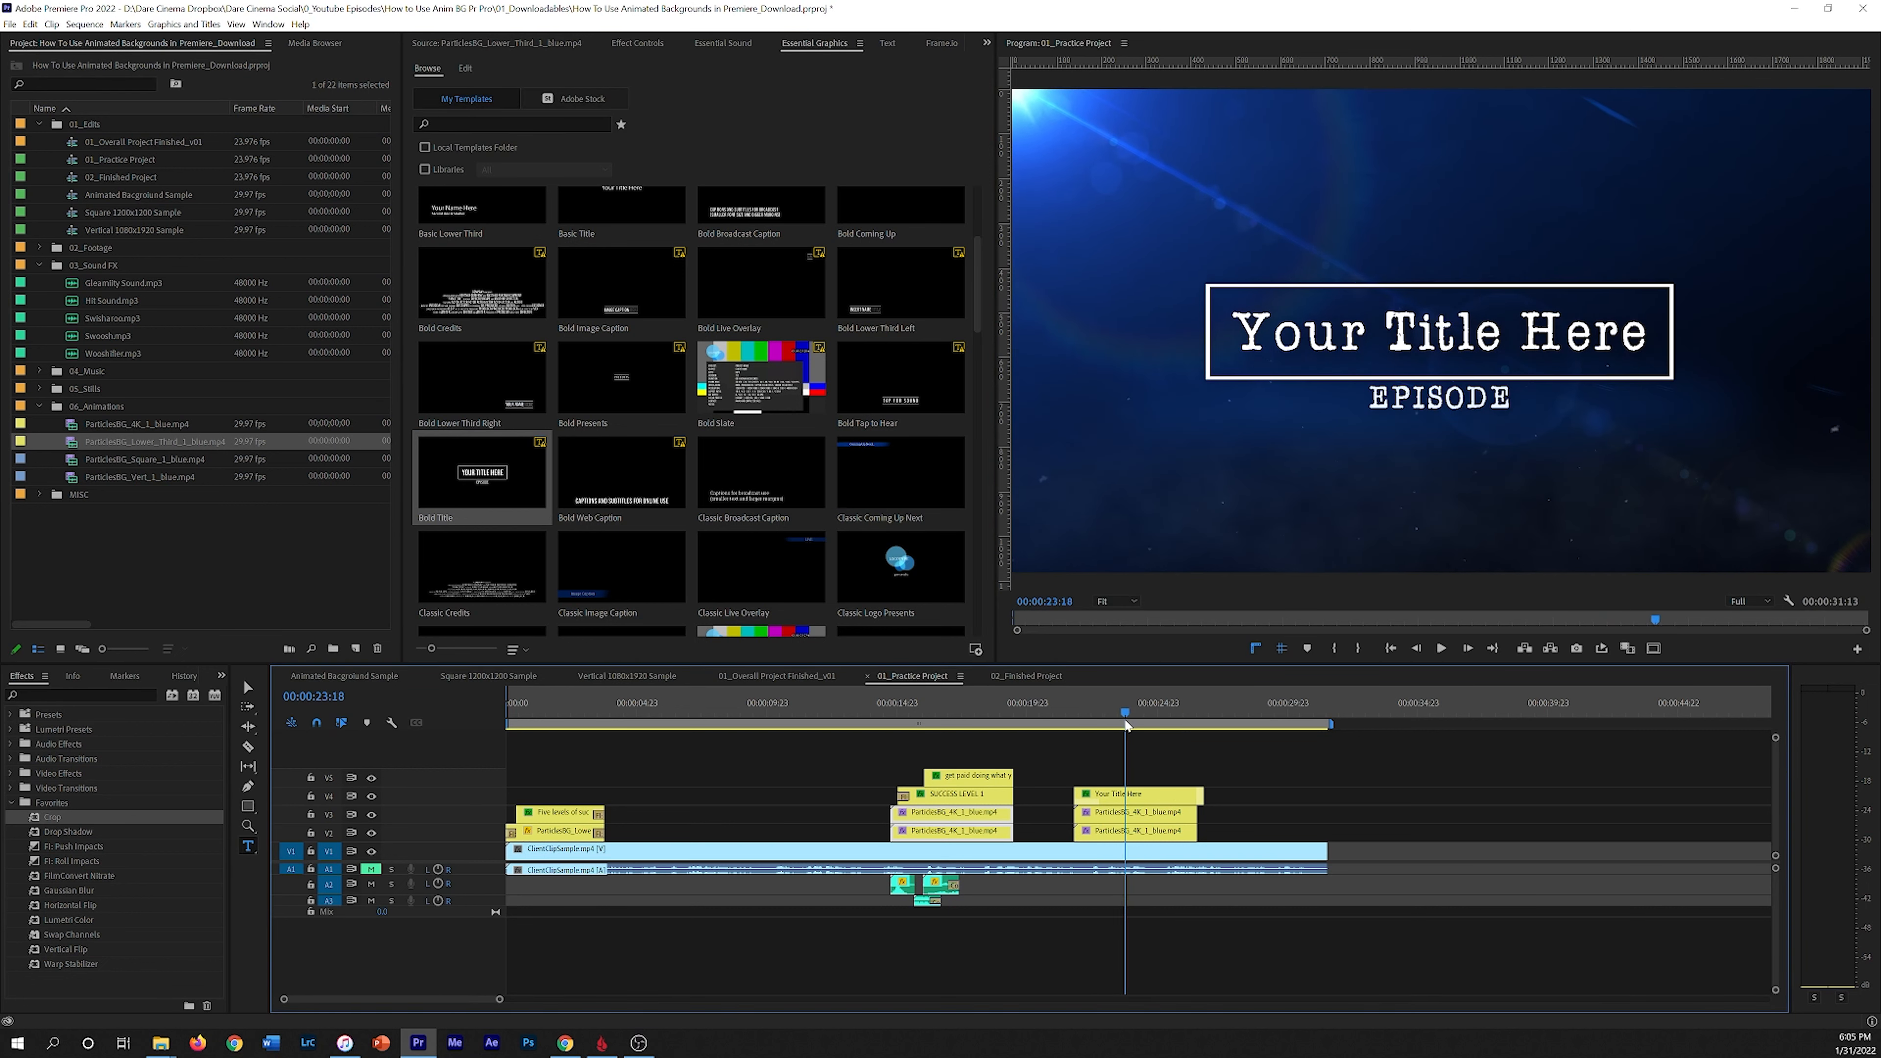
triple_click(1365, 345)
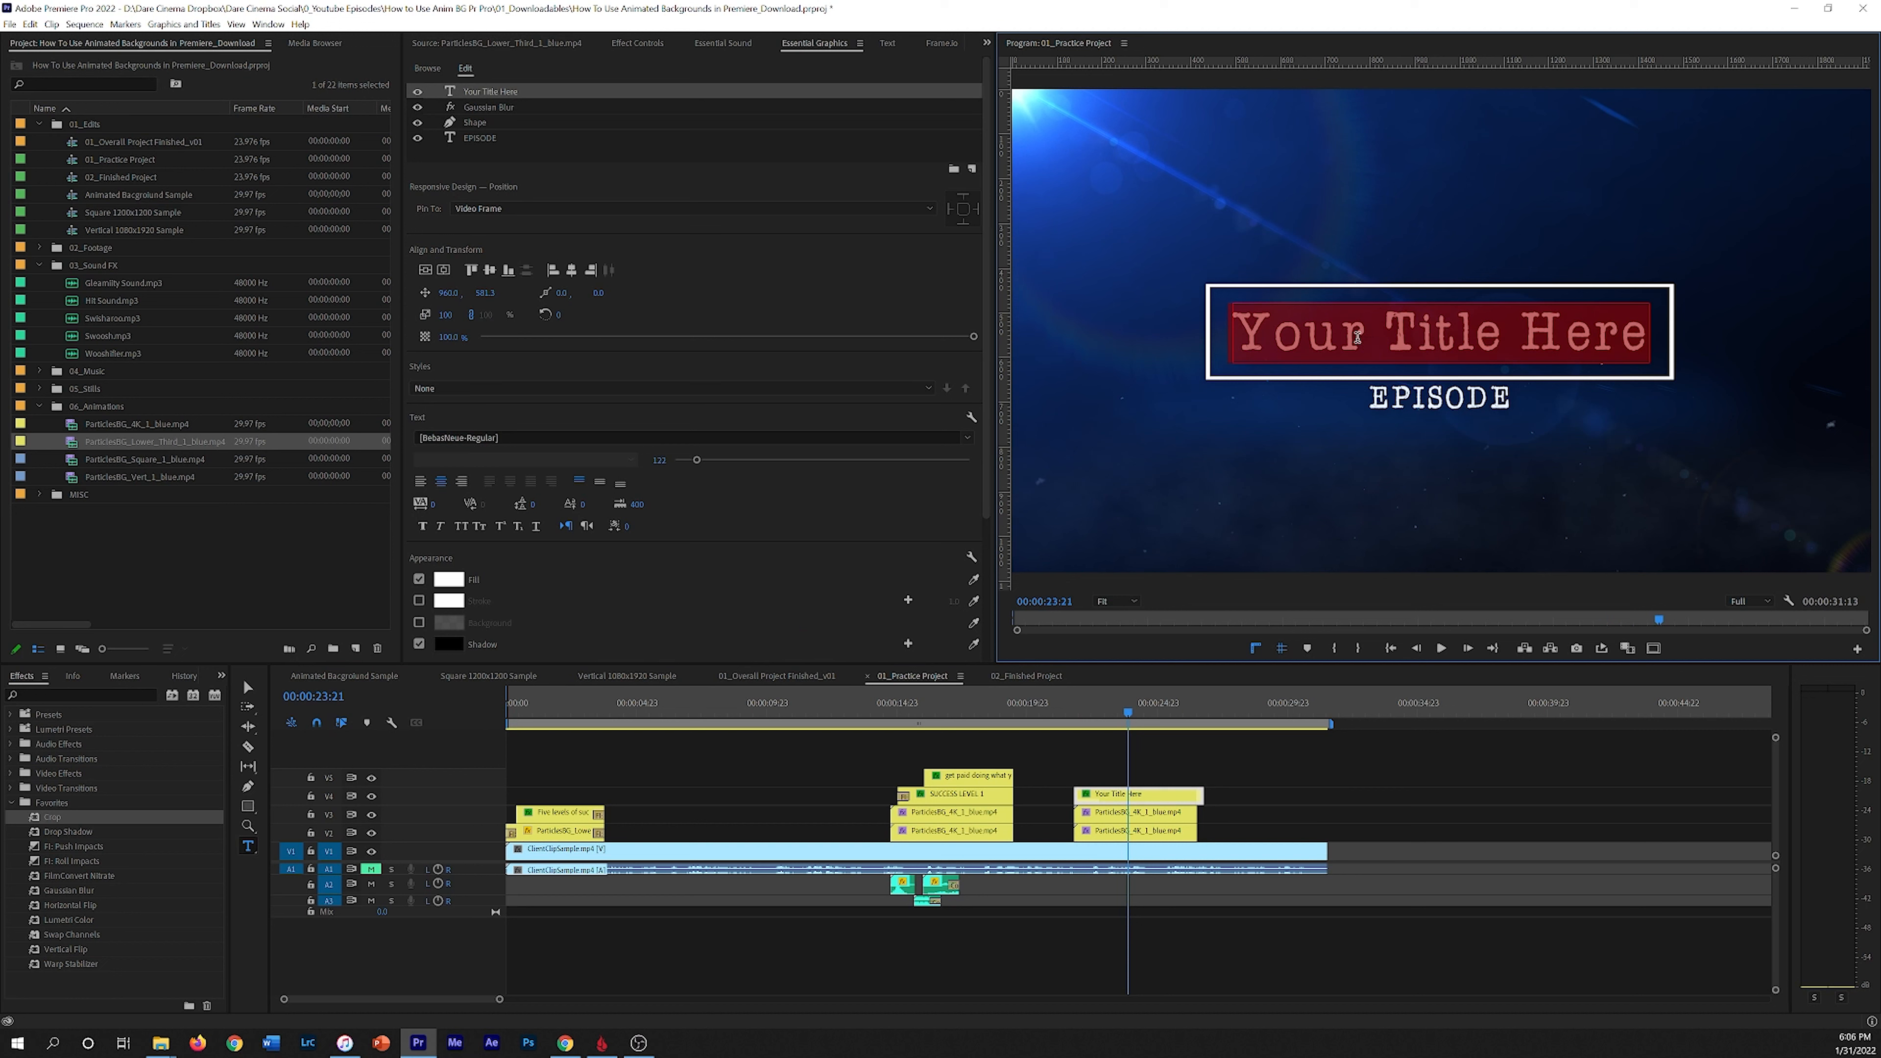
text(Getting Paid)
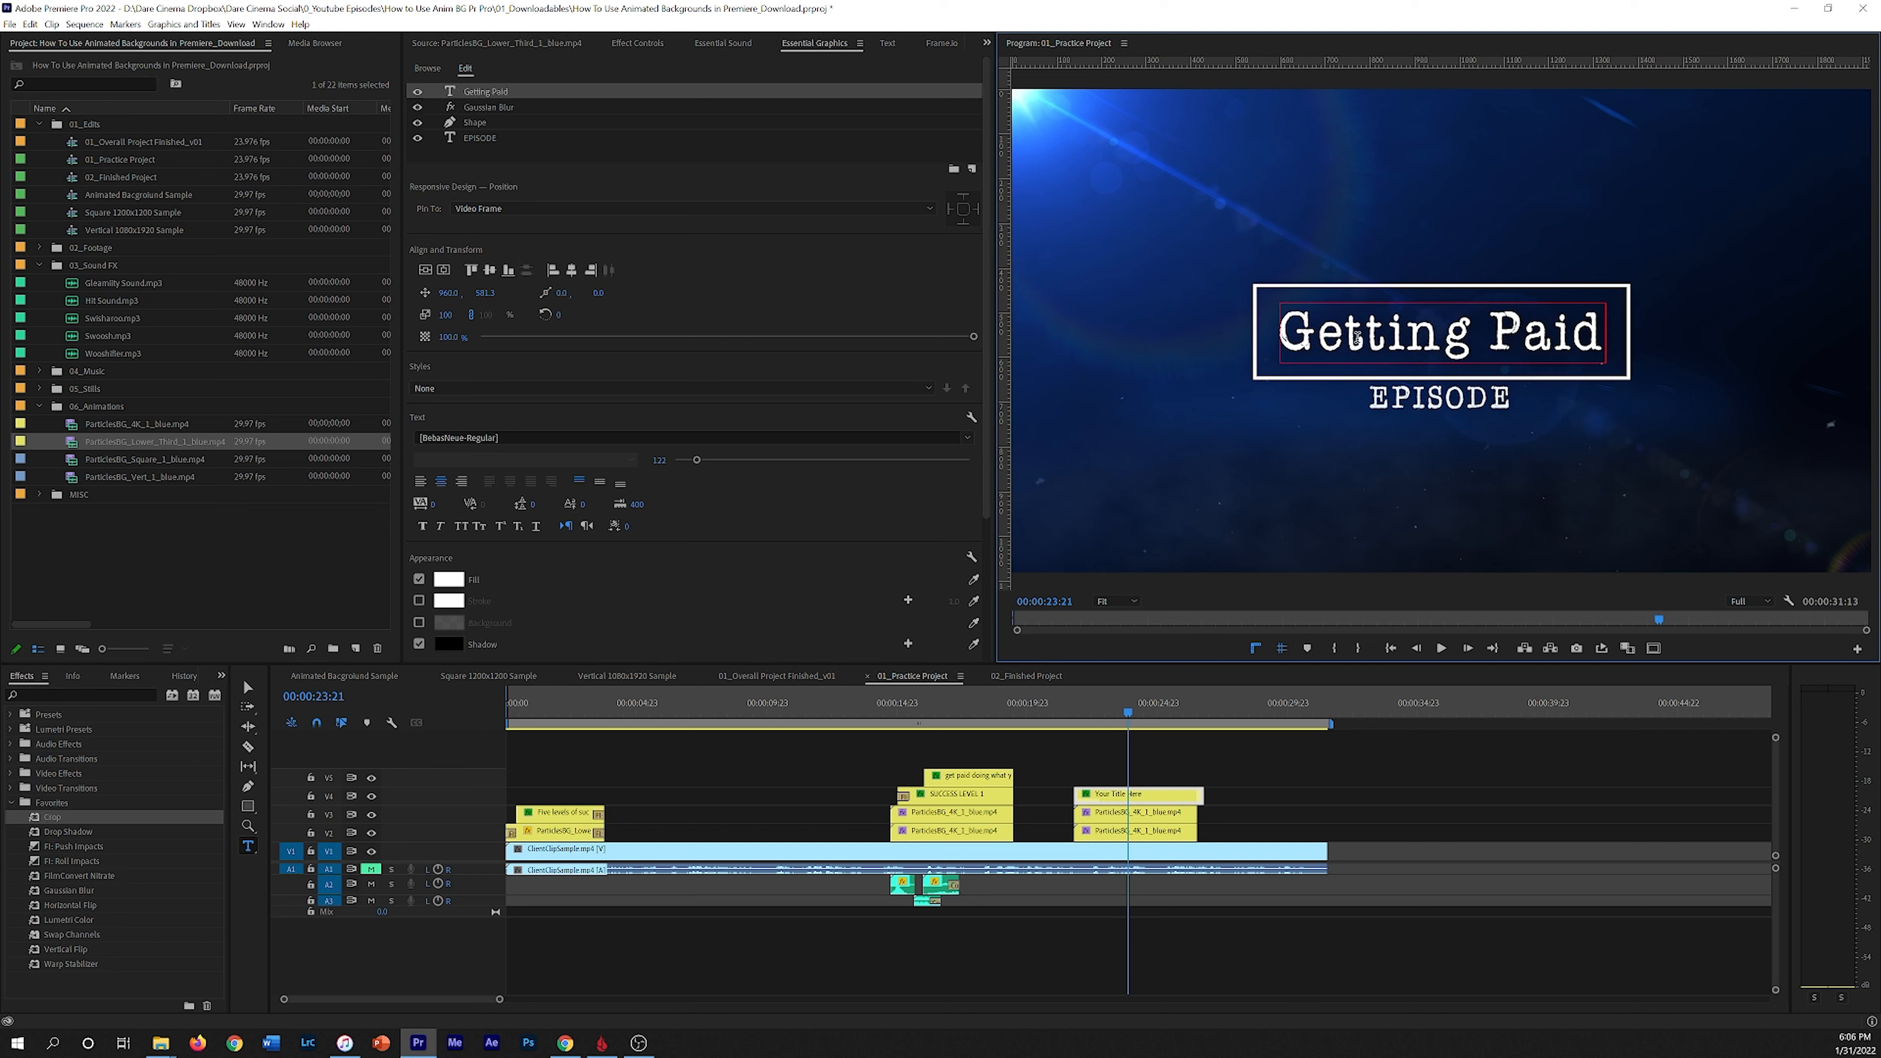
Step: Set the Getting Paid title's font to Bebas Neue Bold
triple_click(1357, 337)
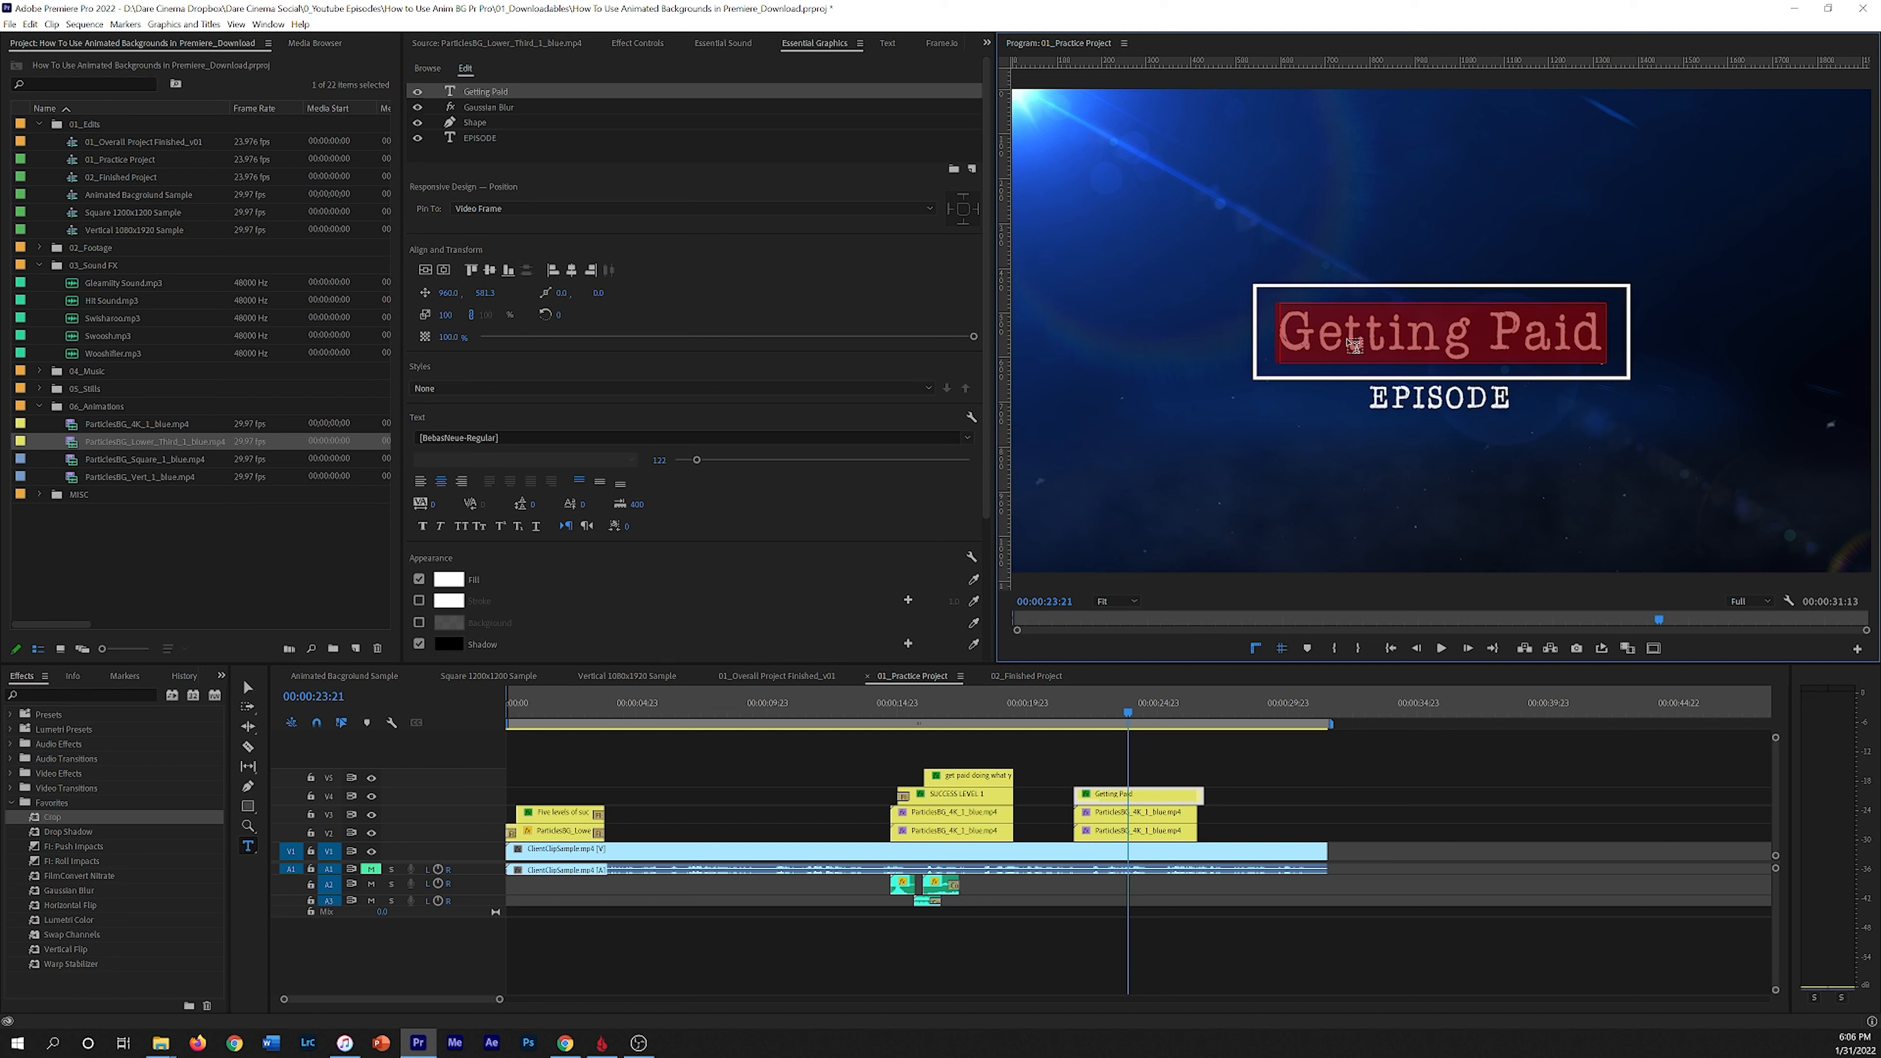
click(507, 437)
scroll(560, 547, up, 10)
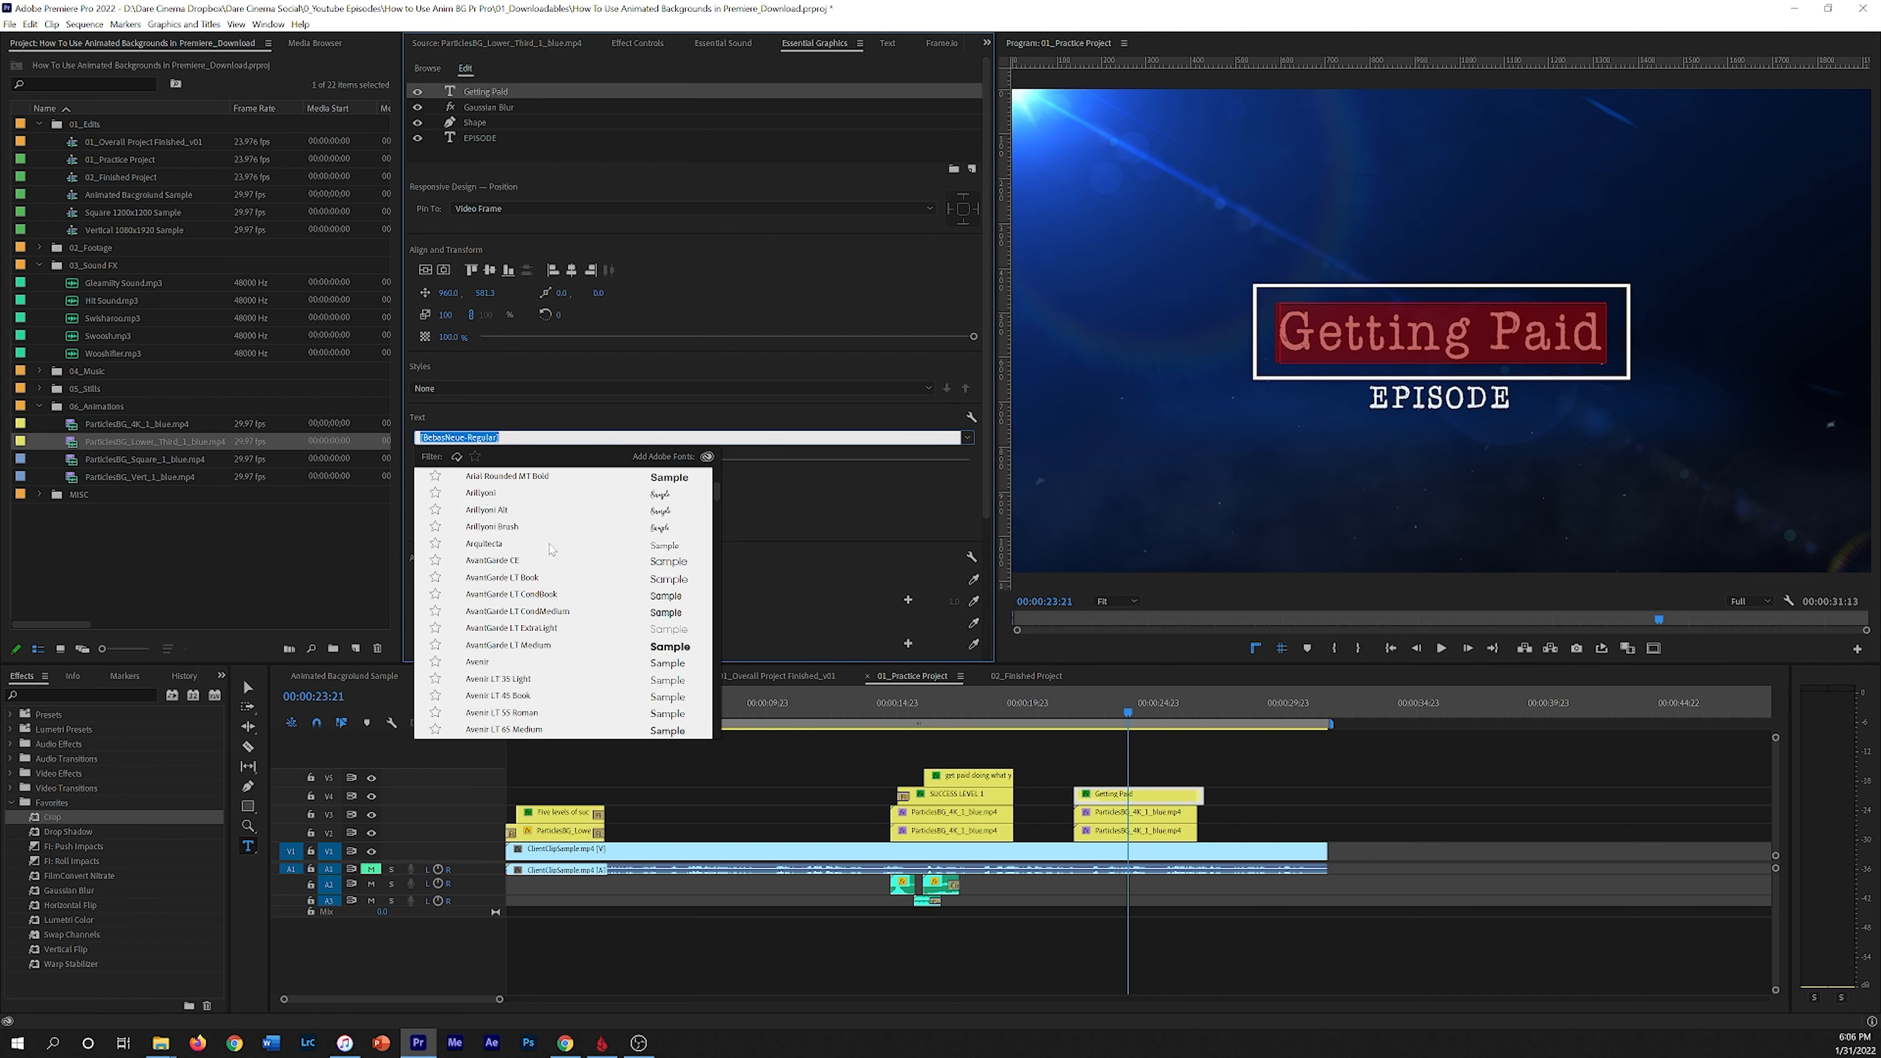
click(567, 474)
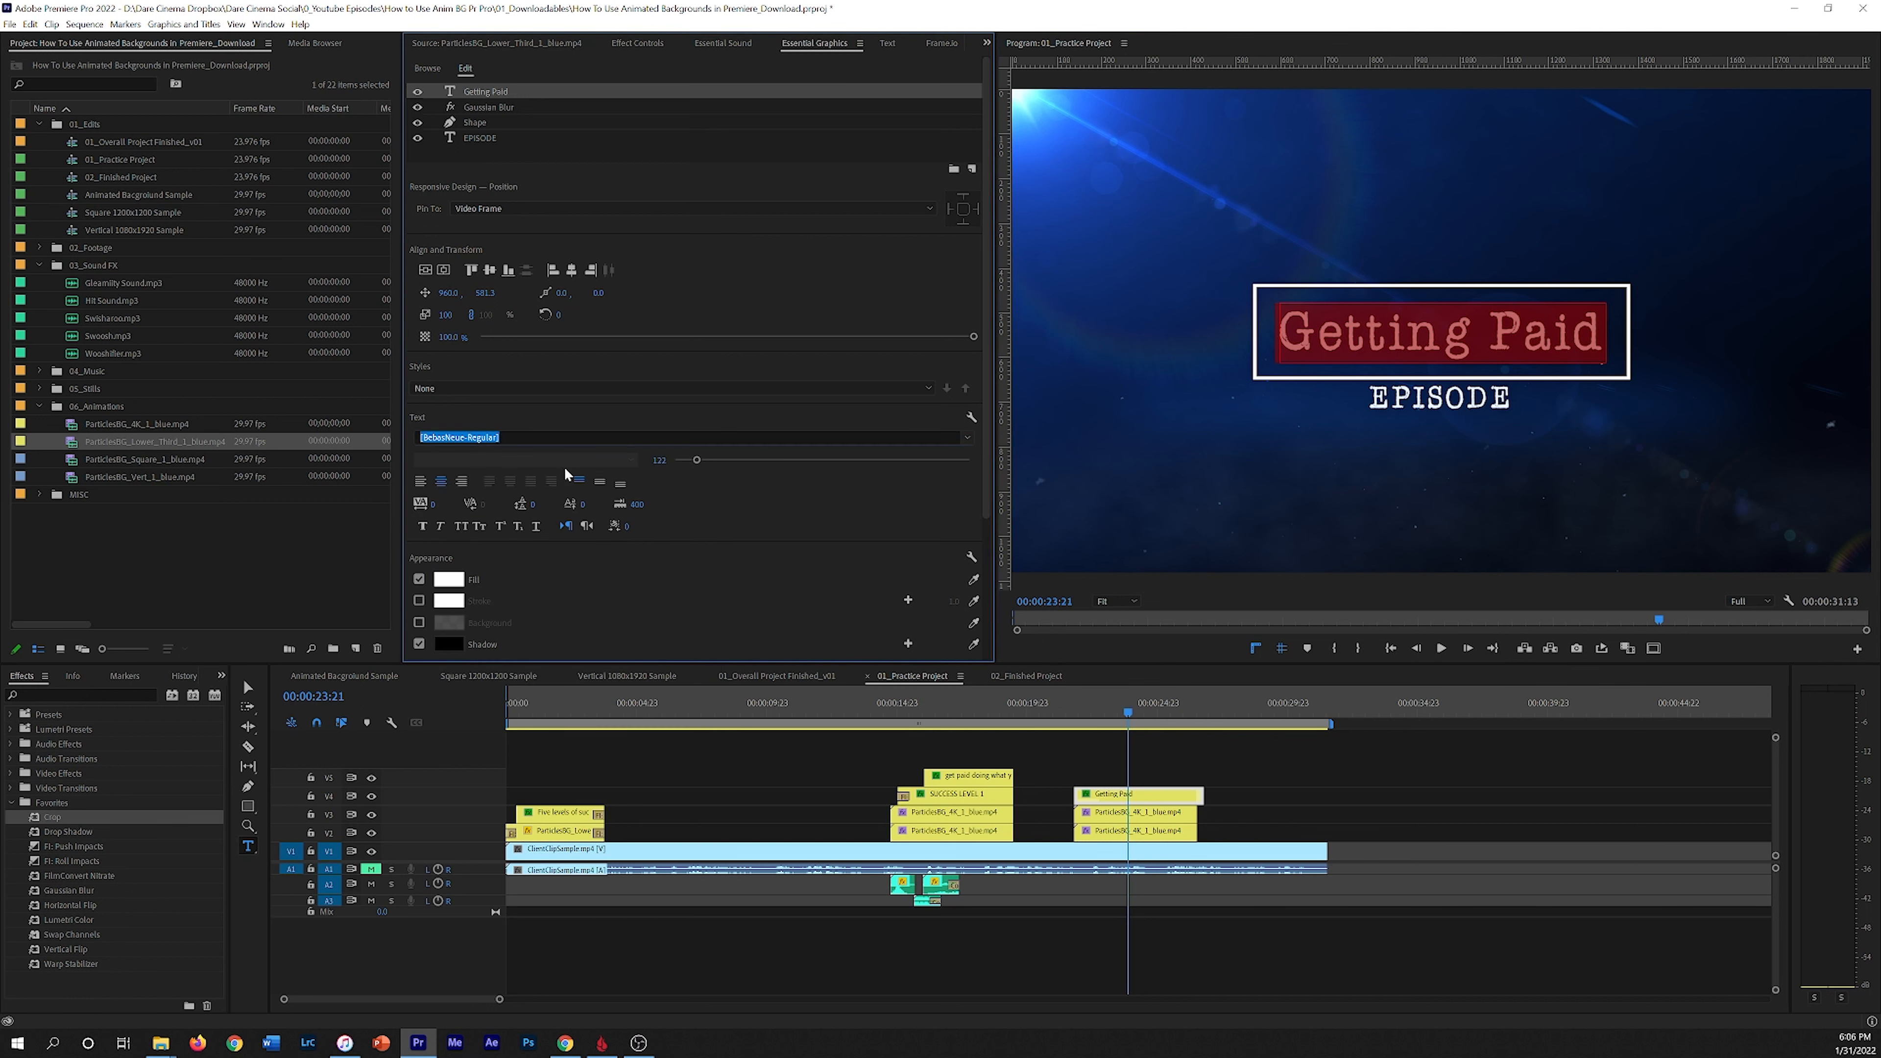
click(549, 455)
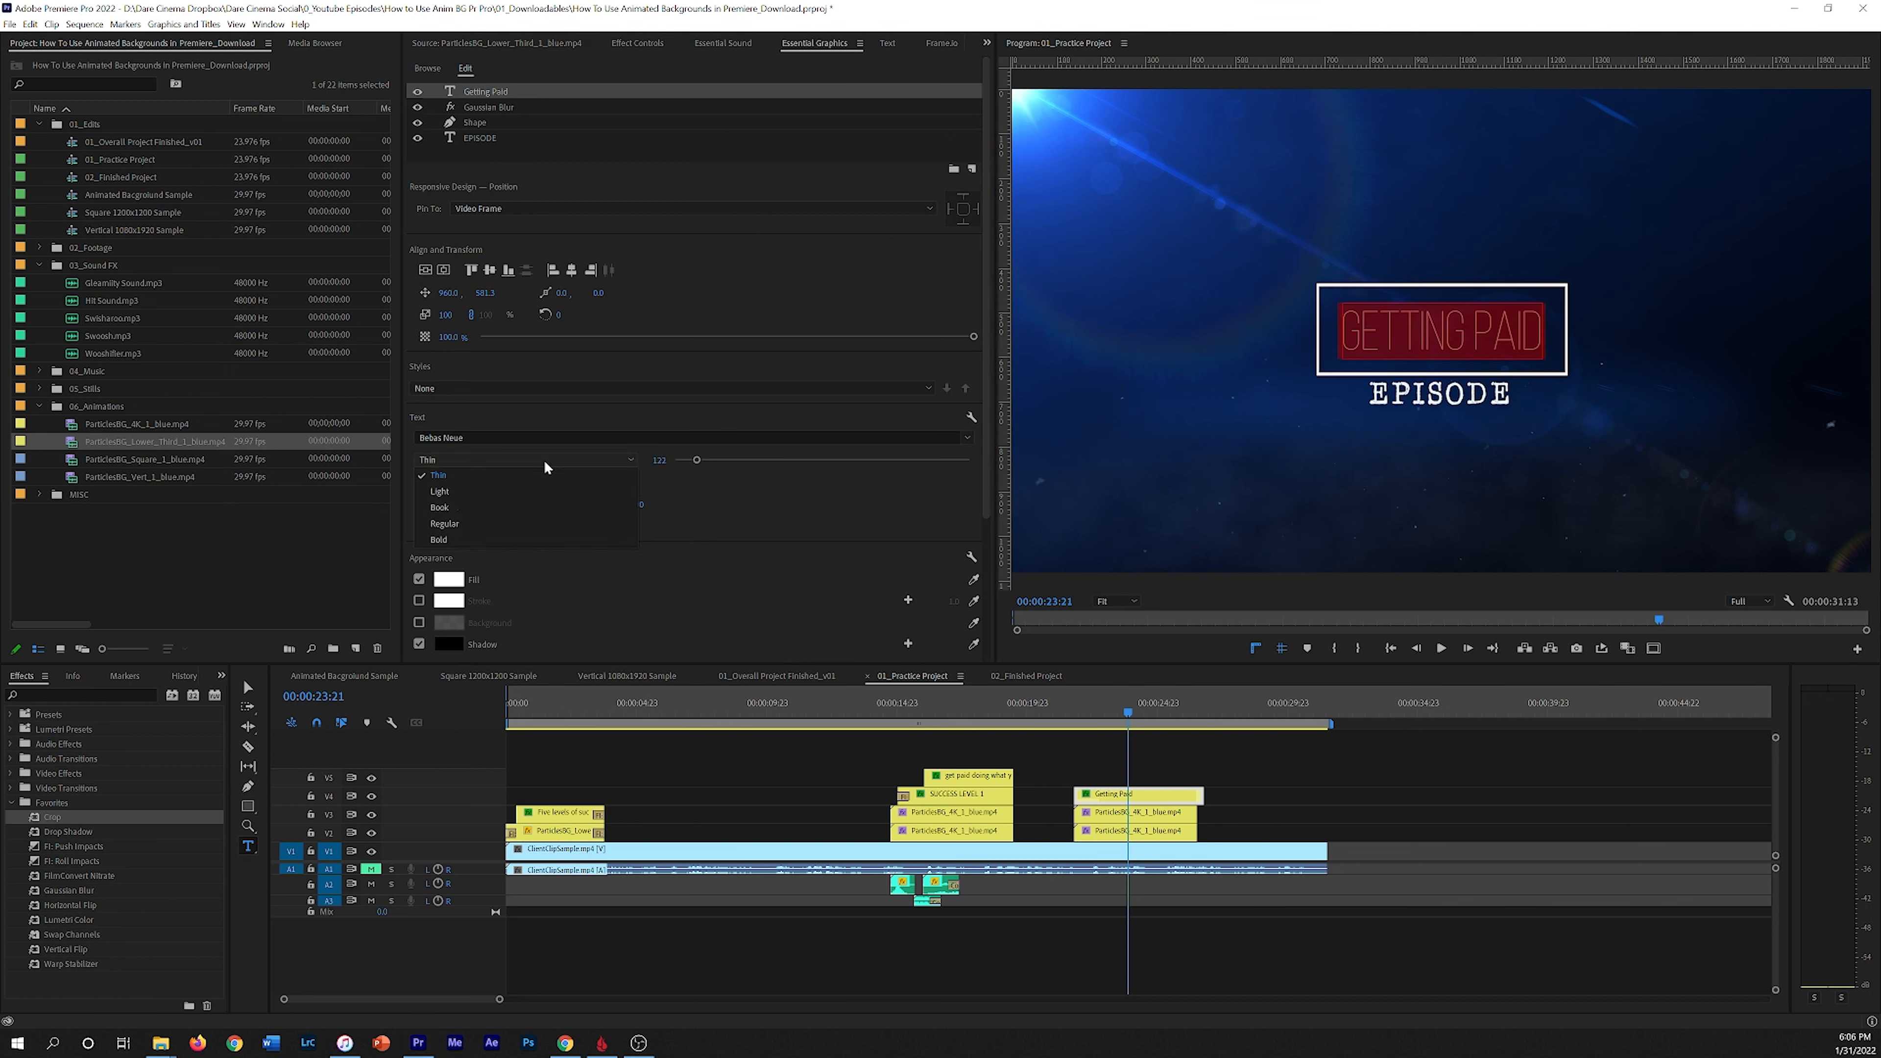
click(459, 535)
Step: Replace the EPISODE subtitle text with Success Level 1
double_click(1439, 400)
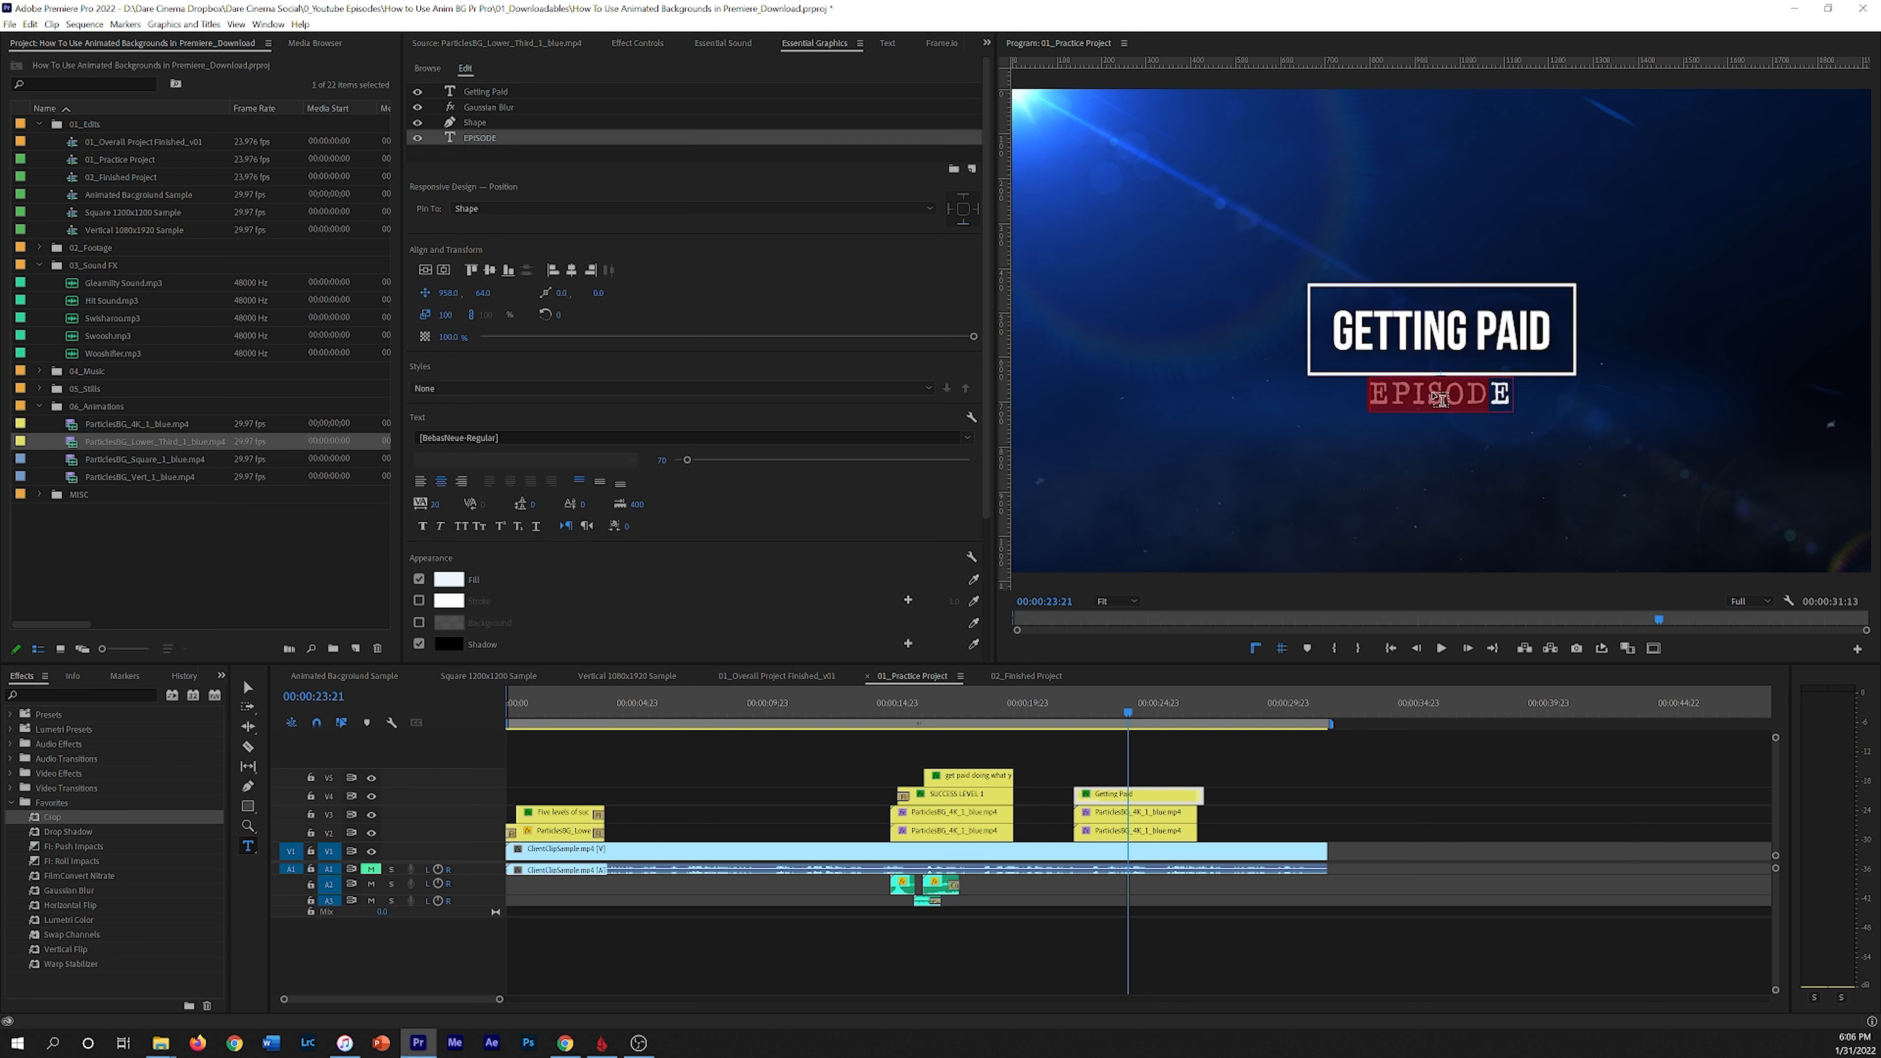
key(BackSpace)
text(Success Level)
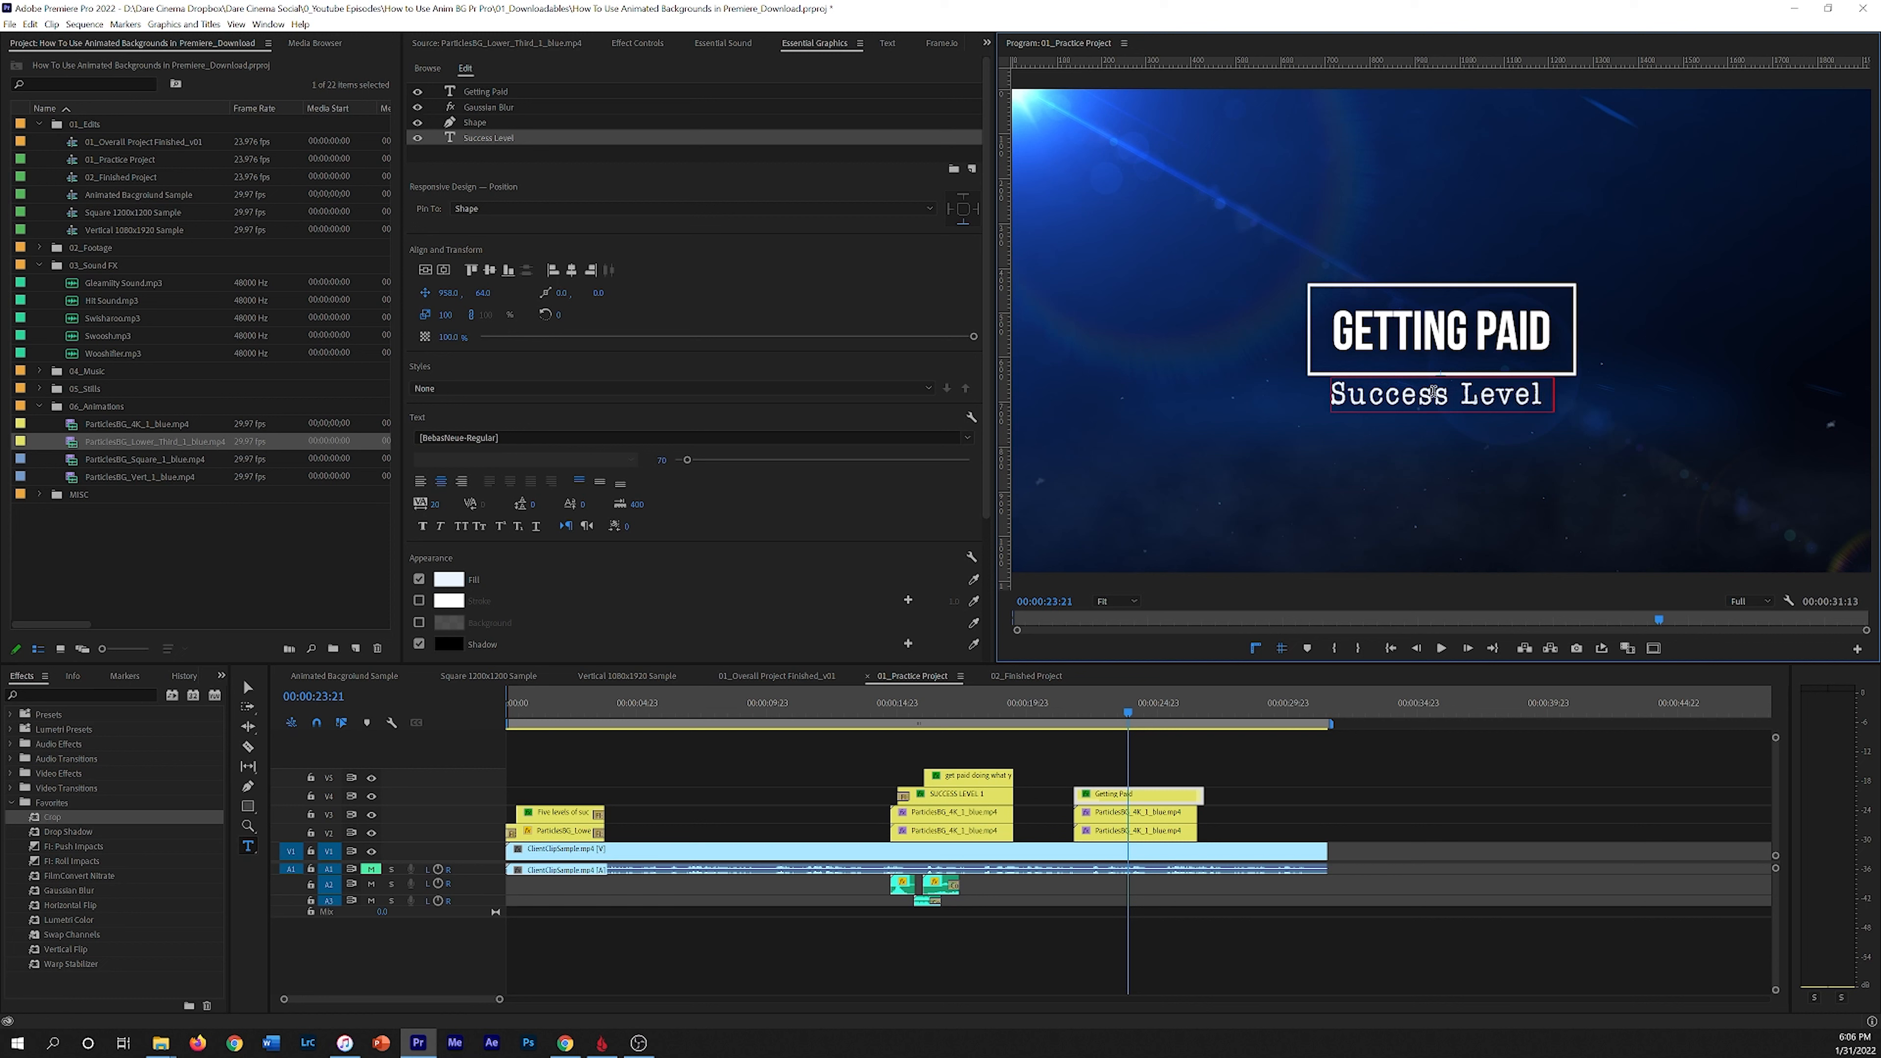
text( 1)
Step: Set the Success Level 1 subtitle to Bebas Neue Book and widen its tracking
key(ctrl+a)
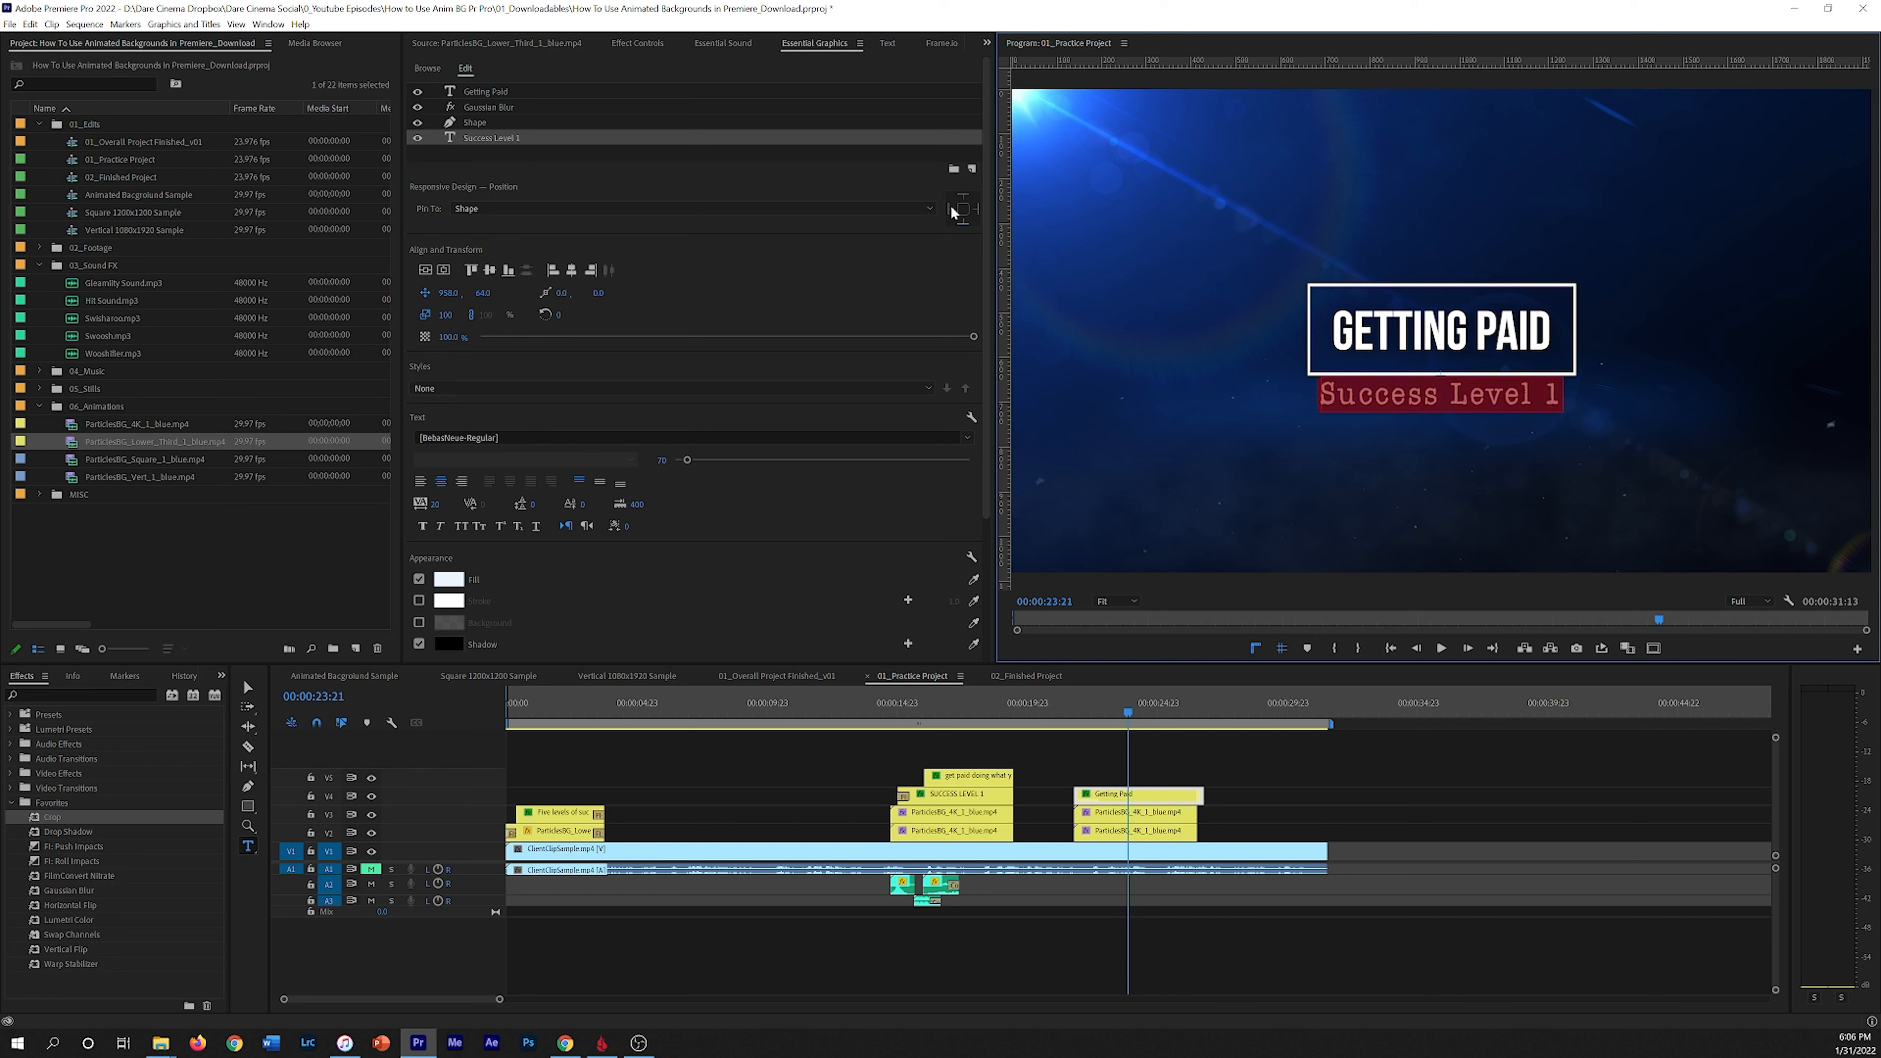
click(968, 437)
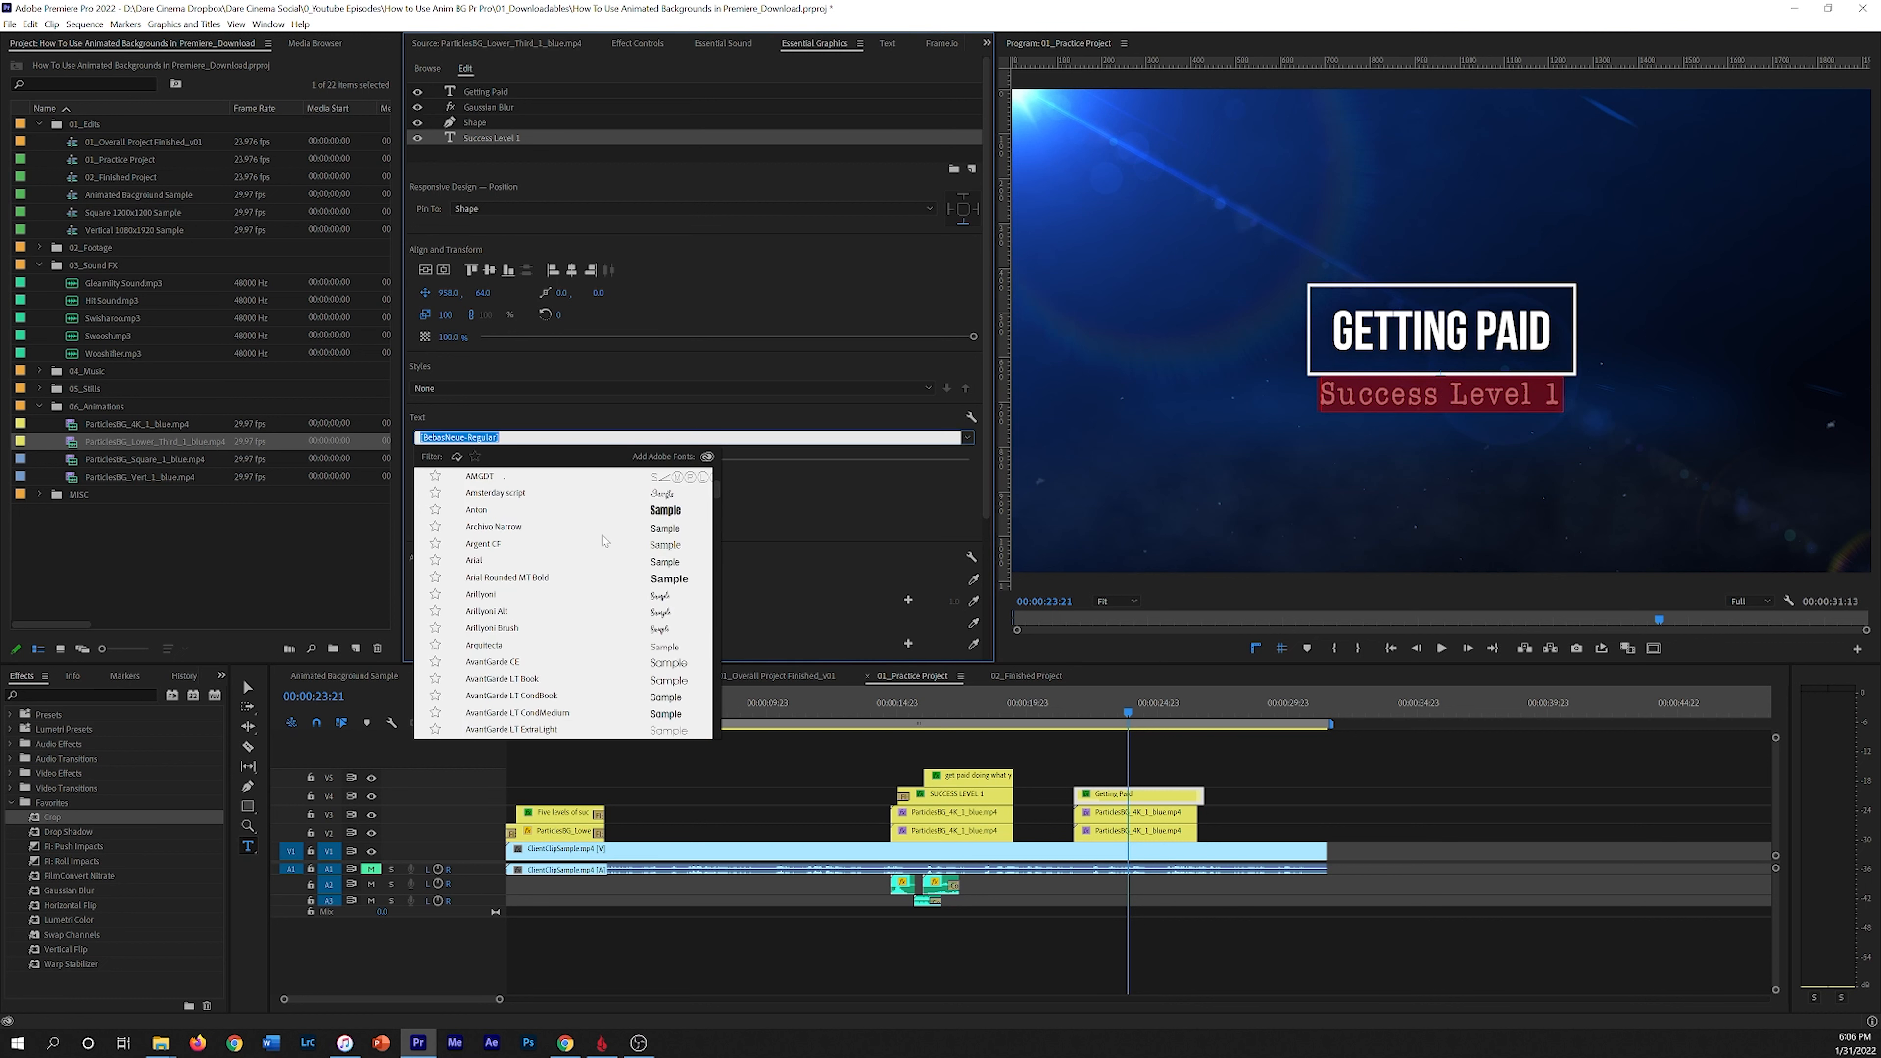
click(634, 481)
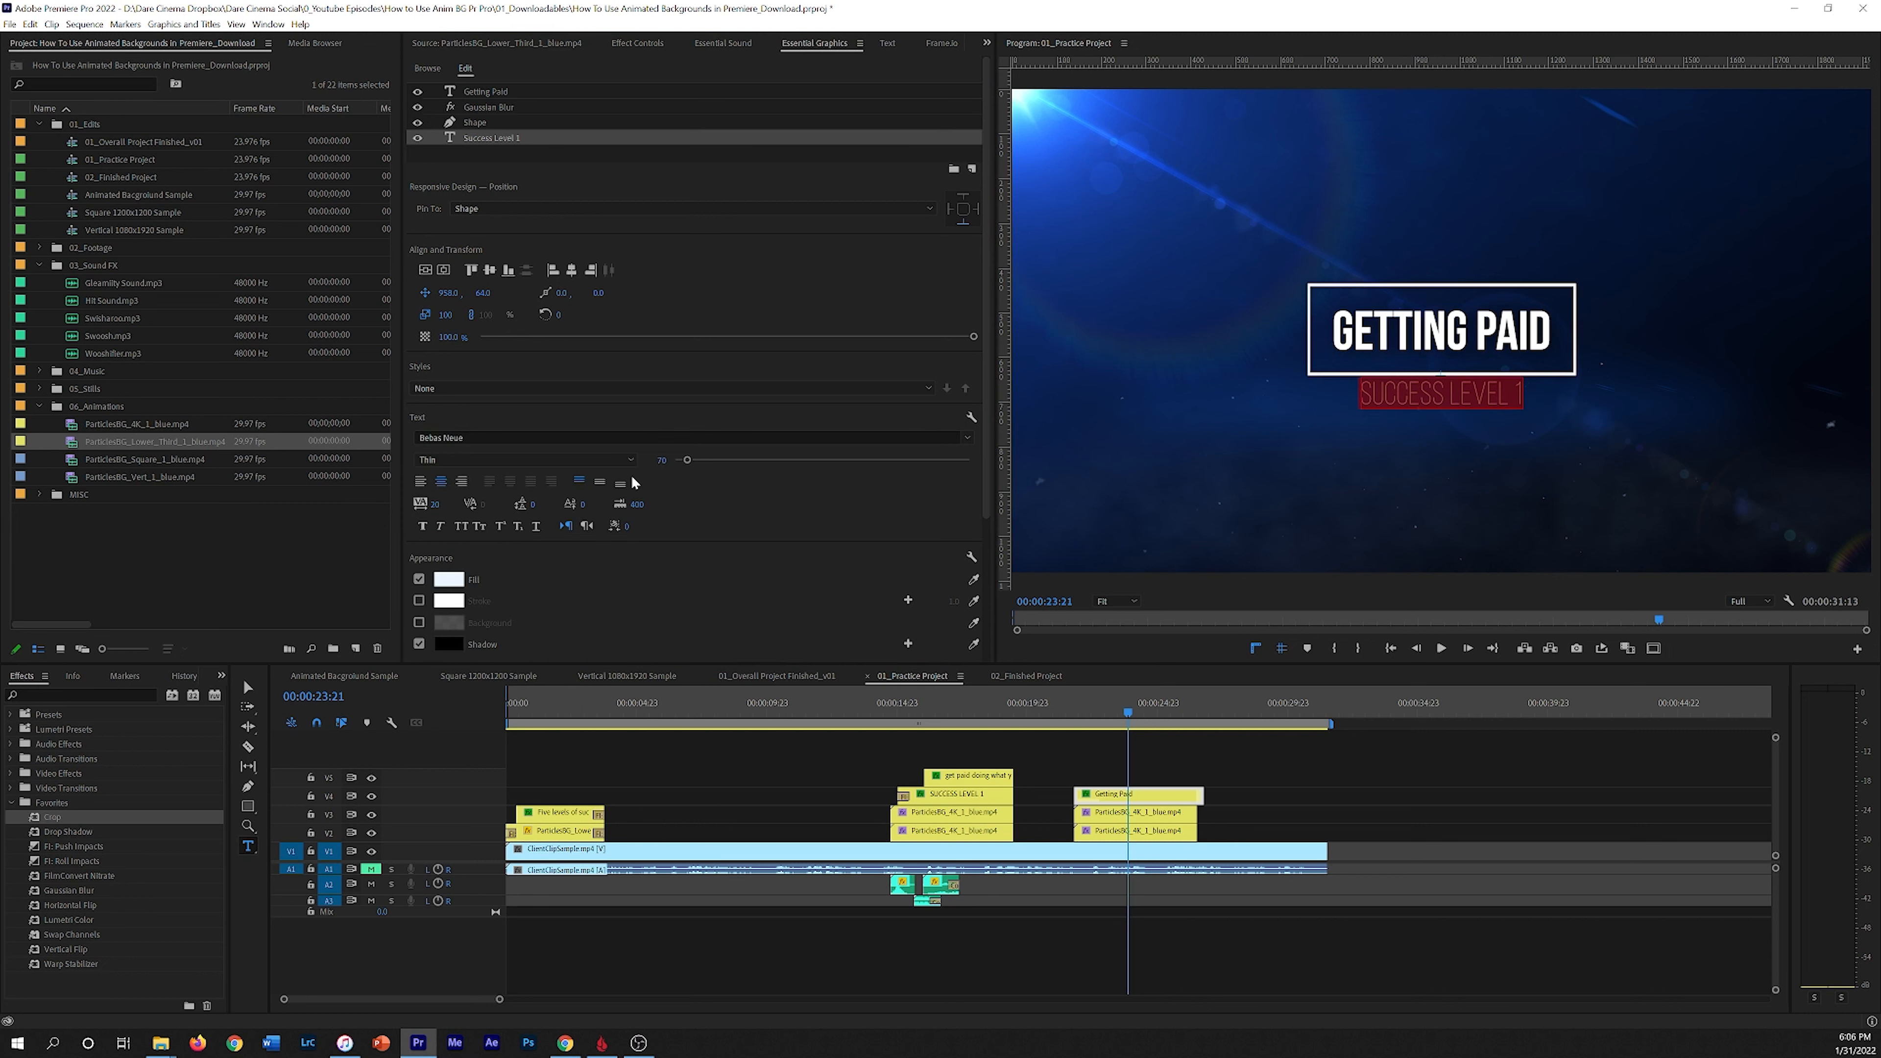
click(505, 458)
click(475, 508)
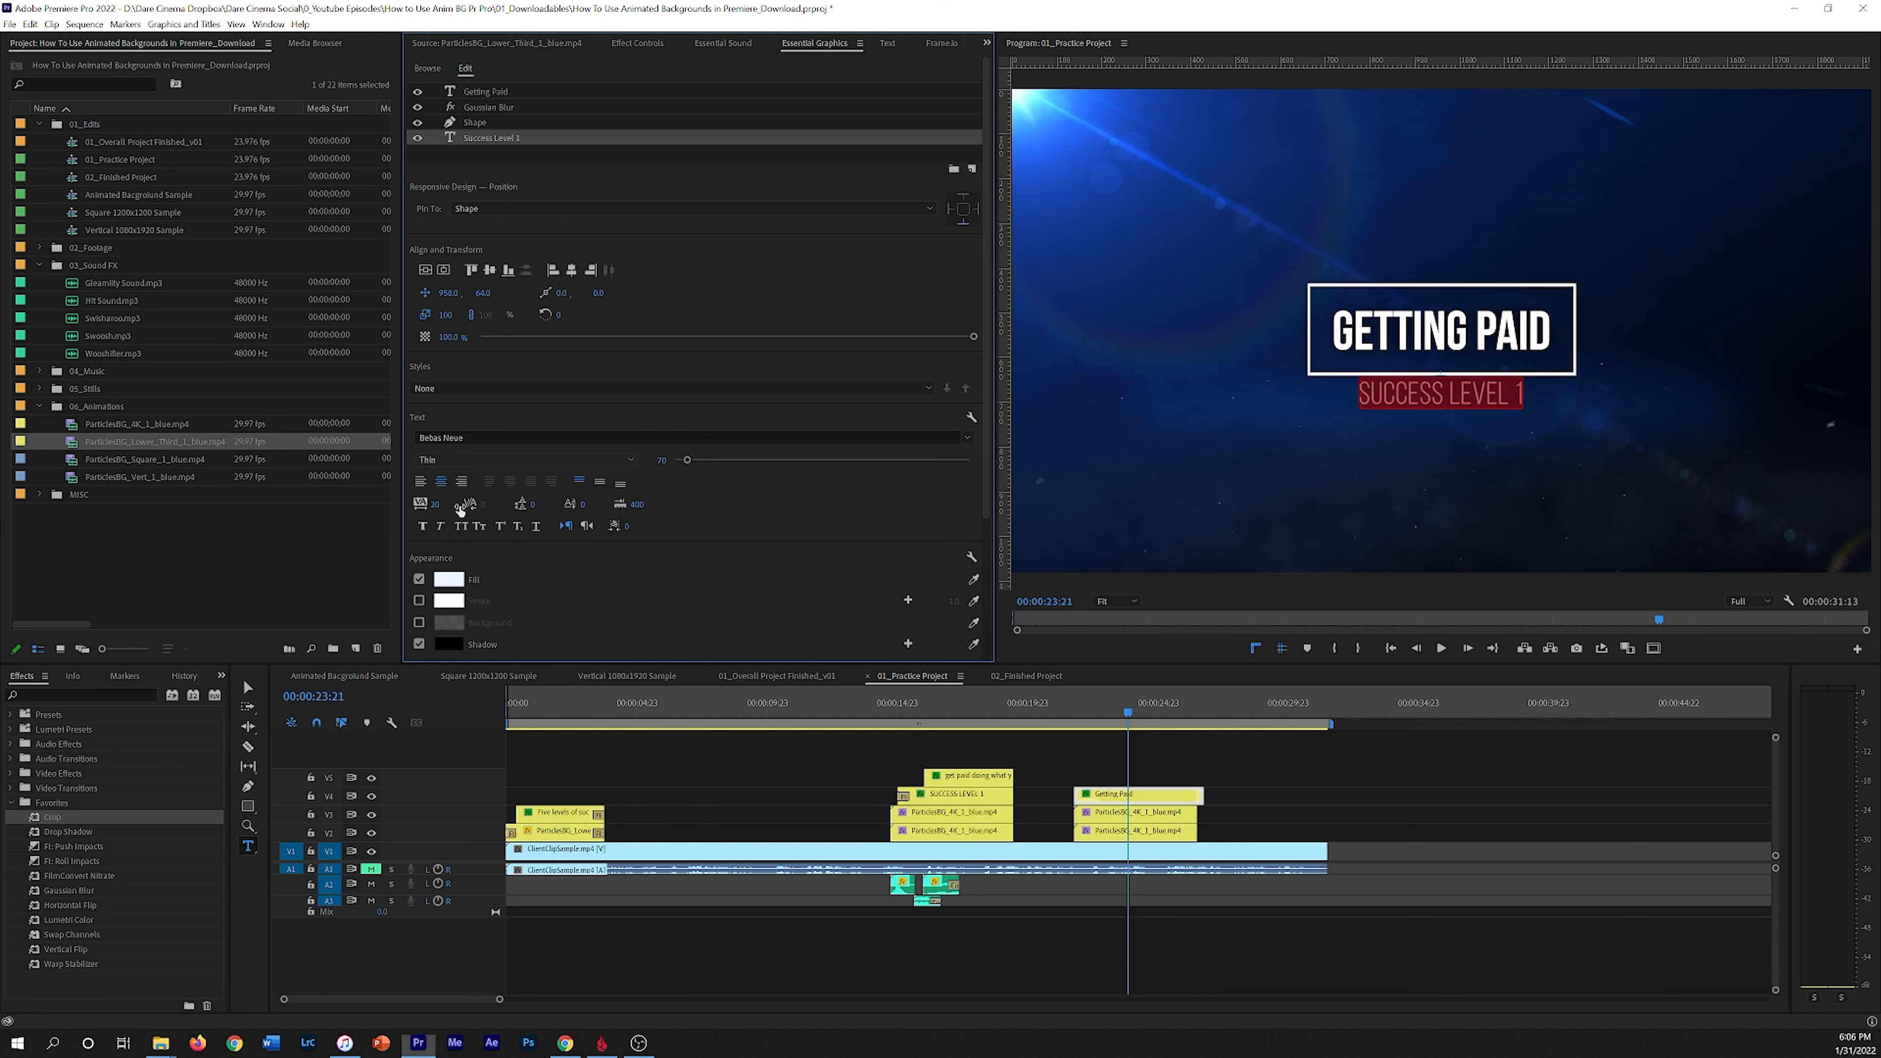
drag(435, 506, 513, 506)
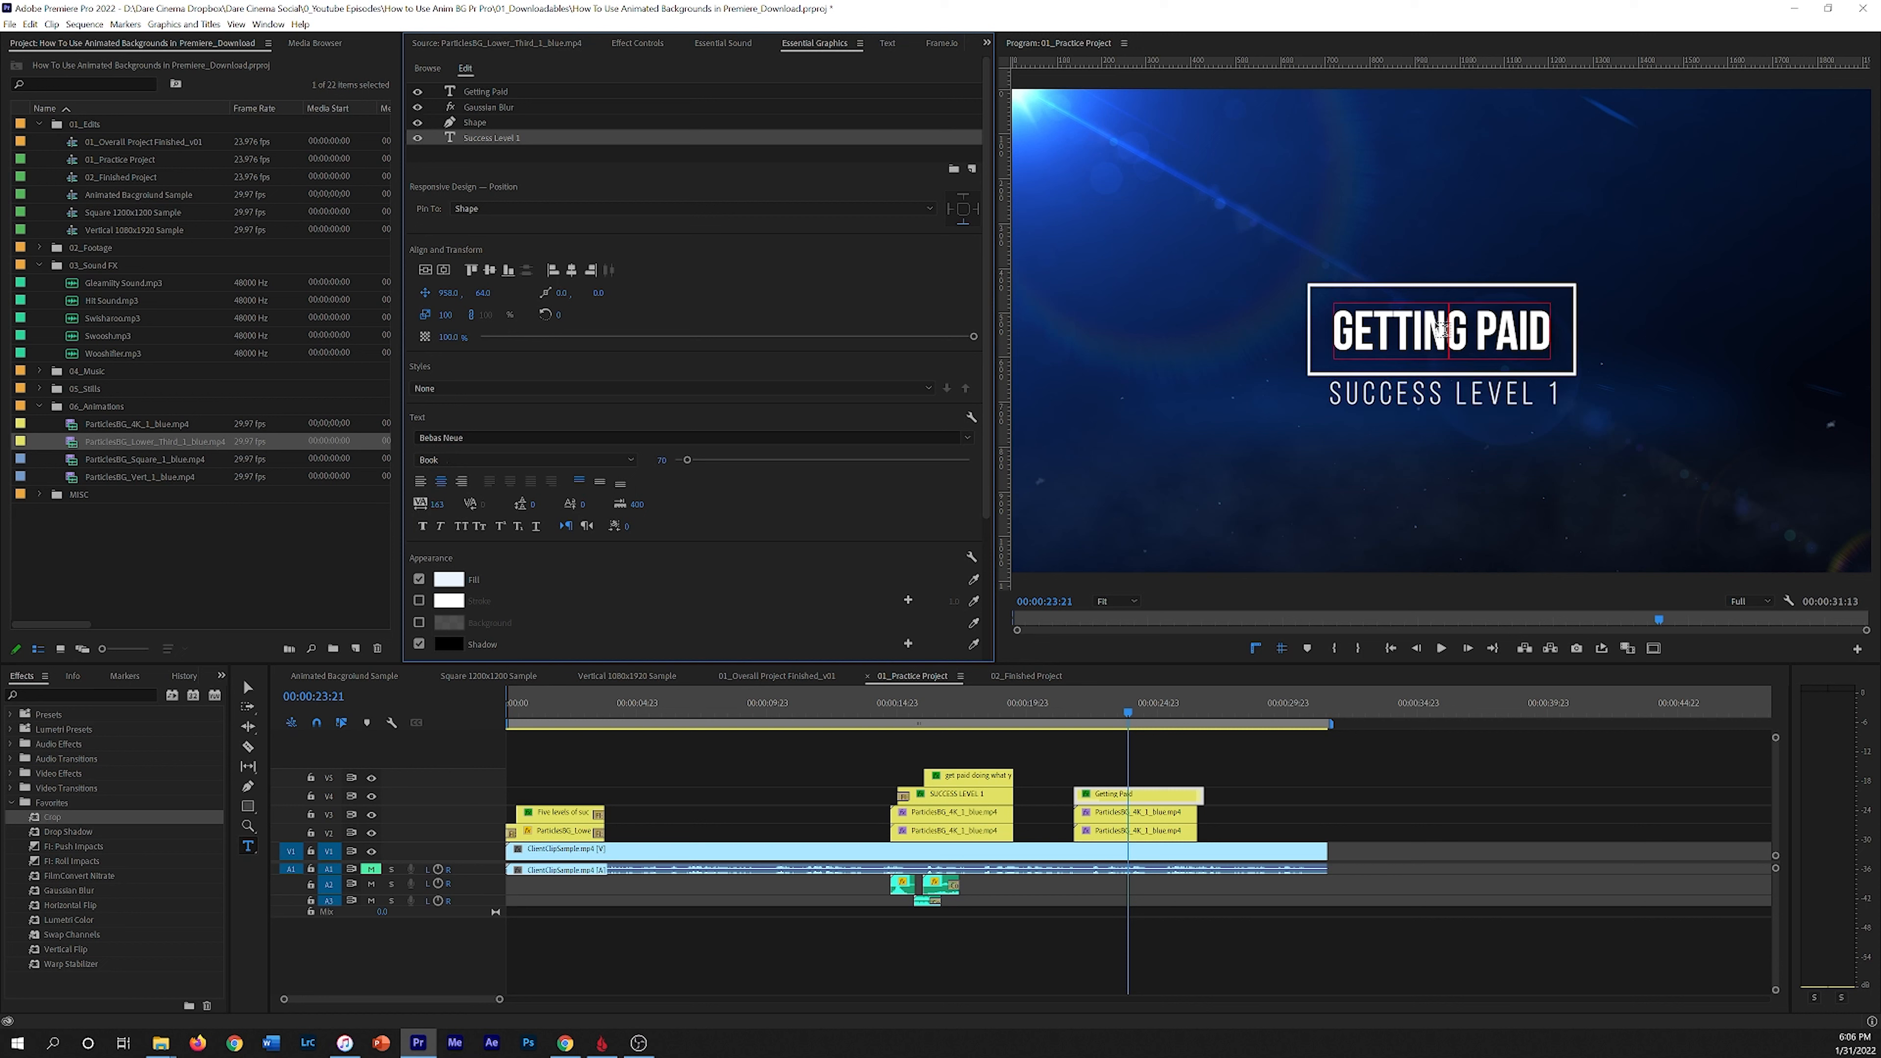
Step: Widen the tracking of the Getting Paid title text
click(1521, 325)
key(ctrl+a)
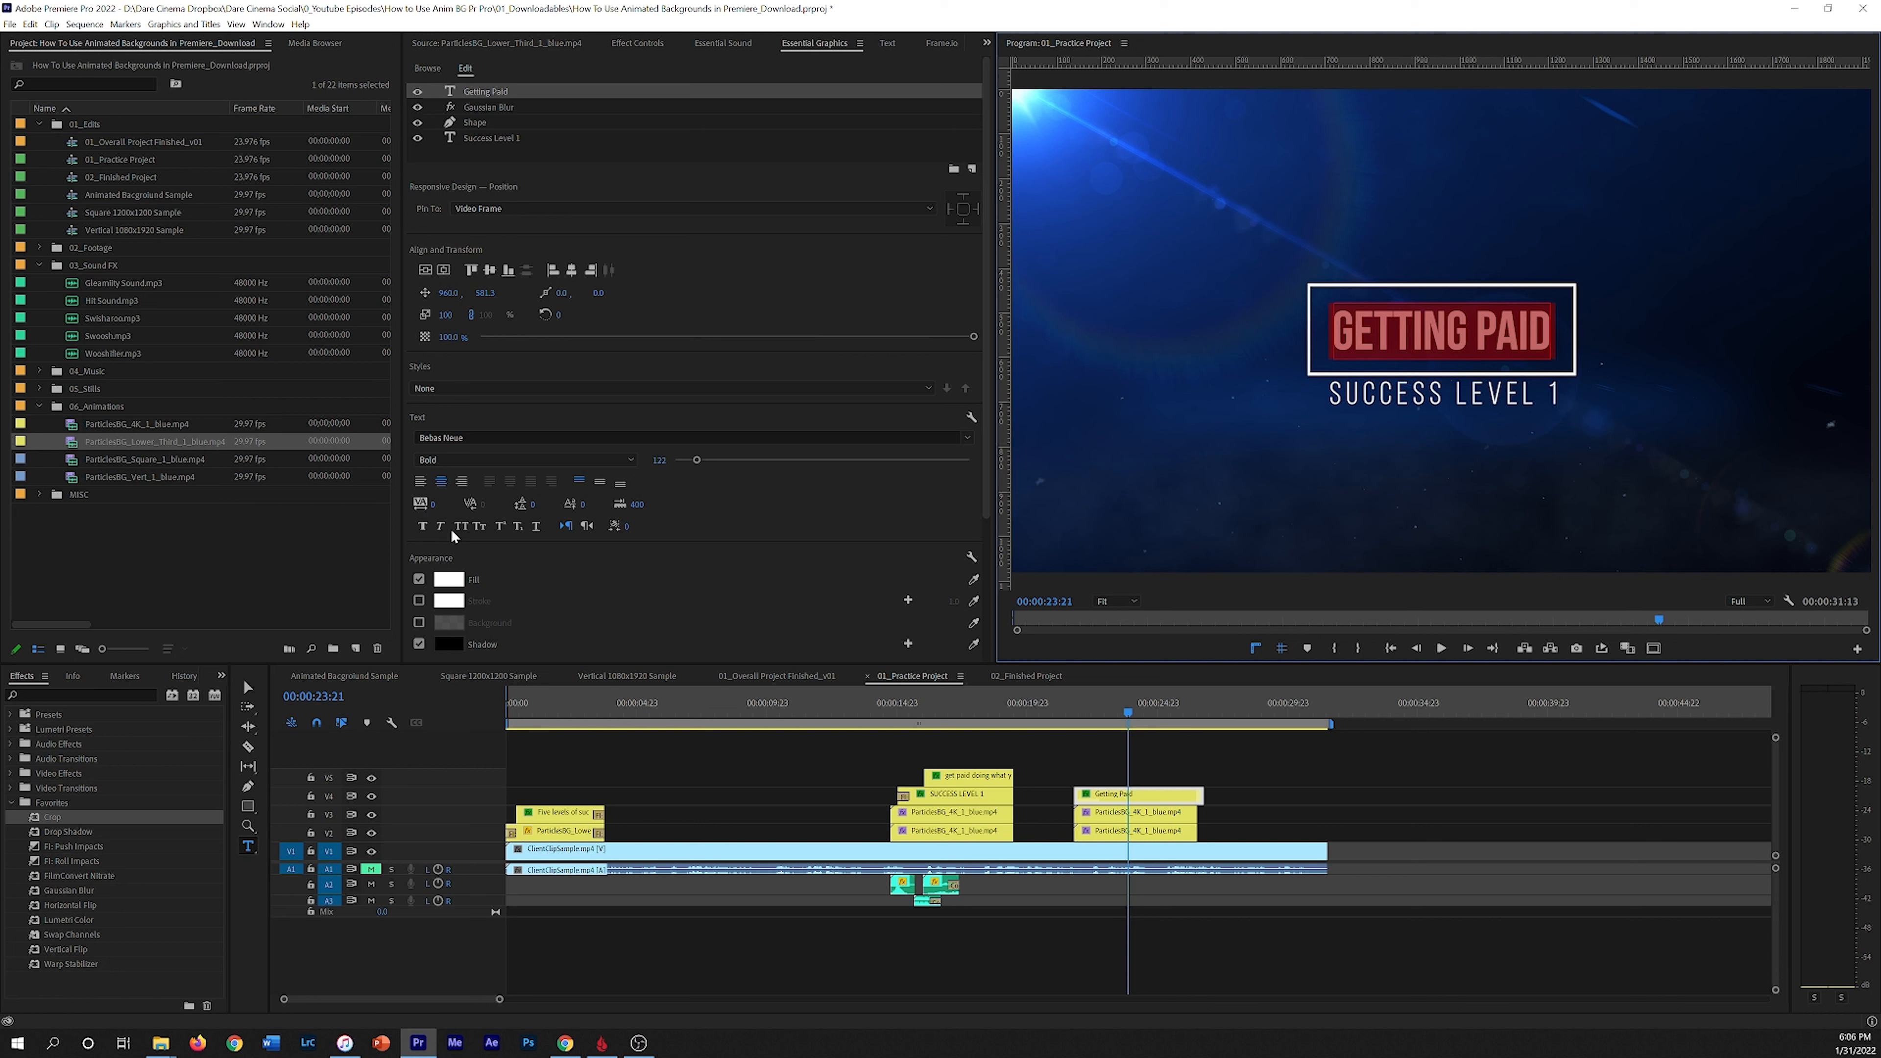
drag(435, 508, 571, 507)
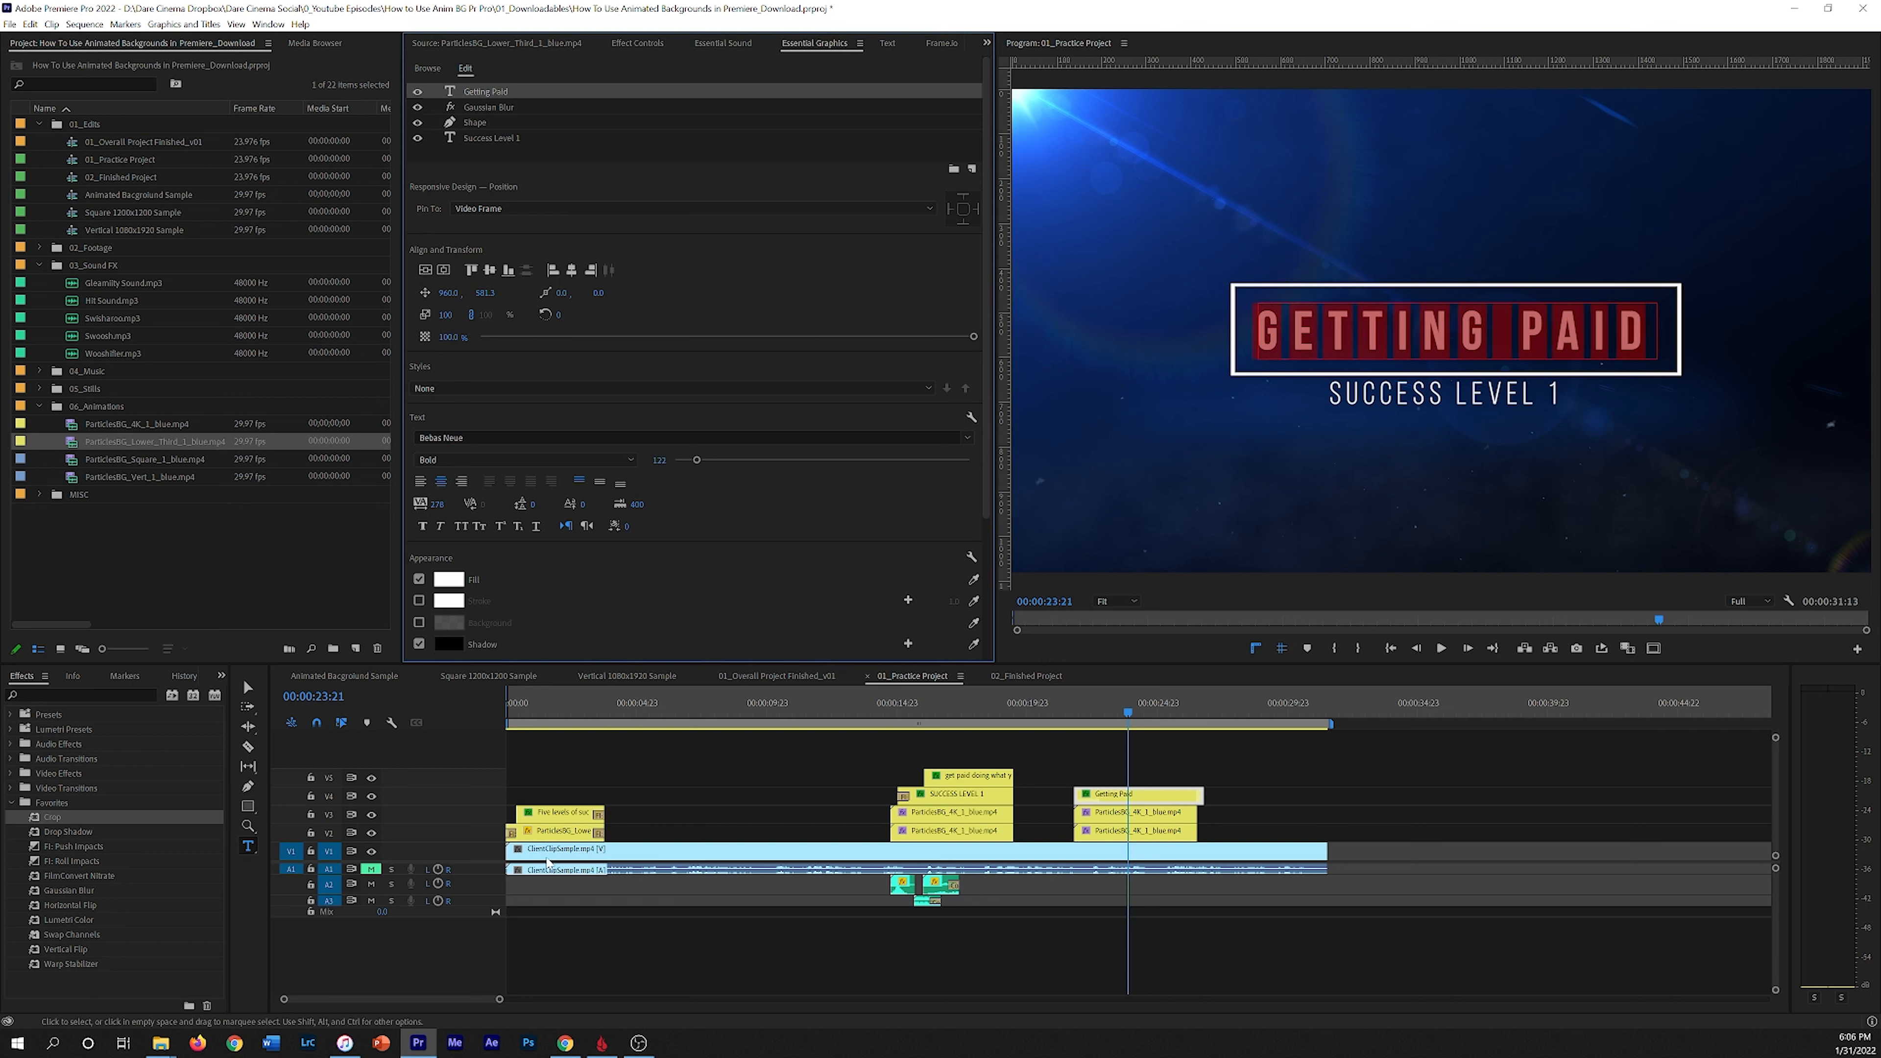
Step: Play back the new Getting Paid title section
drag(1129, 704, 1059, 710)
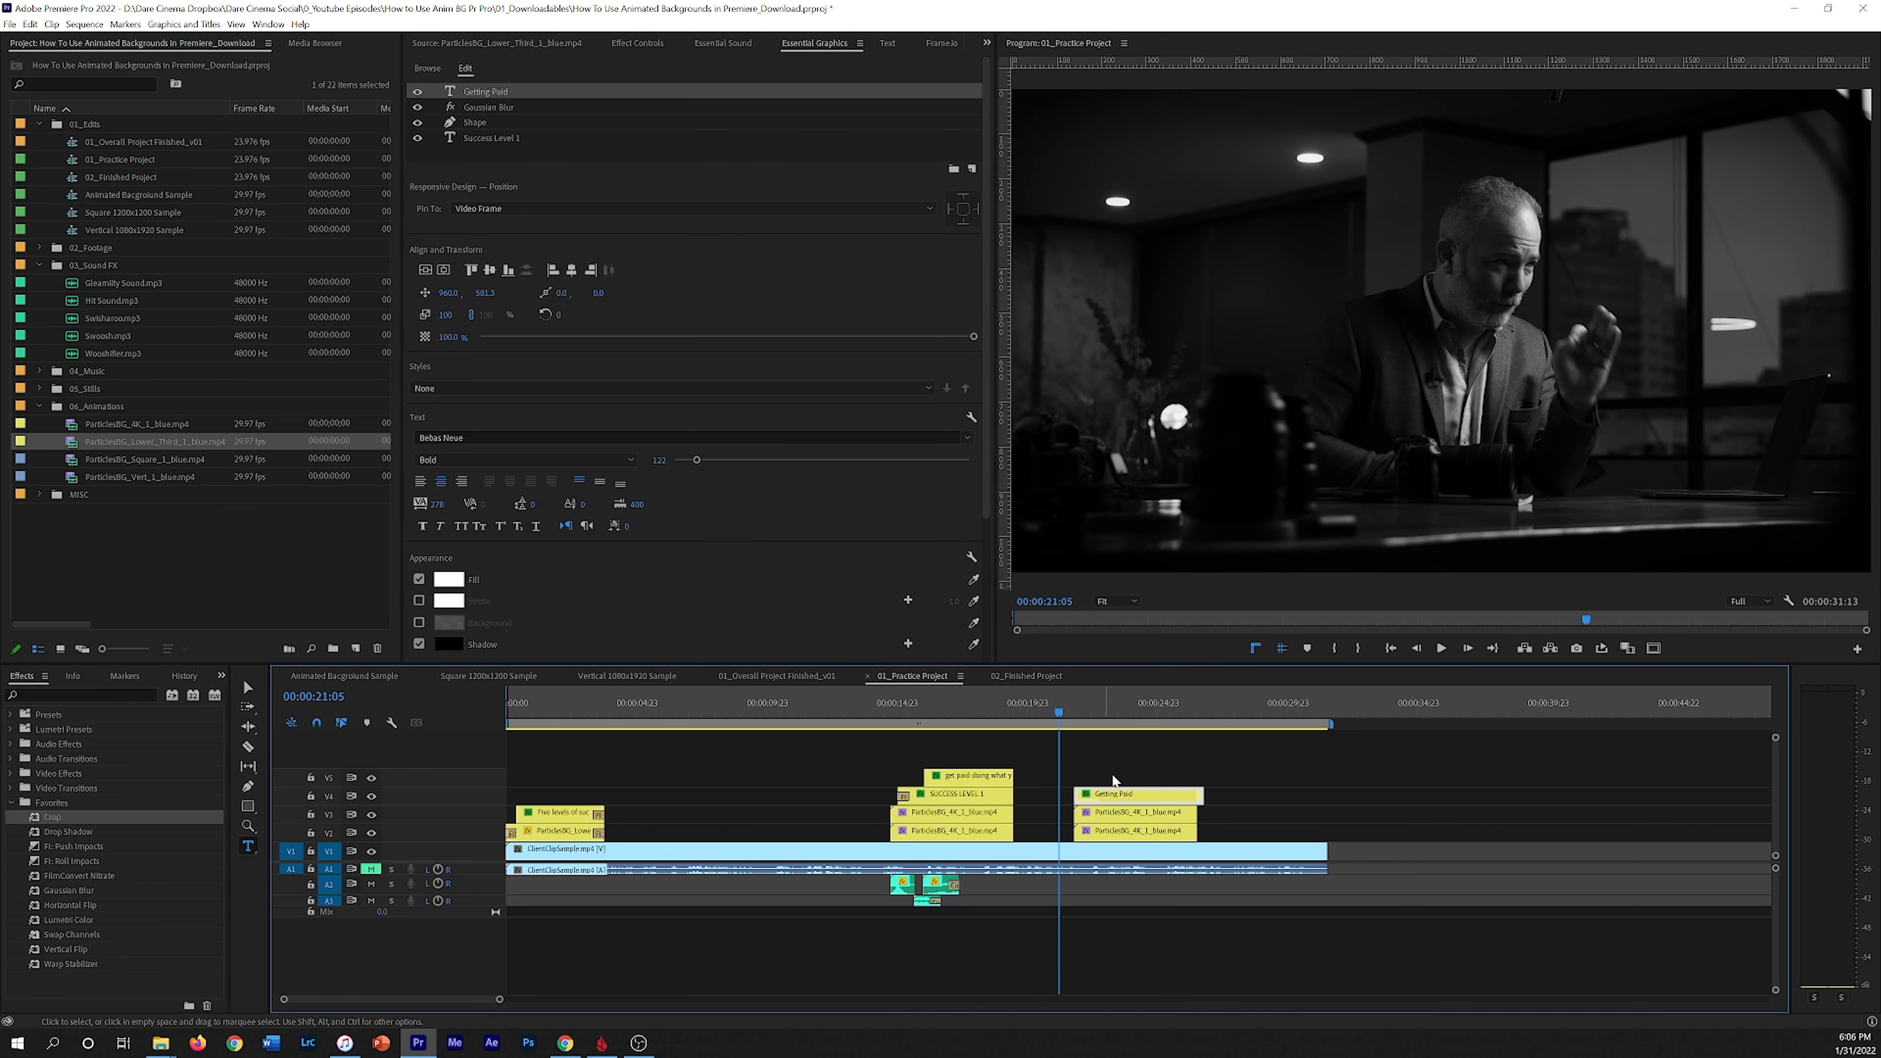
click(1104, 772)
key(space)
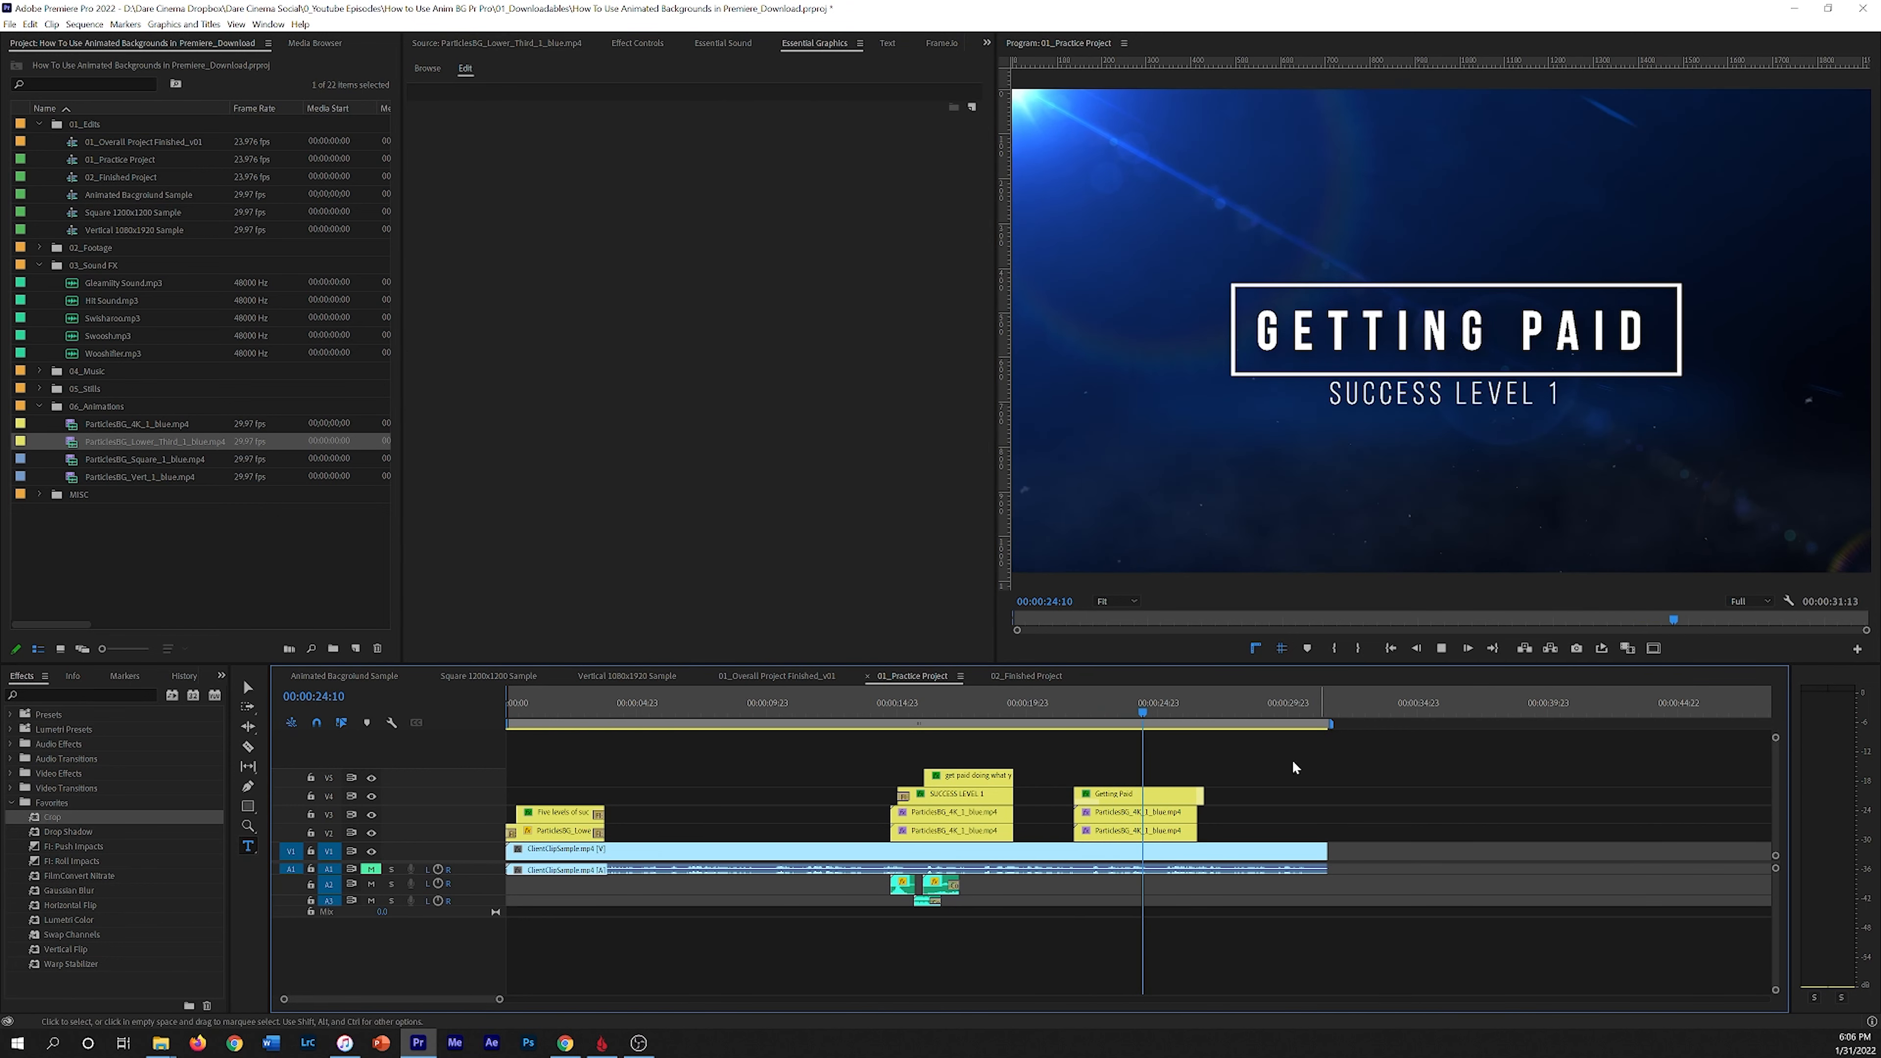
Step: Preview the Getting Paid title clip again from just before it starts
drag(1202, 794, 1145, 788)
drag(1174, 704, 1067, 704)
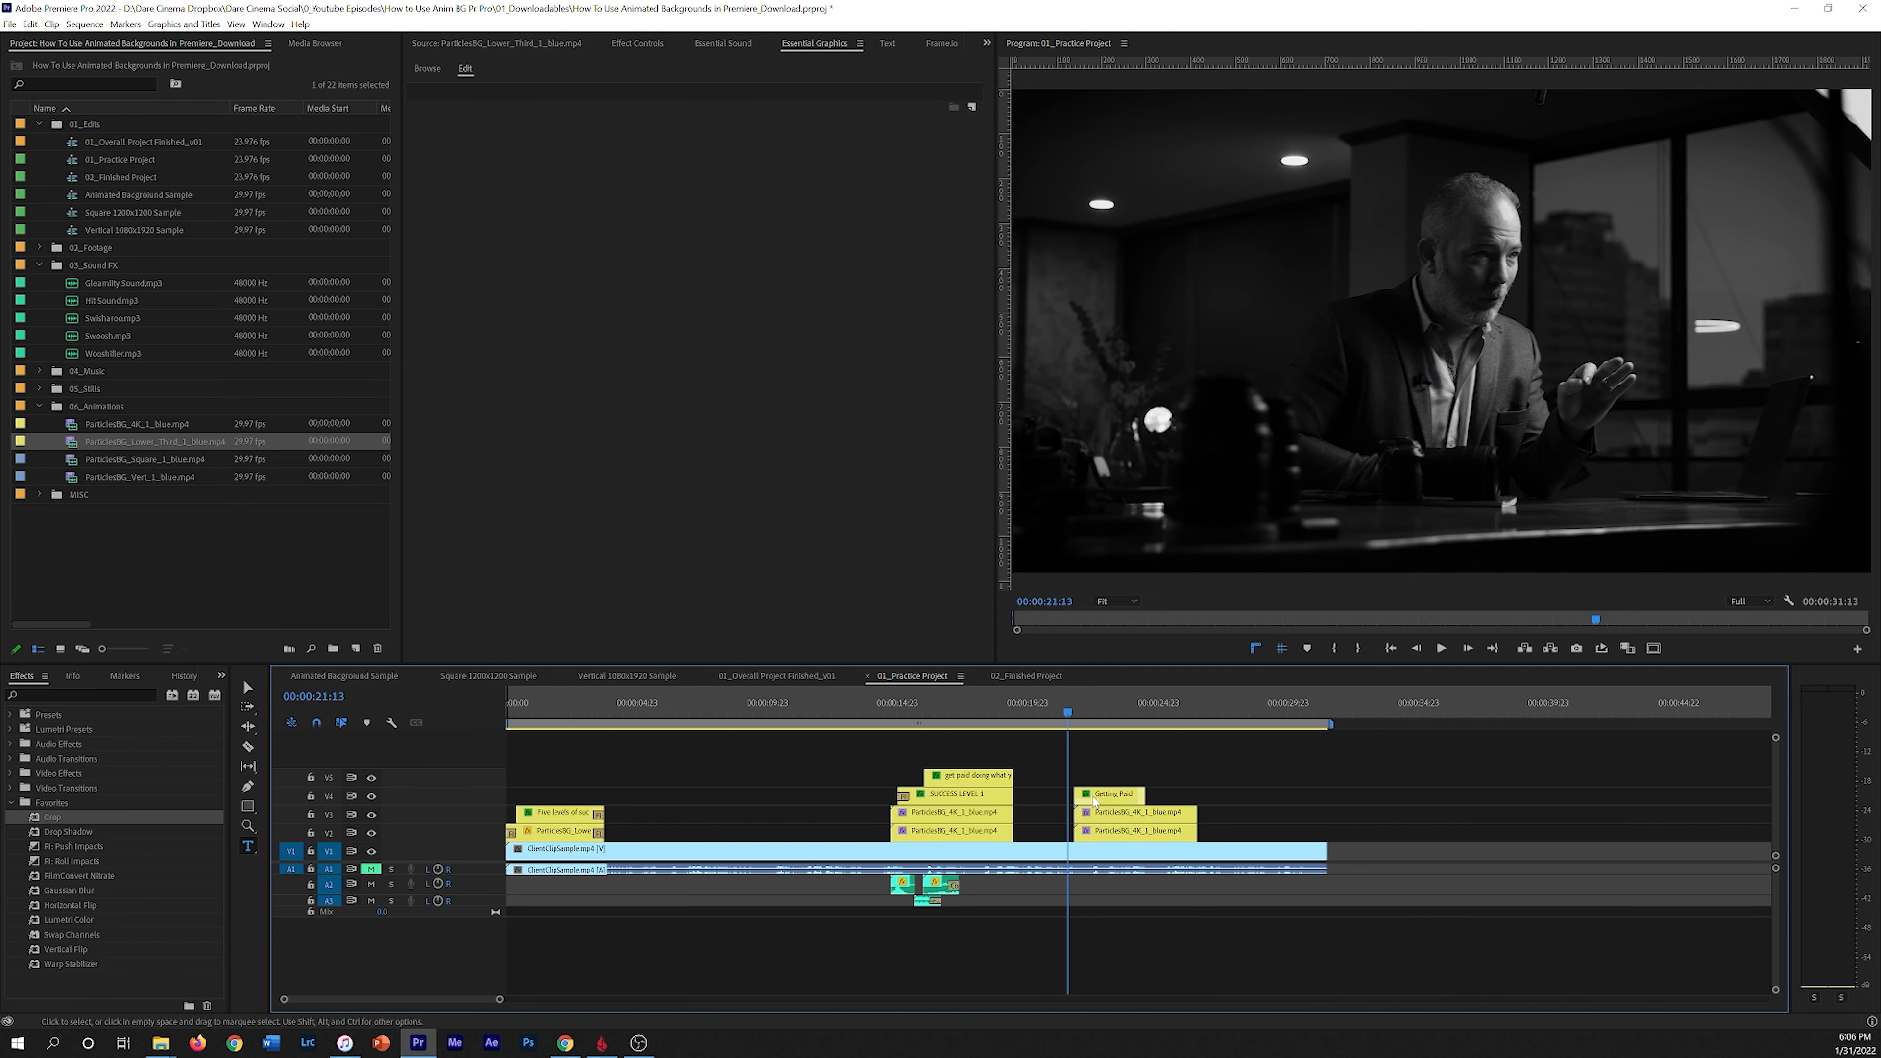
click(1114, 799)
key(space)
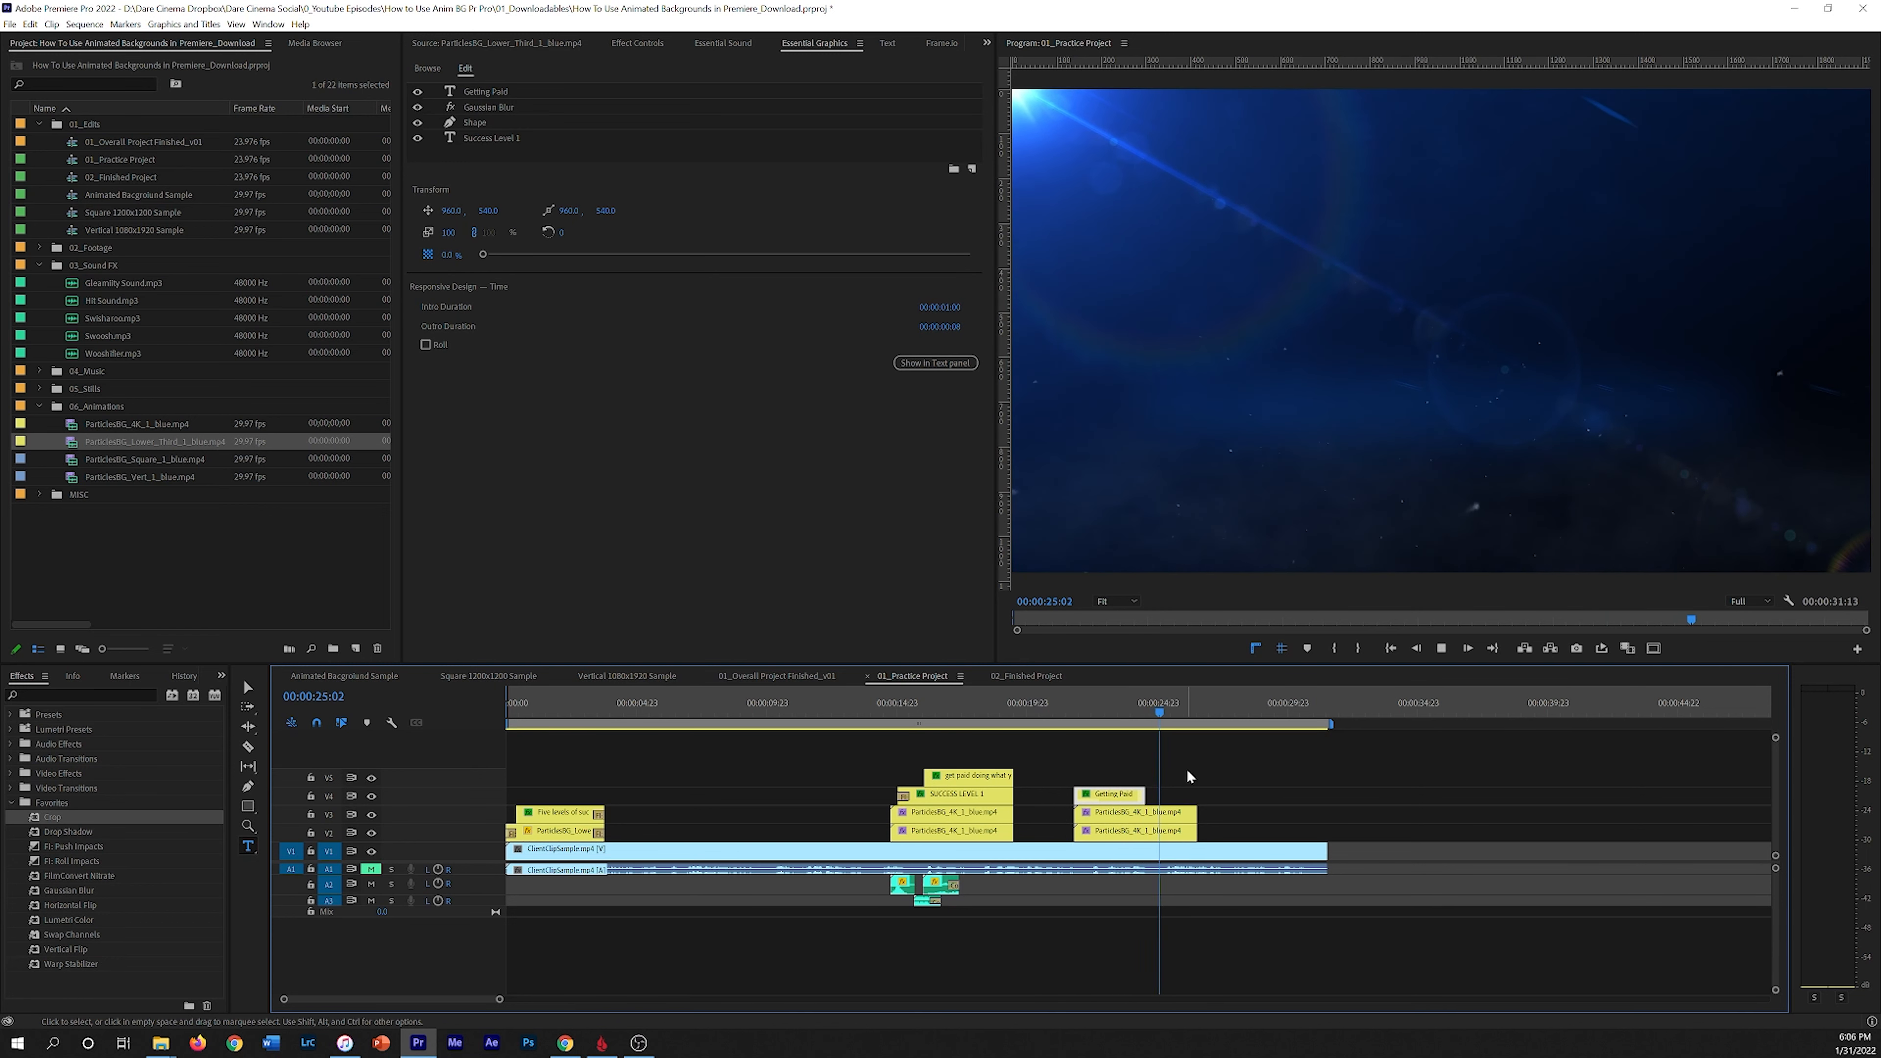
key(space)
click(1107, 712)
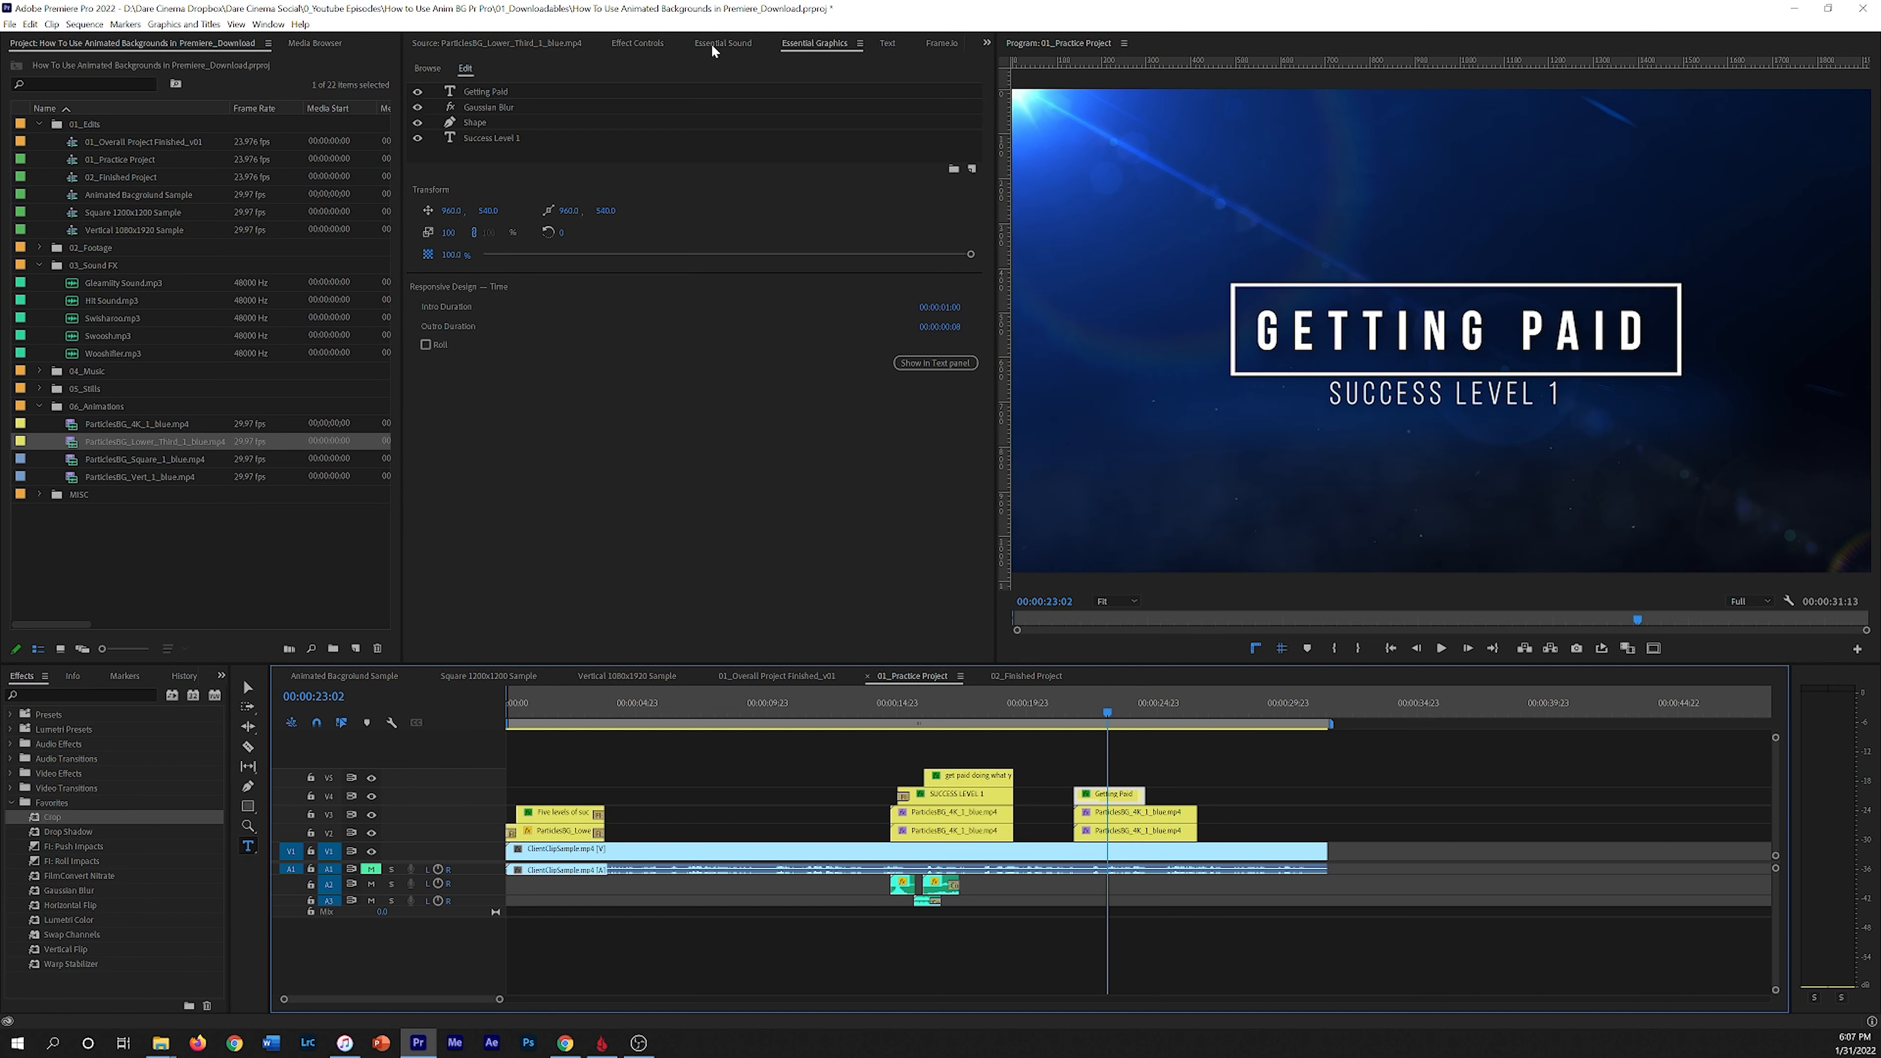
Step: Browse the Adobe Stock and My Templates motion graphics templates
click(807, 46)
click(427, 69)
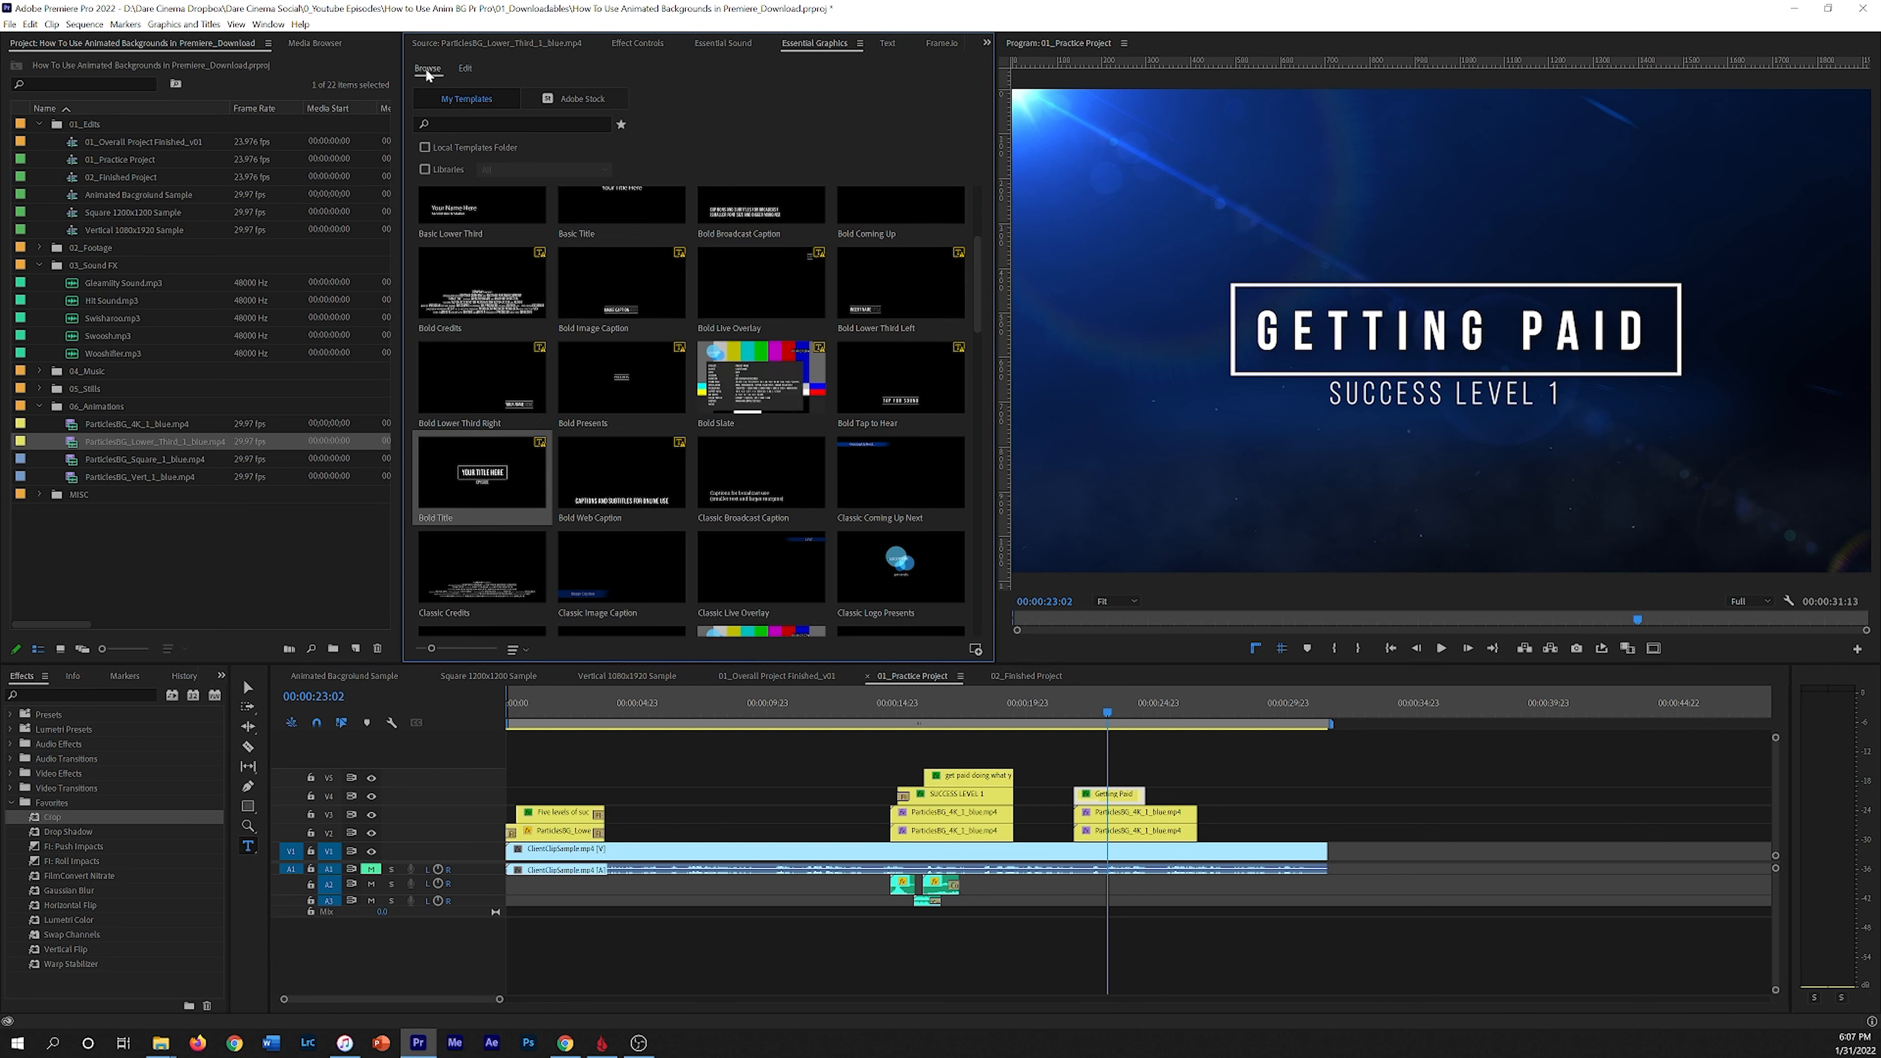
click(604, 105)
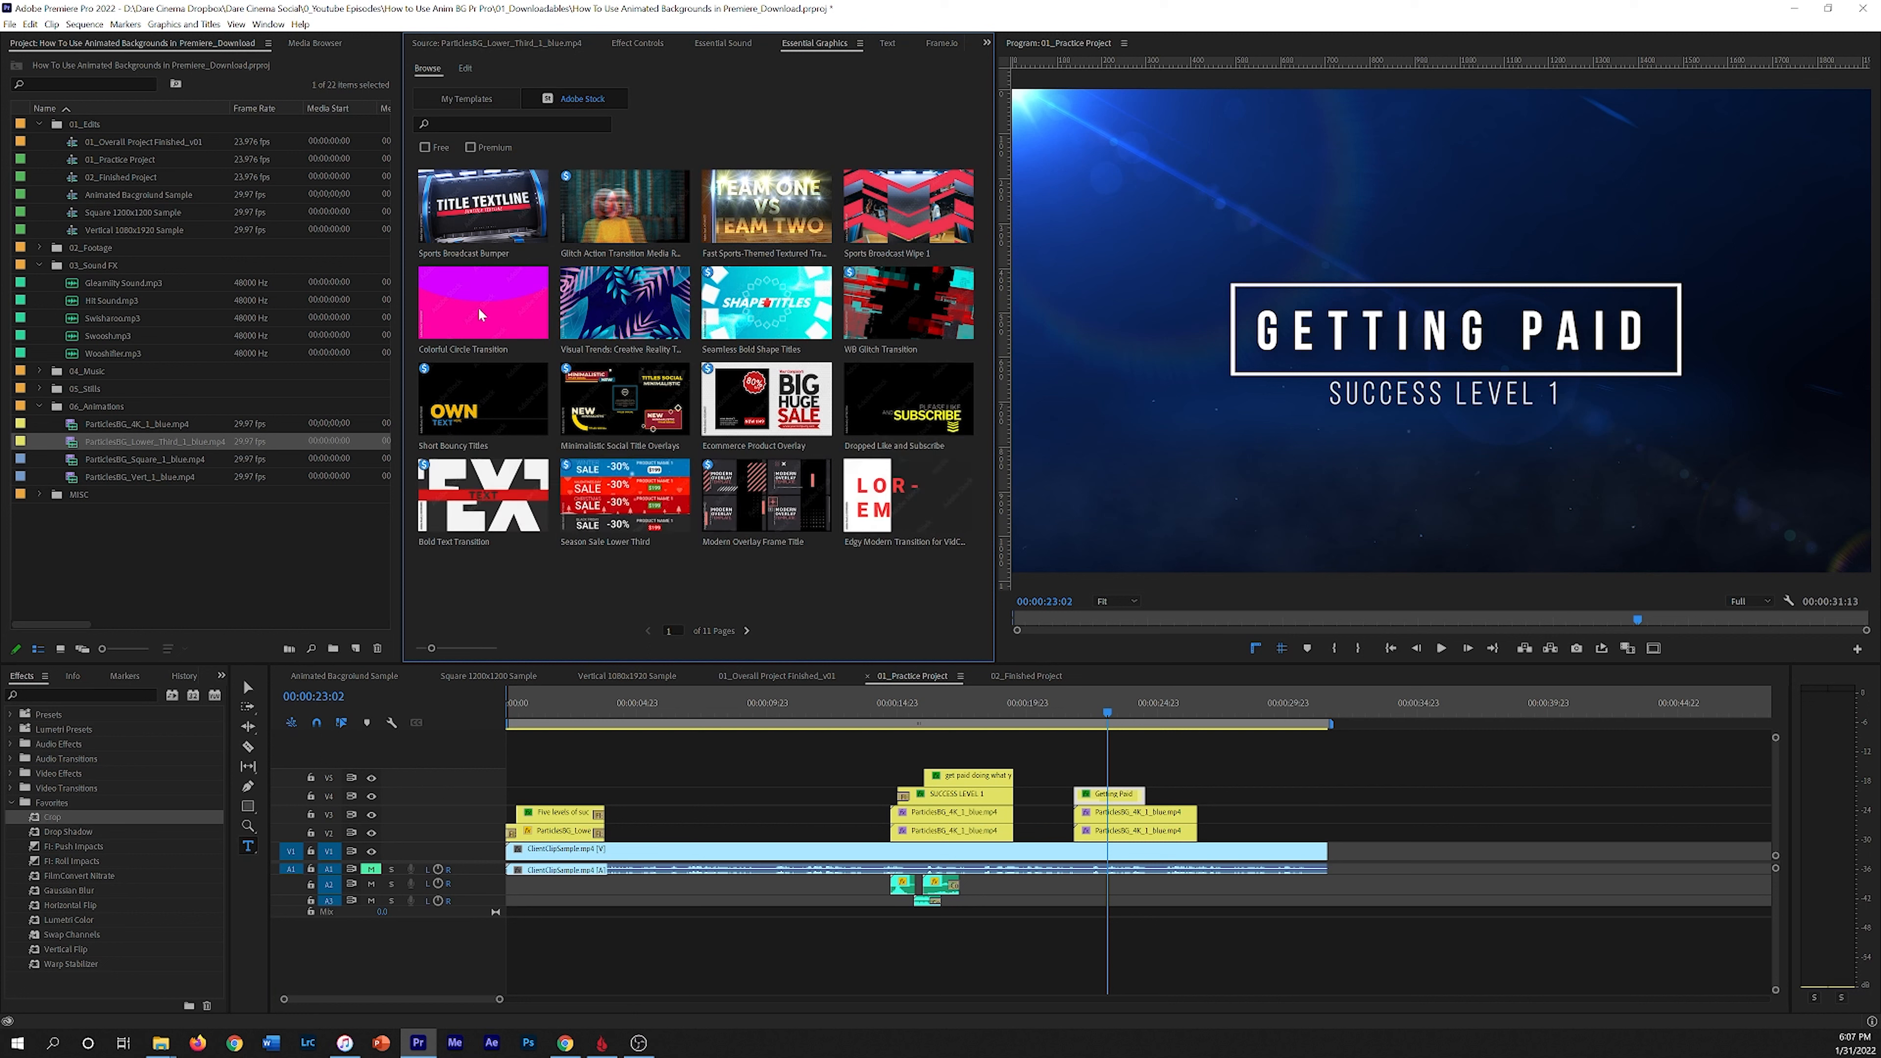
click(466, 98)
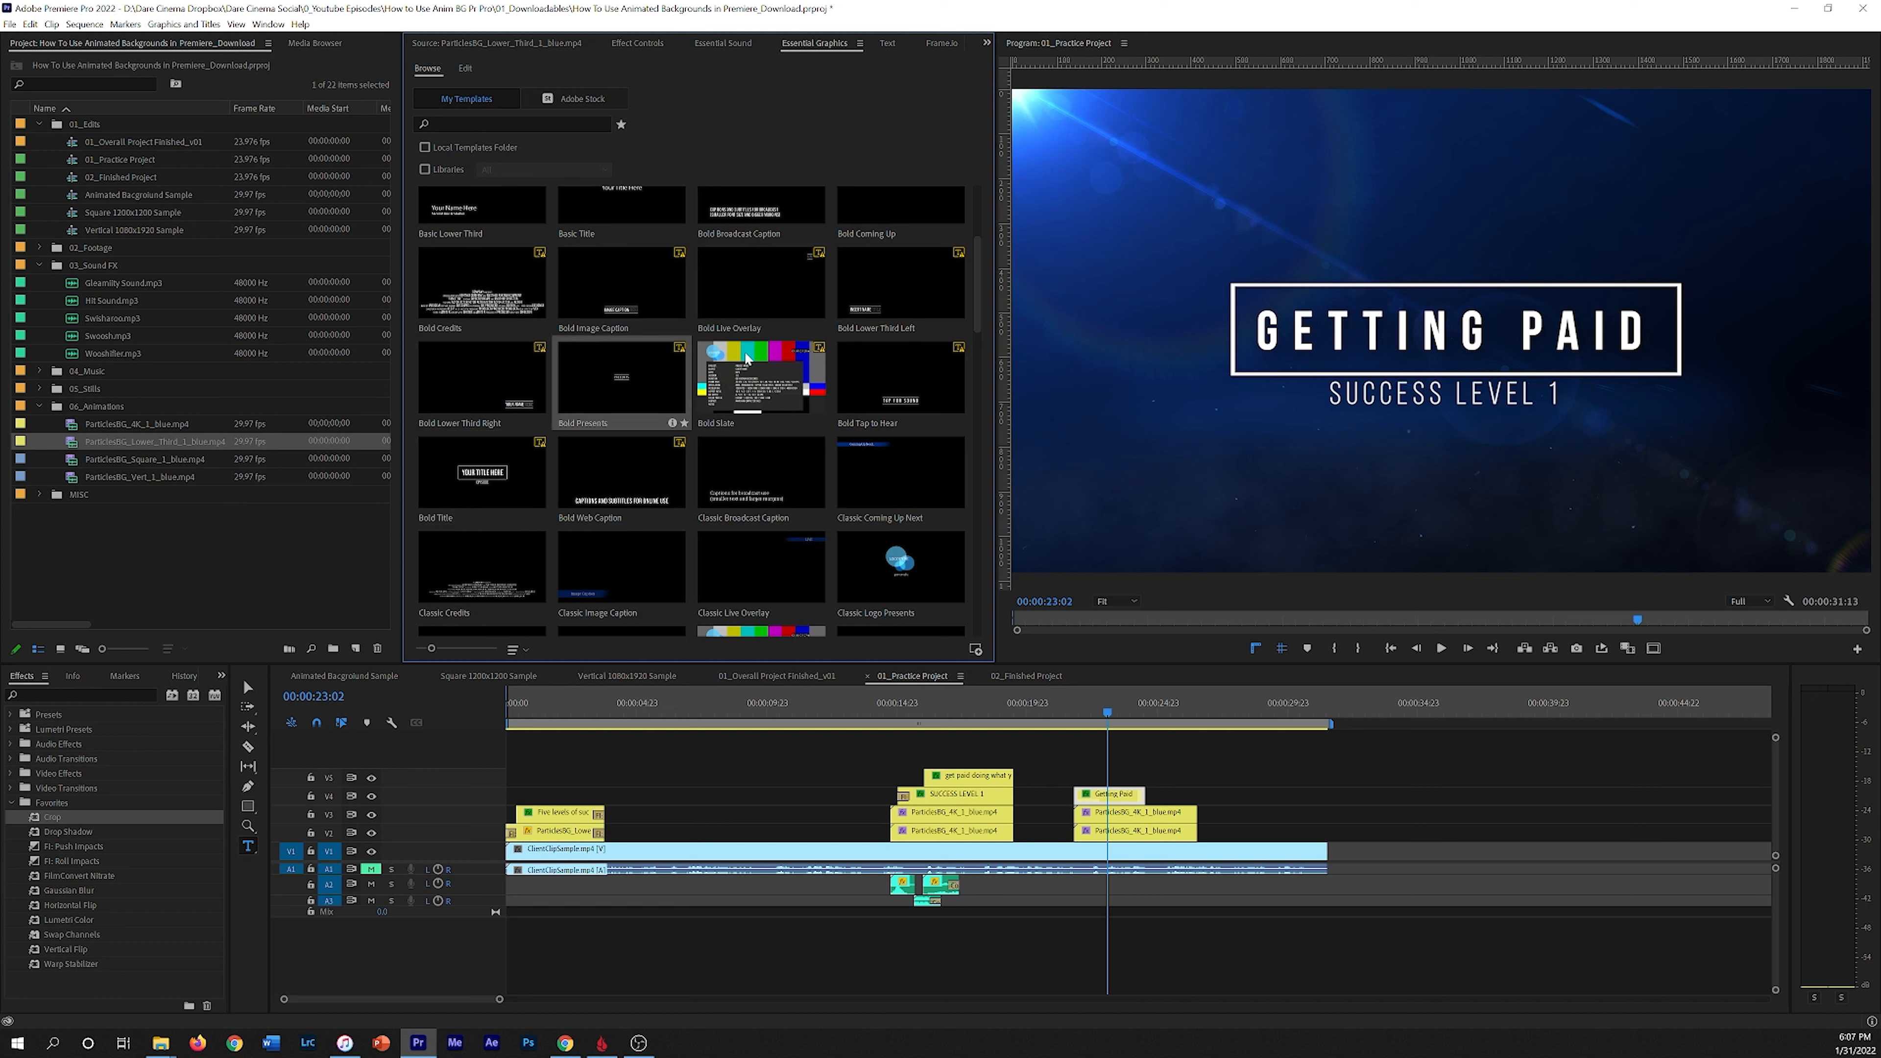
Step: Play back the sequence from the Success Level 1 title through the Getting Paid title
click(888, 716)
key(space)
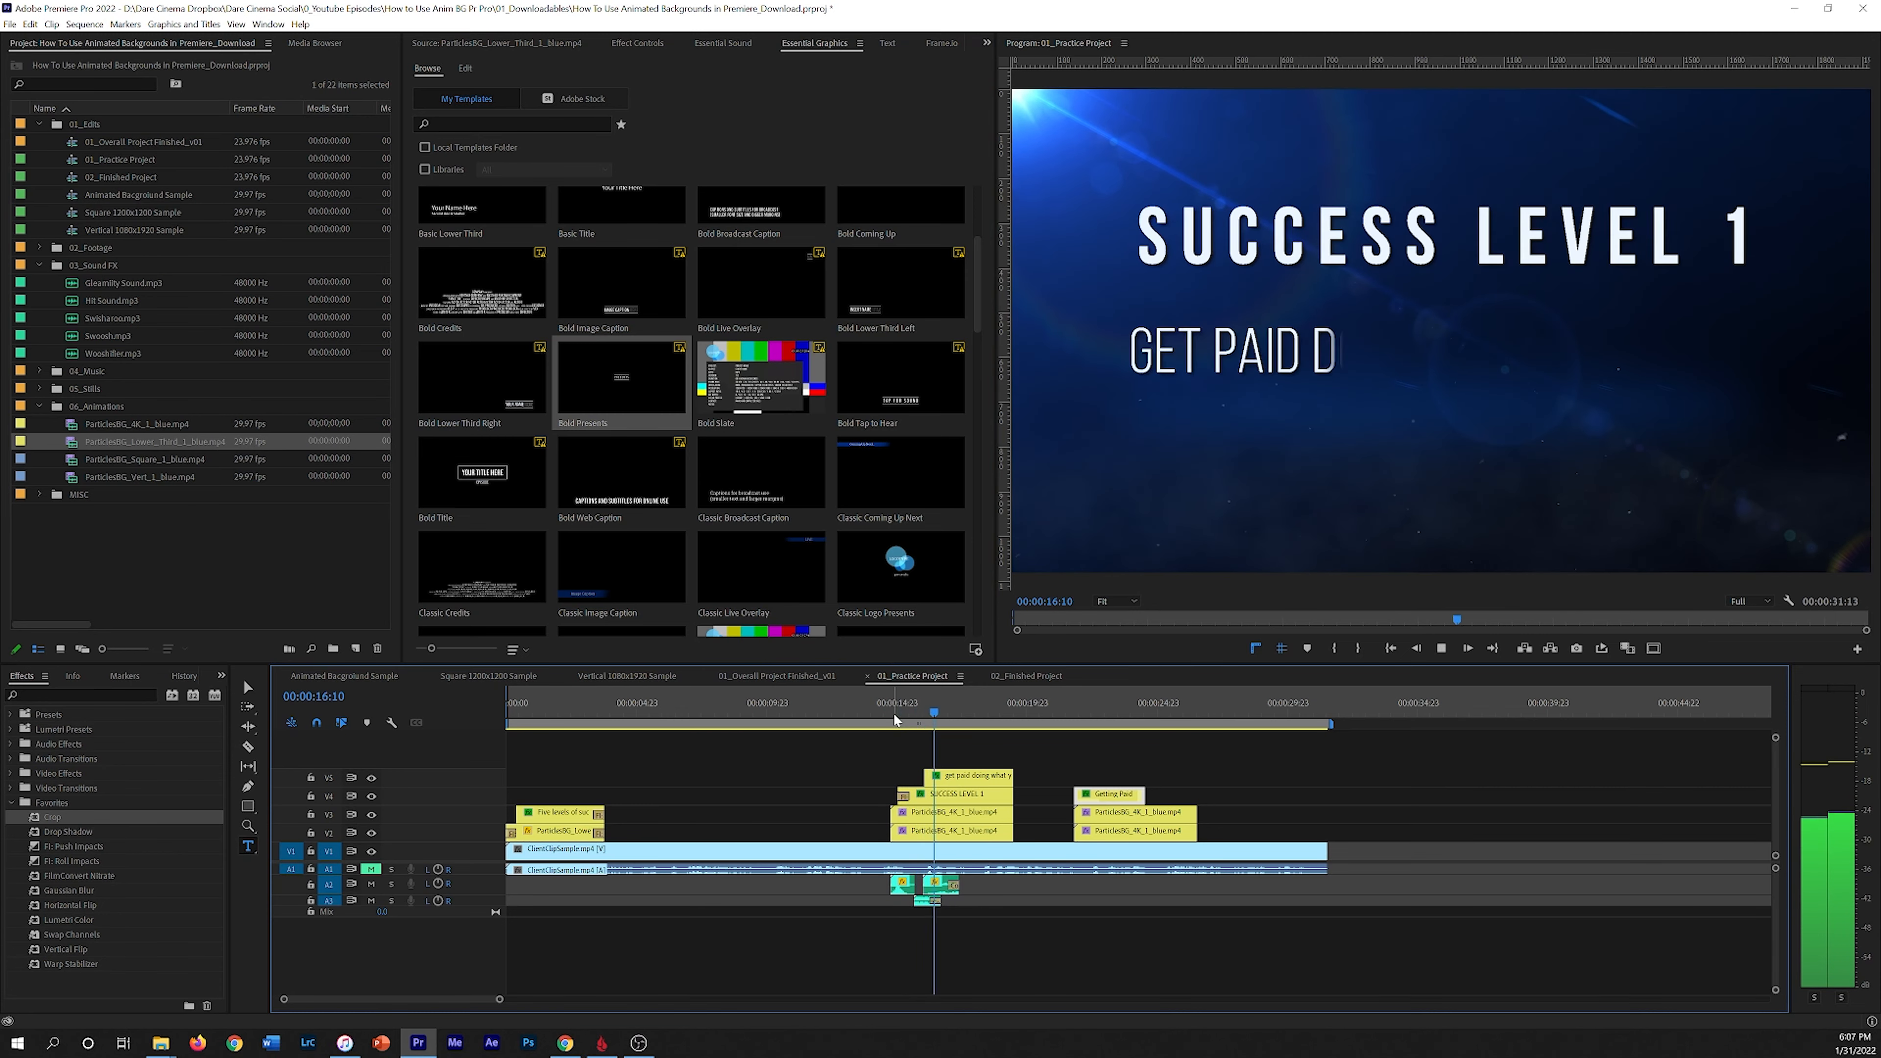
key(space)
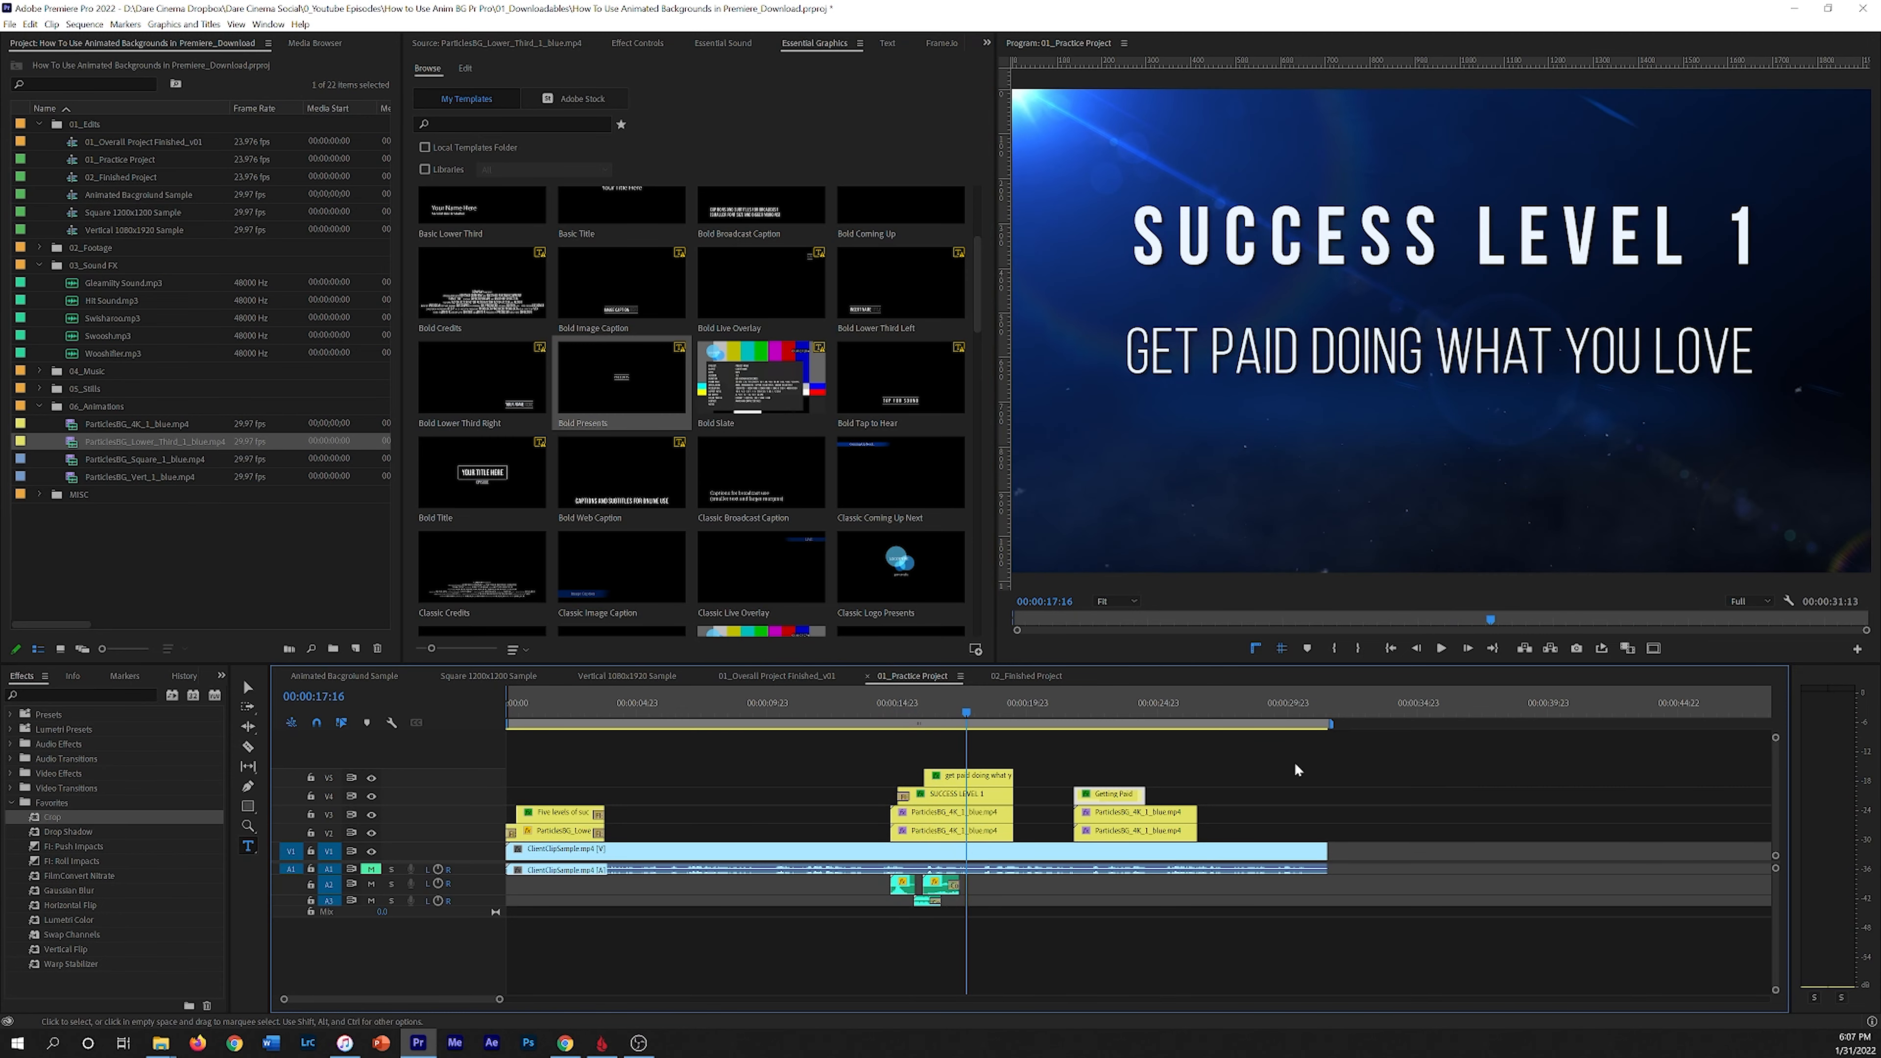
click(1104, 712)
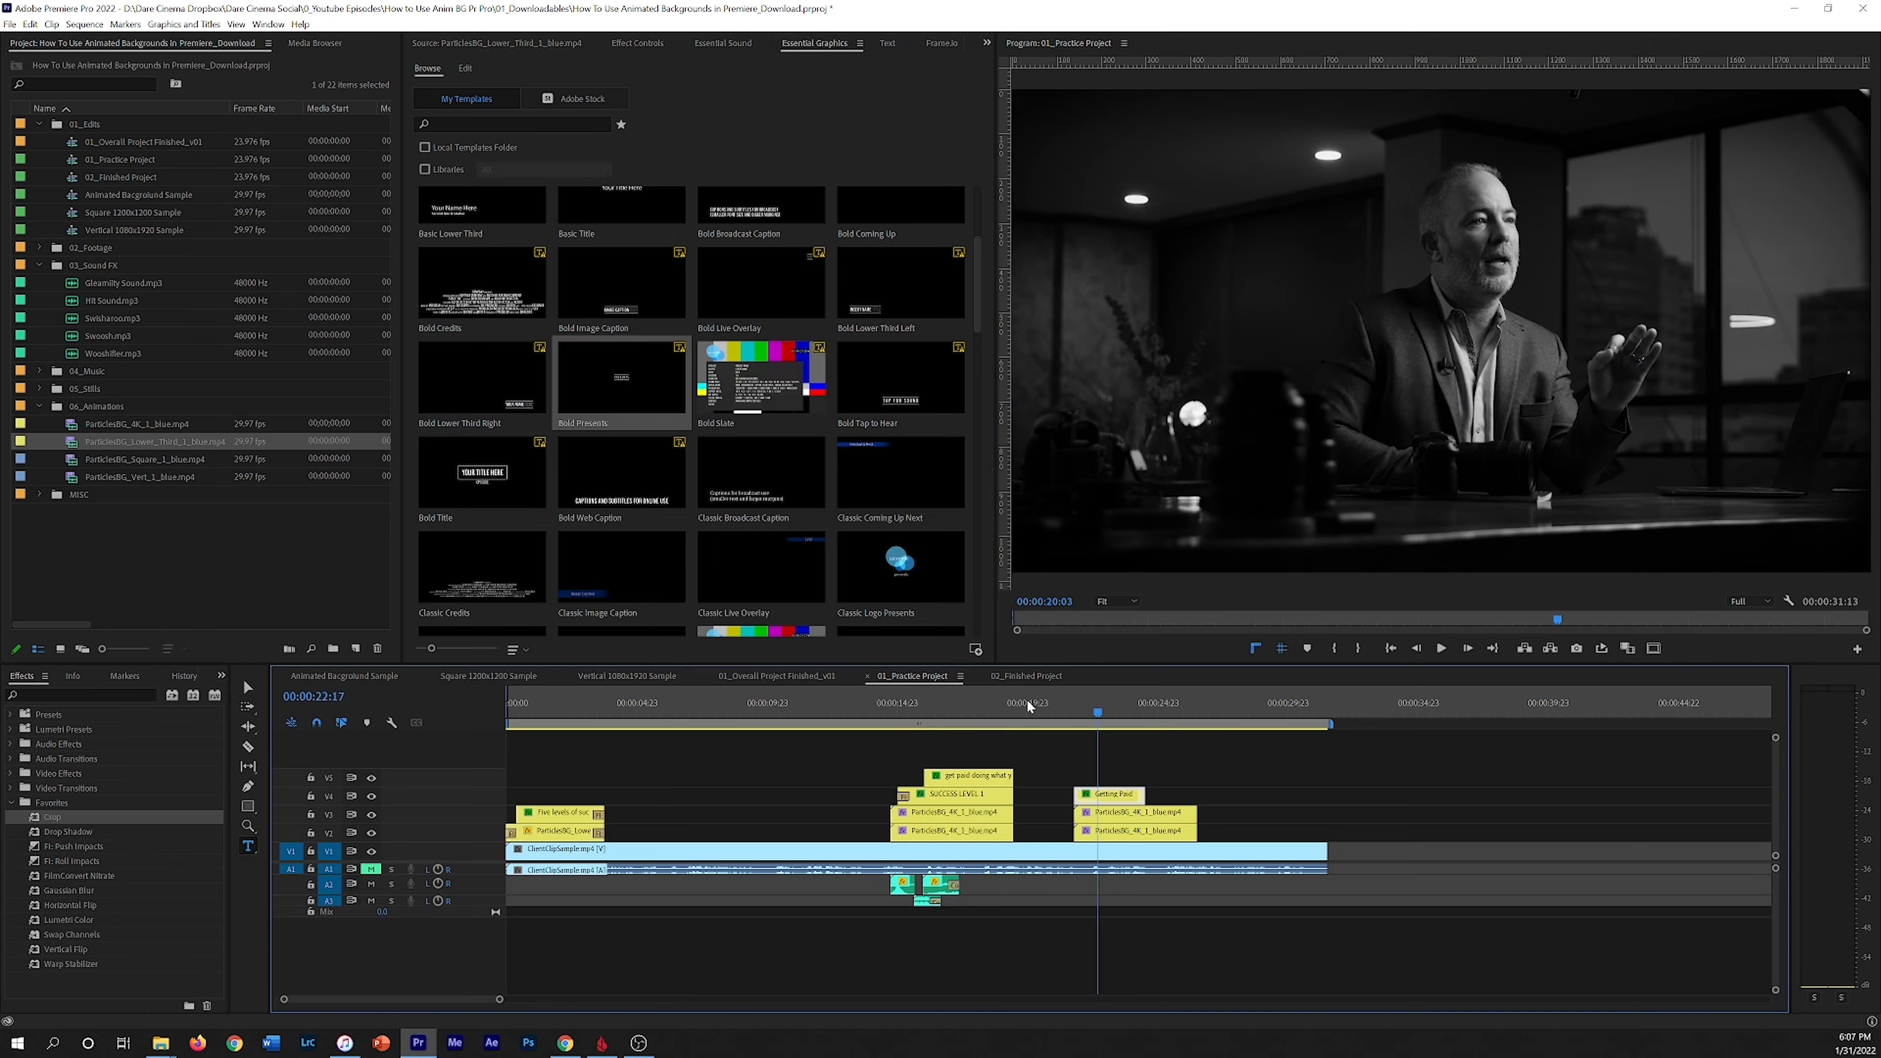